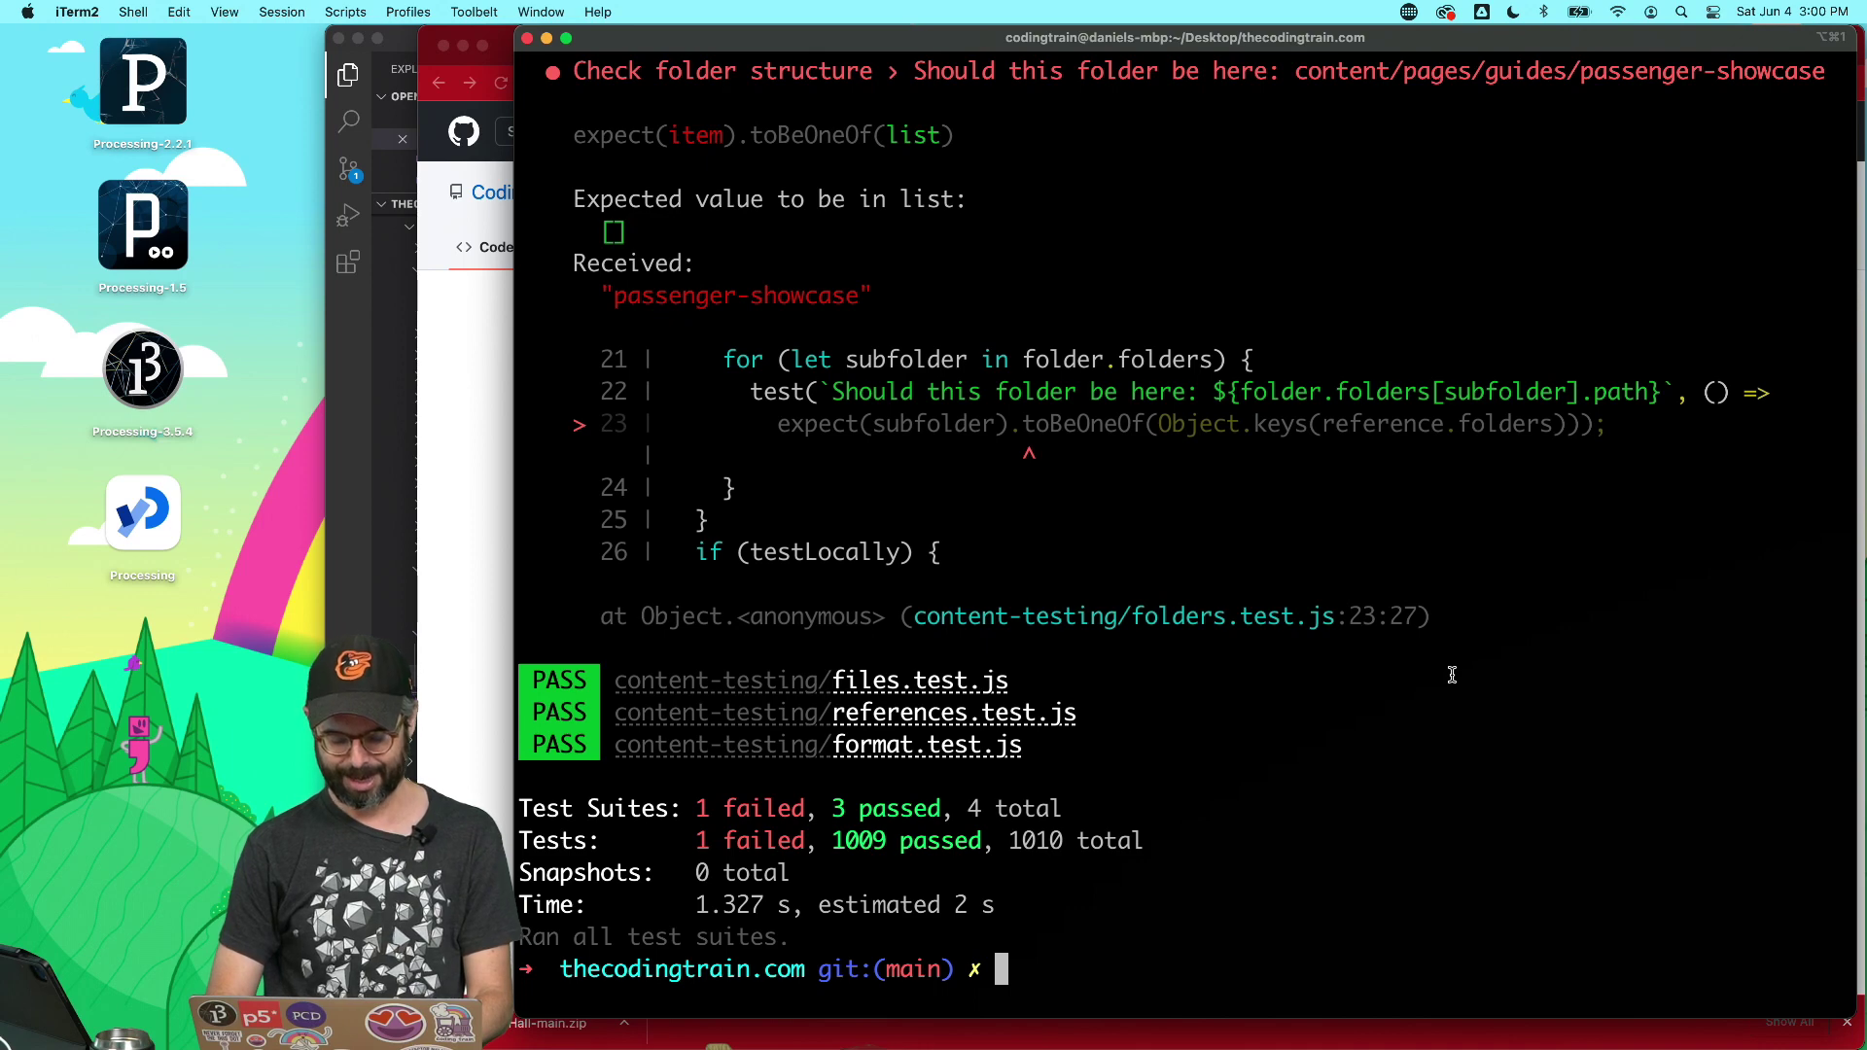
Step: Create and check out a new monty-hall-fix branch, then check git status for changed files
{"action": "type", "text": "git branch"}
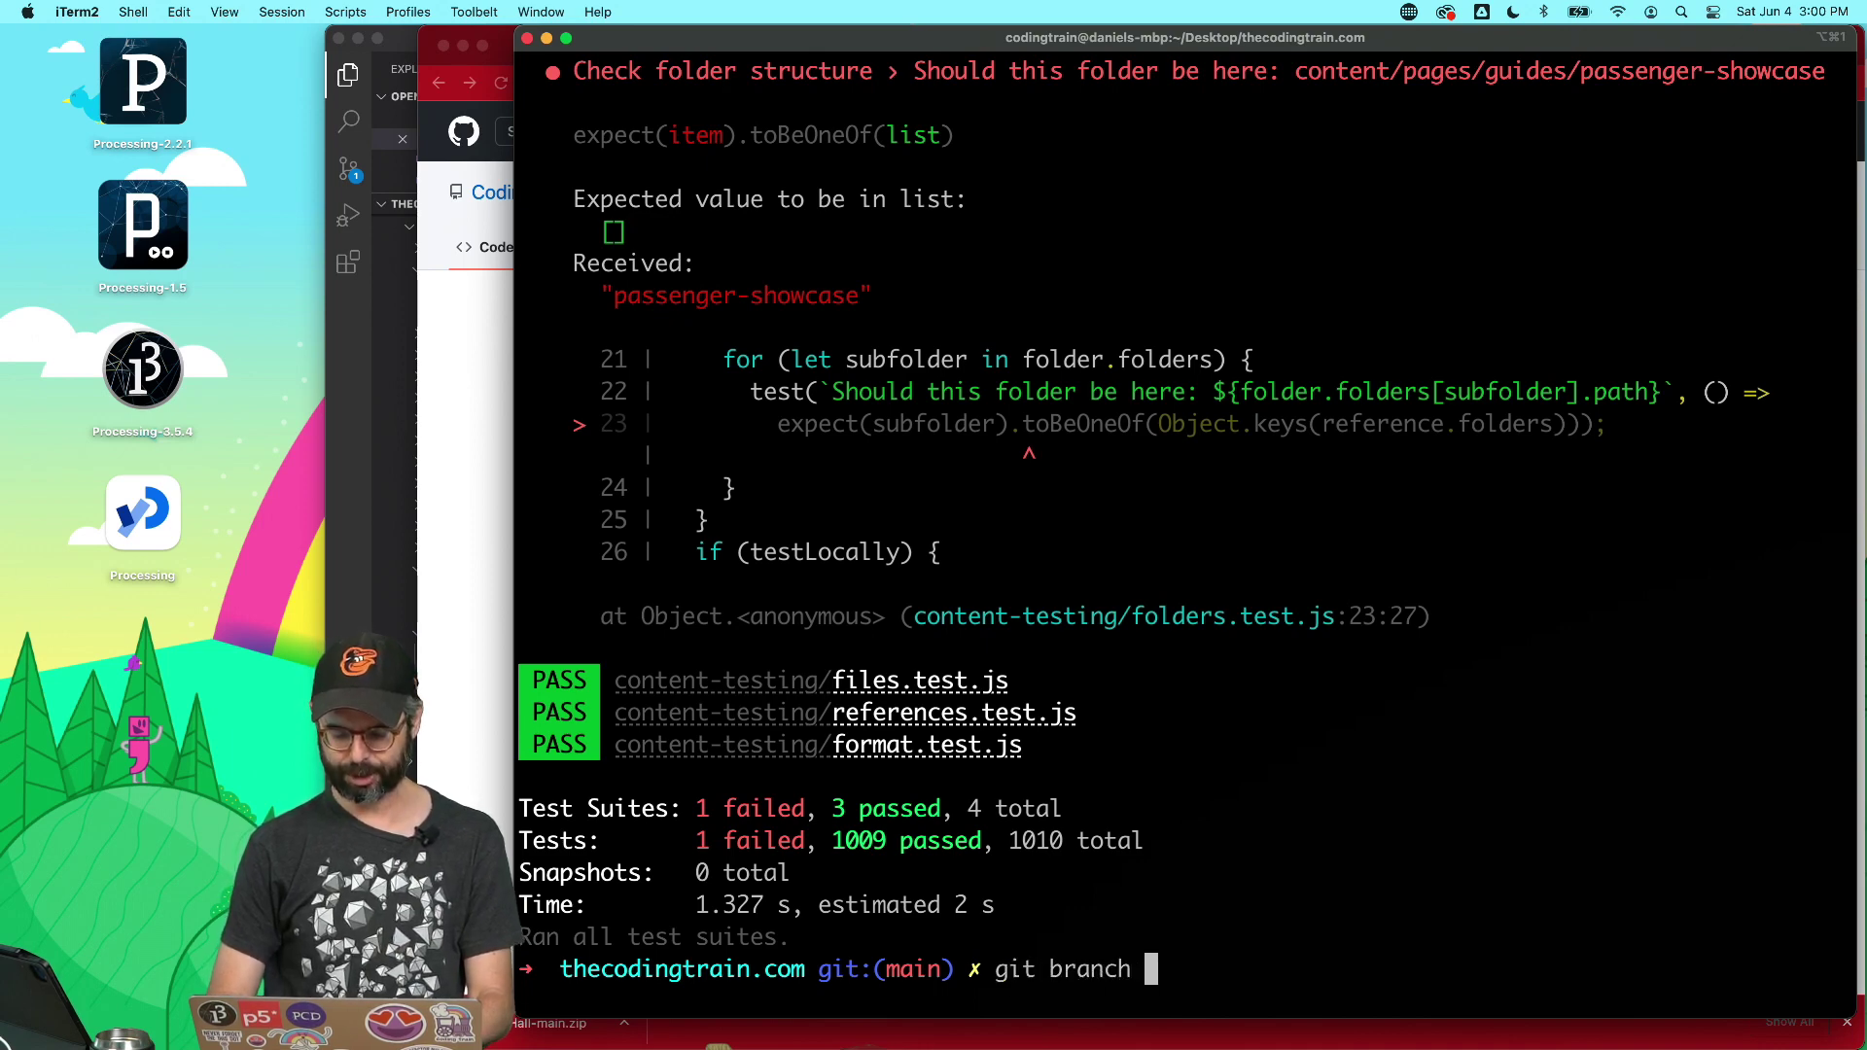
{"action": "type", "text": " monty-ha"}
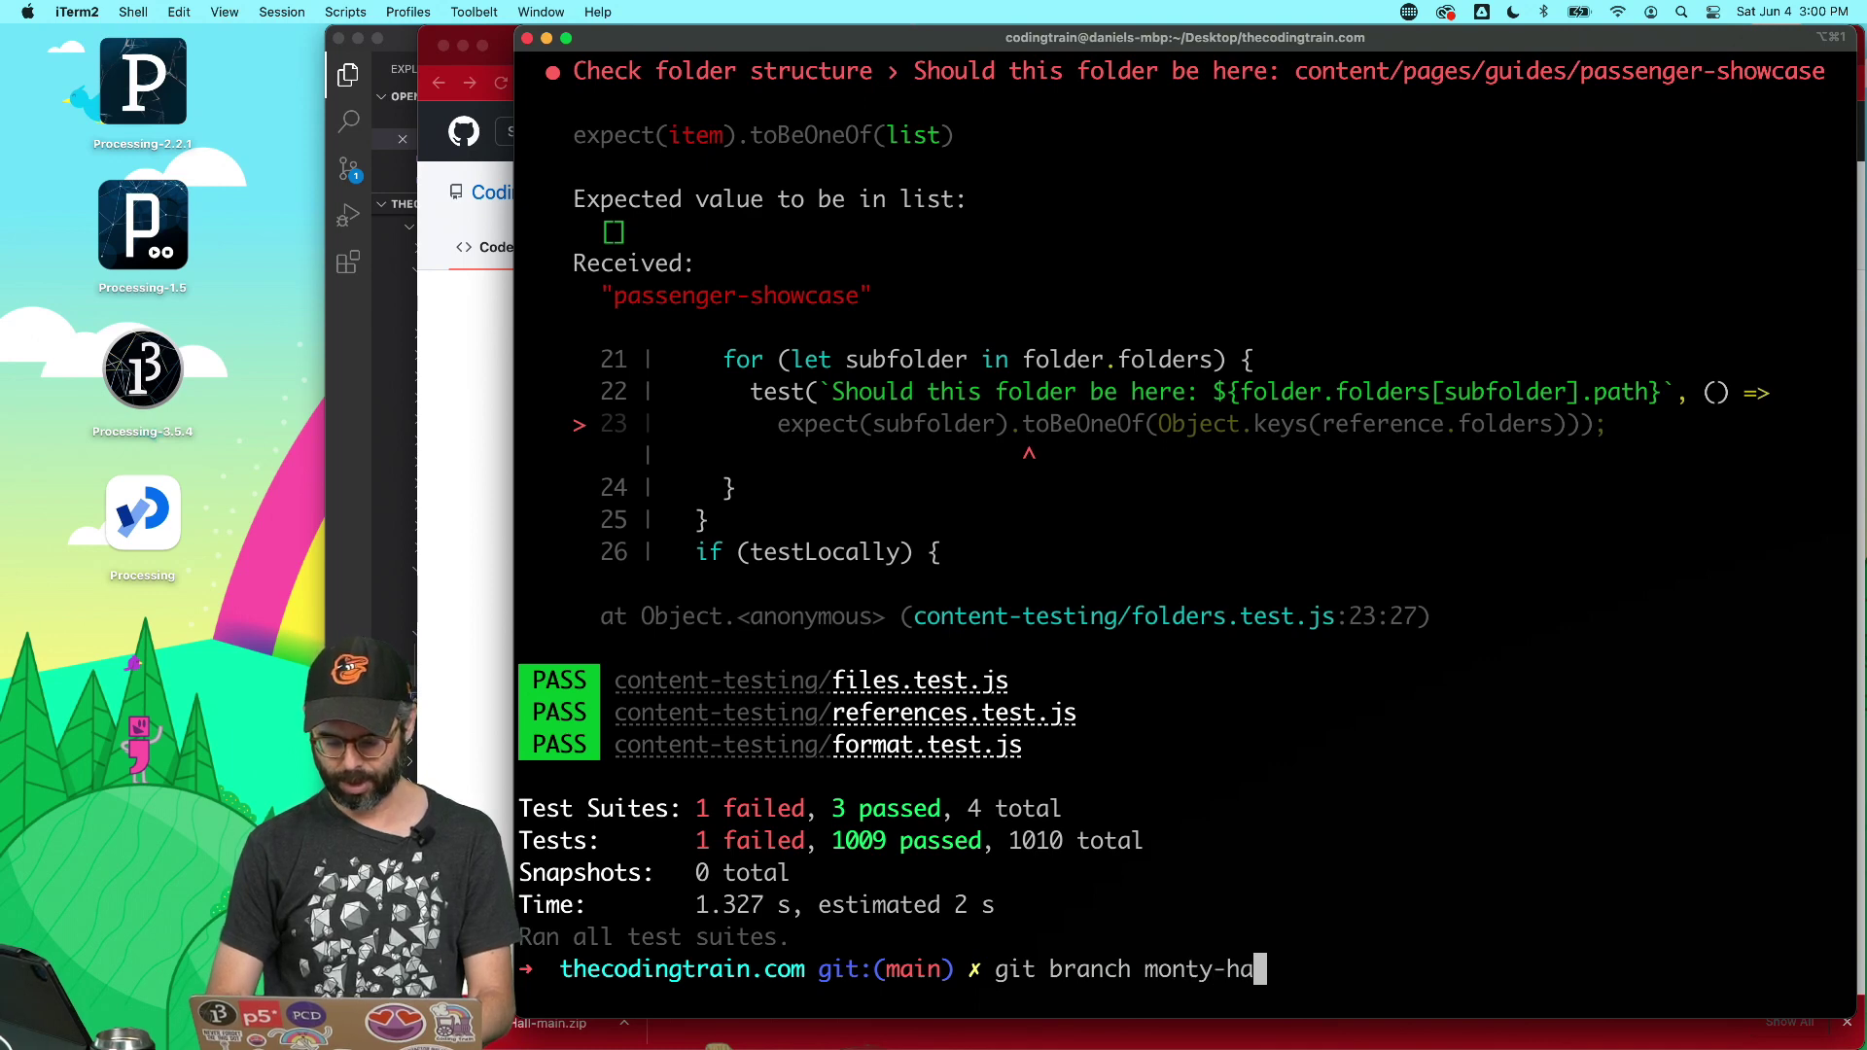
{"action": "type", "text": "ll-fix"}
{"action": "key", "text": "Return"}
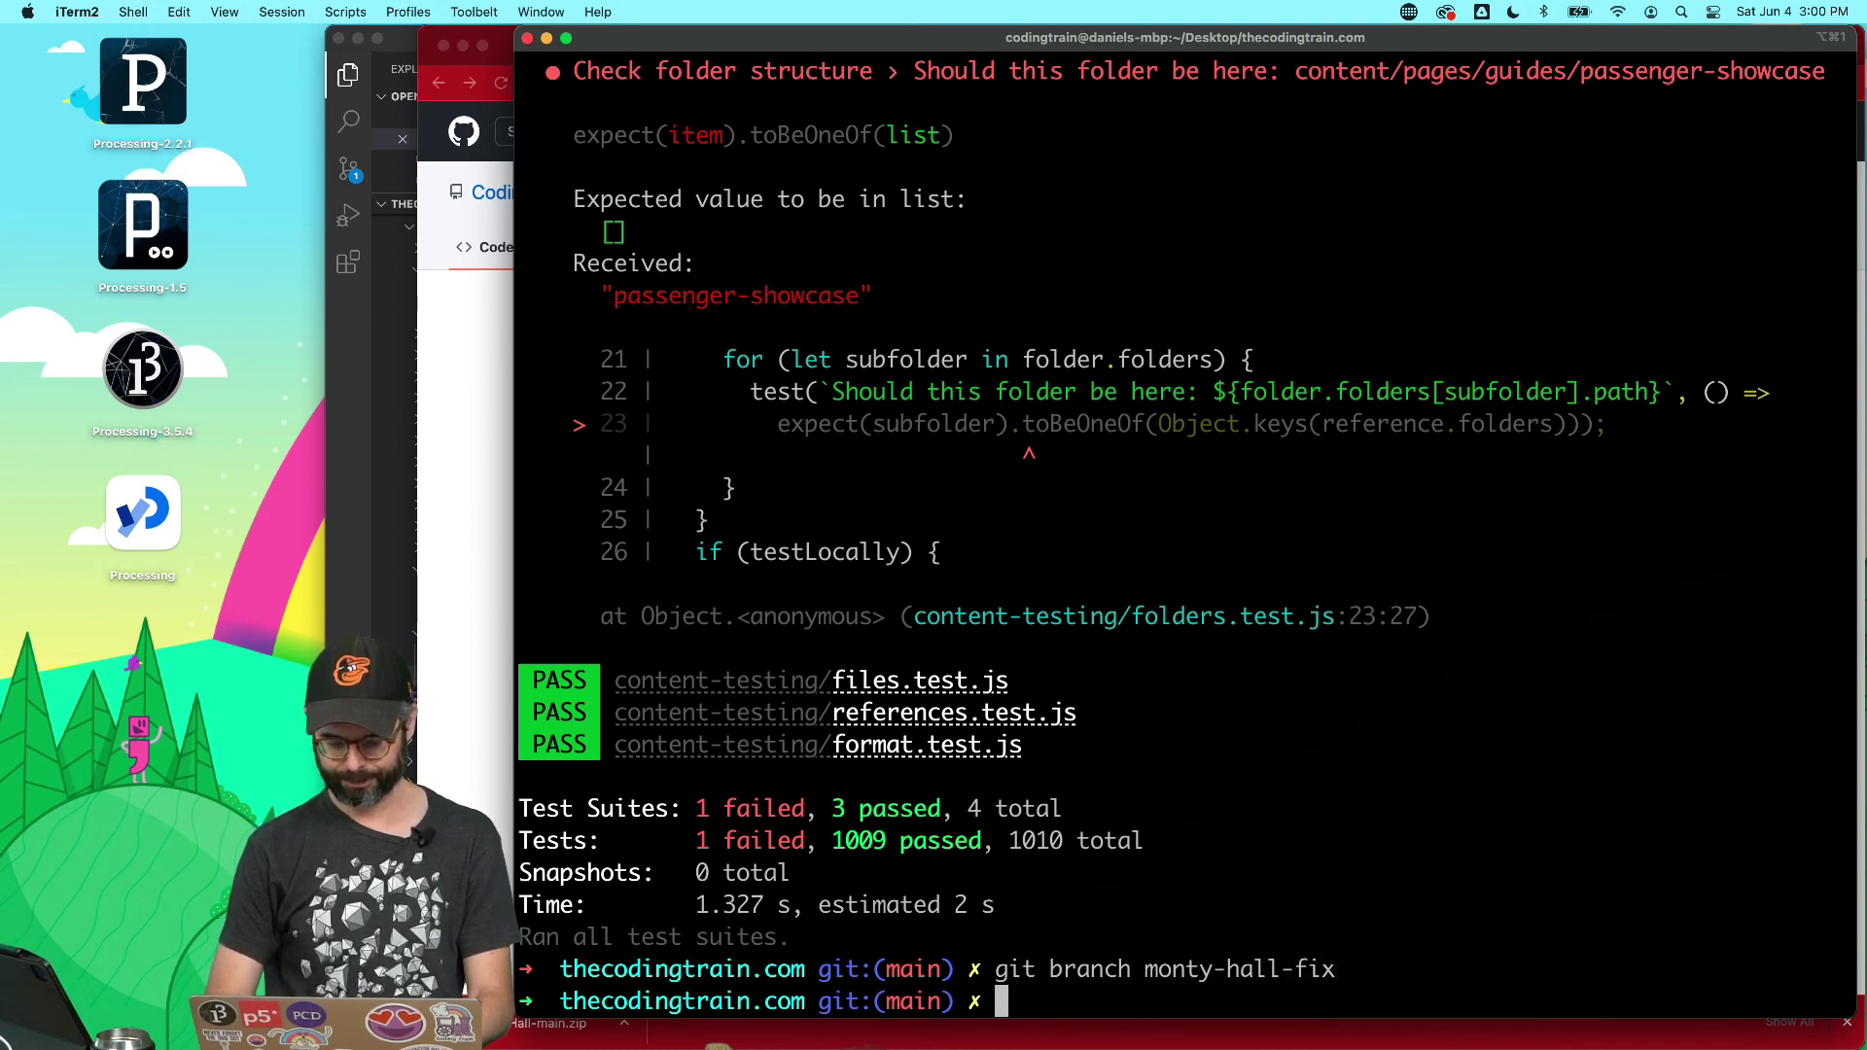
{"action": "type", "text": "git checkout "}
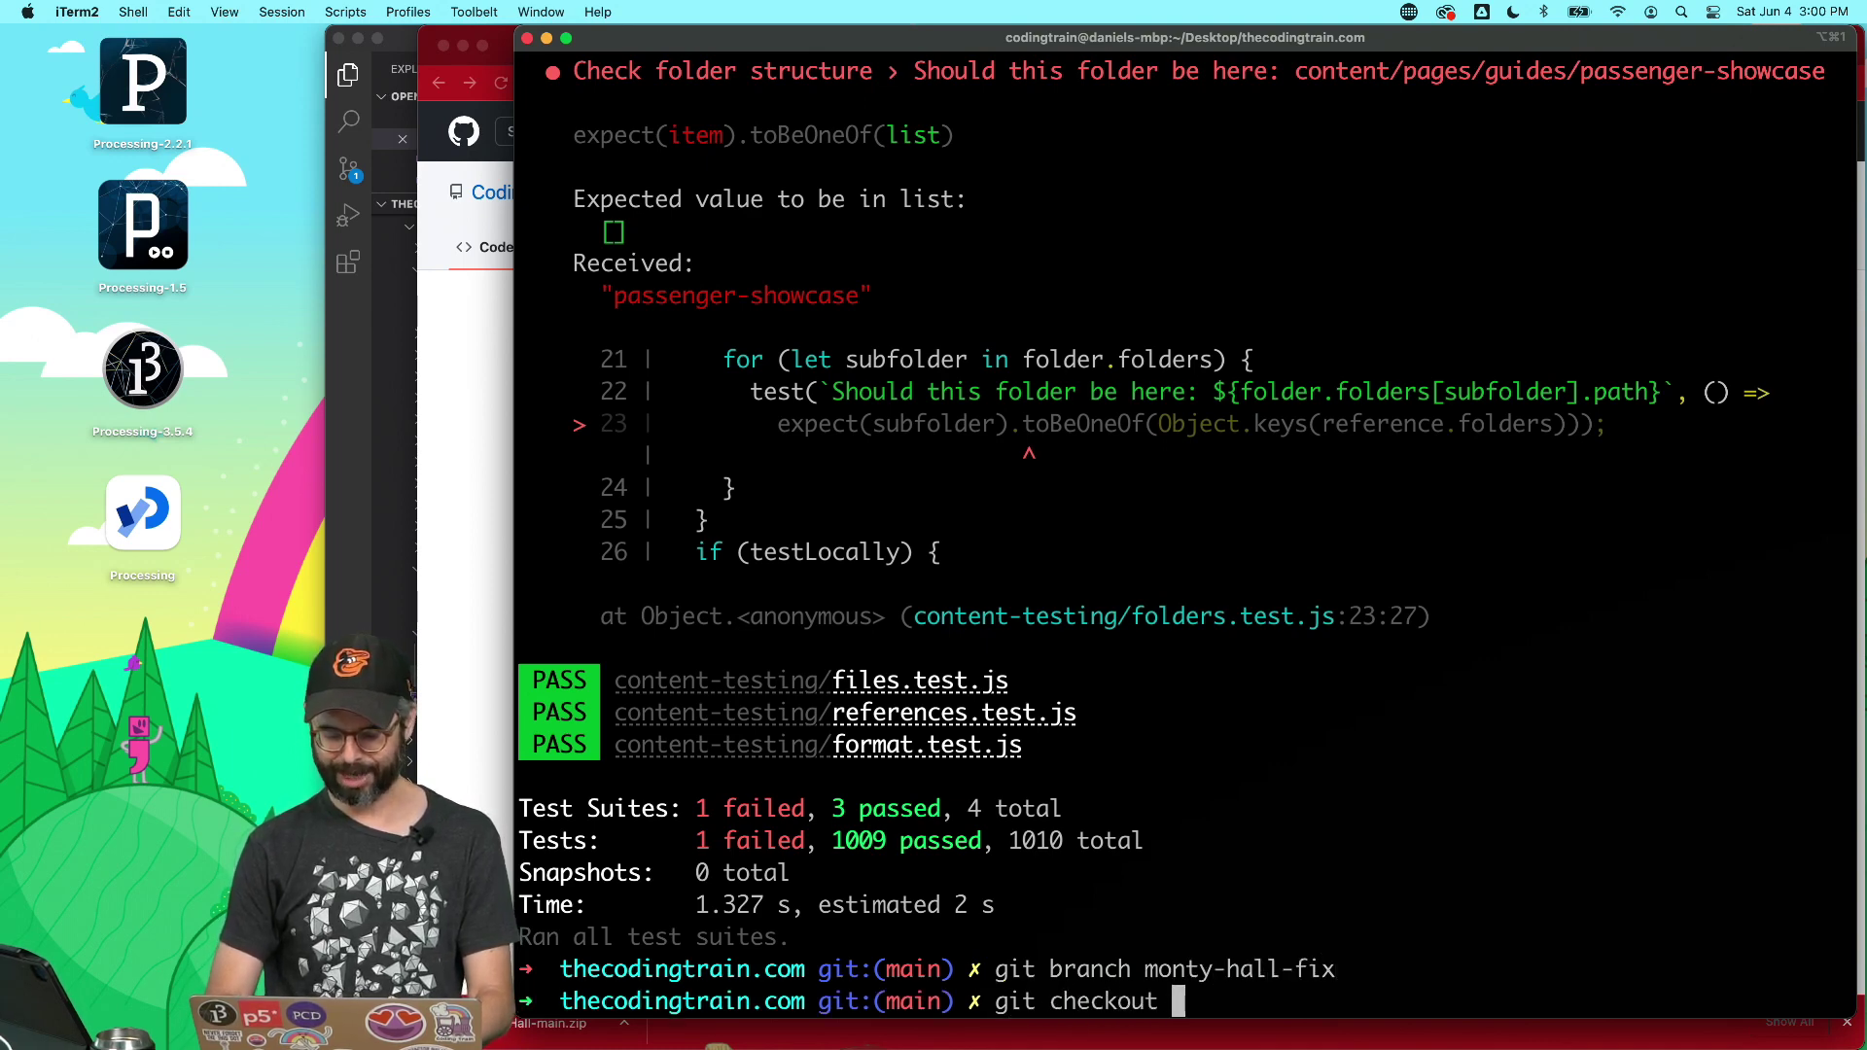
{"action": "type", "text": "monty-hall-fix"}
{"action": "key", "text": "Return"}
{"action": "type", "text": "git status"}
{"action": "key", "text": "Return"}
Step: Stage content/videos/ and commit it with the message 'fix number and add thumb'
{"action": "type", "text": "git"}
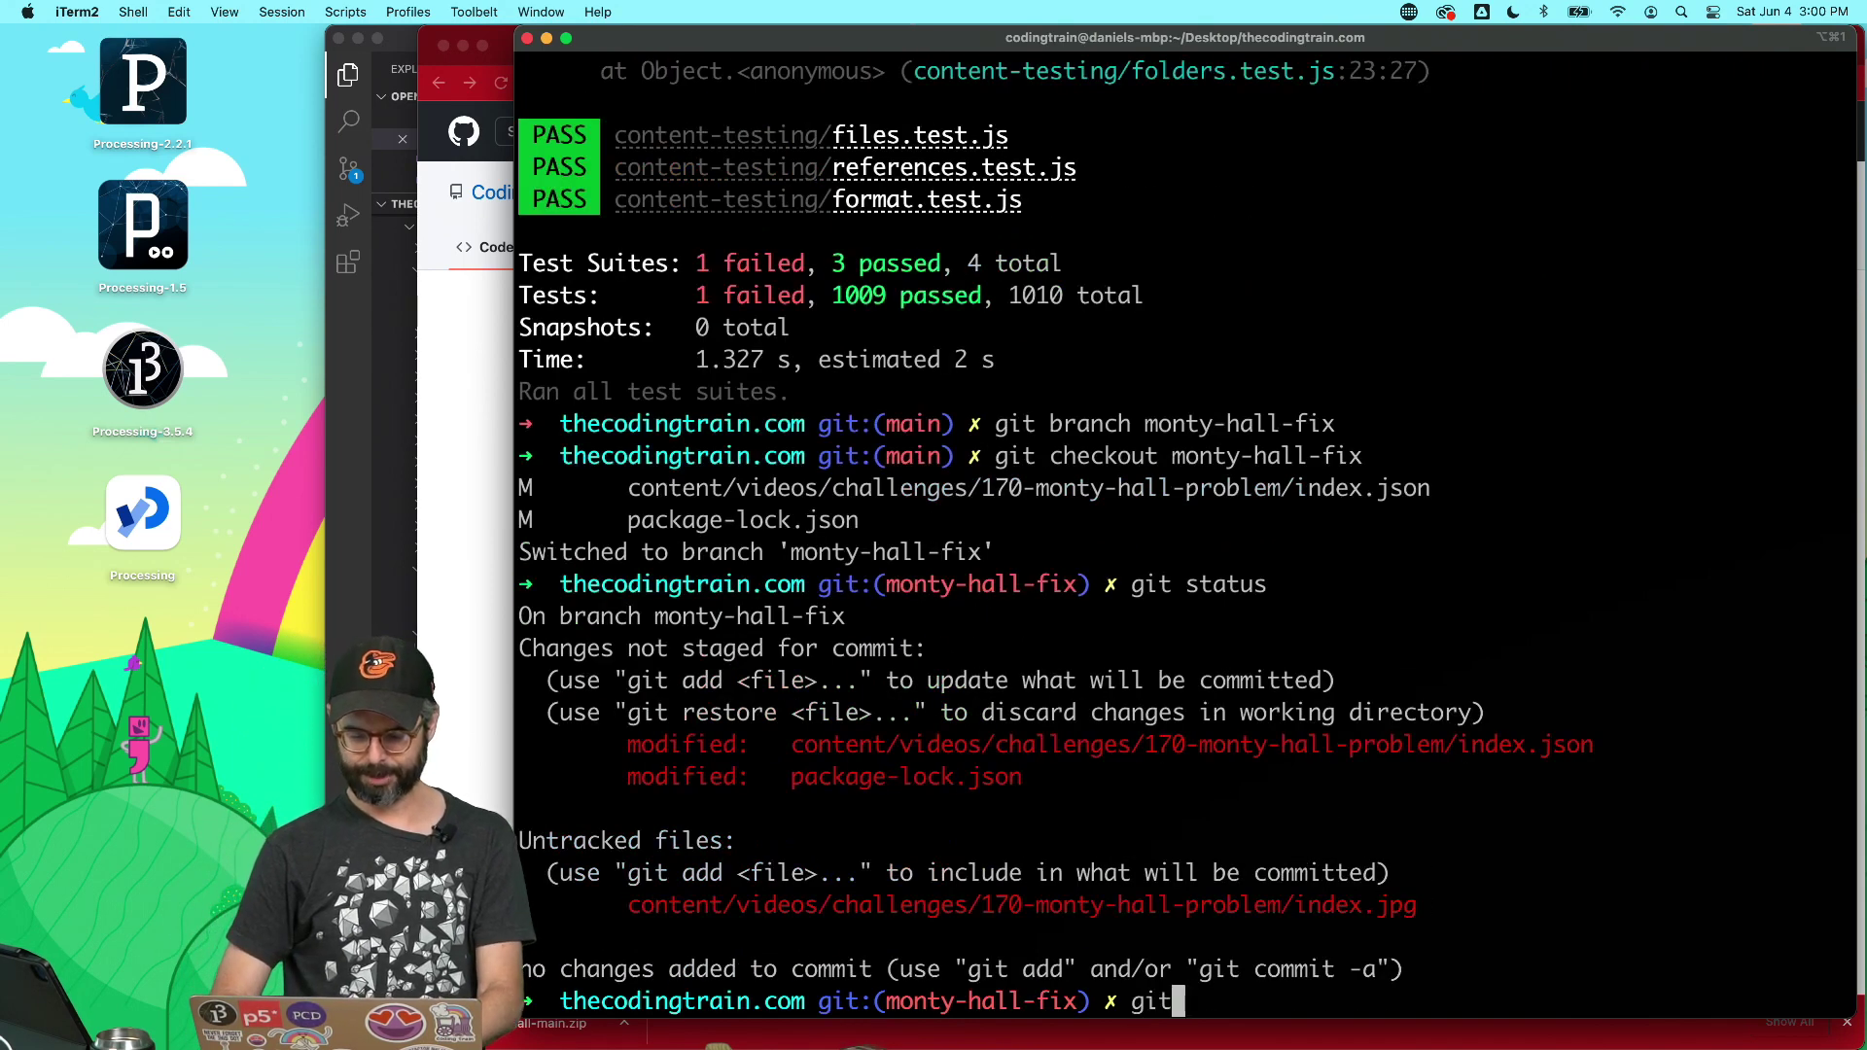
{"action": "type", "text": " add content/videos/"}
{"action": "key", "text": "Return"}
{"action": "type", "text": "git commit -m \"fix number"}
{"action": "key", "text": "BackSpace"}
{"action": "key", "text": "BackSpace"}
{"action": "key", "text": "BackSpace"}
{"action": "key", "text": "BackSpace"}
{"action": "key", "text": "BackSpace"}
{"action": "type", "text": "number and add thumb"}
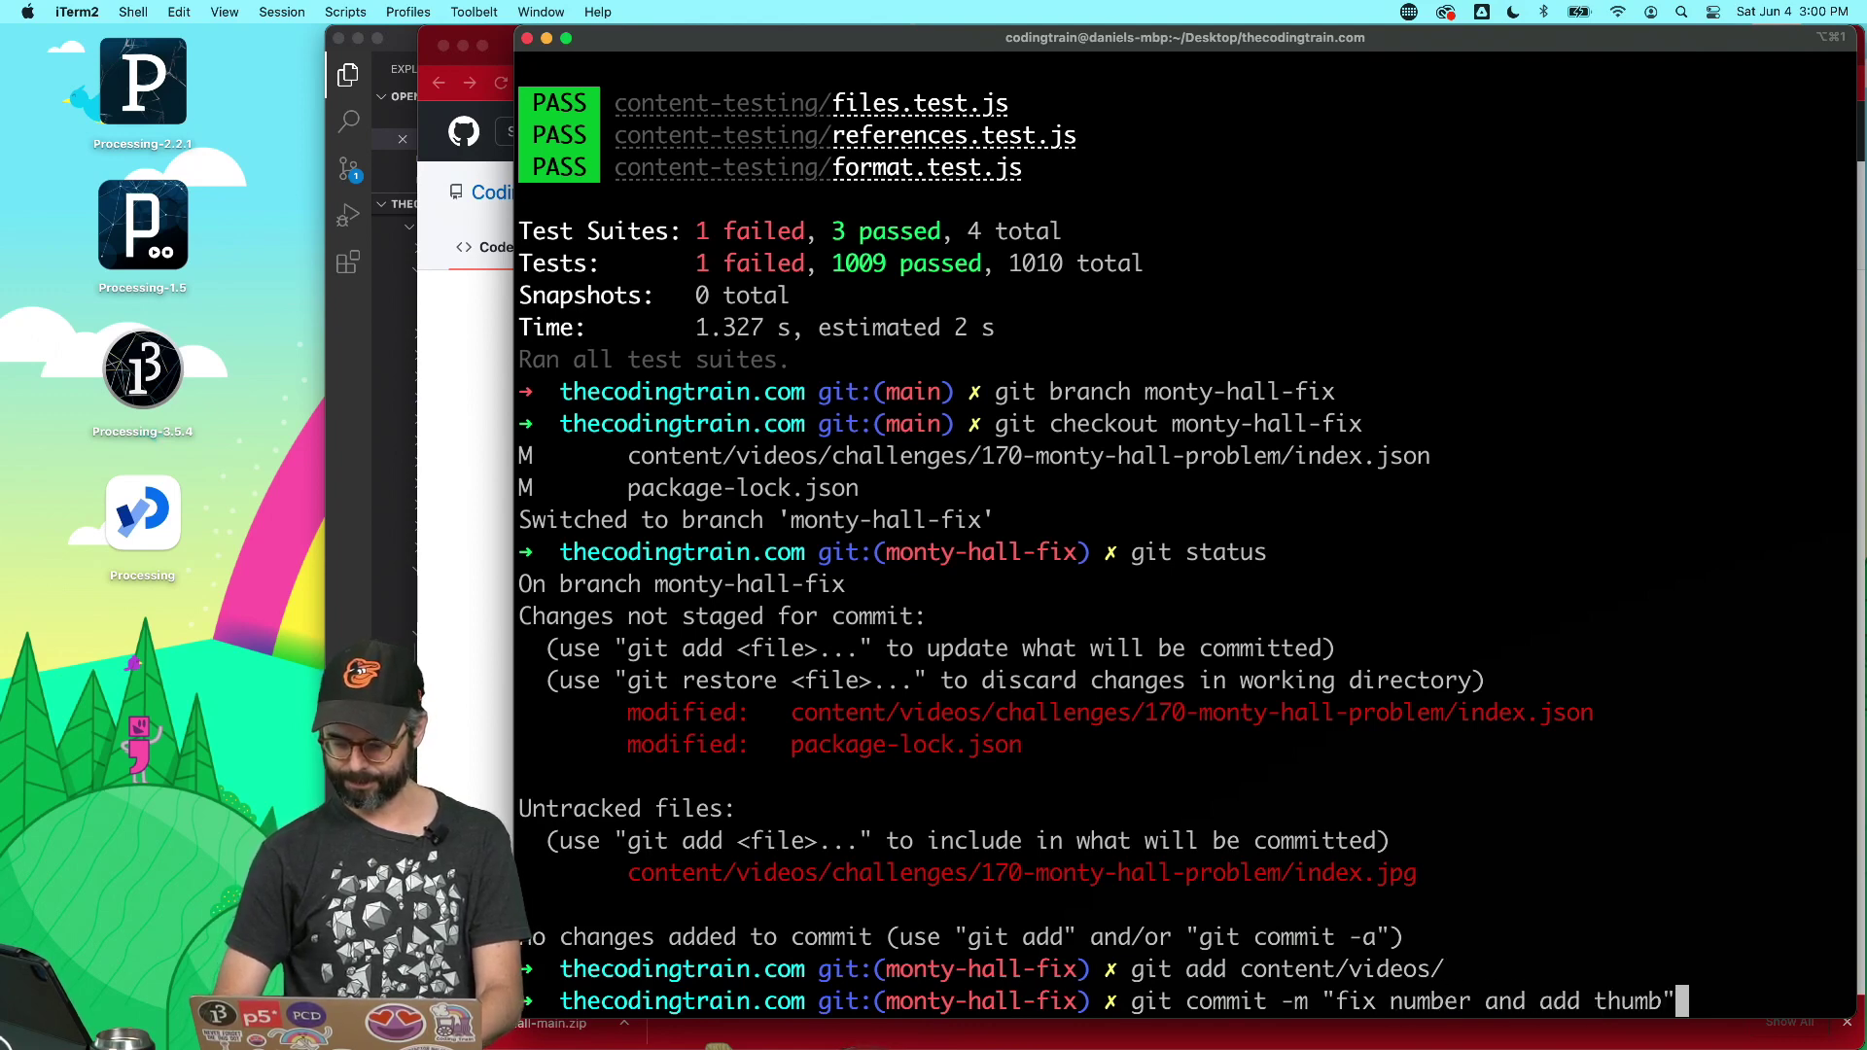
{"action": "type", "text": "\""}
{"action": "key", "text": "Return"}
Step: Push the monty-hall-fix branch to origin and shorten the terminal window
{"action": "type", "text": "git push oriig"}
{"action": "key", "text": "BackSpace"}
{"action": "key", "text": "BackSpace"}
{"action": "type", "text": "gin monty-hall-fix"}
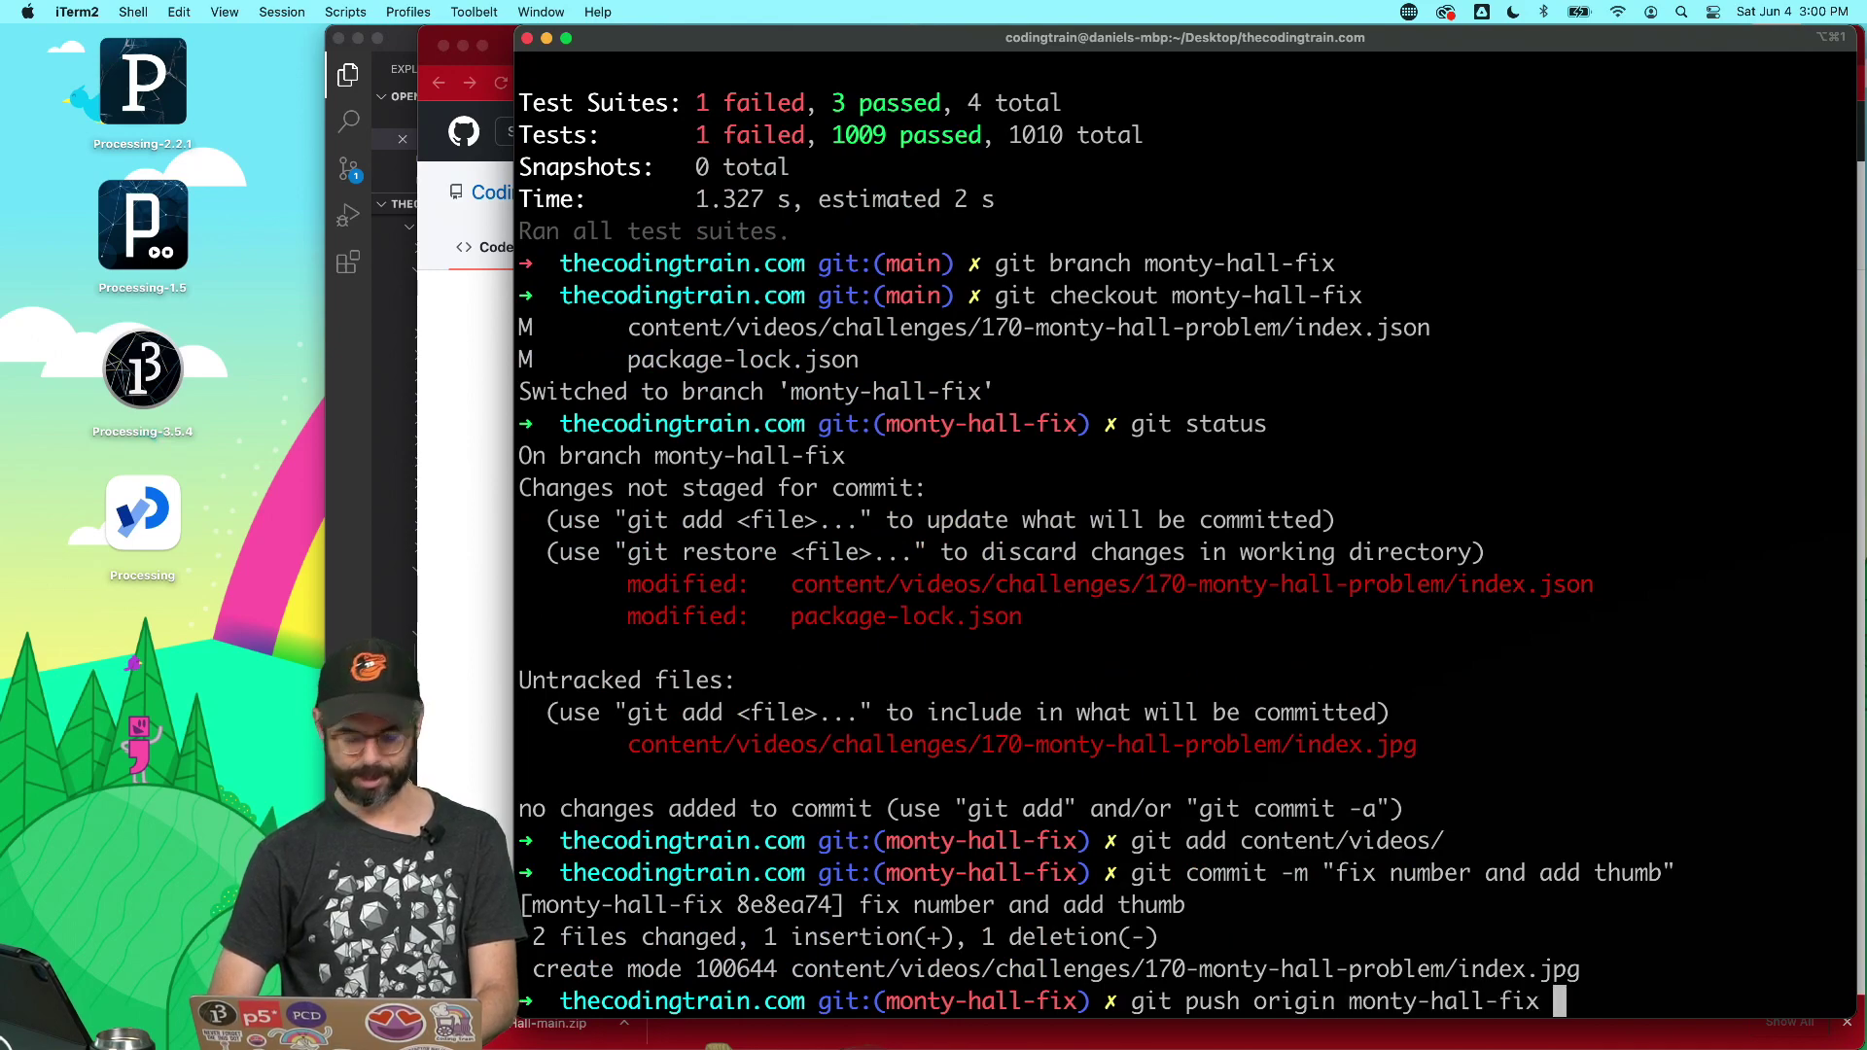
{"action": "key", "text": "Return"}
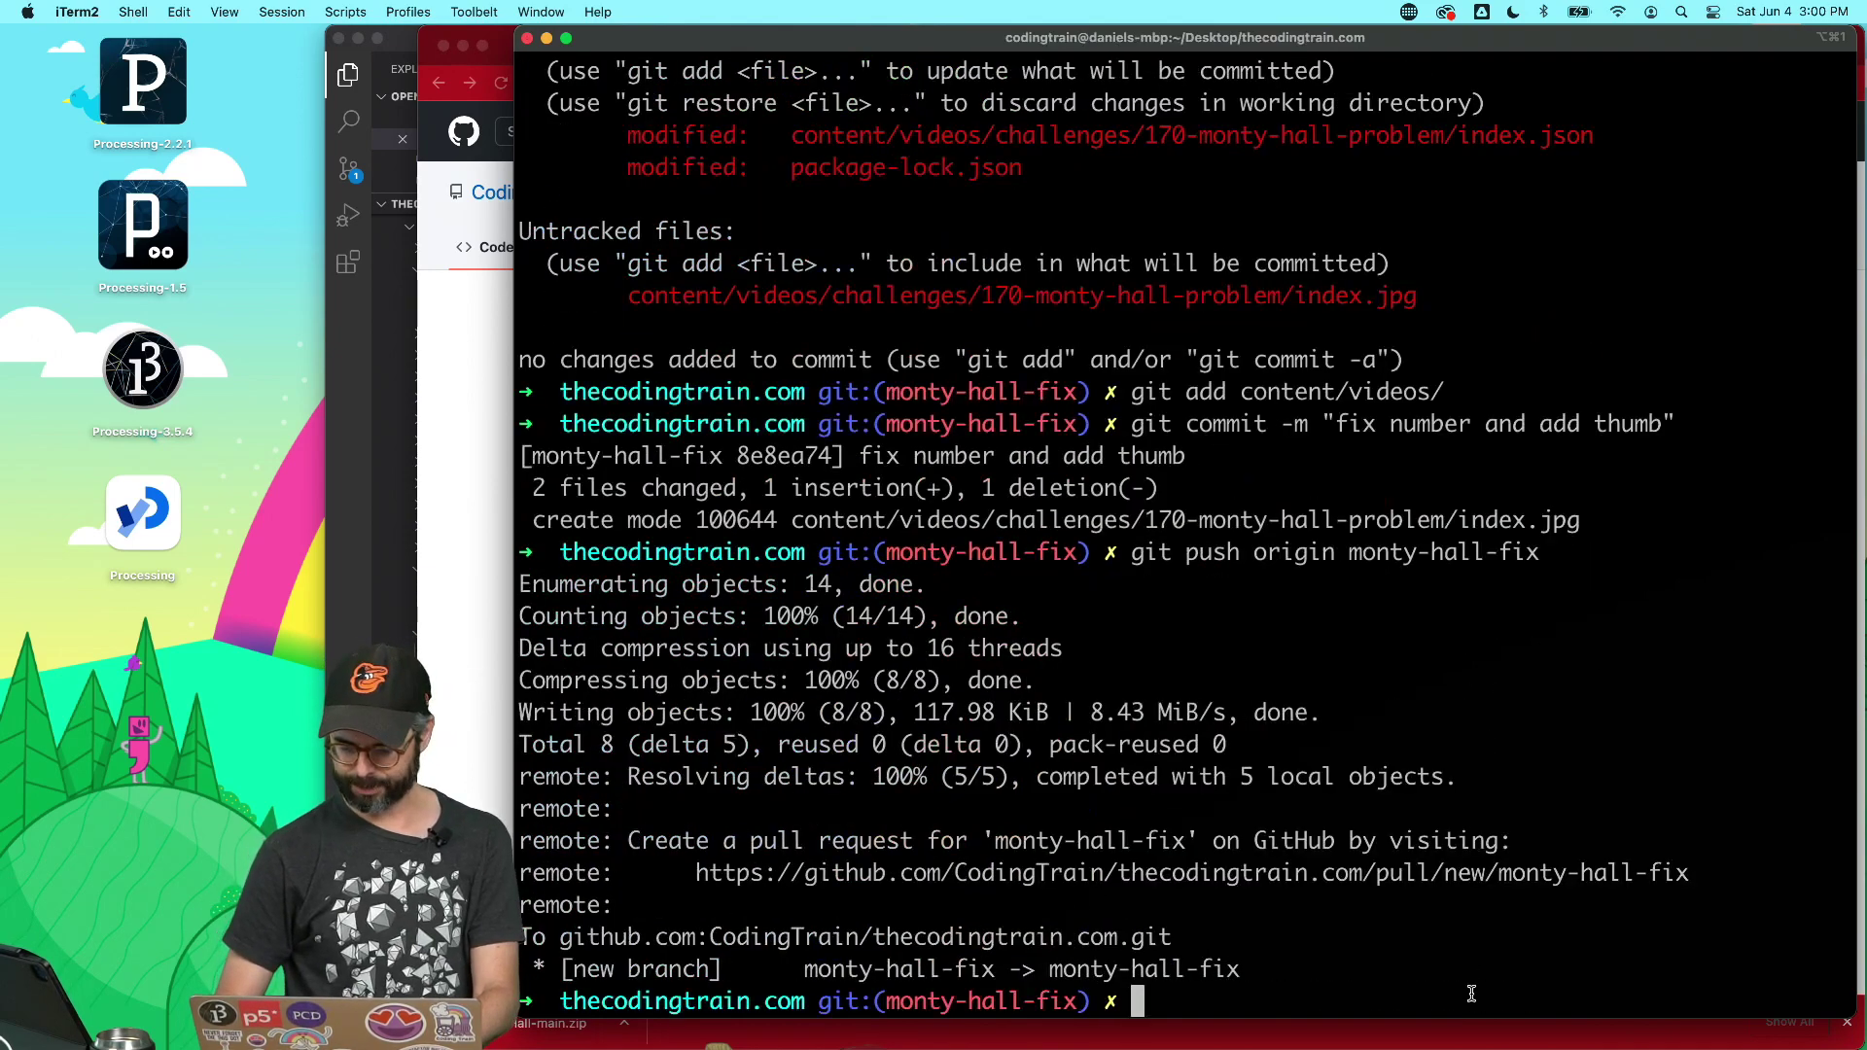
{"action": "left_click_drag", "start_coordinate": [1470, 1018], "coordinate": [1506, 637]}
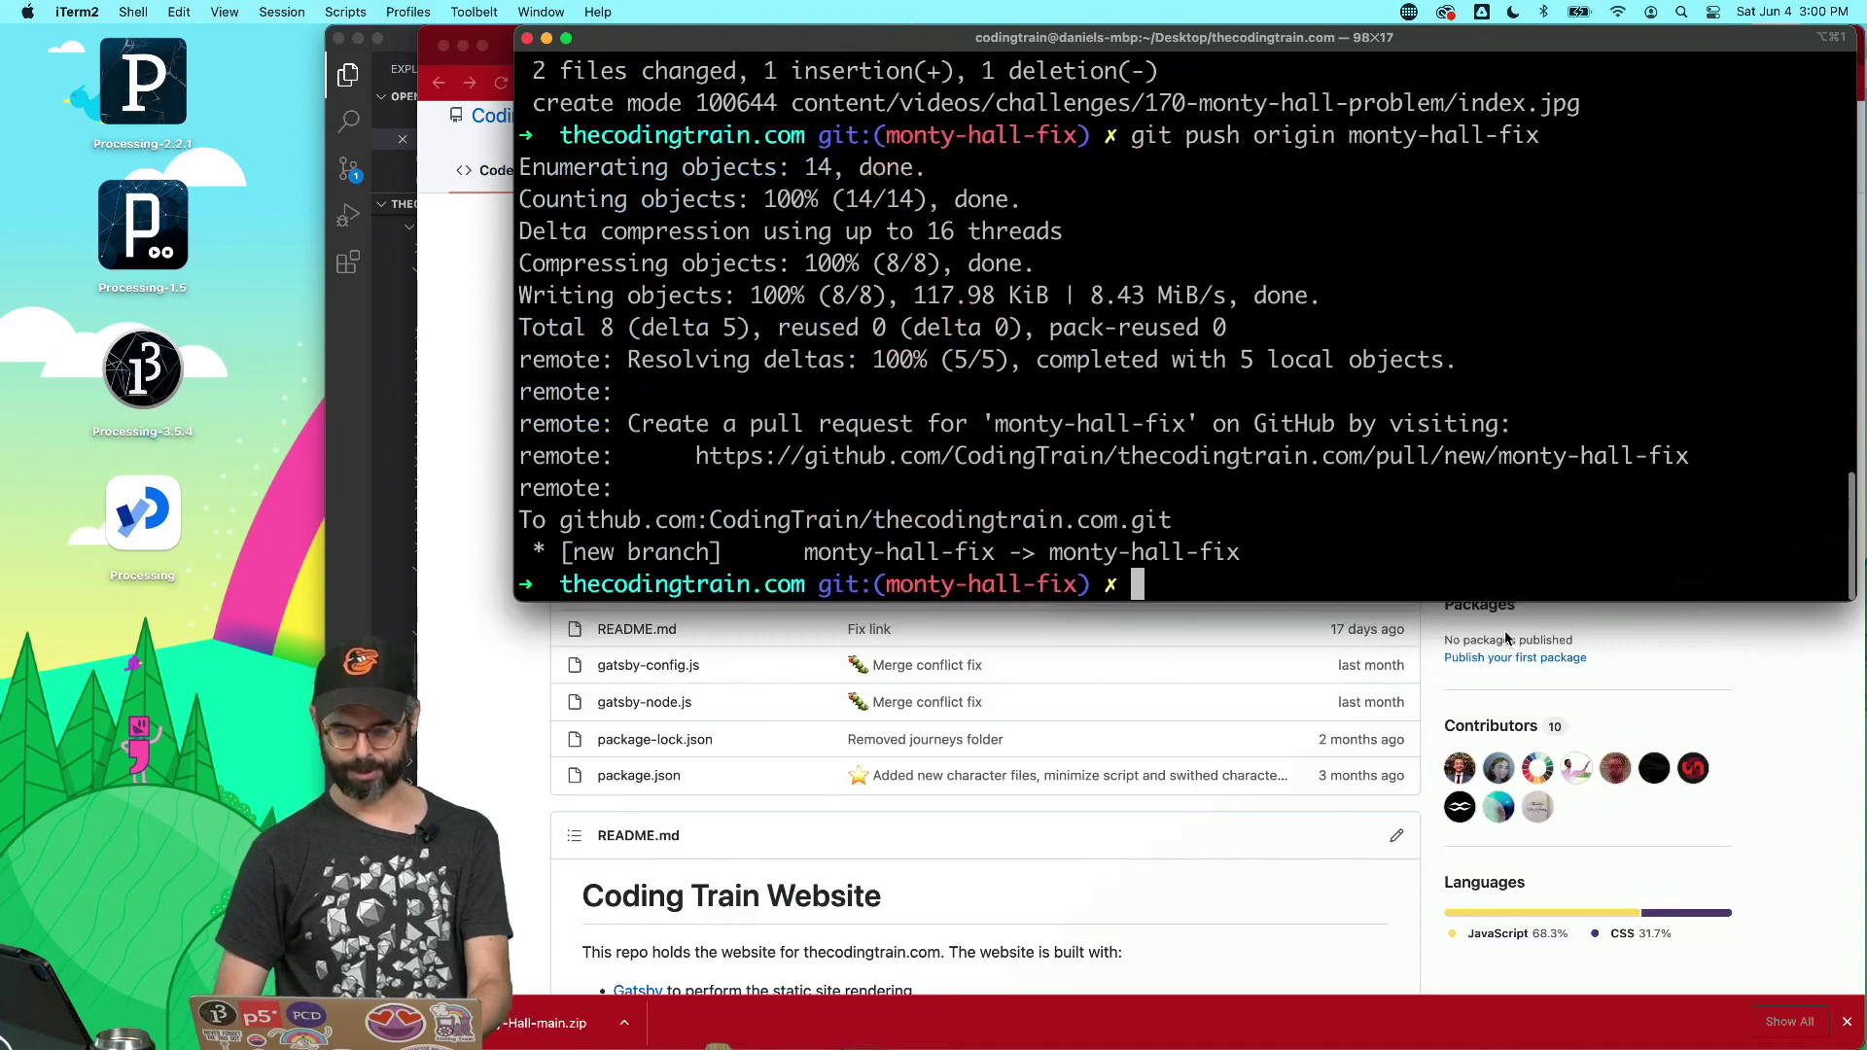
Step: Create pull request 'Update Monty Hall Problem Challenge' with bullets about the number fix and added thumbnail
{"action": "left_click", "coordinate": [1187, 455], "text": "super"}
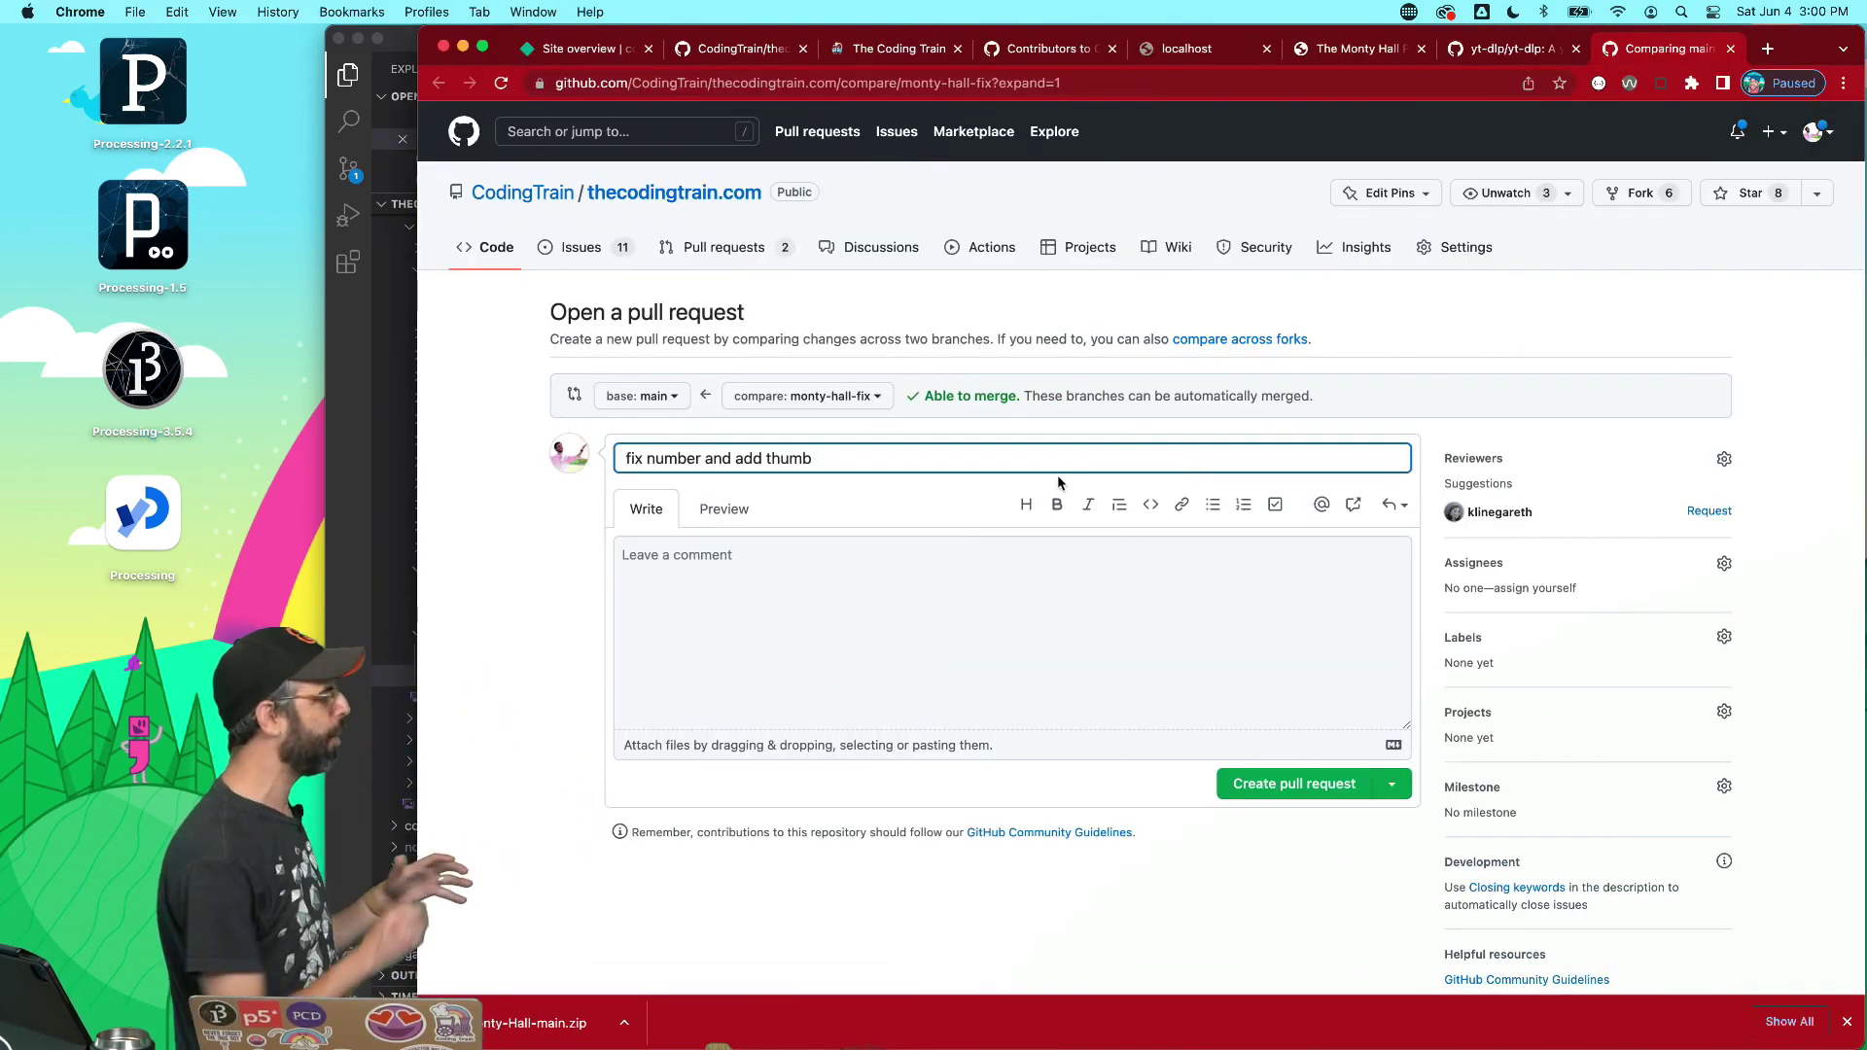
{"action": "triple_click", "coordinate": [844, 447]}
{"action": "type", "text": "Update Monty Hall Problem"}
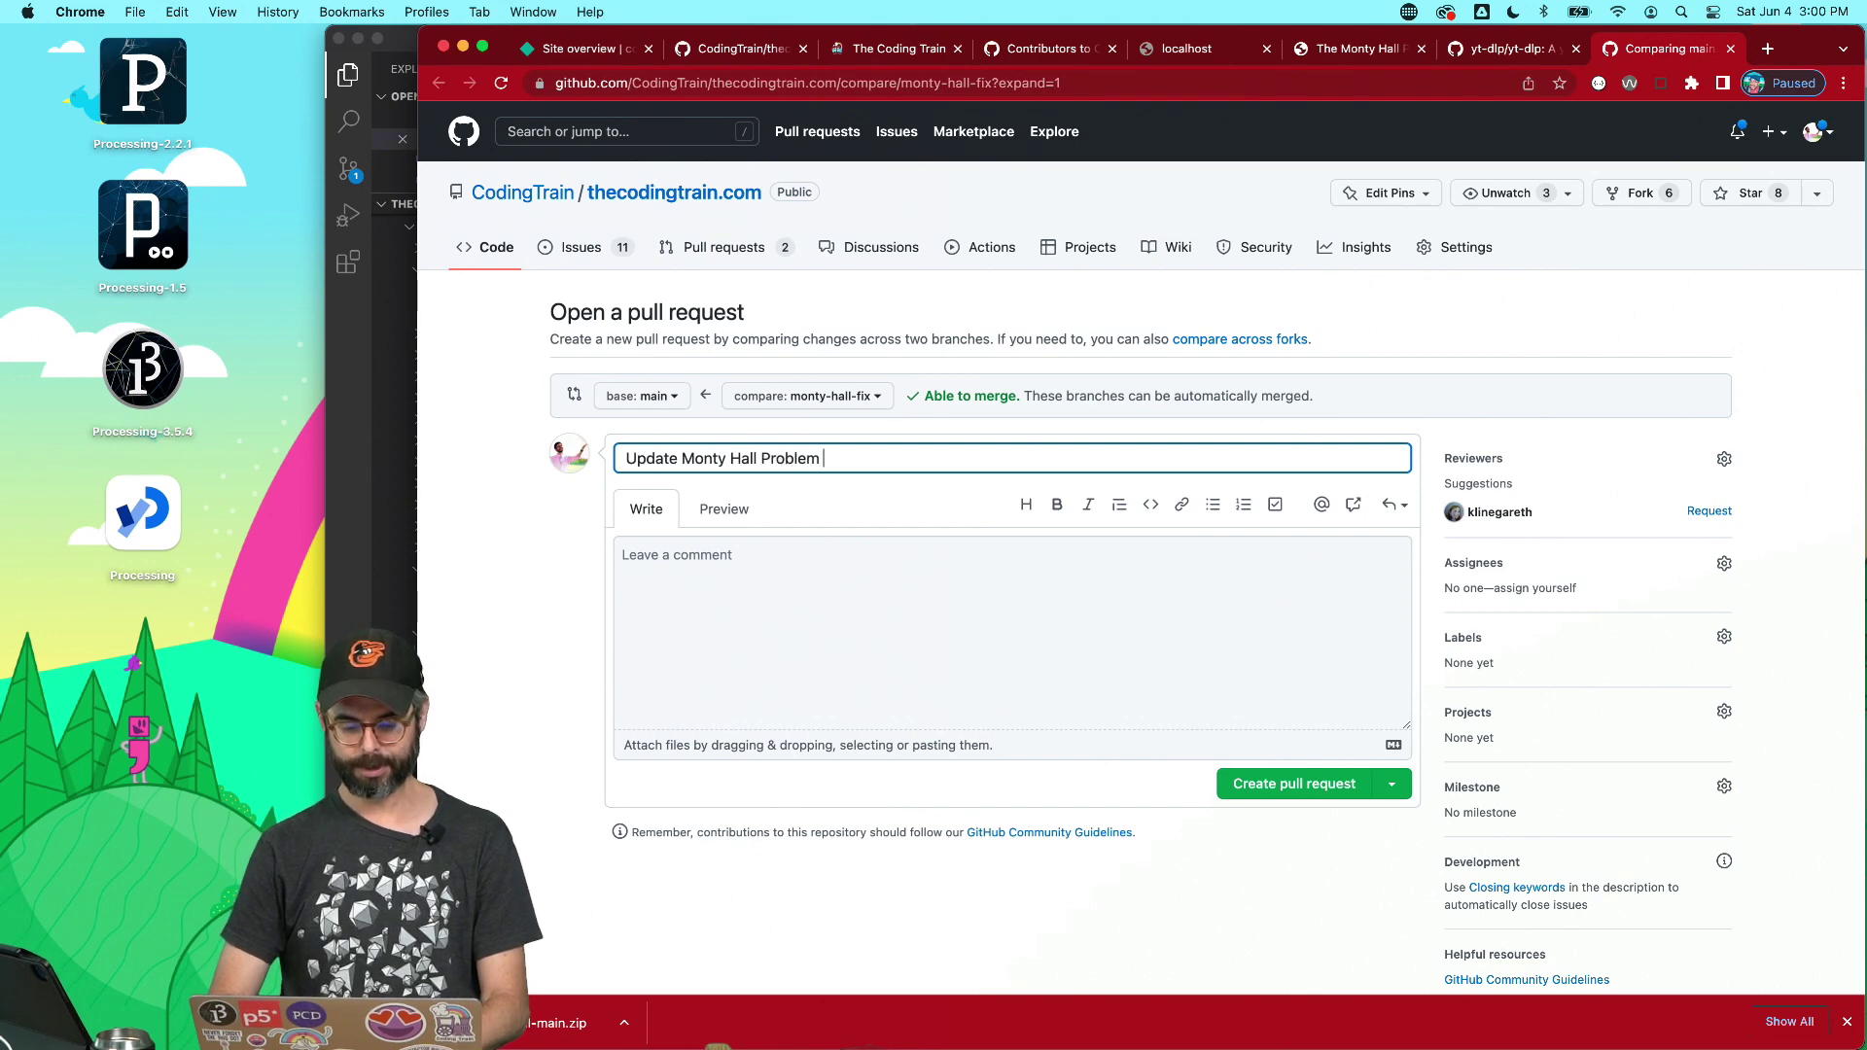
{"action": "left_click", "coordinate": [774, 581]}
{"action": "type", "text": "*"}
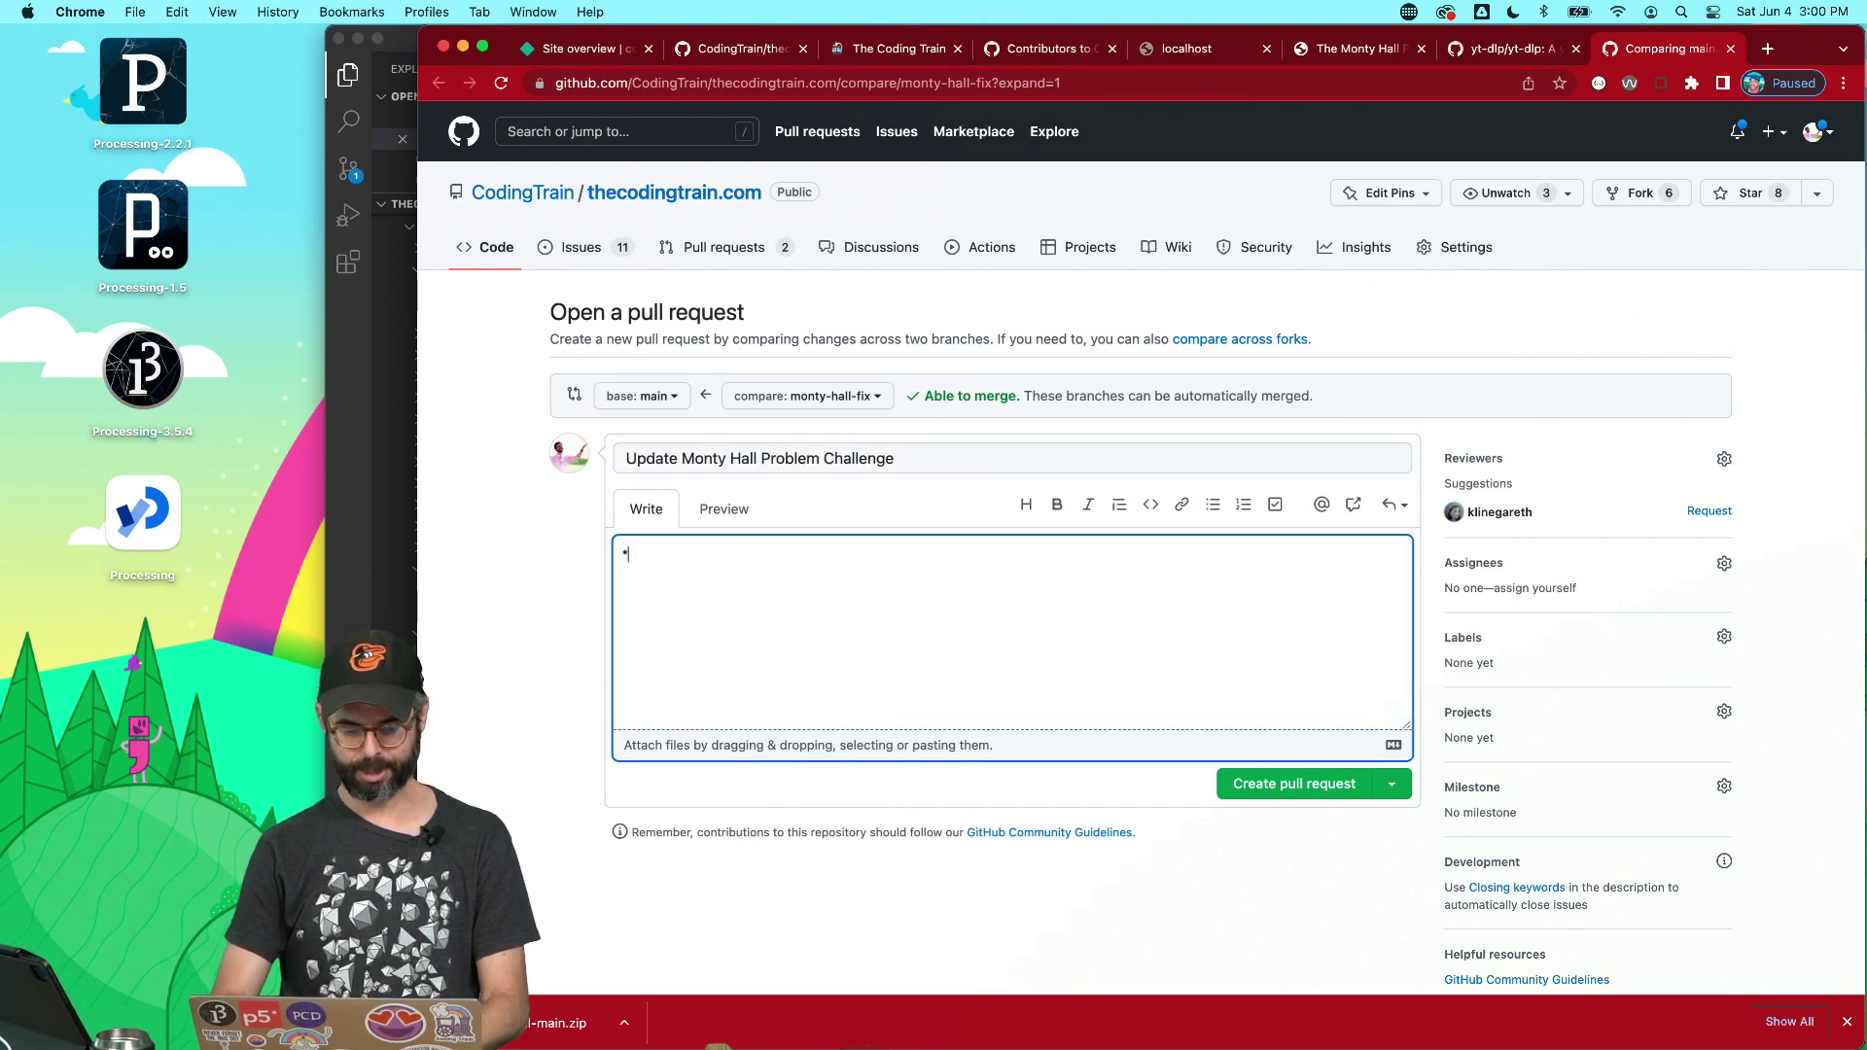
{"action": "type", "text": " Fix # to"}
{"action": "key", "text": "BackSpace"}
{"action": "key", "text": "BackSpace"}
{"action": "key", "text": "BackSpace"}
{"action": "key", "text": "BackSpace"}
{"action": "key", "text": "BackSpace"}
{"action": "type", "text": "nu"}
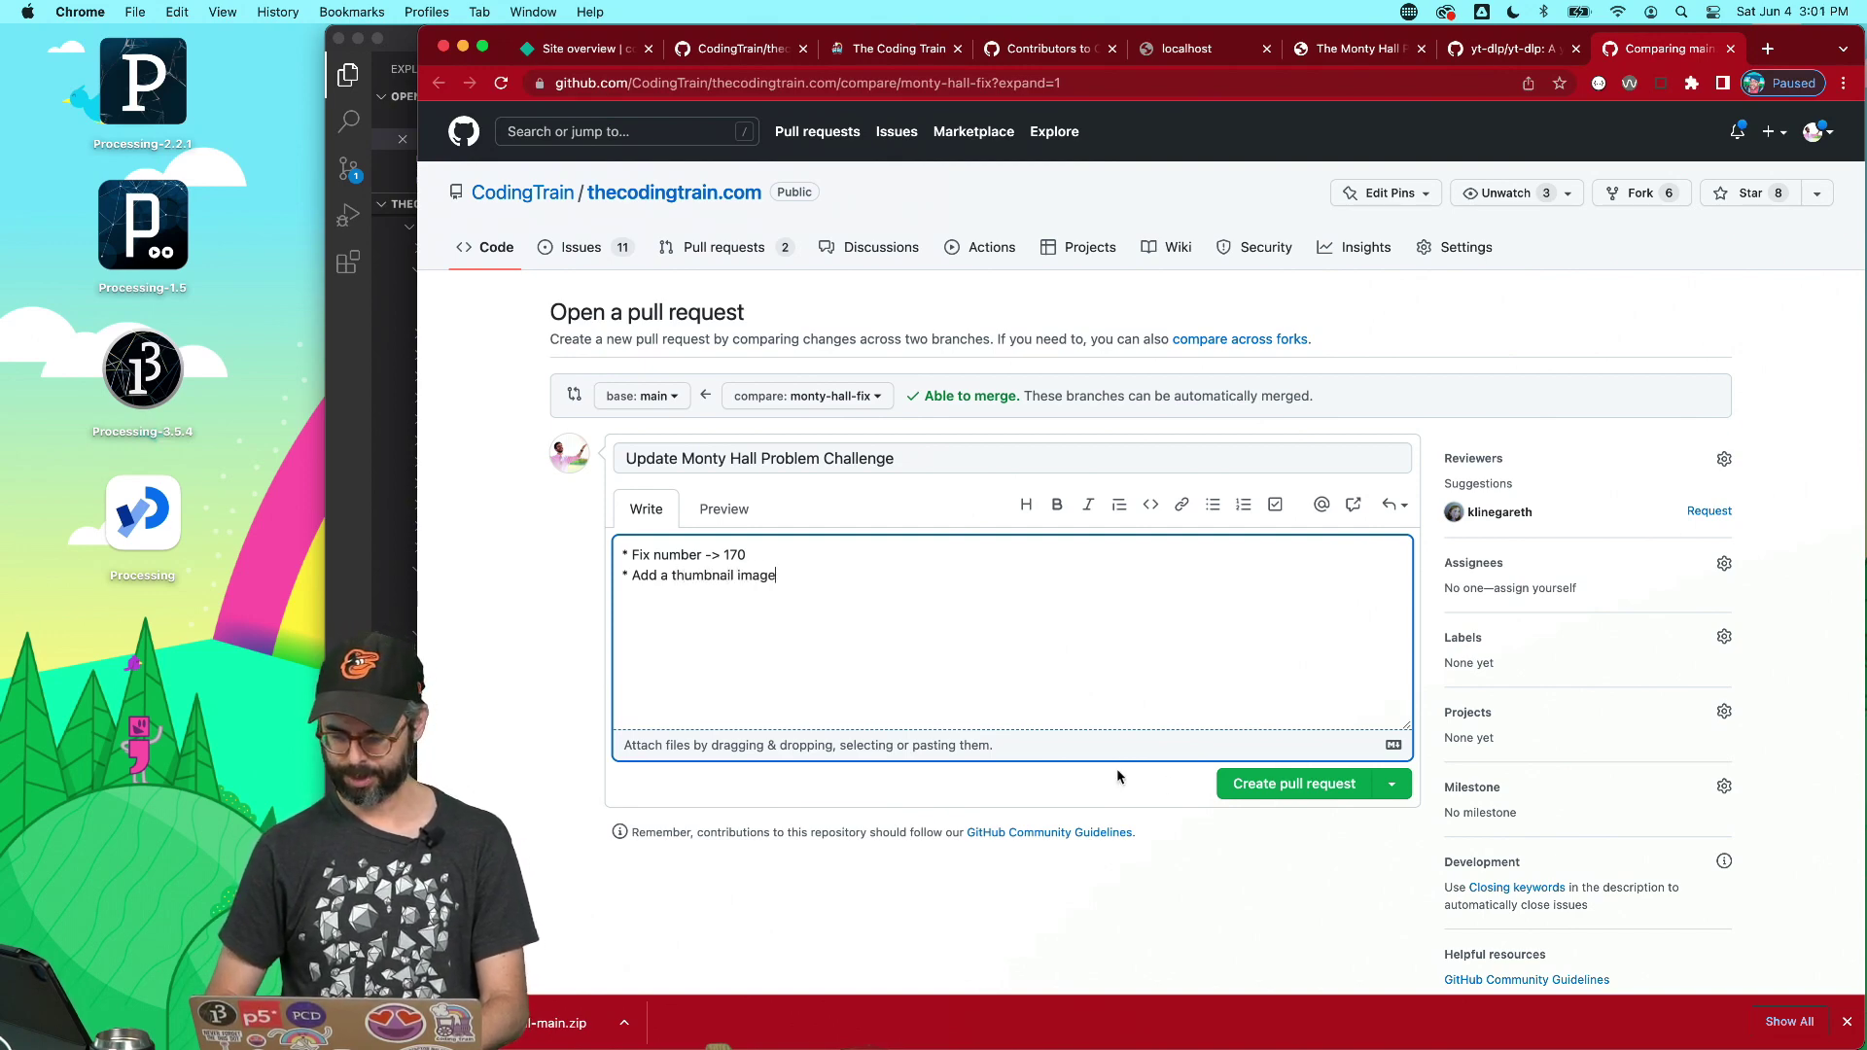
{"action": "left_click", "coordinate": [1248, 783]}
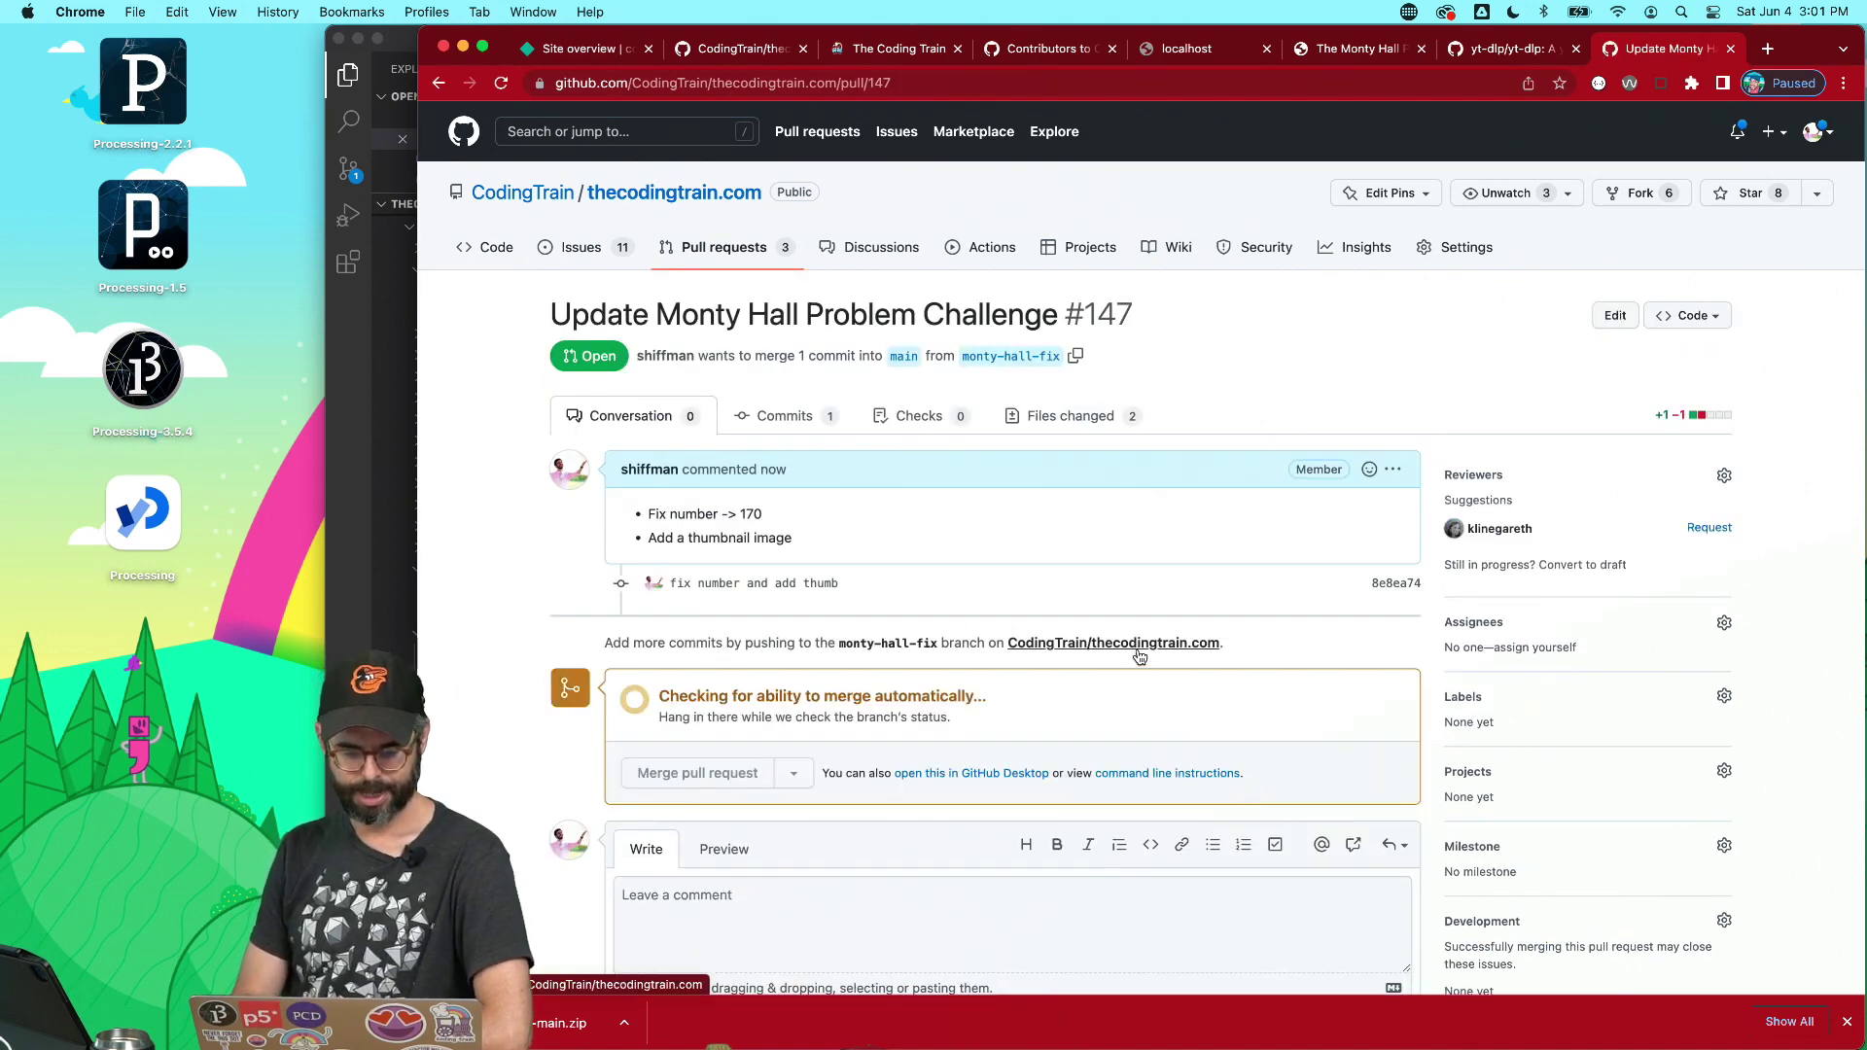
{"action": "scroll", "coordinate": [1140, 658], "scroll_direction": "down", "scroll_amount": 3}
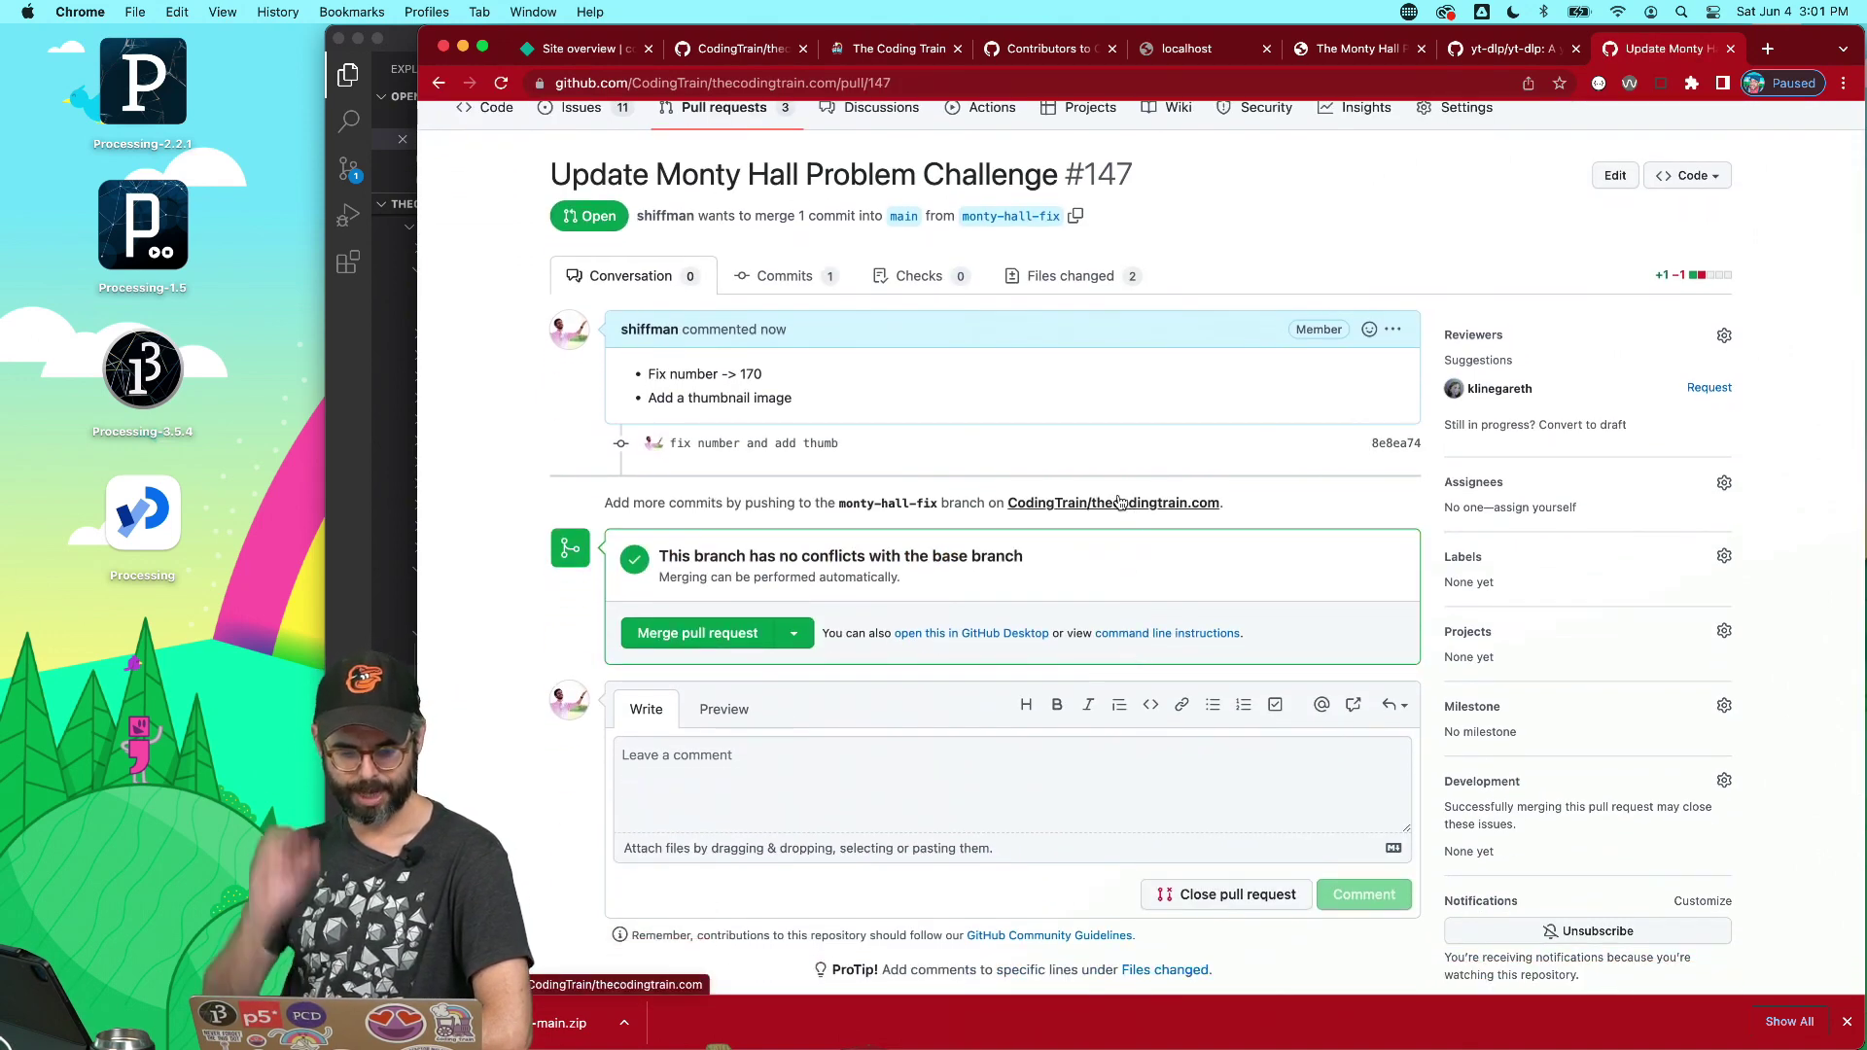
{"action": "scroll", "coordinate": [1119, 502], "scroll_direction": "down", "scroll_amount": 2}
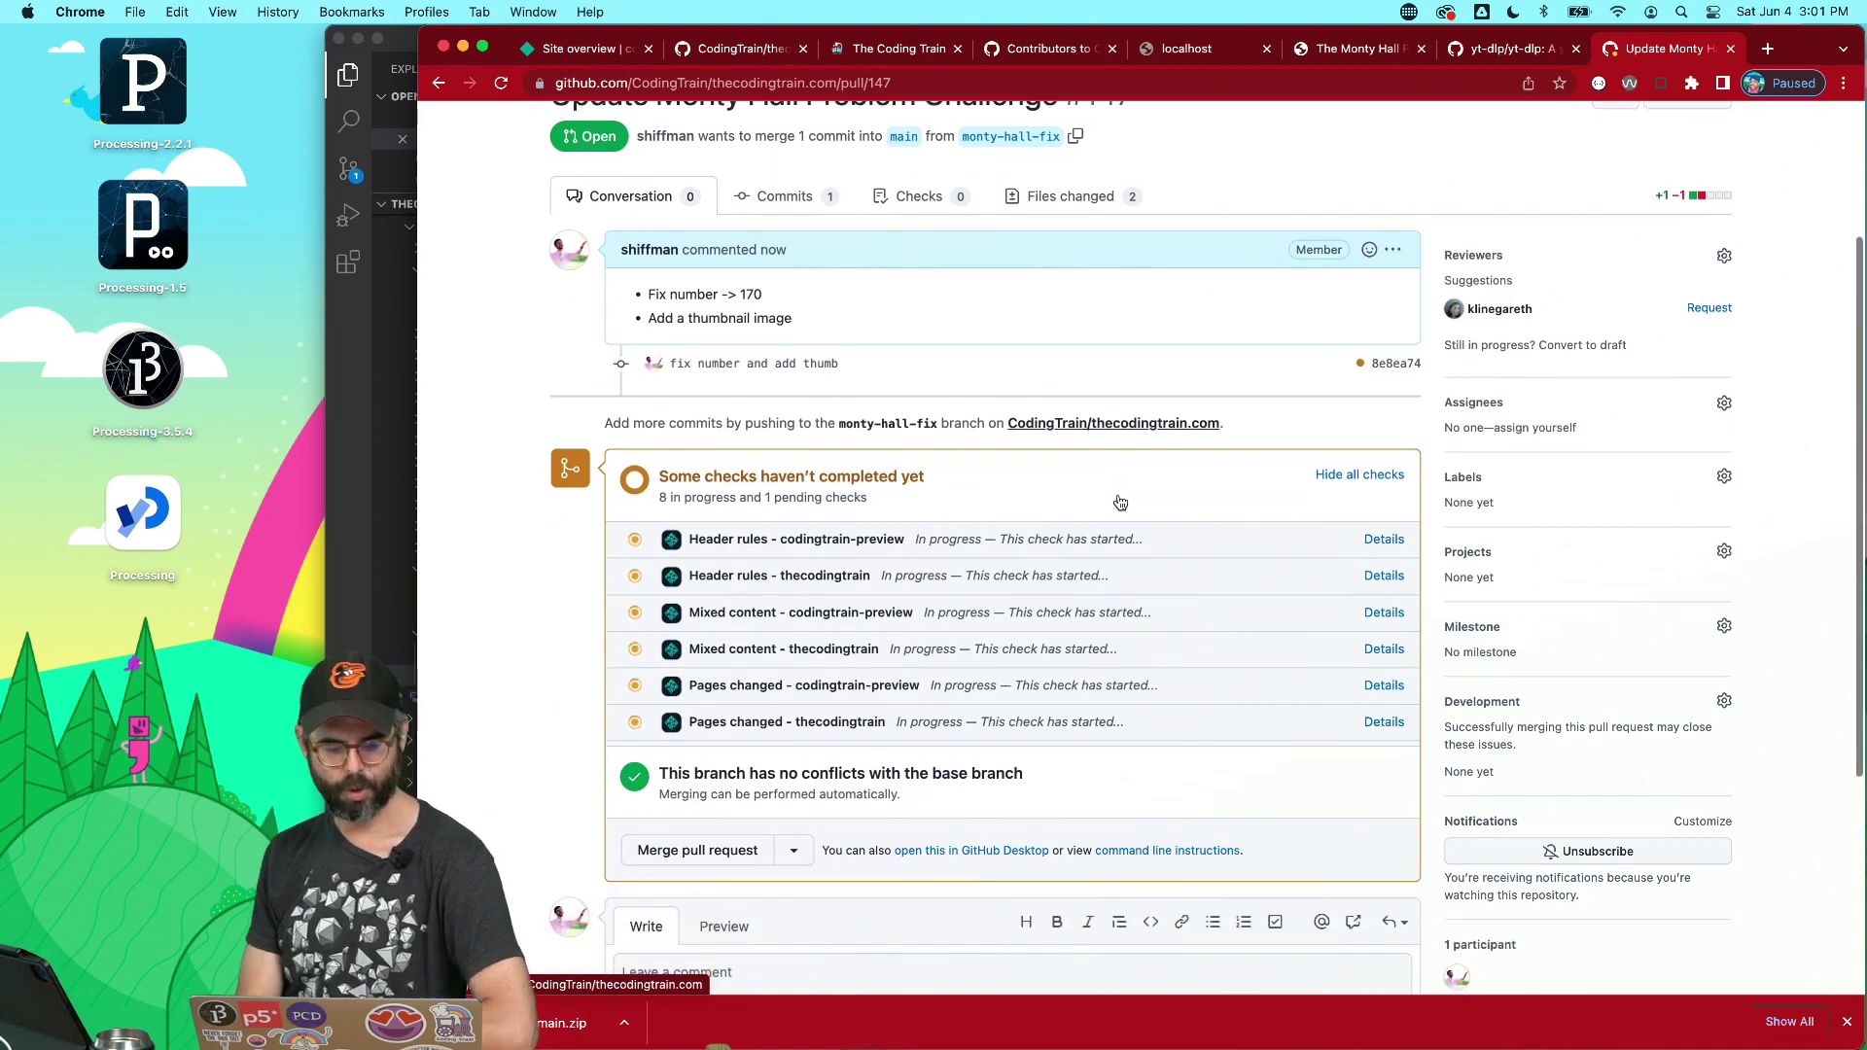
{"action": "scroll", "coordinate": [1119, 501], "scroll_direction": "down", "scroll_amount": 3}
{"action": "scroll", "coordinate": [748, 582], "scroll_direction": "down", "scroll_amount": 4}
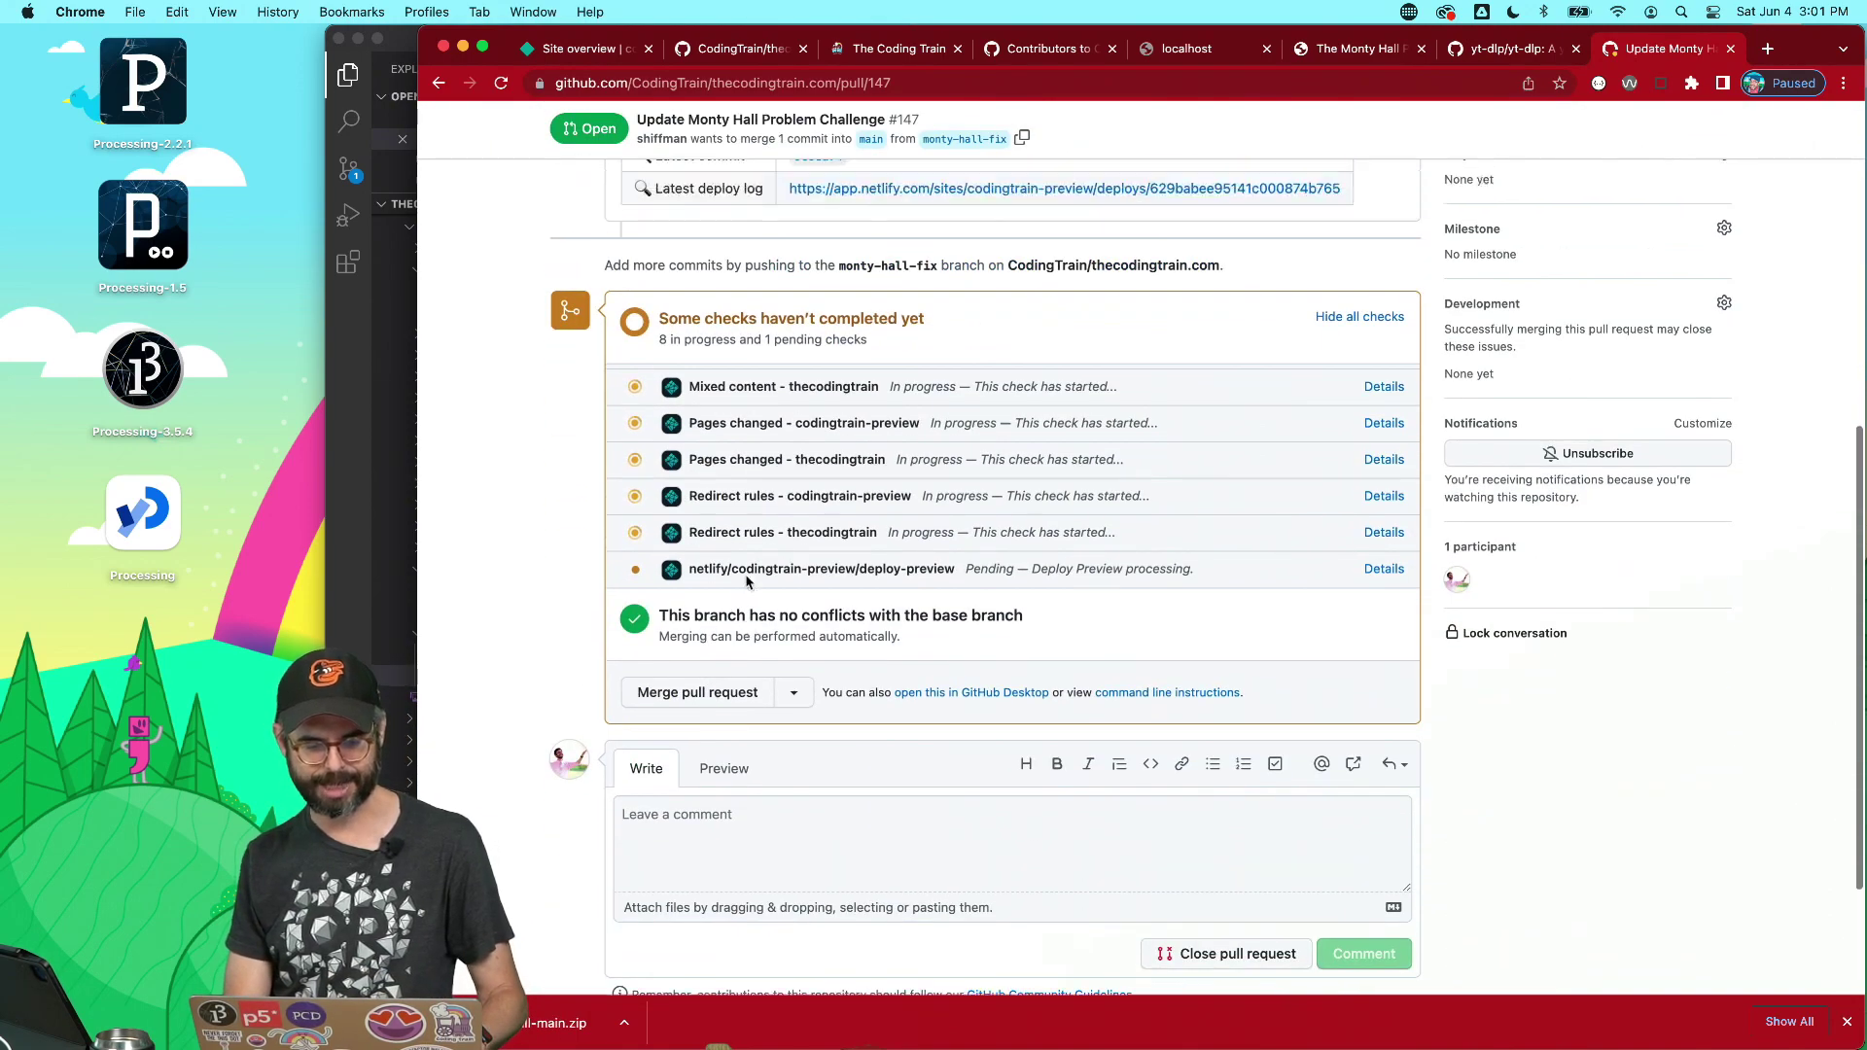
{"action": "scroll", "coordinate": [747, 581], "scroll_direction": "up", "scroll_amount": 3}
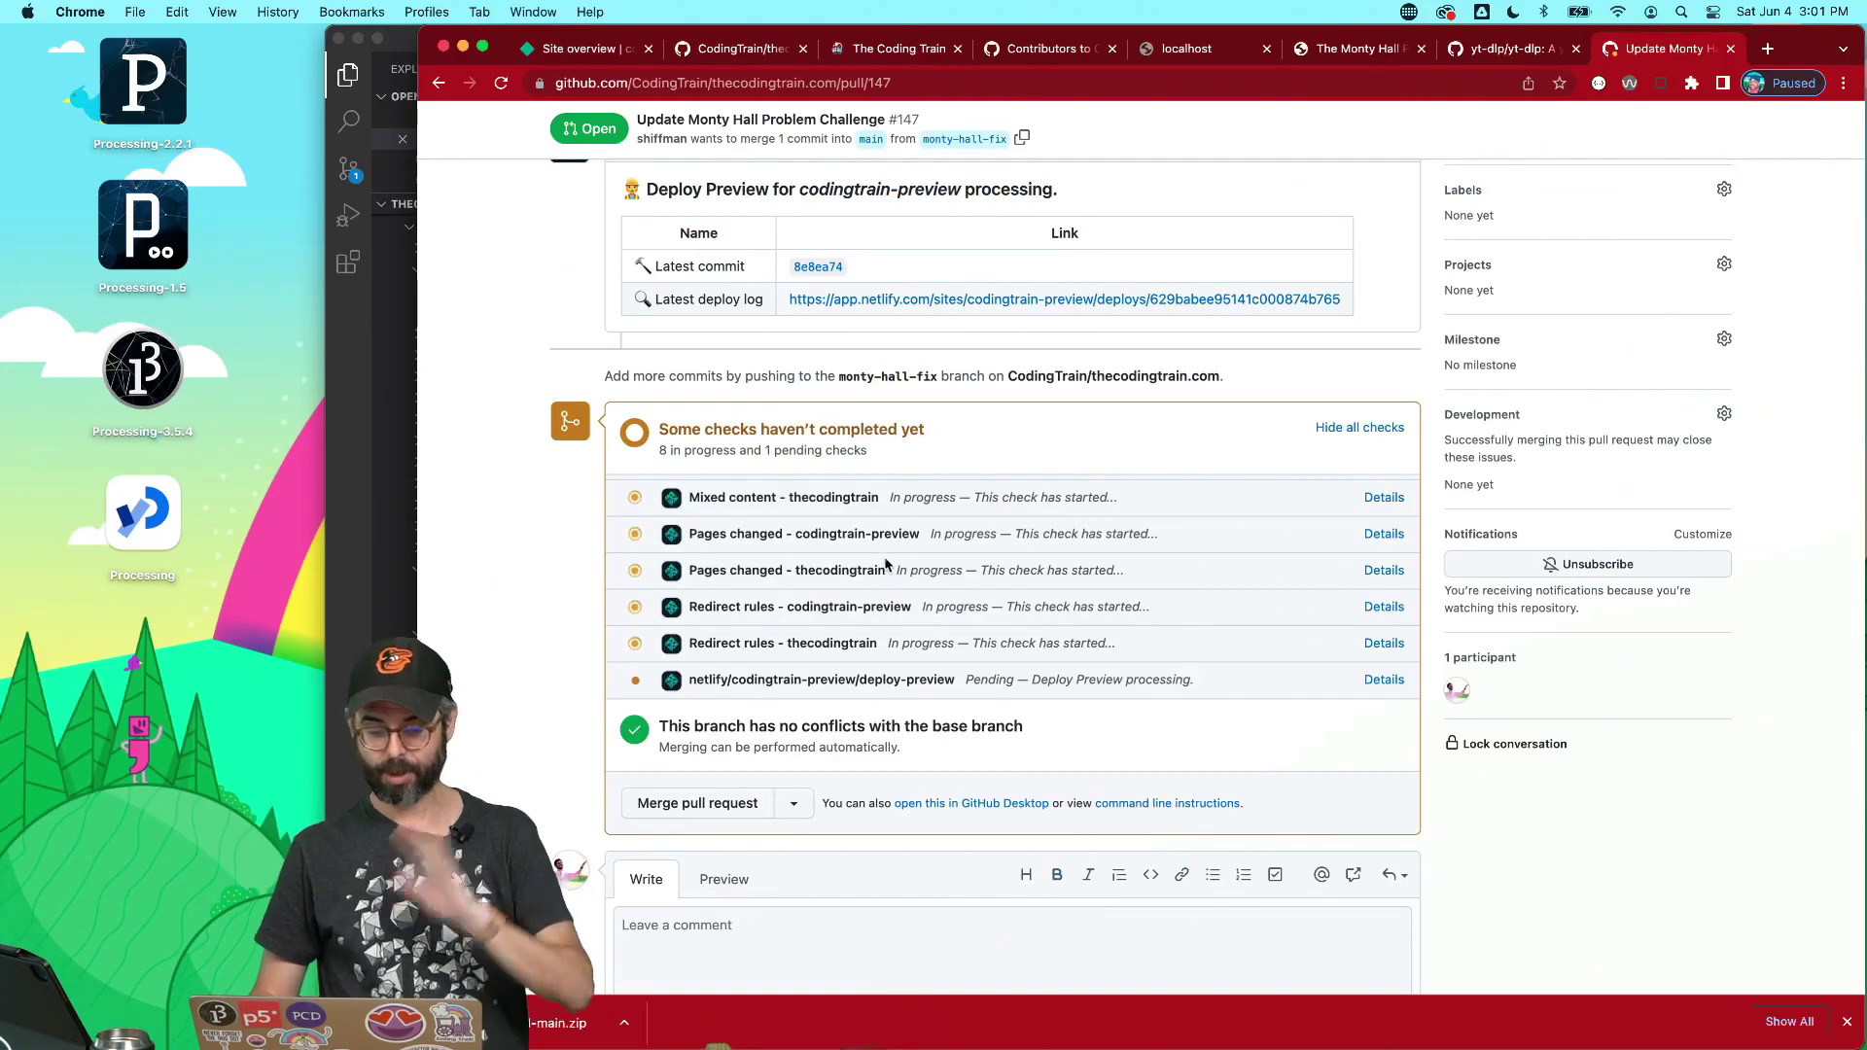
{"action": "scroll", "coordinate": [887, 563], "scroll_direction": "up", "scroll_amount": 5}
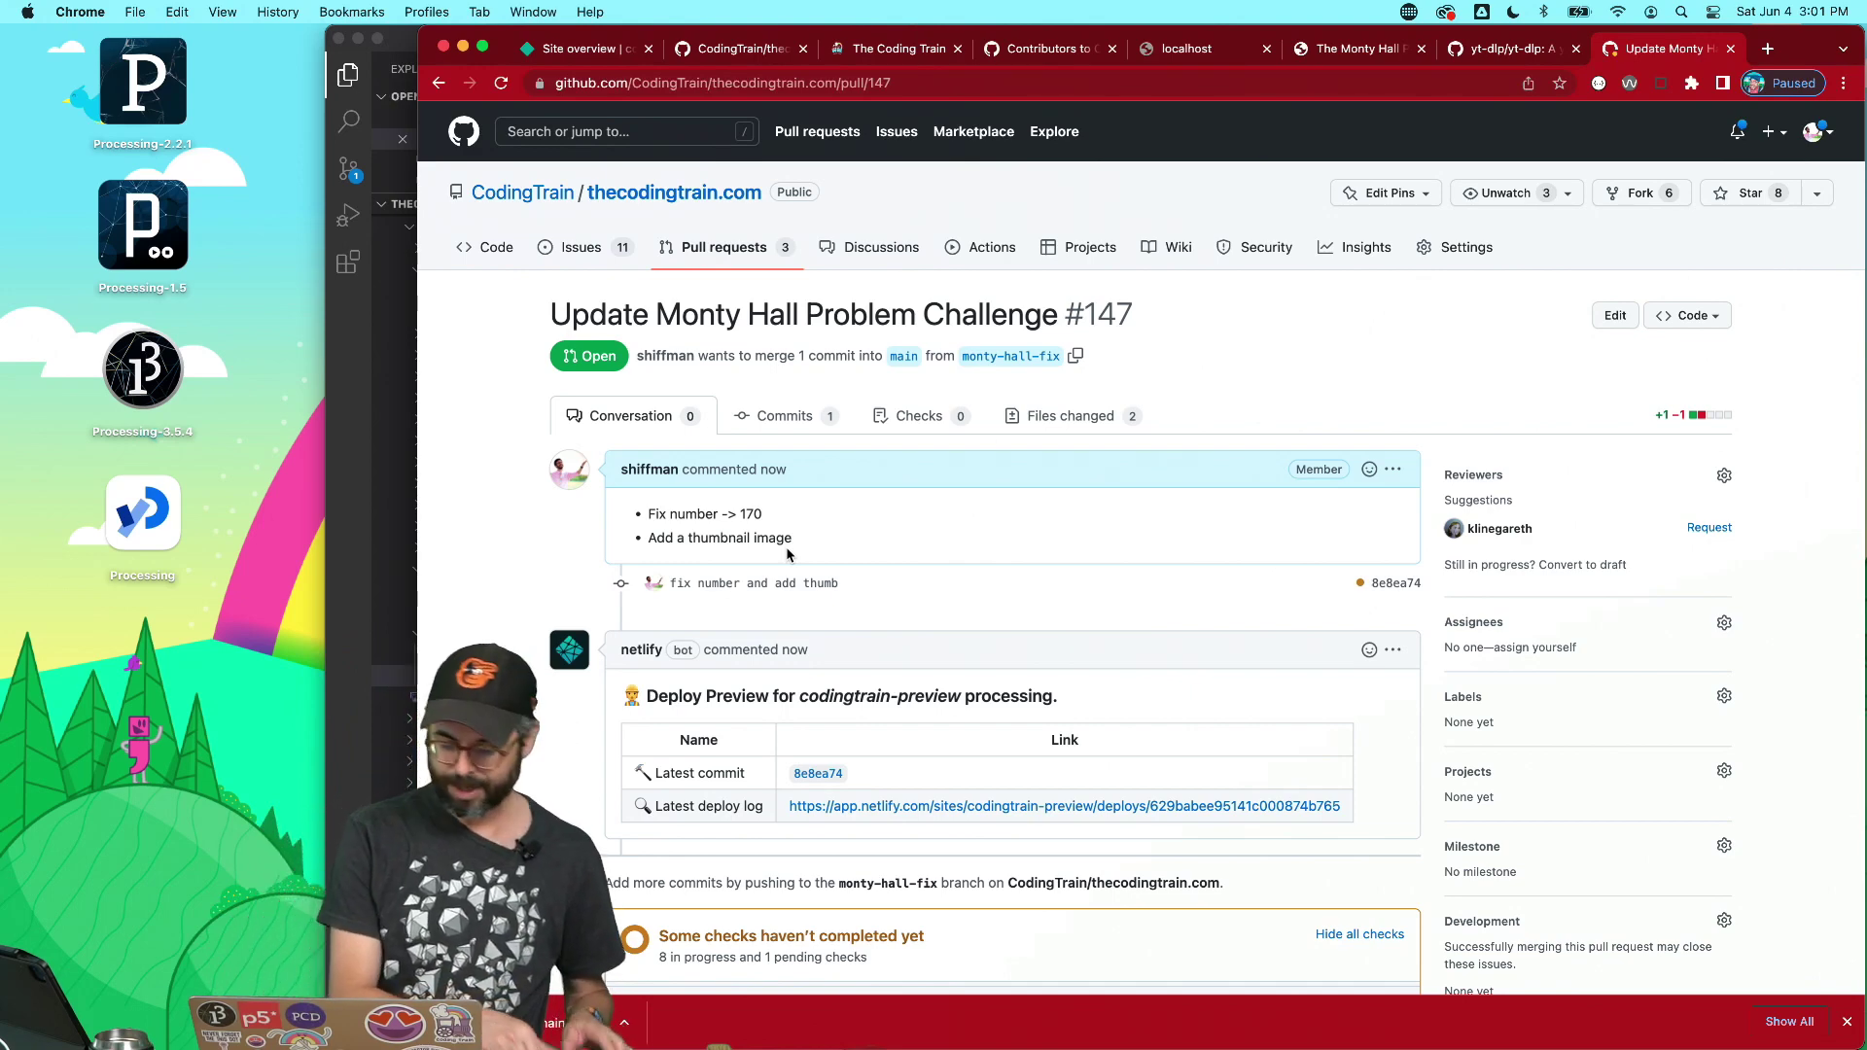
Step: In iTerm2, run git checkout main to return the repository to the main branch
{"action": "key", "text": "super+Tab"}
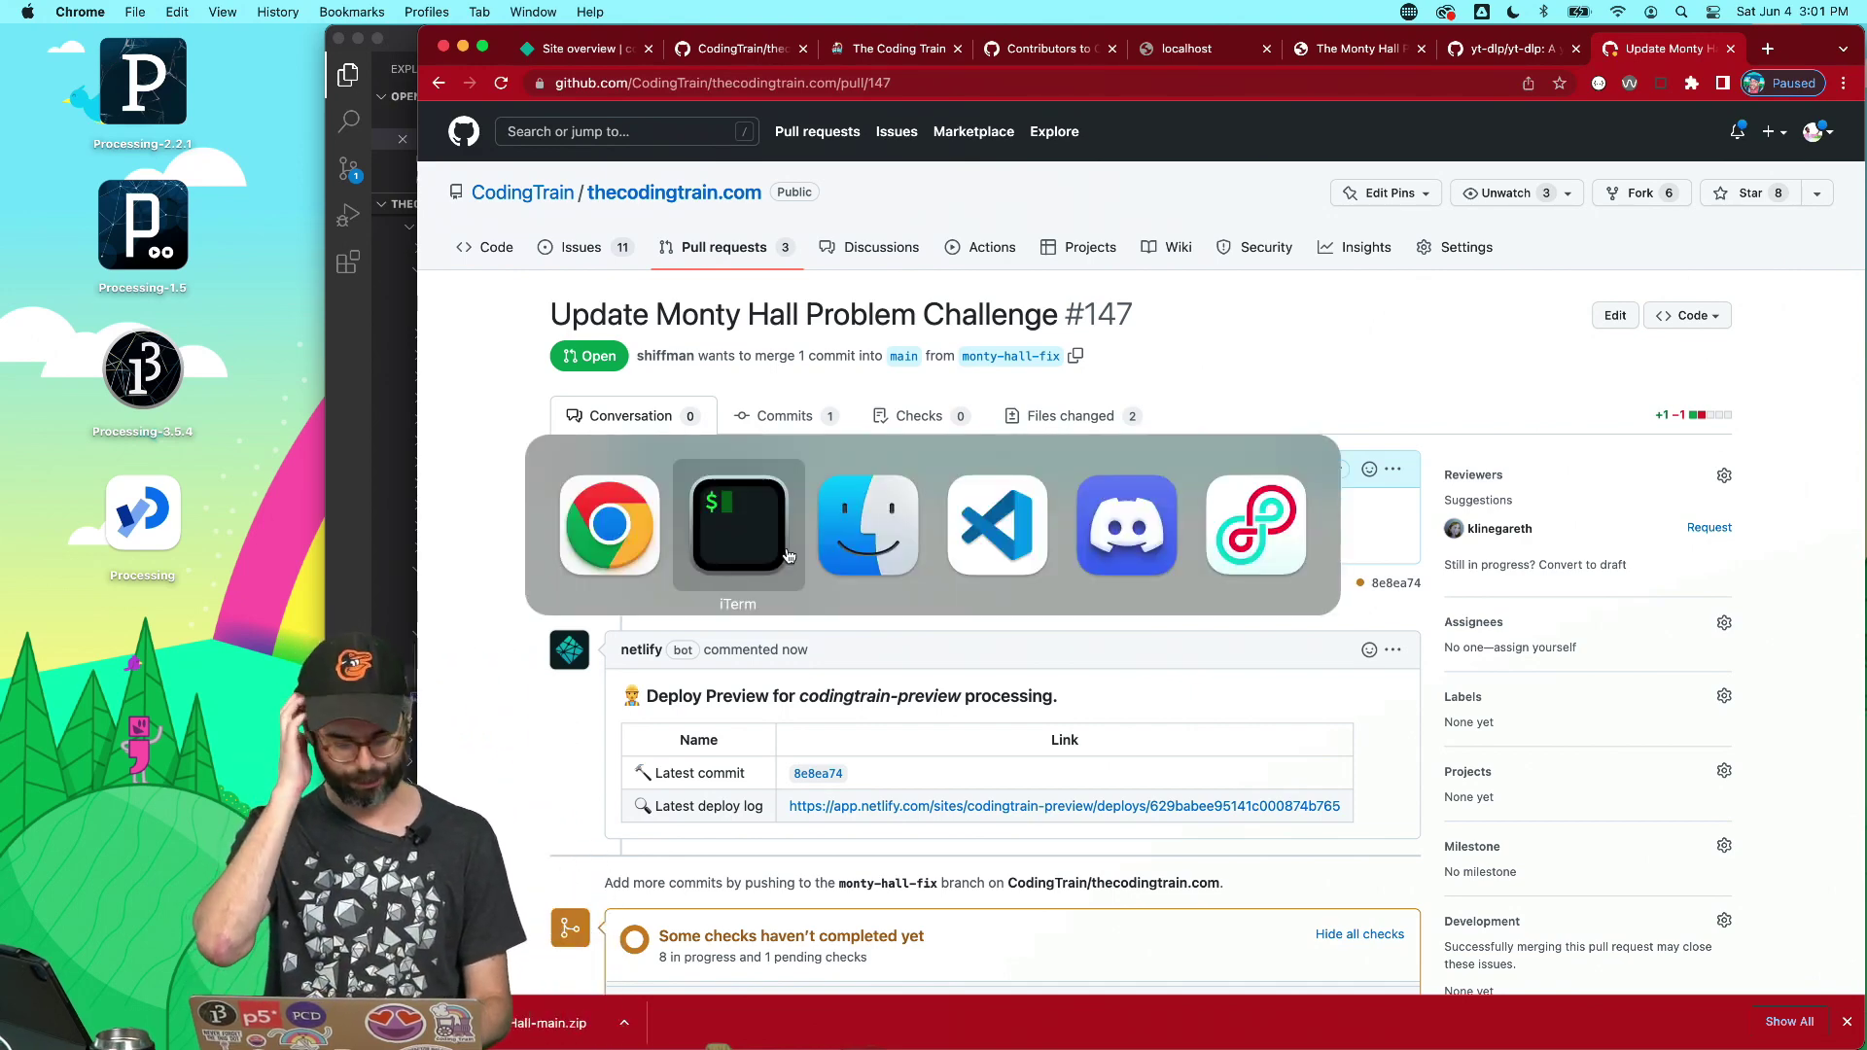
{"action": "key", "text": "super+Tab"}
{"action": "key", "text": "super+Tab"}
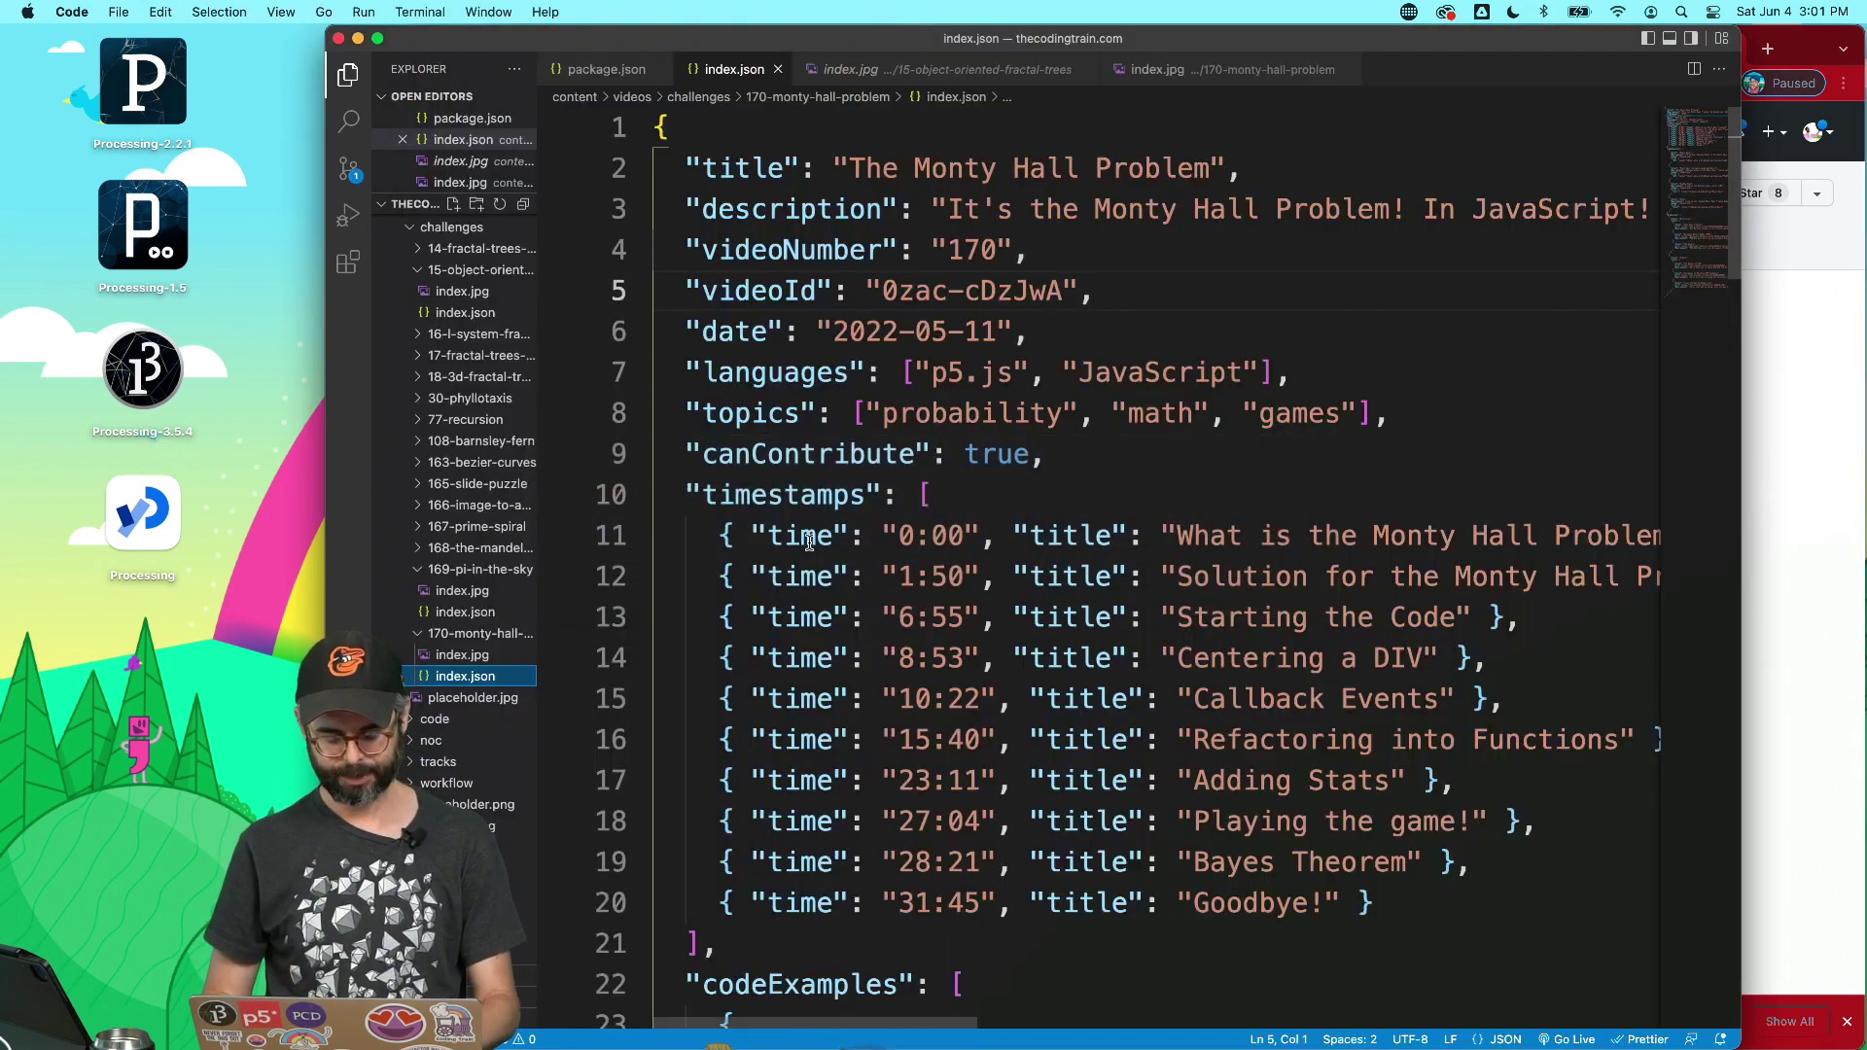
{"action": "key", "text": "super+Tab"}
{"action": "key", "text": "super+Tab"}
{"action": "type", "text": "git ch"}
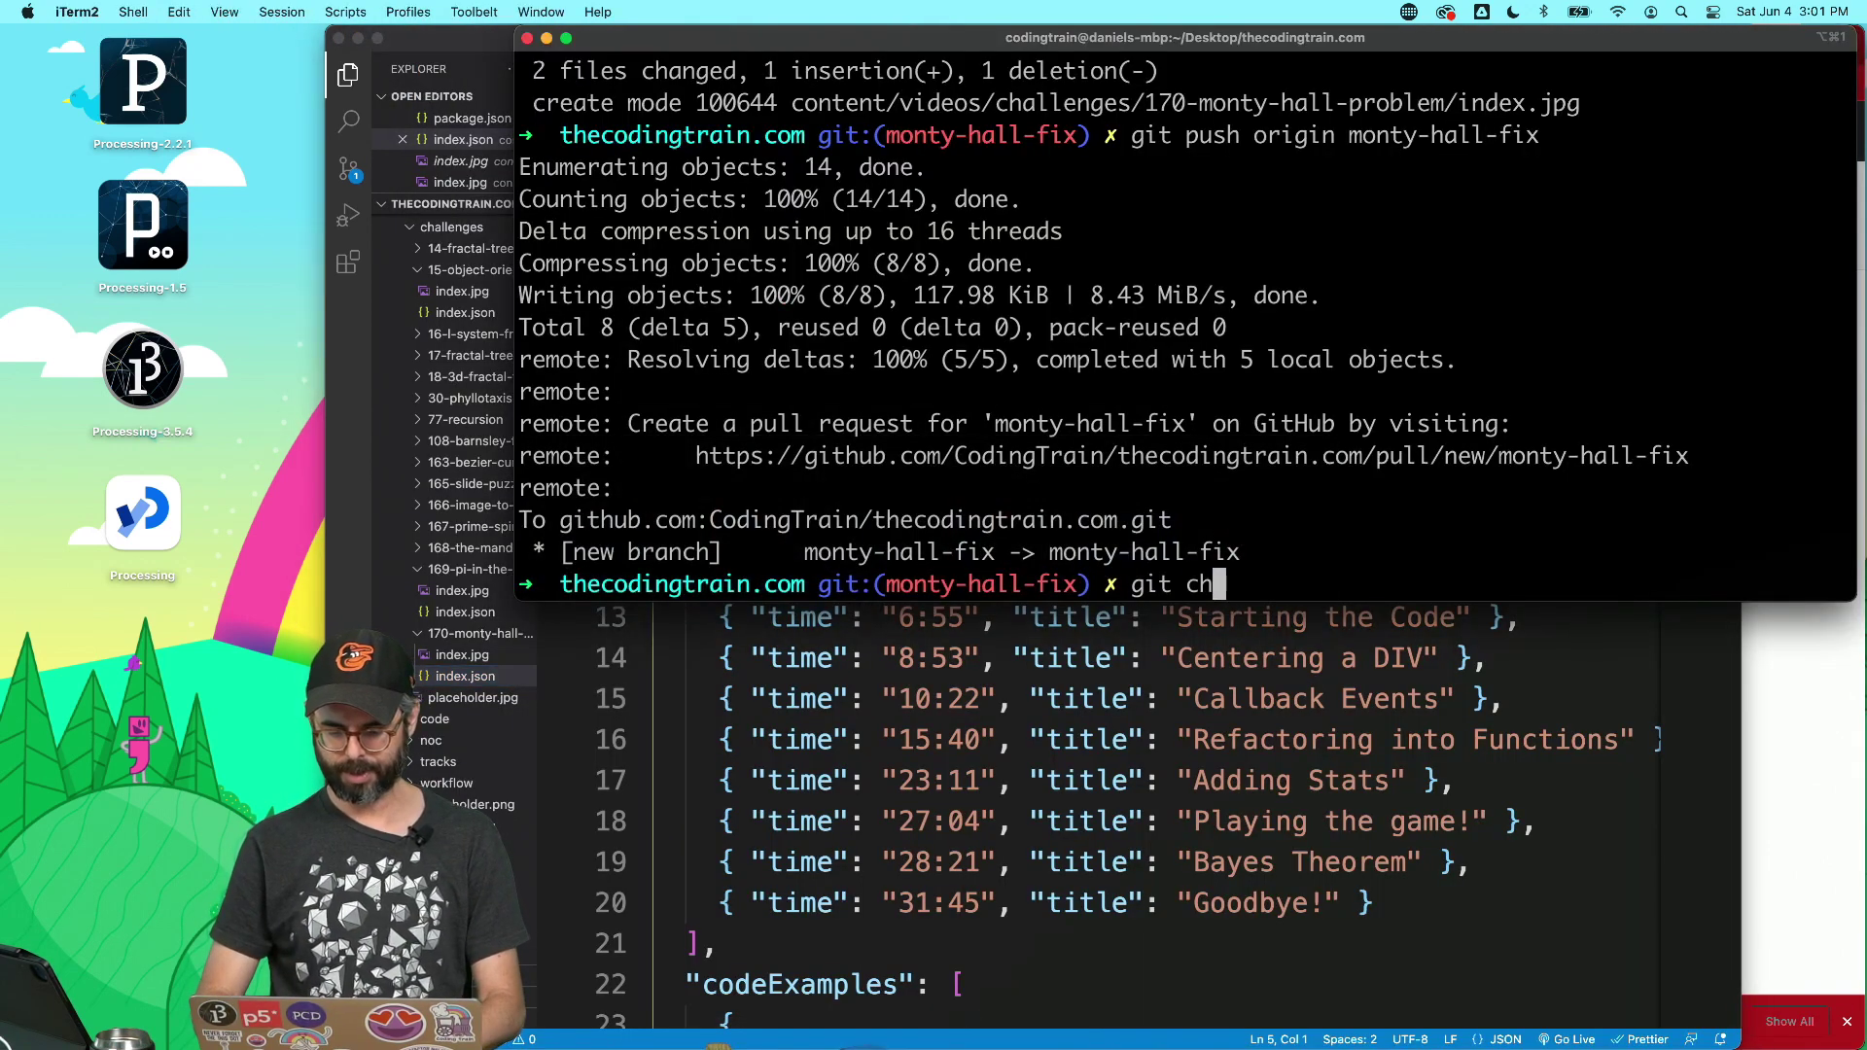
{"action": "type", "text": "eckout main"}
{"action": "key", "text": "Return"}
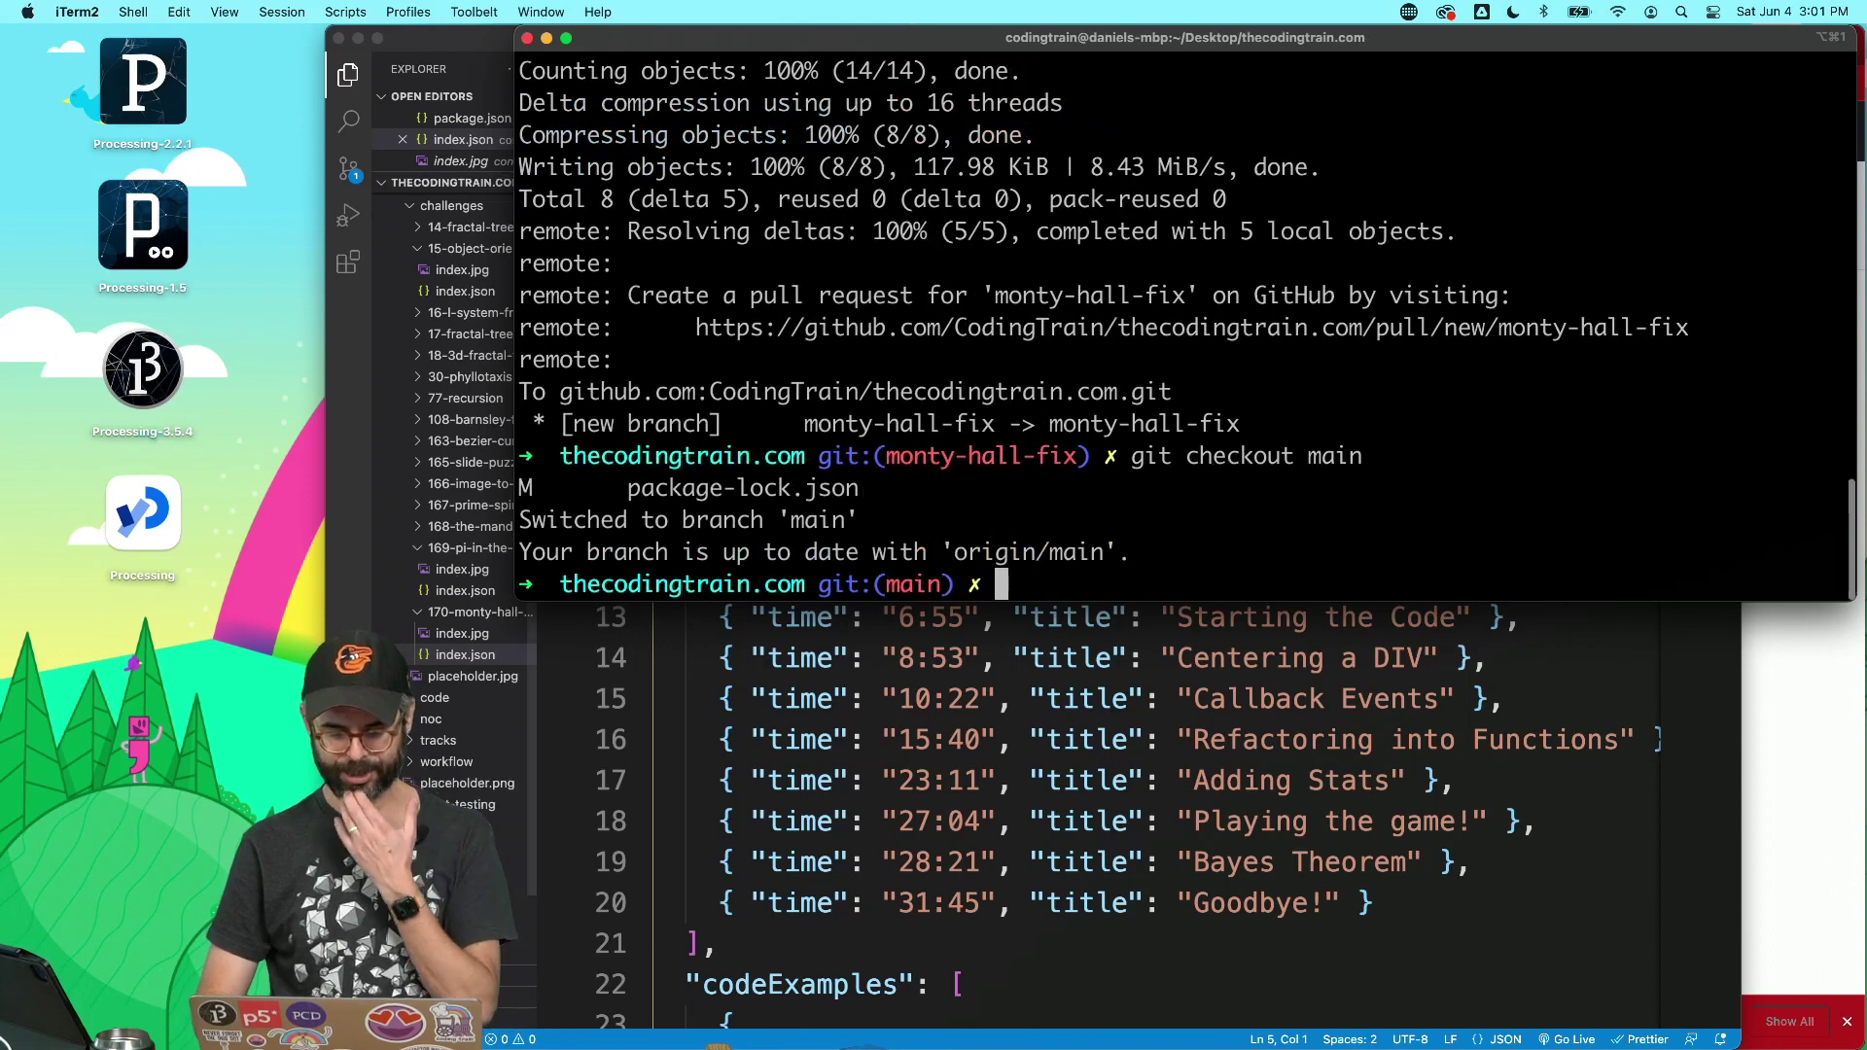
Step: Run npm run dev in a new terminal tab, then return to the first tab
{"action": "left_click", "coordinate": [899, 739]}
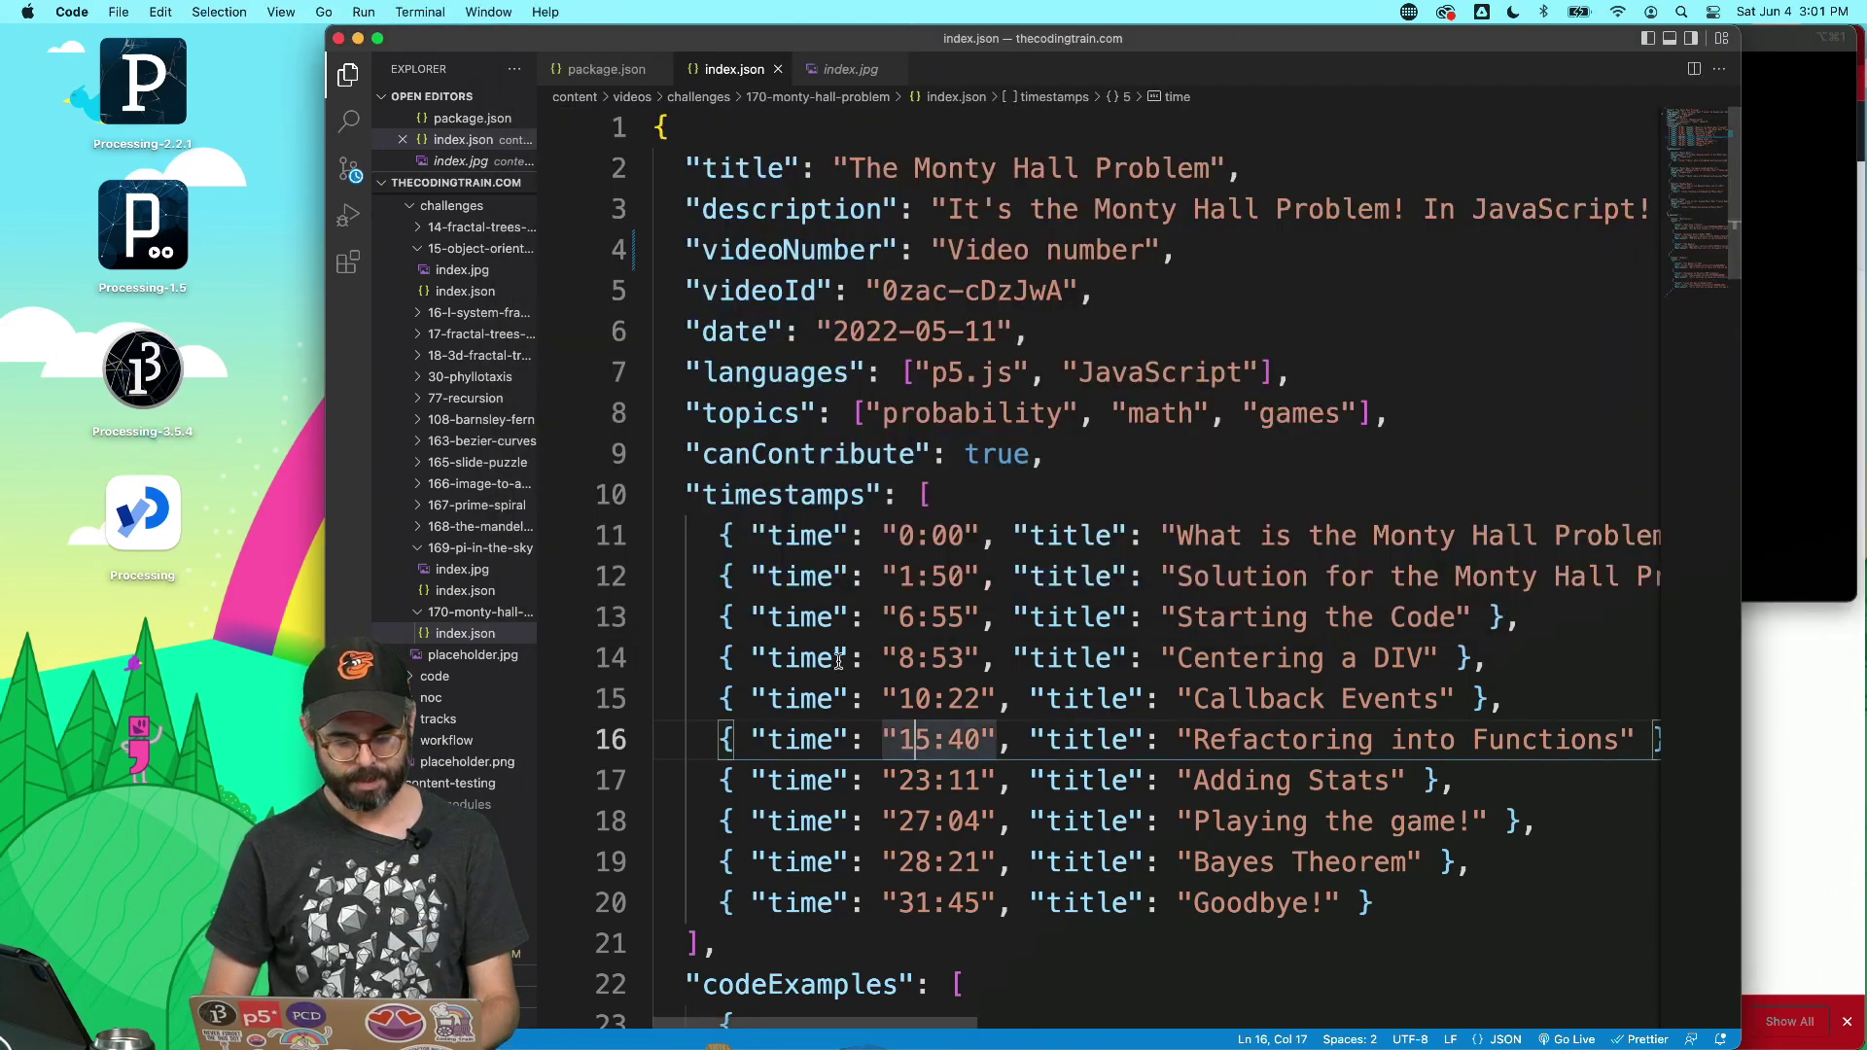
{"action": "key", "text": "super+Tab"}
{"action": "key", "text": "super+t"}
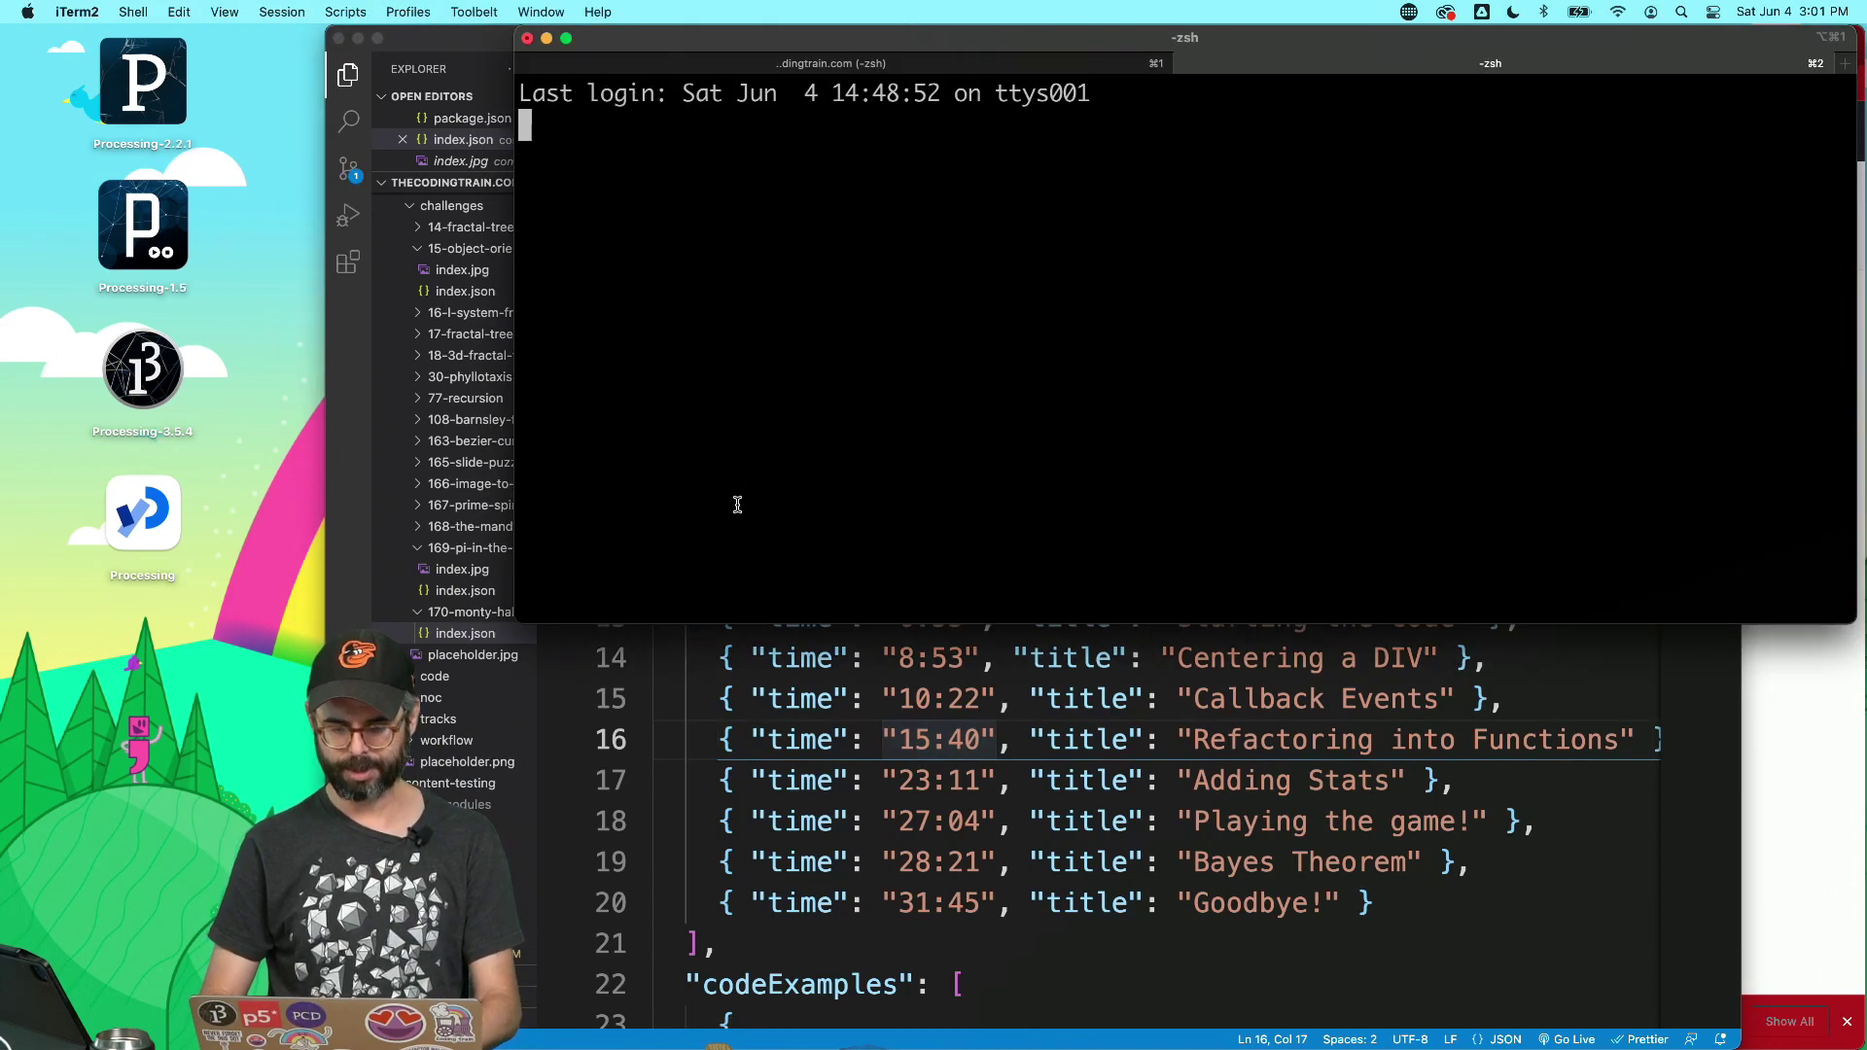
{"action": "type", "text": "npm run dev"}
{"action": "key", "text": "Return"}
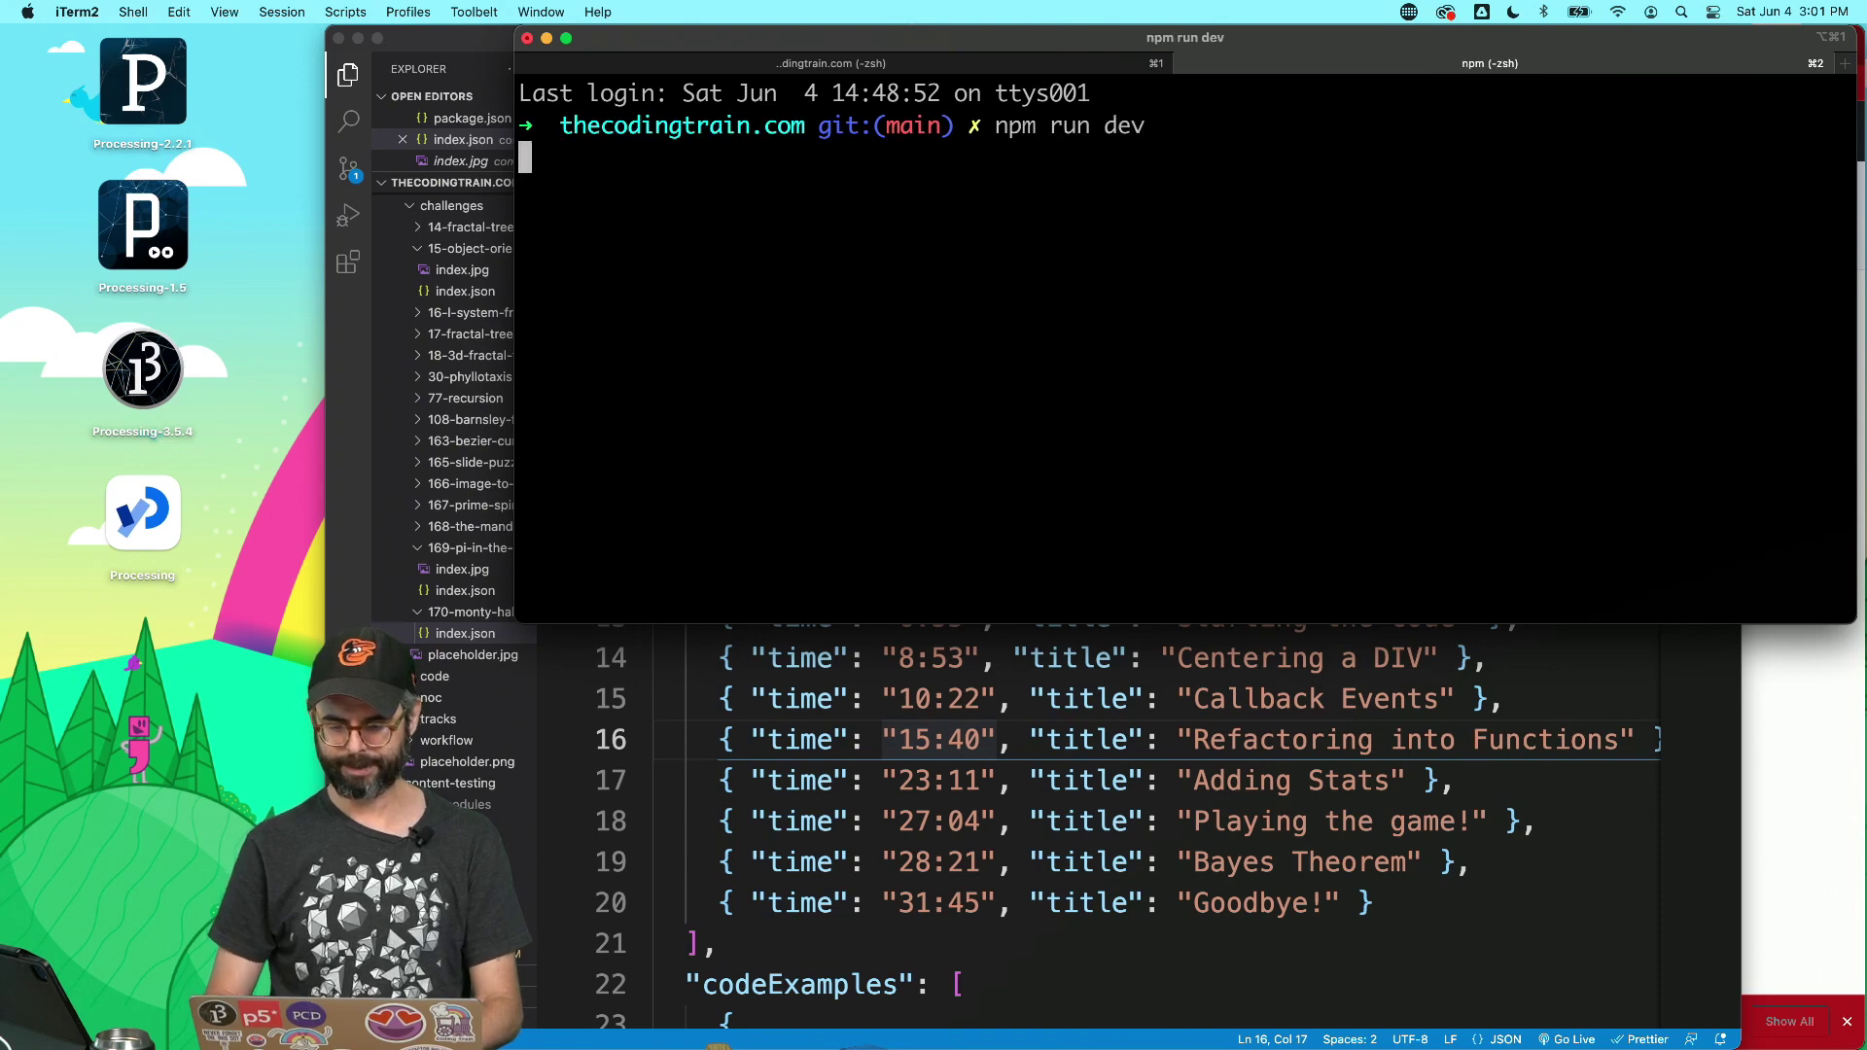
{"action": "key", "text": "super+1"}
Step: Open content/pages/homepage/index.json from the Explorer and look through its contents
{"action": "left_click", "coordinate": [764, 698]}
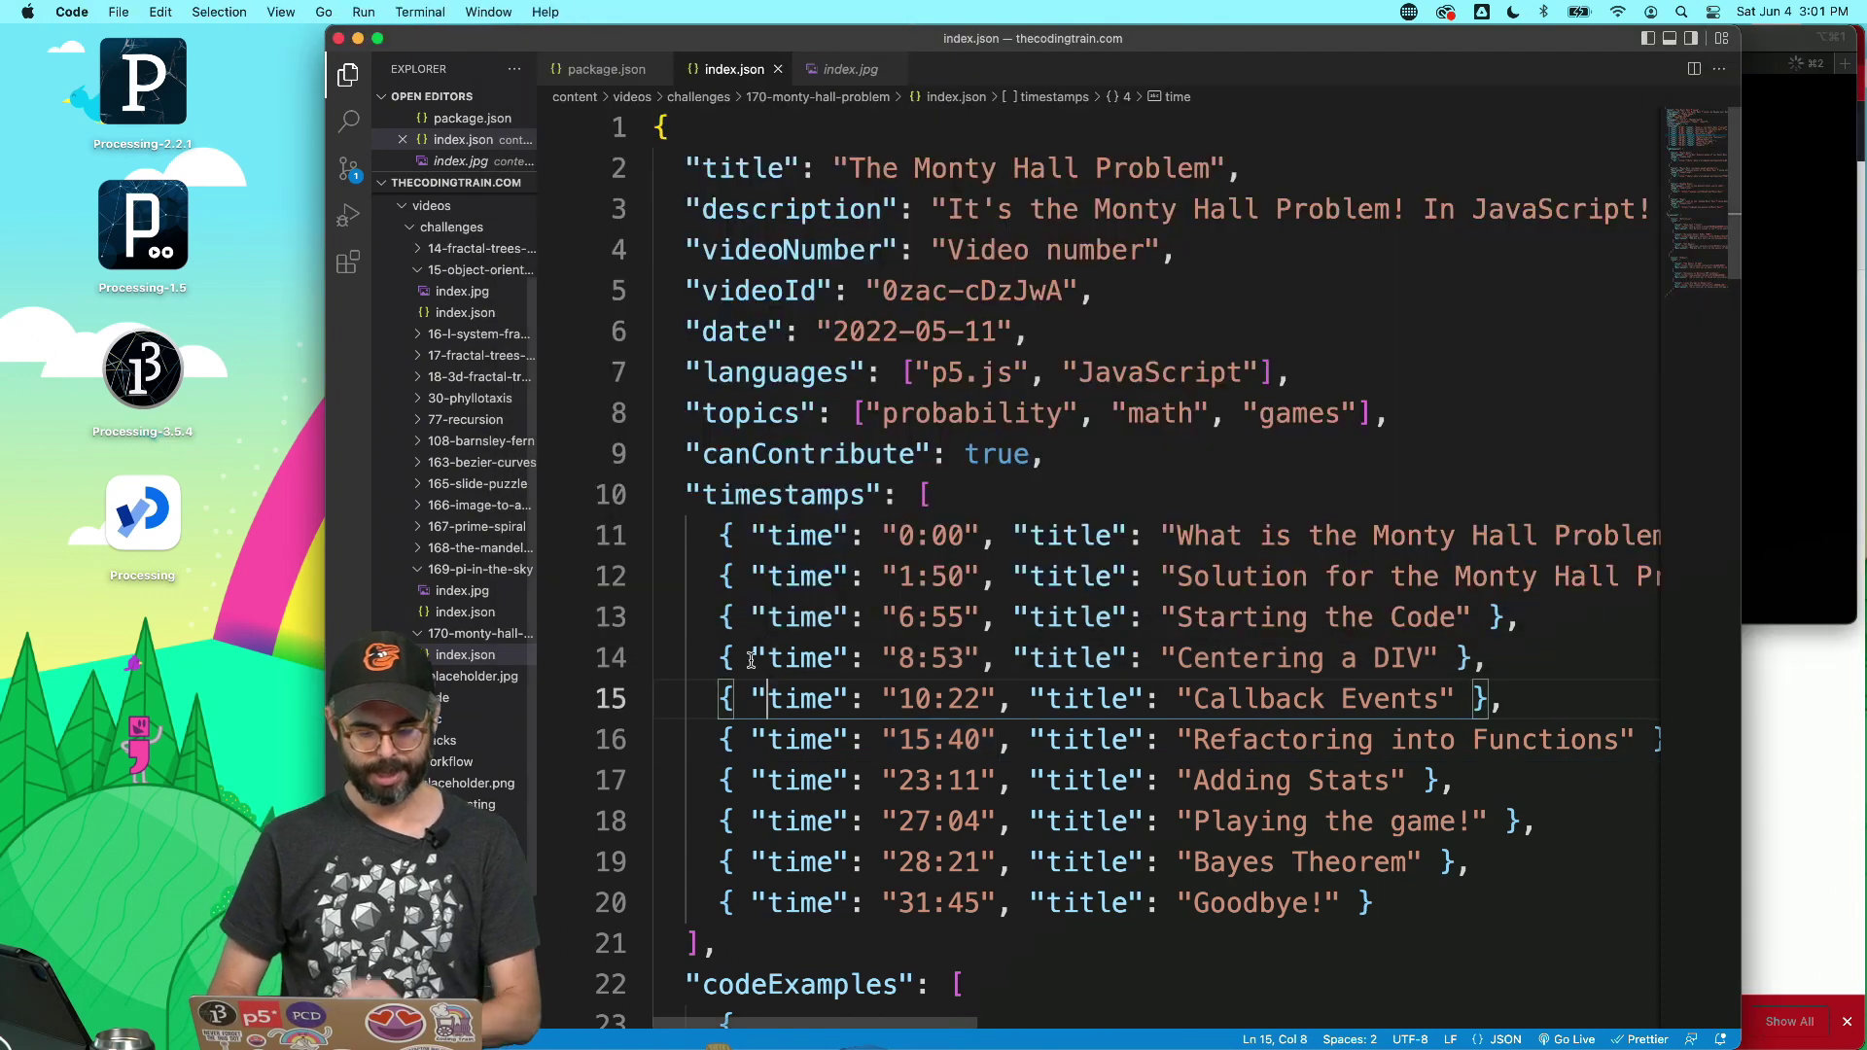
{"action": "left_click", "coordinate": [451, 205]}
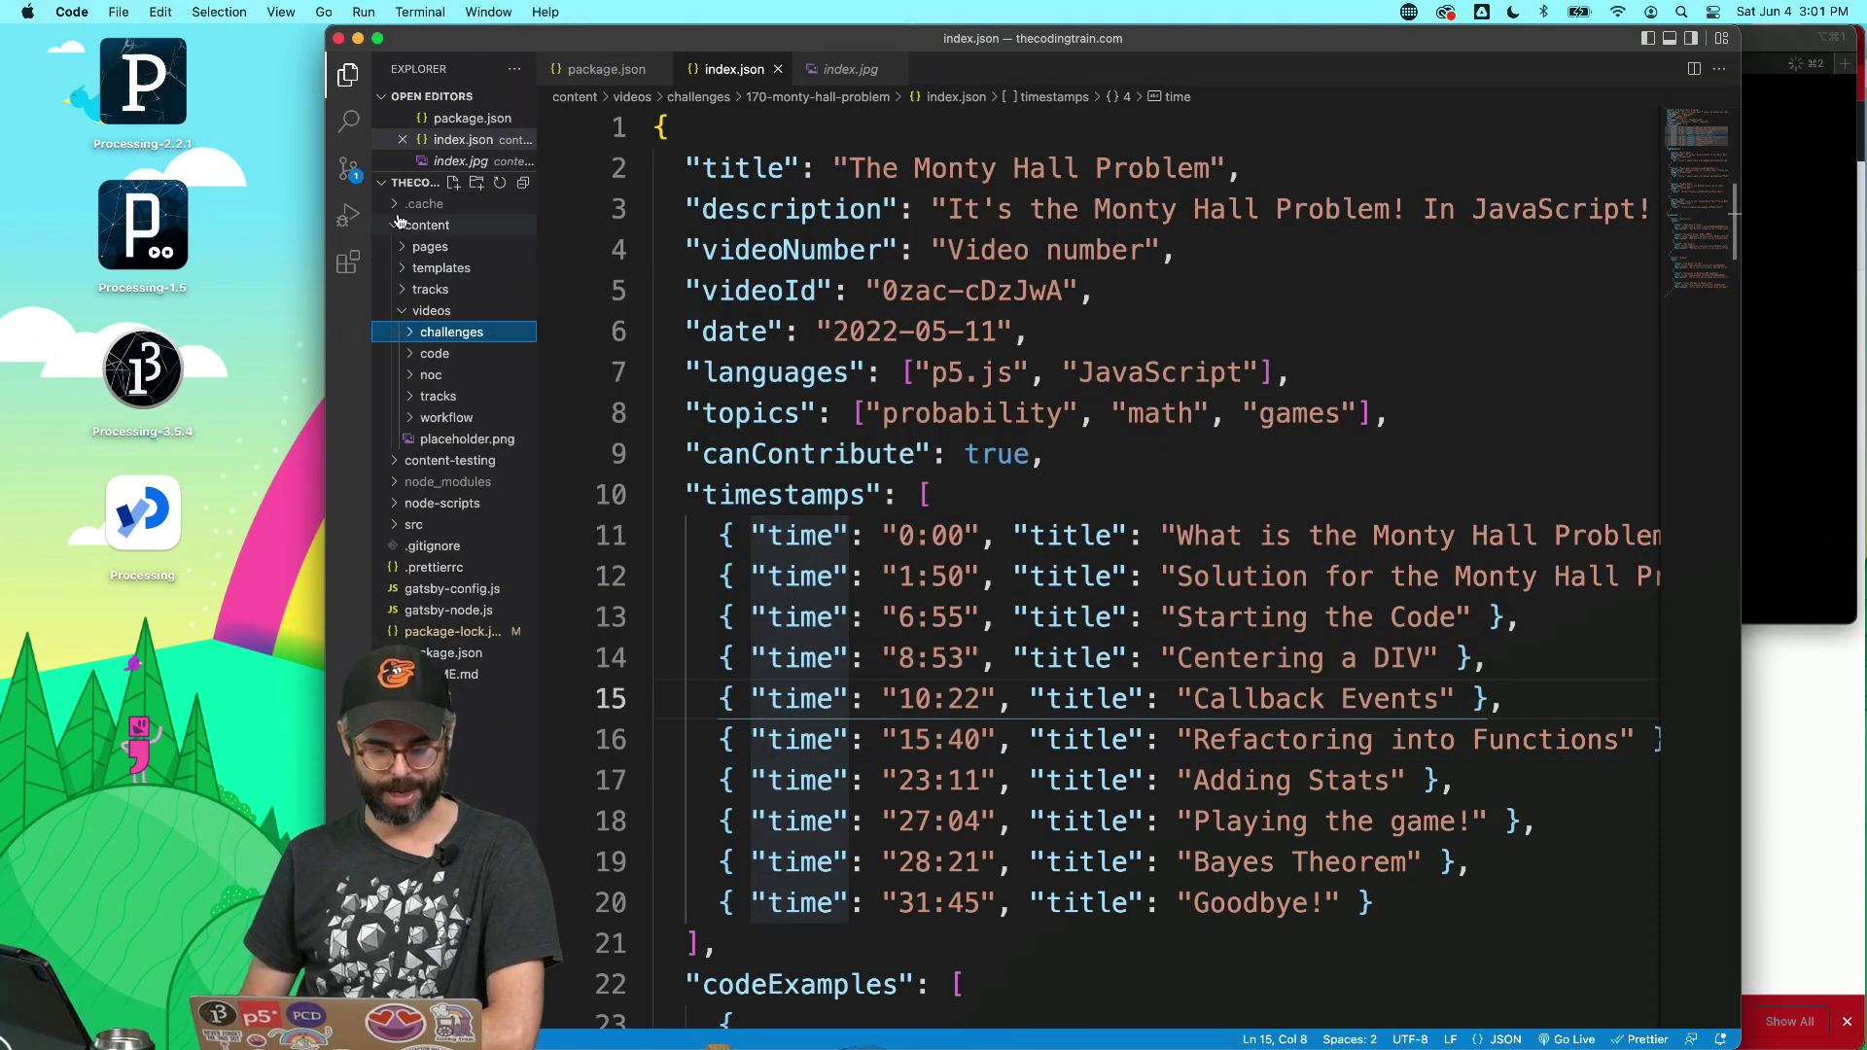
{"action": "left_click", "coordinate": [393, 227]}
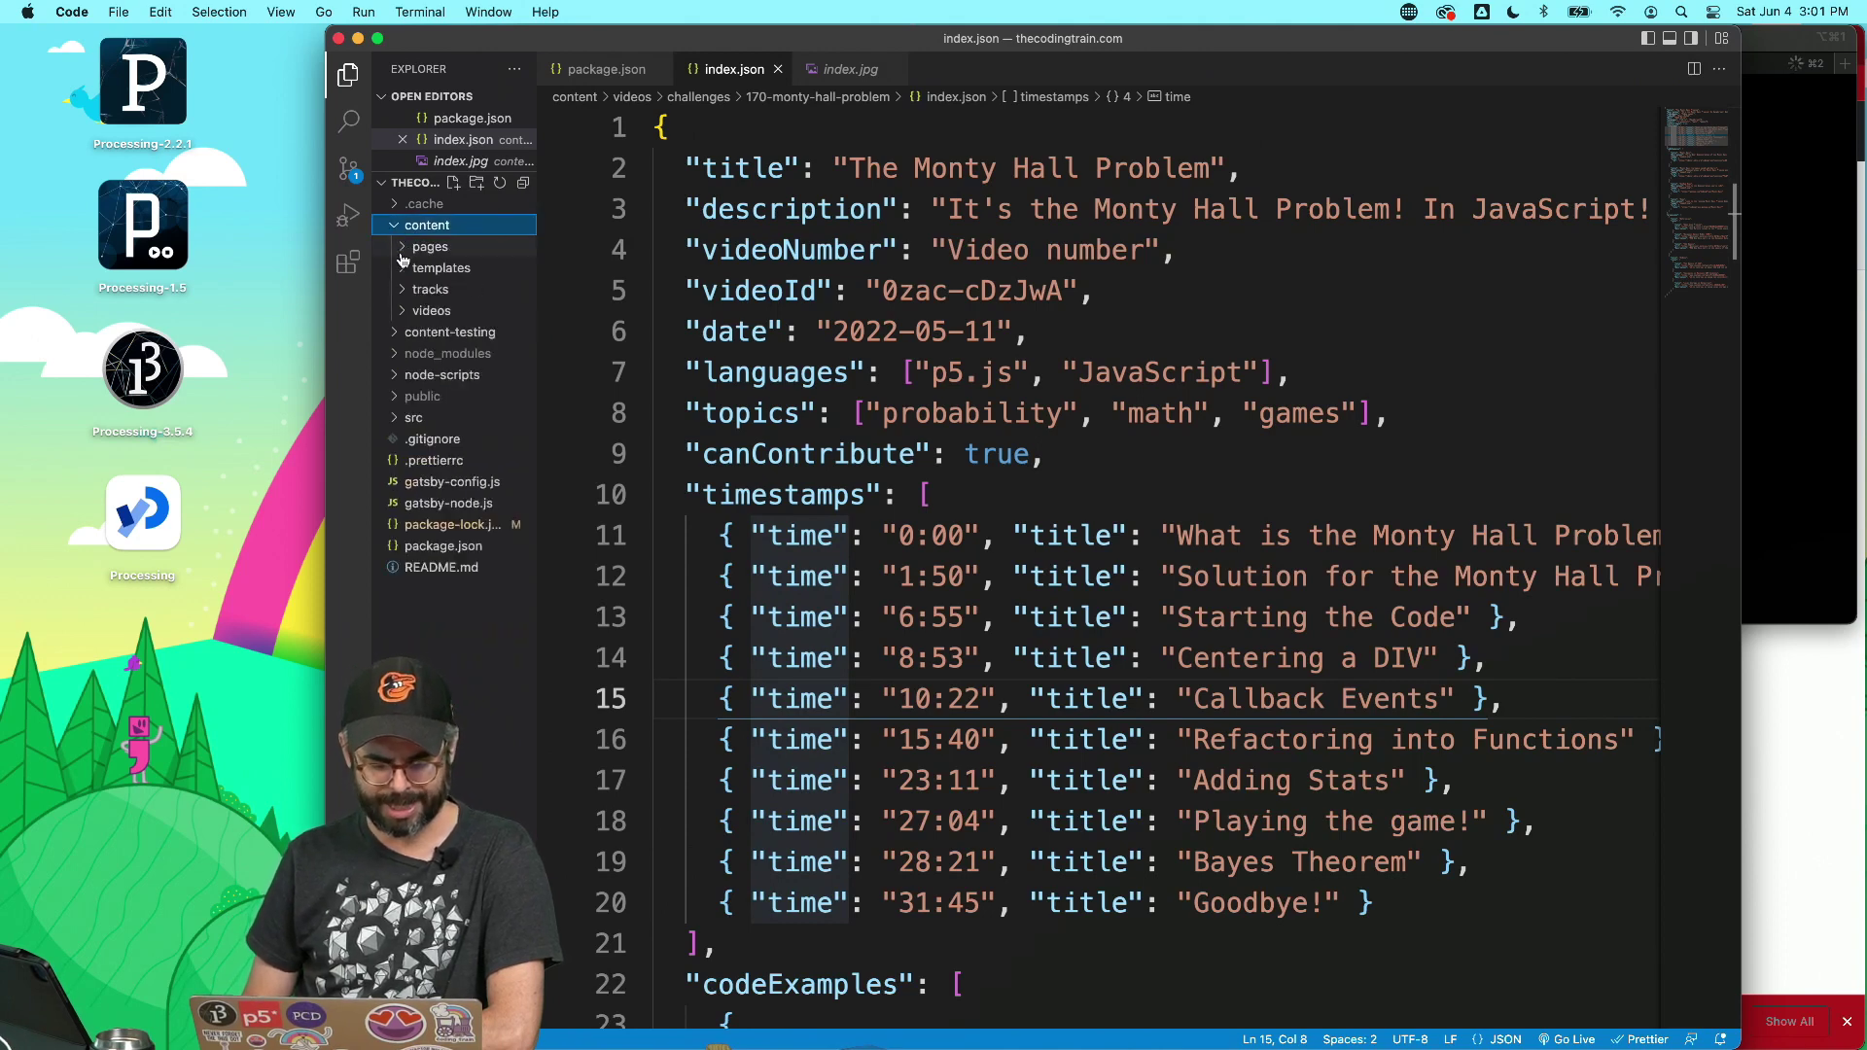
{"action": "left_click", "coordinate": [405, 249]}
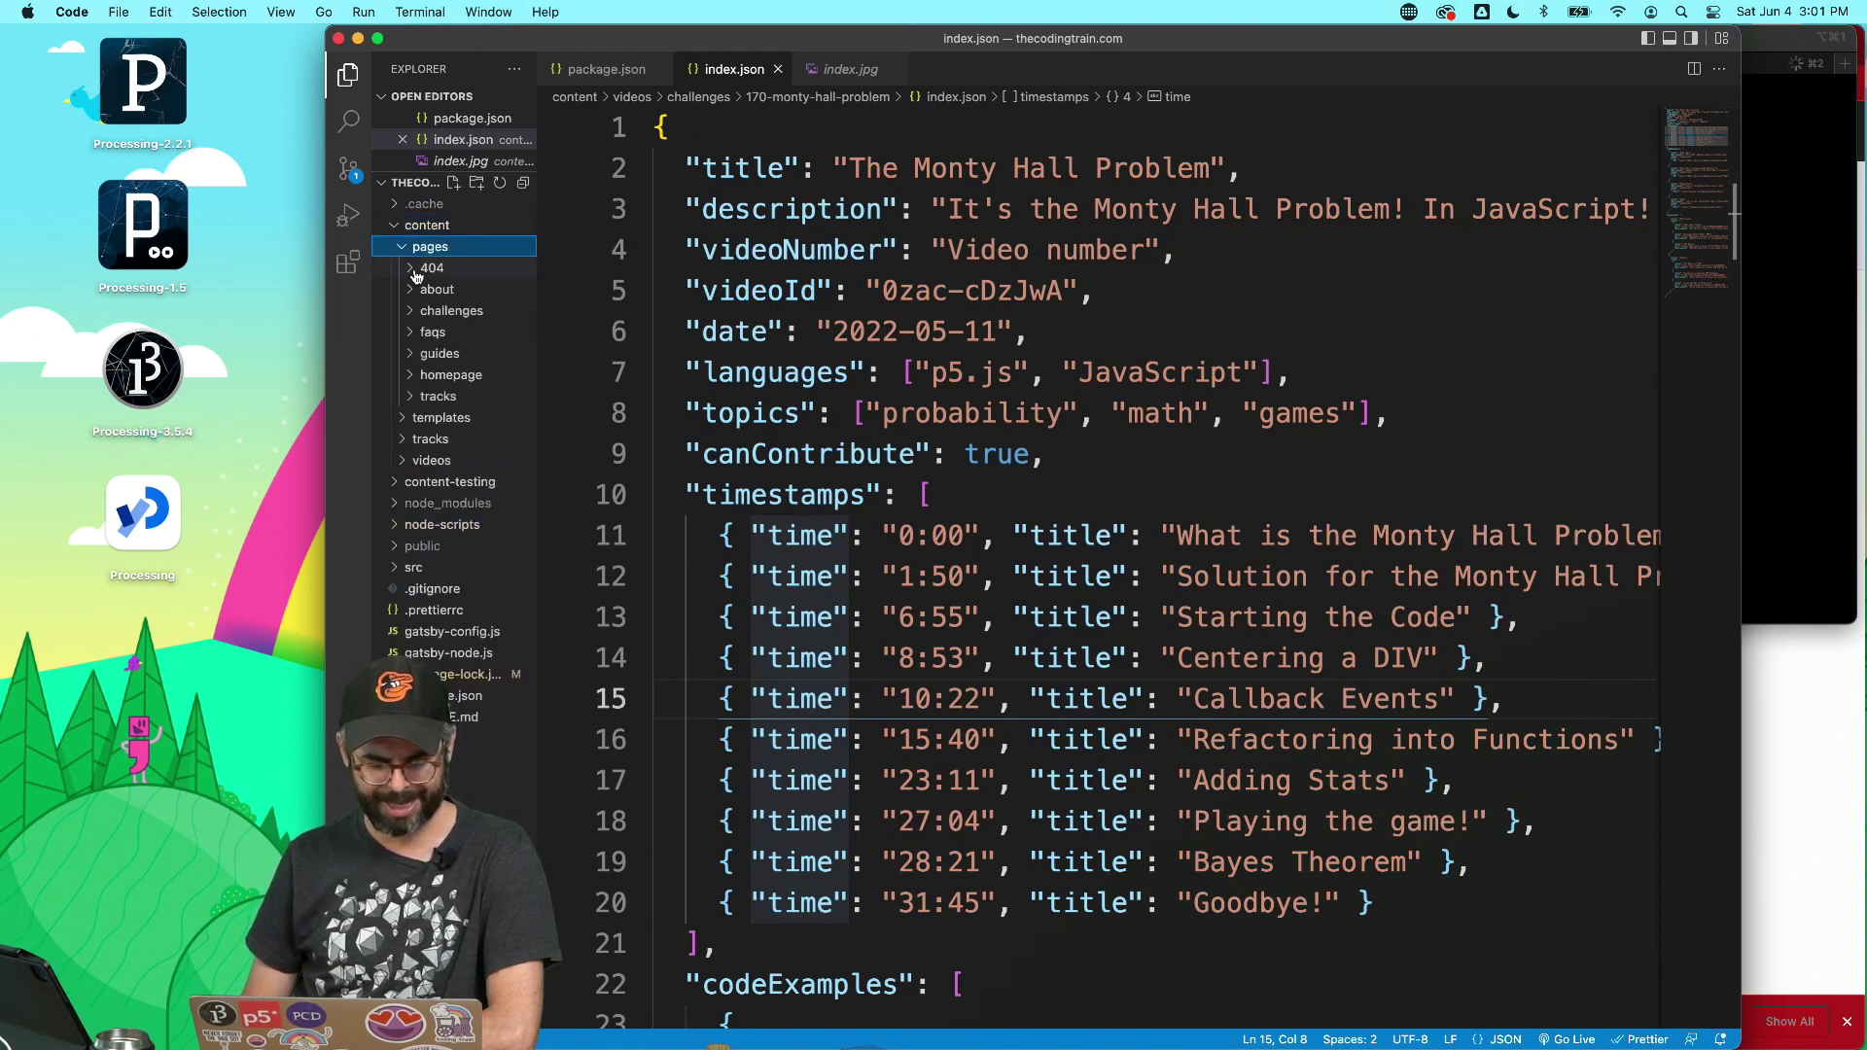
{"action": "left_click", "coordinate": [414, 377]}
{"action": "left_click", "coordinate": [453, 396]}
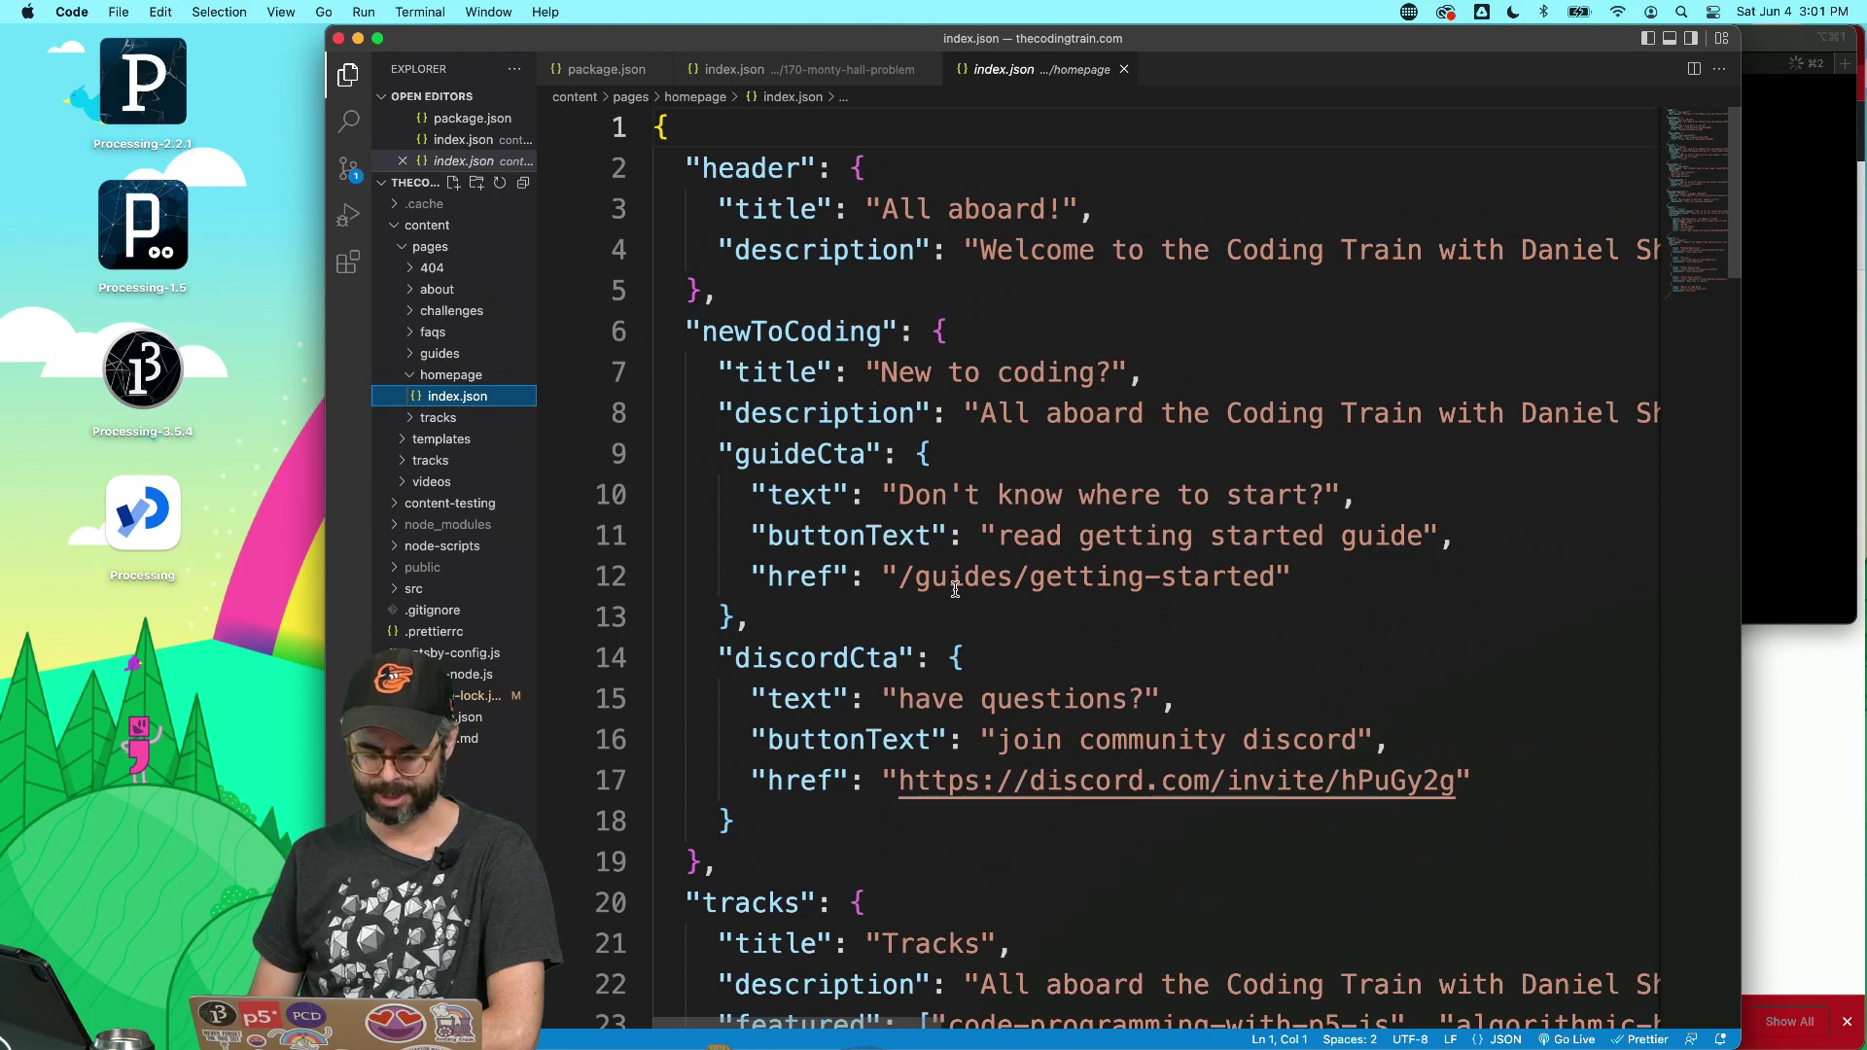
{"action": "scroll", "coordinate": [955, 589], "scroll_direction": "down", "scroll_amount": 2}
{"action": "scroll", "coordinate": [971, 601], "scroll_direction": "up", "scroll_amount": 2}
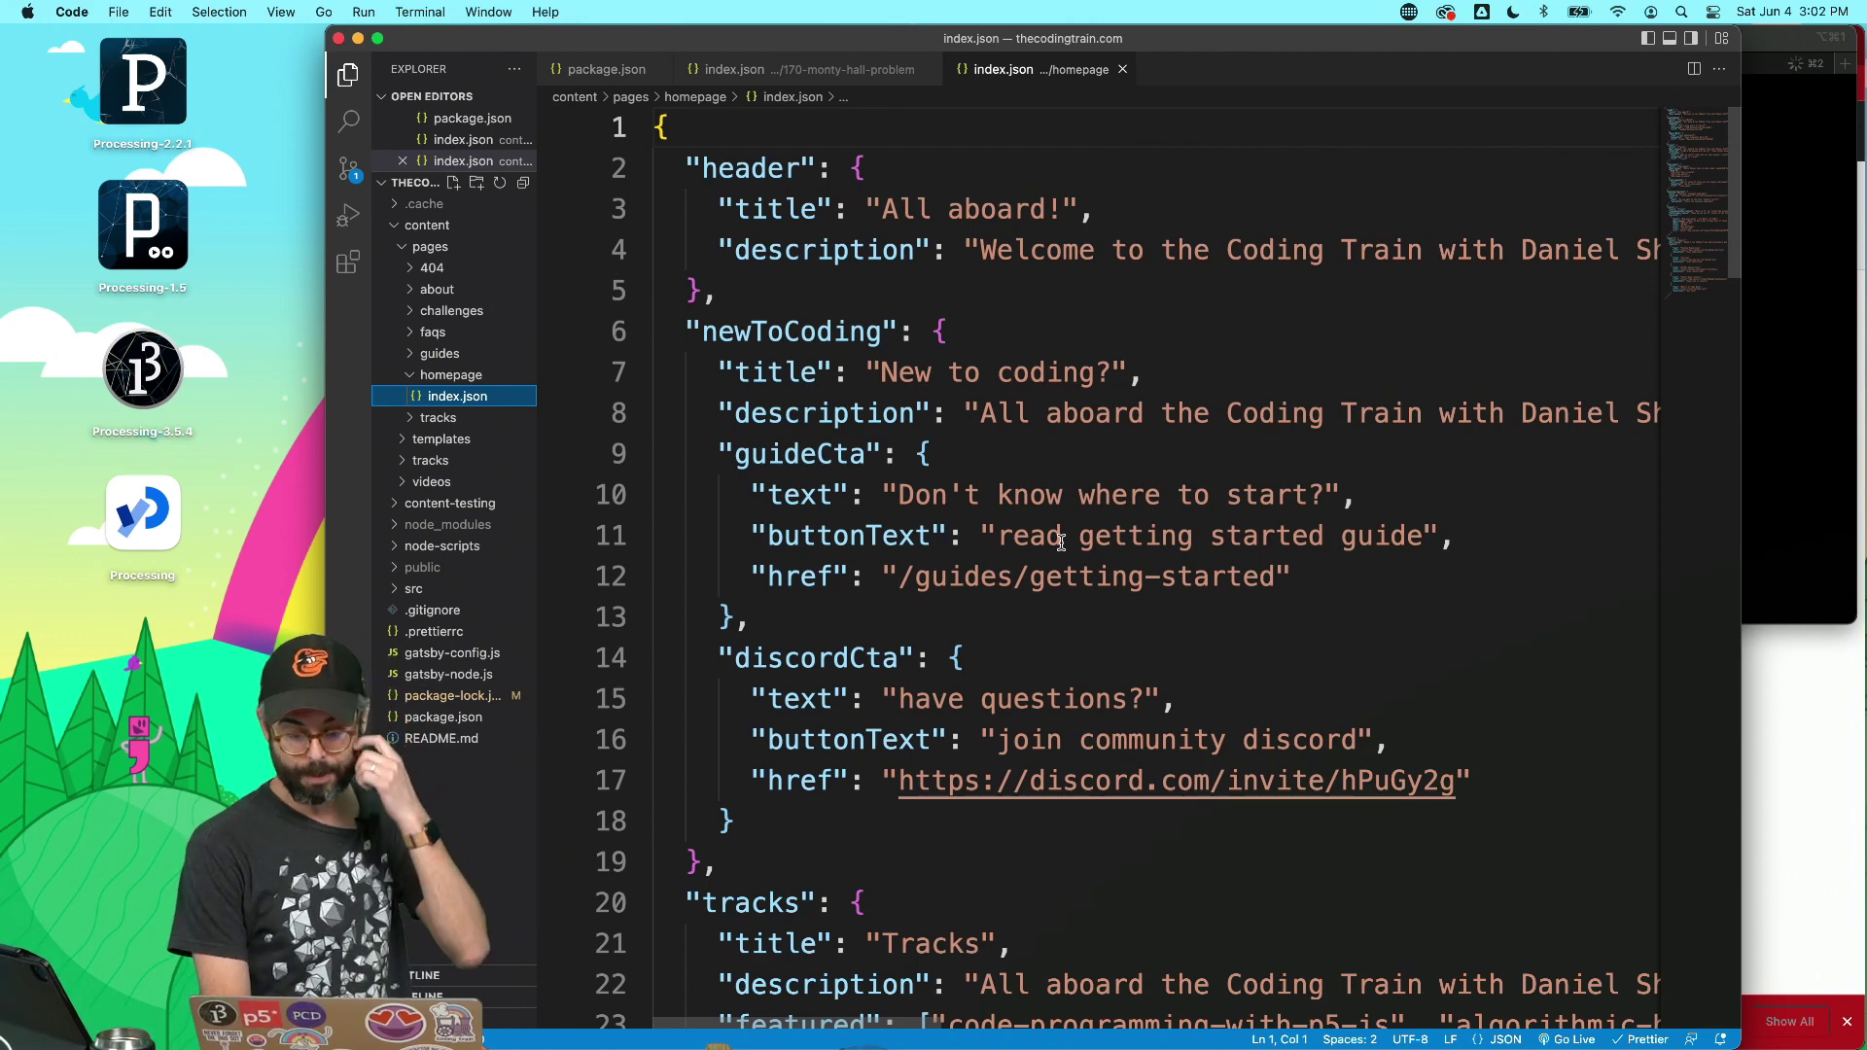
{"action": "scroll", "coordinate": [1036, 545], "scroll_direction": "down", "scroll_amount": 7}
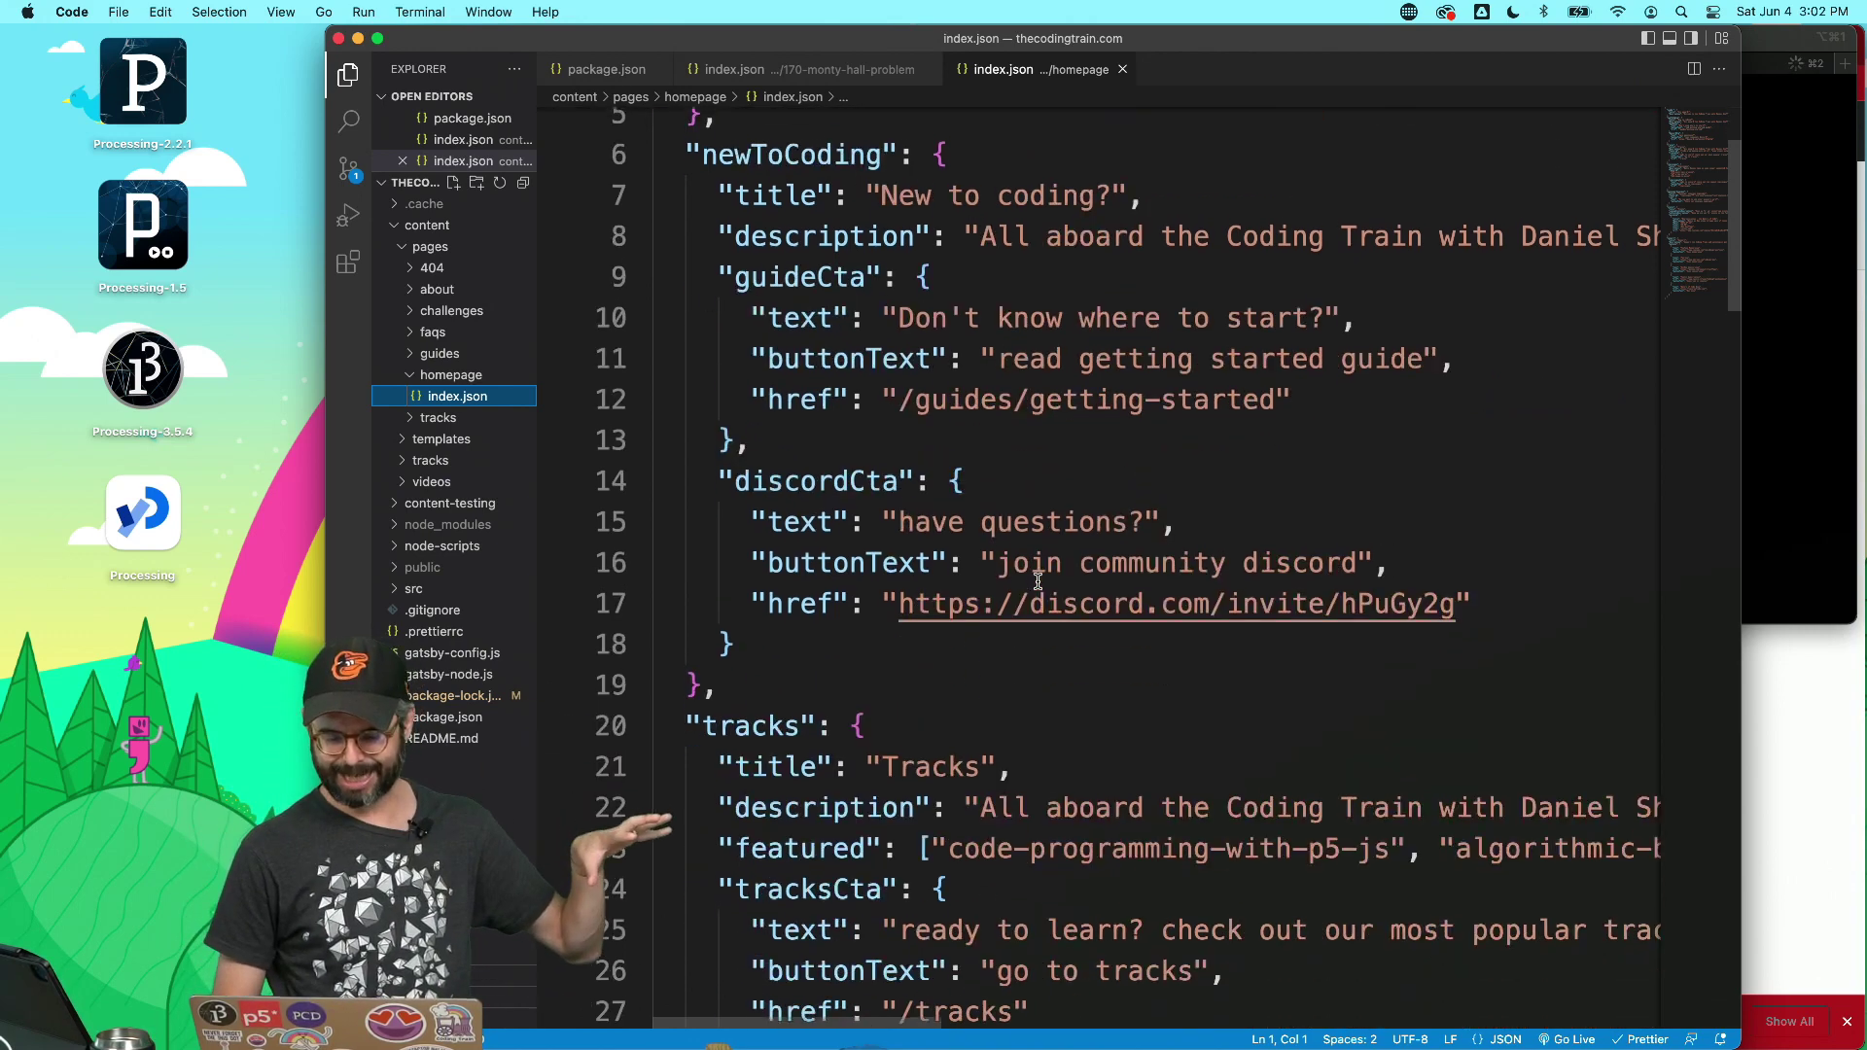
{"action": "scroll", "coordinate": [1047, 577], "scroll_direction": "down", "scroll_amount": 5}
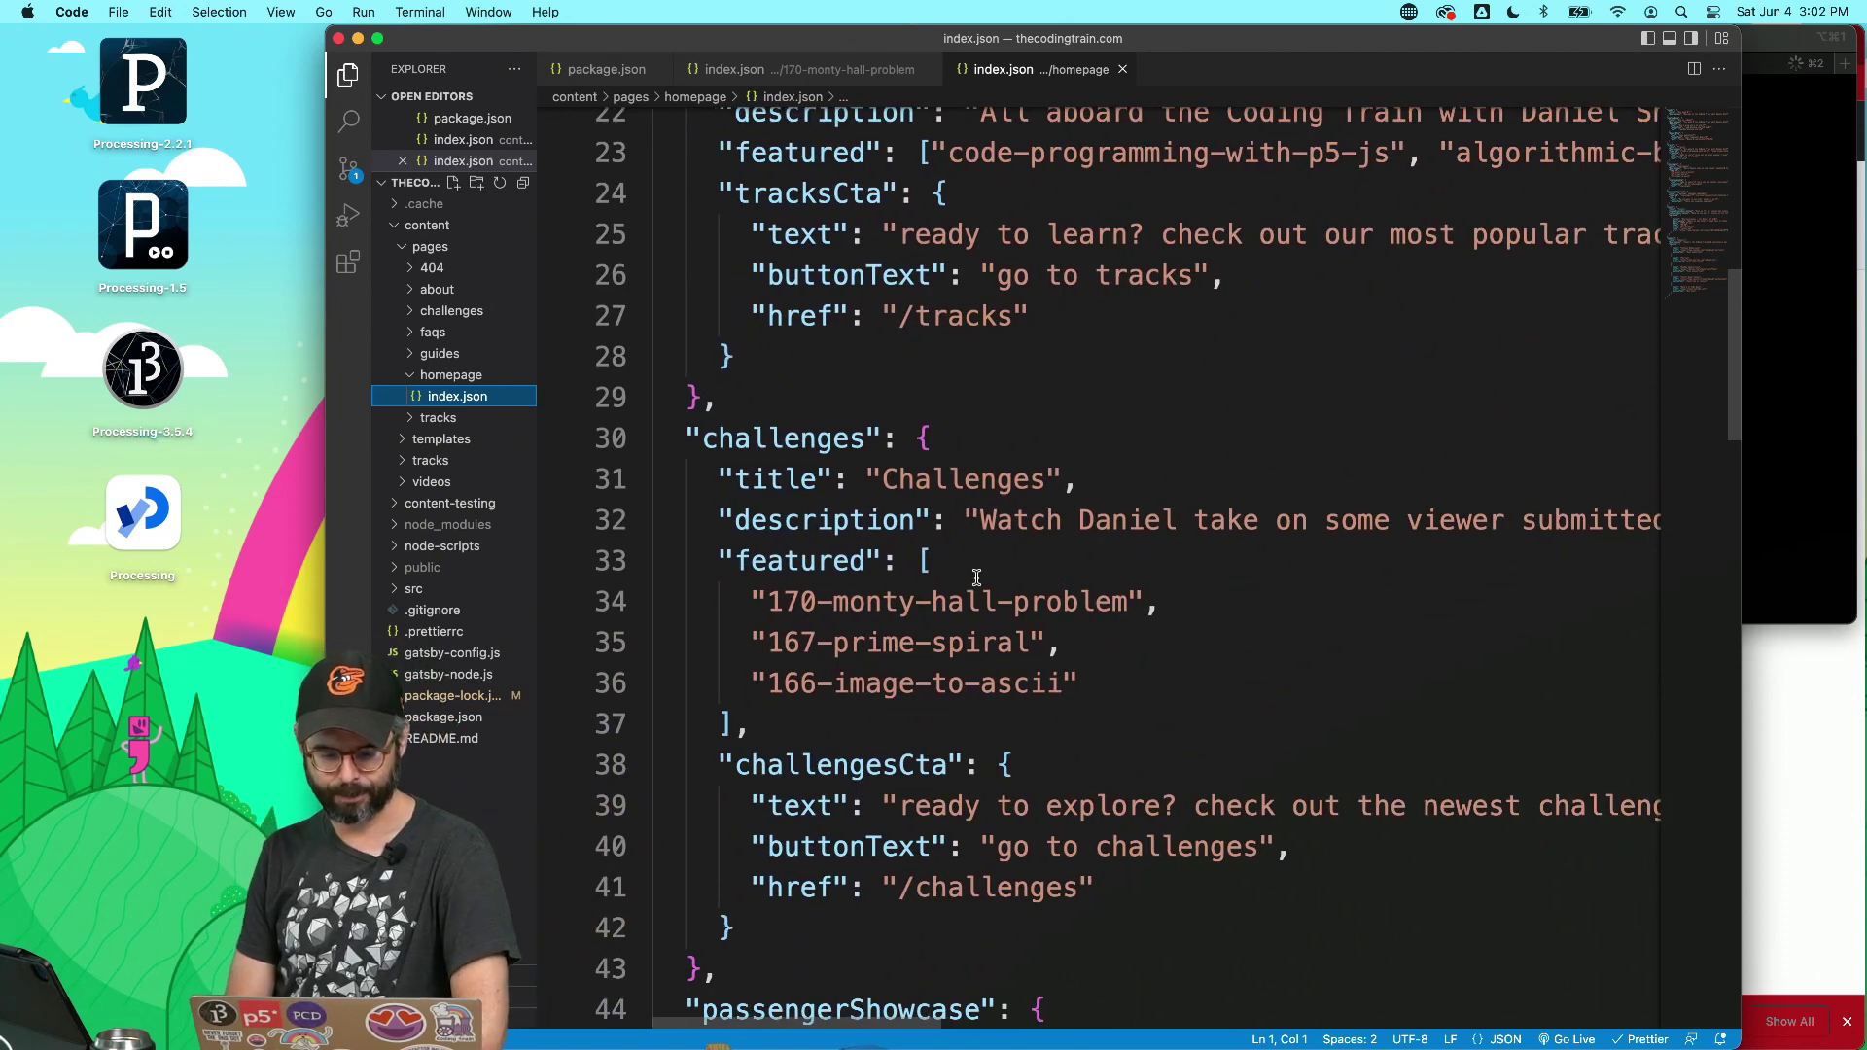
{"action": "scroll", "coordinate": [976, 578], "scroll_direction": "right", "scroll_amount": 15}
{"action": "scroll", "coordinate": [977, 577], "scroll_direction": "right", "scroll_amount": 3}
{"action": "scroll", "coordinate": [977, 578], "scroll_direction": "left", "scroll_amount": 20}
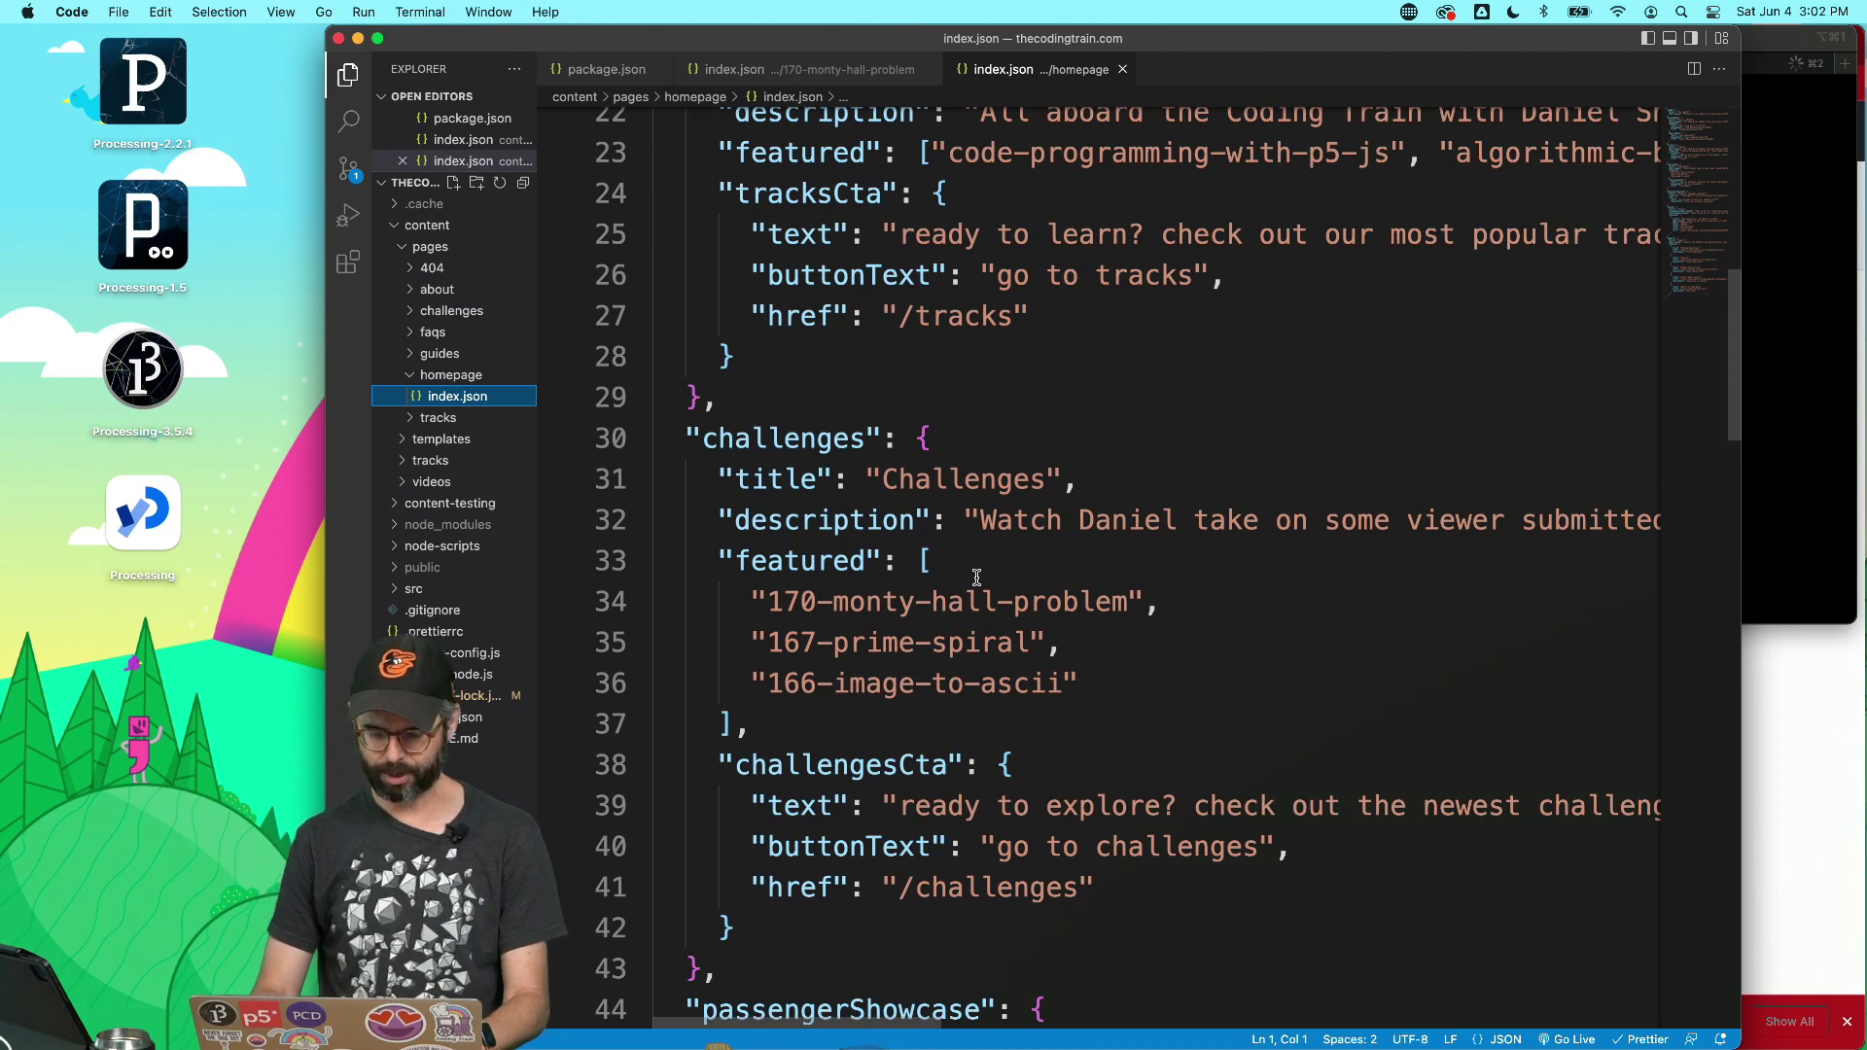
Step: Turn on word wrap with Option+Z and read down to the upcoming events
{"action": "key", "text": "alt+z"}
{"action": "scroll", "coordinate": [982, 583], "scroll_direction": "down", "scroll_amount": 4}
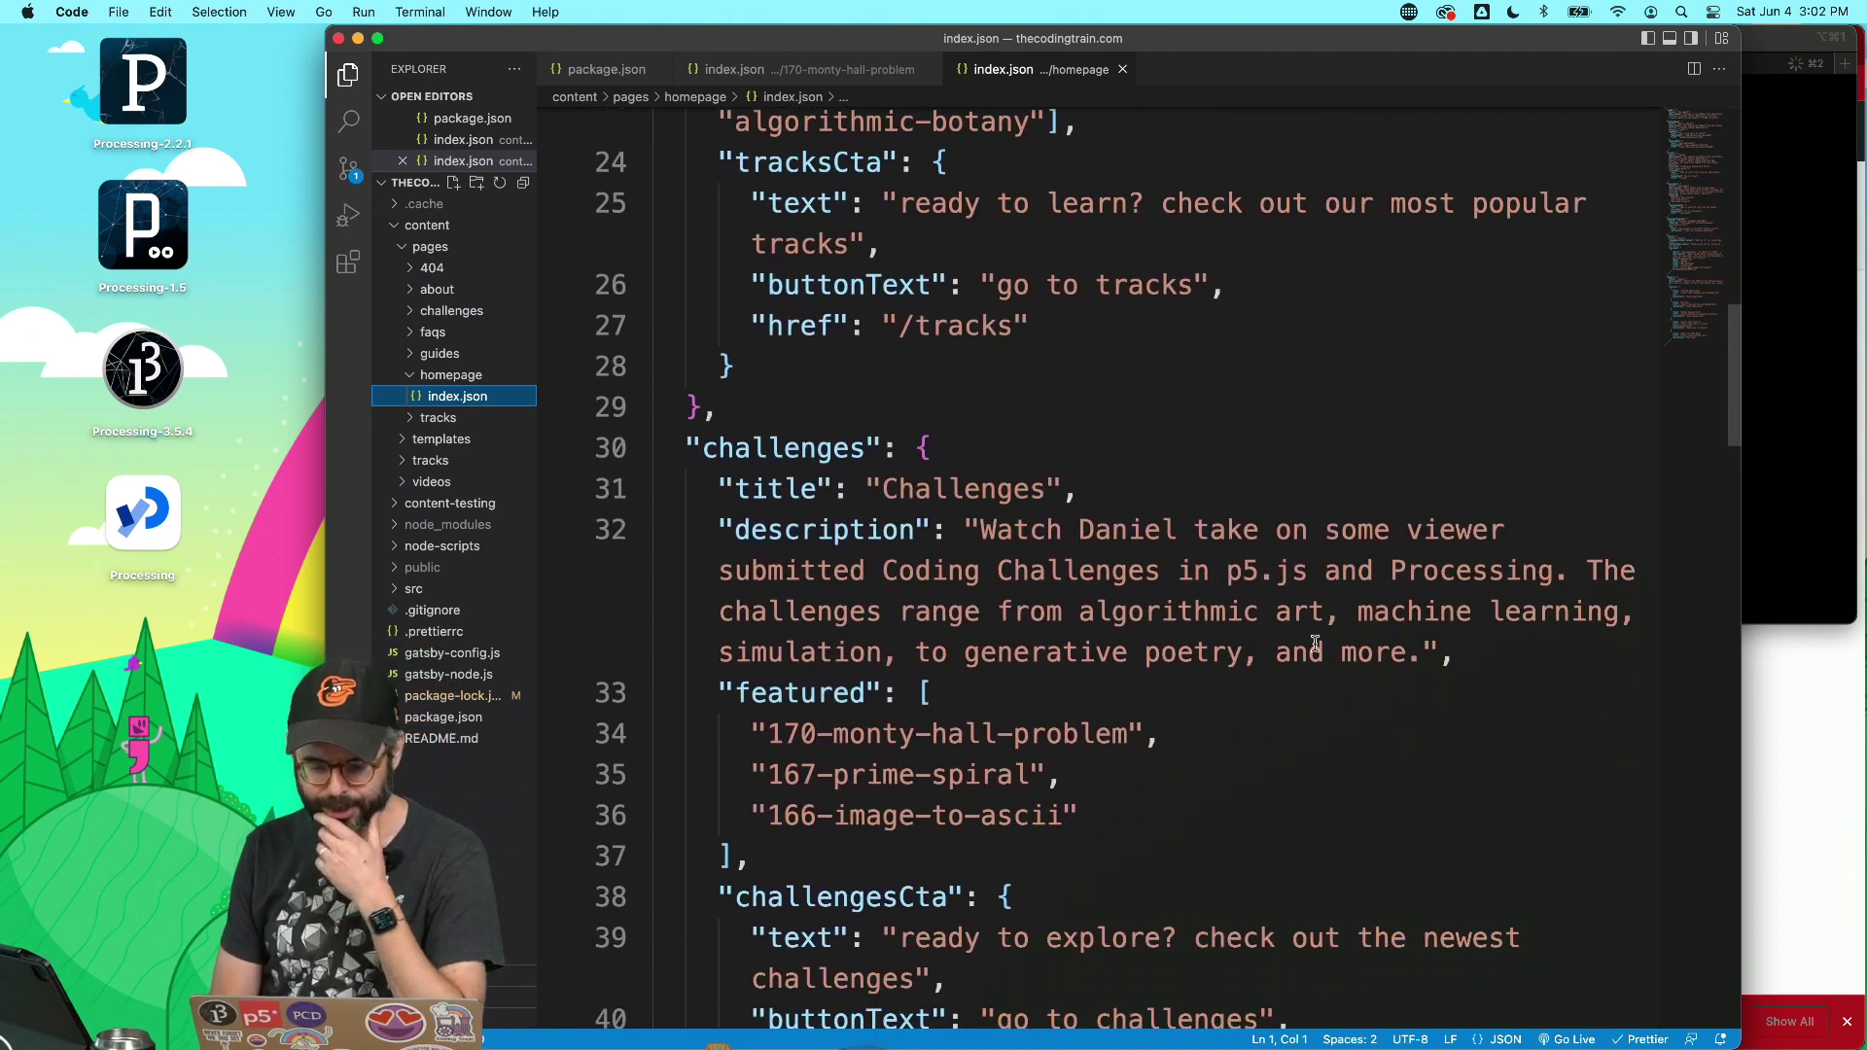
{"action": "left_click_drag", "start_coordinate": [1418, 651], "coordinate": [970, 537]}
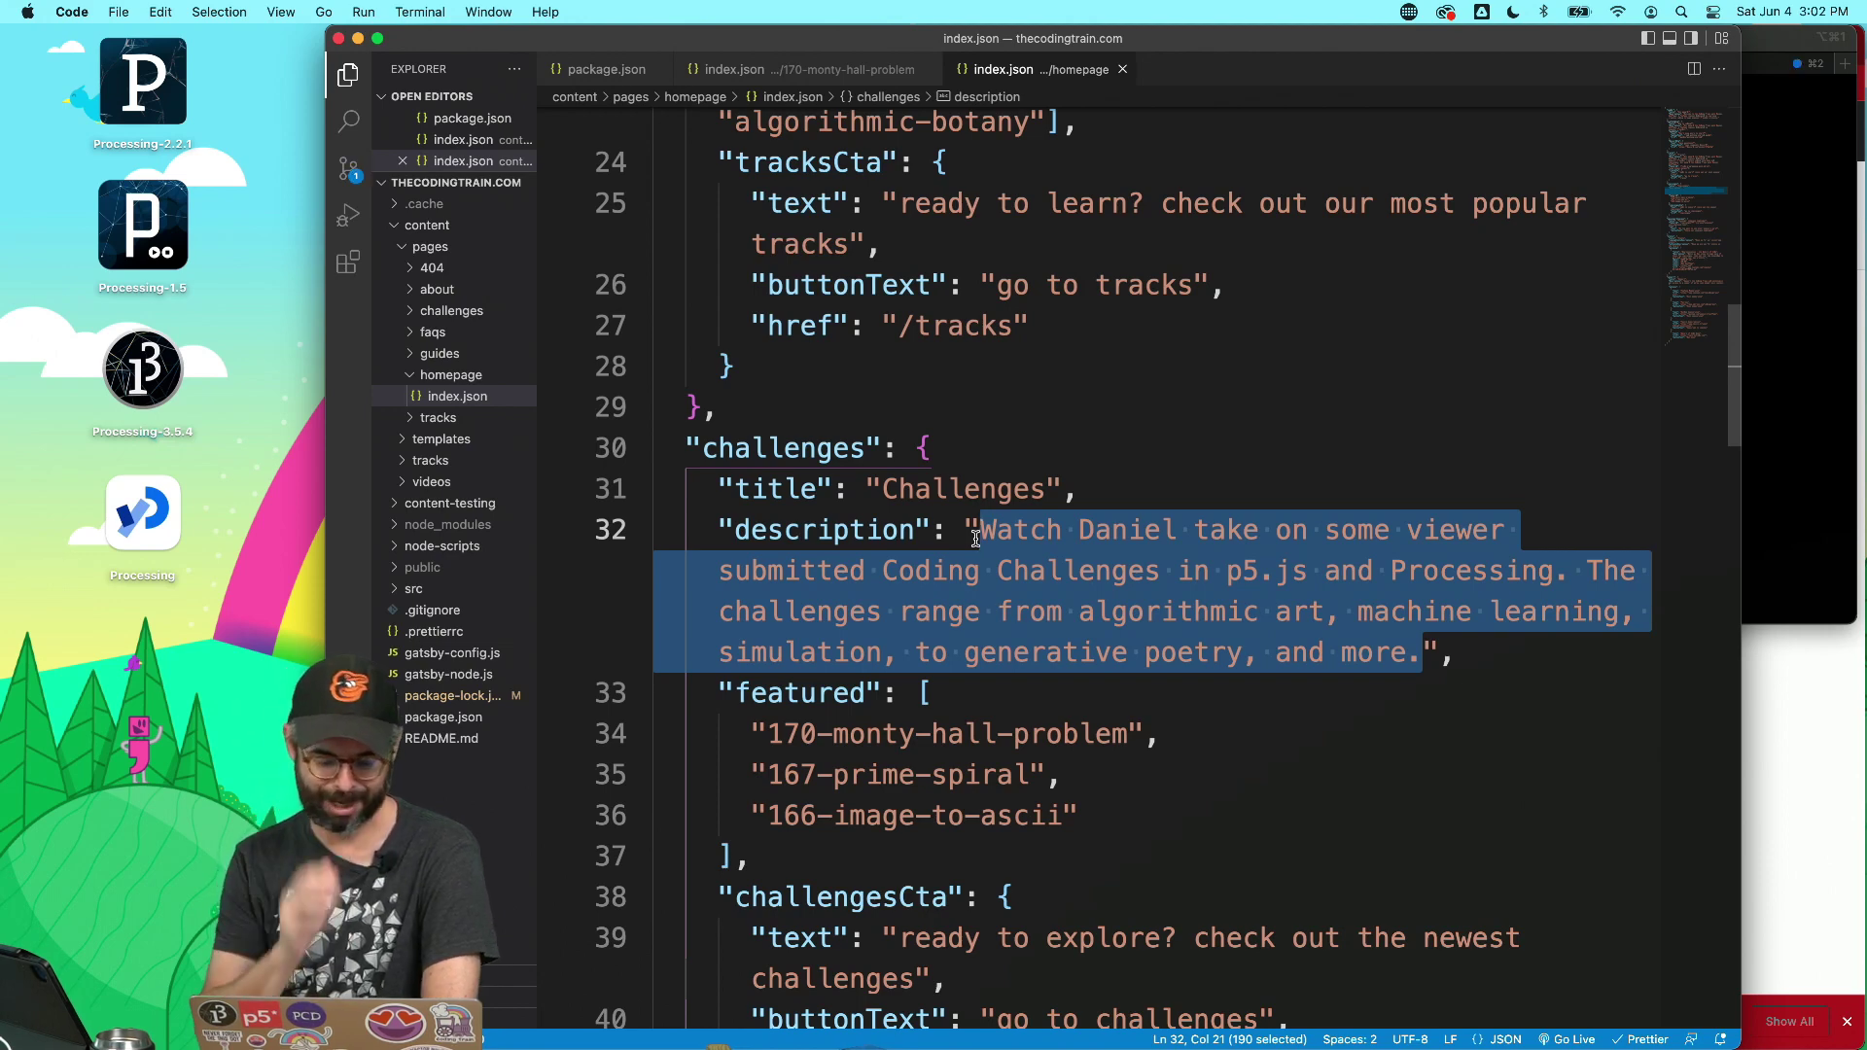
{"action": "left_click", "coordinate": [1097, 817]}
{"action": "scroll", "coordinate": [1098, 819], "scroll_direction": "down", "scroll_amount": 3}
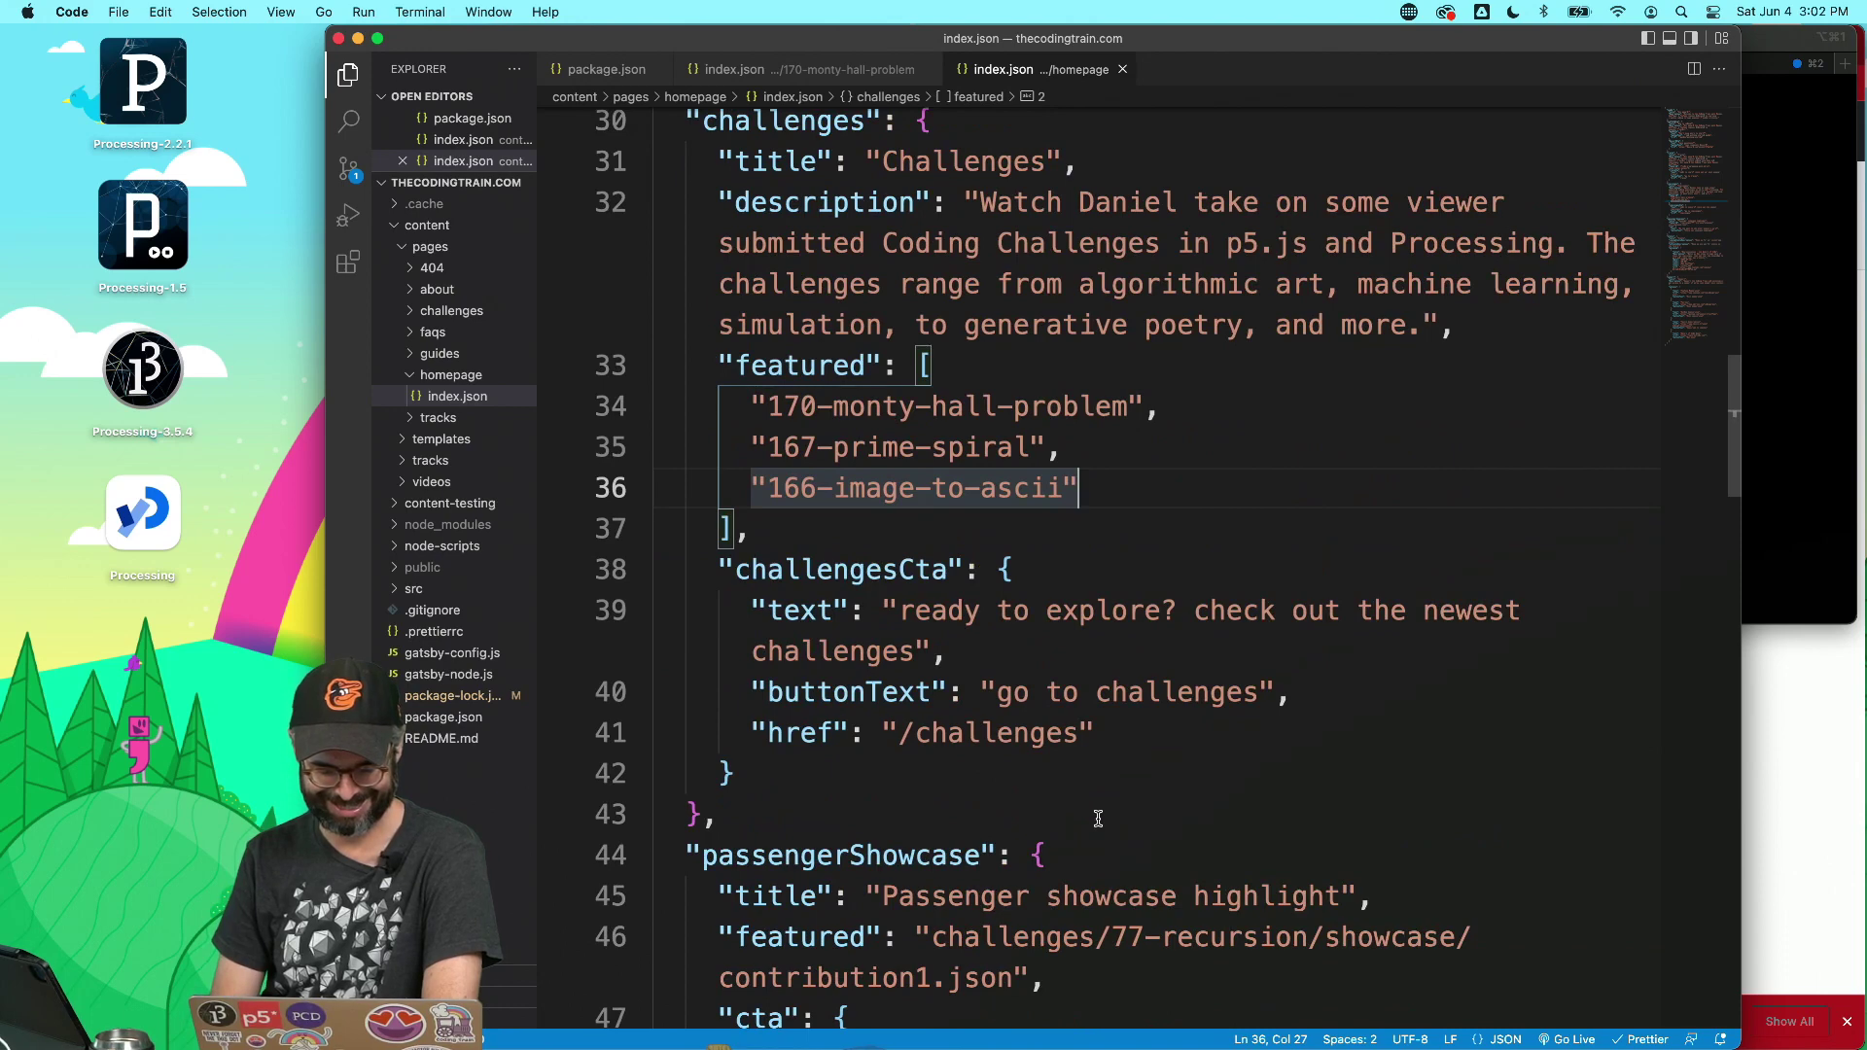
{"action": "scroll", "coordinate": [1098, 819], "scroll_direction": "down", "scroll_amount": 5}
{"action": "scroll", "coordinate": [1098, 819], "scroll_direction": "down", "scroll_amount": 10}
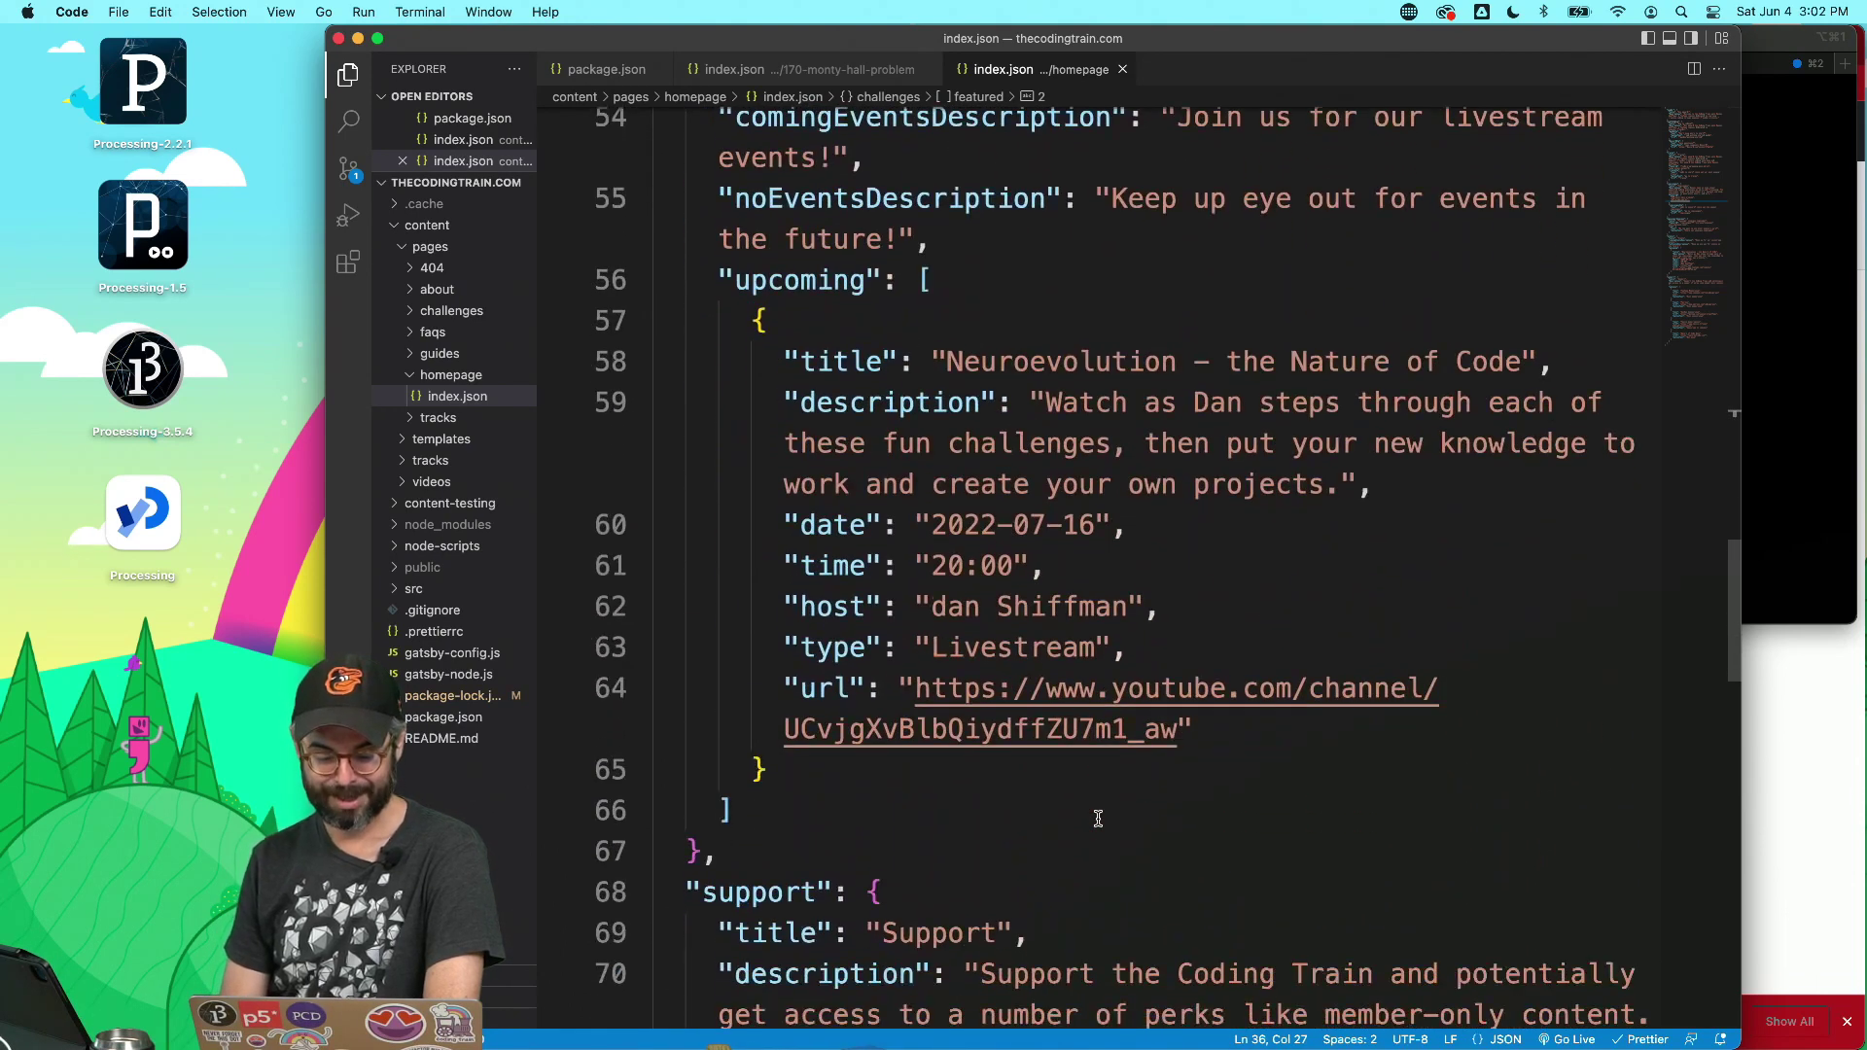
Step: Delete the Neuroevolution upcoming event object, leaving an empty upcoming list, and save
{"action": "left_click", "coordinate": [1009, 719]}
{"action": "scroll", "coordinate": [1006, 714], "scroll_direction": "up", "scroll_amount": 3}
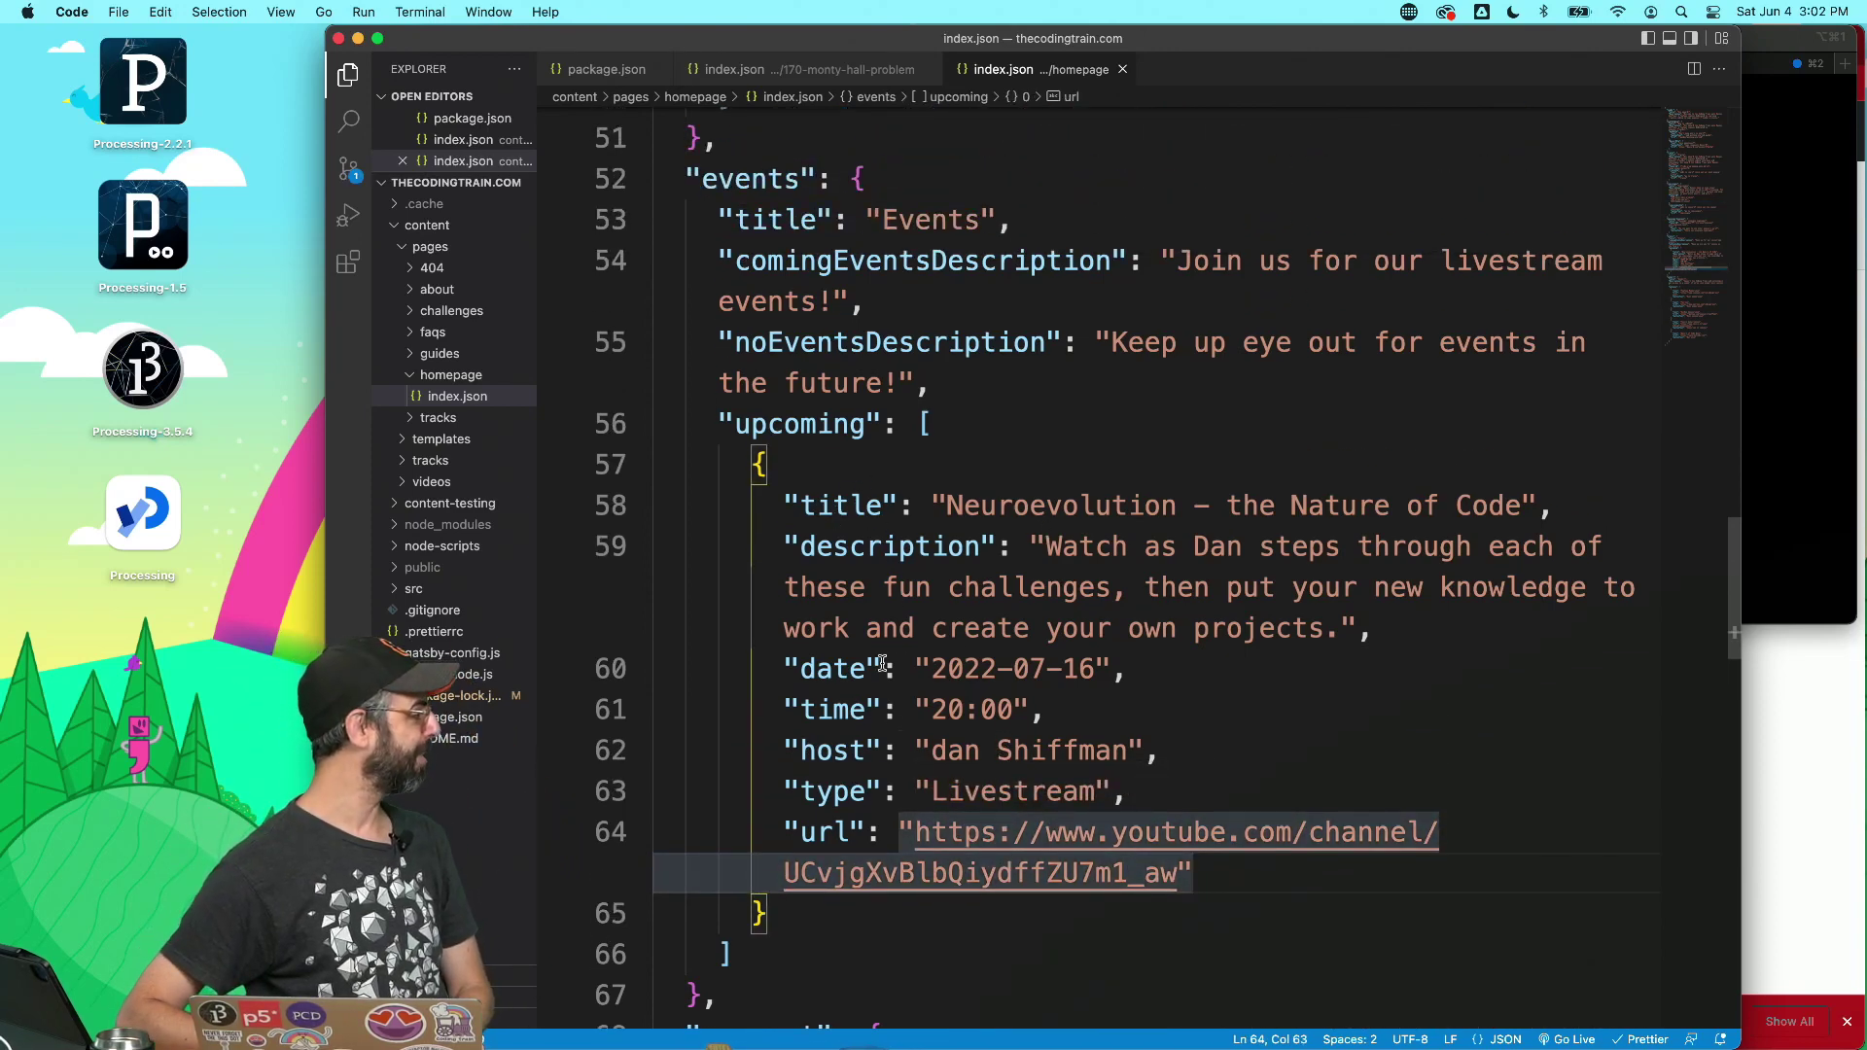
{"action": "left_click", "coordinate": [865, 764]}
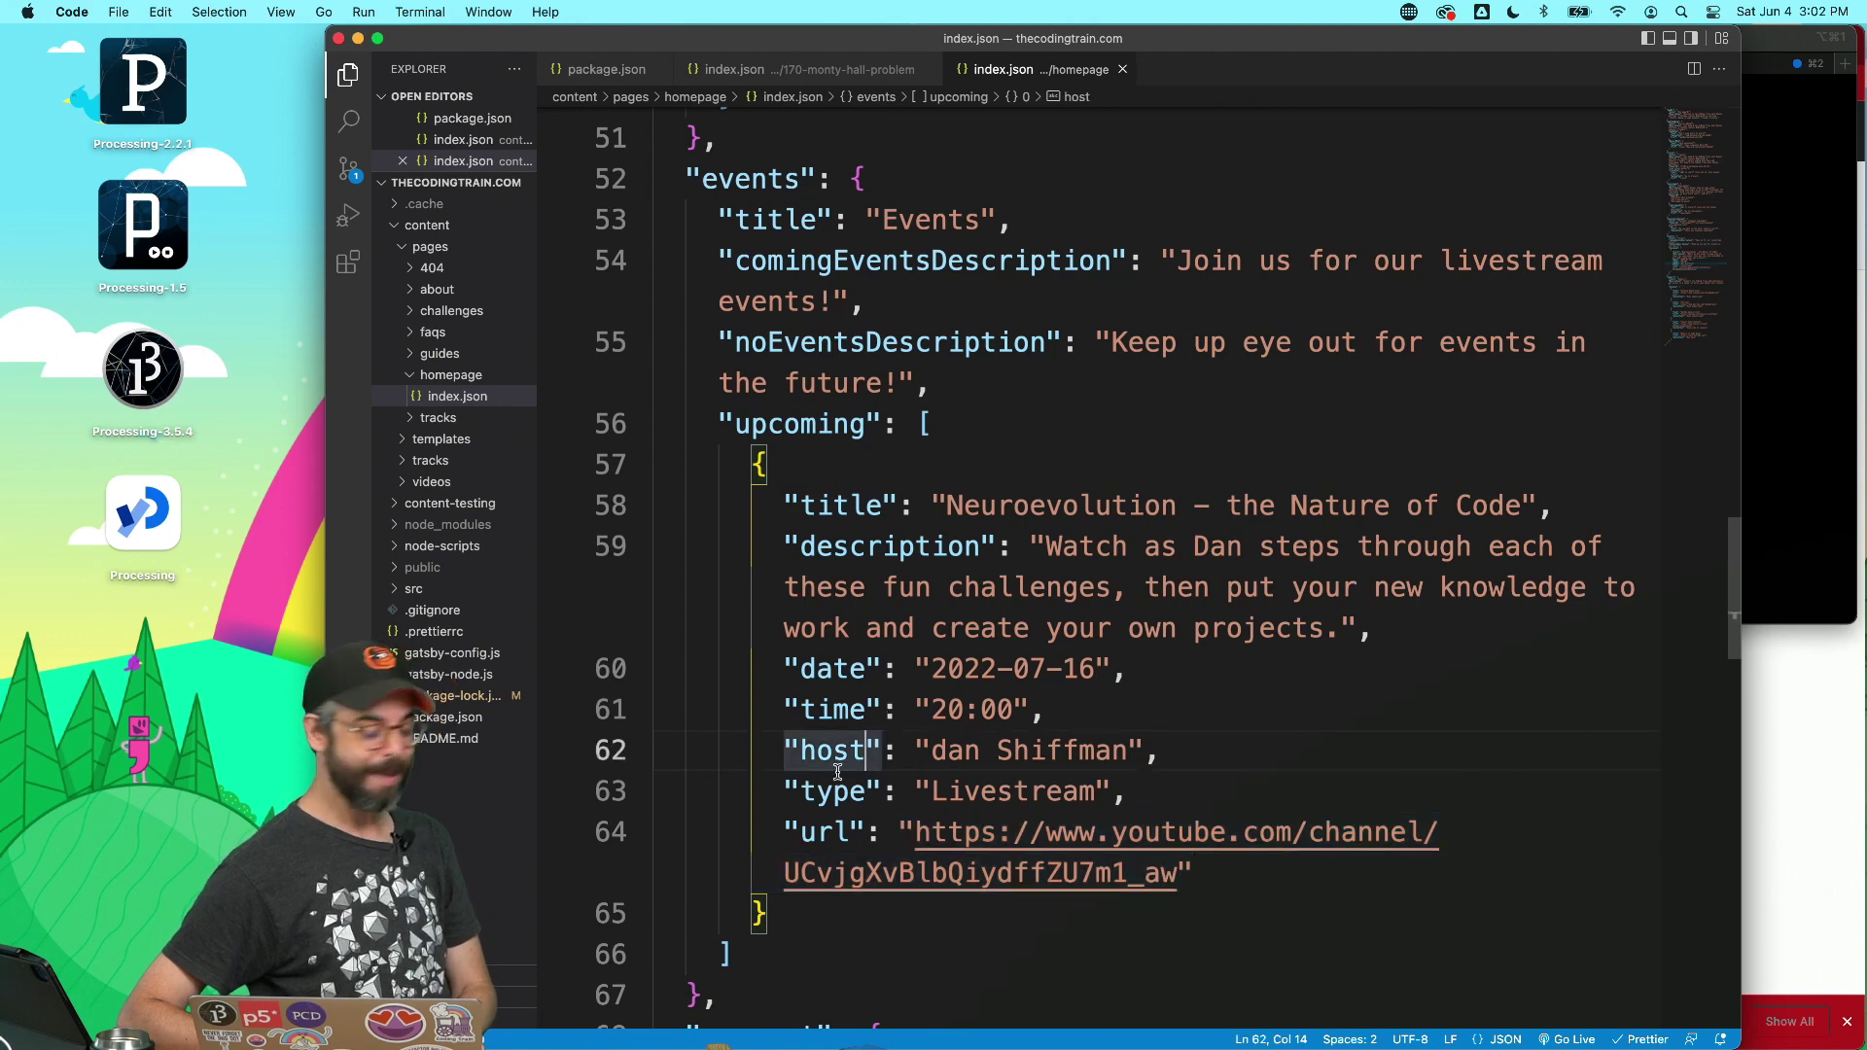
{"action": "left_click_drag", "start_coordinate": [805, 921], "coordinate": [614, 455]}
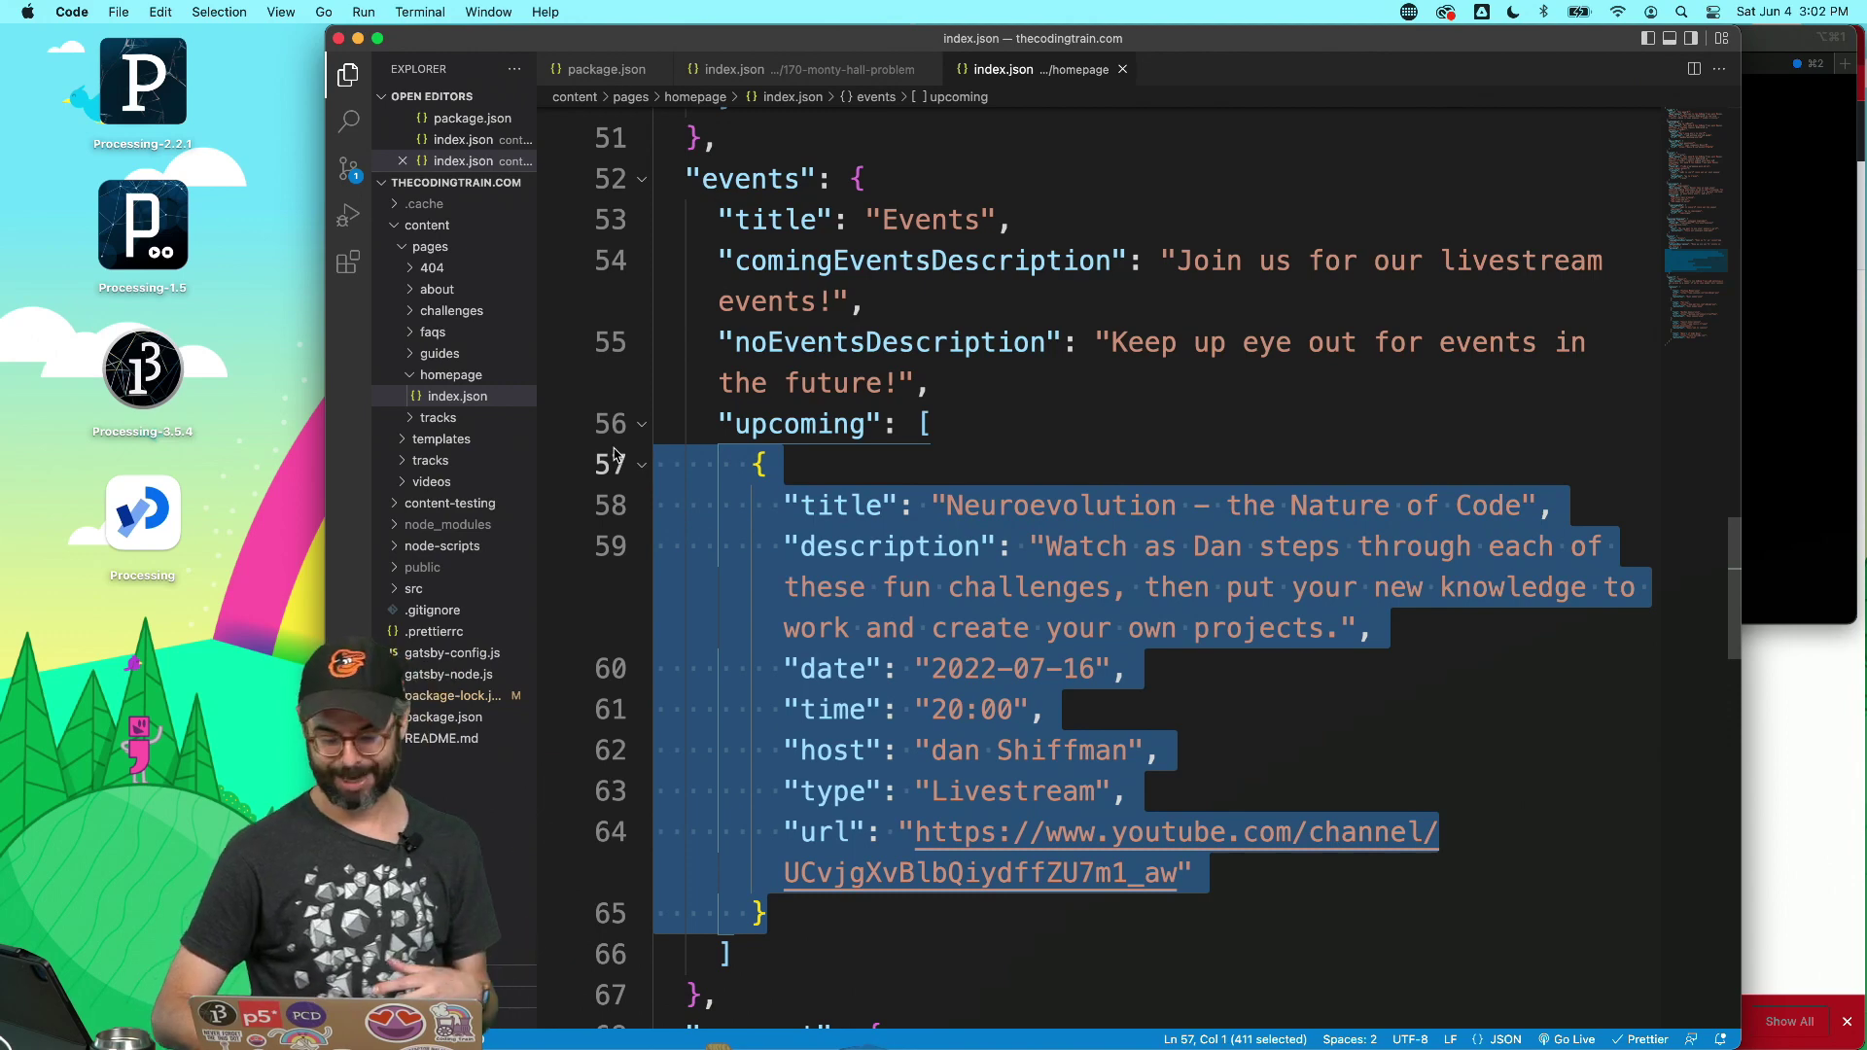
{"action": "key", "text": "BackSpace"}
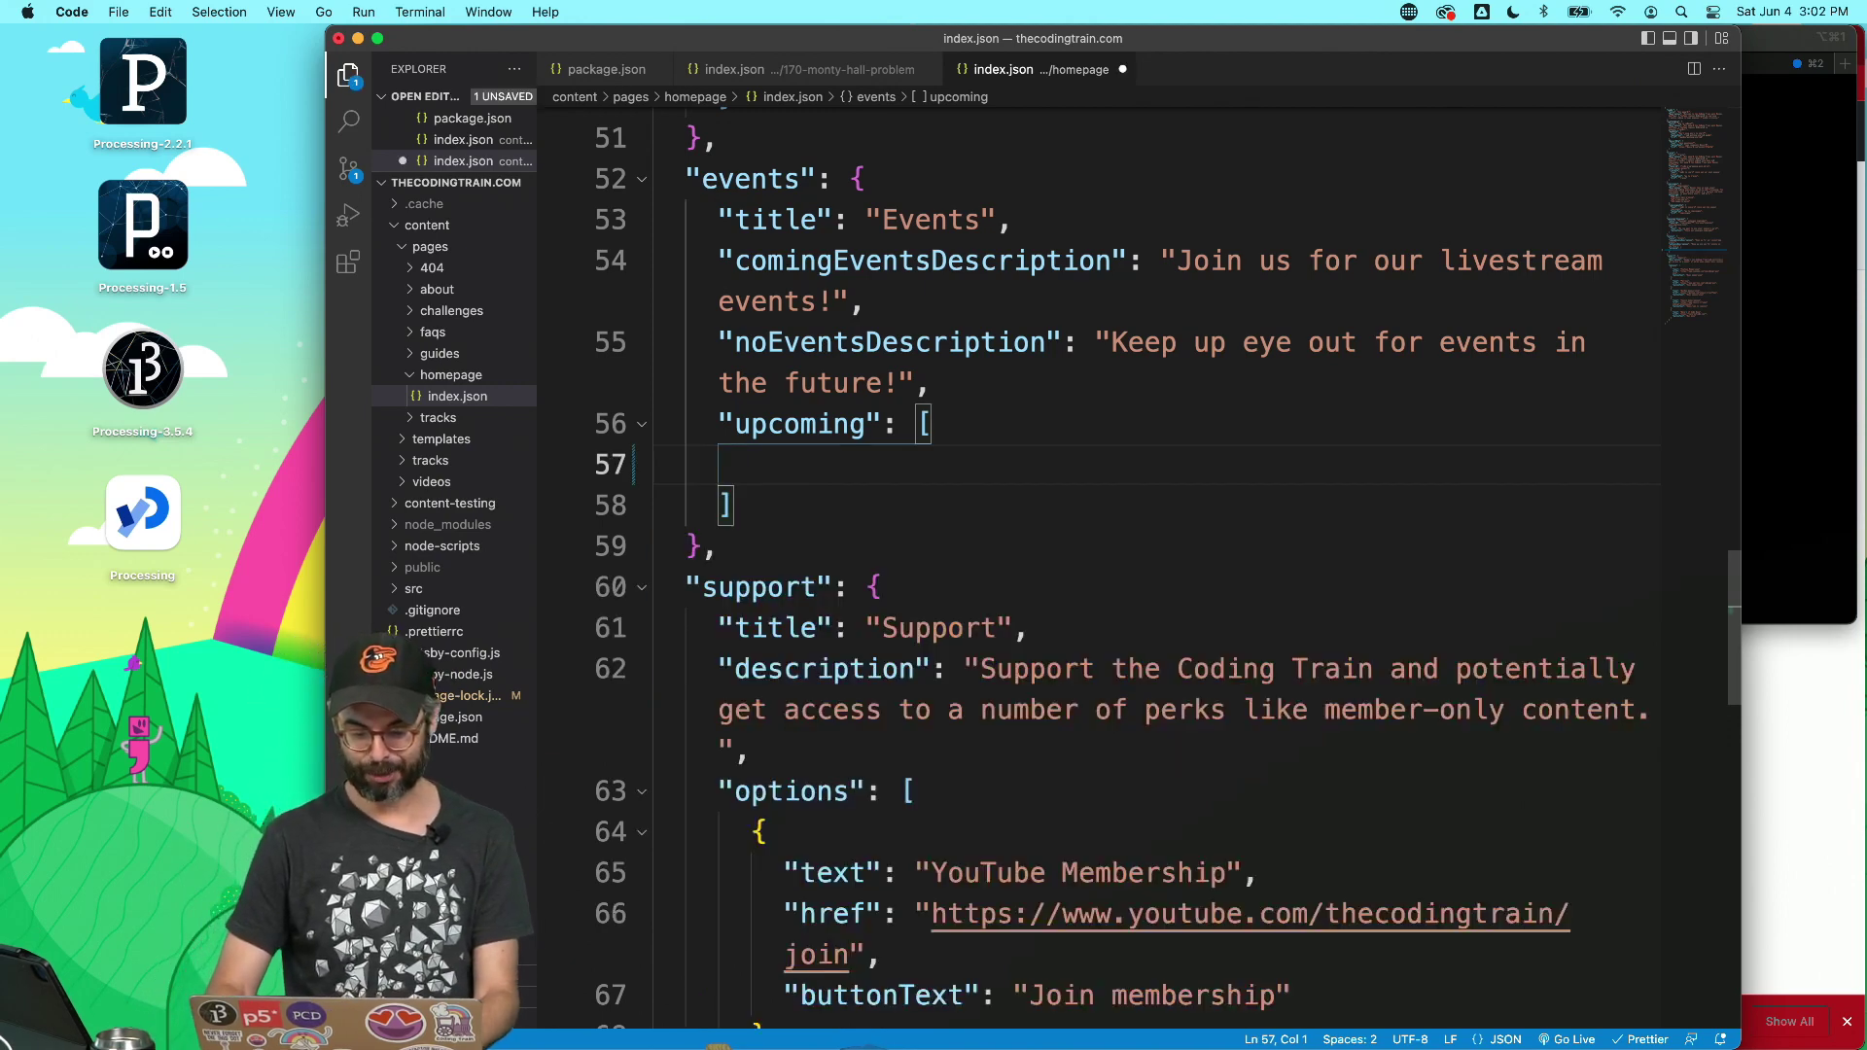
{"action": "key", "text": "super+s"}
{"action": "key", "text": "super+Tab"}
{"action": "key", "text": "super+Tab"}
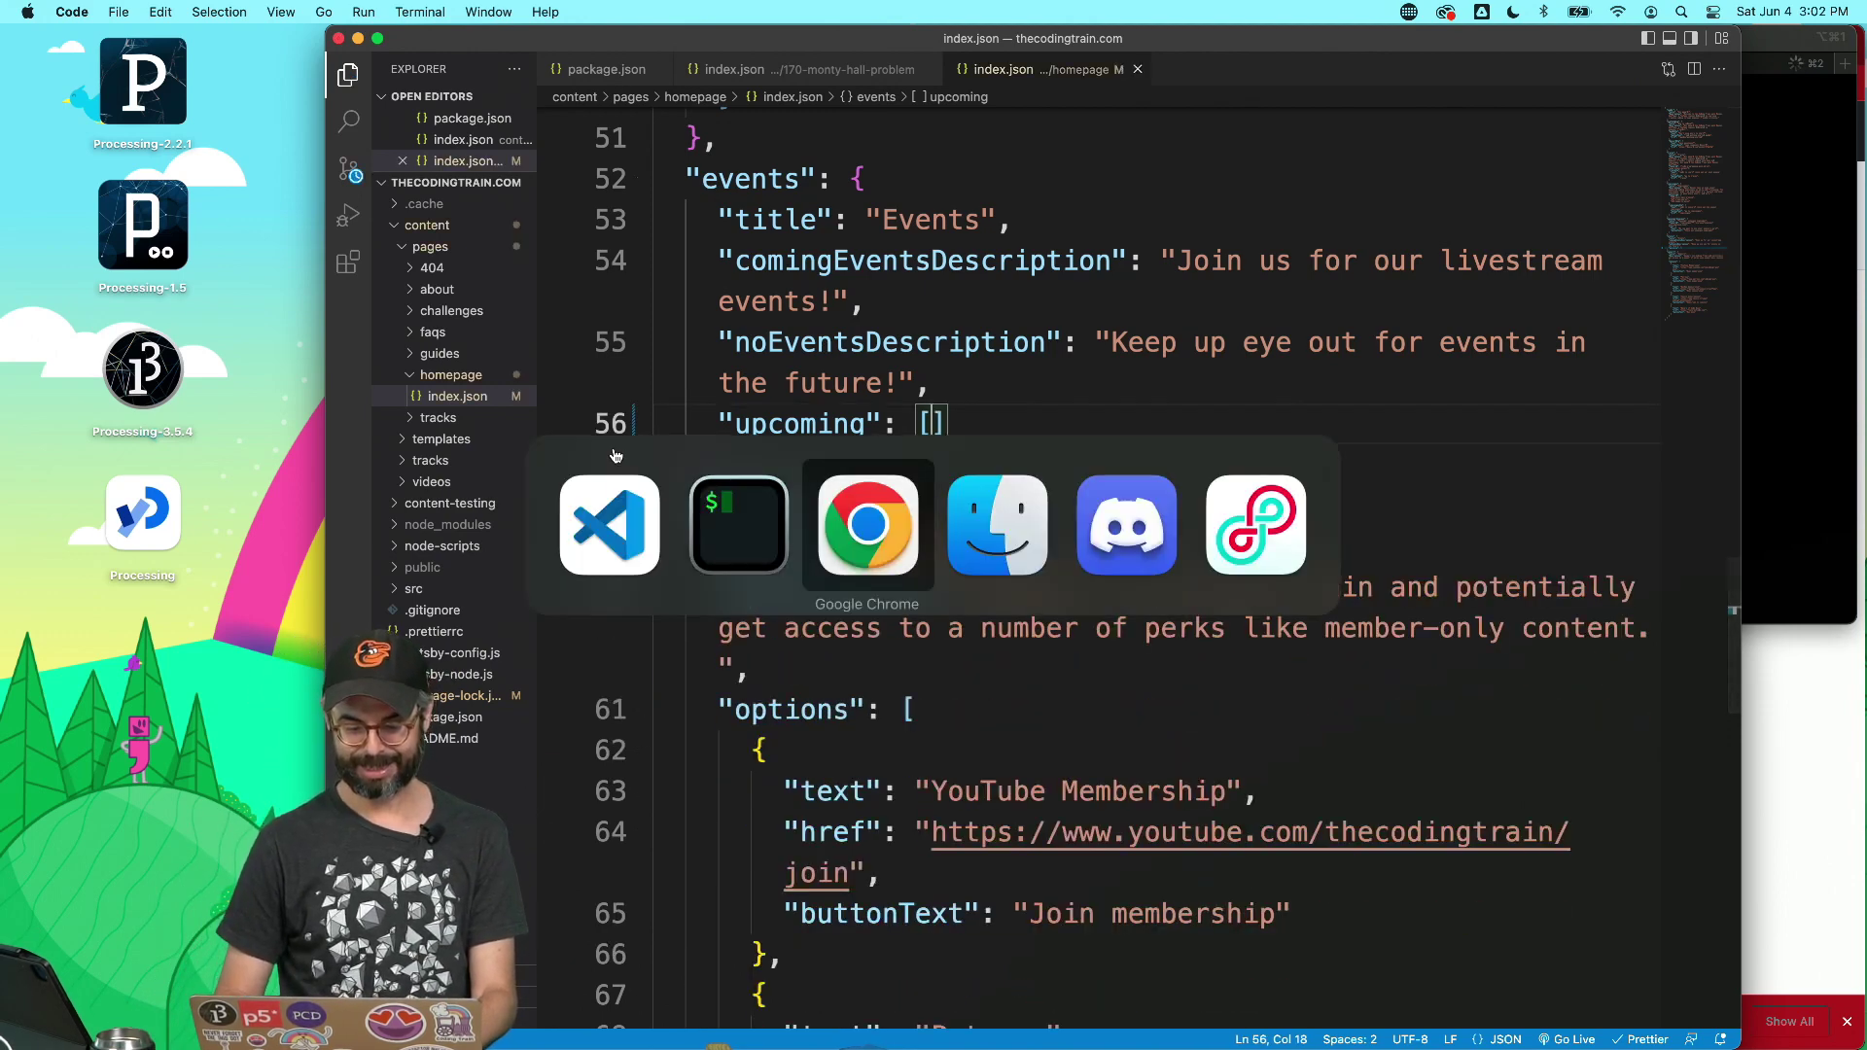
Step: On localhost:8000, scroll to the Events section showing only the 'Keep up eye out…' message
{"action": "left_click", "coordinate": [1182, 54]}
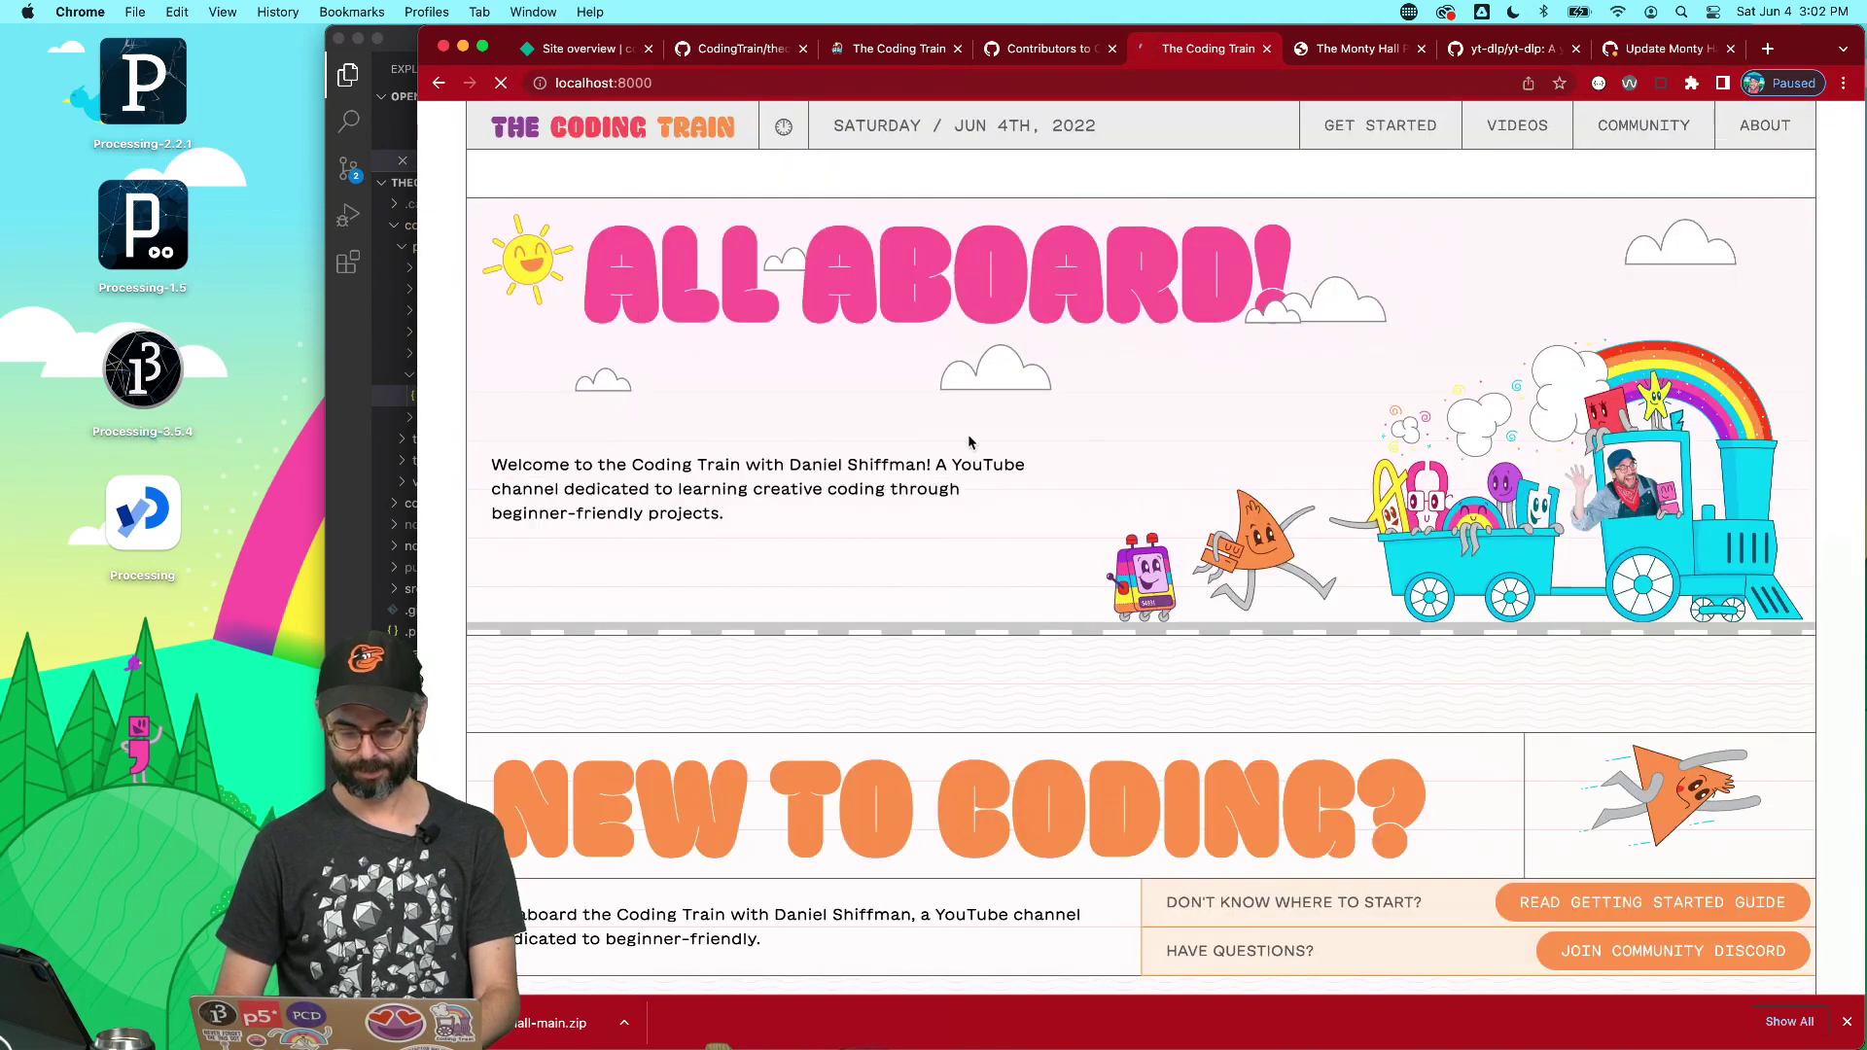
{"action": "scroll", "coordinate": [995, 627], "scroll_direction": "down", "scroll_amount": 15}
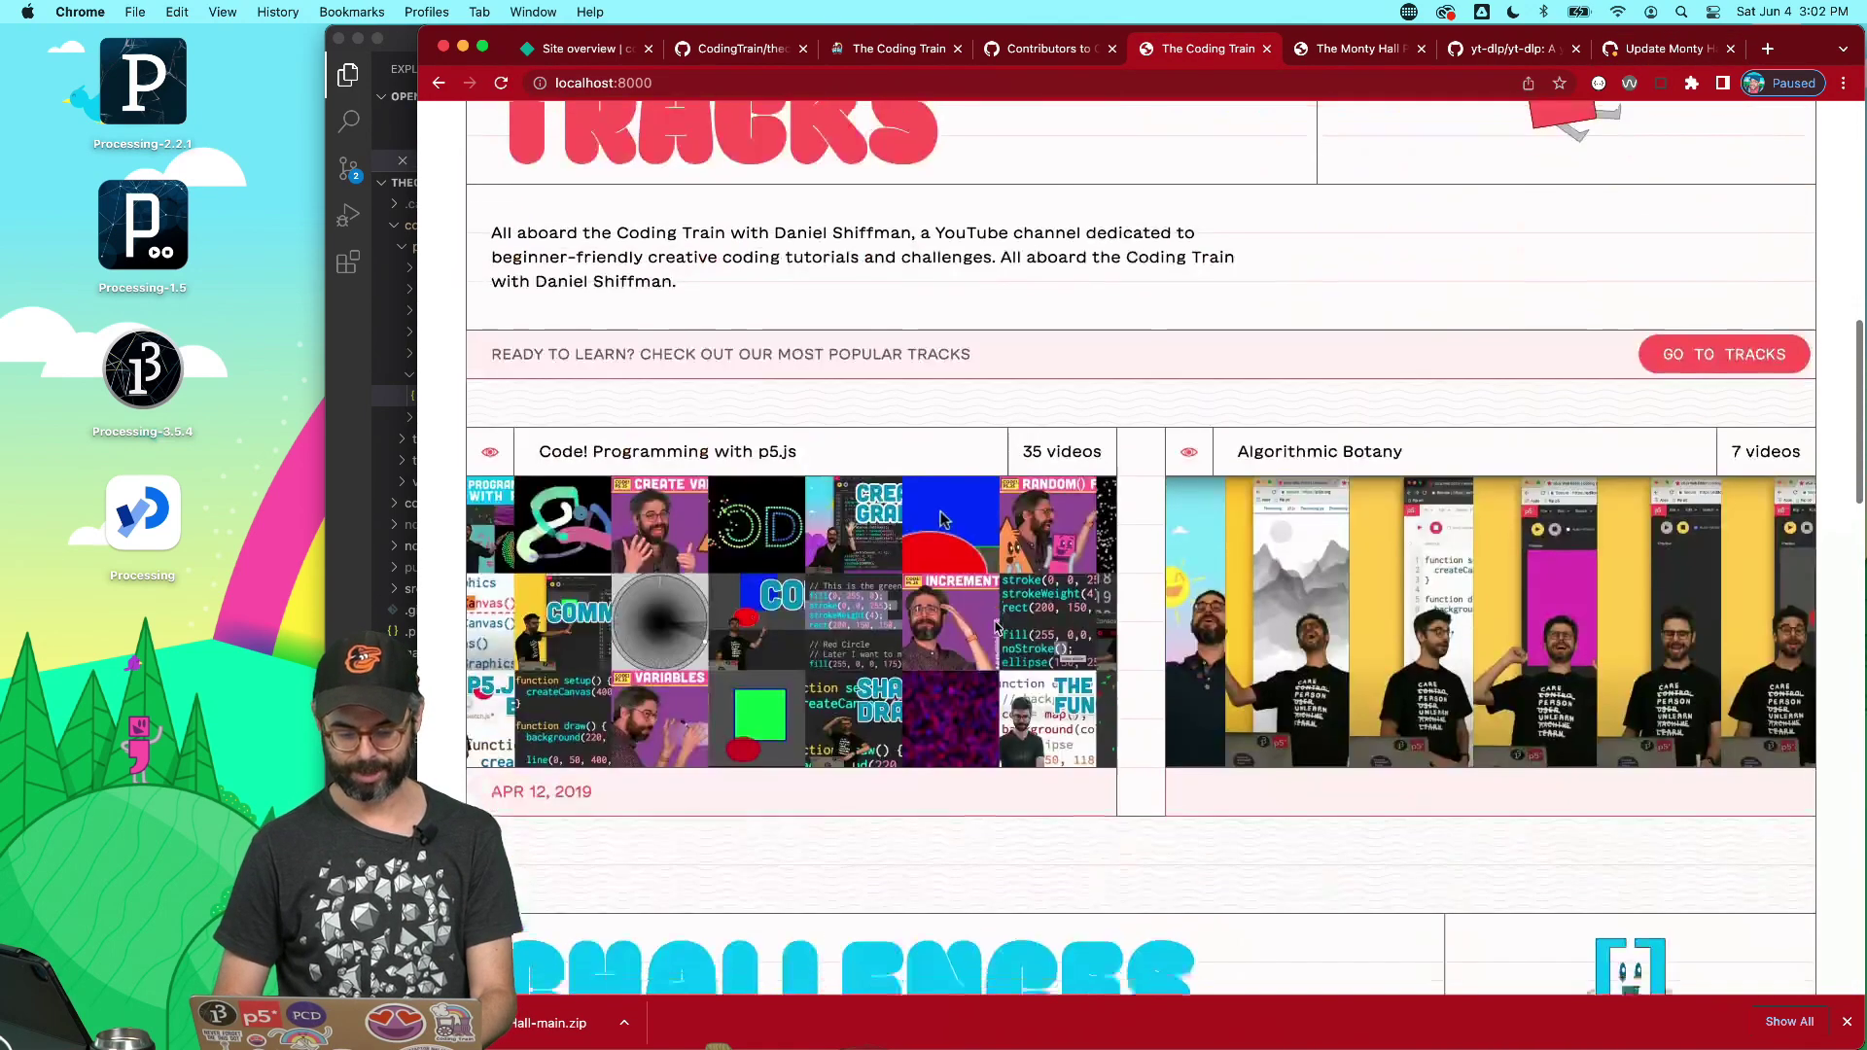
{"action": "scroll", "coordinate": [996, 627], "scroll_direction": "down", "scroll_amount": 10}
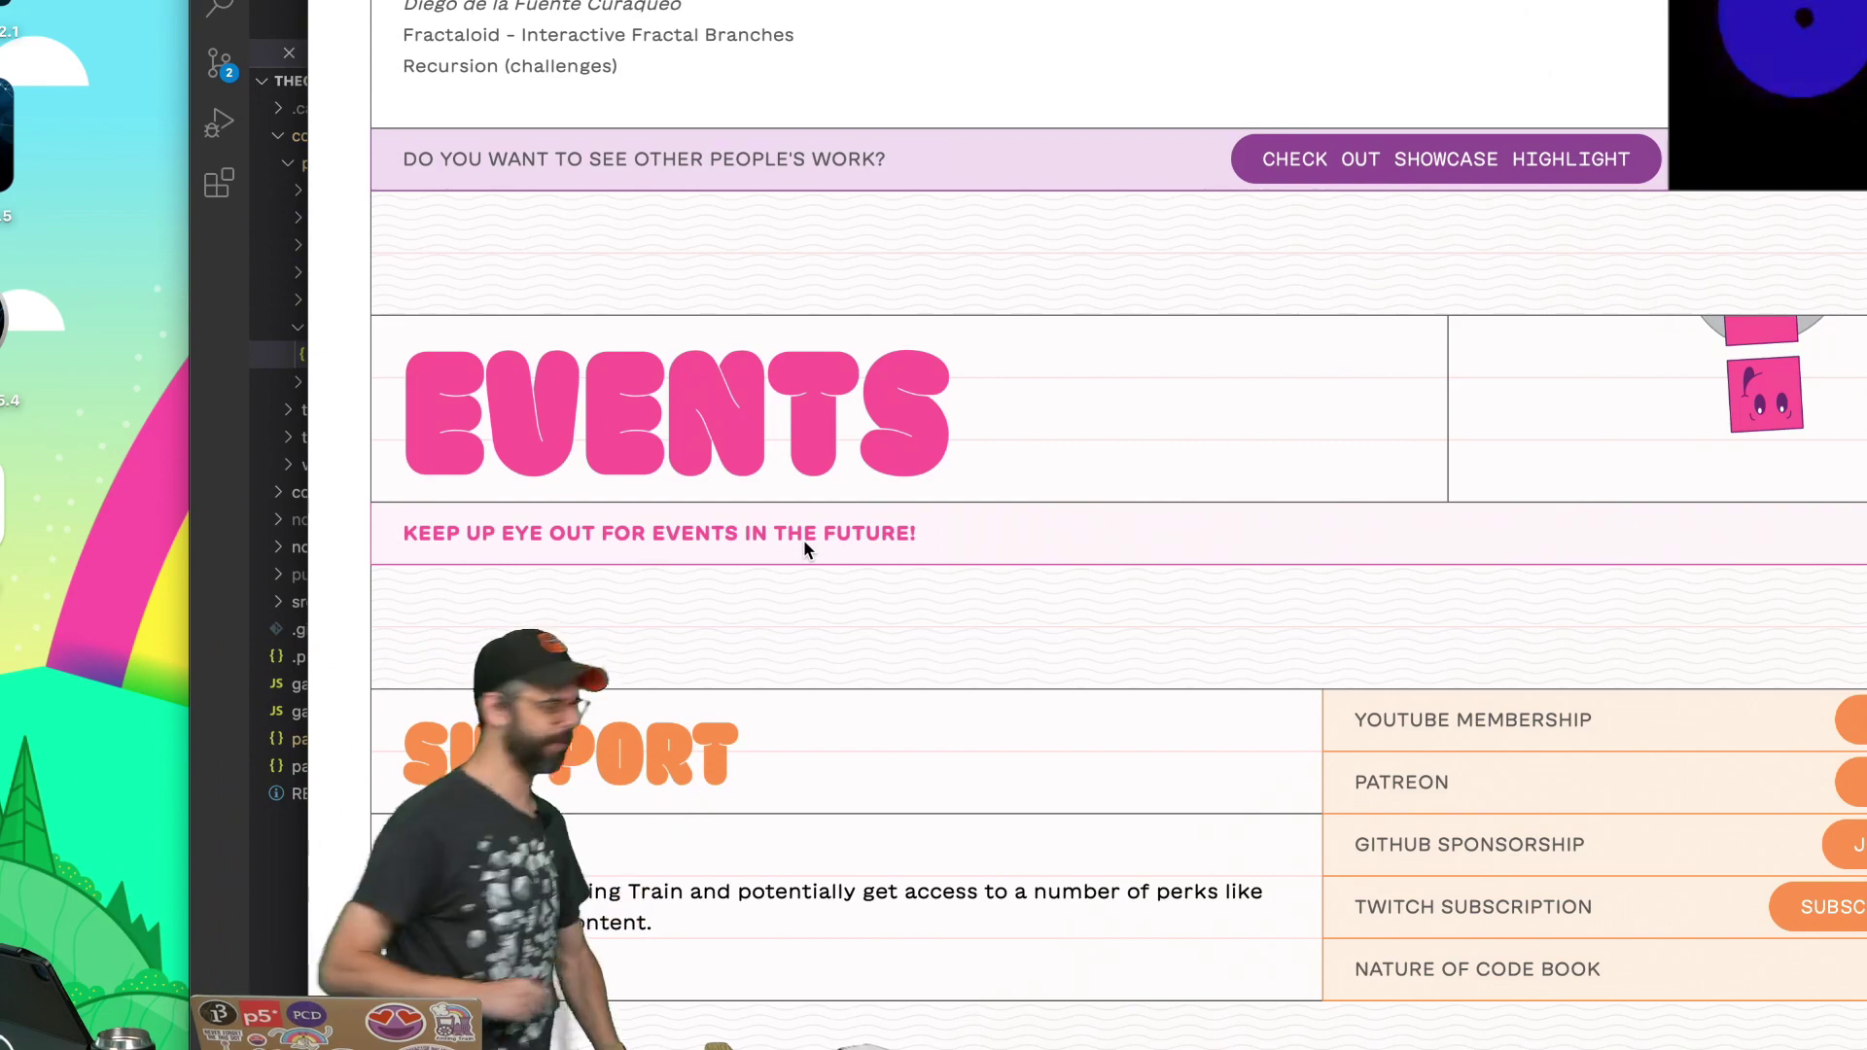
{"action": "key", "text": "super+Tab"}
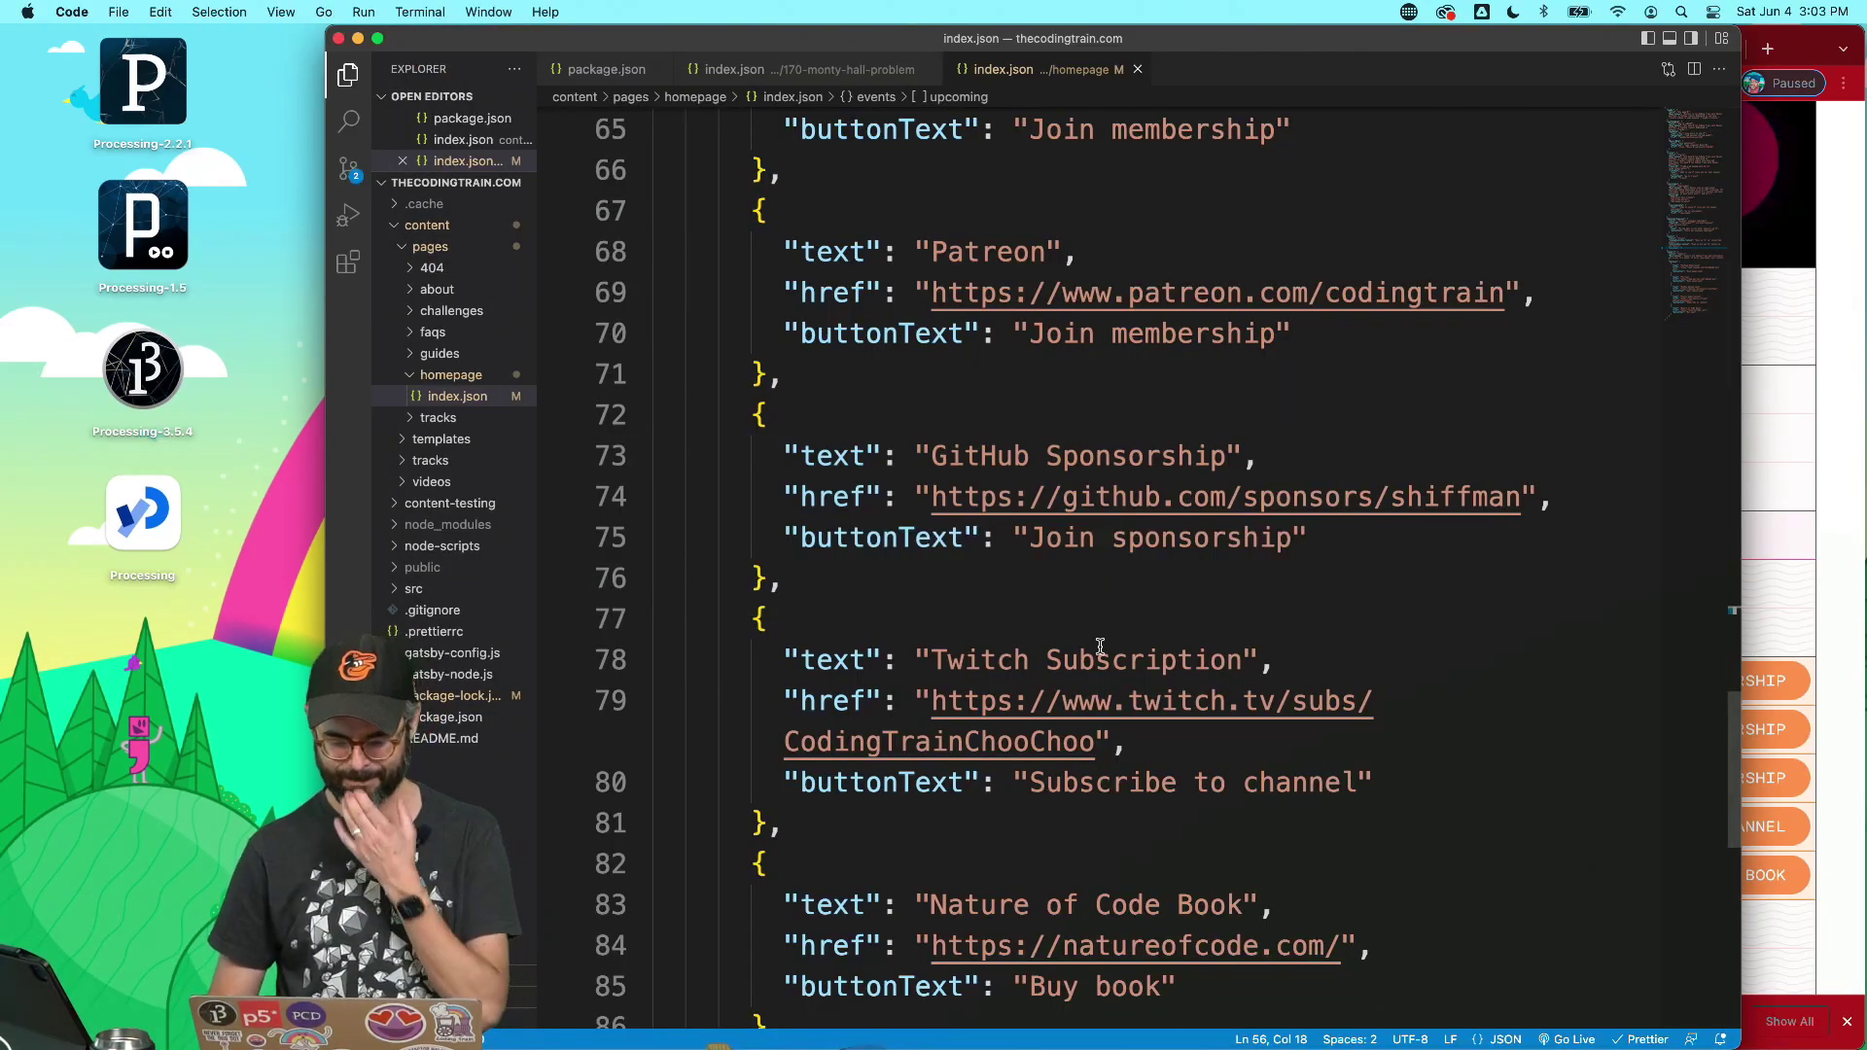
Step: Find the events text with a search for 'ev' and change 'up' to 'your' on line 55
{"action": "scroll", "coordinate": [1099, 647], "scroll_direction": "down", "scroll_amount": 5}
{"action": "scroll", "coordinate": [1100, 646], "scroll_direction": "up", "scroll_amount": 15}
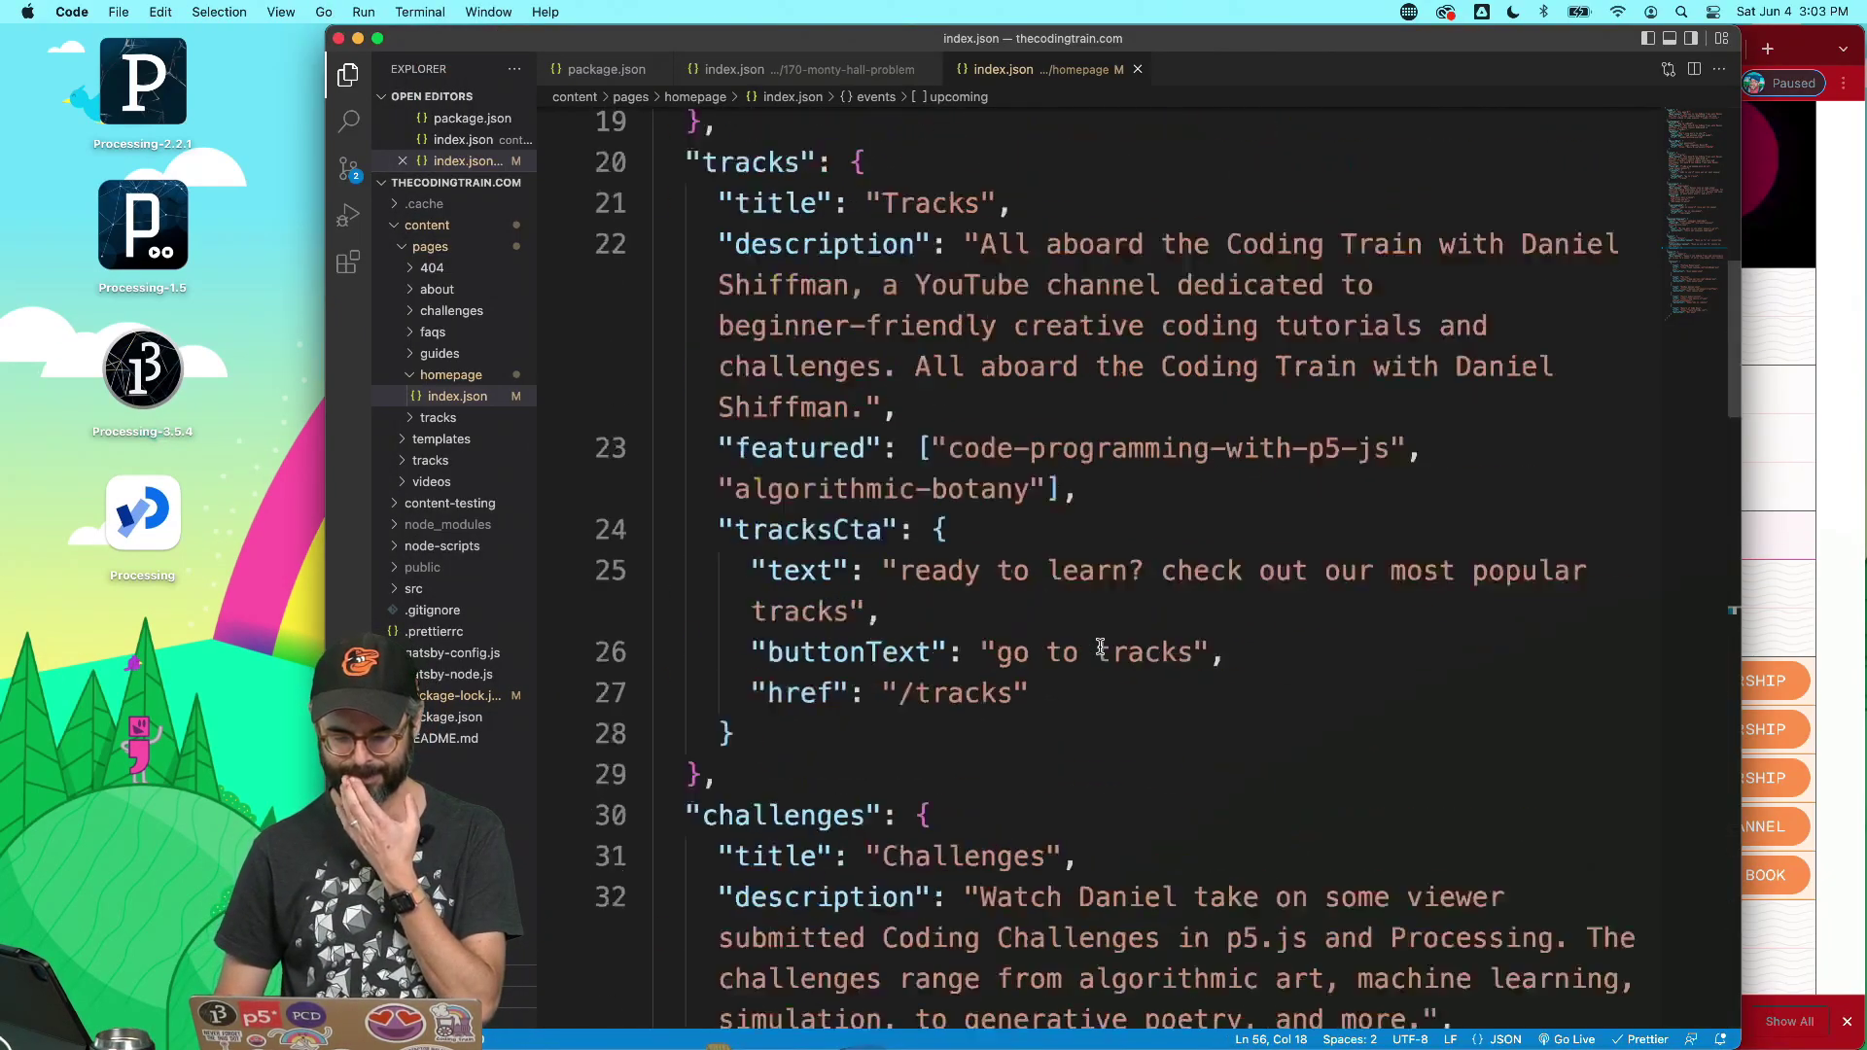
{"action": "scroll", "coordinate": [1100, 647], "scroll_direction": "up", "scroll_amount": 4}
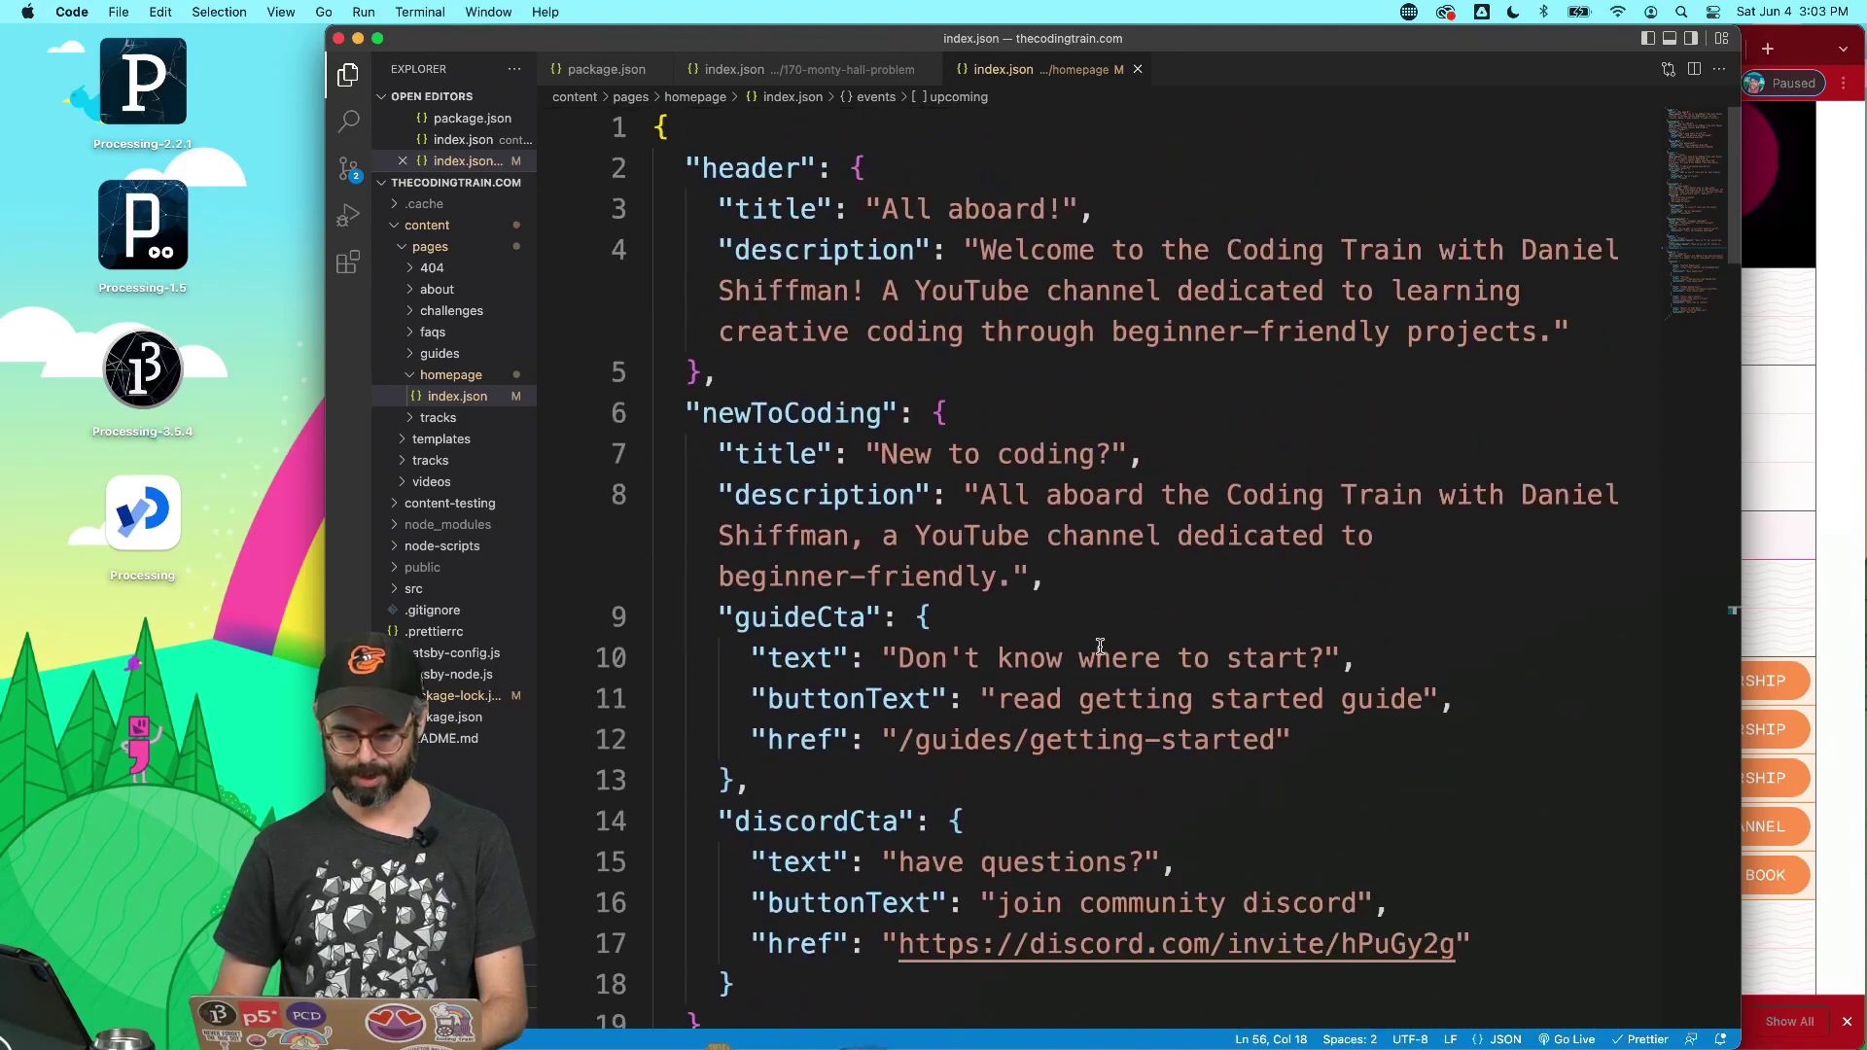
{"action": "key", "text": "super+f"}
{"action": "type", "text": "events"}
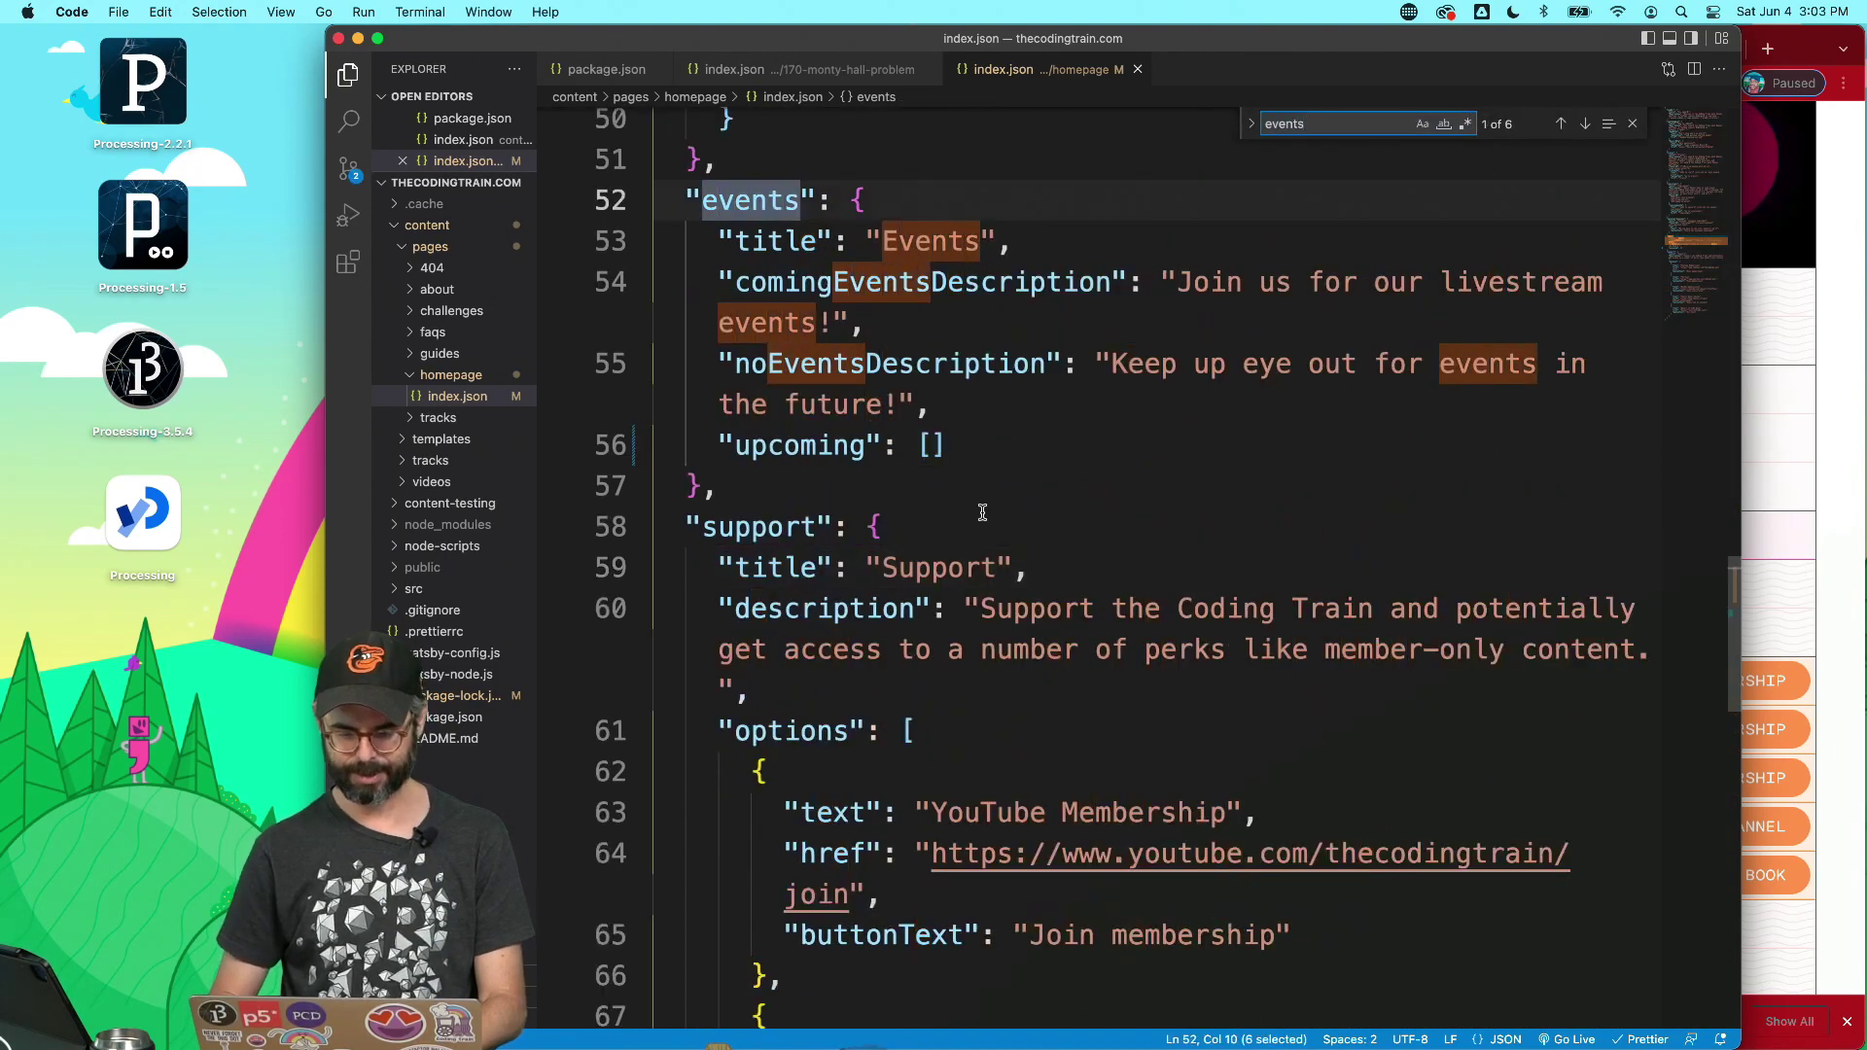
{"action": "left_click", "coordinate": [1042, 388]}
{"action": "double_click", "coordinate": [1213, 362]}
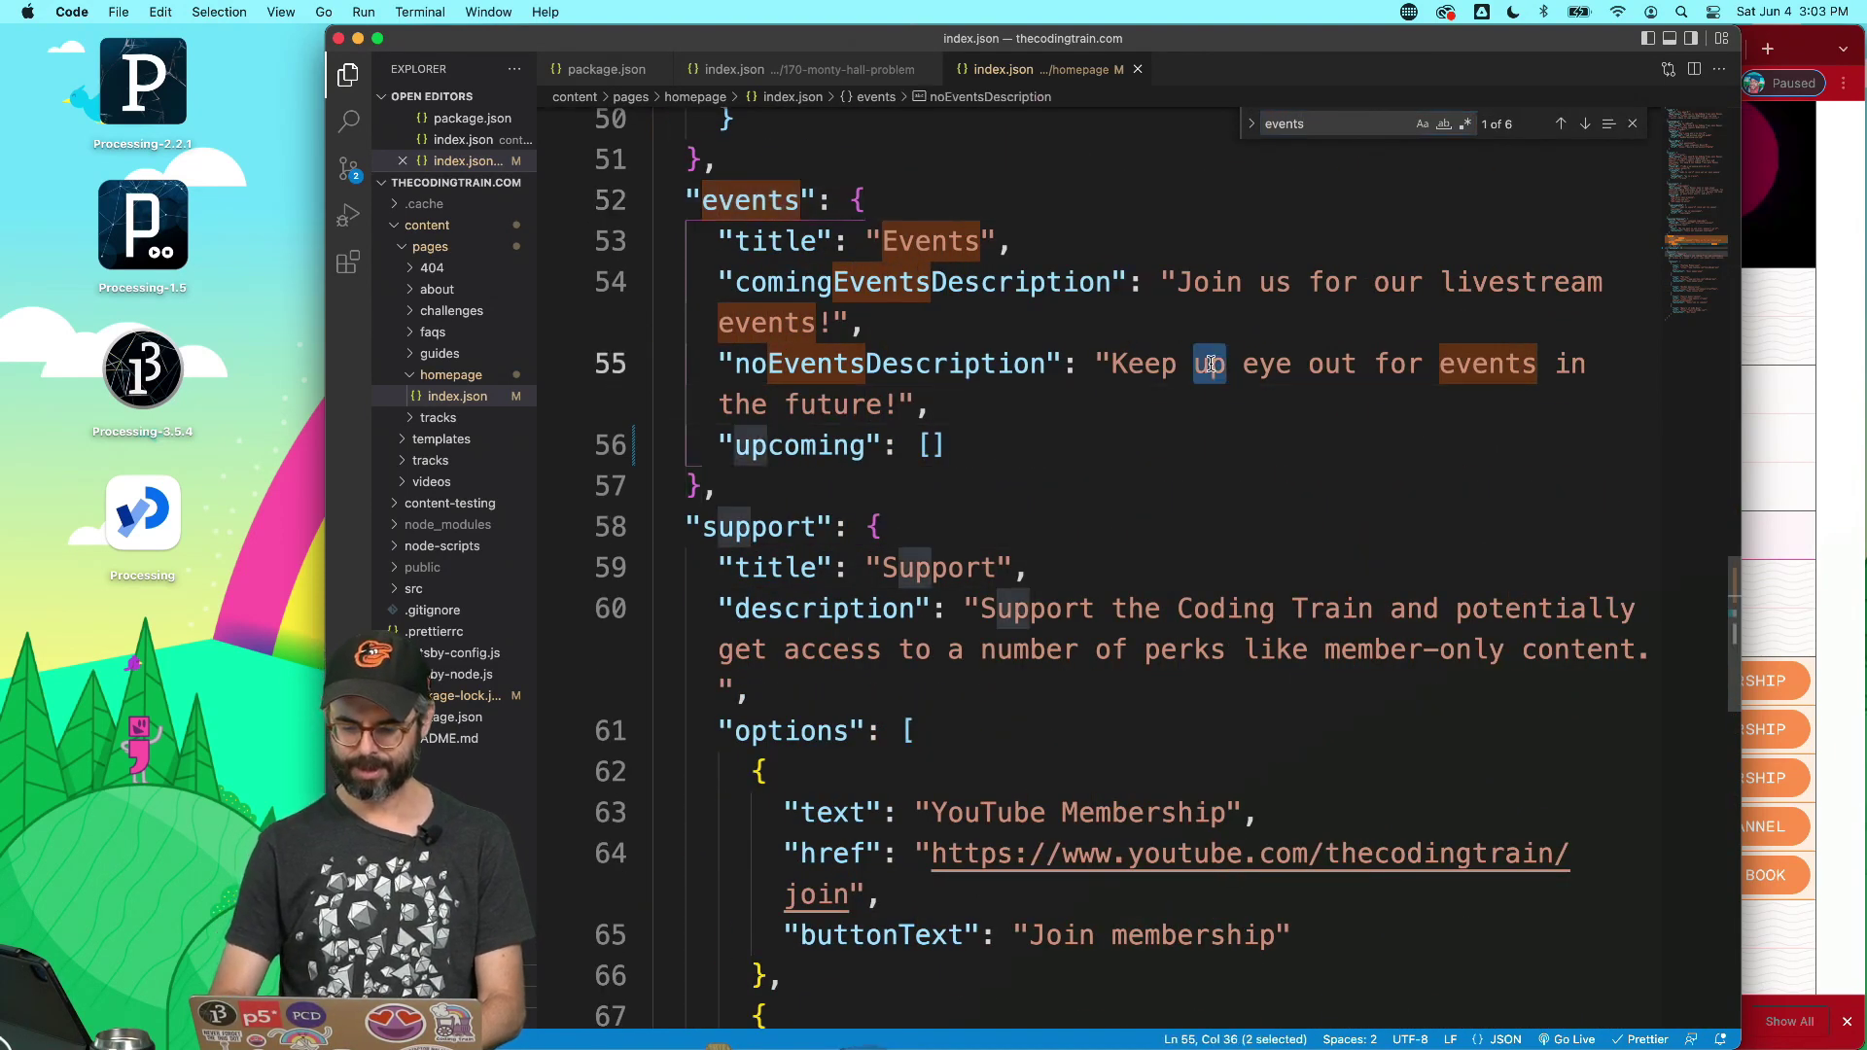
{"action": "type", "text": "your"}
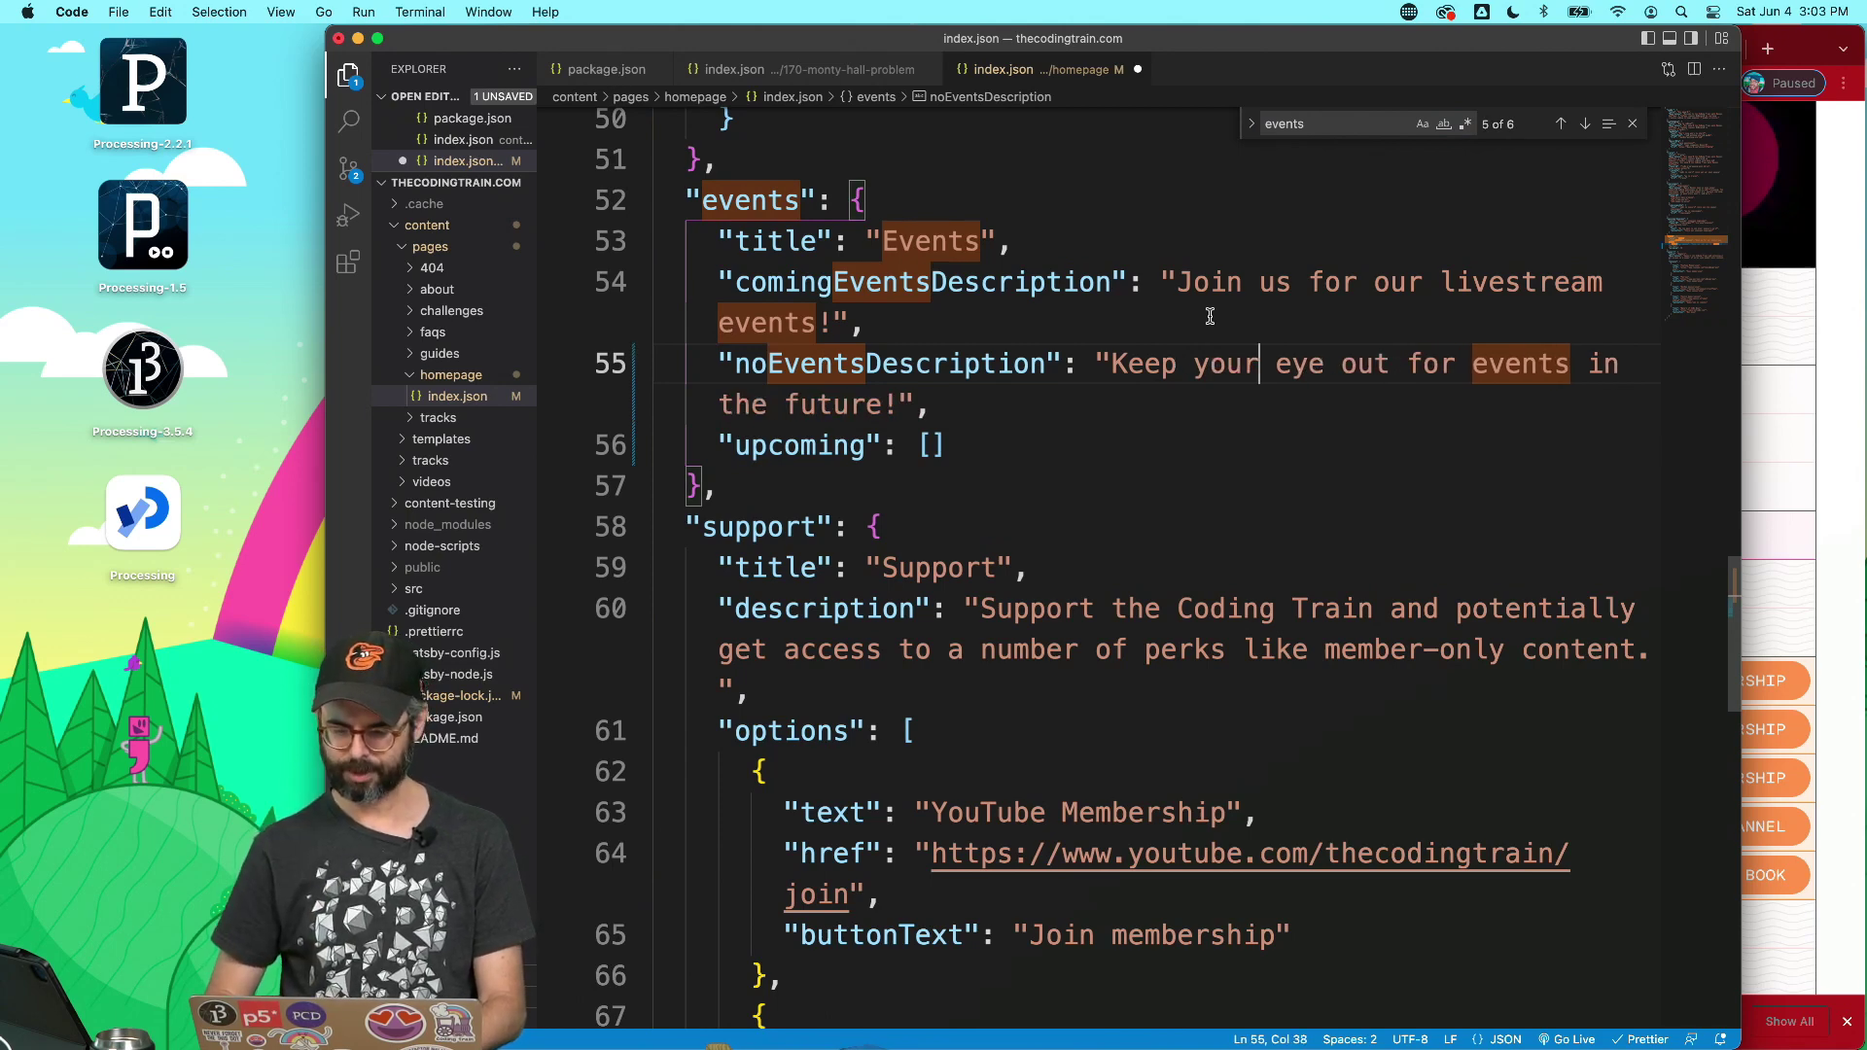
{"action": "key", "text": "super+Tab"}
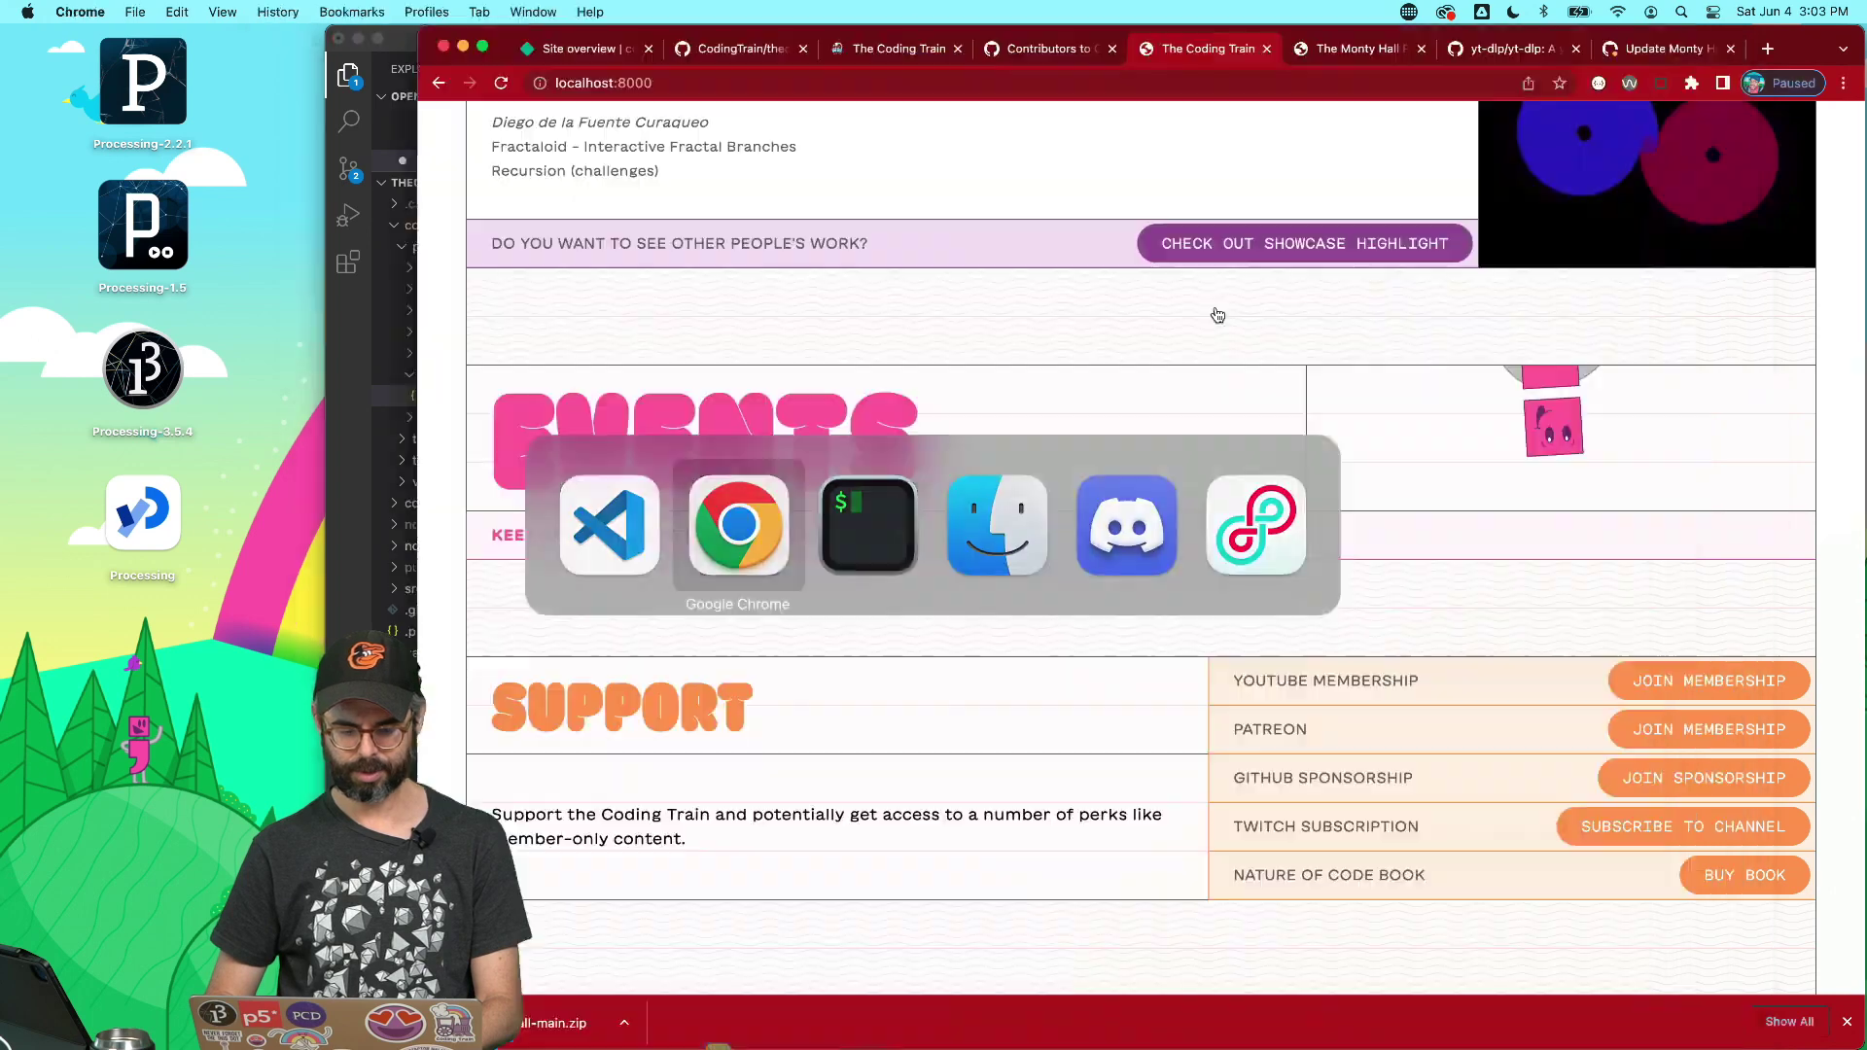
{"action": "key", "text": "super+Tab"}
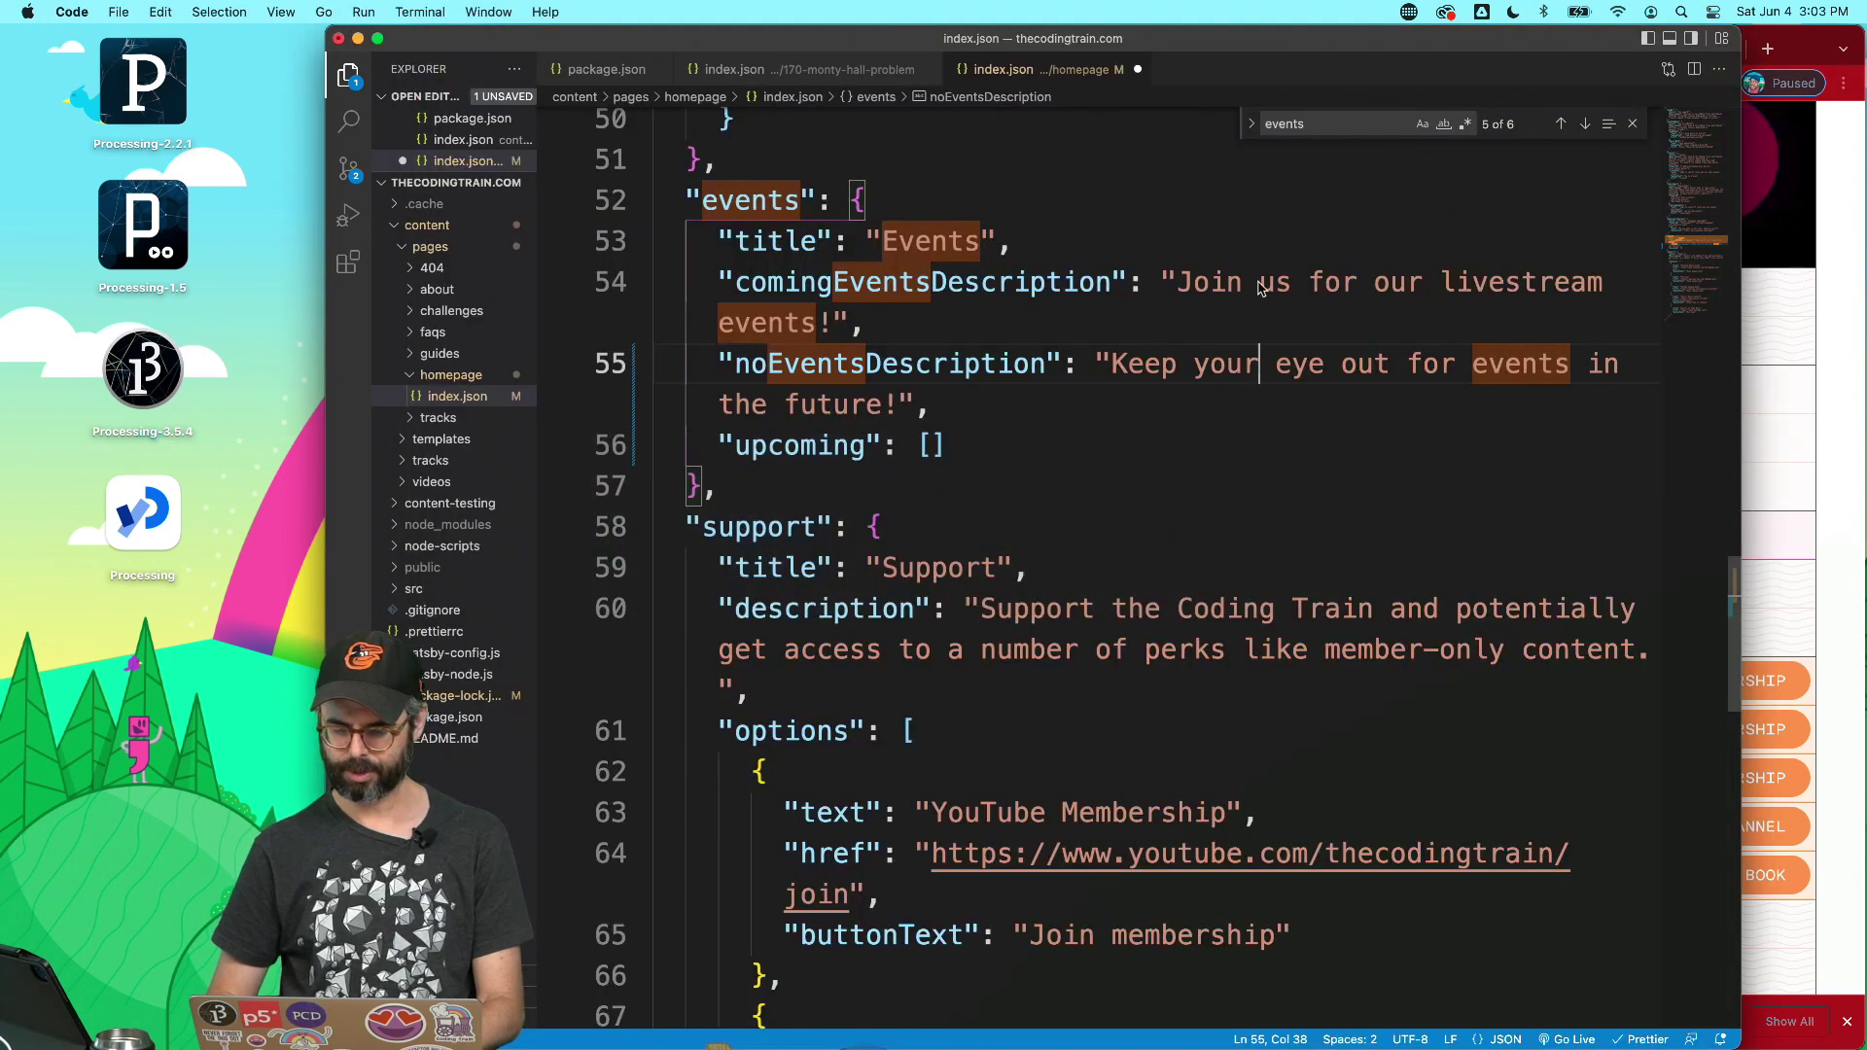
Step: Replace 'Join us for our' on line 54 with 'Next live' and save
{"action": "double_click", "coordinate": [1269, 285]}
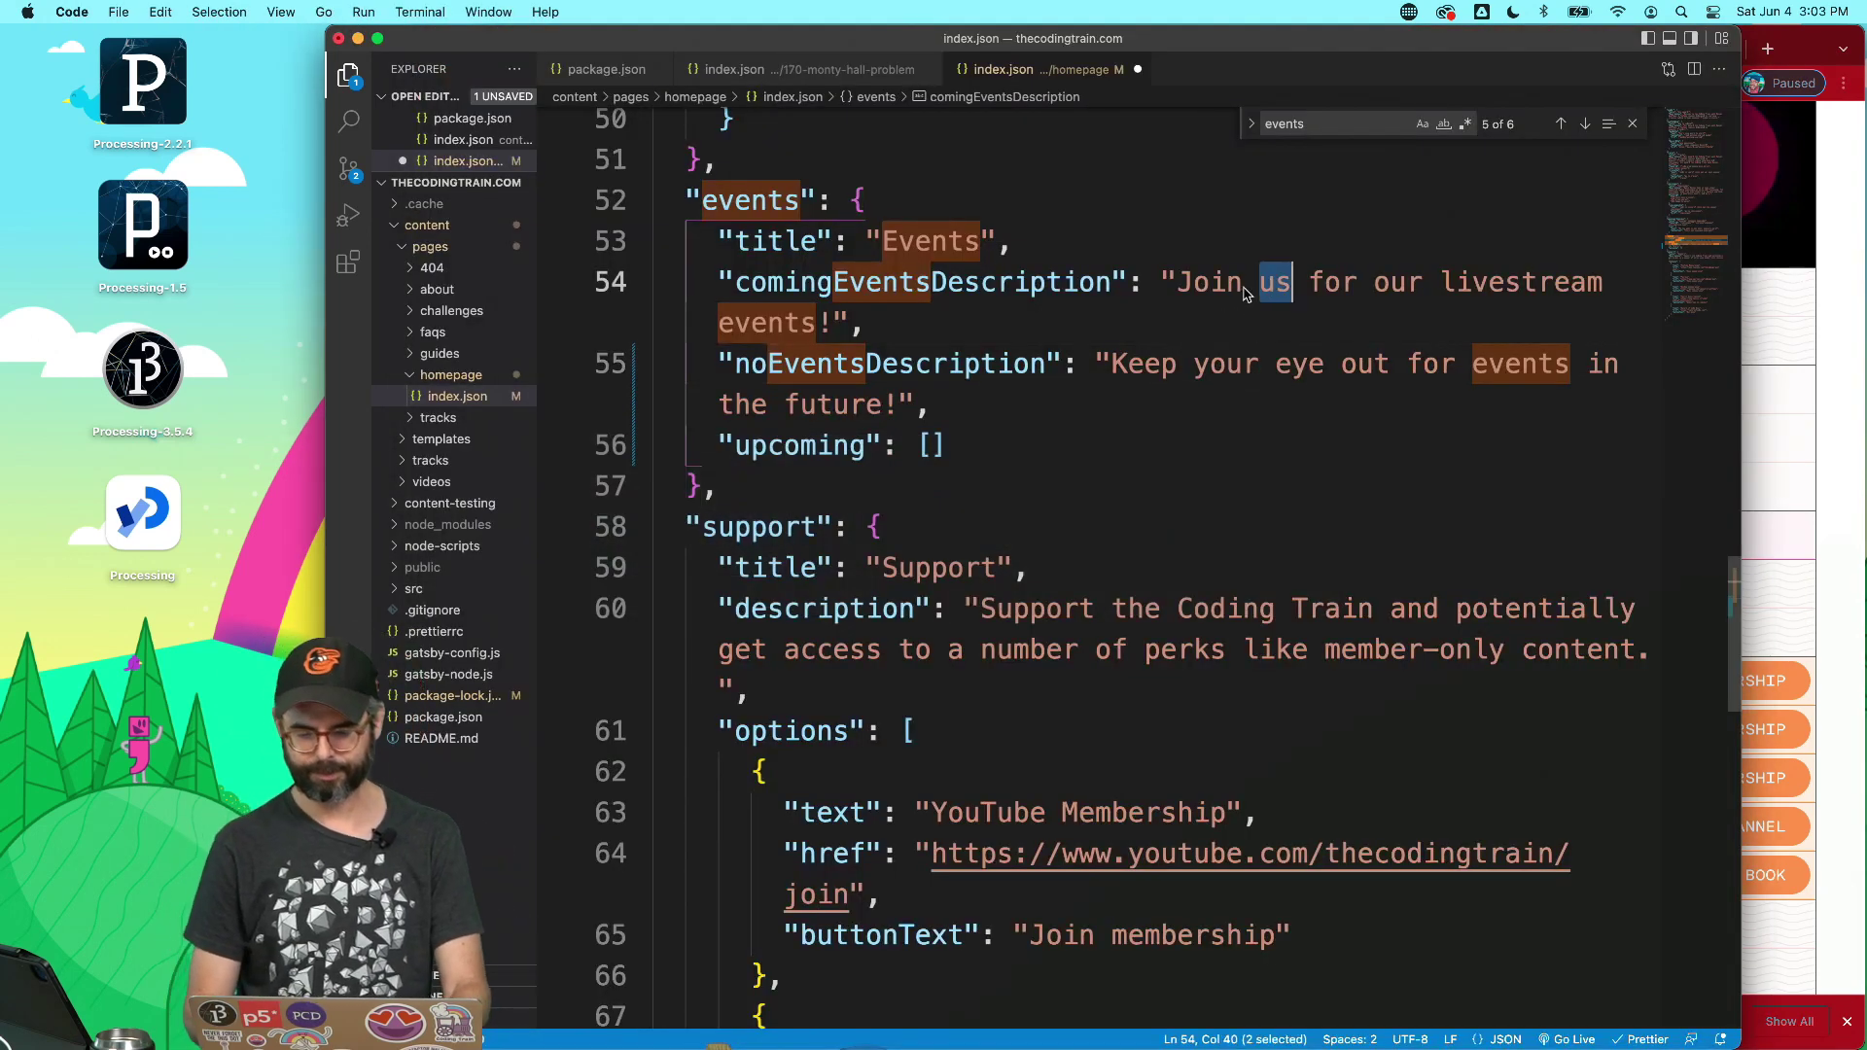
{"action": "left_click_drag", "start_coordinate": [1178, 285], "coordinate": [1440, 287]}
{"action": "type", "text": "Next live"}
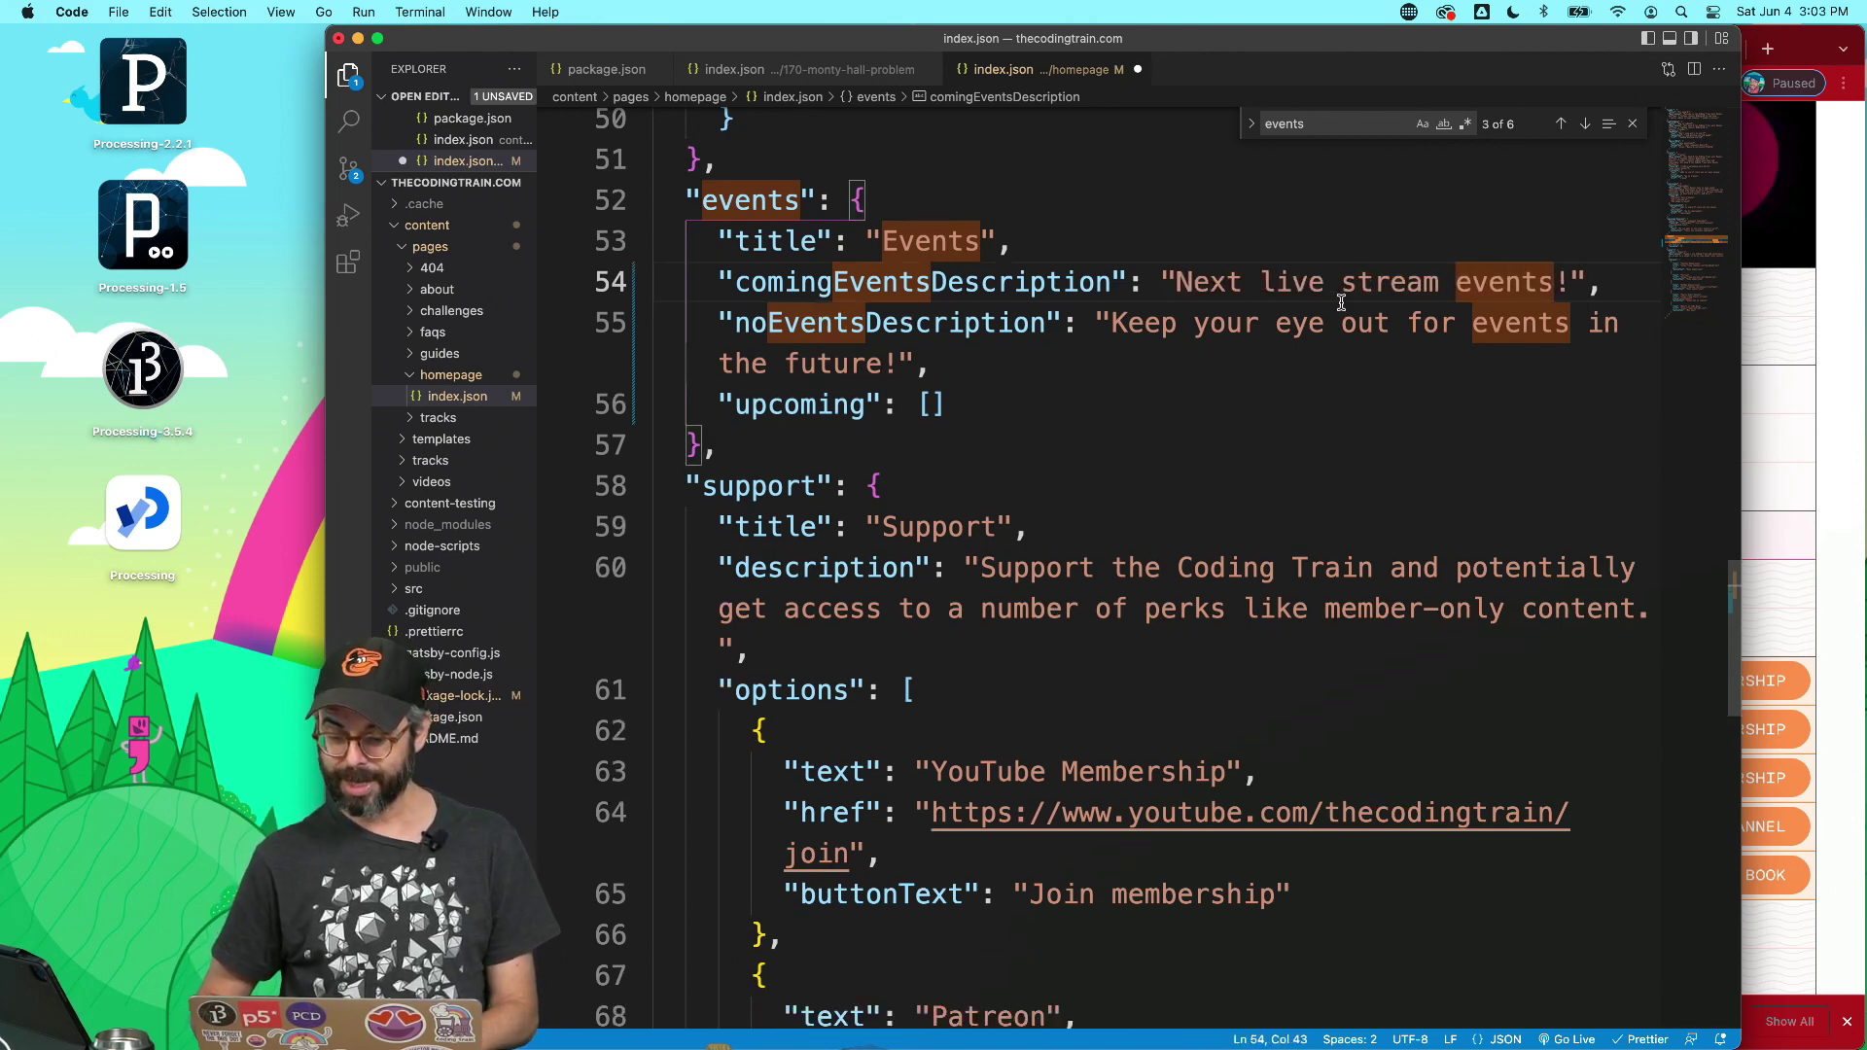
{"action": "key", "text": "super+s"}
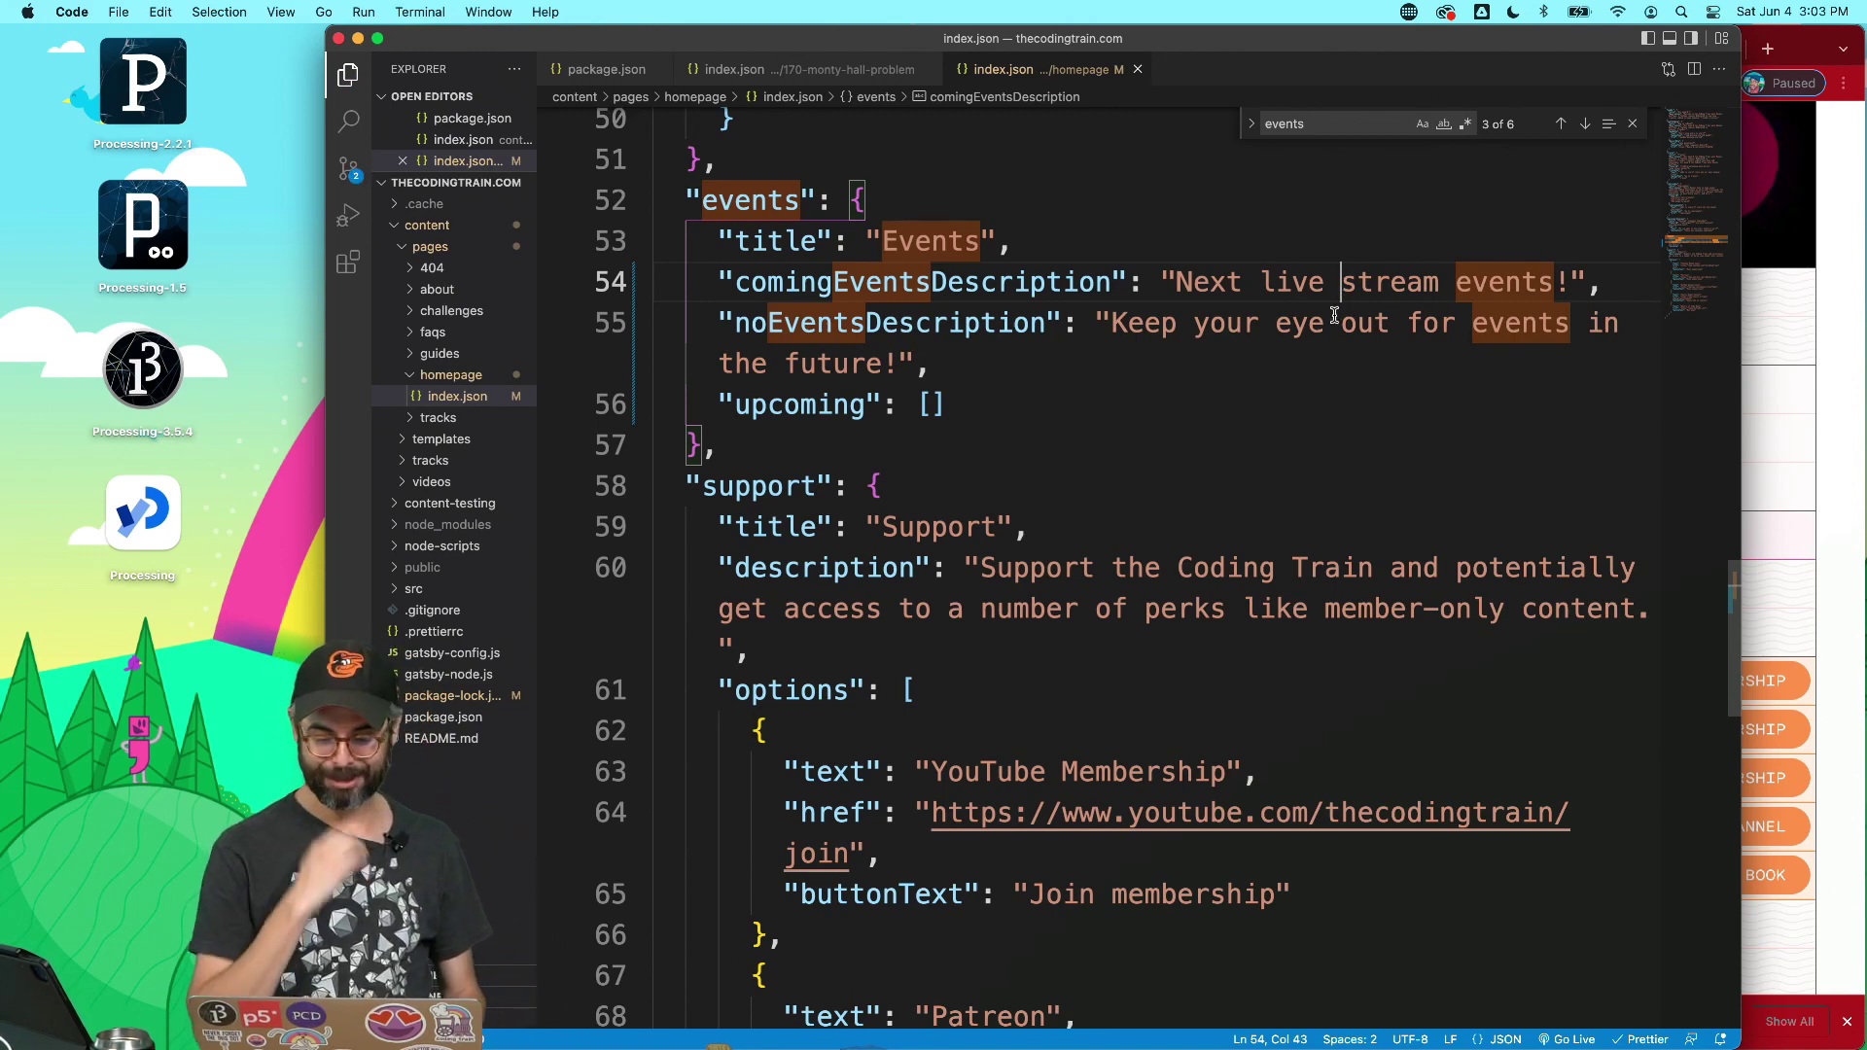
Step: Replace 'live stream' with 'Coding Train', make 'events' singular, and save the file
{"action": "left_click", "coordinate": [1284, 350]}
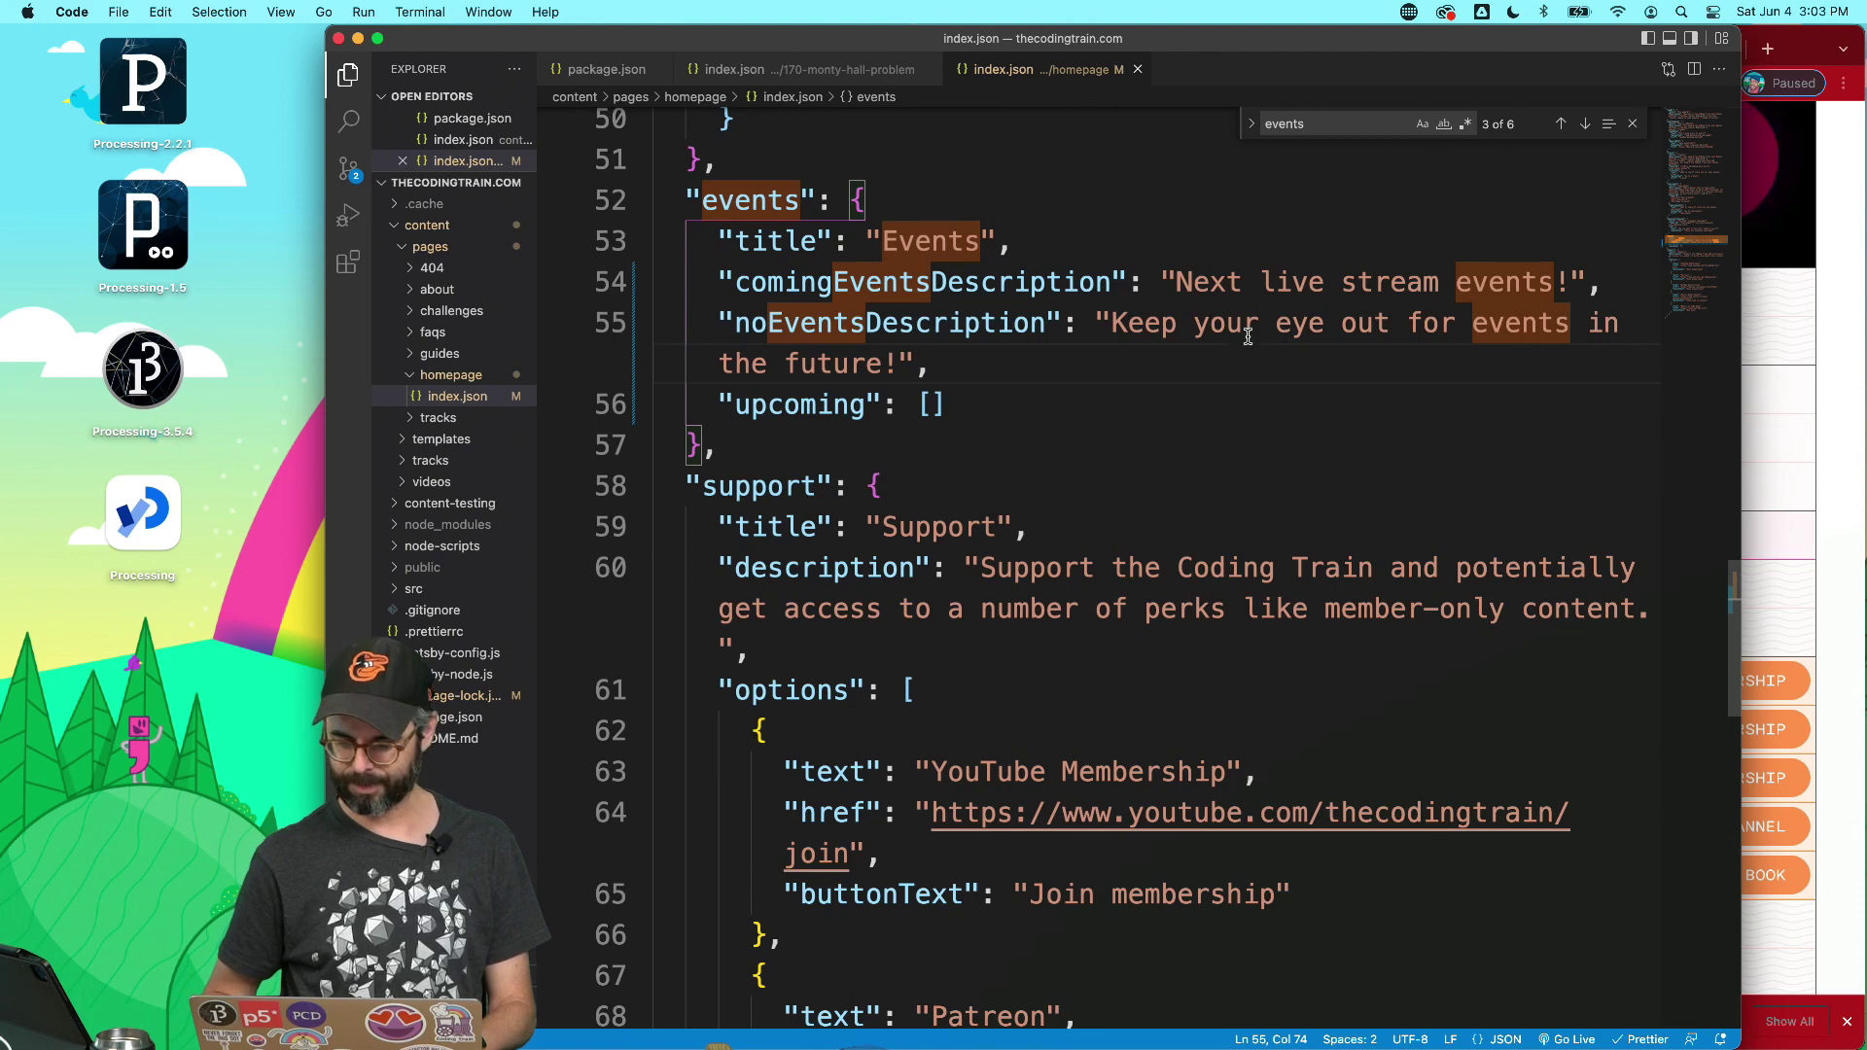
{"action": "double_click", "coordinate": [1350, 281]}
{"action": "key", "text": "BackSpace"}
{"action": "key", "text": "BackSpace"}
{"action": "key", "text": "BackSpace"}
{"action": "key", "text": "BackSpace"}
{"action": "key", "text": "BackSpace"}
{"action": "key", "text": "BackSpace"}
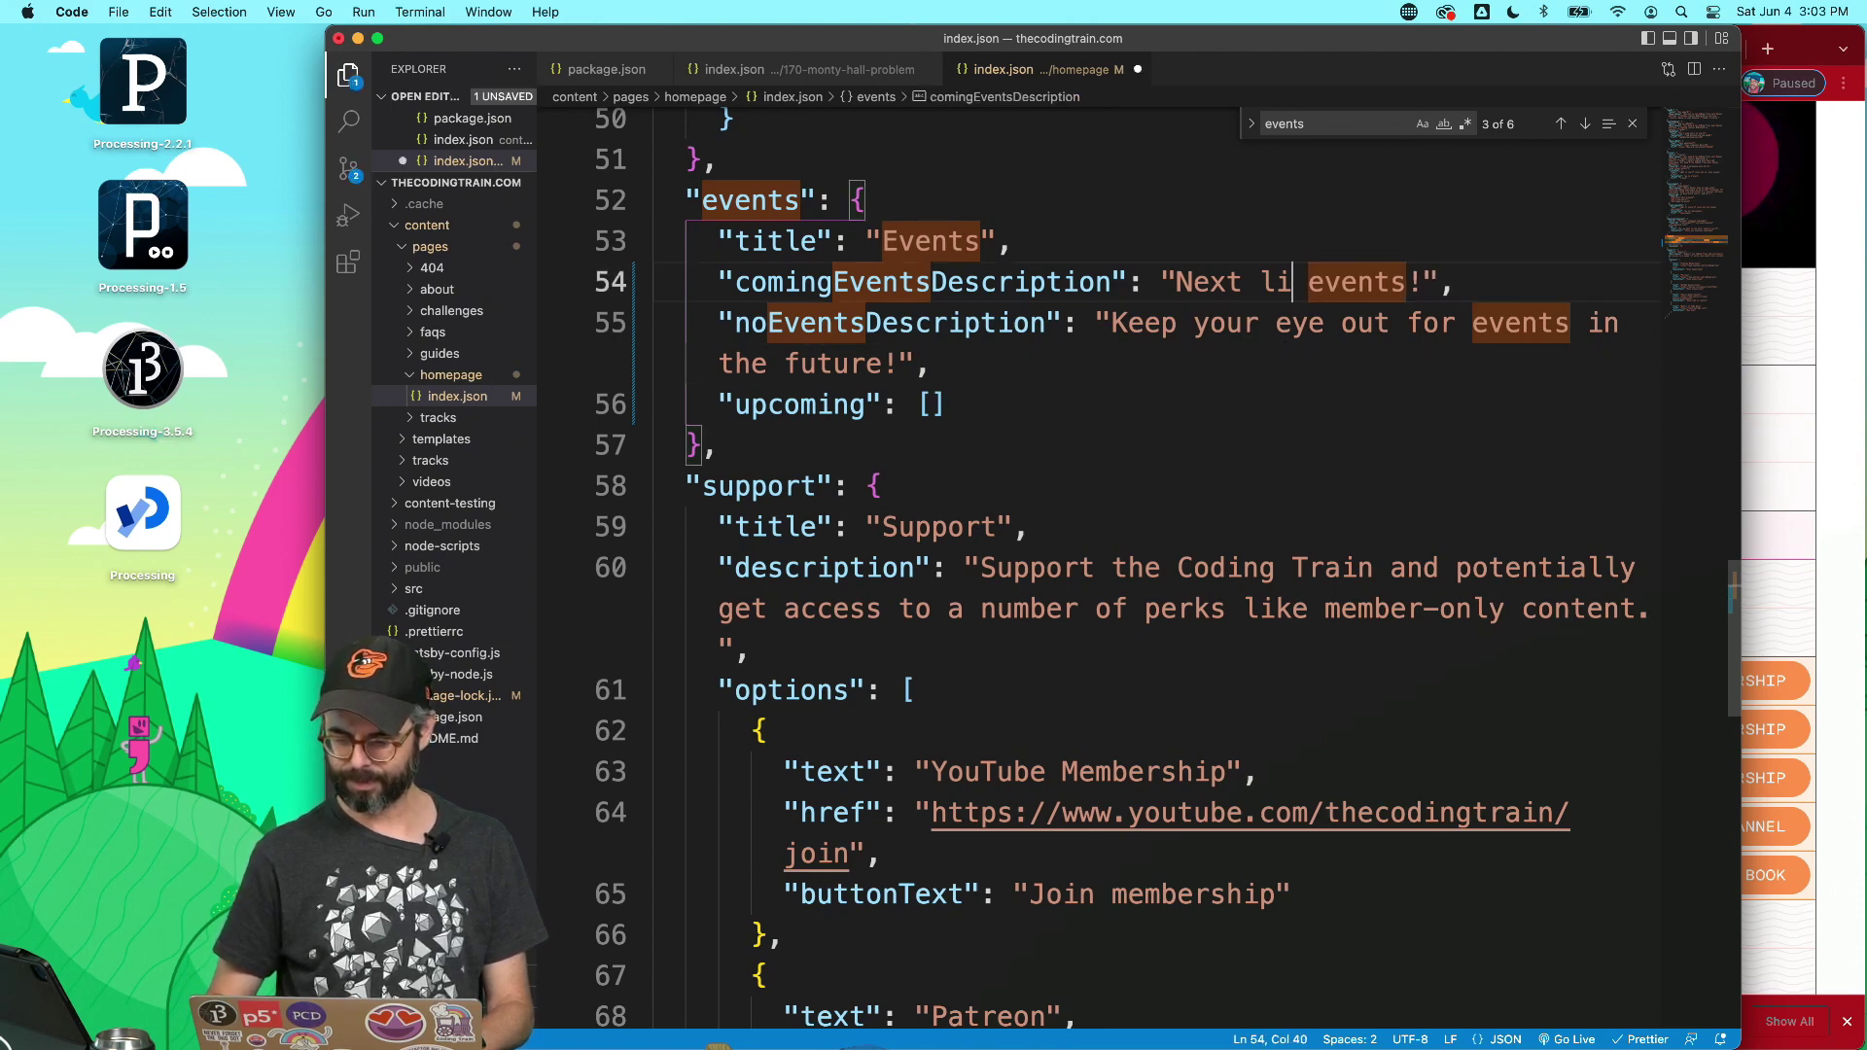
{"action": "type", "text": "Coding Train"}
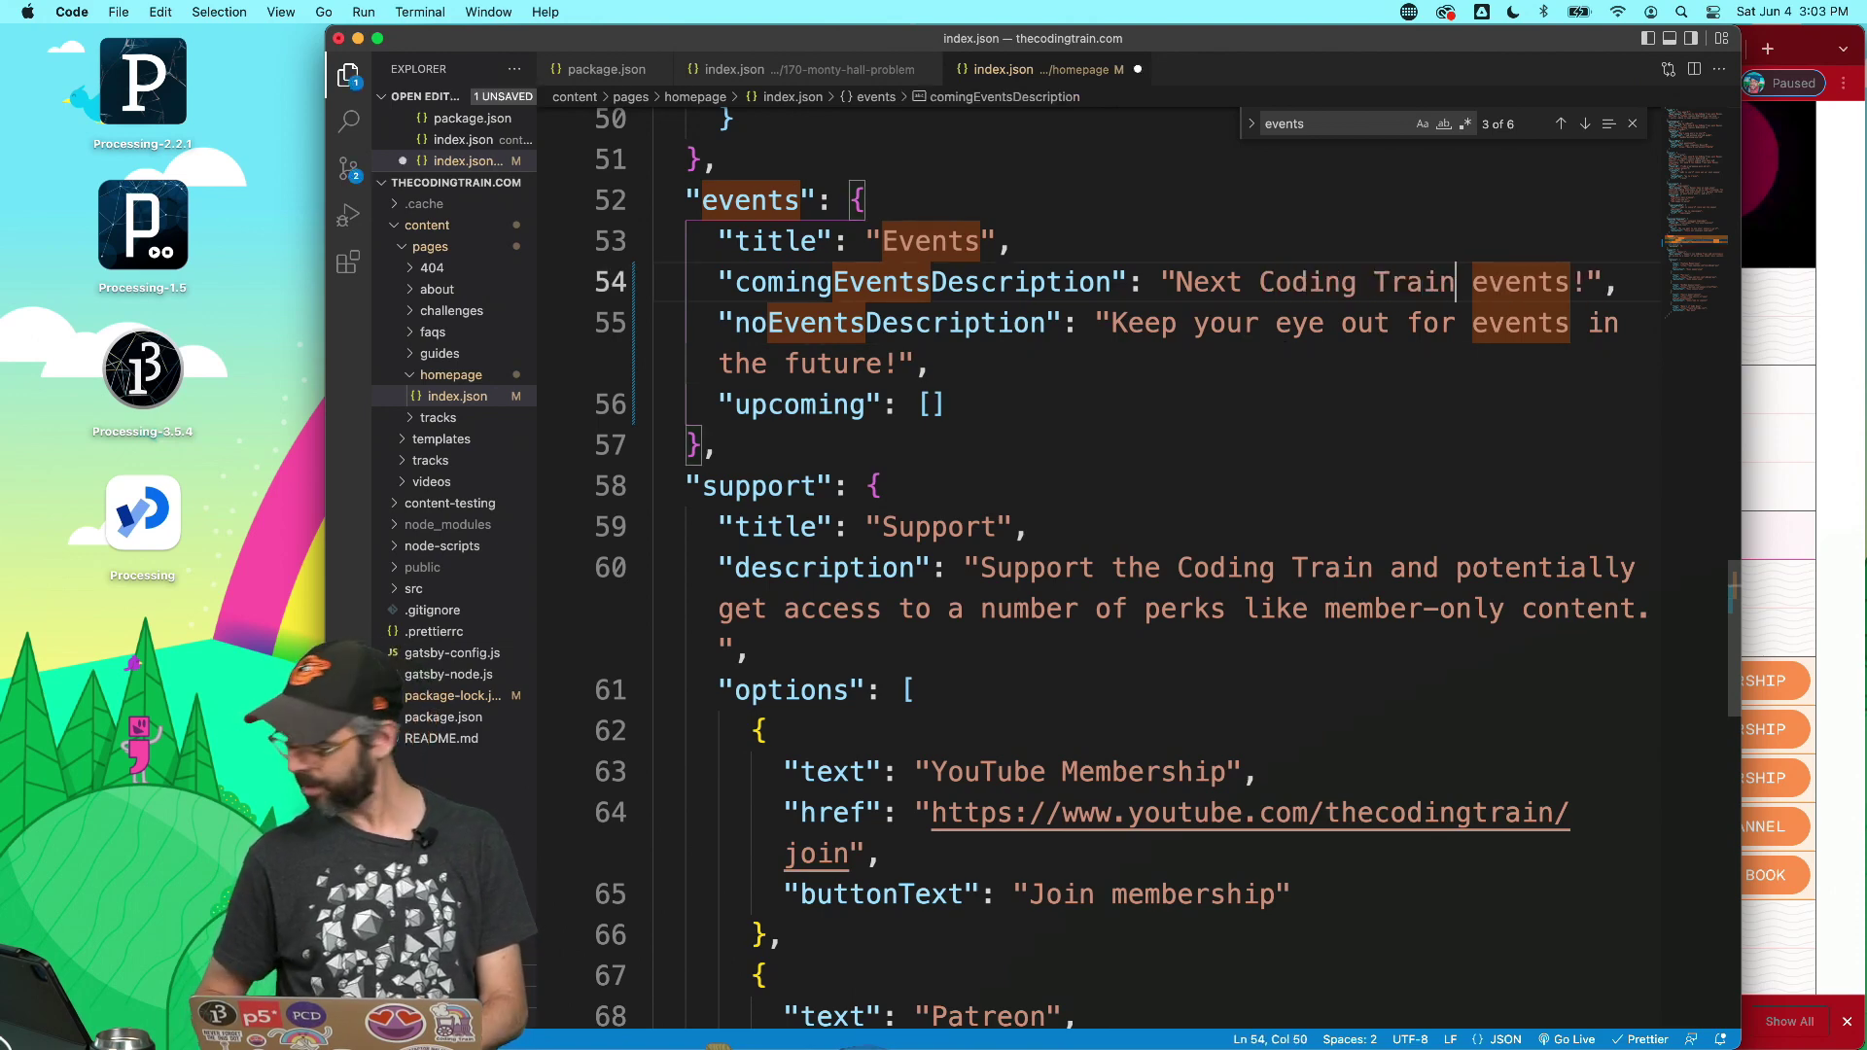
{"action": "key", "text": "BackSpace"}
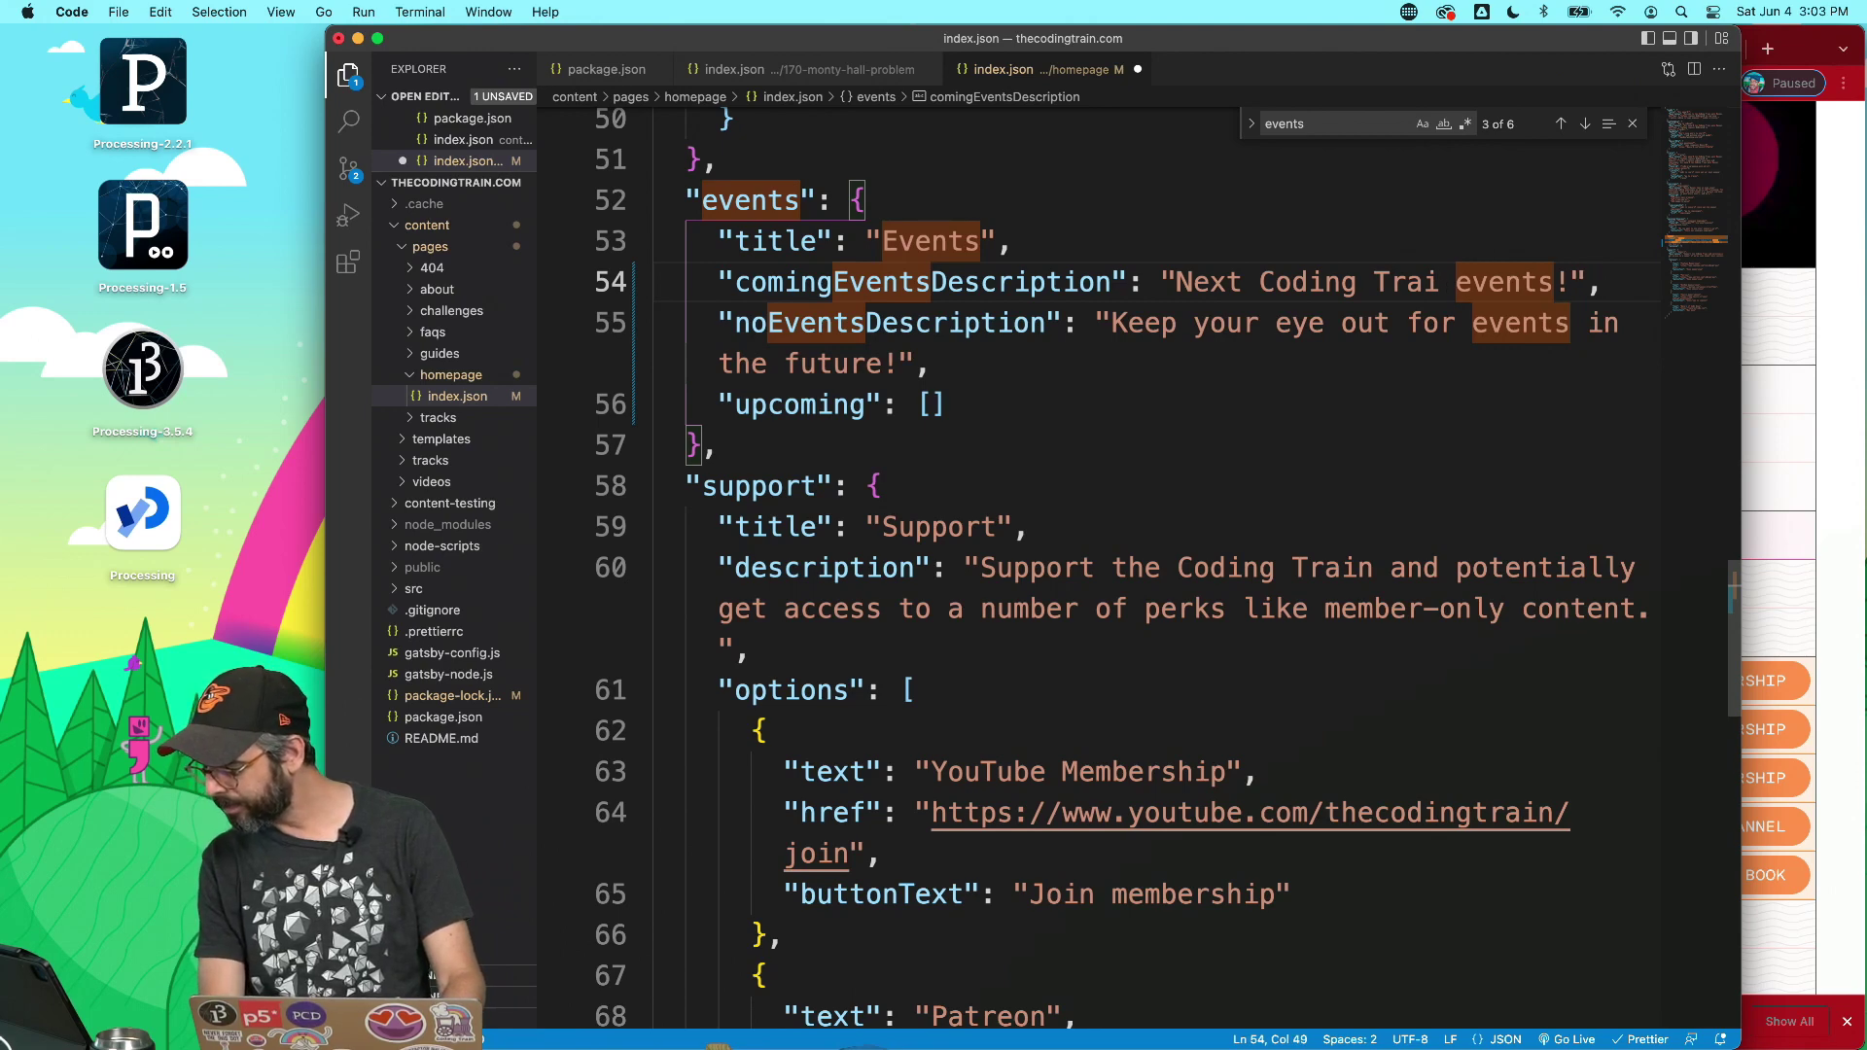
{"action": "type", "text": "n"}
{"action": "key", "text": "super+s"}
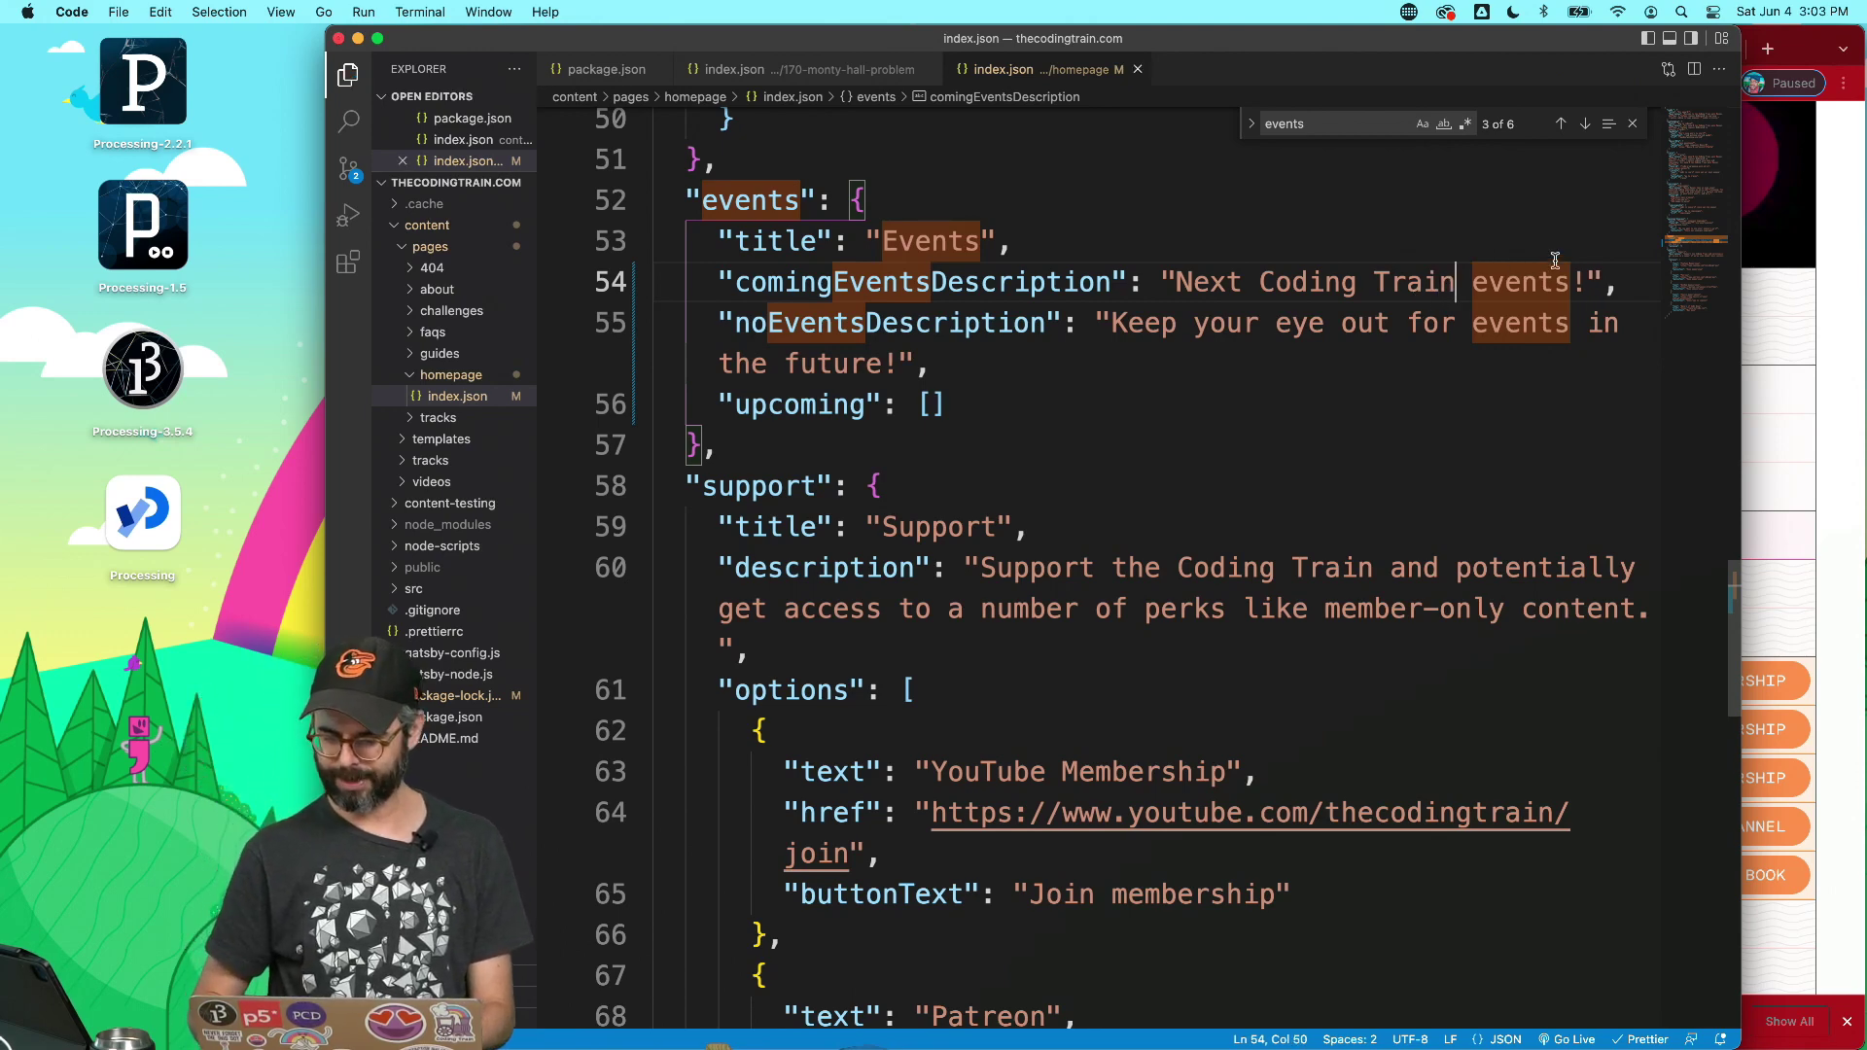
{"action": "key", "text": "BackSpace"}
{"action": "left_click", "coordinate": [935, 406]}
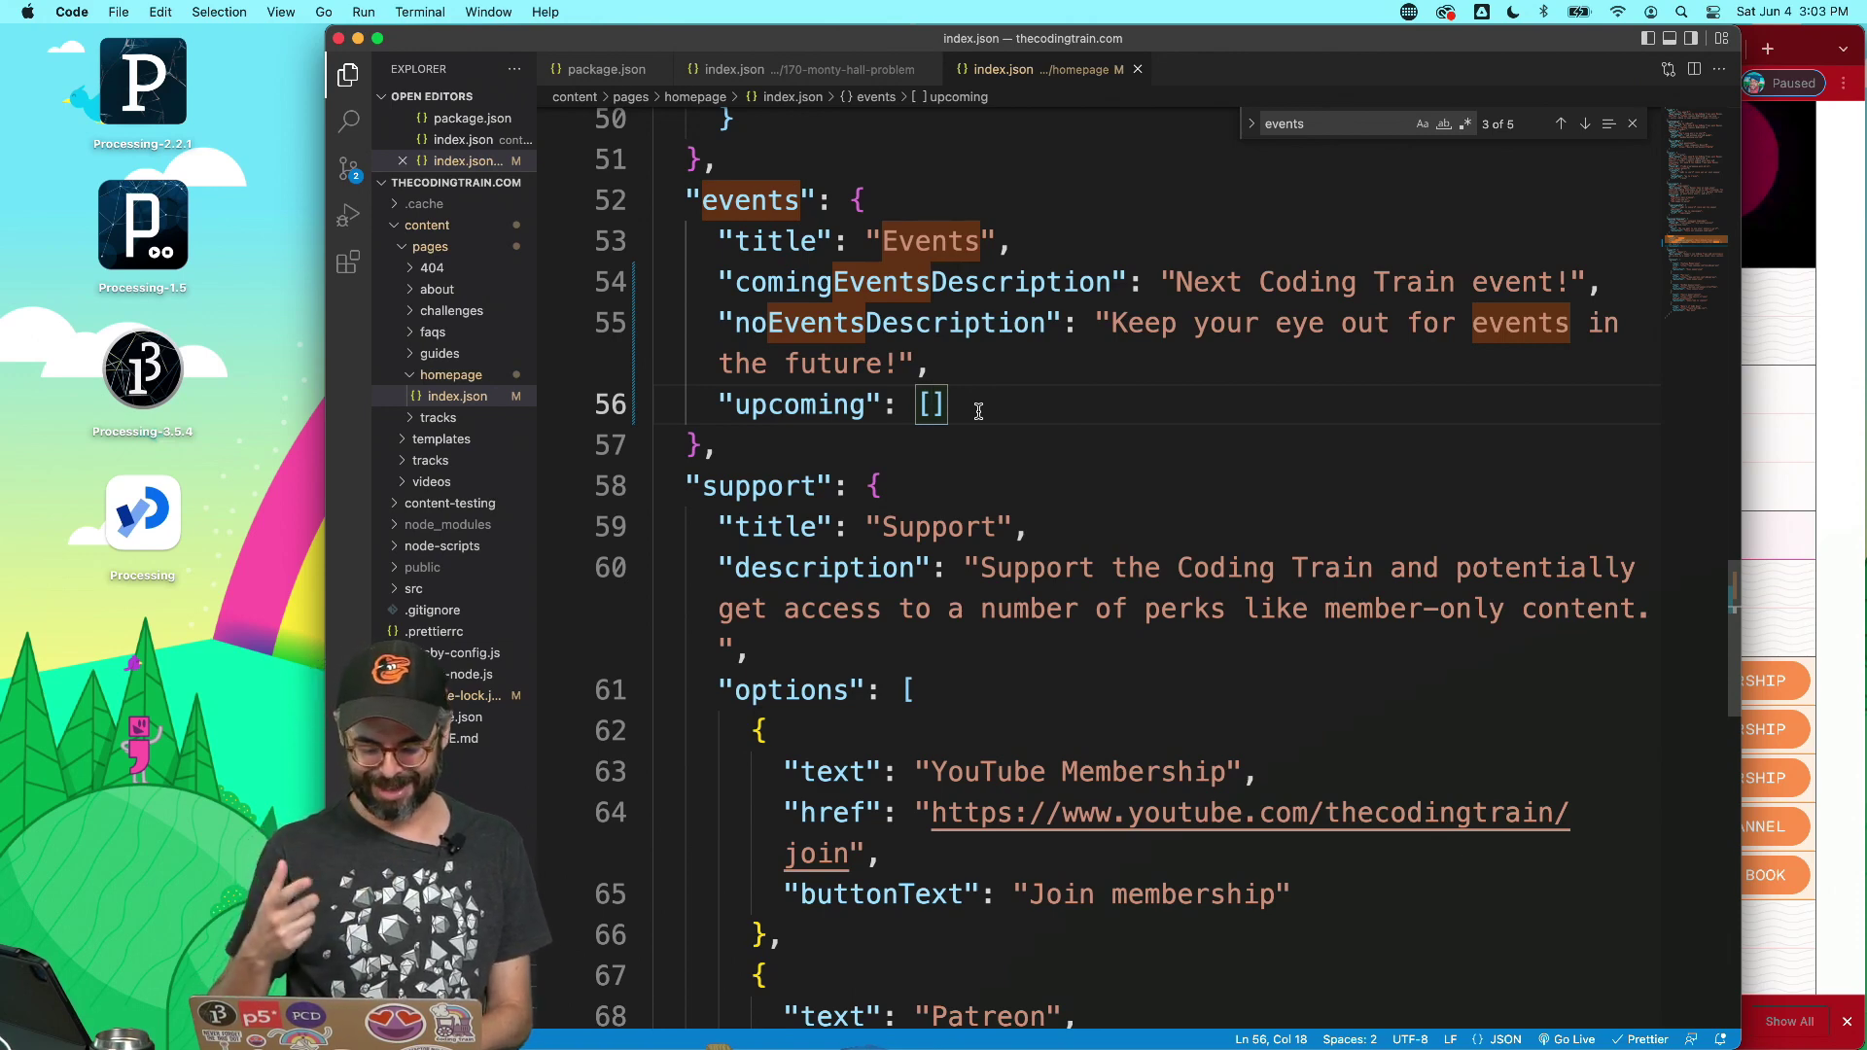
{"action": "left_click_drag", "start_coordinate": [1500, 81], "coordinate": [1617, 80]}
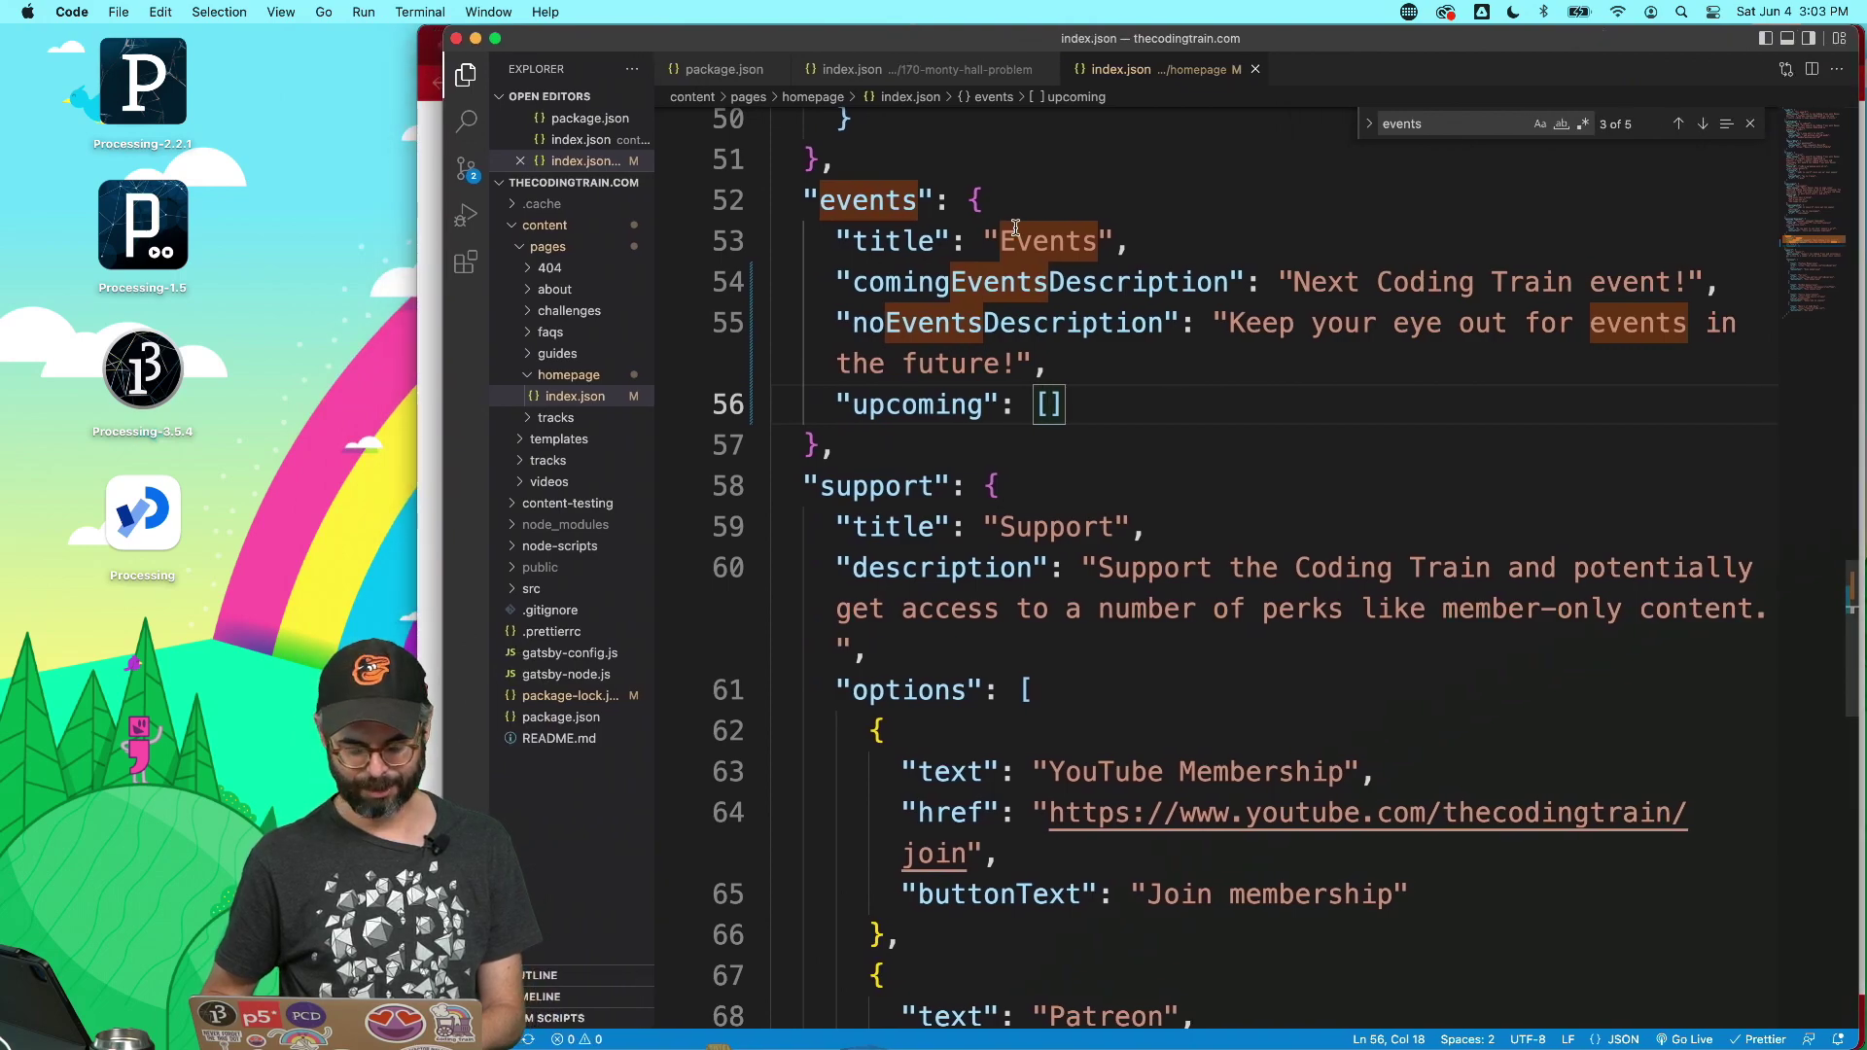
{"action": "key", "text": "super+Tab"}
Step: On the local site, go from the Get Started Guide to the 'Maintaining the website' guide
{"action": "scroll", "coordinate": [1013, 171], "scroll_direction": "up", "scroll_amount": 10}
{"action": "scroll", "coordinate": [999, 199], "scroll_direction": "up", "scroll_amount": 10}
{"action": "left_click", "coordinate": [1419, 128]}
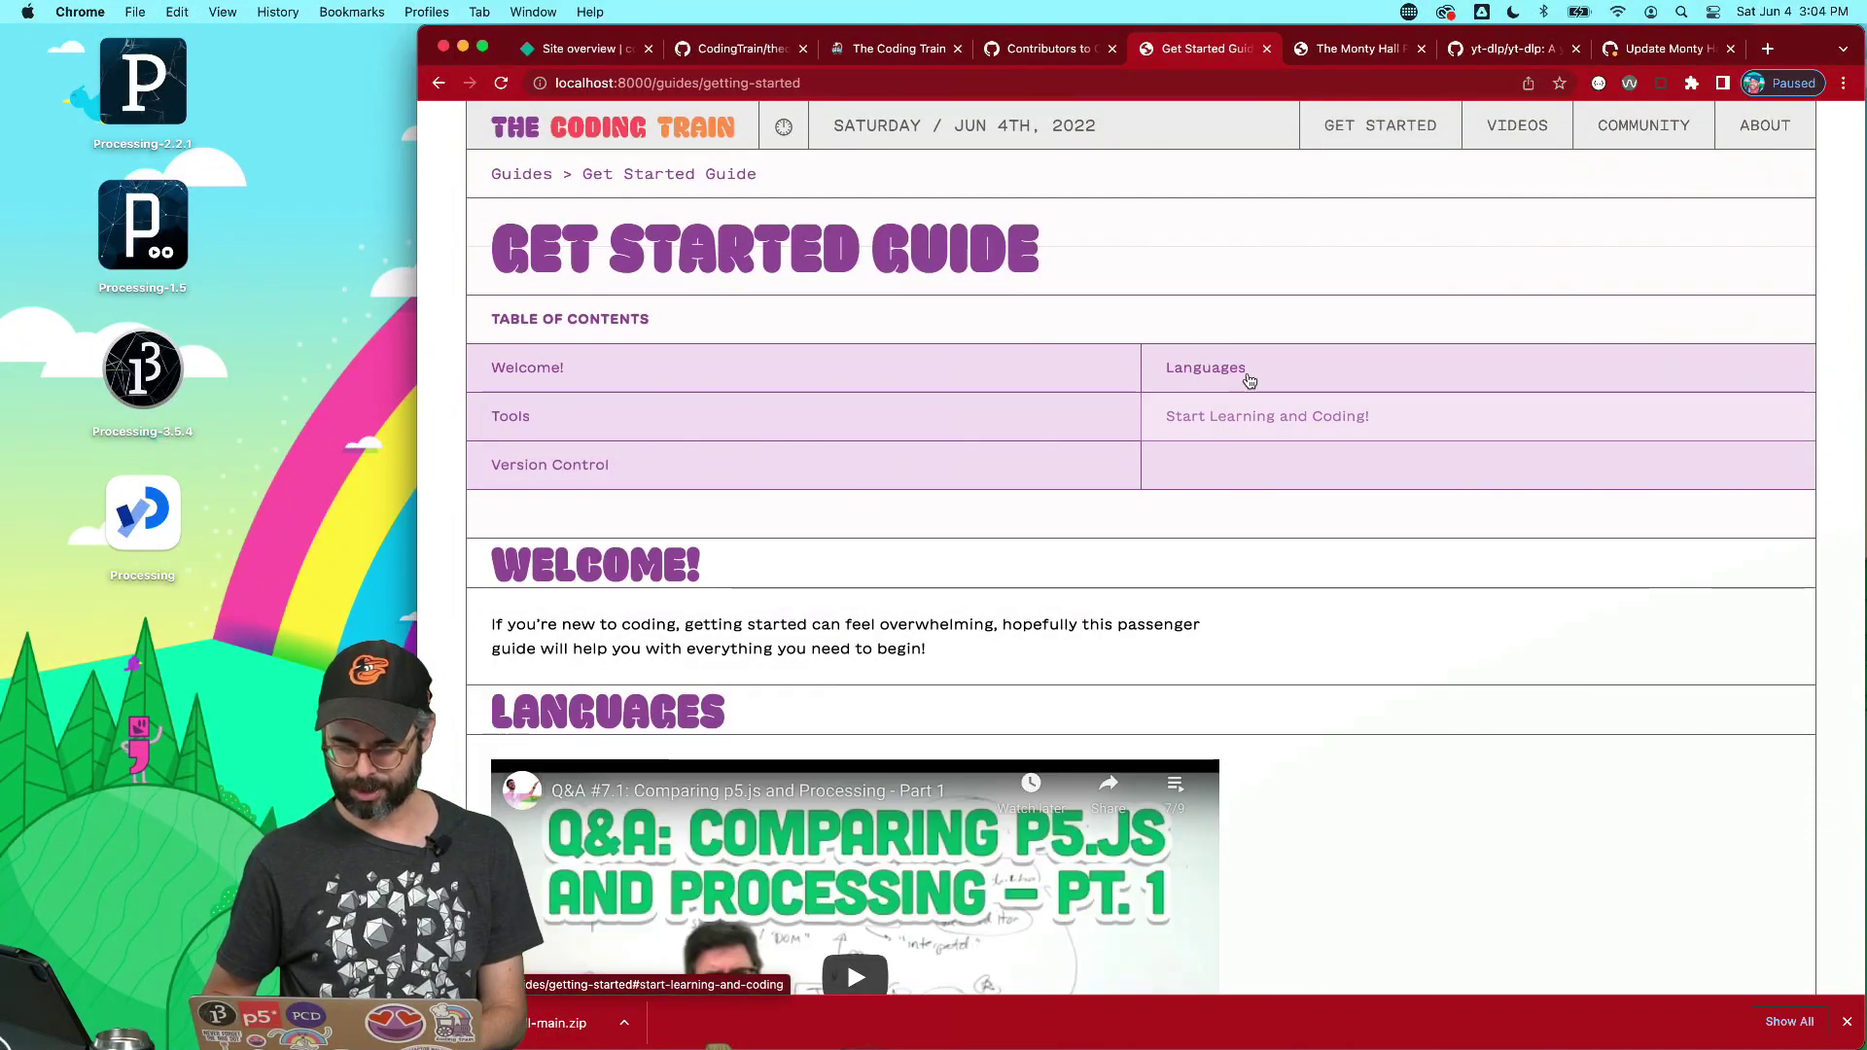
{"action": "left_click", "coordinate": [516, 175]}
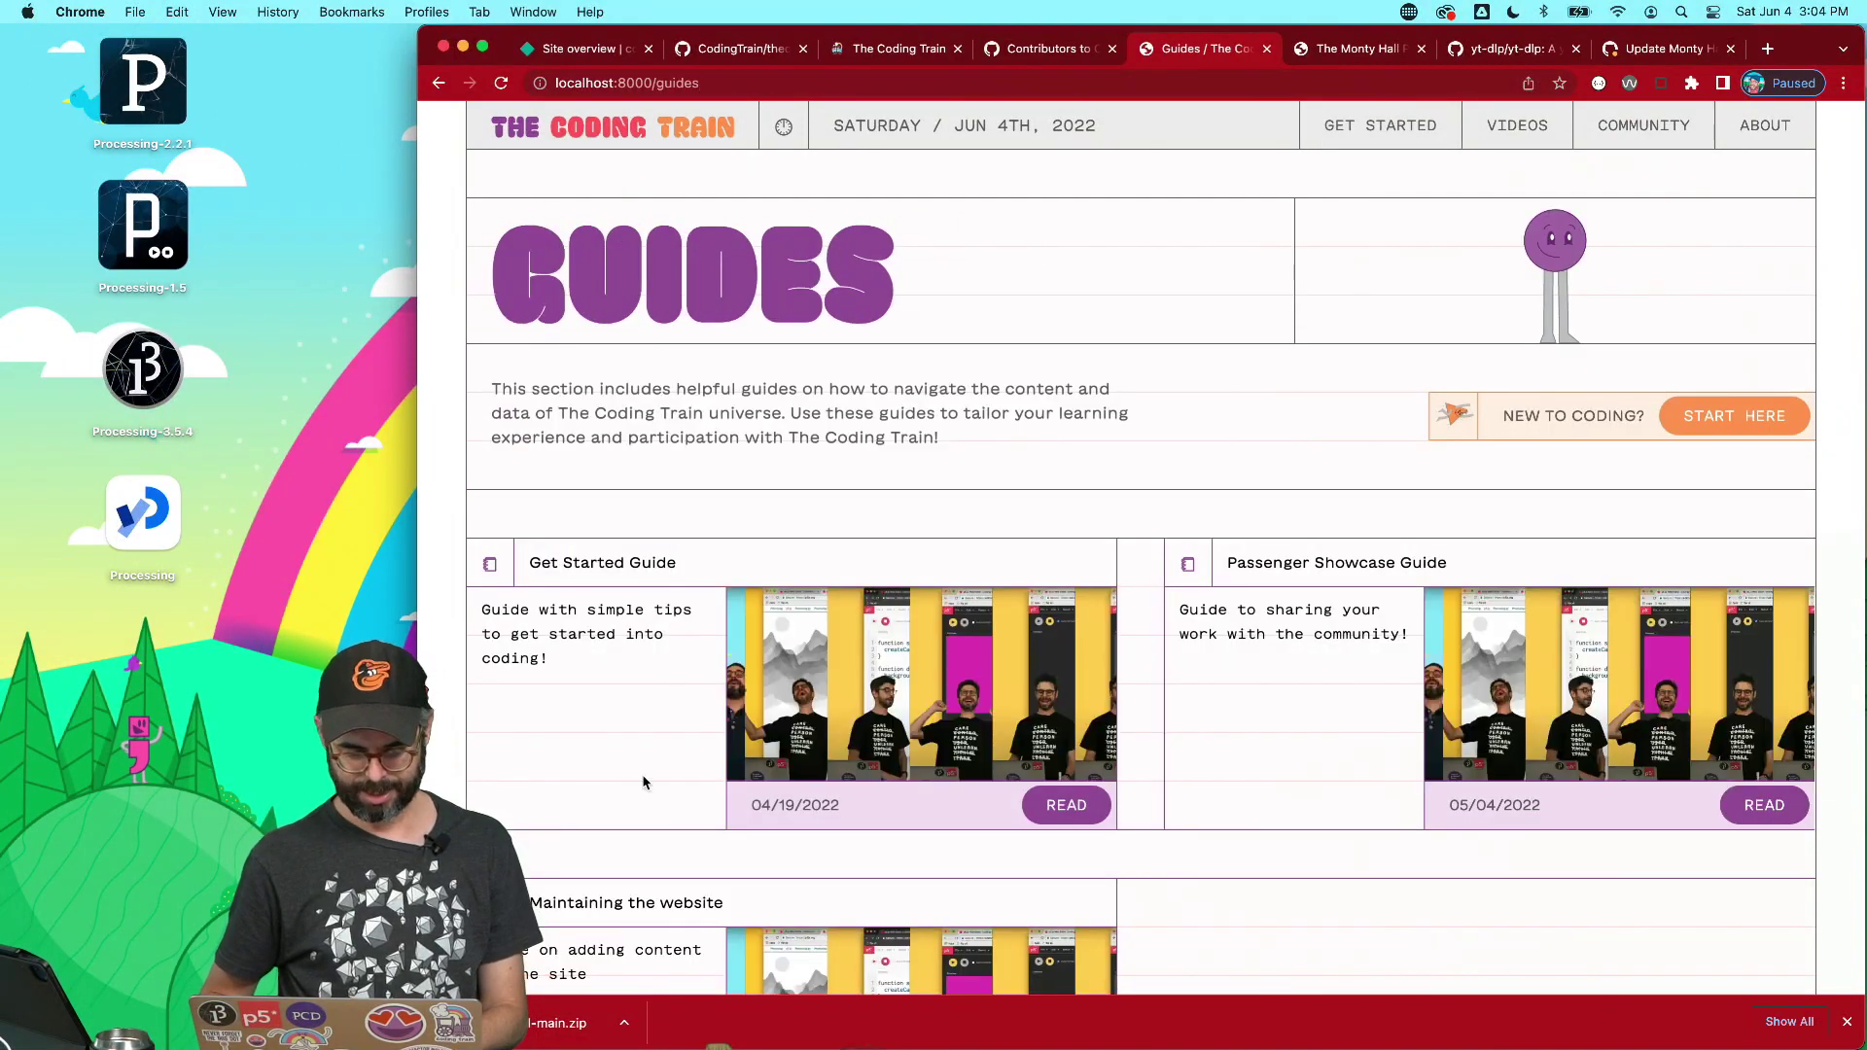
{"action": "scroll", "coordinate": [643, 782], "scroll_direction": "down", "scroll_amount": 3}
{"action": "left_click", "coordinate": [653, 660]}
Step: Search the guide for 'event', then switch to the GitHub contributors tab
{"action": "scroll", "coordinate": [711, 746], "scroll_direction": "down", "scroll_amount": 10}
{"action": "key", "text": "cmd+f"}
{"action": "type", "text": "event"}
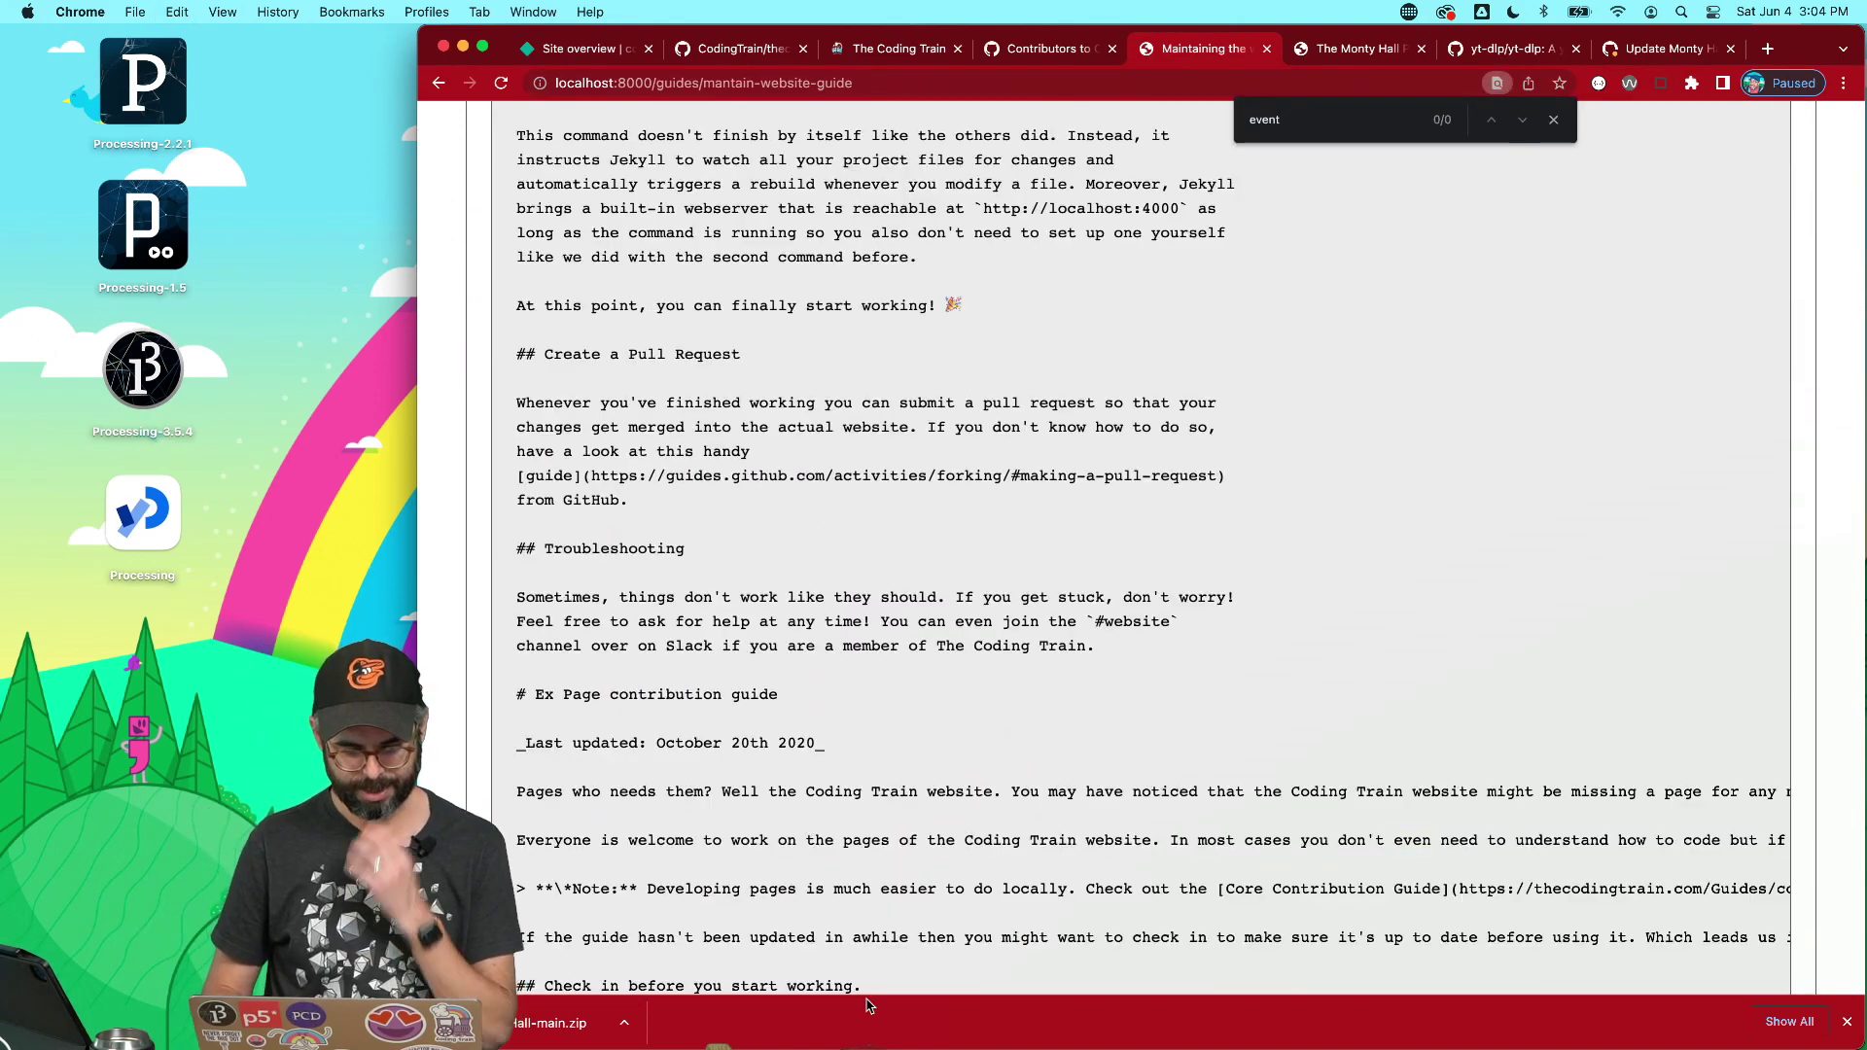
{"action": "scroll", "coordinate": [853, 739], "scroll_direction": "up", "scroll_amount": 15}
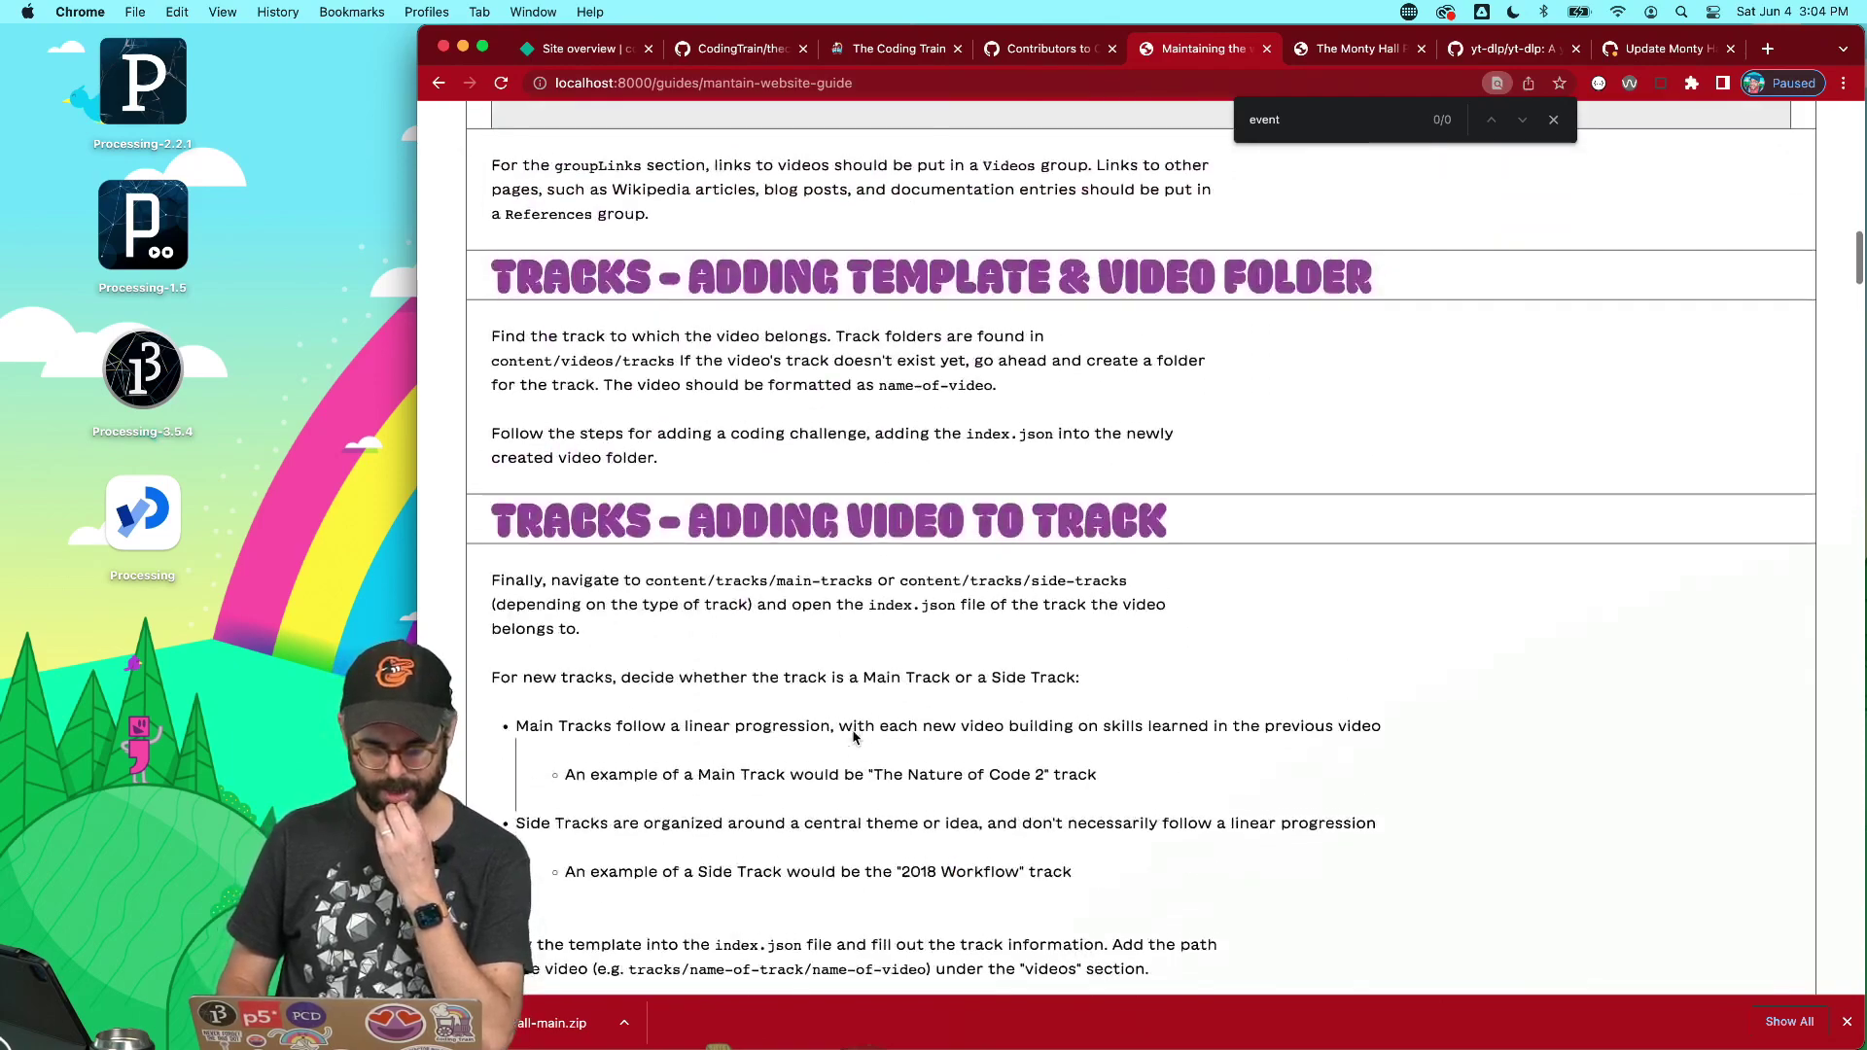
{"action": "scroll", "coordinate": [854, 739], "scroll_direction": "down", "scroll_amount": 5}
{"action": "scroll", "coordinate": [533, 812], "scroll_direction": "down", "scroll_amount": 1}
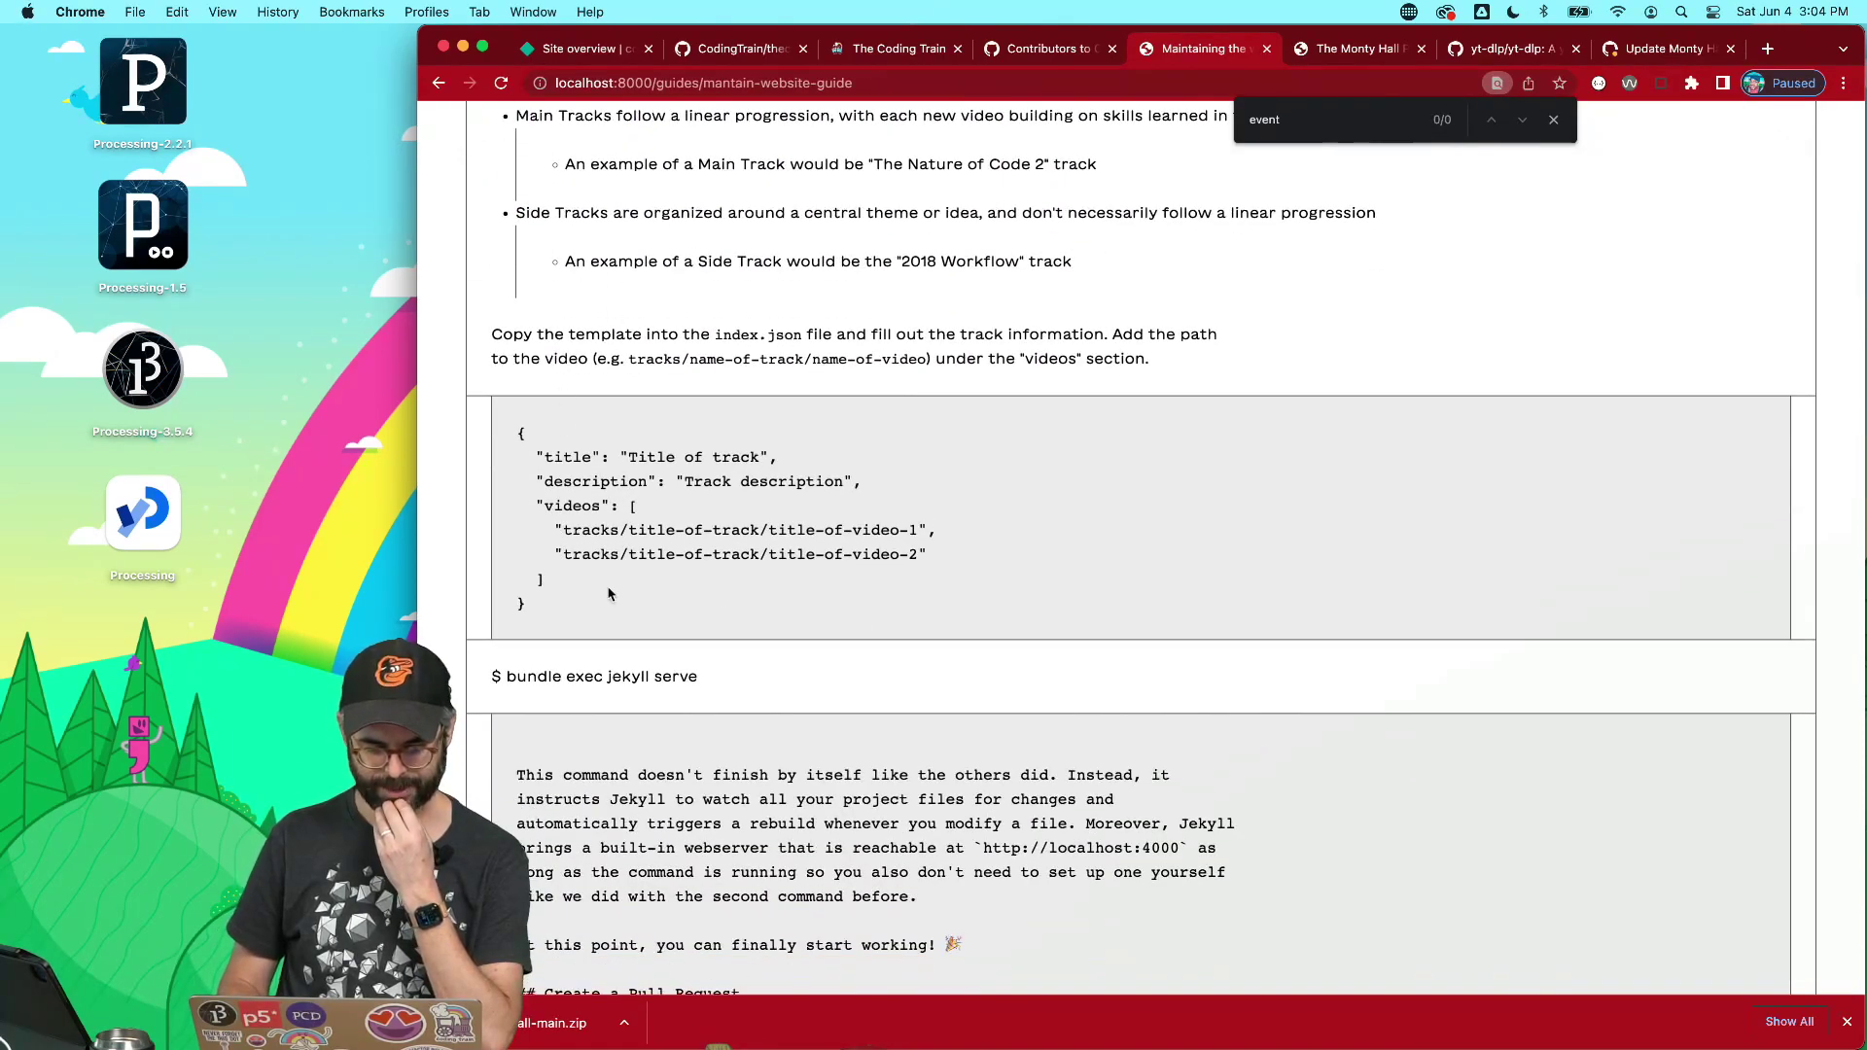
{"action": "scroll", "coordinate": [608, 500], "scroll_direction": "down", "scroll_amount": 10}
{"action": "scroll", "coordinate": [595, 681], "scroll_direction": "up", "scroll_amount": 4}
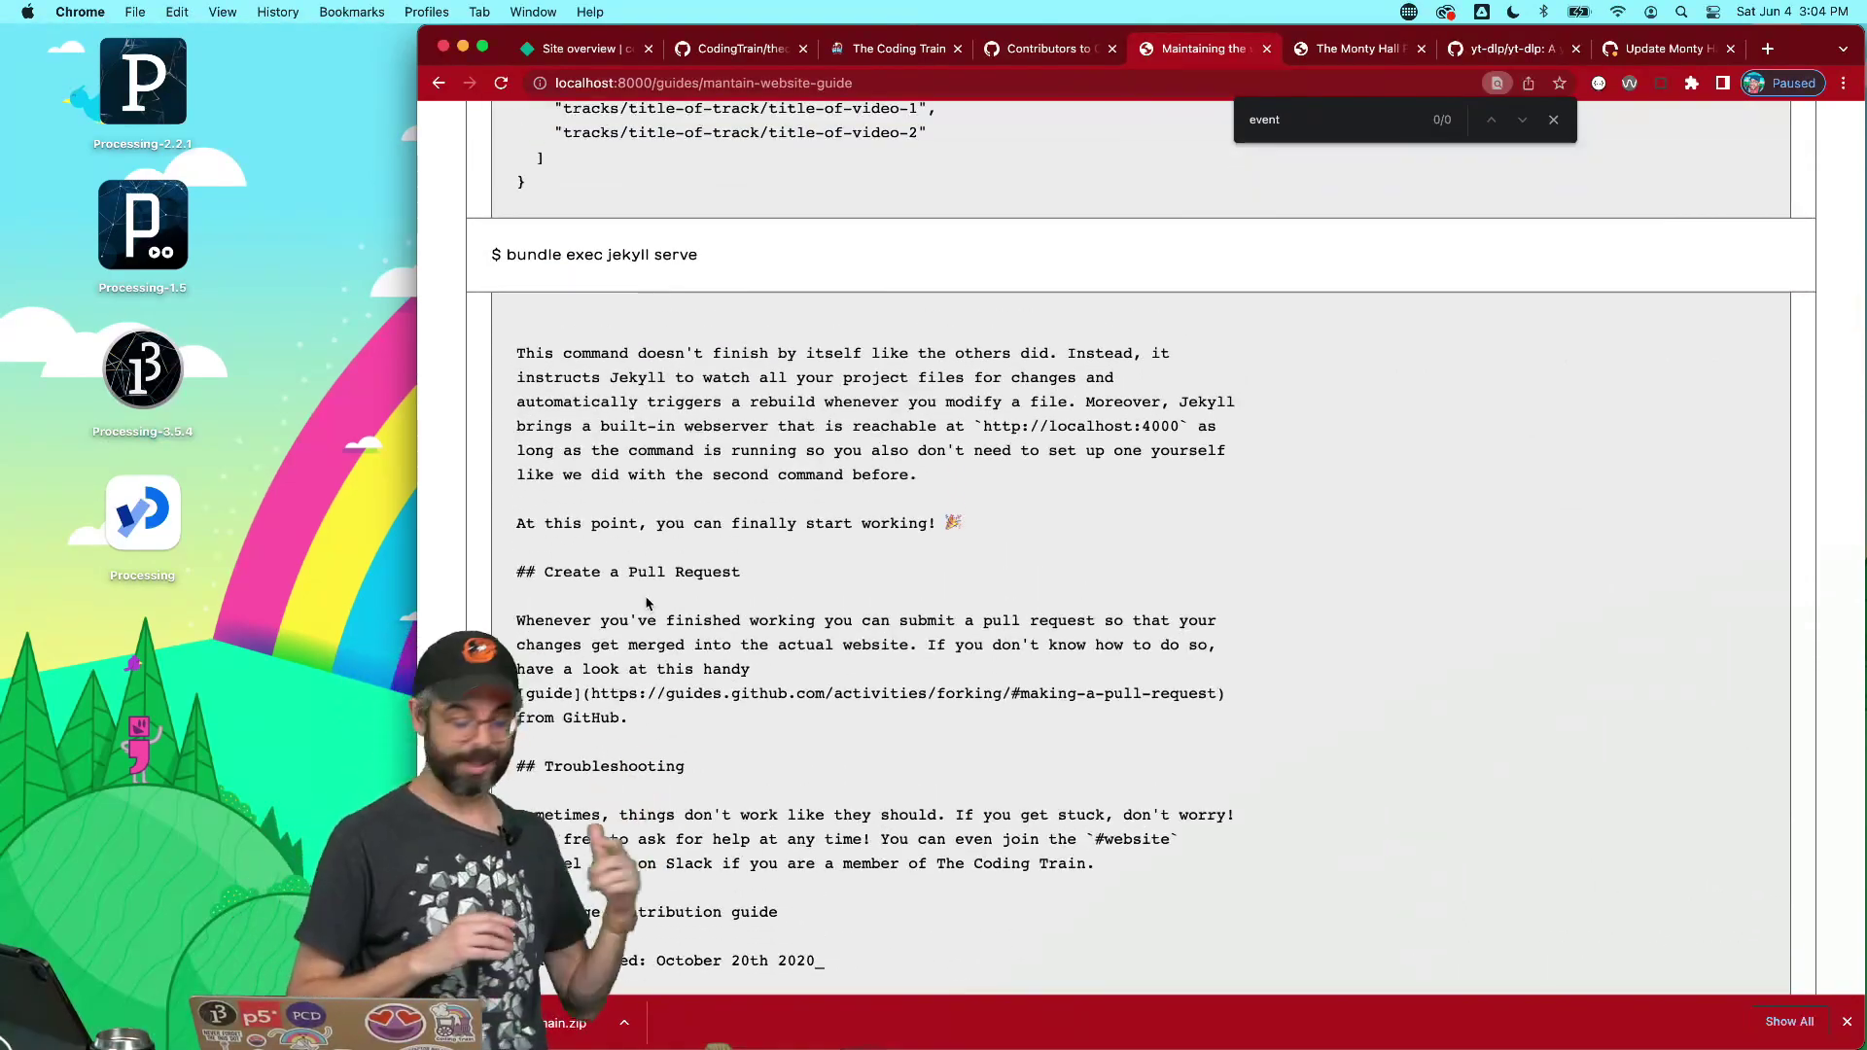
{"action": "scroll", "coordinate": [647, 603], "scroll_direction": "up", "scroll_amount": 20}
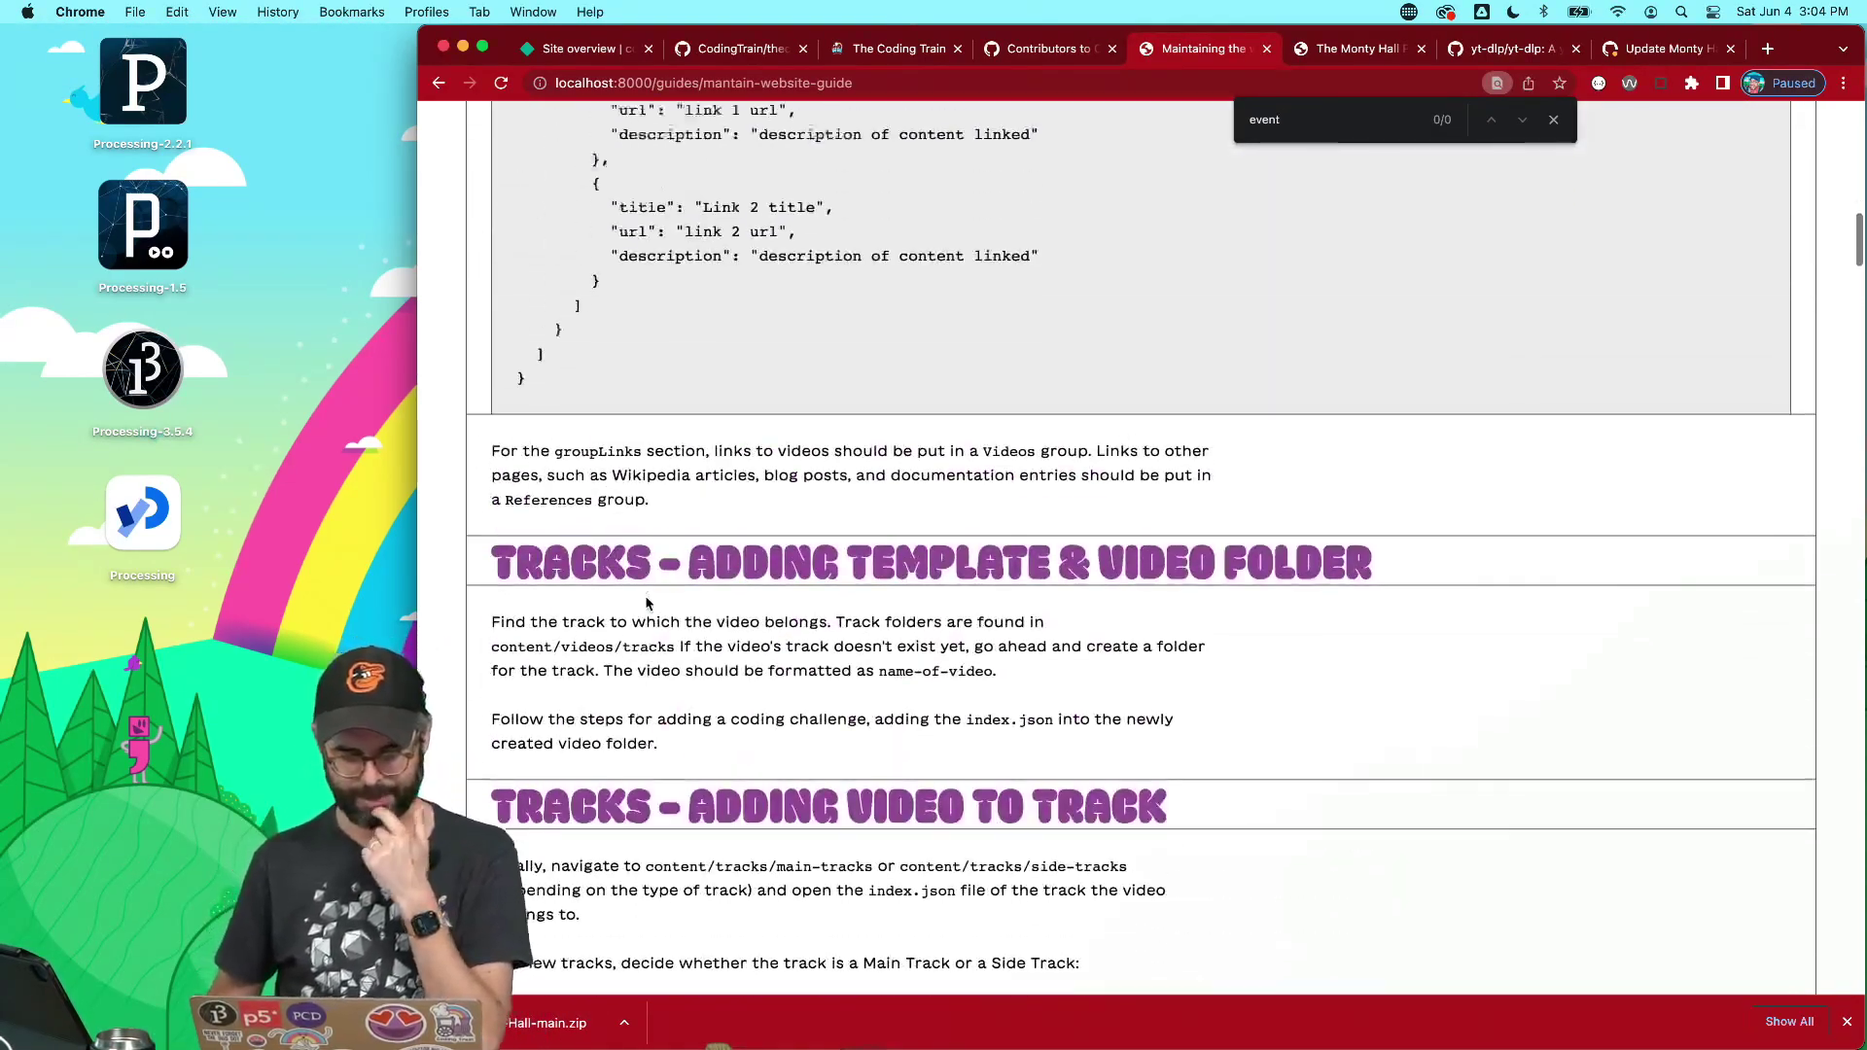
{"action": "scroll", "coordinate": [647, 603], "scroll_direction": "up", "scroll_amount": 10}
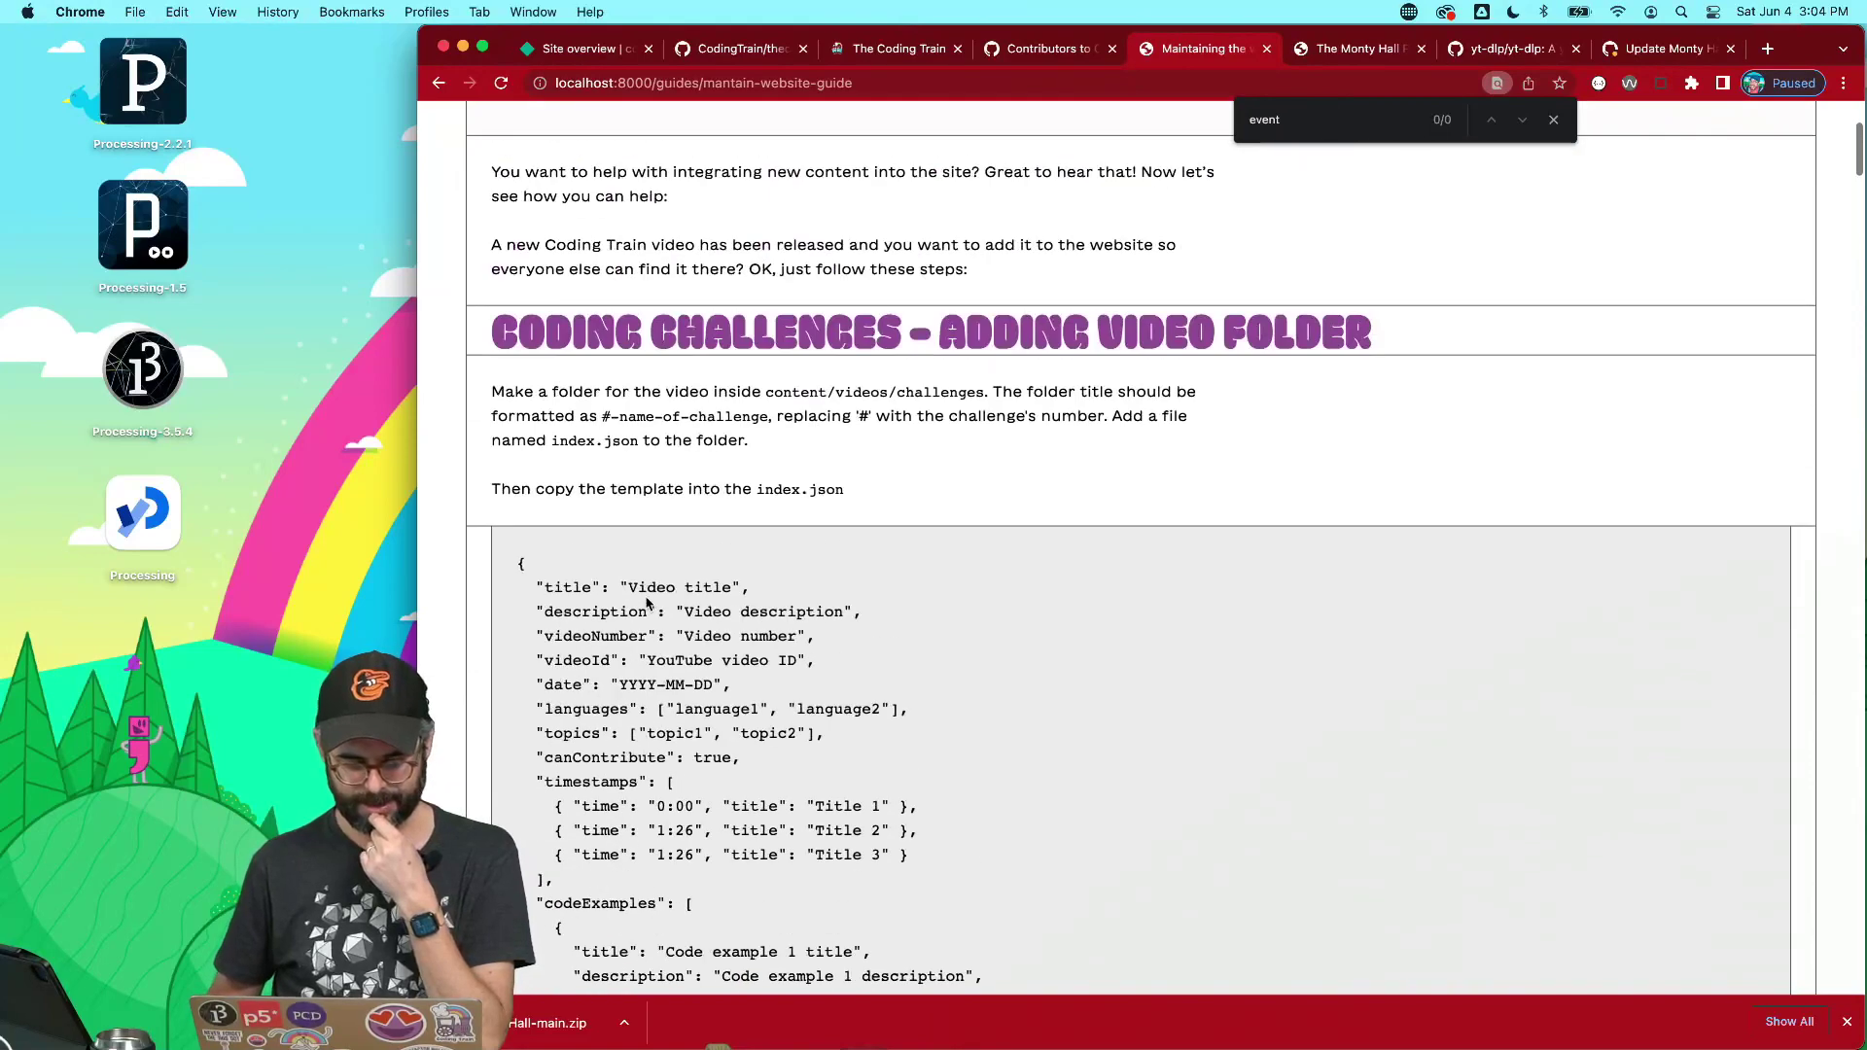
{"action": "scroll", "coordinate": [646, 603], "scroll_direction": "up", "scroll_amount": 3}
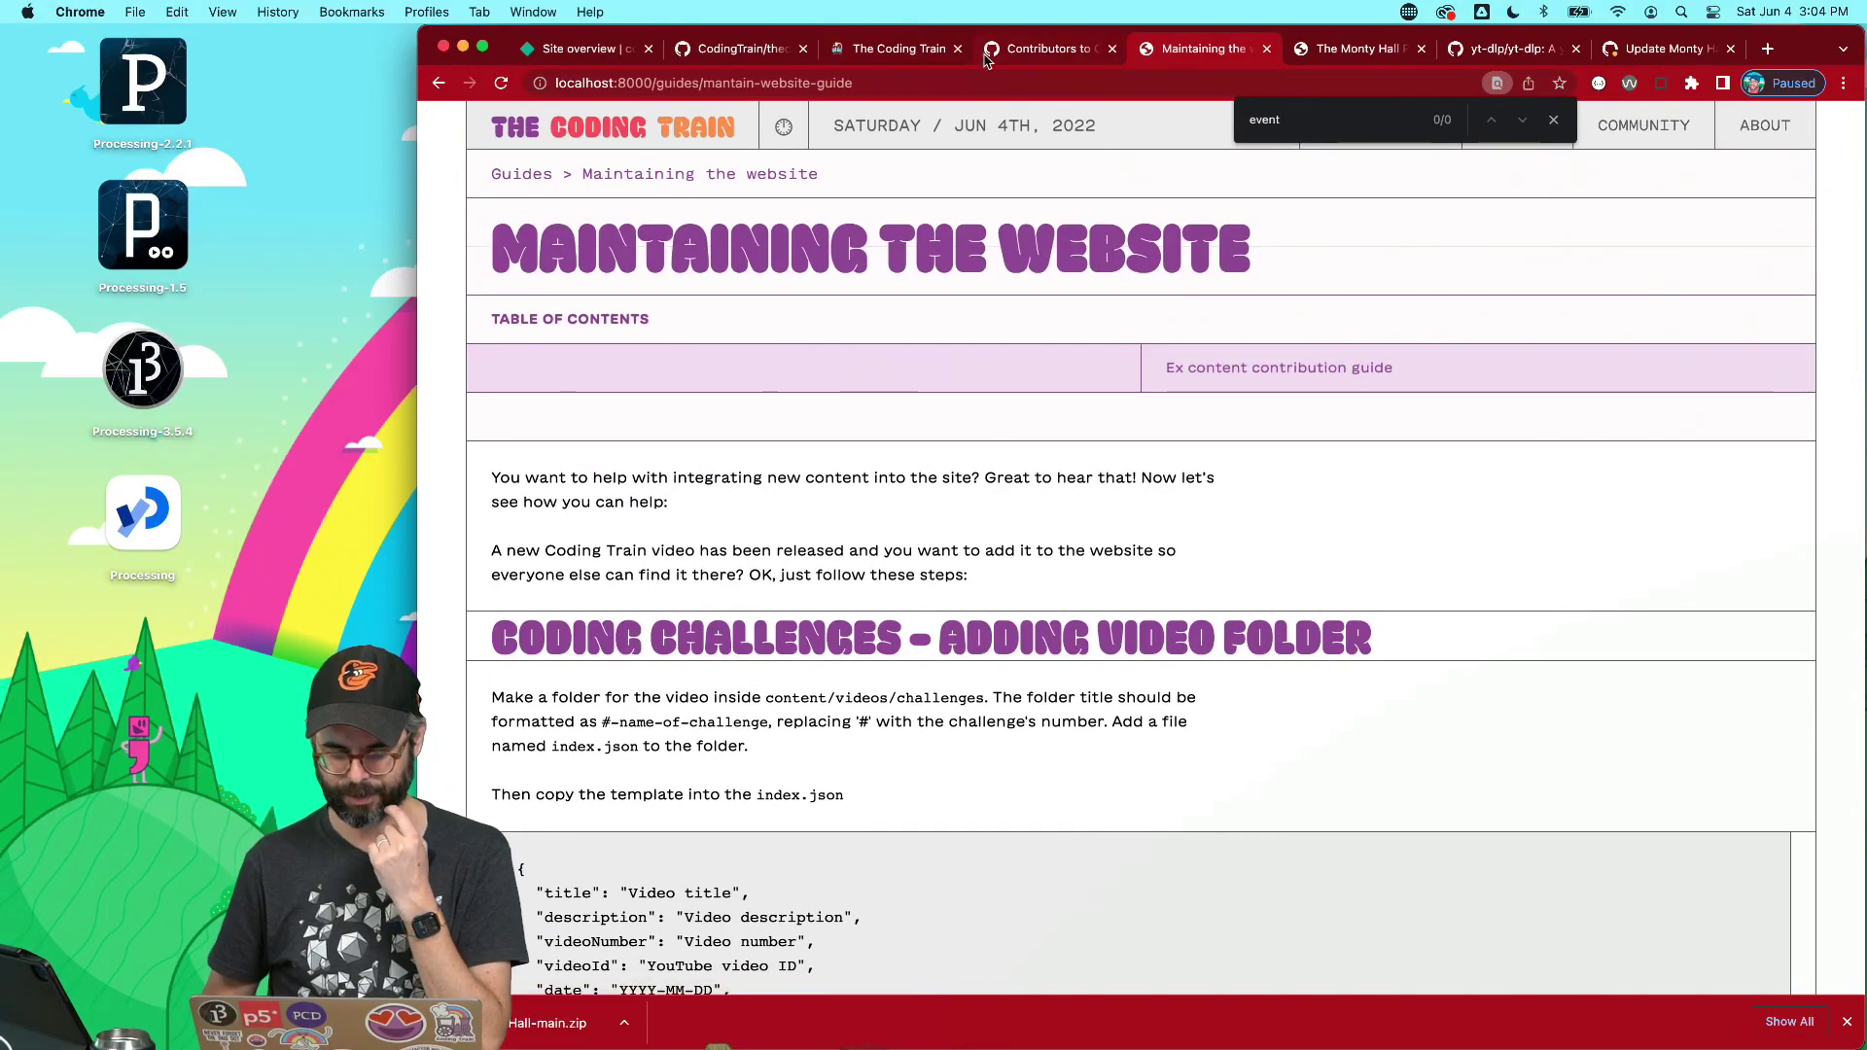
{"action": "left_click", "coordinate": [1041, 48]}
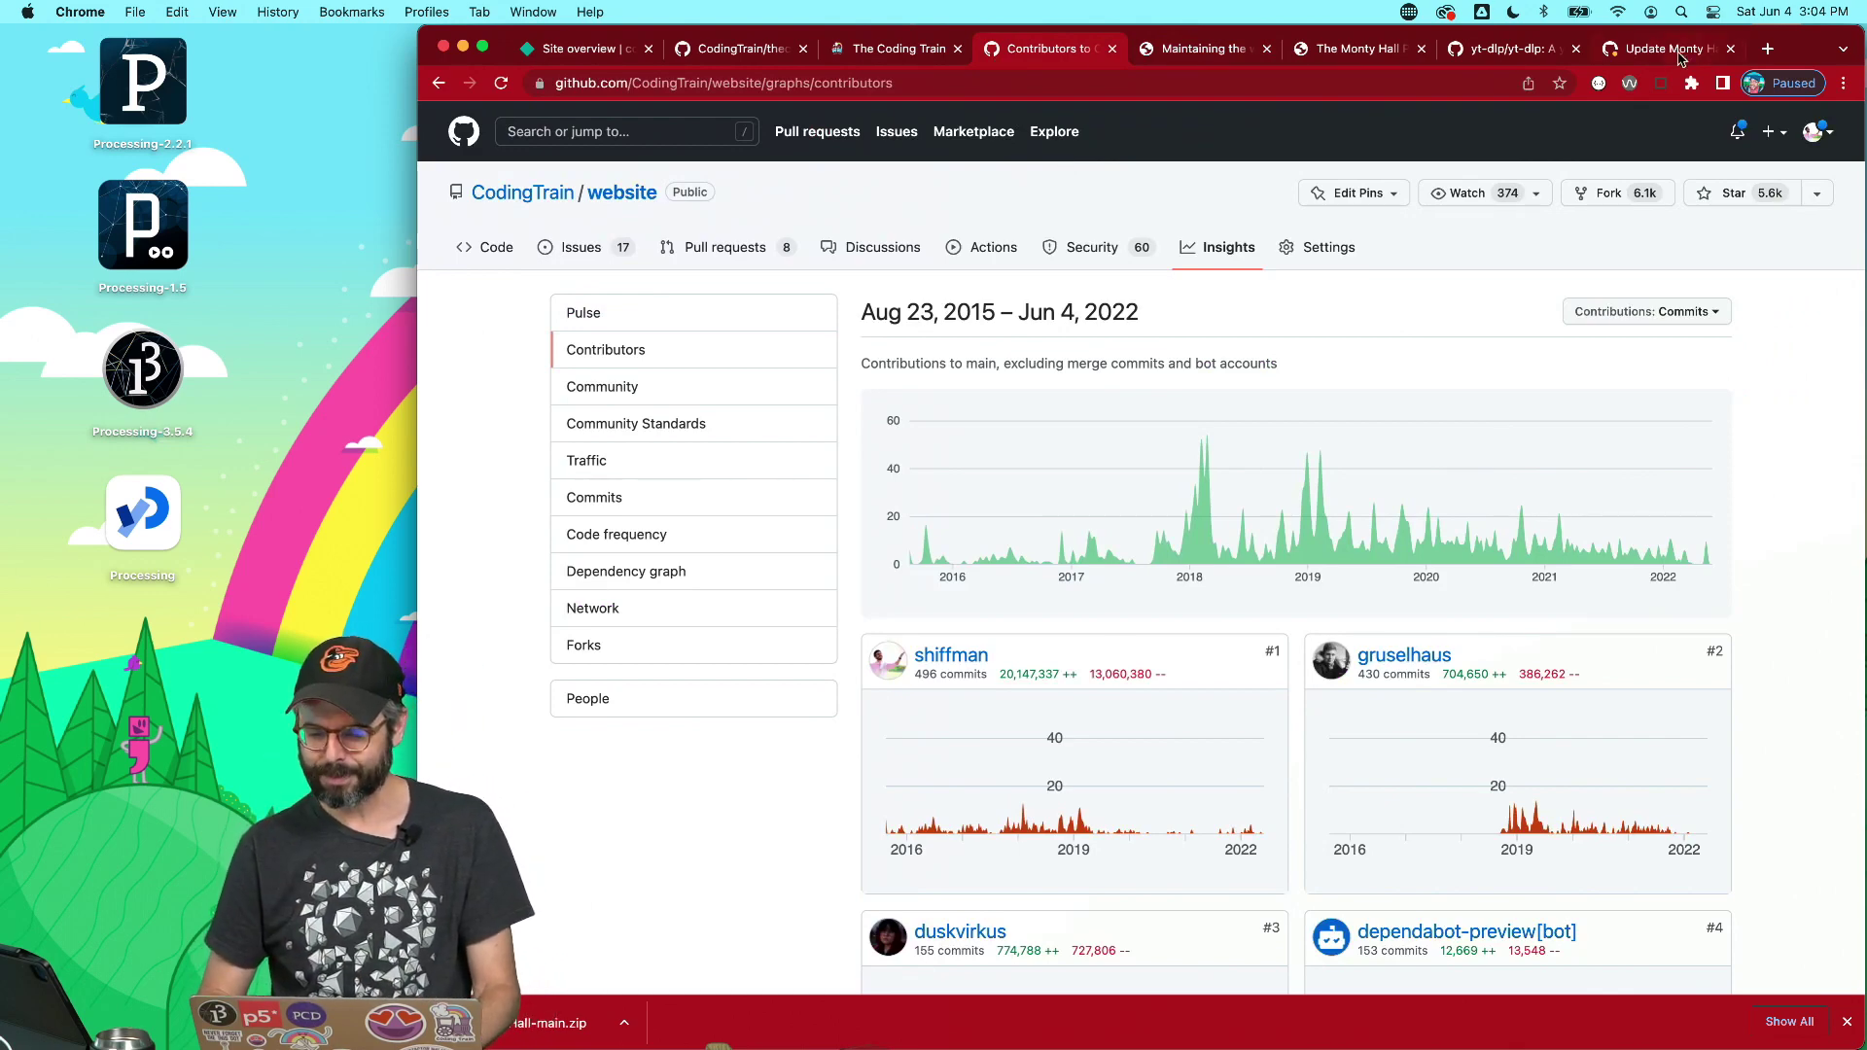
Step: Close the in-page search and open the thecodingtrain.com GitHub repository in a new tab
{"action": "left_click", "coordinate": [1509, 51]}
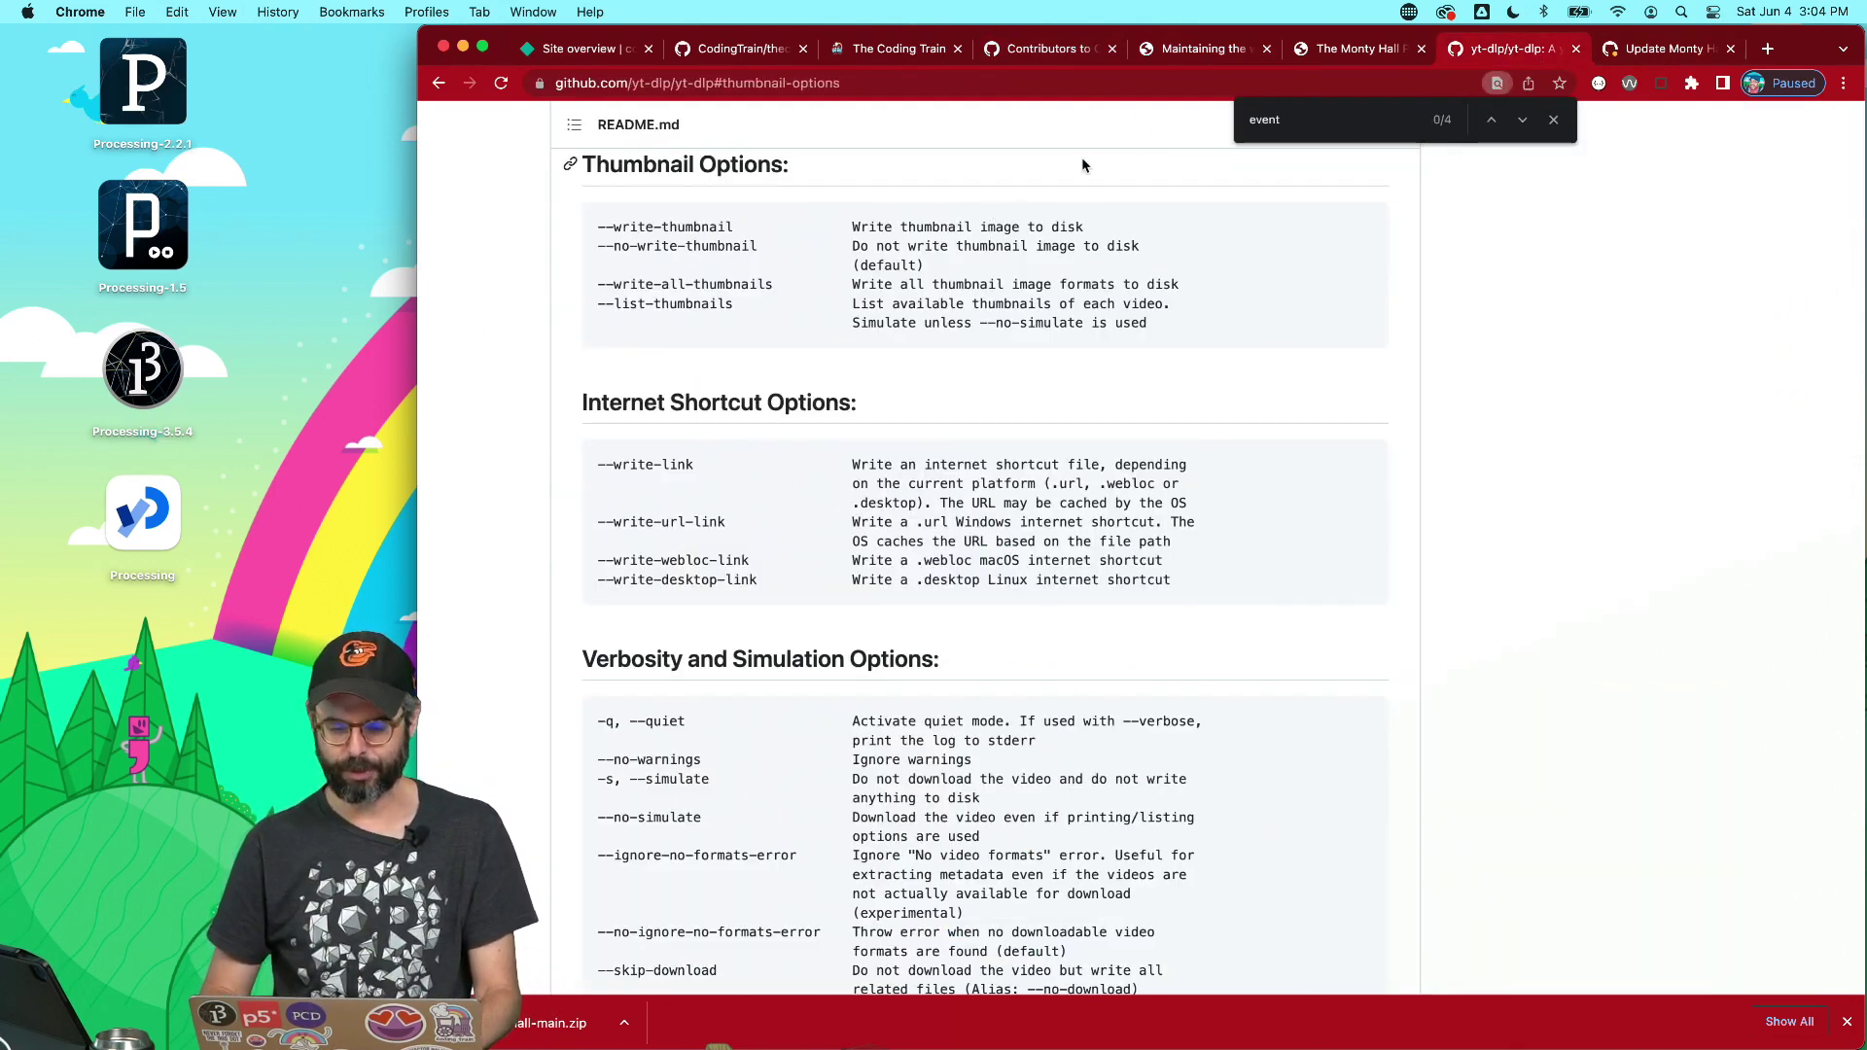
{"action": "left_click", "coordinate": [1553, 120]}
{"action": "scroll", "coordinate": [1129, 214], "scroll_direction": "up", "scroll_amount": 15}
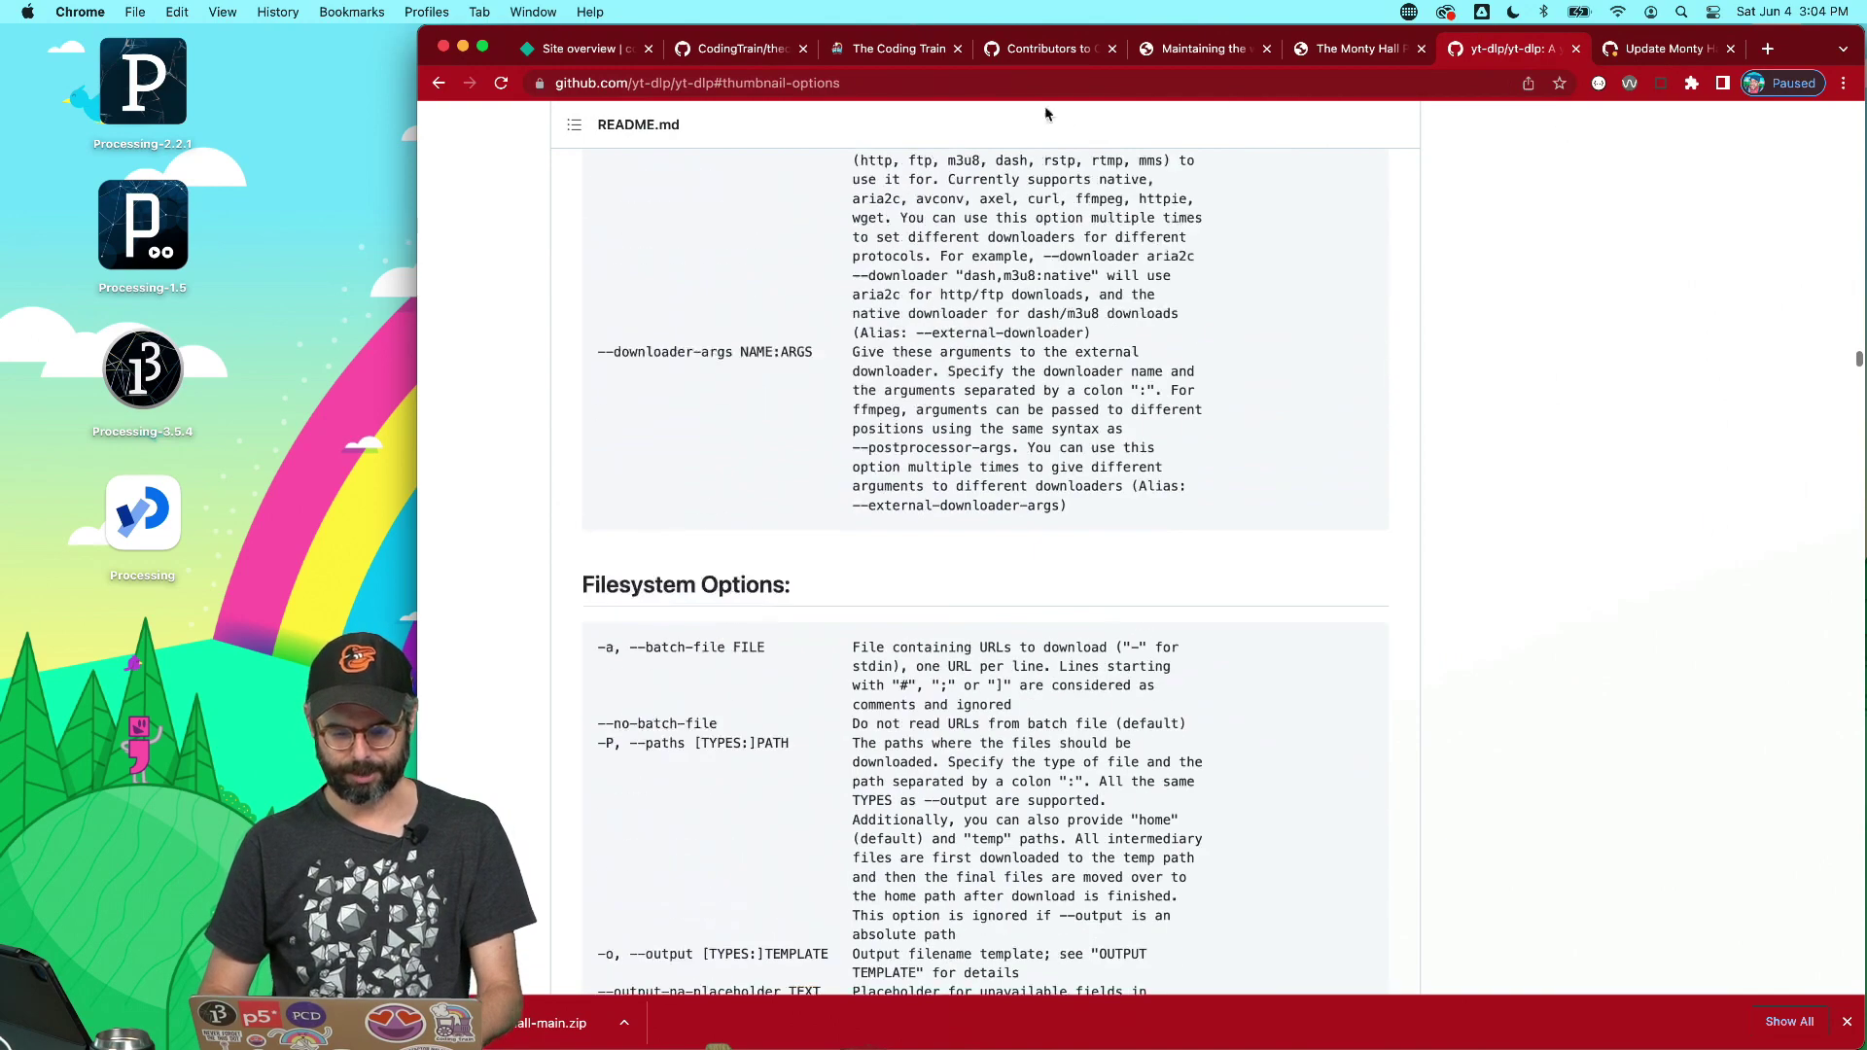
{"action": "key", "text": "super+t"}
{"action": "type", "text": "thesaurus"}
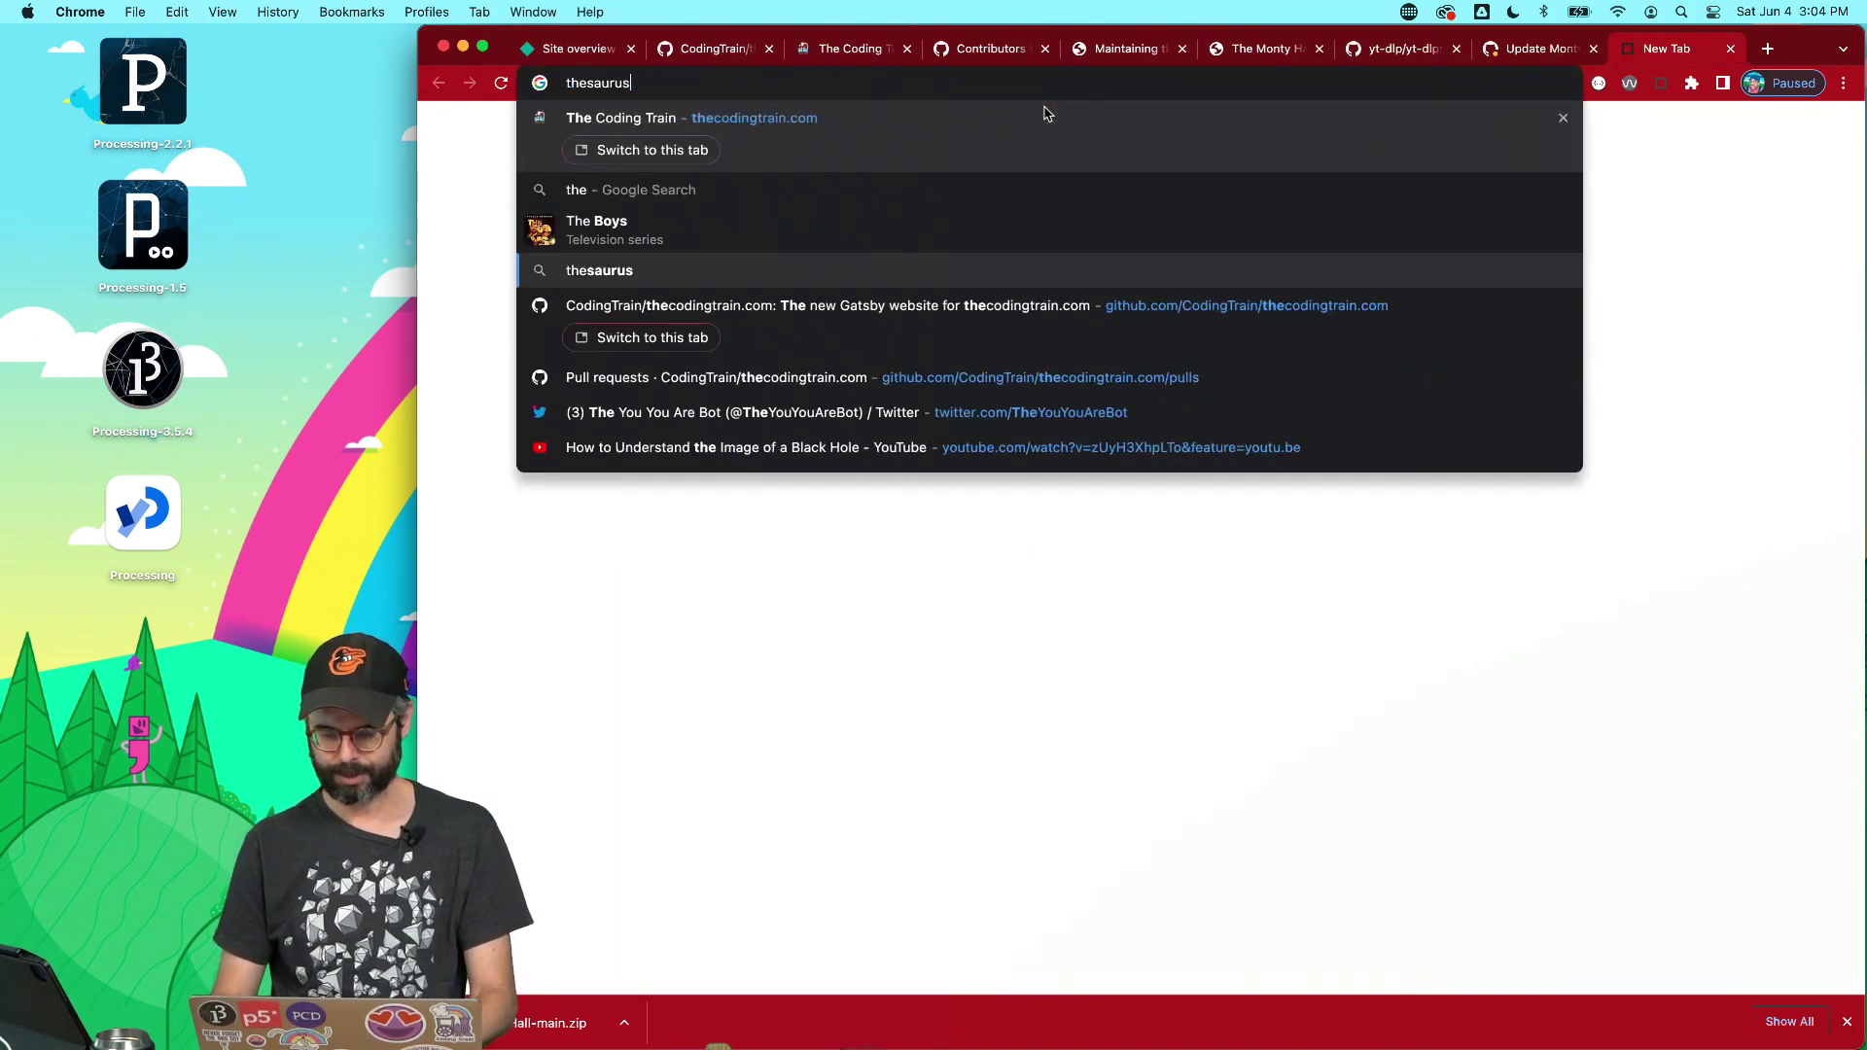
{"action": "key", "text": "Down"}
{"action": "key", "text": "Return"}
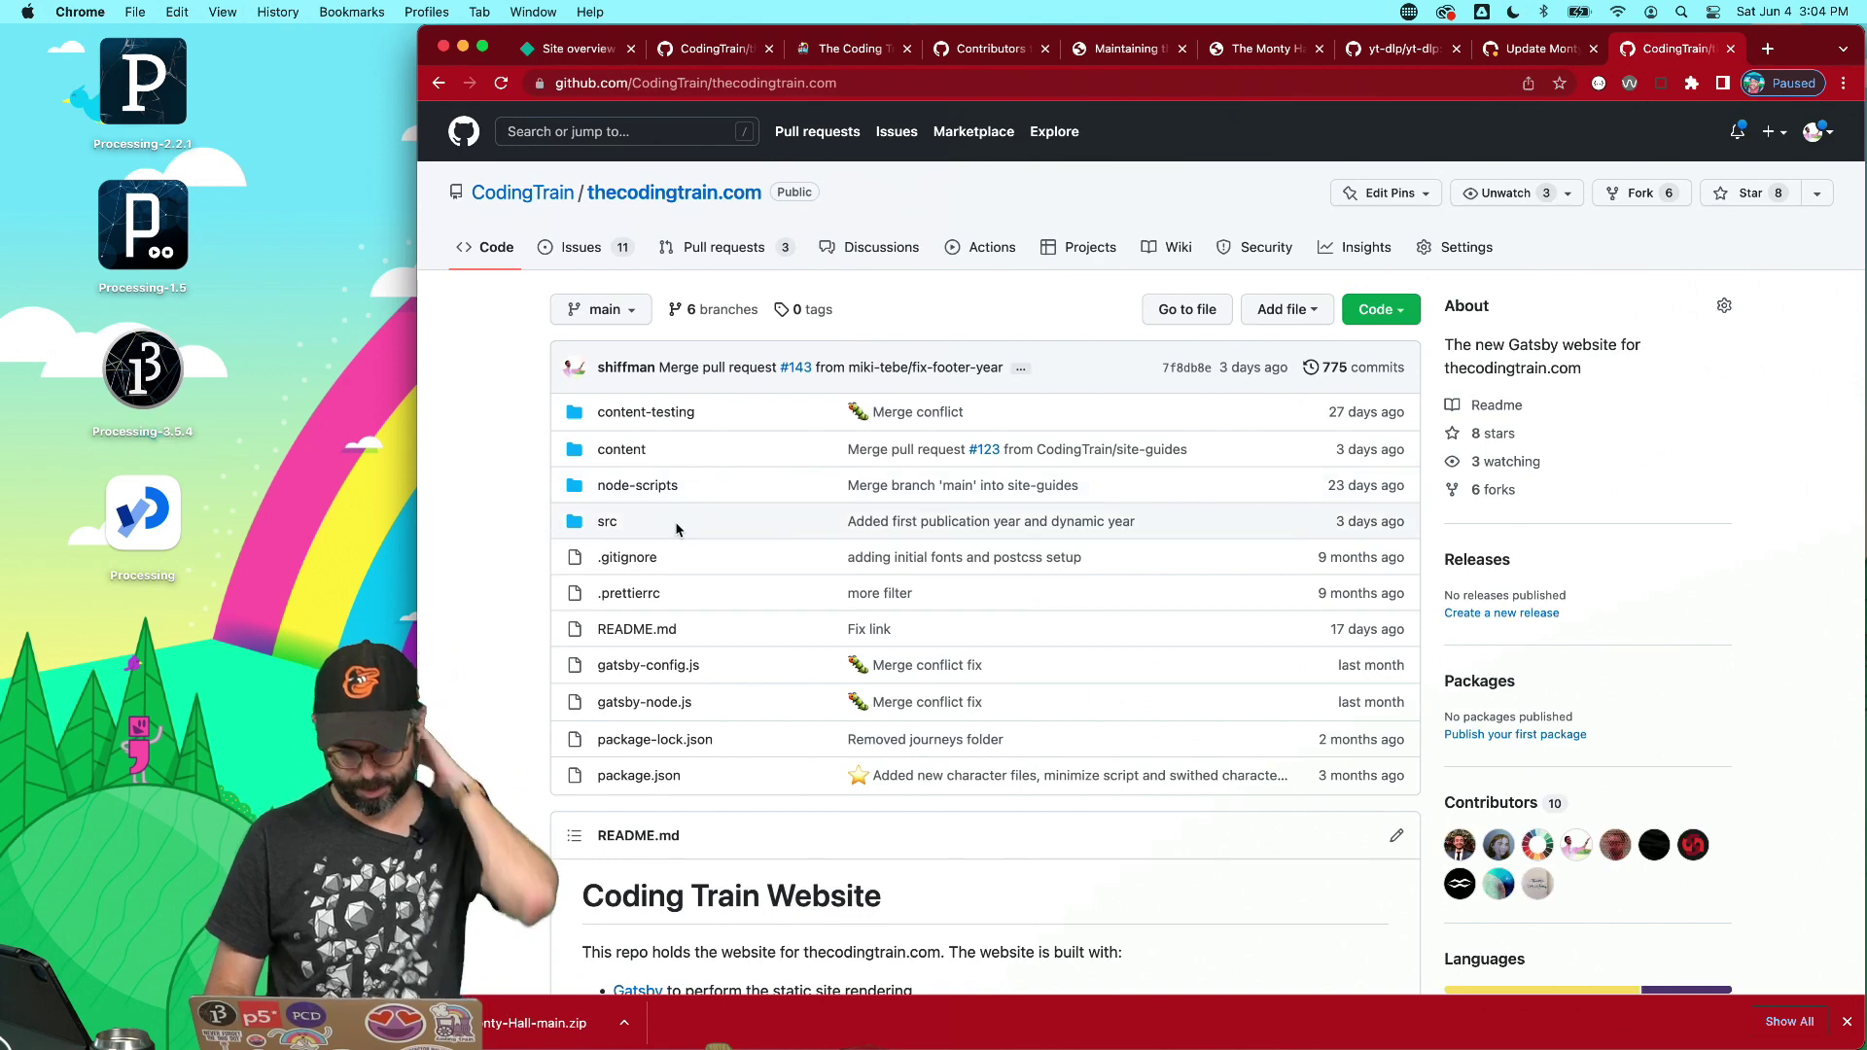
Step: Open content/pages/homepage/index.json on GitHub and copy the upcoming event object, lines 57–65
{"action": "left_click", "coordinate": [613, 522]}
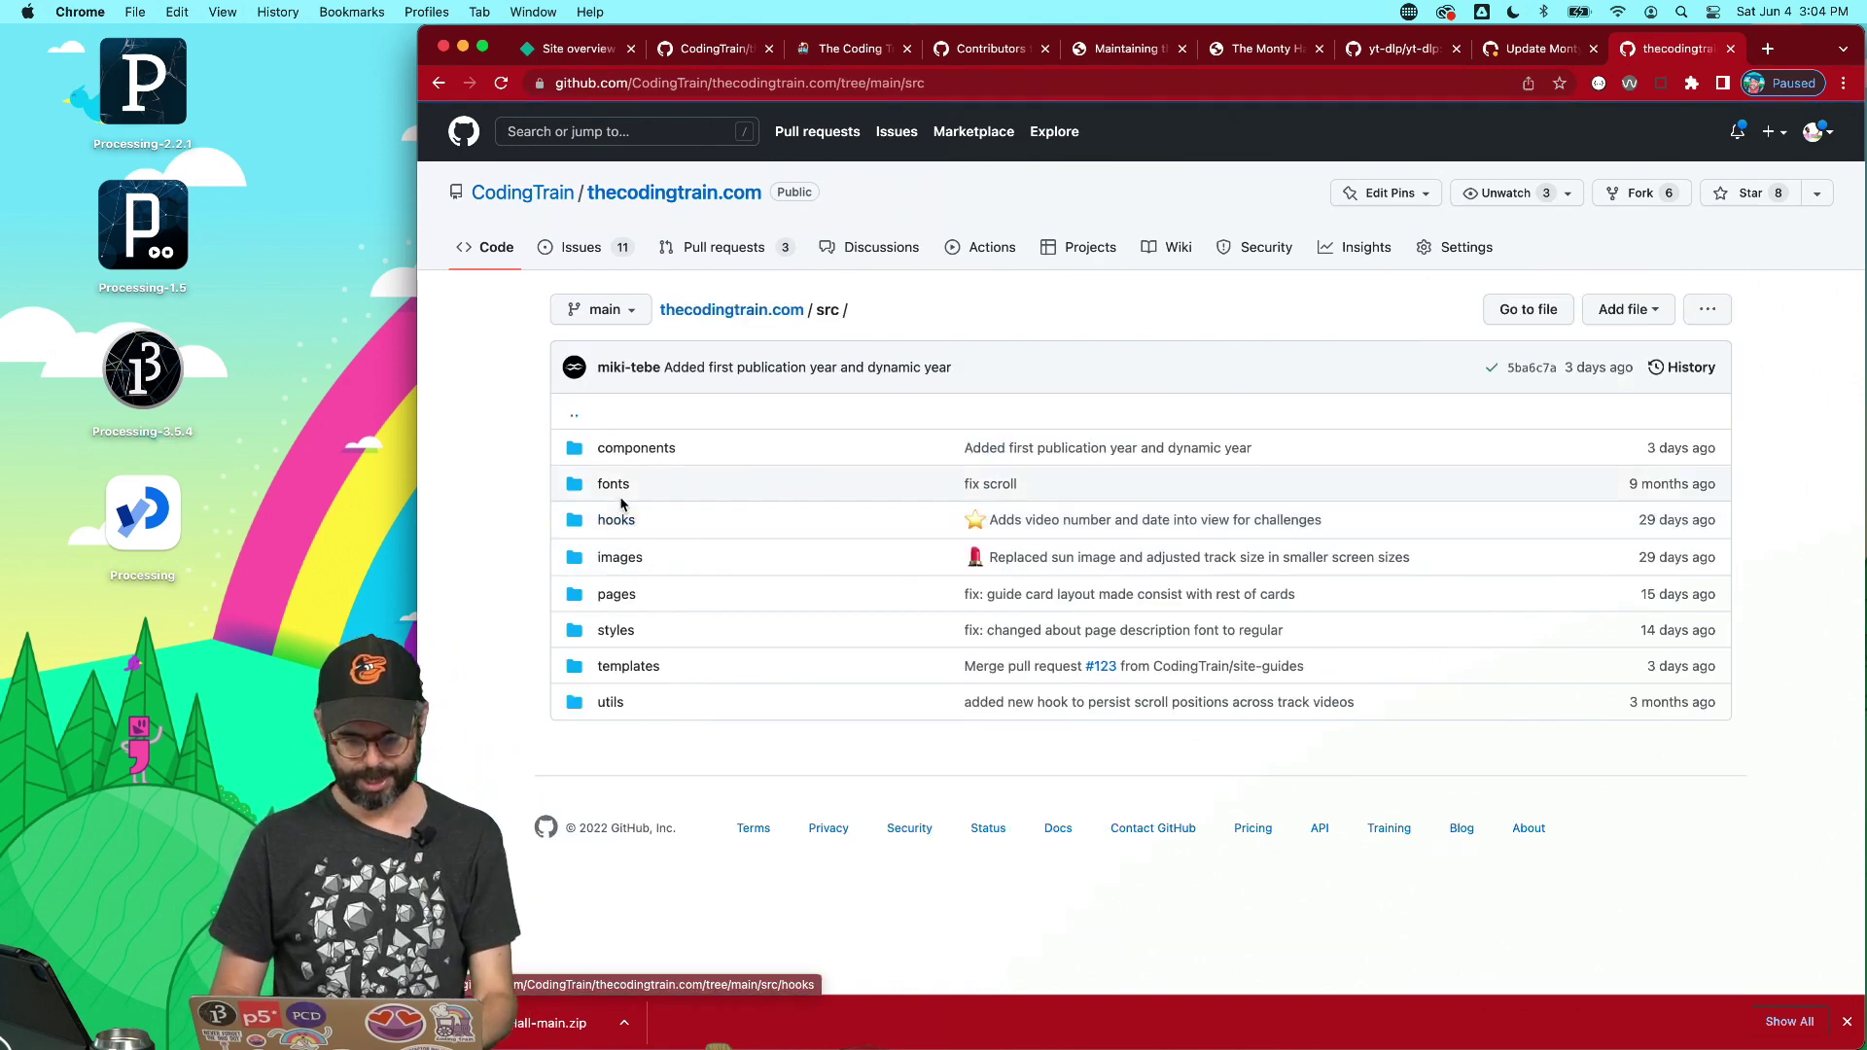
{"action": "left_click", "coordinate": [438, 83]}
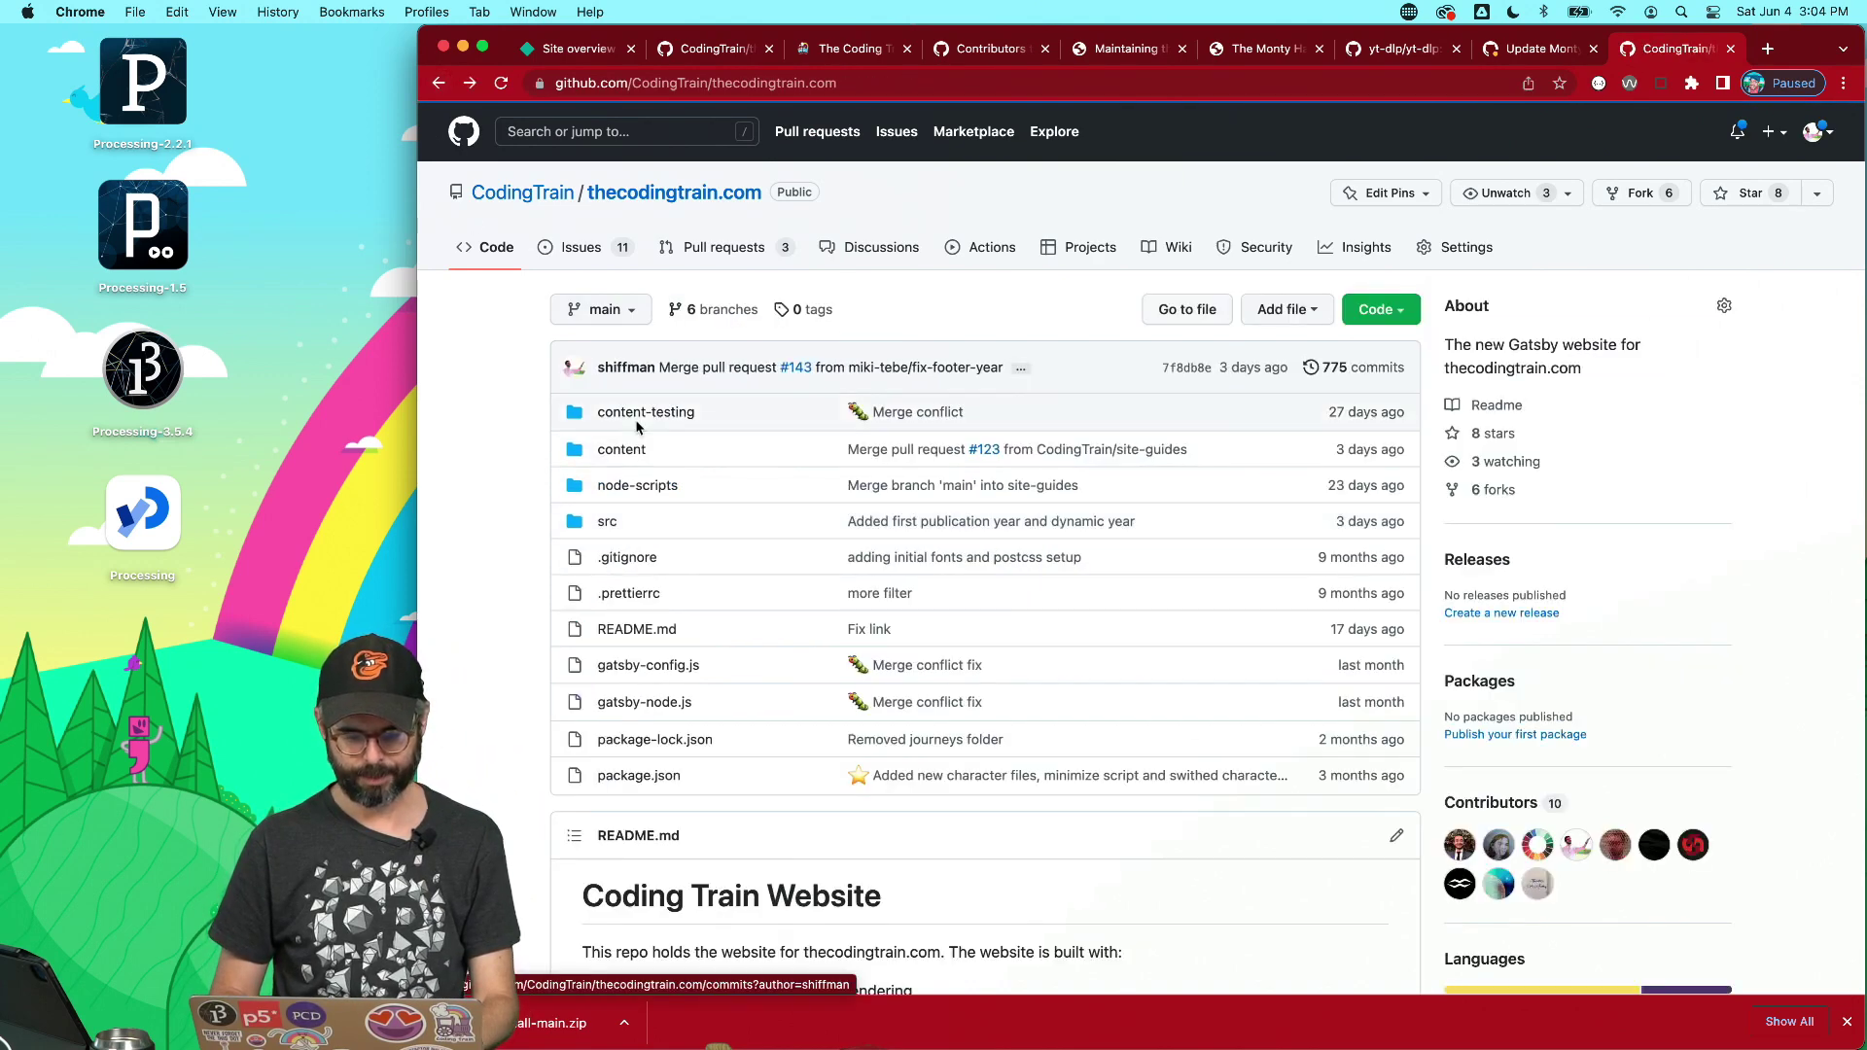
{"action": "left_click", "coordinate": [627, 444]}
{"action": "left_click", "coordinate": [620, 446]}
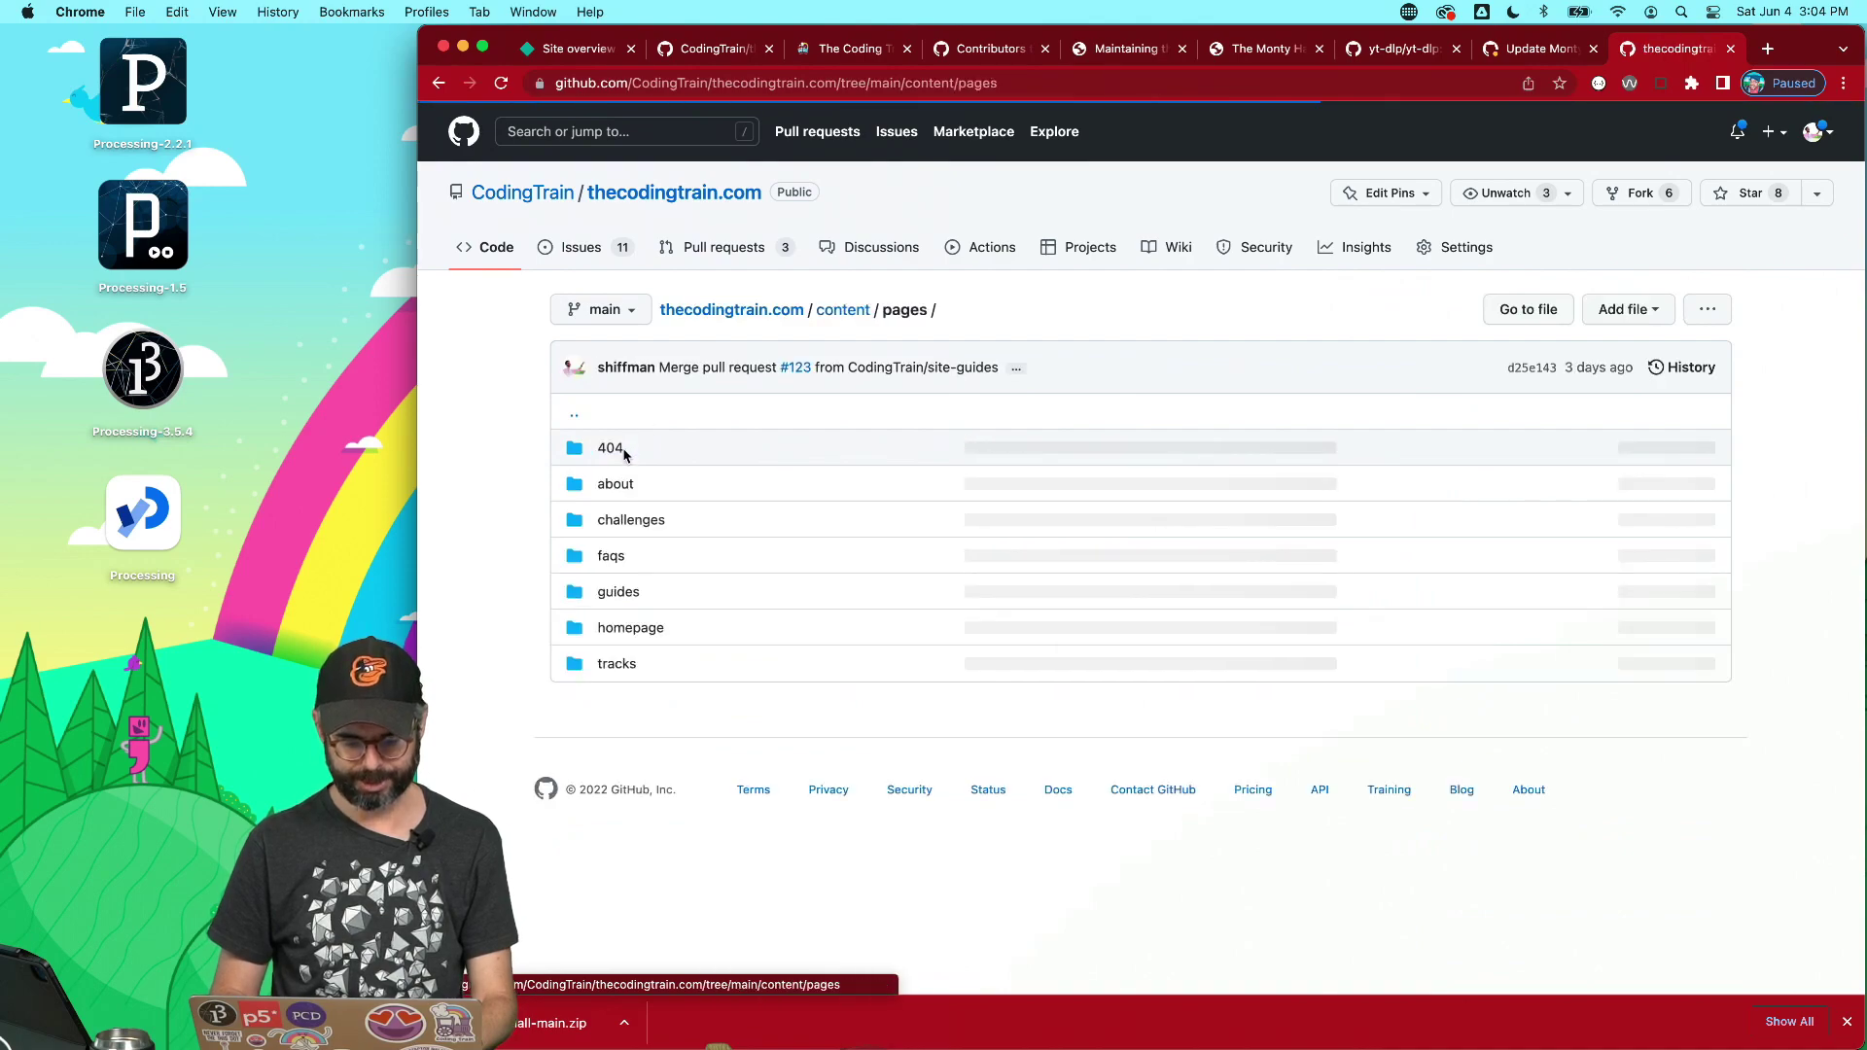
{"action": "left_click", "coordinate": [617, 627]}
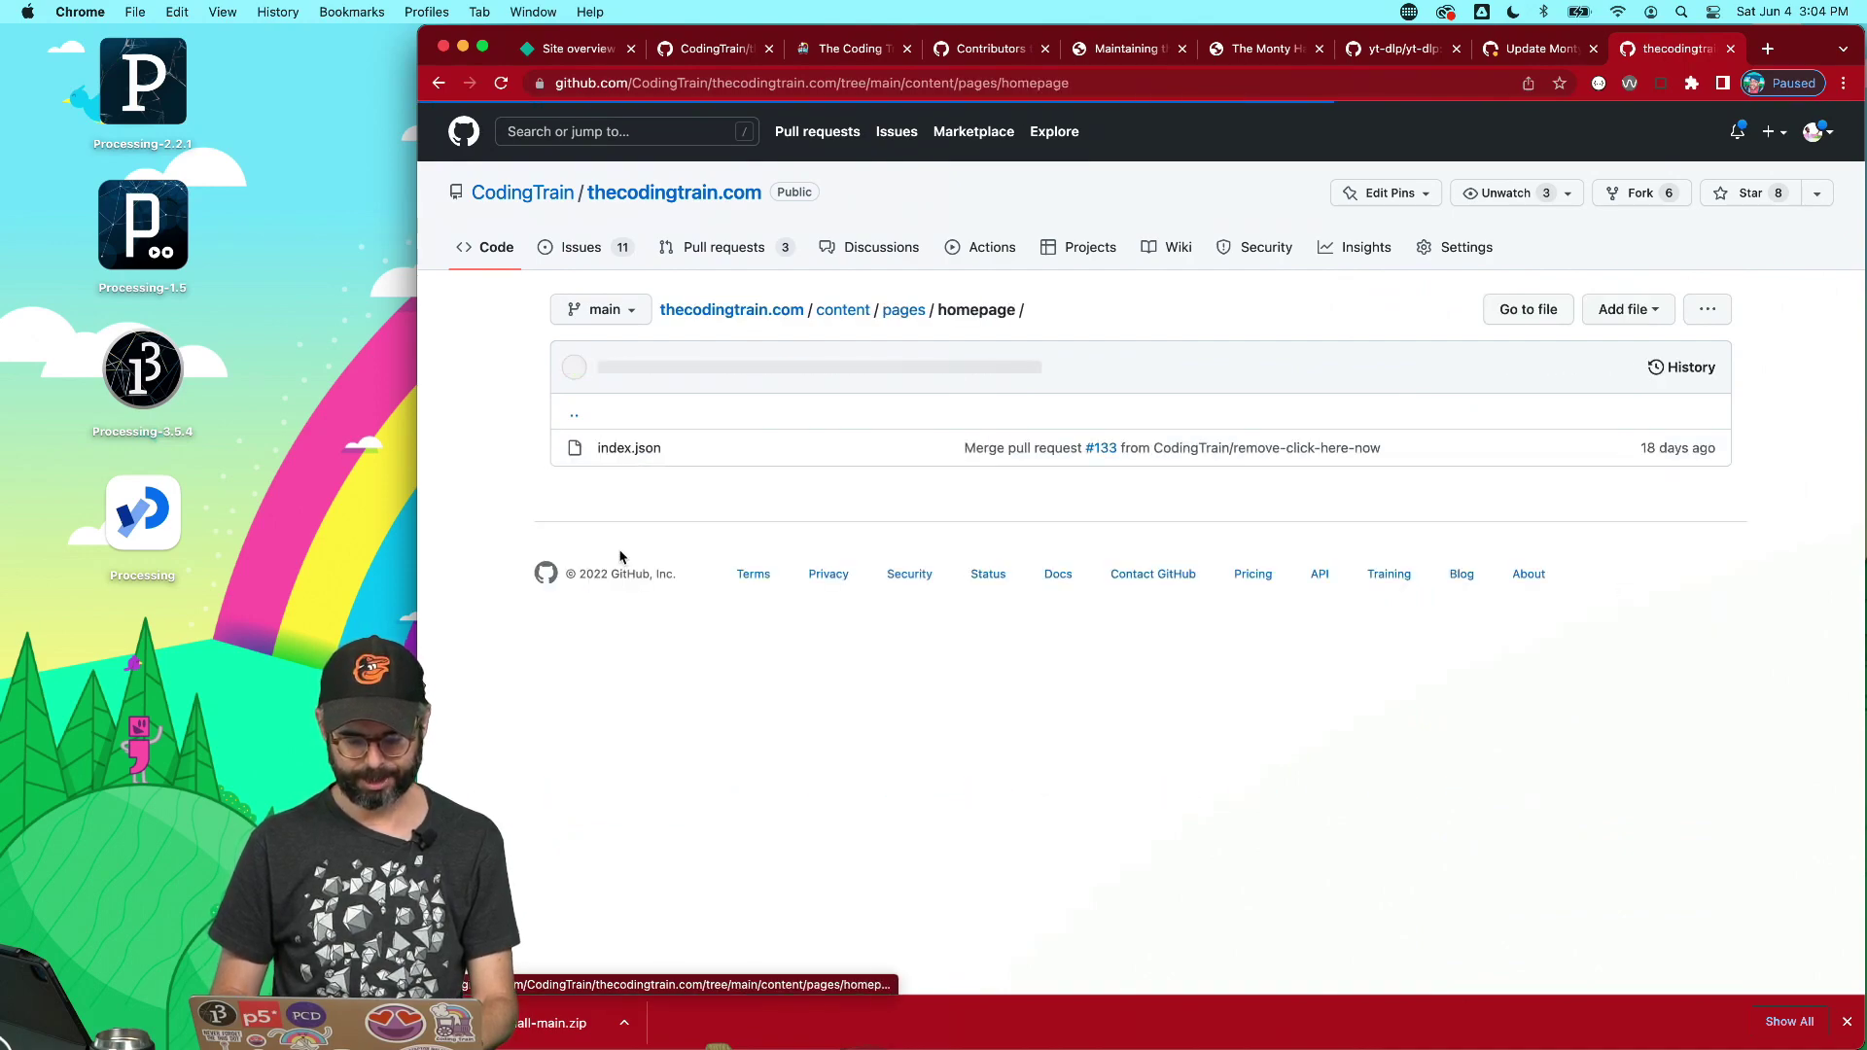
{"action": "left_click", "coordinate": [616, 447]}
{"action": "scroll", "coordinate": [809, 630], "scroll_direction": "down", "scroll_amount": 15}
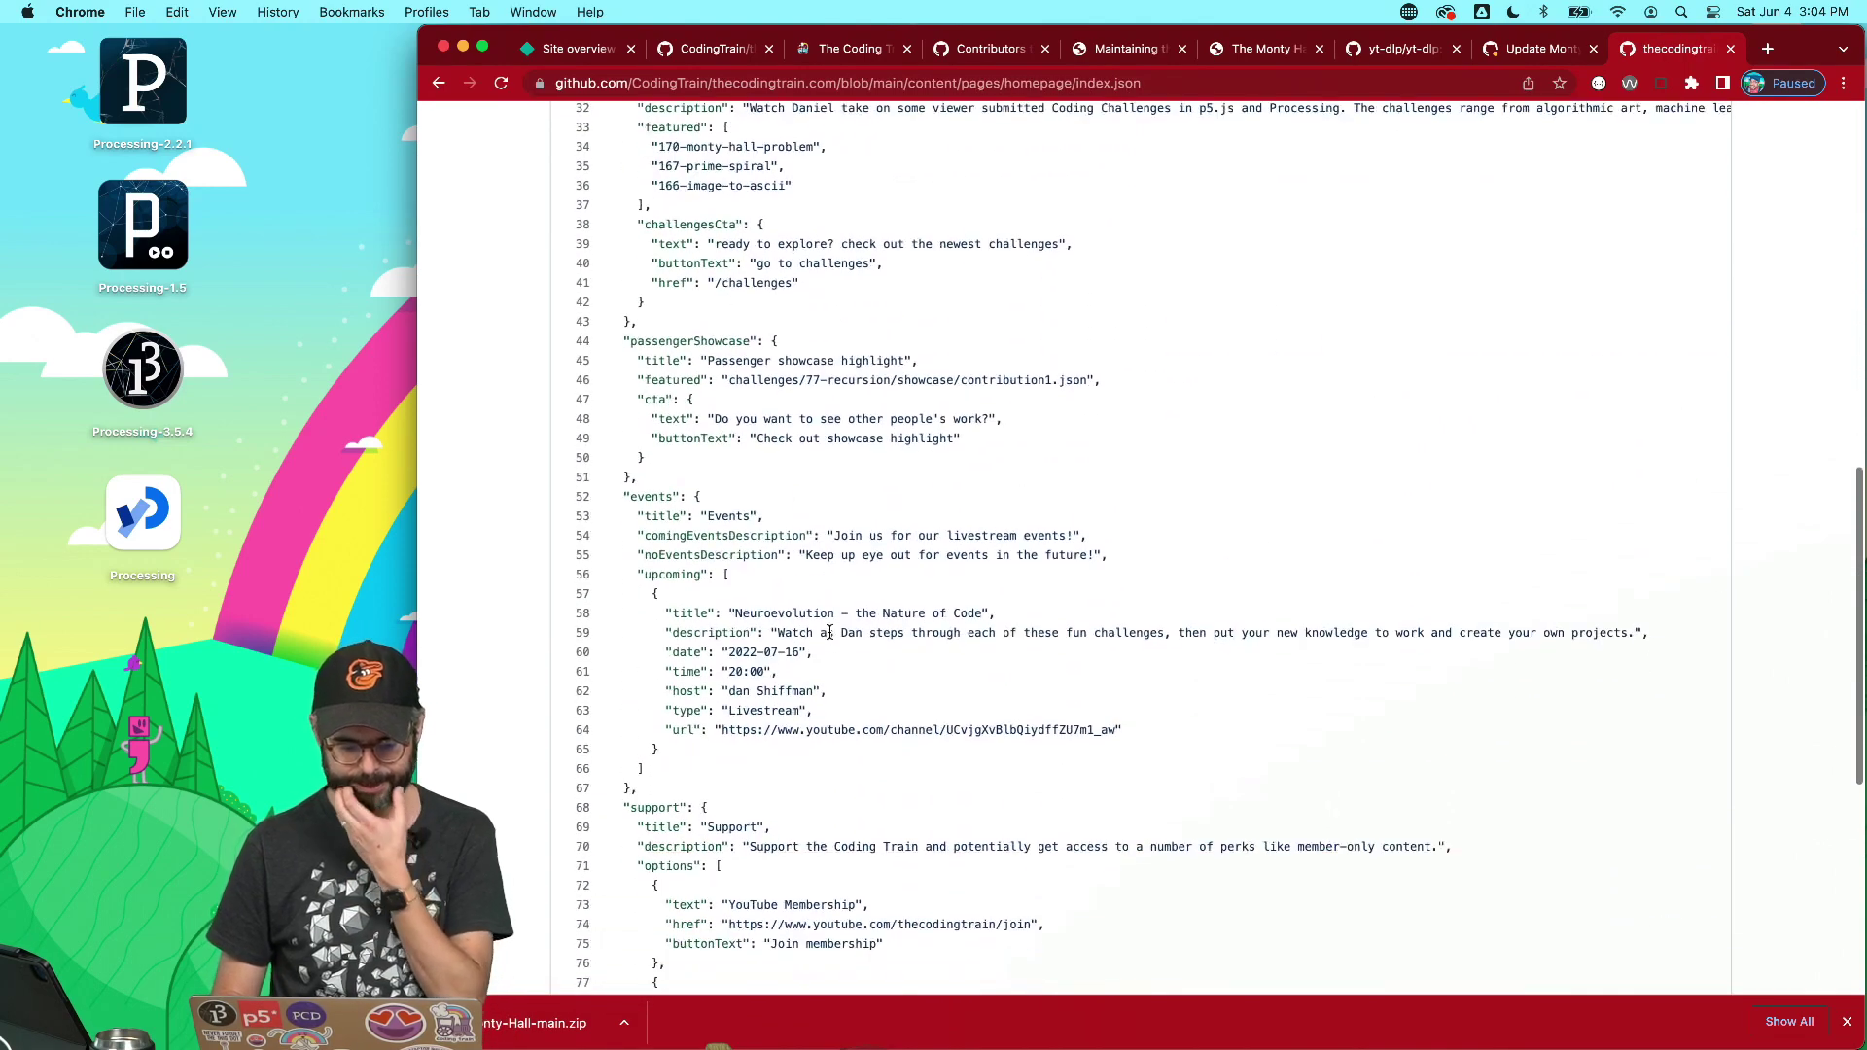
{"action": "scroll", "coordinate": [829, 632], "scroll_direction": "up", "scroll_amount": 5}
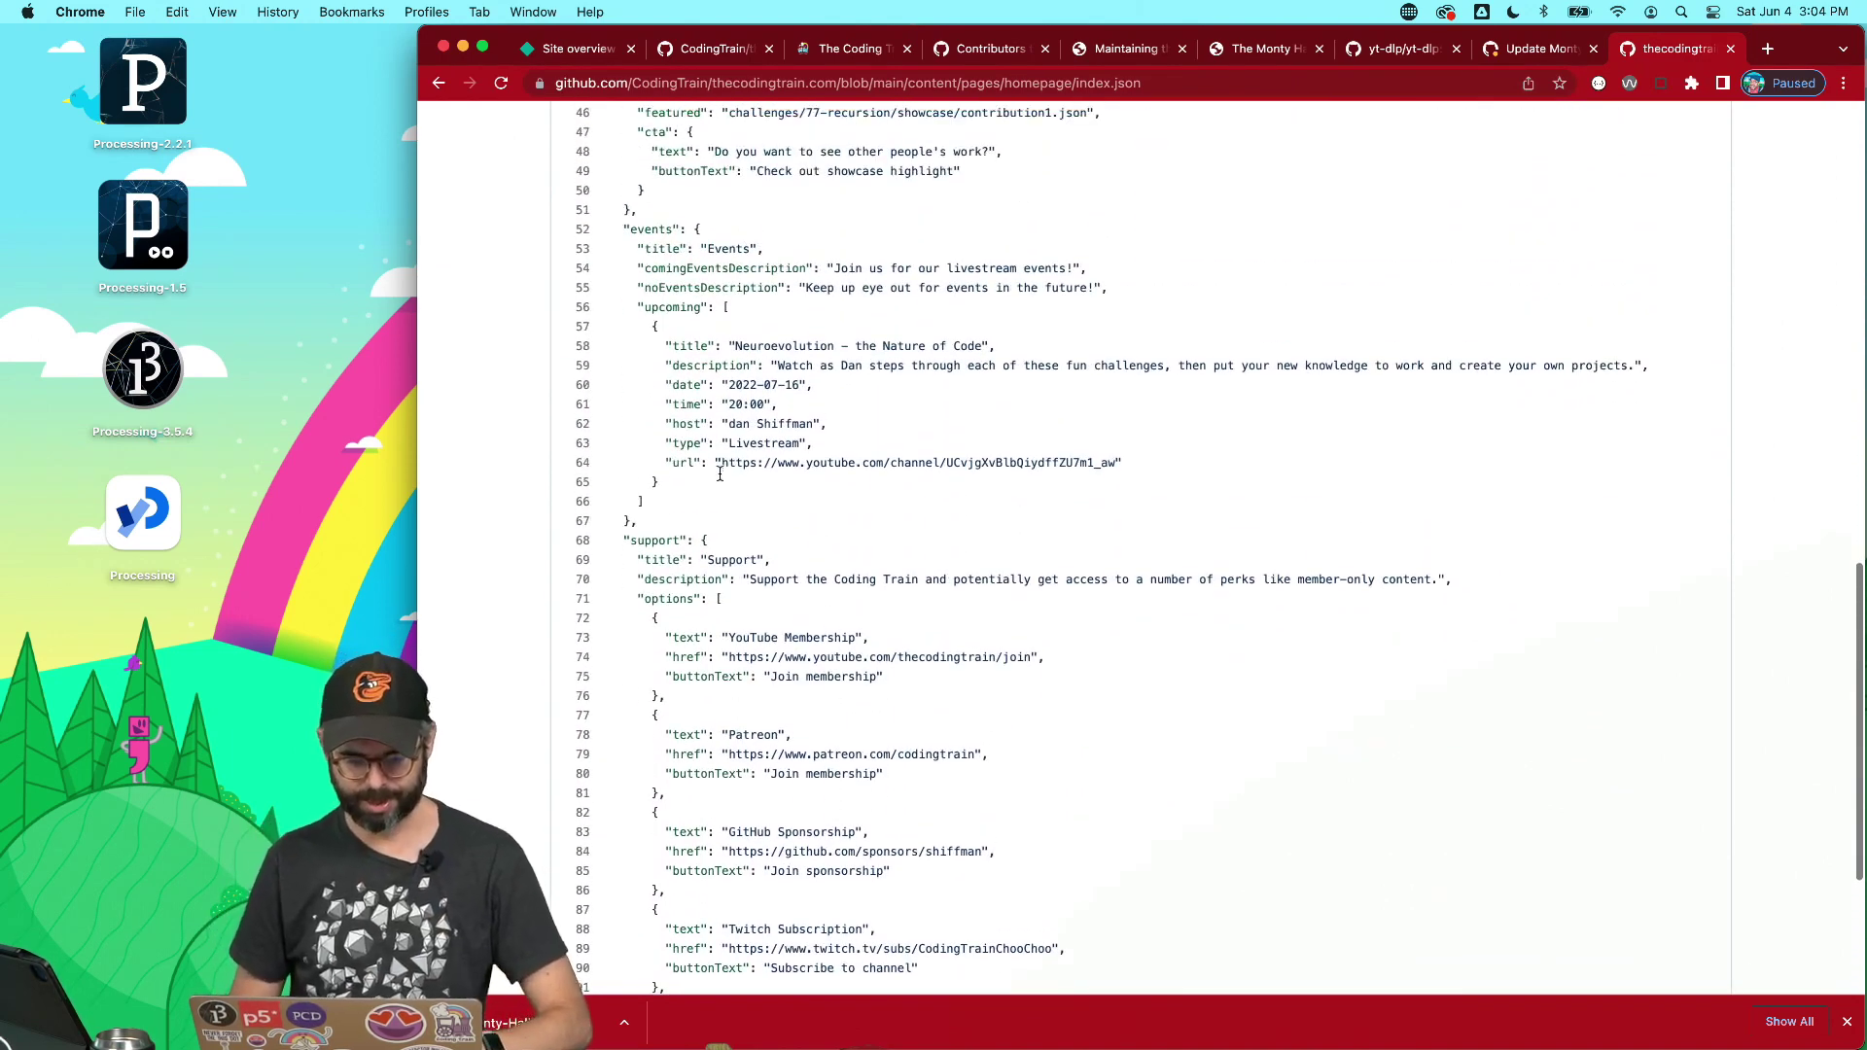
{"action": "left_click_drag", "start_coordinate": [639, 321], "coordinate": [761, 480]}
{"action": "key", "text": "super+c"}
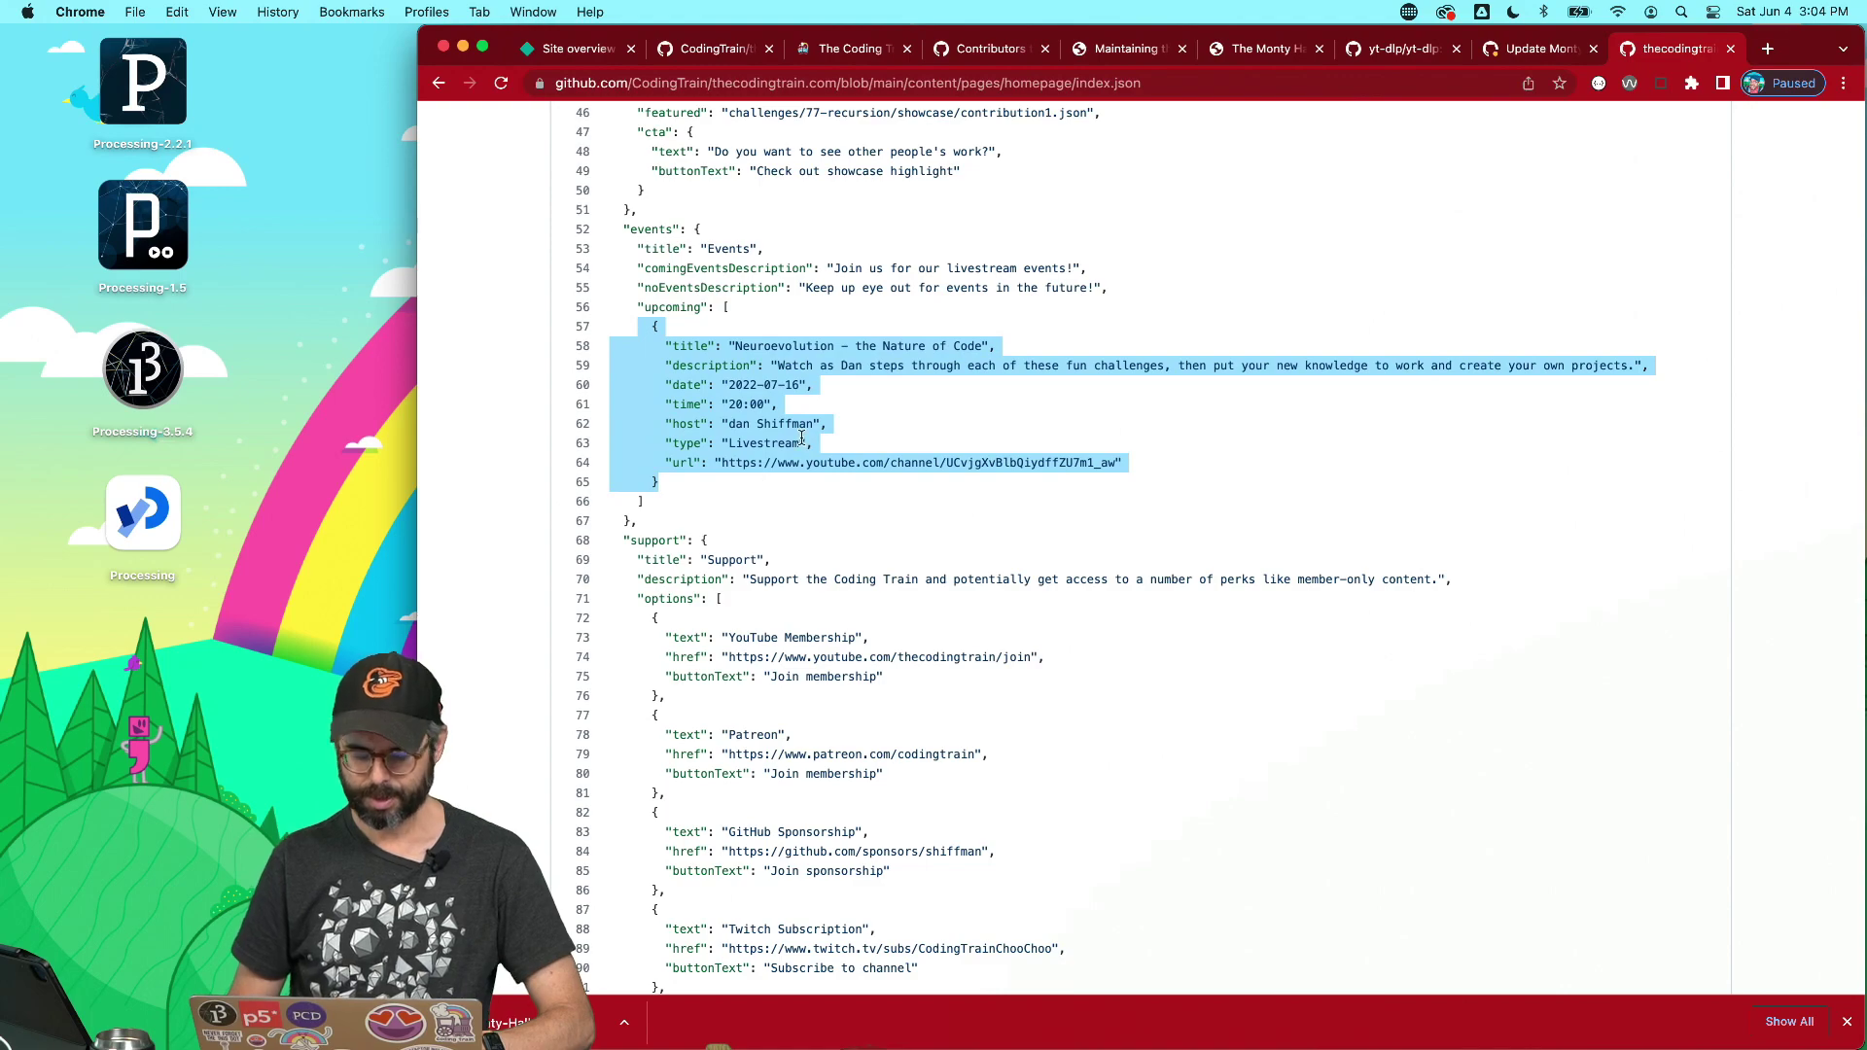
{"action": "scroll", "coordinate": [1299, 237], "scroll_direction": "up", "scroll_amount": 15}
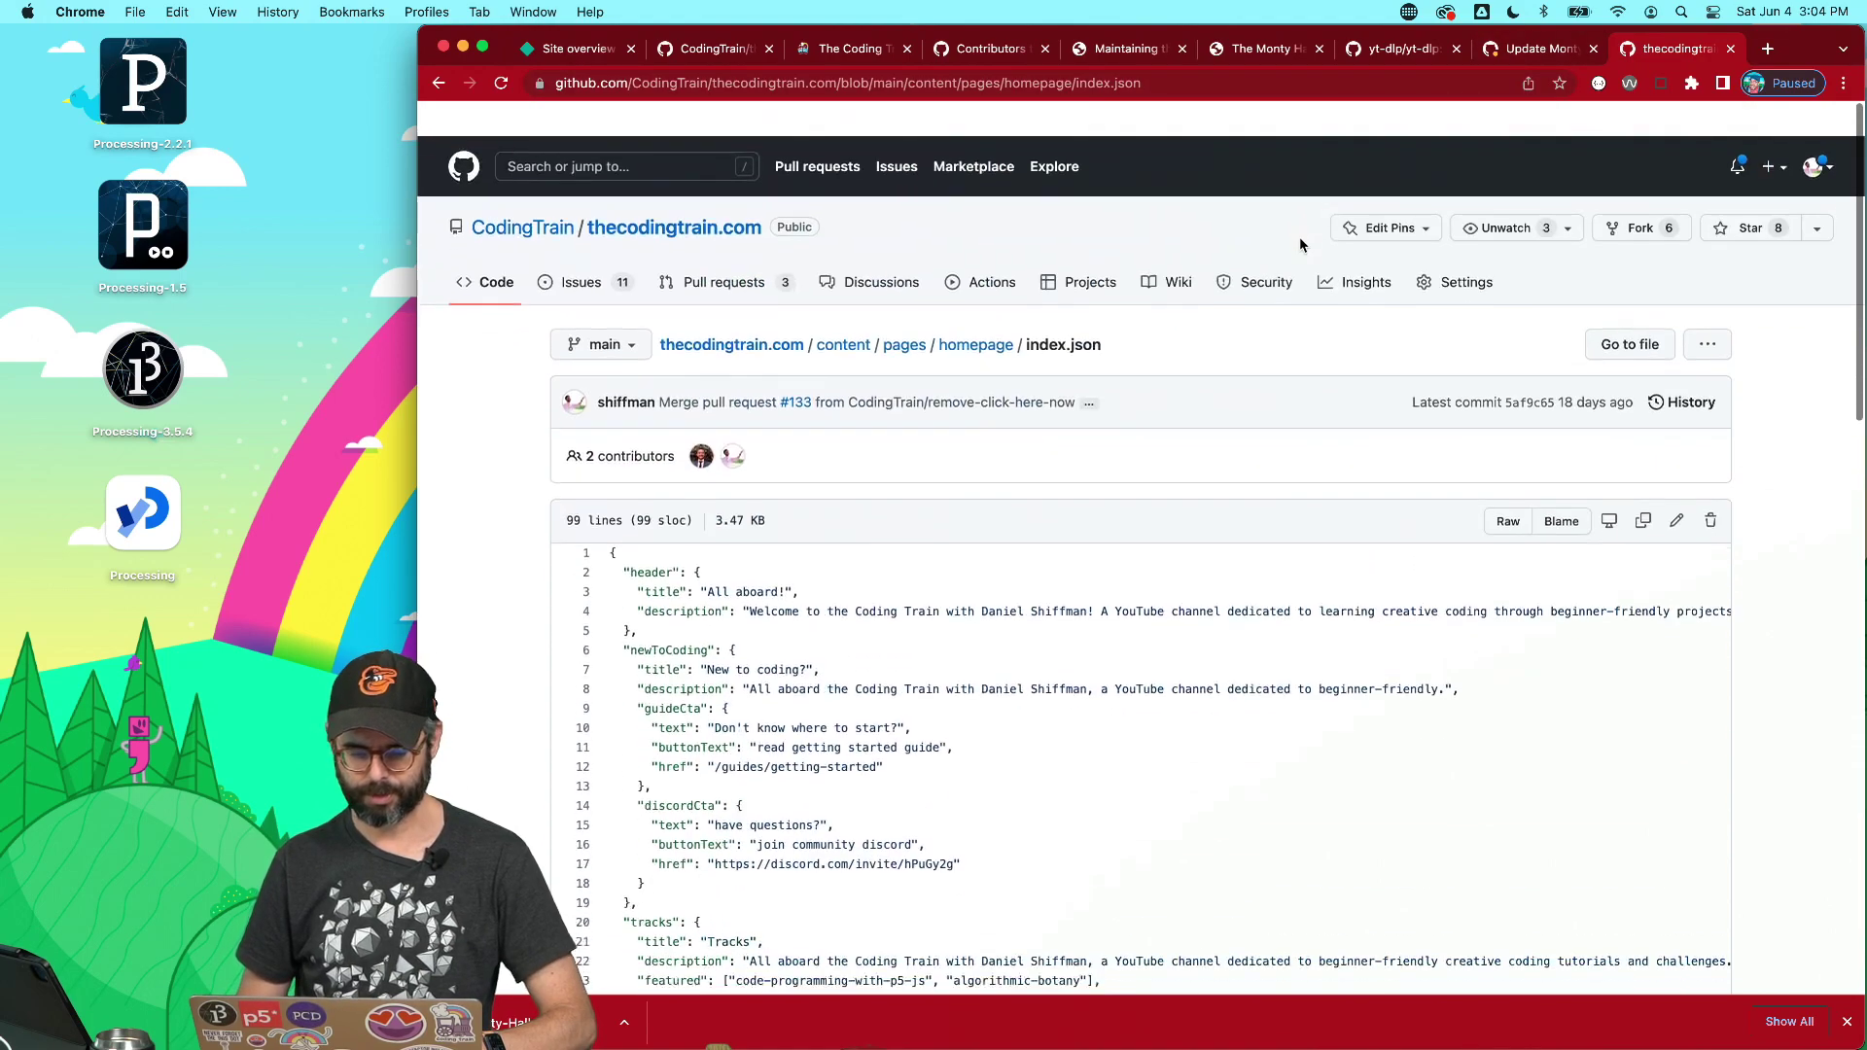
Step: Start a new issue titled 'Add documentation for properties of a "Coding Train event"'
{"action": "left_click", "coordinate": [619, 243]}
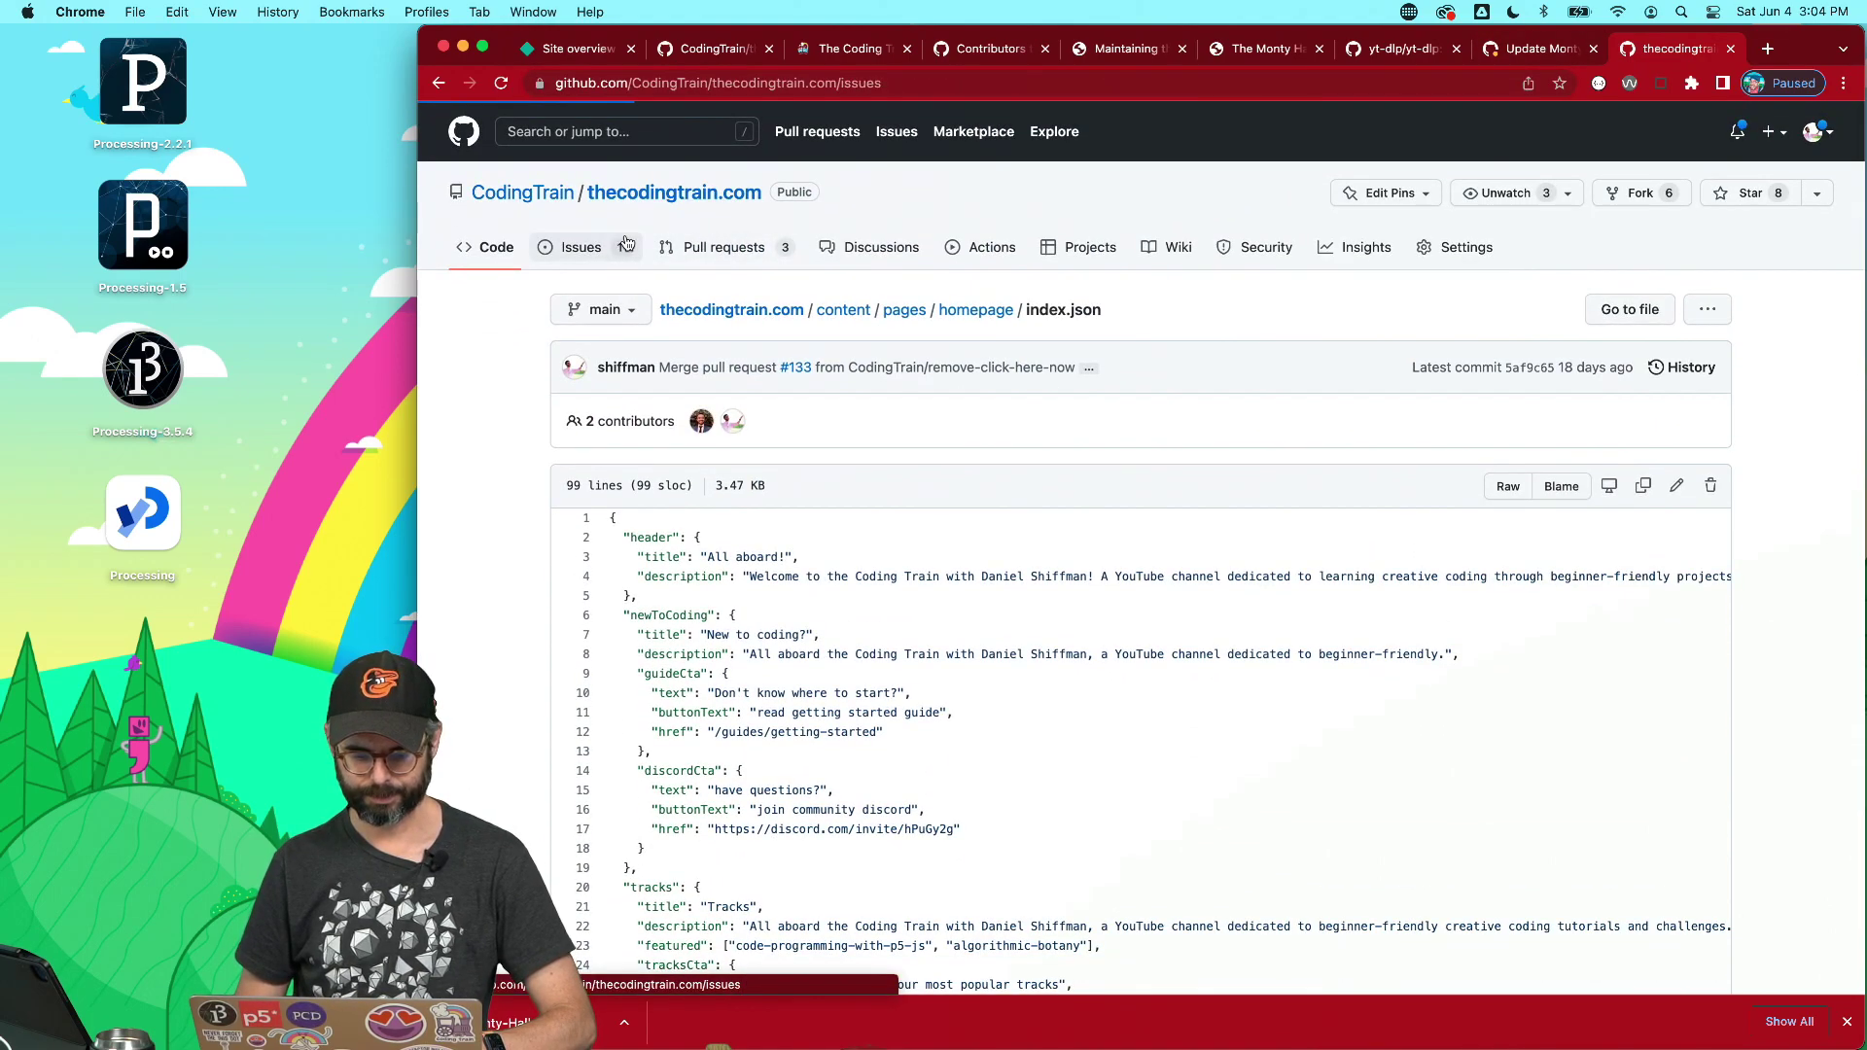
{"action": "left_click", "coordinate": [1671, 330]}
{"action": "left_click", "coordinate": [742, 335]}
{"action": "type", "text": "Add documentat"}
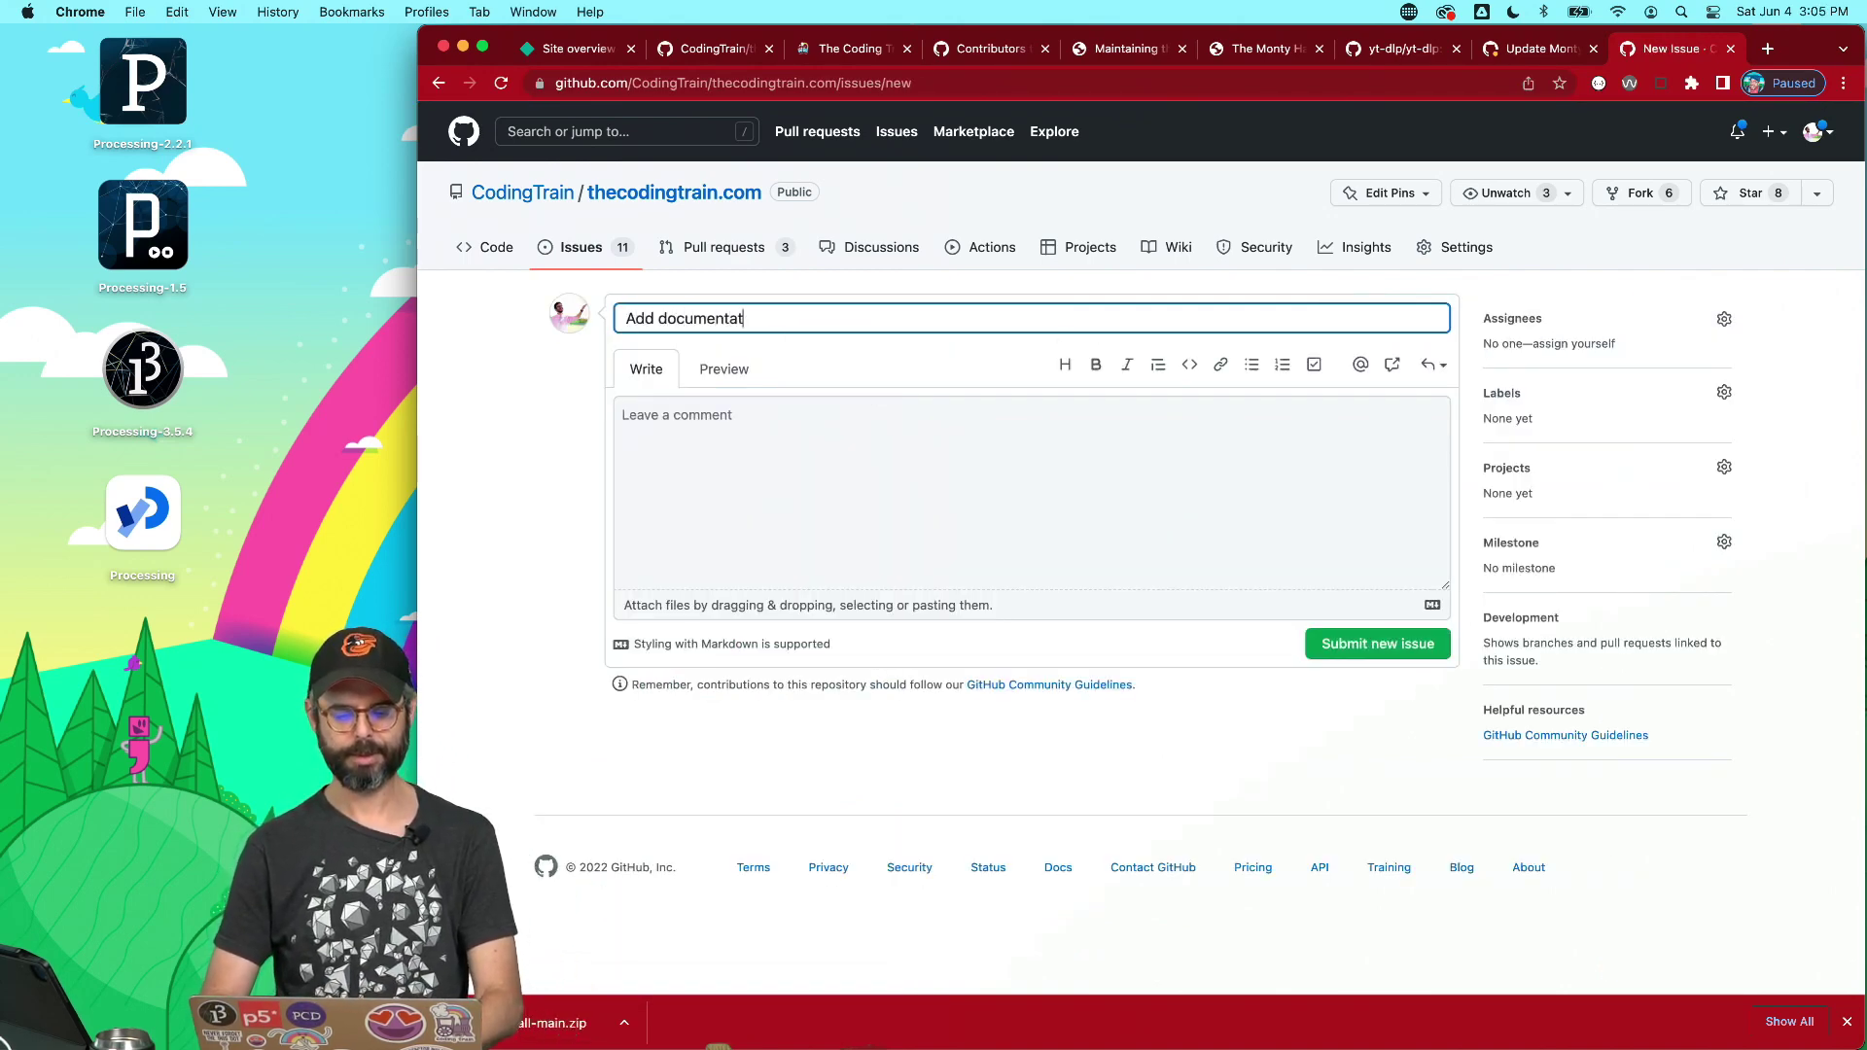
{"action": "type", "text": "ion for properites"}
{"action": "key", "text": "BackSpace"}
{"action": "key", "text": "BackSpace"}
{"action": "key", "text": "BackSpace"}
{"action": "key", "text": "BackSpace"}
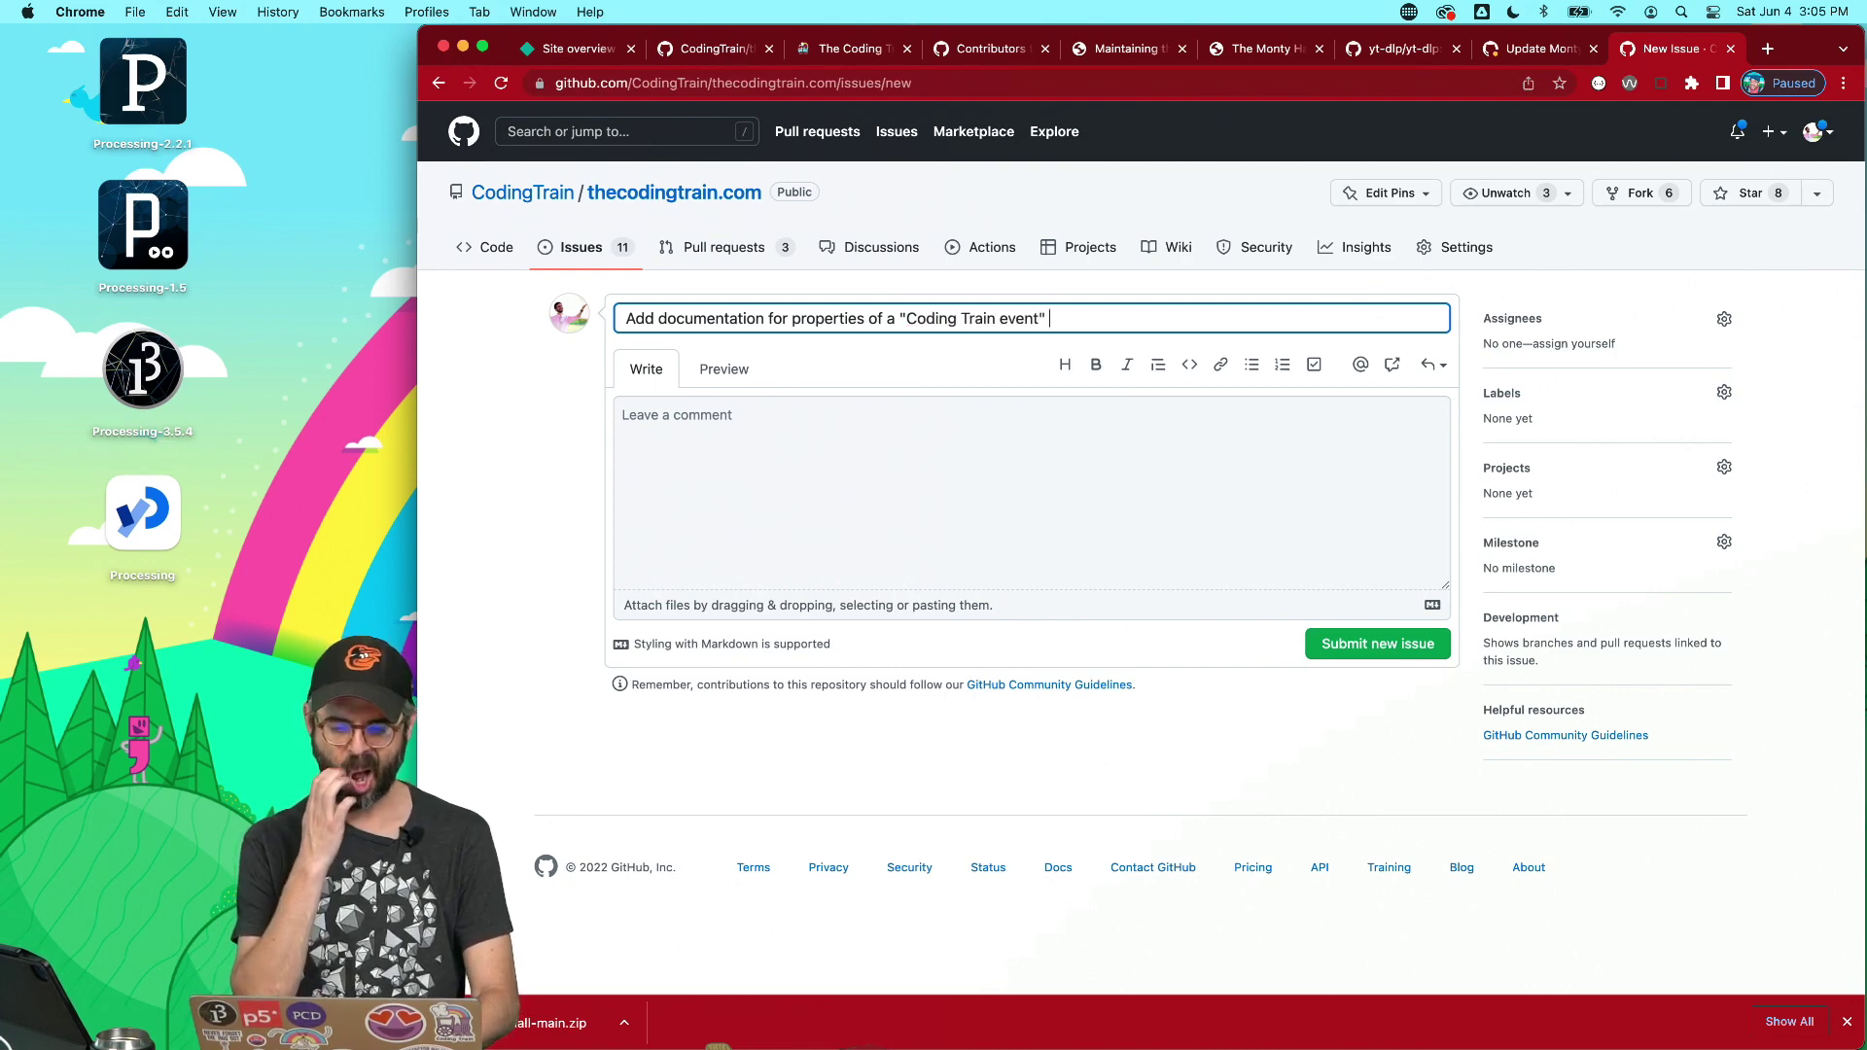
Step: Write the issue body with the example event in a ```json block, preview it, and submit issue #148
{"action": "left_click", "coordinate": [678, 458]}
{"action": "type", "text": "Thi"}
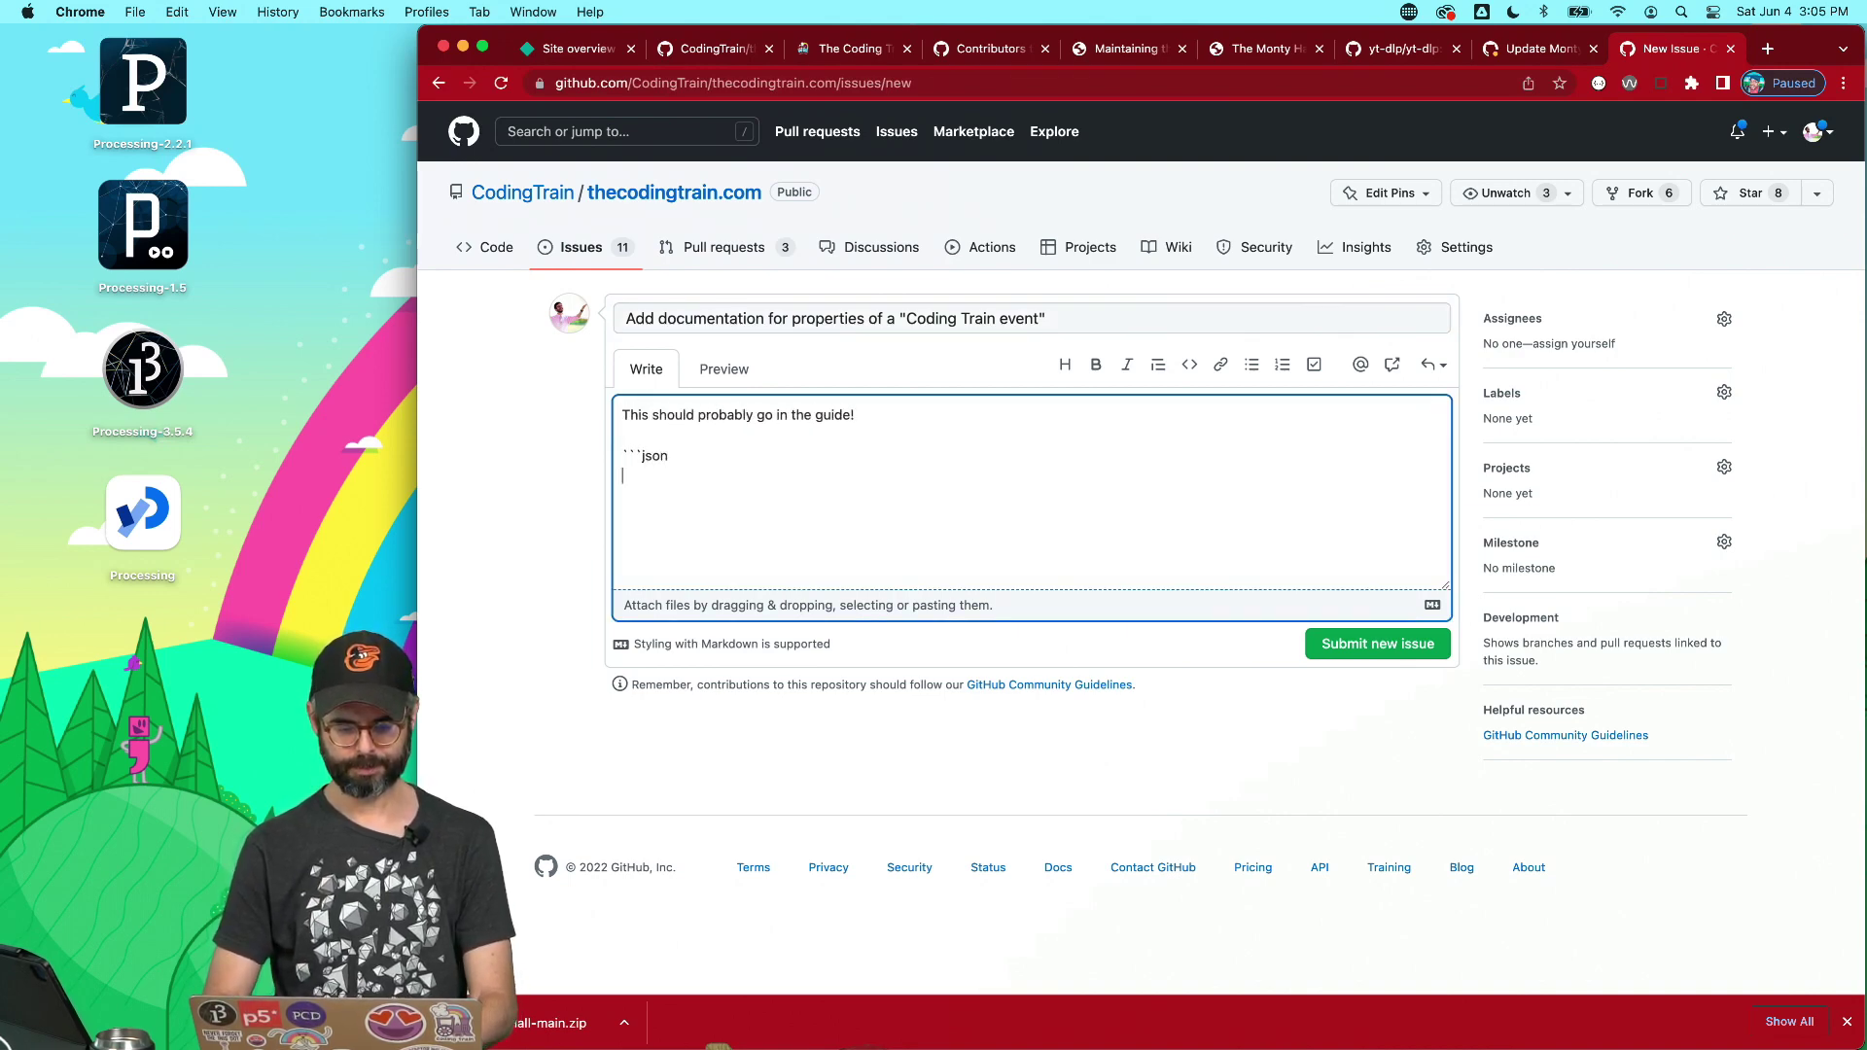
{"action": "type", "text": "{       \"title\": \"Neuroevolution - the Nature of Code\",       \"description\": \"Watch as Dan steps through each of these fun challenges, then put your new knowledge to work and create your own projects.\",       \"date\": \"2022-07-16\",       \"time\": \"20:00\",       \"host\": \"dan Shiffman\",       \"type\": \"Livestream\",       \"url\": \"https://www.youtube.com/channel/UCvjgXvBlbQiydffZU7m1_aw\"     }"}
{"action": "key", "text": "Return"}
{"action": "type", "text": "`"}
{"action": "left_click", "coordinate": [725, 370]}
{"action": "left_click", "coordinate": [665, 367]}
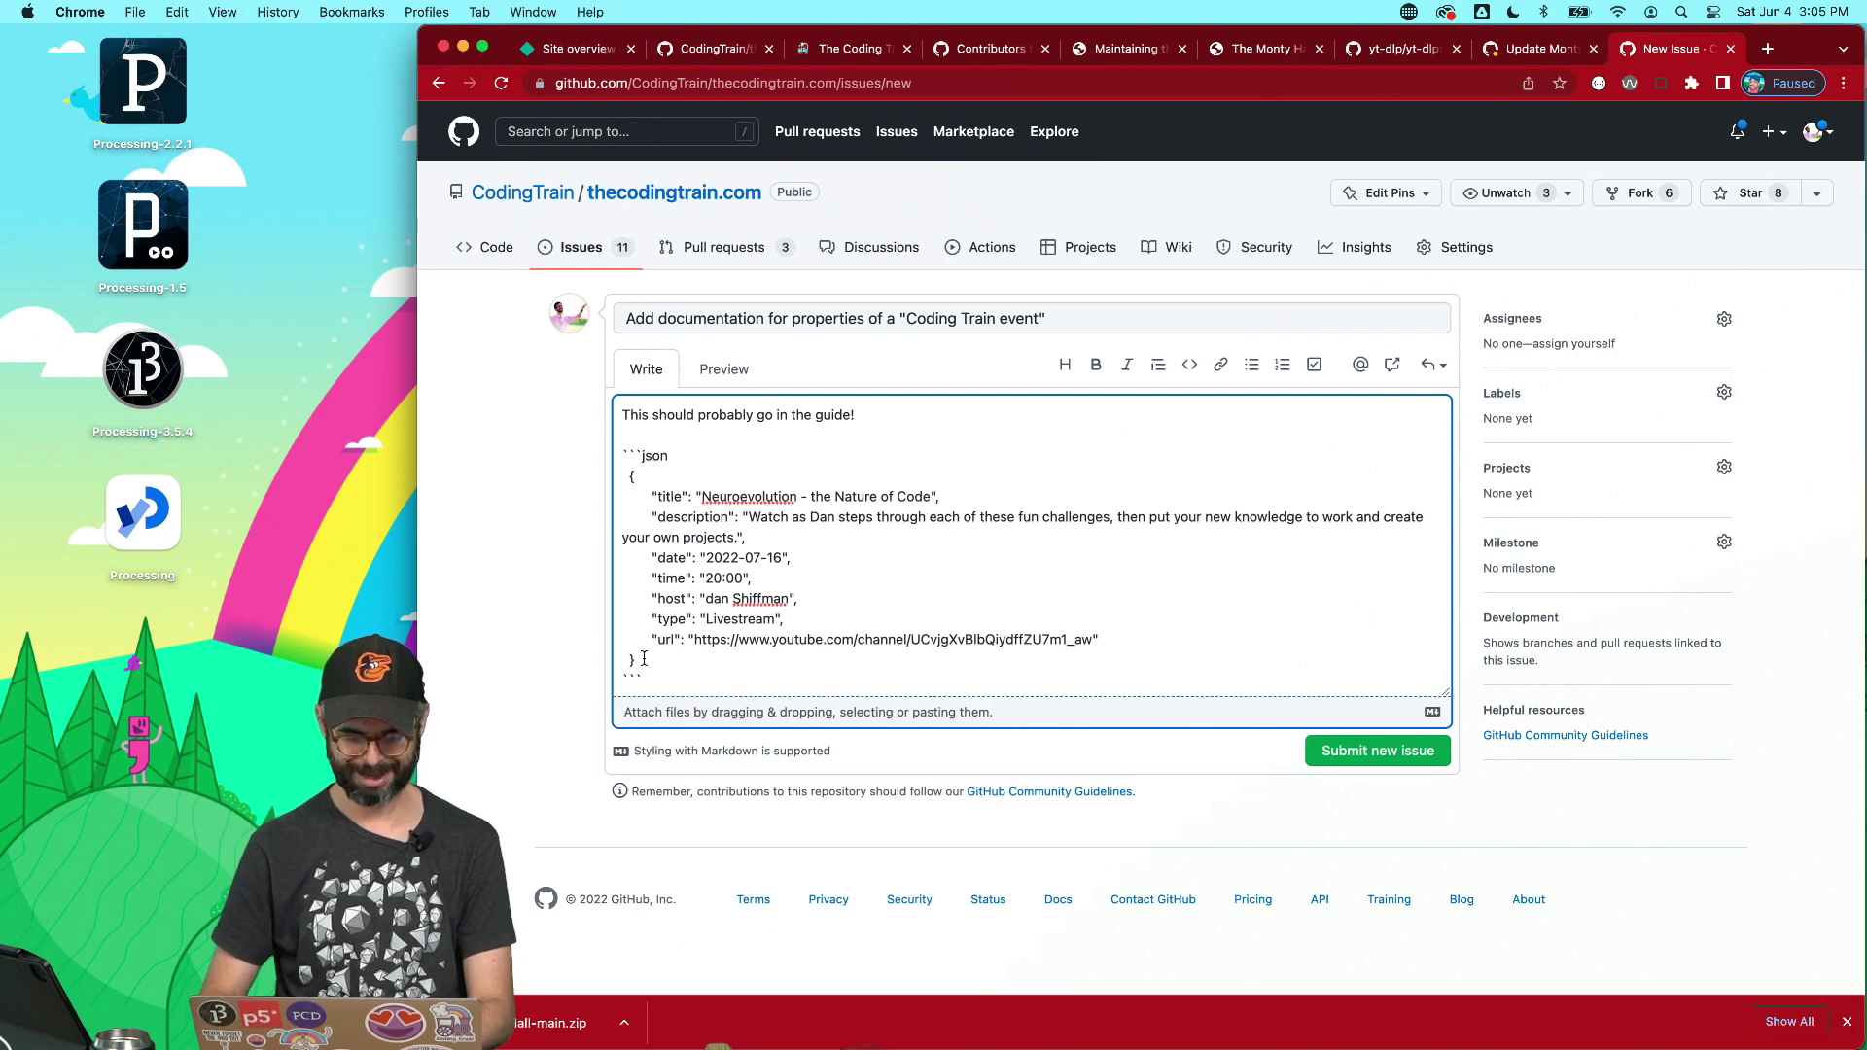
{"action": "left_click_drag", "start_coordinate": [637, 662], "coordinate": [598, 486]}
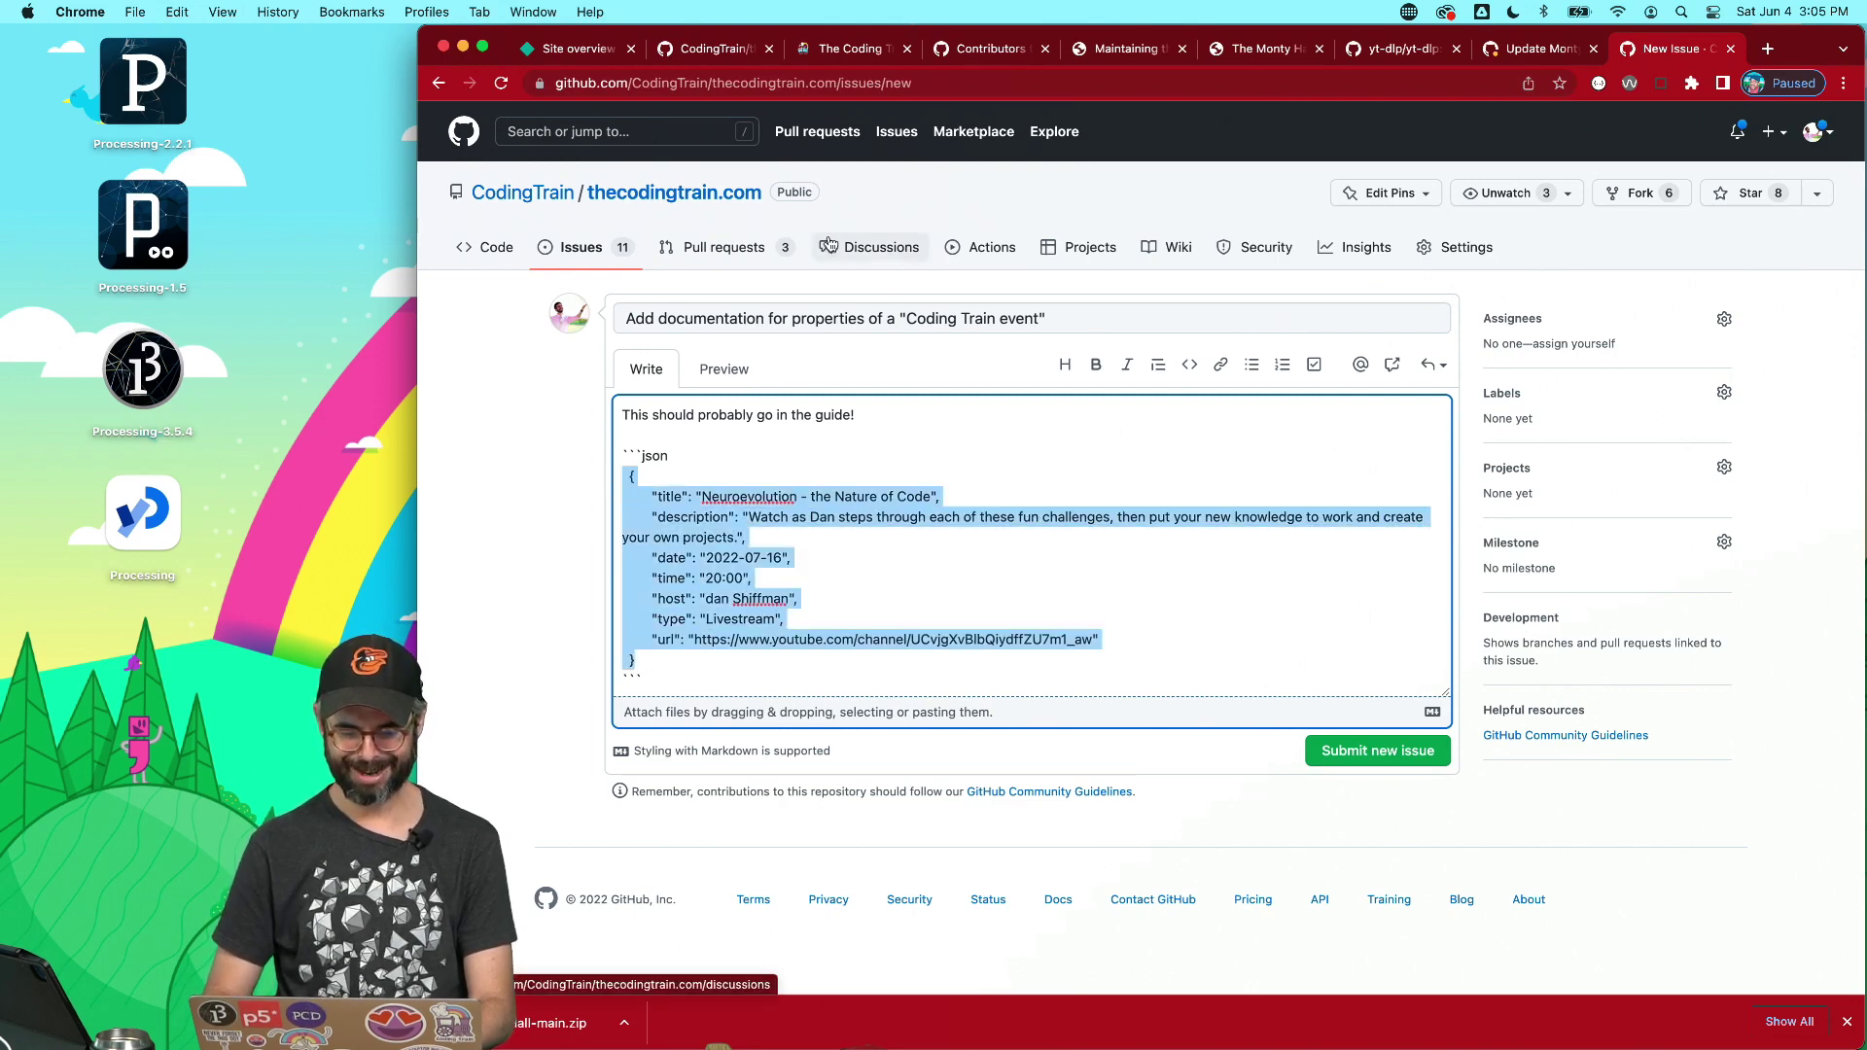
{"action": "left_click", "coordinate": [739, 369]}
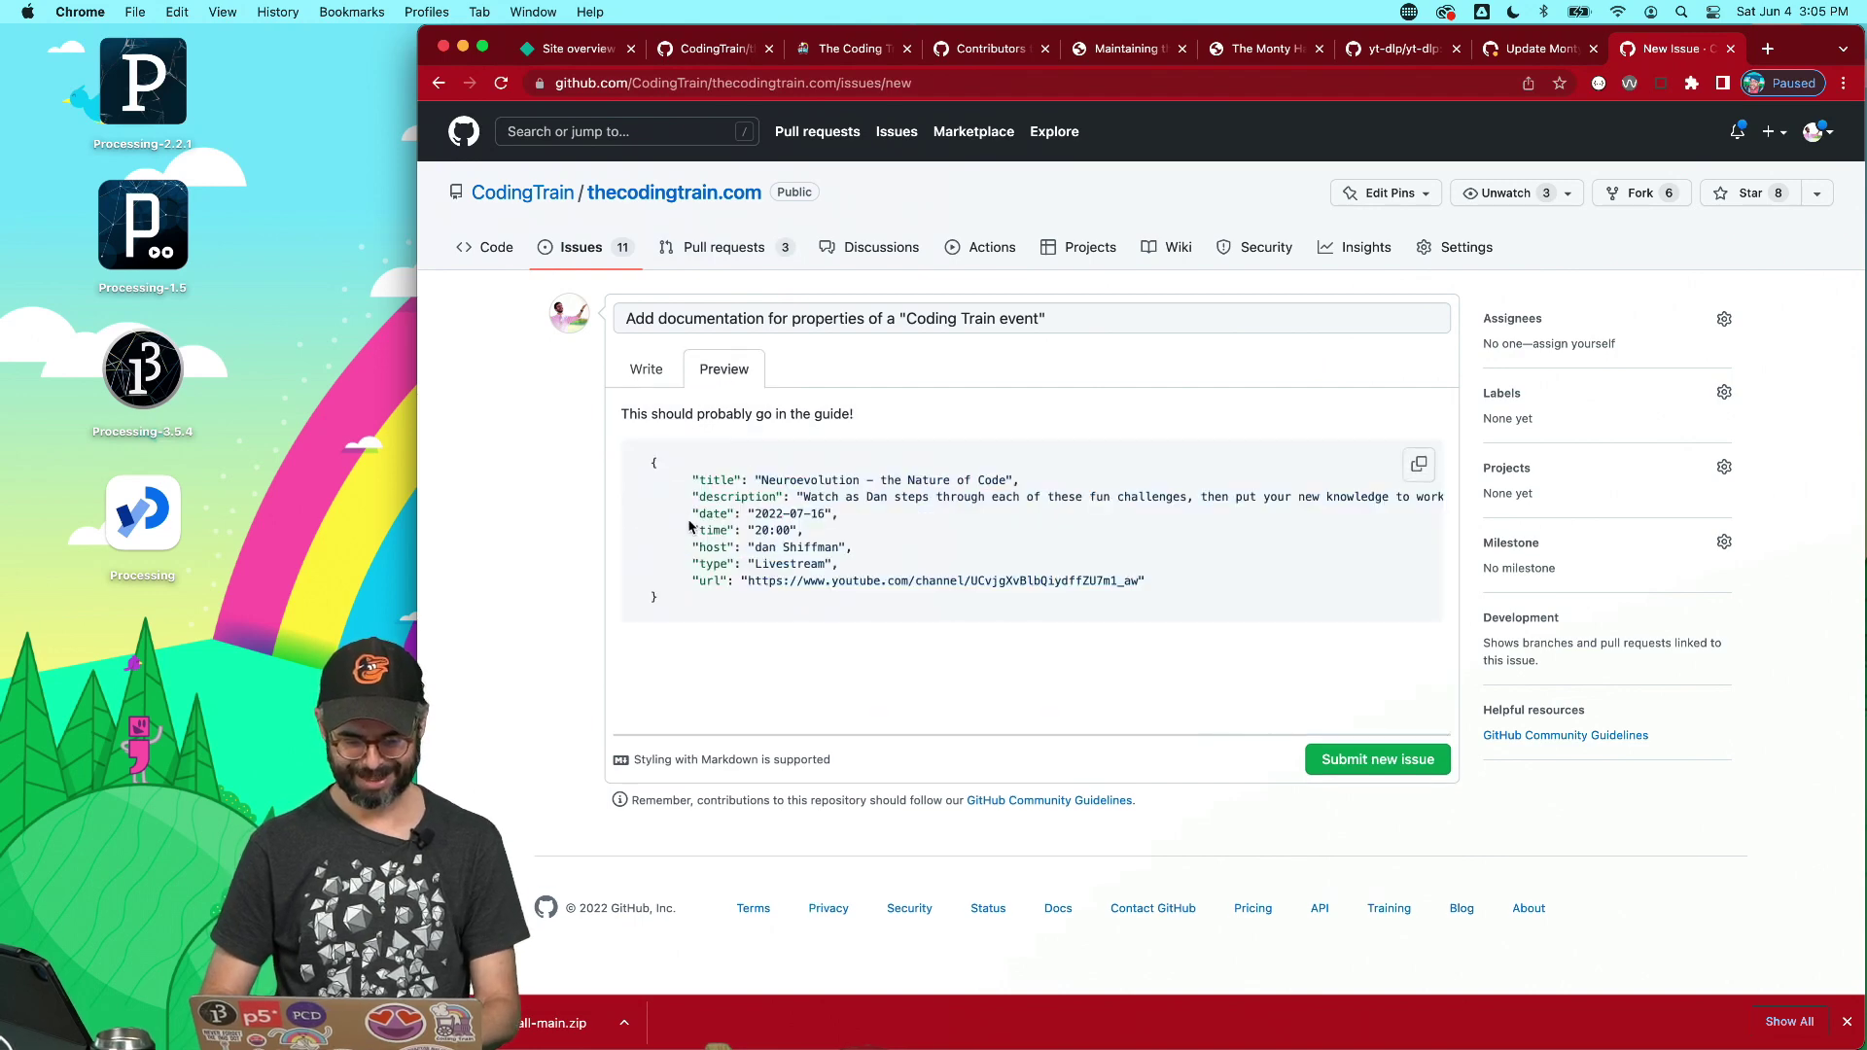
{"action": "left_click", "coordinate": [1356, 756]}
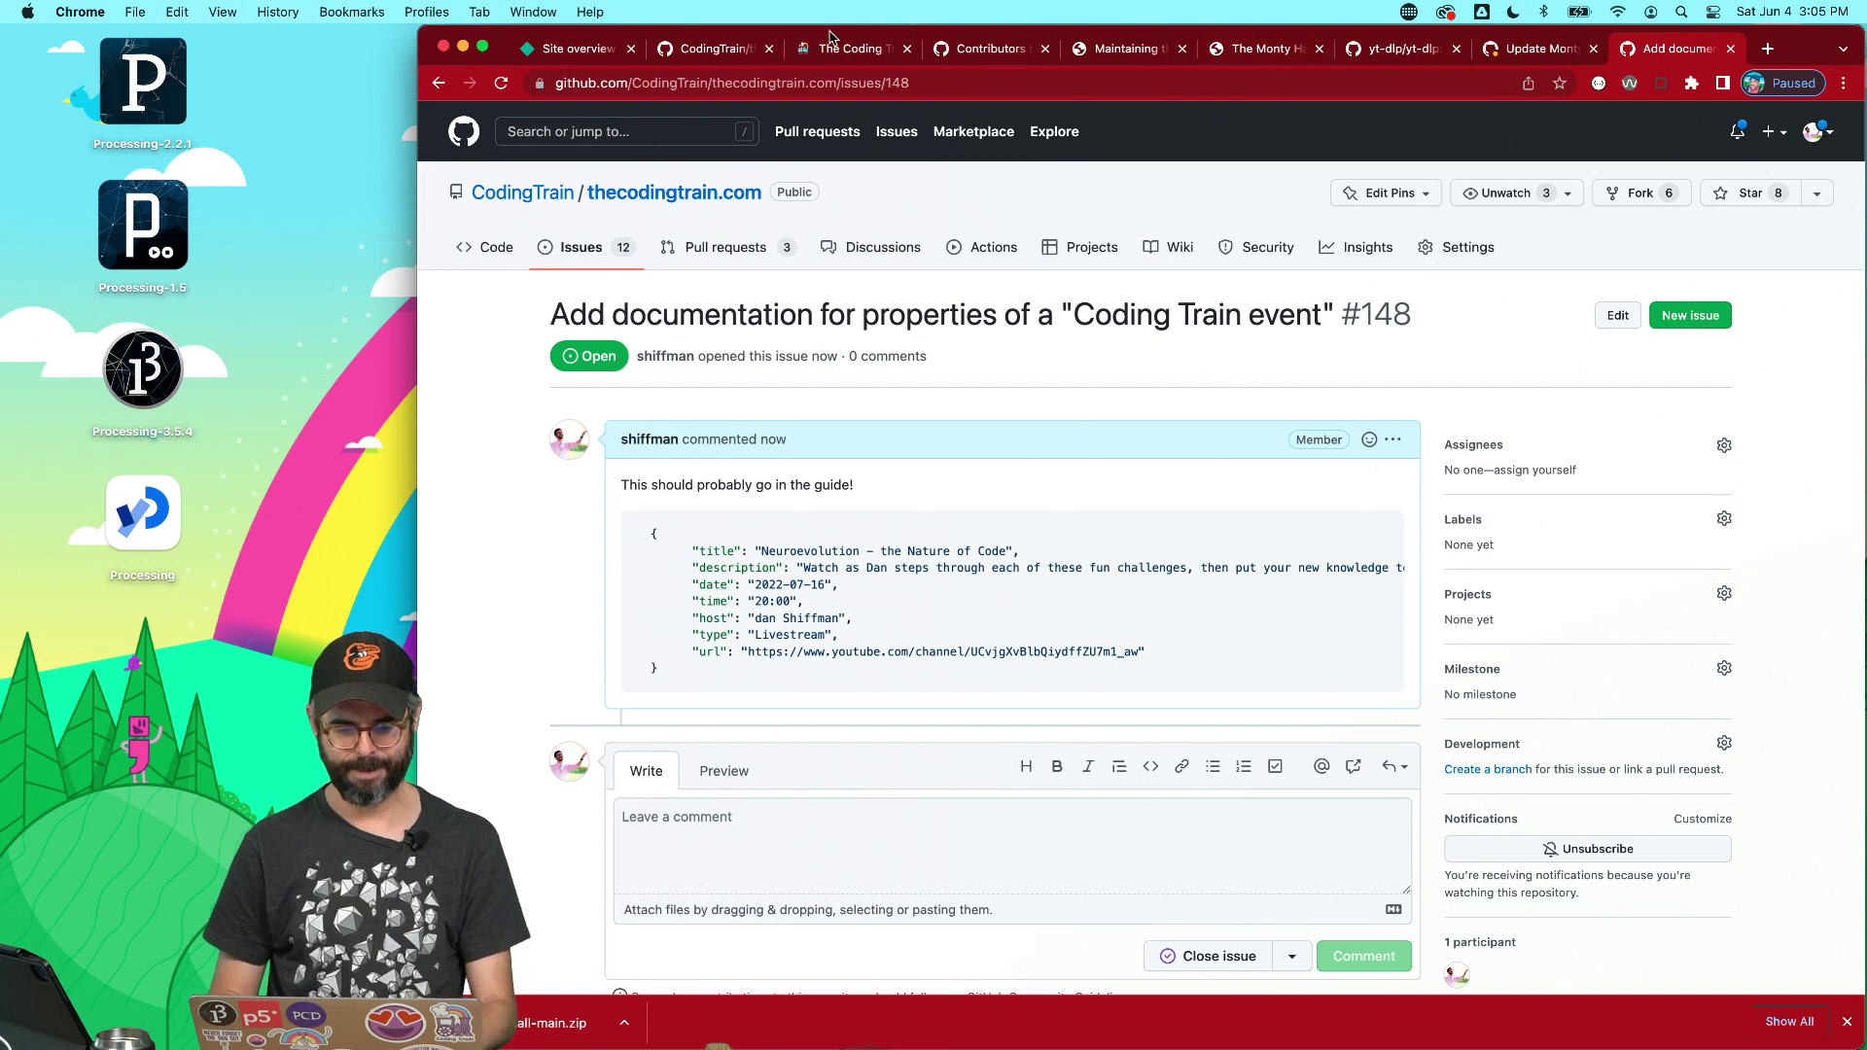
{"action": "left_click", "coordinate": [696, 51]}
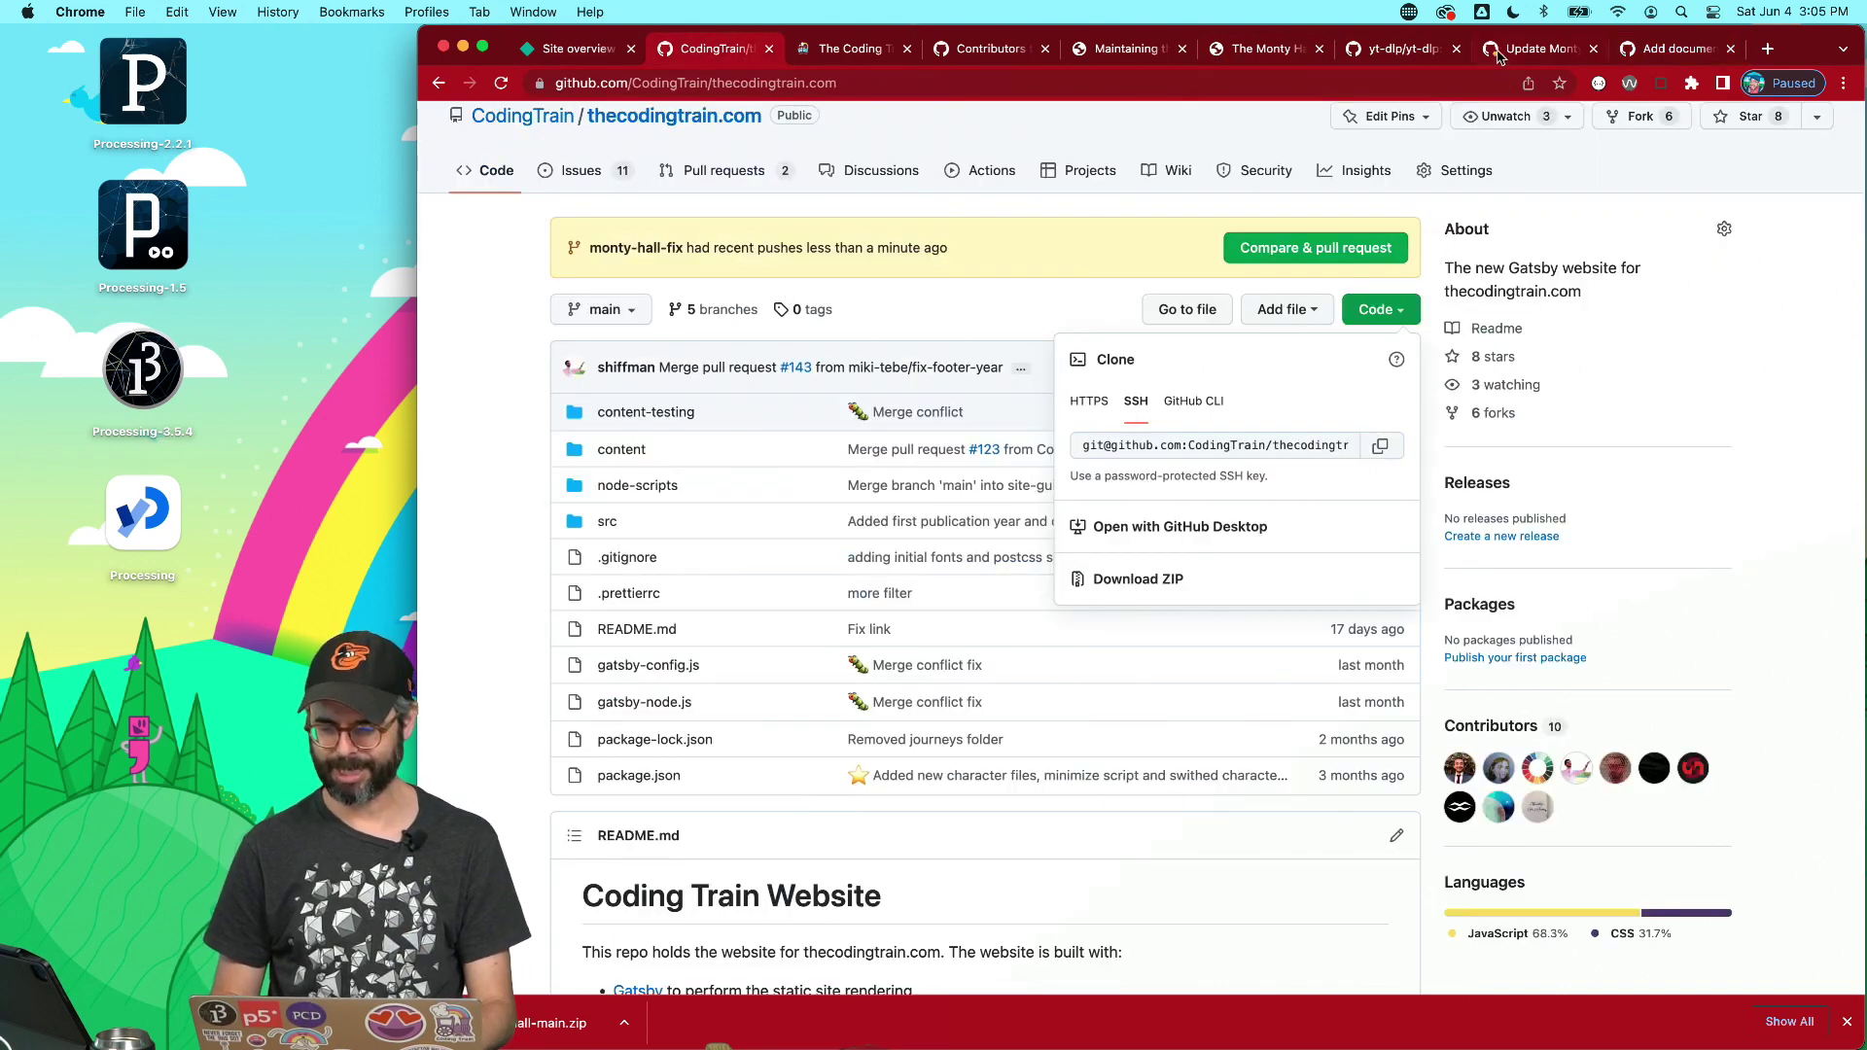
Step: Paste the copied event object into the empty "upcoming" list in index.json and format it
{"action": "left_click", "coordinate": [1500, 57]}
{"action": "key", "text": "super+Tab"}
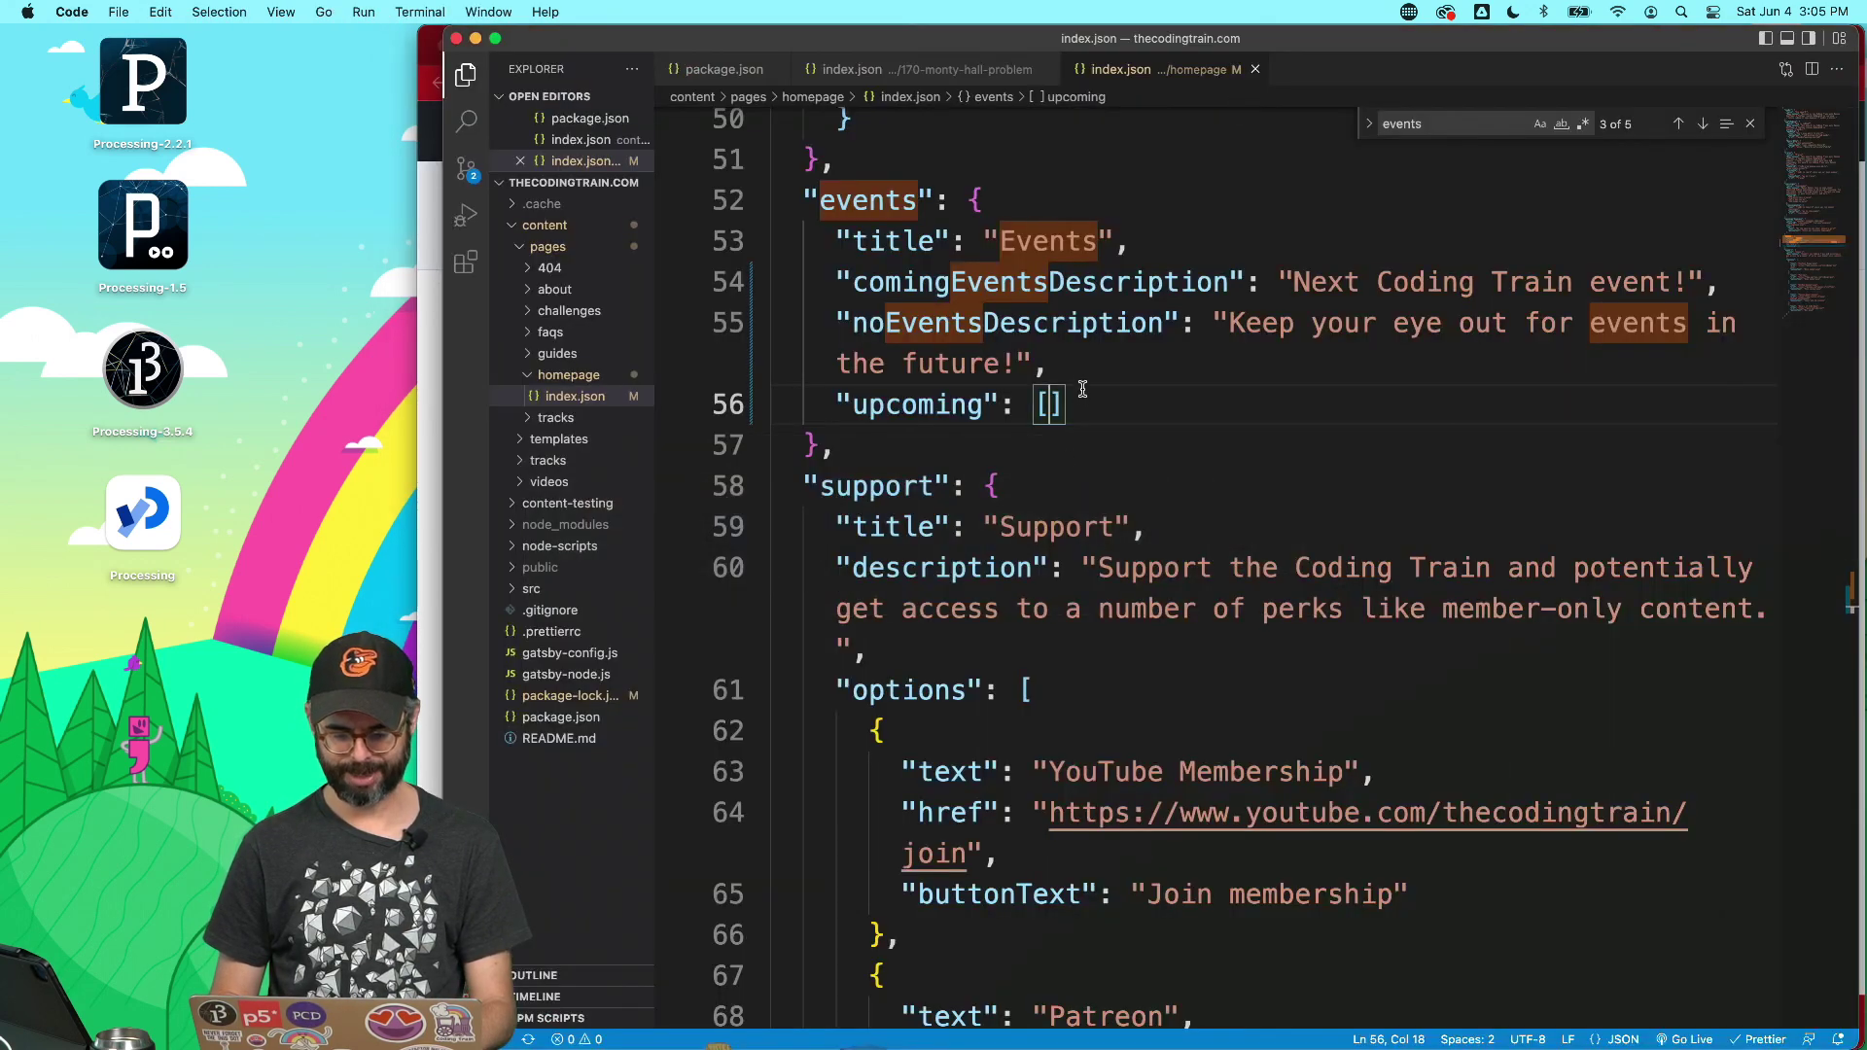
{"action": "scroll", "coordinate": [1059, 707], "scroll_direction": "down", "scroll_amount": 5}
{"action": "scroll", "coordinate": [1059, 706], "scroll_direction": "up", "scroll_amount": 4}
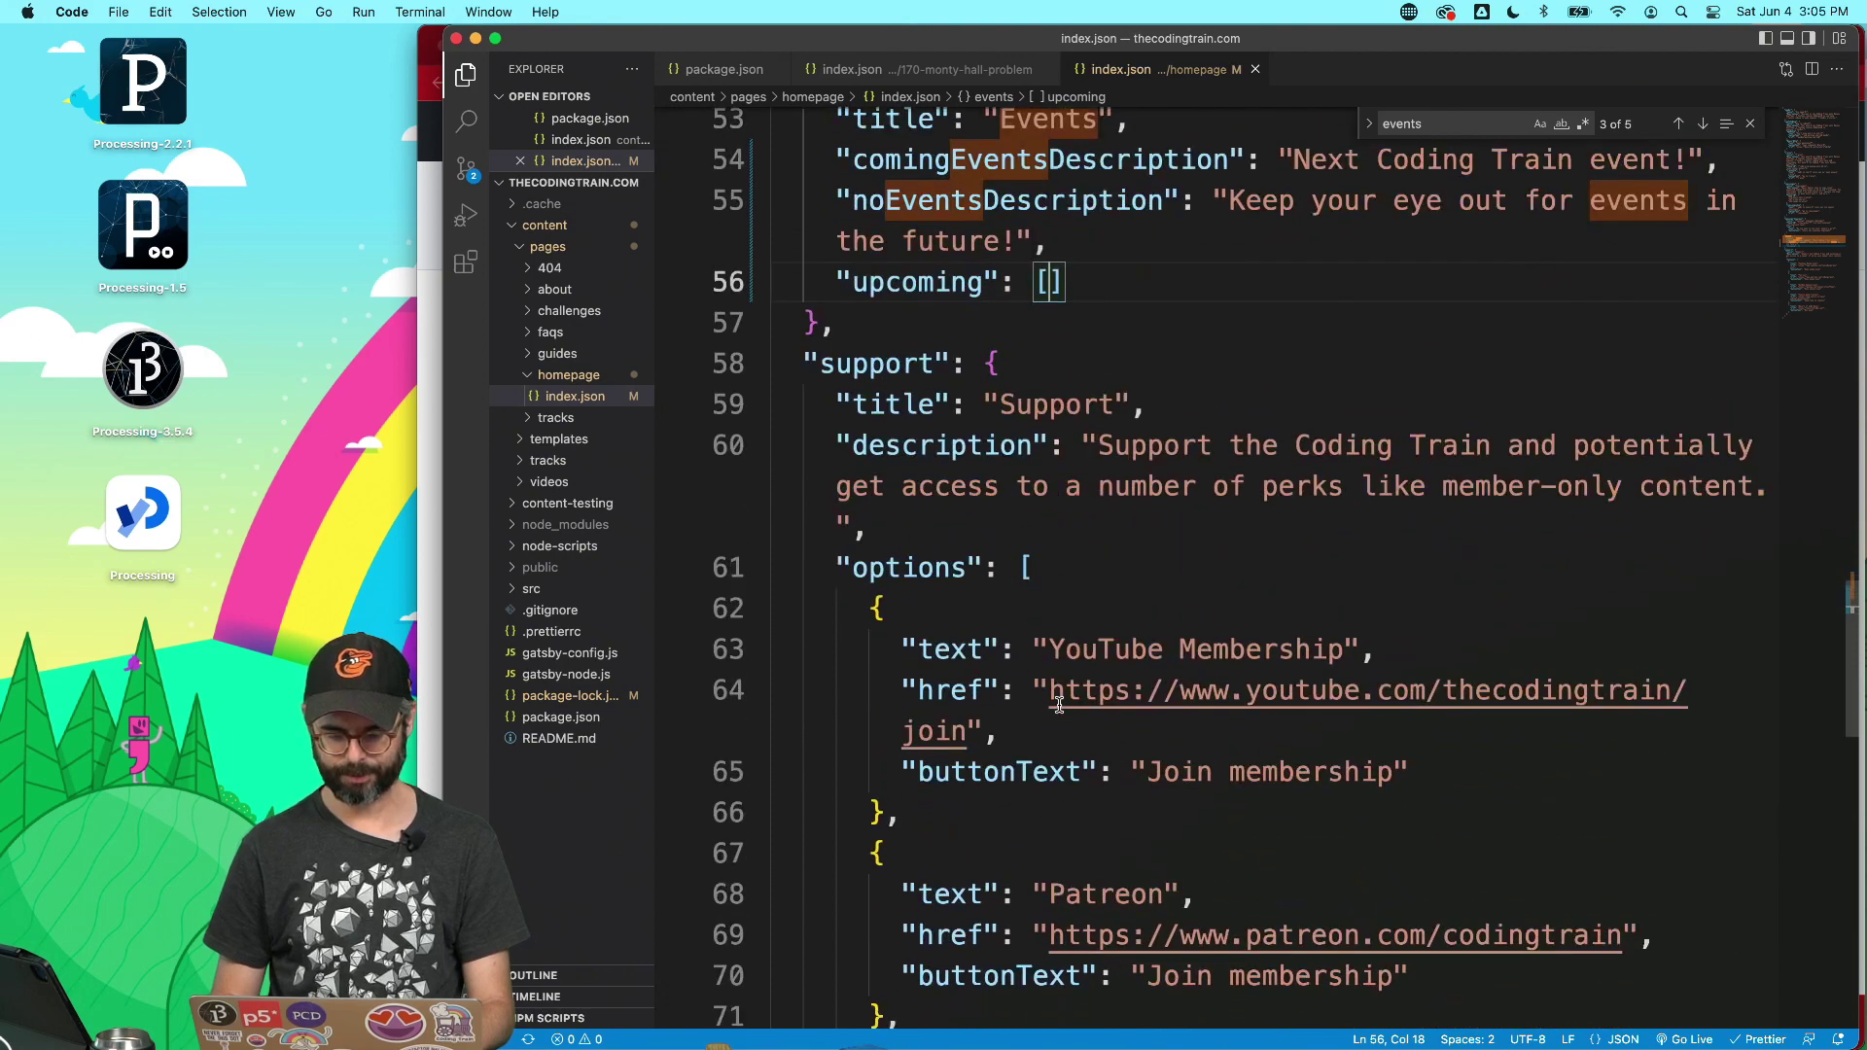
{"action": "type", "text": "{ \"title\": \"Neuroevolution - the Nature of Code\", \"description\": \"Watch as Dan steps through each of these fun challenges, then put your new knowledge to work and create your own projects.\", \"date\": \"2022-07-16\", \"time\": \"20:00\", \"host\": \"dan Shiffman\", \"type\": \"Livestream\", \"url\": \"https://www.youtube.com/channel/UCvjgXvBlbQiydffZU7m1_aw\" }"}
{"action": "key", "text": "super+s"}
Step: Retitle the pasted event to 'PCD Copenhagen' and save index.json
{"action": "left_click_drag", "start_coordinate": [1064, 362], "coordinate": [1639, 362]}
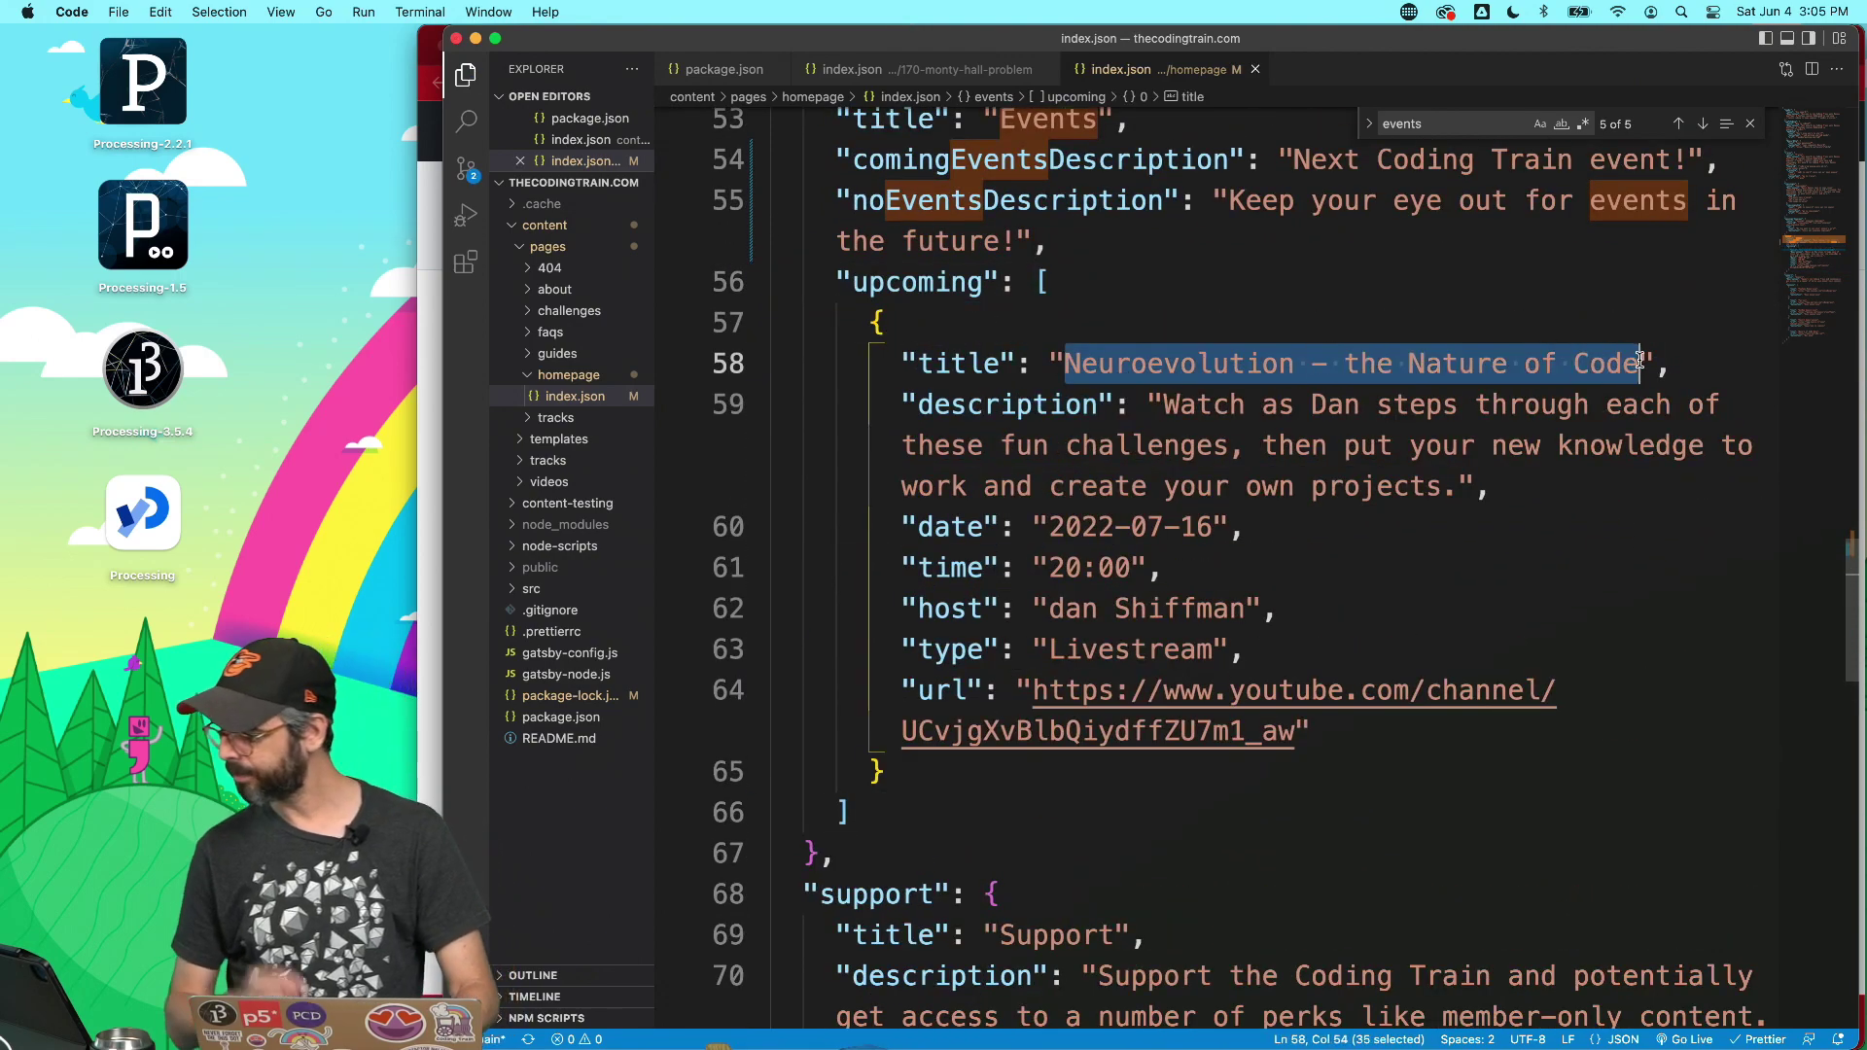
{"action": "type", "text": "Processing Comm"}
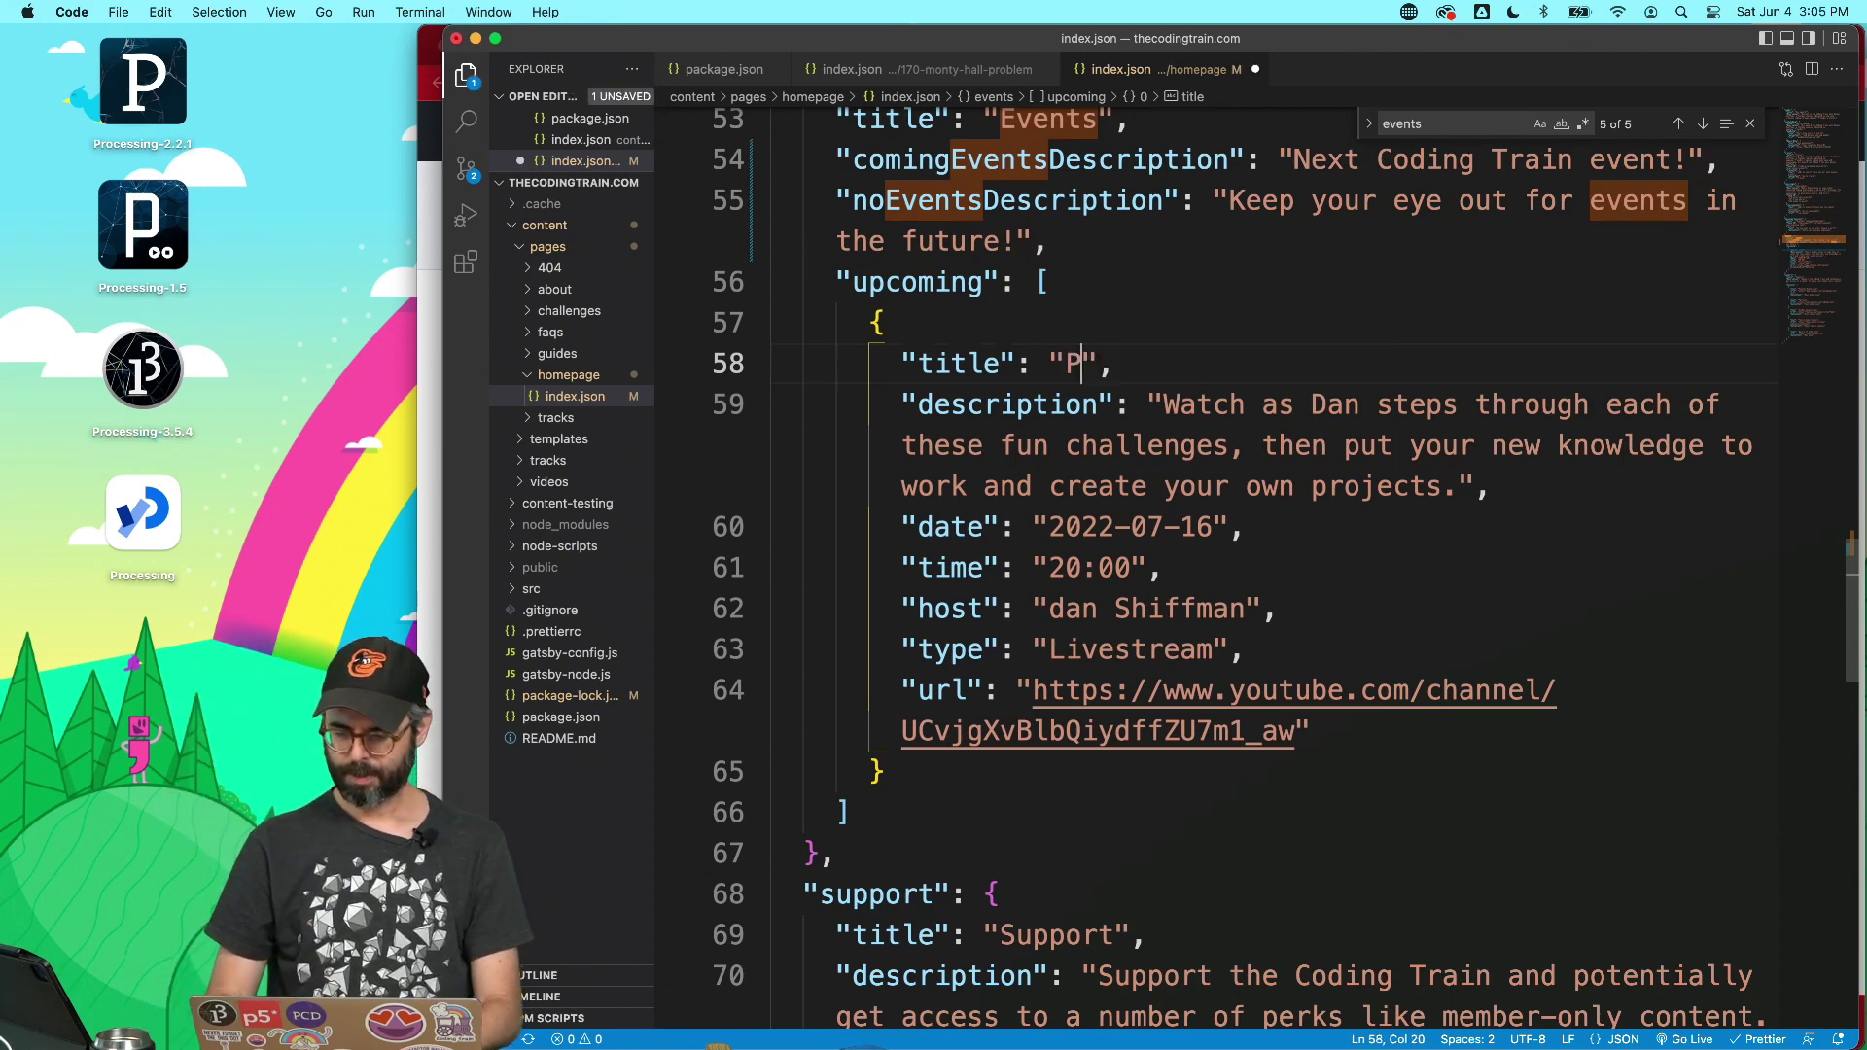
{"action": "key", "text": "BackSpace"}
{"action": "key", "text": "BackSpace"}
{"action": "key", "text": "BackSpace"}
{"action": "key", "text": "BackSpace"}
{"action": "key", "text": "BackSpace"}
{"action": "key", "text": "BackSpace"}
{"action": "key", "text": "BackSpace"}
{"action": "key", "text": "BackSpace"}
{"action": "key", "text": "BackSpace"}
{"action": "key", "text": "BackSpace"}
{"action": "key", "text": "BackSpace"}
{"action": "key", "text": "BackSpace"}
{"action": "key", "text": "BackSpace"}
{"action": "key", "text": "BackSpace"}
{"action": "type", "text": "CD Copenhagen"}
{"action": "key", "text": "super+s"}
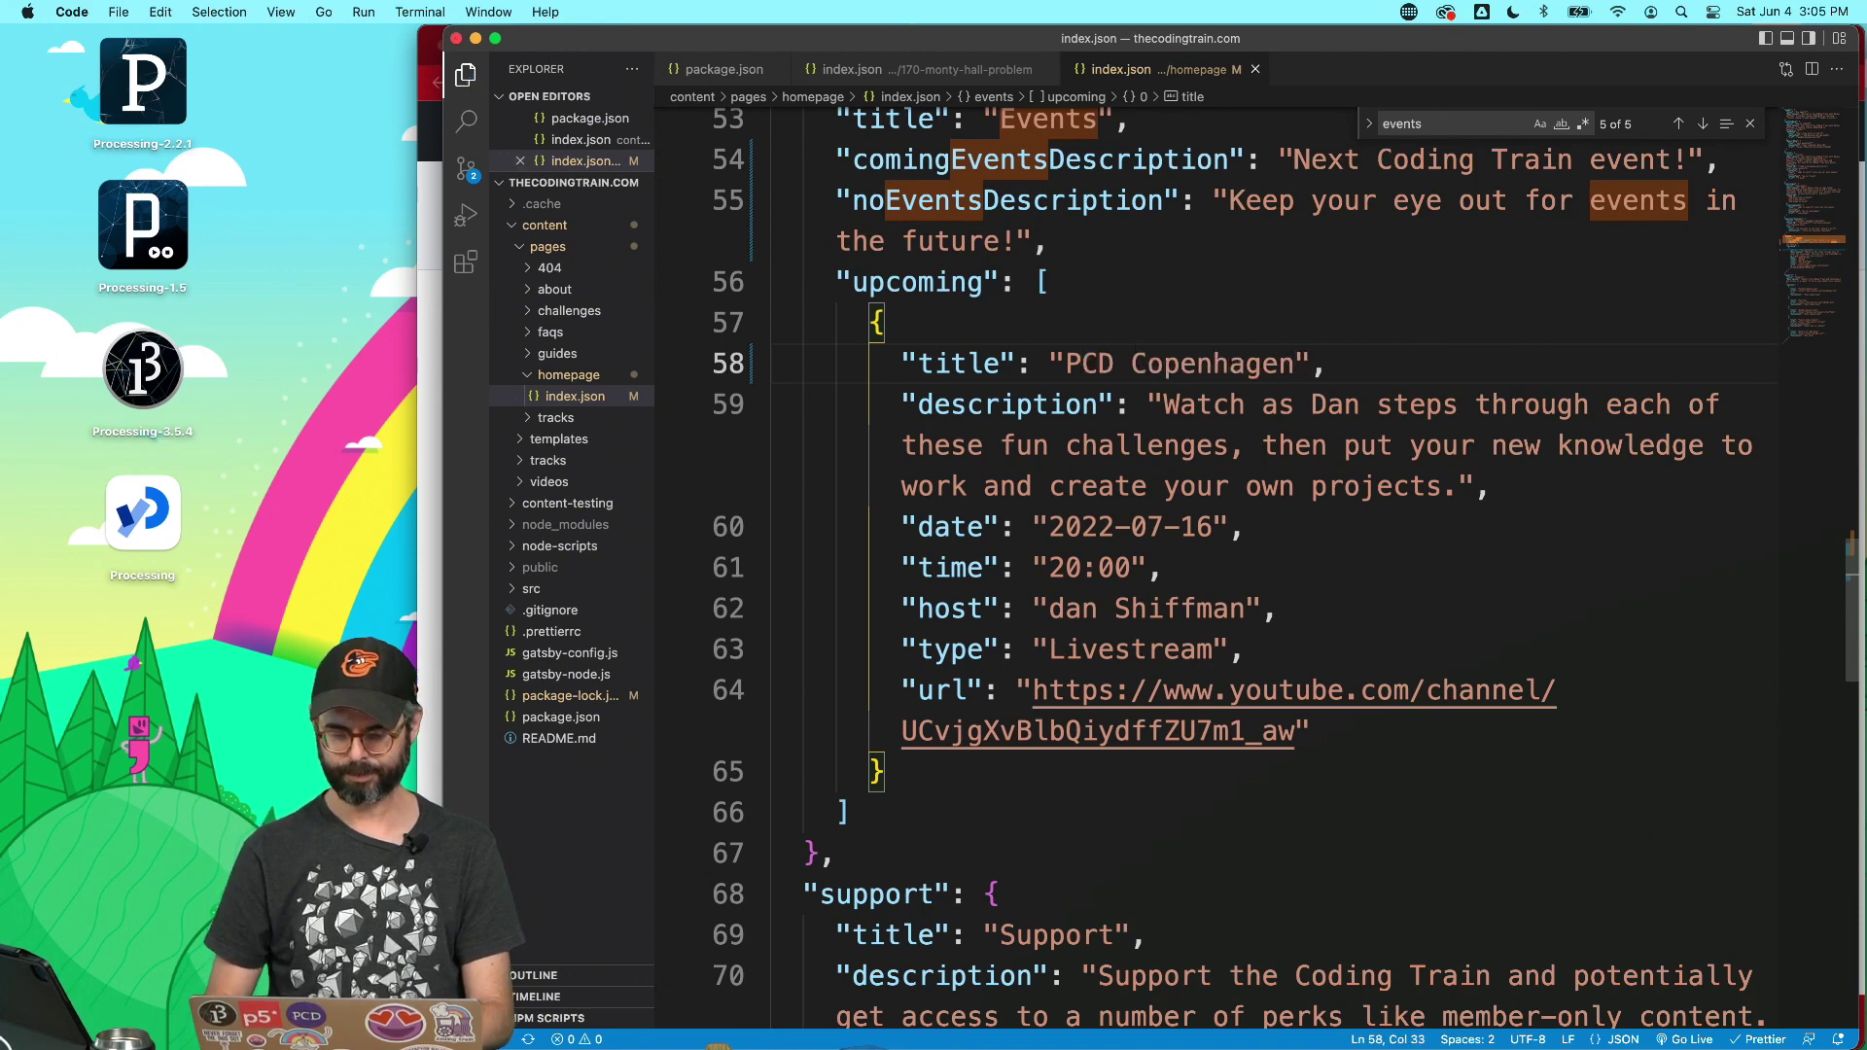
Step: Start a new browser search for 'pcd copenhagen'
{"action": "key", "text": "super+Tab"}
{"action": "key", "text": "super+t"}
{"action": "type", "text": "pcd"}
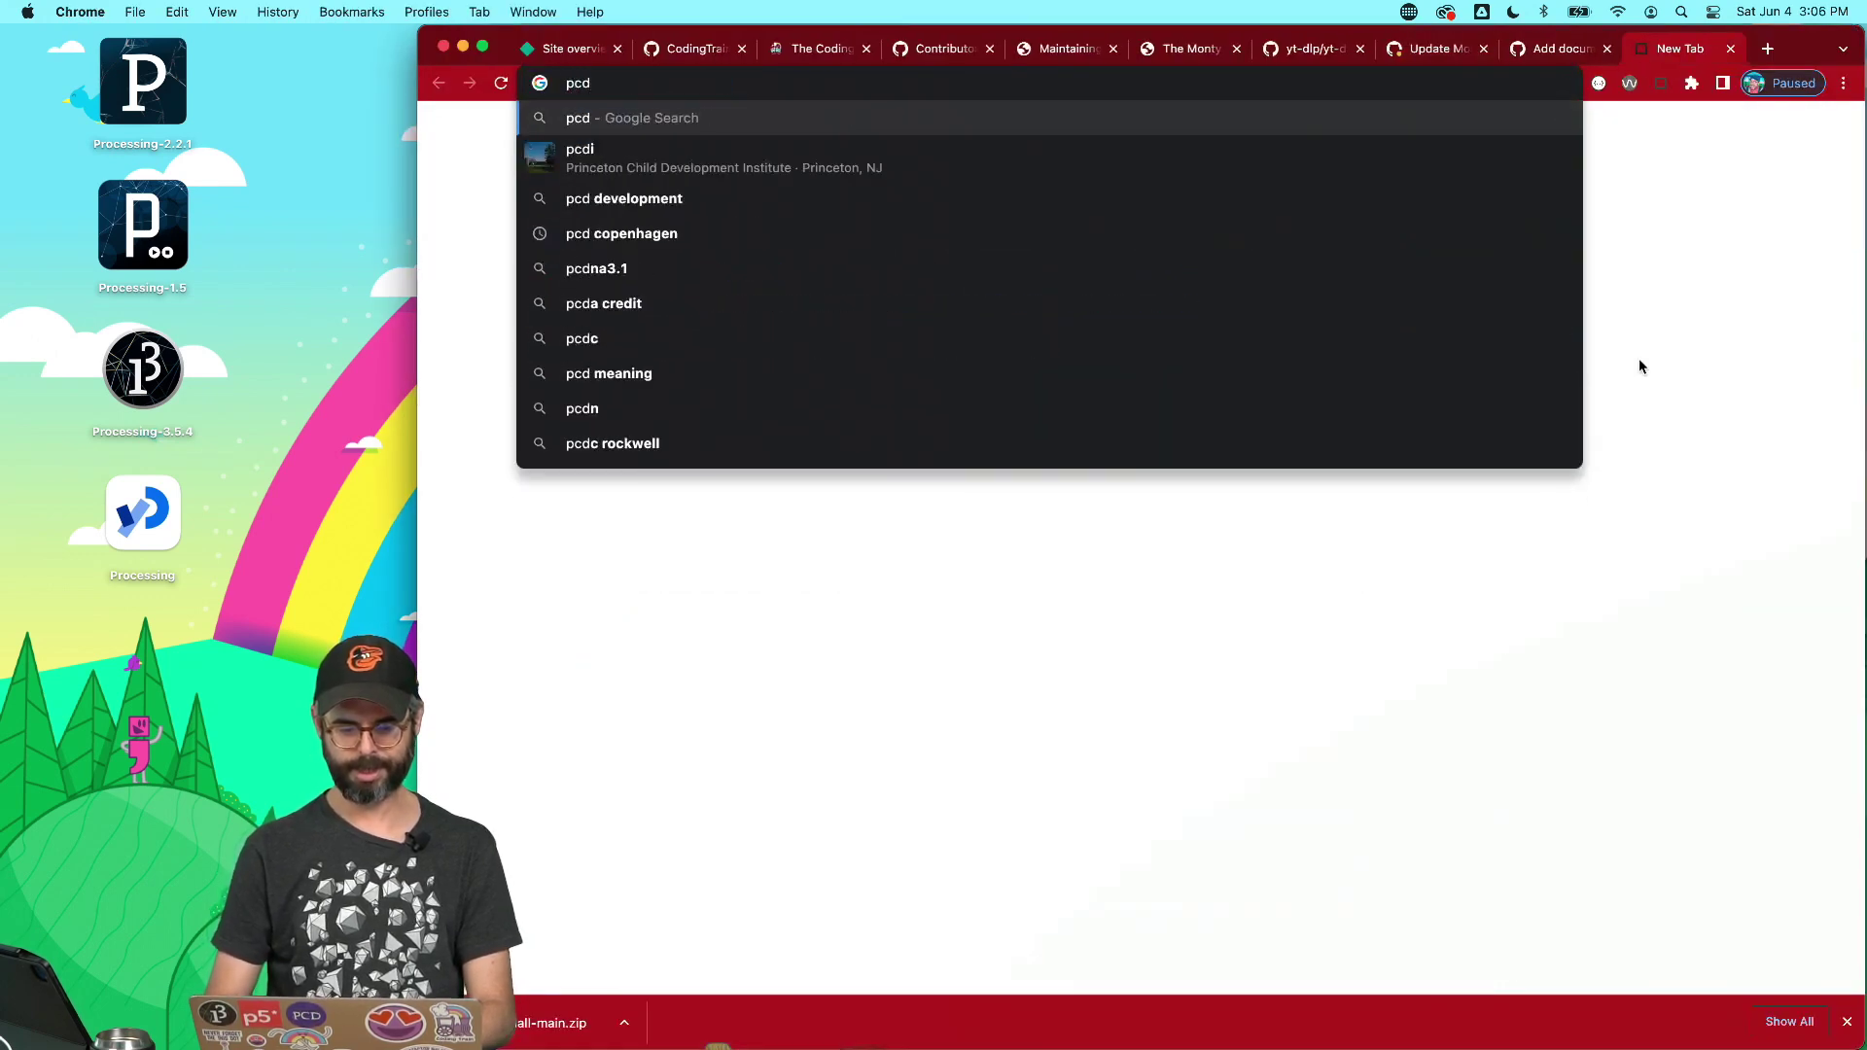
{"action": "type", "text": " copenhagen"}
Step: Run the search and open the Processing Community Day CPH site, pcdcph.com
{"action": "key", "text": "Return"}
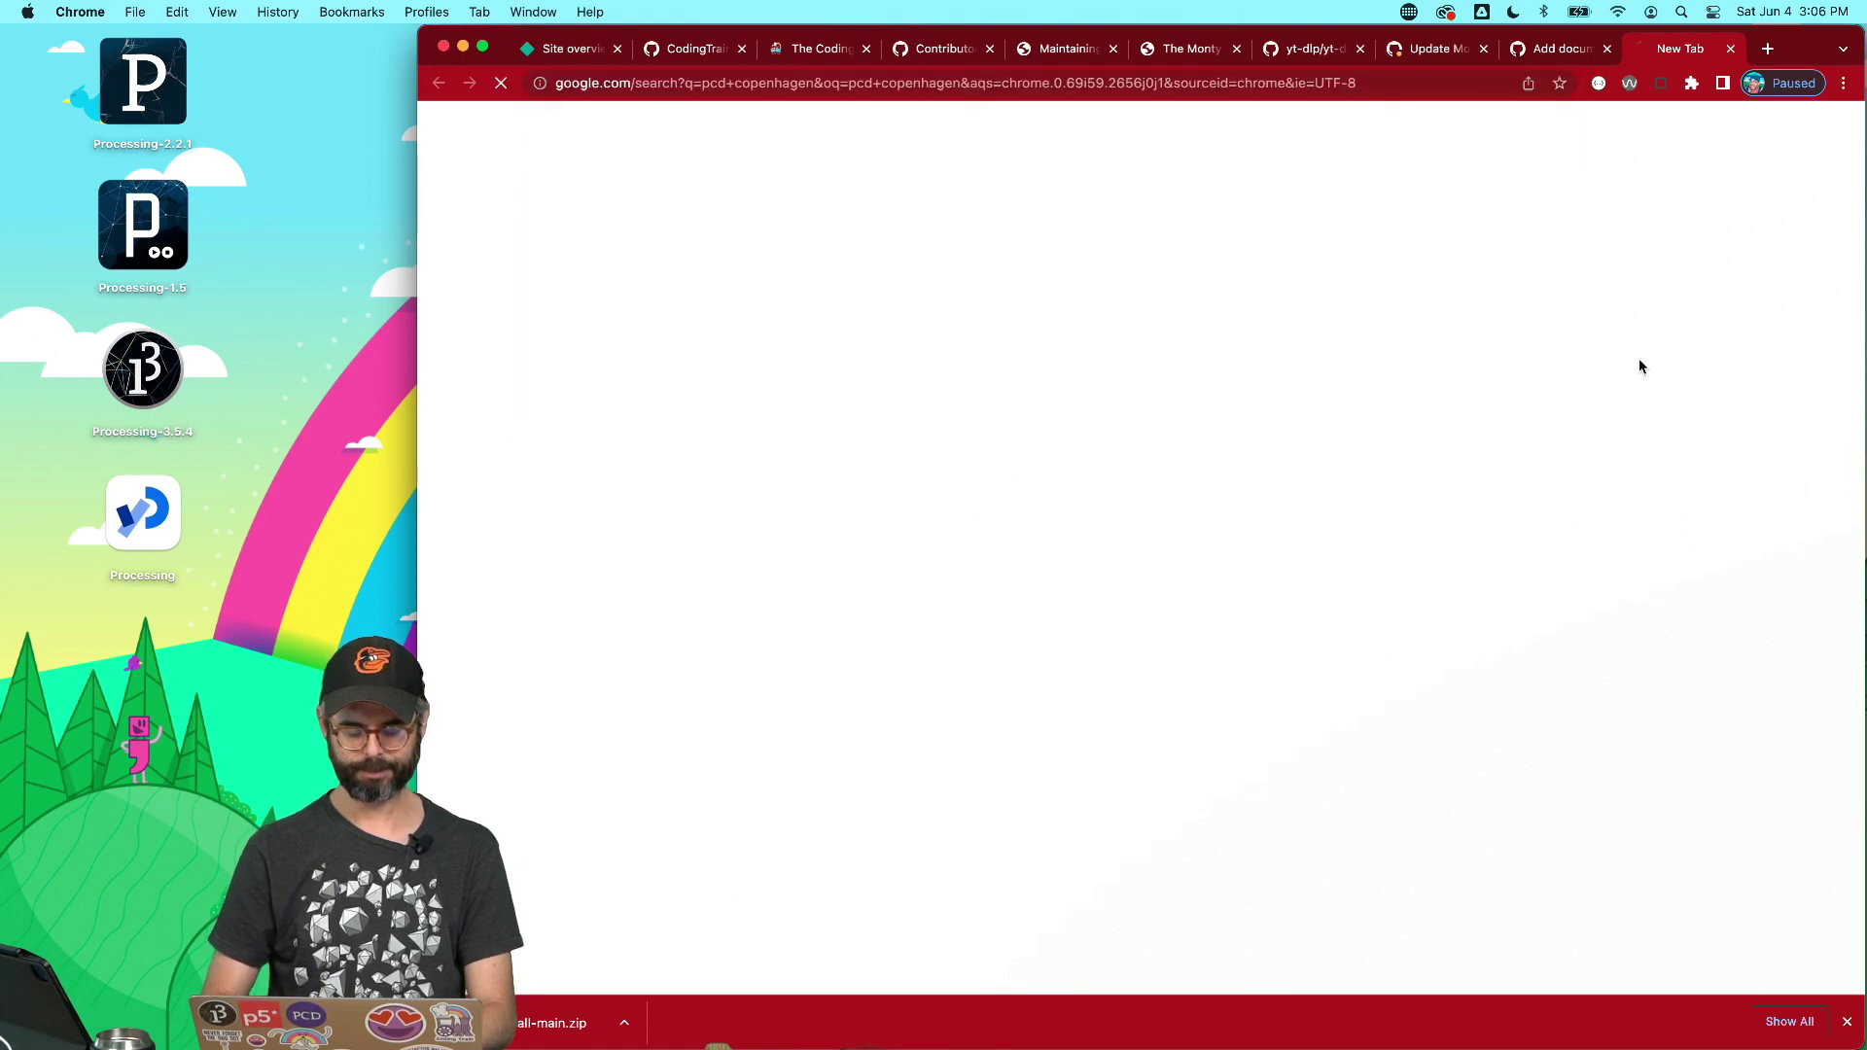
{"action": "left_click", "coordinate": [736, 363]}
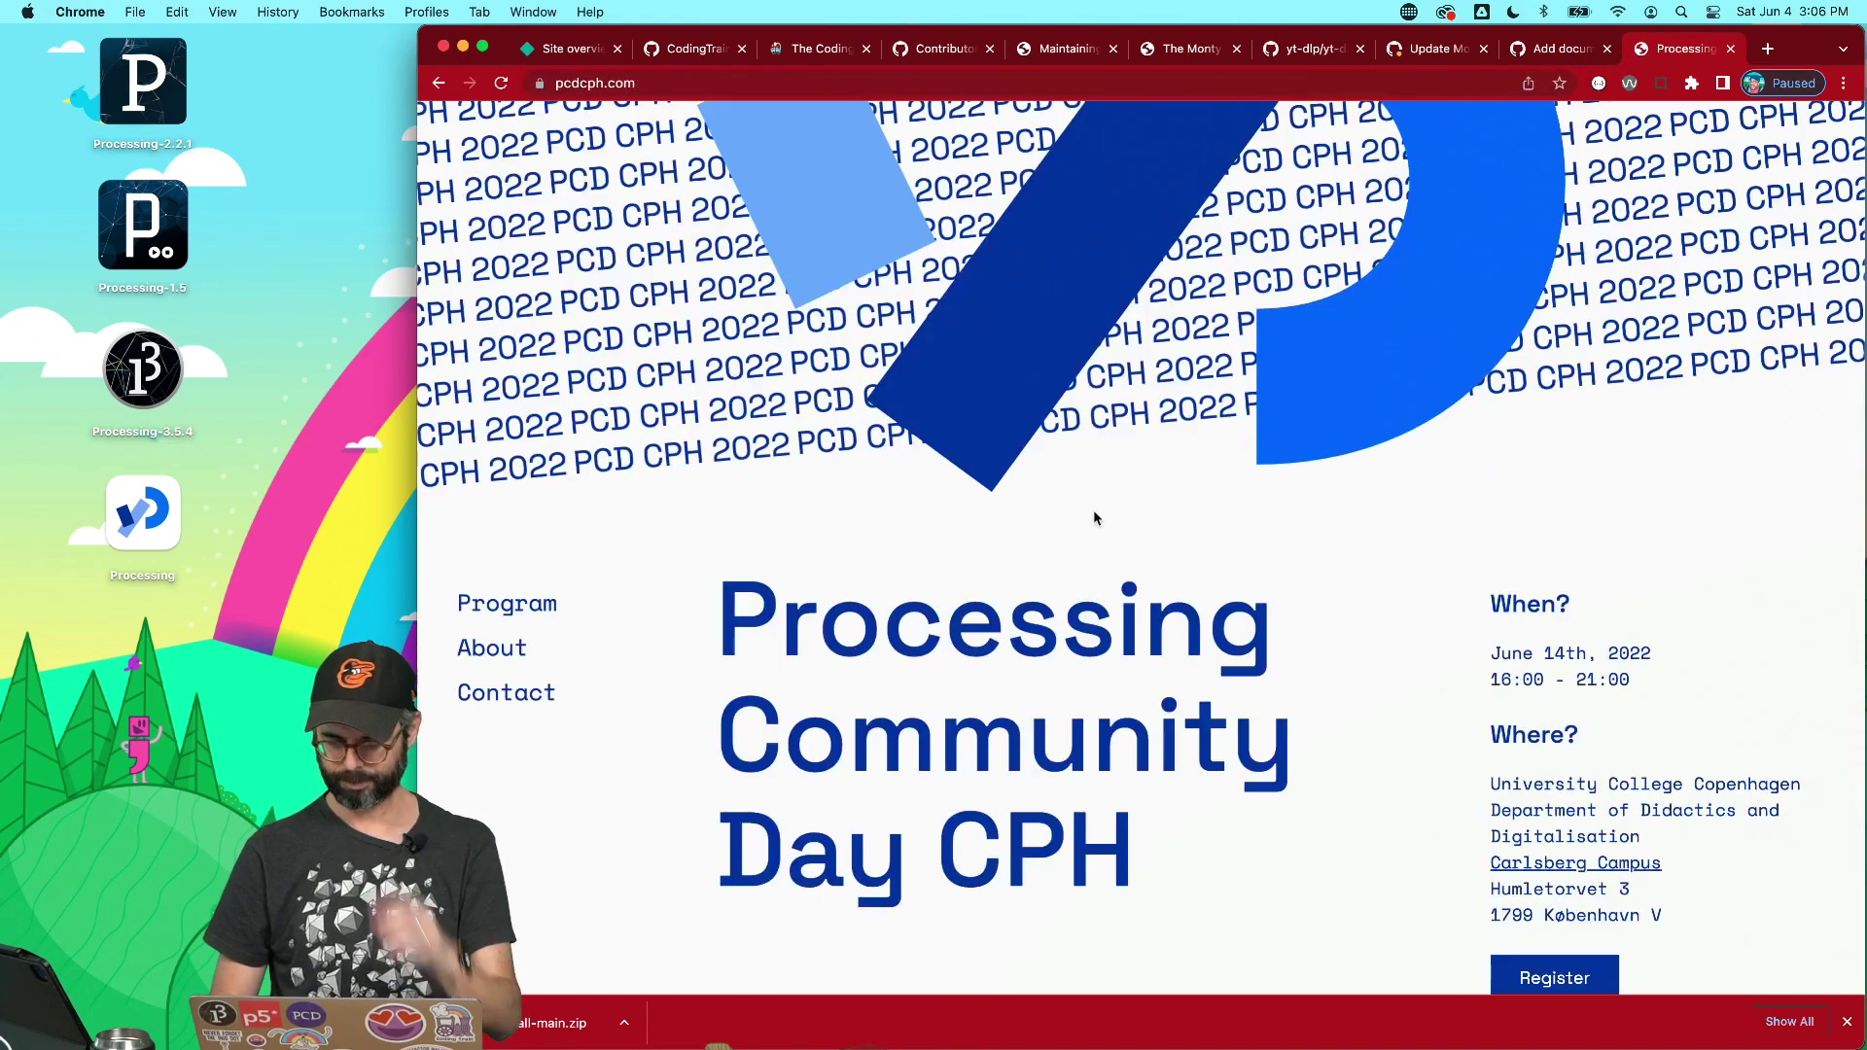
{"action": "scroll", "coordinate": [1093, 518], "scroll_direction": "down", "scroll_amount": 8}
{"action": "scroll", "coordinate": [1093, 517], "scroll_direction": "up", "scroll_amount": 8}
{"action": "scroll", "coordinate": [1095, 517], "scroll_direction": "down", "scroll_amount": 15}
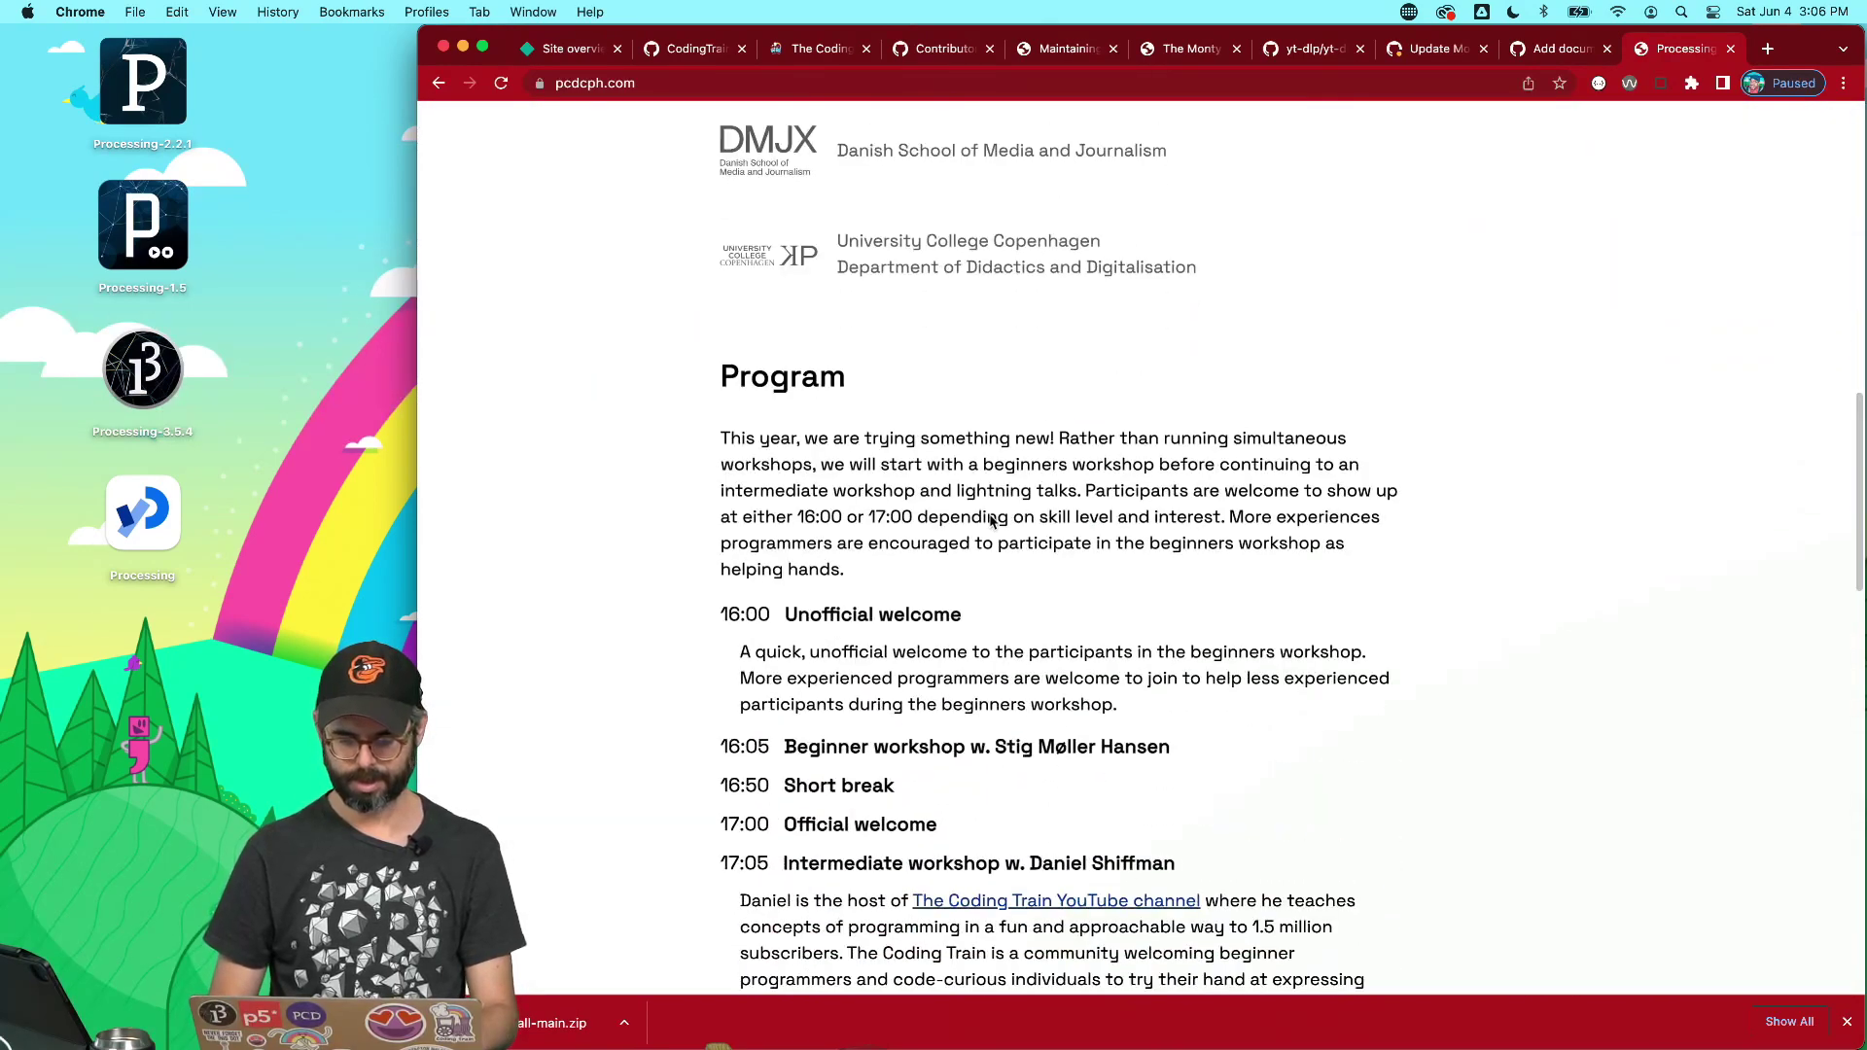
{"action": "scroll", "coordinate": [991, 521], "scroll_direction": "down", "scroll_amount": 5}
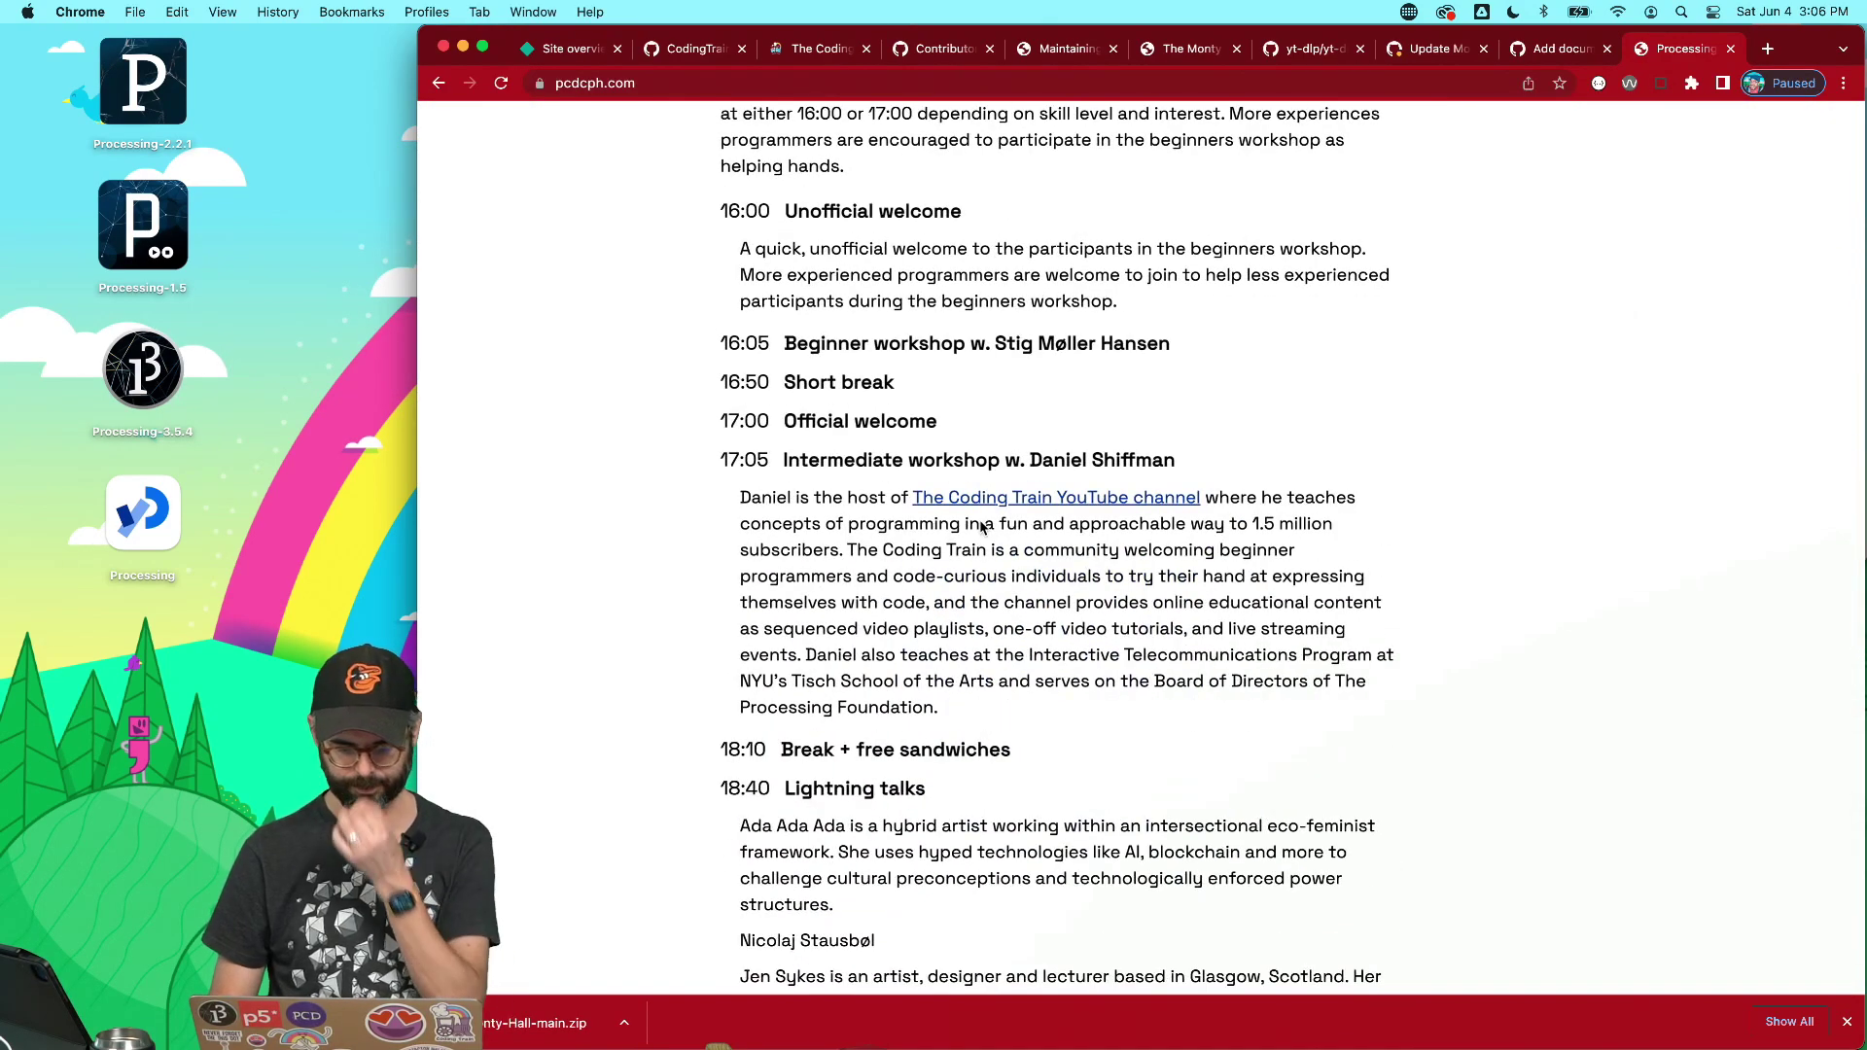
{"action": "scroll", "coordinate": [980, 526], "scroll_direction": "down", "scroll_amount": 1}
{"action": "scroll", "coordinate": [980, 526], "scroll_direction": "up", "scroll_amount": 4}
{"action": "scroll", "coordinate": [978, 526], "scroll_direction": "up", "scroll_amount": 1}
Step: Select the sentence describing the event under About the Event
{"action": "left_click_drag", "start_coordinate": [991, 513], "coordinate": [1071, 518]}
{"action": "left_click", "coordinate": [1086, 519]}
{"action": "left_click", "coordinate": [1071, 519]}
{"action": "scroll", "coordinate": [1071, 518], "scroll_direction": "down", "scroll_amount": 5}
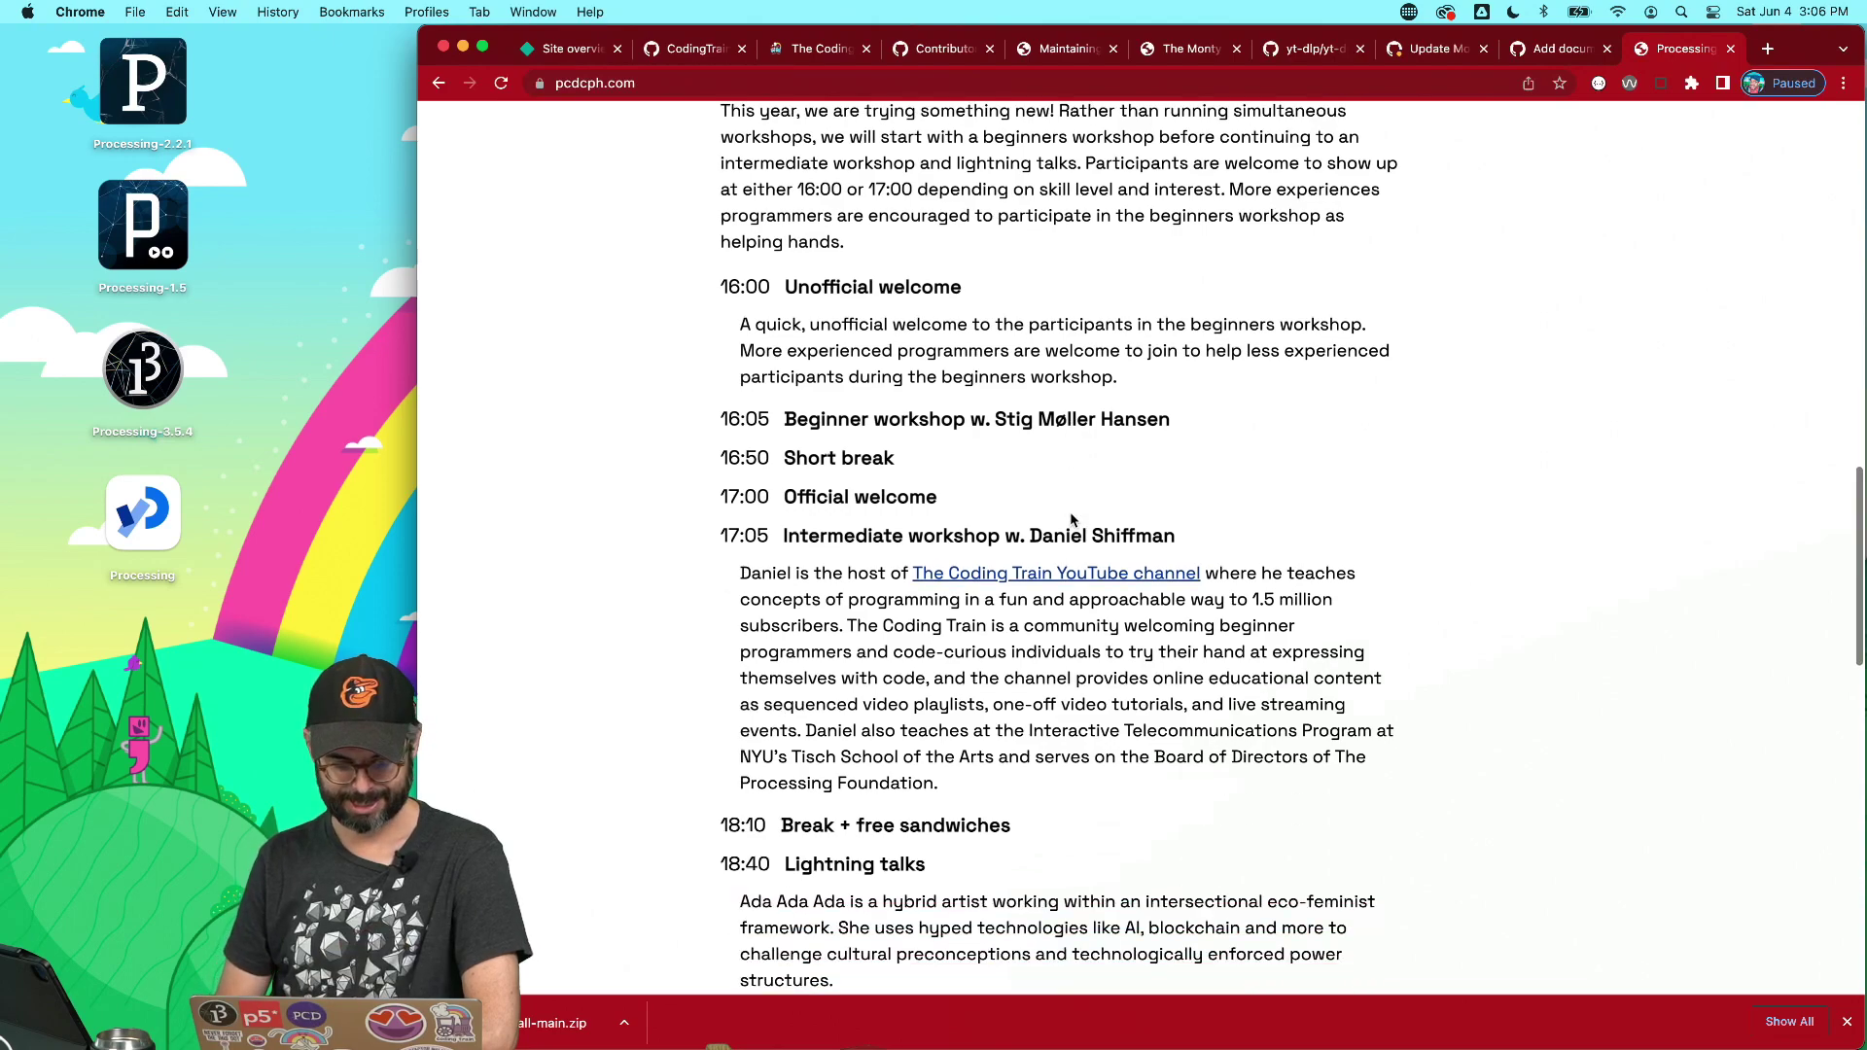
{"action": "scroll", "coordinate": [1071, 518], "scroll_direction": "down", "scroll_amount": 15}
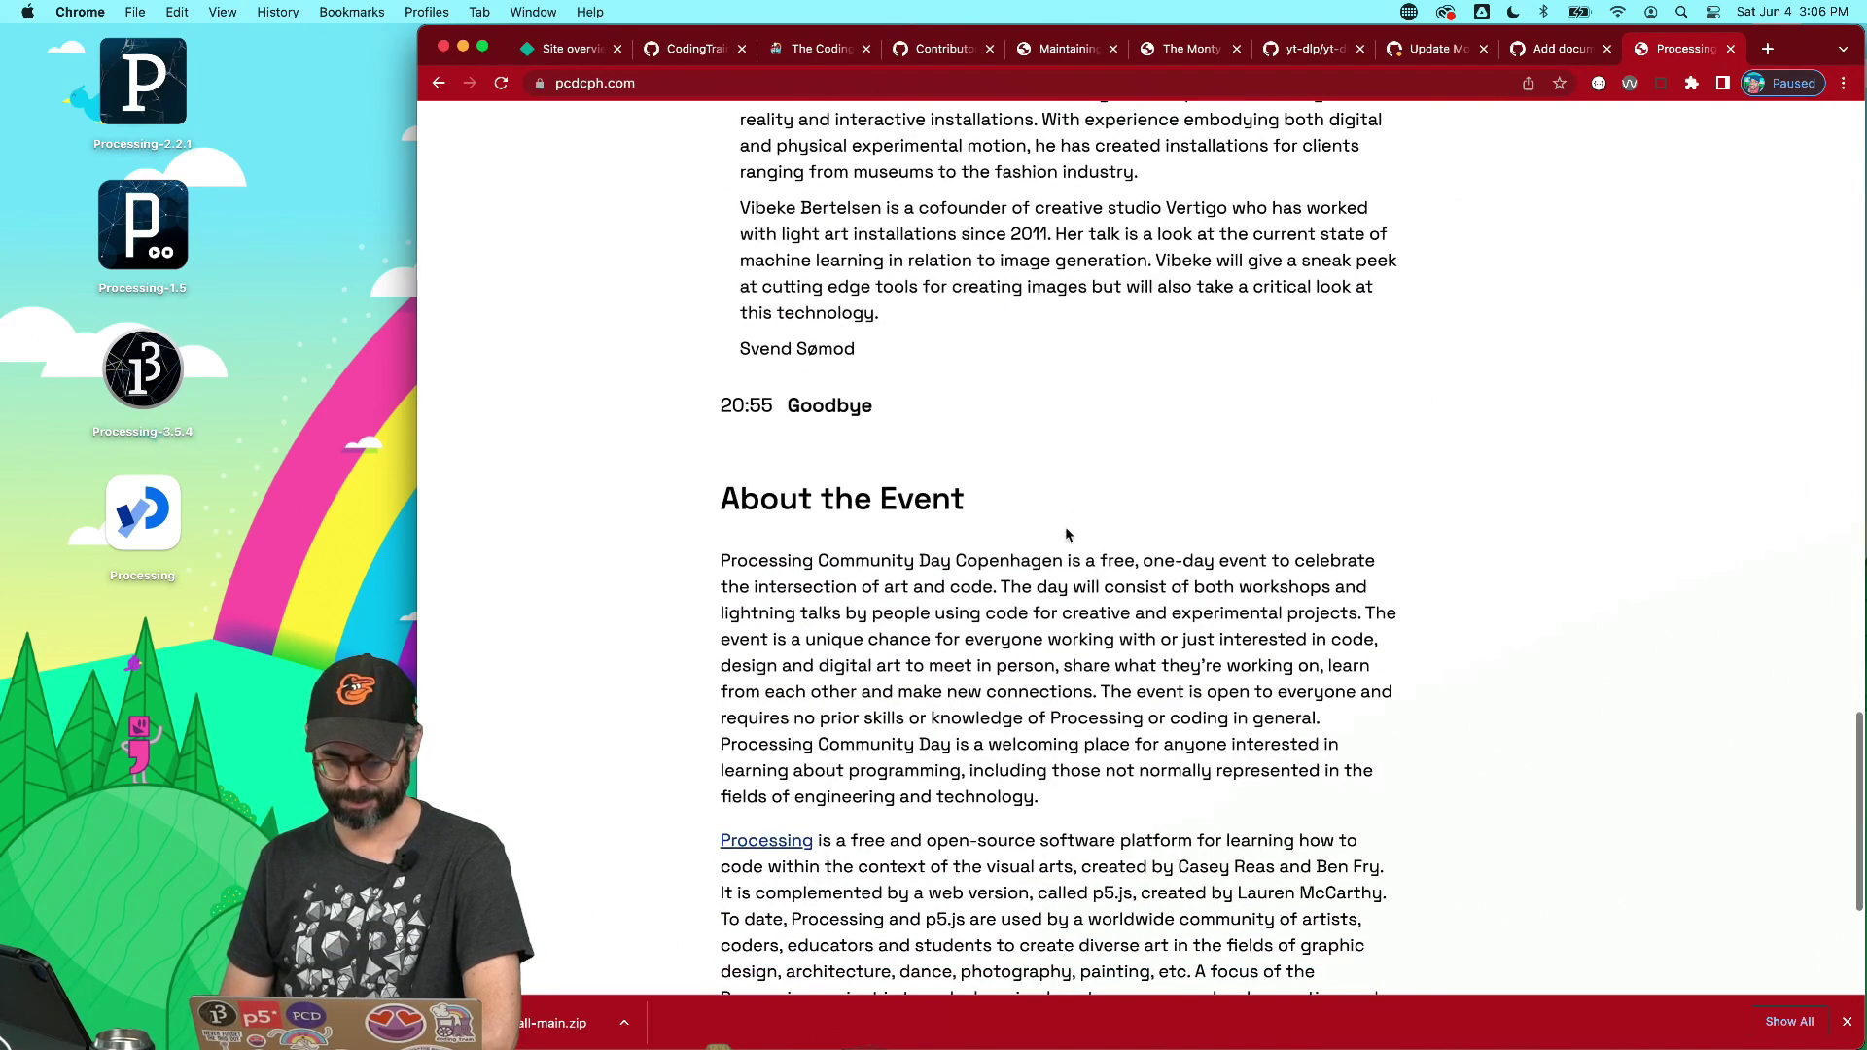
{"action": "left_click_drag", "start_coordinate": [1001, 589], "coordinate": [696, 571]}
Step: Replace the event description with the pasted PCD Copenhagen sentence and save
{"action": "key", "text": "super+Tab"}
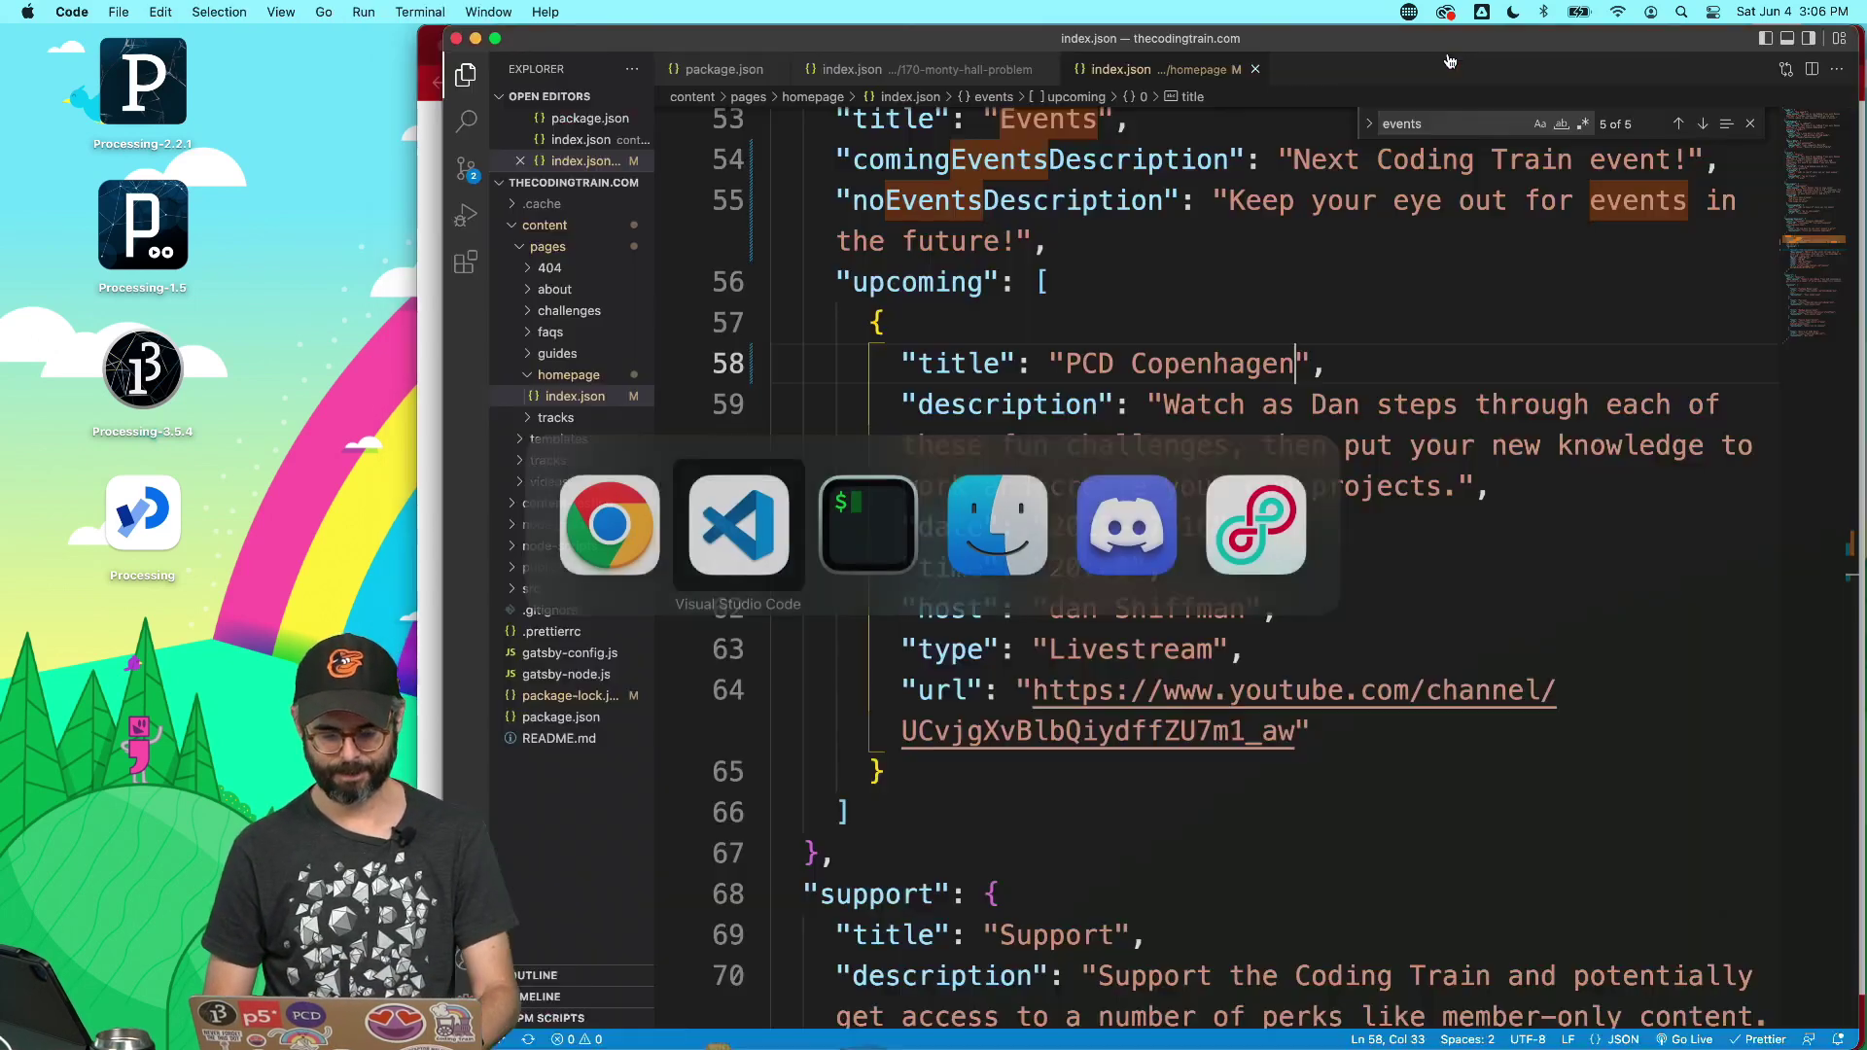
{"action": "left_click_drag", "start_coordinate": [1163, 405], "coordinate": [1475, 498]}
{"action": "type", "text": "Processing Community Day Copenhagen is a free, one-day event to celebrate the intersection of art and code.\""}
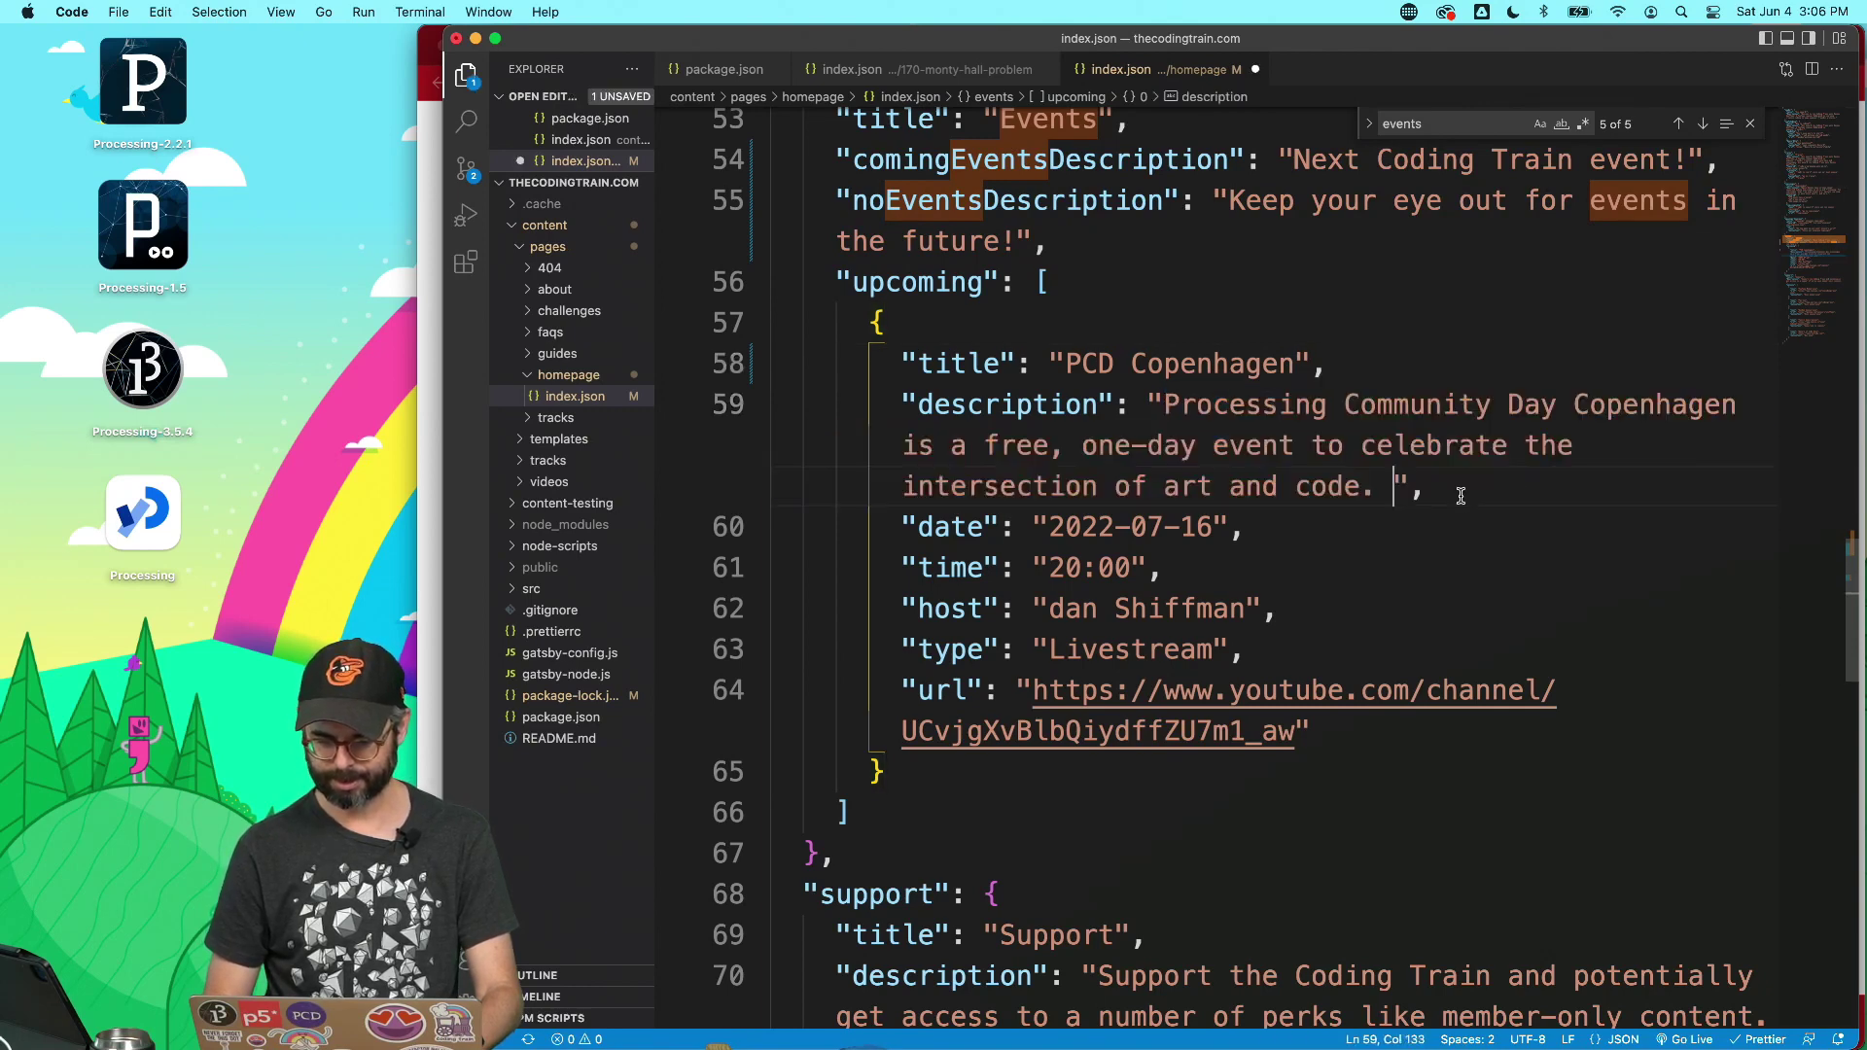
{"action": "key", "text": "Left"}
{"action": "key", "text": "super+s"}
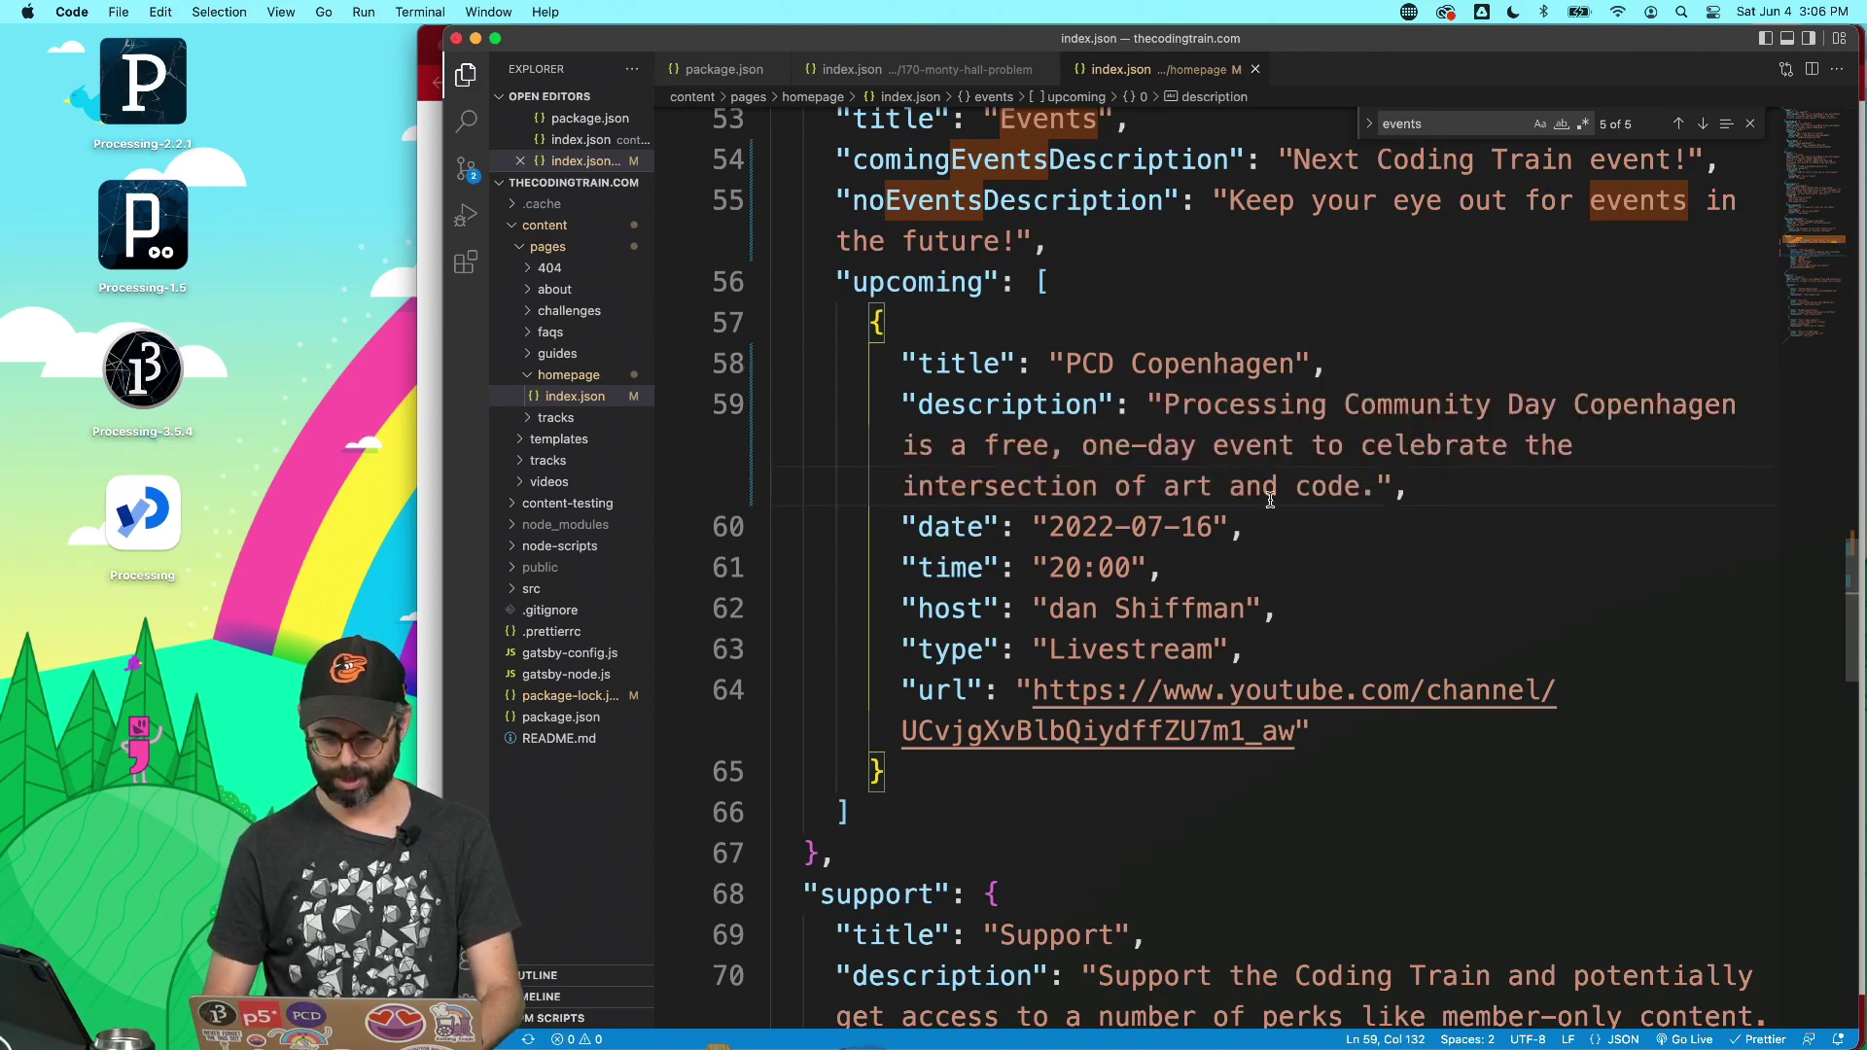
Step: Change the event date to 2022-06-14 and save
{"action": "left_click", "coordinate": [1158, 527]}
{"action": "key", "text": "BackSpace"}
{"action": "type", "text": "6"}
{"action": "key", "text": "BackSpace"}
{"action": "type", "text": "4"}
{"action": "key", "text": "super+s"}
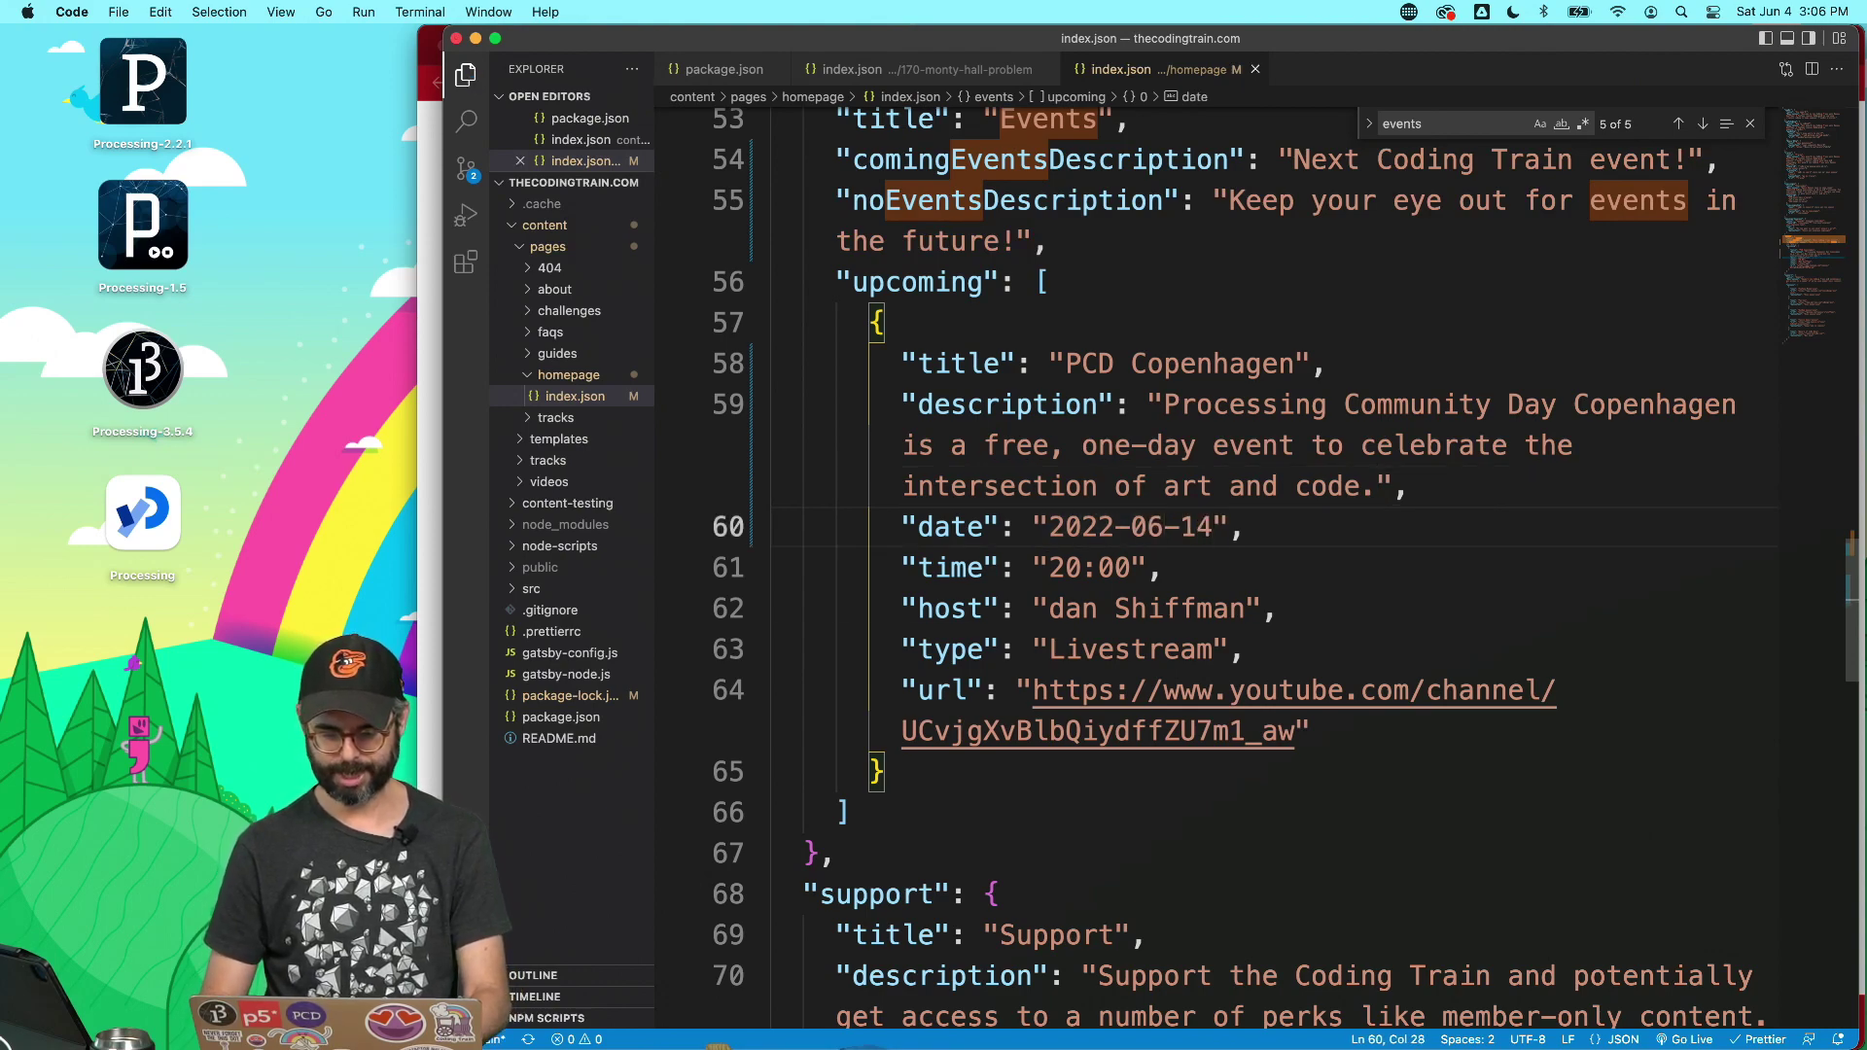
Step: Check the event details on the website and set the event hour to 16
{"action": "key", "text": "super+Tab"}
{"action": "scroll", "coordinate": [1064, 610], "scroll_direction": "up", "scroll_amount": 15}
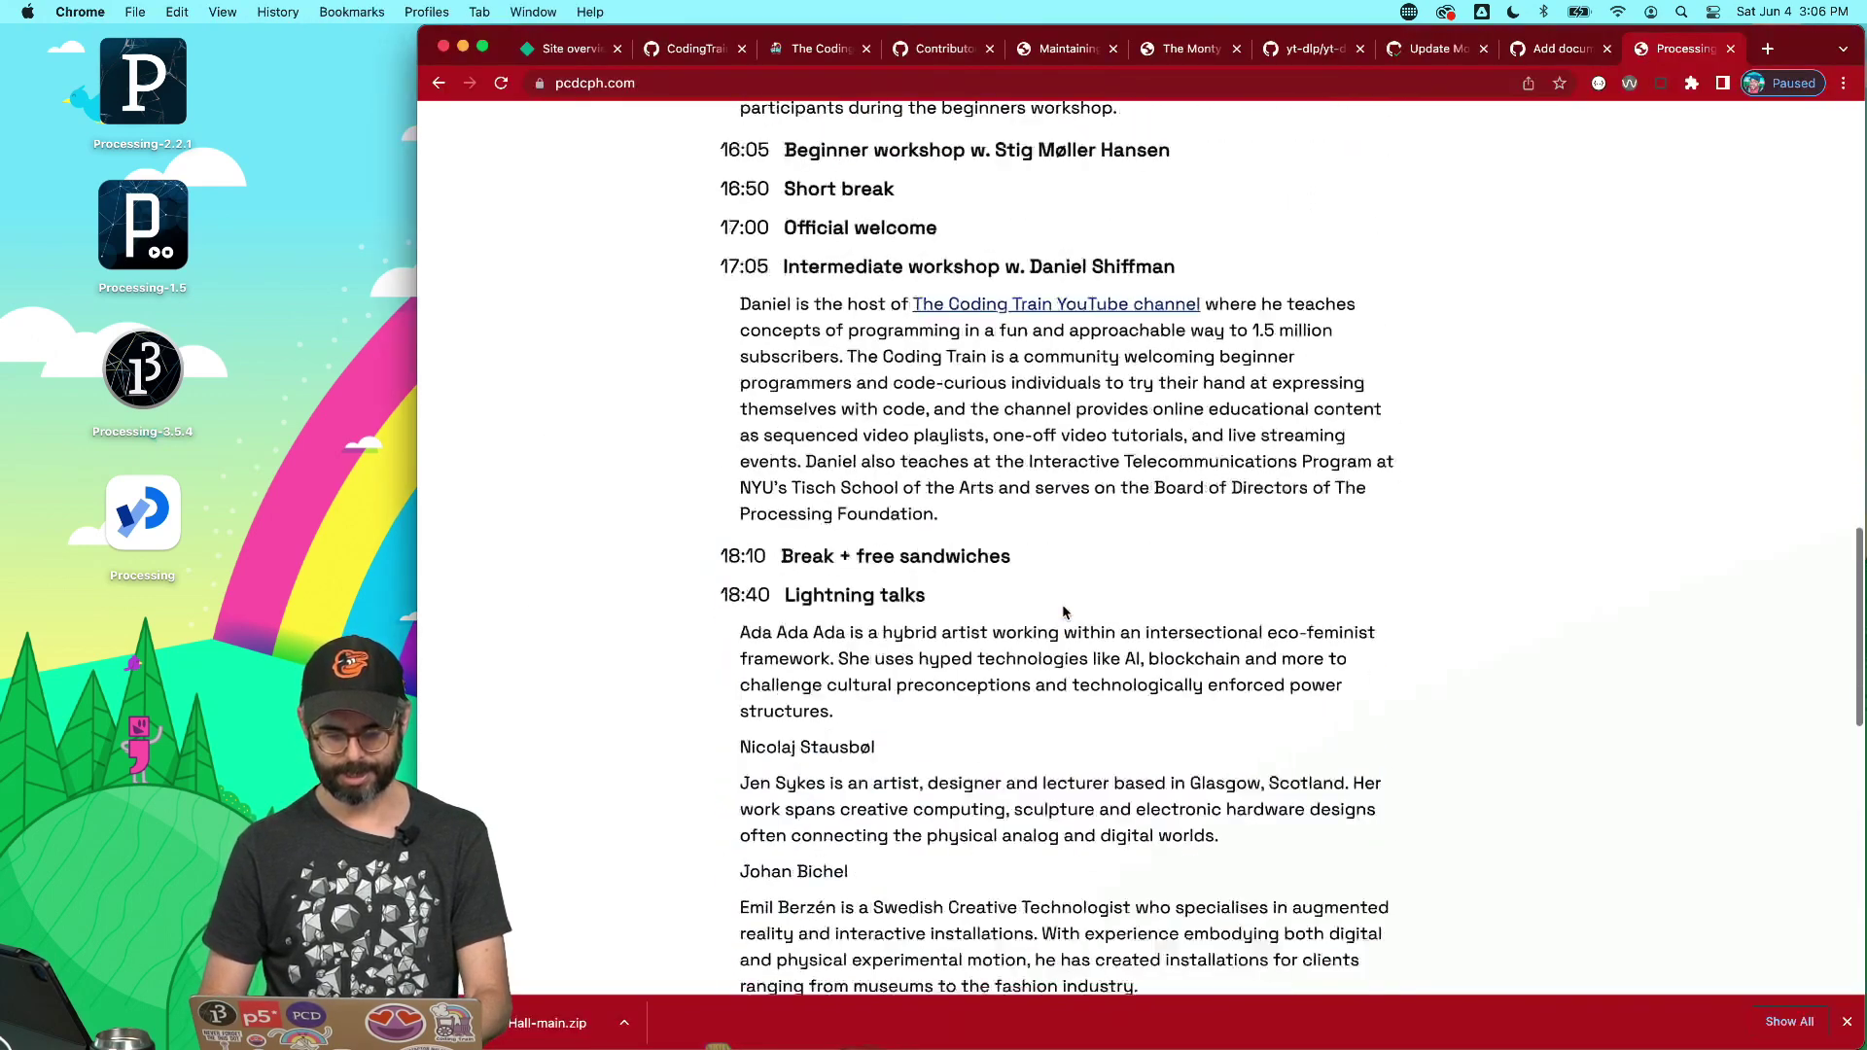
{"action": "scroll", "coordinate": [1063, 610], "scroll_direction": "up", "scroll_amount": 10}
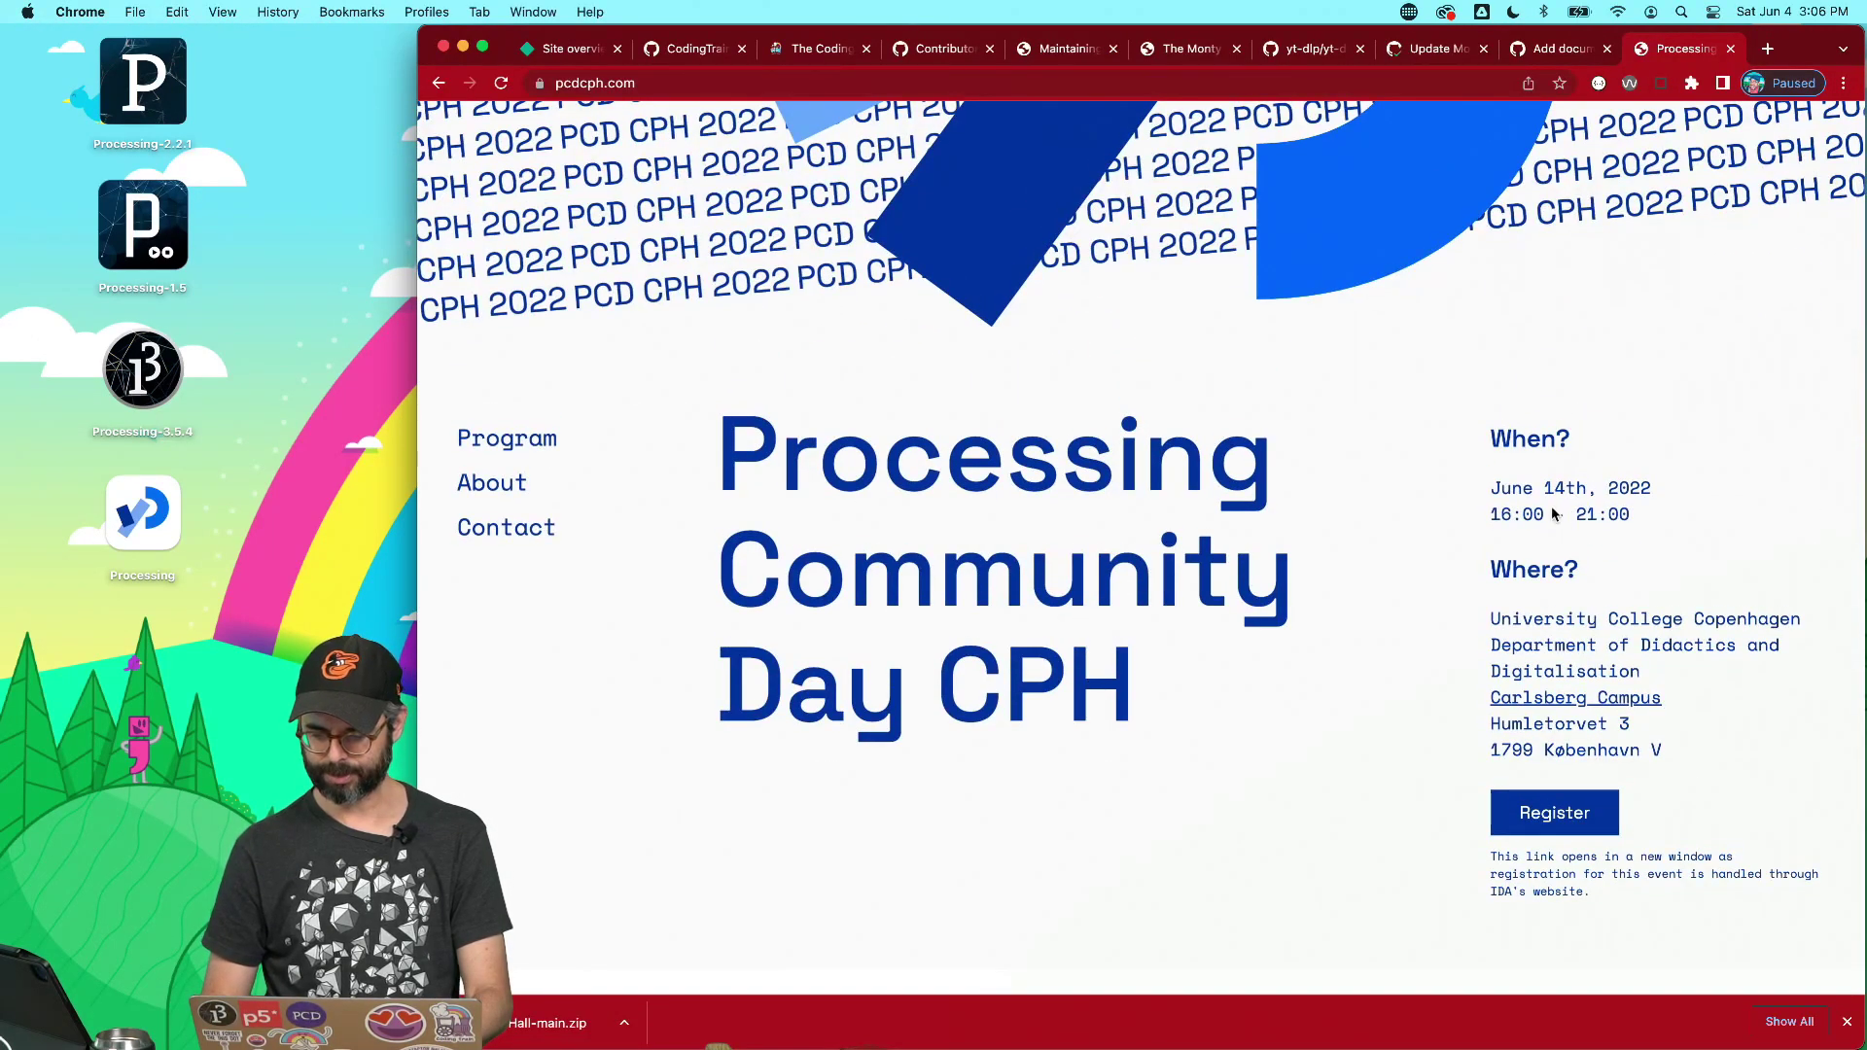
{"action": "key", "text": "super+Tab"}
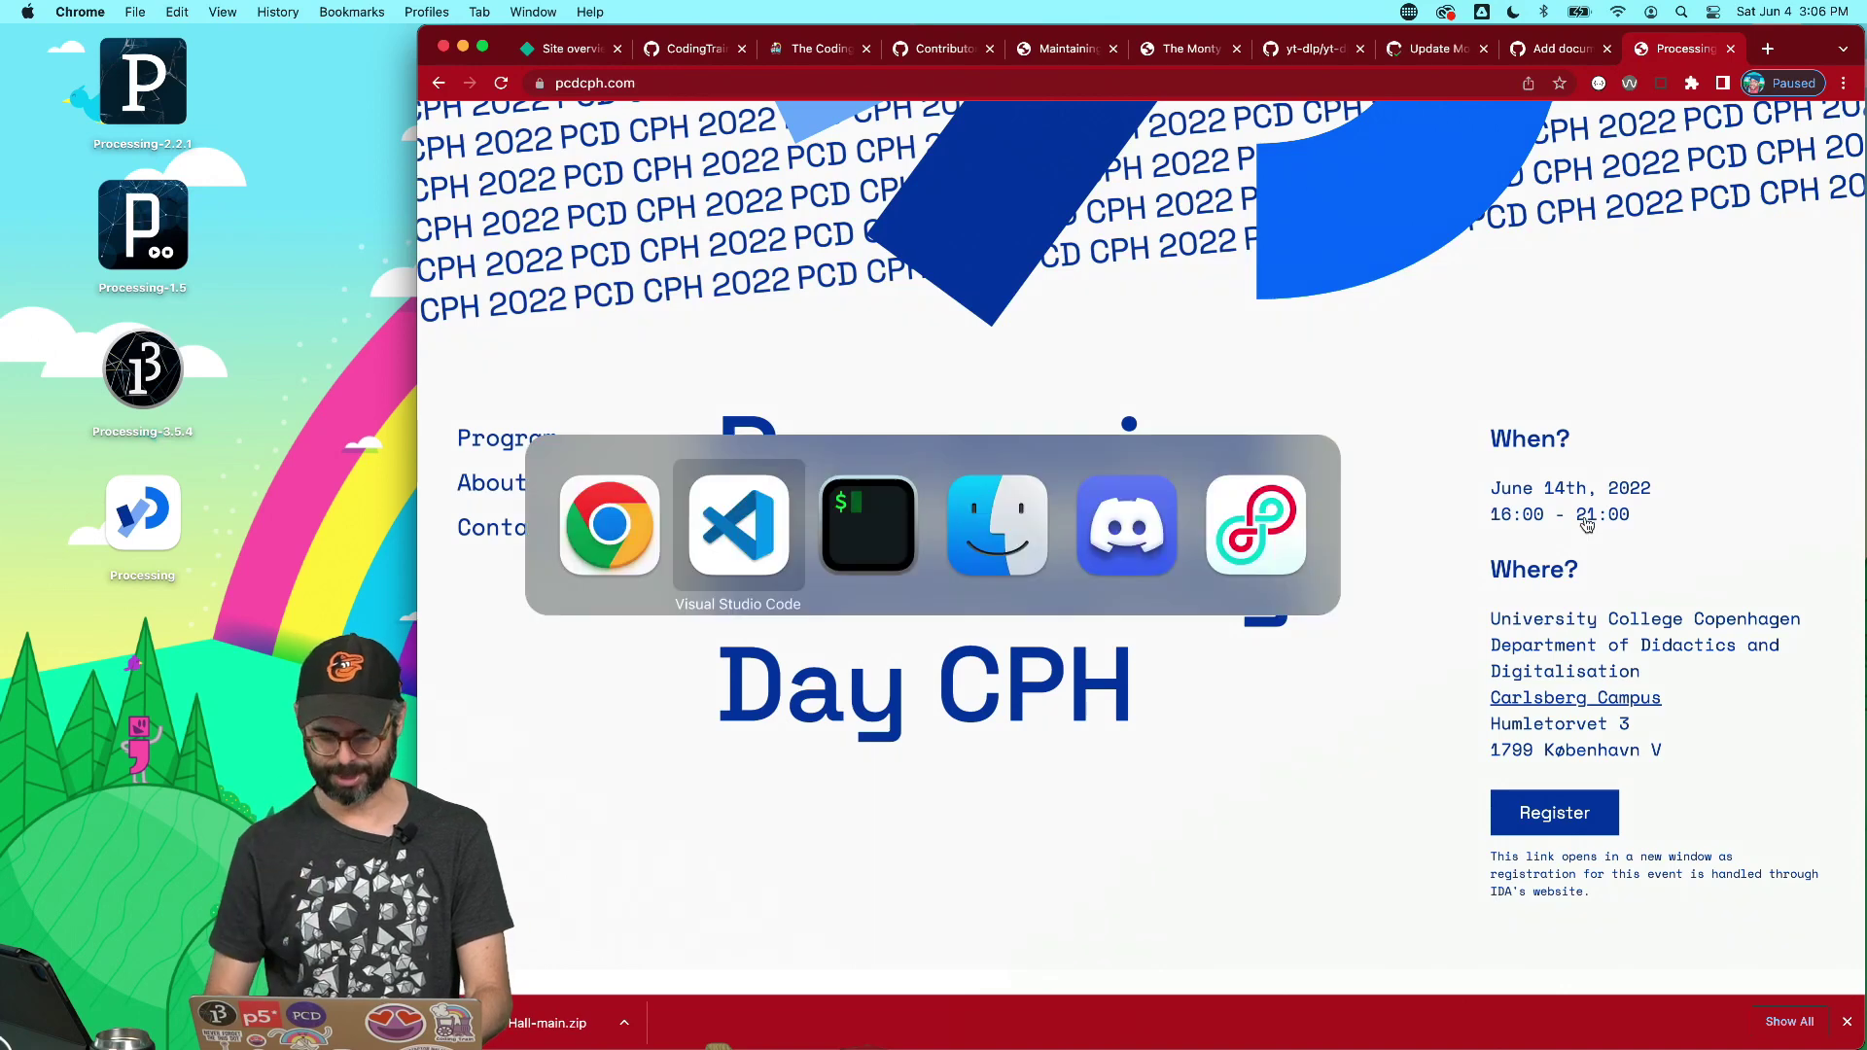
{"action": "double_click", "coordinate": [1059, 570]}
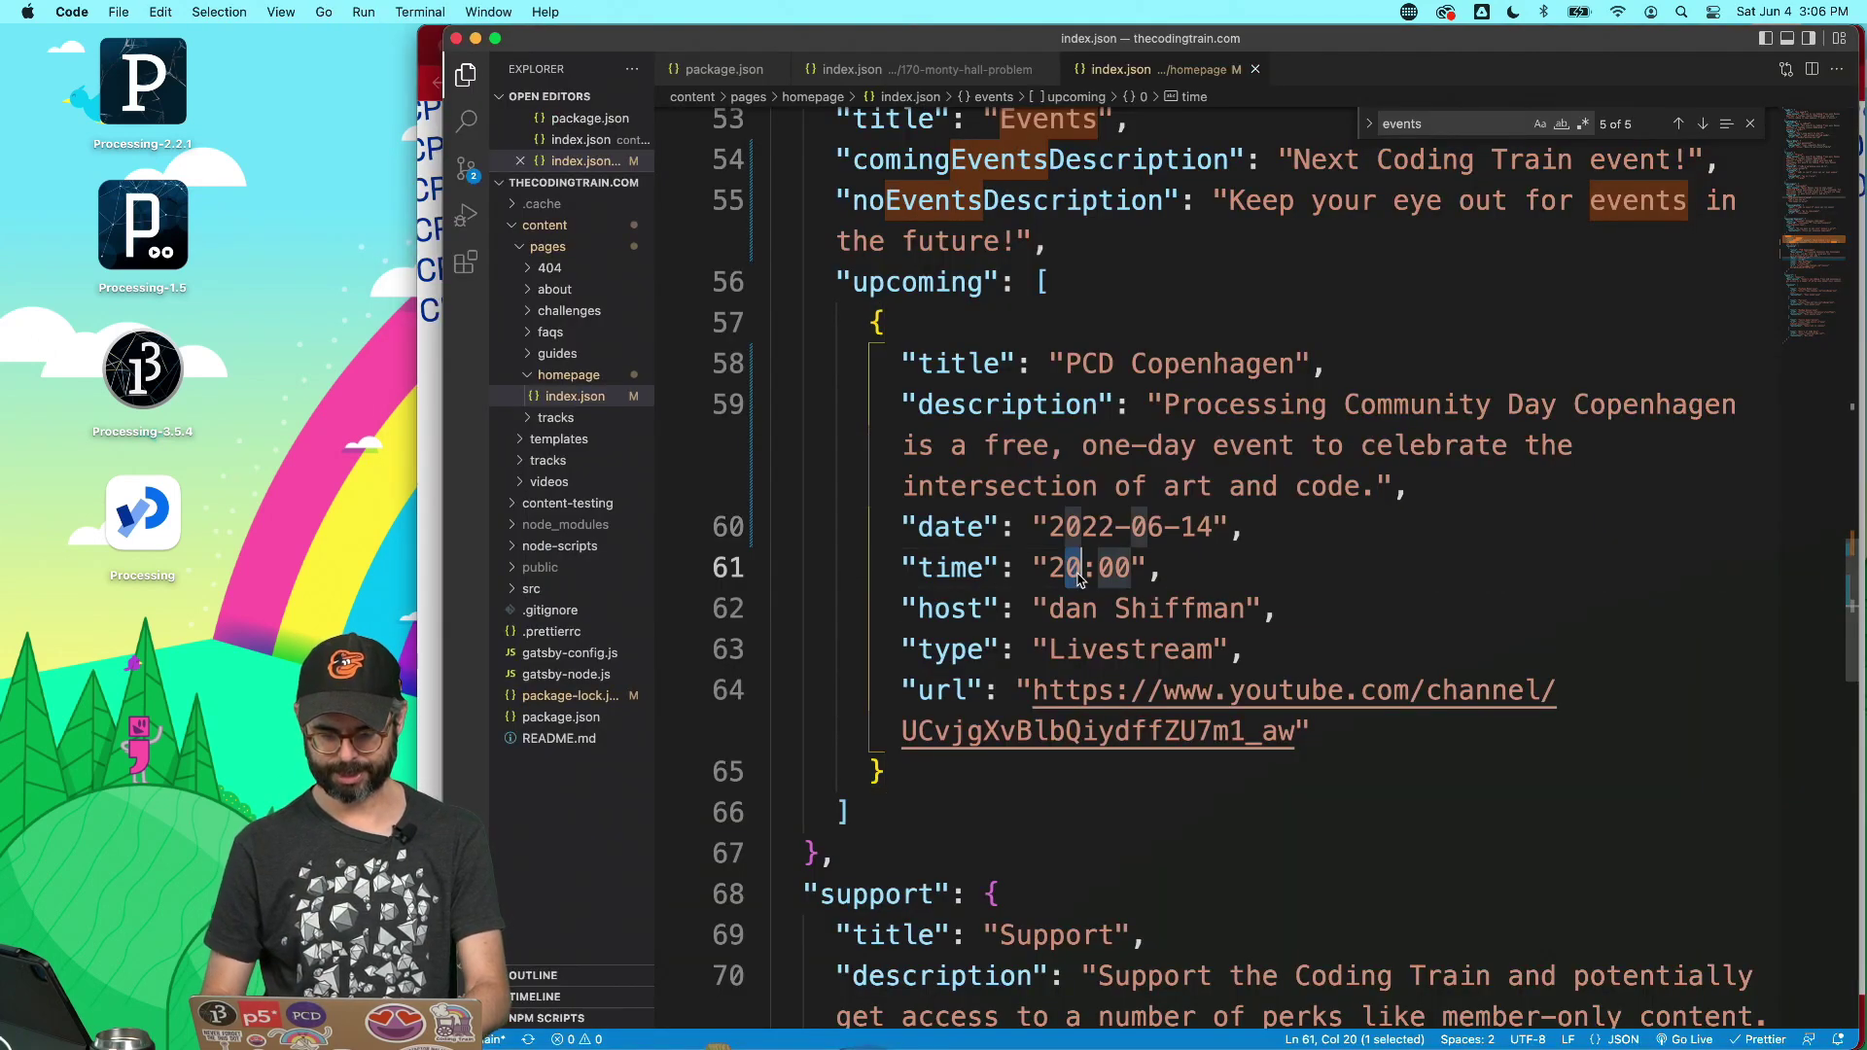
{"action": "type", "text": "16"}
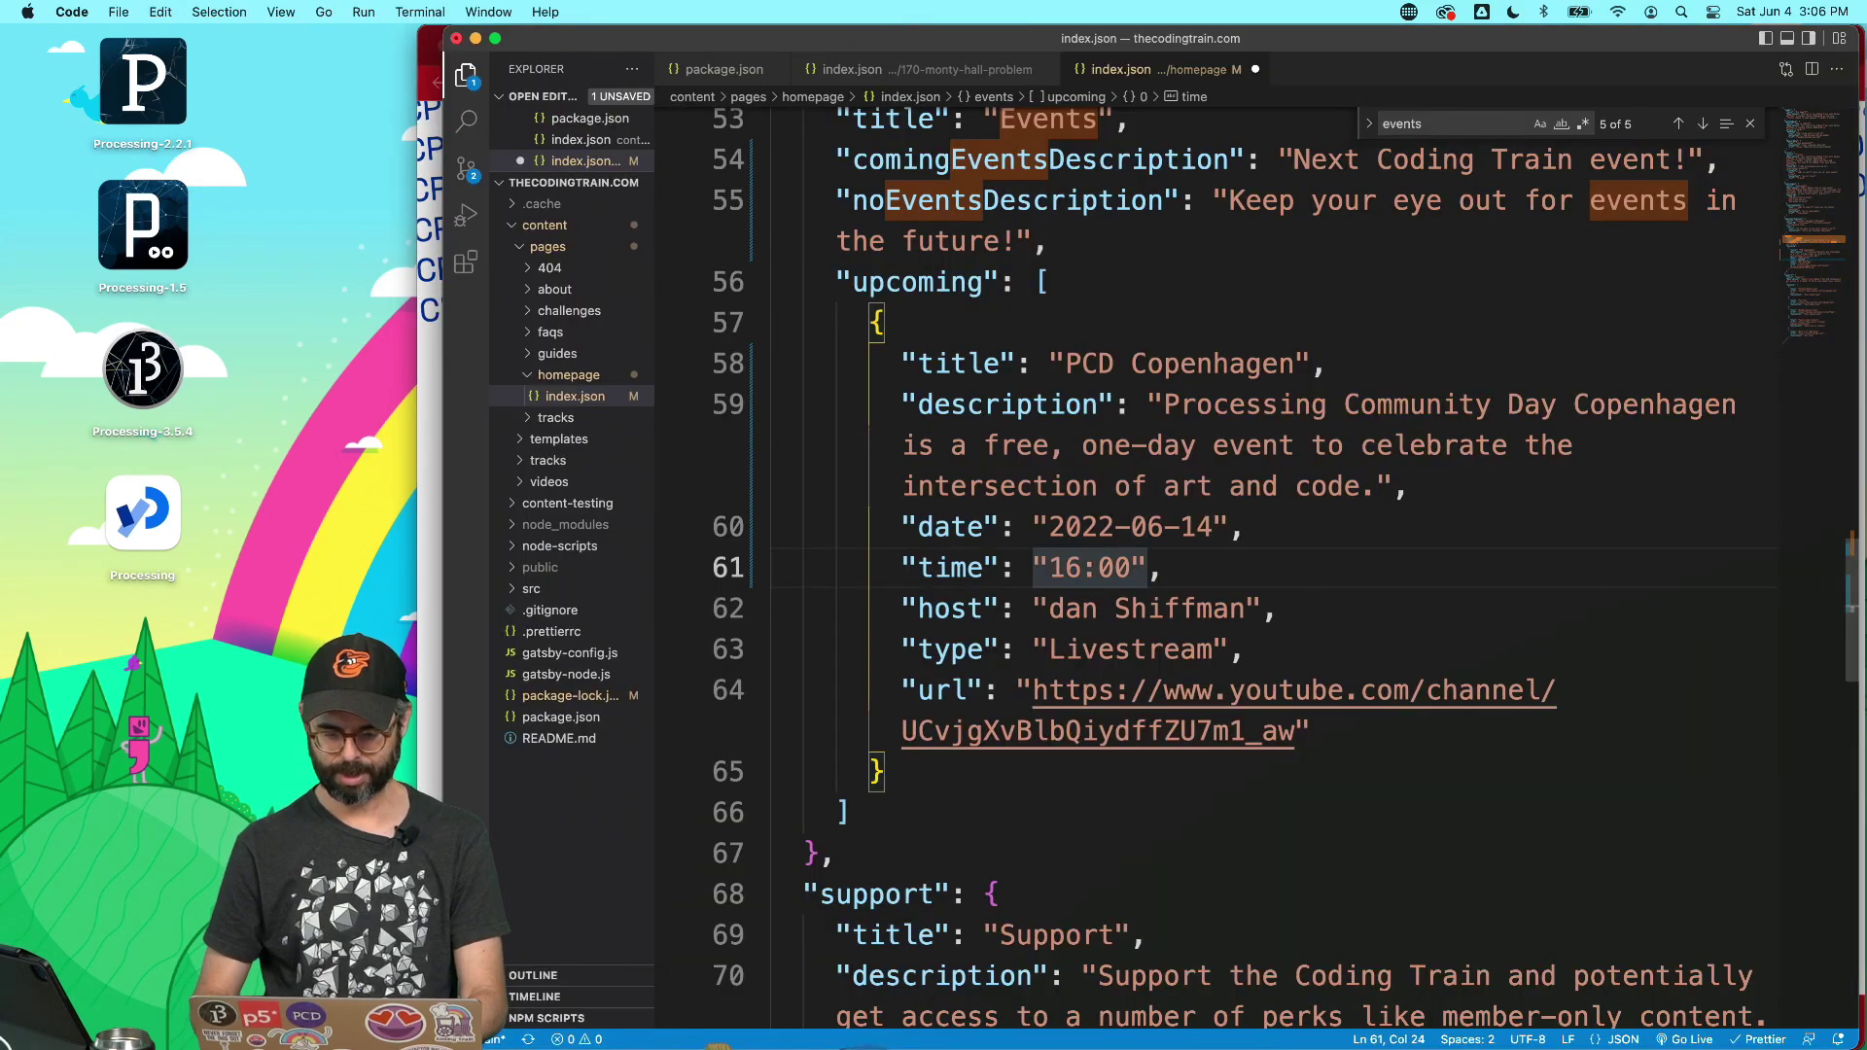
Step: Change the event host to 'PCD Copenhagen' and save
{"action": "left_click_drag", "start_coordinate": [1049, 610], "coordinate": [1251, 609]}
{"action": "key", "text": "BackSpace"}
{"action": "key", "text": "super+Tab"}
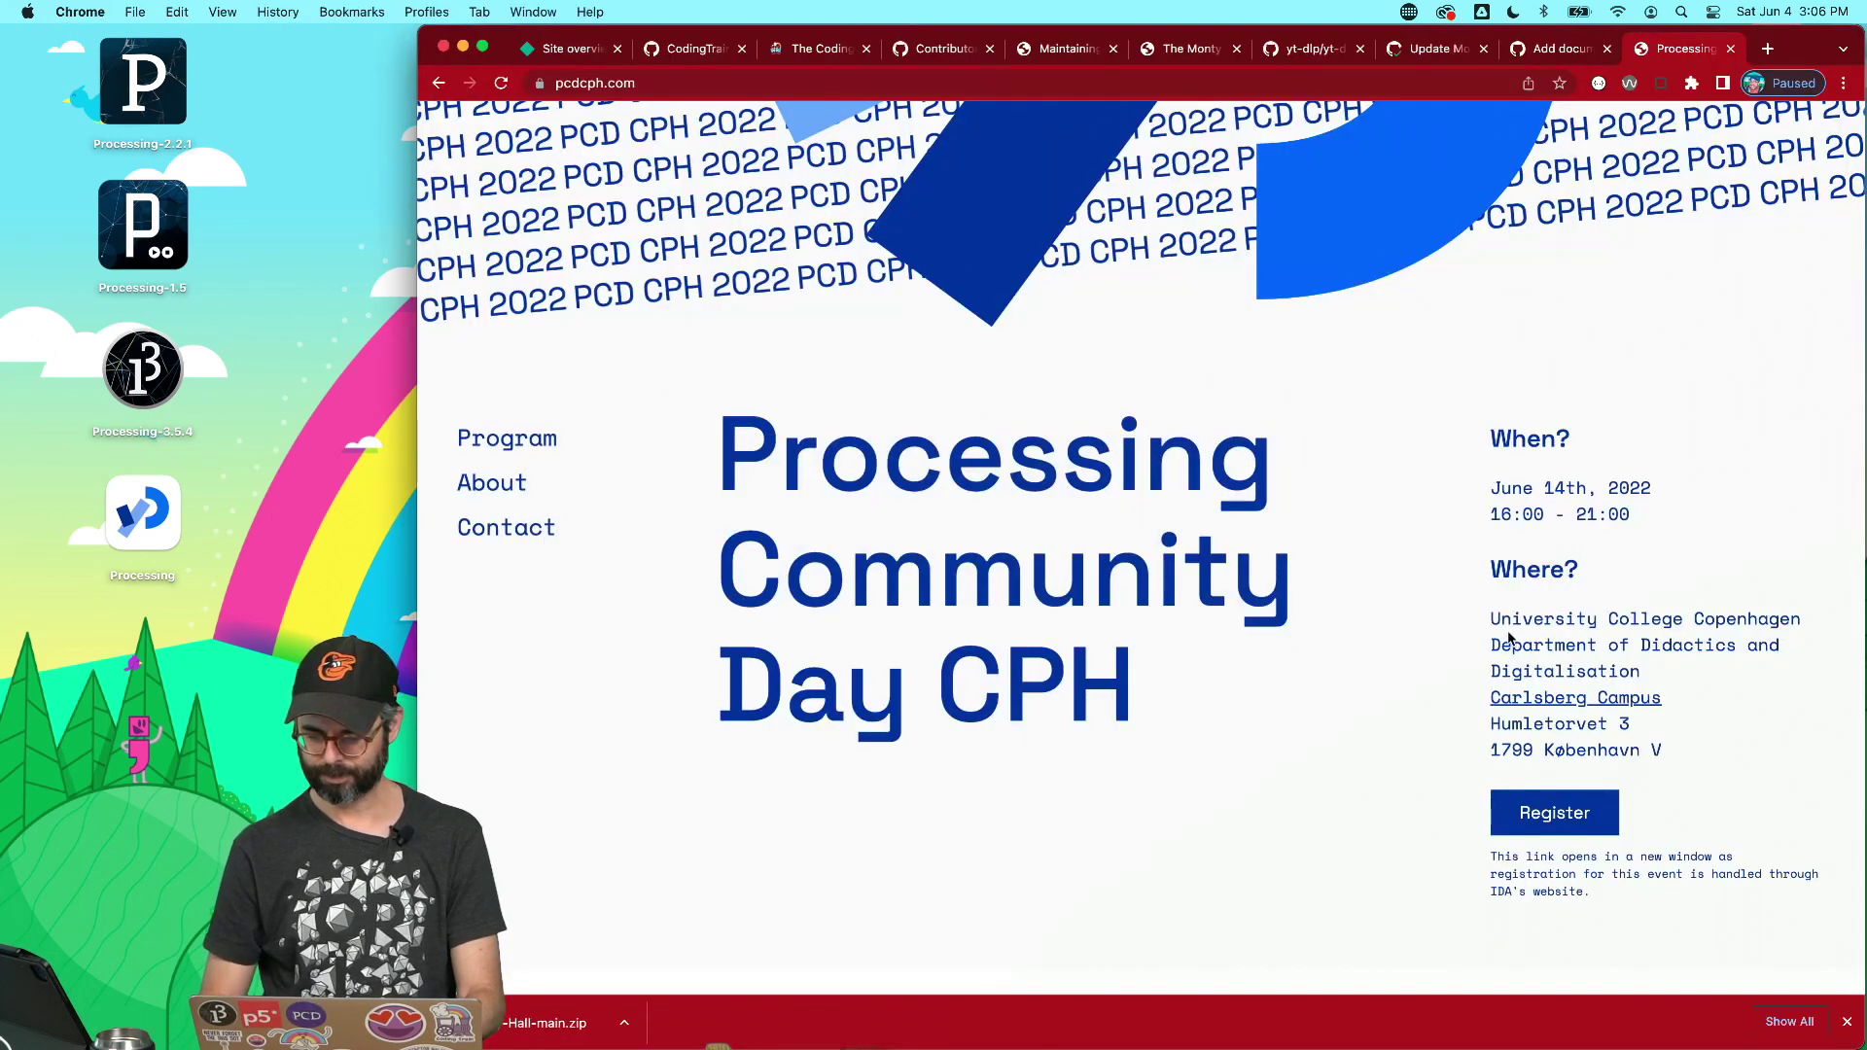
{"action": "key", "text": "super+Tab"}
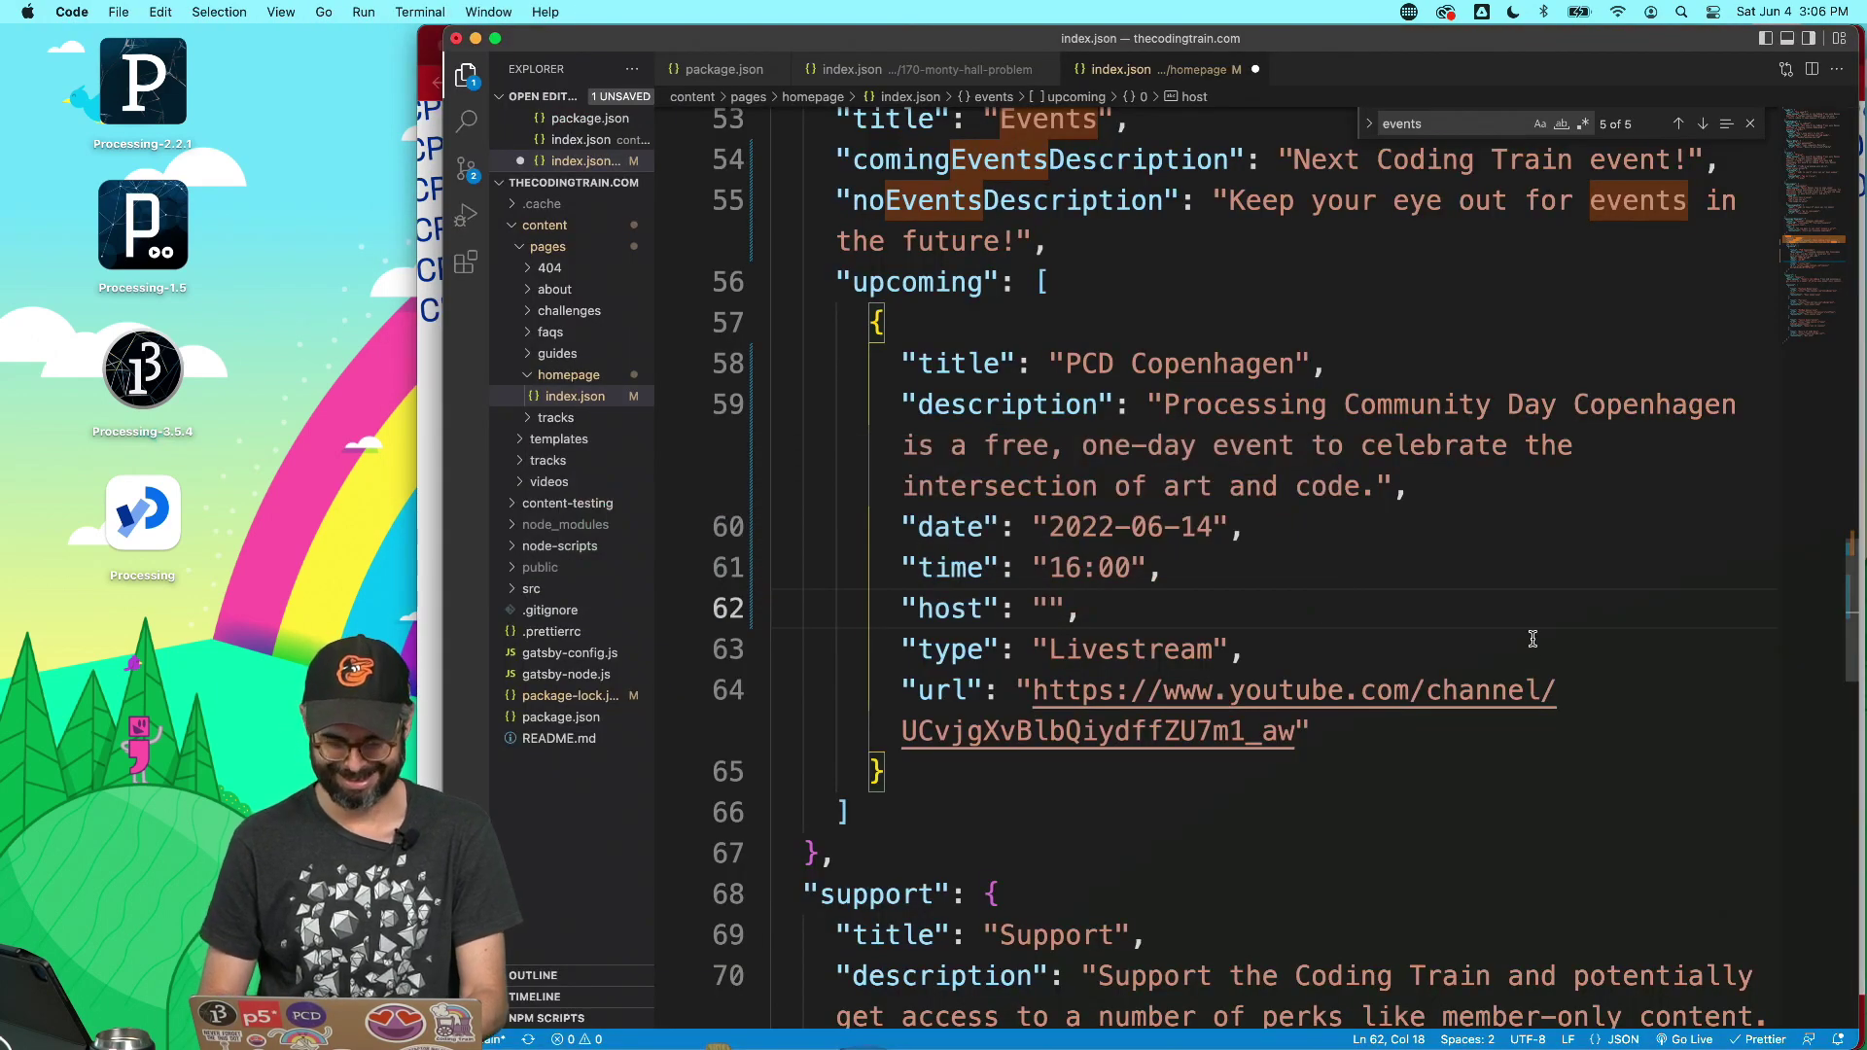
{"action": "type", "text": "PCD Copenhagen"}
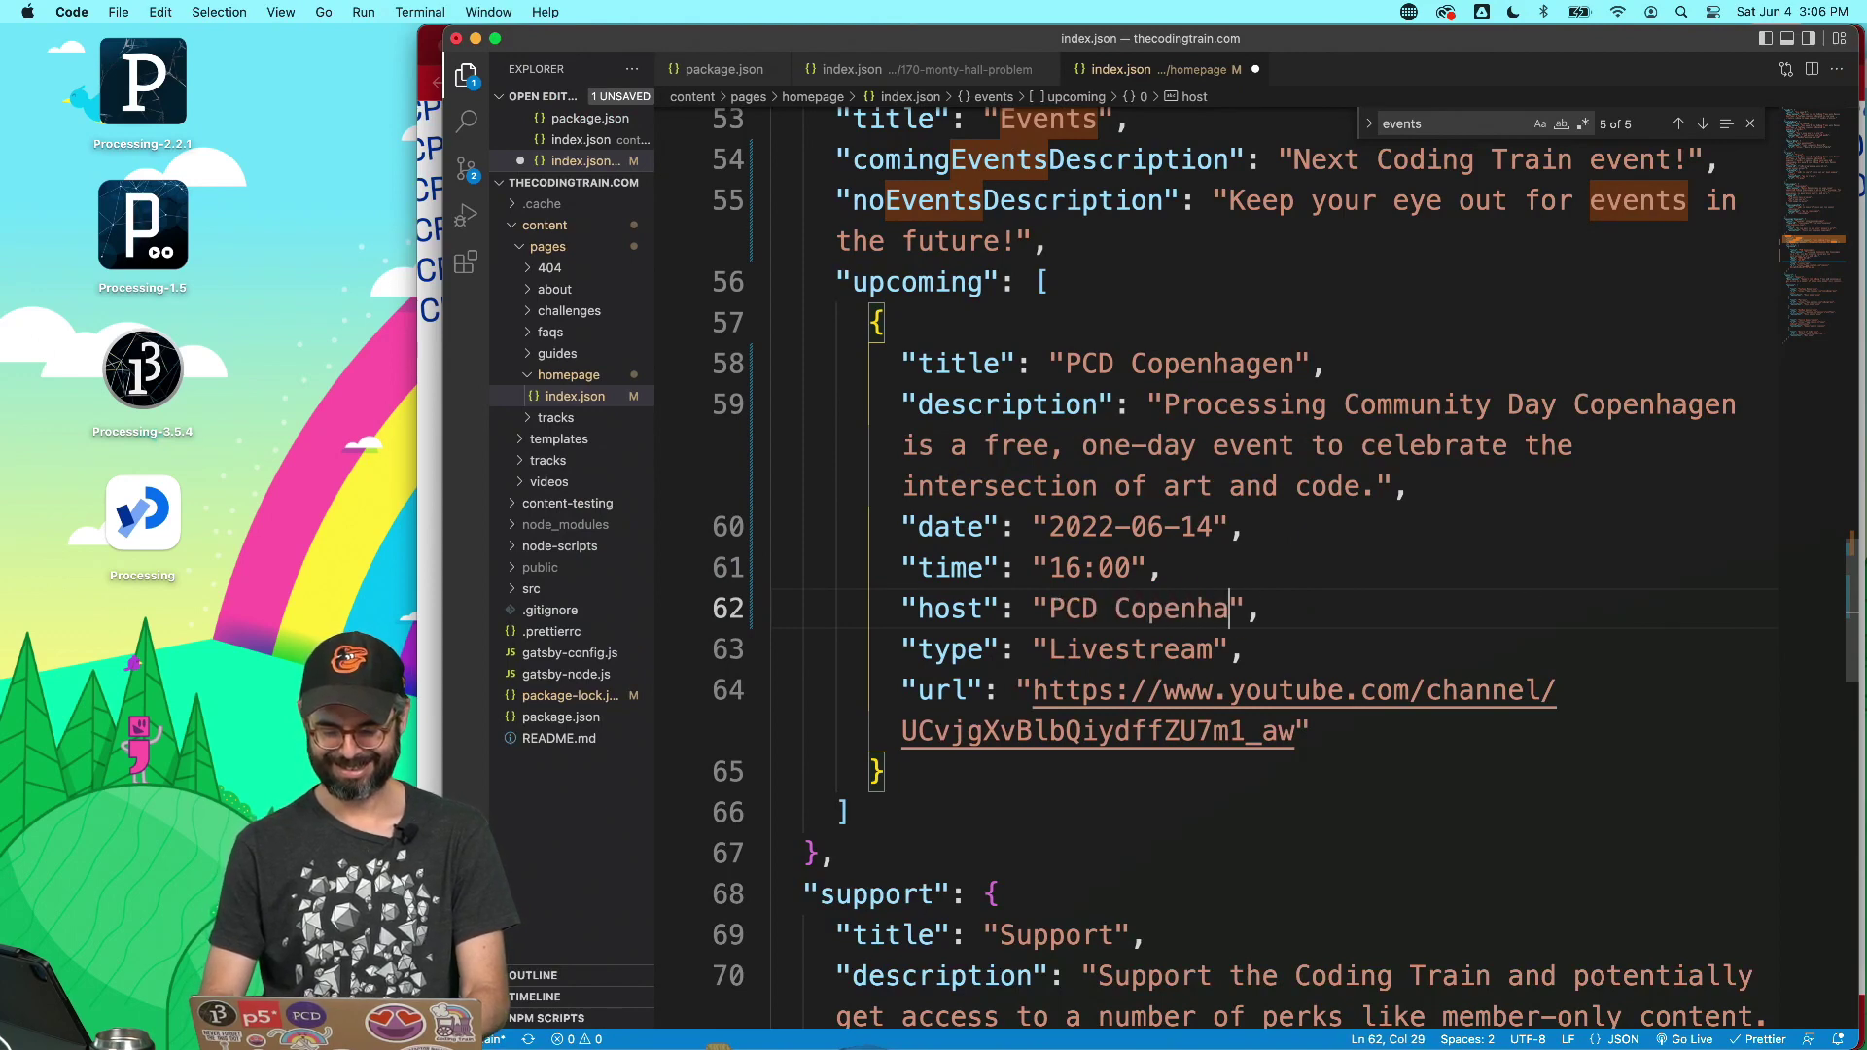
{"action": "key", "text": "super+s"}
{"action": "double_click", "coordinate": [1172, 664]}
{"action": "key", "text": "BackSpace"}
{"action": "type", "text": "IRL"}
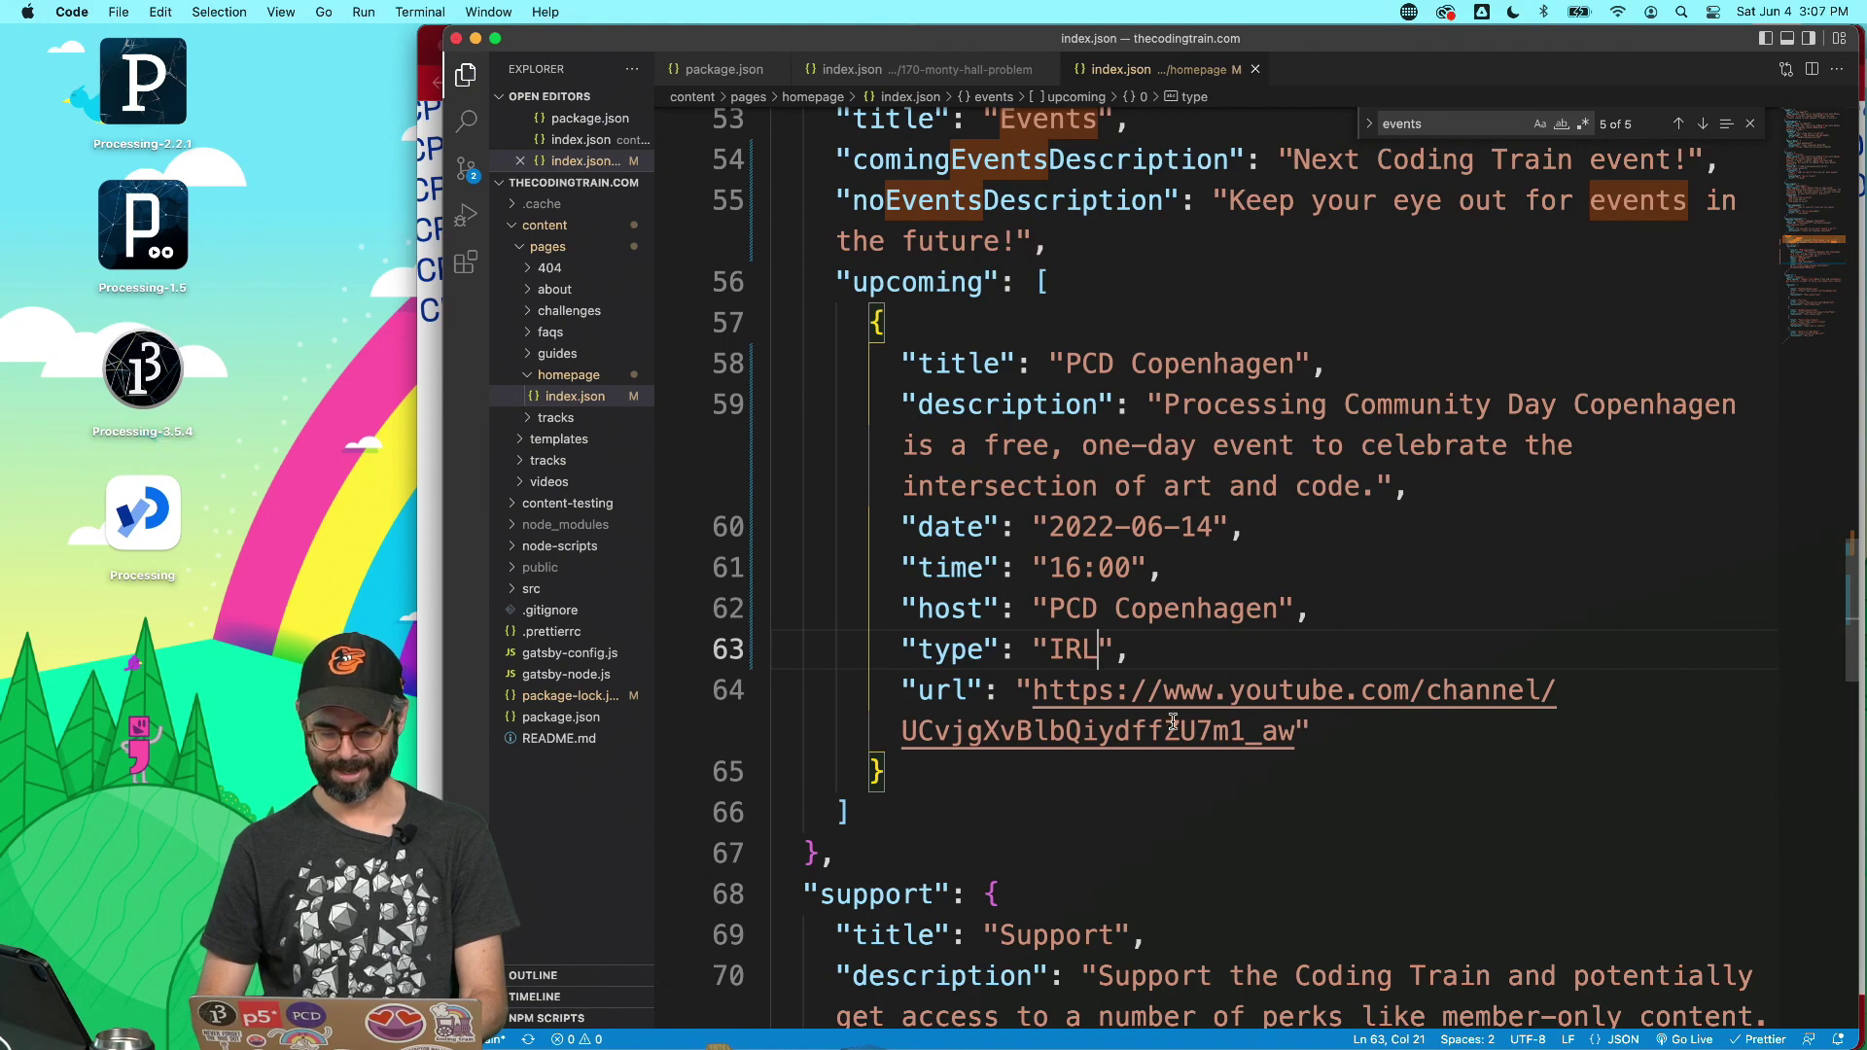
{"action": "key", "text": "super+Tab"}
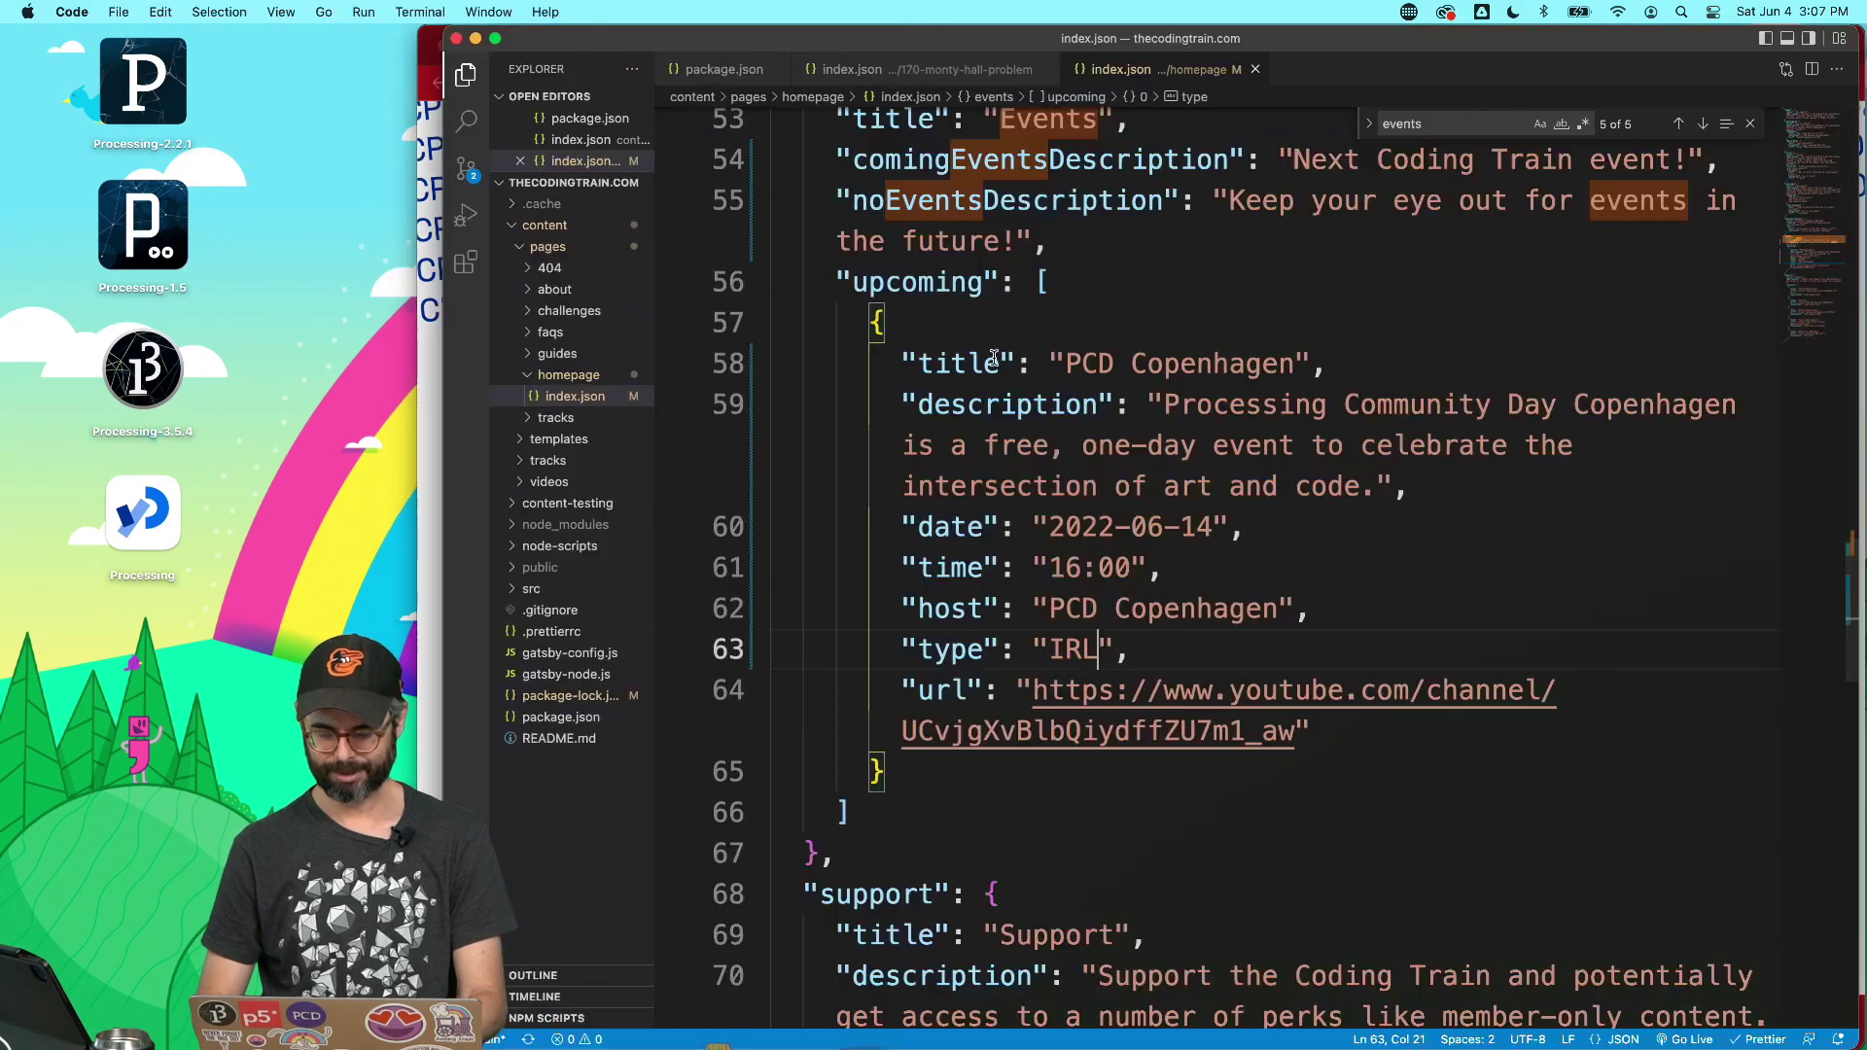
{"action": "key", "text": "super+Tab"}
{"action": "left_click_drag", "start_coordinate": [1292, 729], "coordinate": [1033, 692]}
{"action": "type", "text": "https://pcdcph.com/"}
{"action": "key", "text": "super+s"}
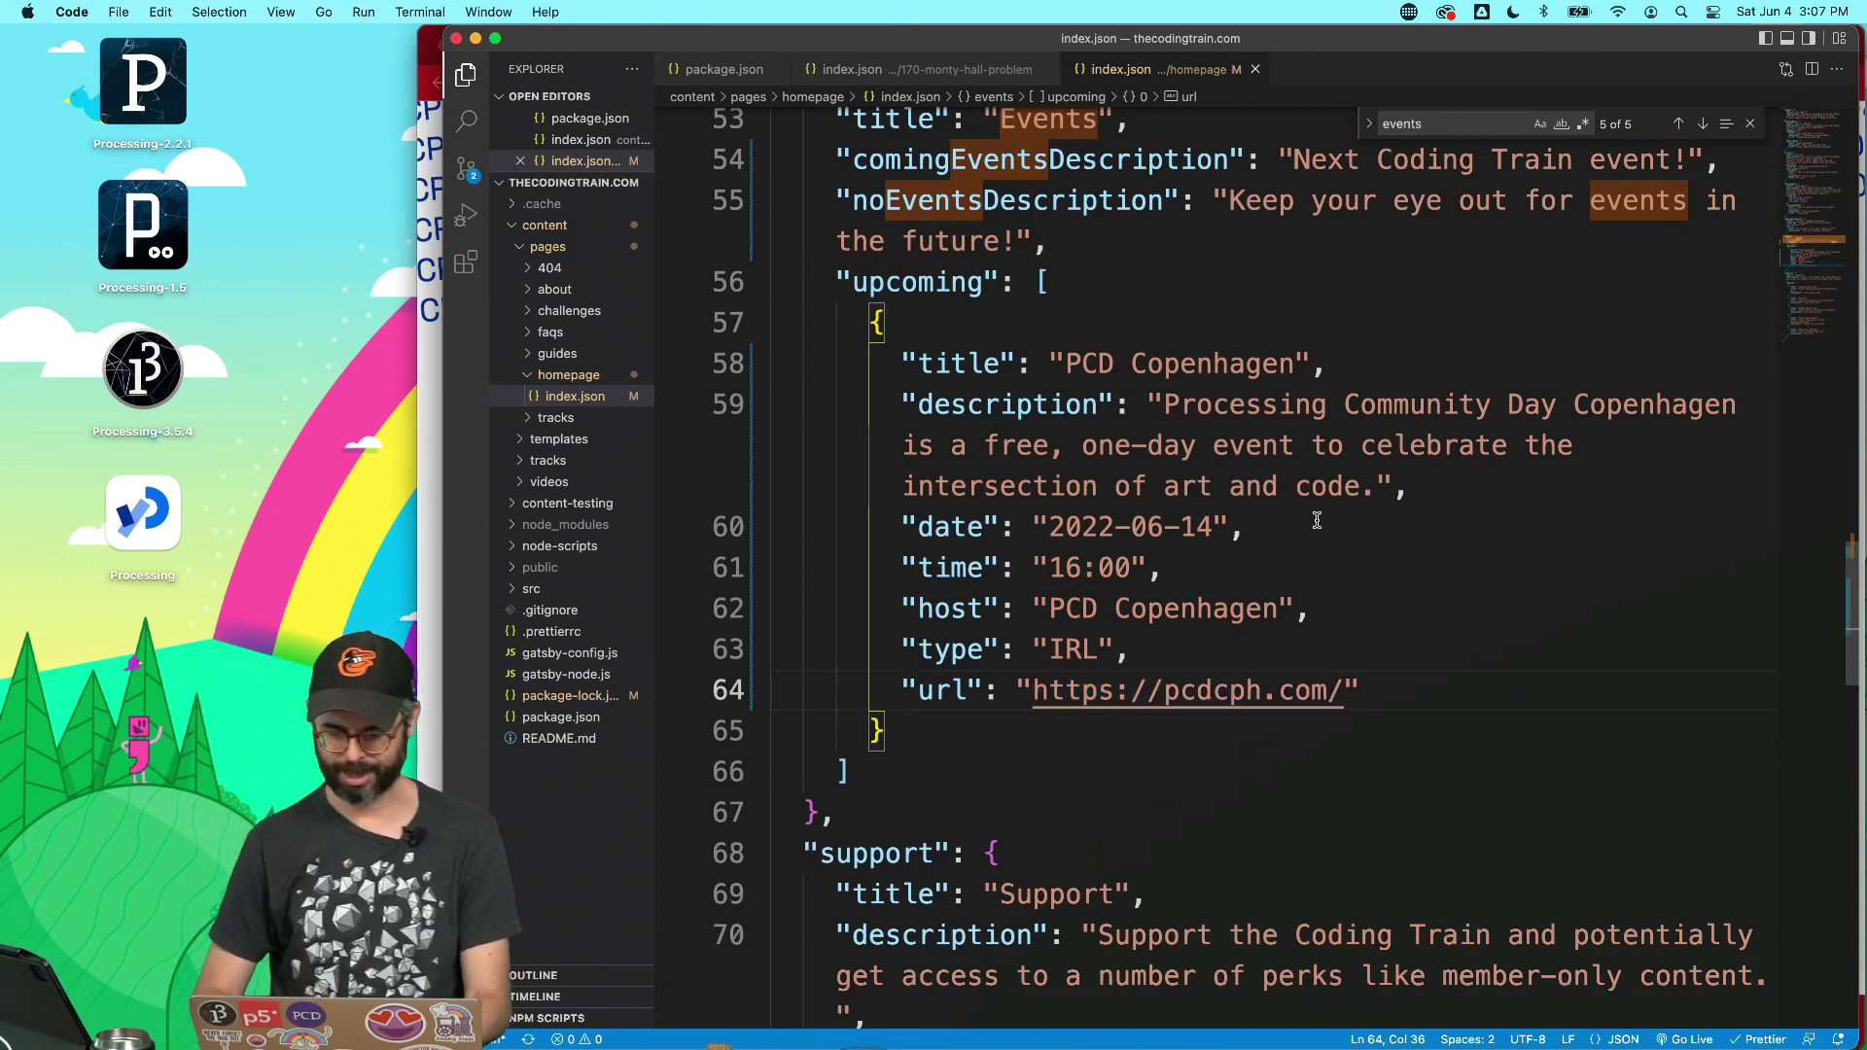
Step: Add the GMT+2 timezone after 16:00 and save
{"action": "left_click", "coordinate": [1133, 572]}
{"action": "type", "text": "GMT+"}
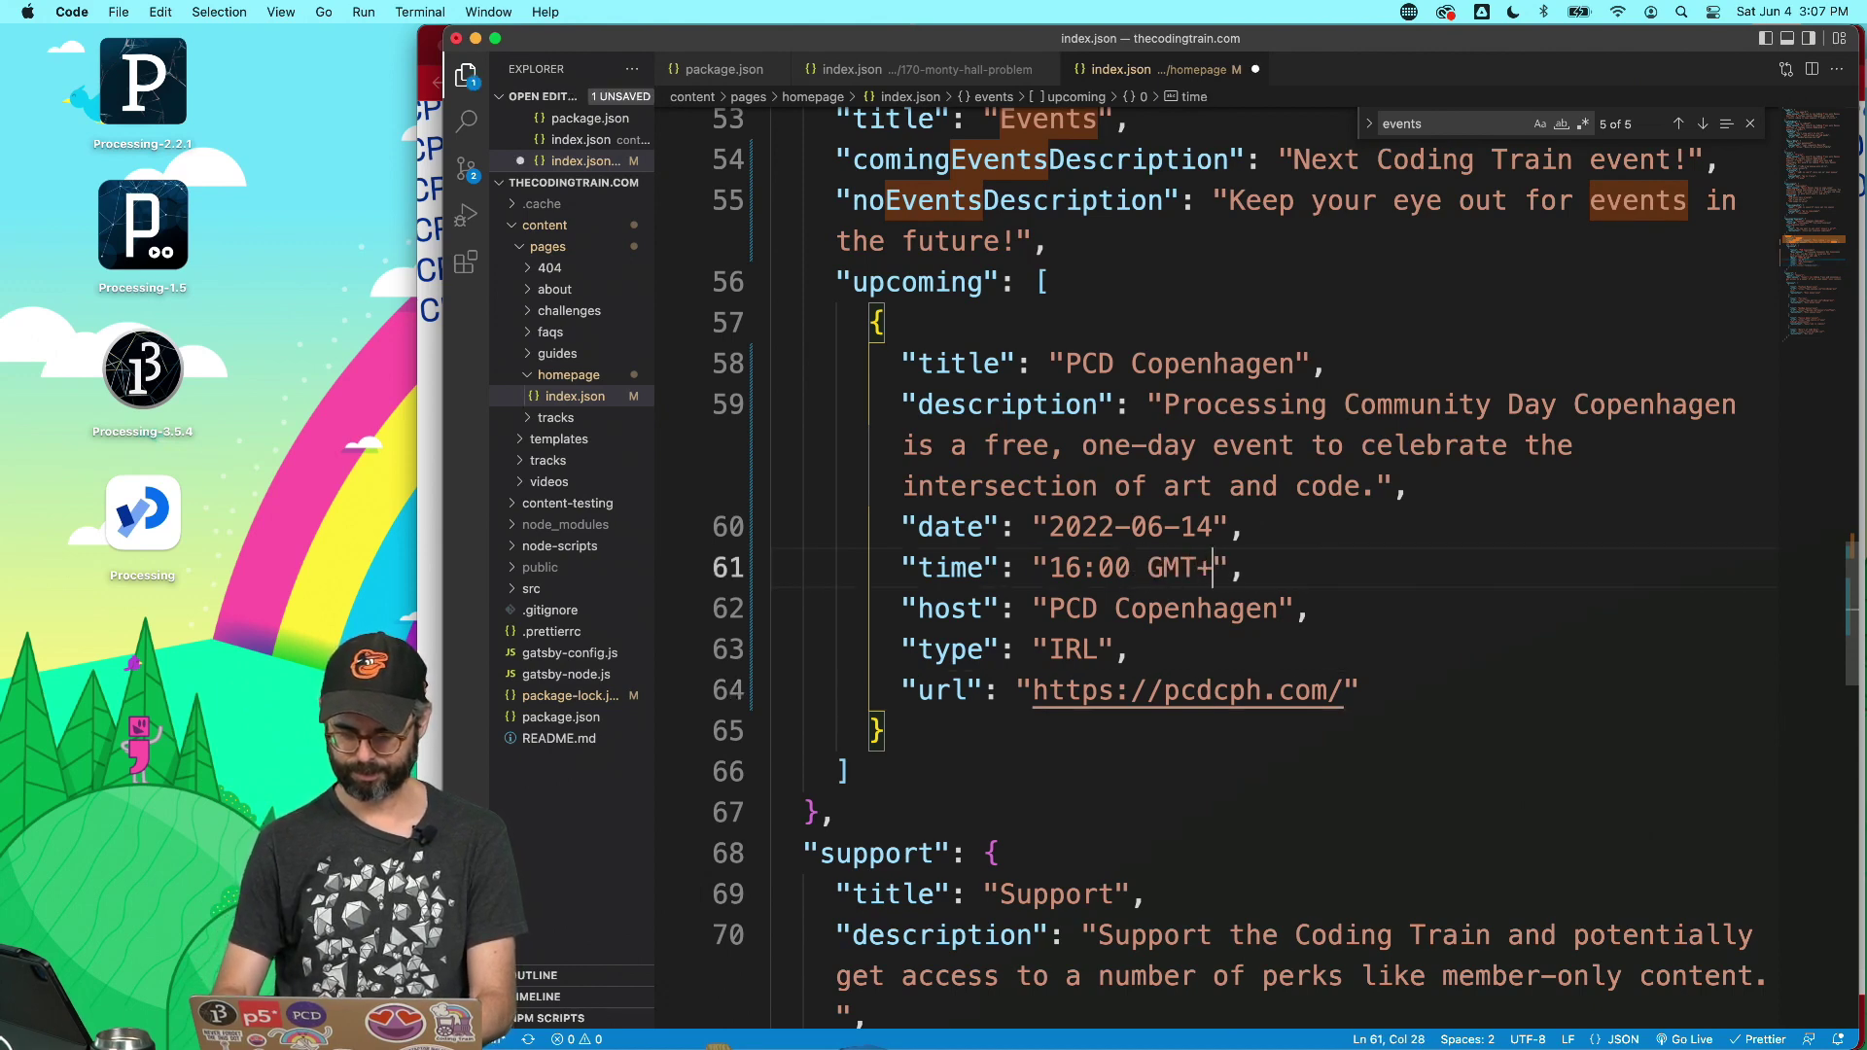
{"action": "type", "text": "2"}
{"action": "key", "text": "super+s"}
{"action": "key", "text": "super+Tab"}
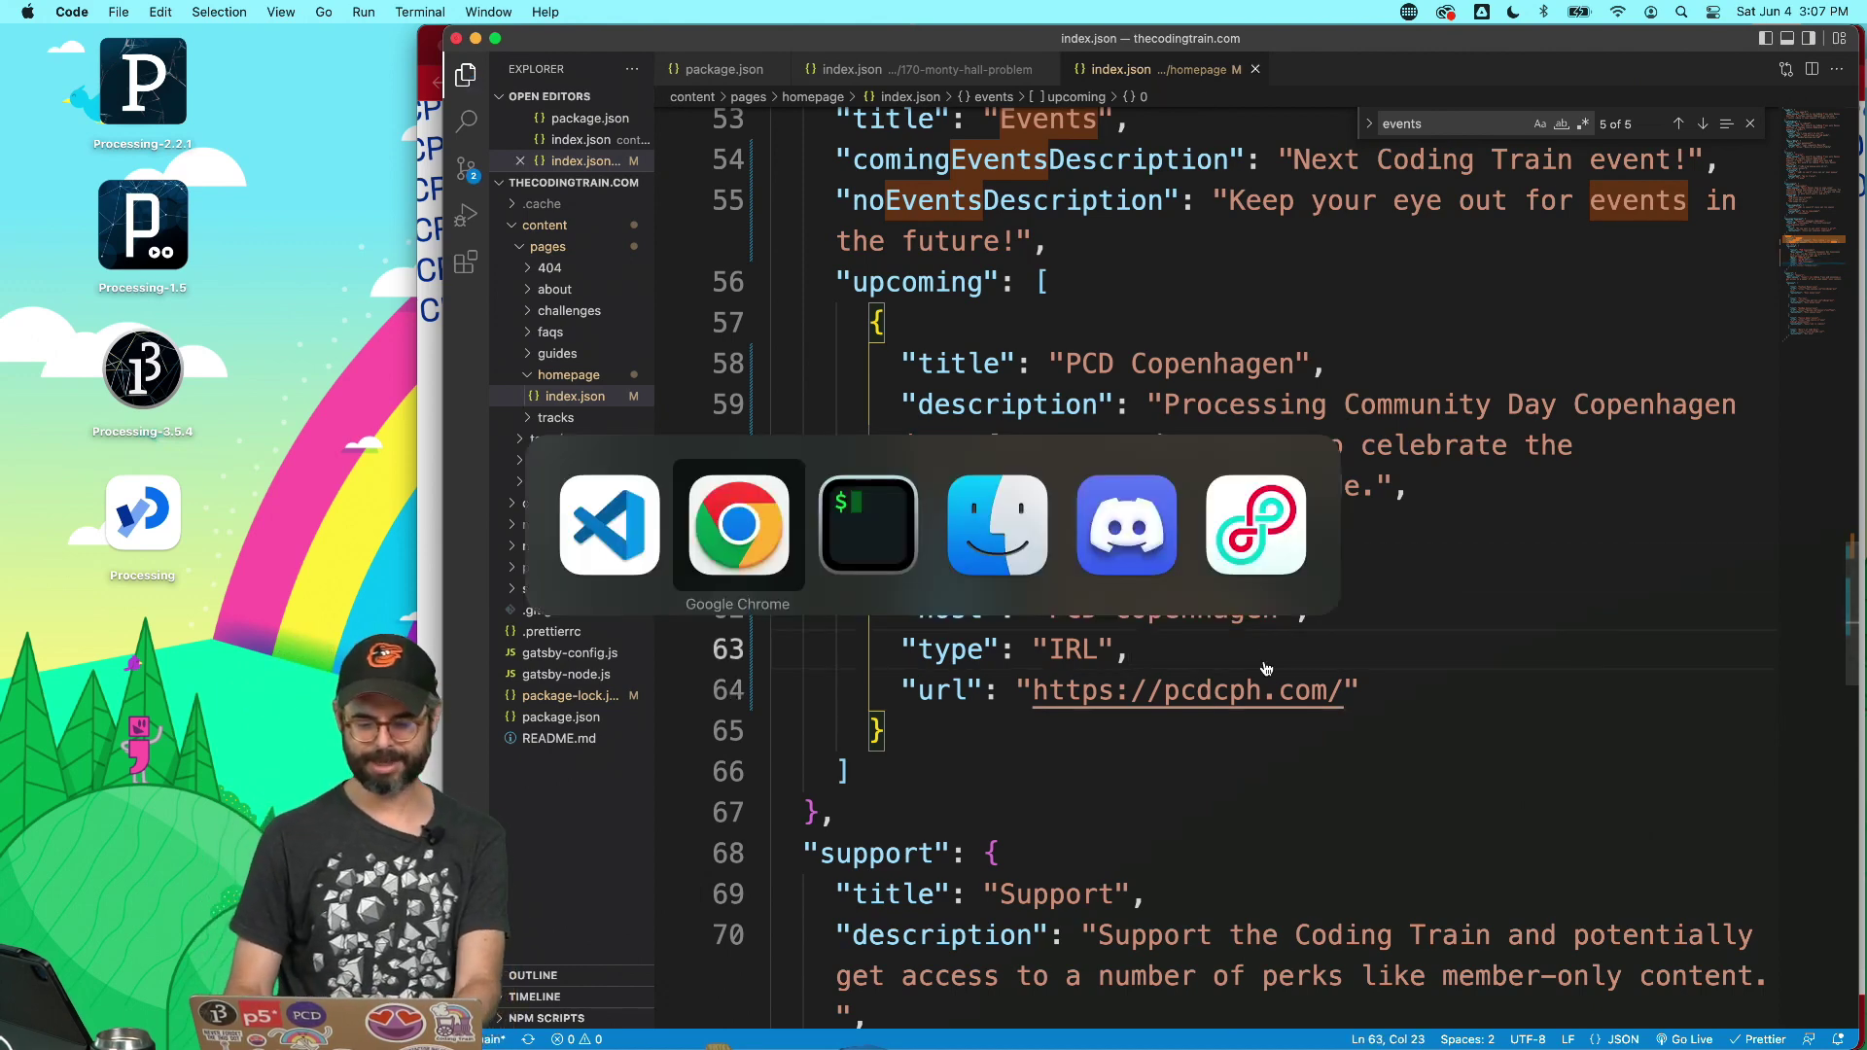
Step: Close the extra browser tabs and dismiss the find and downloads bars
{"action": "key", "text": "super+w"}
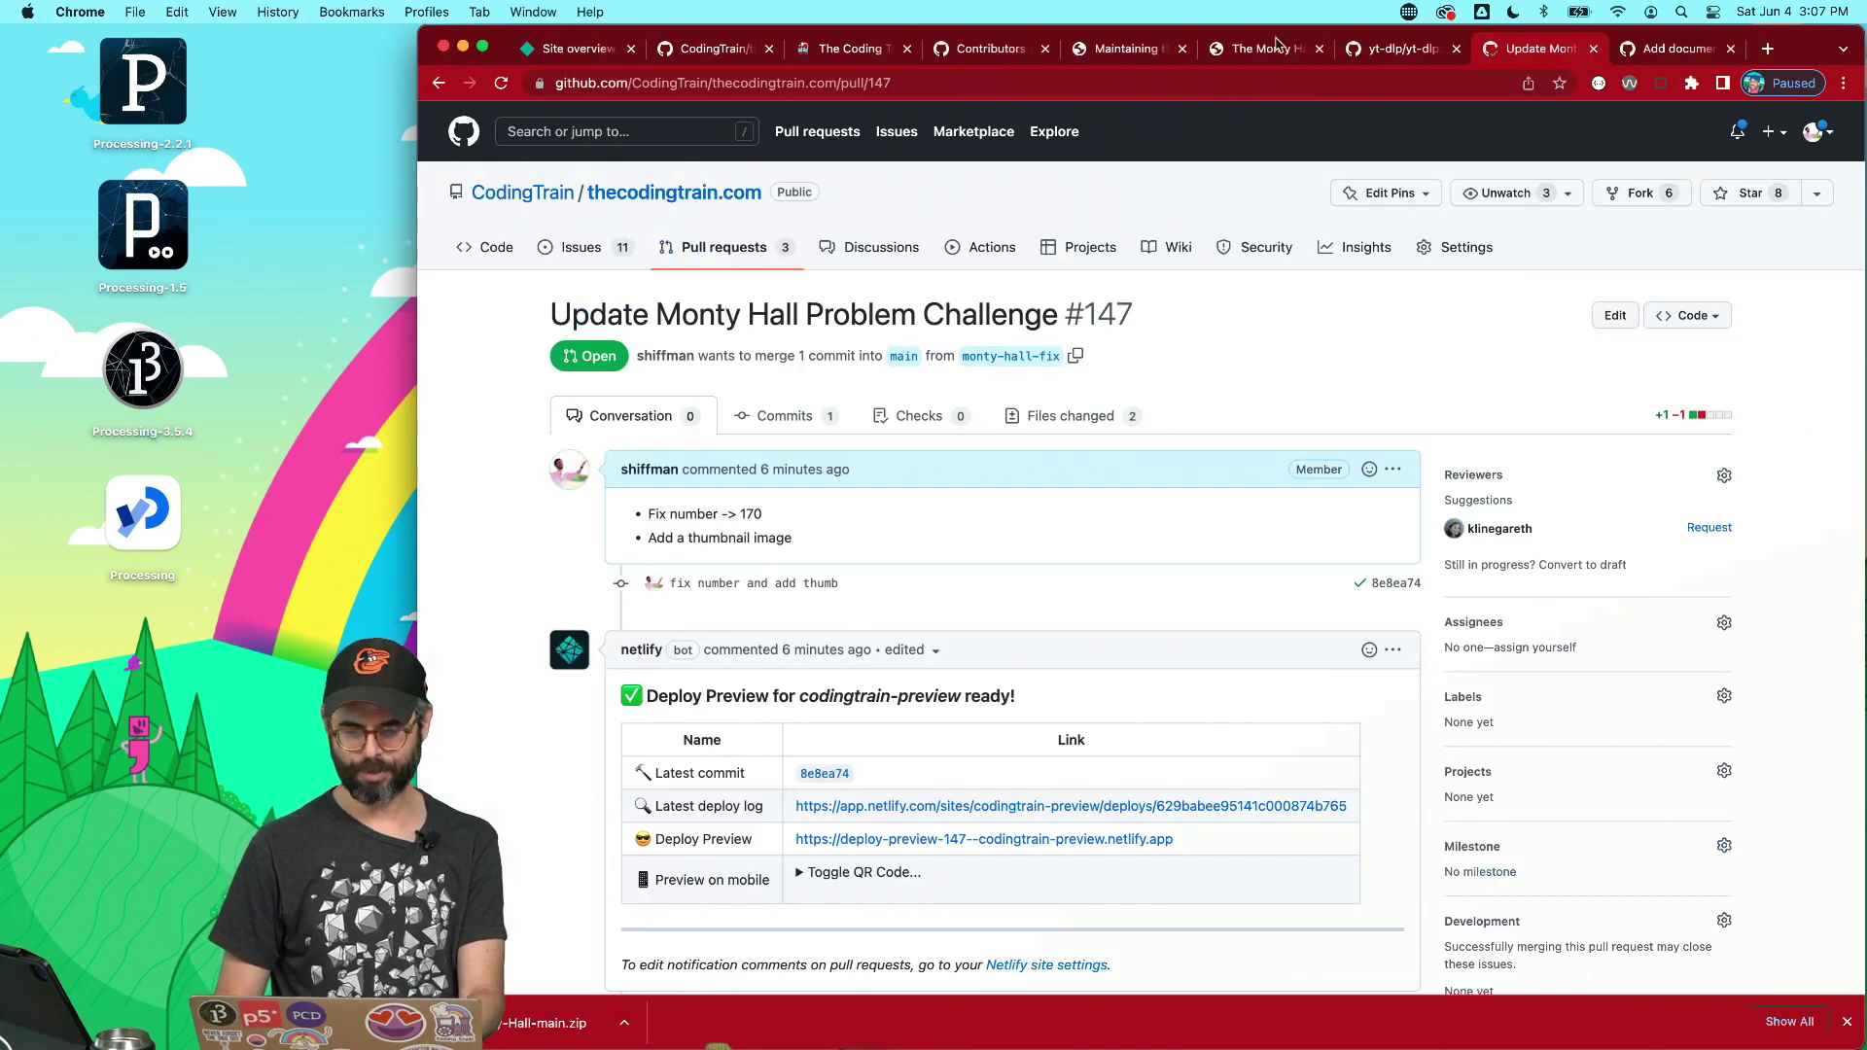
{"action": "left_click", "coordinate": [814, 56]}
{"action": "key", "text": "super+w"}
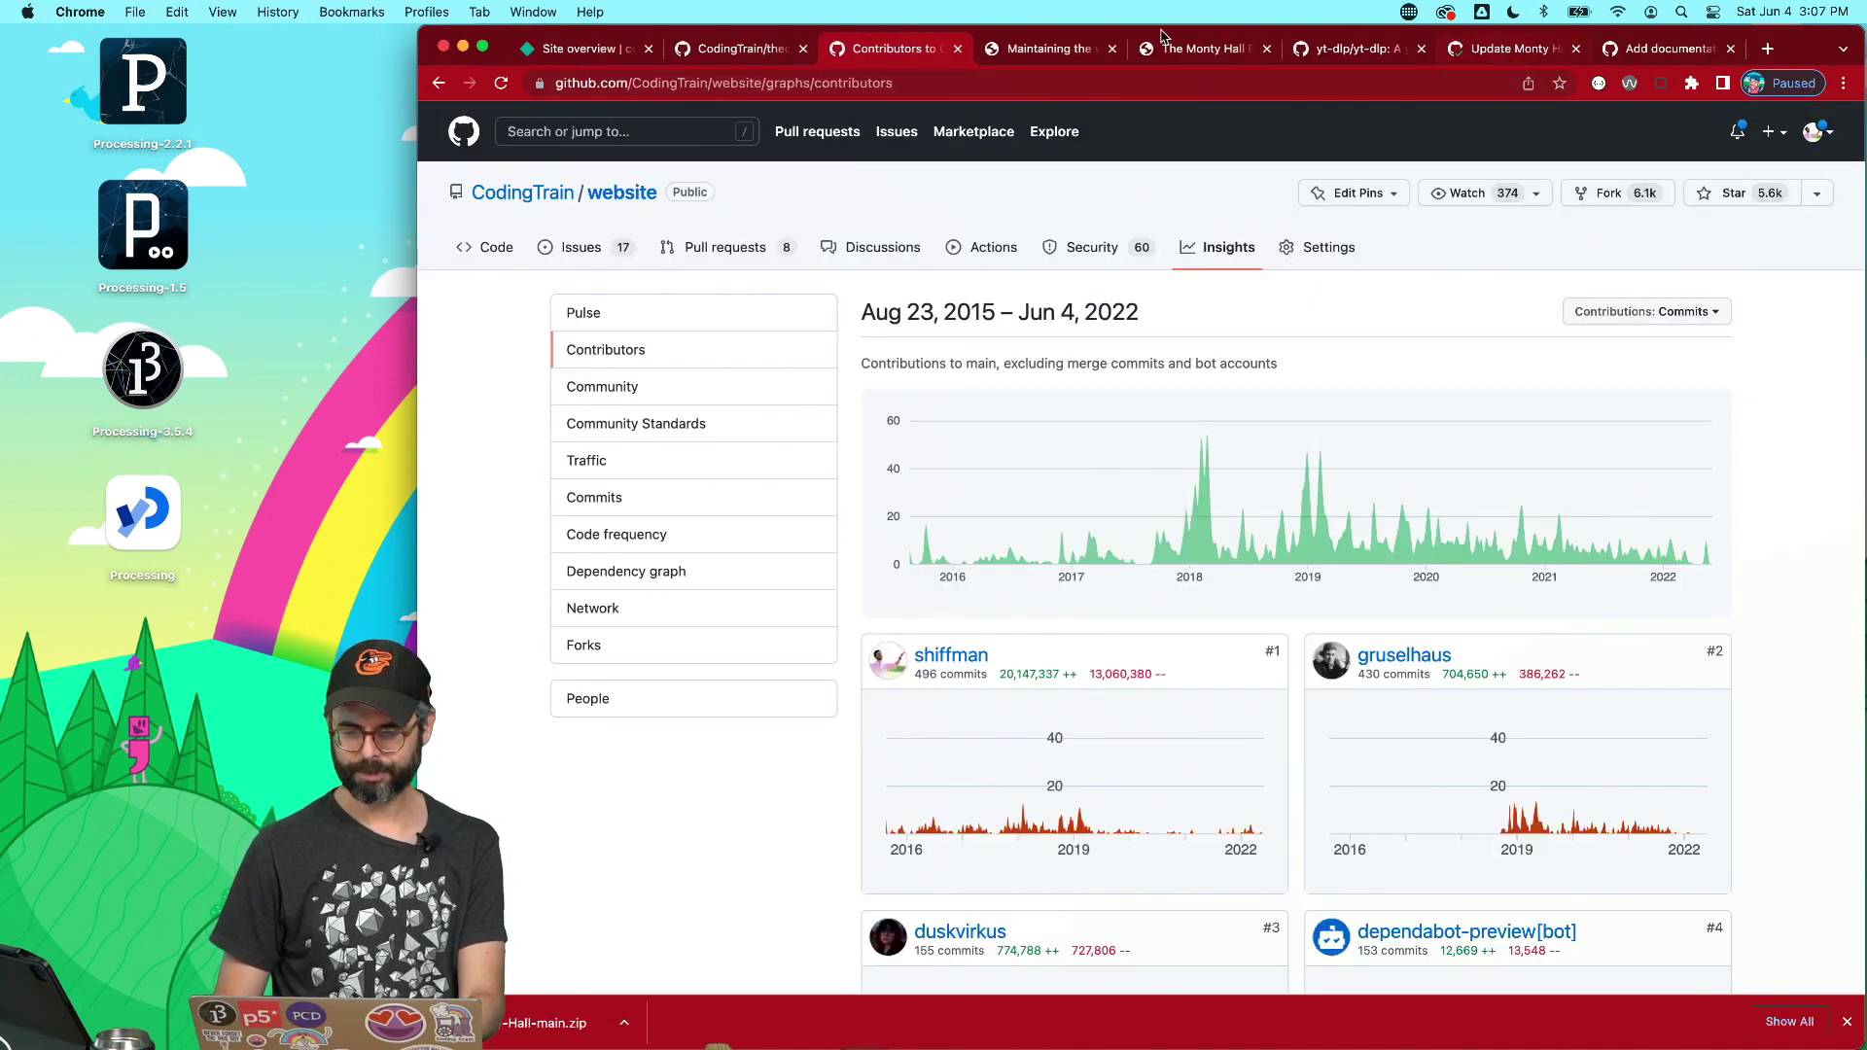
{"action": "left_click", "coordinate": [1091, 46]}
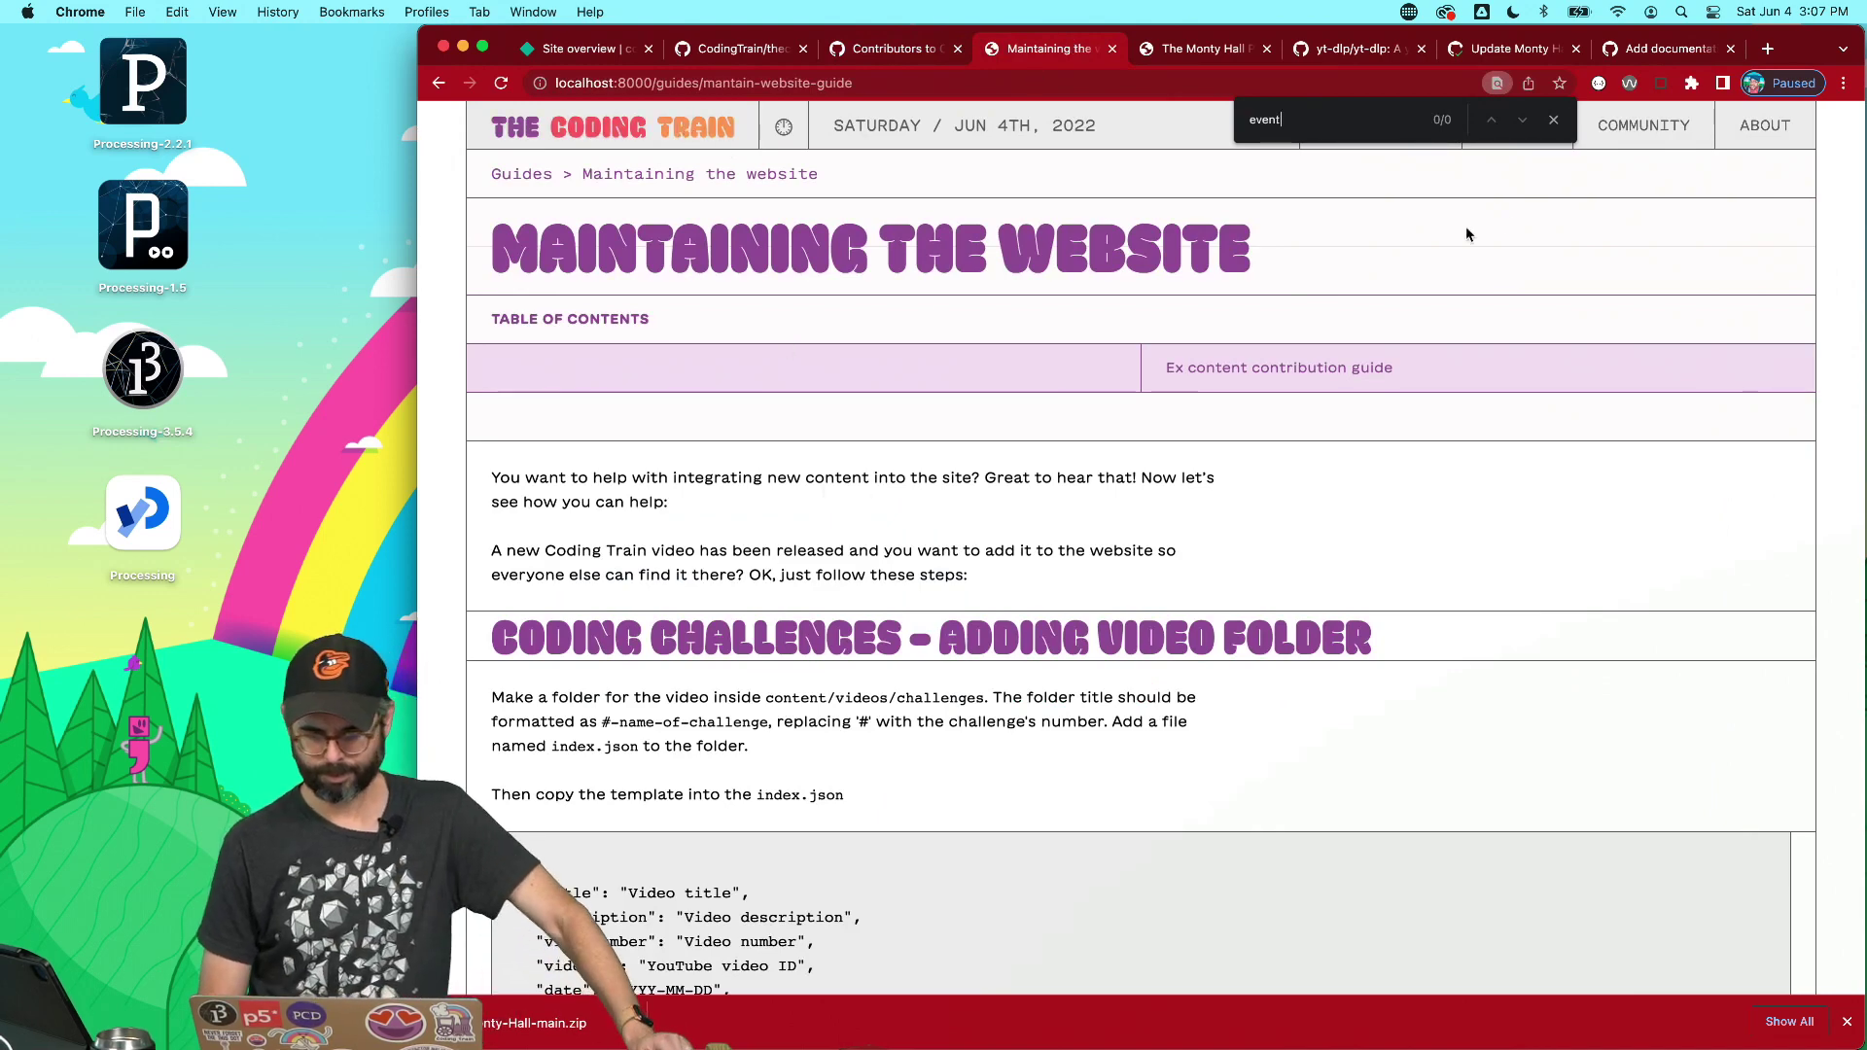
{"action": "key", "text": "Escape"}
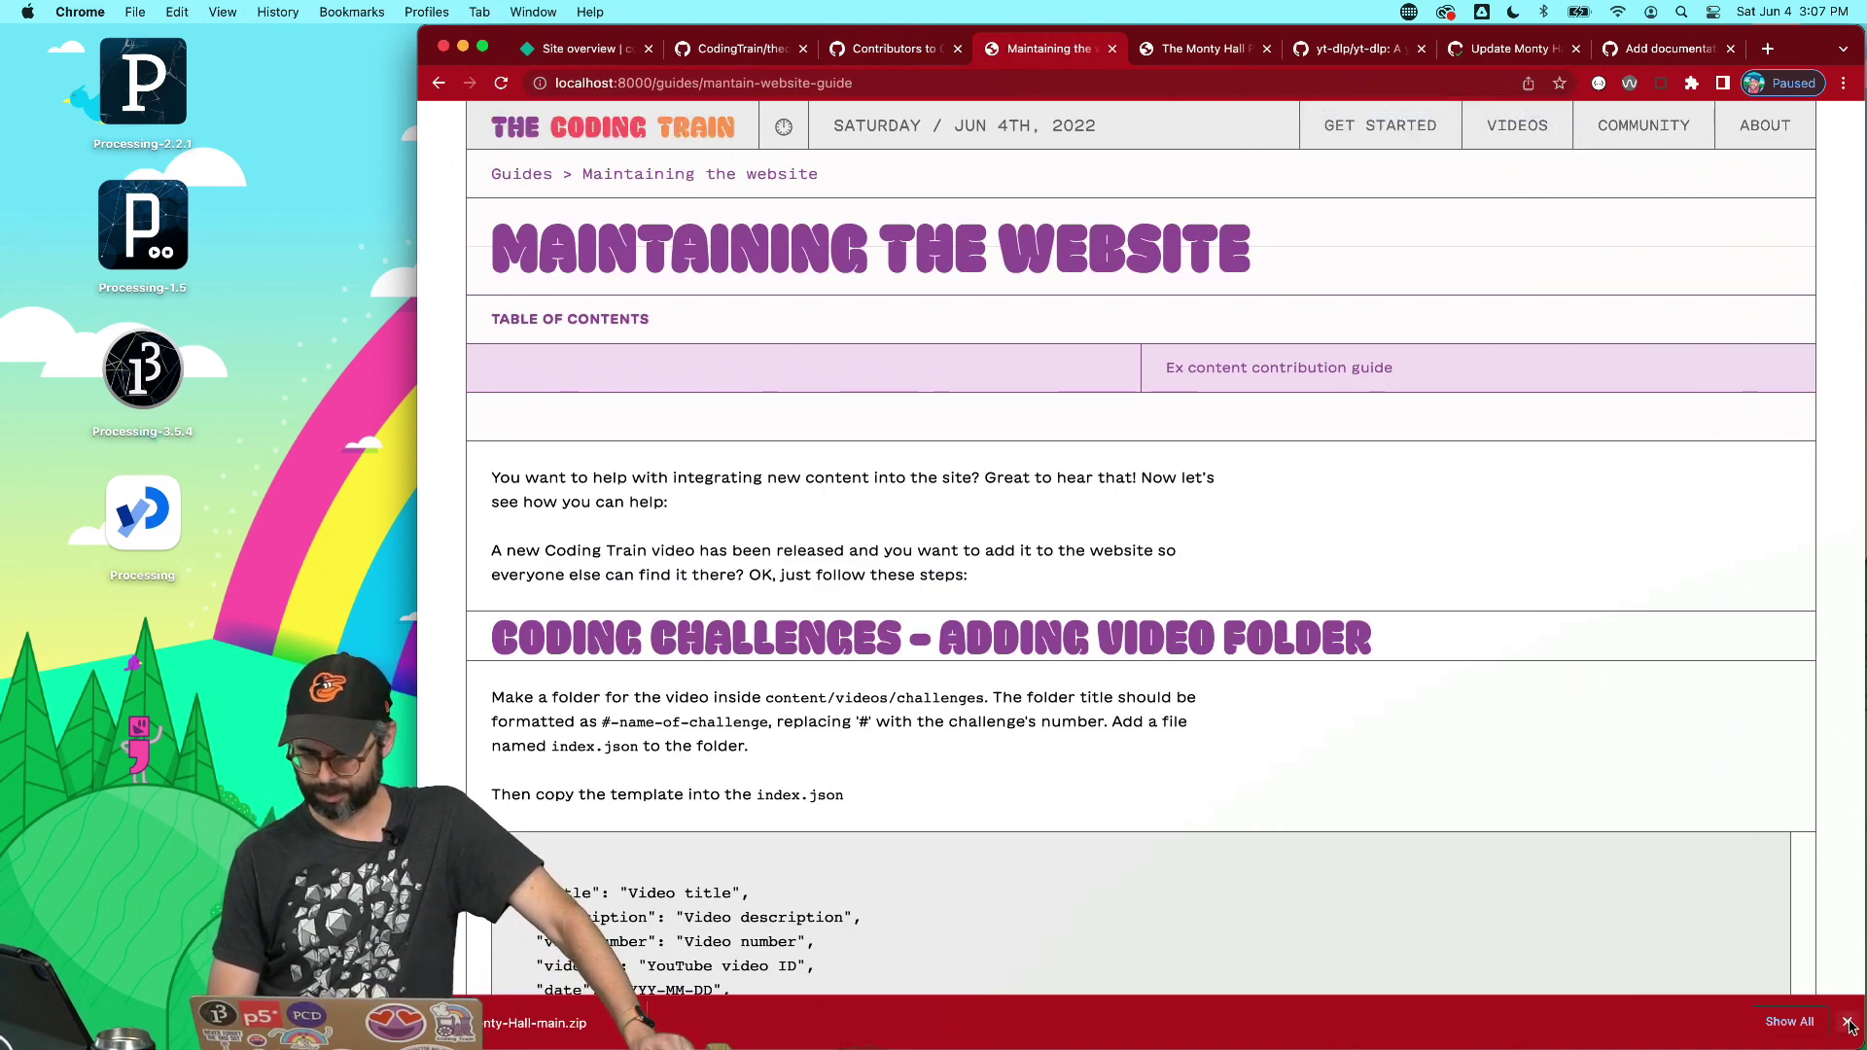
{"action": "left_click", "coordinate": [1848, 1022]}
Step: Confirm the dev server rebuilt, then load localhost:8000 and scroll to the Events section
{"action": "key", "text": "super+Tab"}
{"action": "key", "text": "super+Tab"}
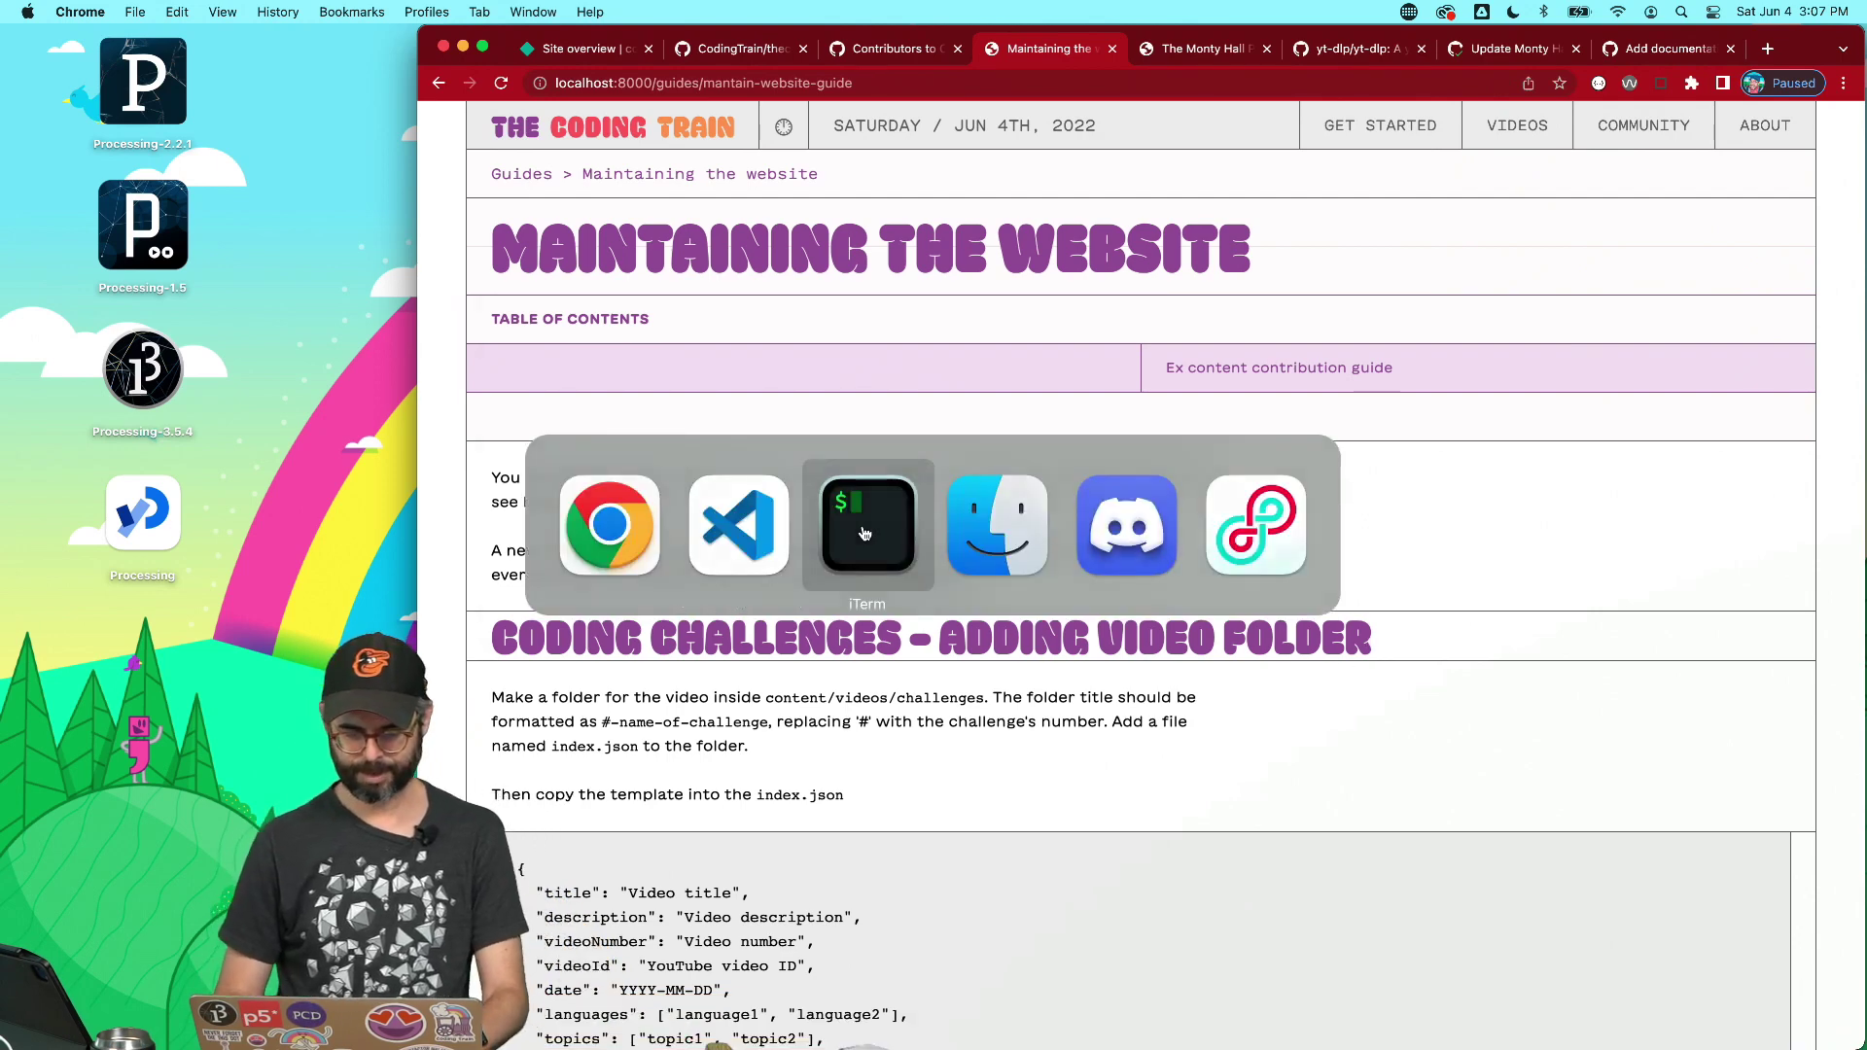
{"action": "key", "text": "super+2"}
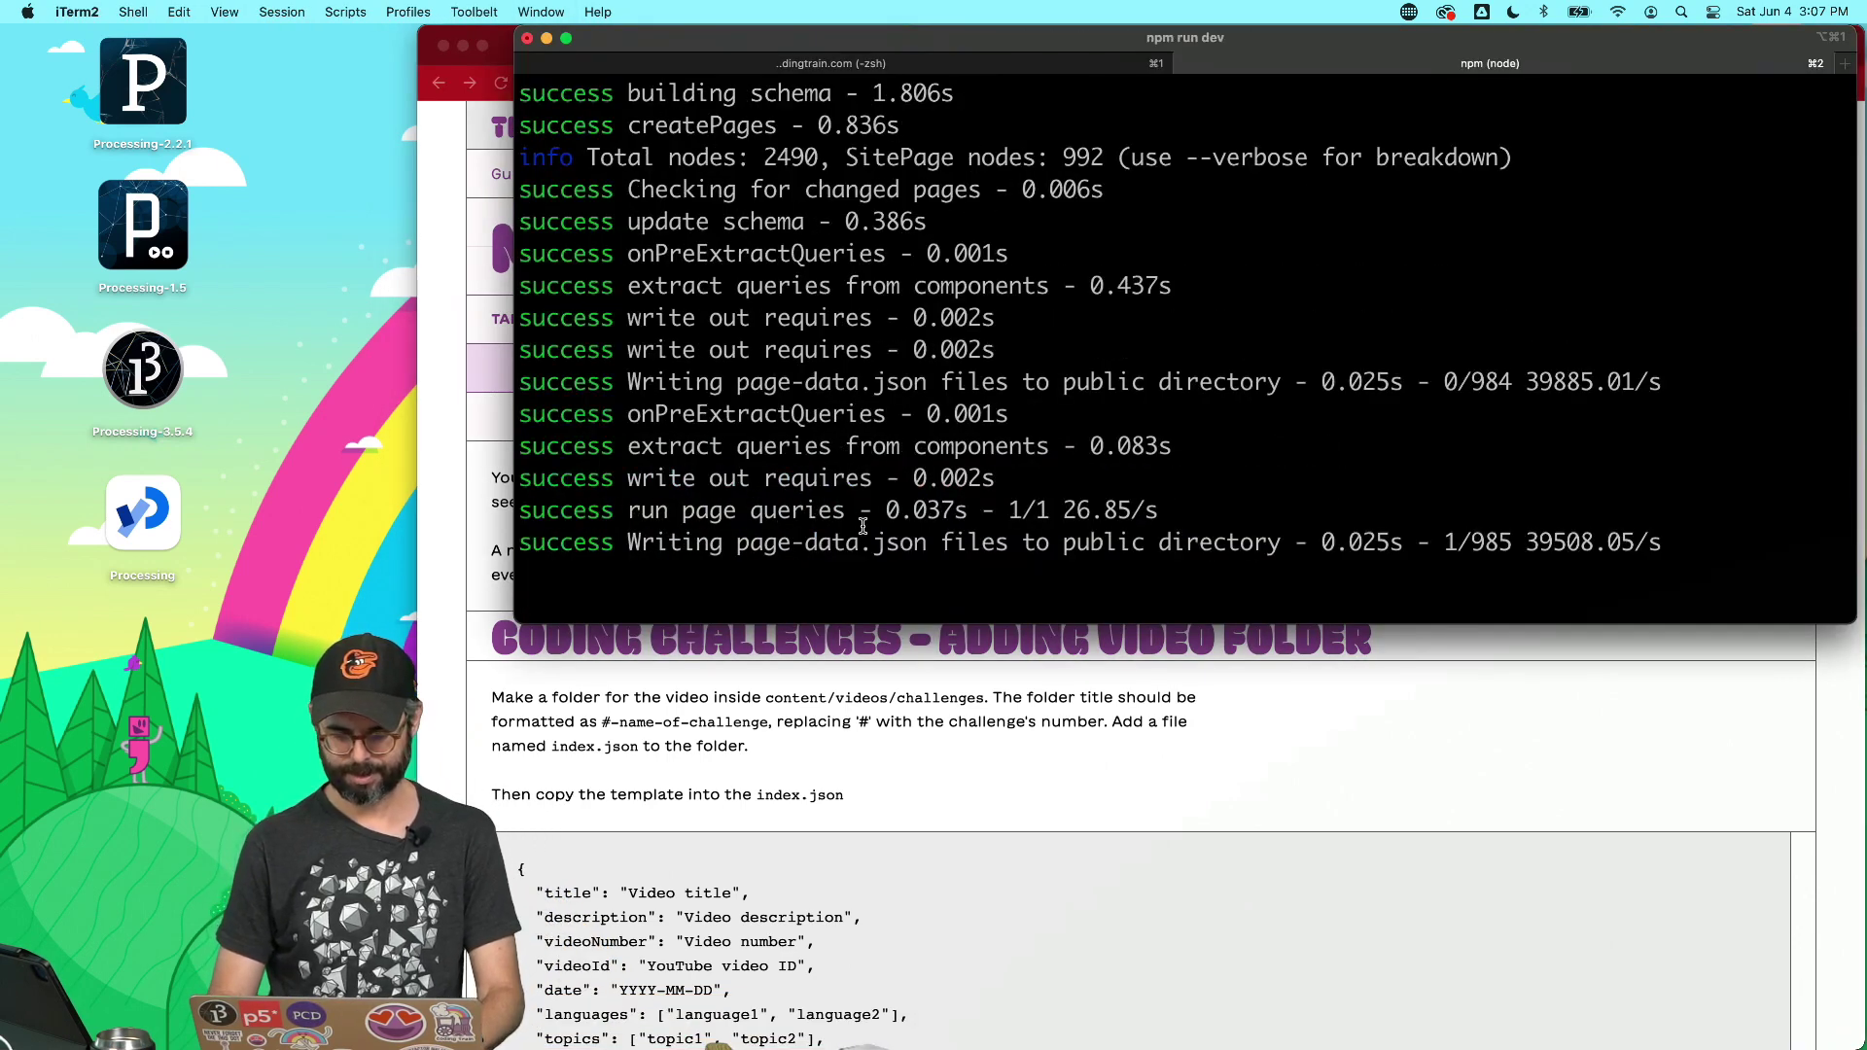
{"action": "key", "text": "super+Tab"}
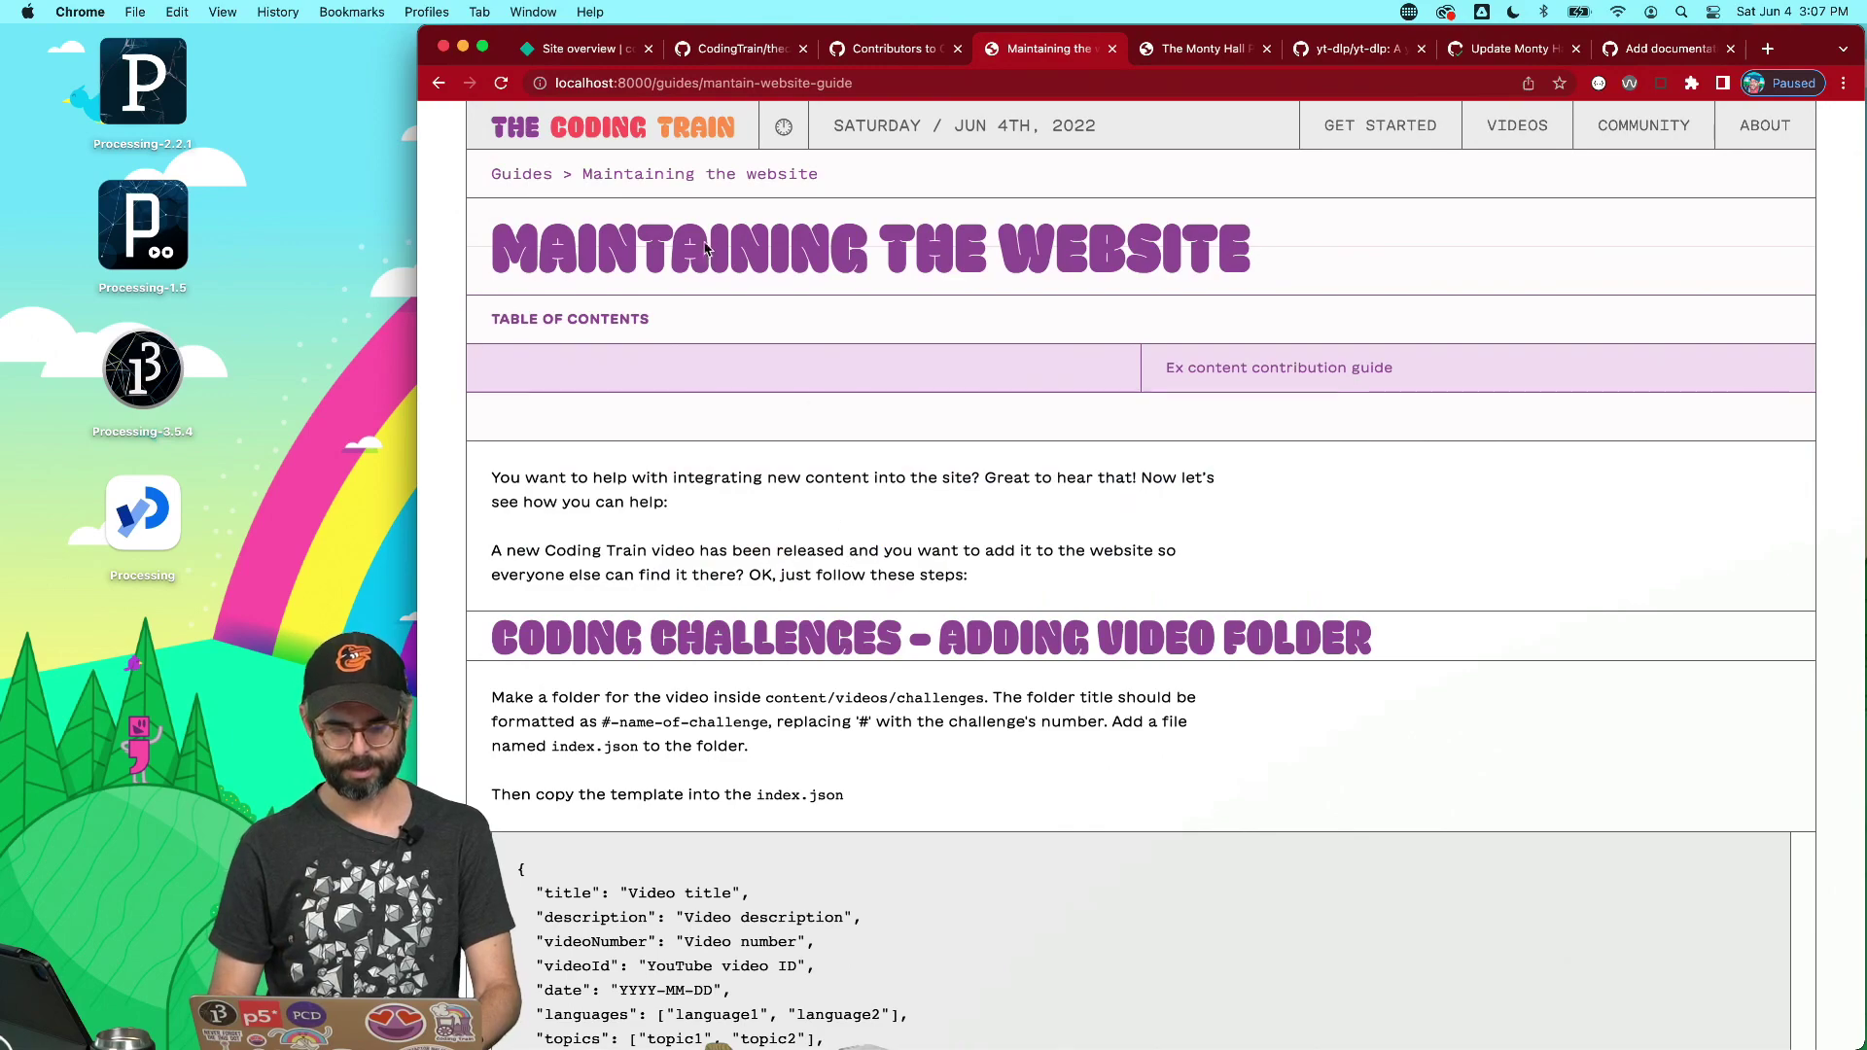
{"action": "left_click_drag", "start_coordinate": [653, 83], "coordinate": [970, 82]}
{"action": "key", "text": "Delete"}
{"action": "key", "text": "Return"}
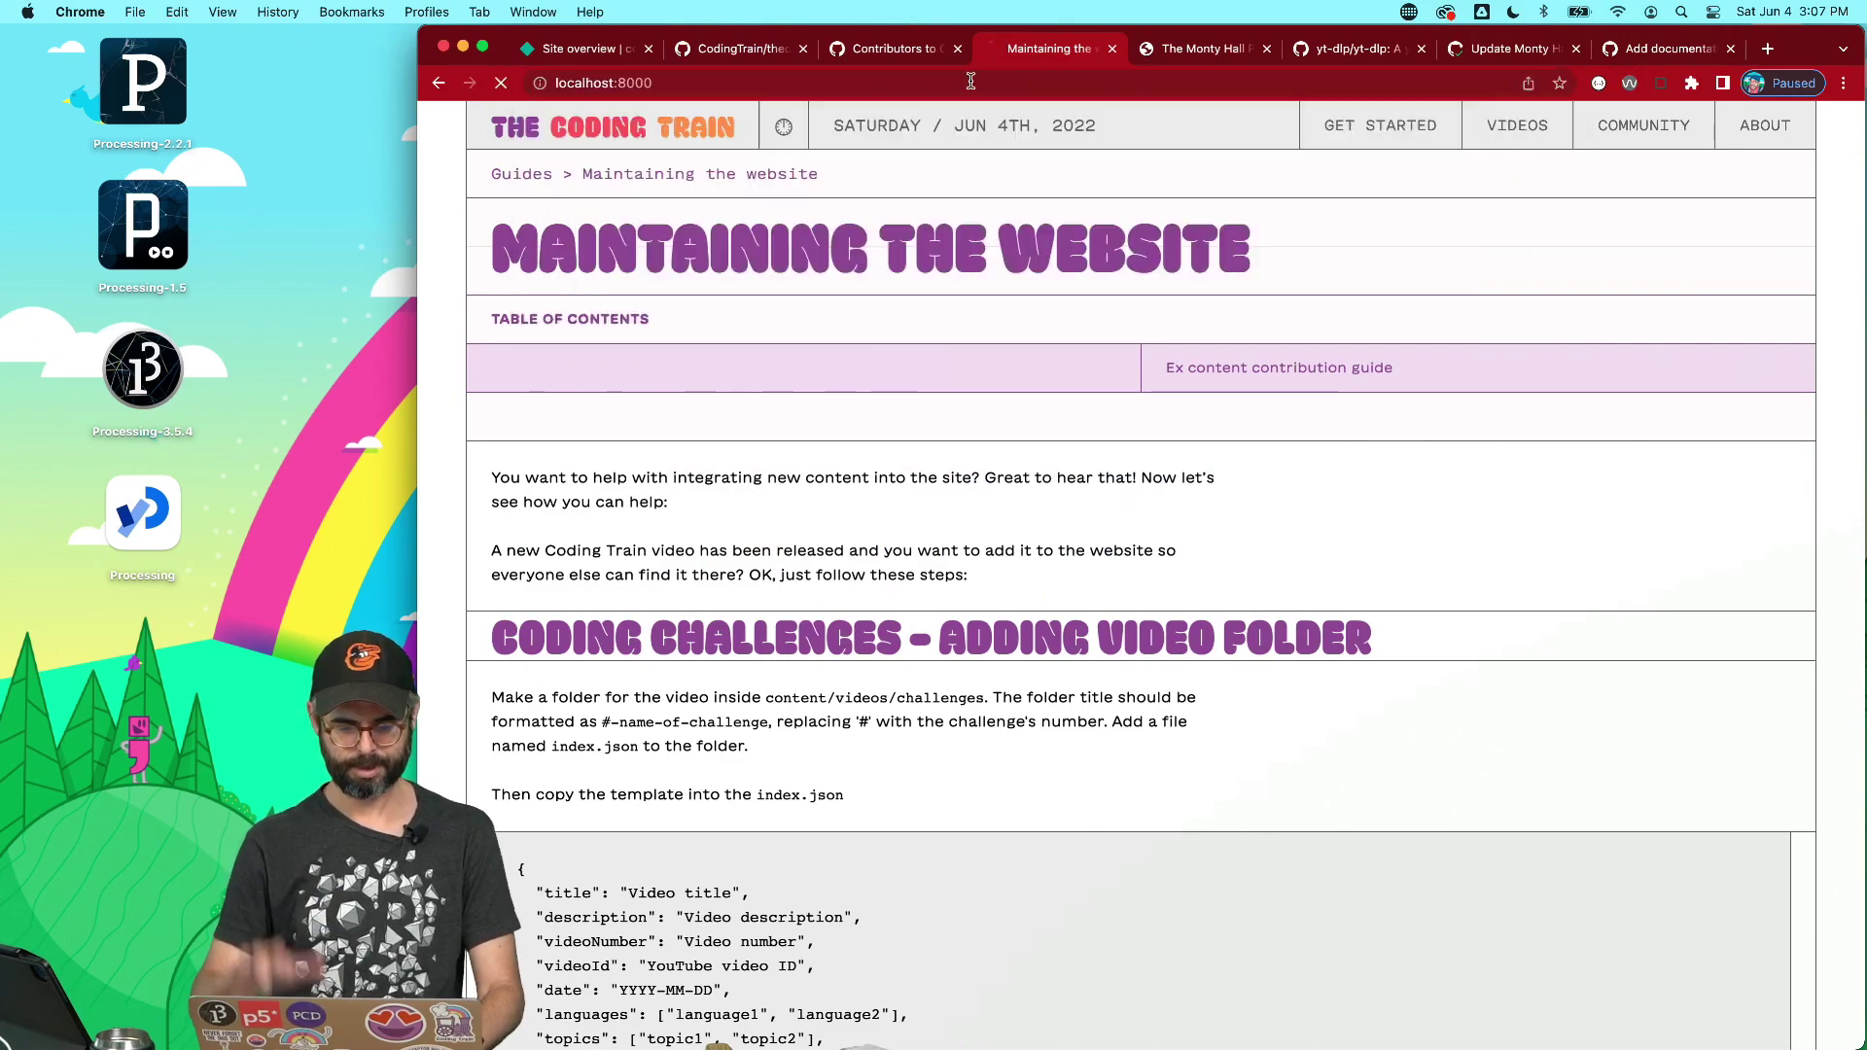
{"action": "scroll", "coordinate": [1013, 529], "scroll_direction": "down", "scroll_amount": 12}
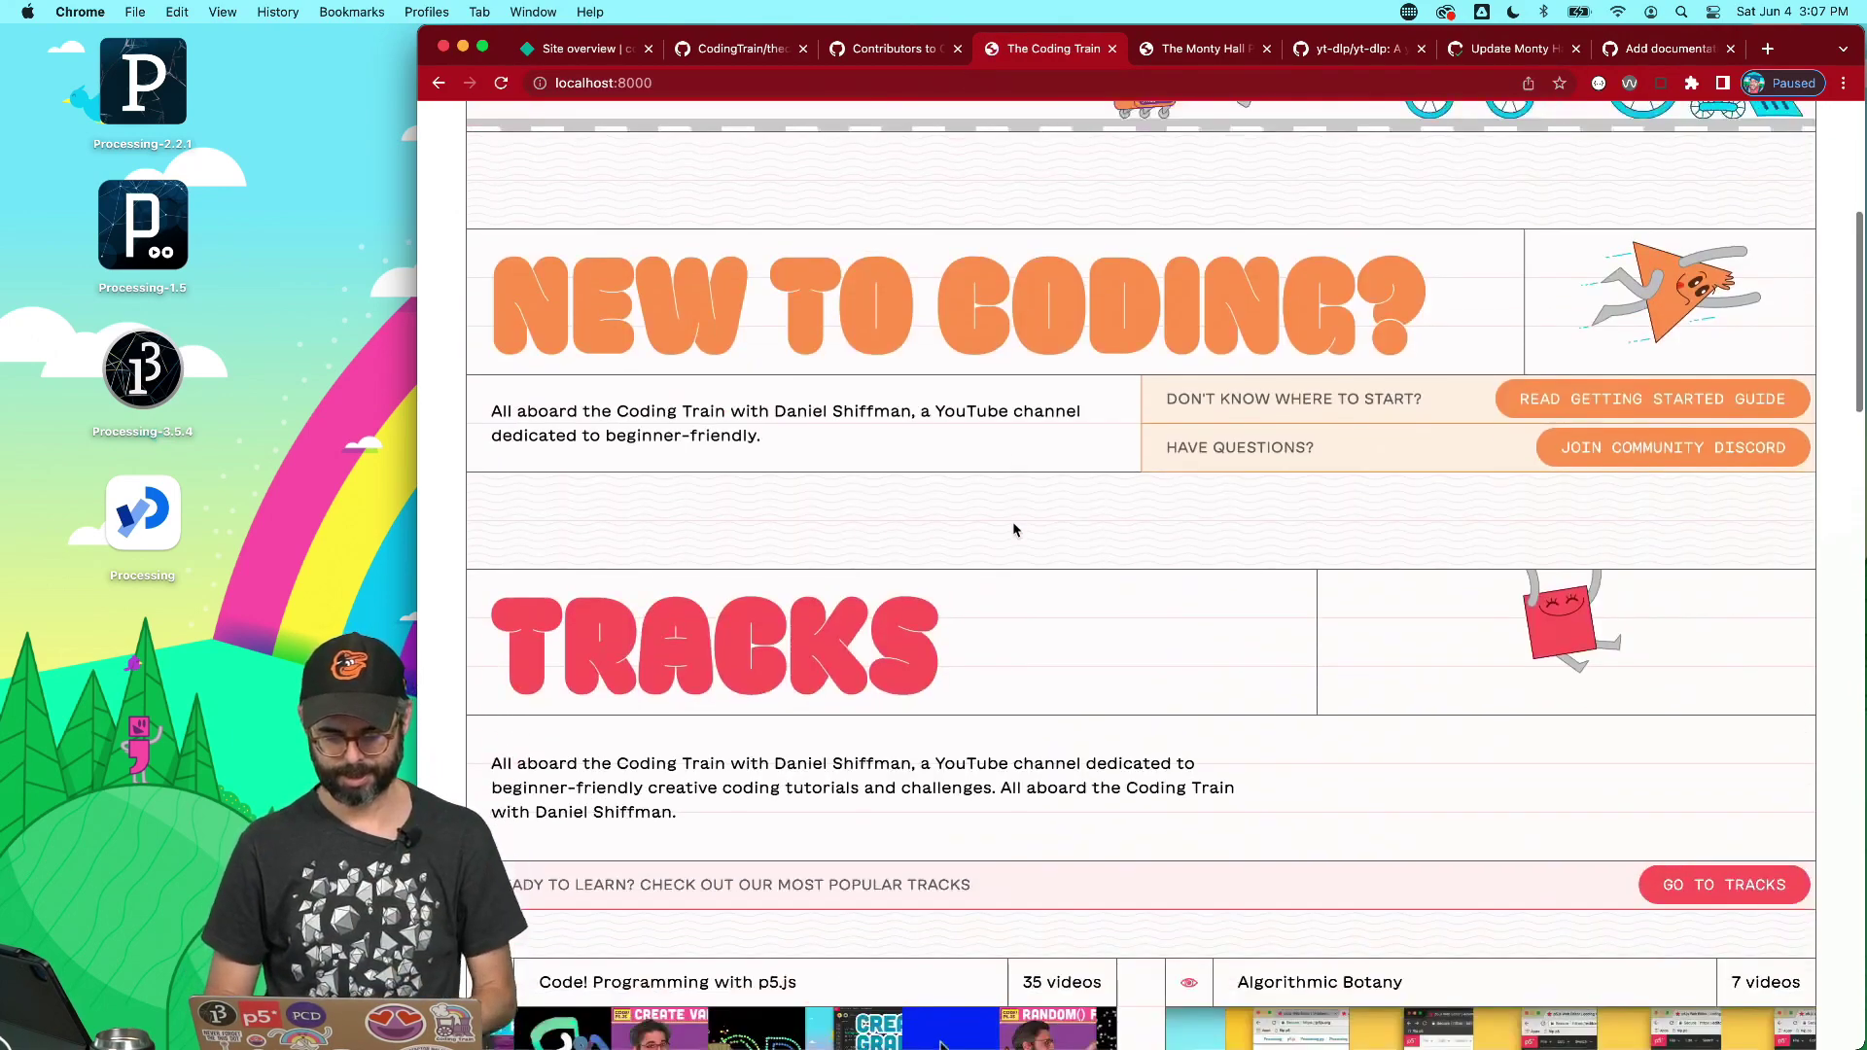
{"action": "scroll", "coordinate": [1013, 528], "scroll_direction": "down", "scroll_amount": 12}
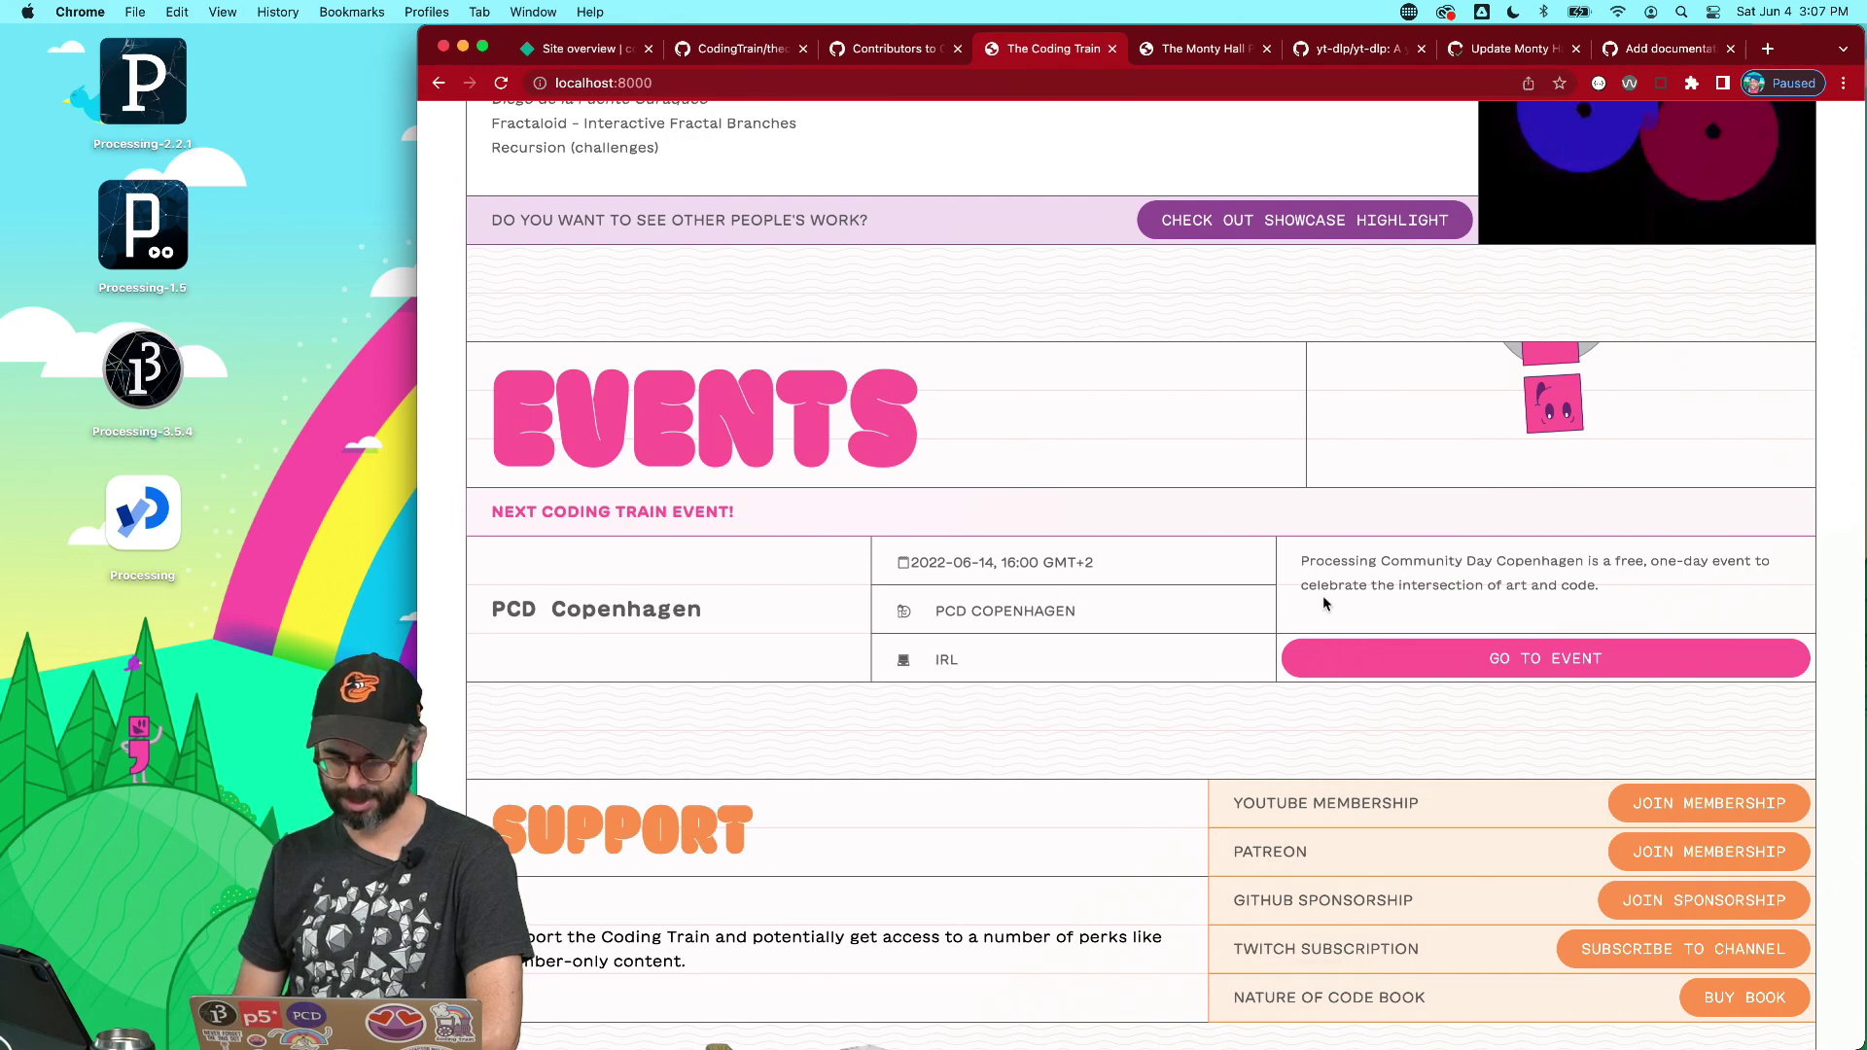
Step: Verify the PCD Copenhagen event's GO TO EVENT link opens pcdcph.com, then go back
{"action": "left_click_drag", "start_coordinate": [880, 612], "coordinate": [1095, 615]}
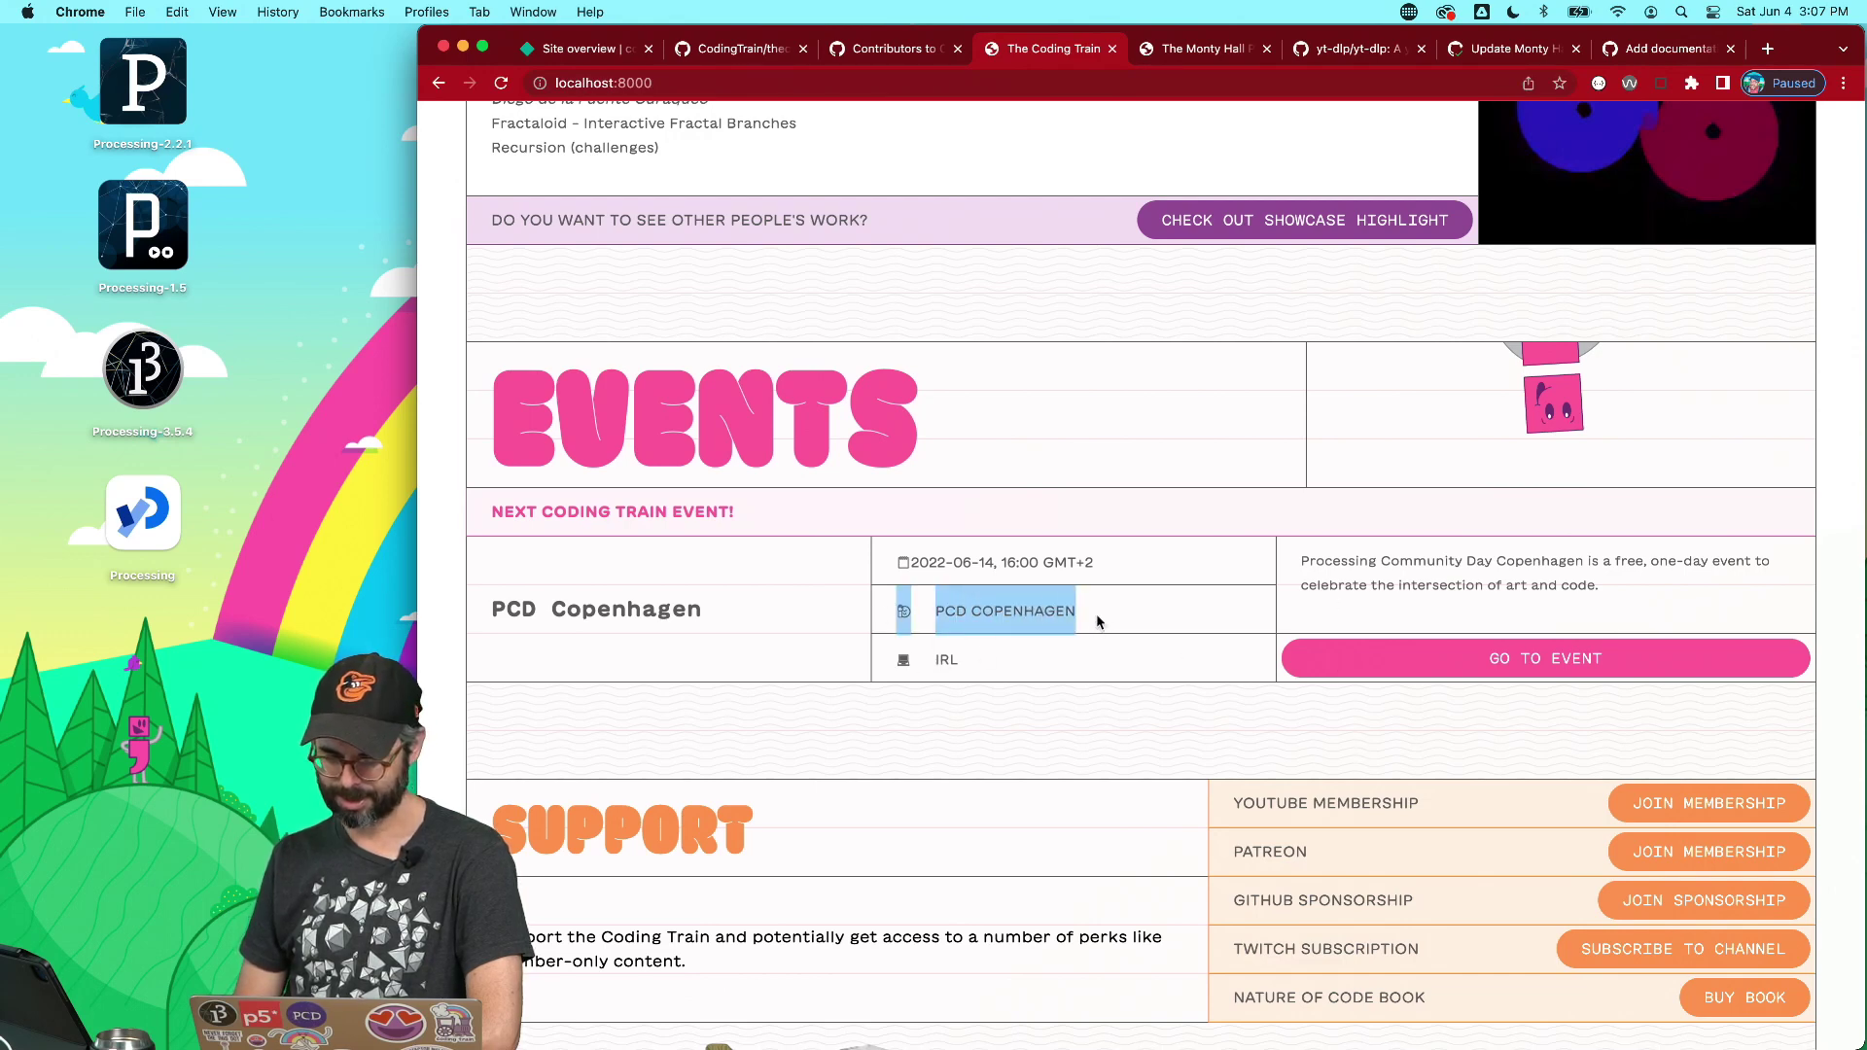
{"action": "left_click", "coordinate": [1099, 613]}
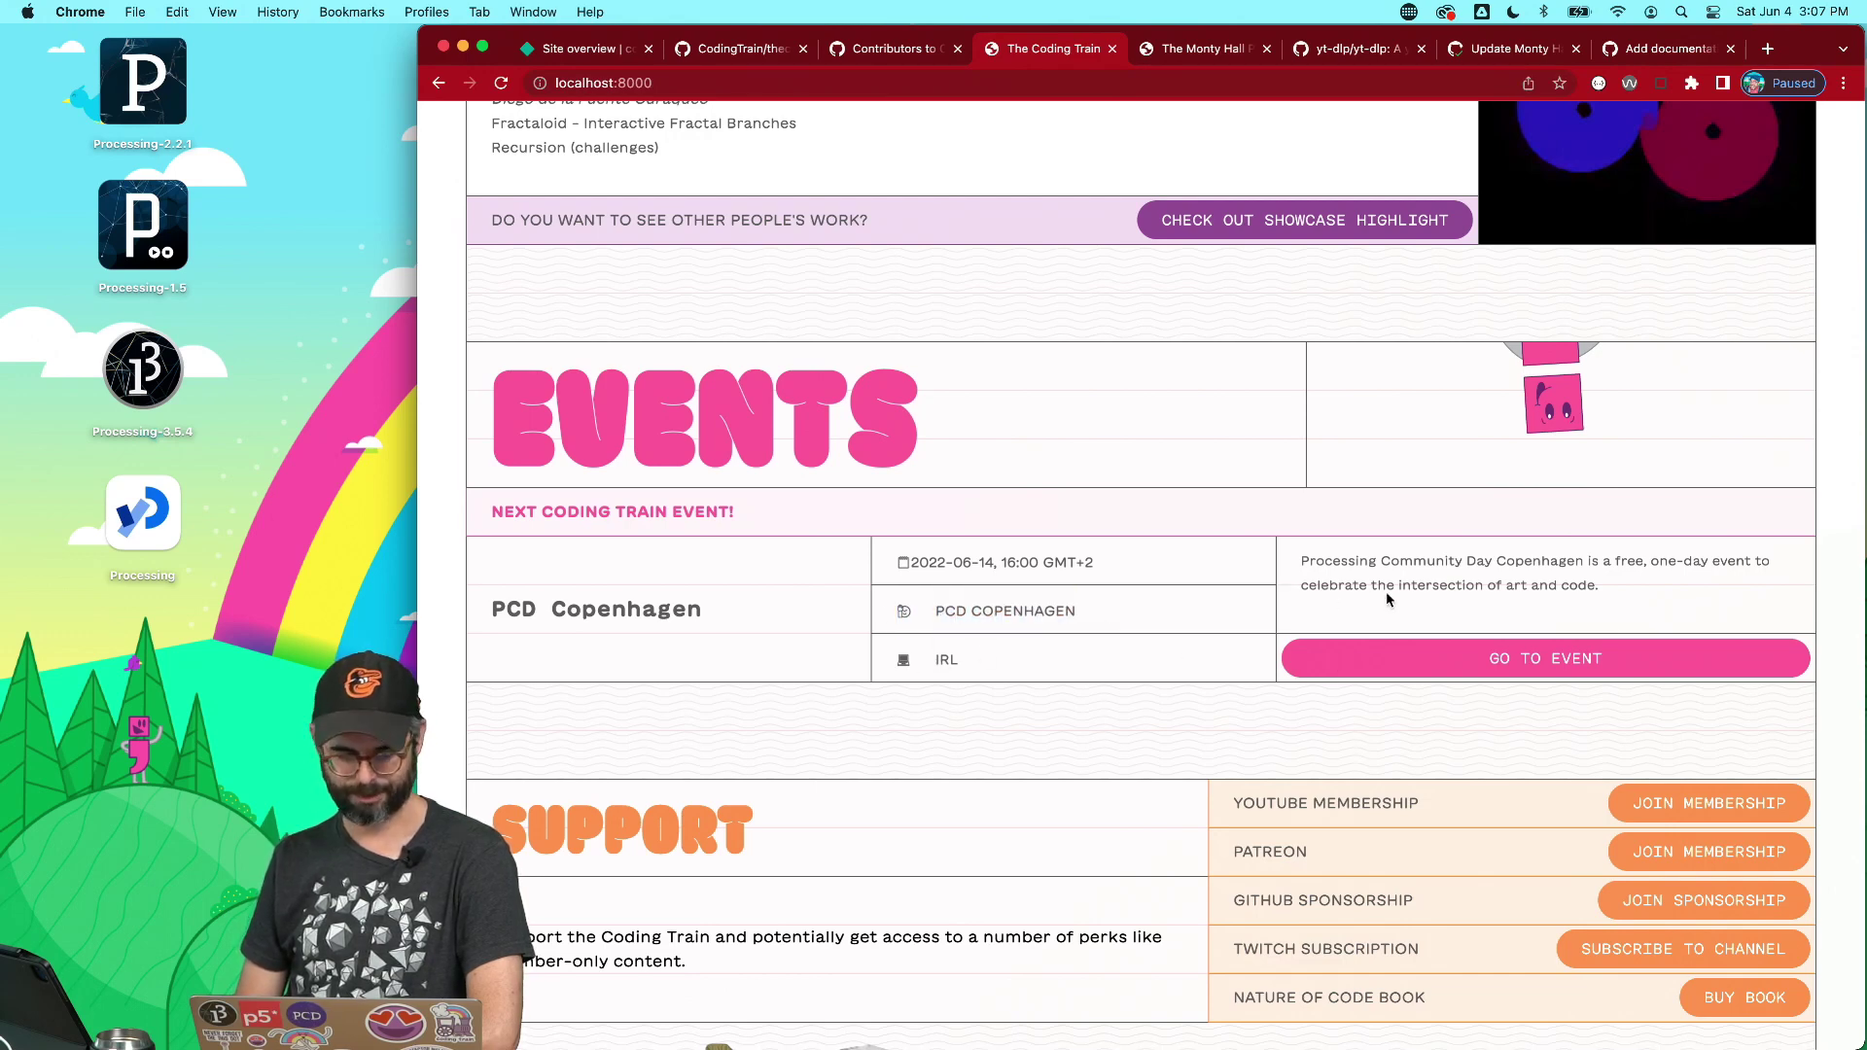
{"action": "left_click", "coordinate": [1446, 670]}
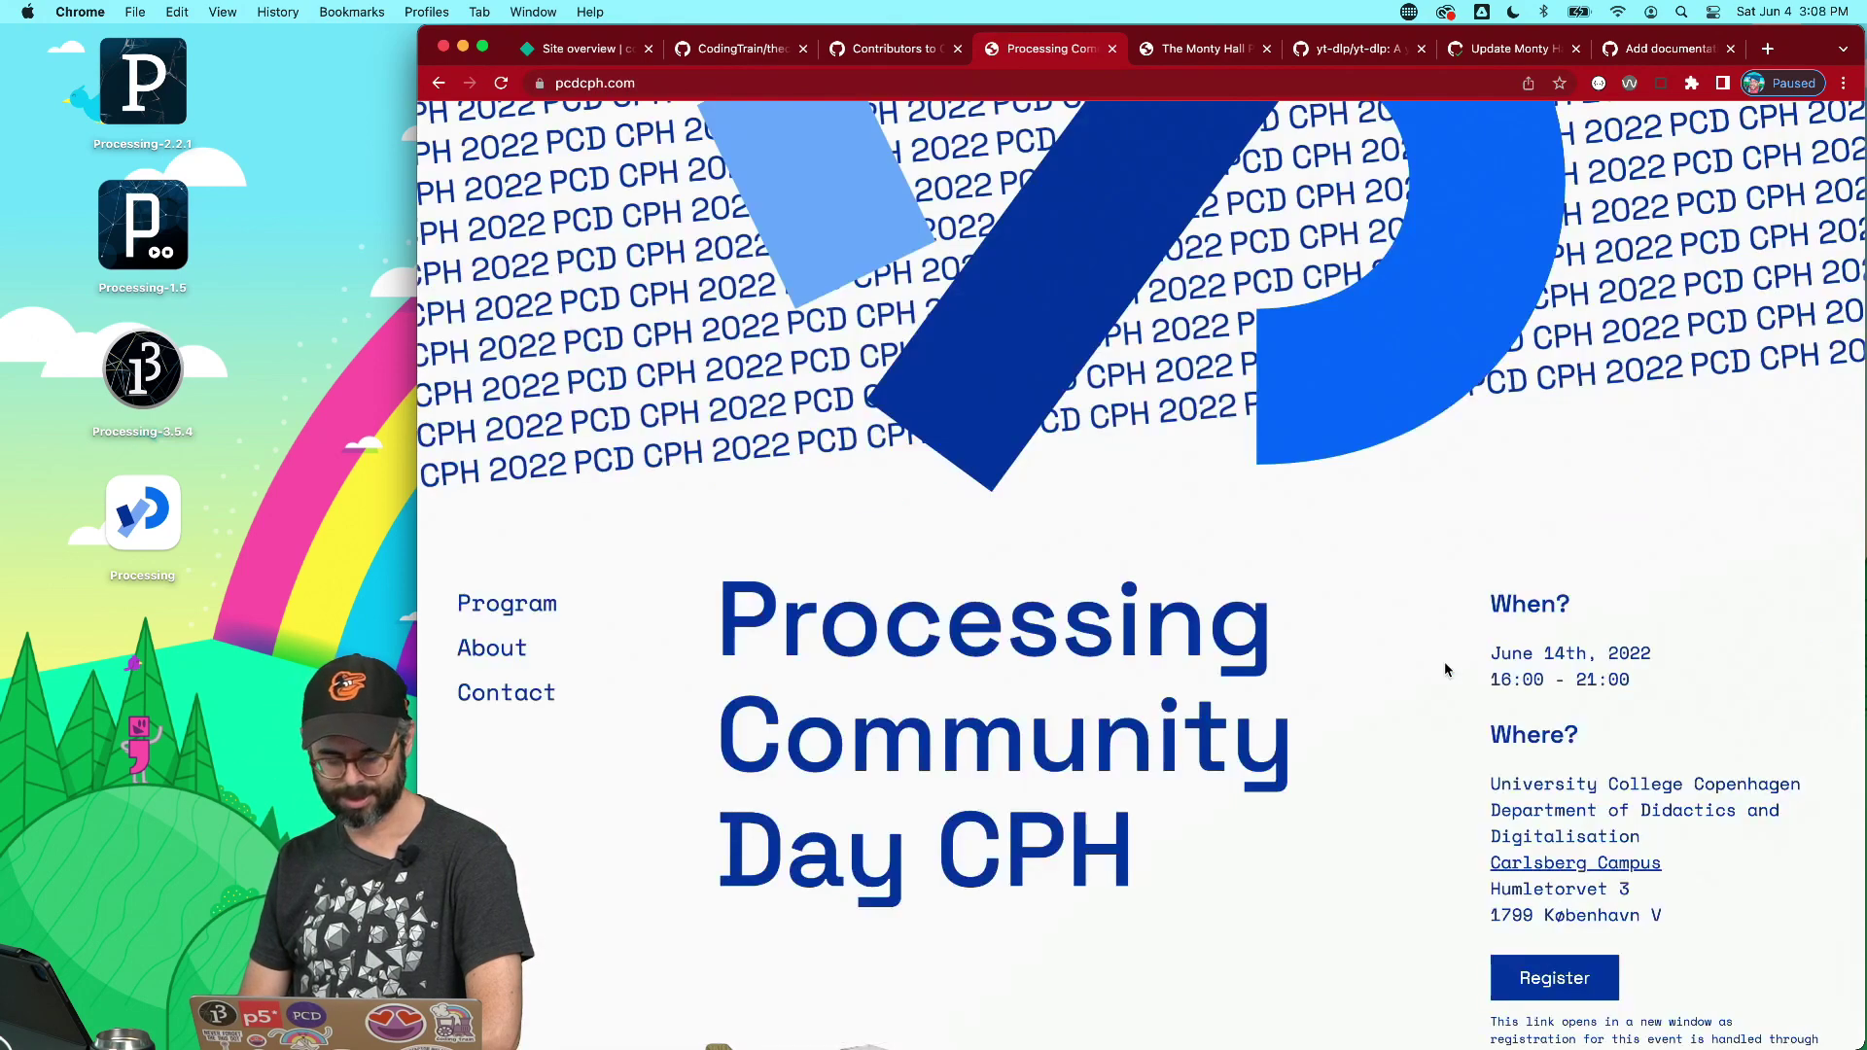
{"action": "left_click", "coordinate": [443, 83]}
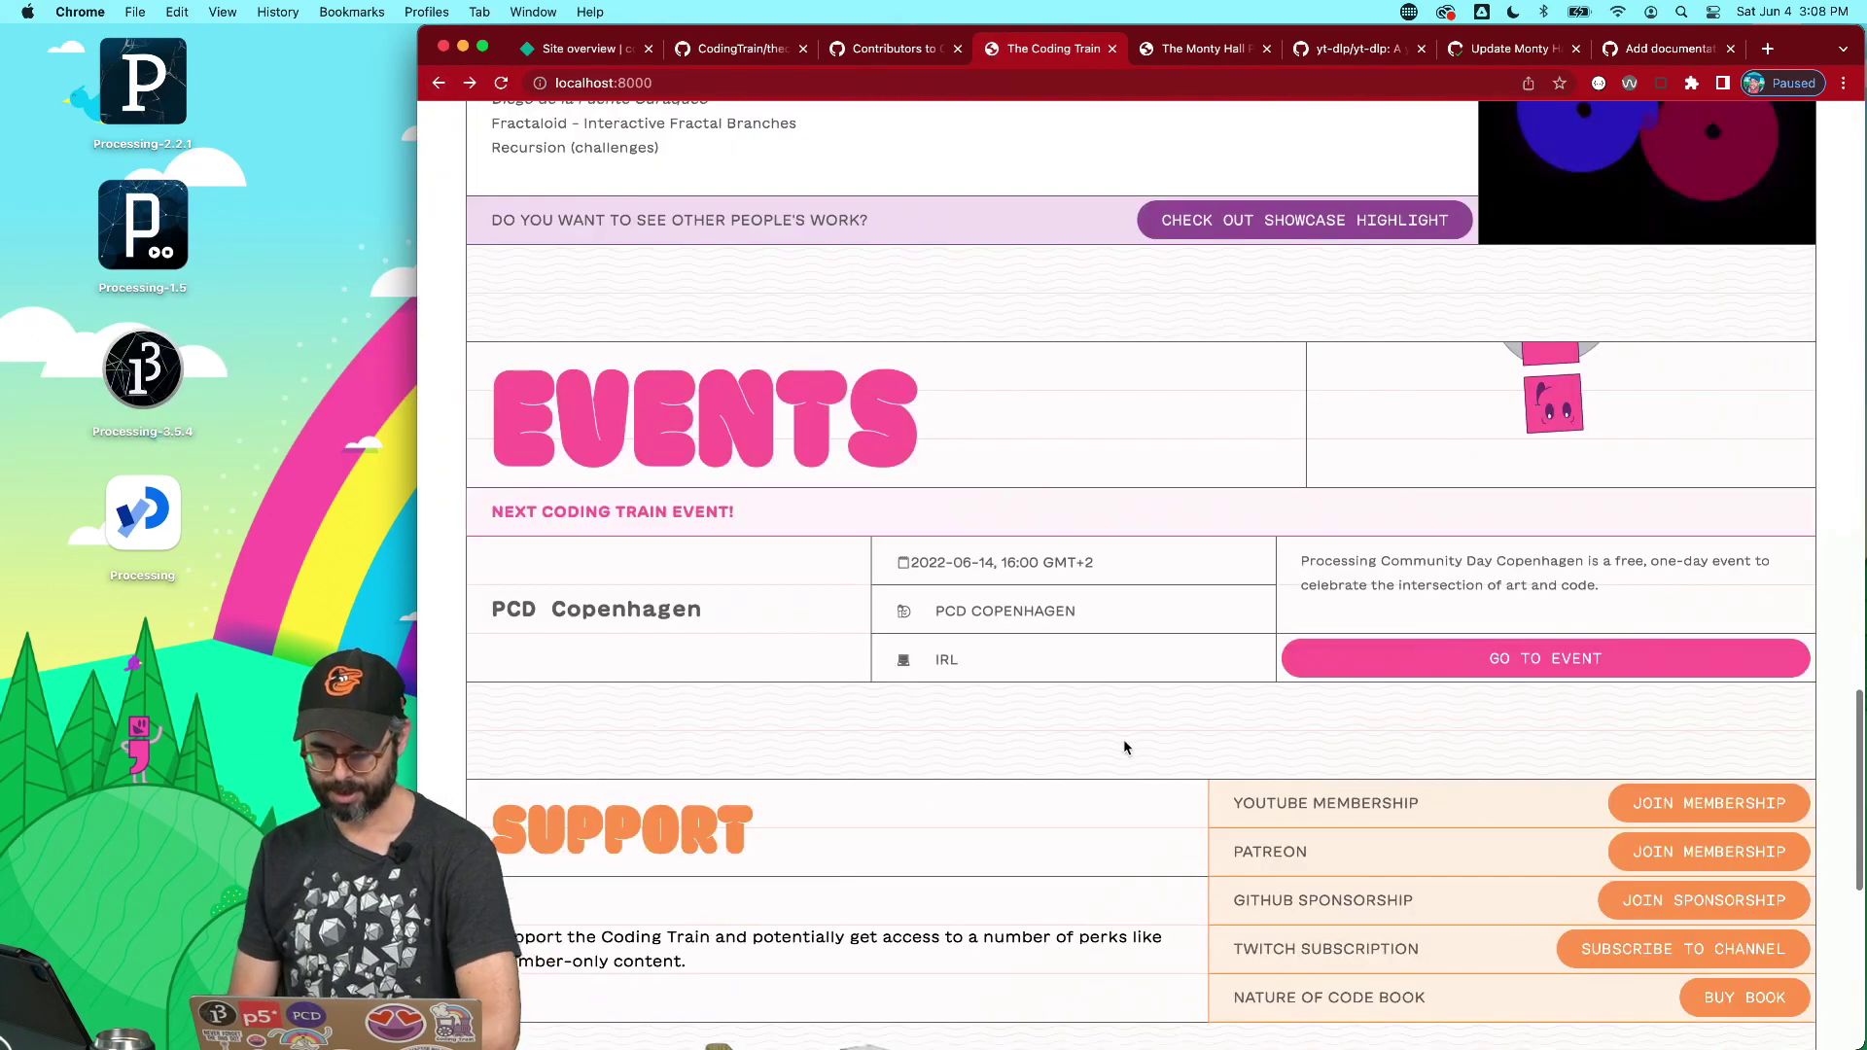
{"action": "left_click", "coordinate": [1410, 671]}
{"action": "left_click", "coordinate": [446, 82]}
{"action": "key", "text": "super+Tab"}
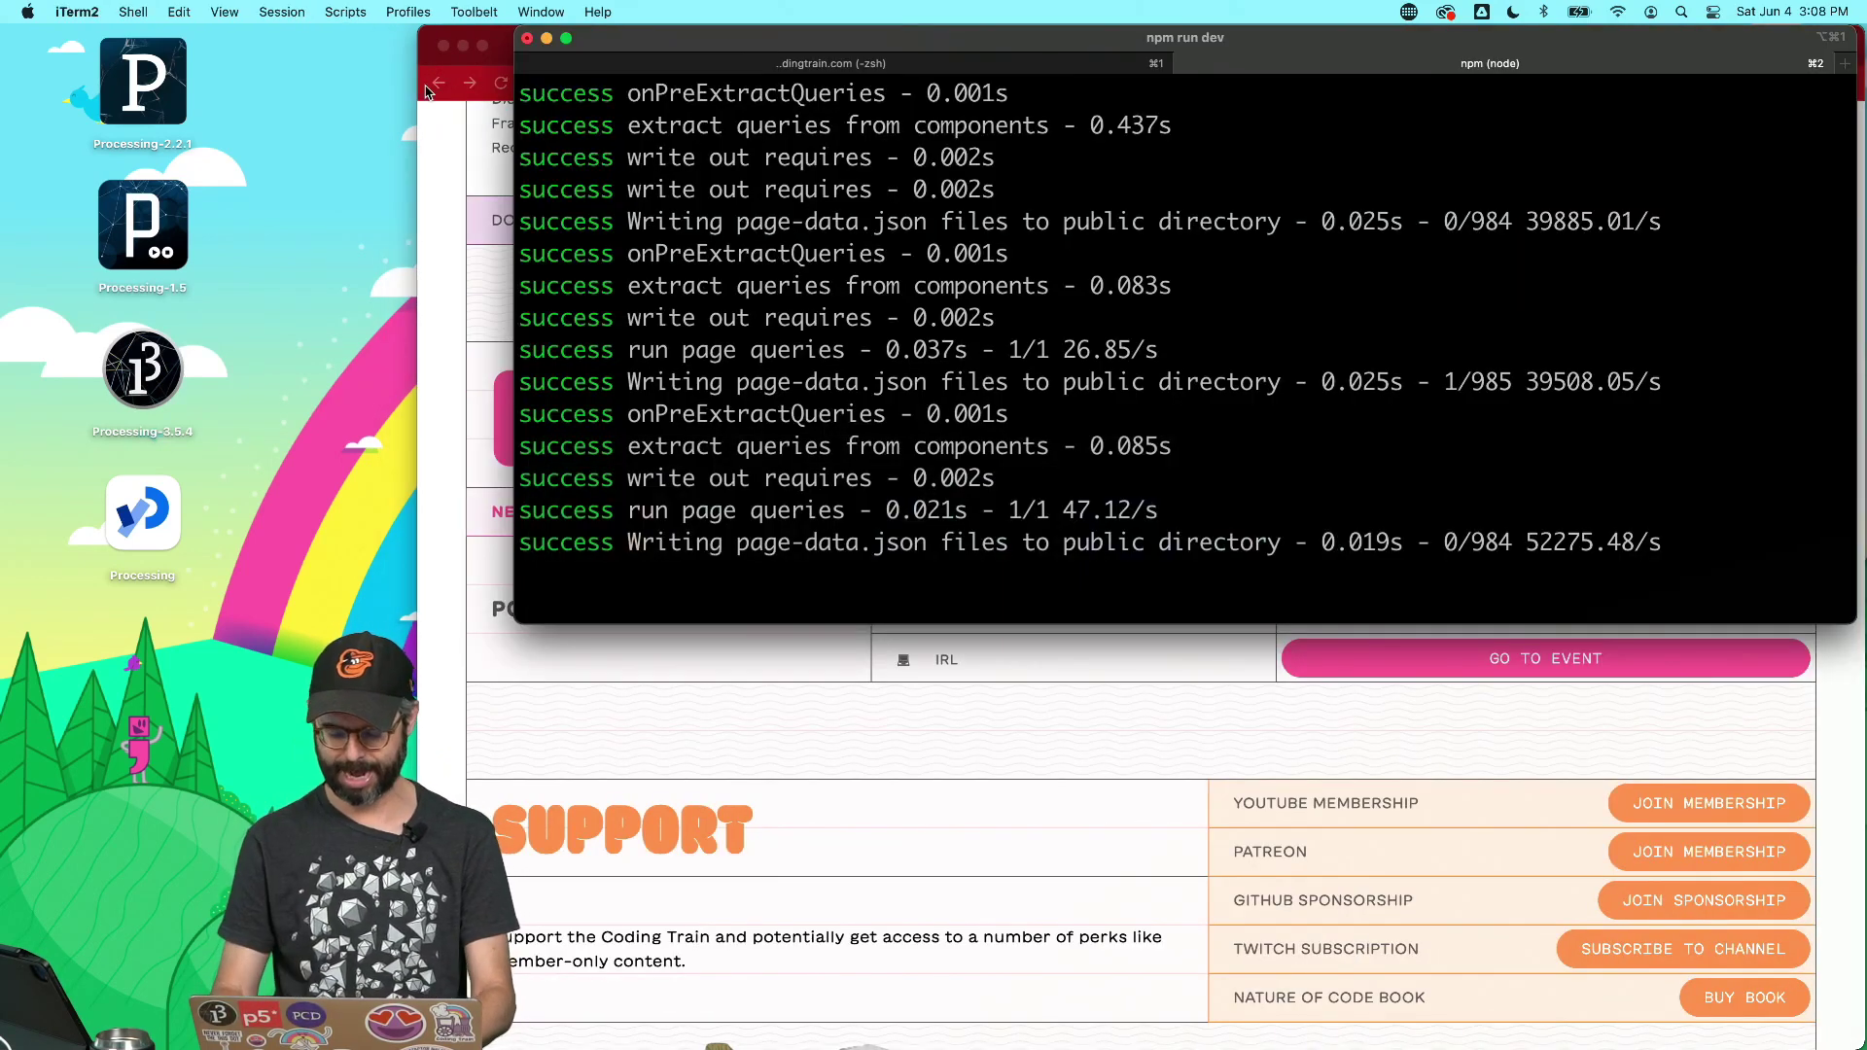
Step: Create the pcd-event branch and check it out
{"action": "key", "text": "super+1"}
{"action": "type", "text": "git branch -b"}
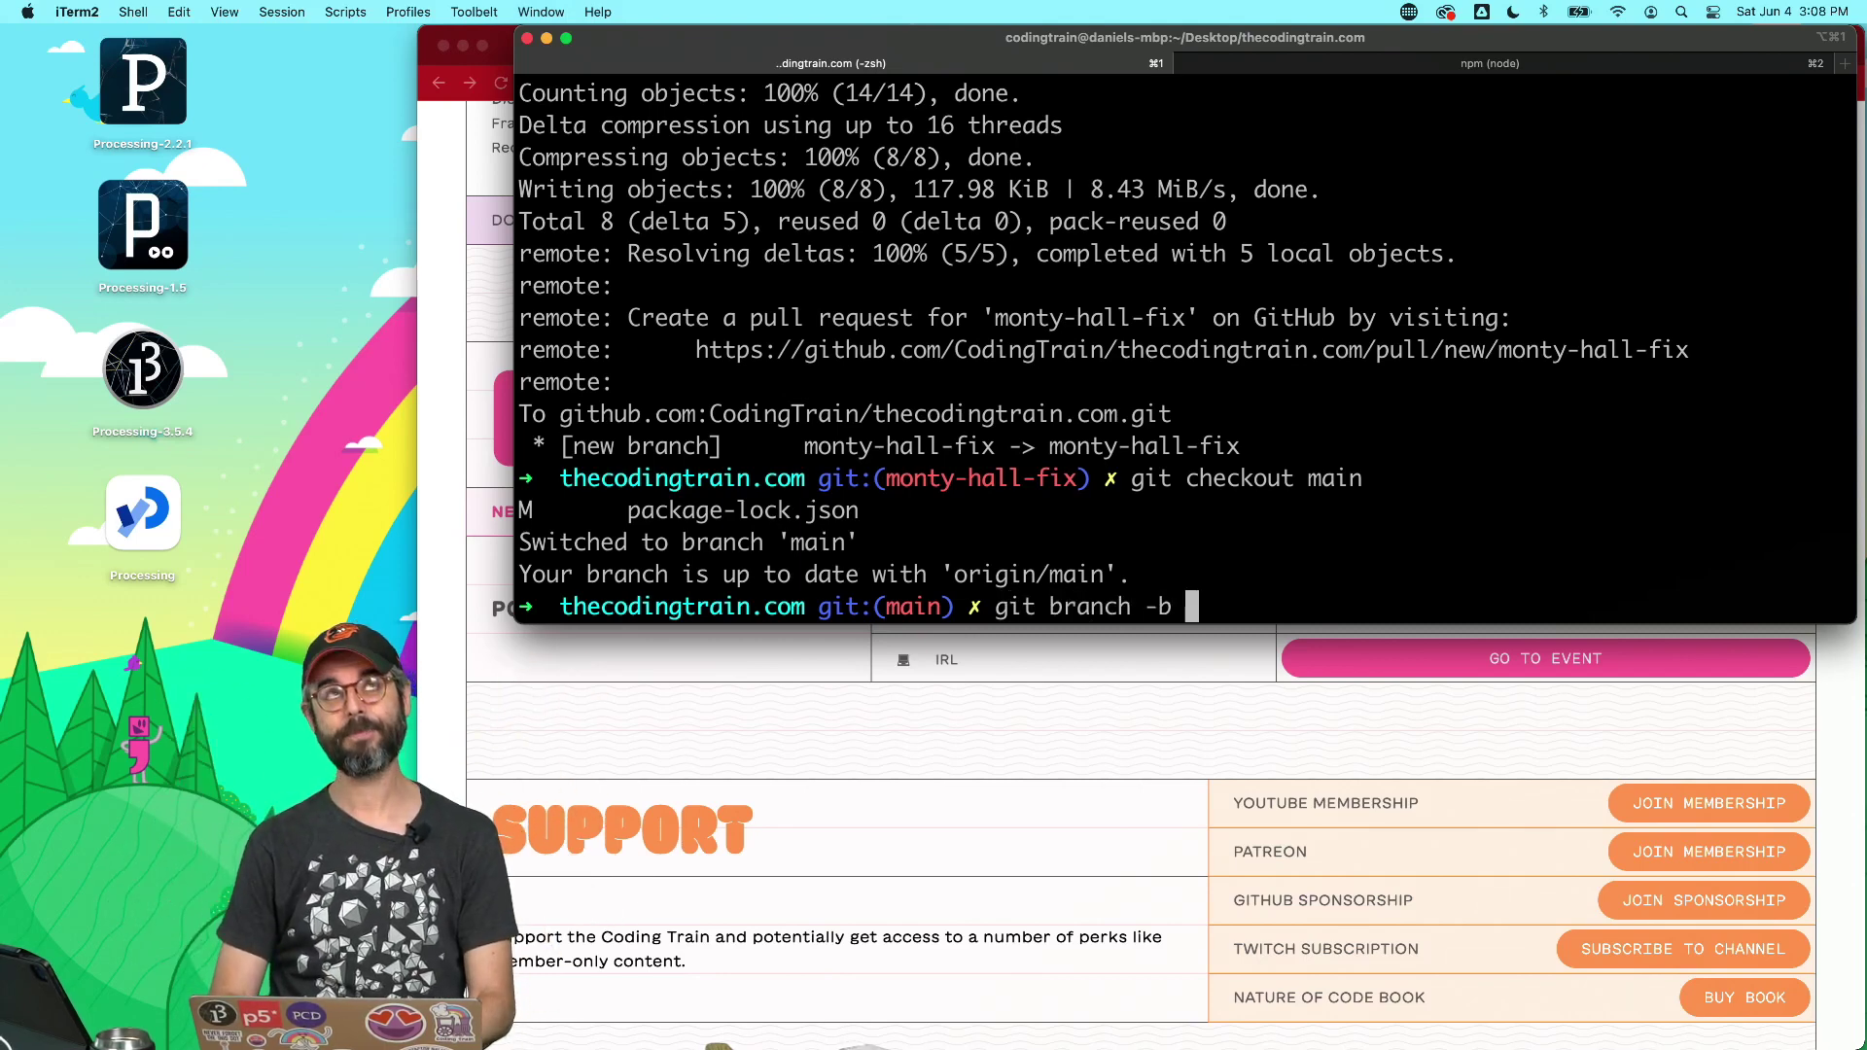
{"action": "key", "text": "Return"}
{"action": "type", "text": "git branch -b pcd-event"}
{"action": "key", "text": "ctrl+c"}
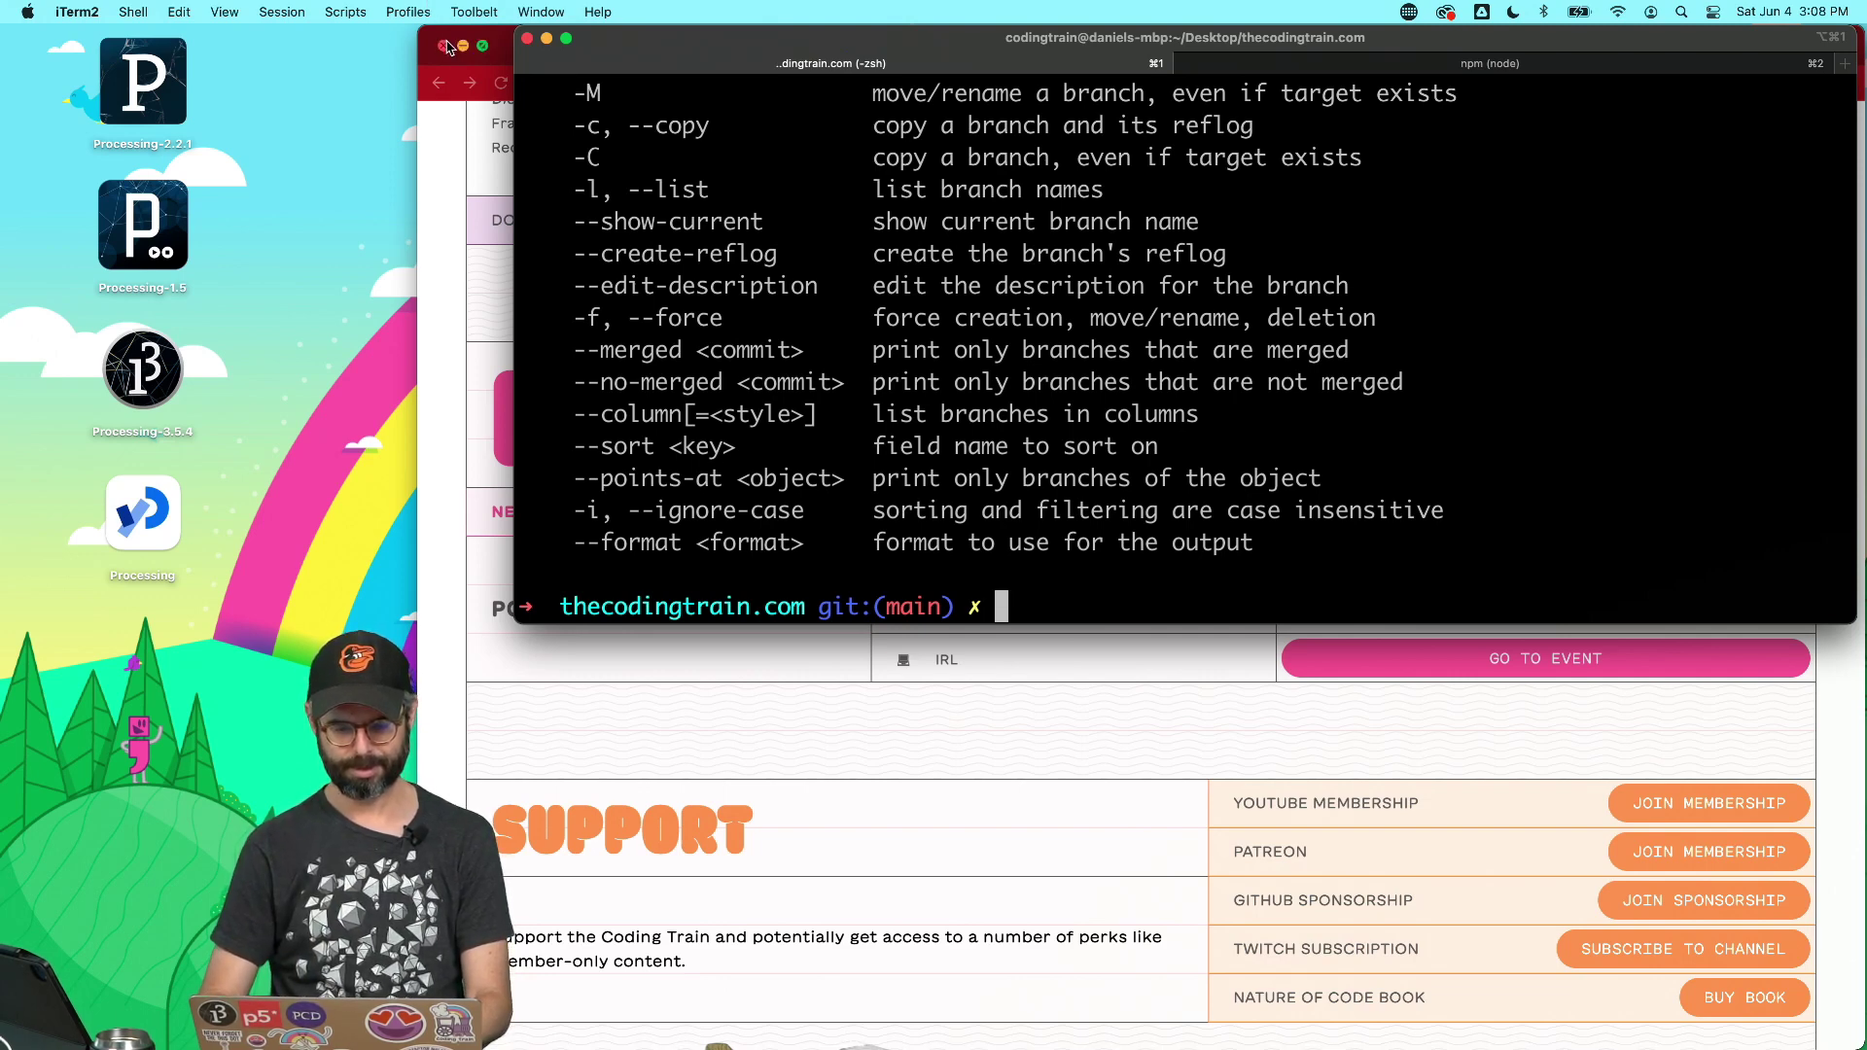
{"action": "scroll", "coordinate": [817, 210], "scroll_direction": "up", "scroll_amount": 15}
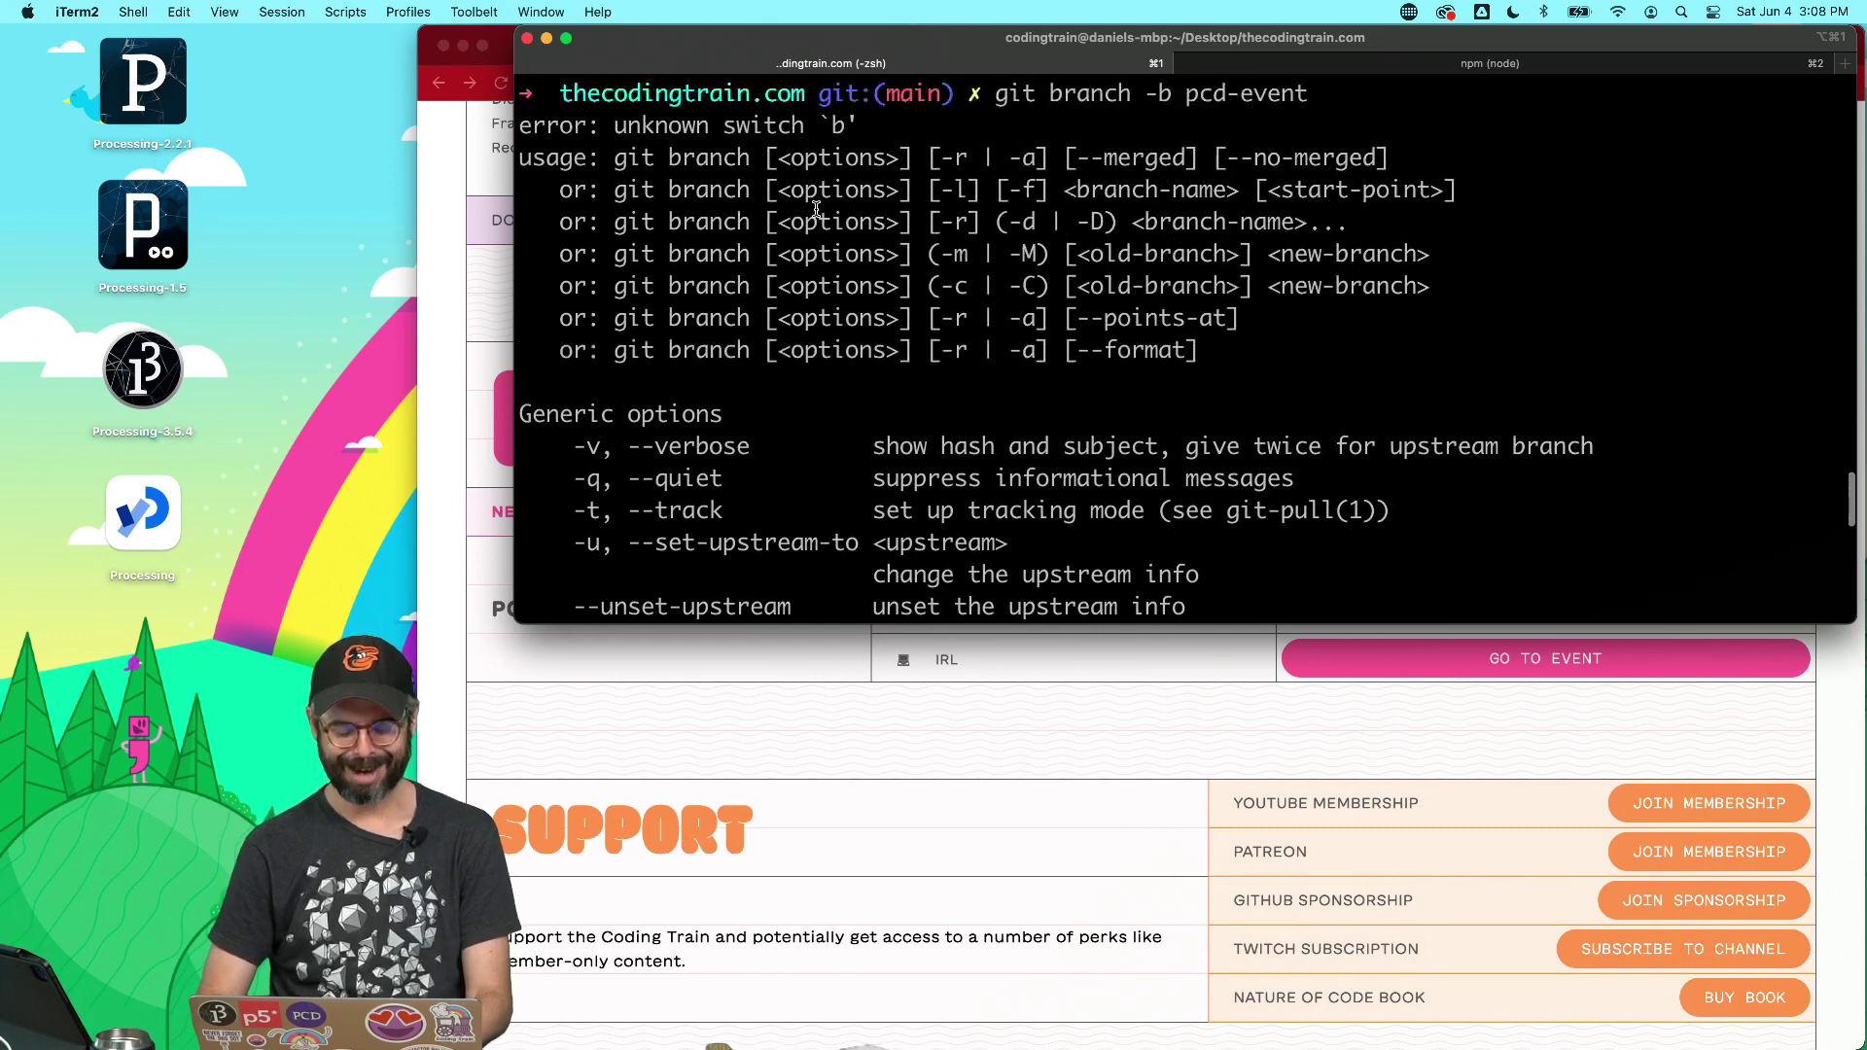
{"action": "scroll", "coordinate": [817, 209], "scroll_direction": "down", "scroll_amount": 15}
{"action": "type", "text": "git branch "}
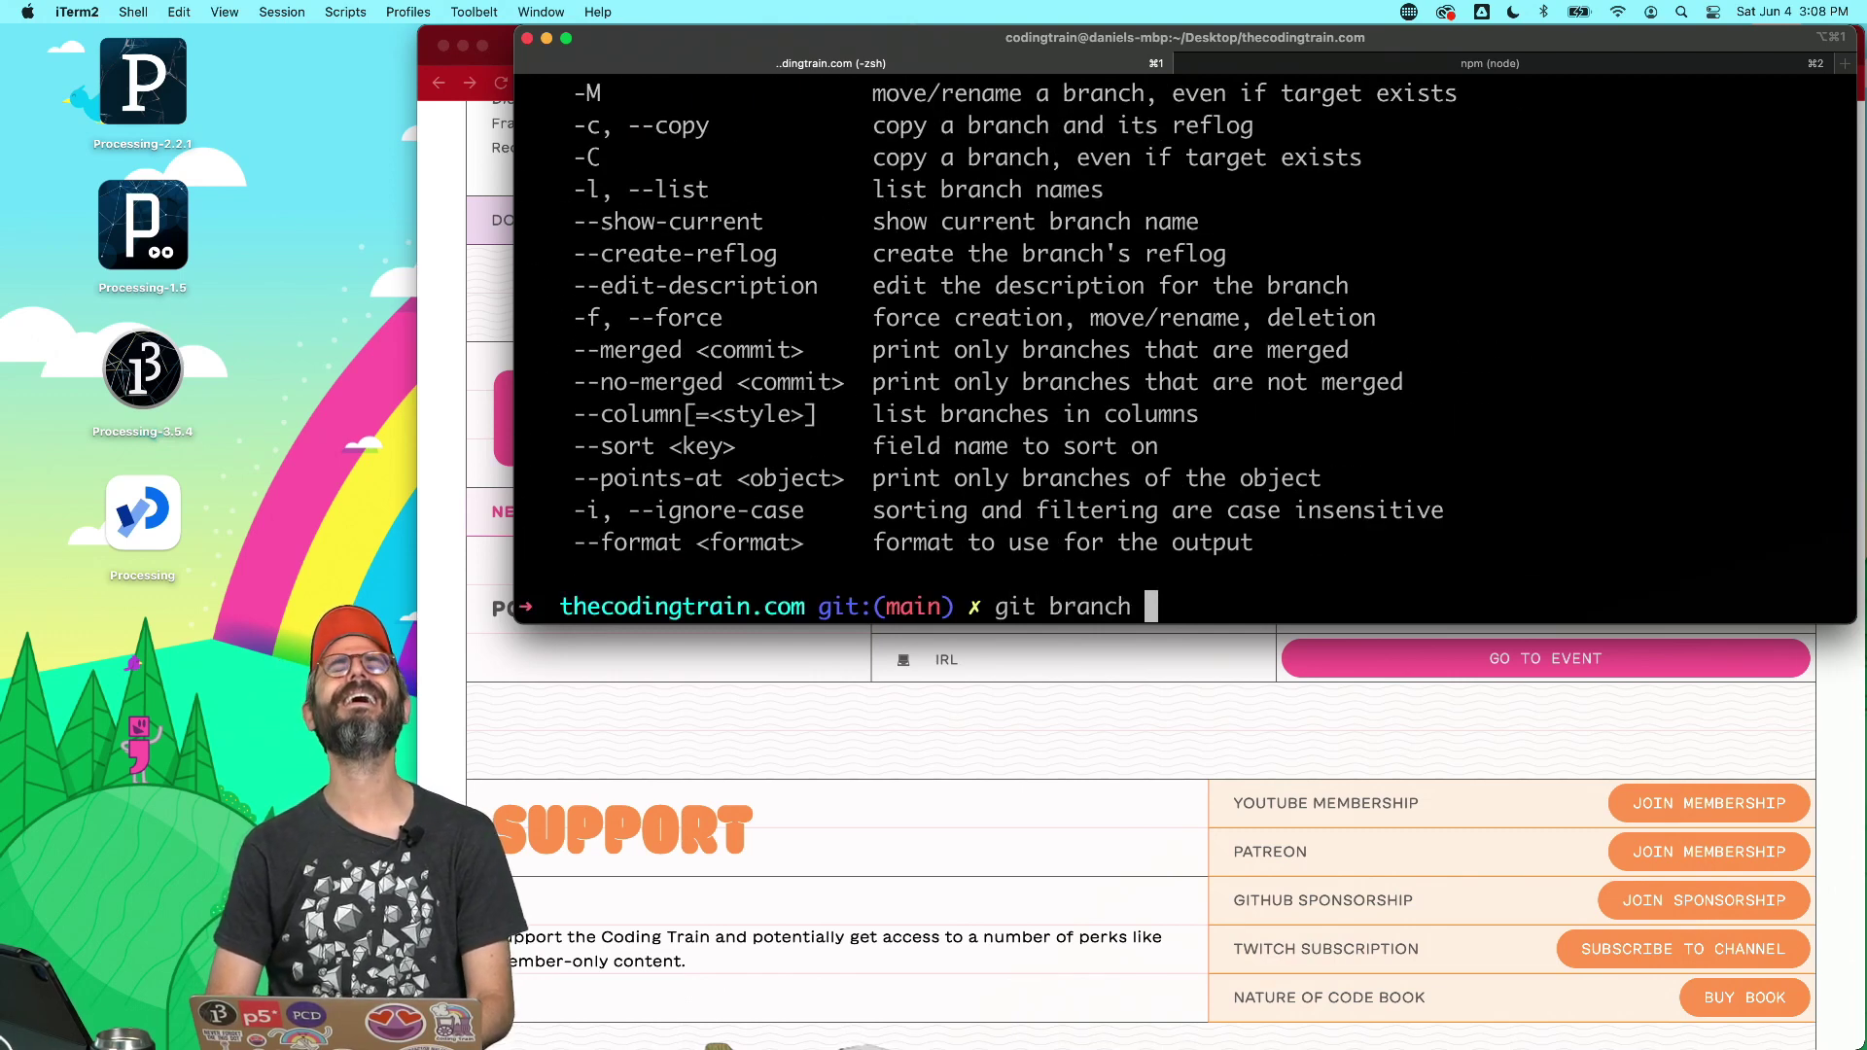
{"action": "type", "text": "pcd-event"}
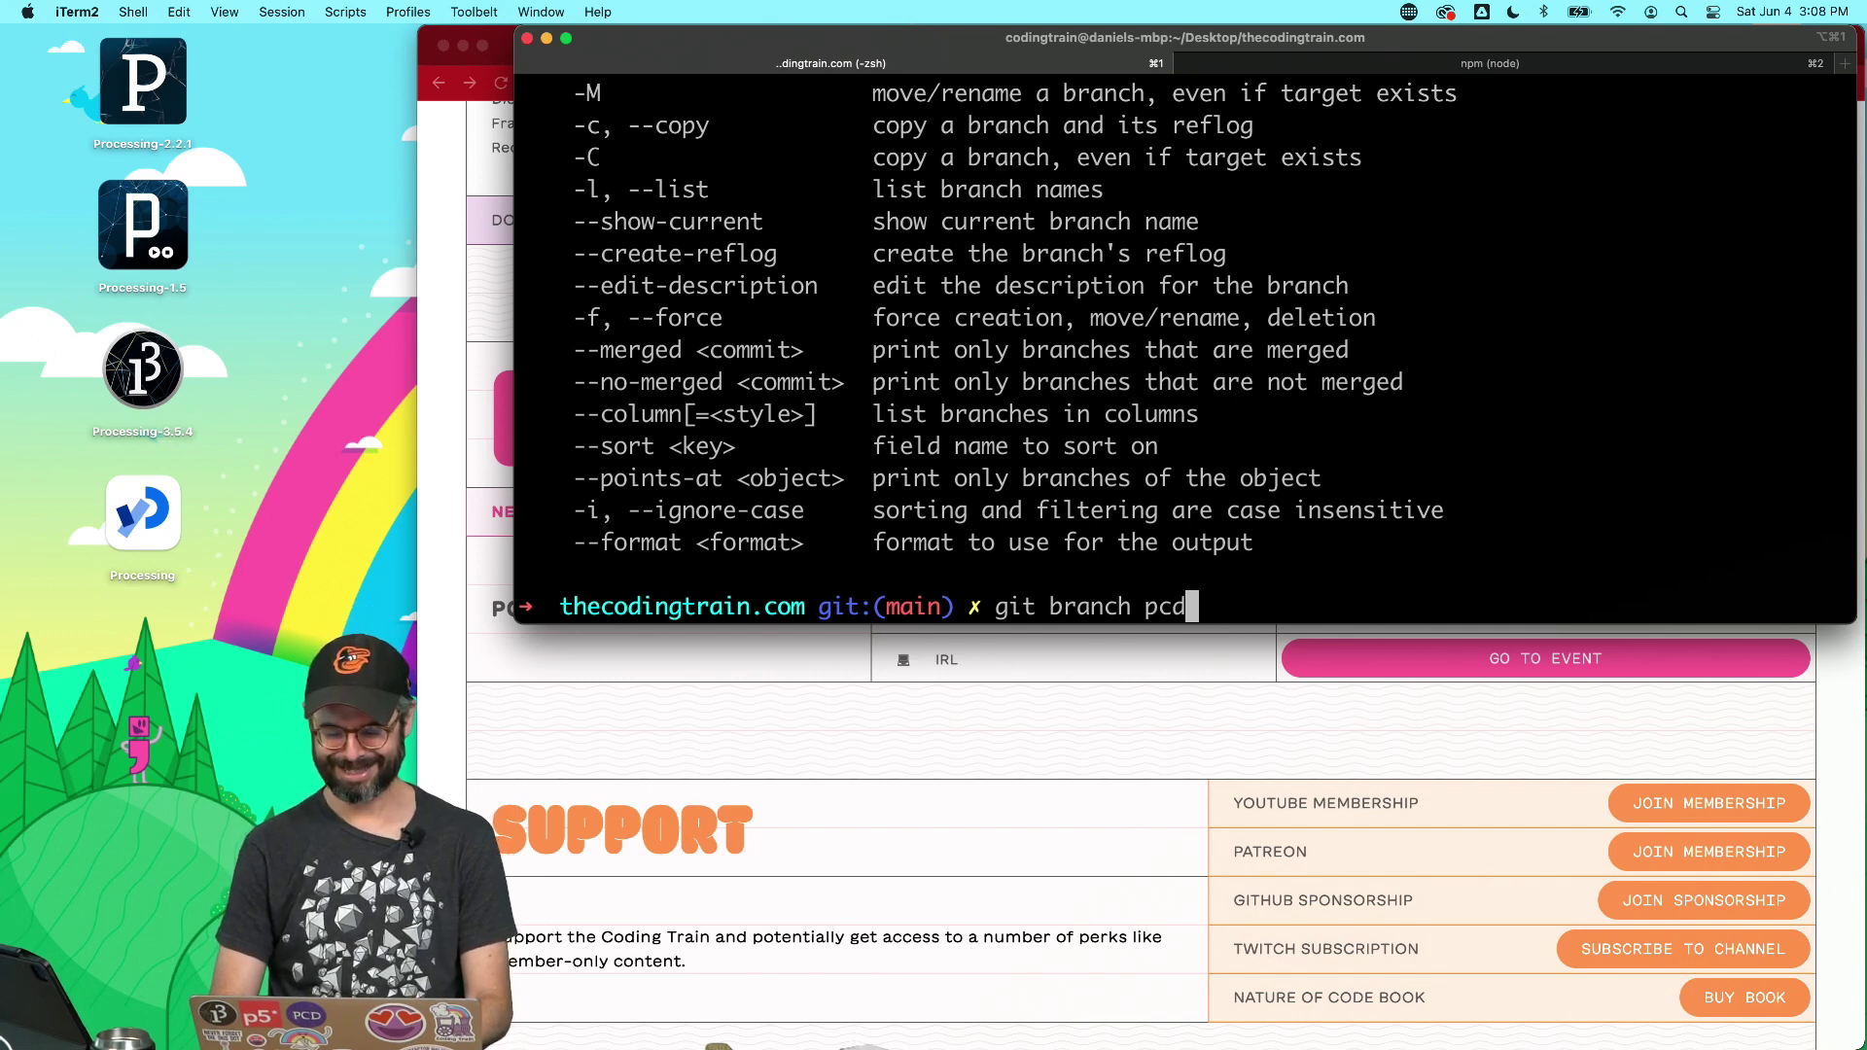
{"action": "key", "text": "Return"}
{"action": "type", "text": "git checkout pcd-event"}
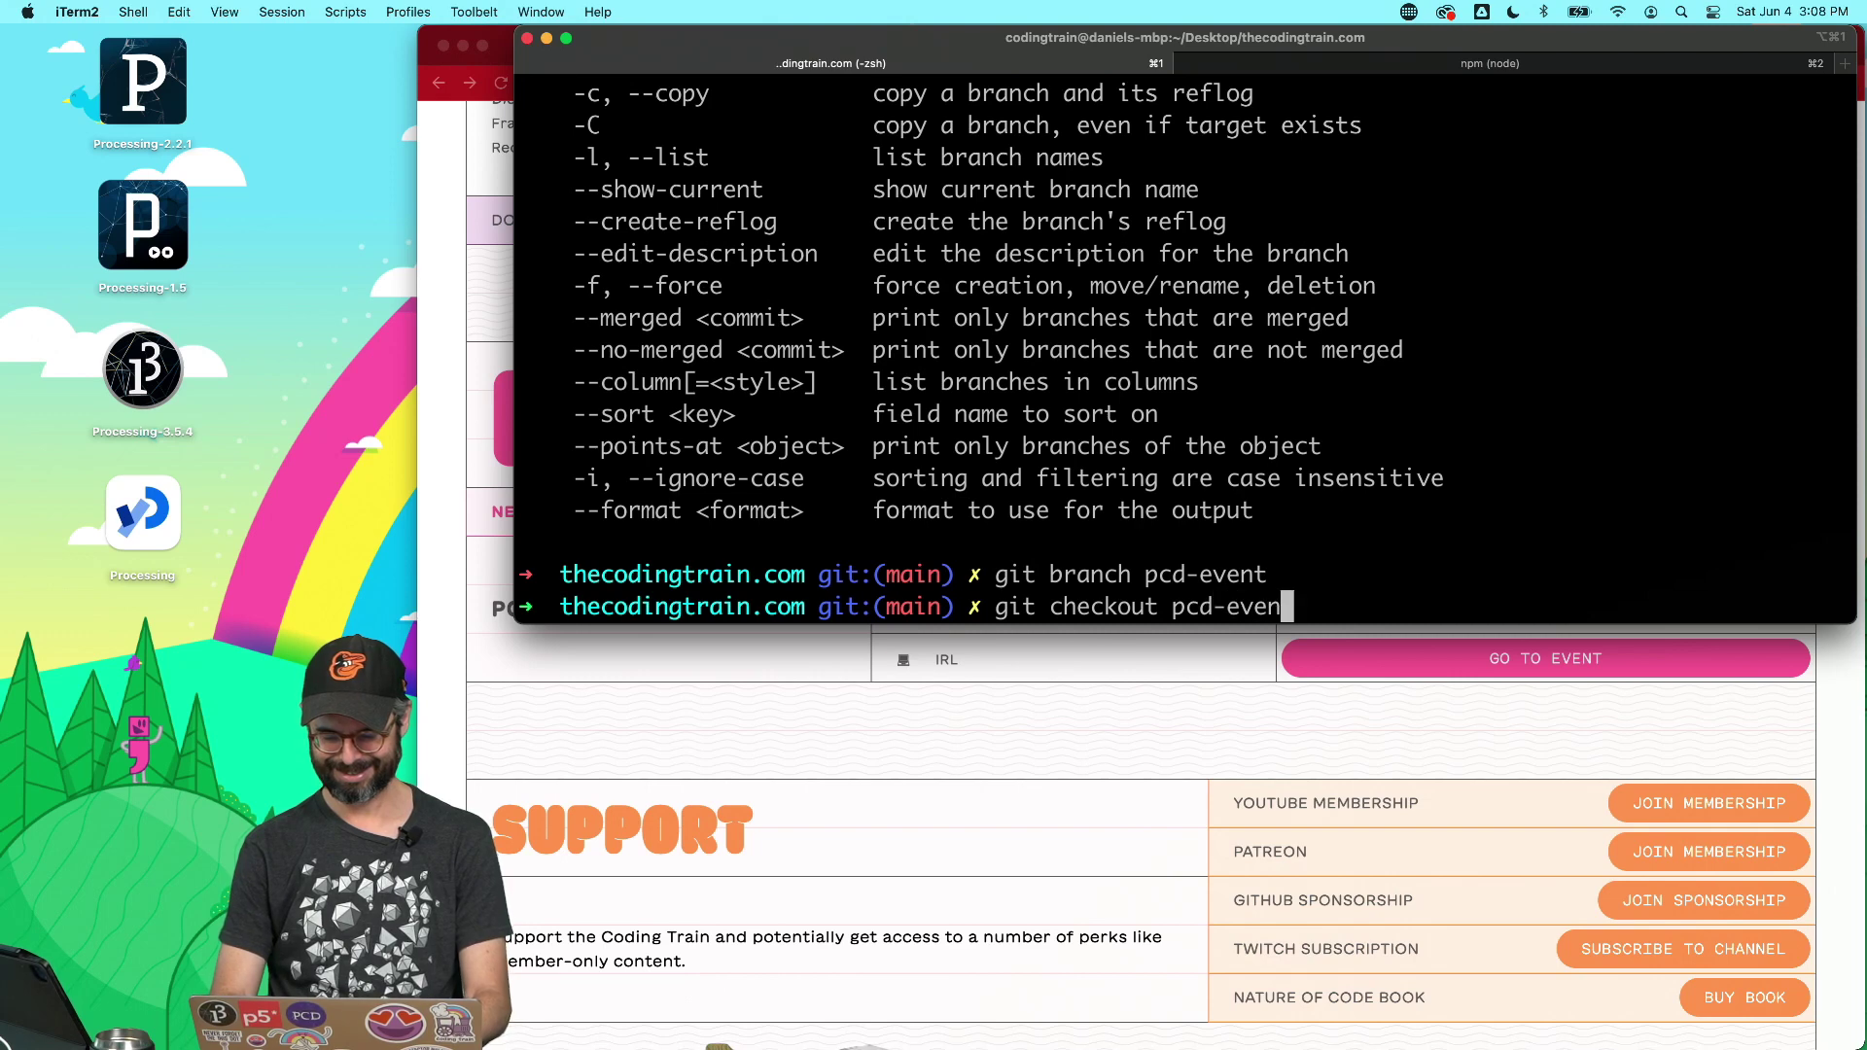
{"action": "key", "text": "Return"}
Step: Stage content/, commit 'adding PCD Copenhagen event', and push pcd-event to origin
{"action": "type", "text": "git add content/"}
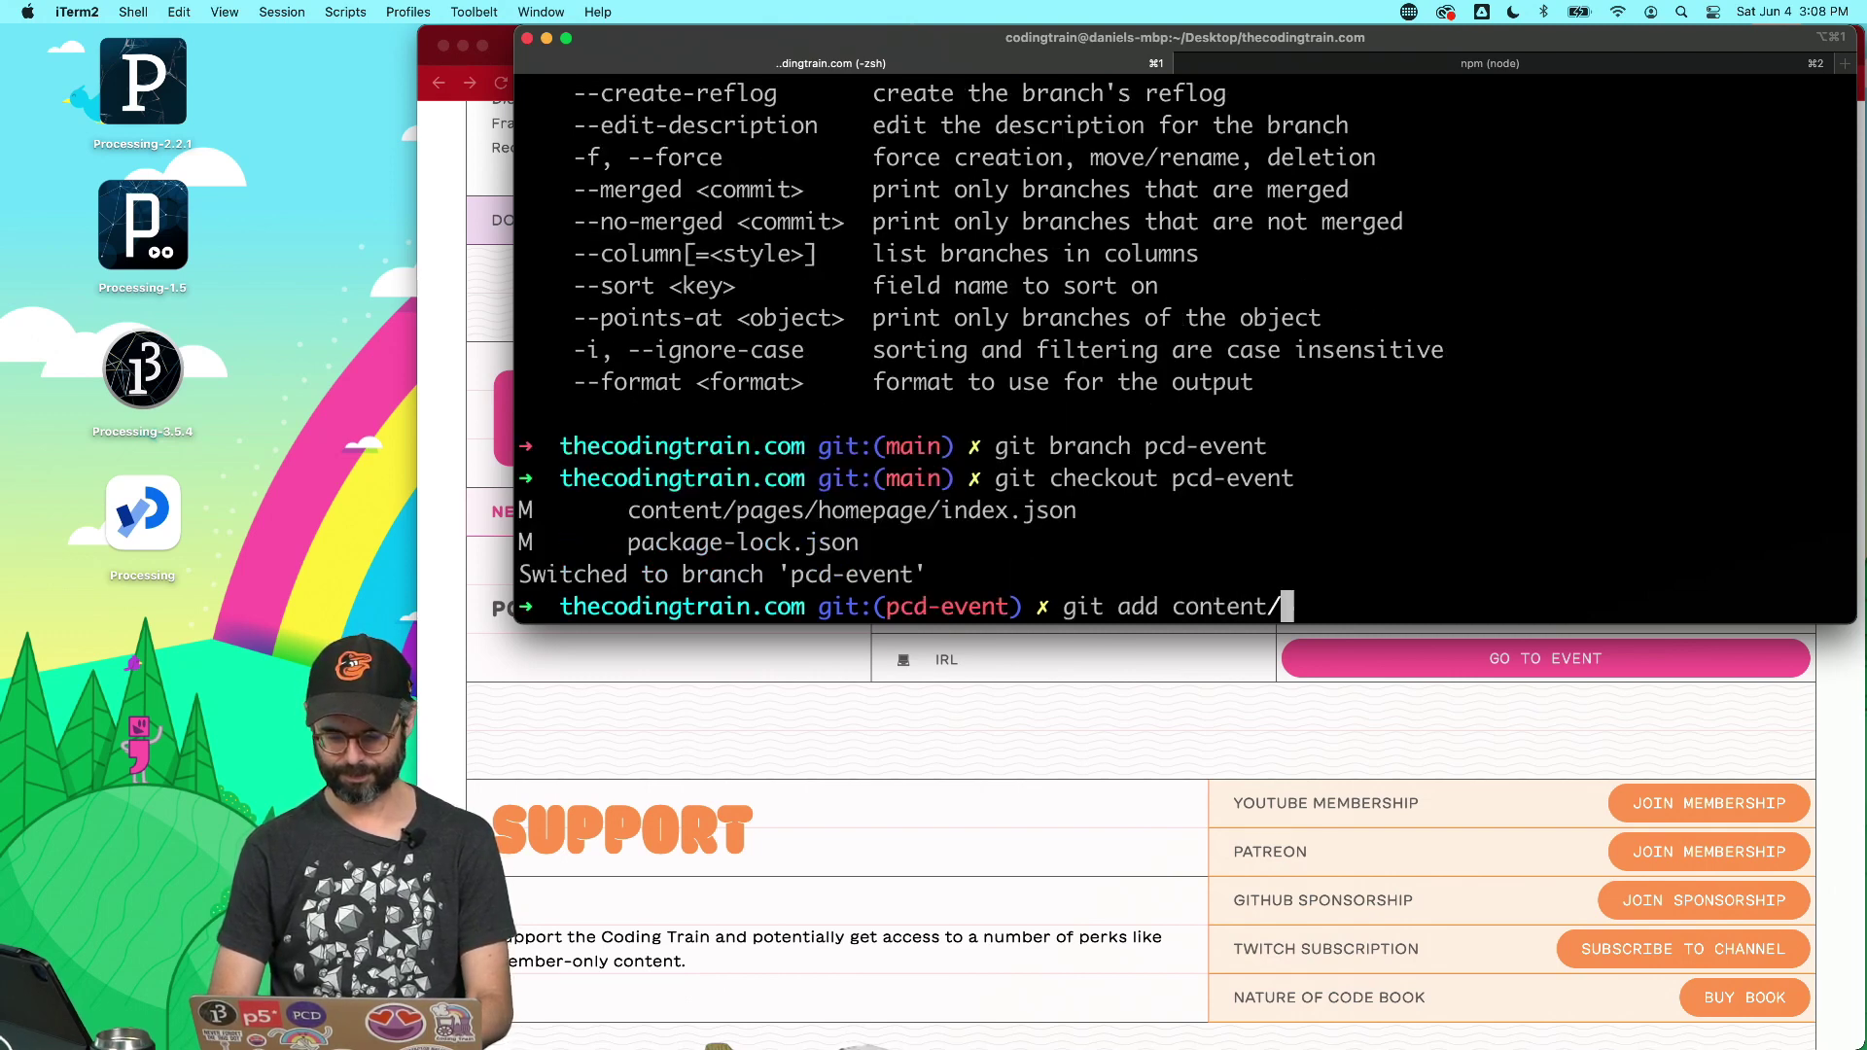
{"action": "key", "text": "Return"}
{"action": "type", "text": "git"}
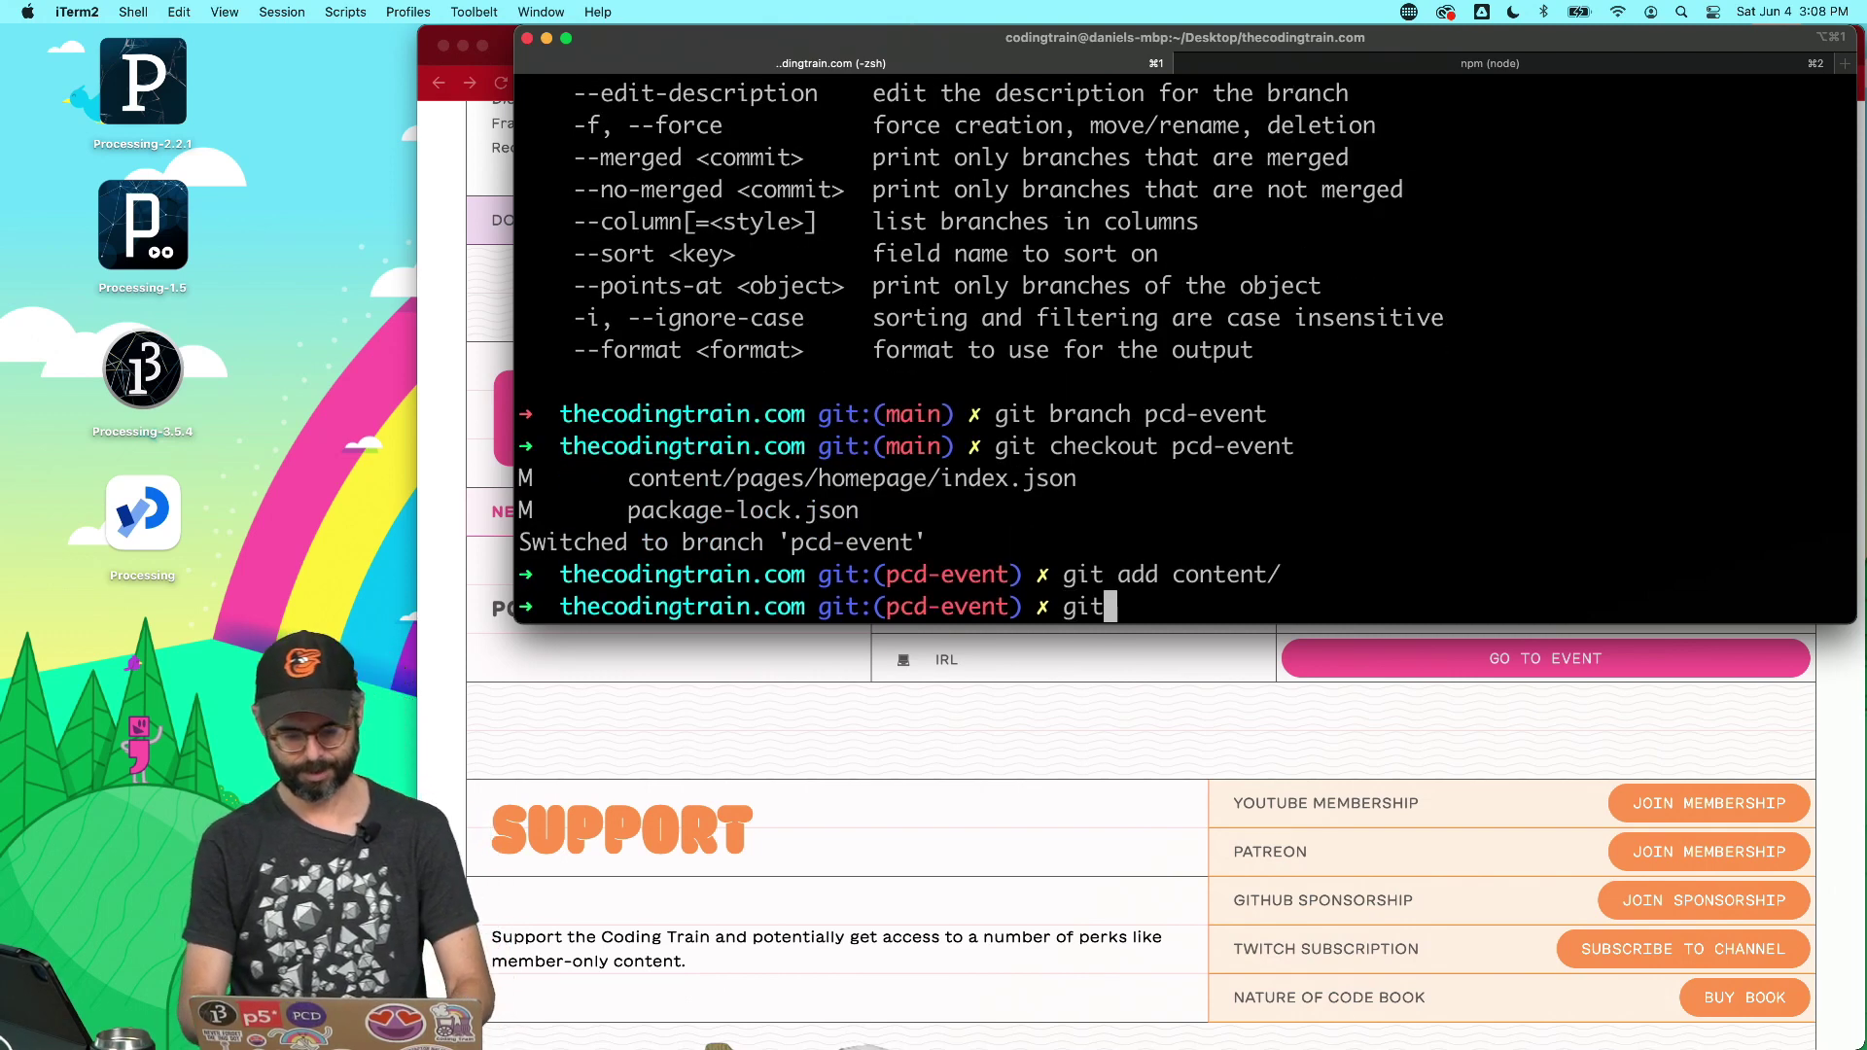
{"action": "type", "text": " commit -m \"adding "}
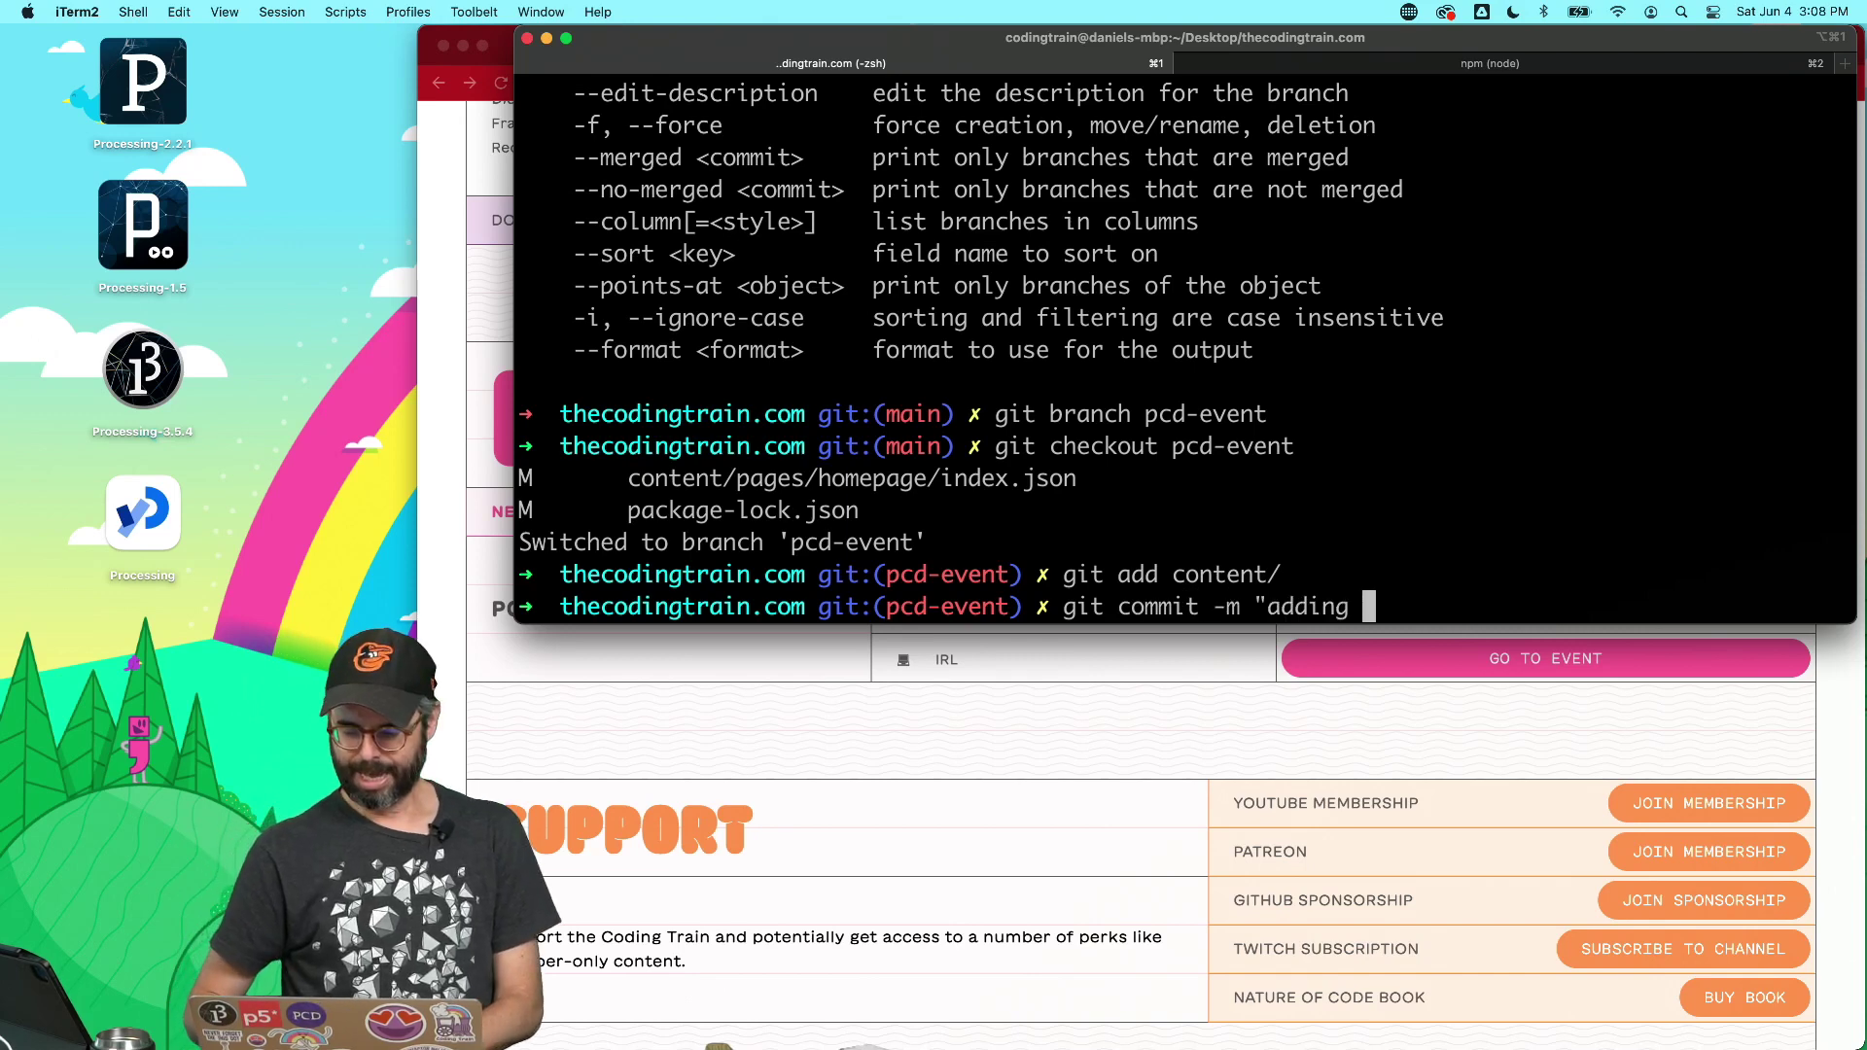
{"action": "type", "text": "PCD Copenhagen"}
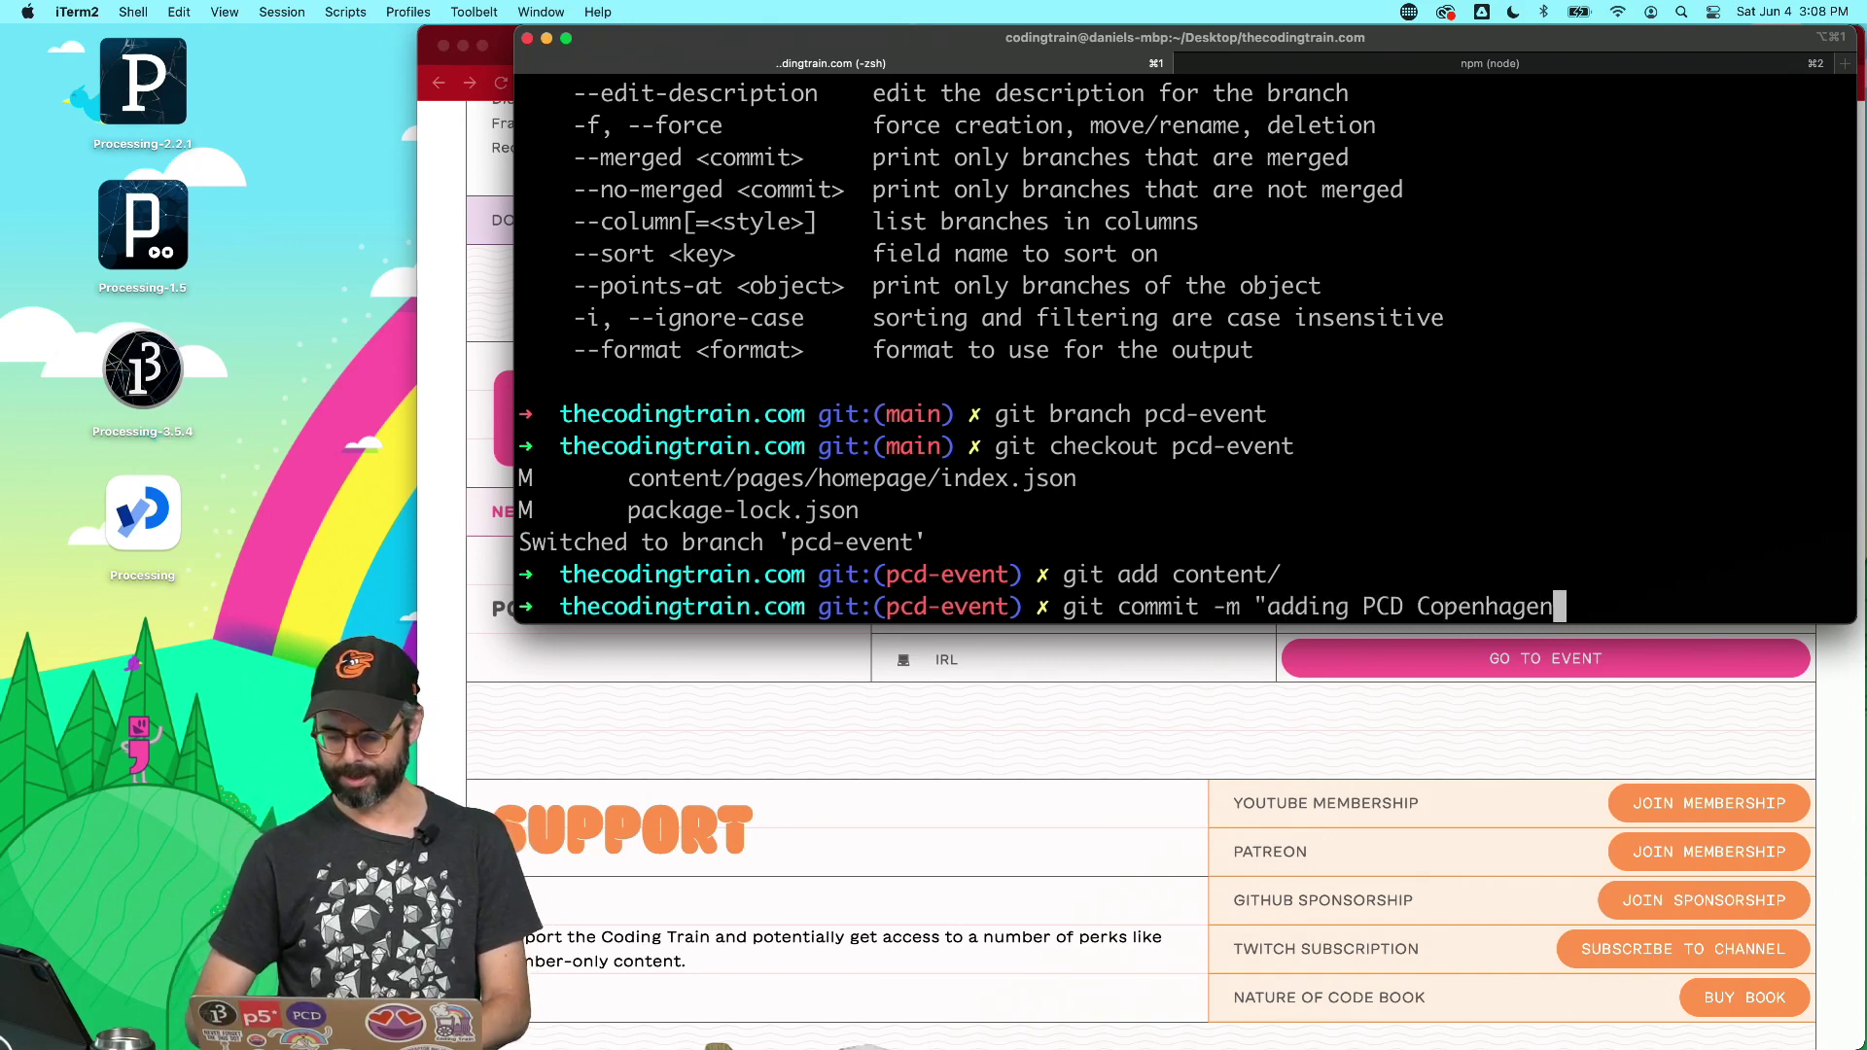
{"action": "type", "text": " event\""}
{"action": "key", "text": "Return"}
{"action": "type", "text": "git p"}
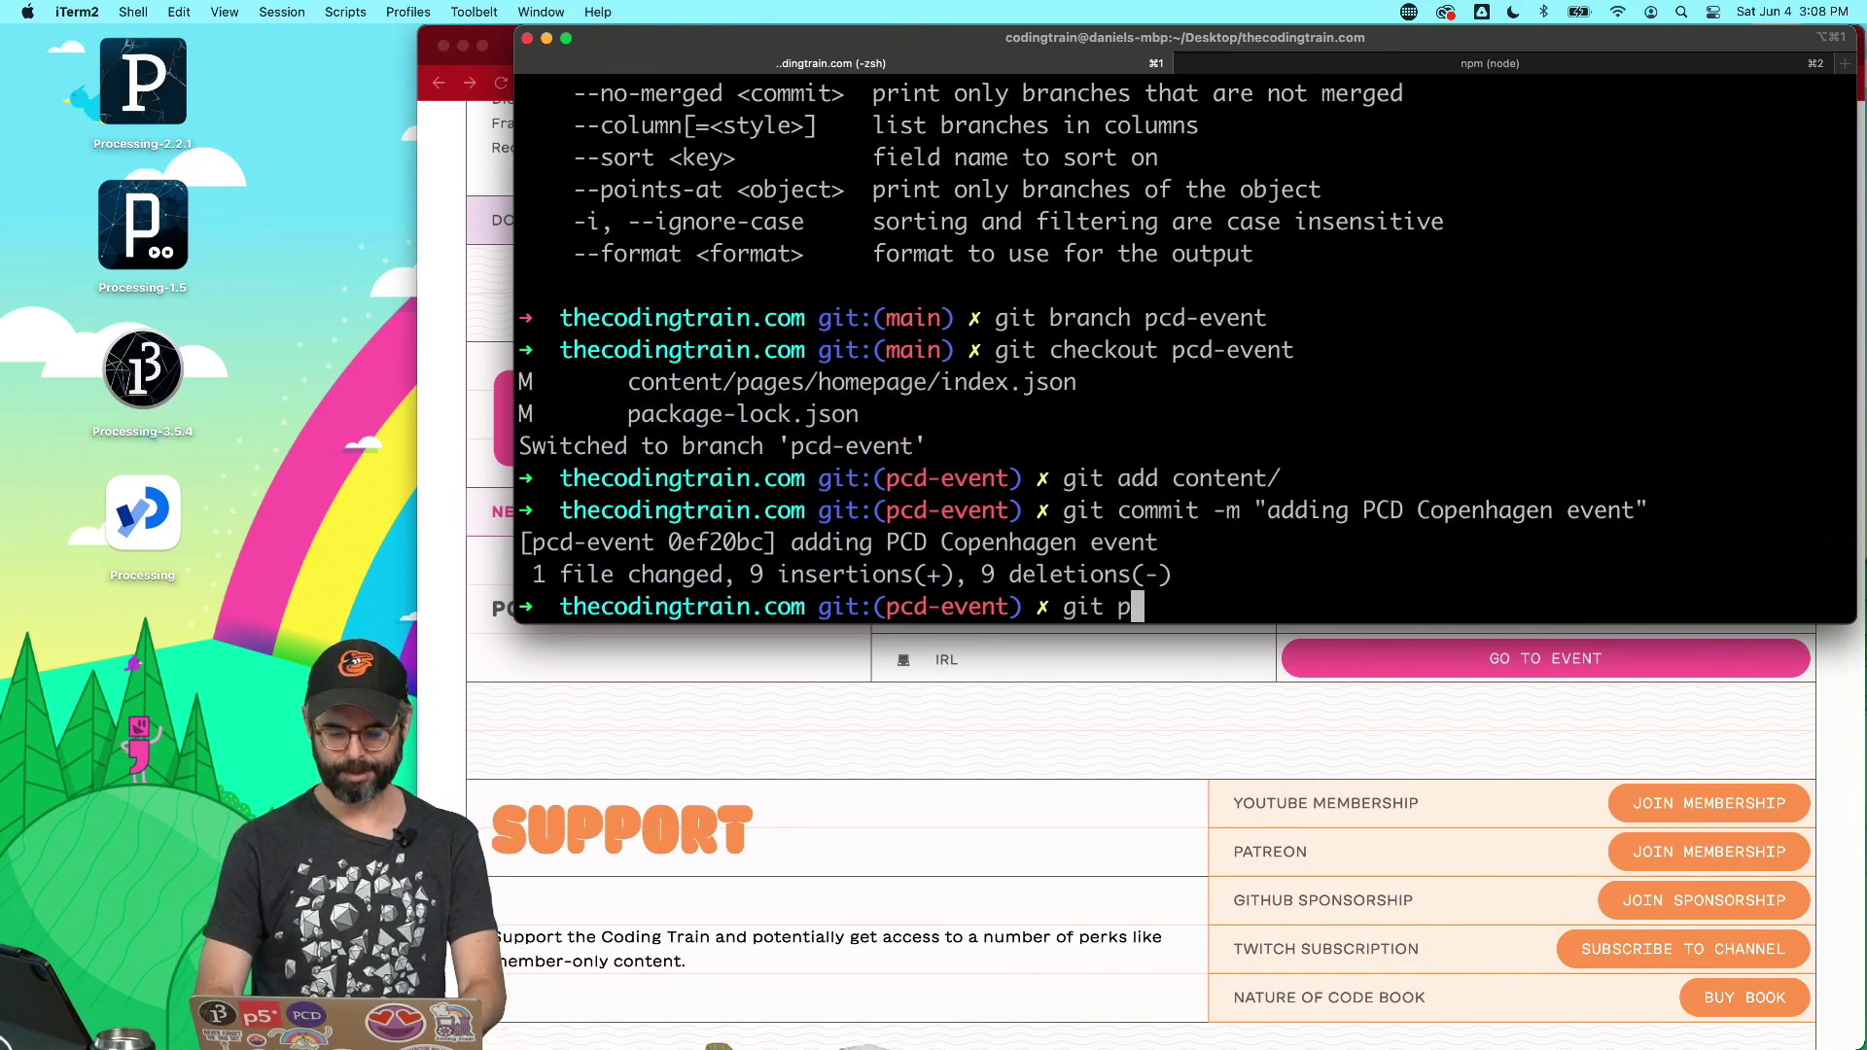
{"action": "type", "text": "ush origin pcd-event"}
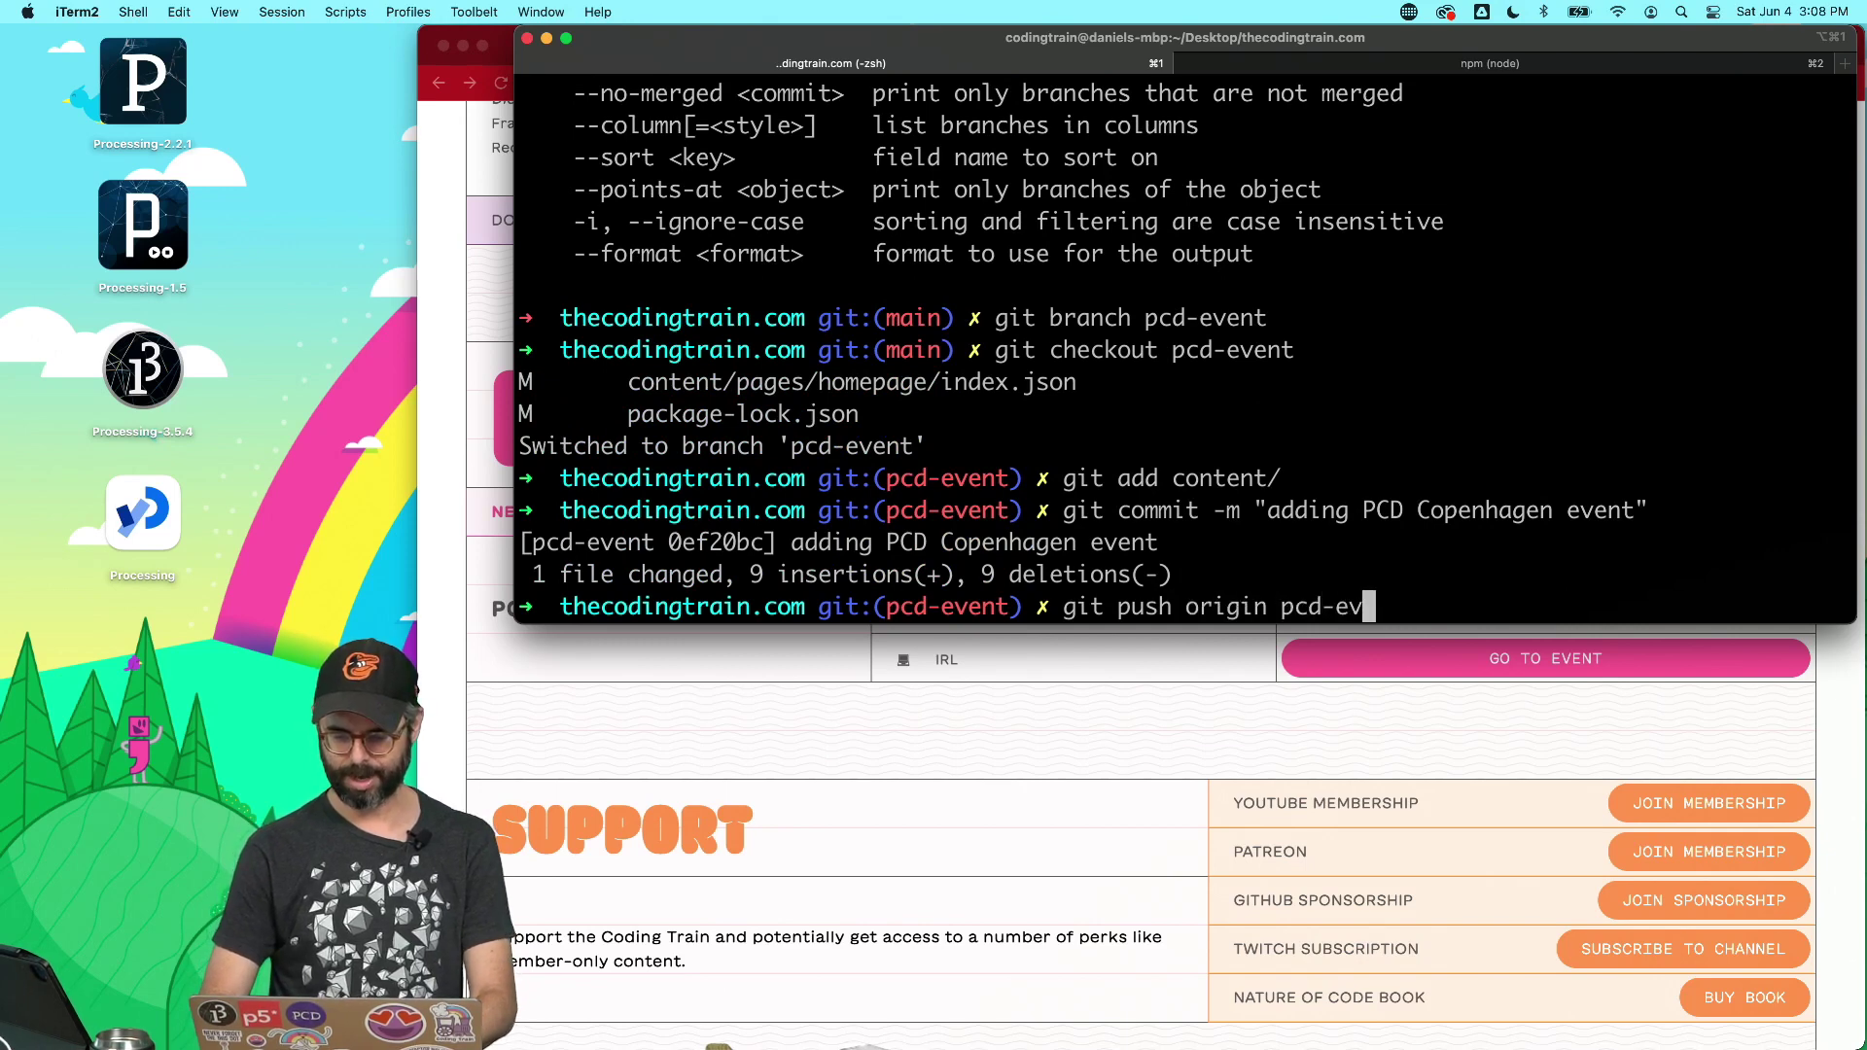
{"action": "key", "text": "Return"}
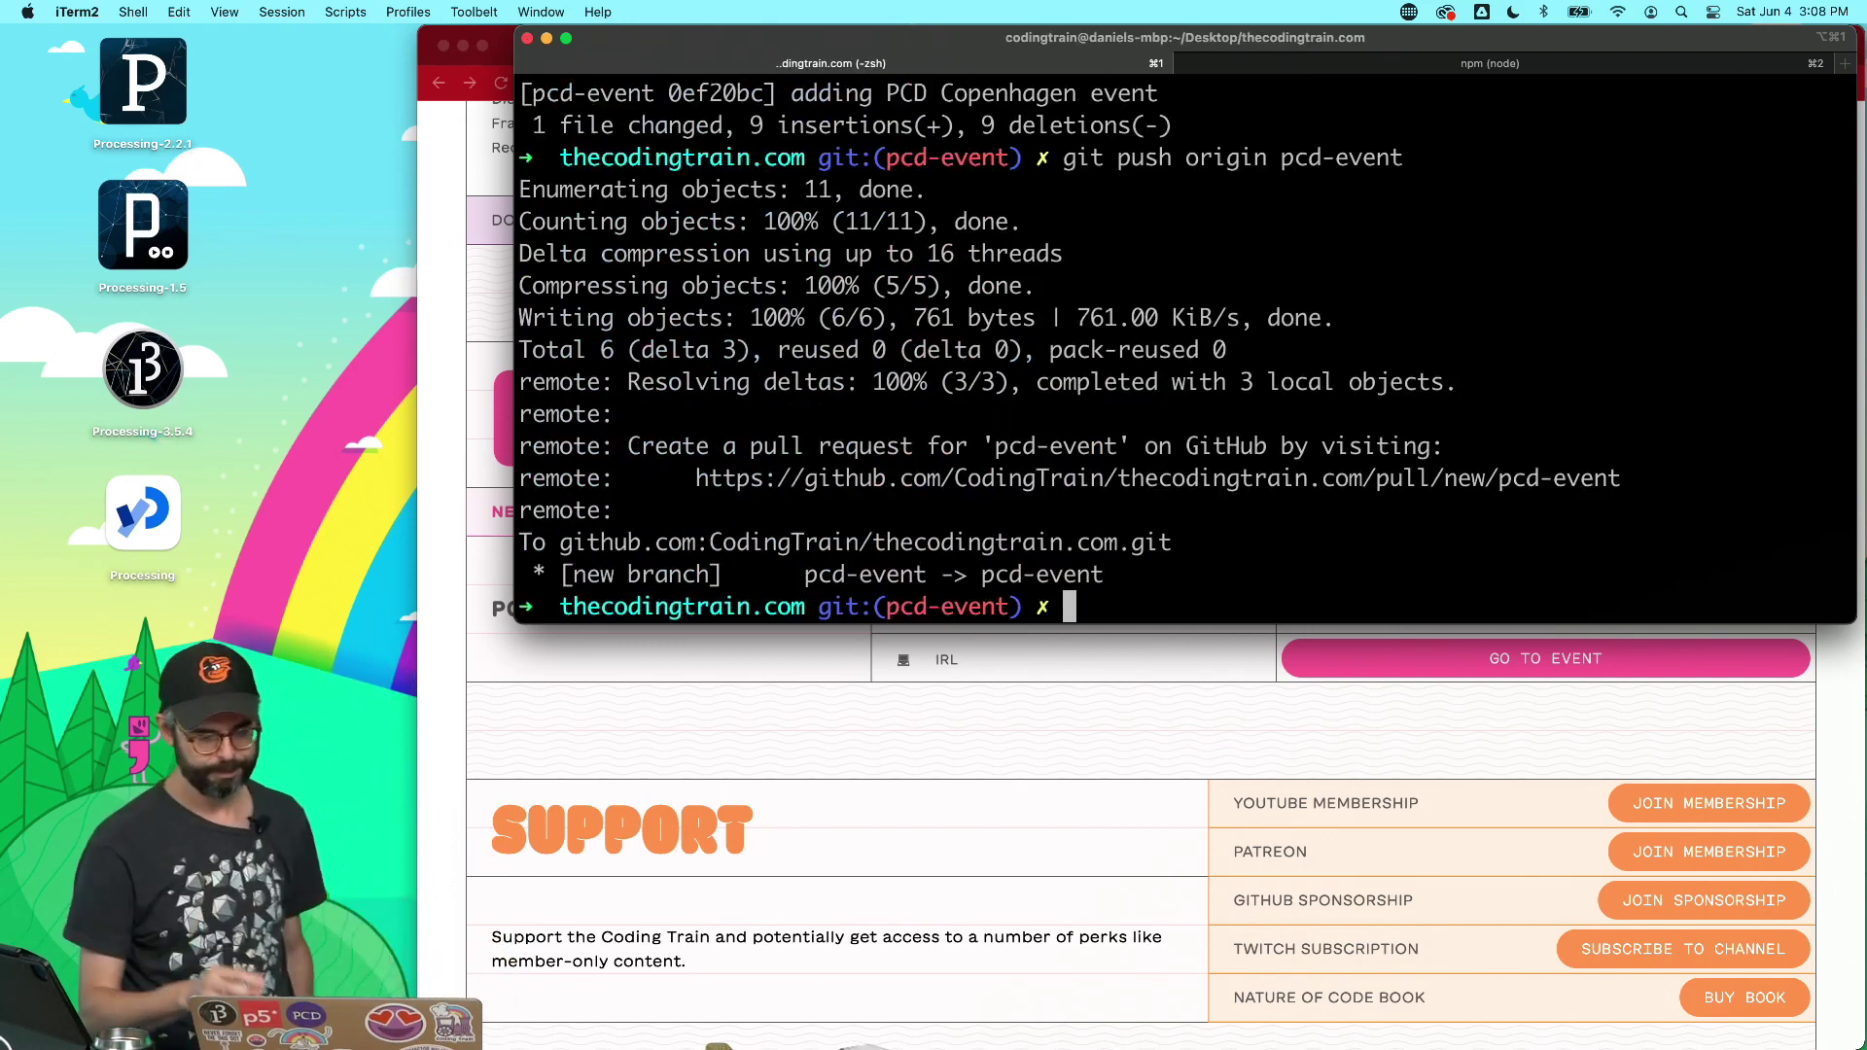
{"action": "left_click", "coordinate": [1021, 476], "text": "super"}
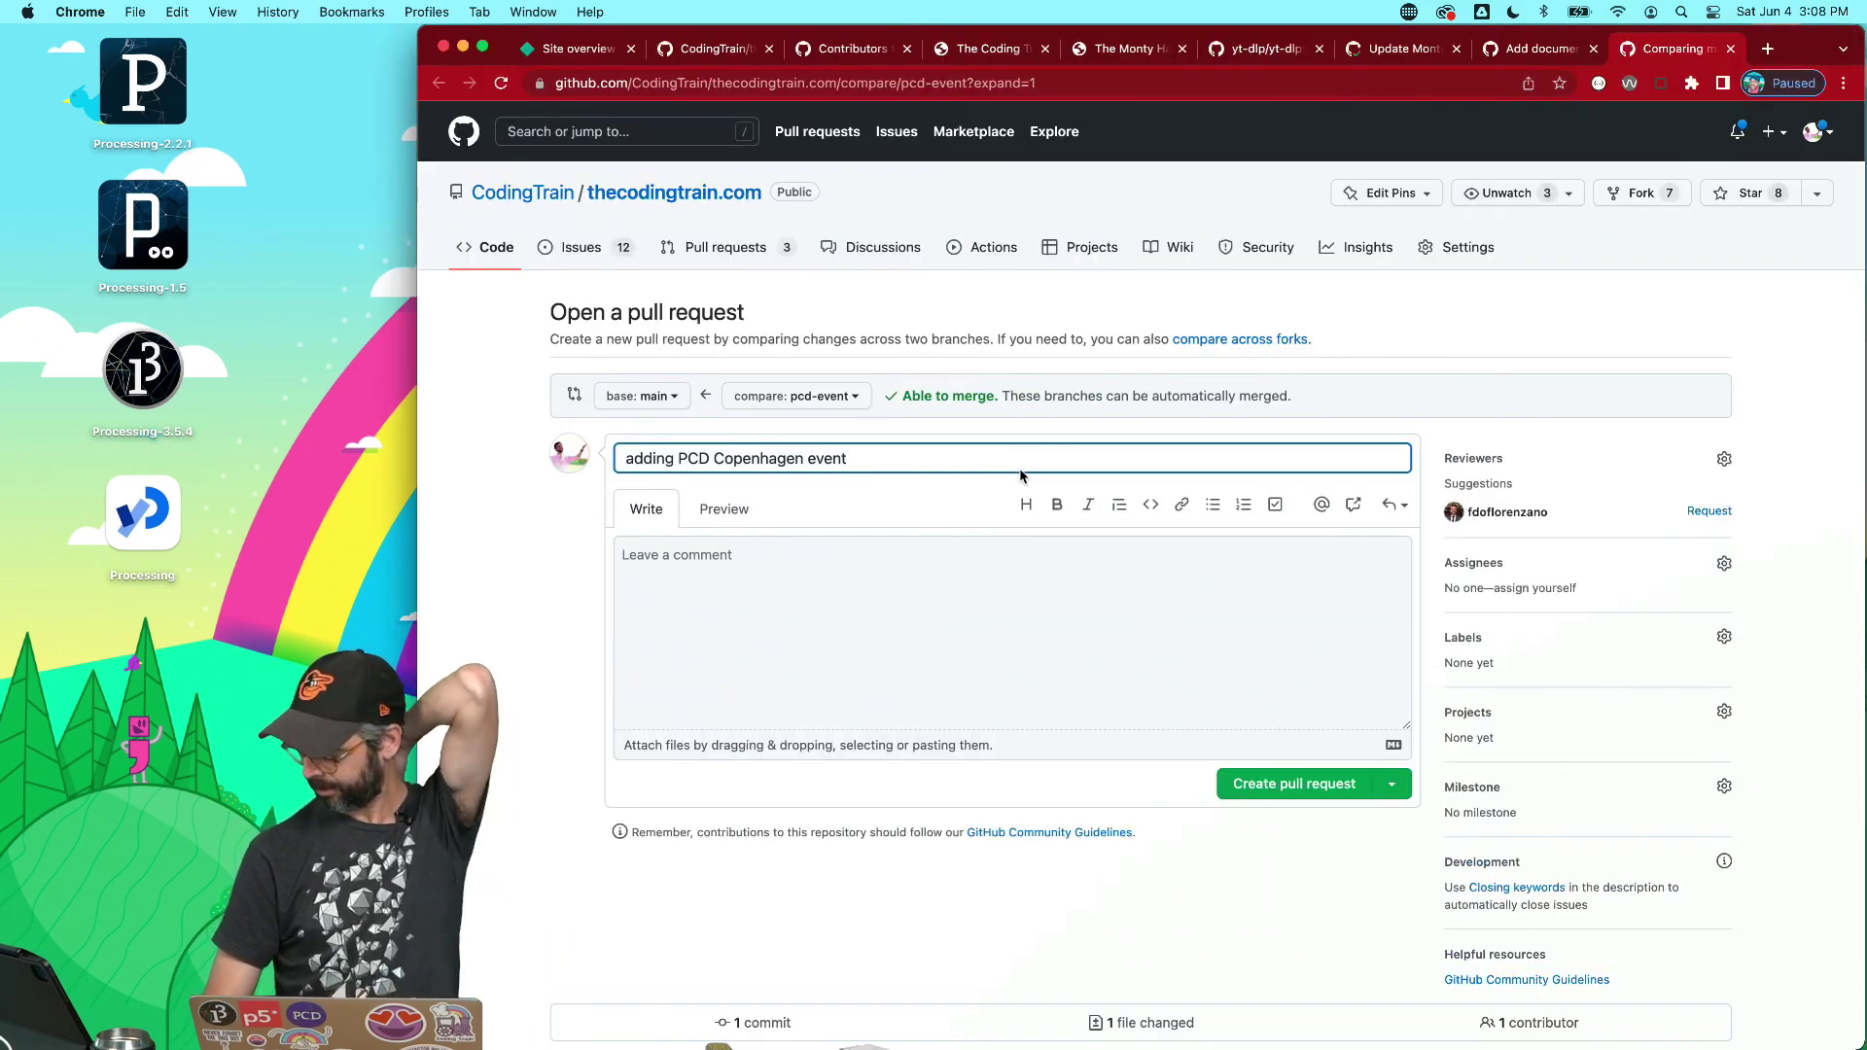
Step: Capitalise the pull request title to 'Adding PCD Copenhagen event'
{"action": "double_click", "coordinate": [646, 458]}
{"action": "type", "text": "Addi"}
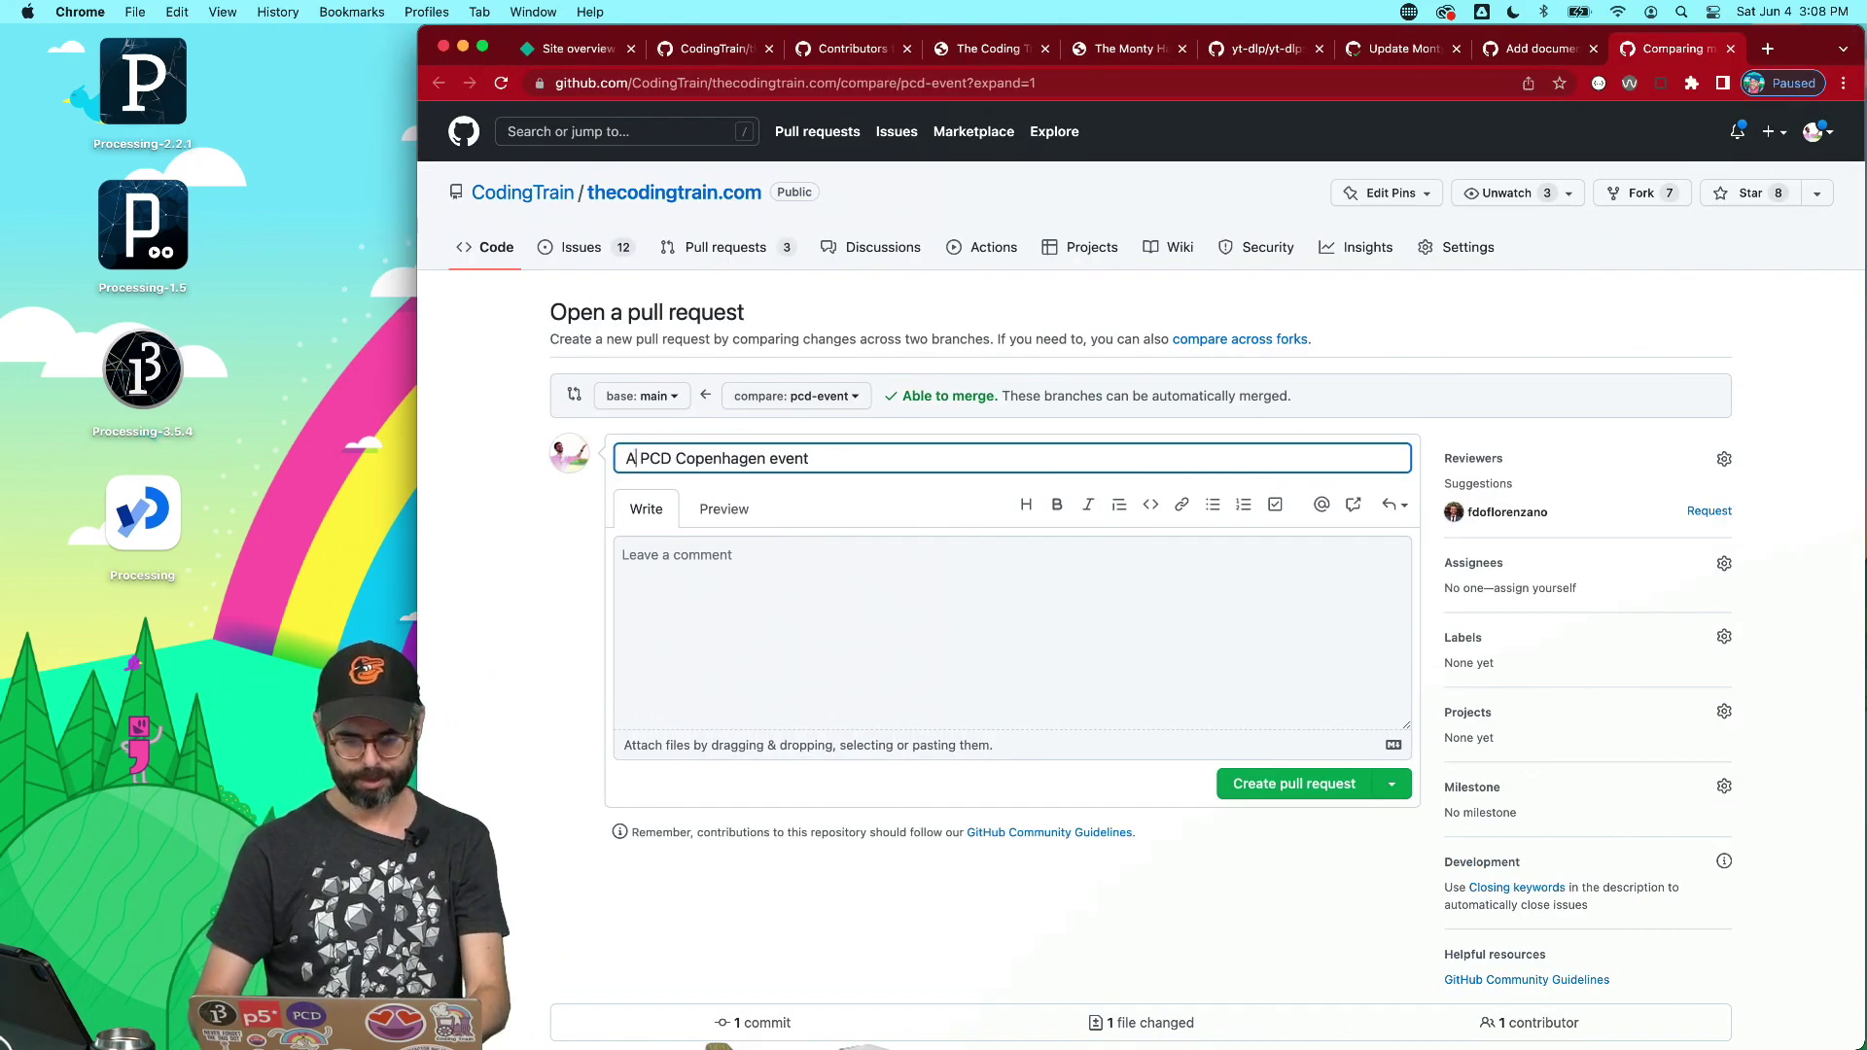
{"action": "type", "text": "ng"}
{"action": "left_click", "coordinate": [717, 552]}
Step: Screenshot the Events section of the local Coding Train homepage
{"action": "key", "text": "super+Tab"}
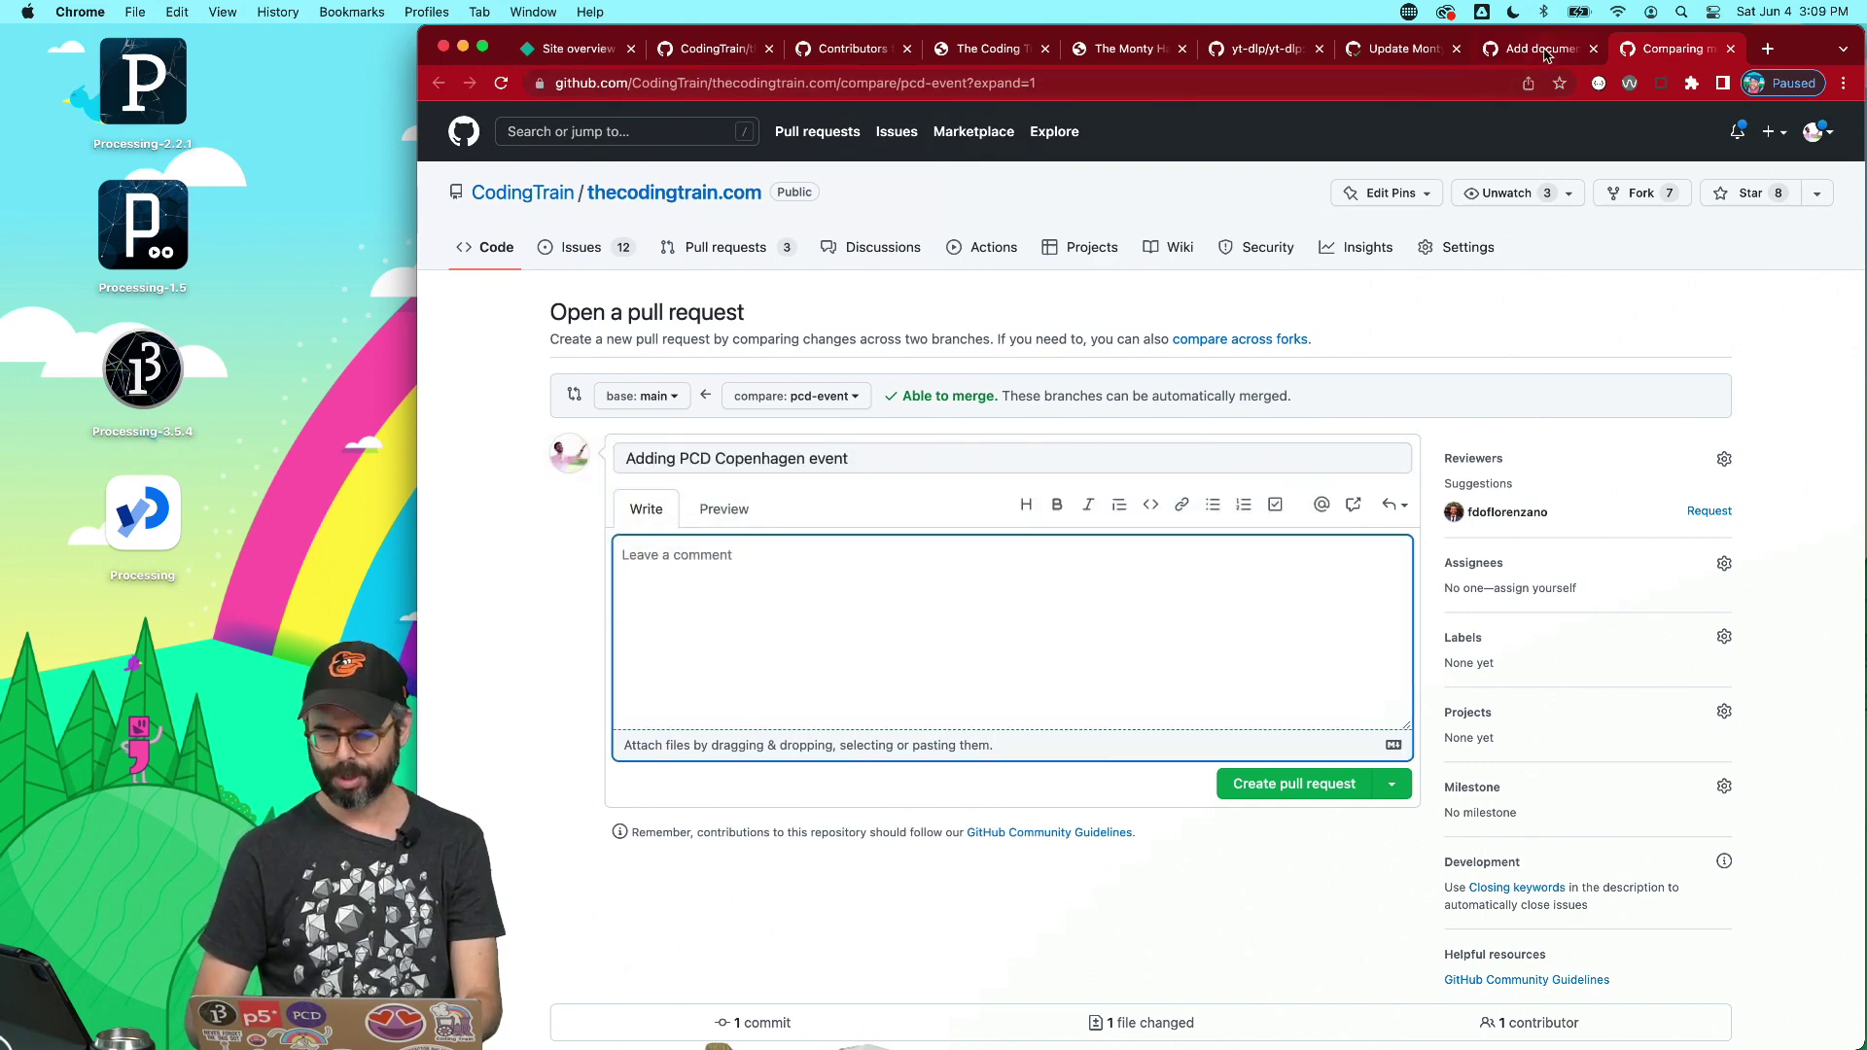
{"action": "left_click", "coordinate": [1113, 54]}
{"action": "key", "text": "super+w"}
{"action": "left_click", "coordinate": [1036, 56]}
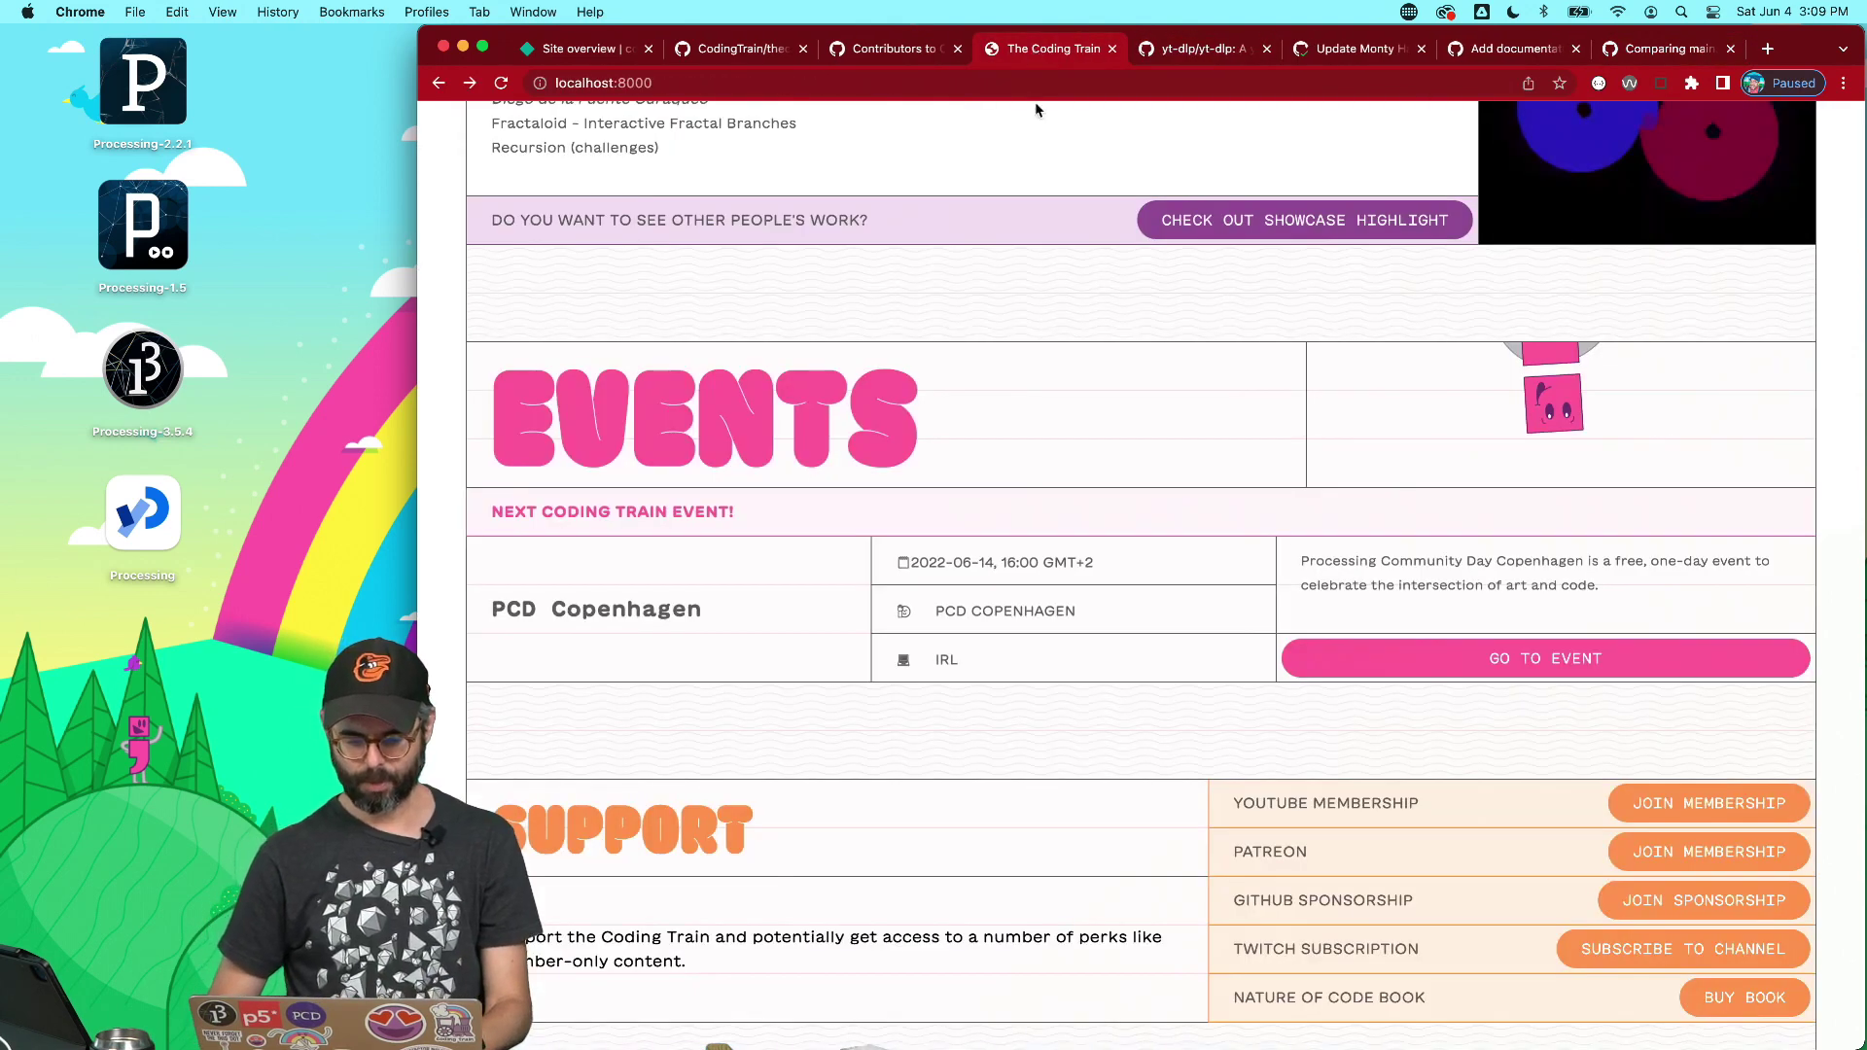
{"action": "left_click_drag", "start_coordinate": [455, 311], "coordinate": [1834, 707]}
{"action": "left_click", "coordinate": [1648, 51]}
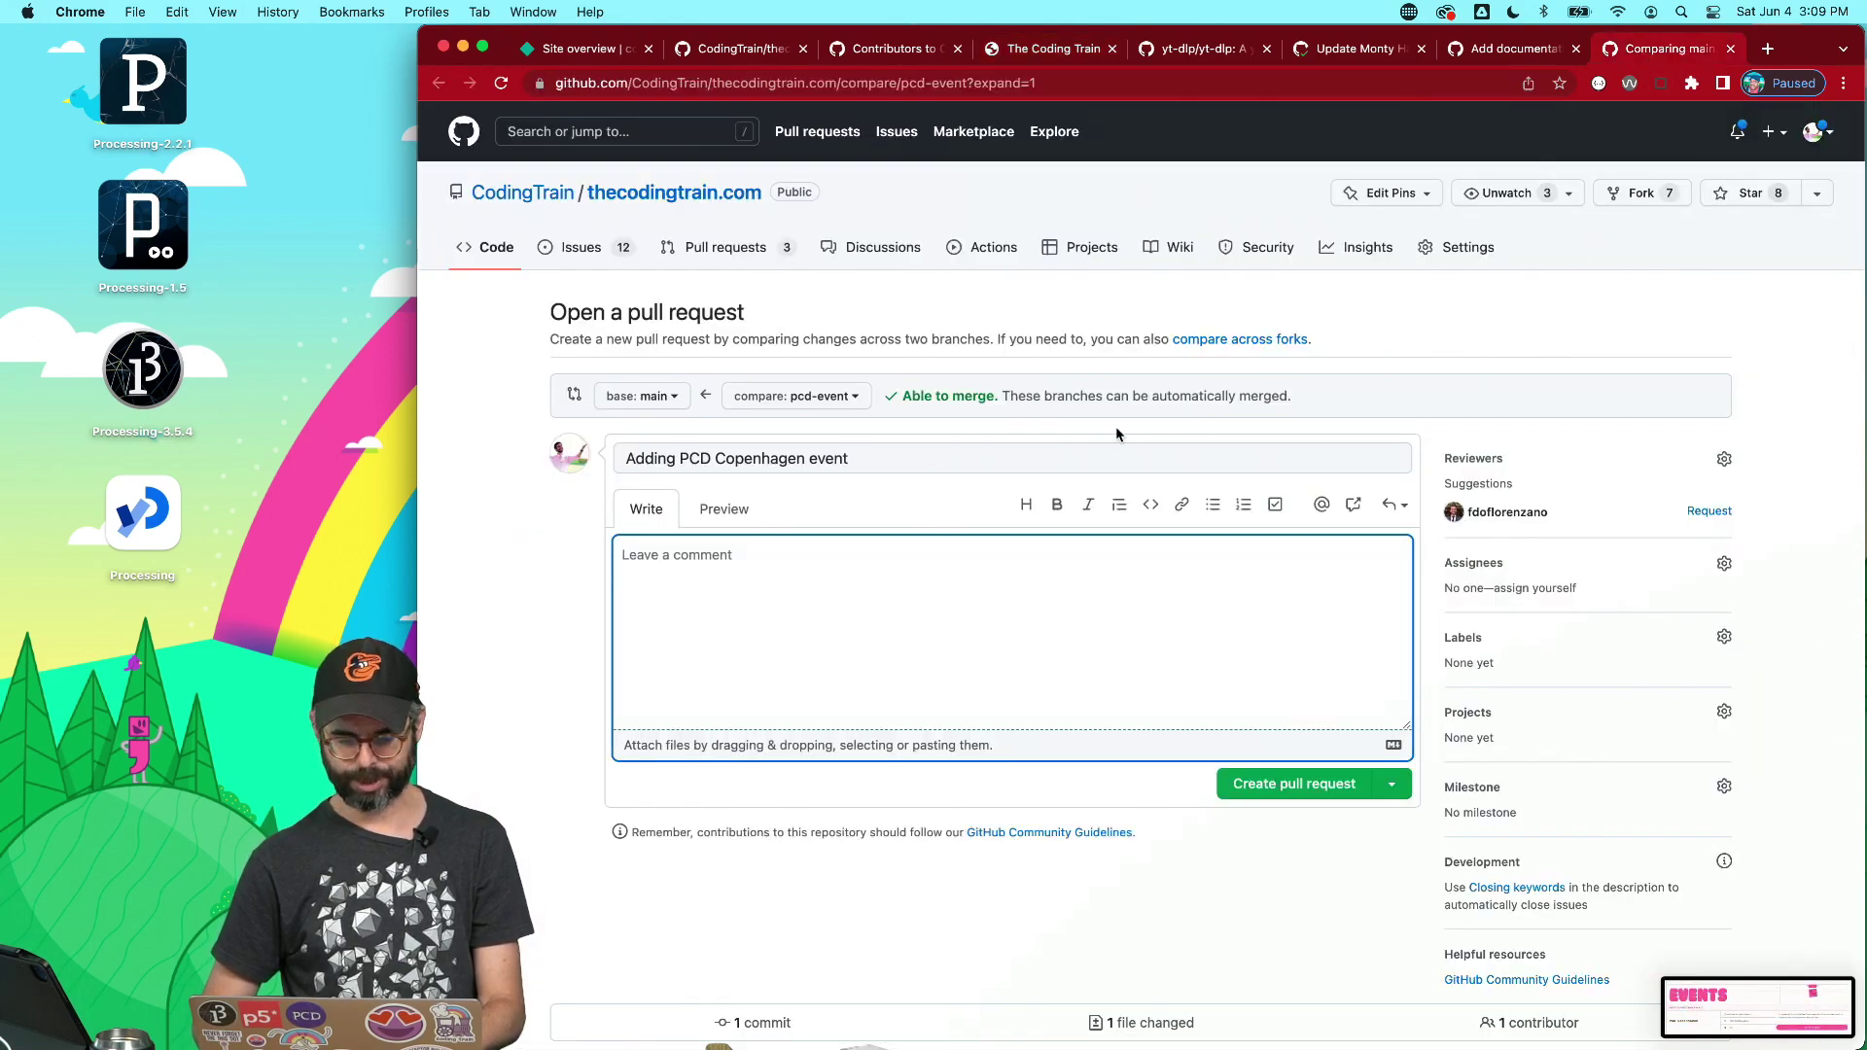
Step: Locate and preview the new screenshot file on the Desktop
{"action": "key", "text": "super+Tab"}
{"action": "key", "text": "super+Tab"}
{"action": "key", "text": "super+Tab"}
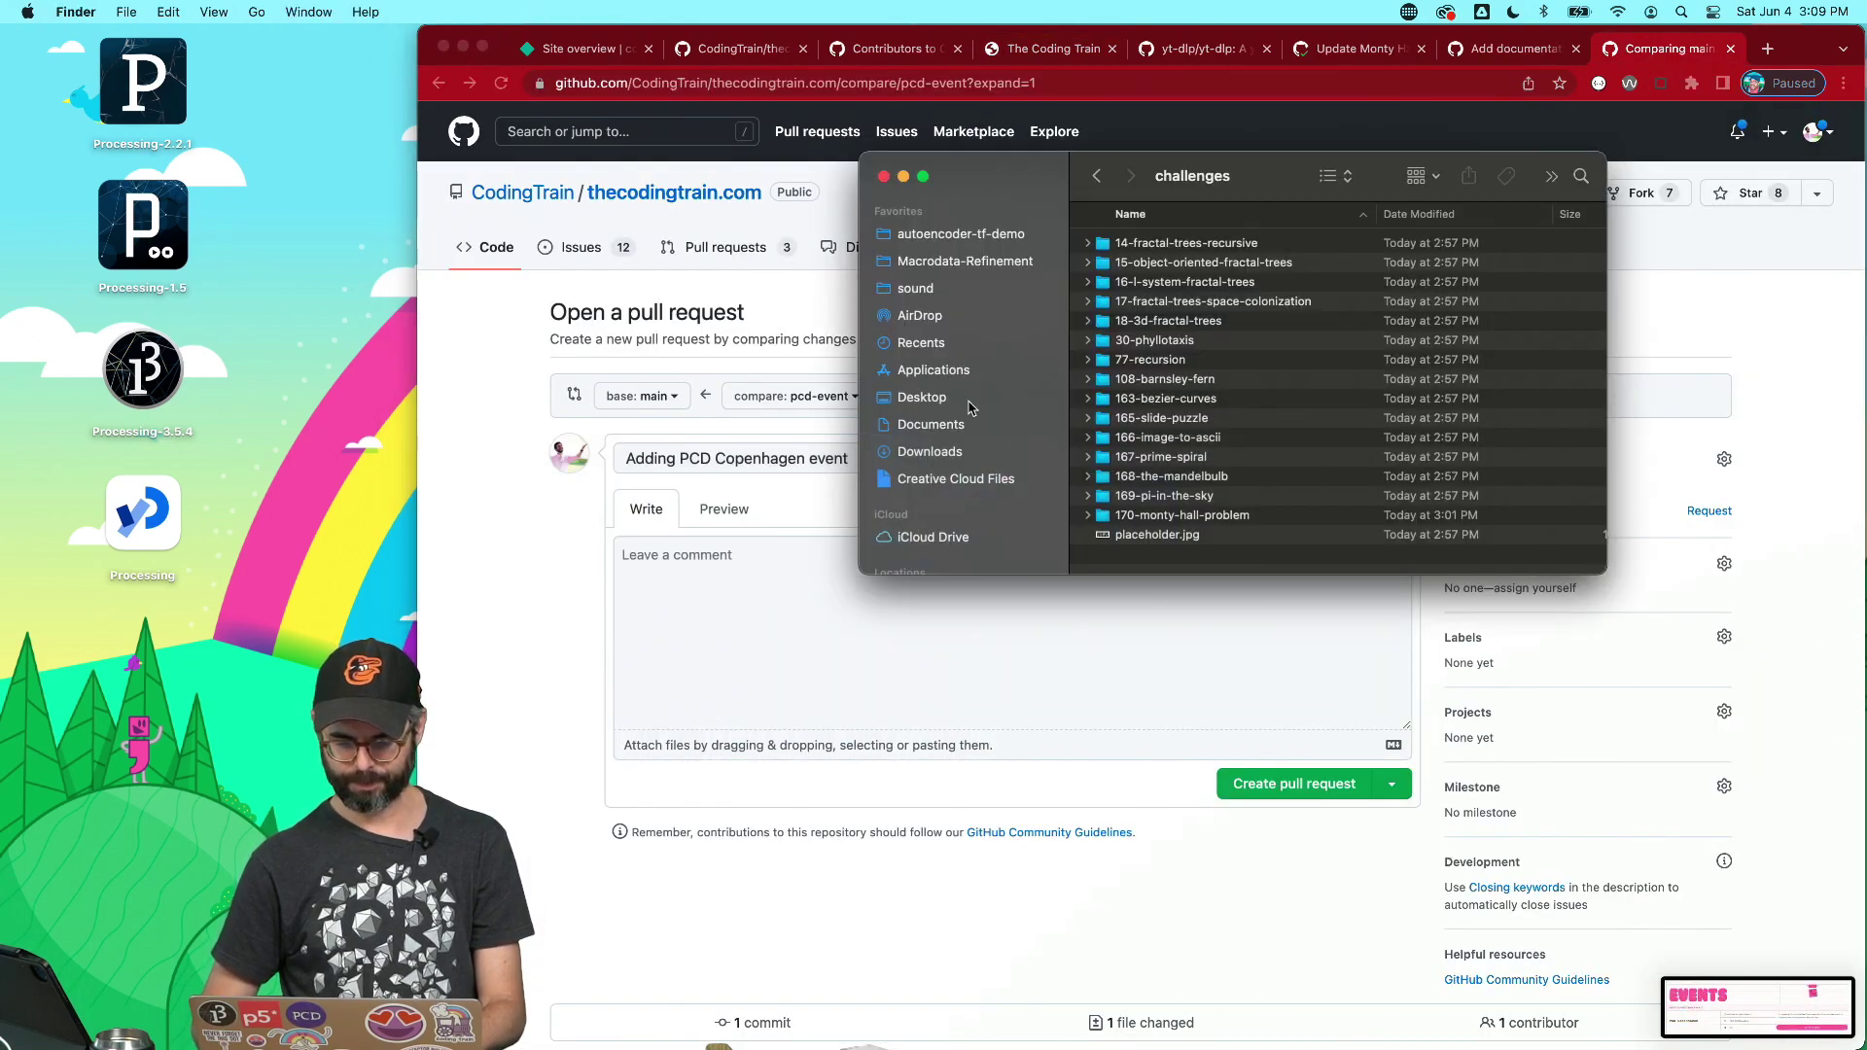
{"action": "left_click", "coordinate": [965, 394]}
{"action": "left_click", "coordinate": [1303, 280]}
{"action": "key", "text": "space"}
{"action": "key", "text": "space"}
Step: Attach the screenshot to the description, preview it, and create pull request #149
{"action": "left_click", "coordinate": [788, 598]}
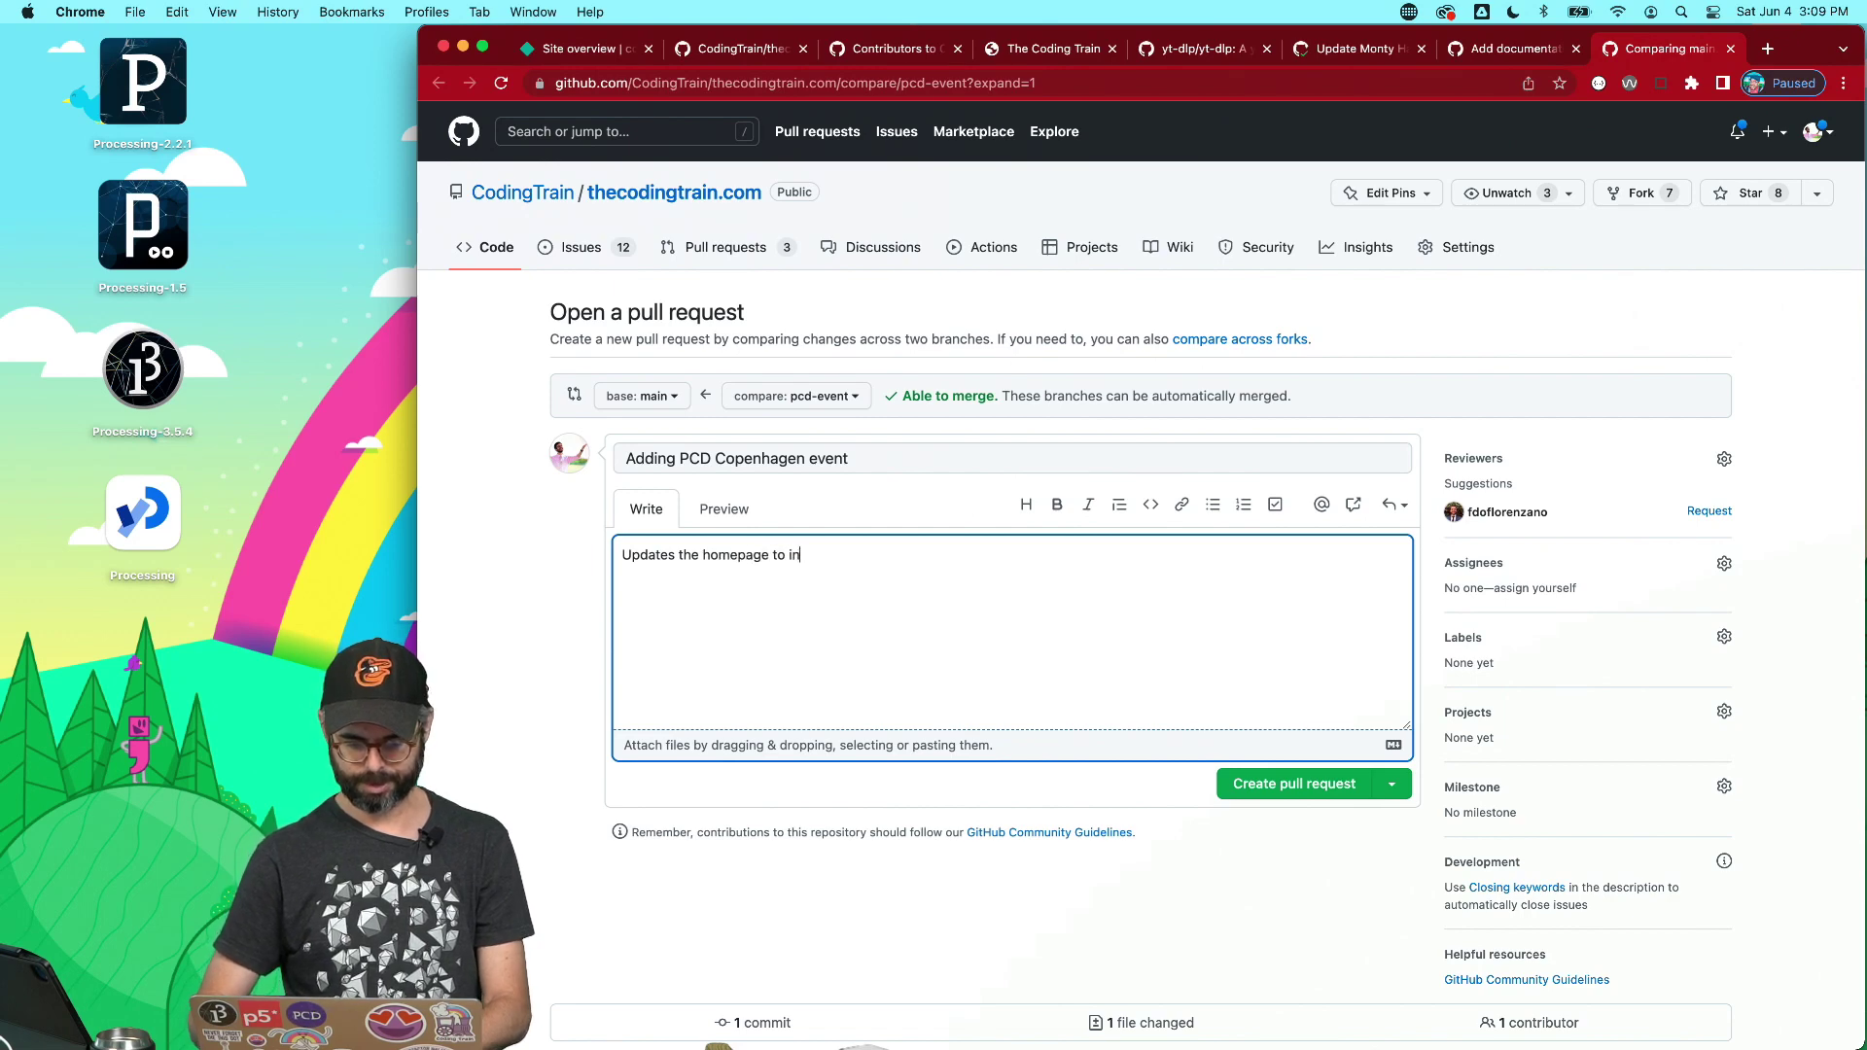
{"action": "key", "text": "super+Tab"}
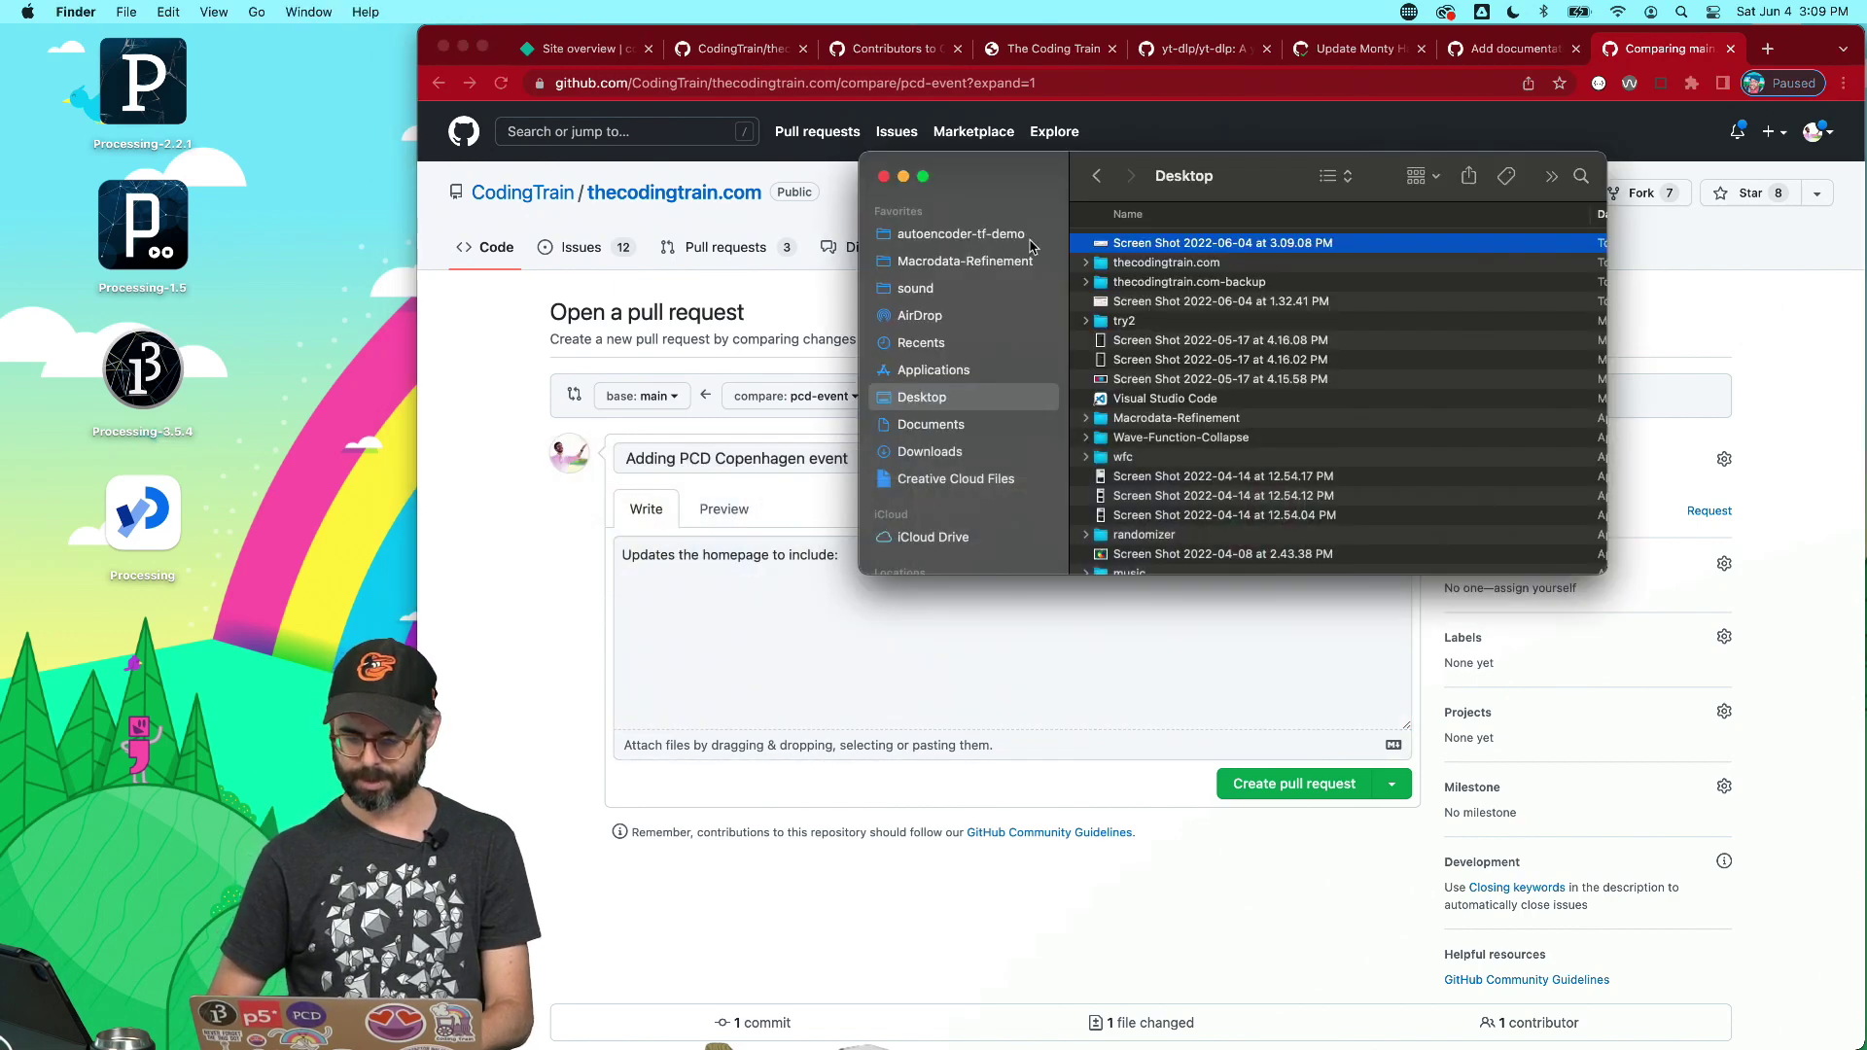
{"action": "left_click_drag", "start_coordinate": [1125, 238], "coordinate": [748, 641]}
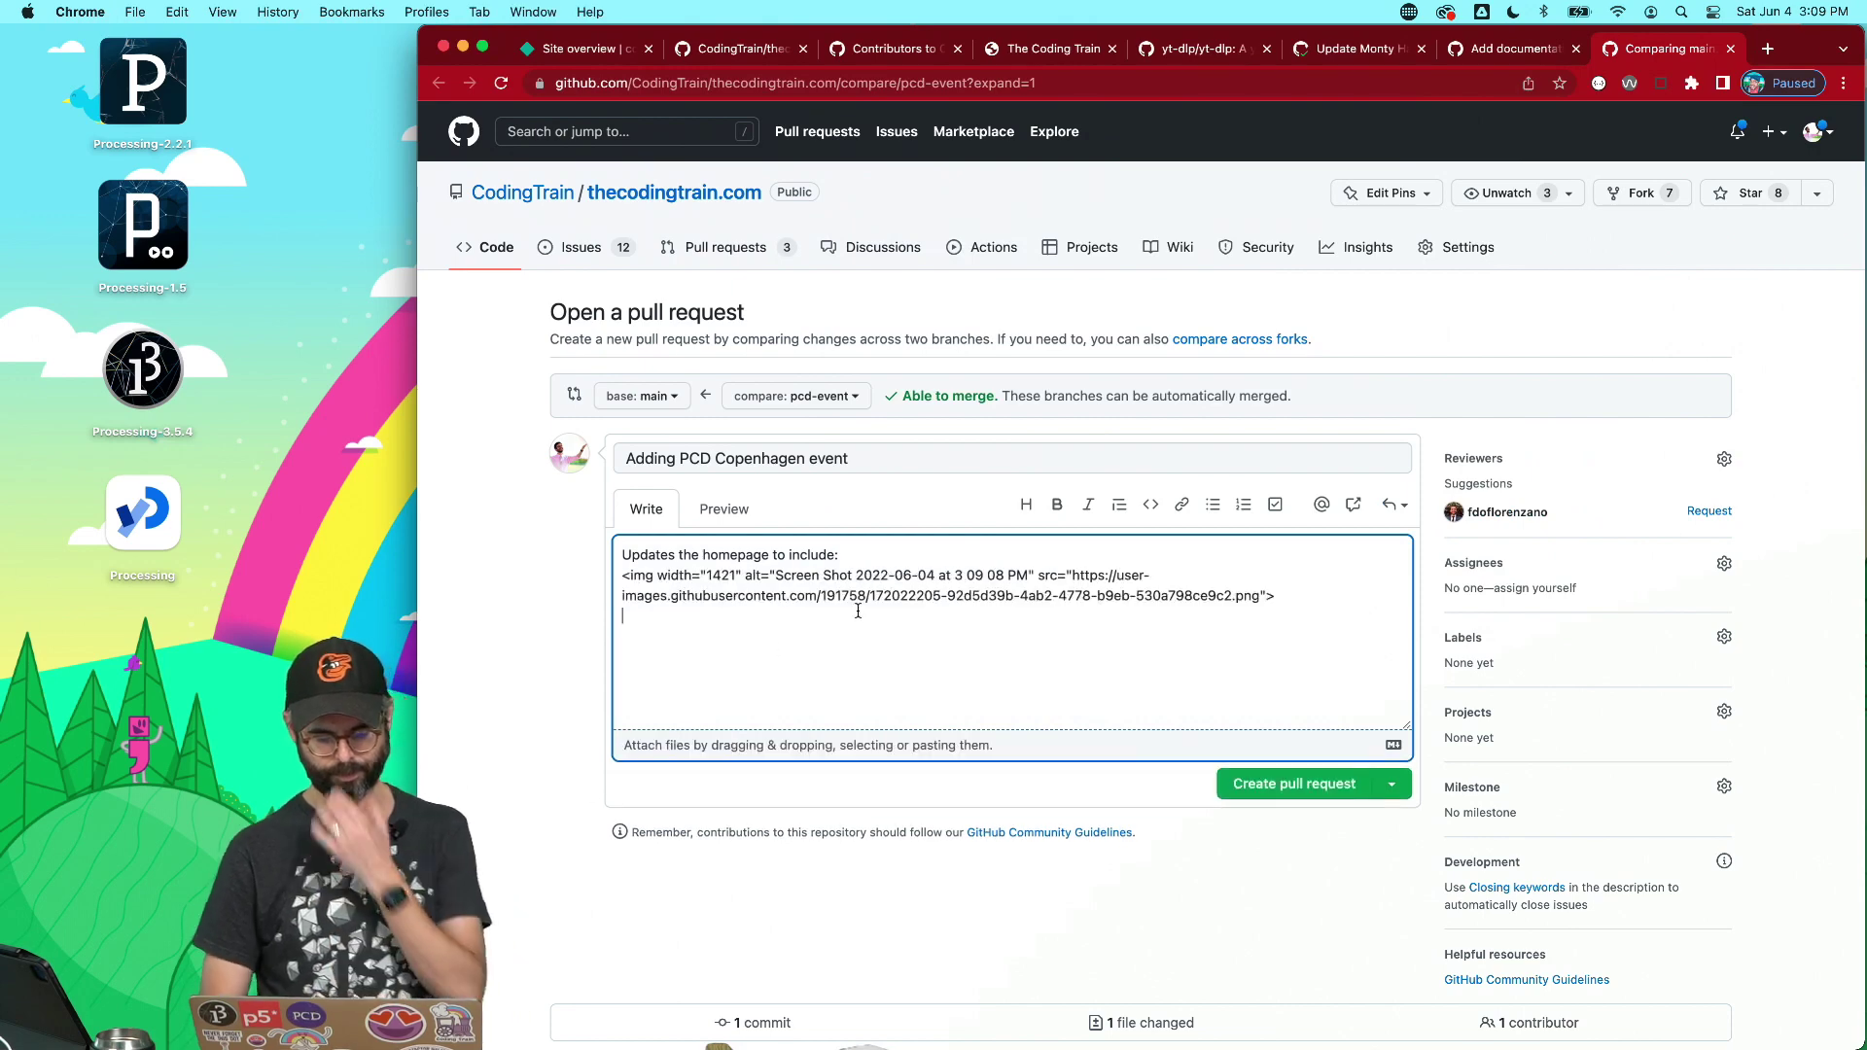
{"action": "left_click", "coordinate": [741, 508]}
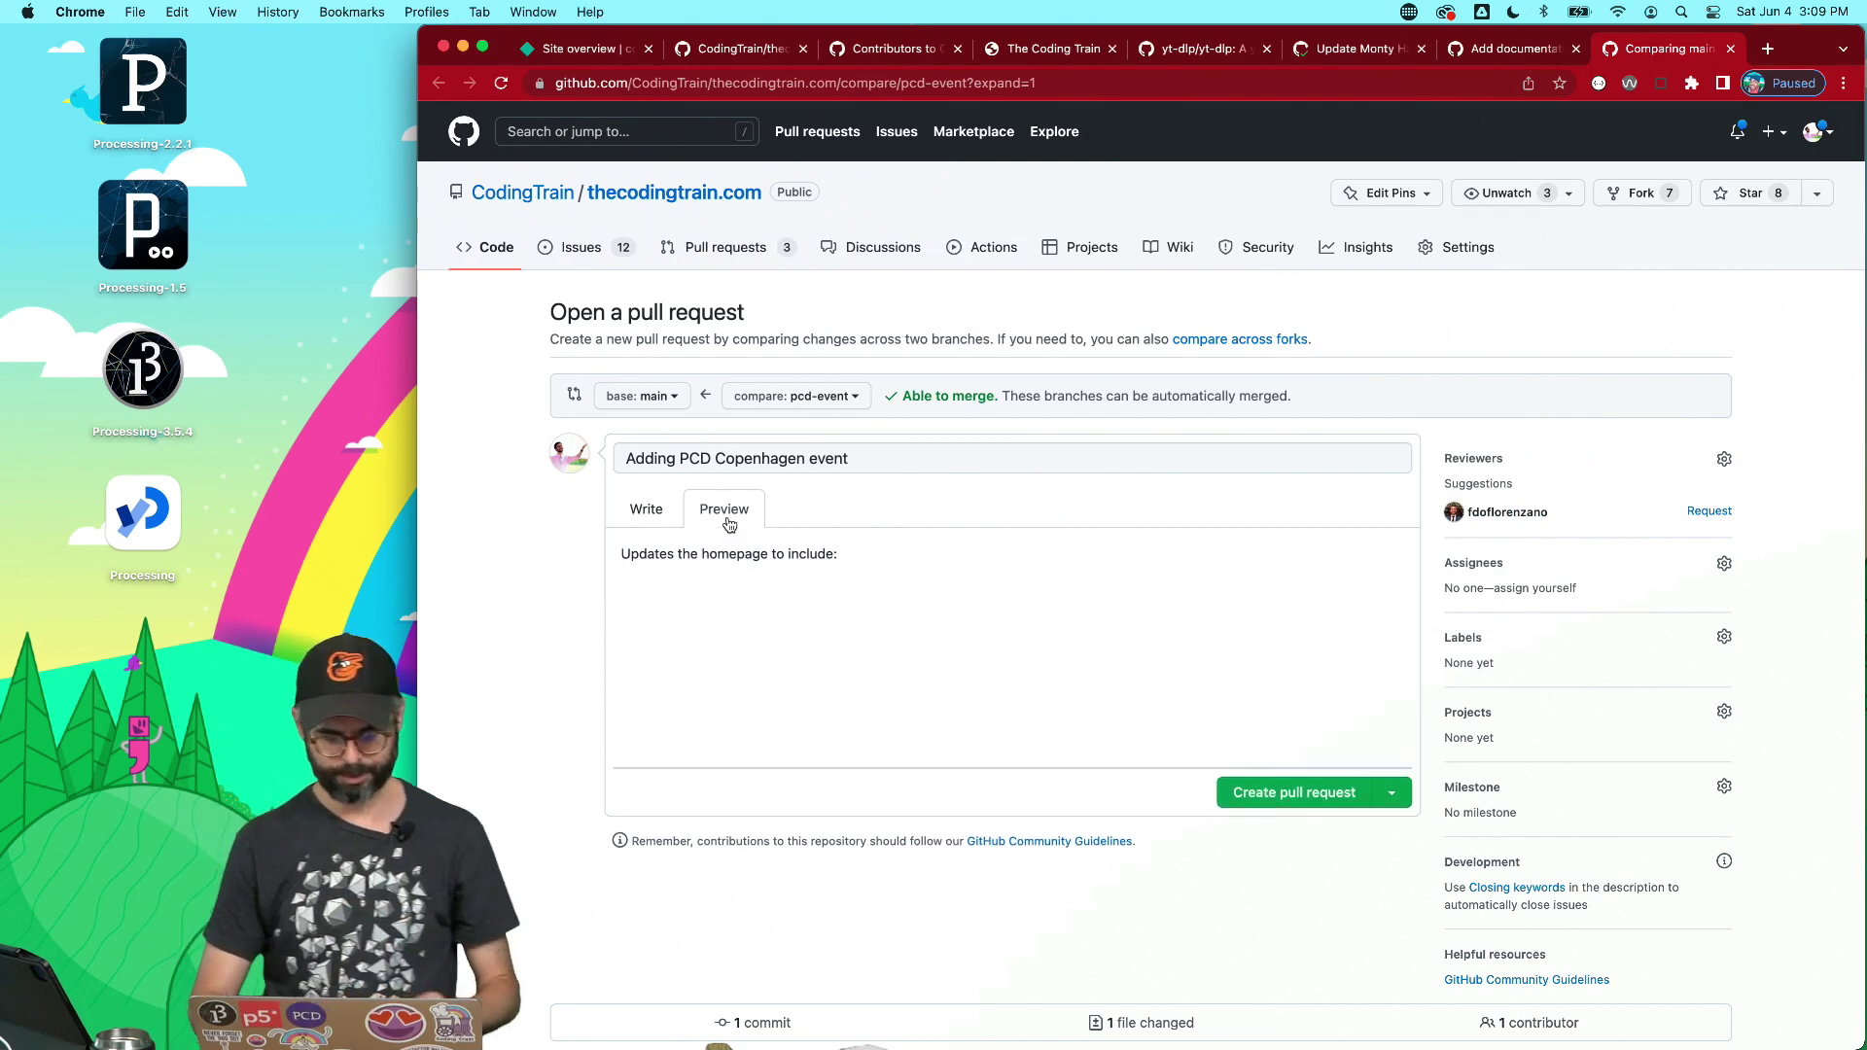
{"action": "left_click", "coordinate": [659, 520]}
{"action": "left_click", "coordinate": [1293, 784]}
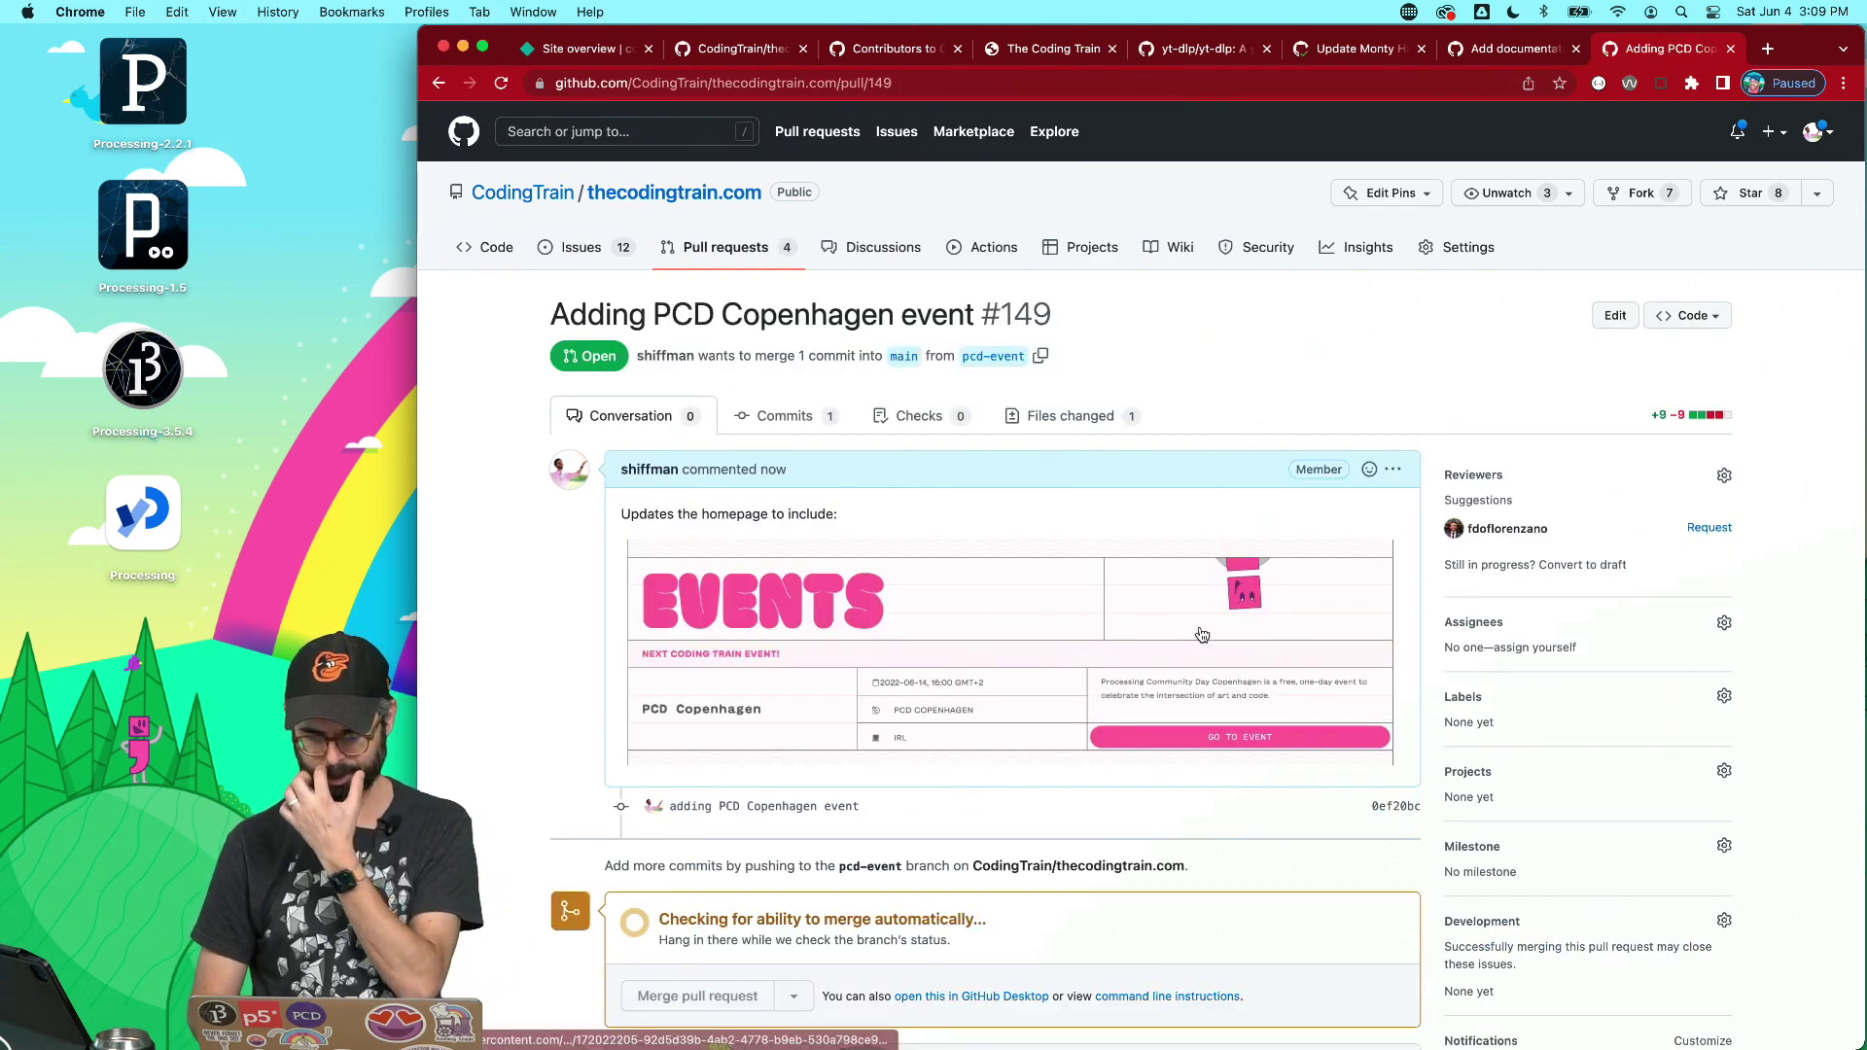
Step: Open pull request #147, Update Monty Hall Problem Challenge, and review its status
{"action": "left_click", "coordinate": [756, 250]}
{"action": "left_click", "coordinate": [777, 478]}
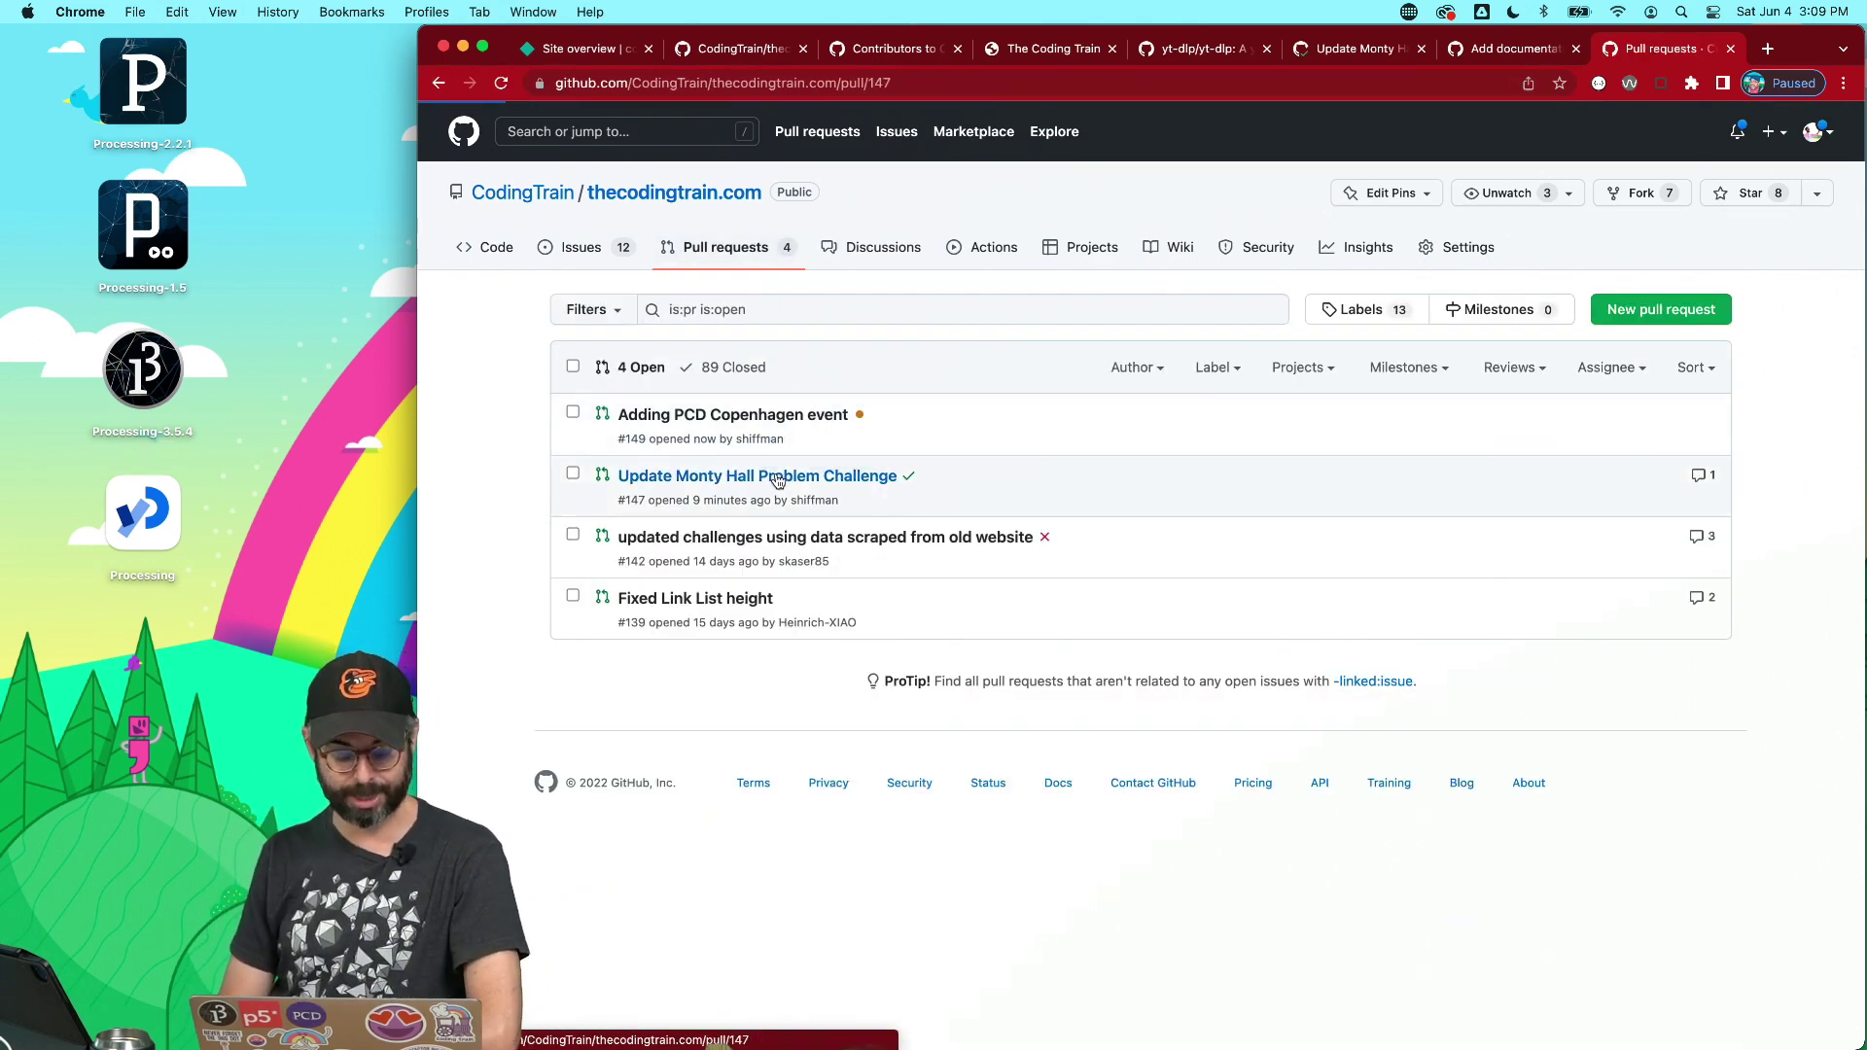
{"action": "scroll", "coordinate": [982, 588], "scroll_direction": "down", "scroll_amount": 4}
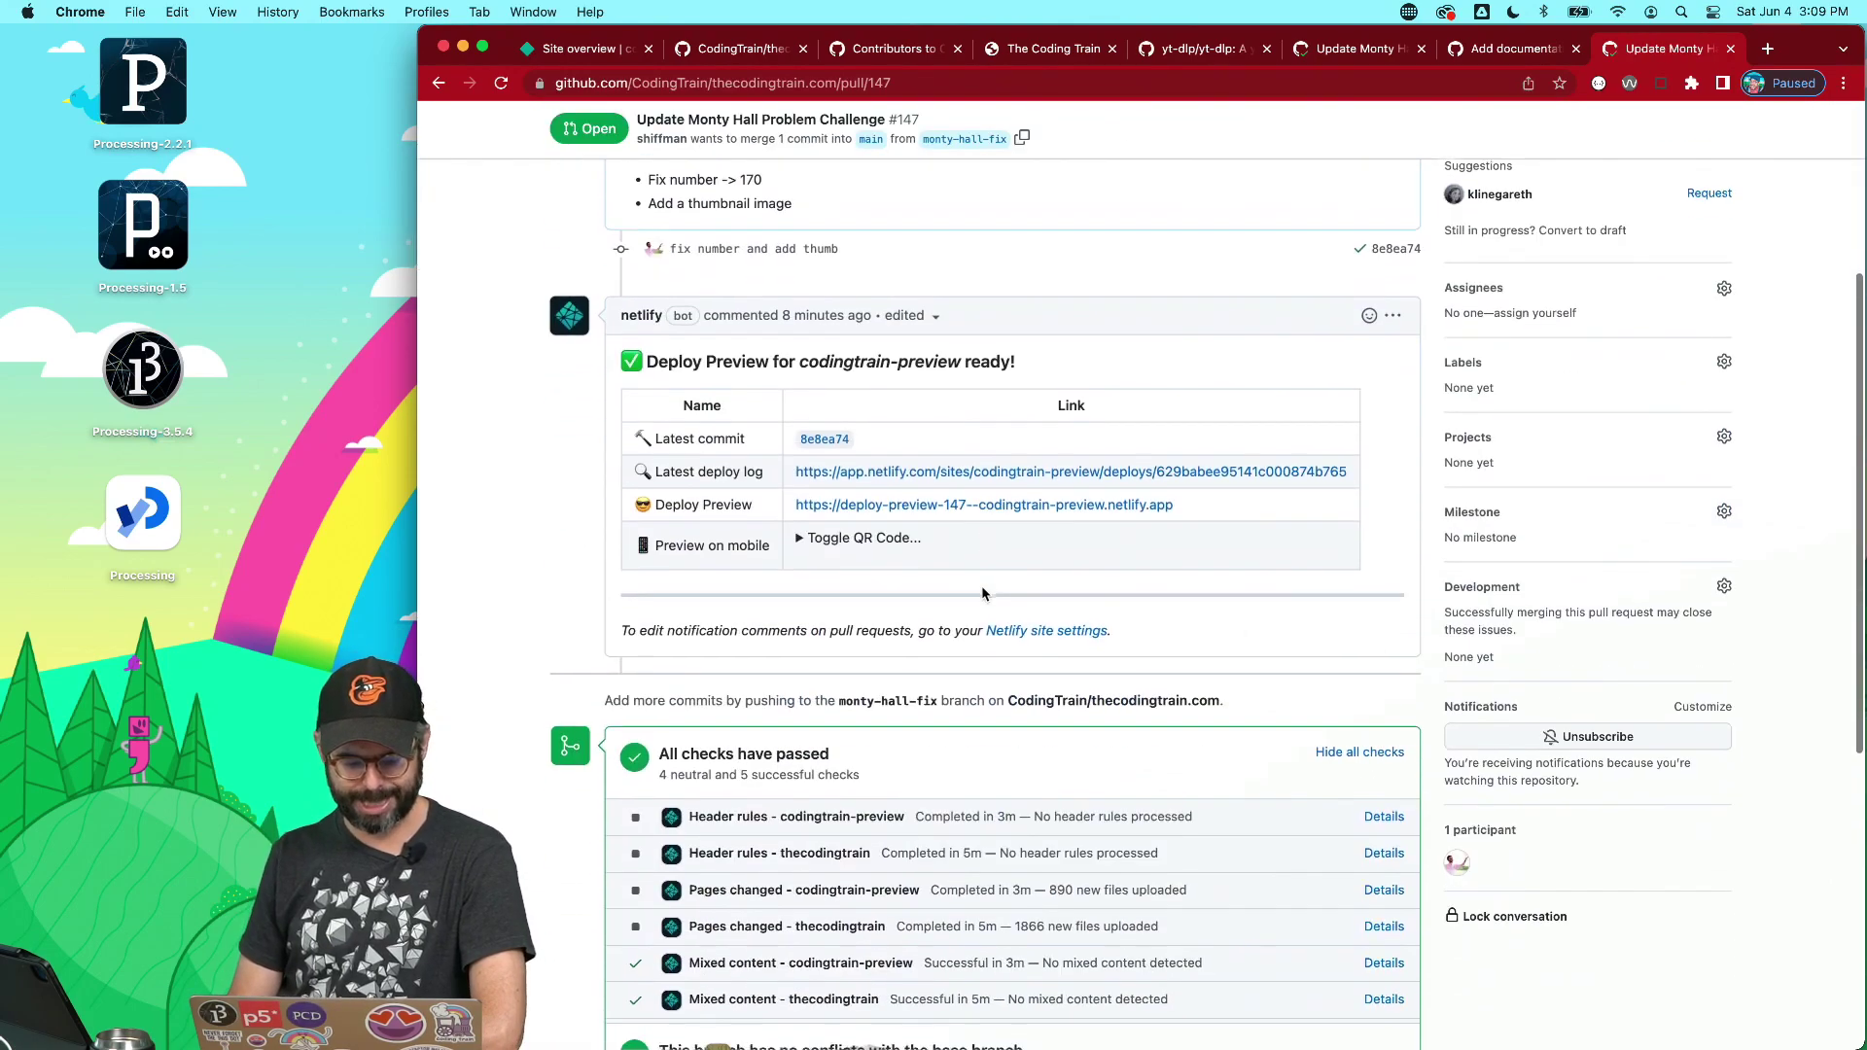
{"action": "scroll", "coordinate": [982, 593], "scroll_direction": "down", "scroll_amount": 4}
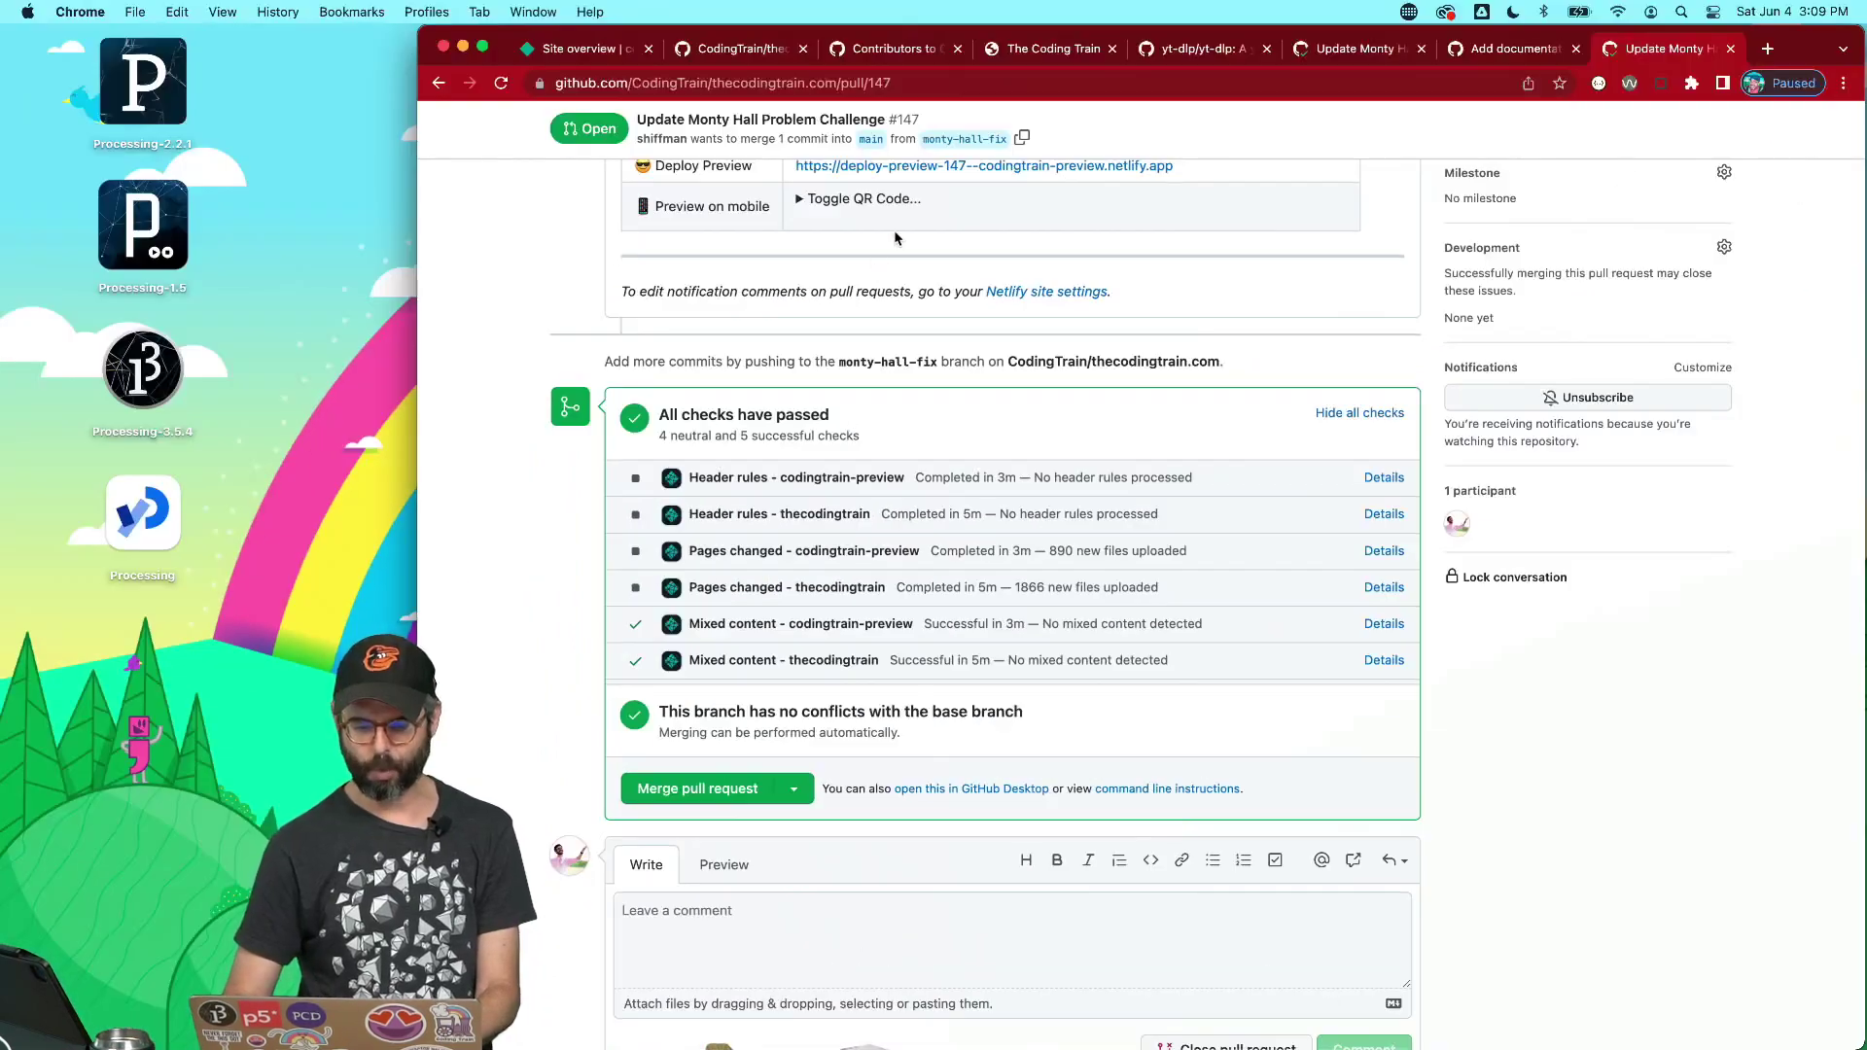
{"action": "scroll", "coordinate": [894, 238], "scroll_direction": "up", "scroll_amount": 2}
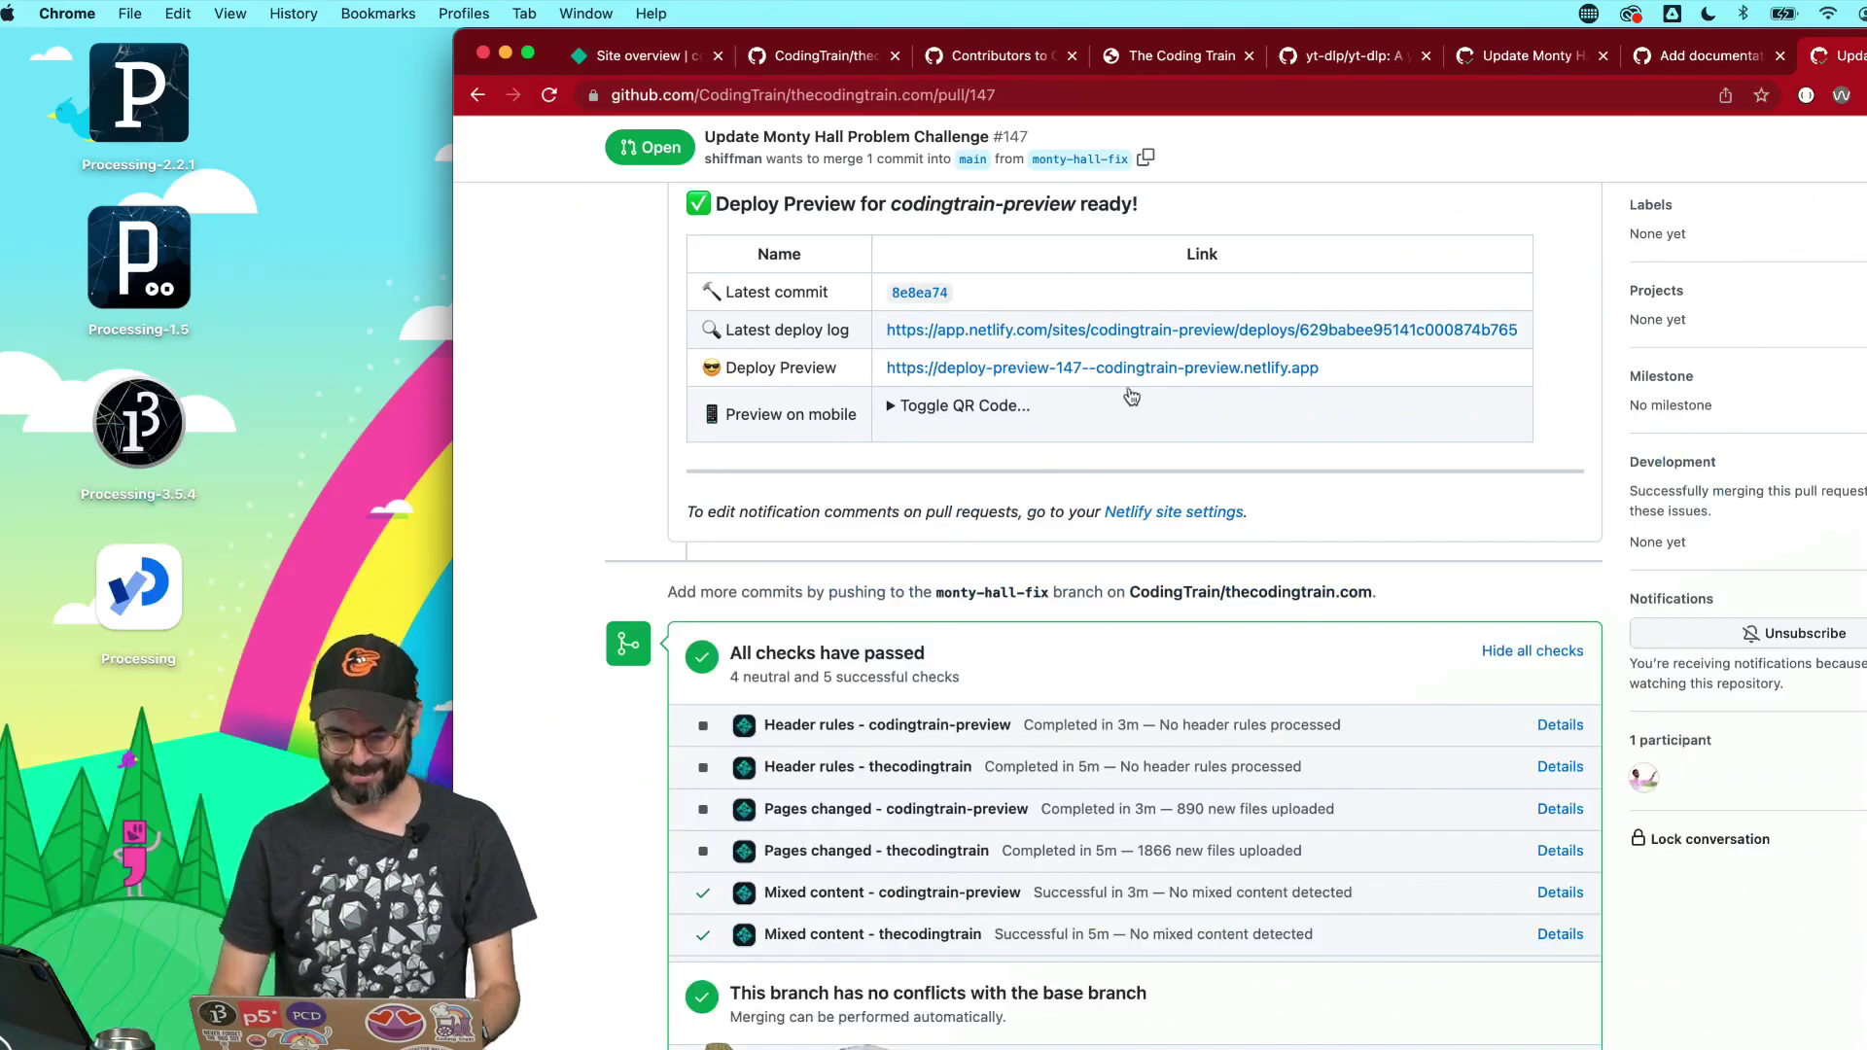
Step: Check the deploy preview's Challenges > Monty Hall page, then close the preview tab
{"action": "left_click", "coordinate": [1136, 375], "text": "super"}
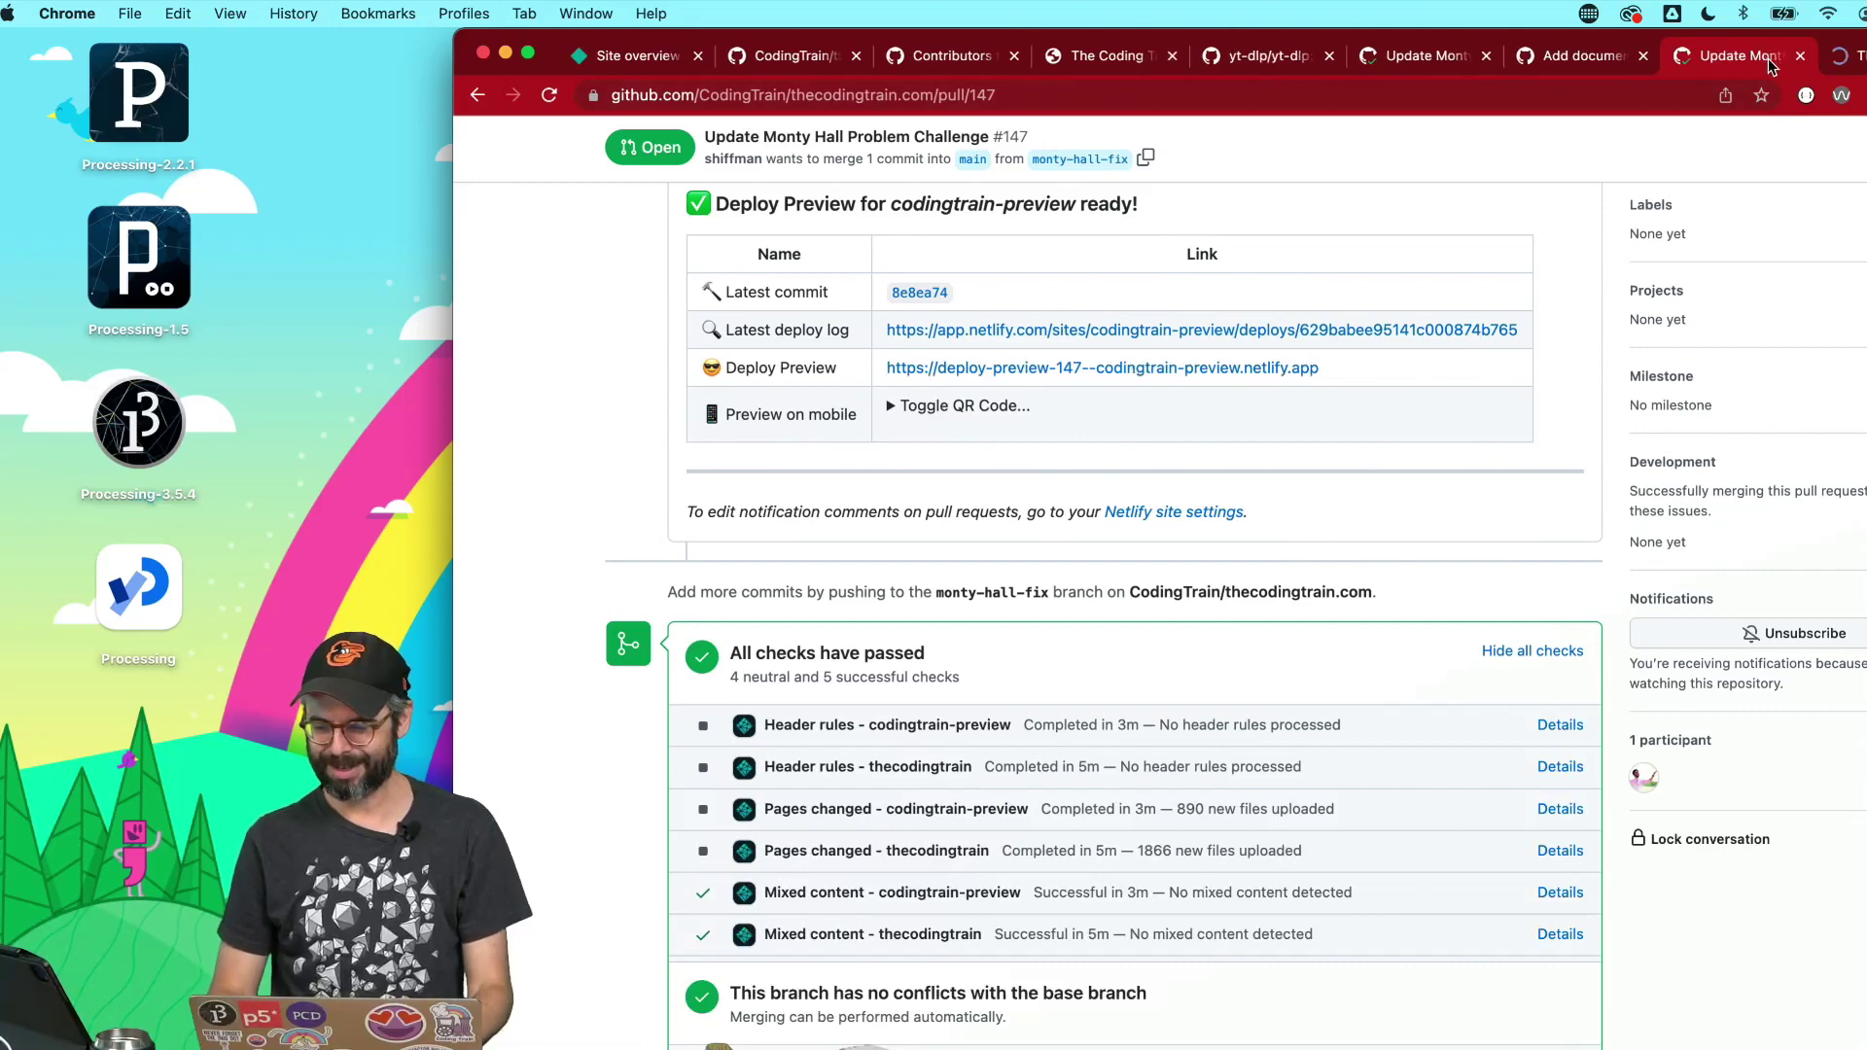
{"action": "left_click", "coordinate": [1843, 56]}
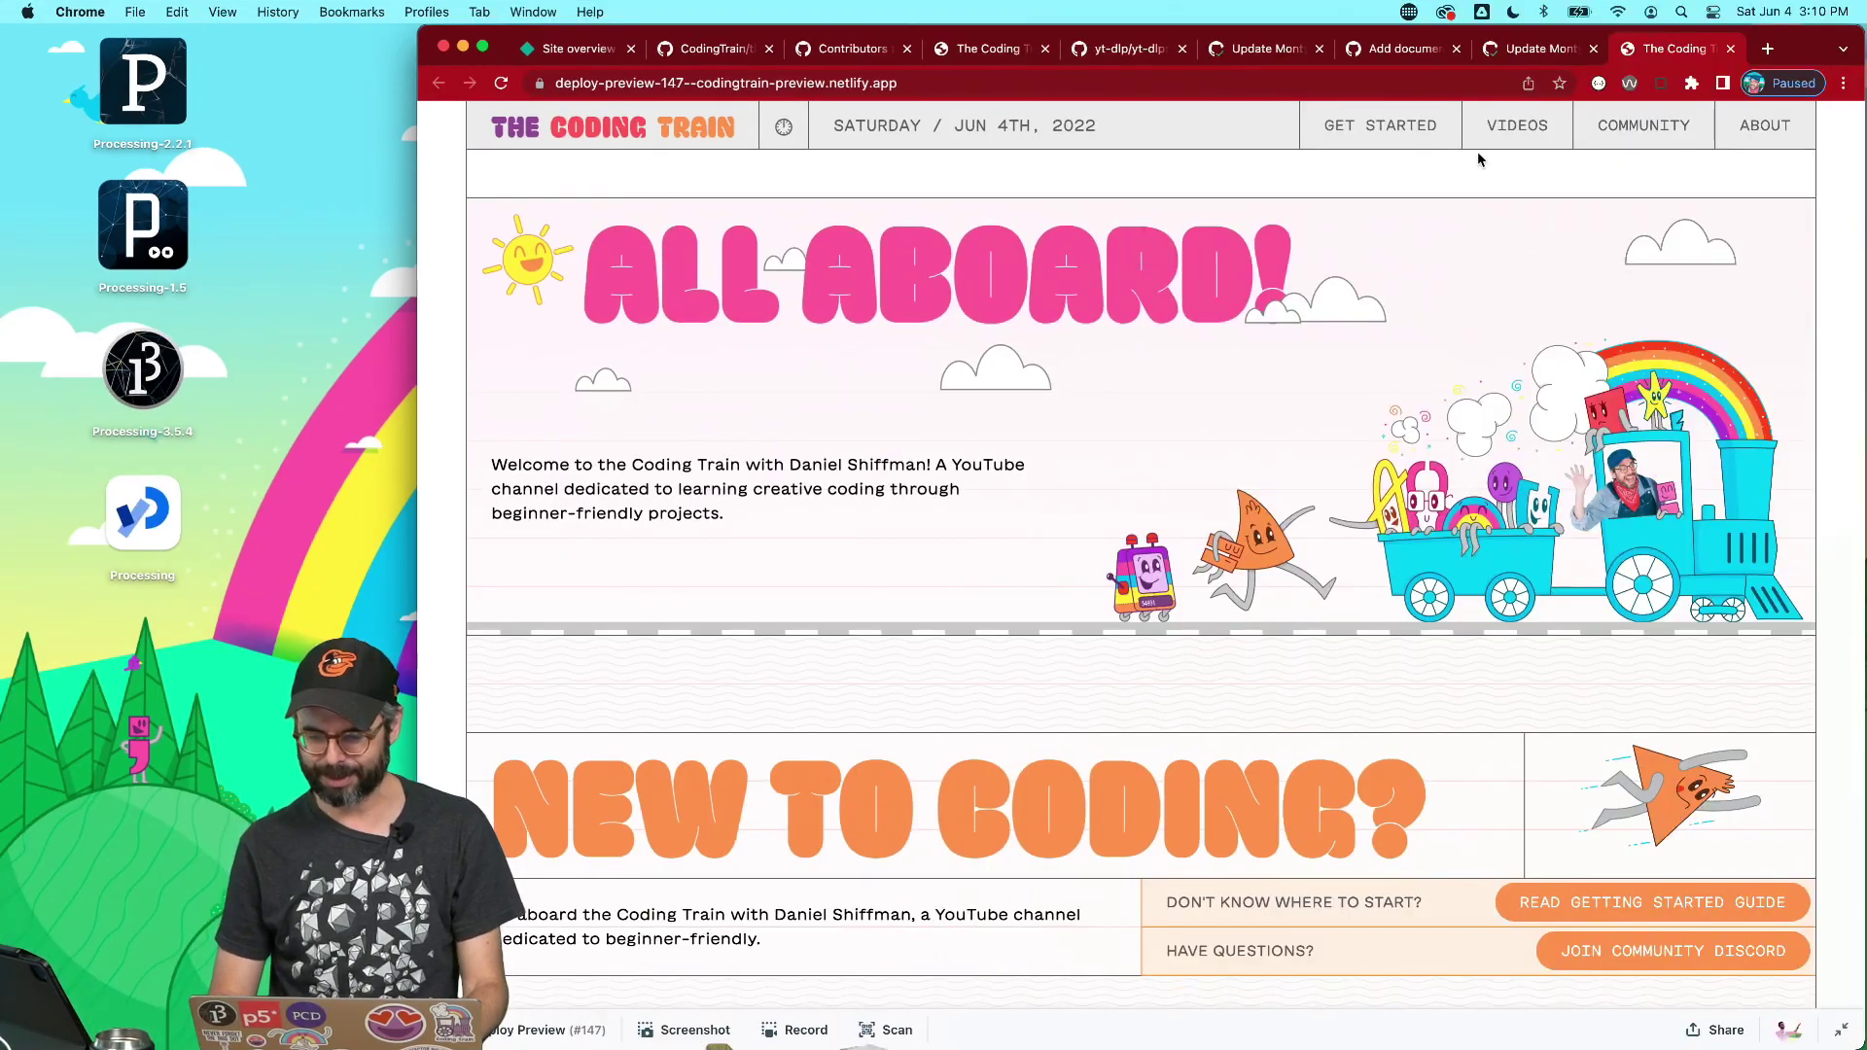
{"action": "mouse_move", "coordinate": [1719, 163]}
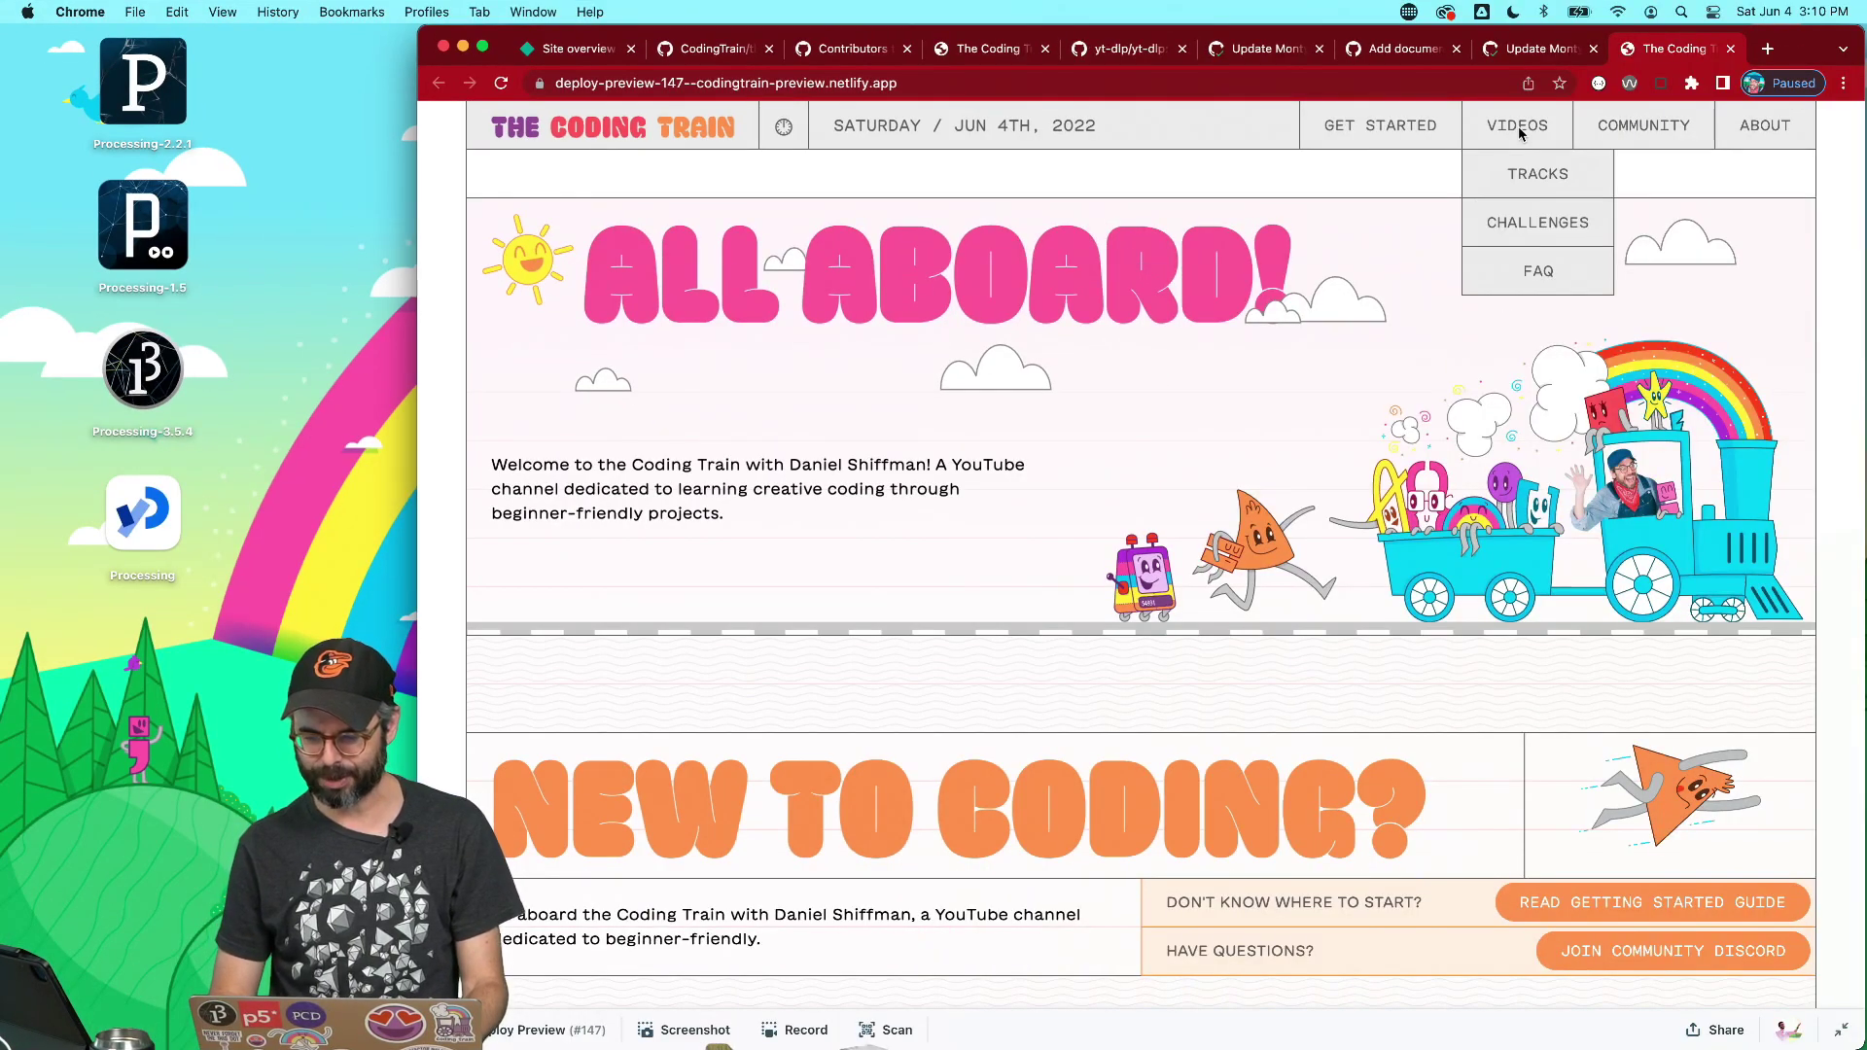
{"action": "left_click", "coordinate": [1522, 229]}
{"action": "scroll", "coordinate": [1509, 443], "scroll_direction": "down", "scroll_amount": 1}
{"action": "left_click", "coordinate": [1272, 653]}
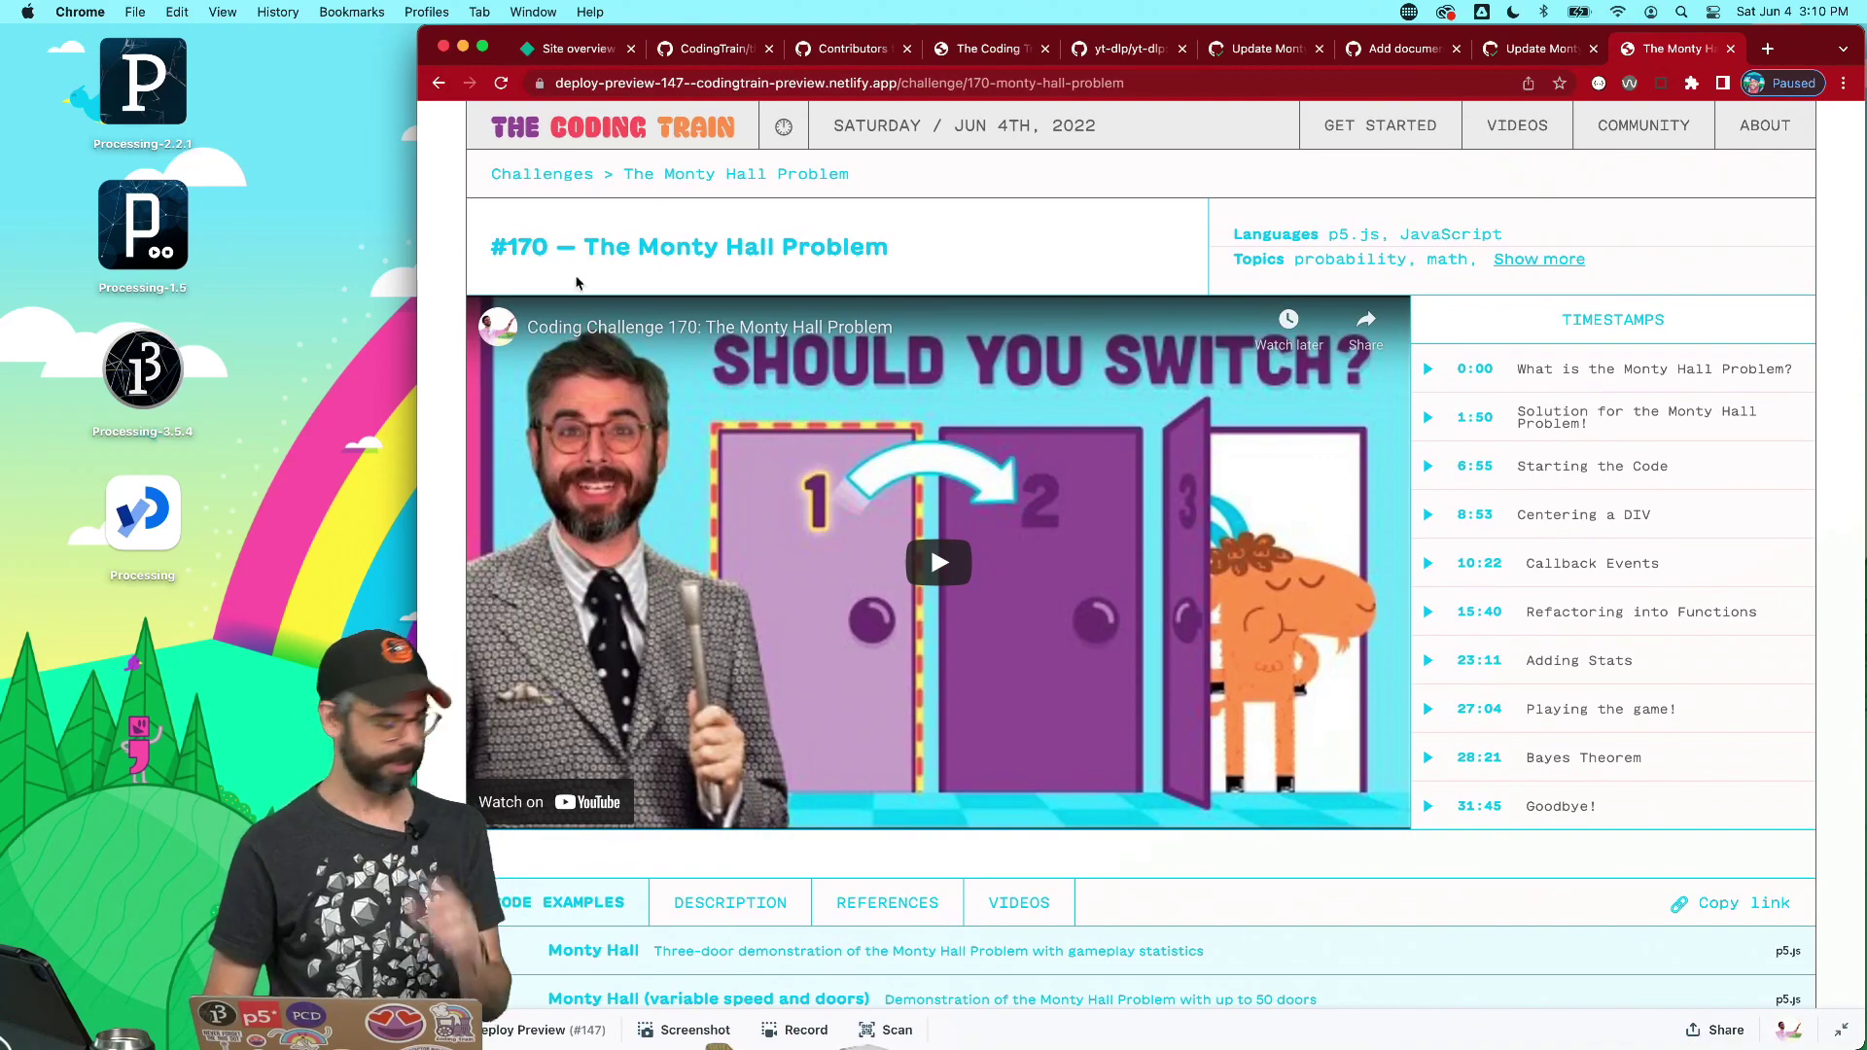
{"action": "key", "text": "super+w"}
Step: Merge the Monty Hall pull request #147
{"action": "scroll", "coordinate": [976, 379], "scroll_direction": "down", "scroll_amount": 3}
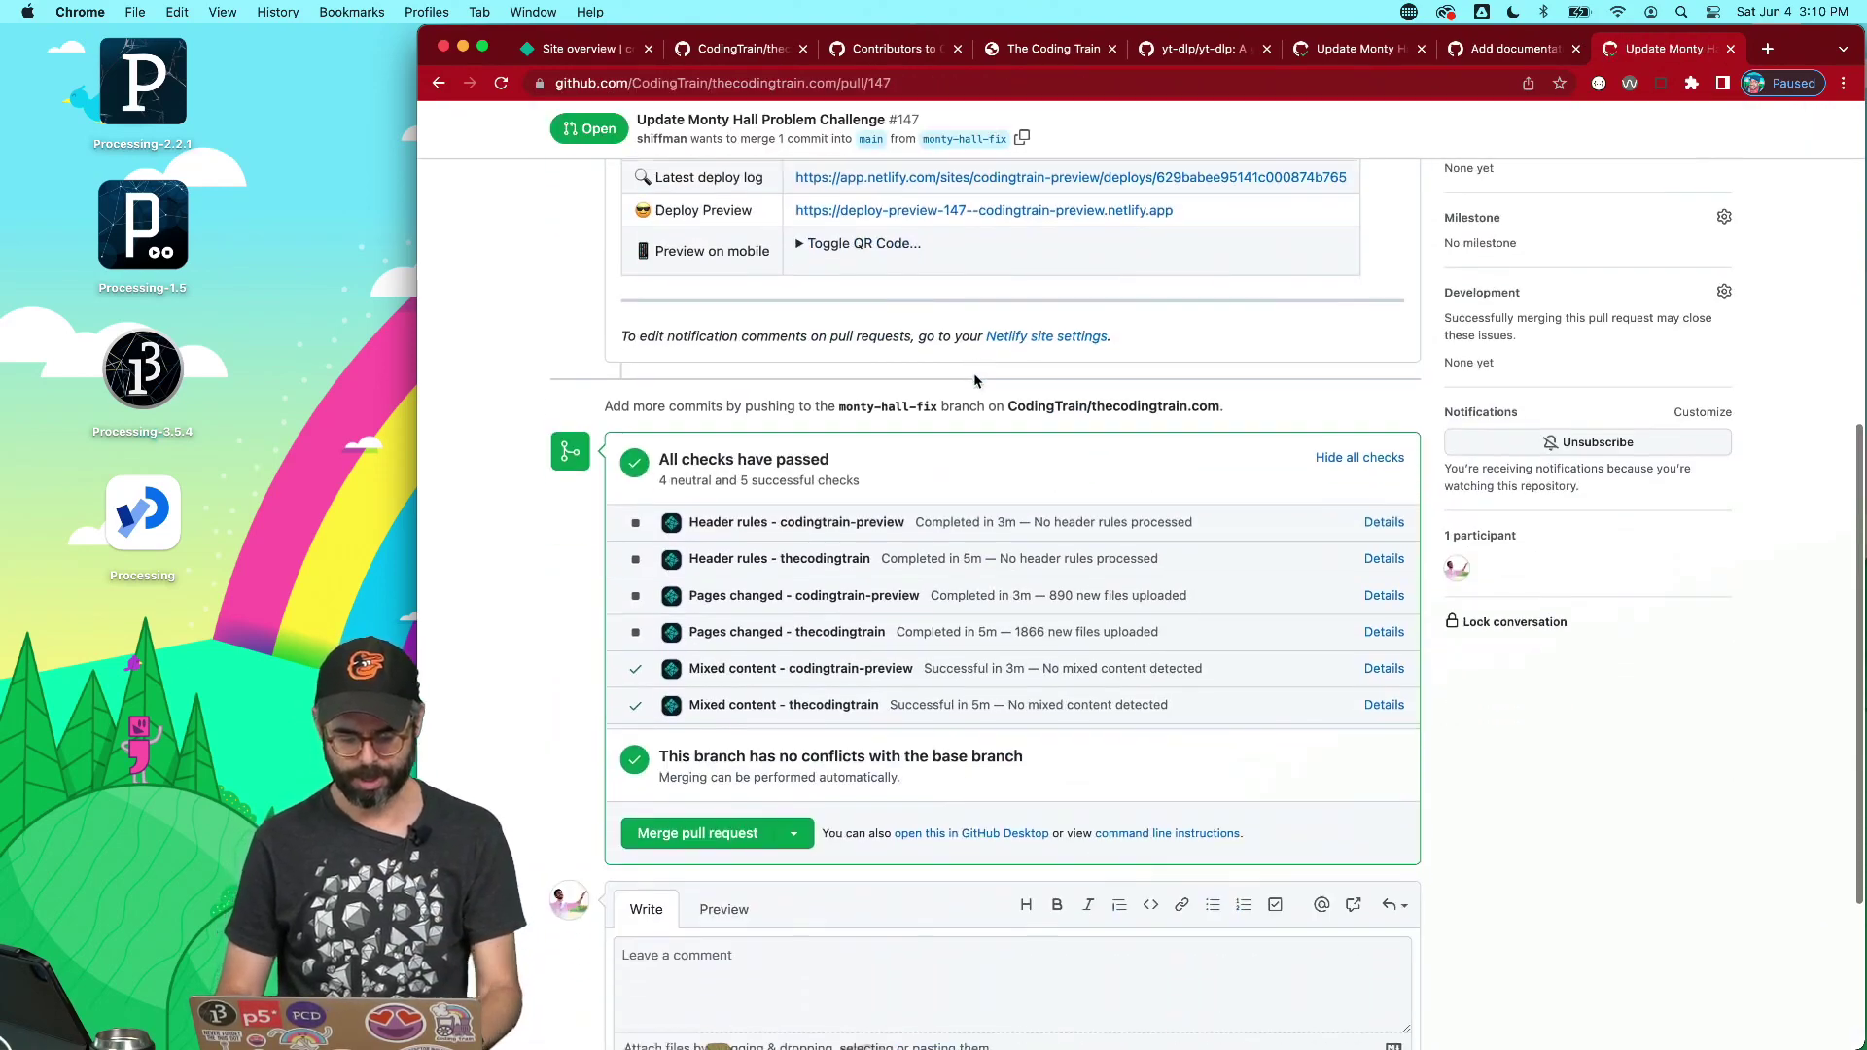
{"action": "left_click", "coordinate": [696, 805]}
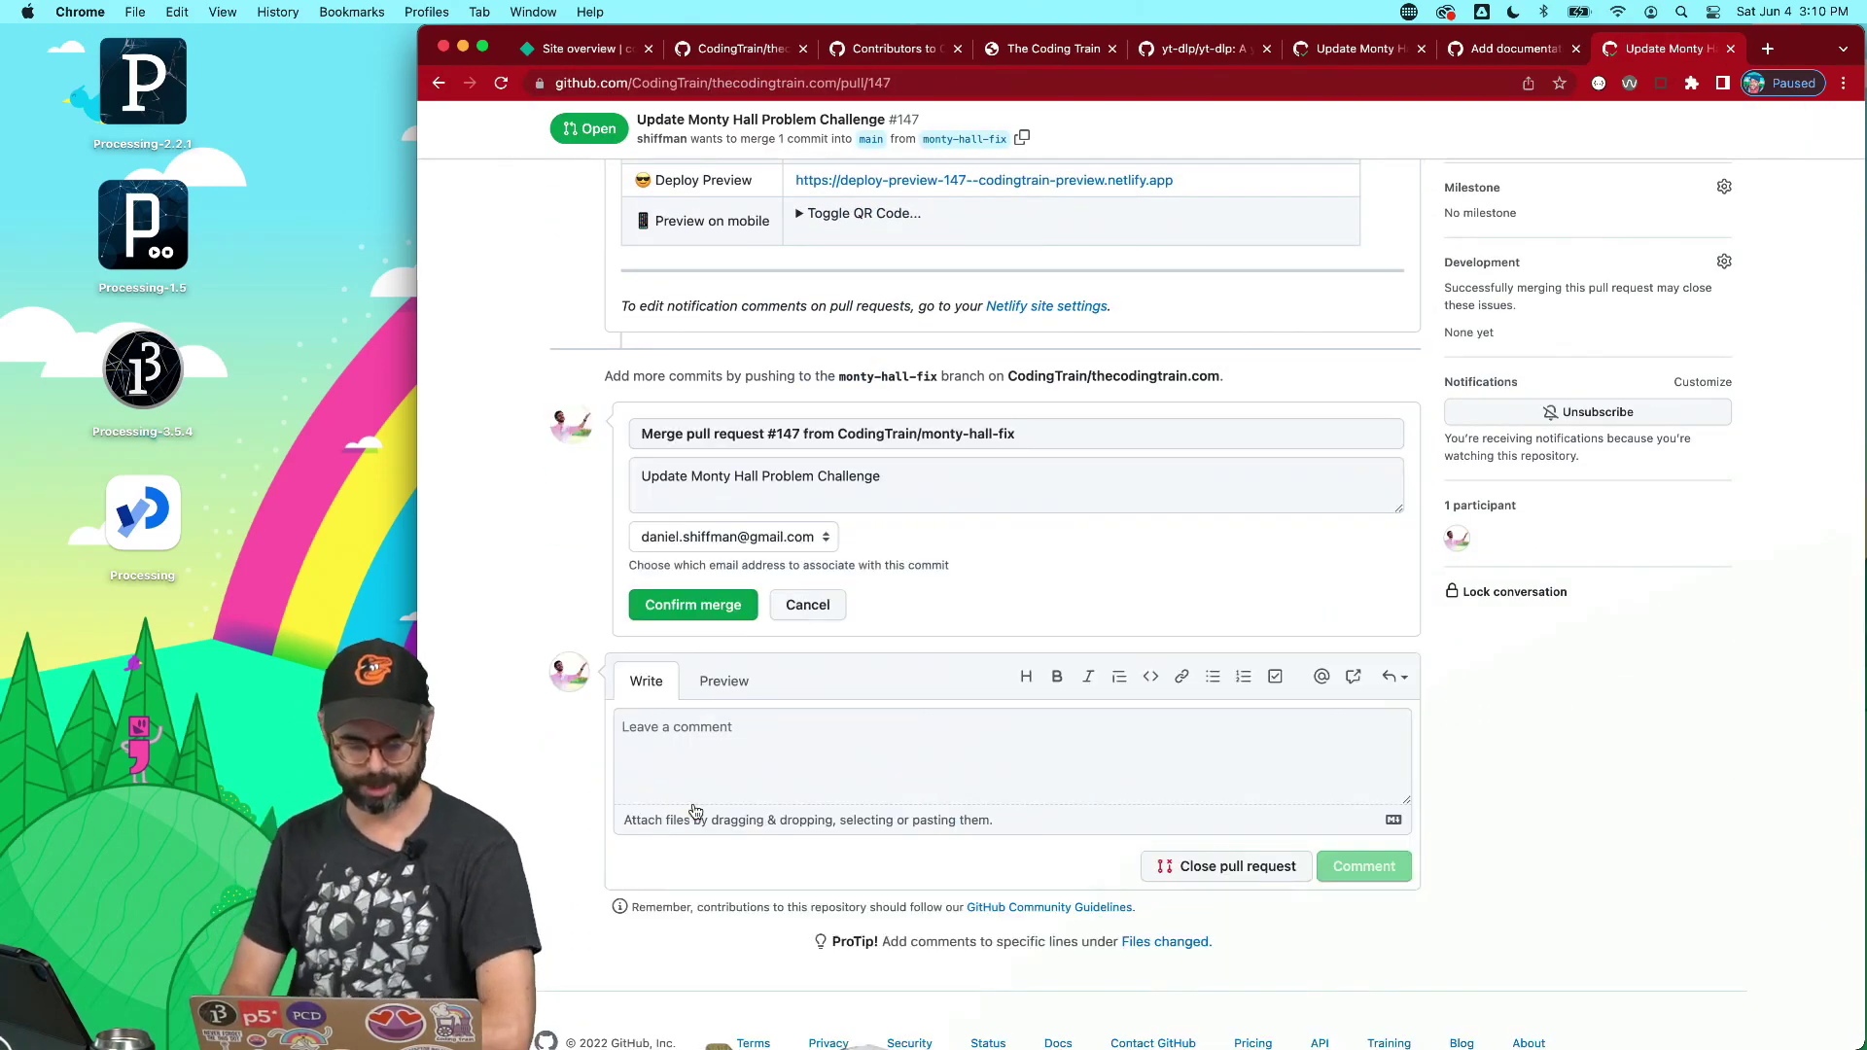
{"action": "left_click", "coordinate": [711, 612]}
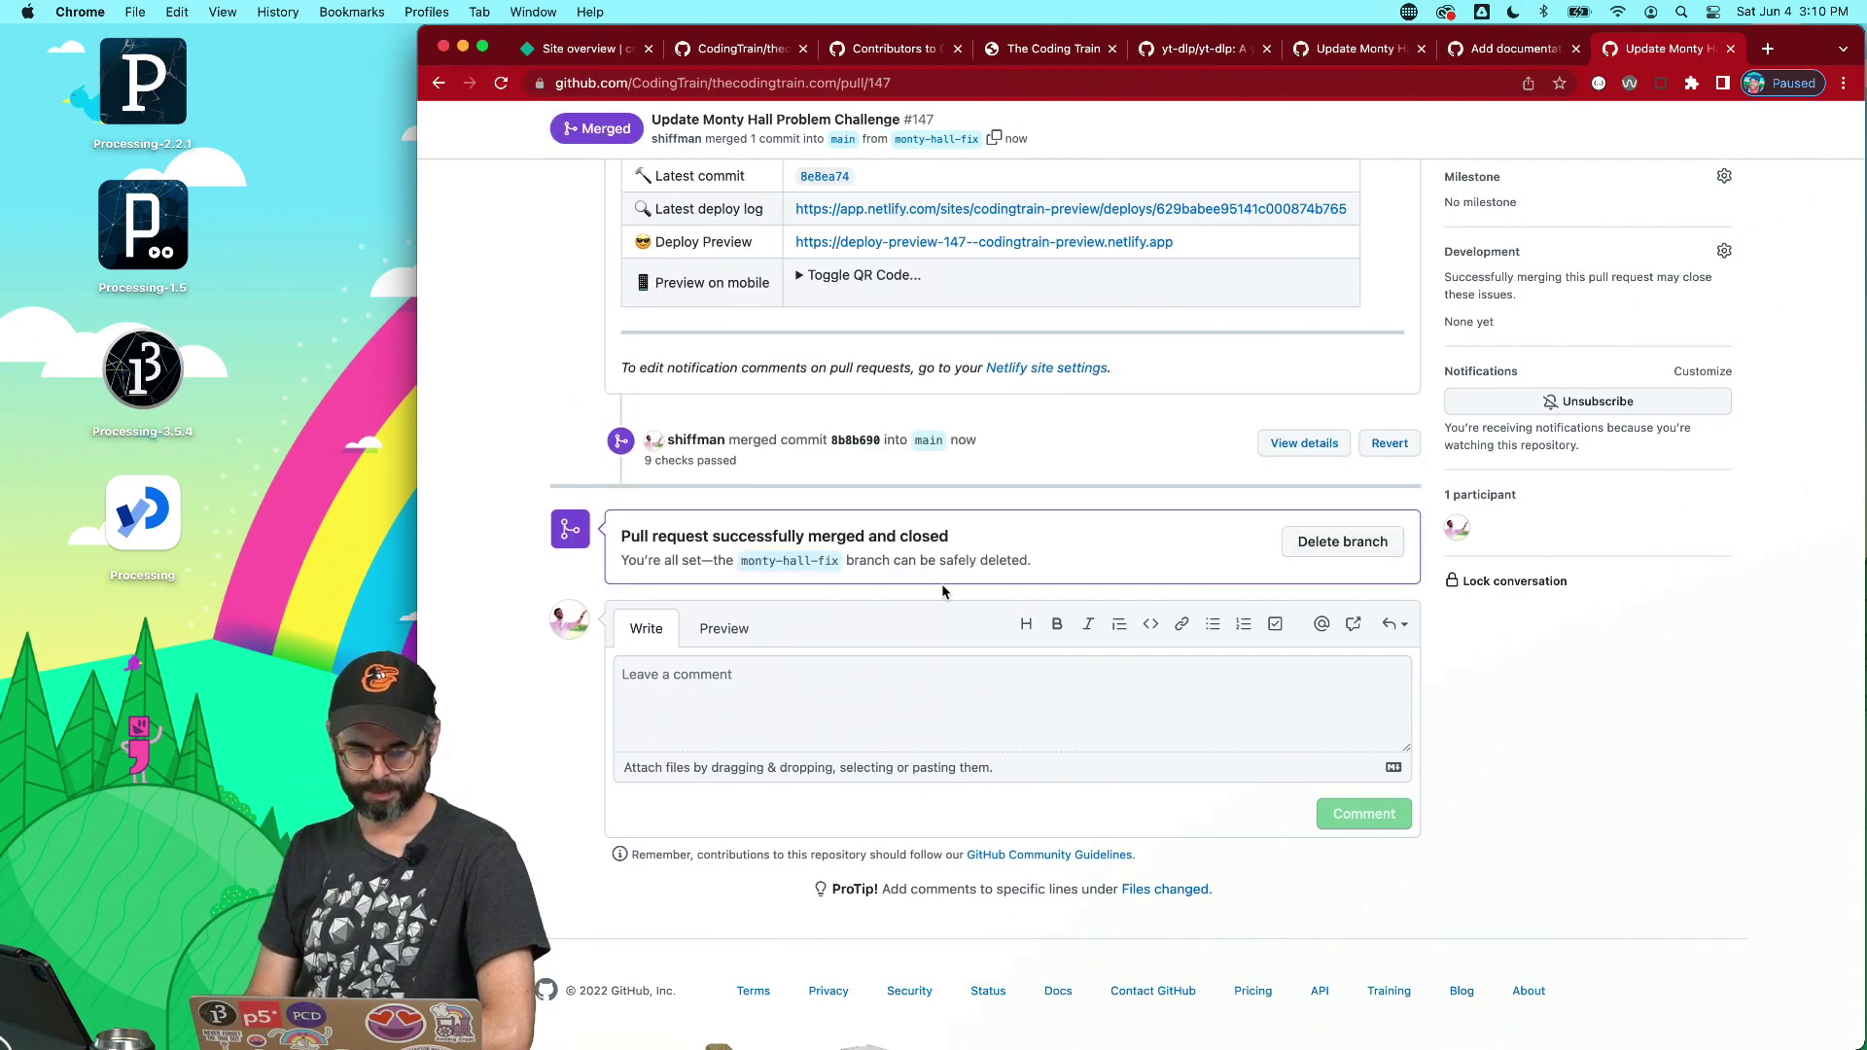
{"action": "scroll", "coordinate": [941, 583], "scroll_direction": "up", "scroll_amount": 10}
Step: Check the Adding PCD Copenhagen event pull request's checks, then return to the localhost site
{"action": "left_click", "coordinate": [771, 259]}
{"action": "left_click", "coordinate": [760, 415]}
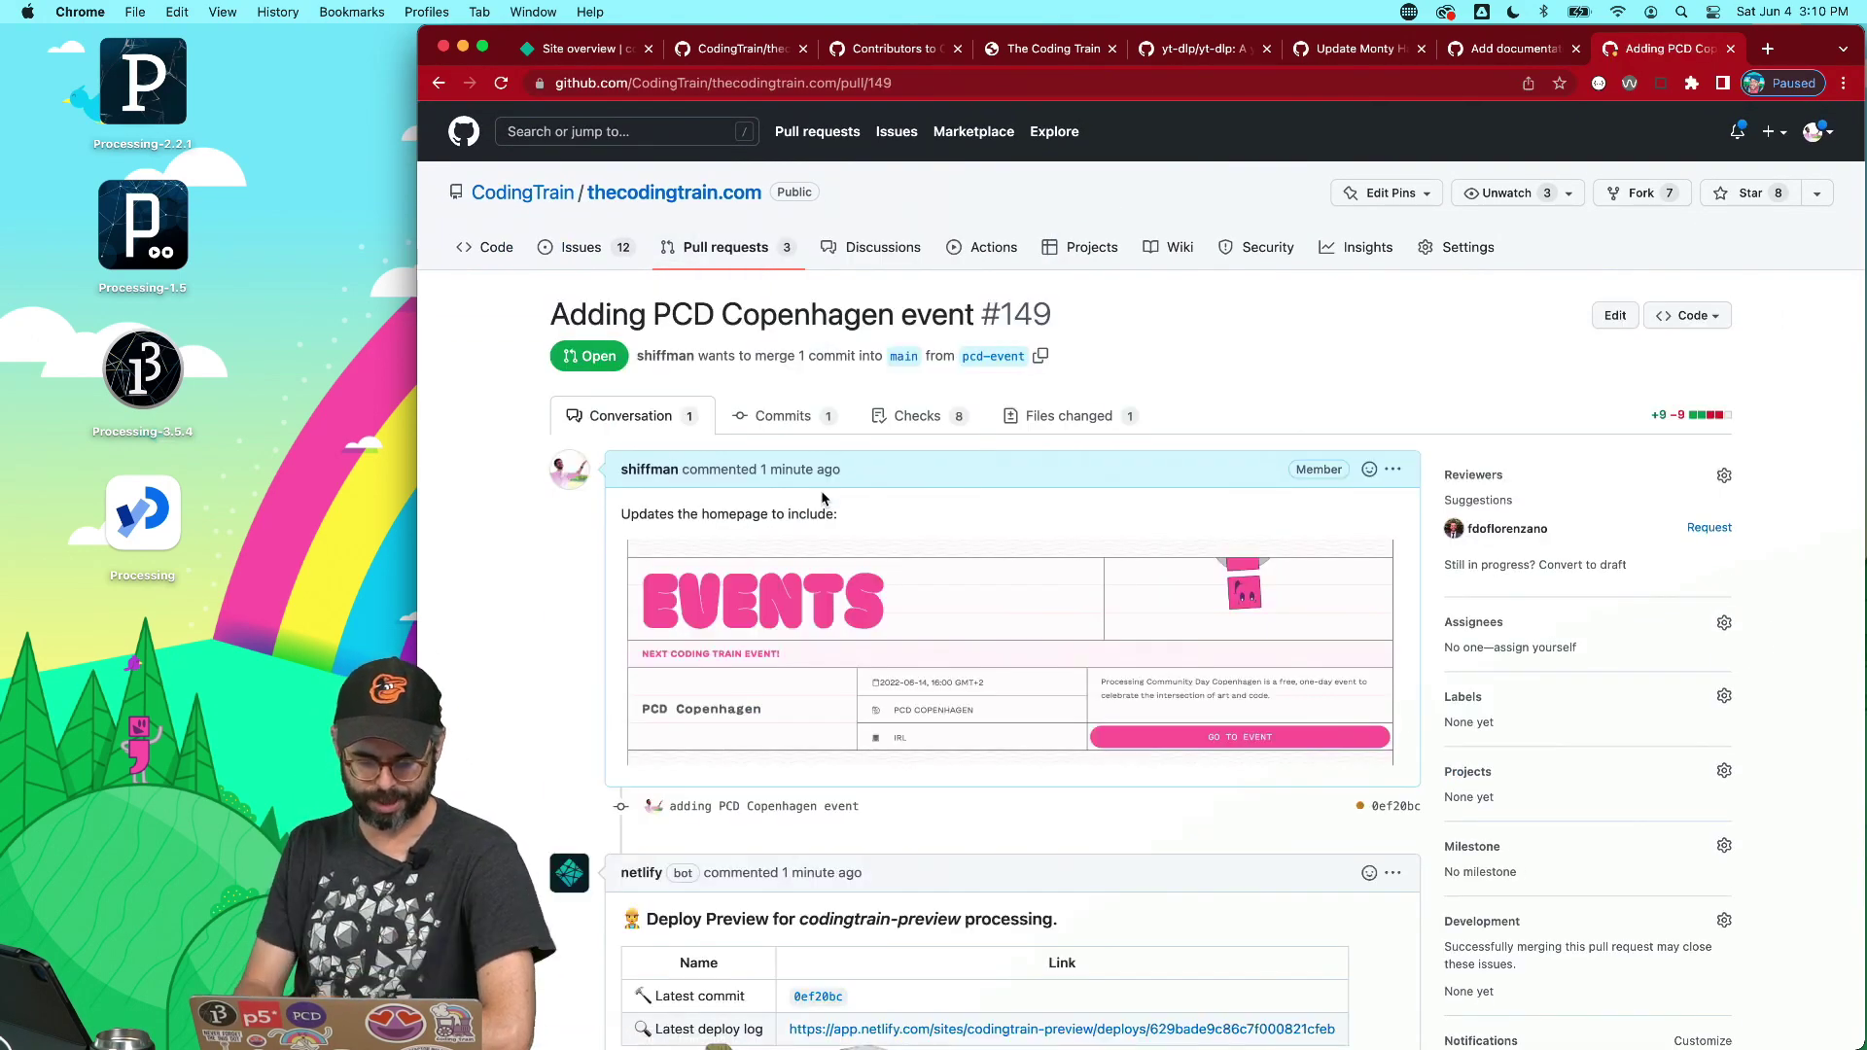
{"action": "scroll", "coordinate": [822, 496], "scroll_direction": "down", "scroll_amount": 7}
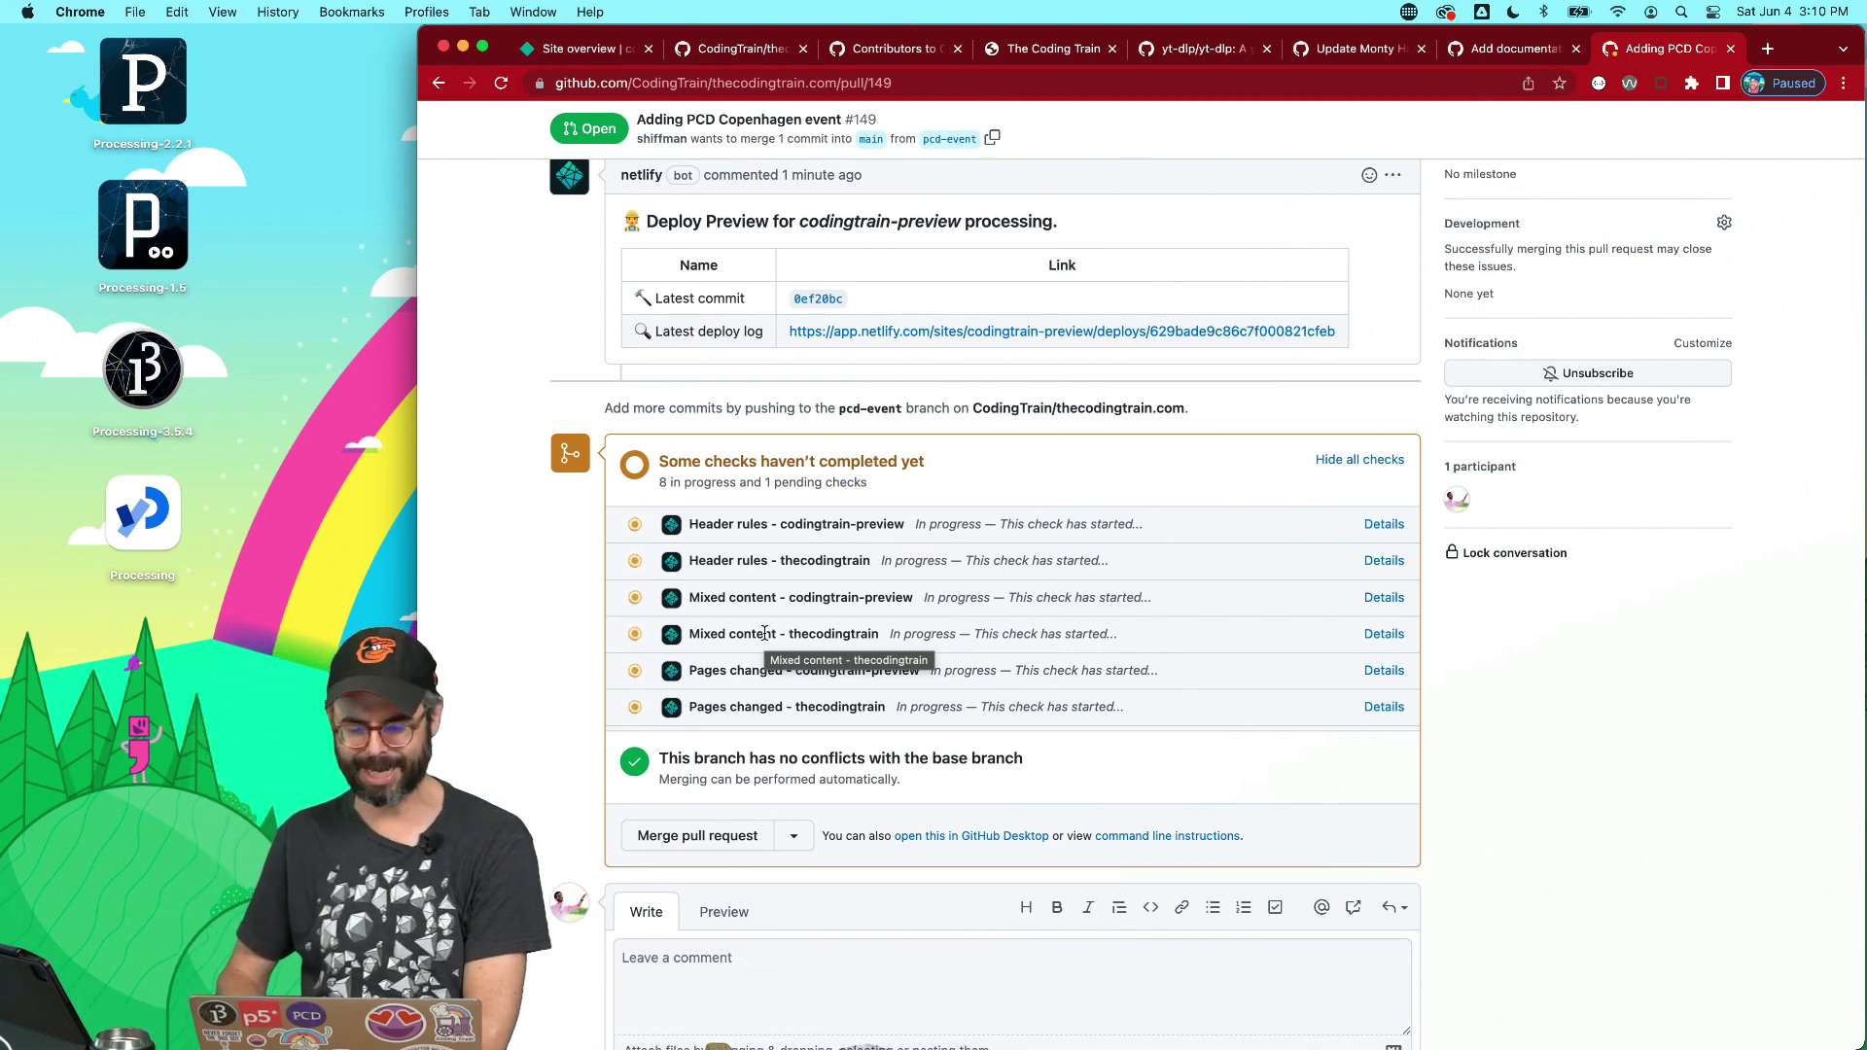
{"action": "key", "text": "super+r"}
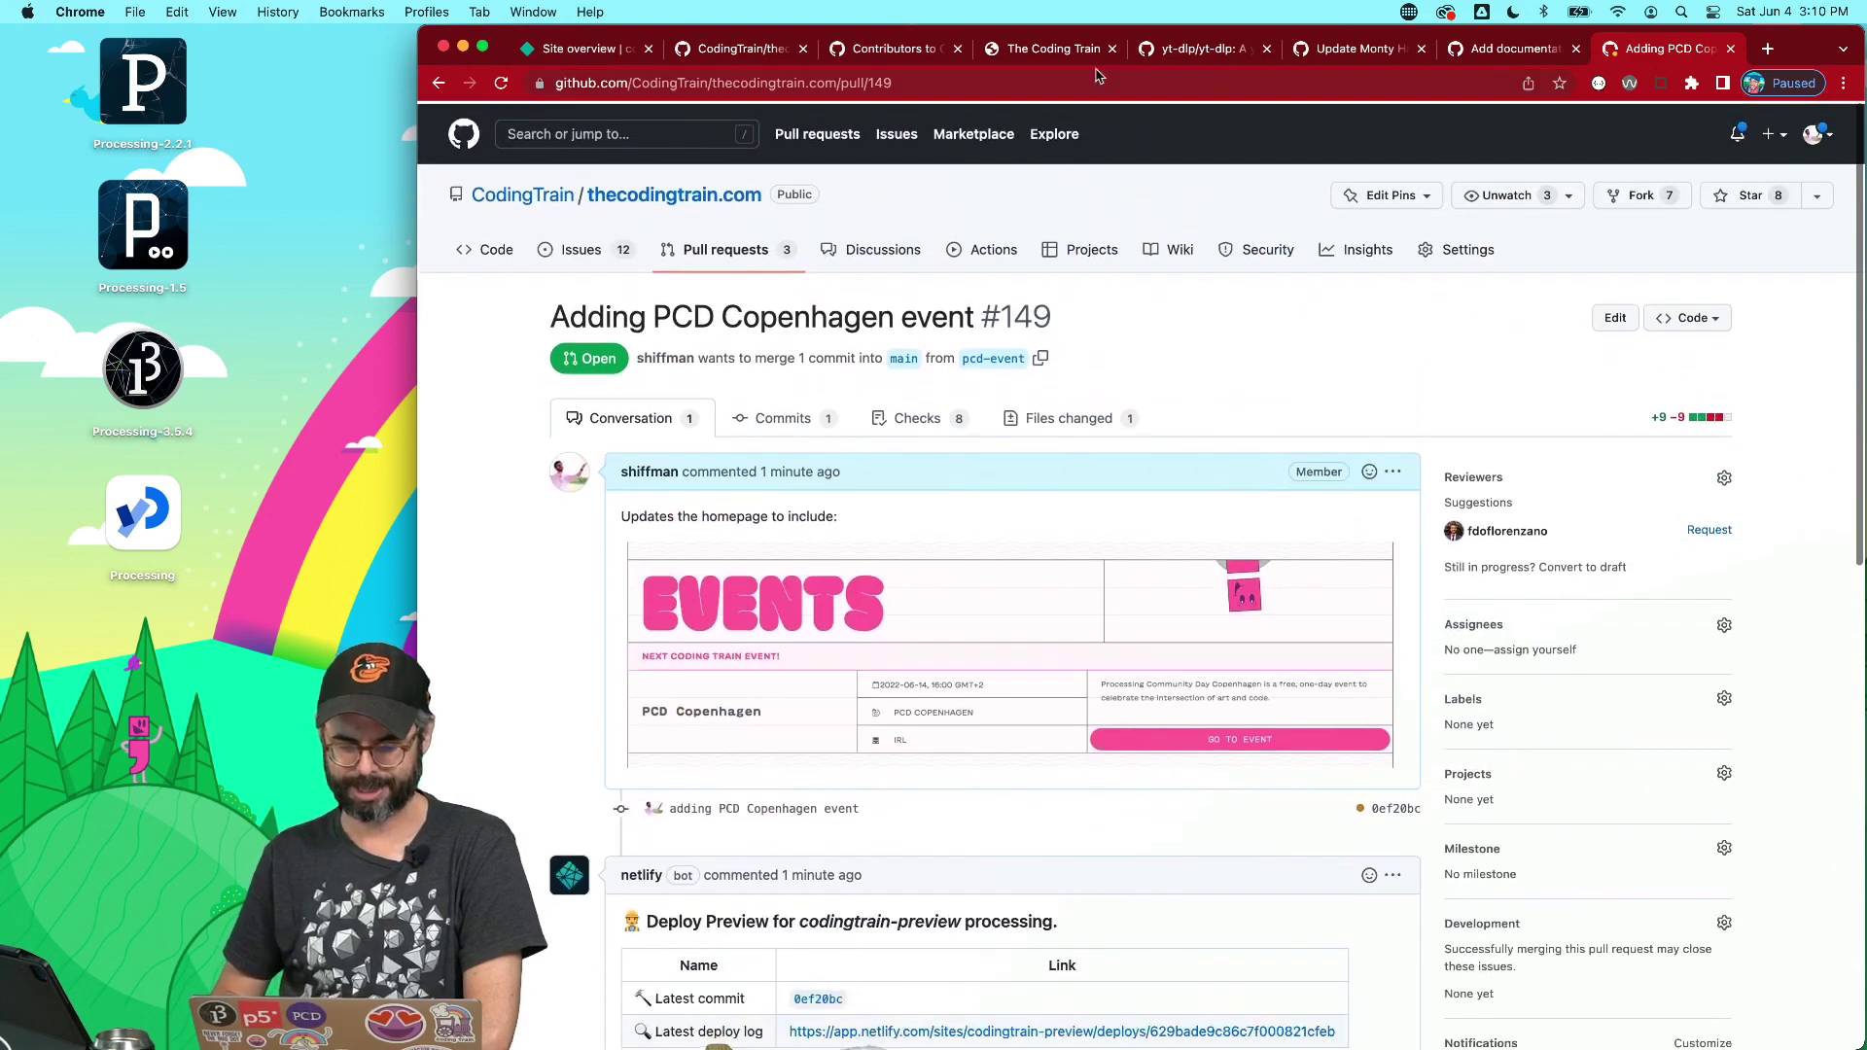
{"action": "left_click", "coordinate": [1069, 54]}
{"action": "scroll", "coordinate": [764, 216], "scroll_direction": "up", "scroll_amount": 15}
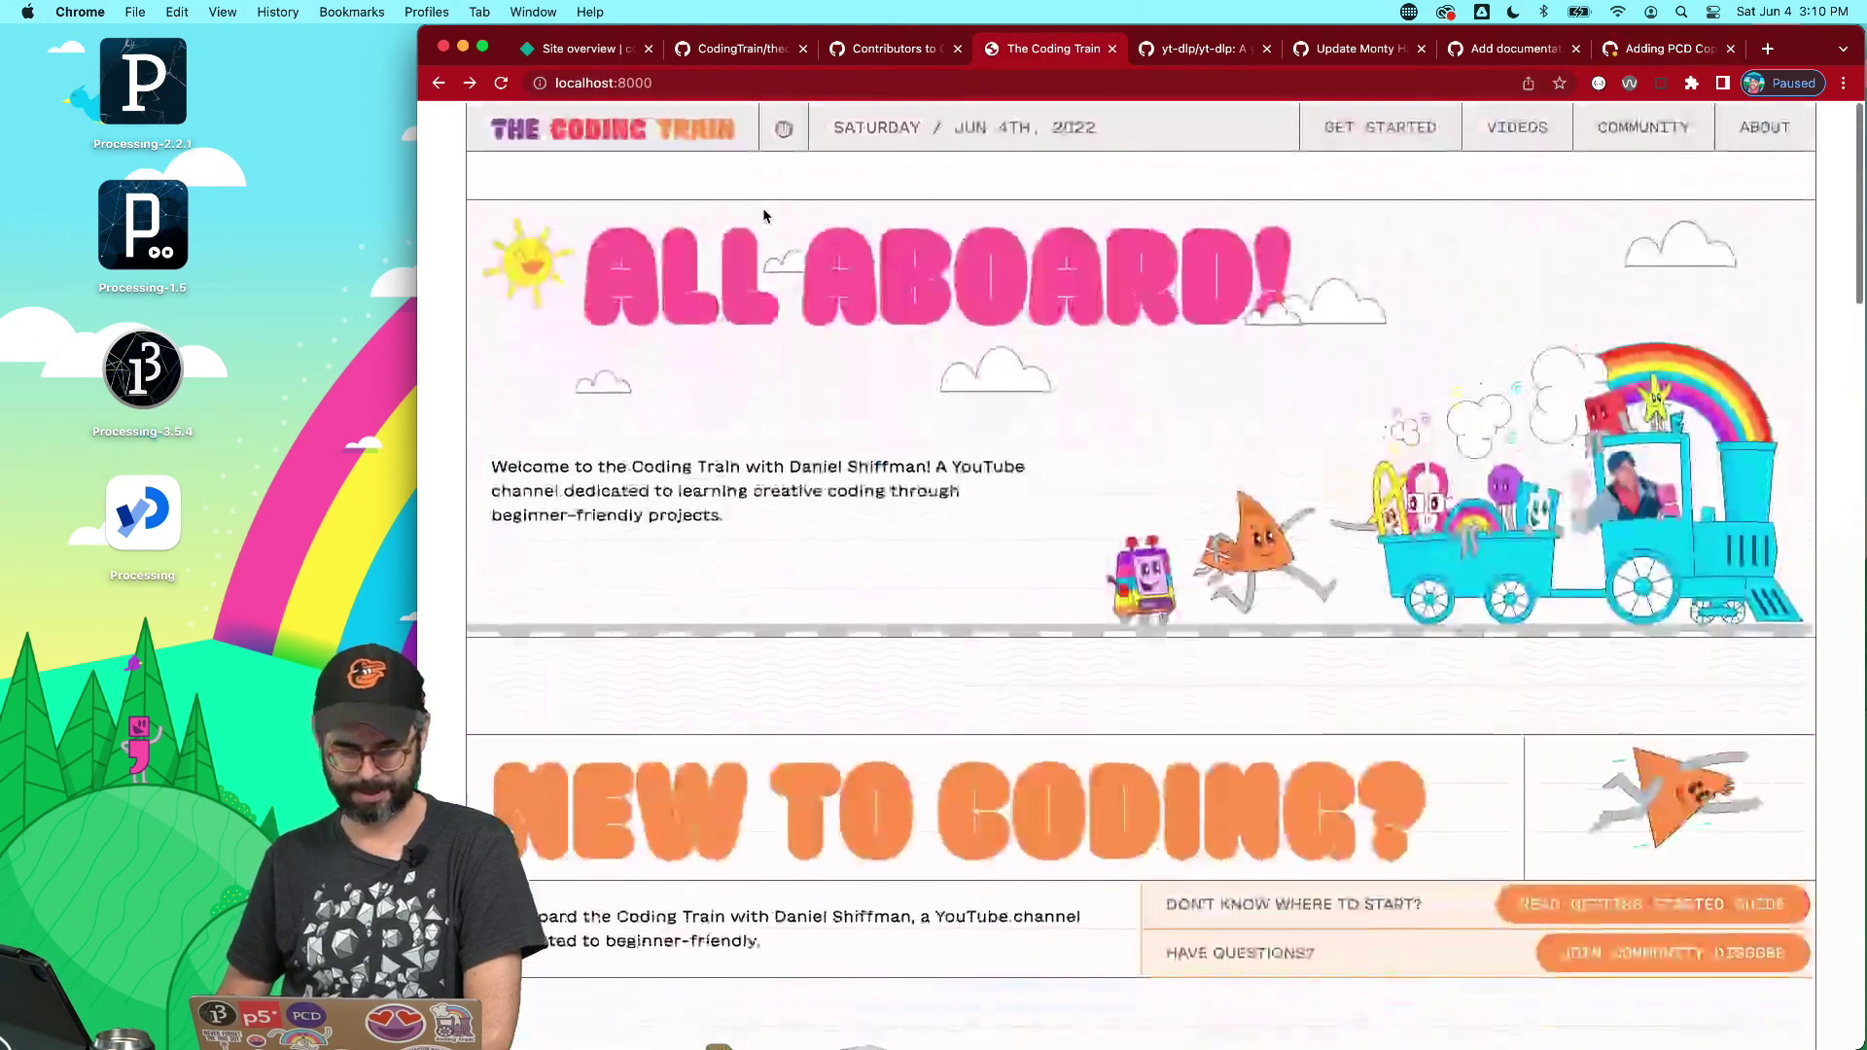
Step: Run git checkout main and git pull origin main in iTerm2, then return to Chrome
{"action": "key", "text": "super+Tab"}
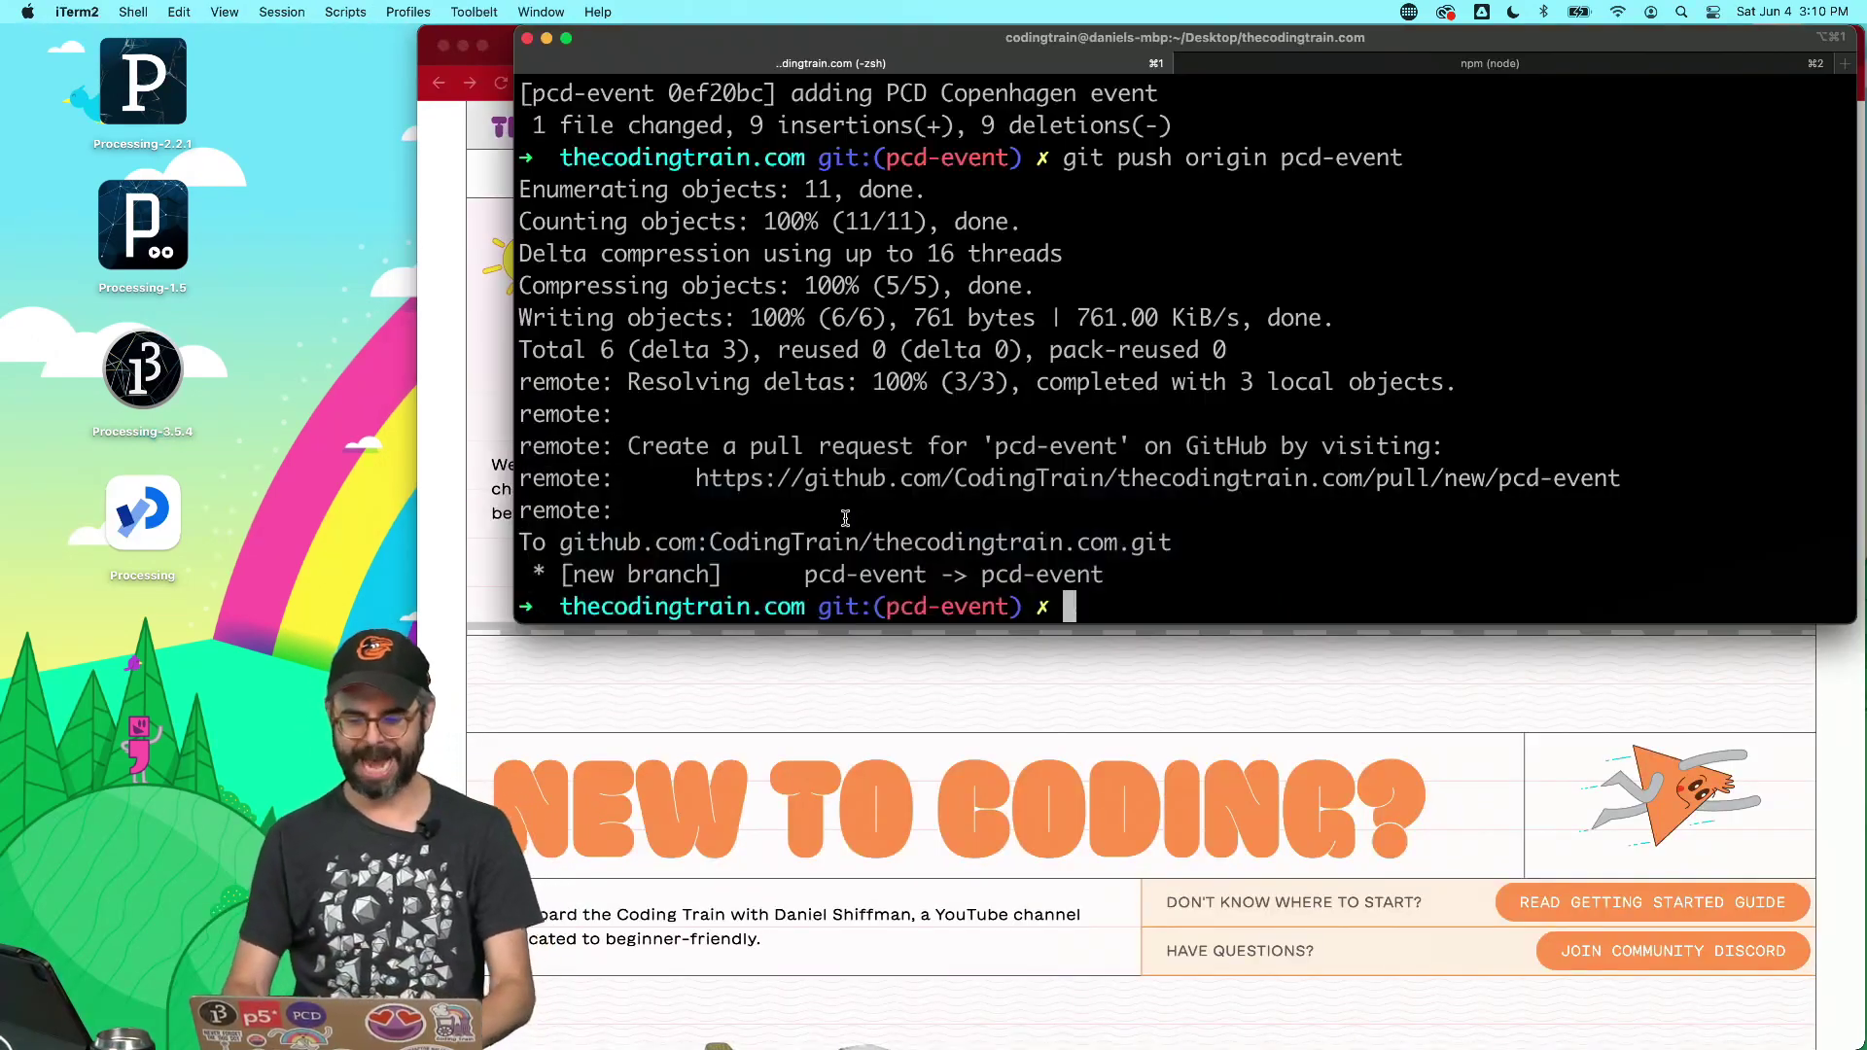
{"action": "type", "text": "git checkout main"}
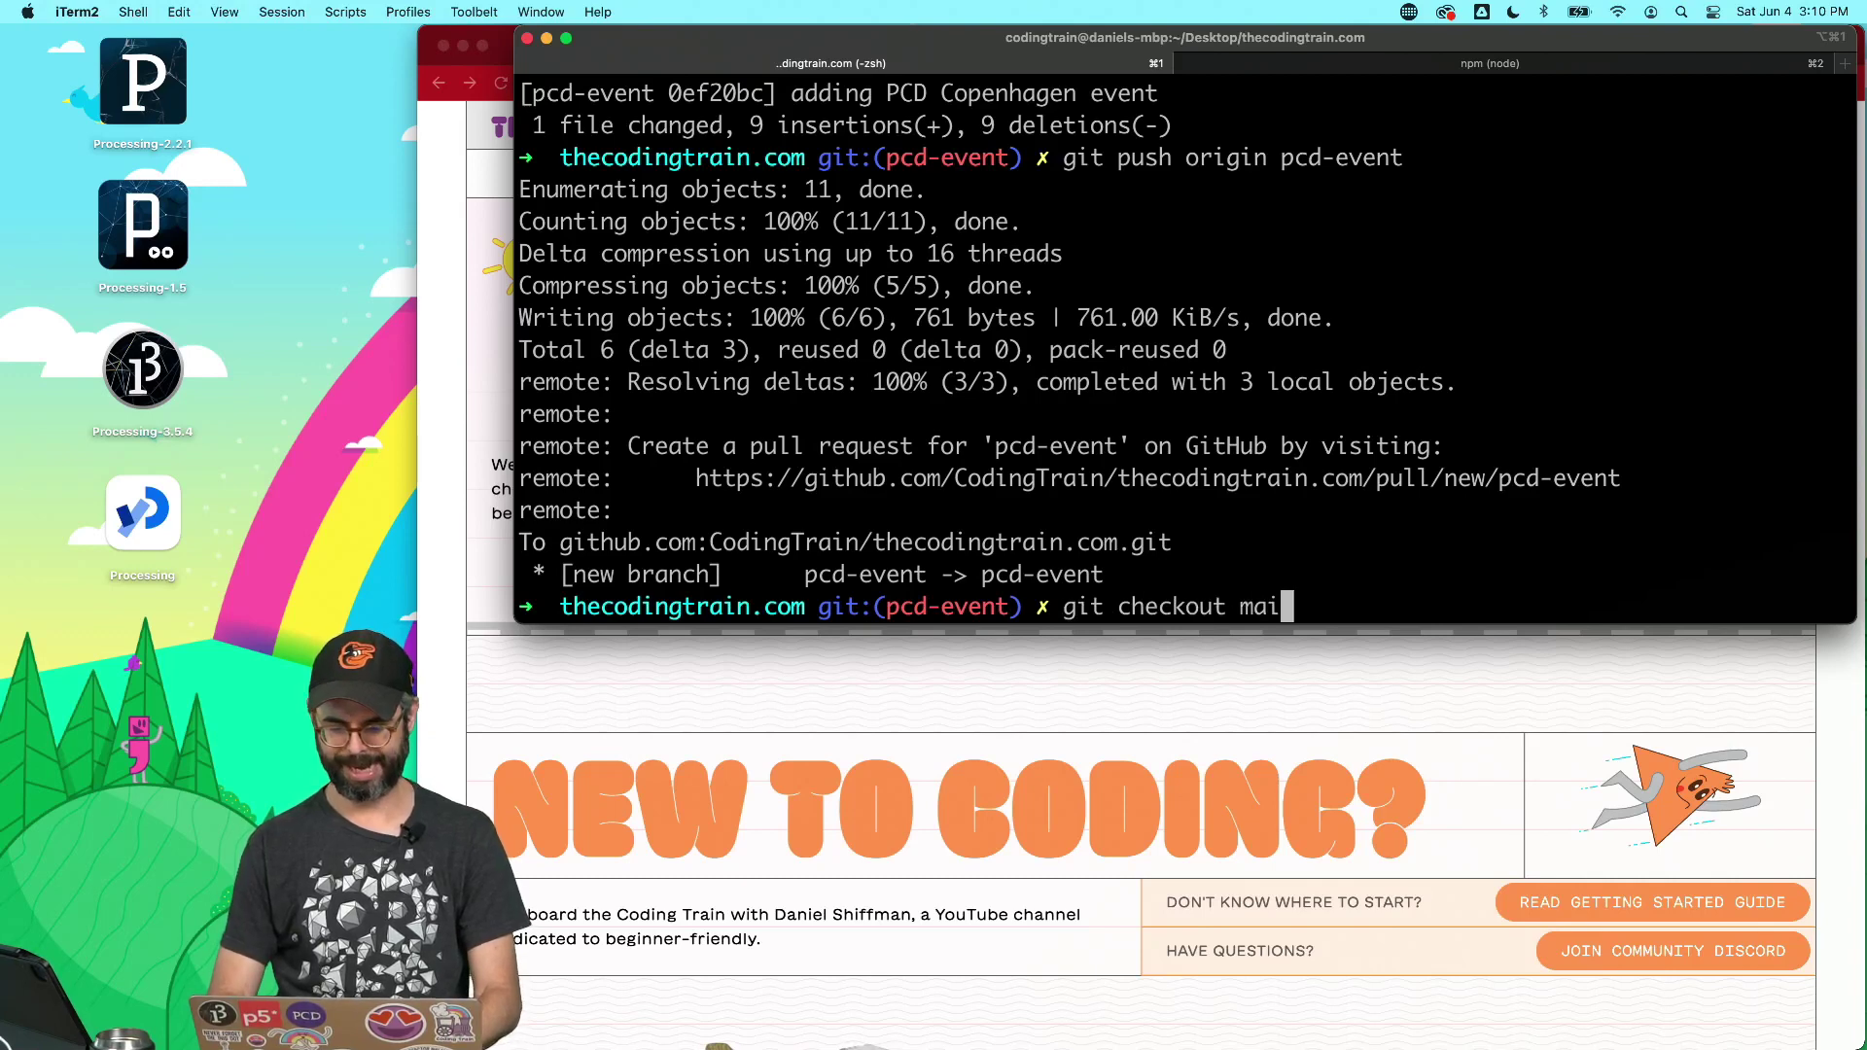
{"action": "key", "text": "Return"}
{"action": "type", "text": "git pulll orig"}
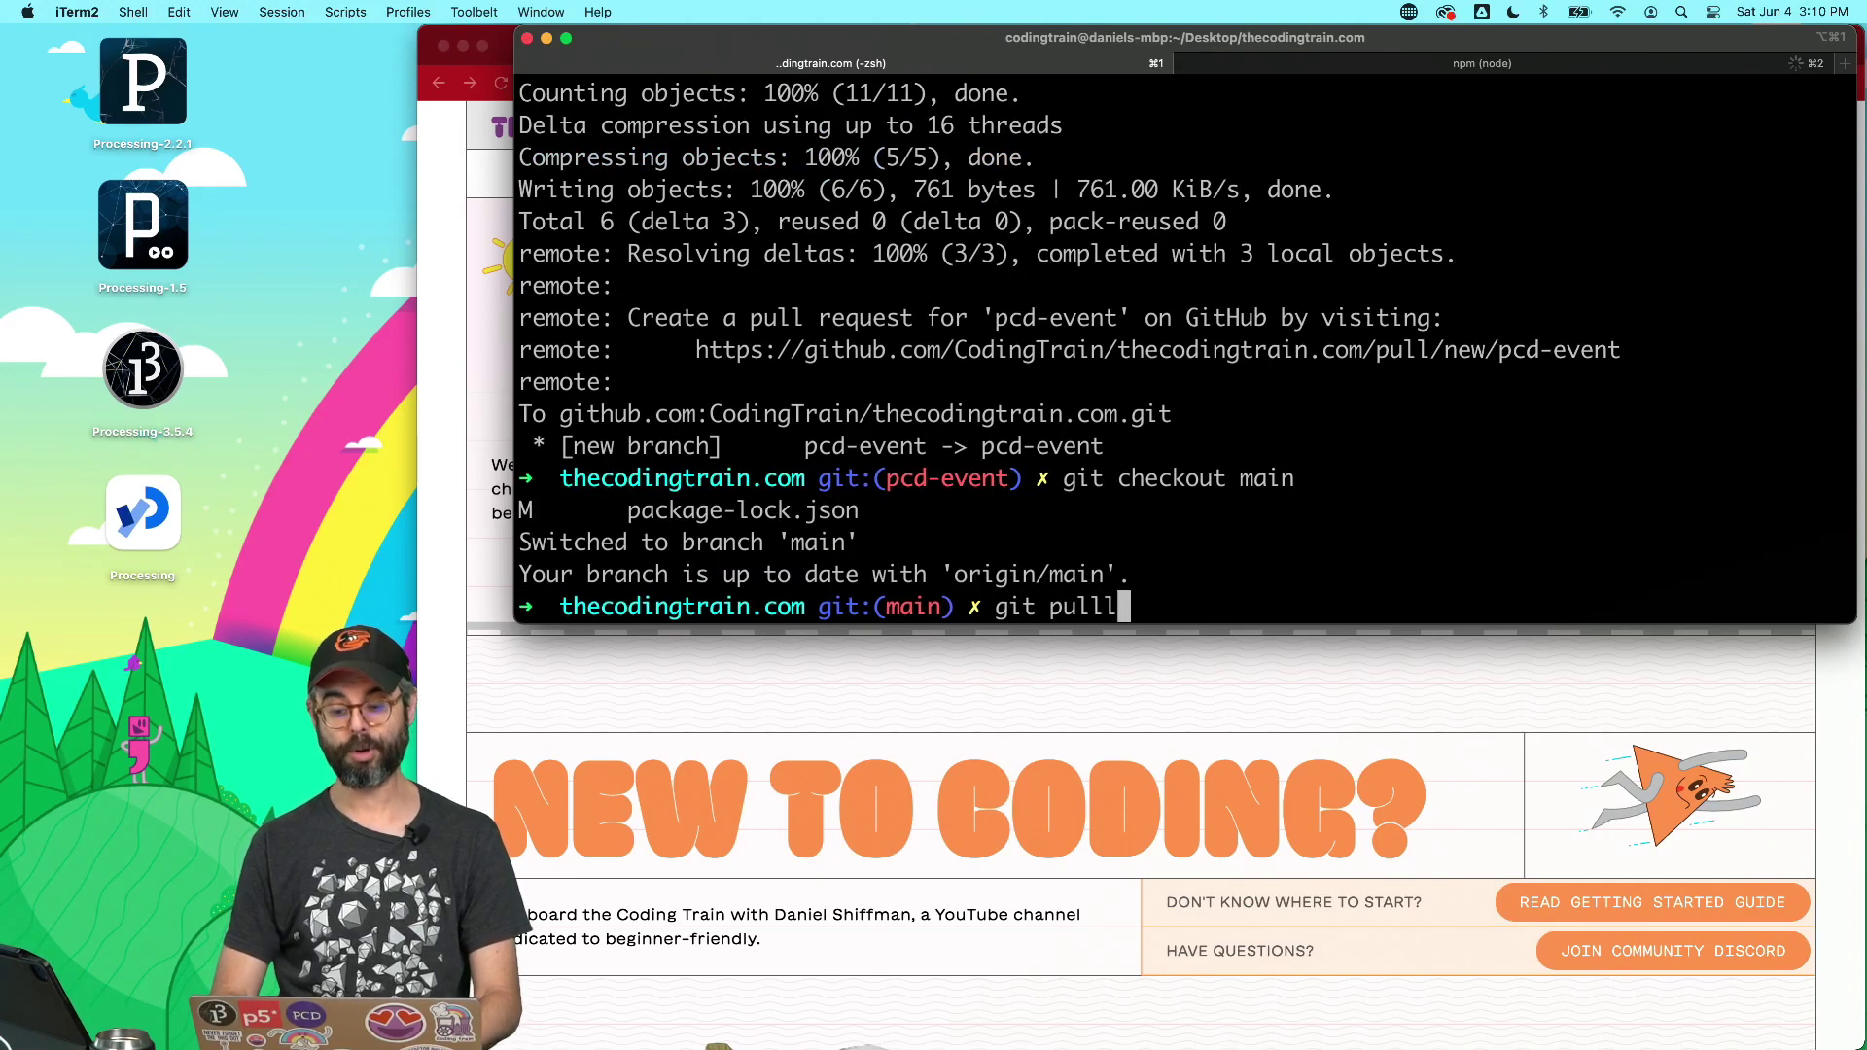
{"action": "key", "text": "BackSpace"}
{"action": "key", "text": "BackSpace"}
{"action": "key", "text": "BackSpace"}
{"action": "key", "text": "BackSpace"}
{"action": "key", "text": "BackSpace"}
{"action": "key", "text": "BackSpace"}
{"action": "type", "text": "orig"}
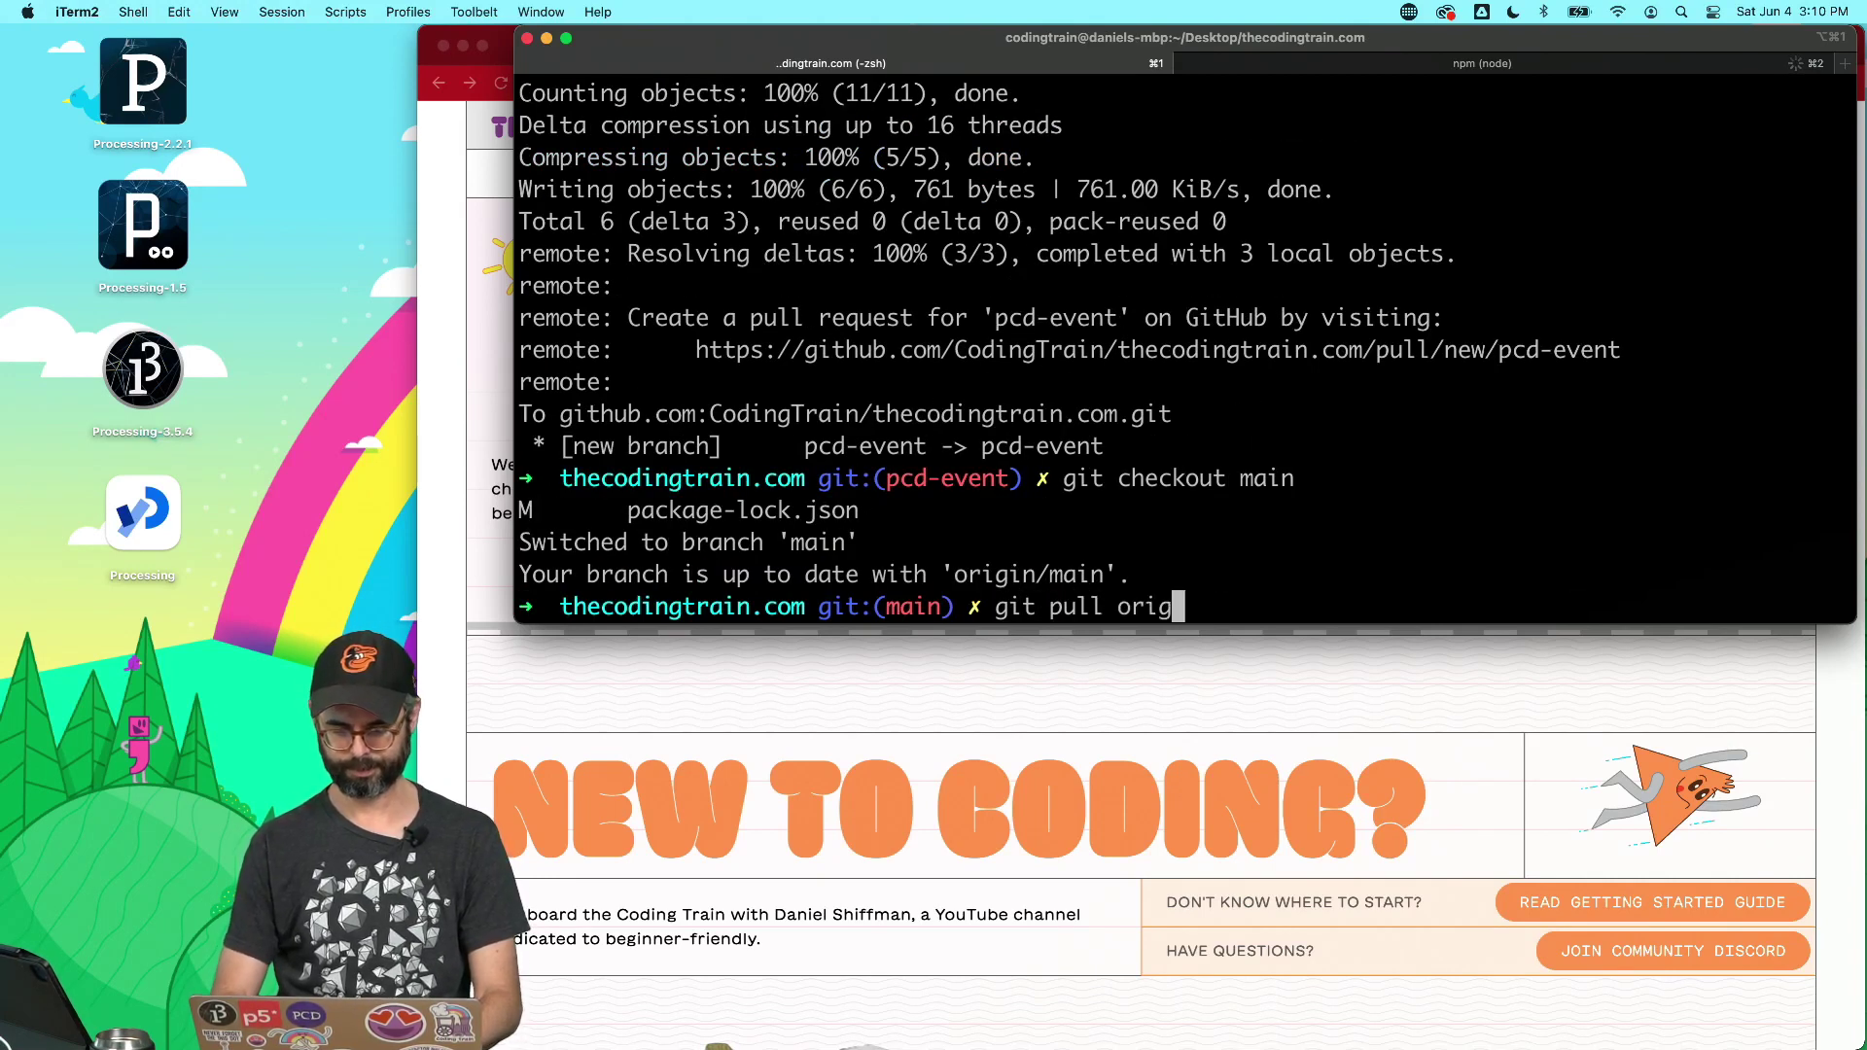
{"action": "type", "text": "in main"}
{"action": "key", "text": "Return"}
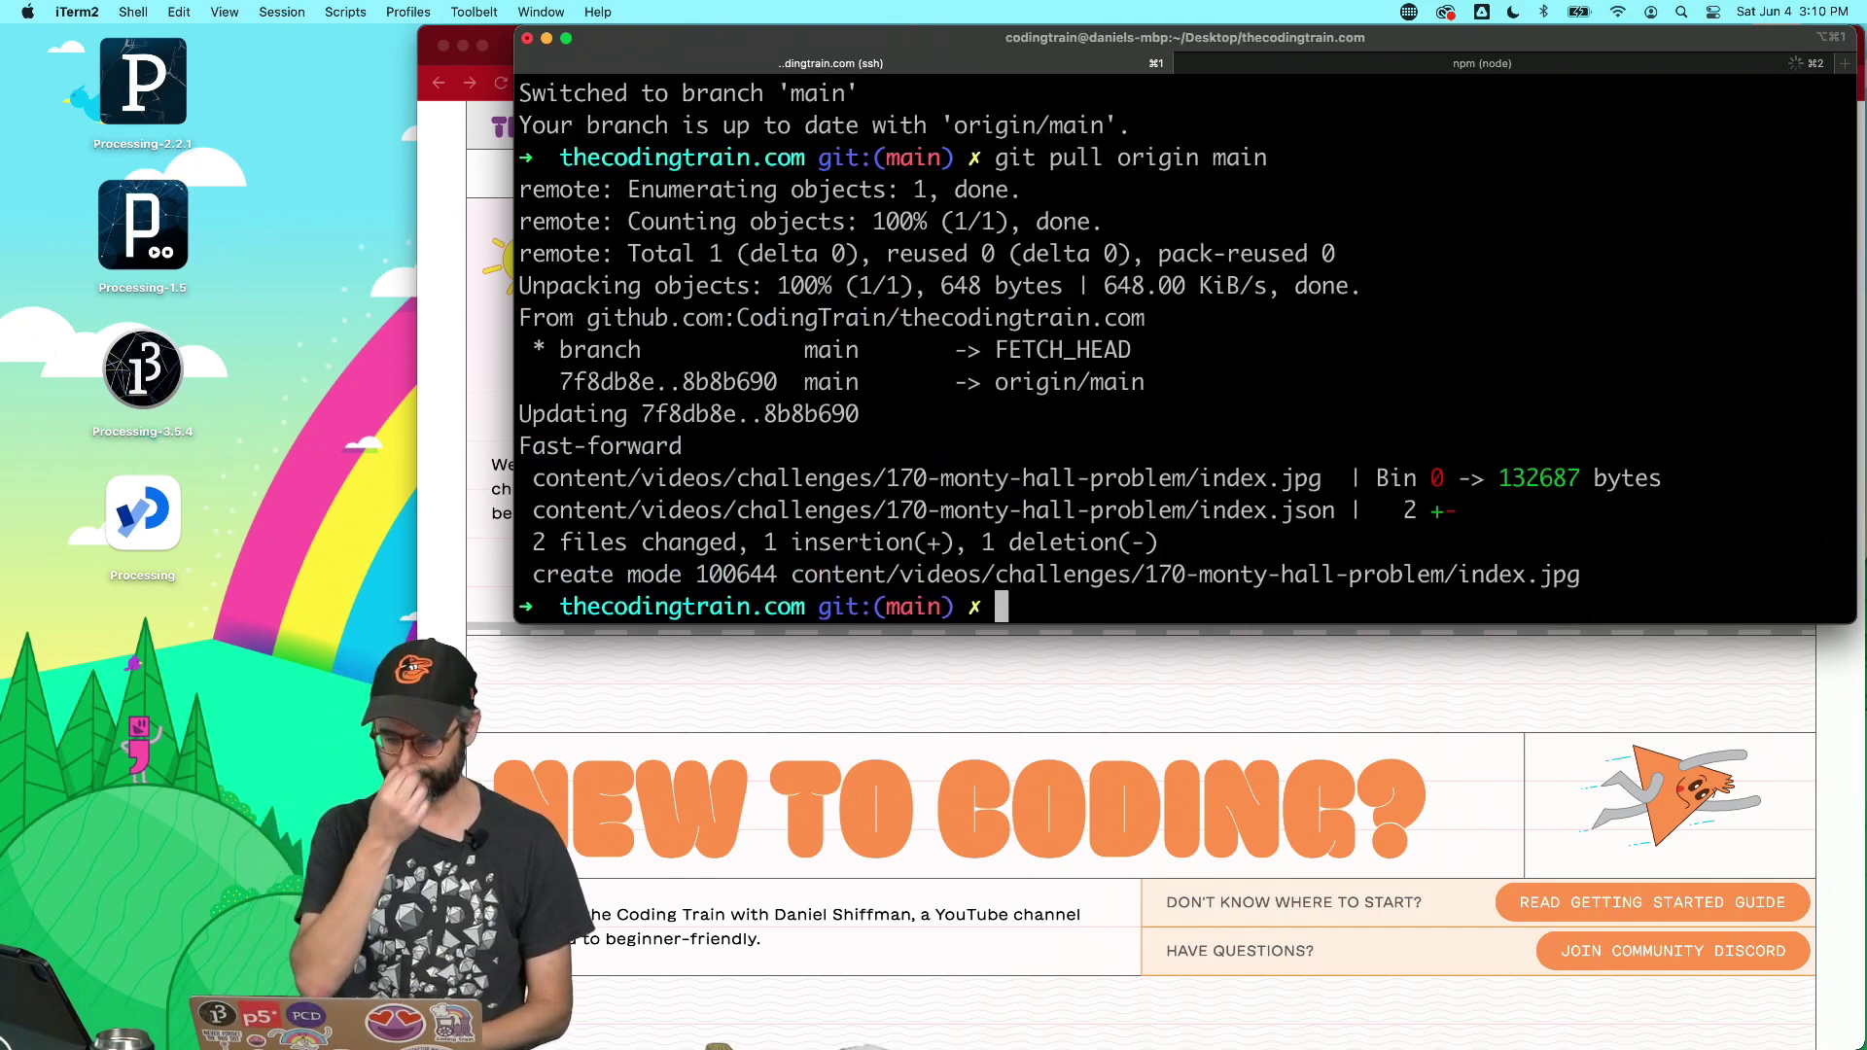
{"action": "key", "text": "super+Tab"}
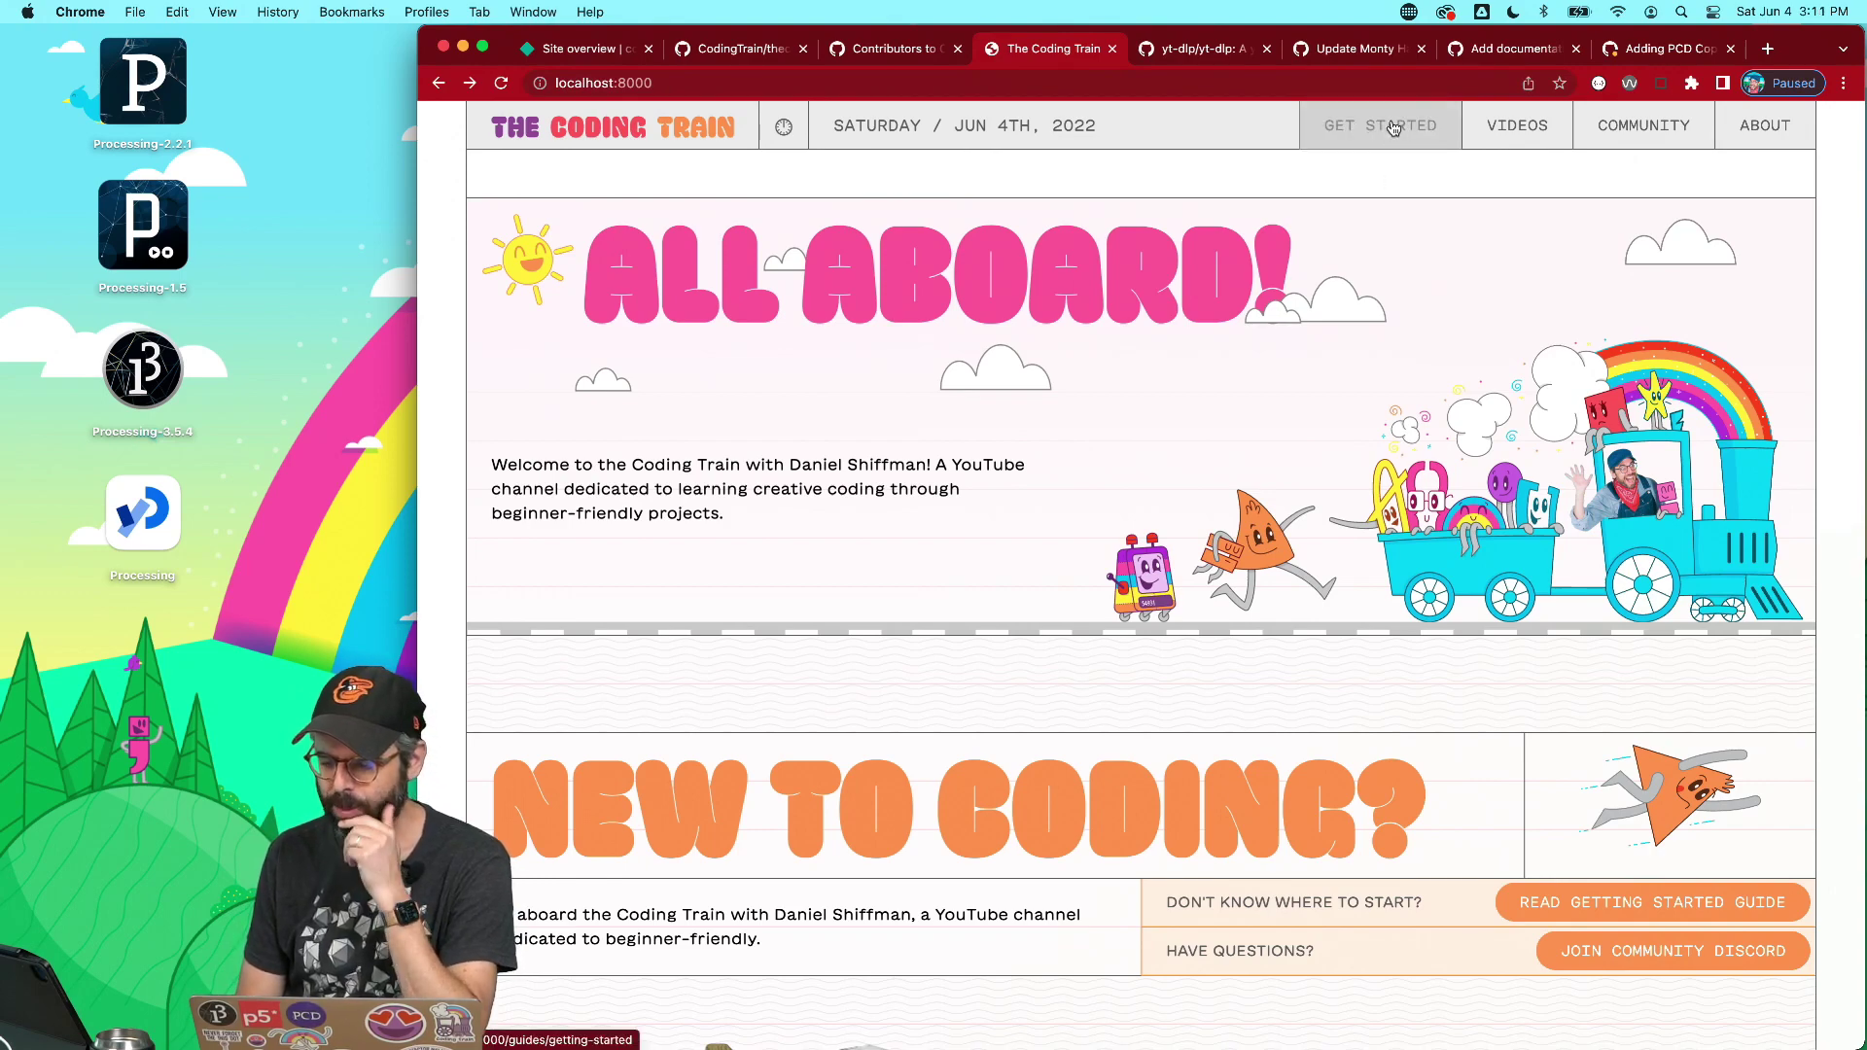
Step: Filter the Tracks page by Python, then reset the filters
{"action": "mouse_move", "coordinate": [1490, 126]}
{"action": "left_click", "coordinate": [1497, 169]}
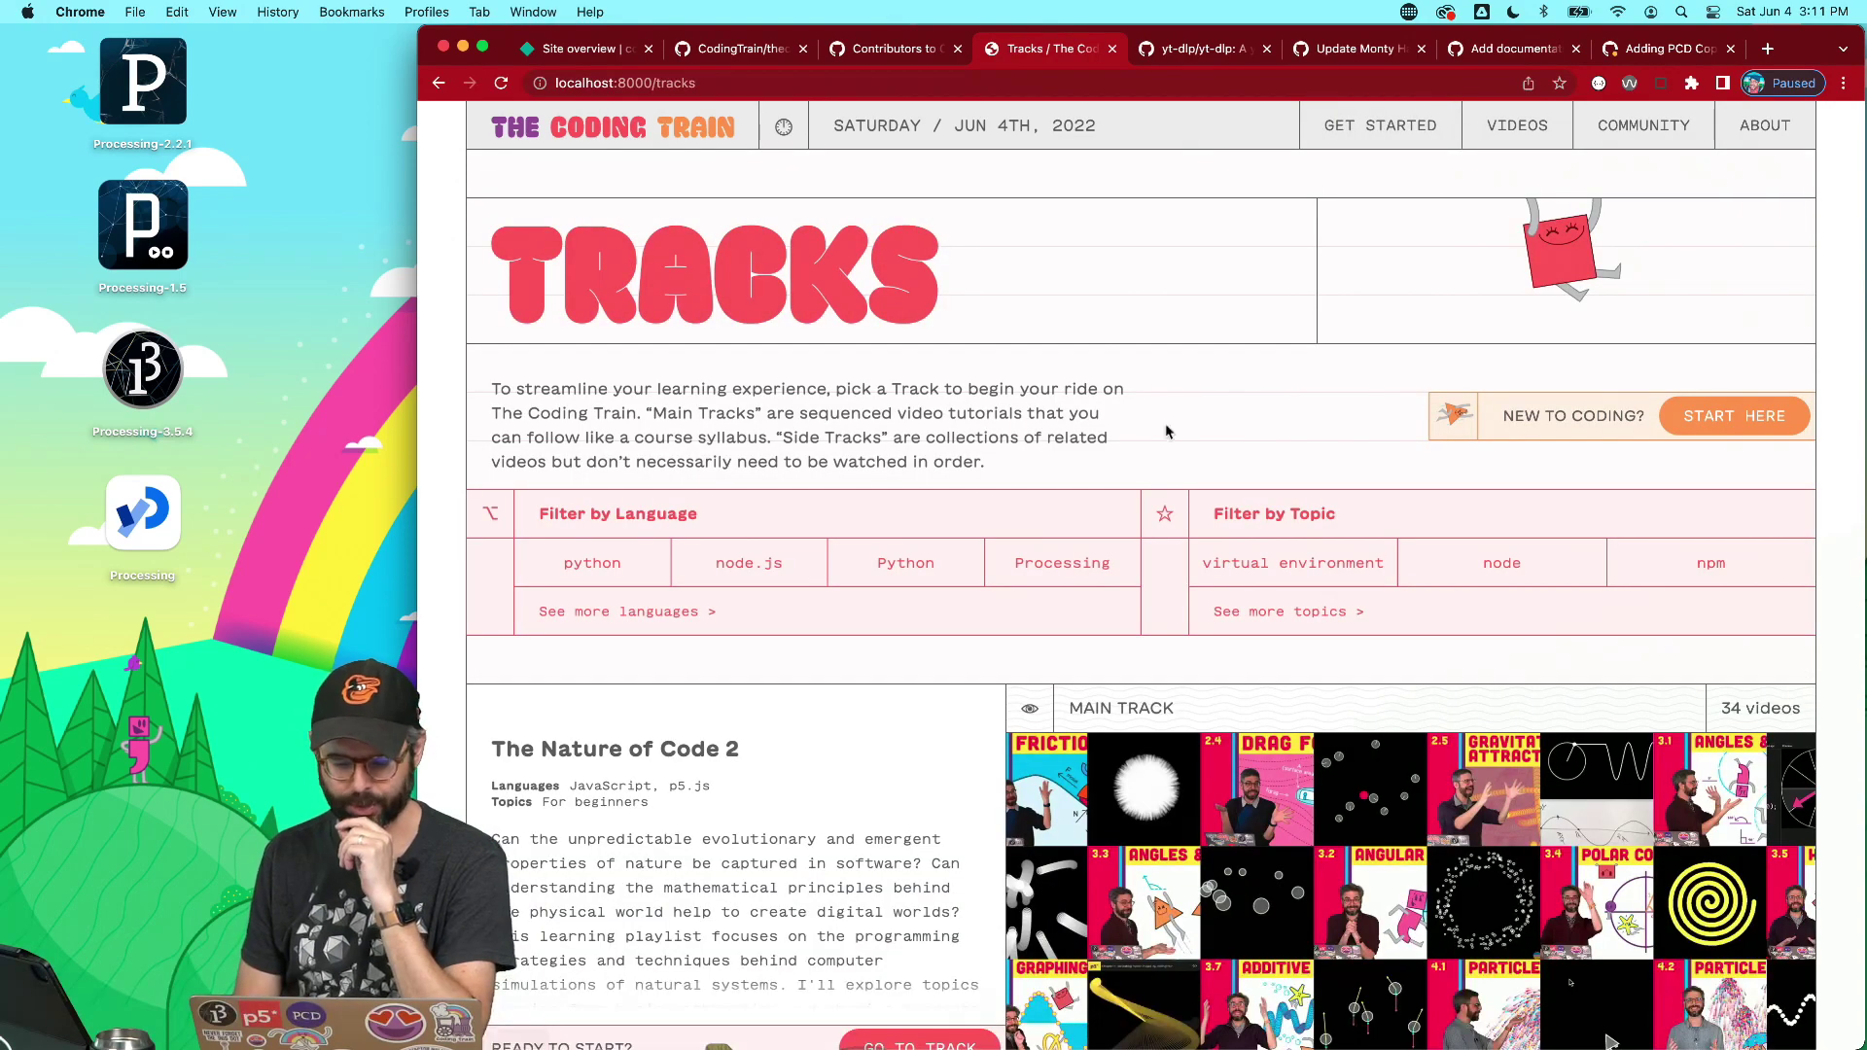
{"action": "left_click", "coordinate": [913, 571]}
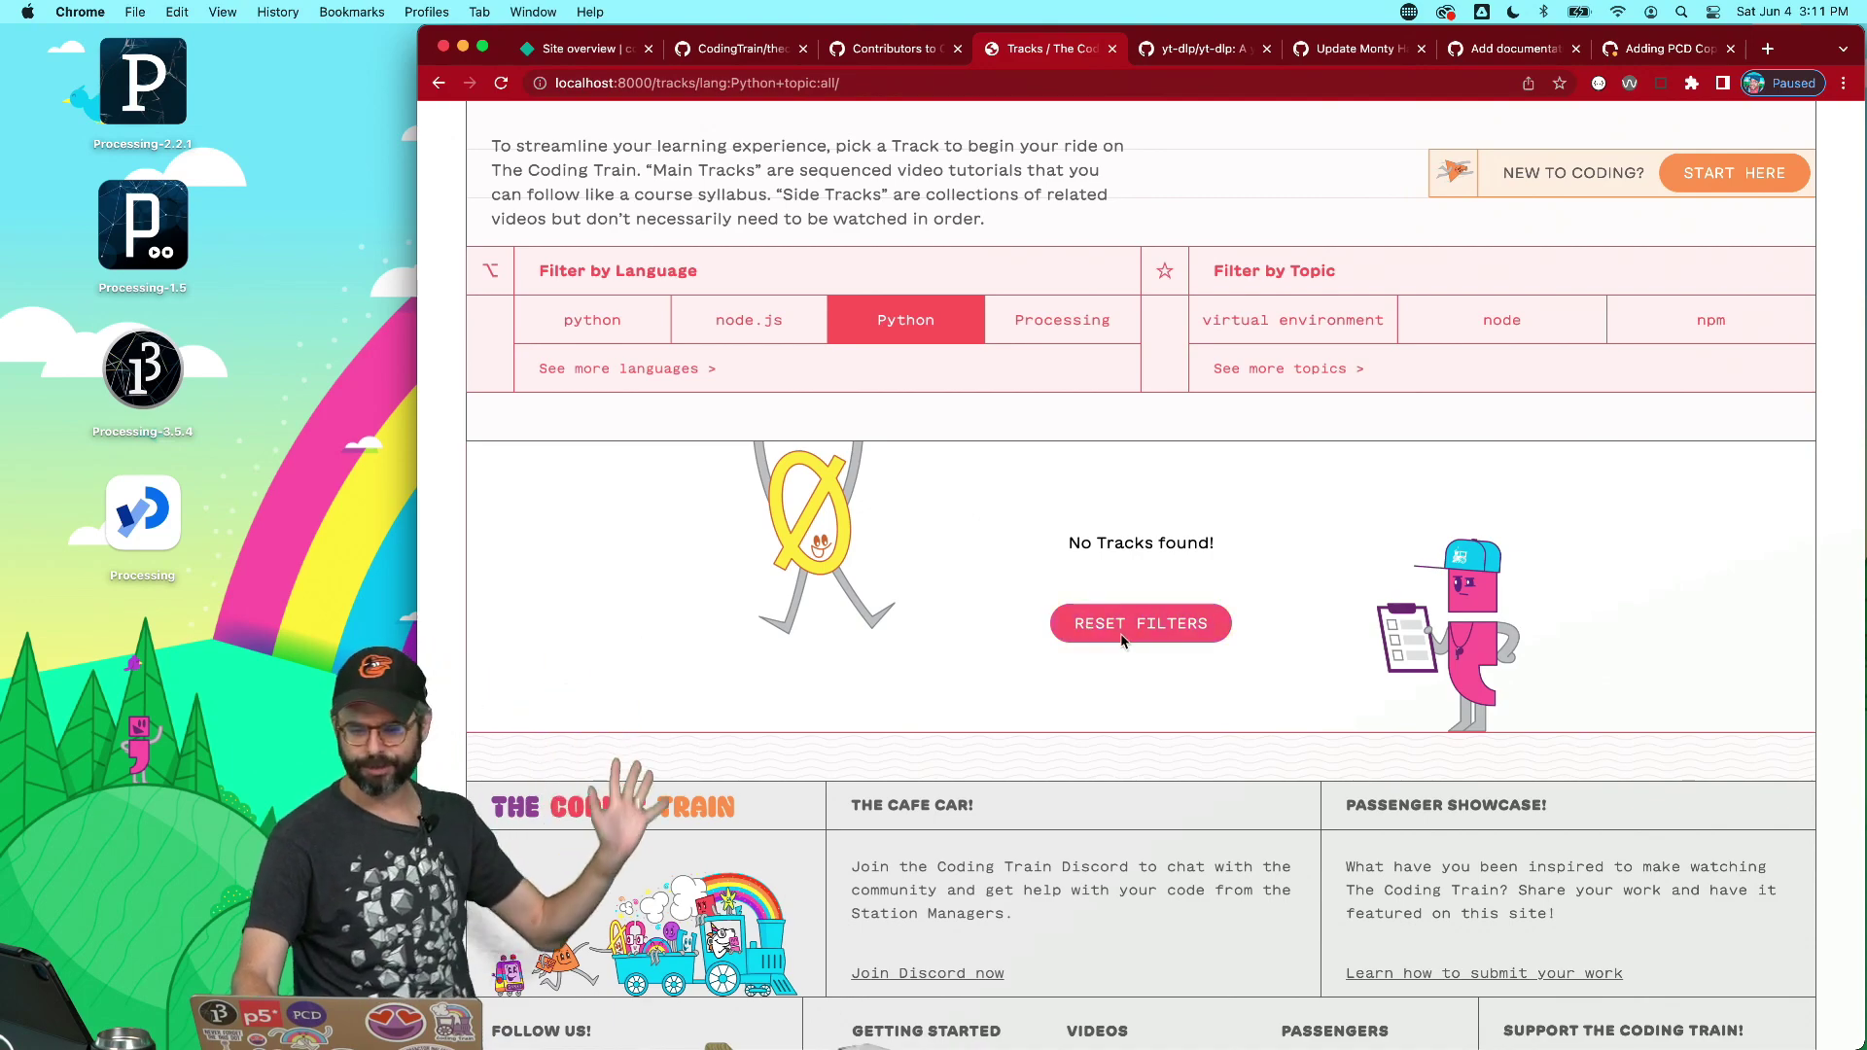
{"action": "left_click", "coordinate": [1128, 634]}
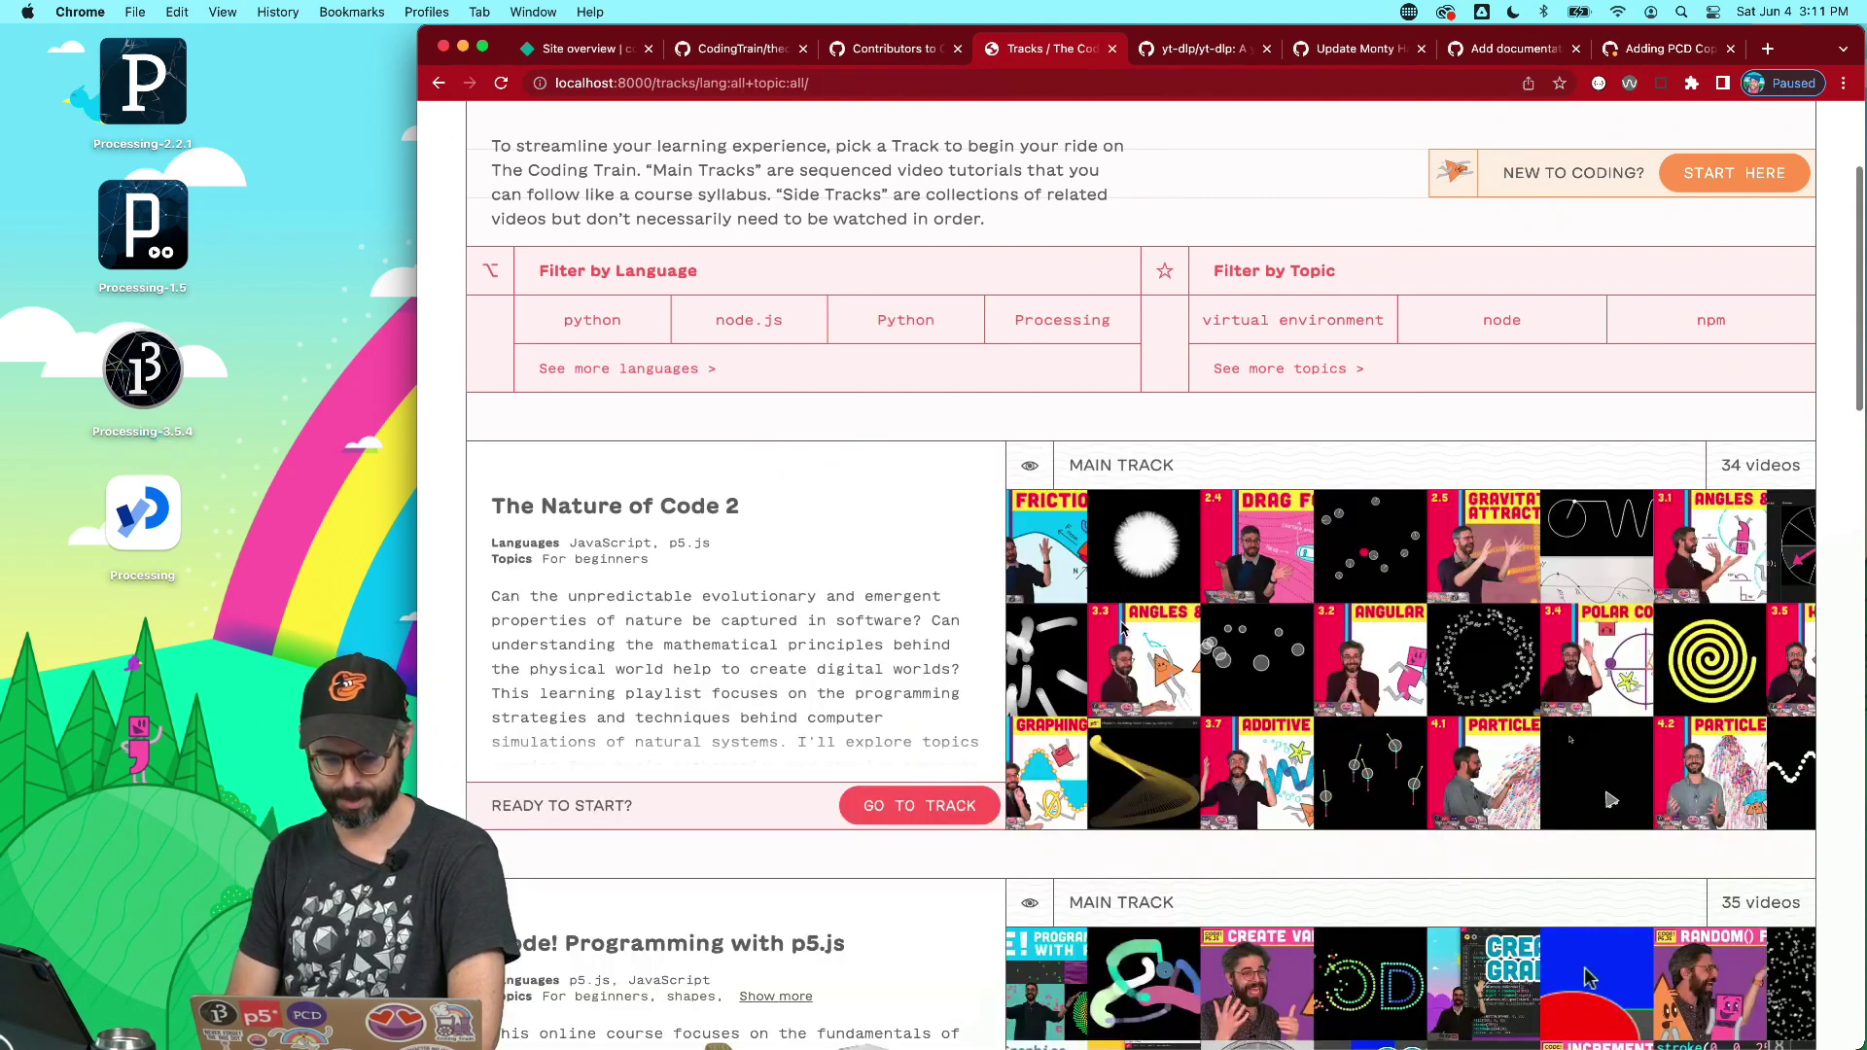
{"action": "scroll", "coordinate": [1329, 311], "scroll_direction": "up", "scroll_amount": 5}
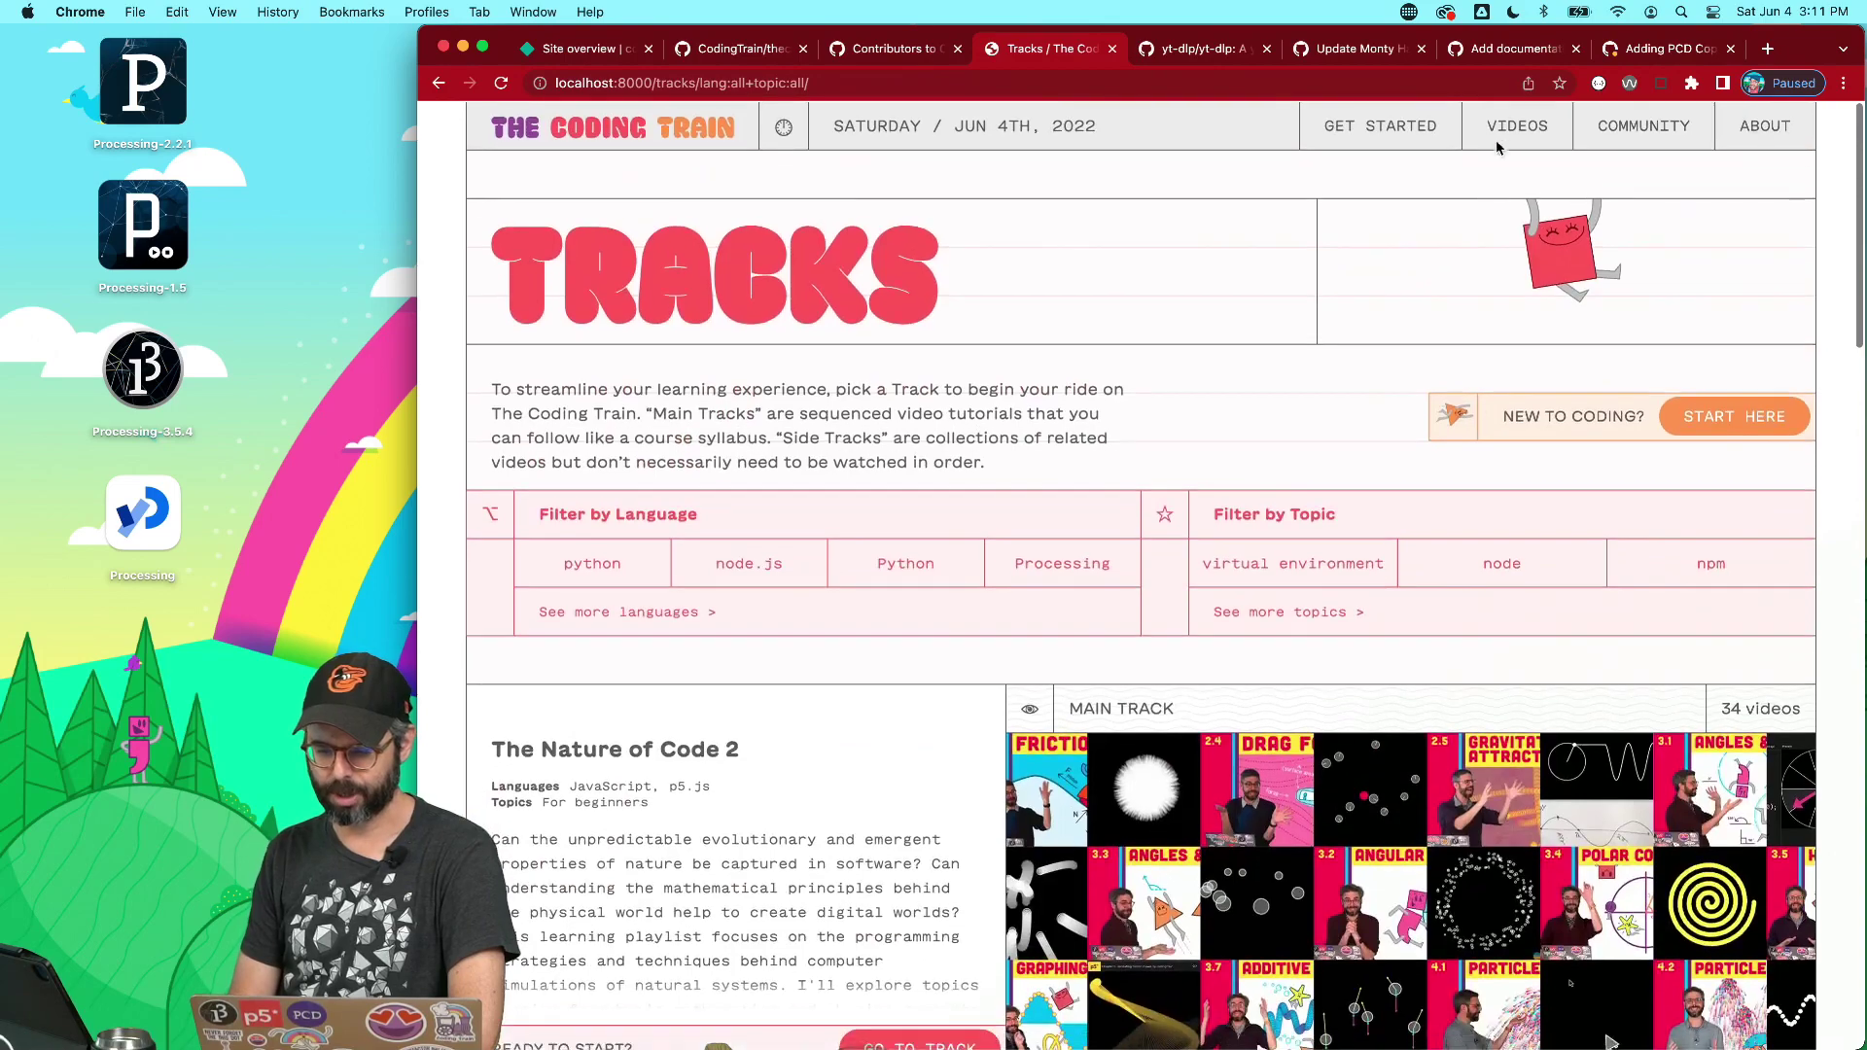
Step: Filter the Challenges page by Python and expand the full languages and topics list
{"action": "mouse_move", "coordinate": [1512, 136]}
{"action": "left_click", "coordinate": [1508, 230]}
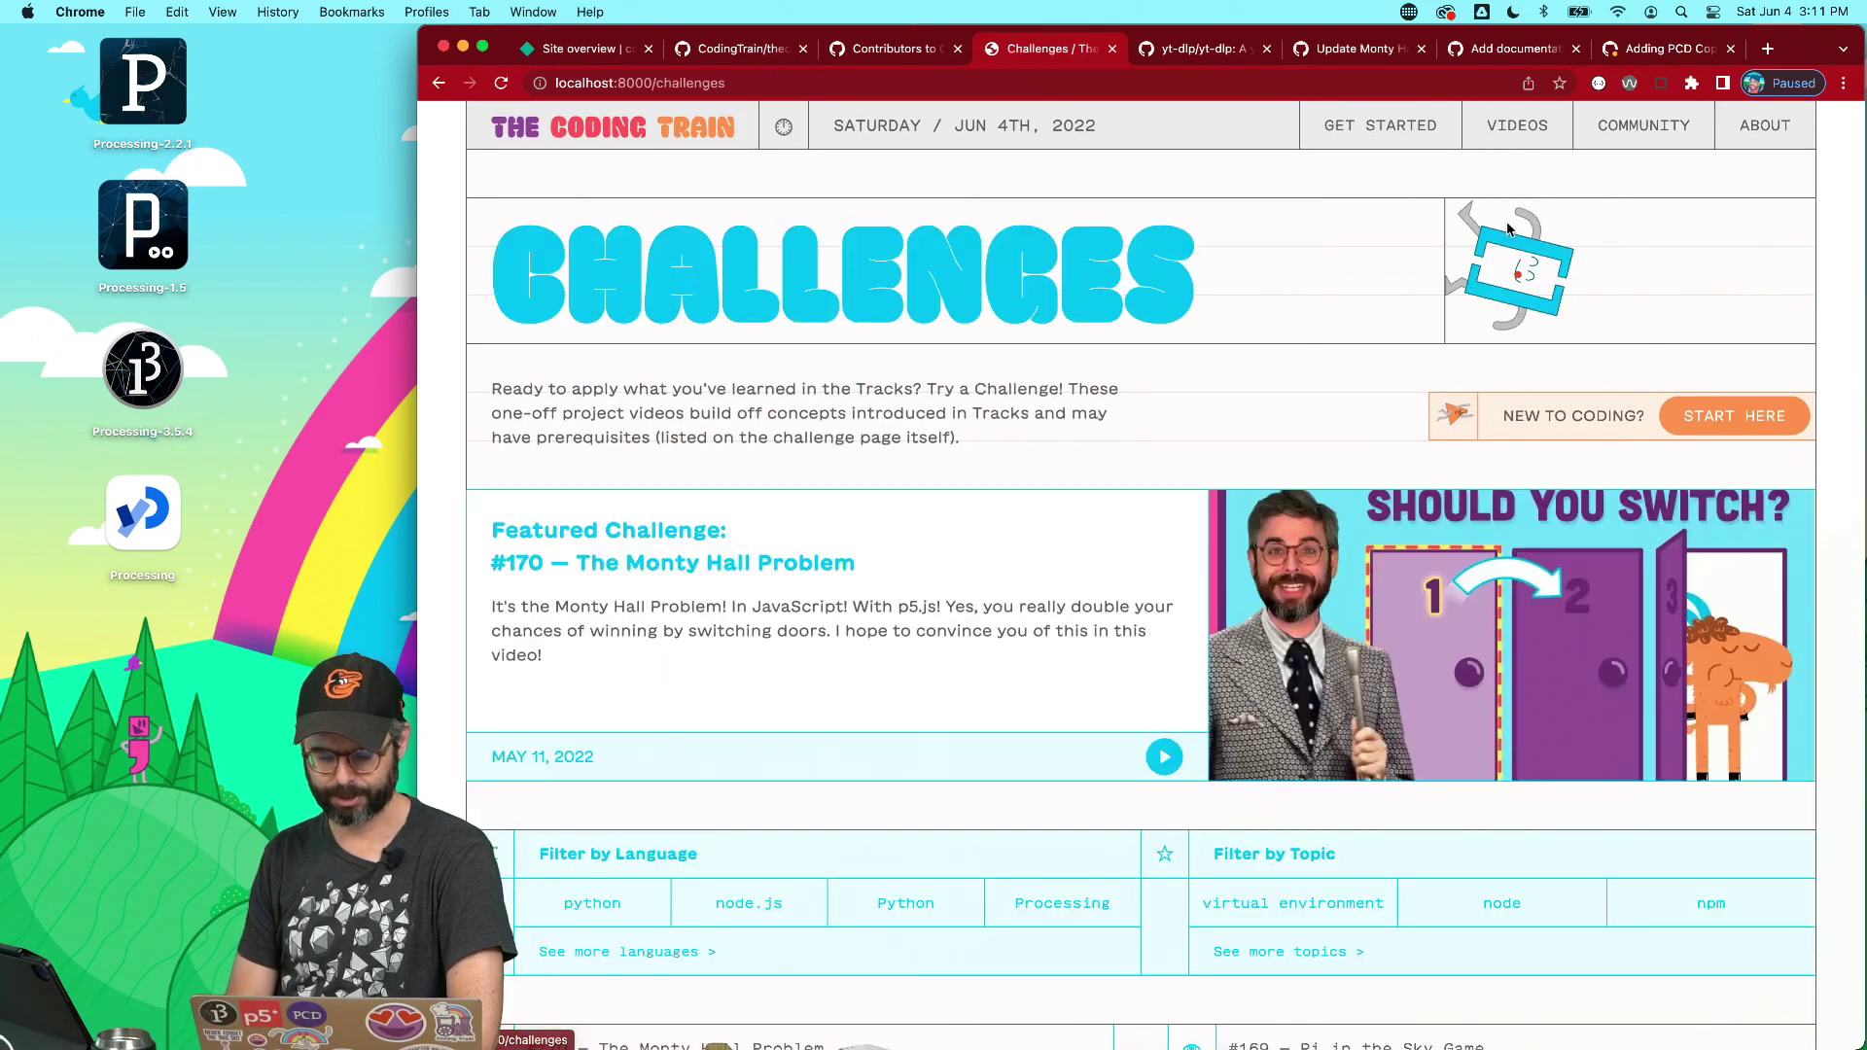
{"action": "scroll", "coordinate": [1081, 486], "scroll_direction": "down", "scroll_amount": 5}
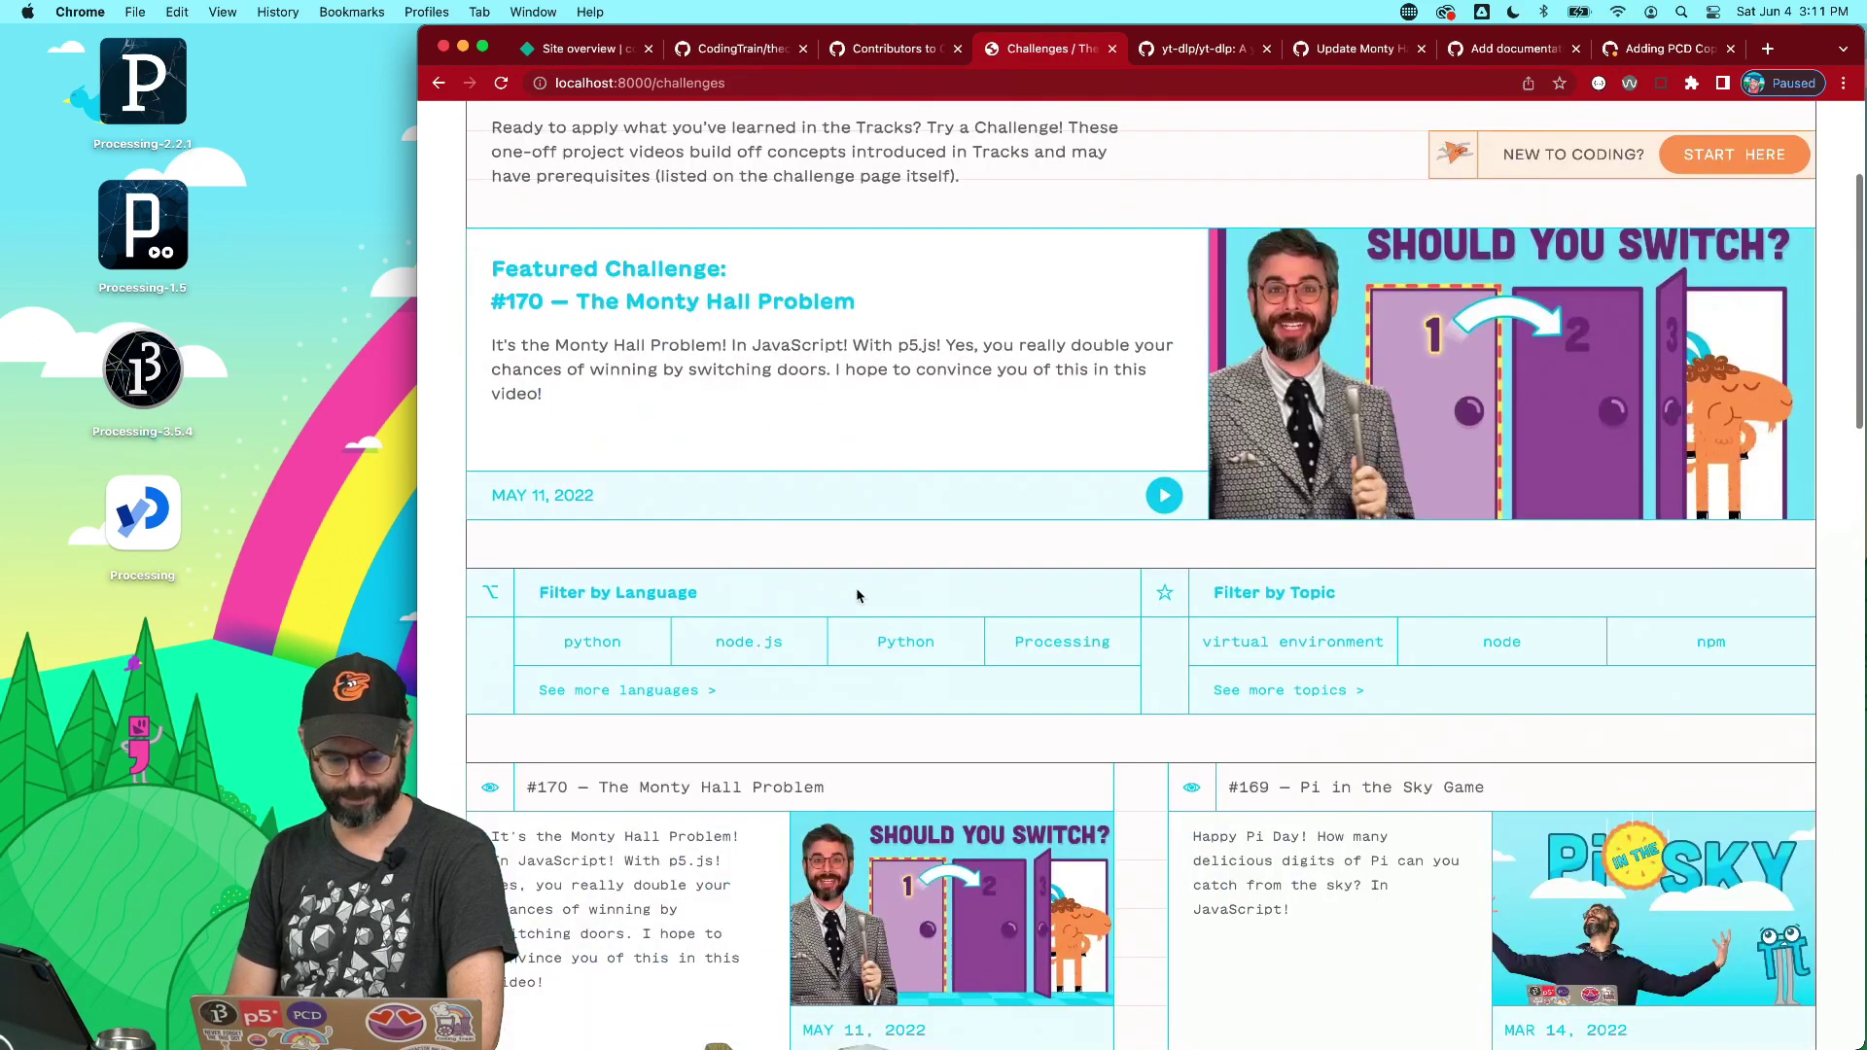
{"action": "left_click", "coordinate": [893, 645]}
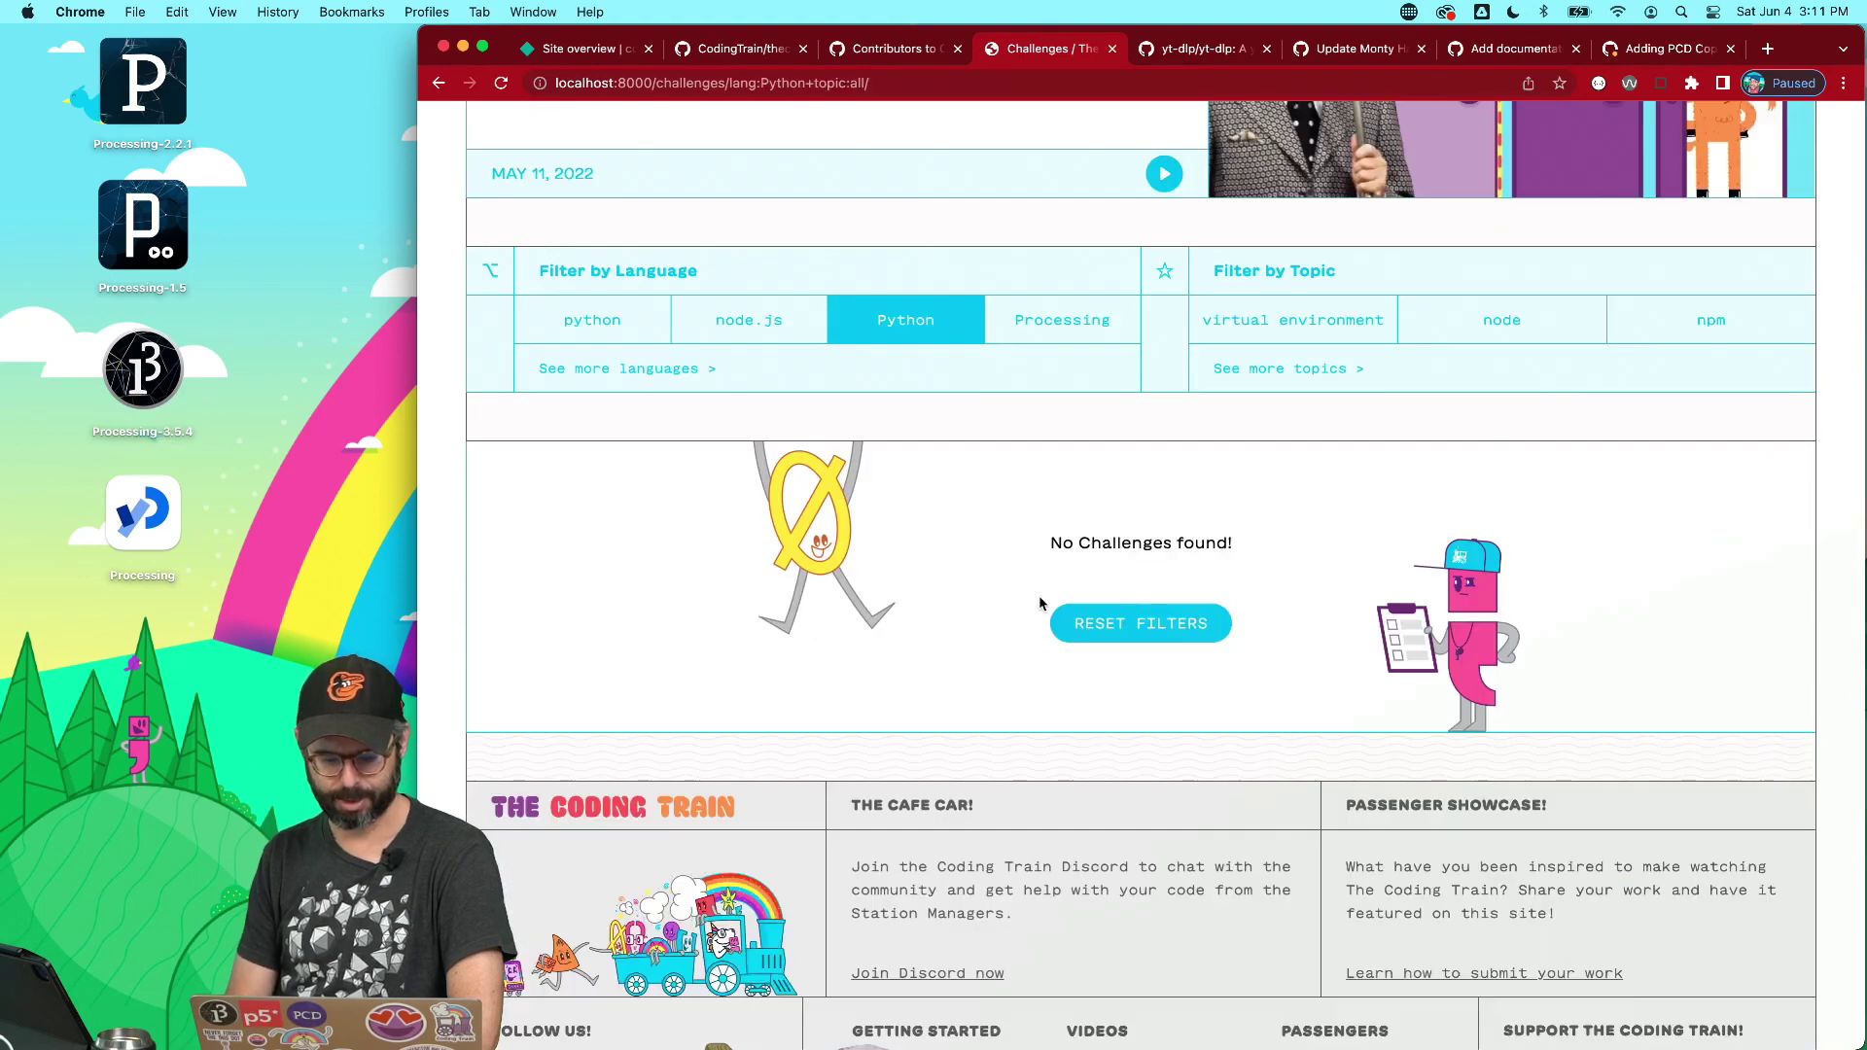
{"action": "scroll", "coordinate": [1105, 602], "scroll_direction": "up", "scroll_amount": 2}
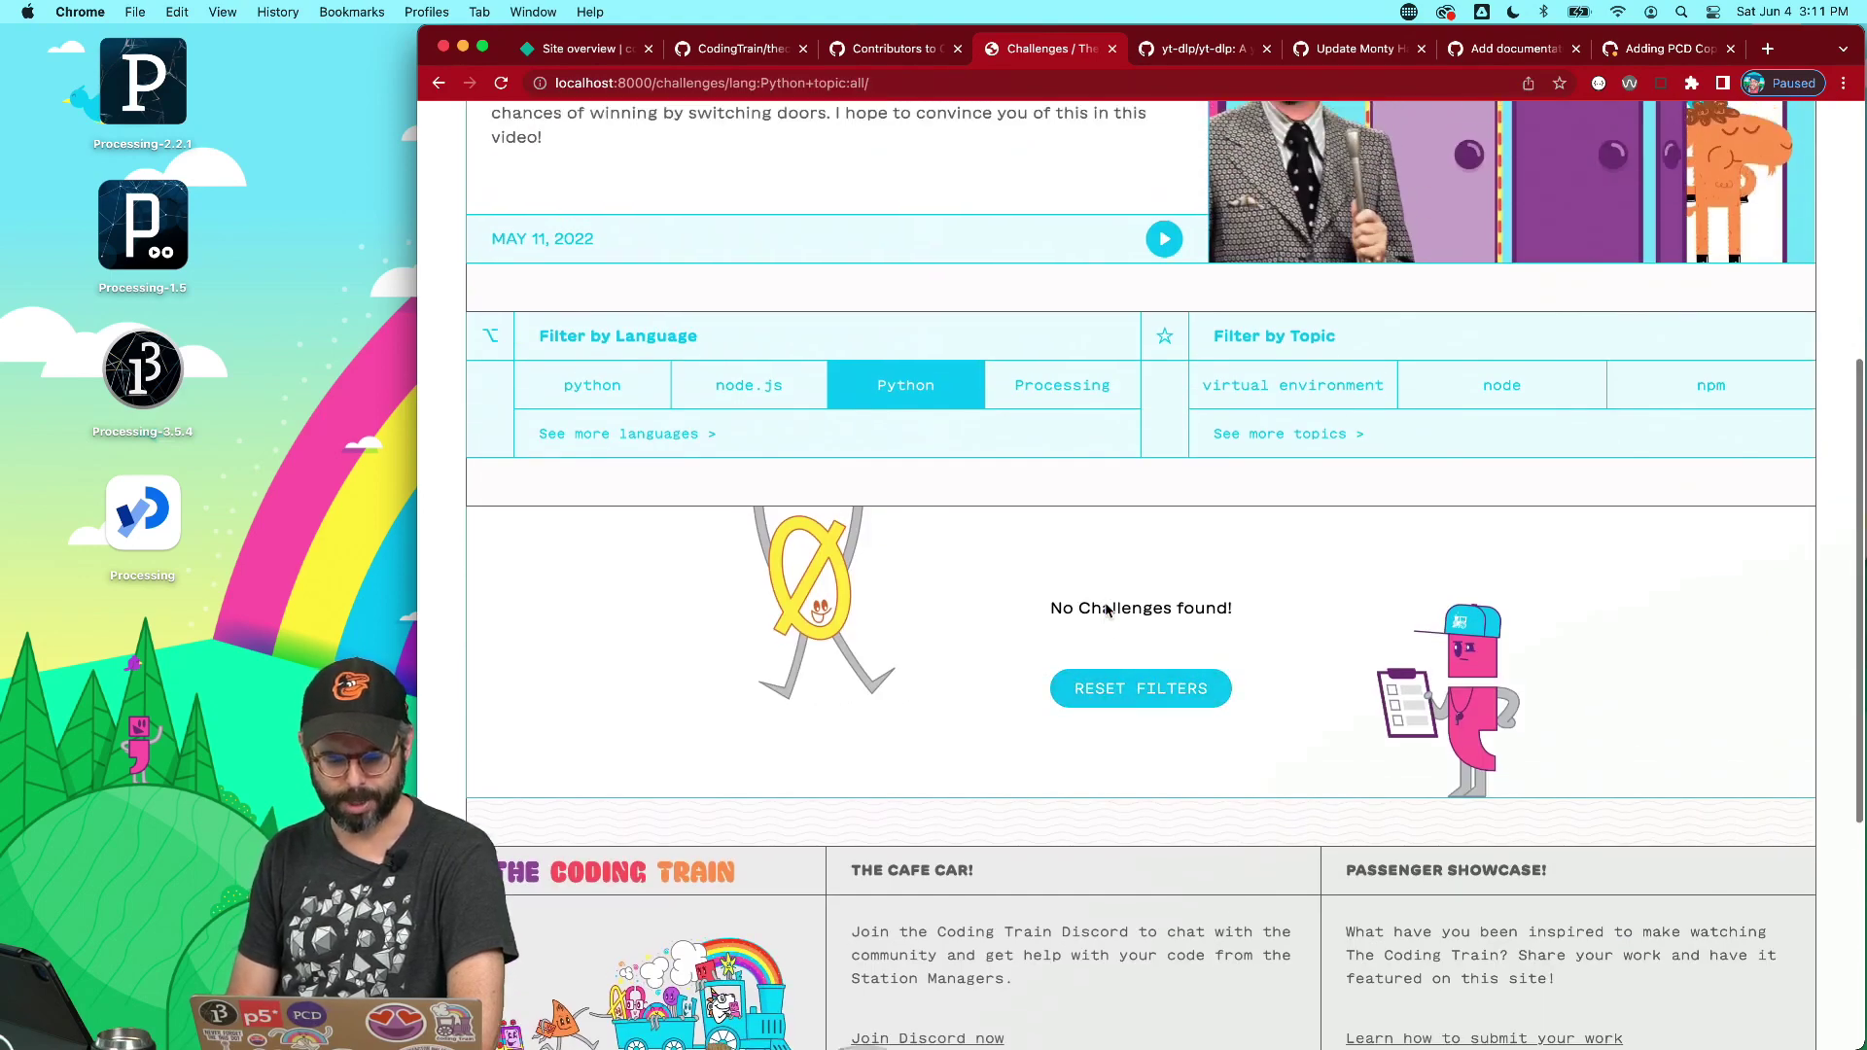
{"action": "left_click", "coordinate": [679, 471]}
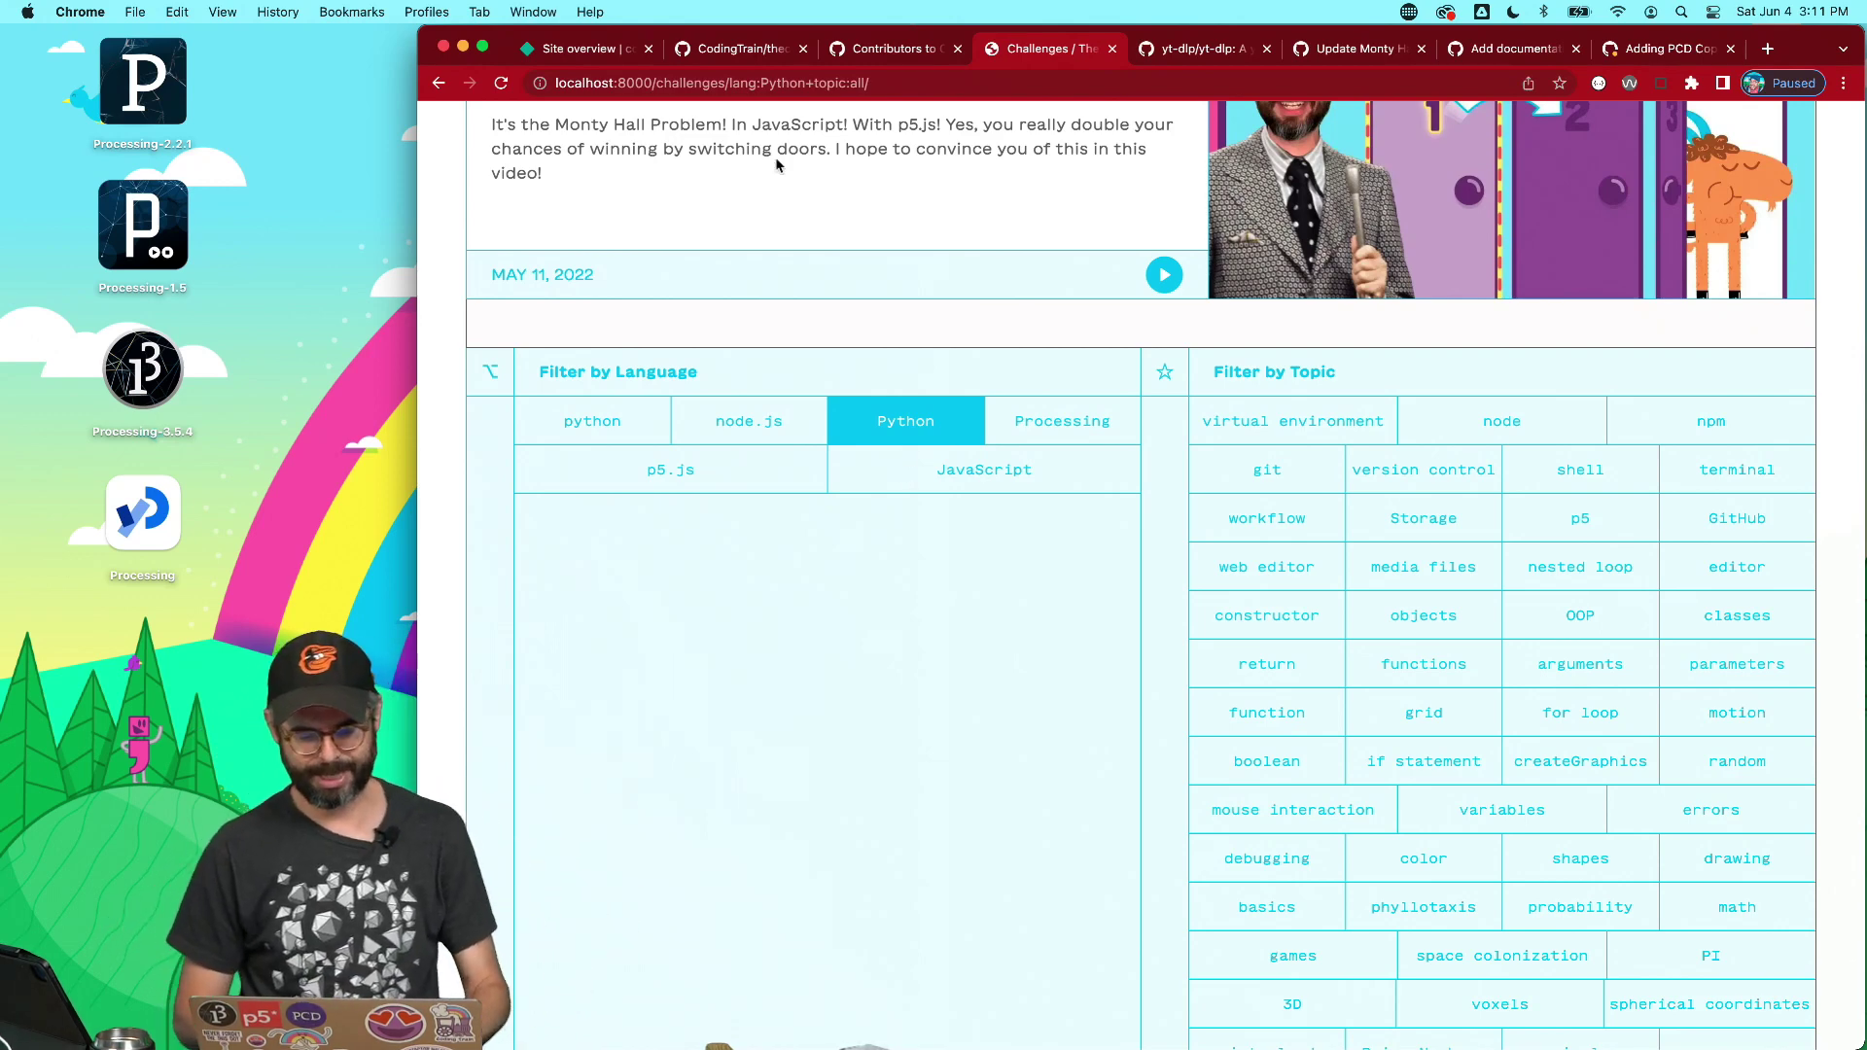
Step: Open issue #146 about the Python filter in the repository's issues
{"action": "left_click", "coordinate": [790, 47]}
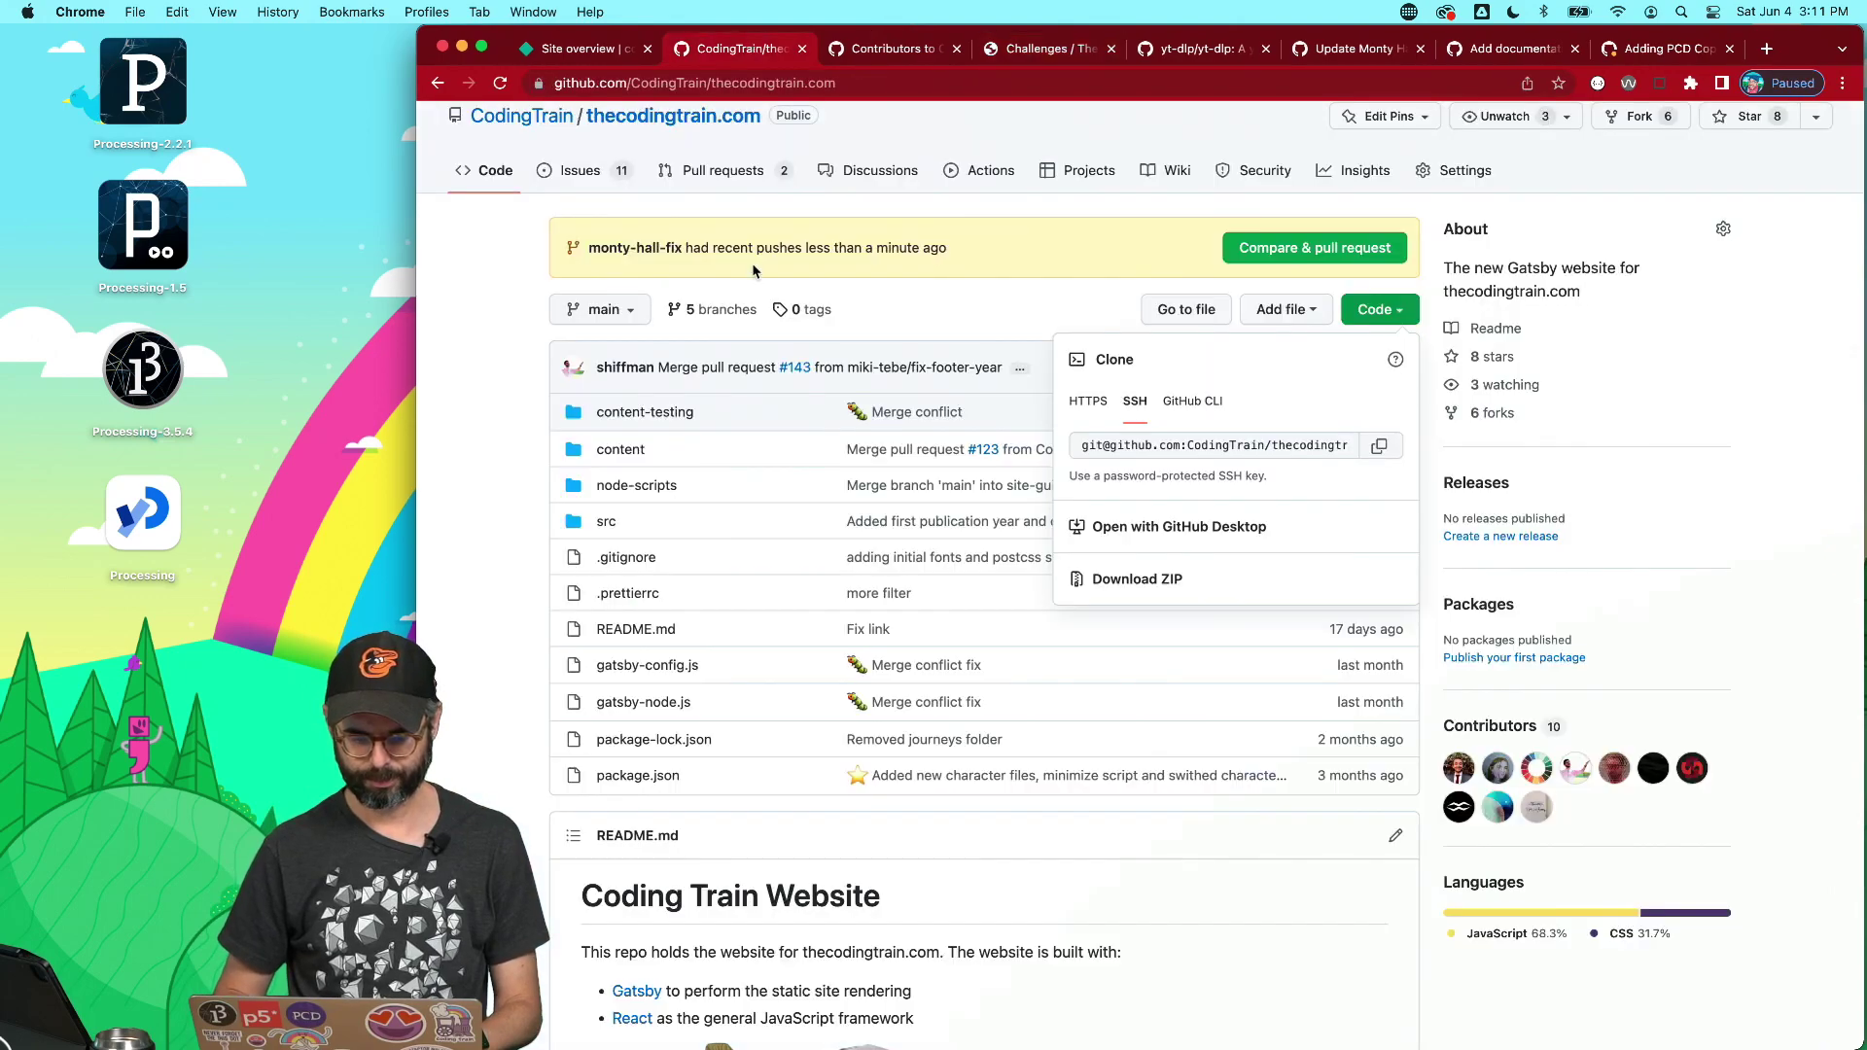
{"action": "left_click", "coordinate": [628, 254]}
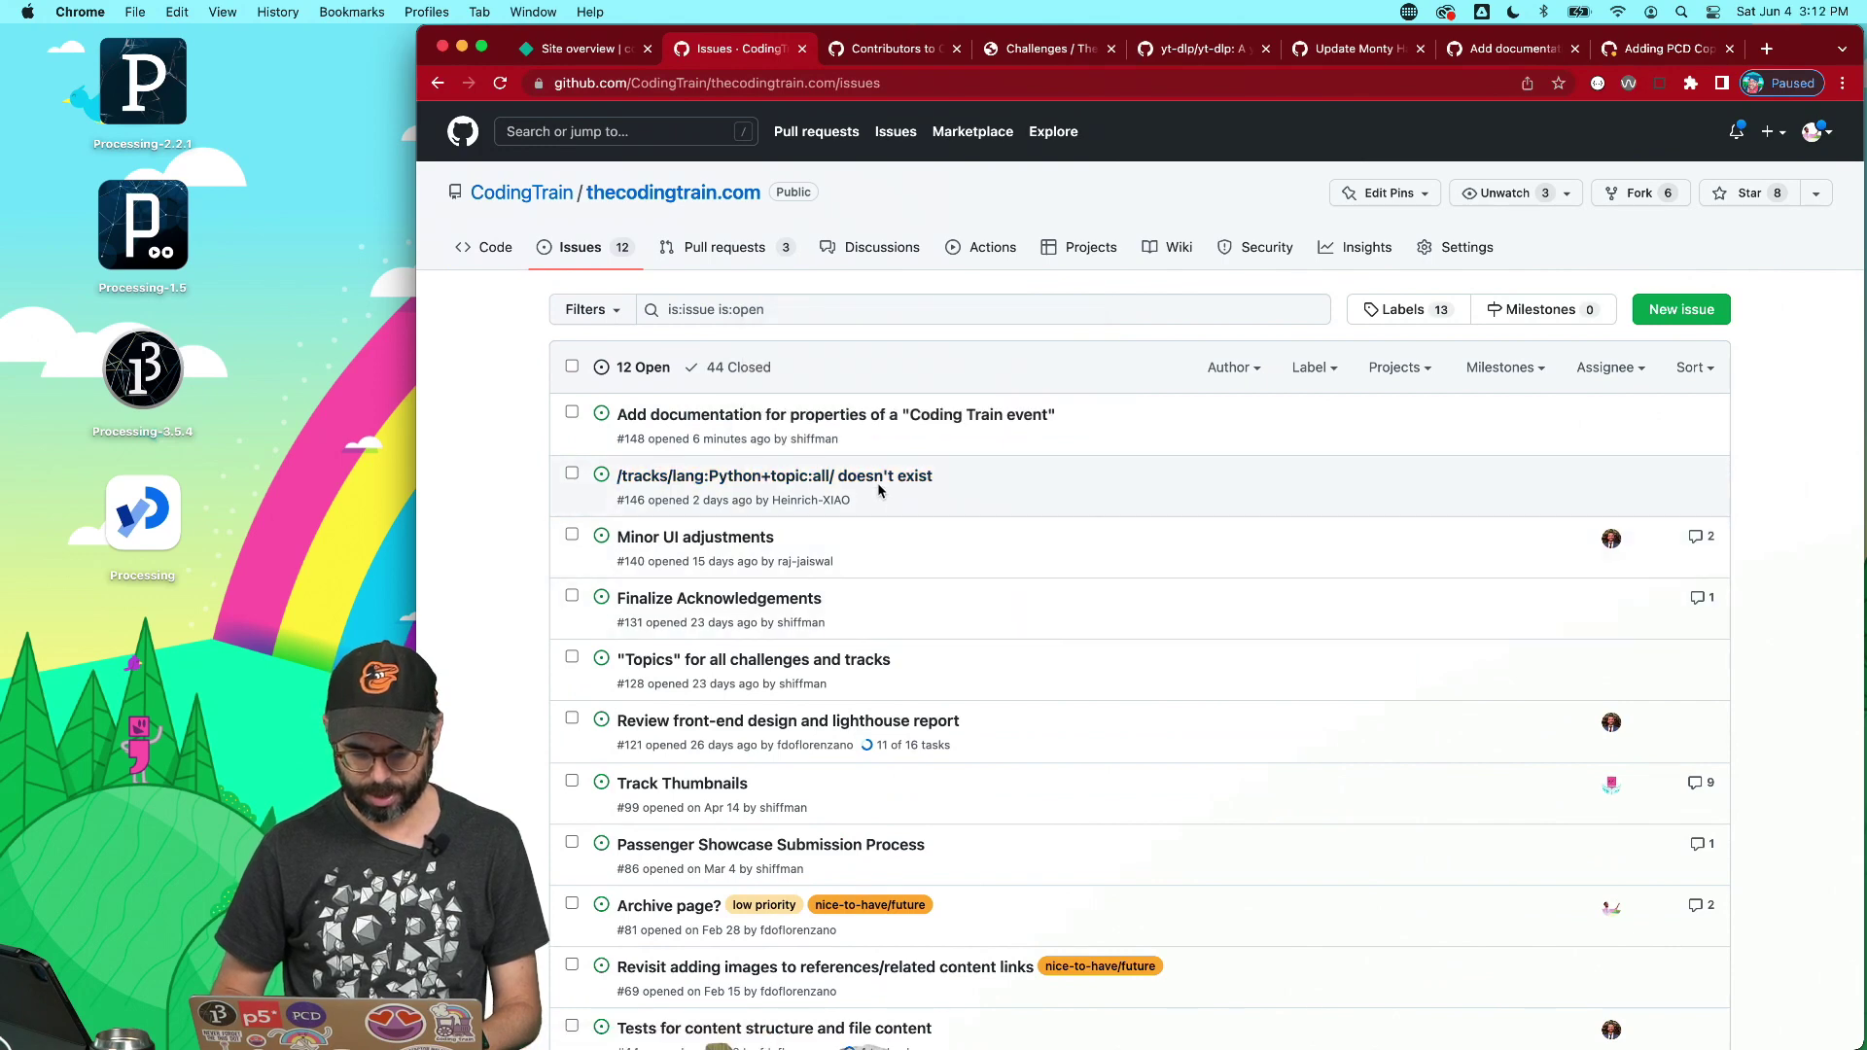
{"action": "left_click", "coordinate": [878, 486]}
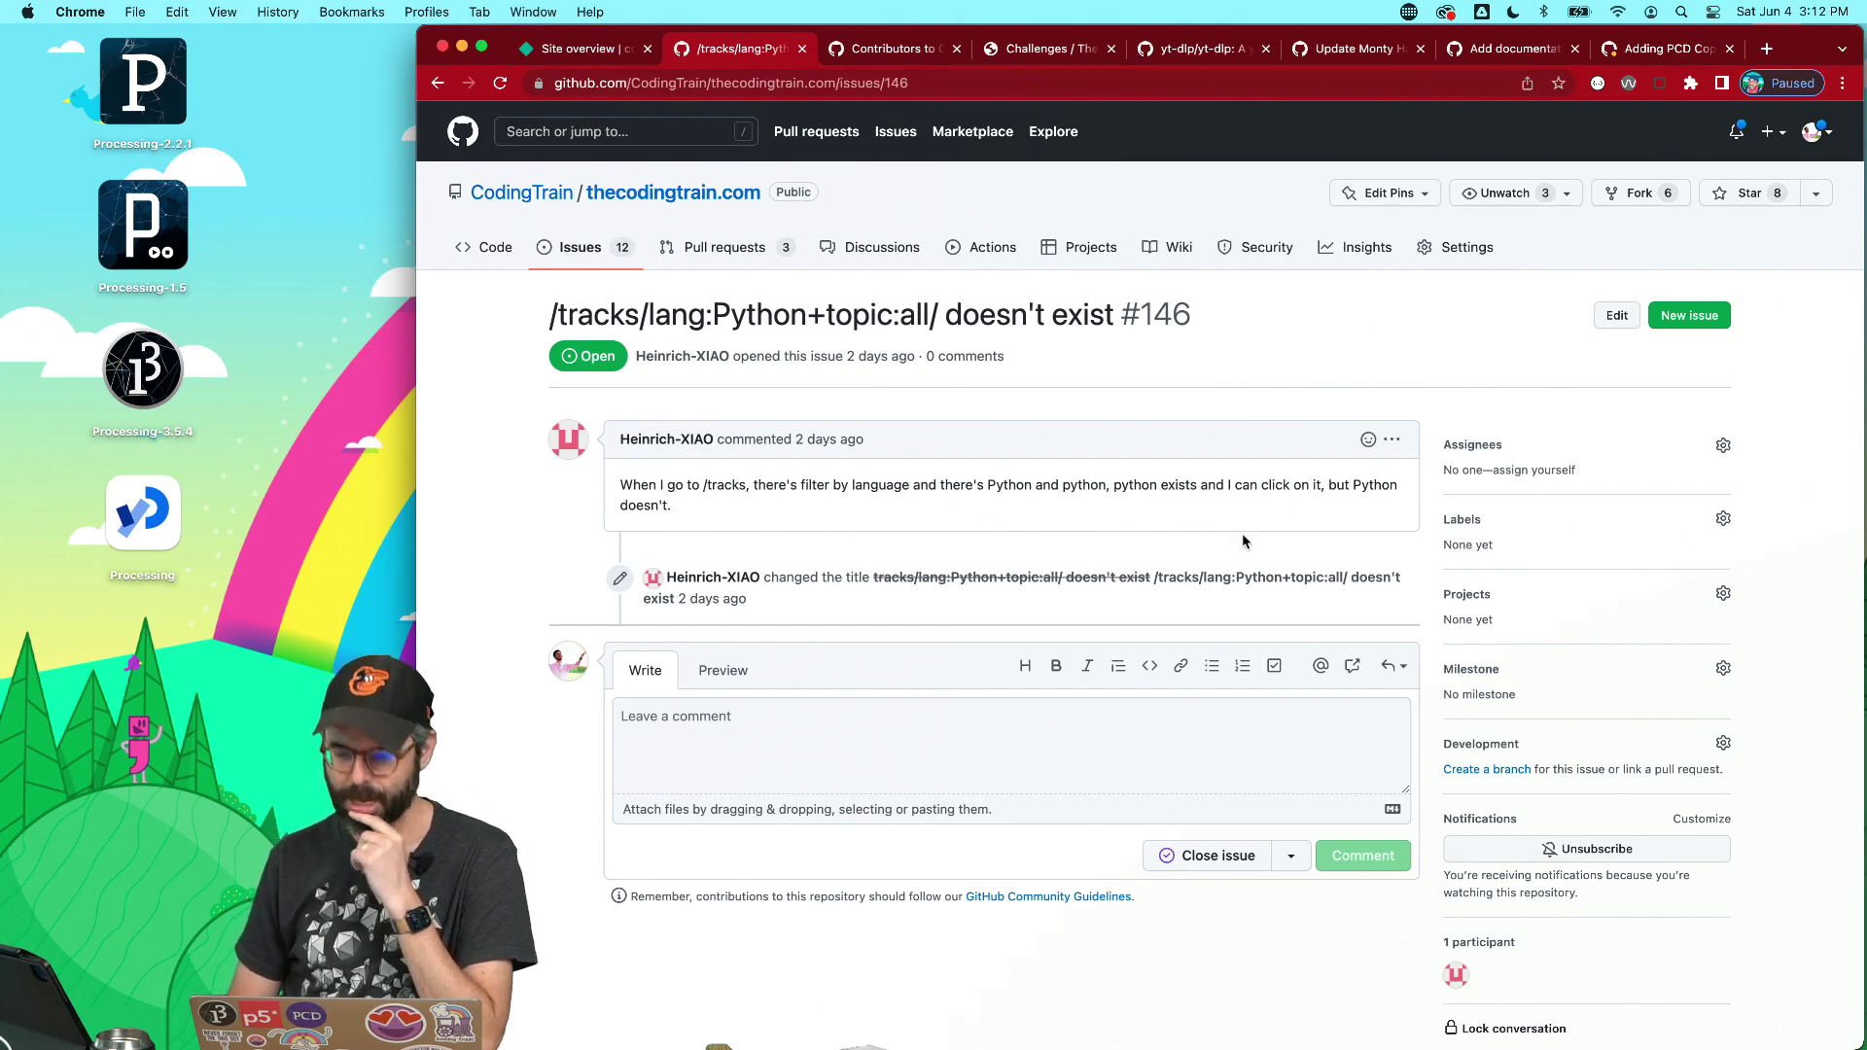
Step: Post a comment mentioning a collaborator: 'I am going to fix this'
{"action": "left_click", "coordinate": [957, 735]}
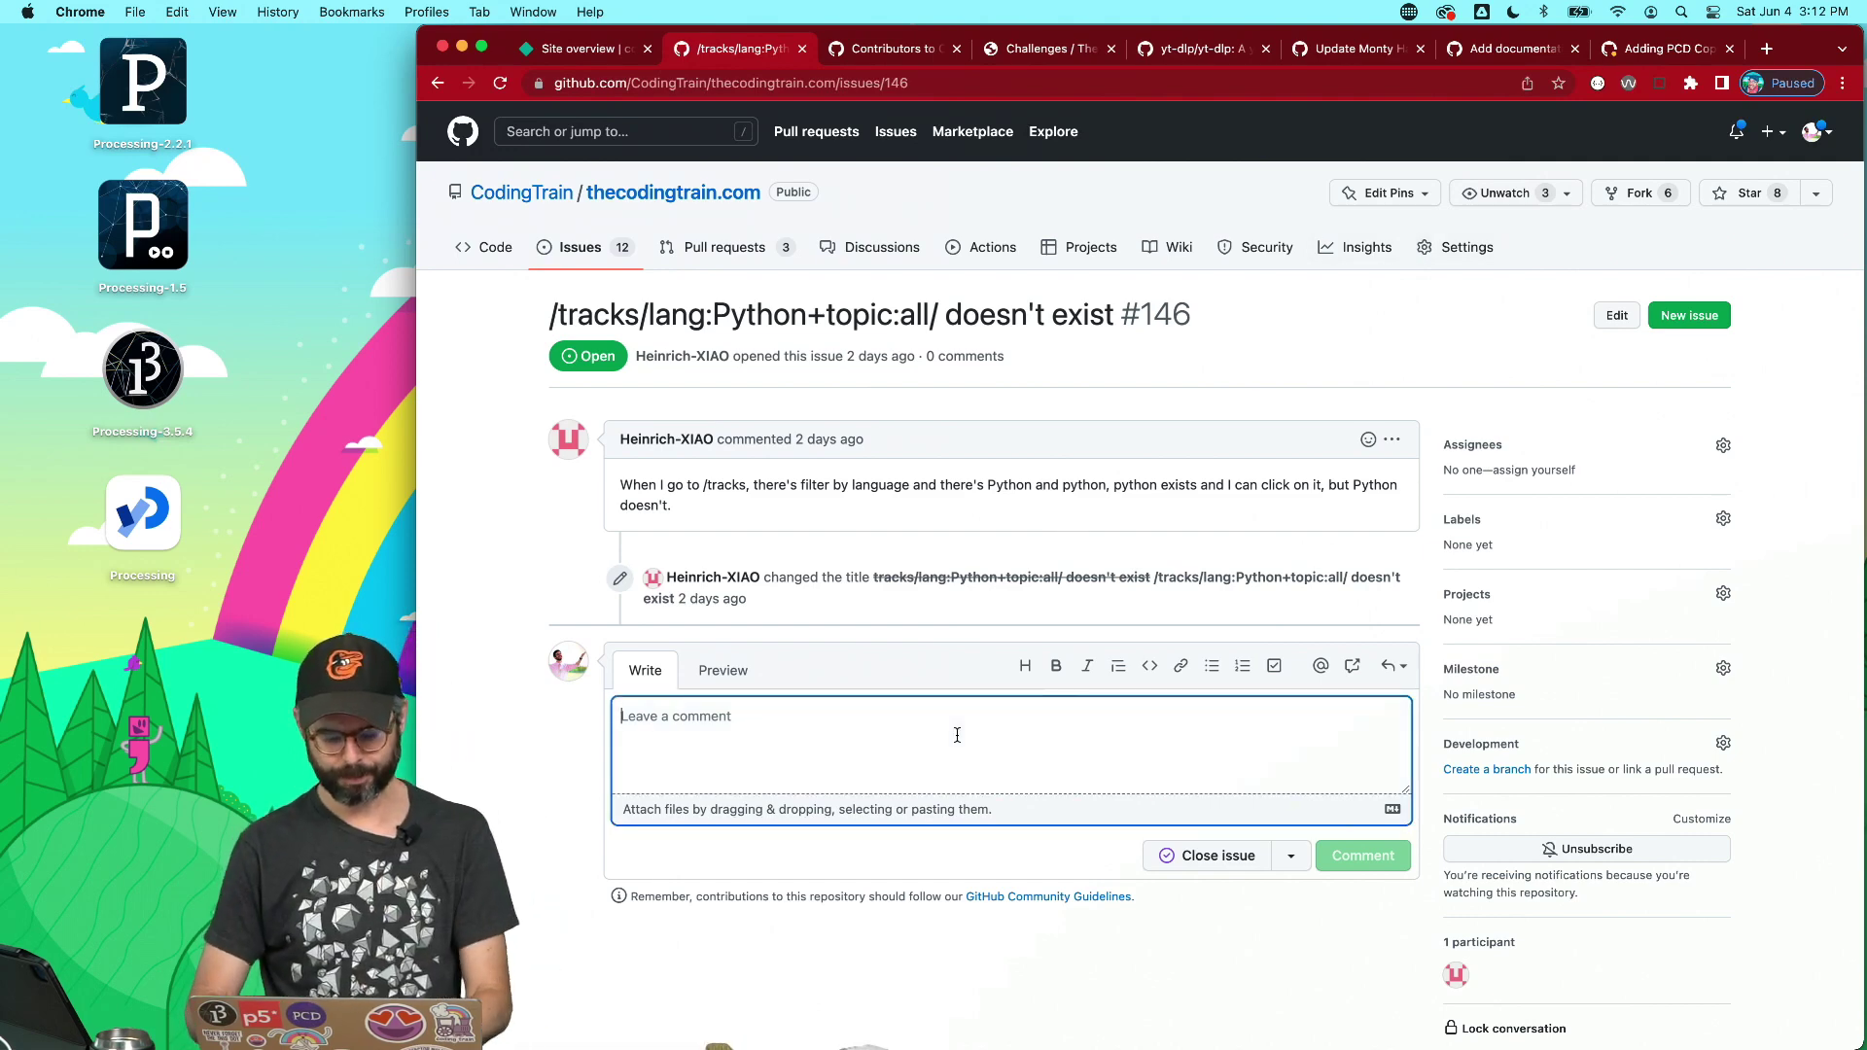
{"action": "type", "text": "@fern"}
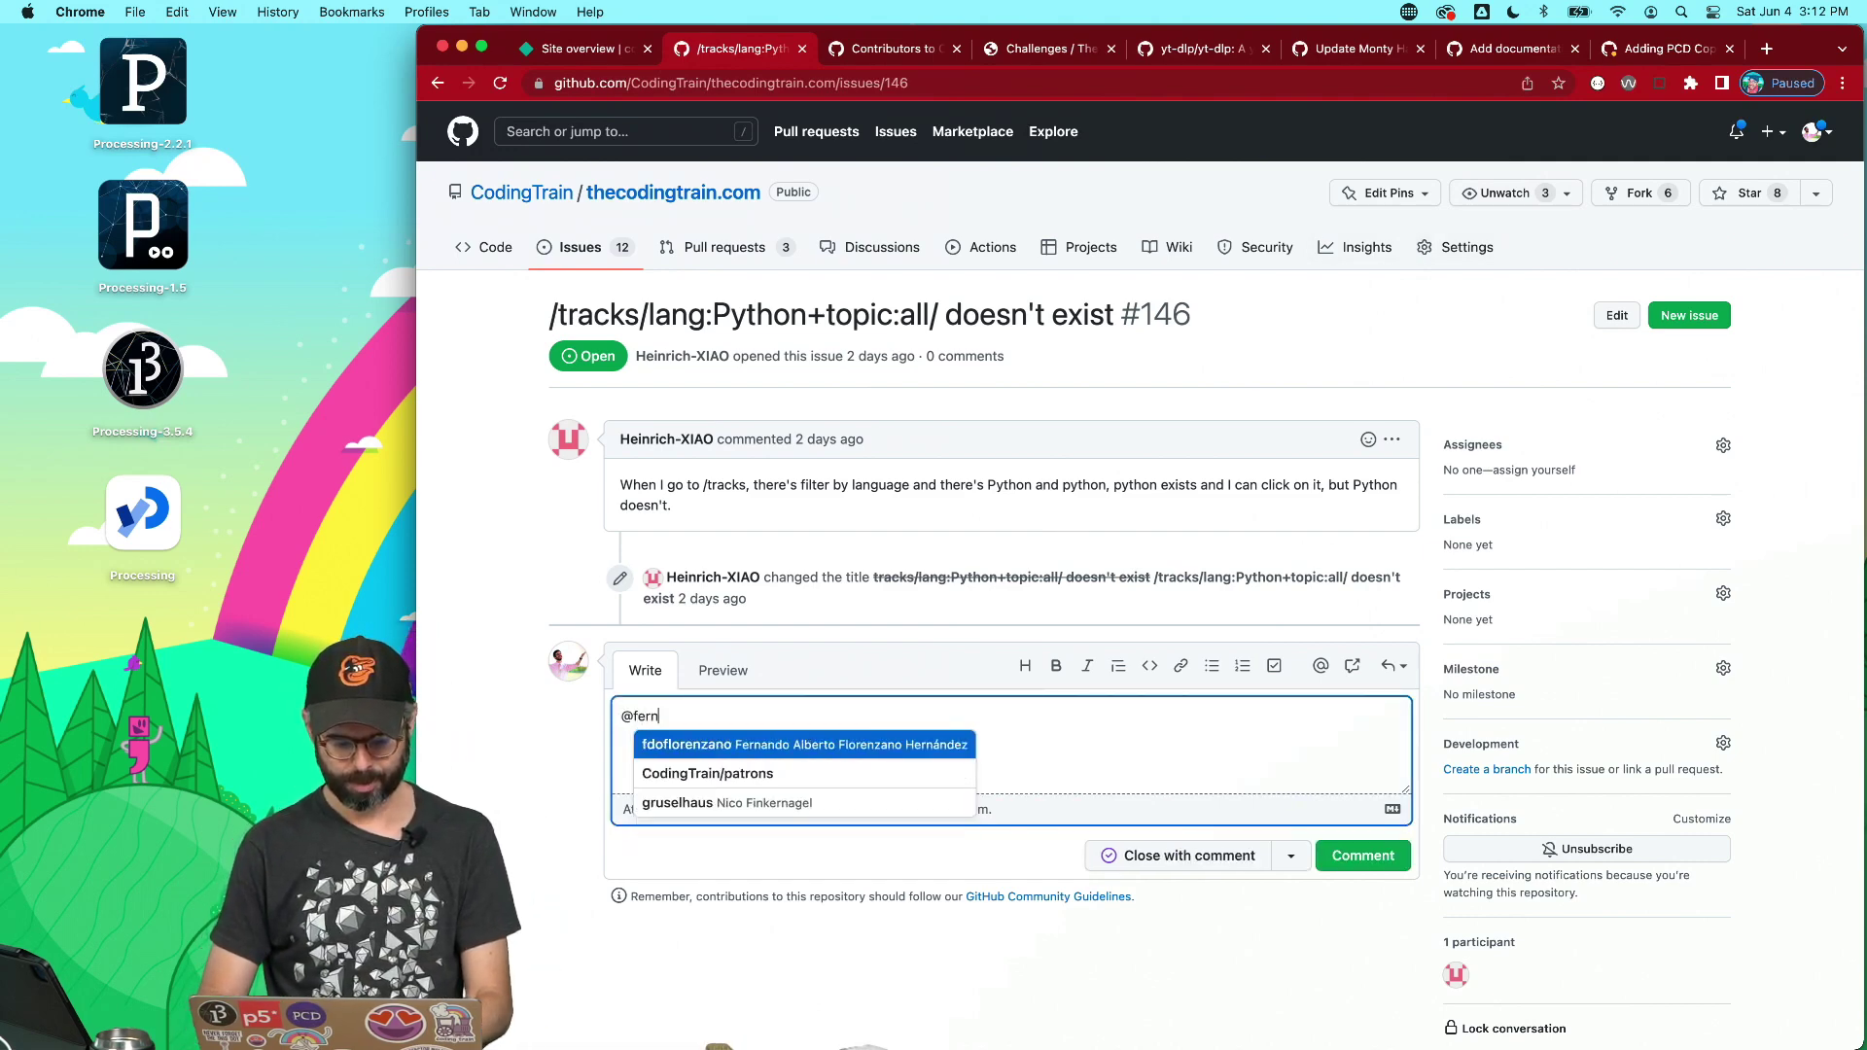
{"action": "left_click", "coordinate": [938, 746]}
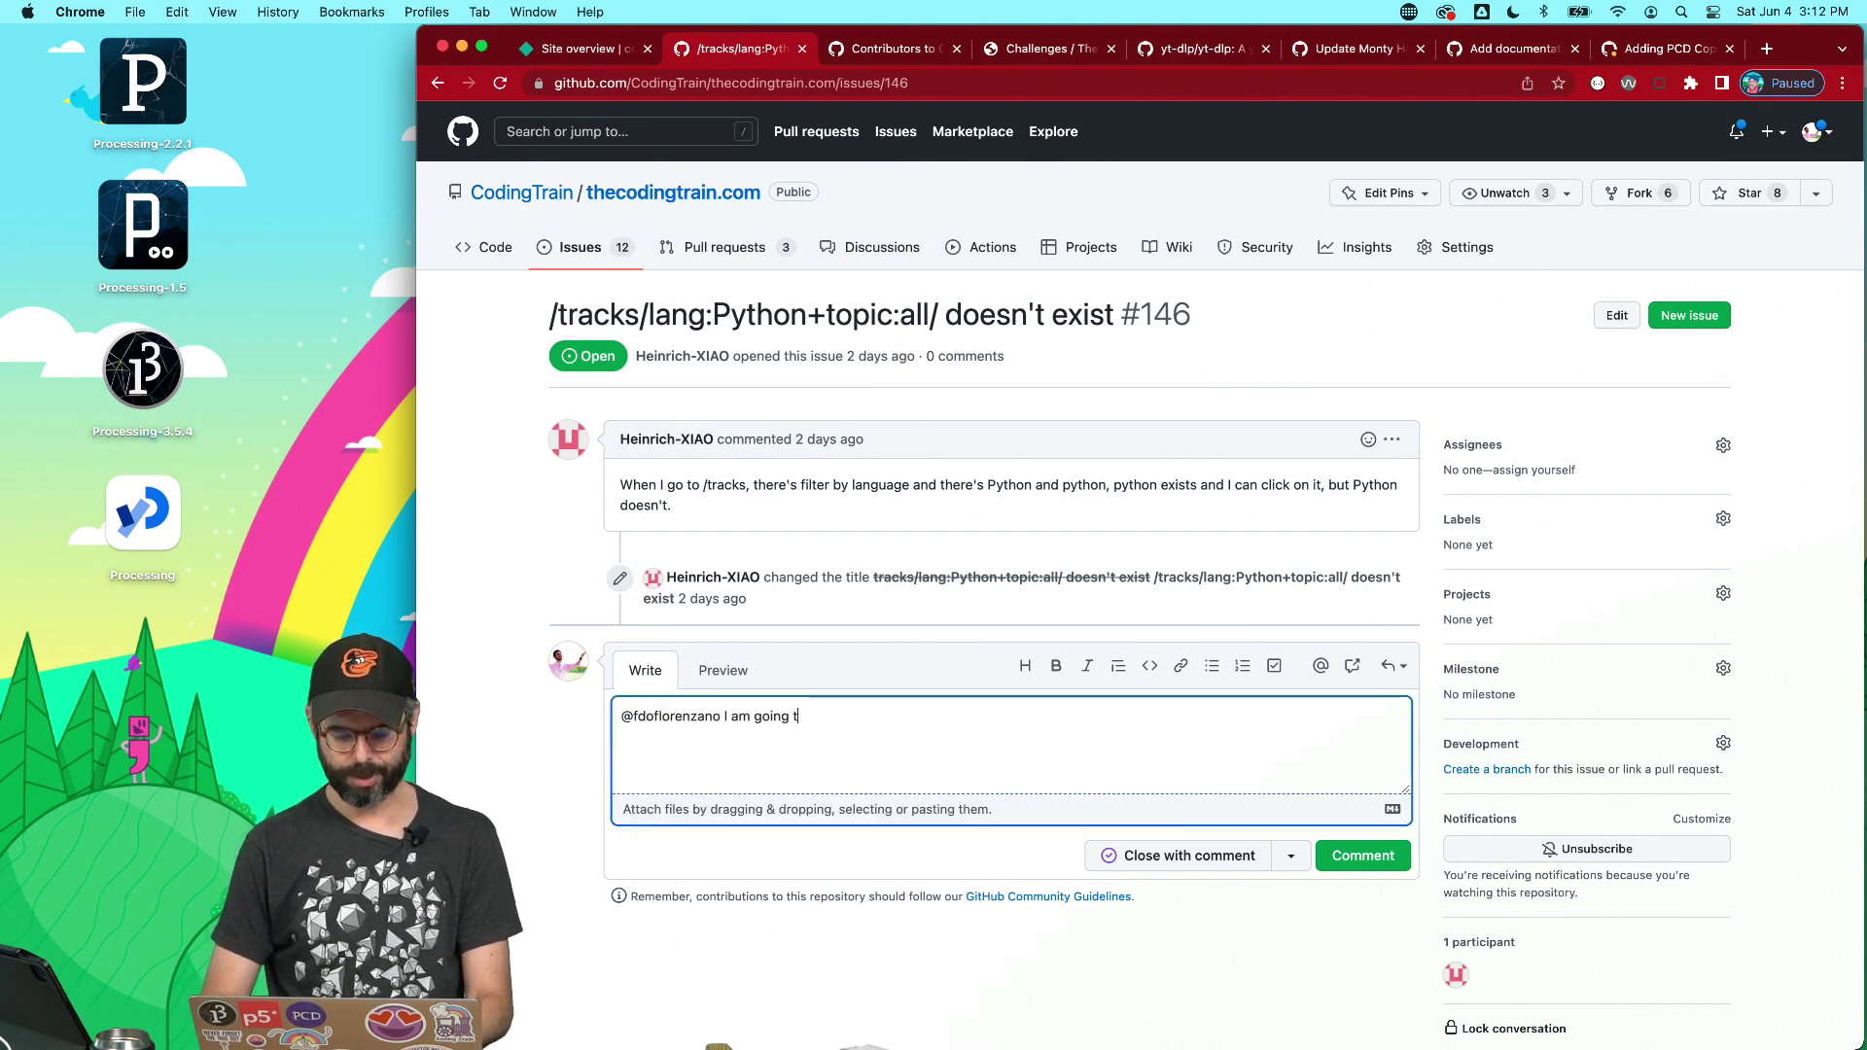
{"action": "type", "text": "I am going to fix this"}
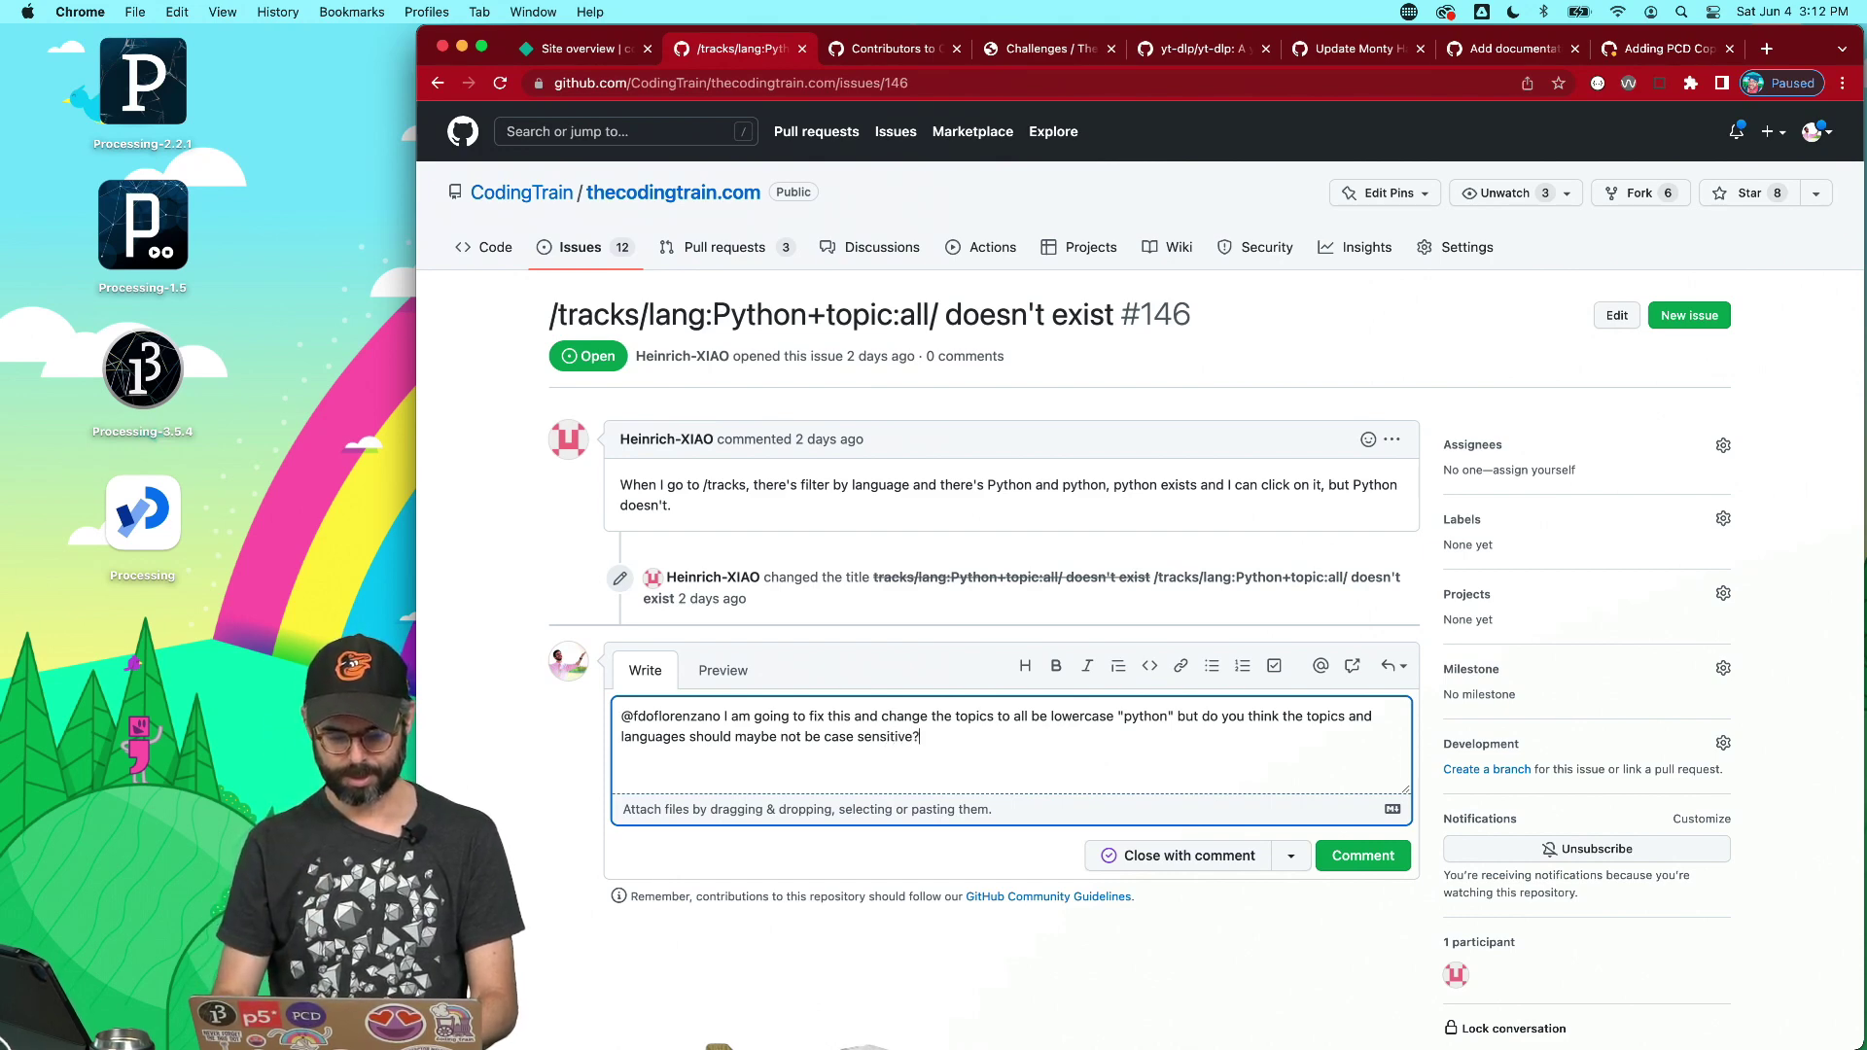
{"action": "left_click", "coordinate": [1354, 855]}
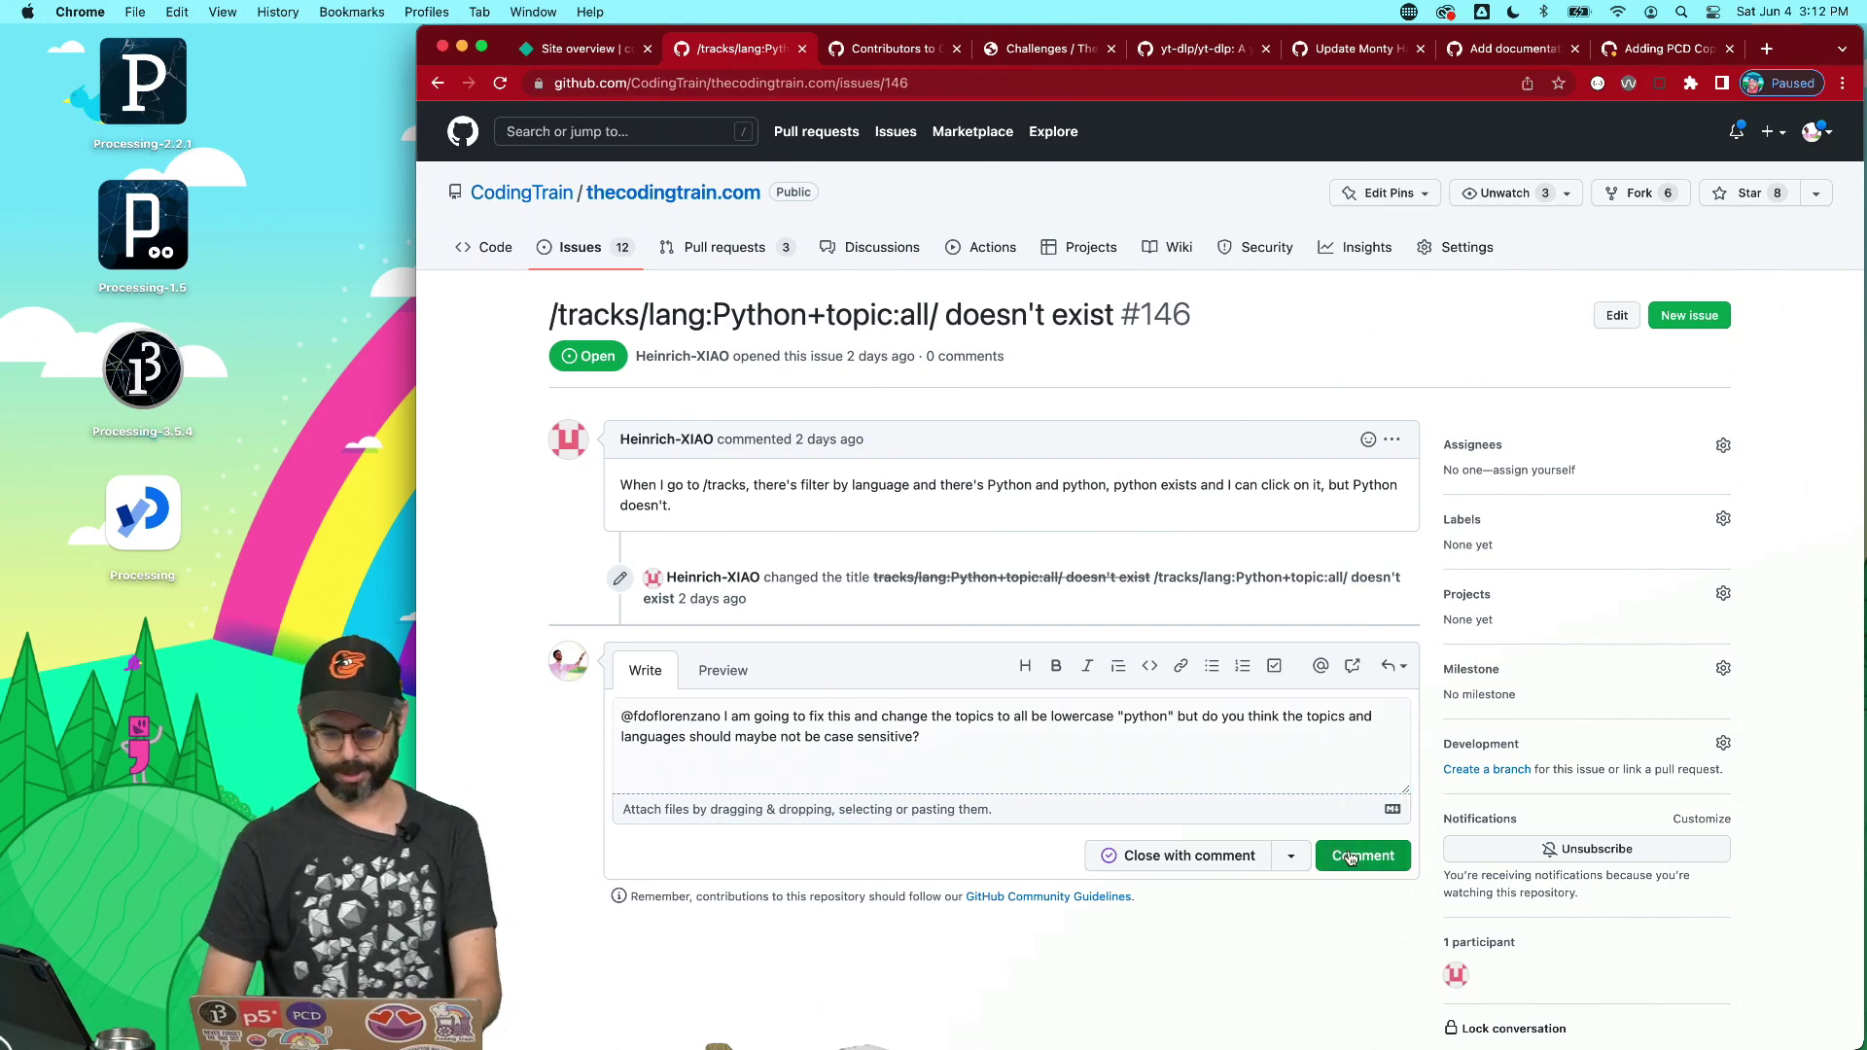
{"action": "key", "text": "super+Tab"}
{"action": "type", "text": "git branch topics-cleanup-python"}
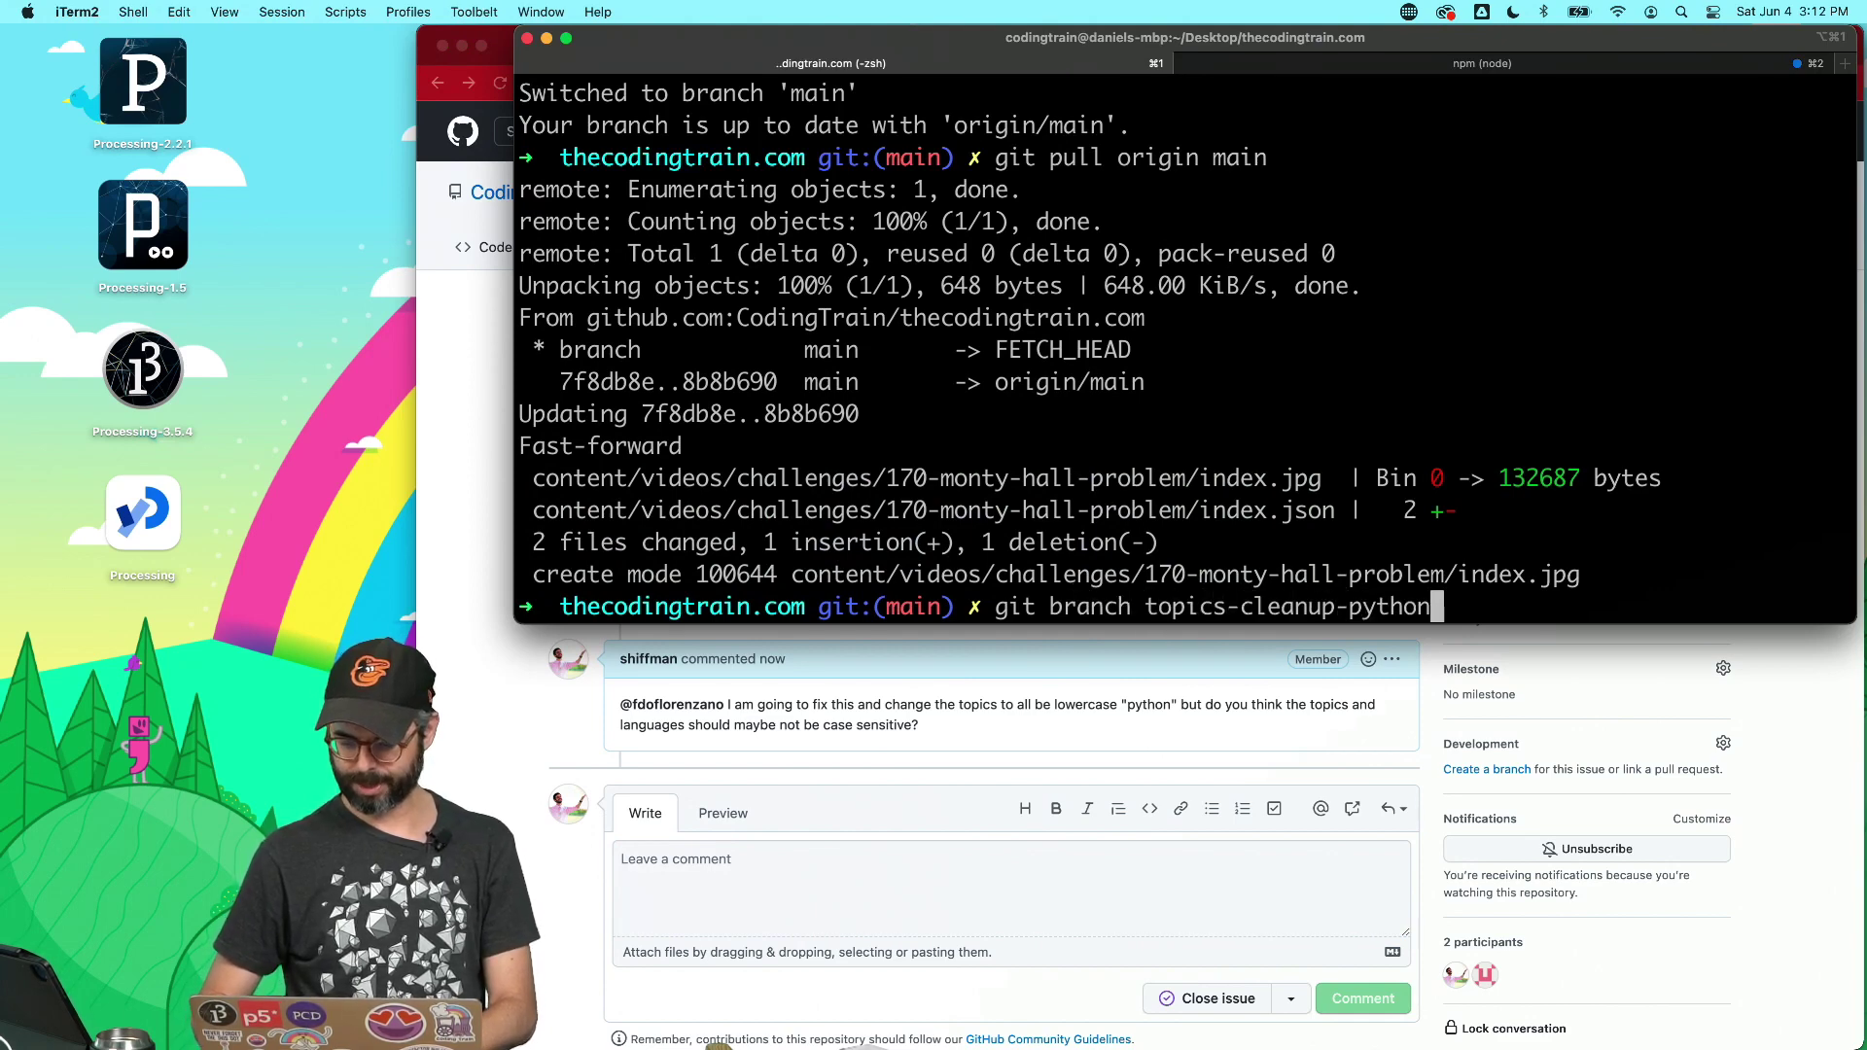
Step: Create the topics-cleanup-python branch and check it out
{"action": "key", "text": "Return"}
{"action": "type", "text": "git checkout top"}
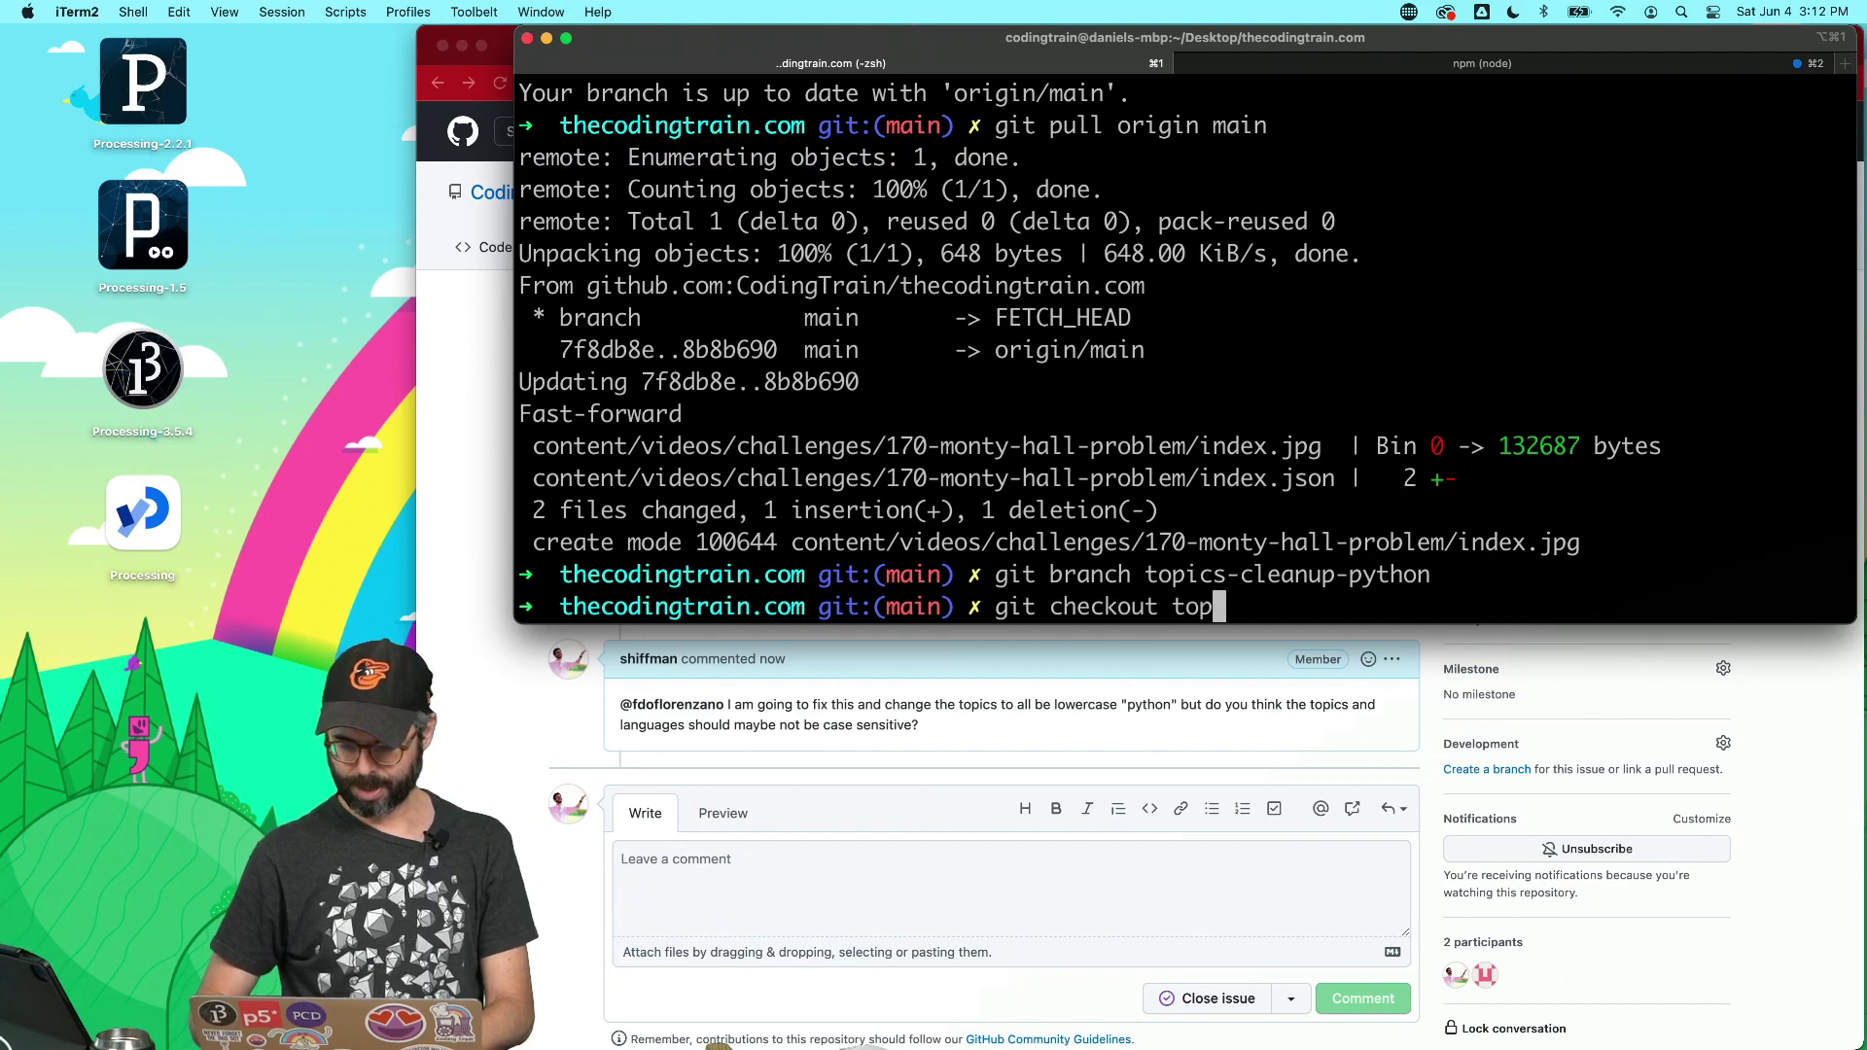
{"action": "key", "text": "Tab"}
{"action": "key", "text": "Return"}
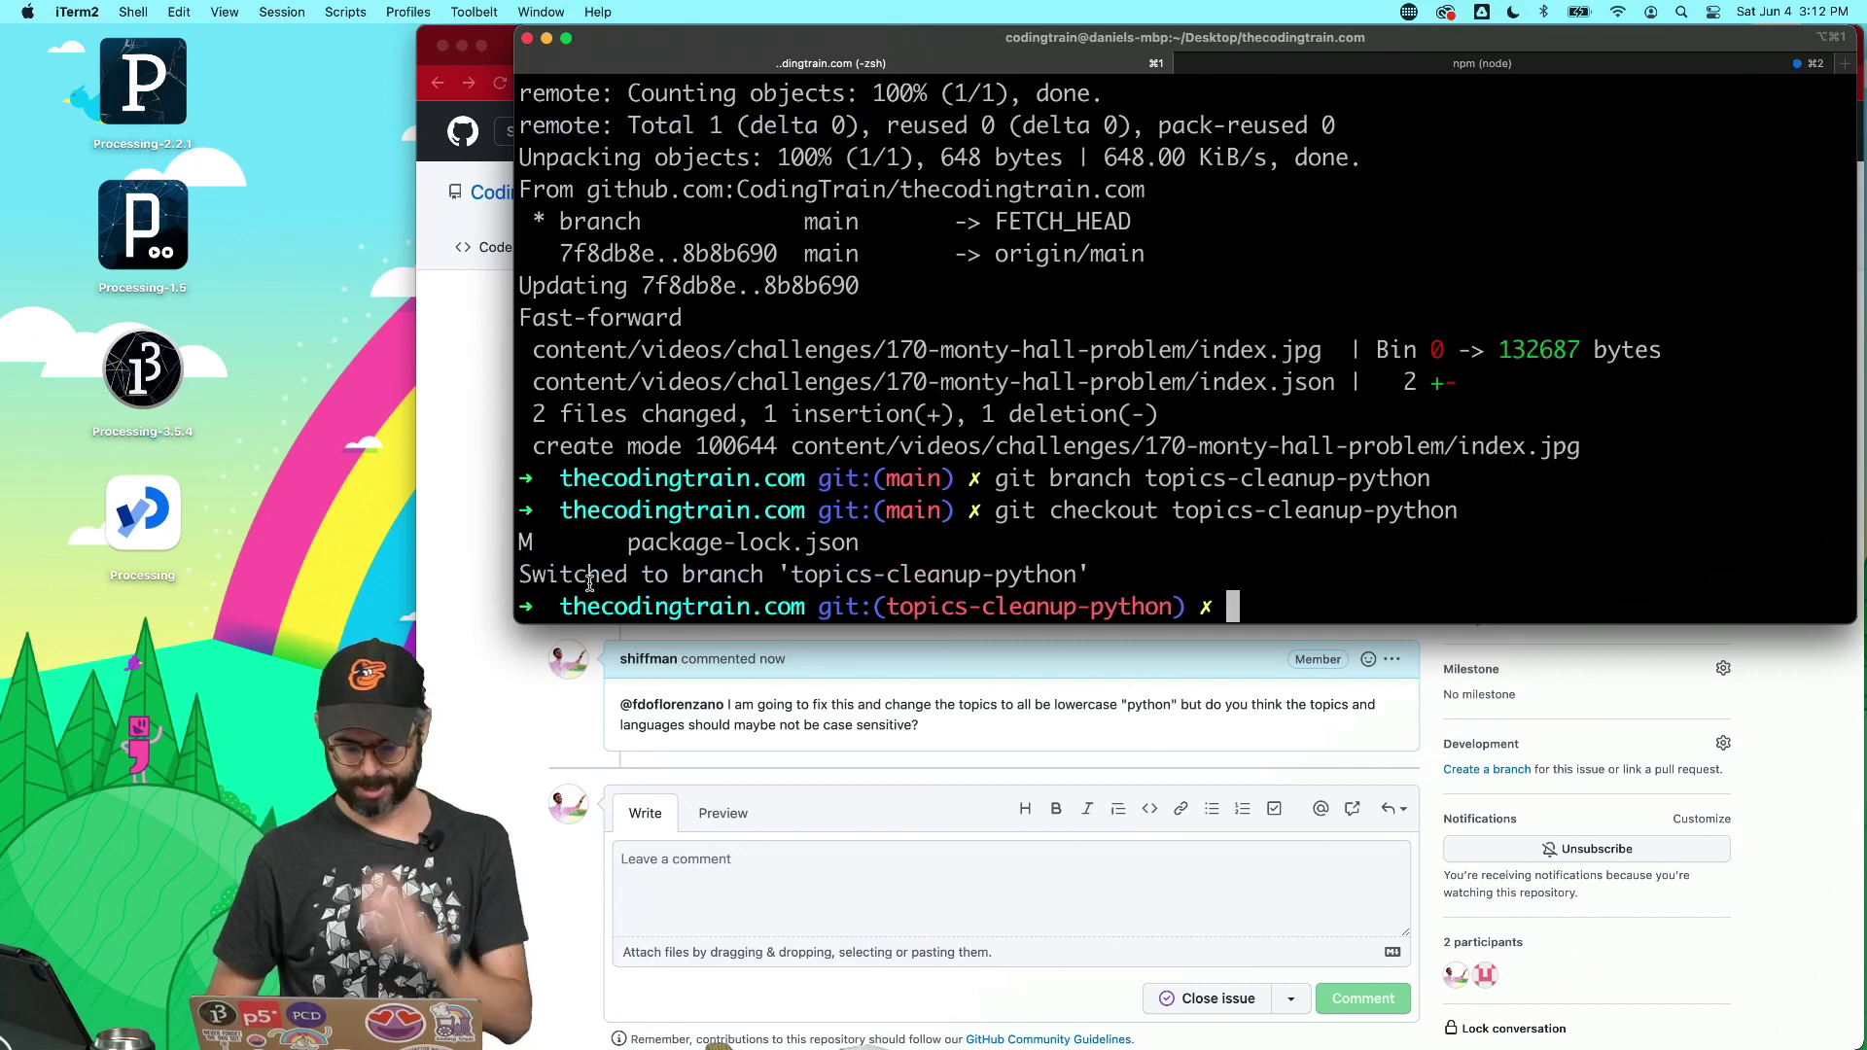
Step: Close the open index.json and package.json editors in VS Code
{"action": "key", "text": "super+Tab"}
{"action": "key", "text": "super+Tab"}
{"action": "key", "text": "super+Tab"}
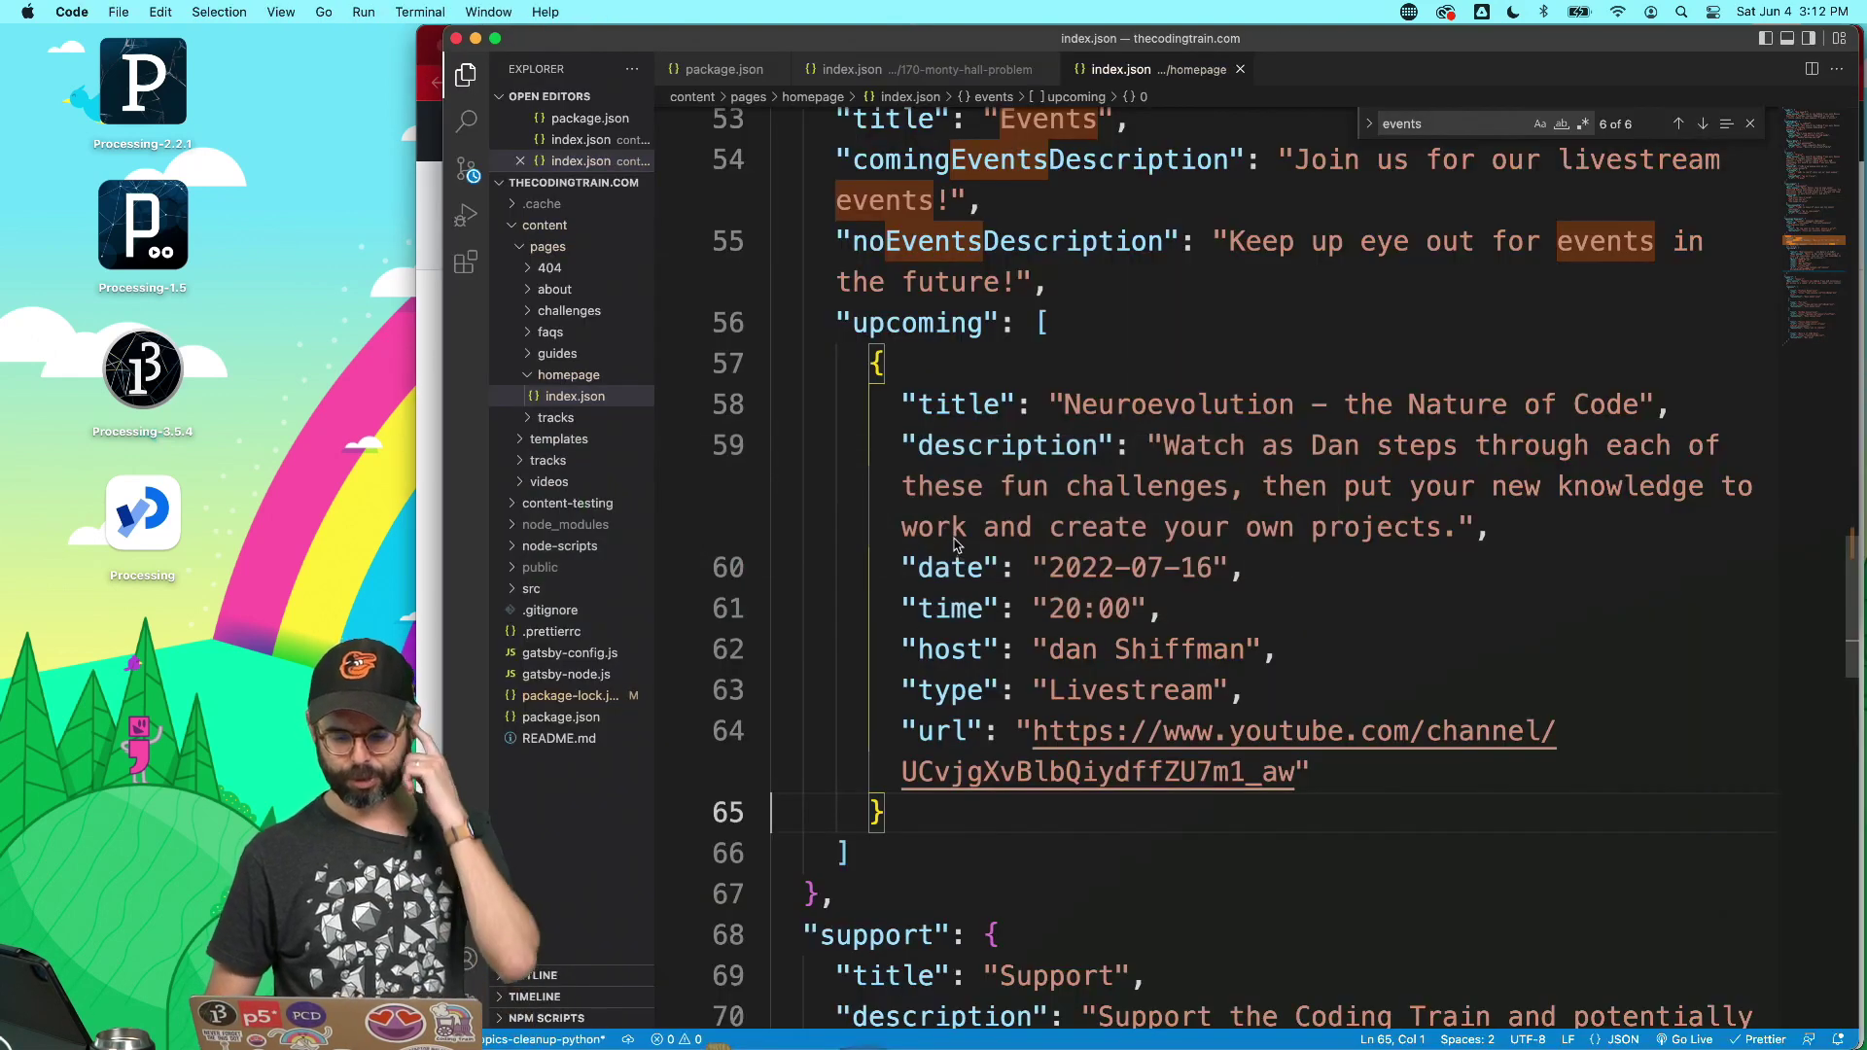
{"action": "left_click", "coordinate": [1003, 488]}
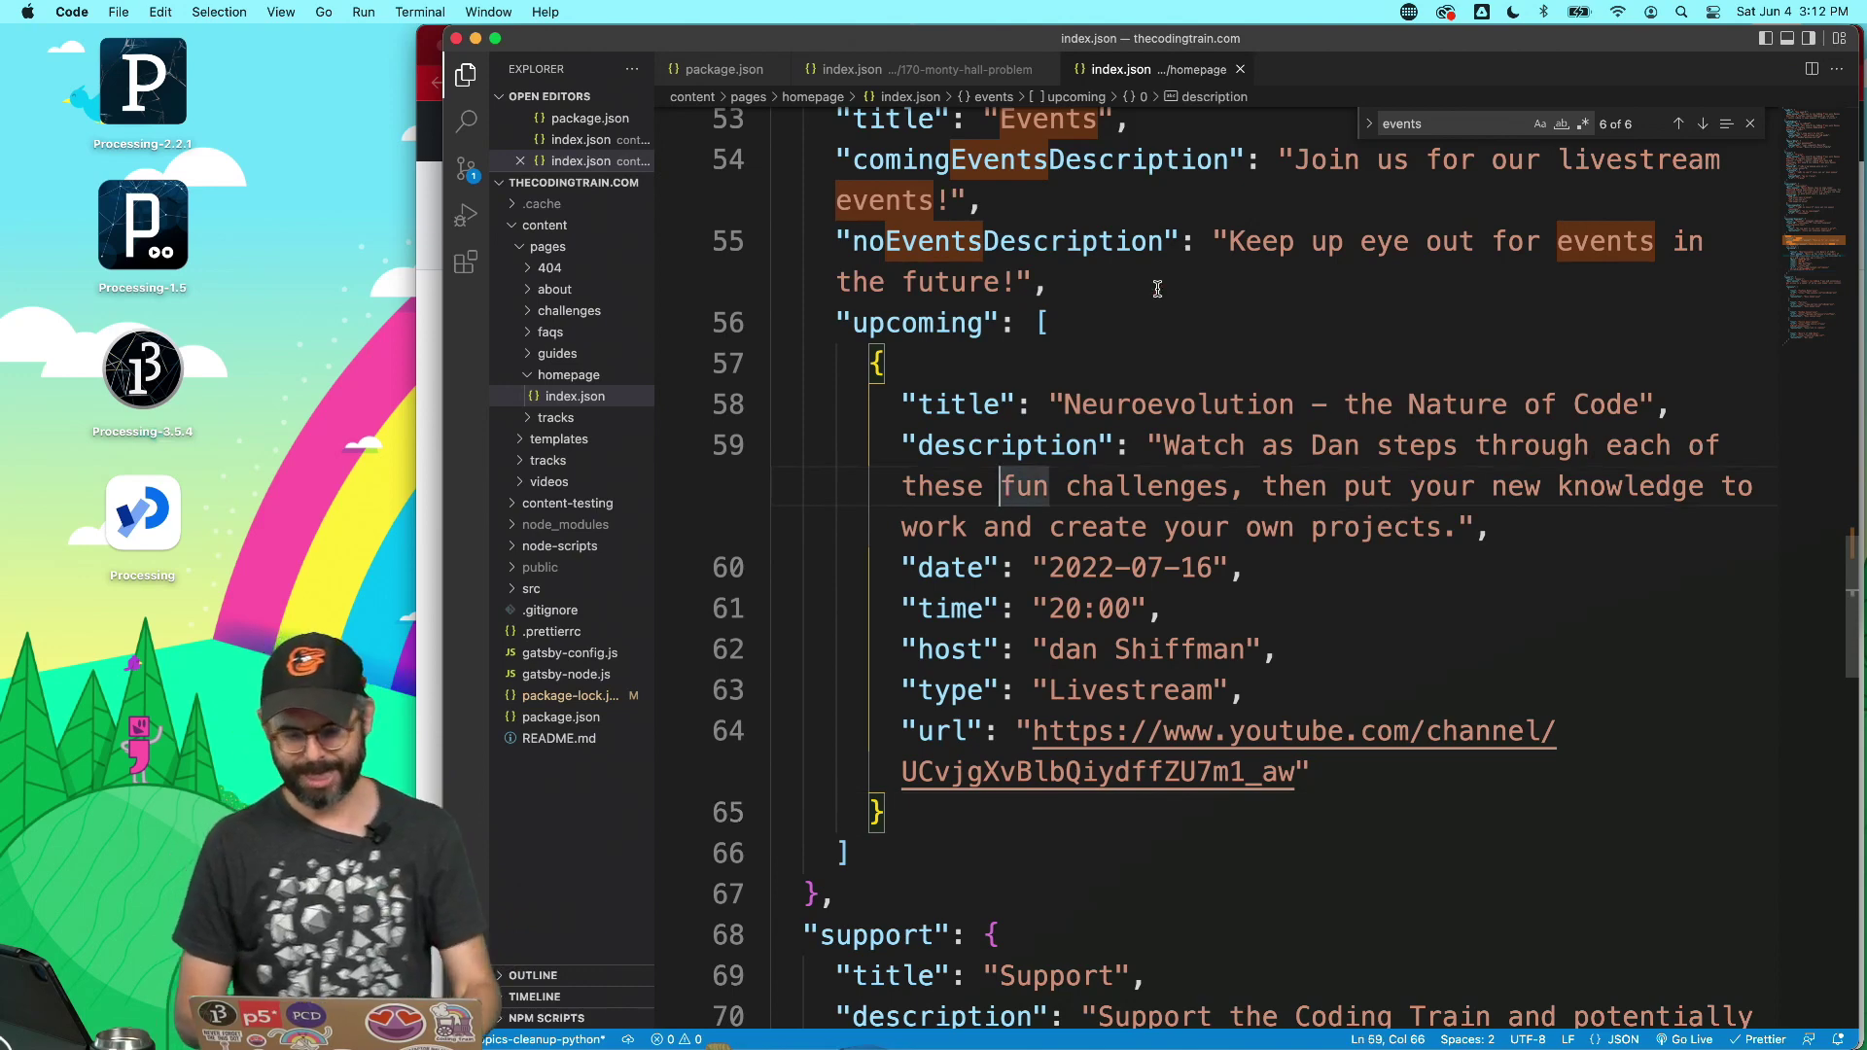
{"action": "key", "text": "super+w"}
{"action": "key", "text": "super+w"}
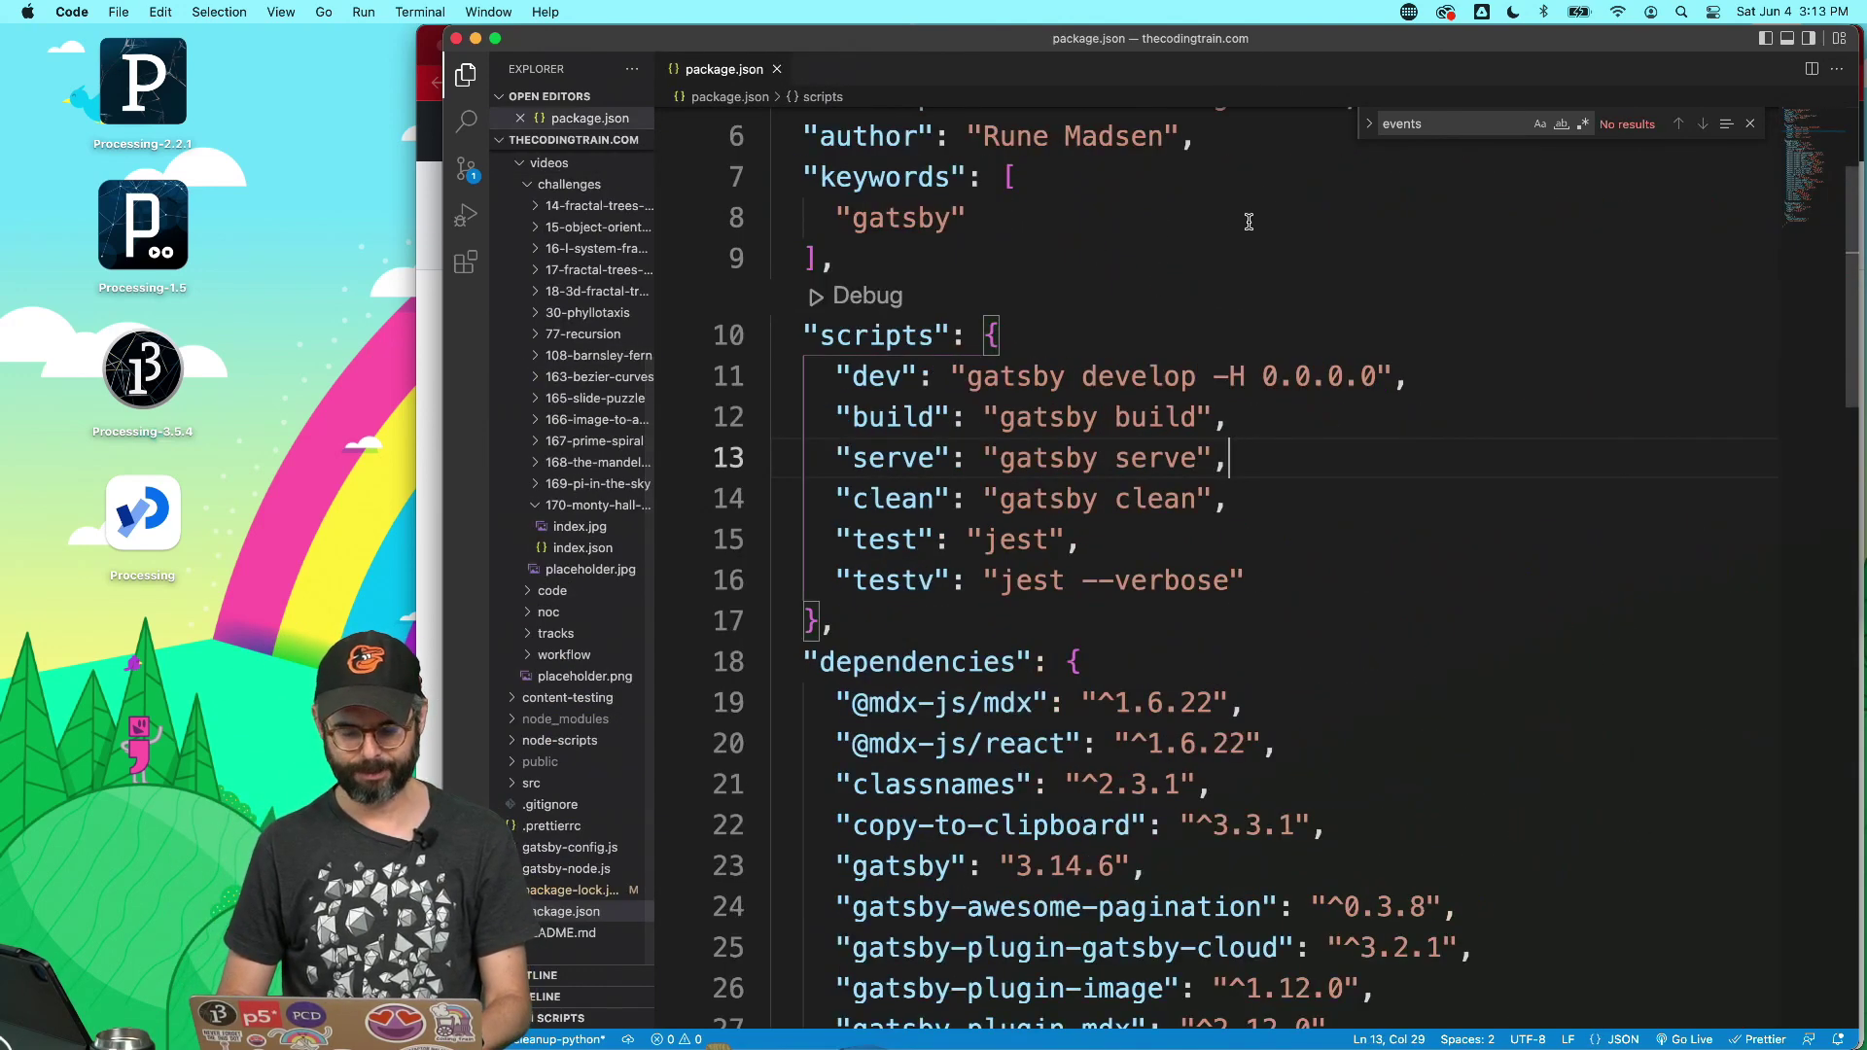
{"action": "key", "text": "super+w"}
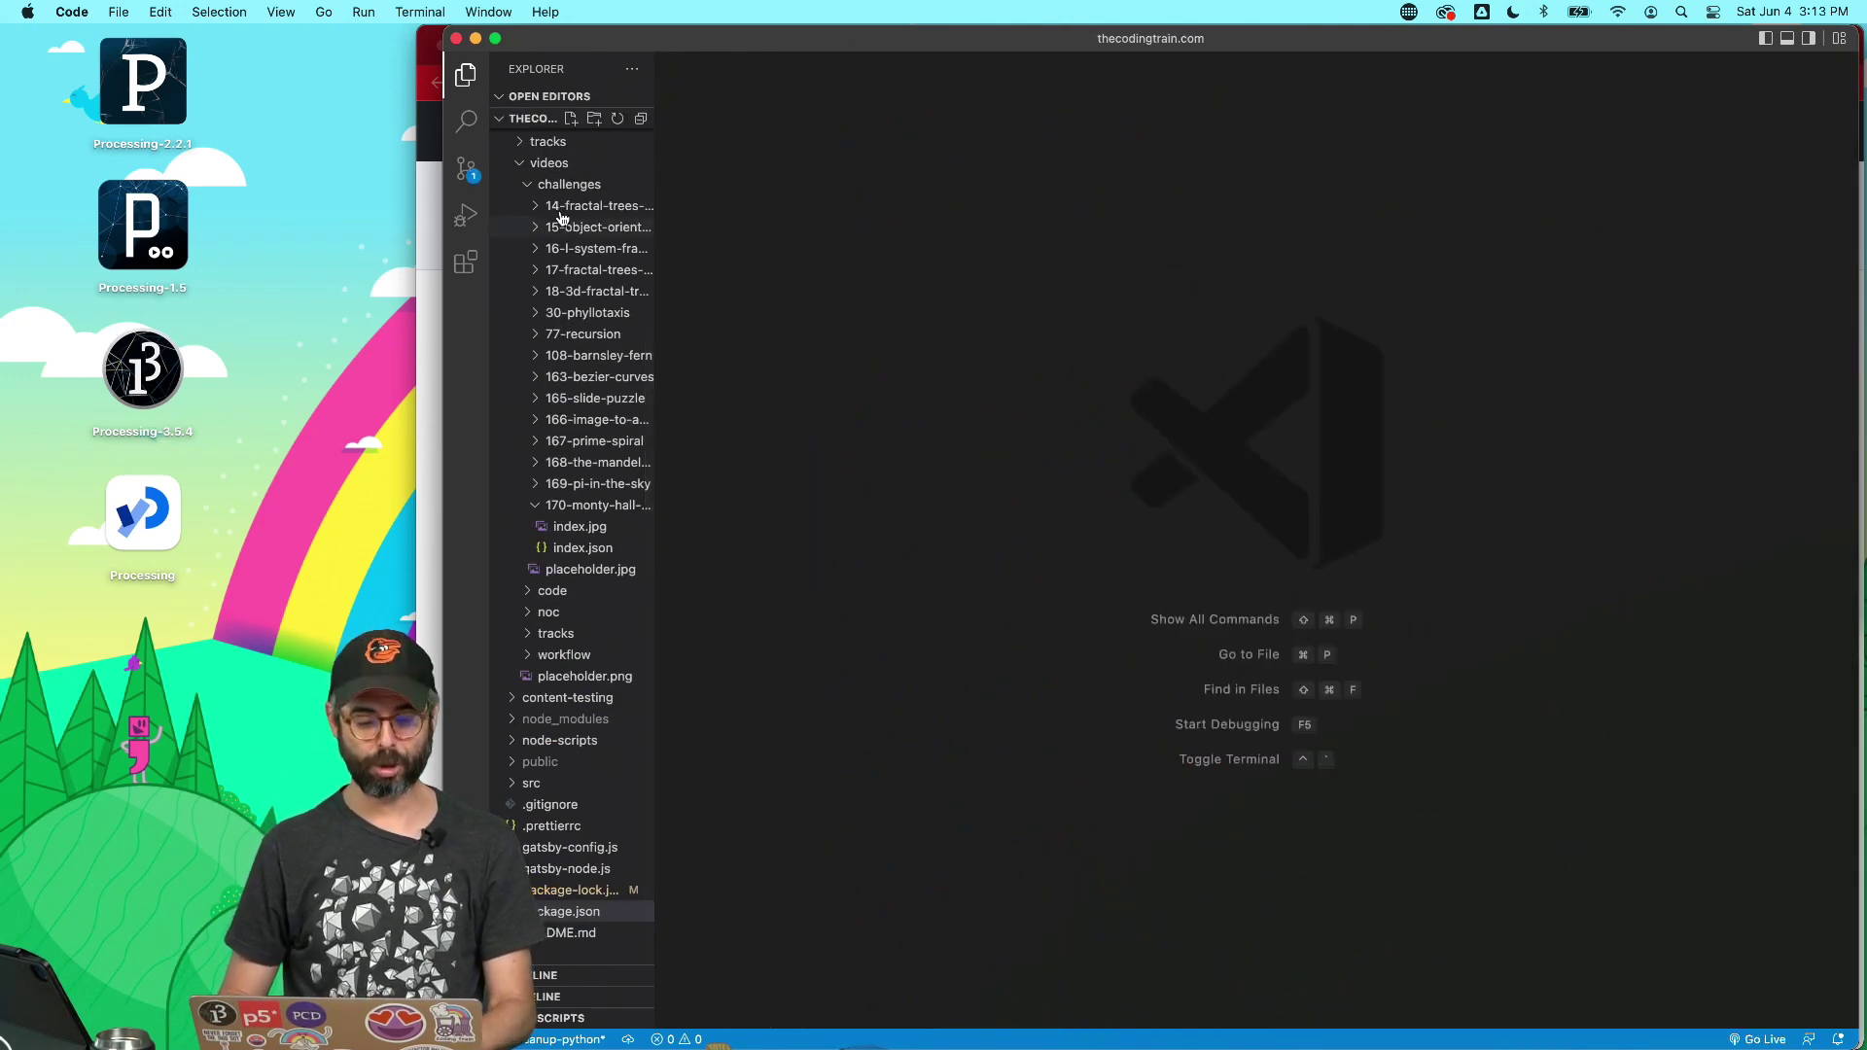
Step: Open project-wide search and try the regular expression (pP)ython
{"action": "left_click", "coordinate": [527, 185]}
{"action": "key", "text": "super+shift+f"}
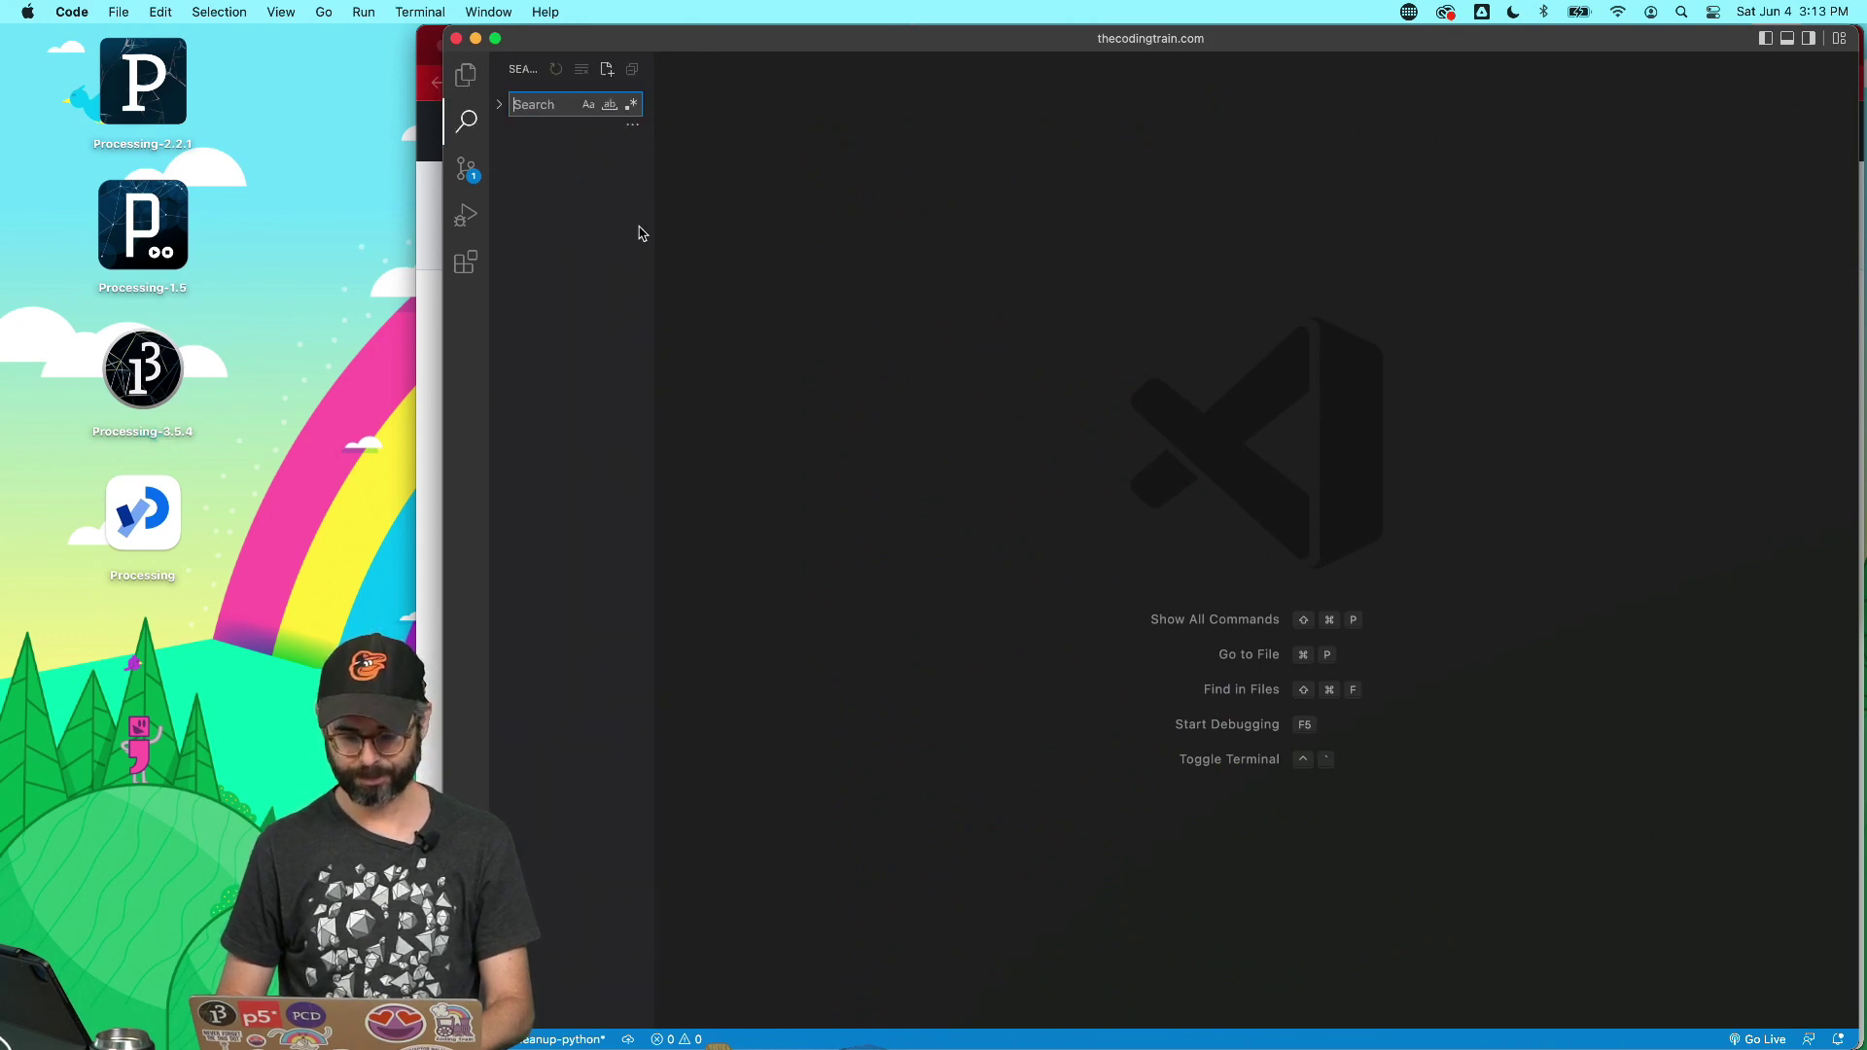
{"action": "left_click", "coordinate": [499, 115]}
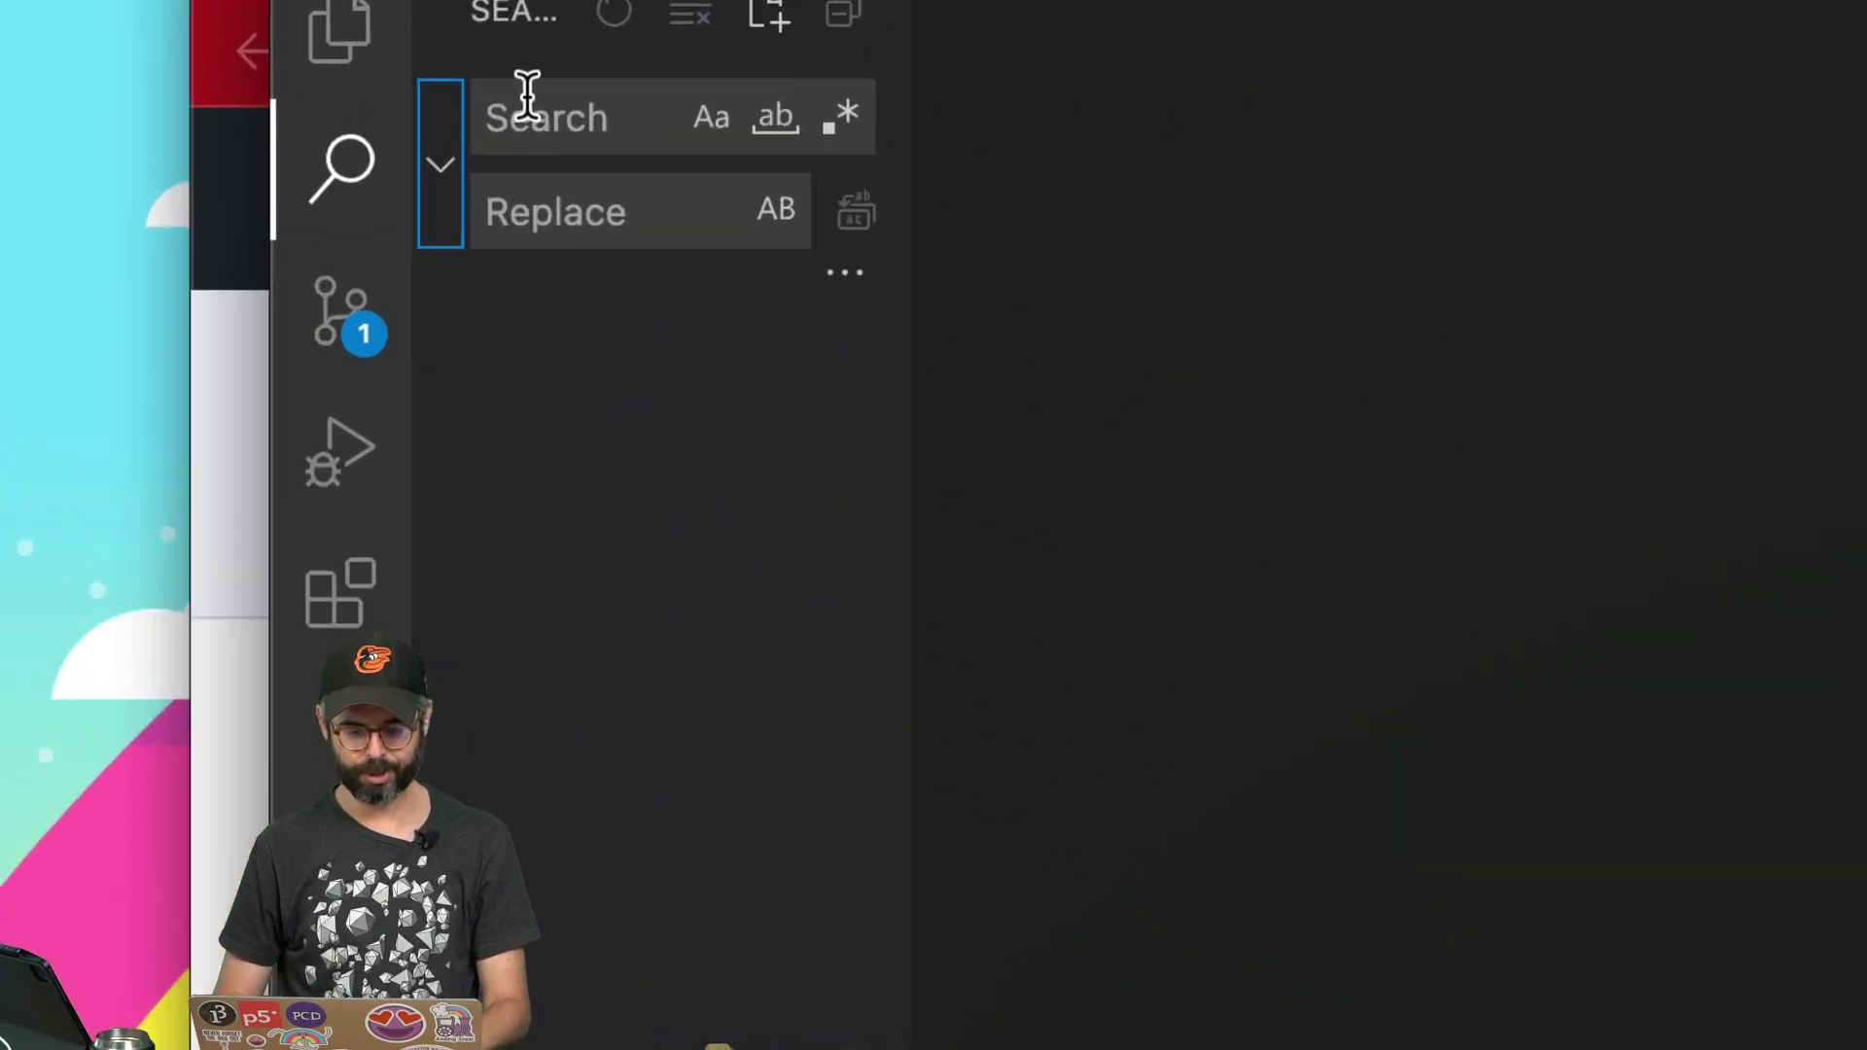
{"action": "left_click", "coordinate": [533, 111]}
{"action": "left_click", "coordinate": [872, 144]}
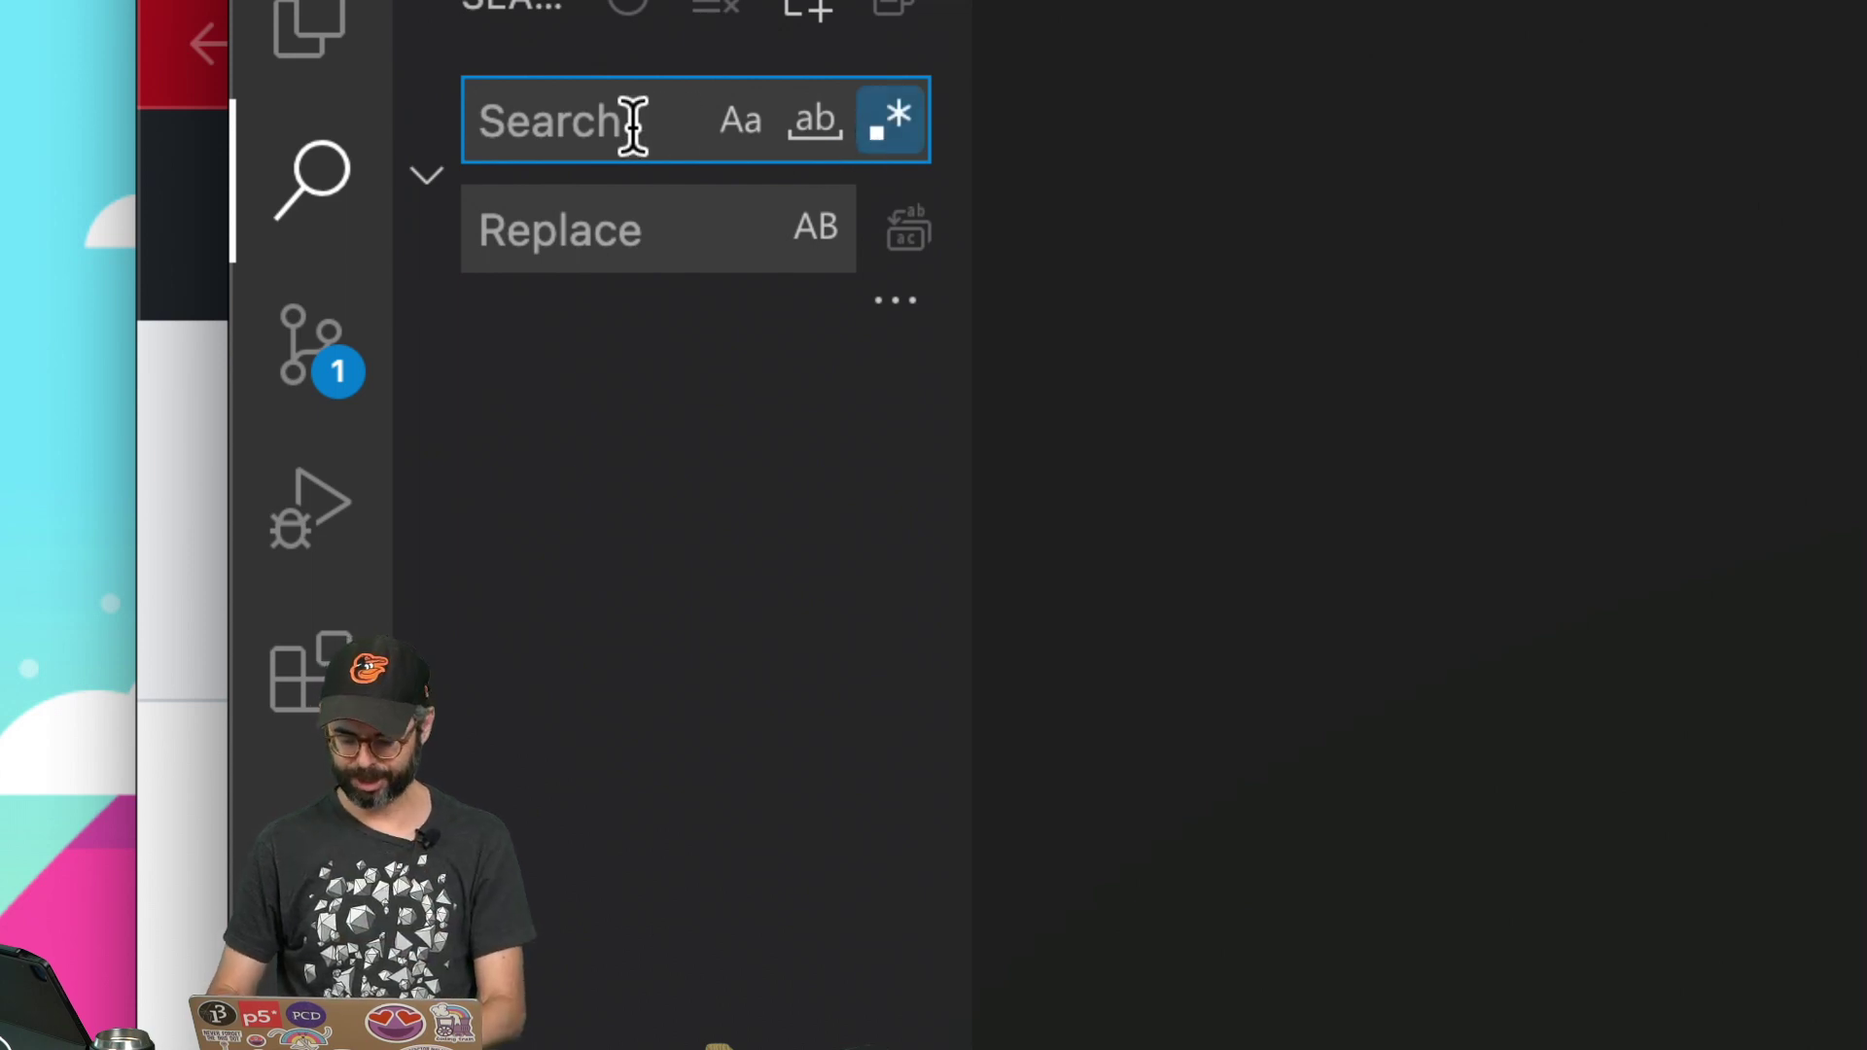
{"action": "type", "text": "(pP)ytho"}
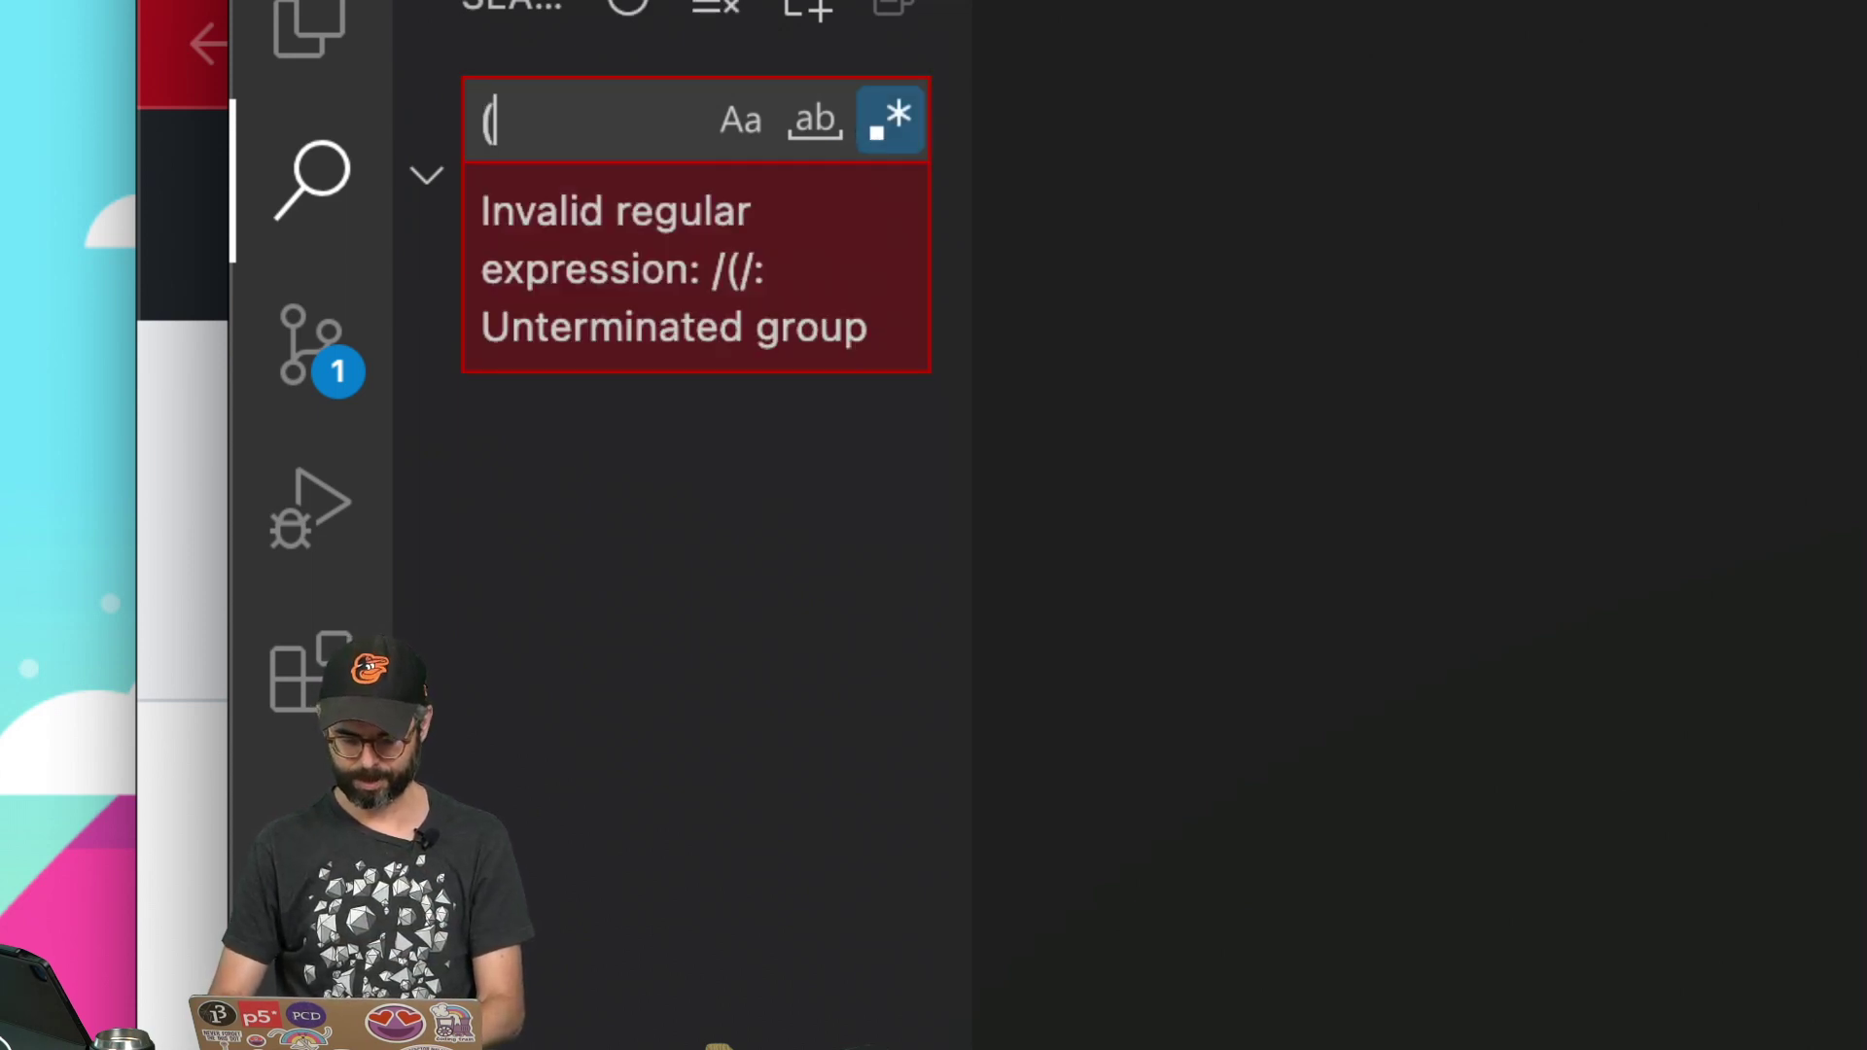
{"action": "type", "text": "n"}
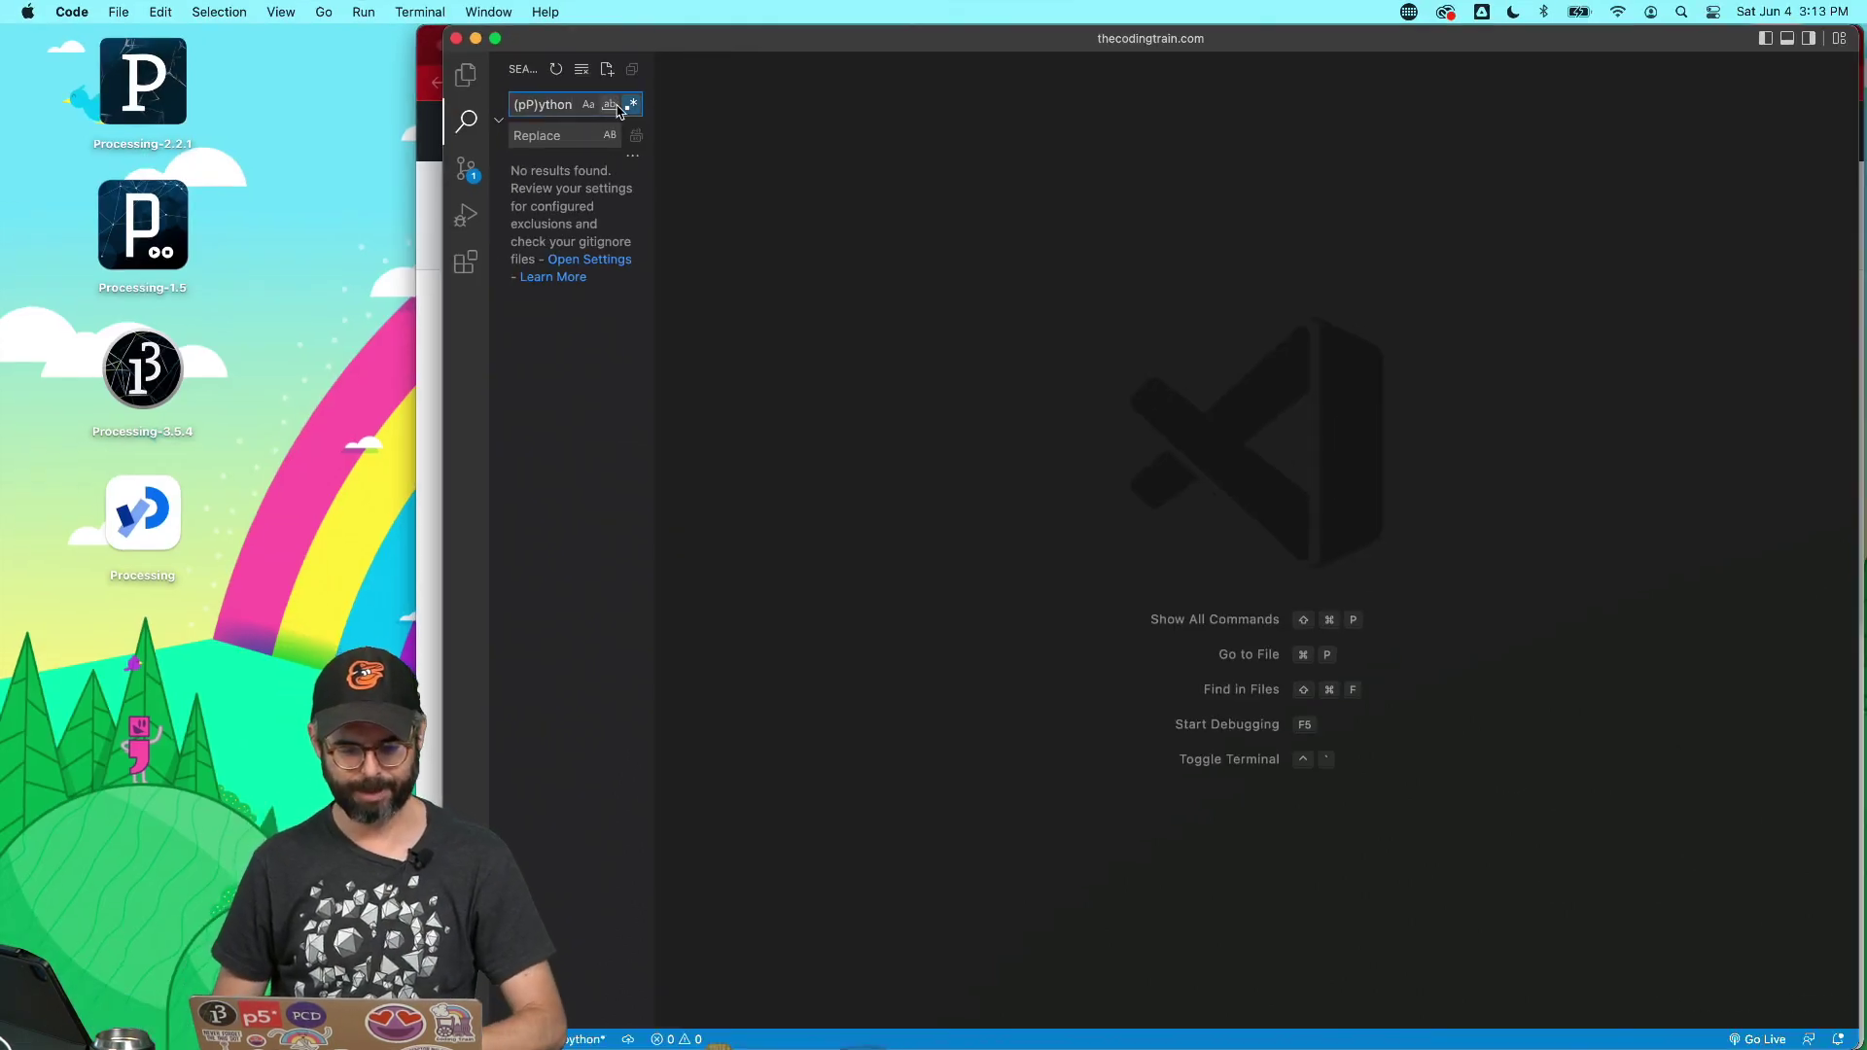
Step: Search for python with Match Case off, yielding 8 matches in 3 files
{"action": "left_click_drag", "start_coordinate": [574, 104], "coordinate": [513, 104]}
{"action": "type", "text": "p"}
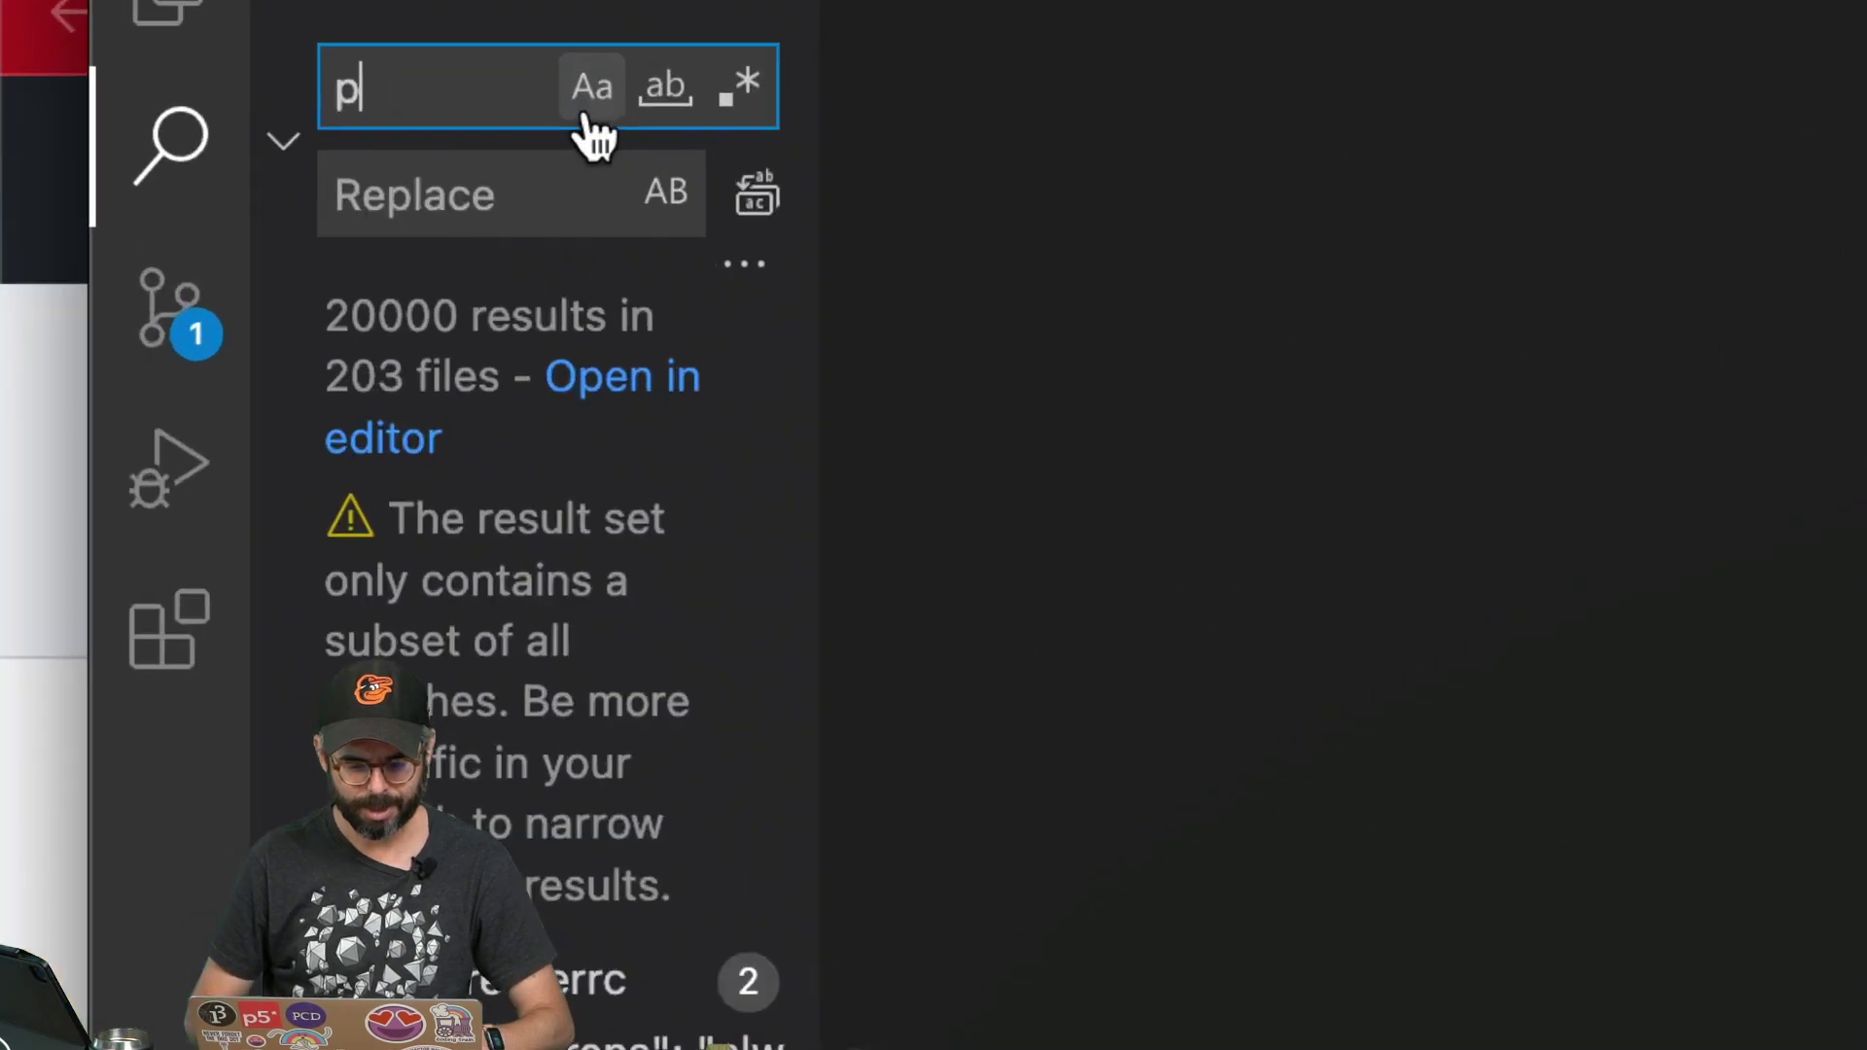
{"action": "left_click", "coordinate": [585, 111]}
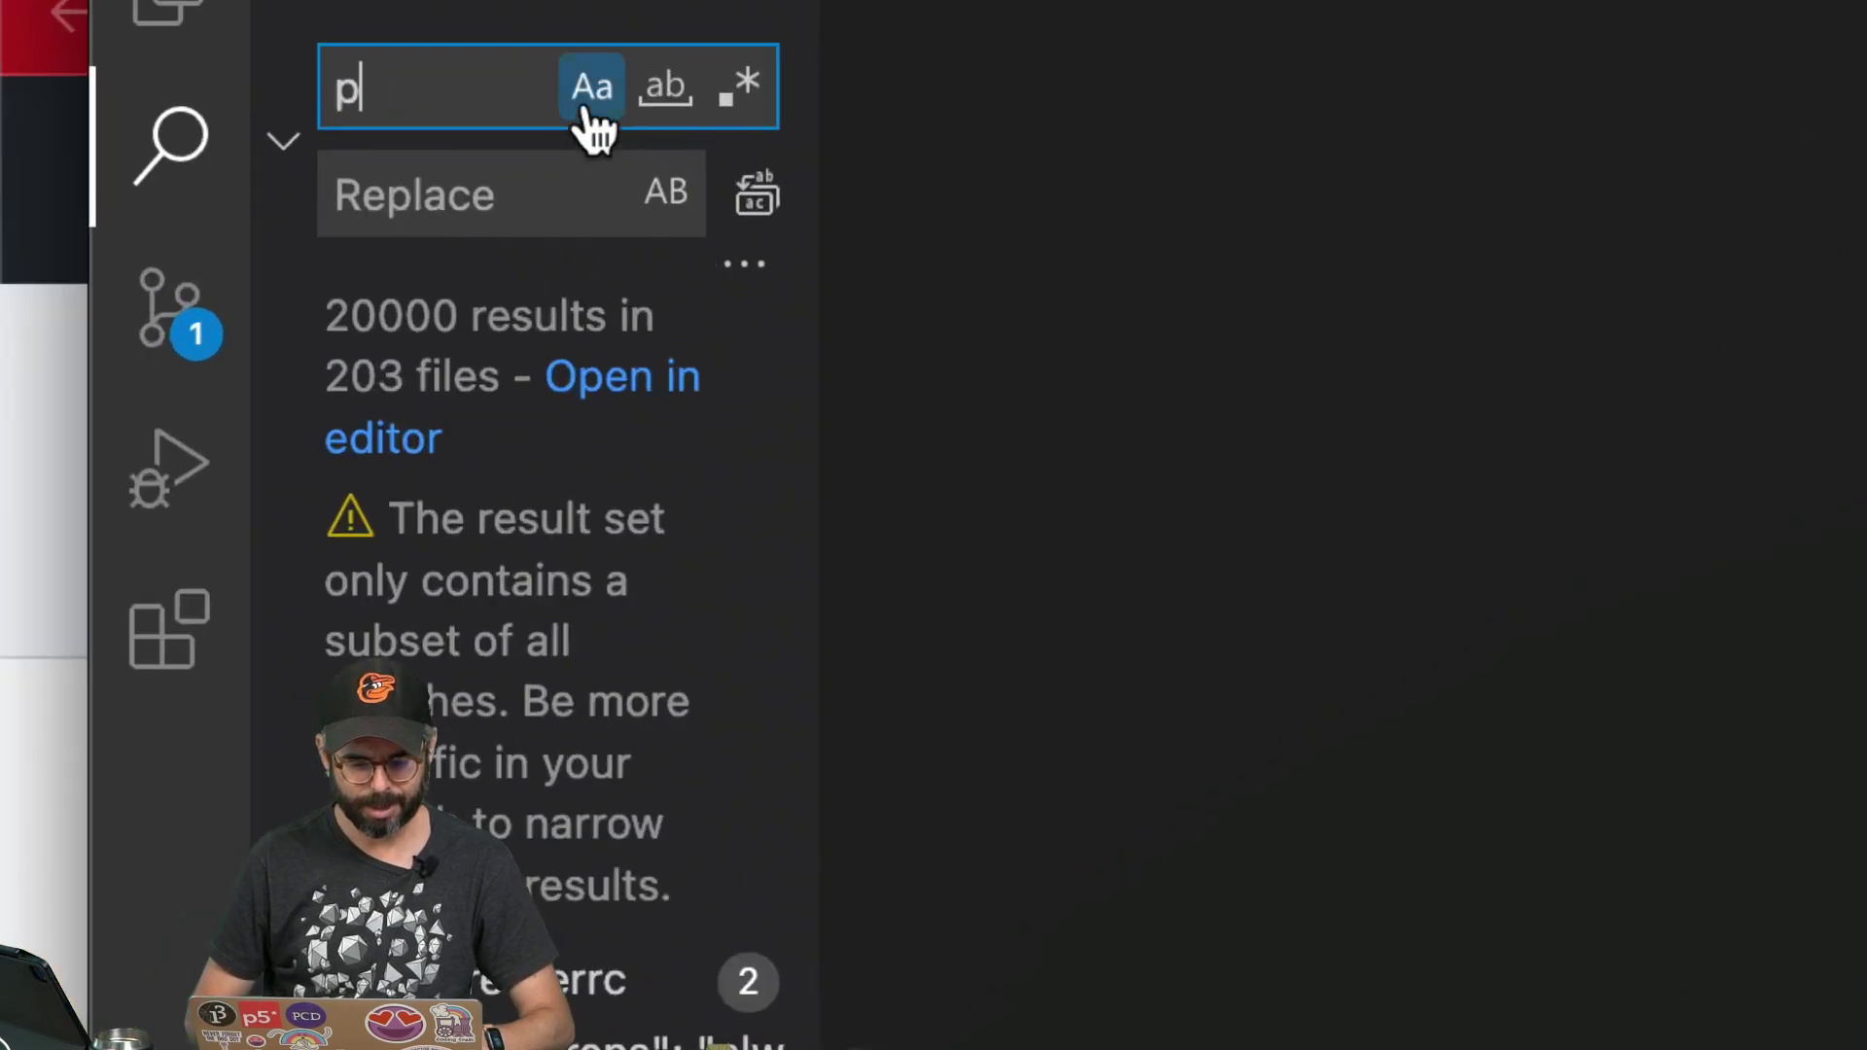
{"action": "left_click", "coordinate": [590, 101]}
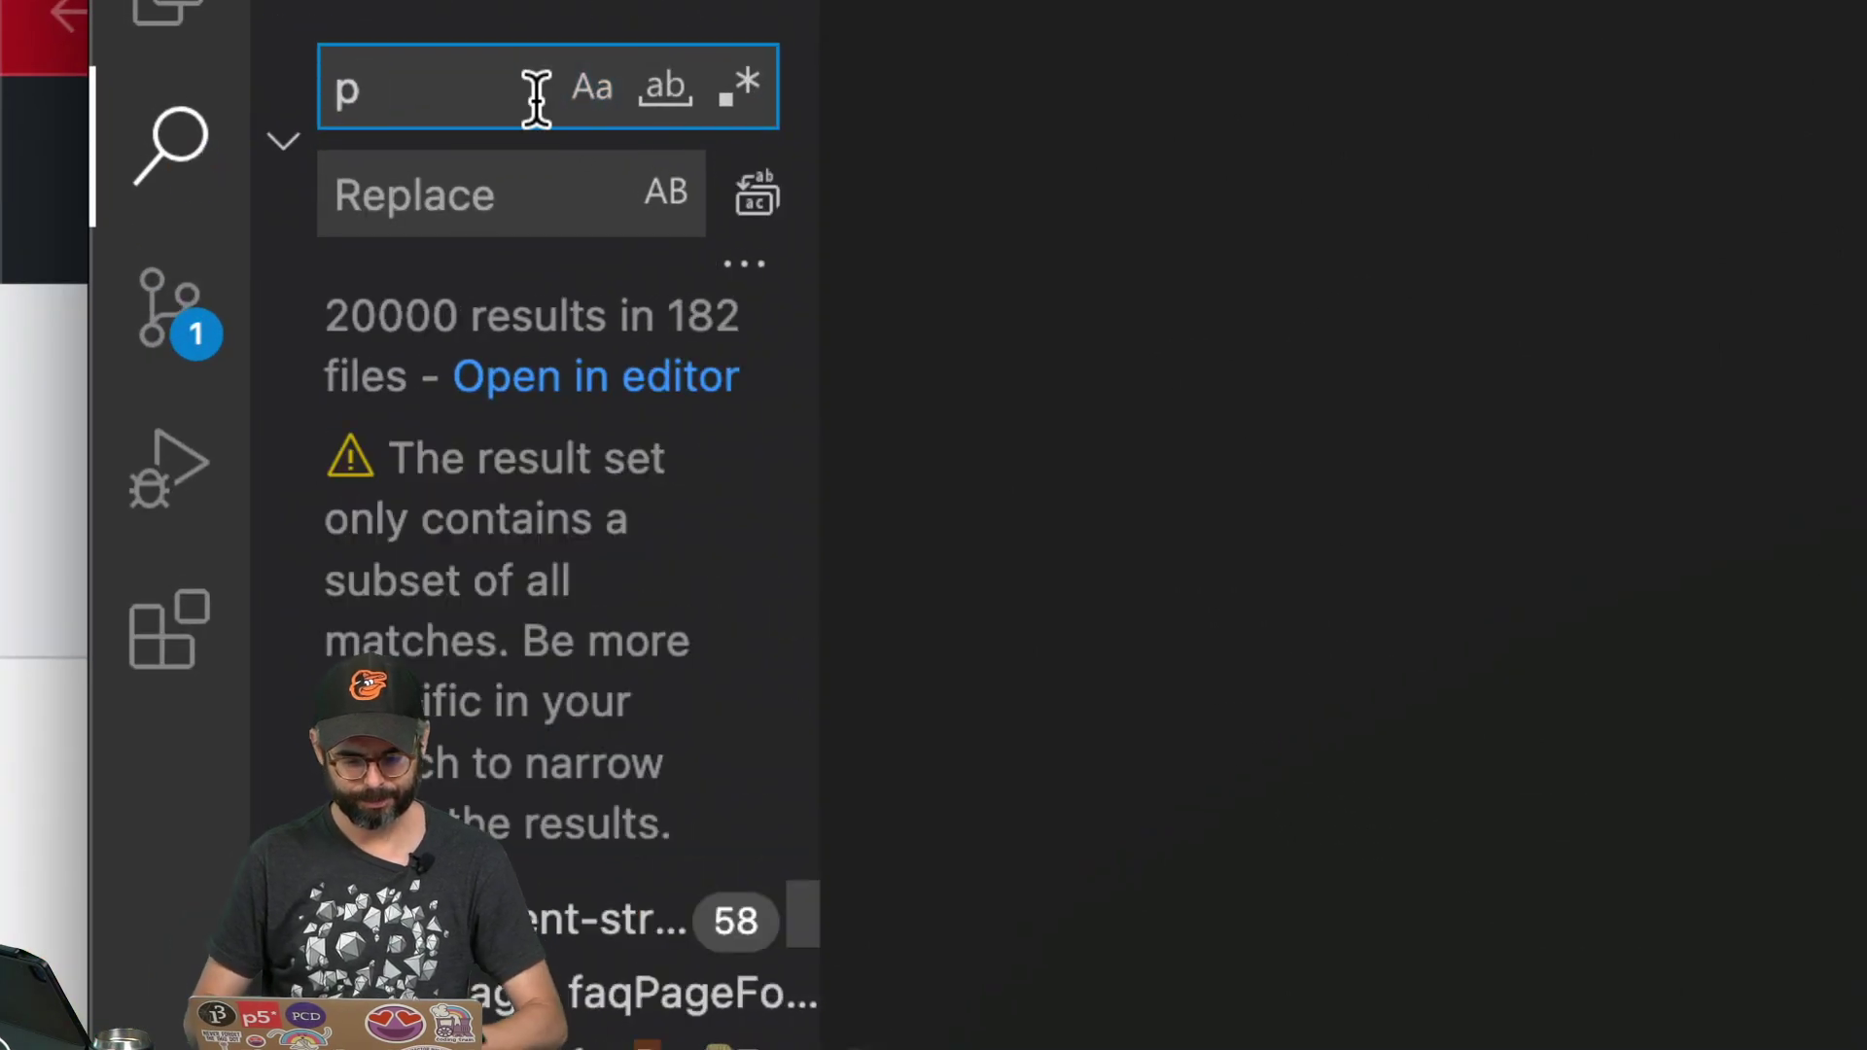
{"action": "type", "text": "ython"}
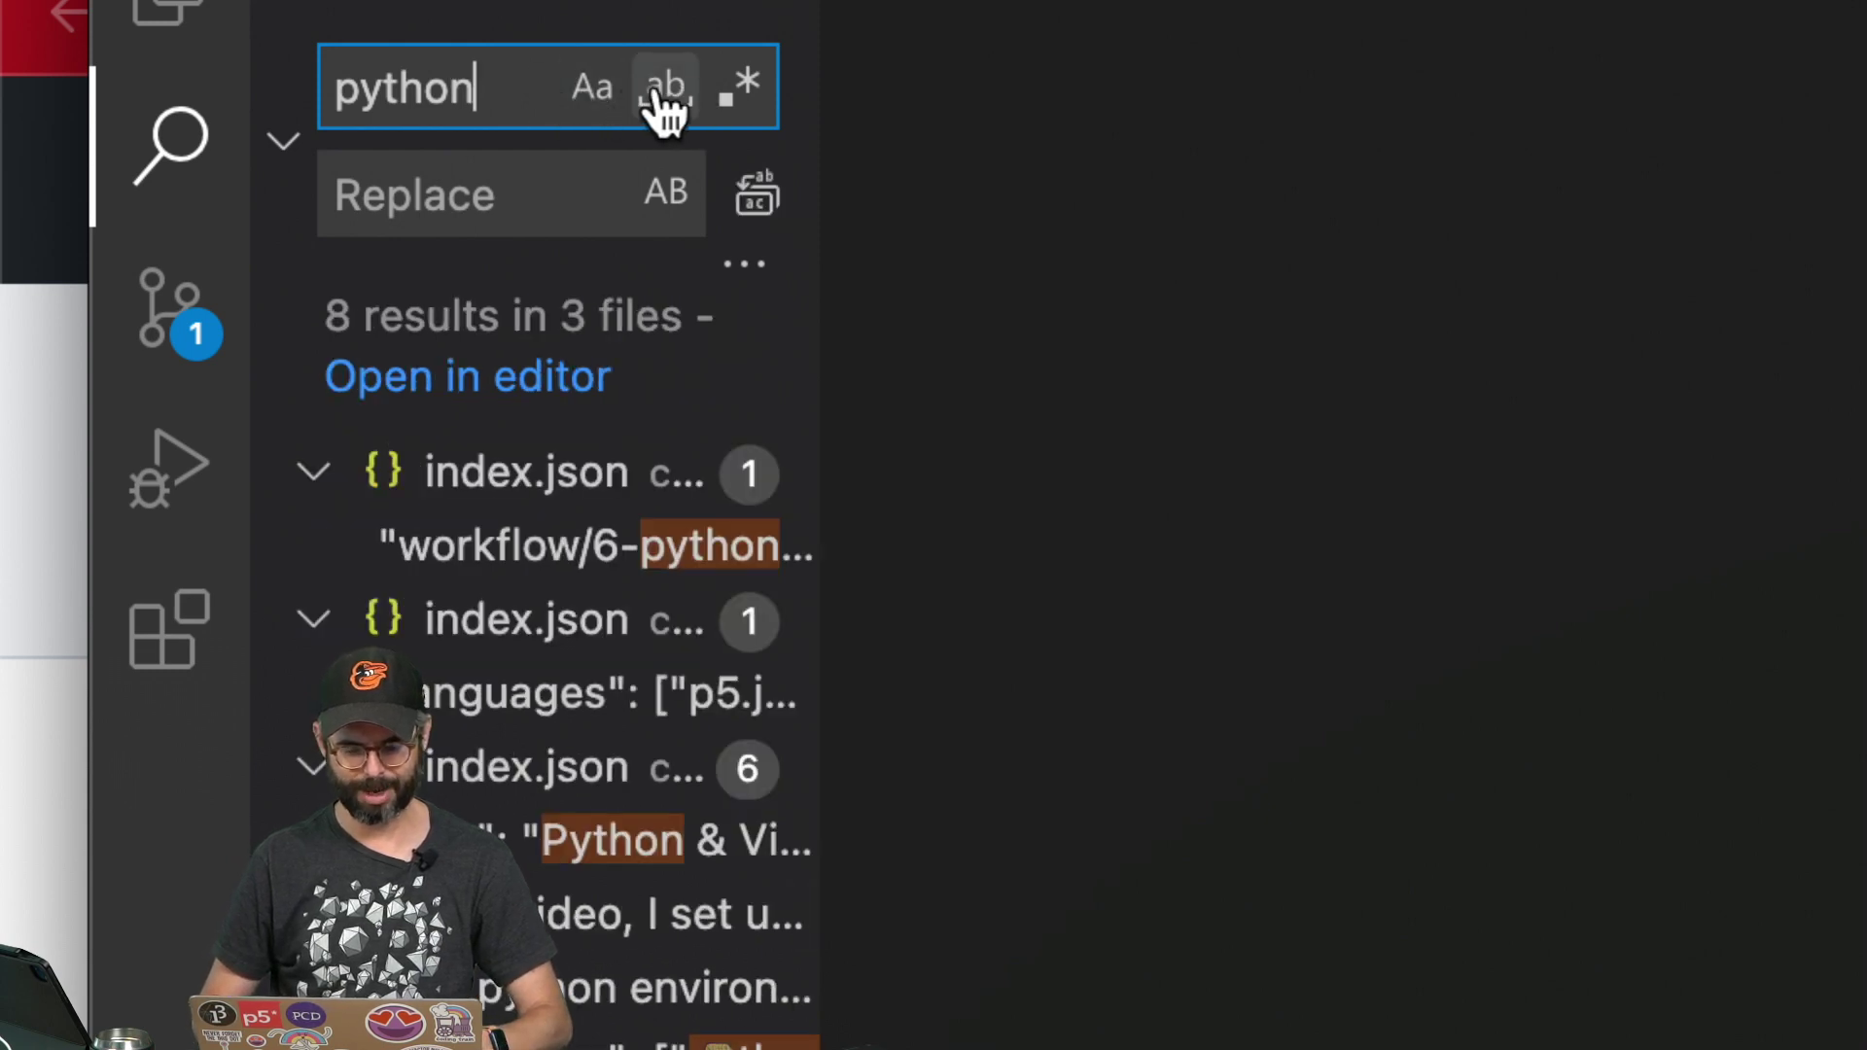
{"action": "left_click", "coordinate": [619, 102]}
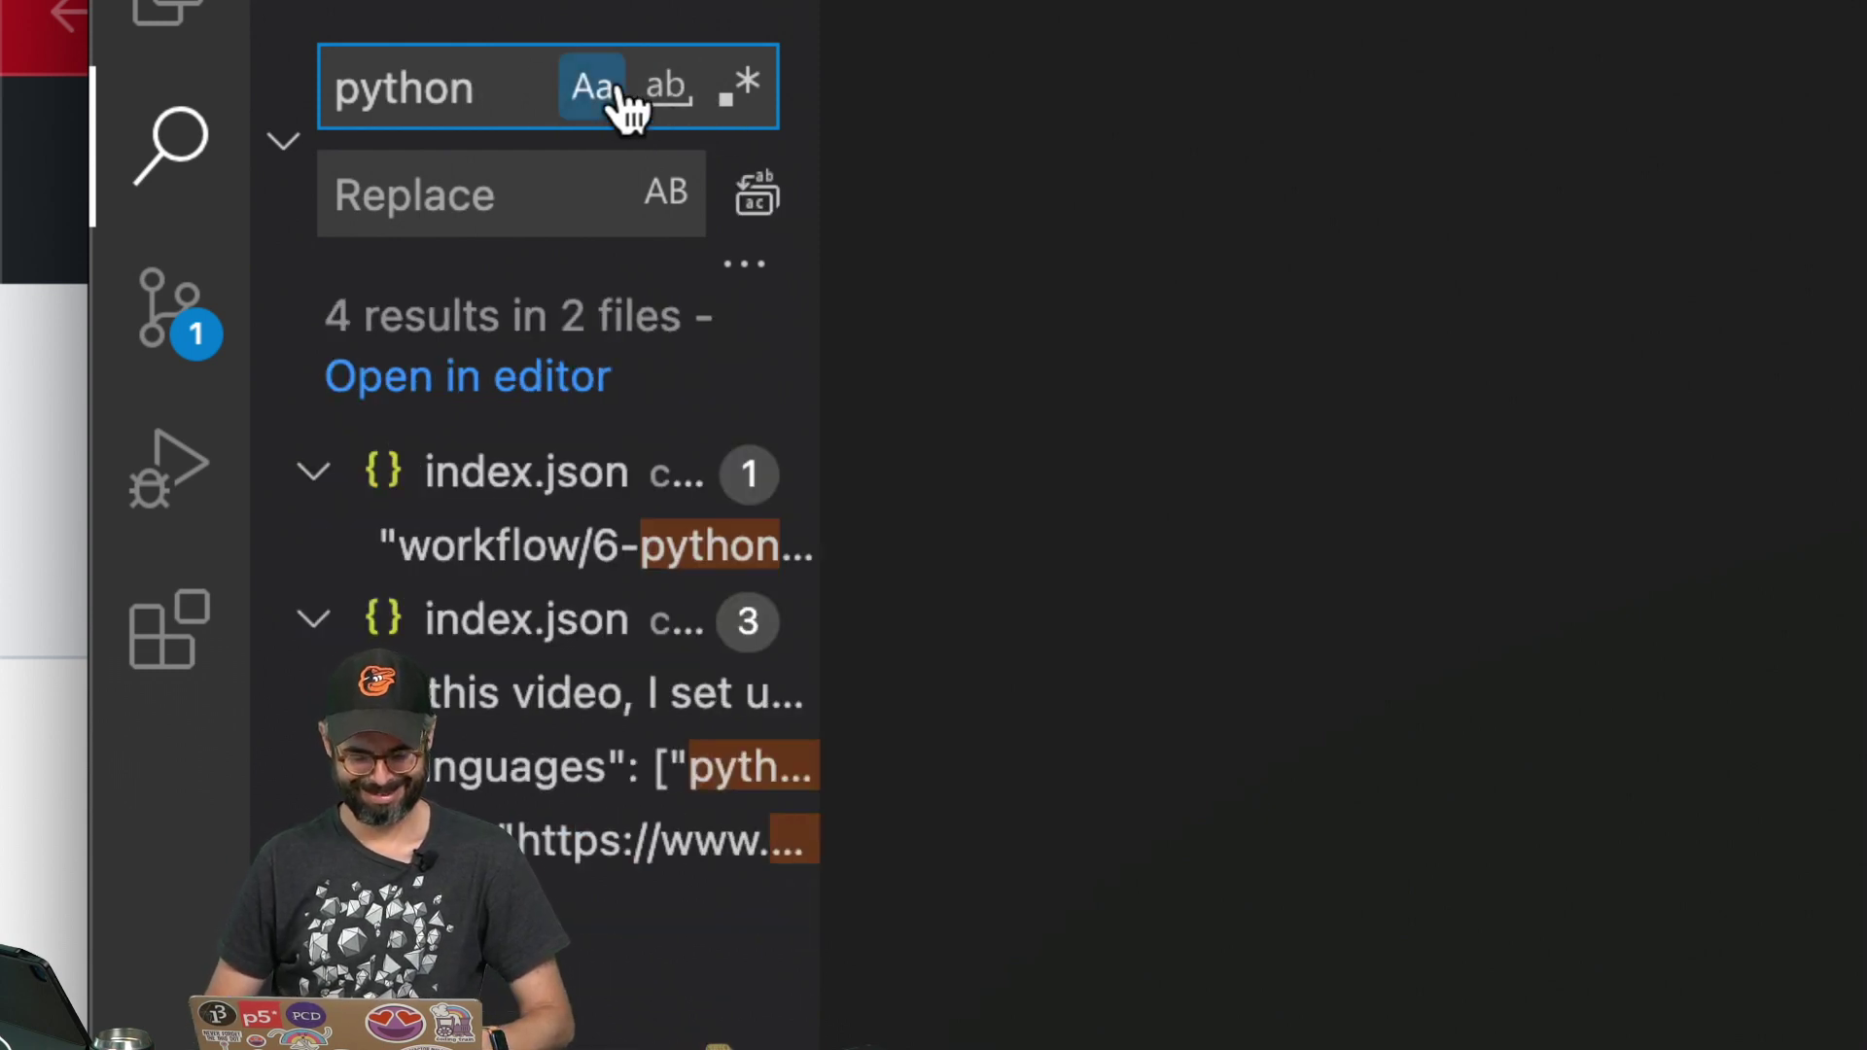
{"action": "left_click", "coordinate": [619, 102]}
{"action": "left_click", "coordinate": [623, 103]}
{"action": "left_click", "coordinate": [619, 103]}
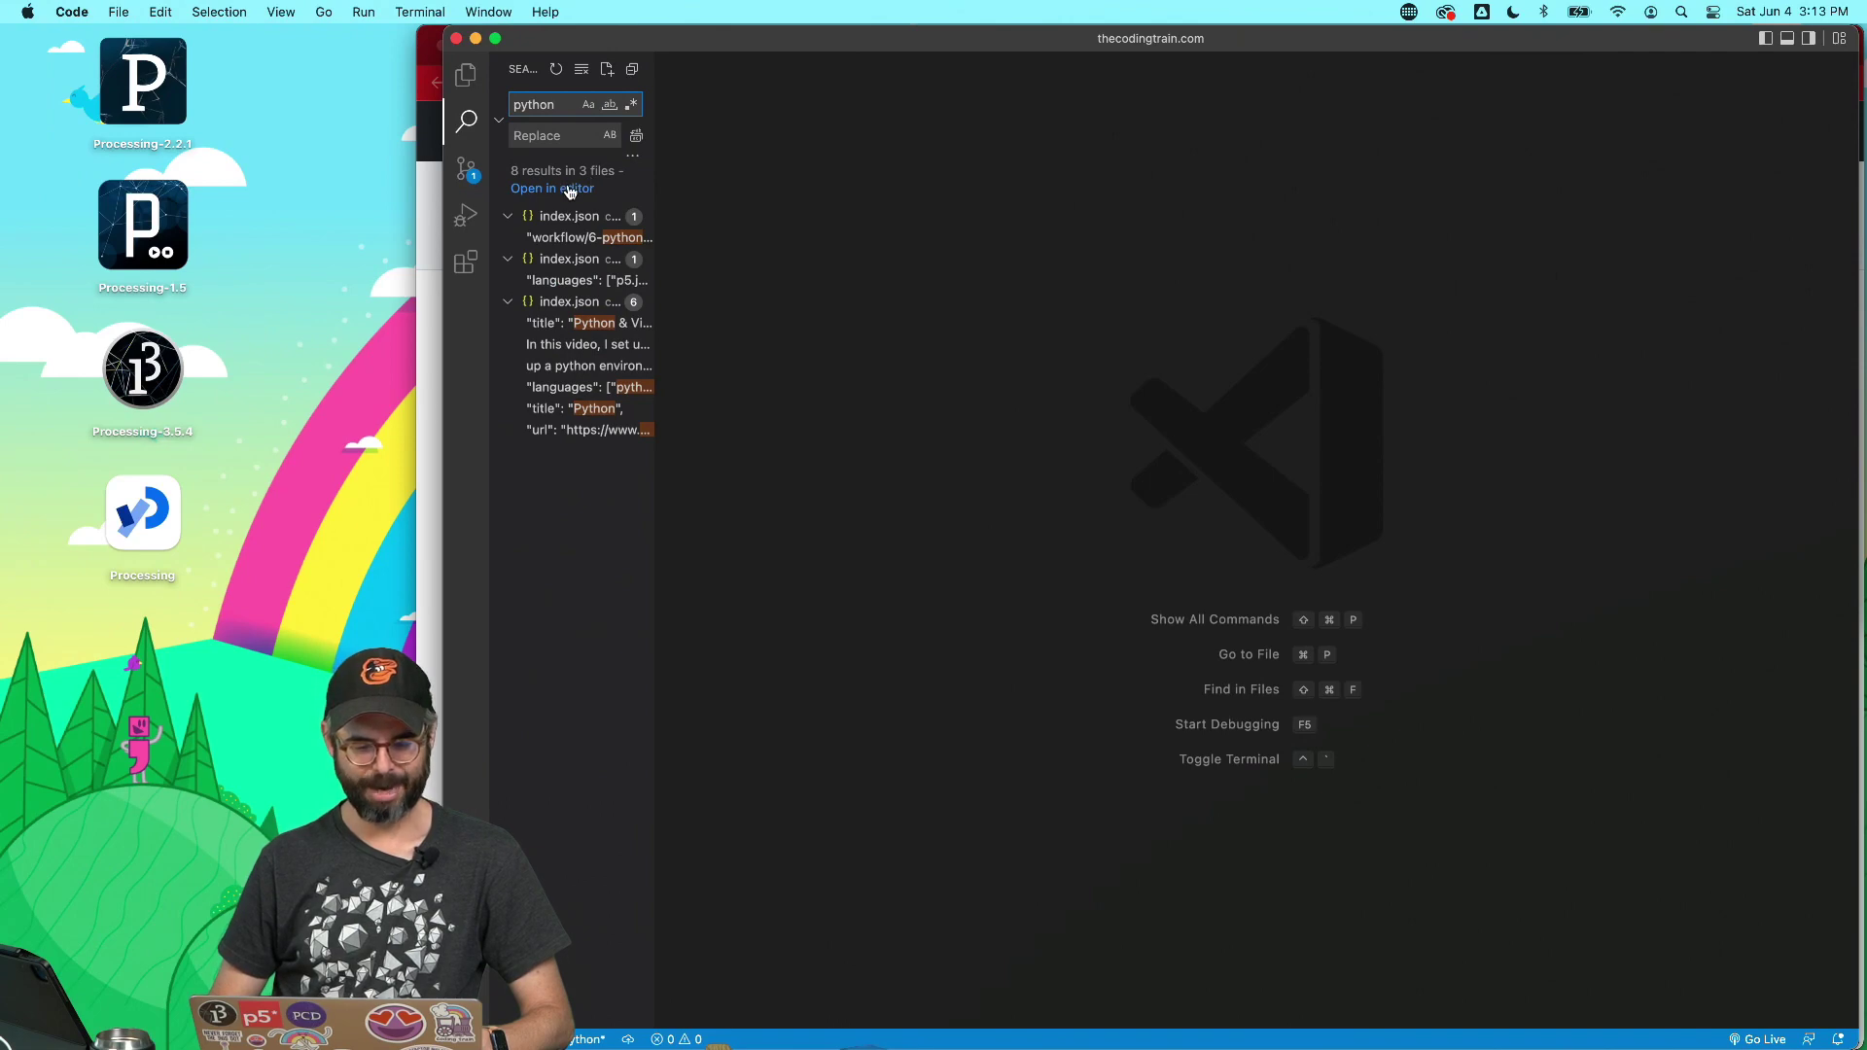
{"action": "left_click", "coordinate": [571, 188]}
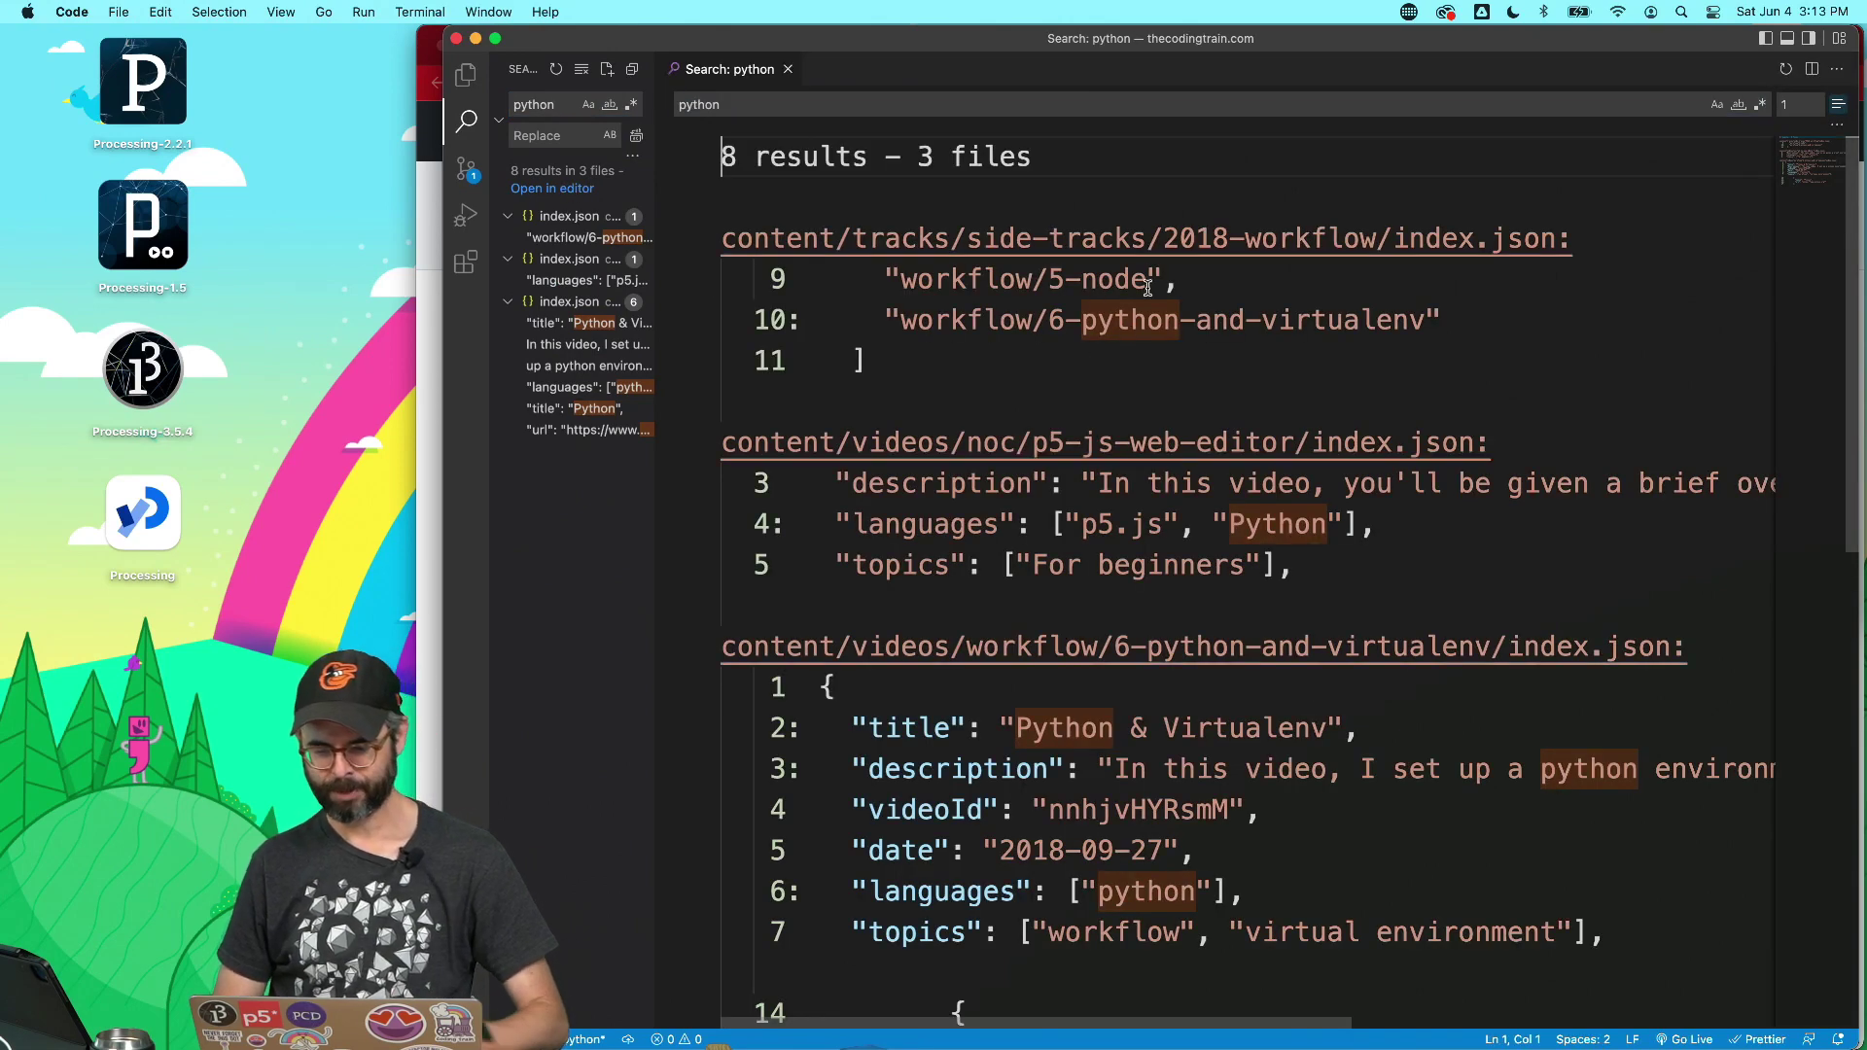
Step: Change the p5-js-web-editor index.json language tag from 'Python' to 'python' and save
{"action": "scroll", "coordinate": [1172, 461], "scroll_direction": "down", "scroll_amount": 2}
{"action": "left_click", "coordinate": [1227, 455]}
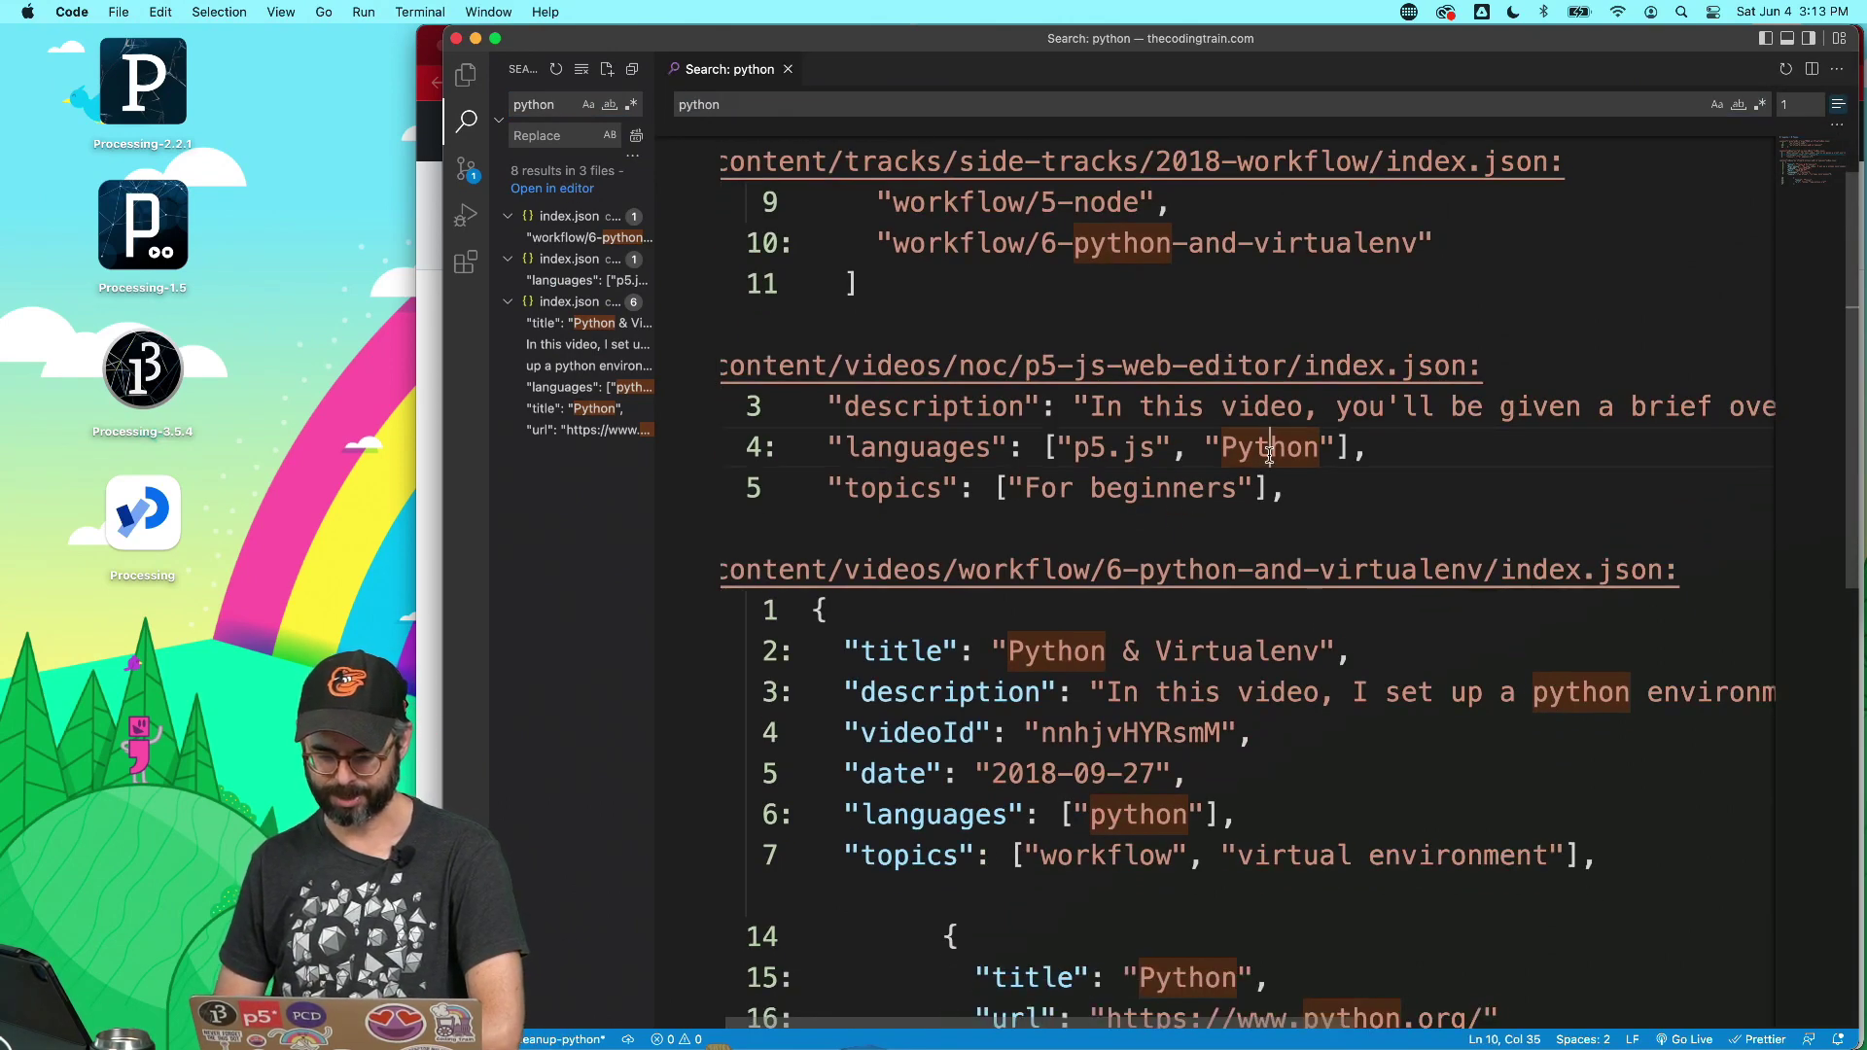
{"action": "double_click", "coordinate": [1250, 366]}
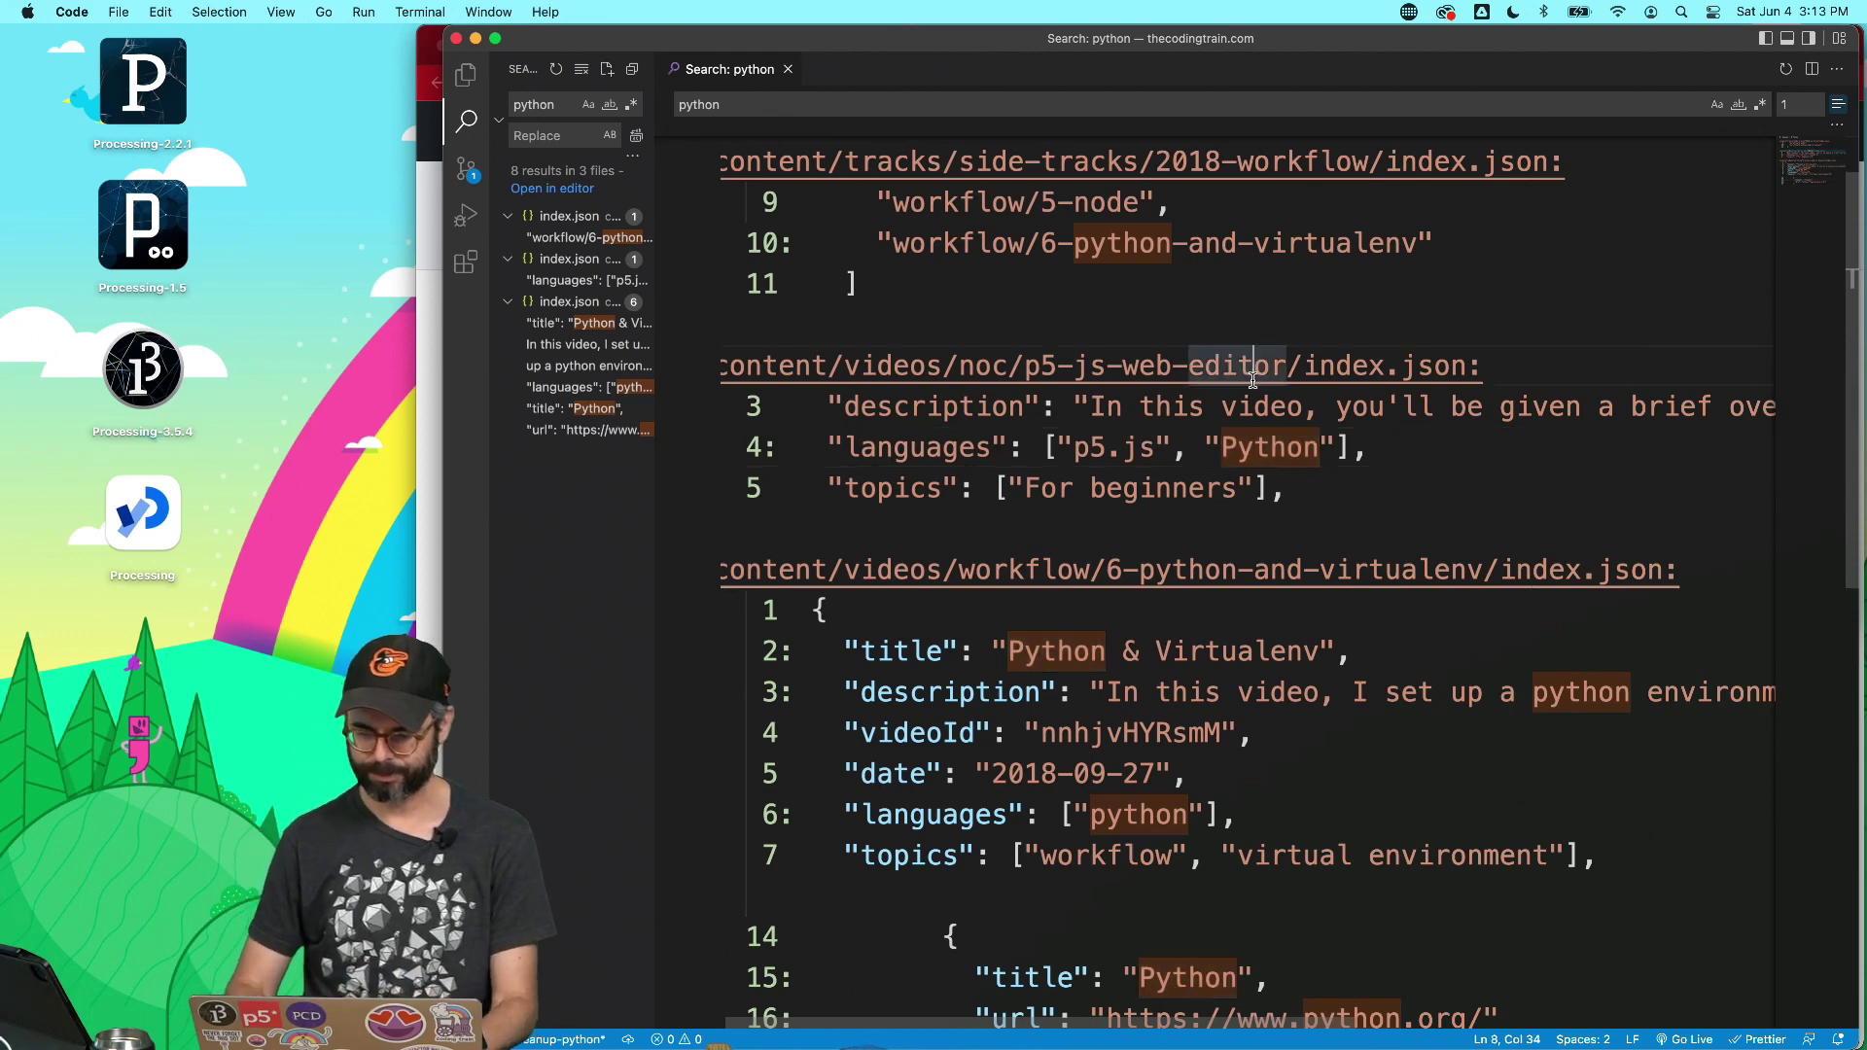
{"action": "key", "text": "Left"}
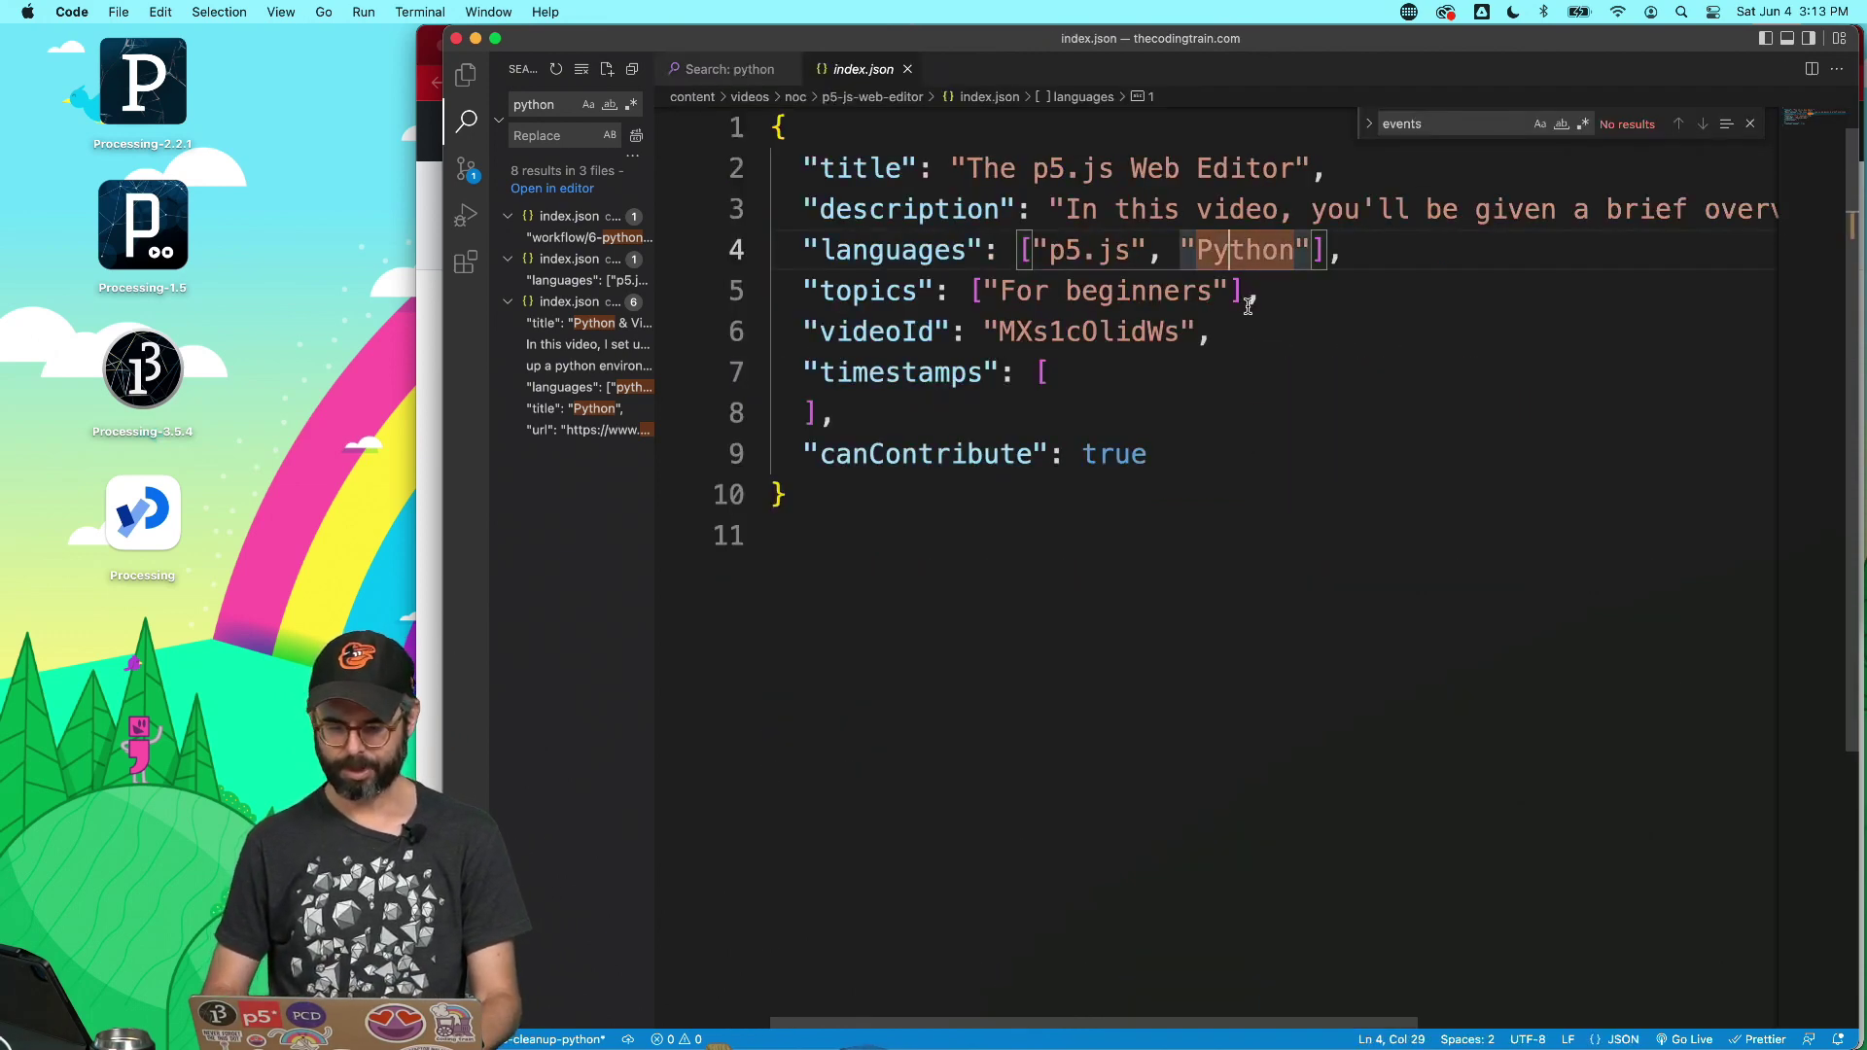
{"action": "key", "text": "BackSpace"}
{"action": "type", "text": "p"}
{"action": "key", "text": "cmd+s"}
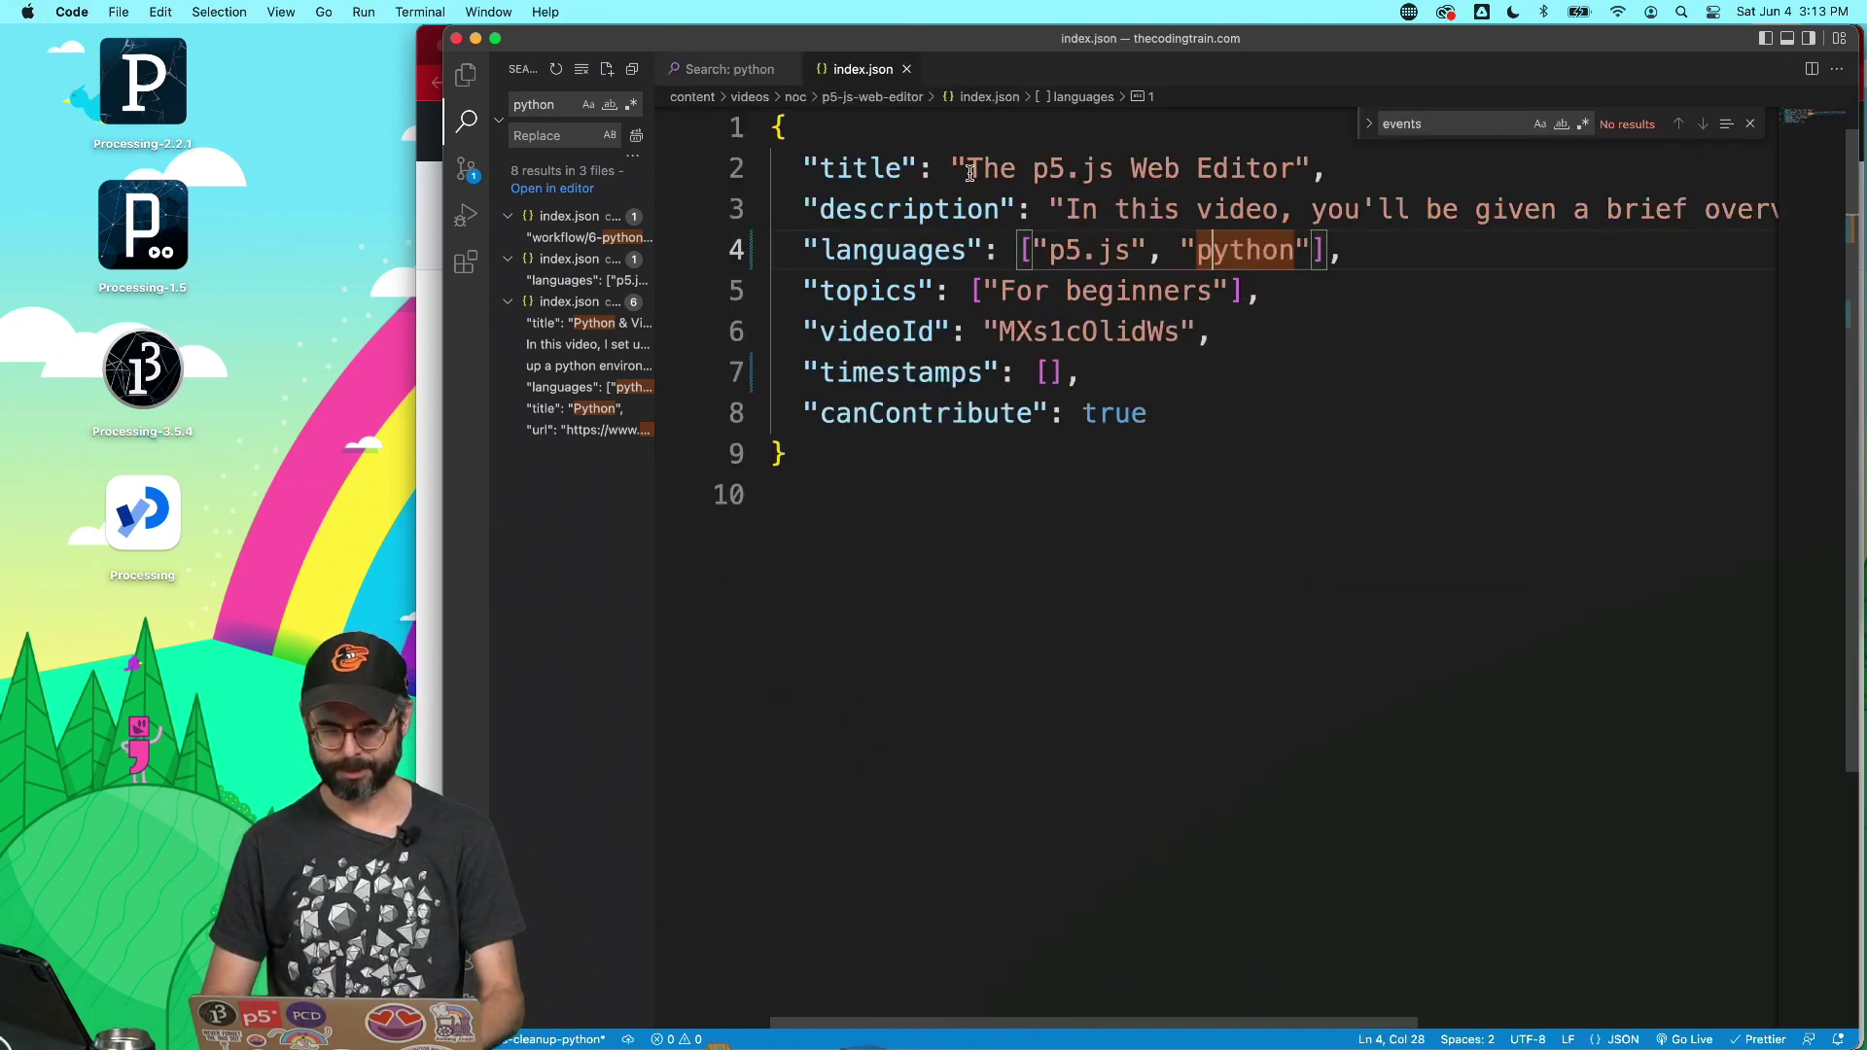
Step: Back in the search results, review the workflow video's python tag
{"action": "left_click", "coordinate": [731, 69]}
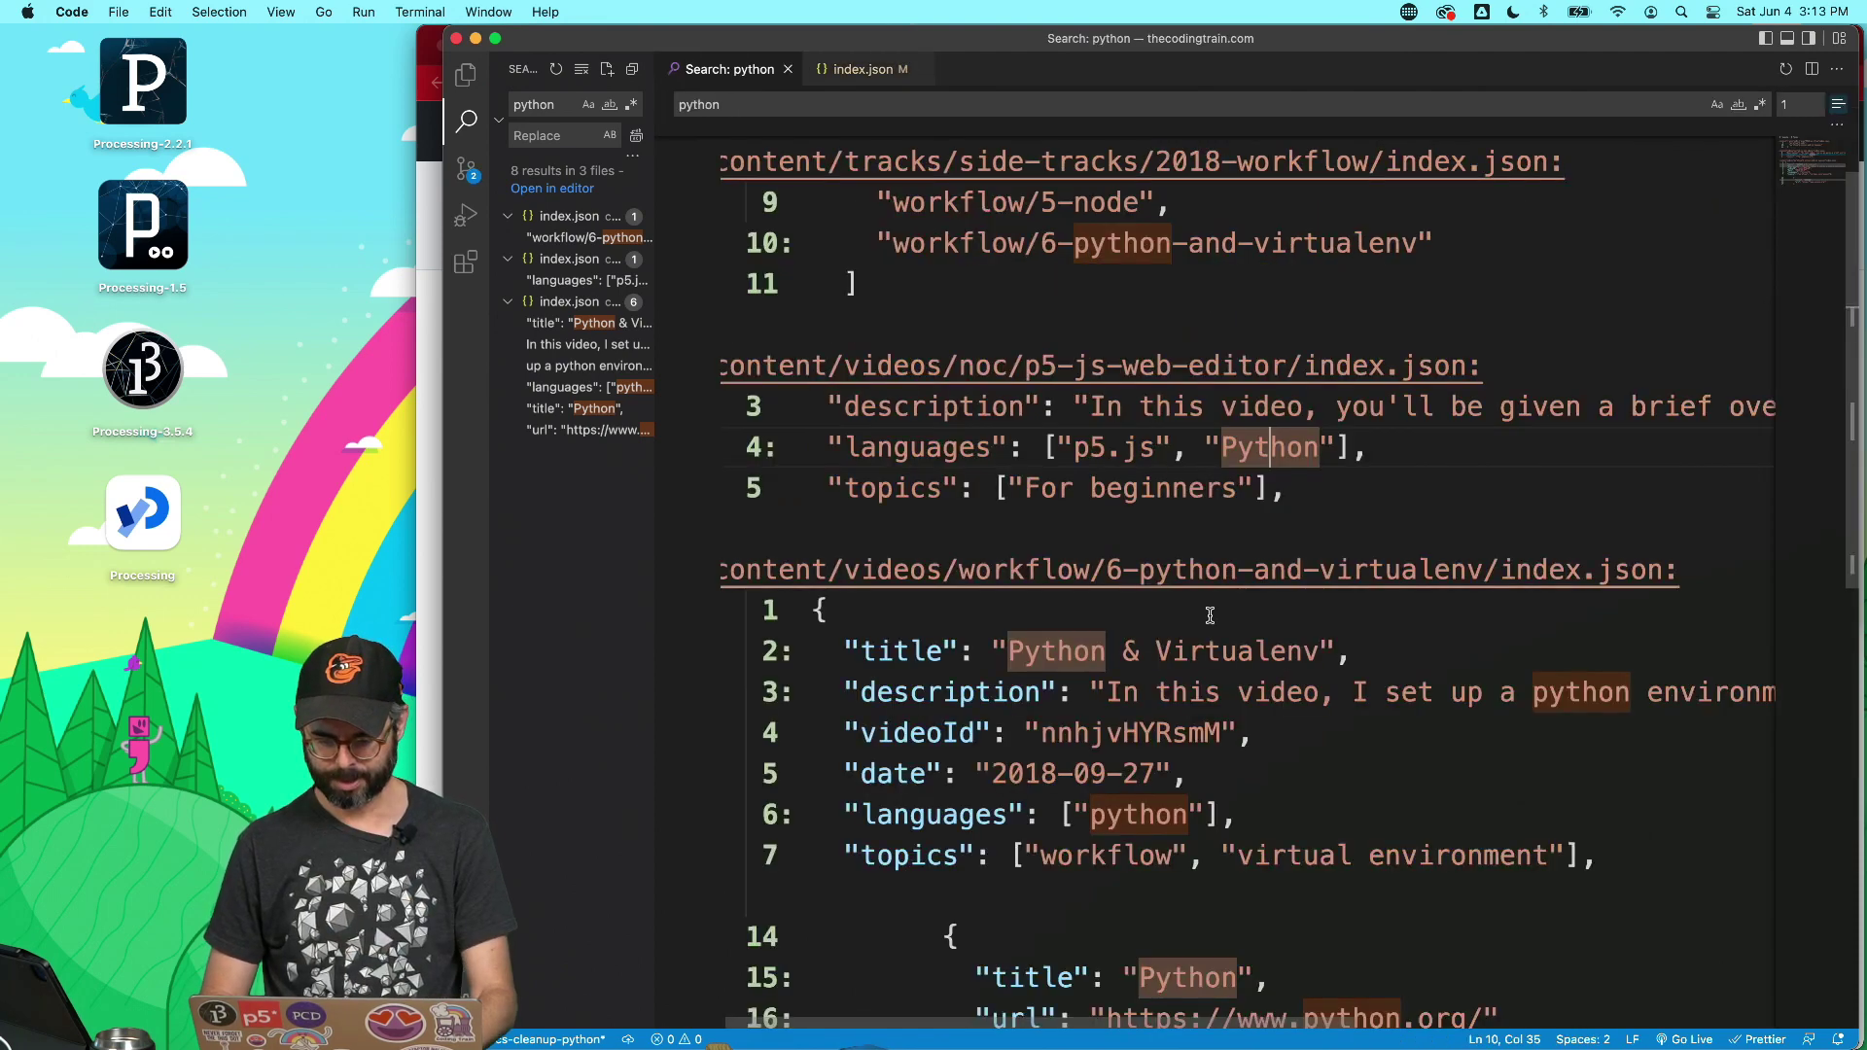
{"action": "scroll", "coordinate": [1209, 616], "scroll_direction": "down", "scroll_amount": 2}
{"action": "left_click", "coordinate": [1111, 663]}
{"action": "scroll", "coordinate": [1212, 760], "scroll_direction": "down", "scroll_amount": 4}
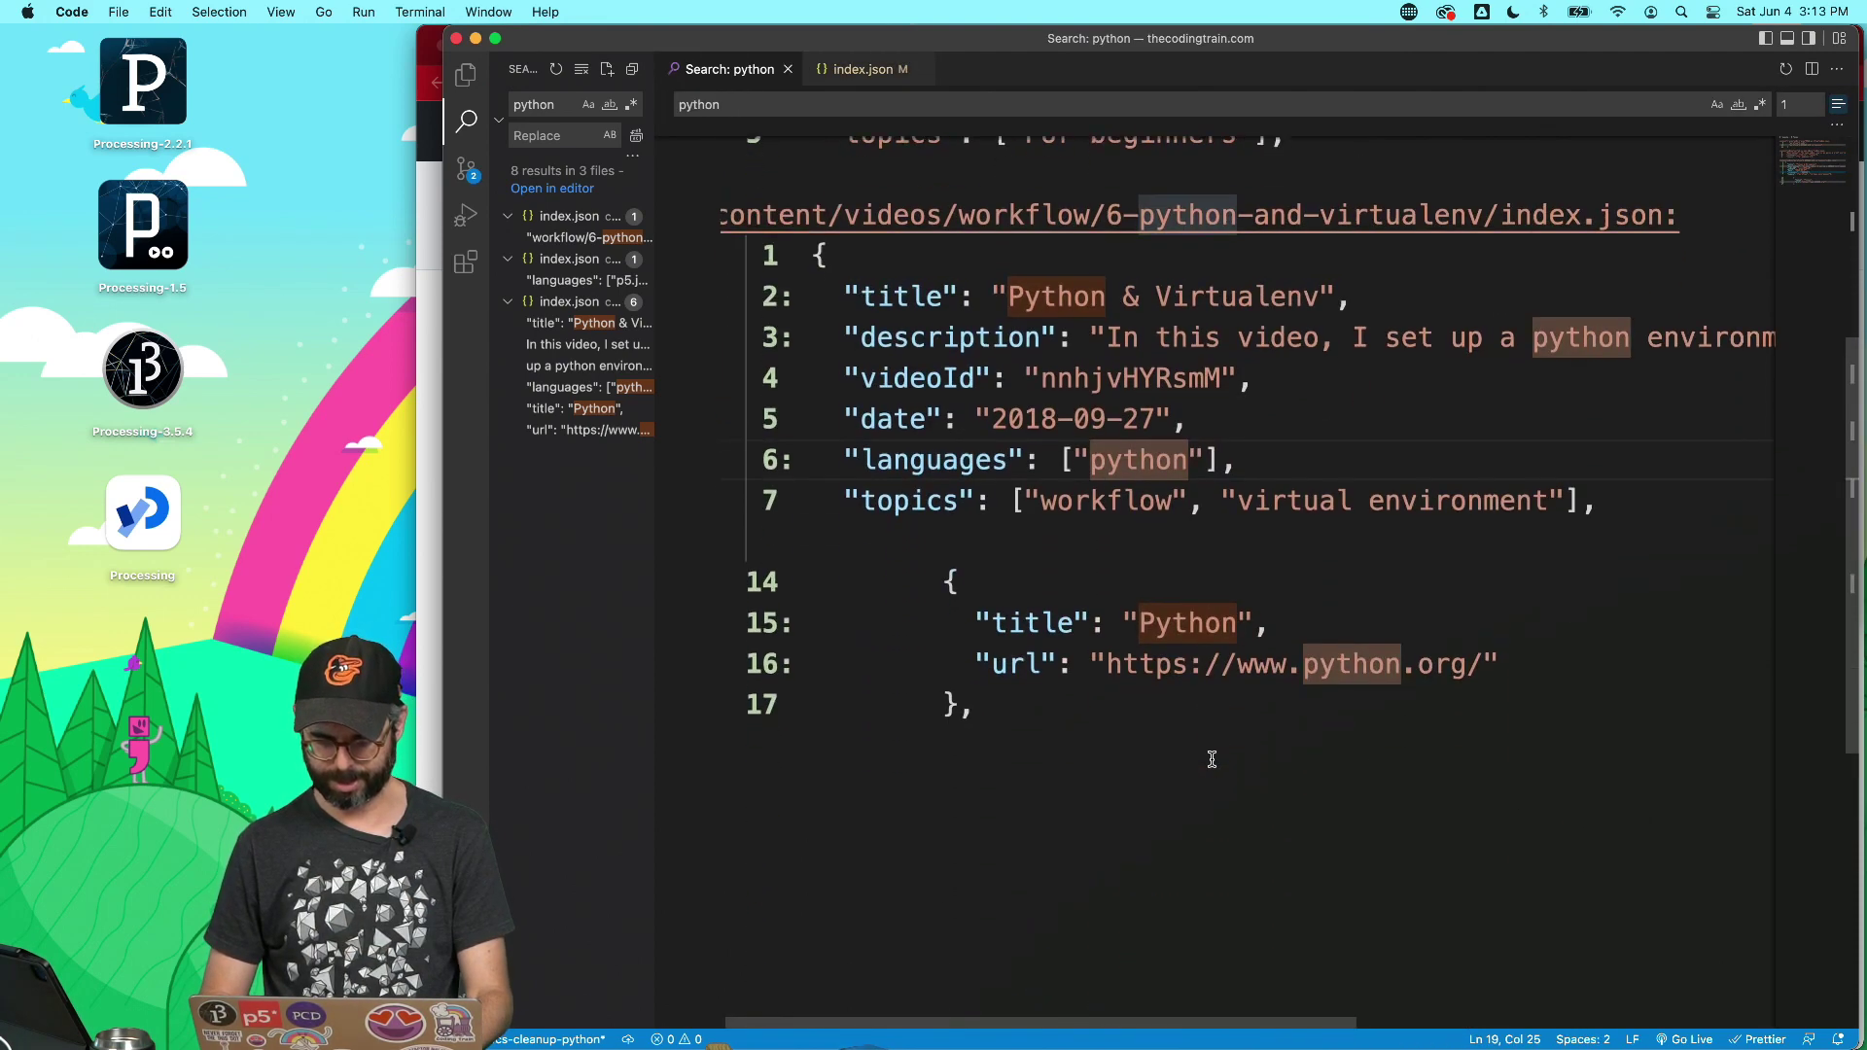
{"action": "scroll", "coordinate": [1177, 530], "scroll_direction": "up", "scroll_amount": 5}
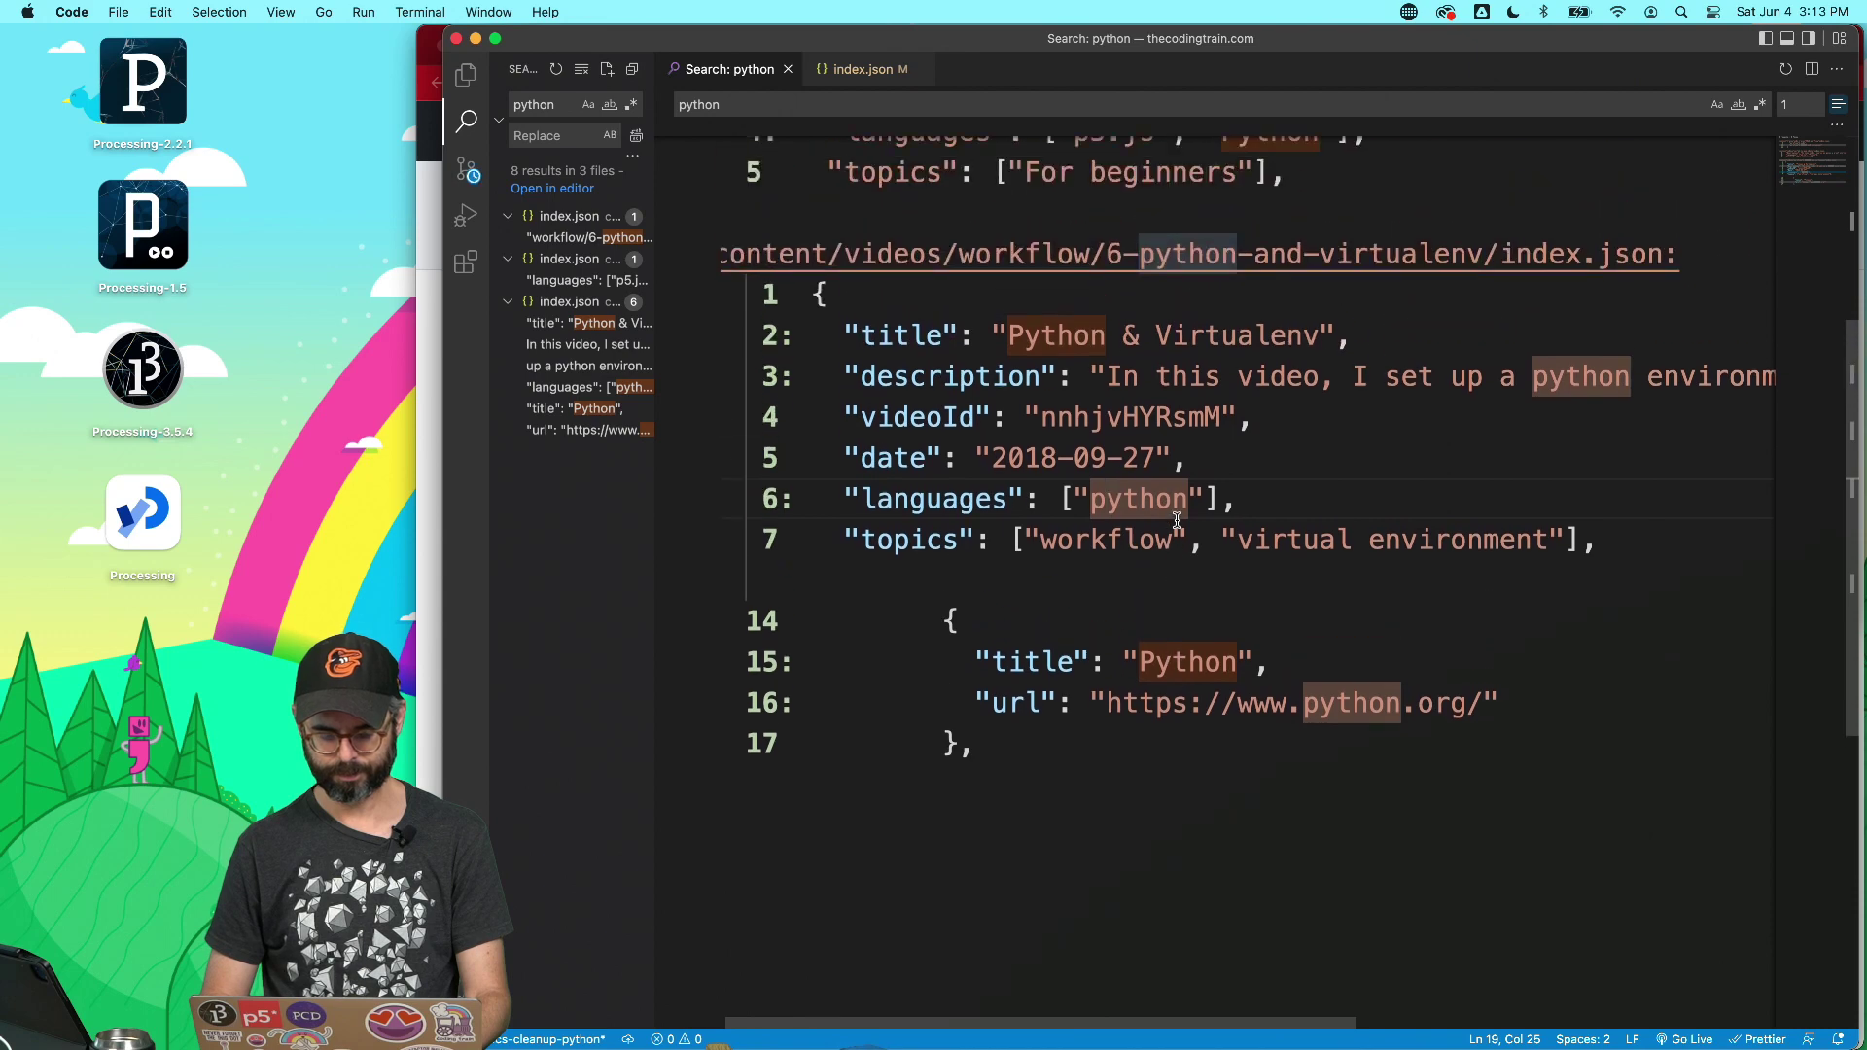
{"action": "scroll", "coordinate": [1177, 552], "scroll_direction": "up", "scroll_amount": 3}
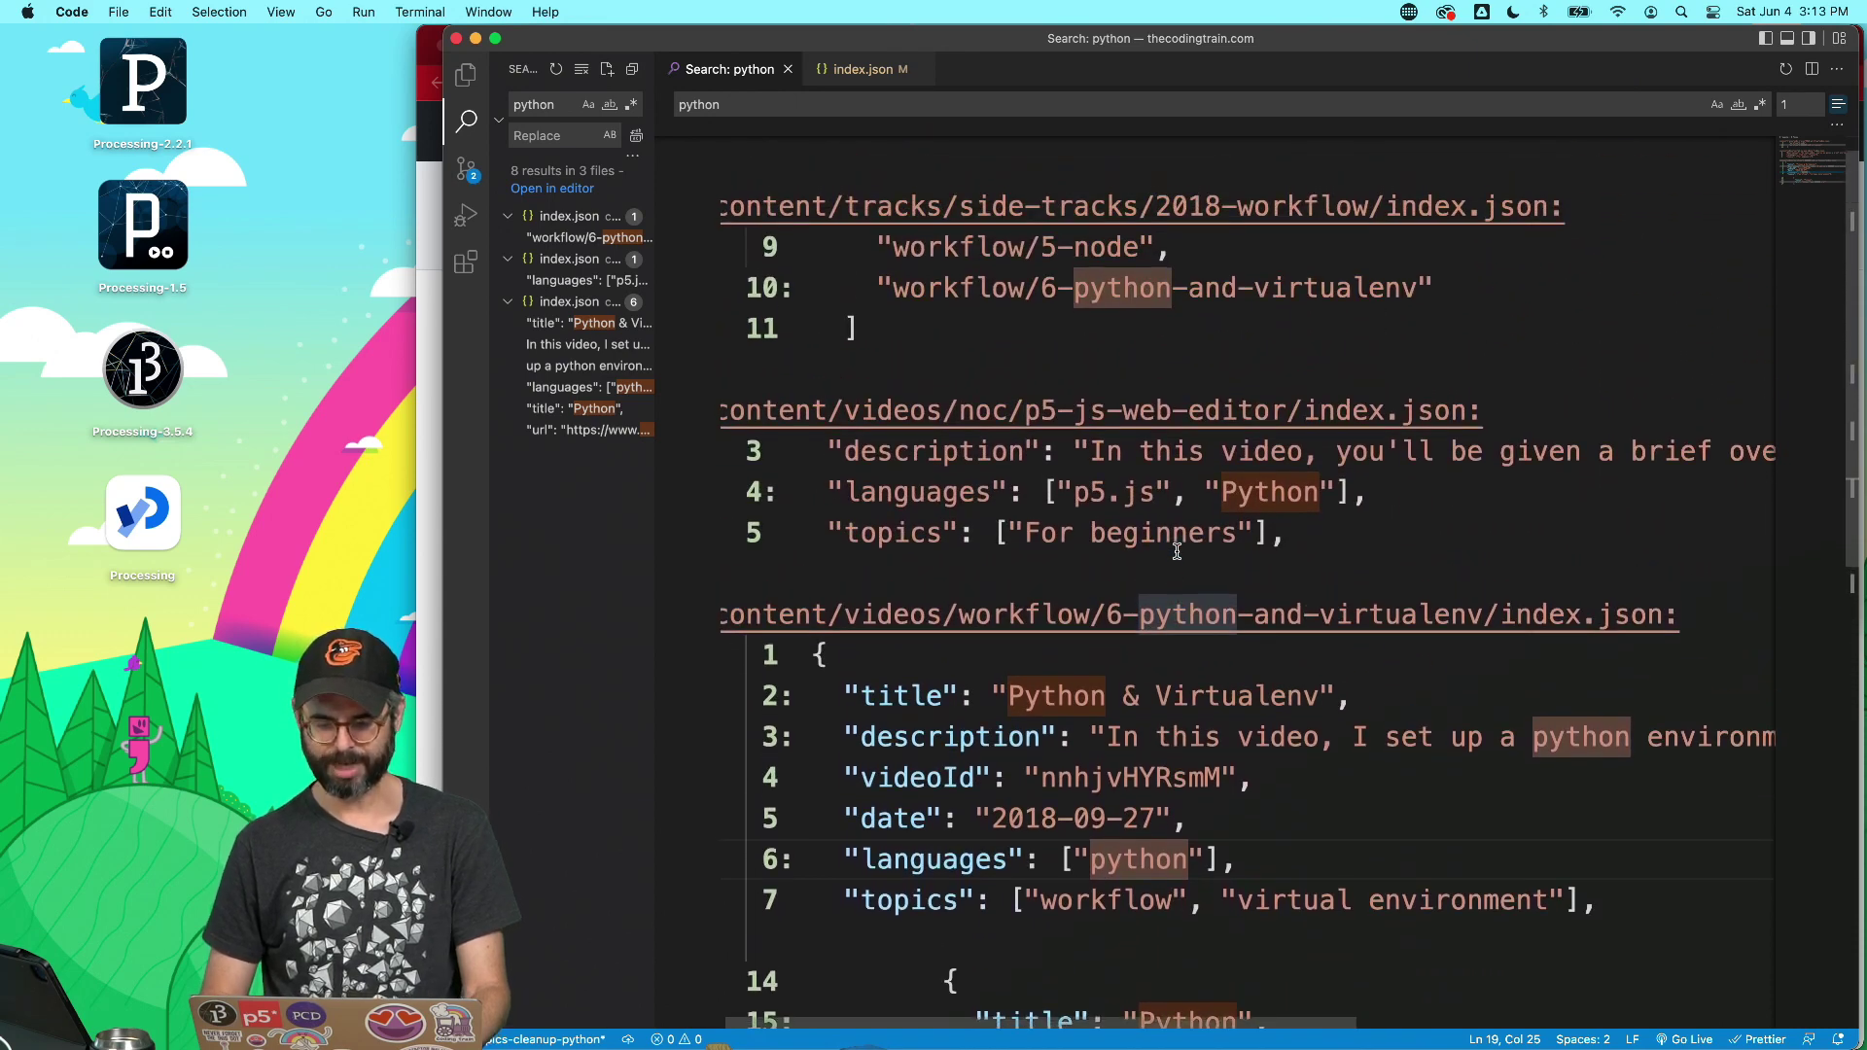
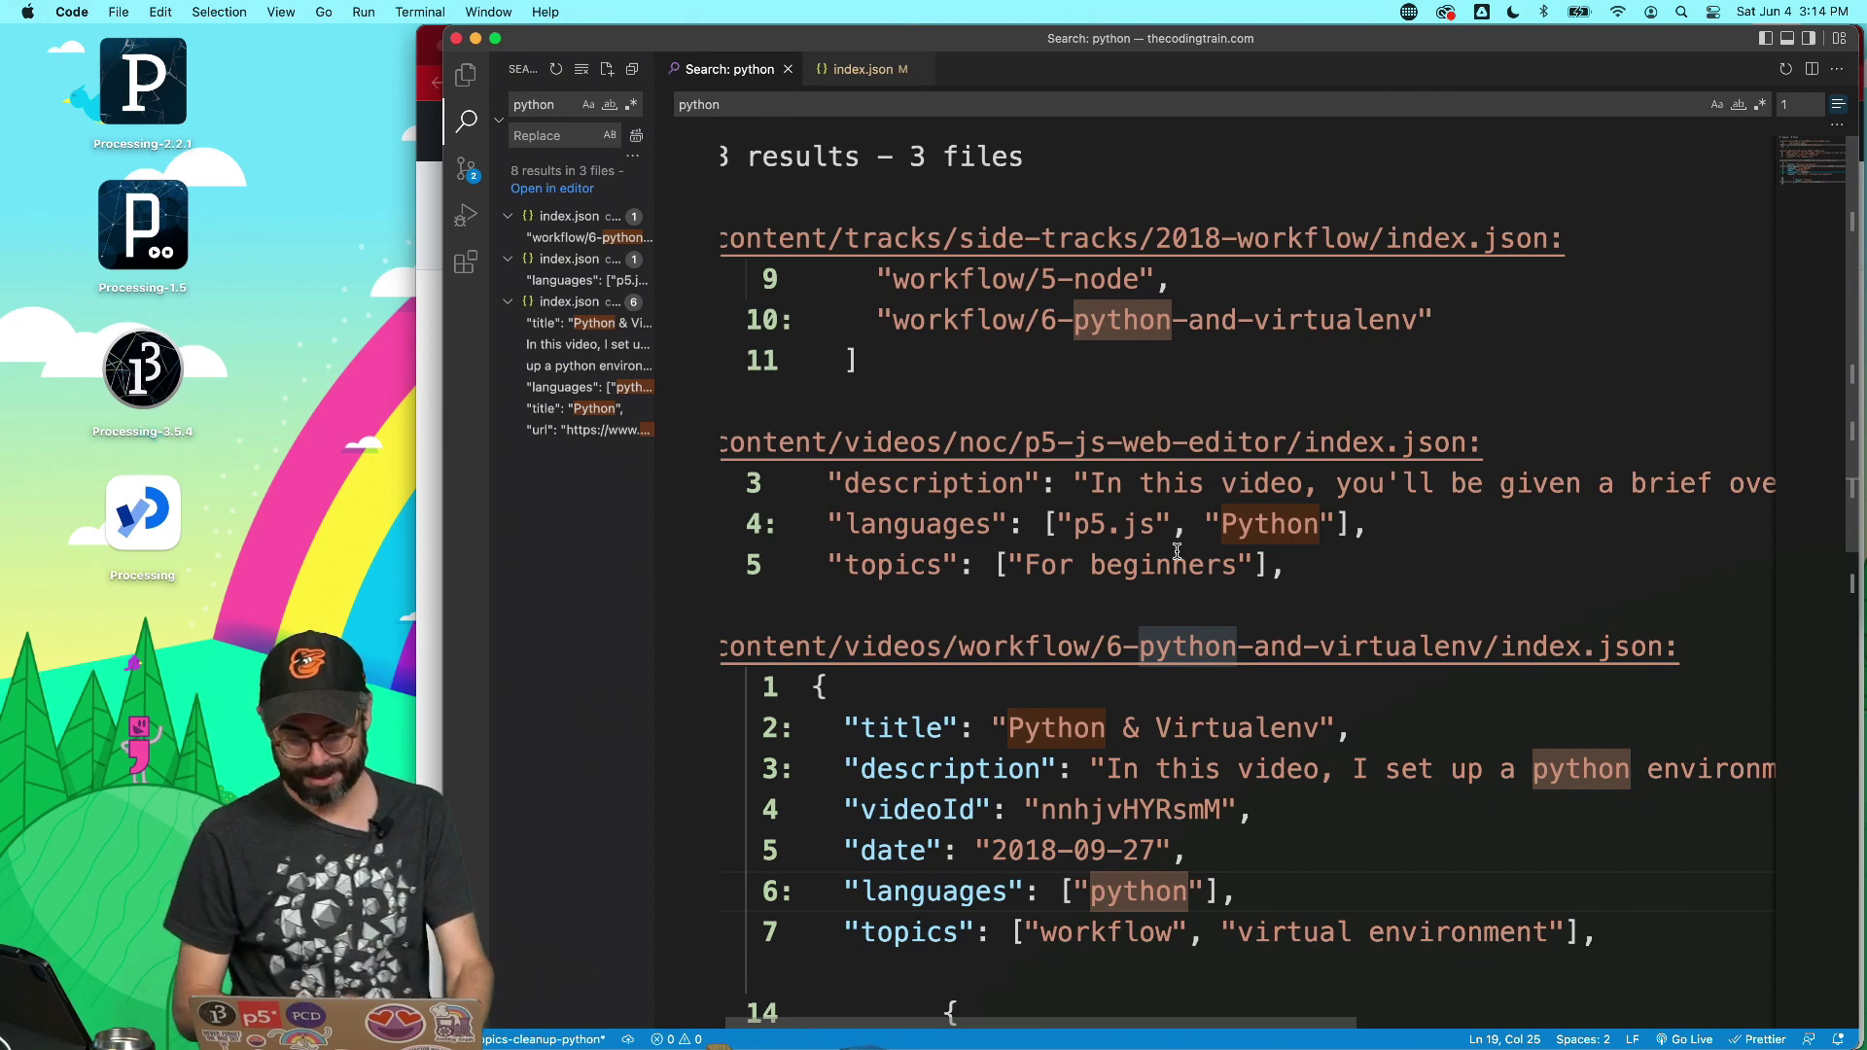
Step: Open the p5-js-web-editor video's index.json from the search results and check its title entry
{"action": "scroll", "coordinate": [1176, 551], "scroll_direction": "left", "scroll_amount": 1}
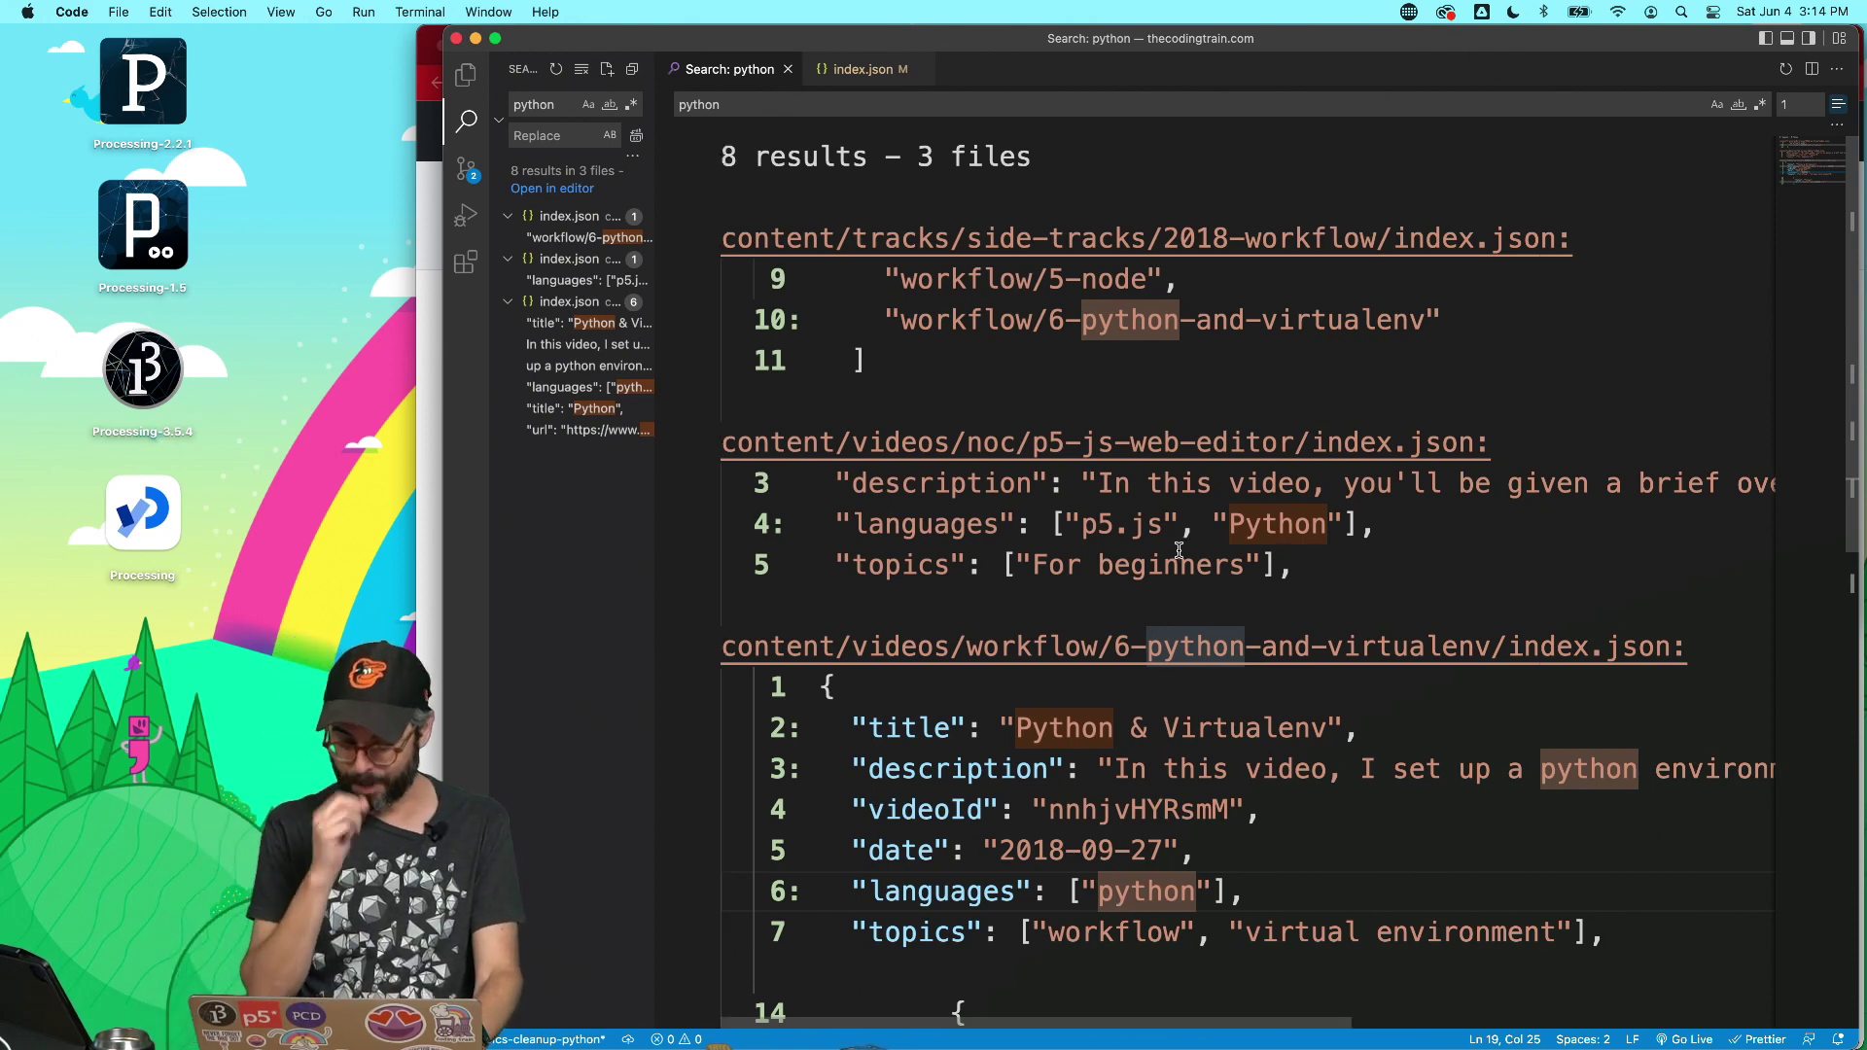
{"action": "double_click", "coordinate": [1178, 550]}
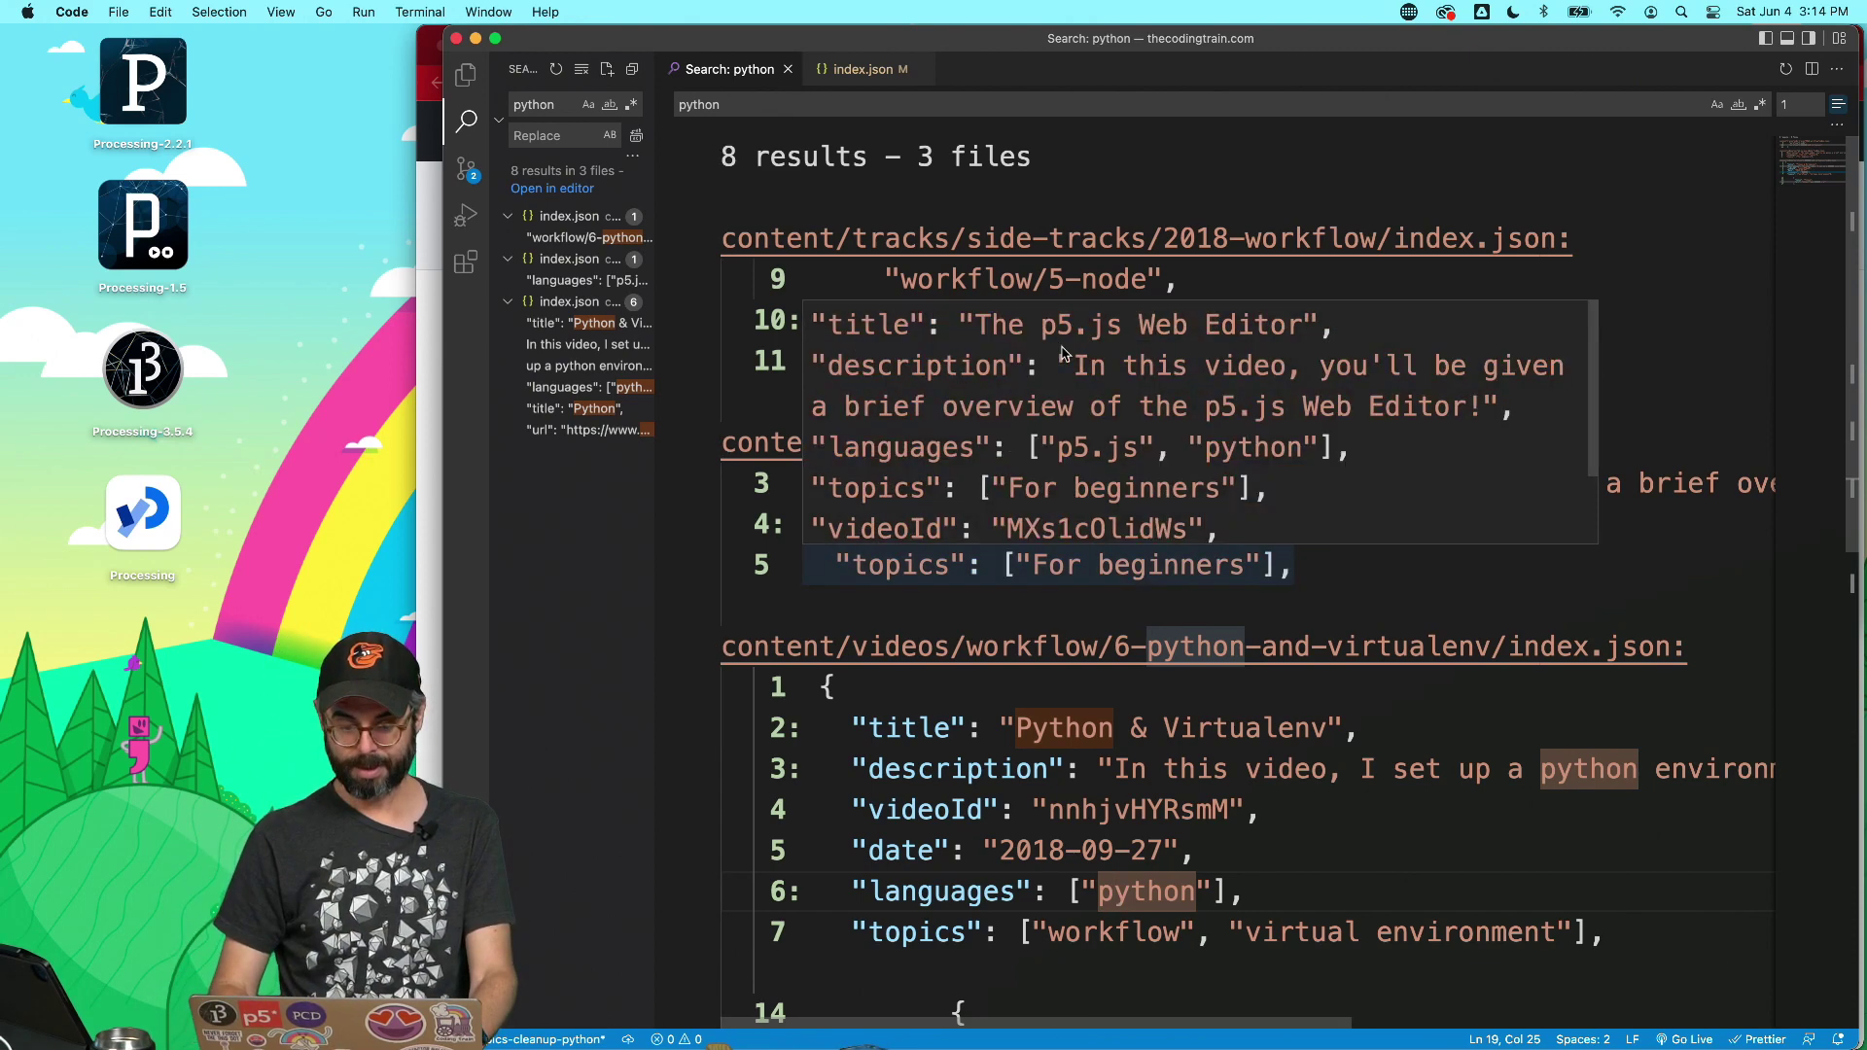
{"action": "left_click", "coordinate": [883, 175]}
Step: Close all open editors and switch back to Chrome
{"action": "left_click", "coordinate": [785, 88]}
{"action": "key", "text": "super+w"}
{"action": "key", "text": "super+w"}
{"action": "key", "text": "super+Tab"}
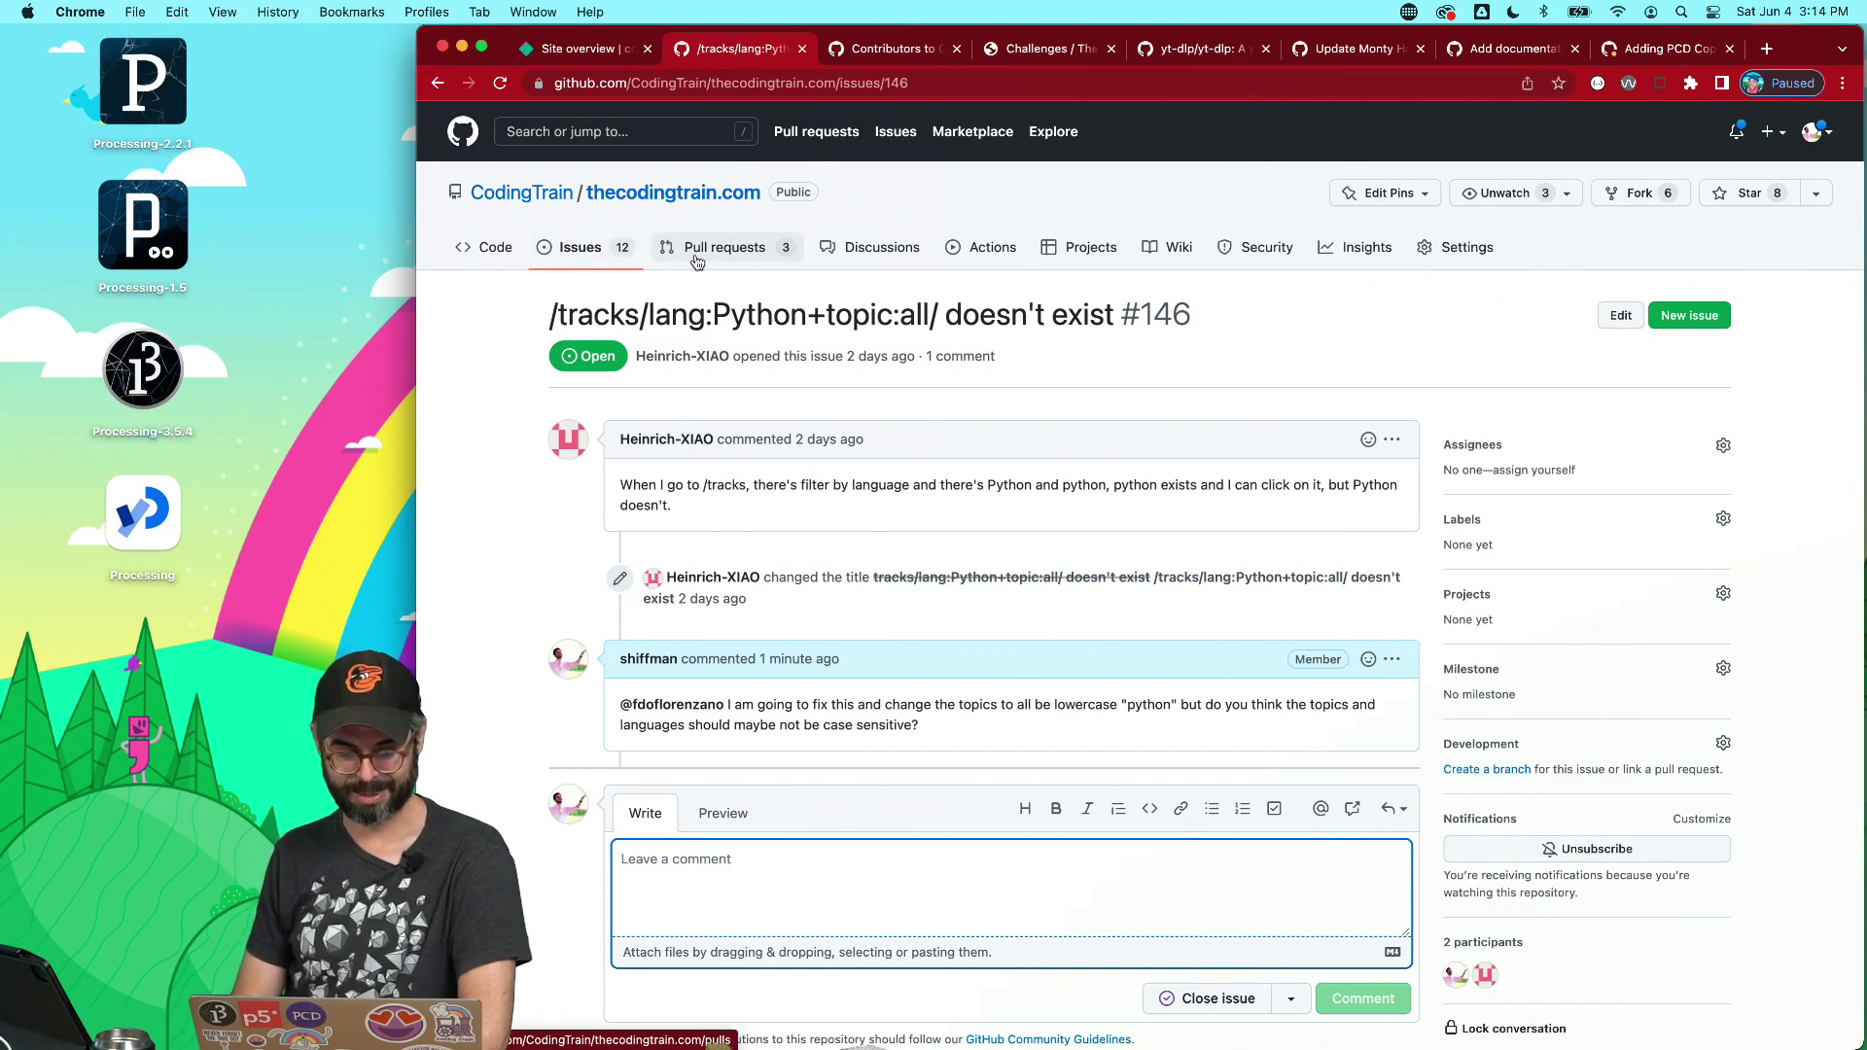
{"action": "left_click", "coordinate": [614, 255]}
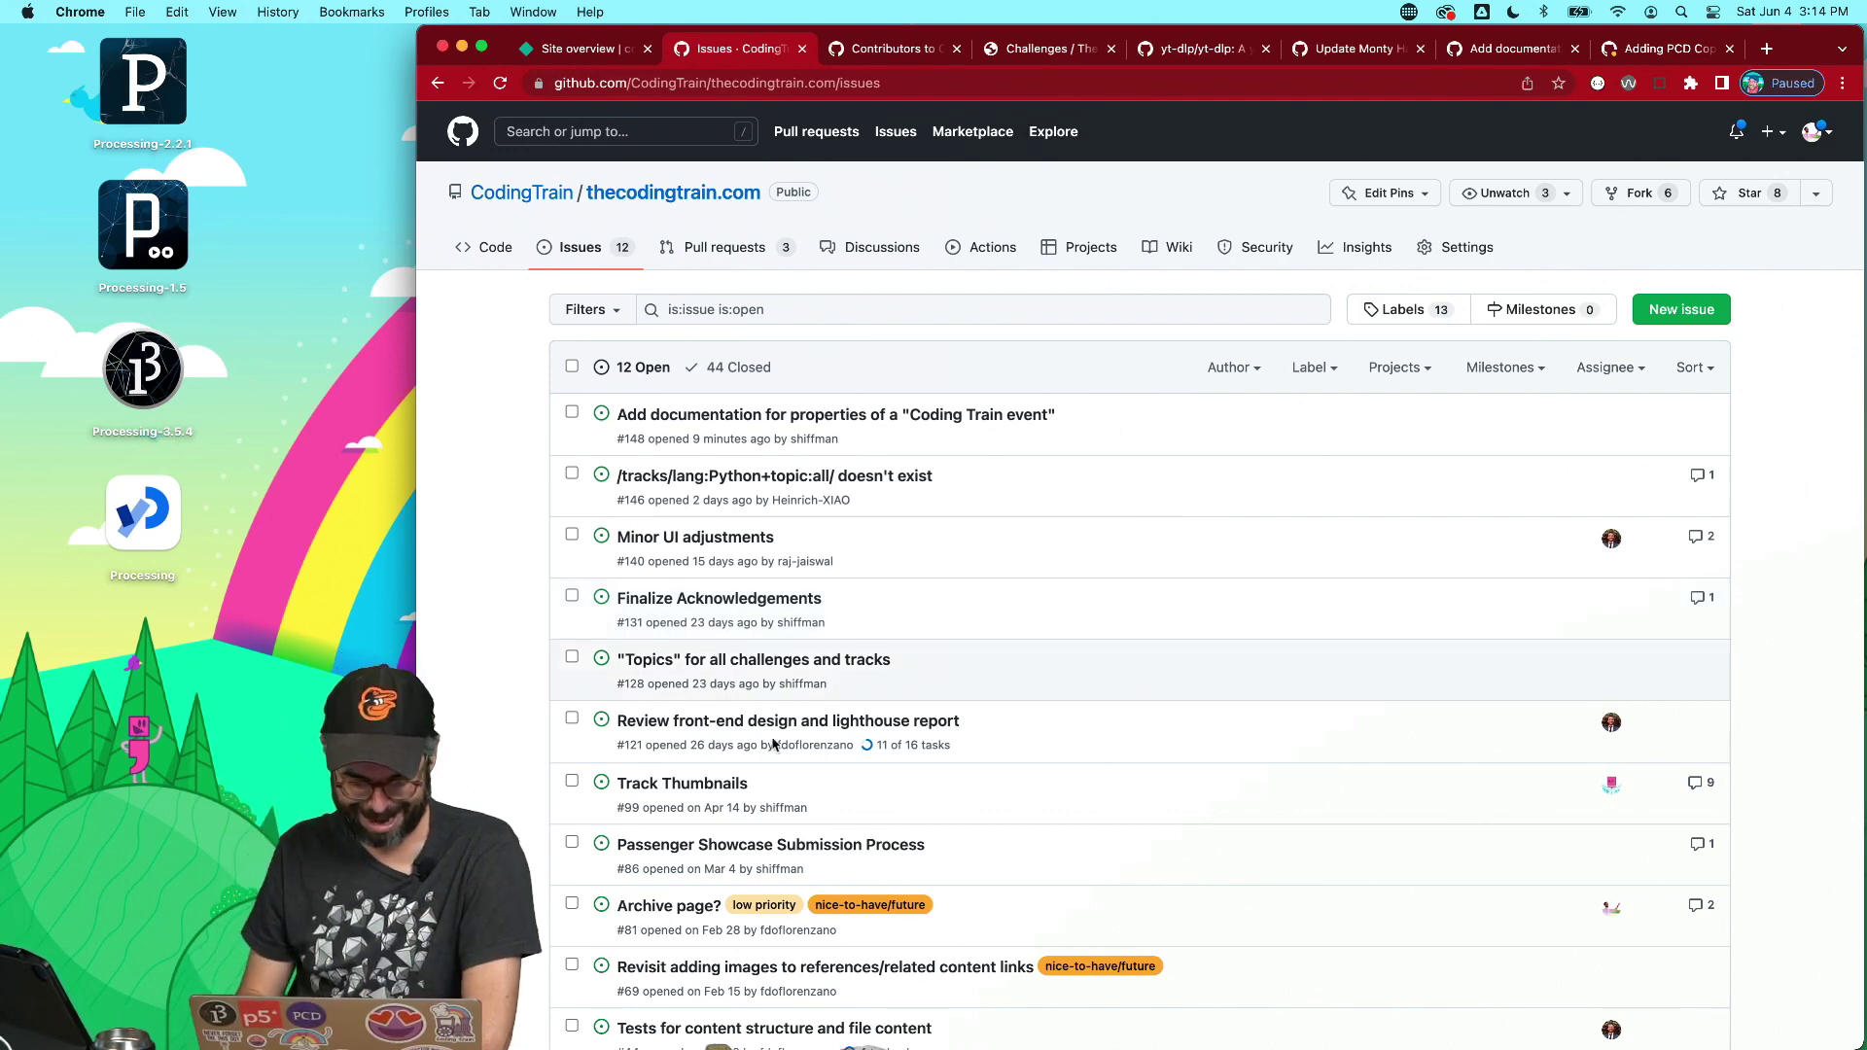
{"action": "scroll", "coordinate": [744, 778], "scroll_direction": "down", "scroll_amount": 4}
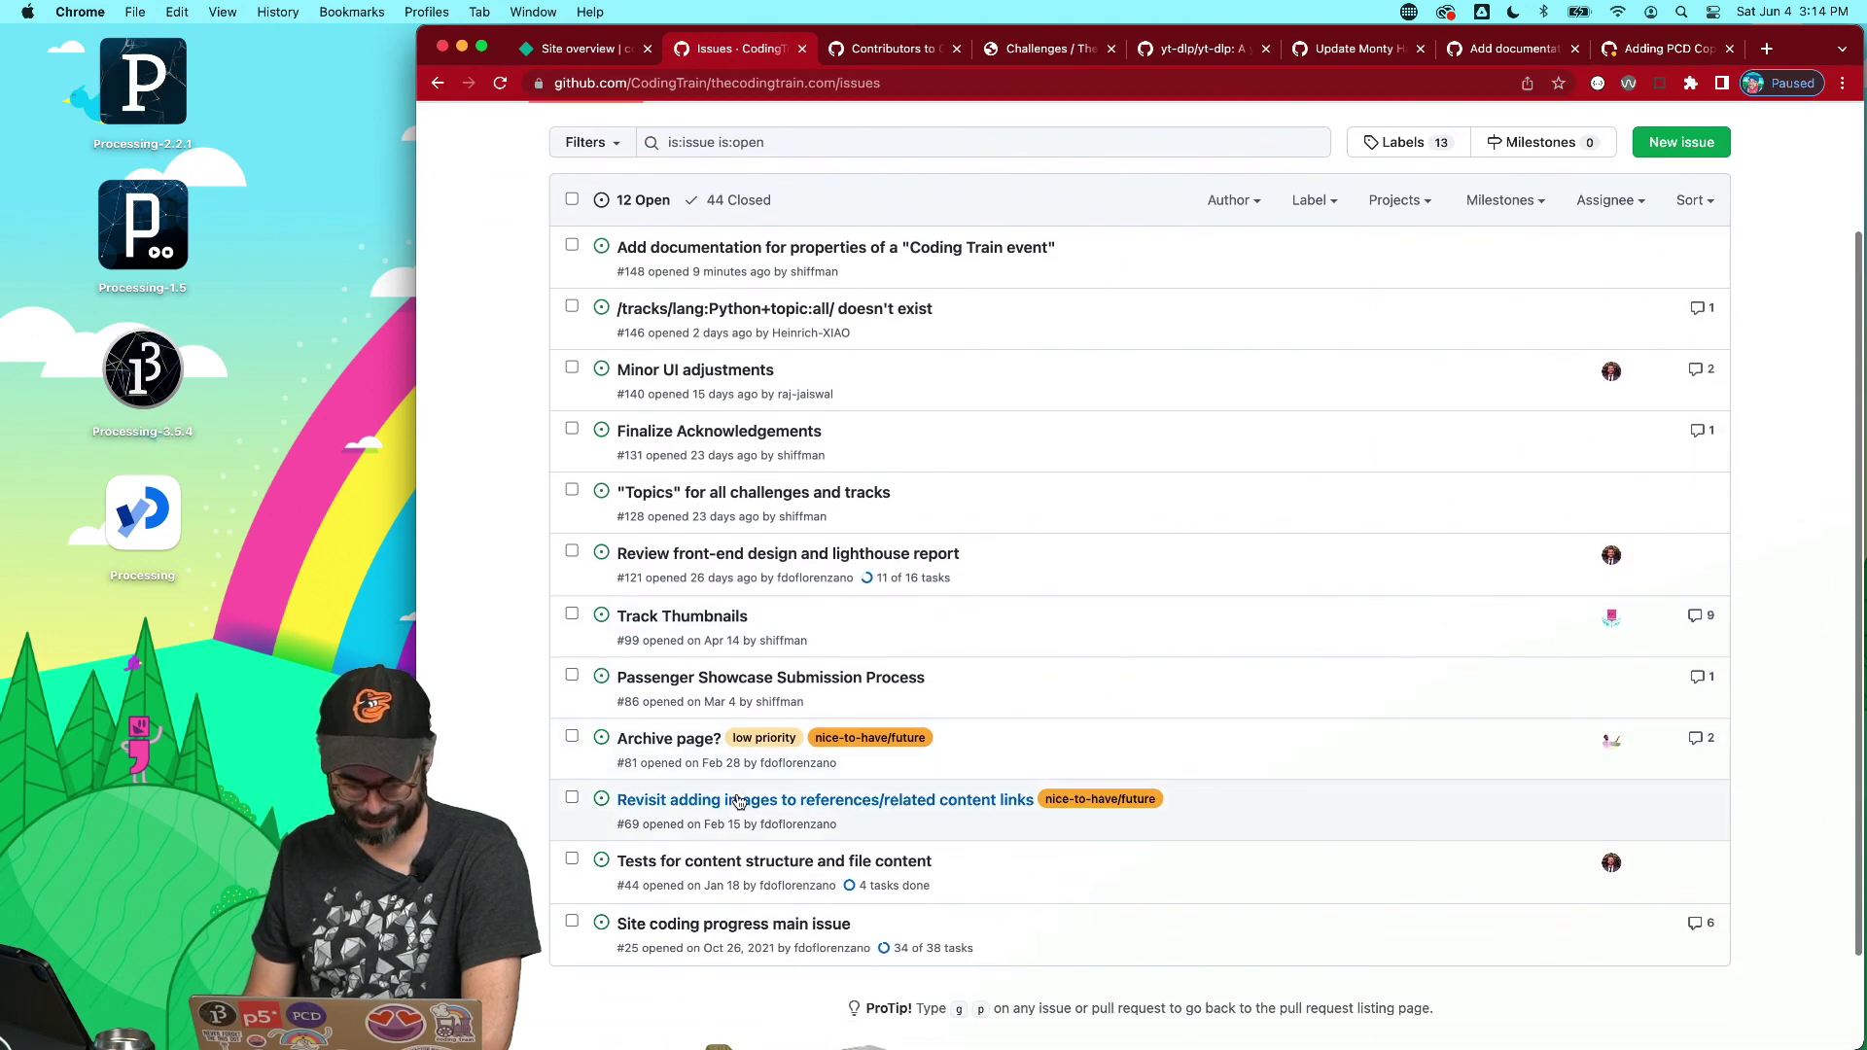
{"action": "left_click", "coordinate": [750, 496]}
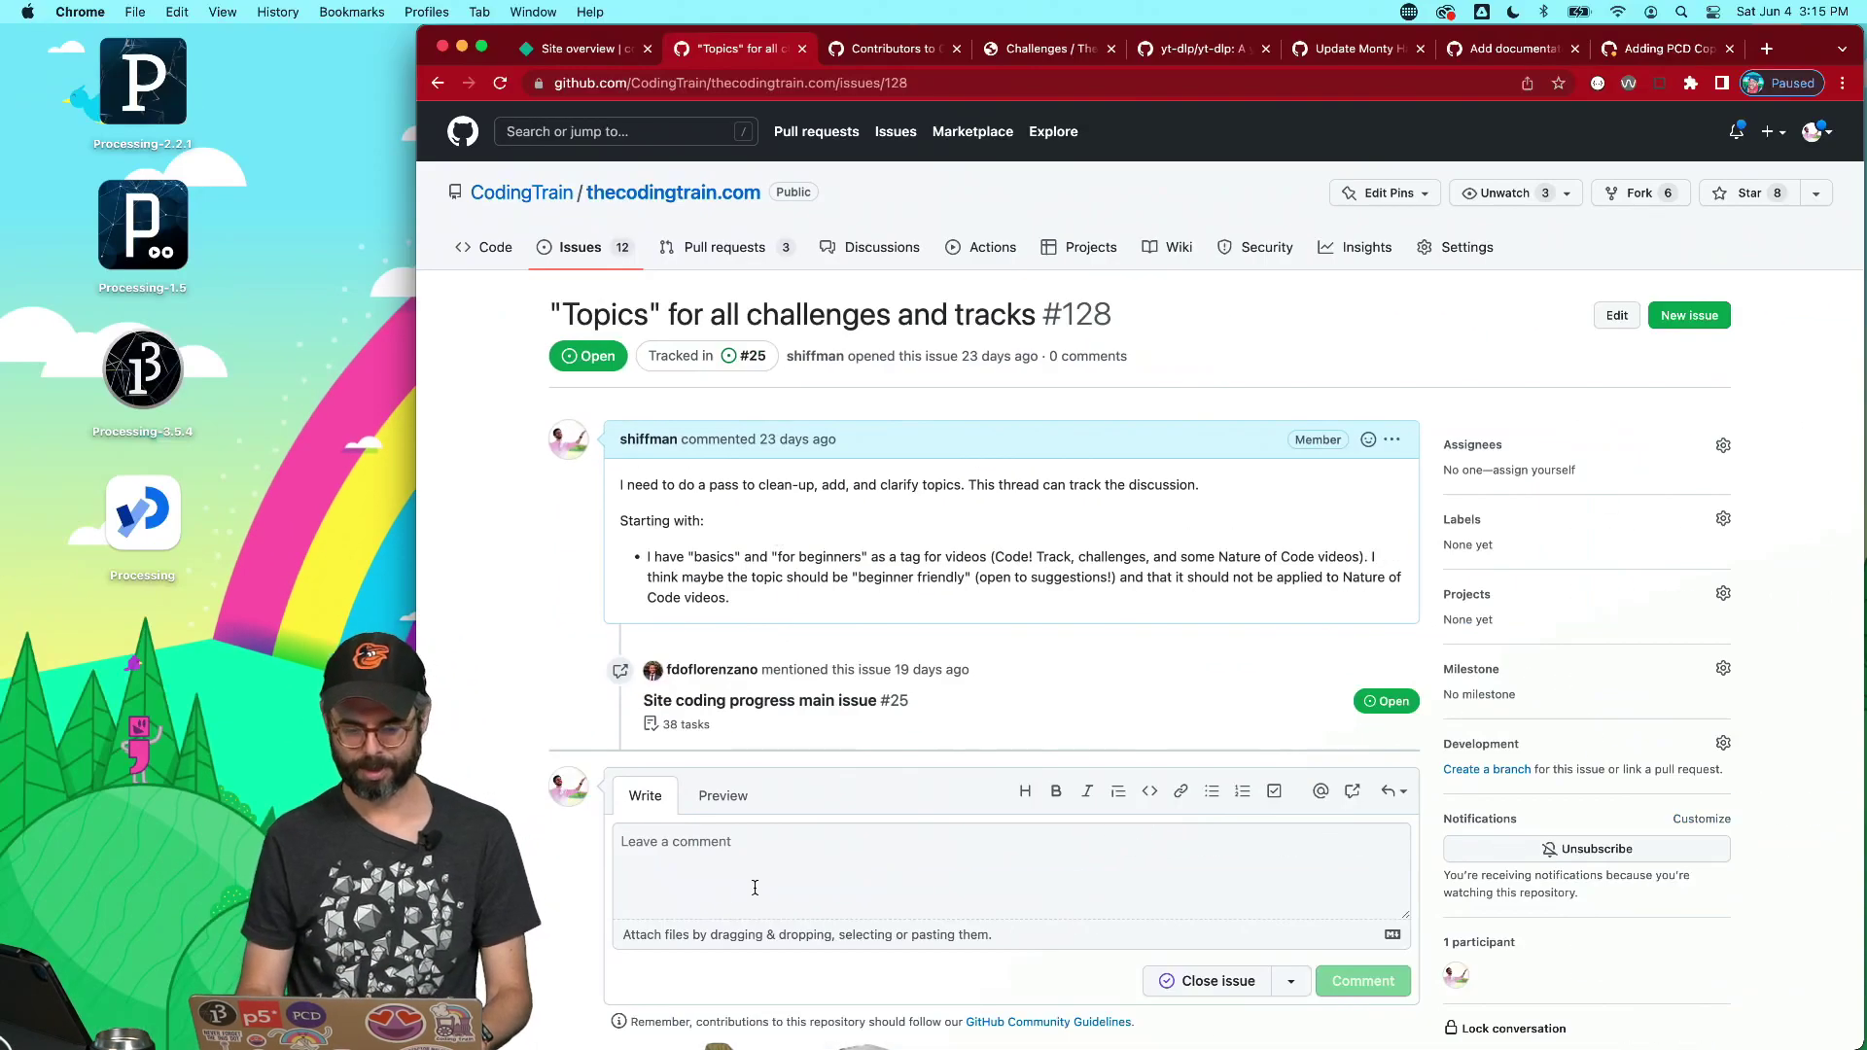
{"action": "left_click", "coordinate": [746, 971]}
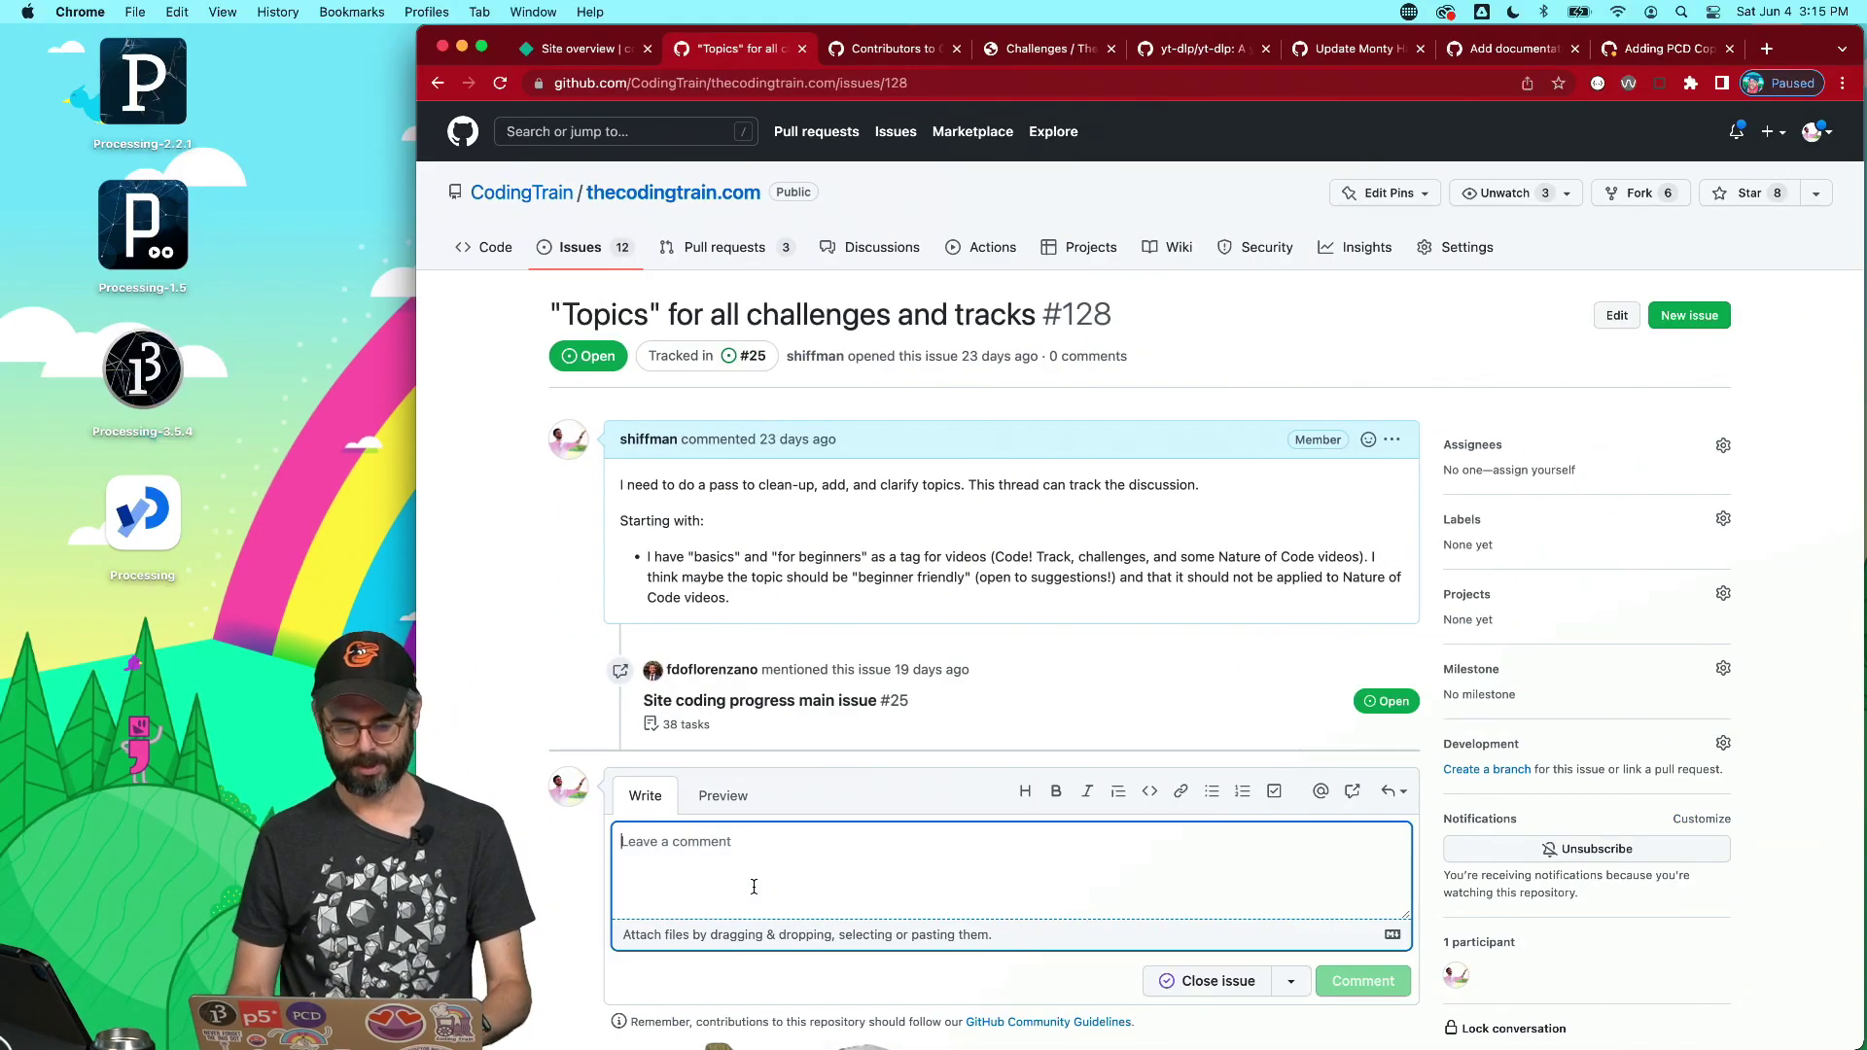
{"action": "left_click", "coordinate": [720, 250]}
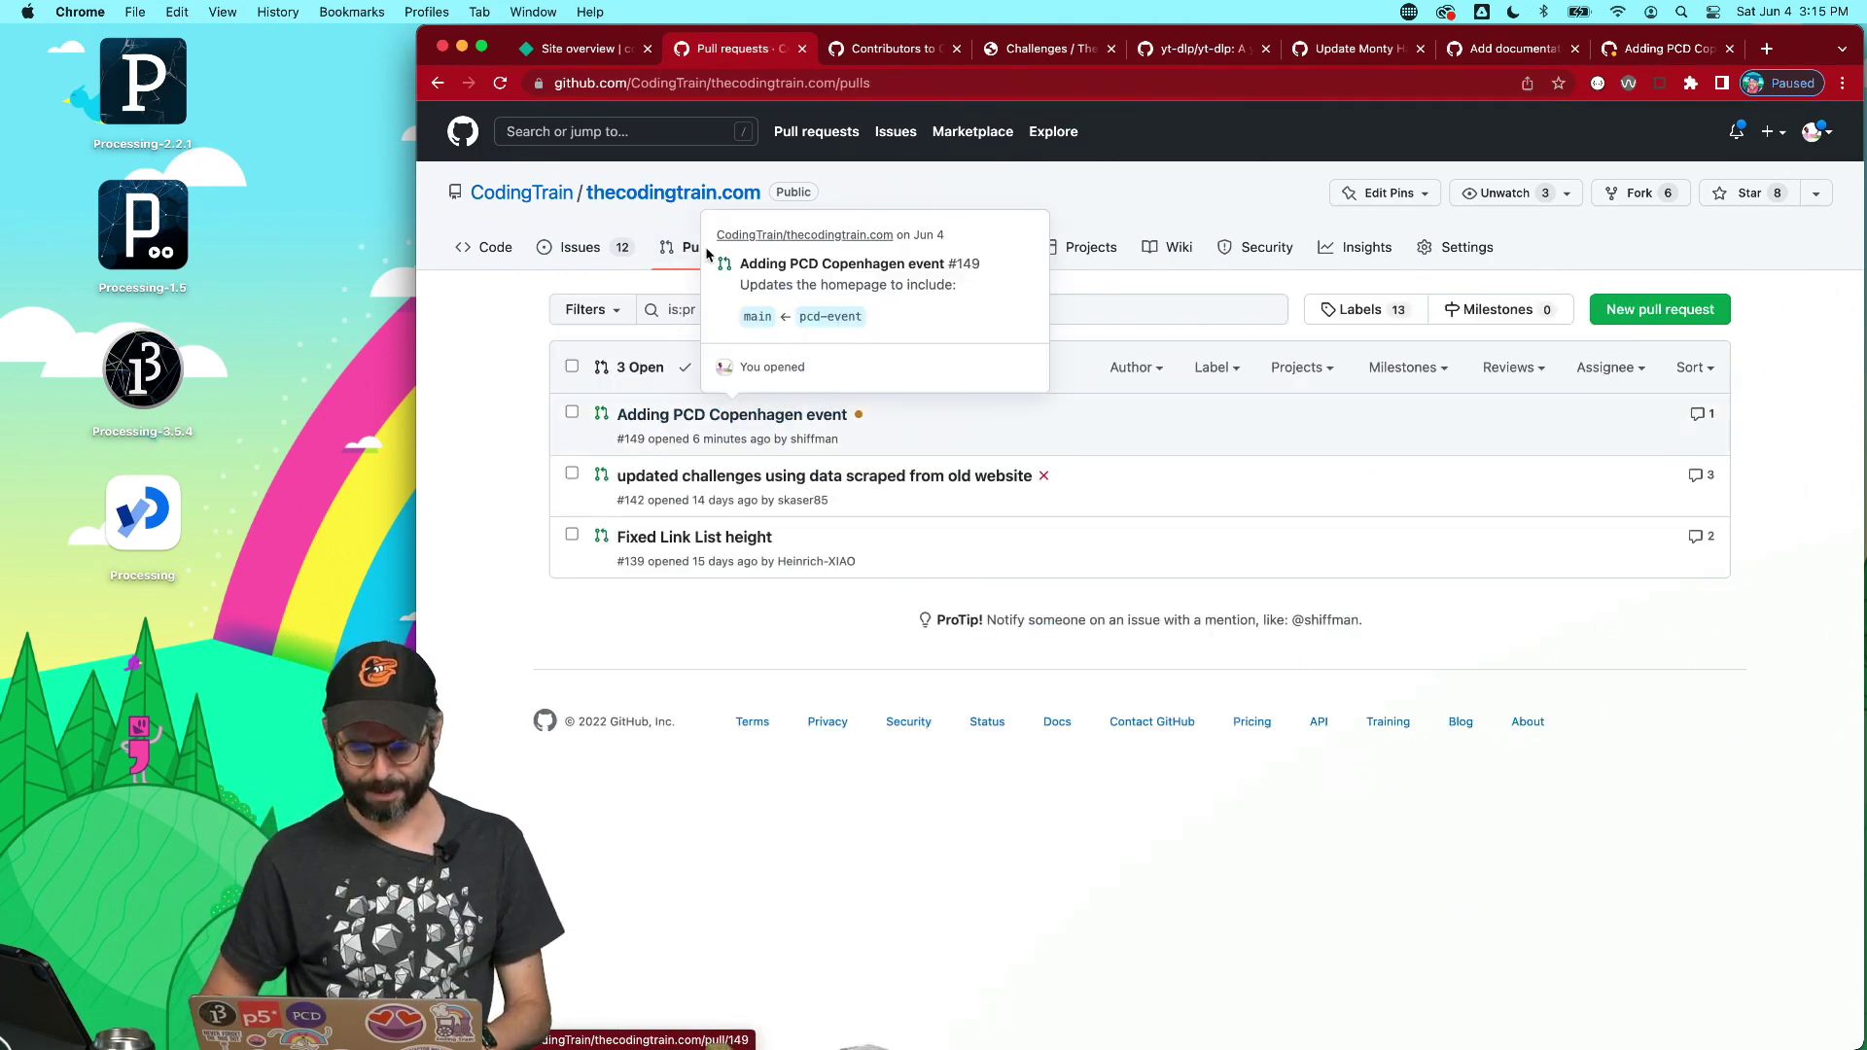
{"action": "left_click", "coordinate": [583, 247]}
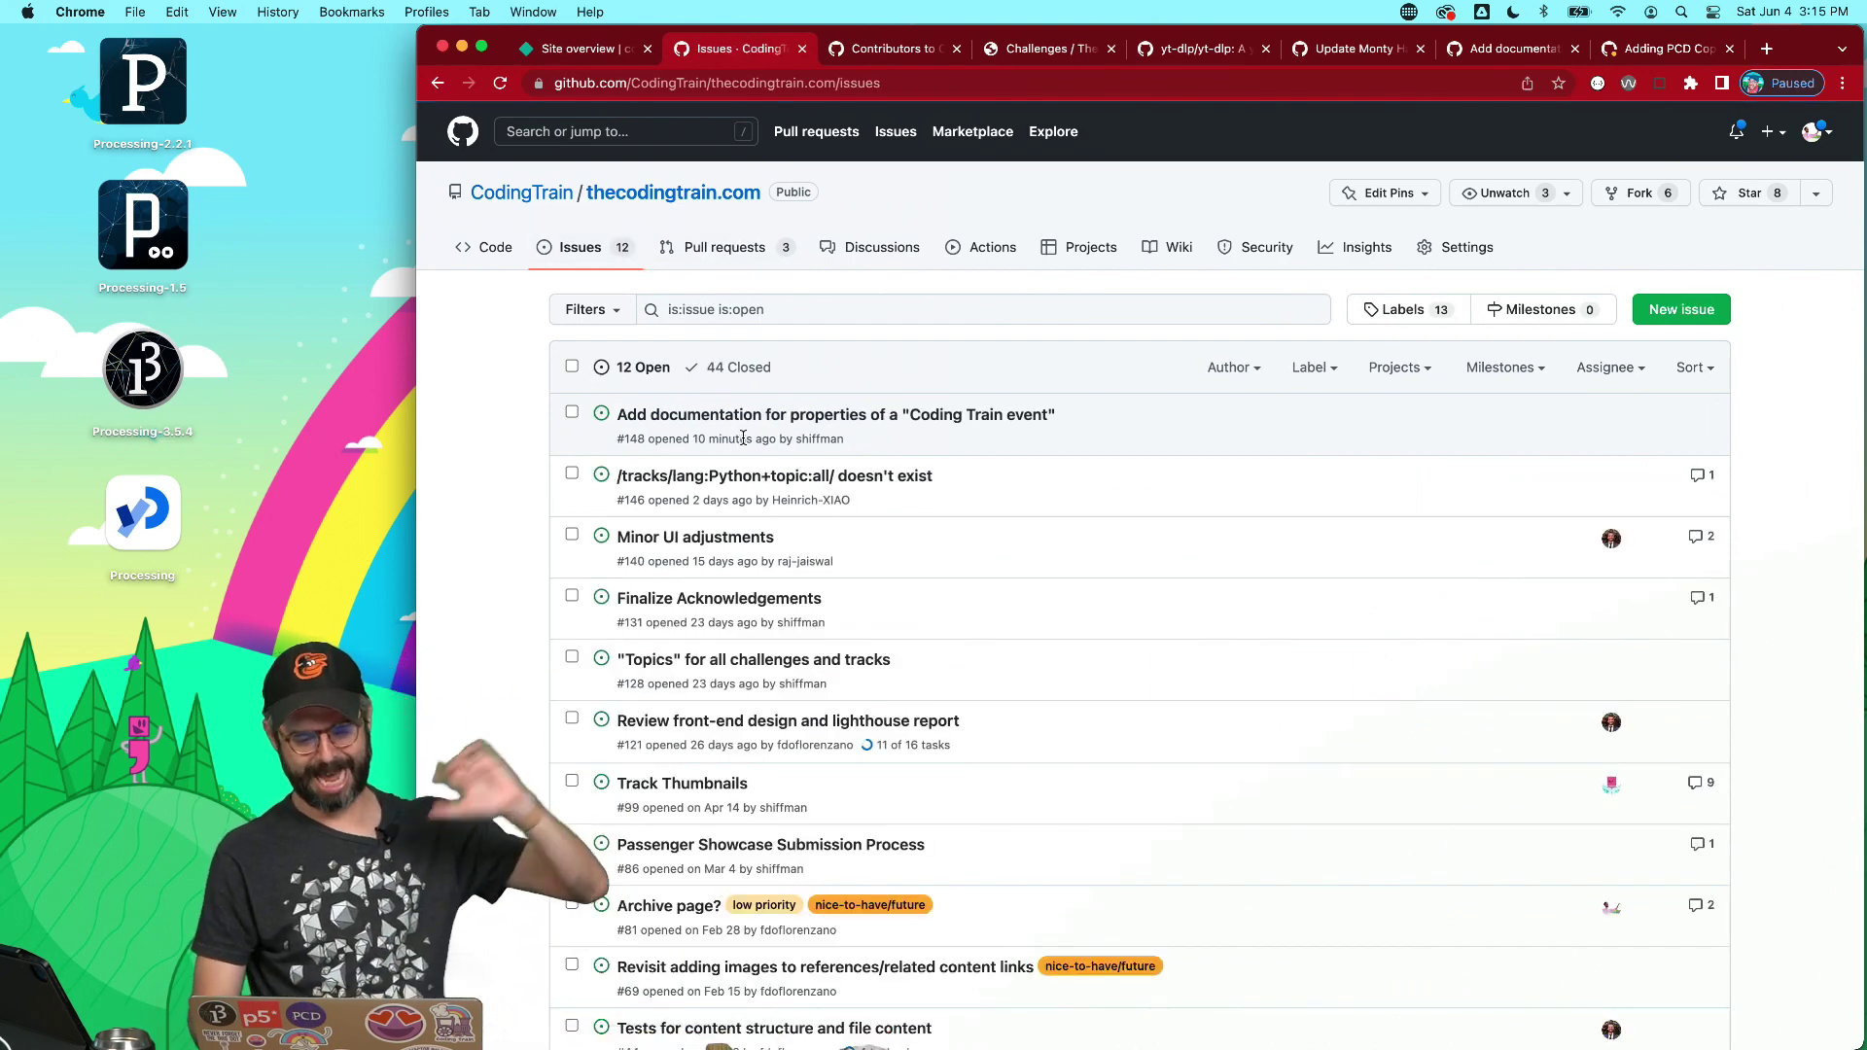
{"action": "left_click", "coordinate": [736, 475]}
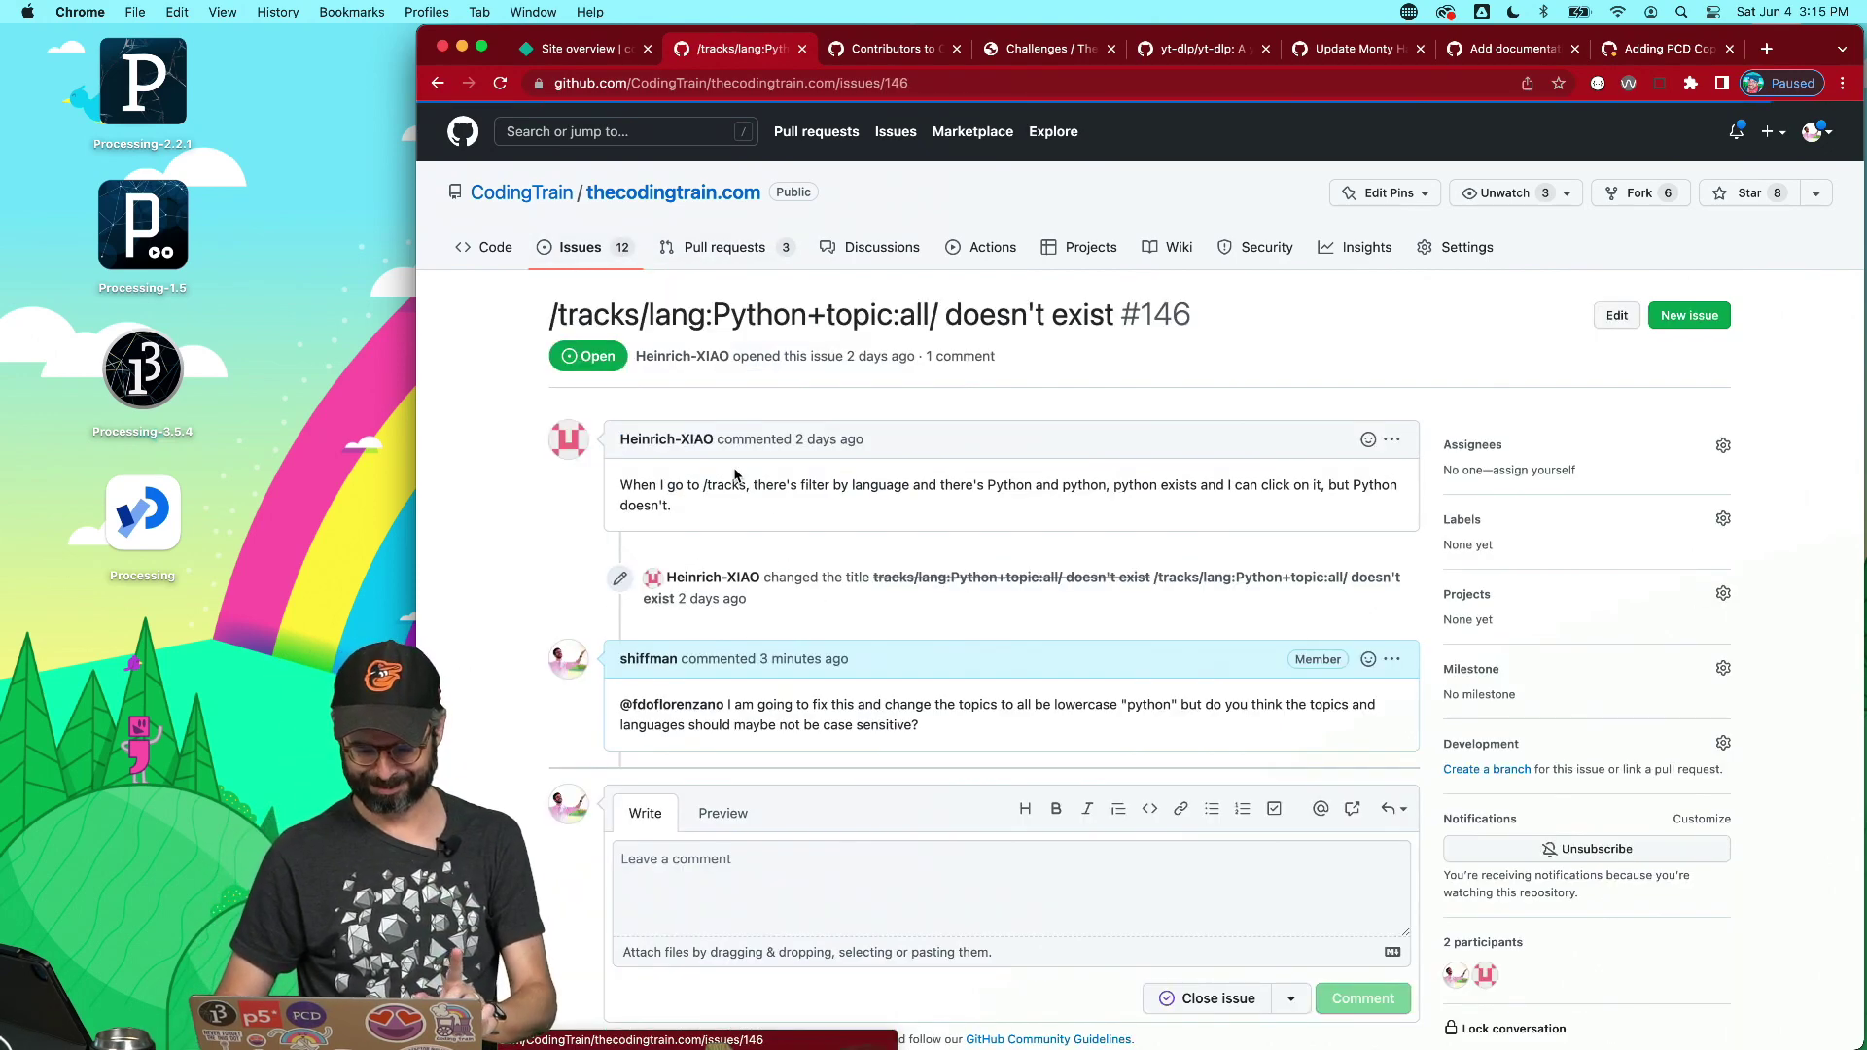
Step: In the terminal, check git status and stage the changed content/ folder
{"action": "key", "text": "super+Tab"}
{"action": "key", "text": "super+Tab"}
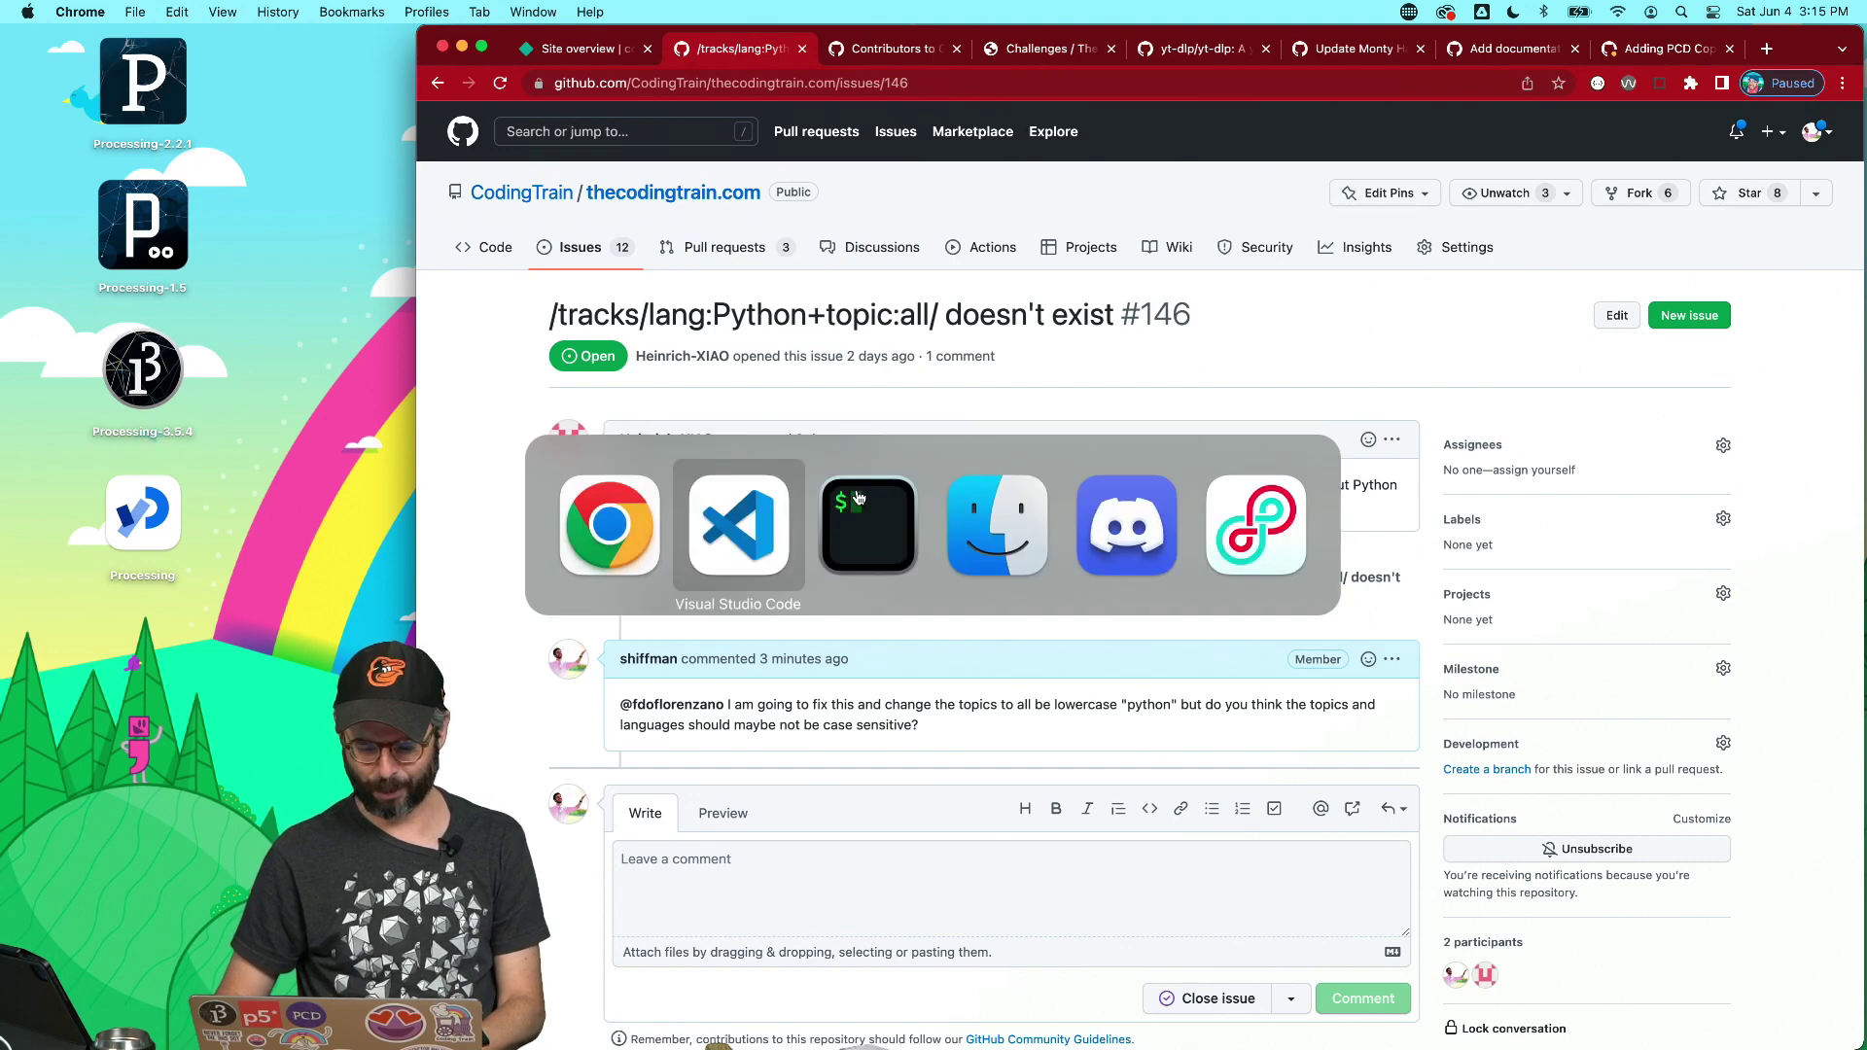
{"action": "type", "text": "git add"}
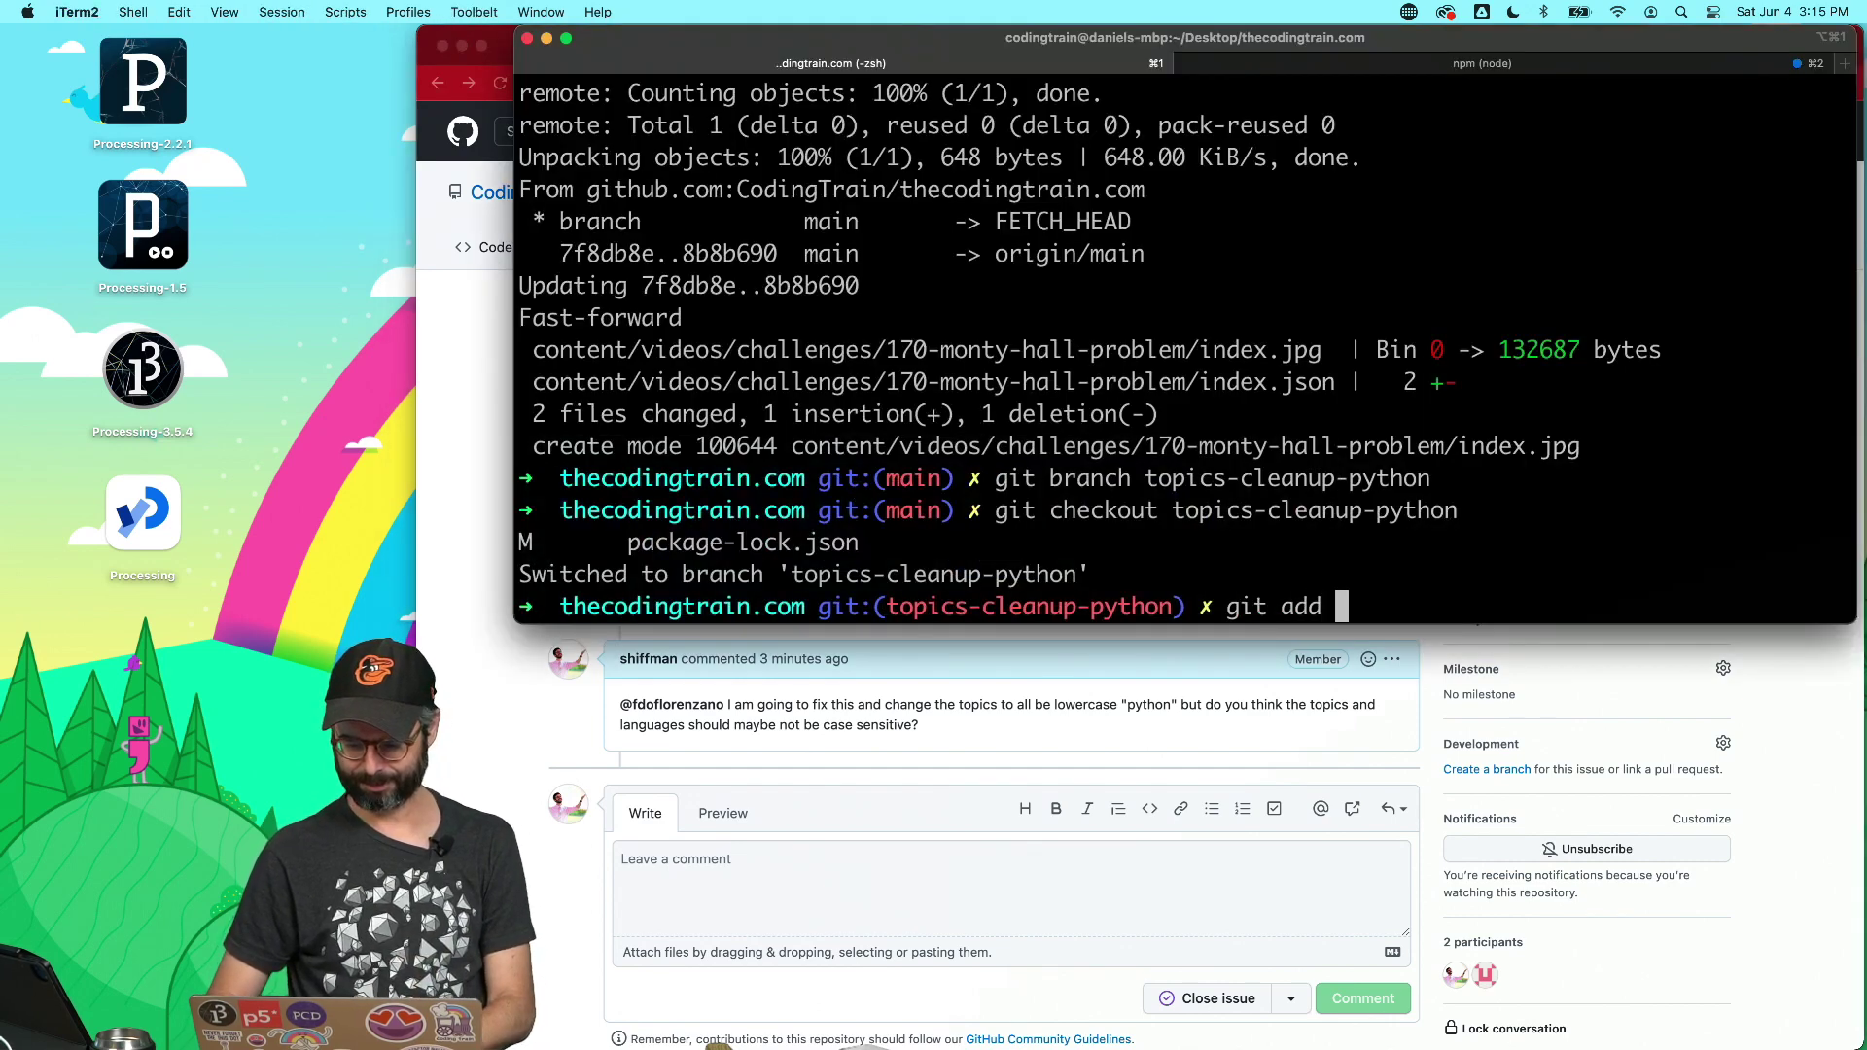
{"action": "key", "text": "BackSpace"}
{"action": "key", "text": "BackSpace"}
{"action": "key", "text": "BackSpace"}
{"action": "type", "text": "status"}
{"action": "key", "text": "Return"}
{"action": "type", "text": "git add content/"}
{"action": "key", "text": "Return"}
Step: Commit the staged change with message "lower case python #146"
{"action": "type", "text": "git commit m \""}
{"action": "key", "text": "BackSpace"}
{"action": "key", "text": "BackSpace"}
{"action": "key", "text": "BackSpace"}
{"action": "type", "text": "-m \"lower case pythong"}
{"action": "key", "text": "BackSpace"}
{"action": "type", "text": "#146\""}
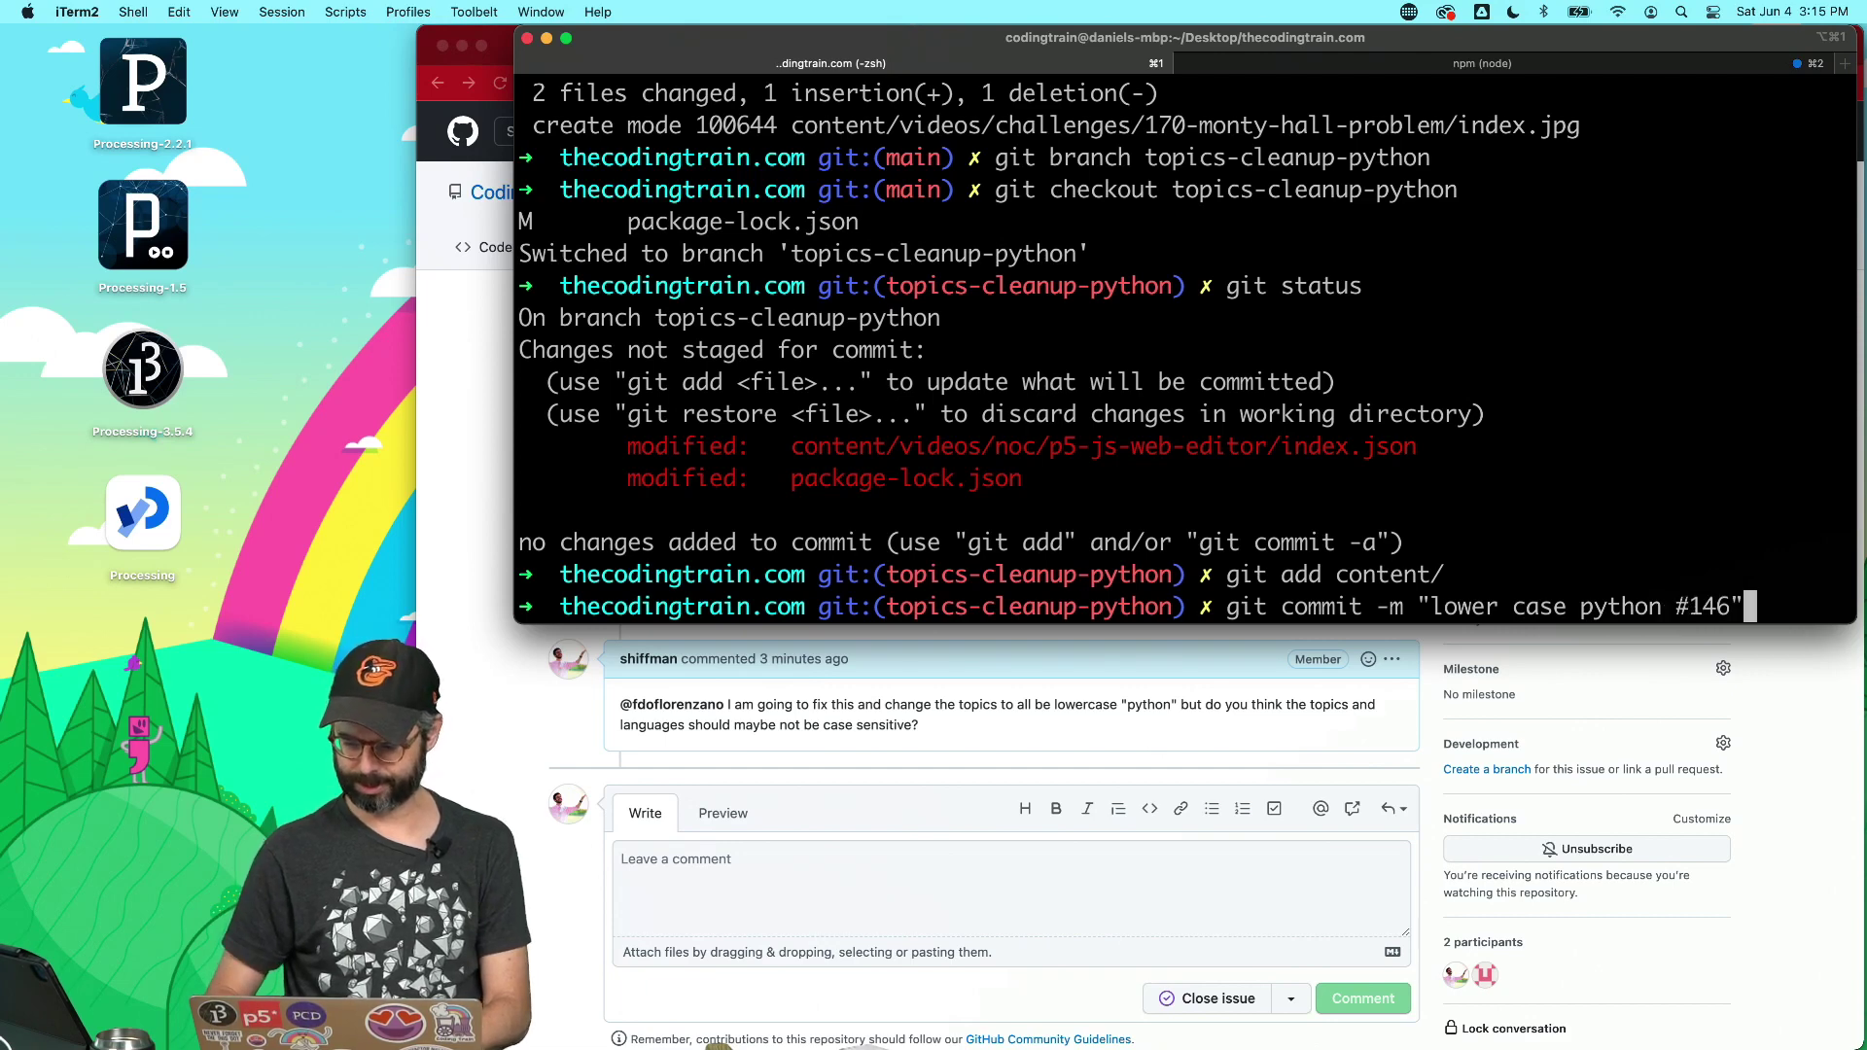
{"action": "key", "text": "Return"}
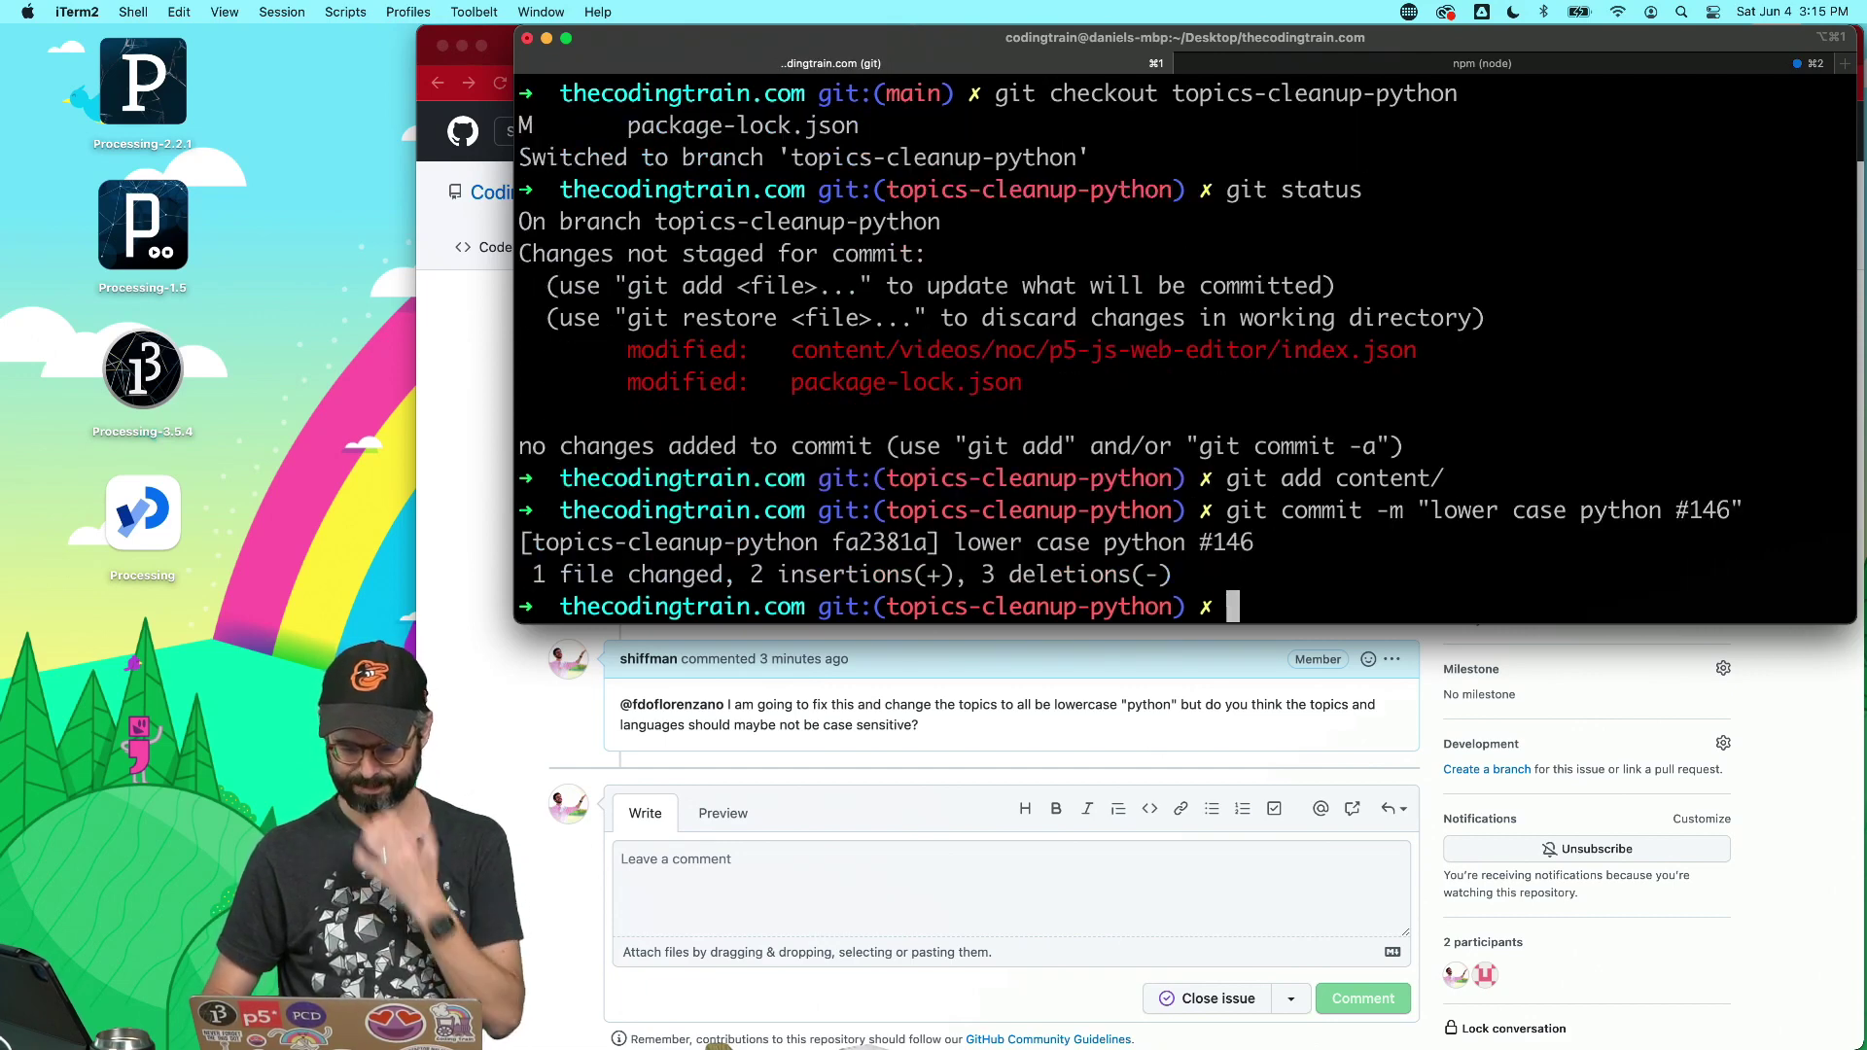
Step: Push the new topics-cleanup-python branch to origin and return to the browser
{"action": "type", "text": "git status"}
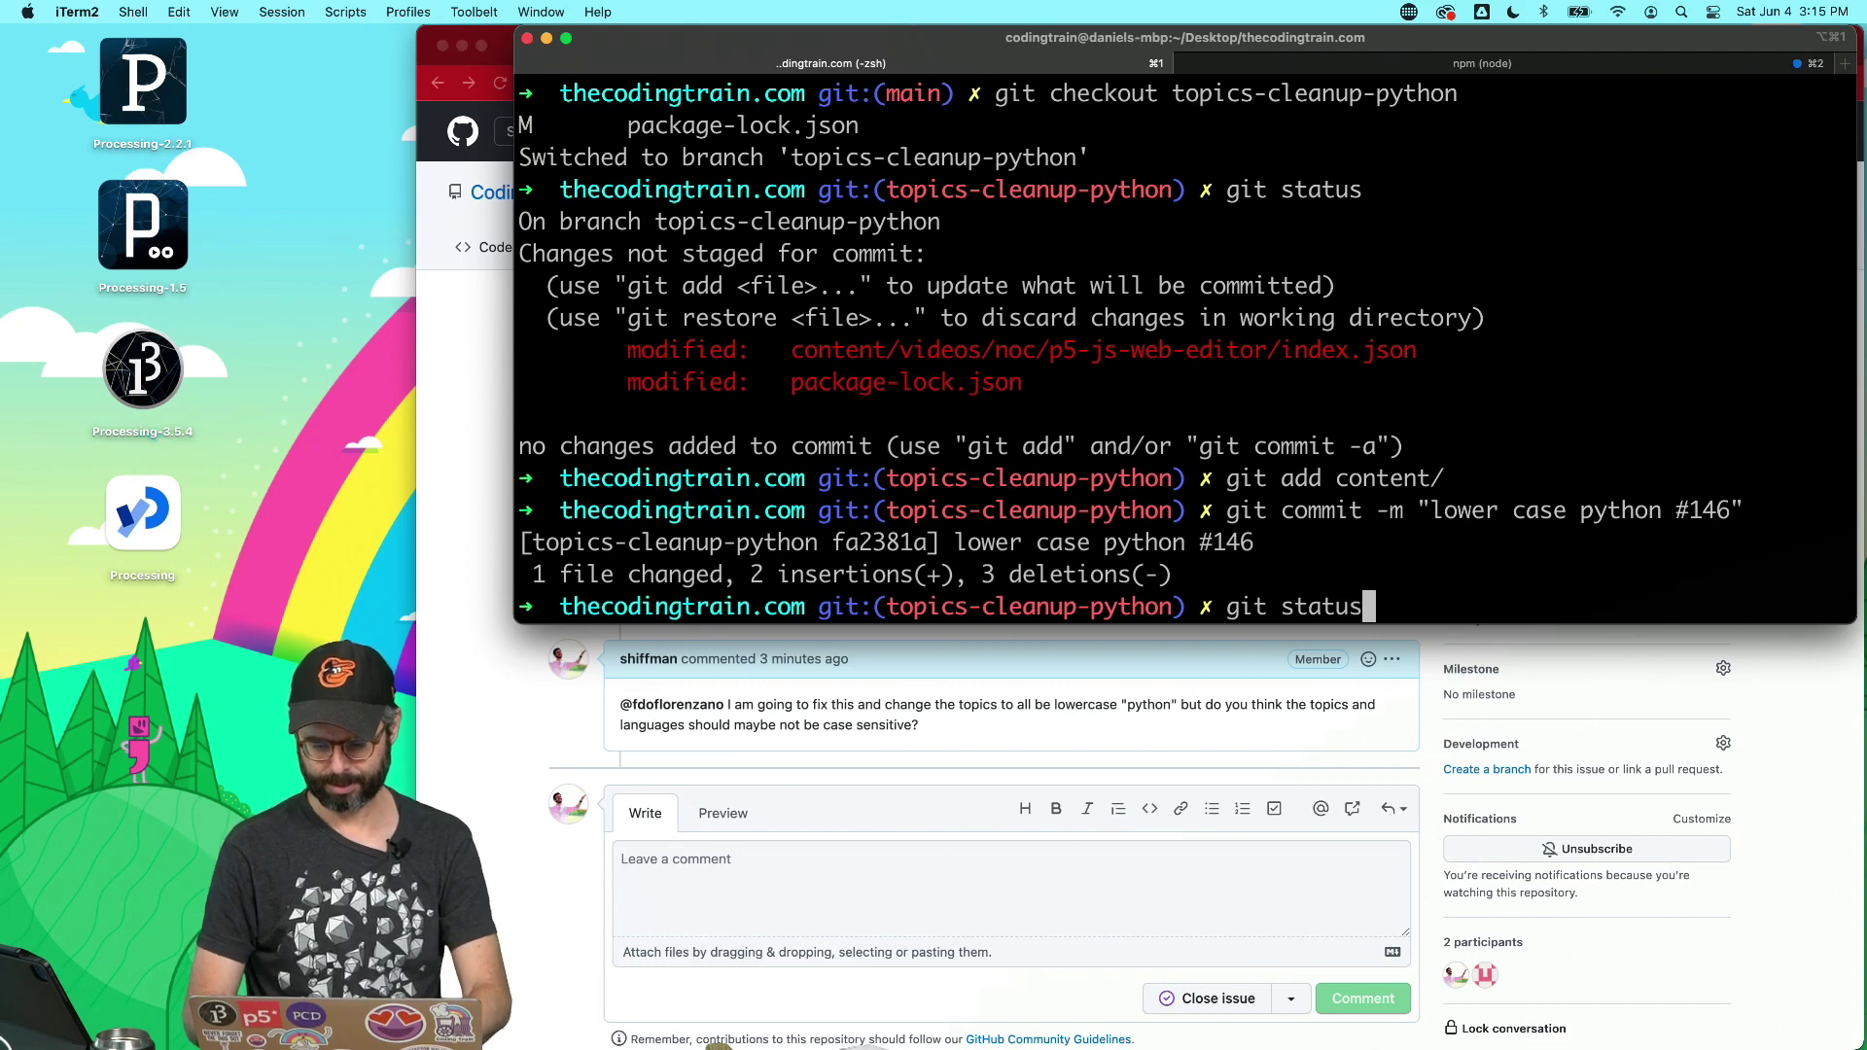
{"action": "key", "text": "Return"}
{"action": "type", "text": "git add topi"}
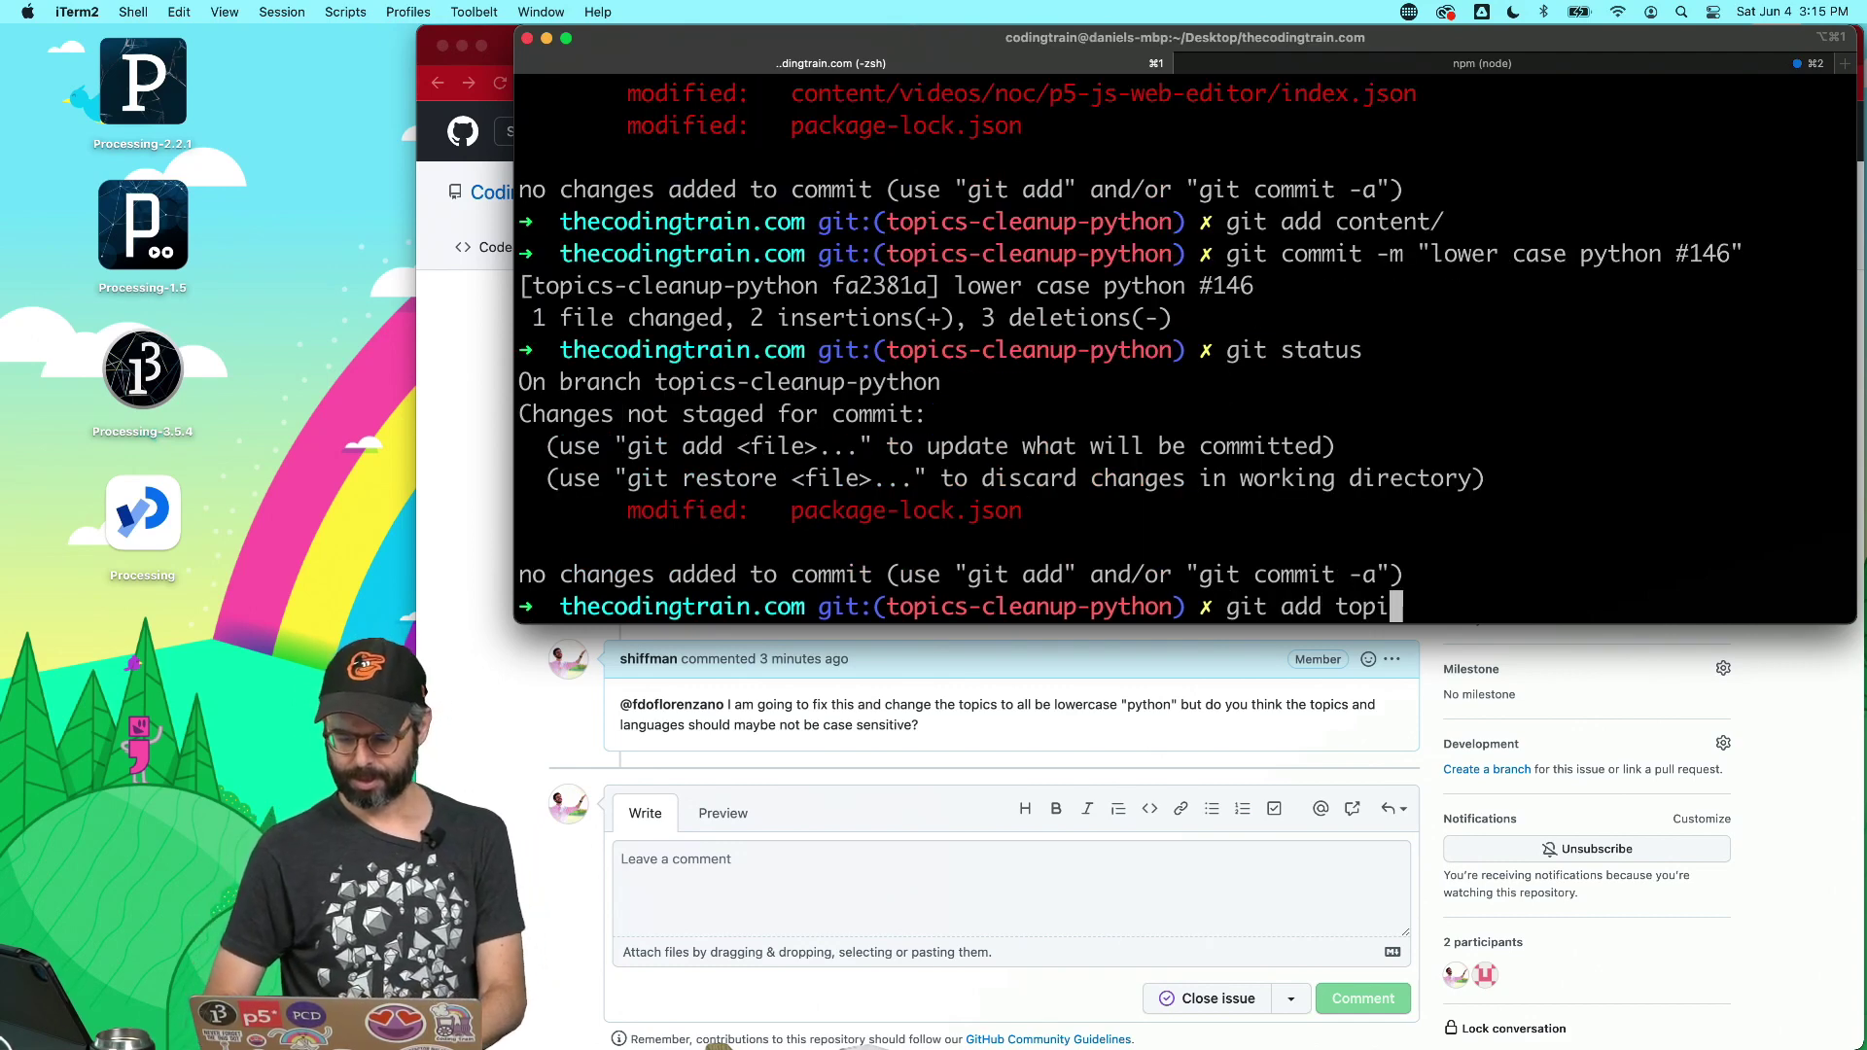
{"action": "key", "text": "BackSpace"}
{"action": "key", "text": "BackSpace"}
{"action": "key", "text": "BackSpace"}
{"action": "key", "text": "BackSpace"}
{"action": "key", "text": "BackSpace"}
{"action": "key", "text": "BackSpace"}
{"action": "key", "text": "BackSpace"}
{"action": "key", "text": "BackSpace"}
{"action": "type", "text": "push origin topics-cleanup-python"}
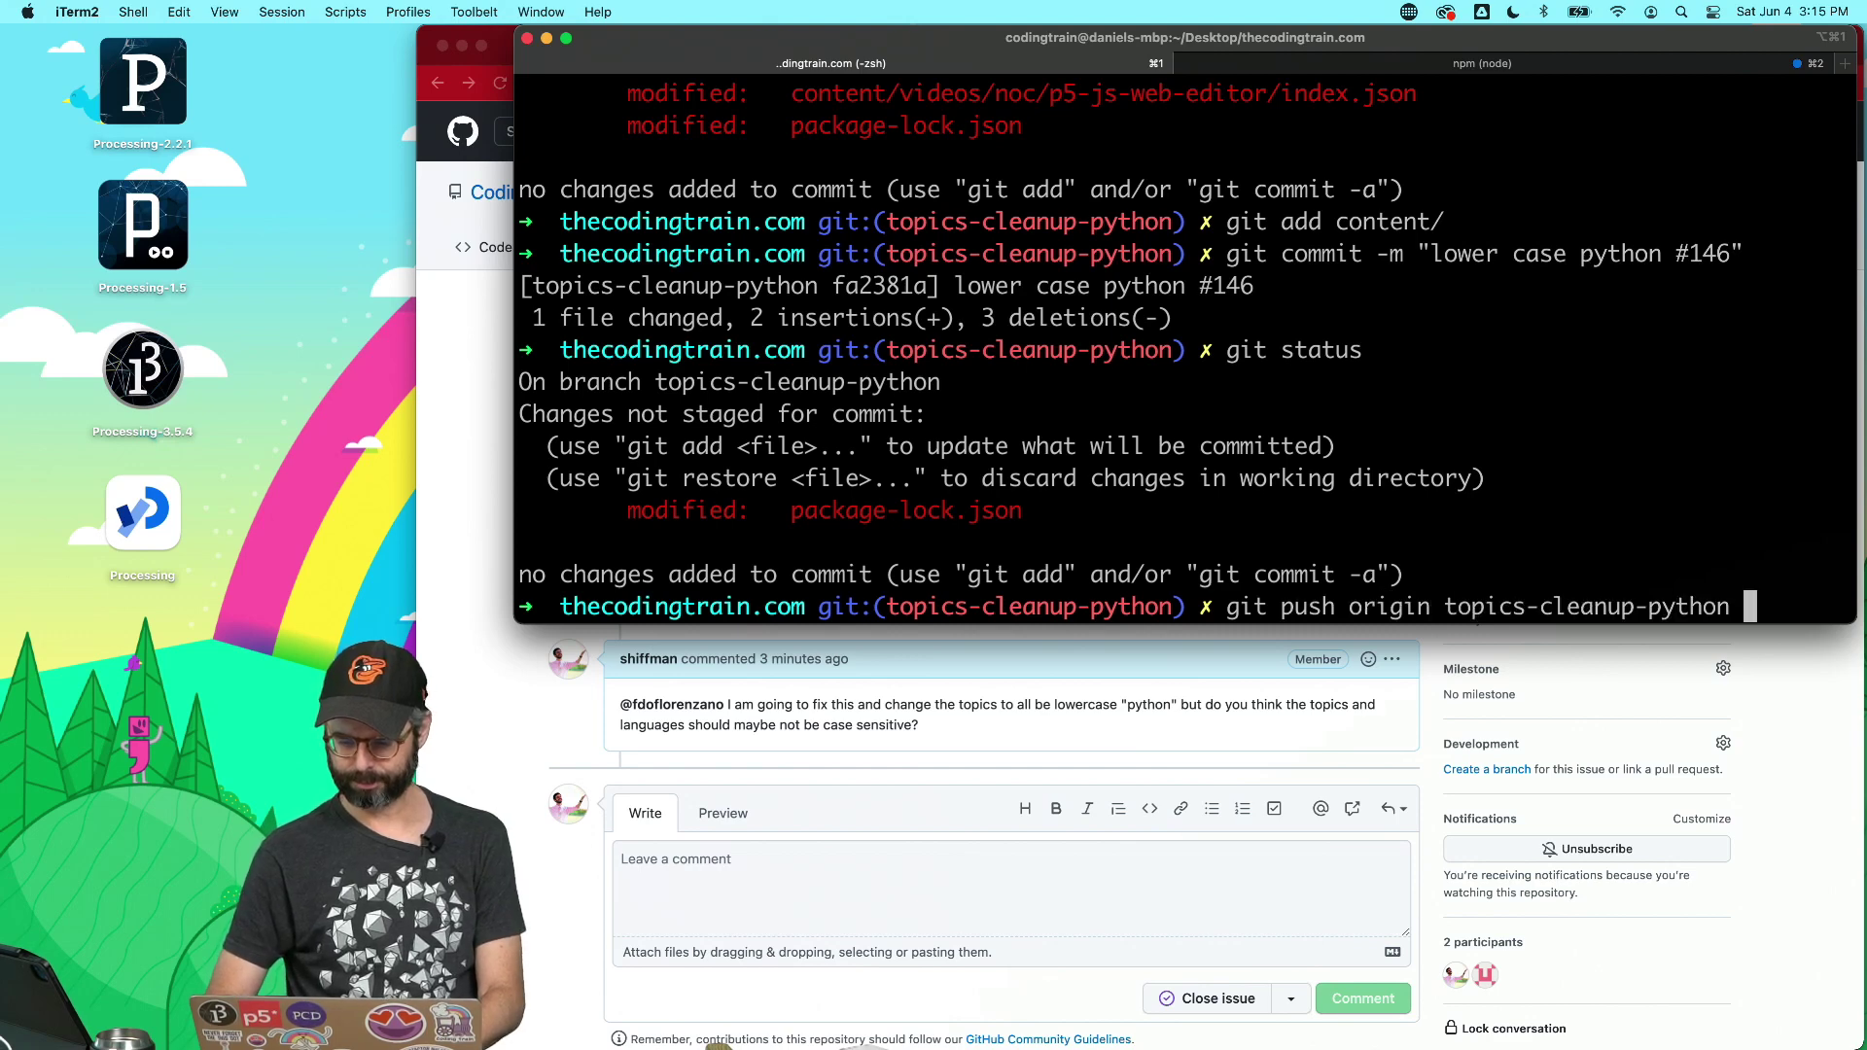
{"action": "key", "text": "Return"}
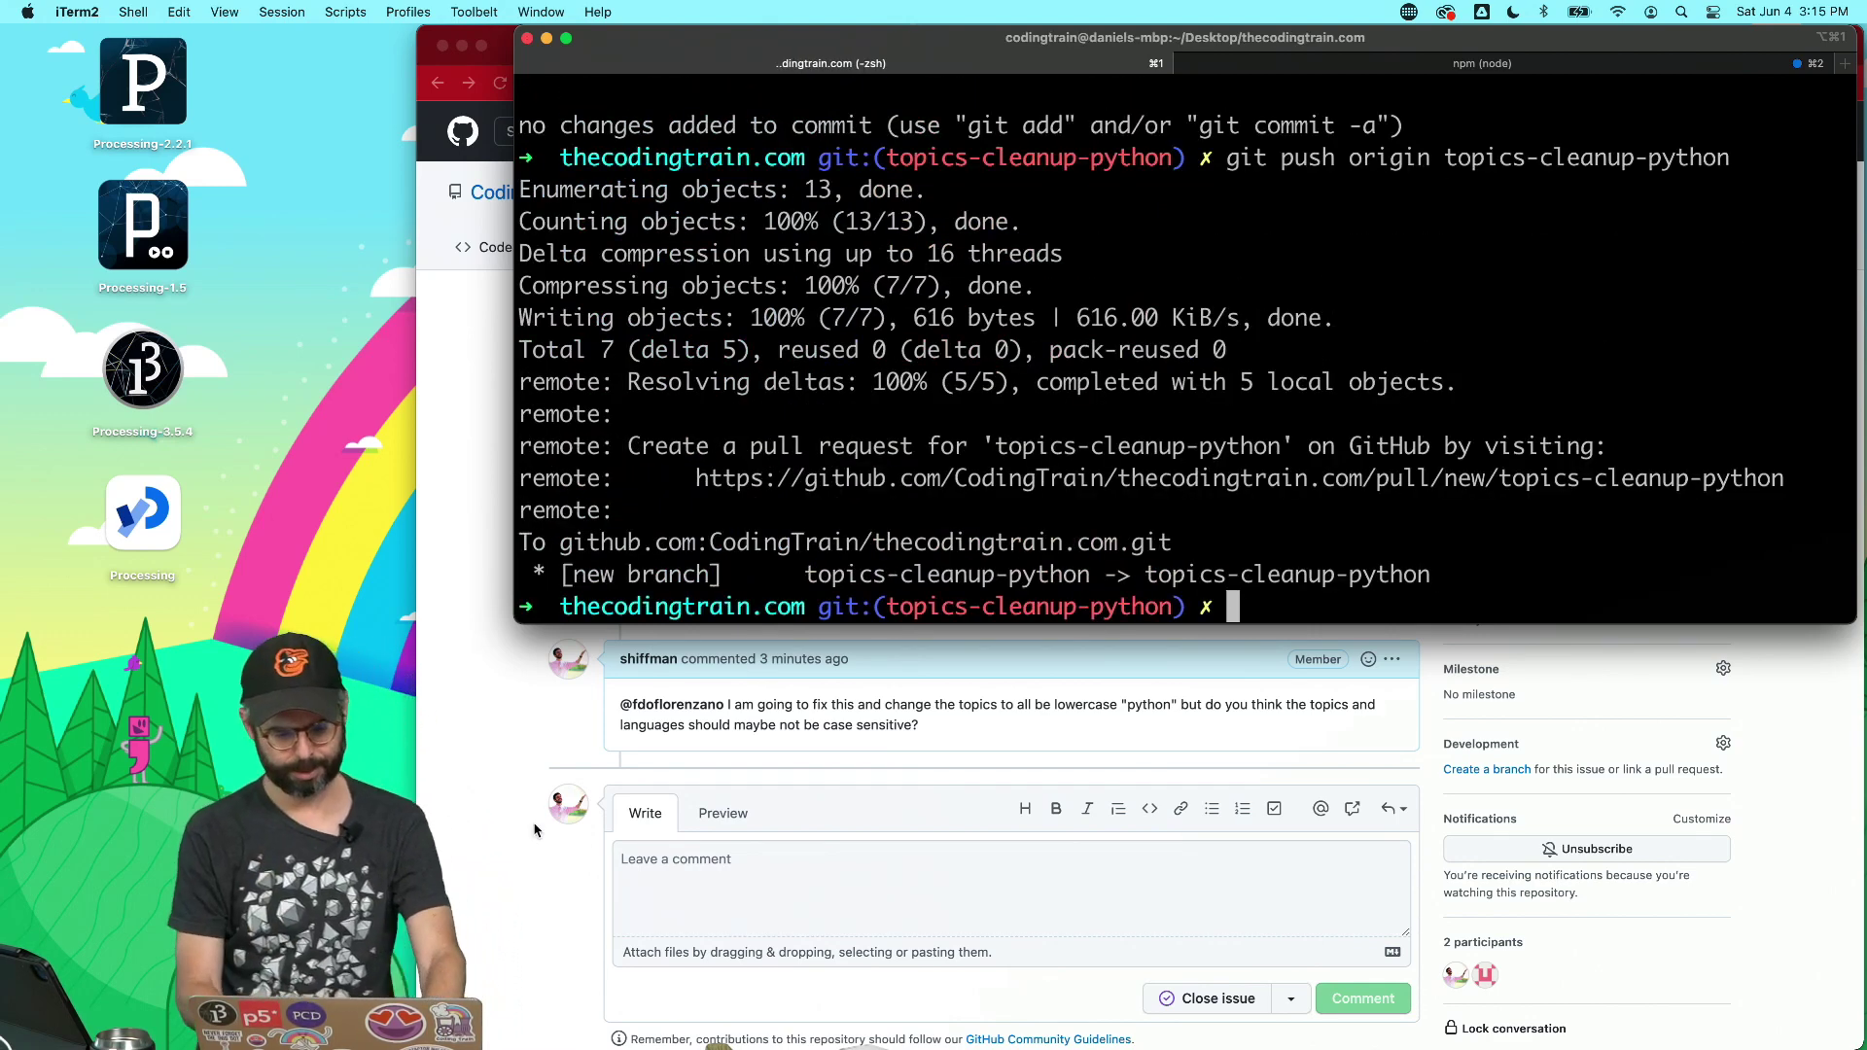
{"action": "left_click", "coordinate": [520, 787]}
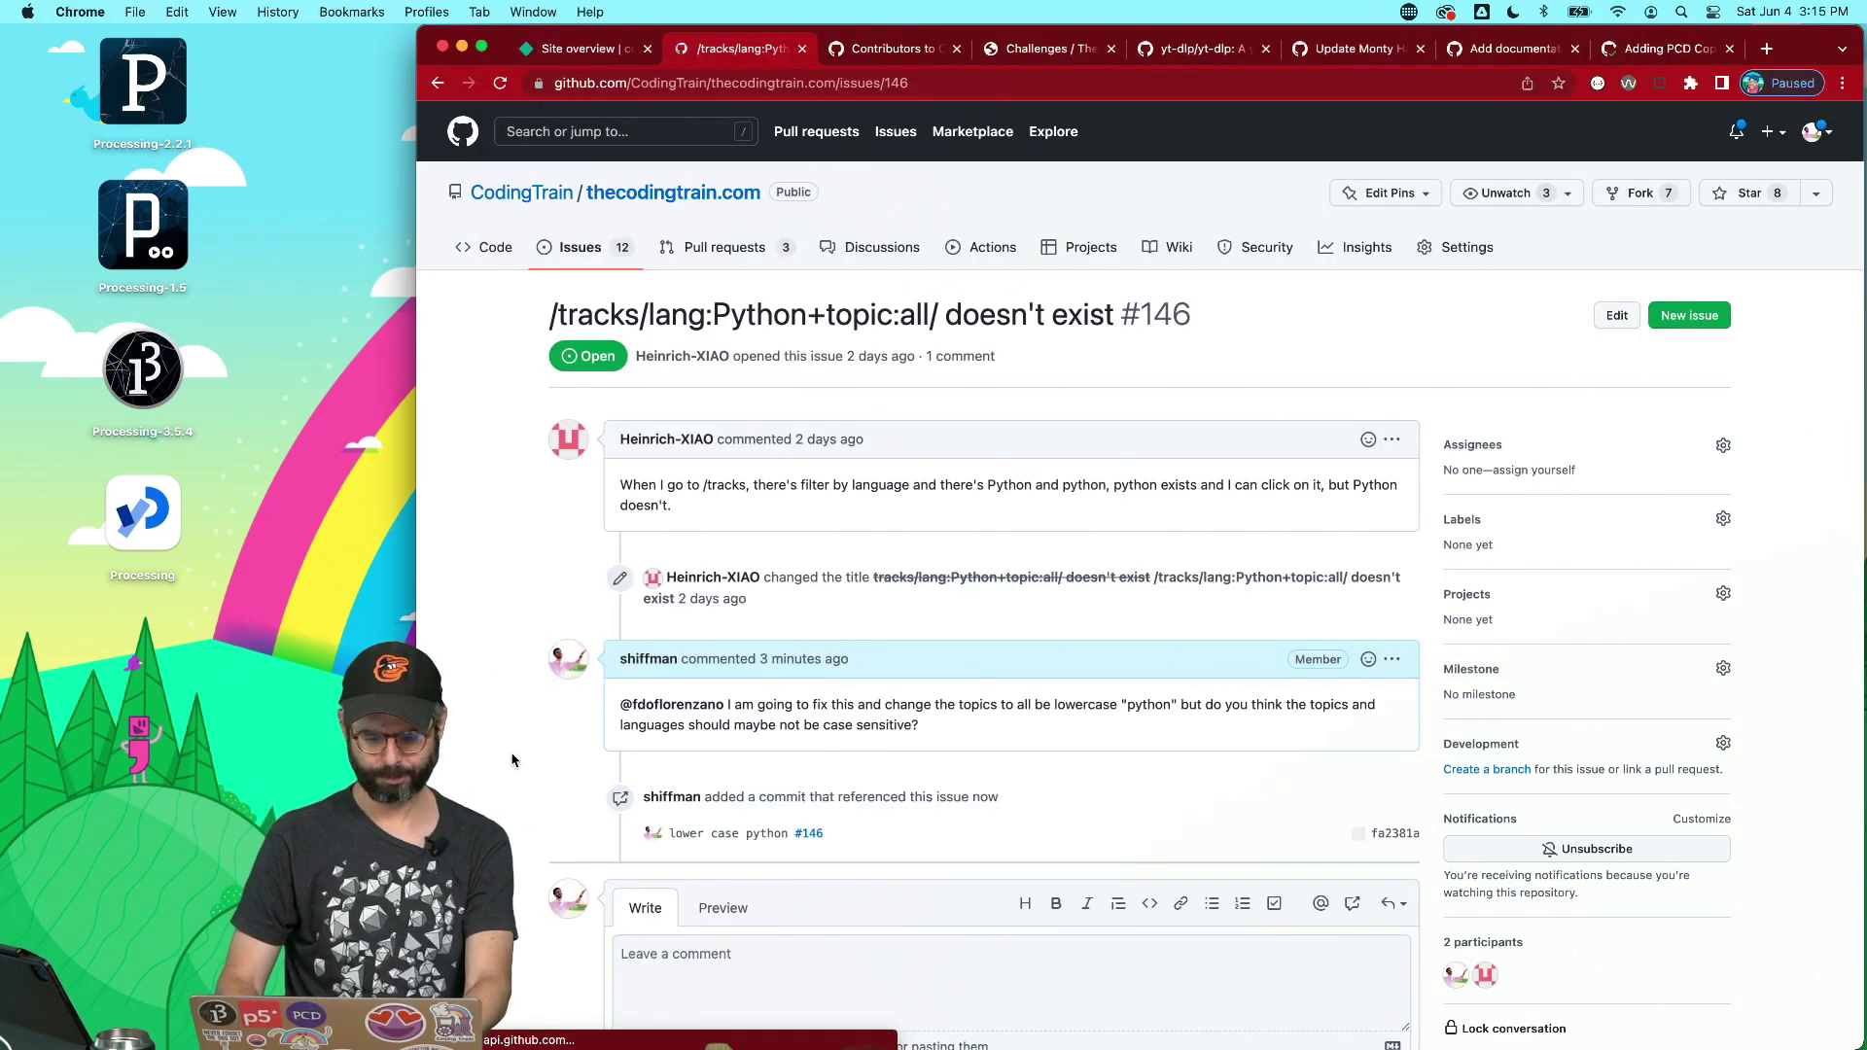
Step: Copy the issue number #146 from the issue title
{"action": "scroll", "coordinate": [840, 759], "scroll_direction": "down", "scroll_amount": 2}
{"action": "mouse_move", "coordinate": [809, 833]}
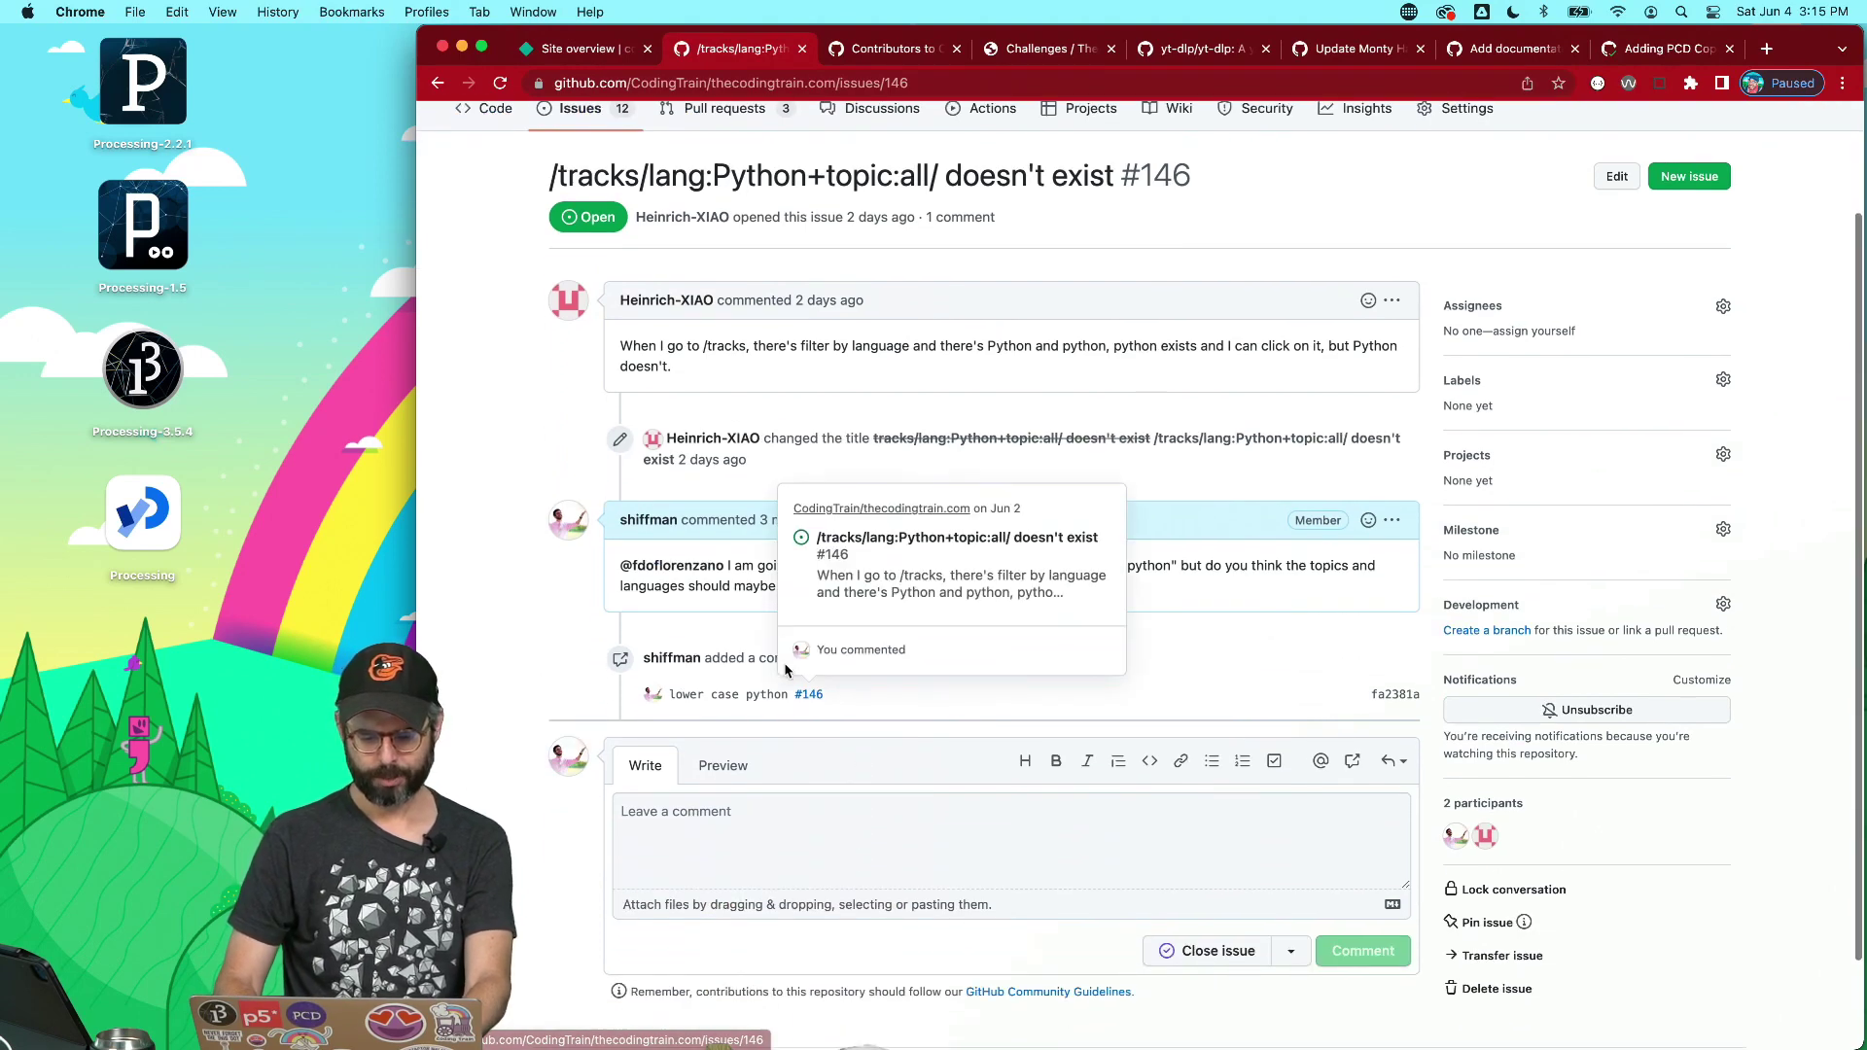
{"action": "scroll", "coordinate": [786, 669], "scroll_direction": "up", "scroll_amount": 2}
{"action": "left_click_drag", "start_coordinate": [1120, 309], "coordinate": [1182, 302]}
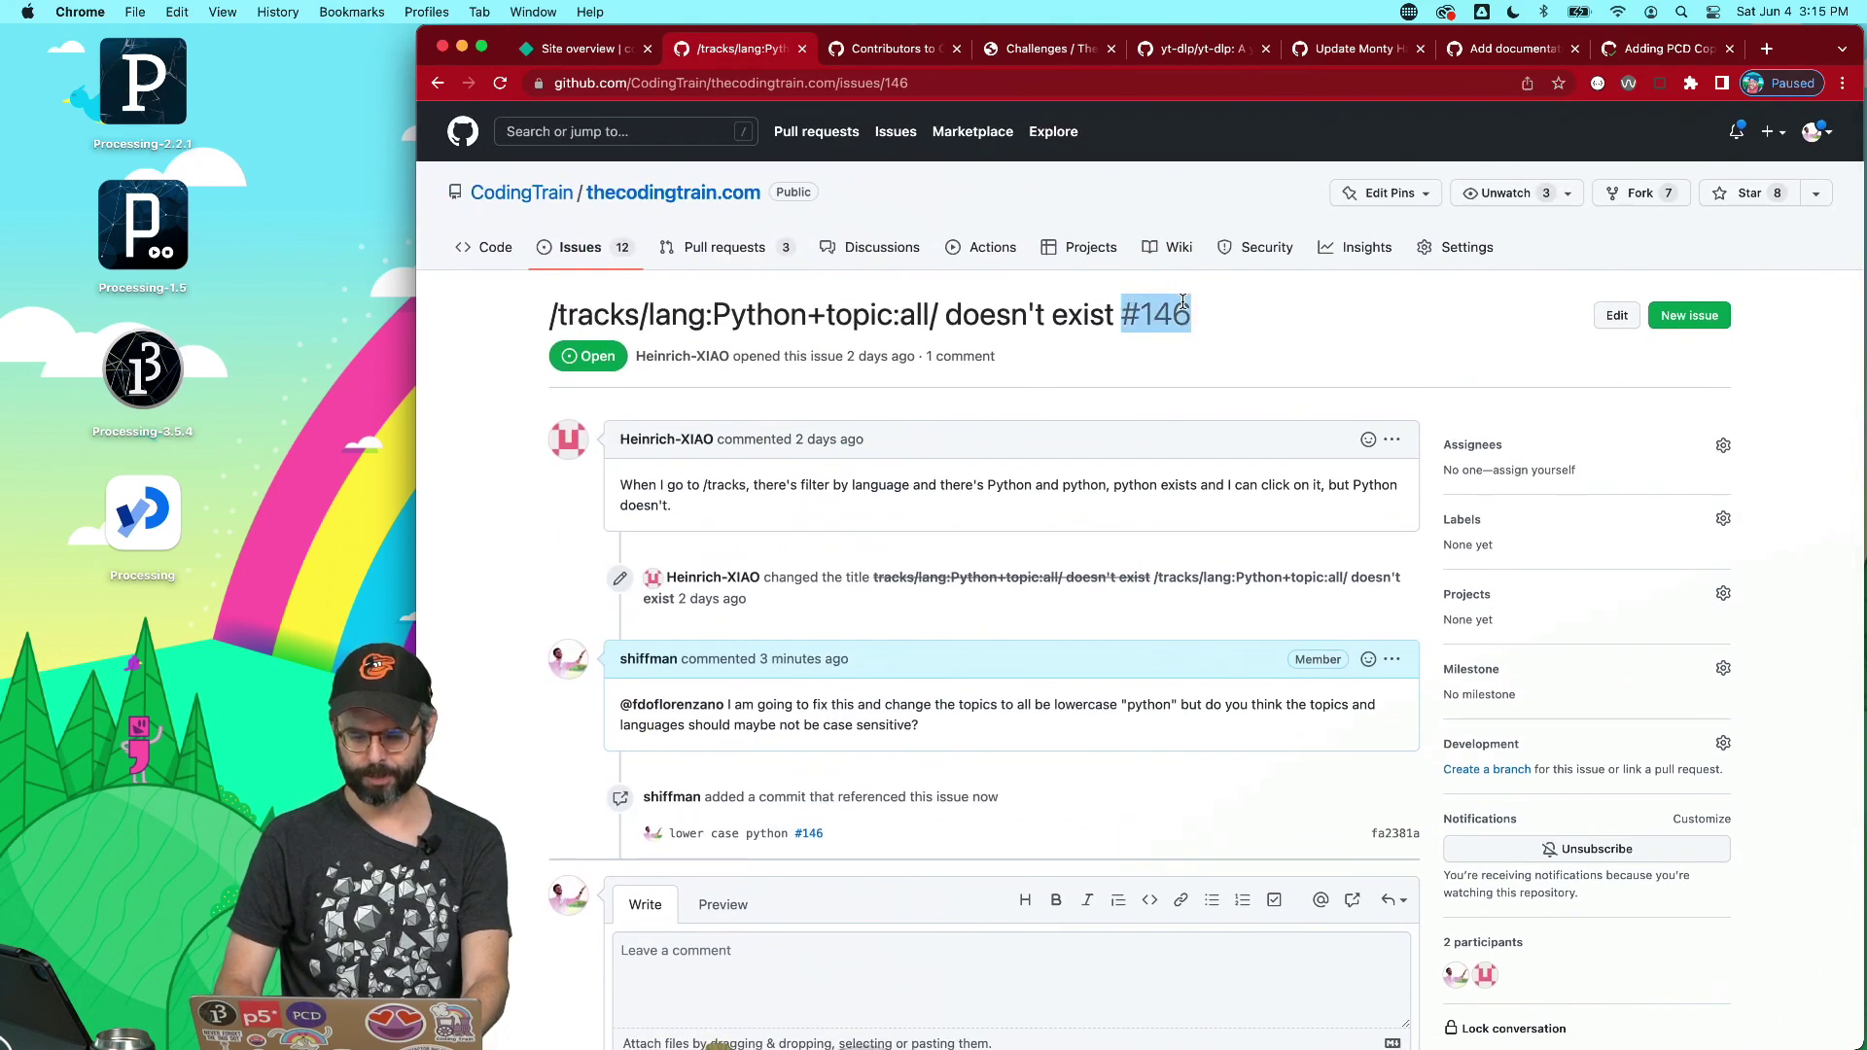
{"action": "key", "text": "super+c"}
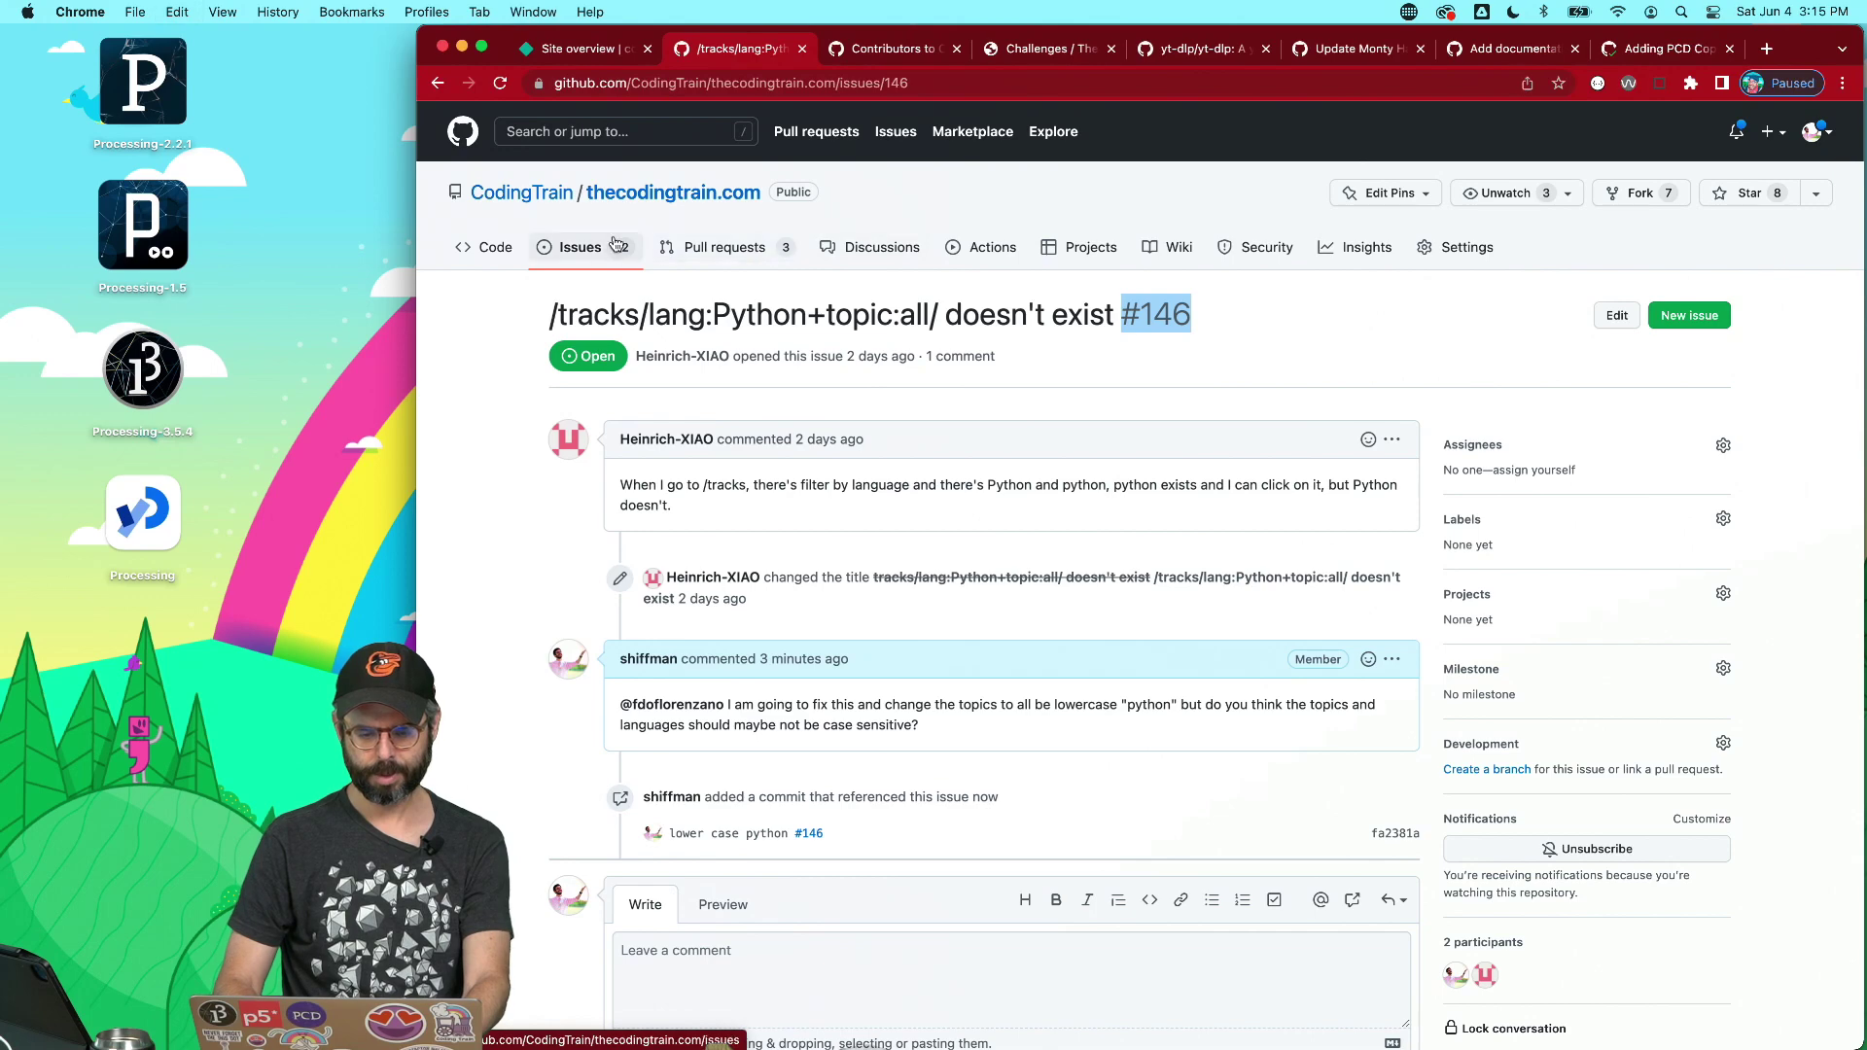
Step: Go to the repository's open issues and start a comment on issue #128
{"action": "left_click", "coordinate": [685, 191]}
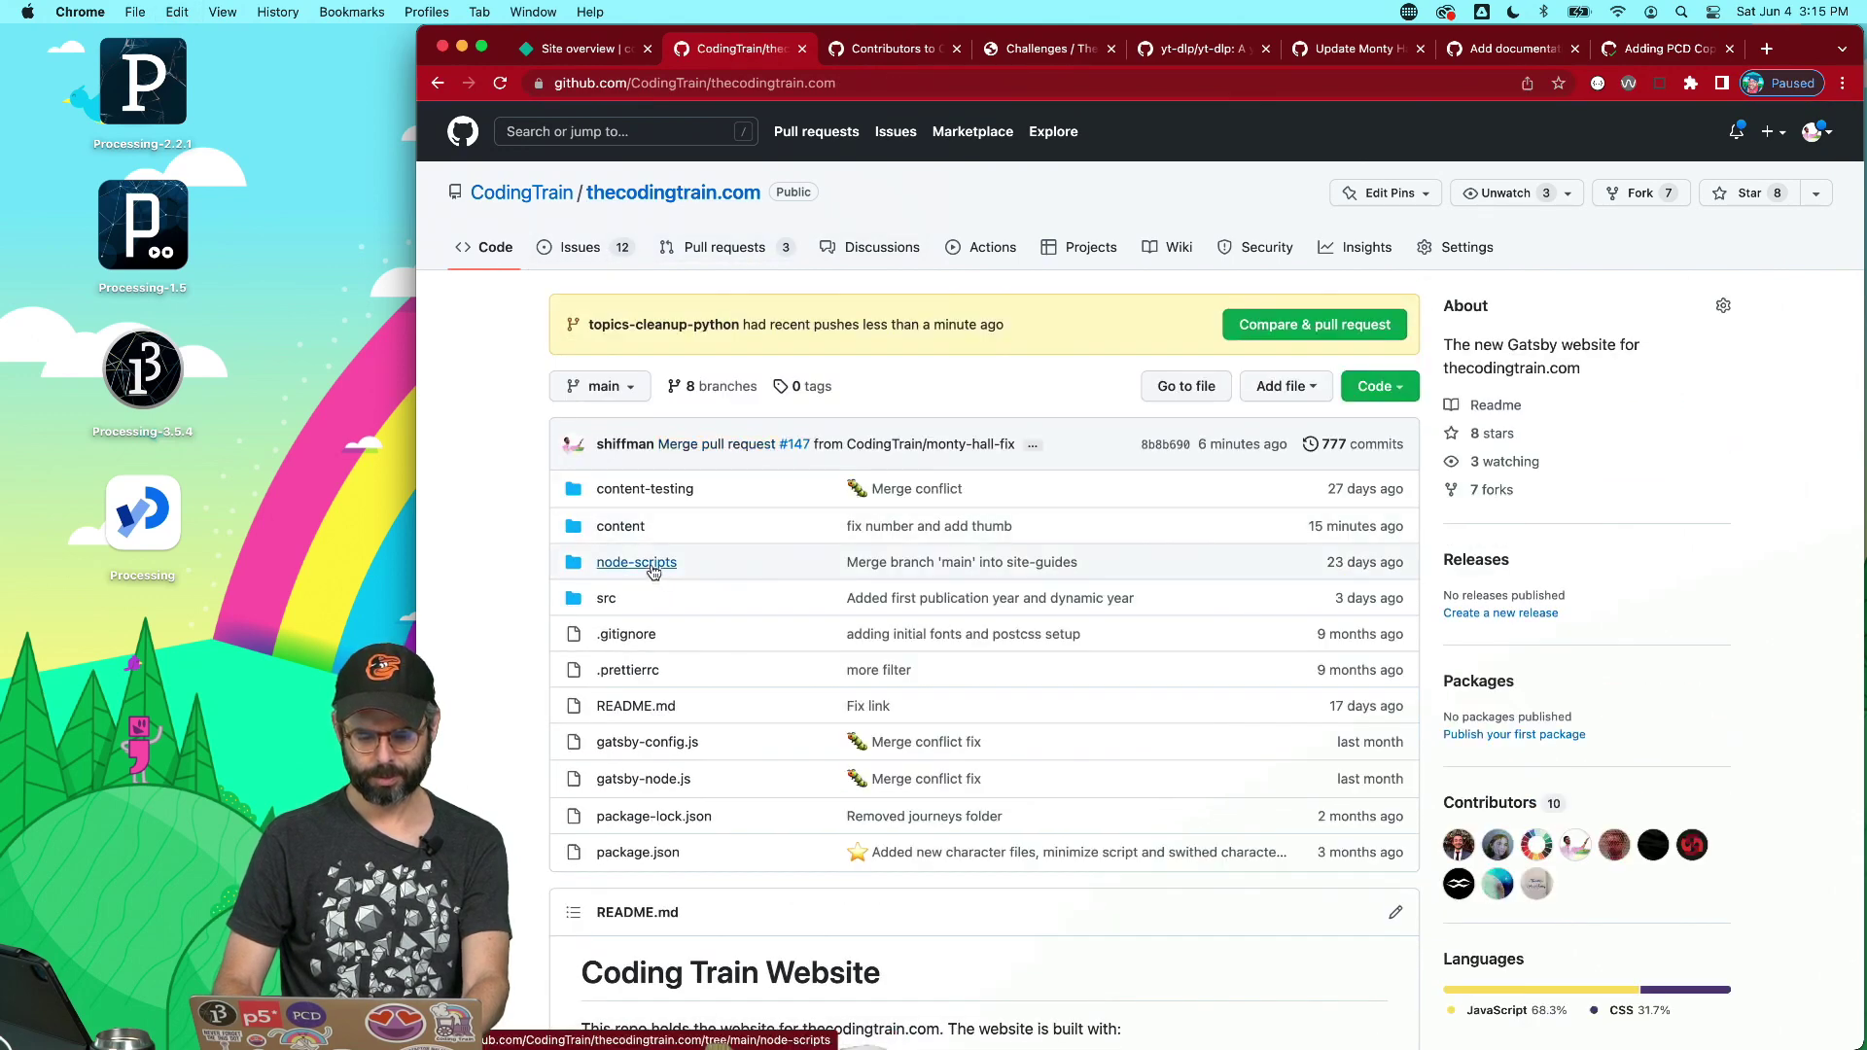
{"action": "left_click", "coordinate": [630, 268]}
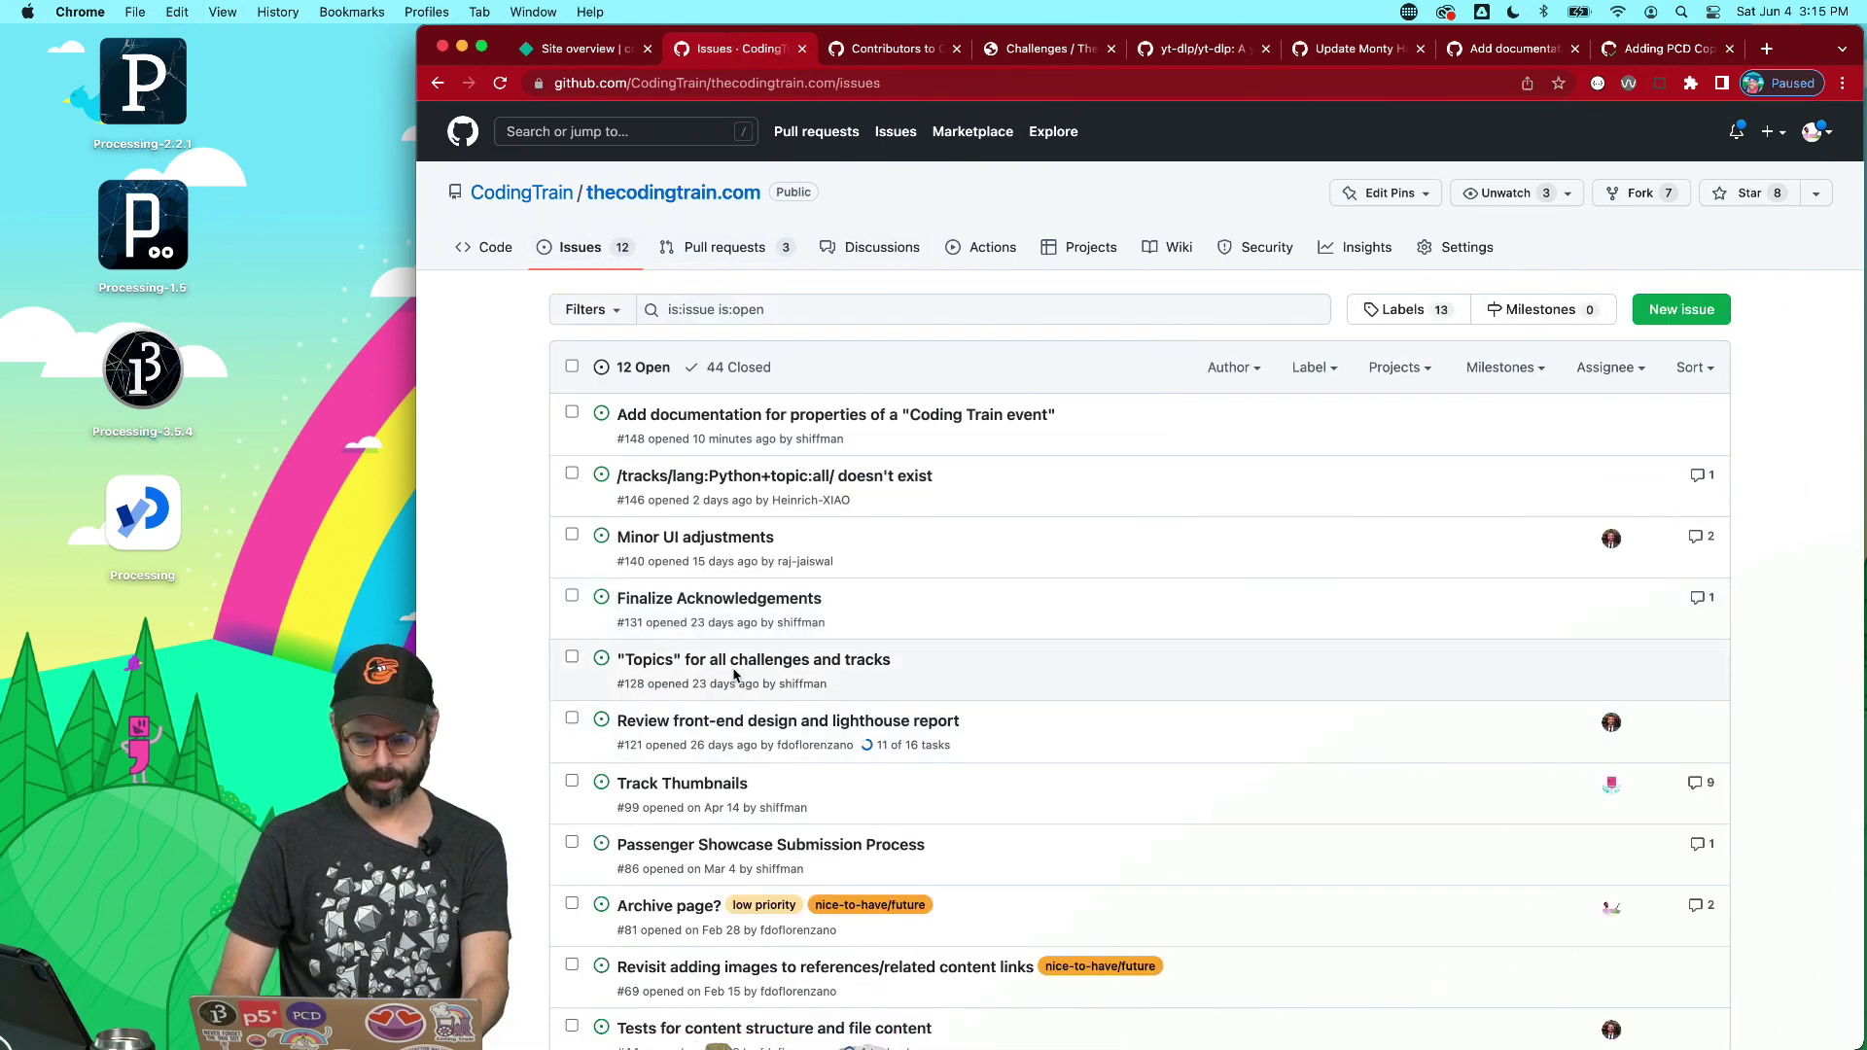
{"action": "left_click", "coordinate": [734, 665]}
{"action": "scroll", "coordinate": [761, 657], "scroll_direction": "down", "scroll_amount": 2}
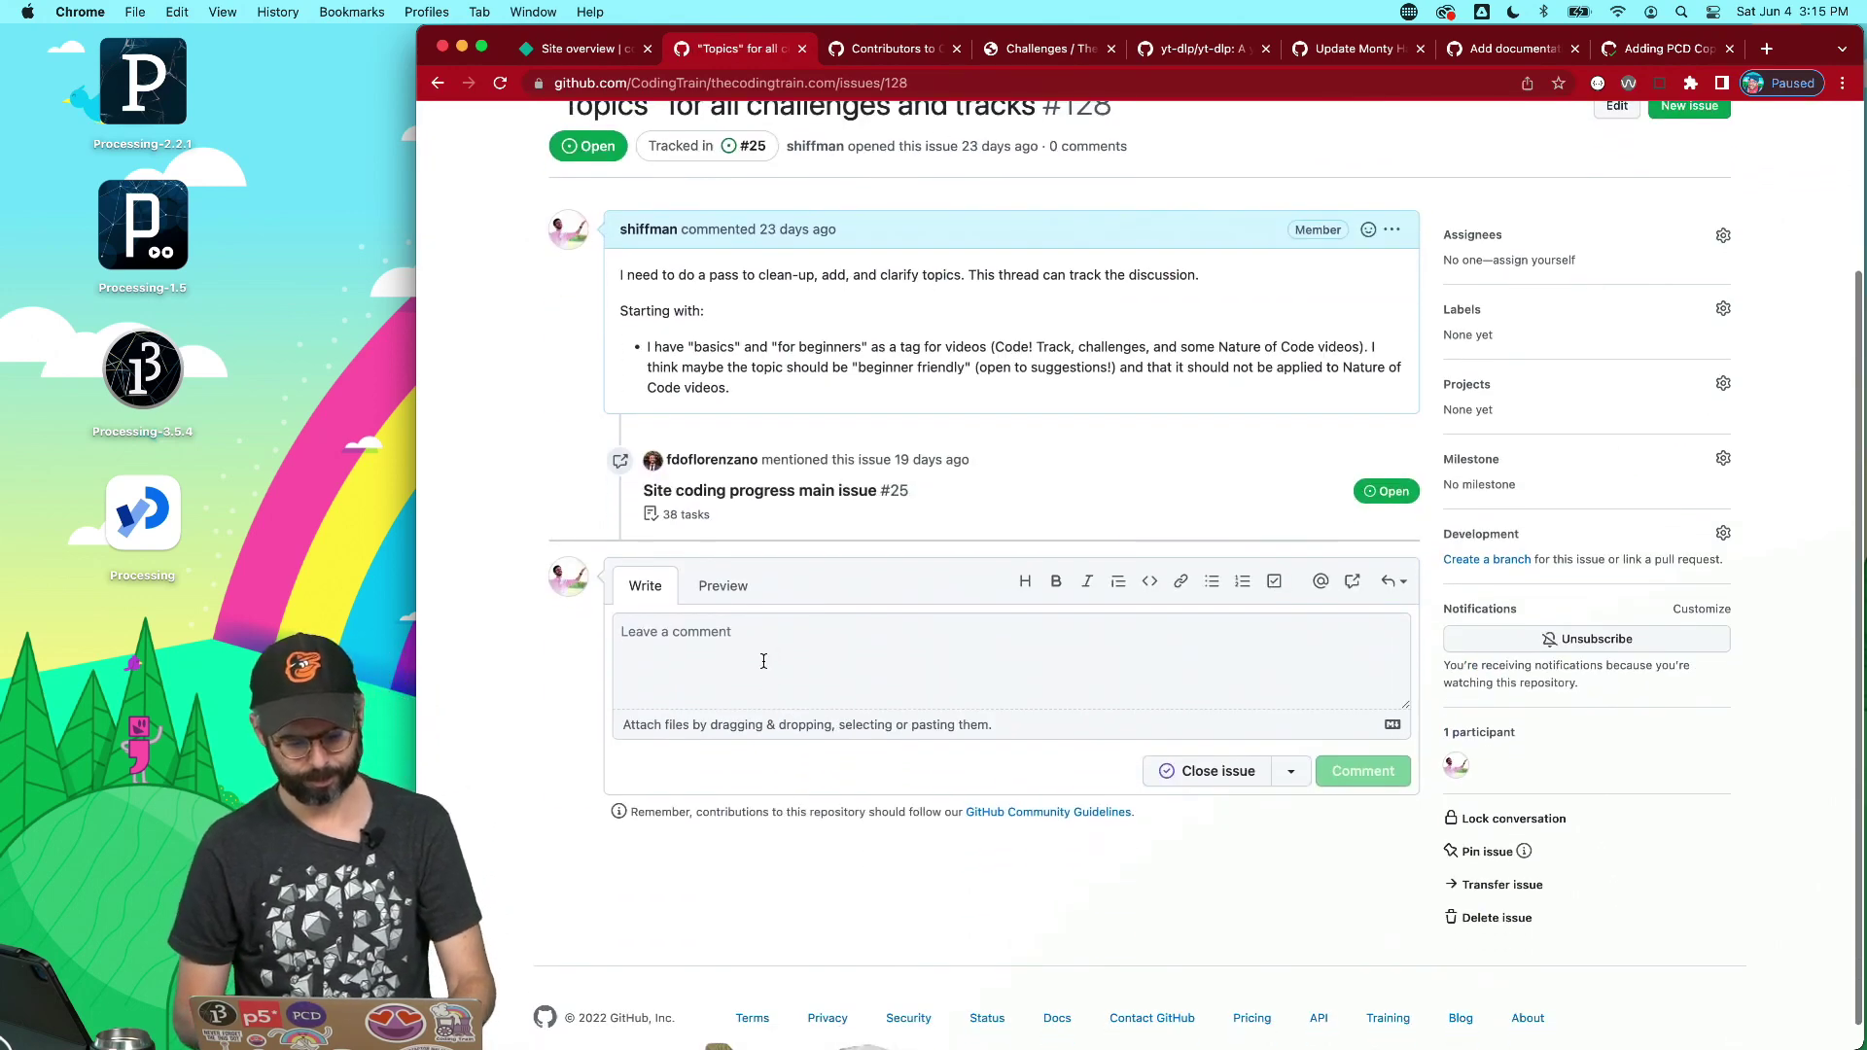
{"action": "left_click", "coordinate": [763, 661]}
Step: Begin the comment "Bringing discussion from #146", selecting #146 from the autocomplete
{"action": "type", "text": "I"}
{"action": "key", "text": "BackSpace"}
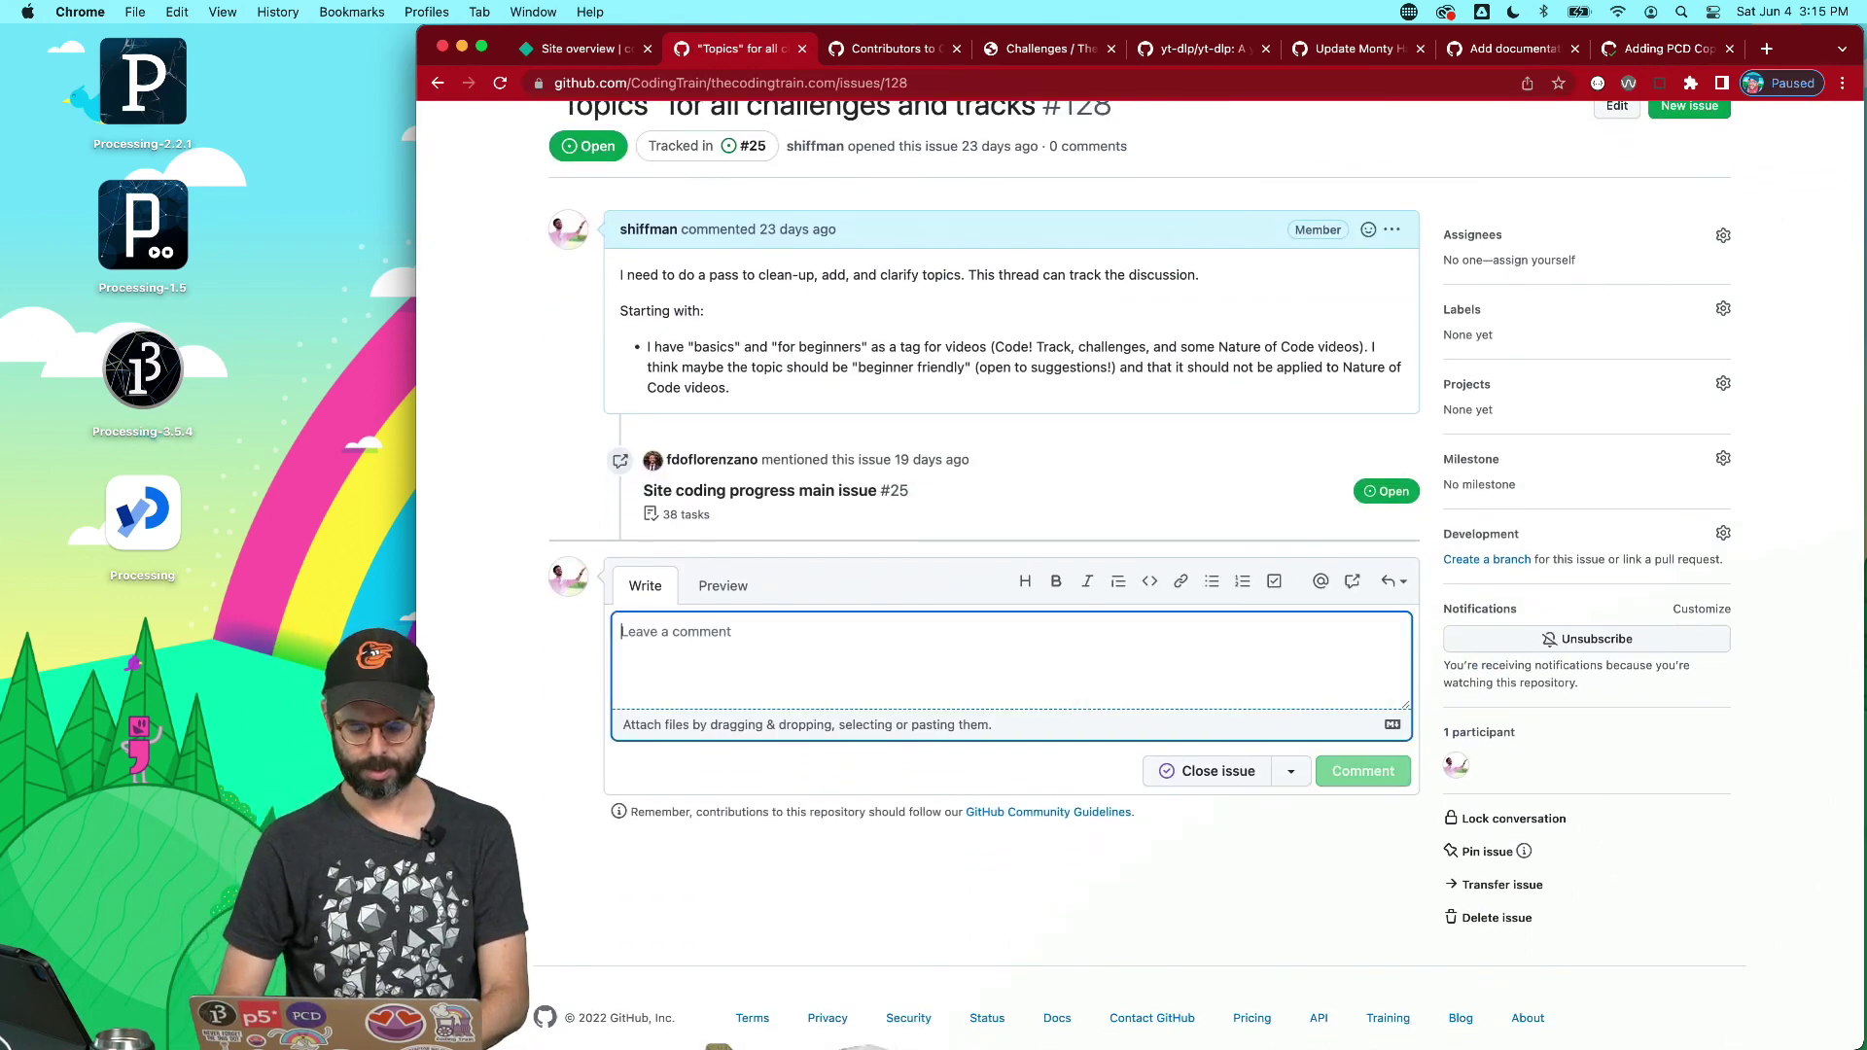
{"action": "type", "text": "B"}
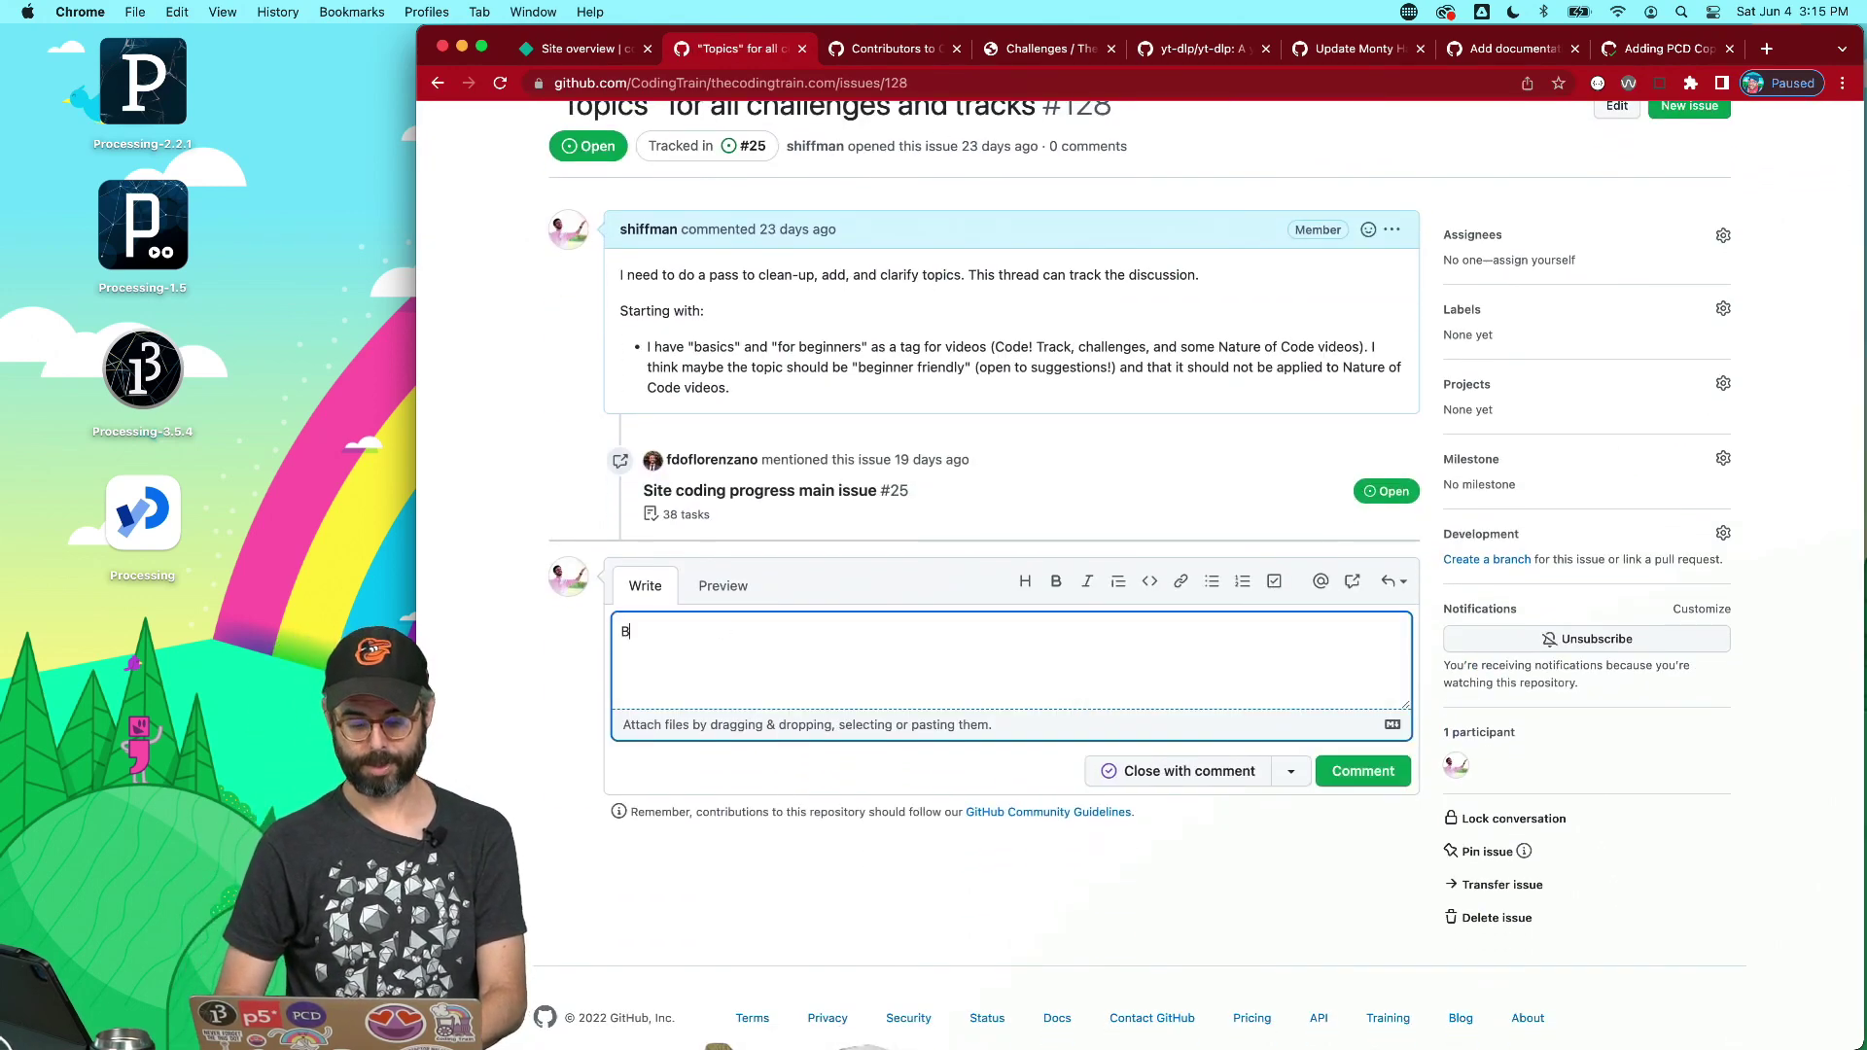
{"action": "type", "text": "ringing s"}
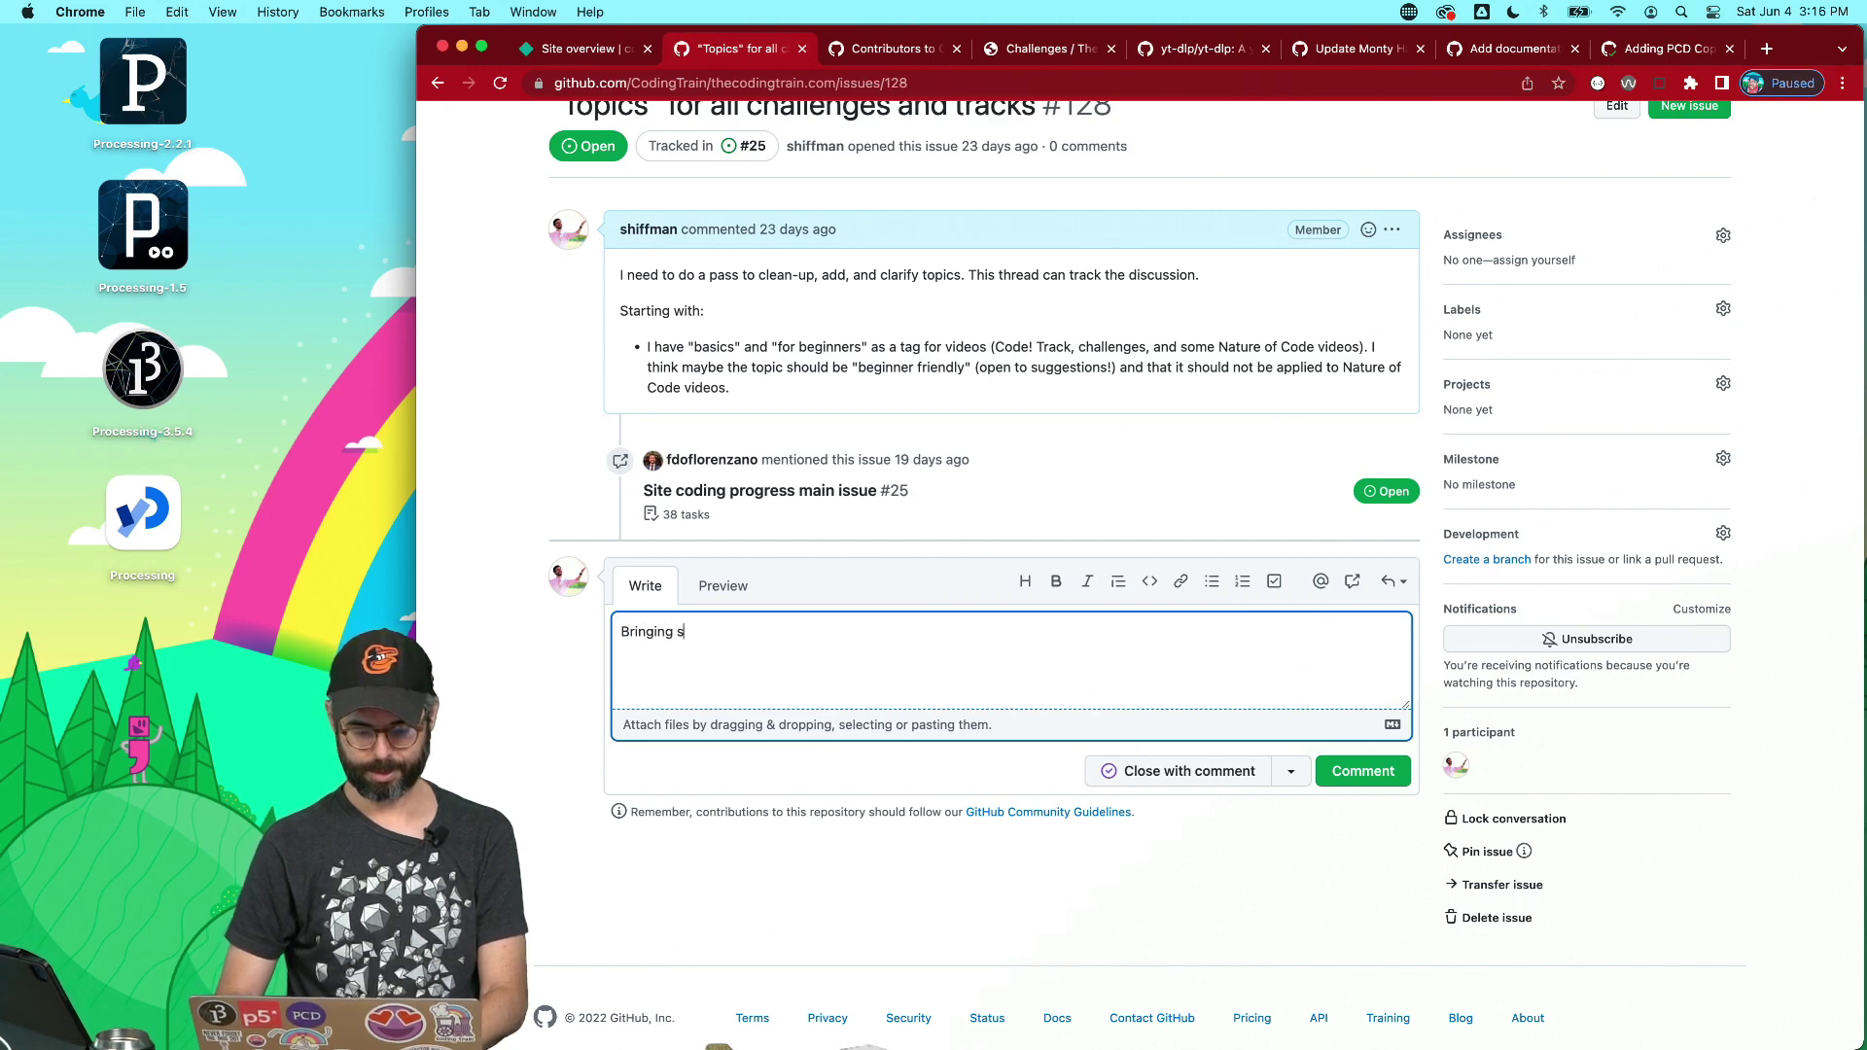
{"action": "key", "text": "super+equal"}
{"action": "key", "text": "BackSpace"}
{"action": "key", "text": "super+equal"}
{"action": "type", "text": "dis"}
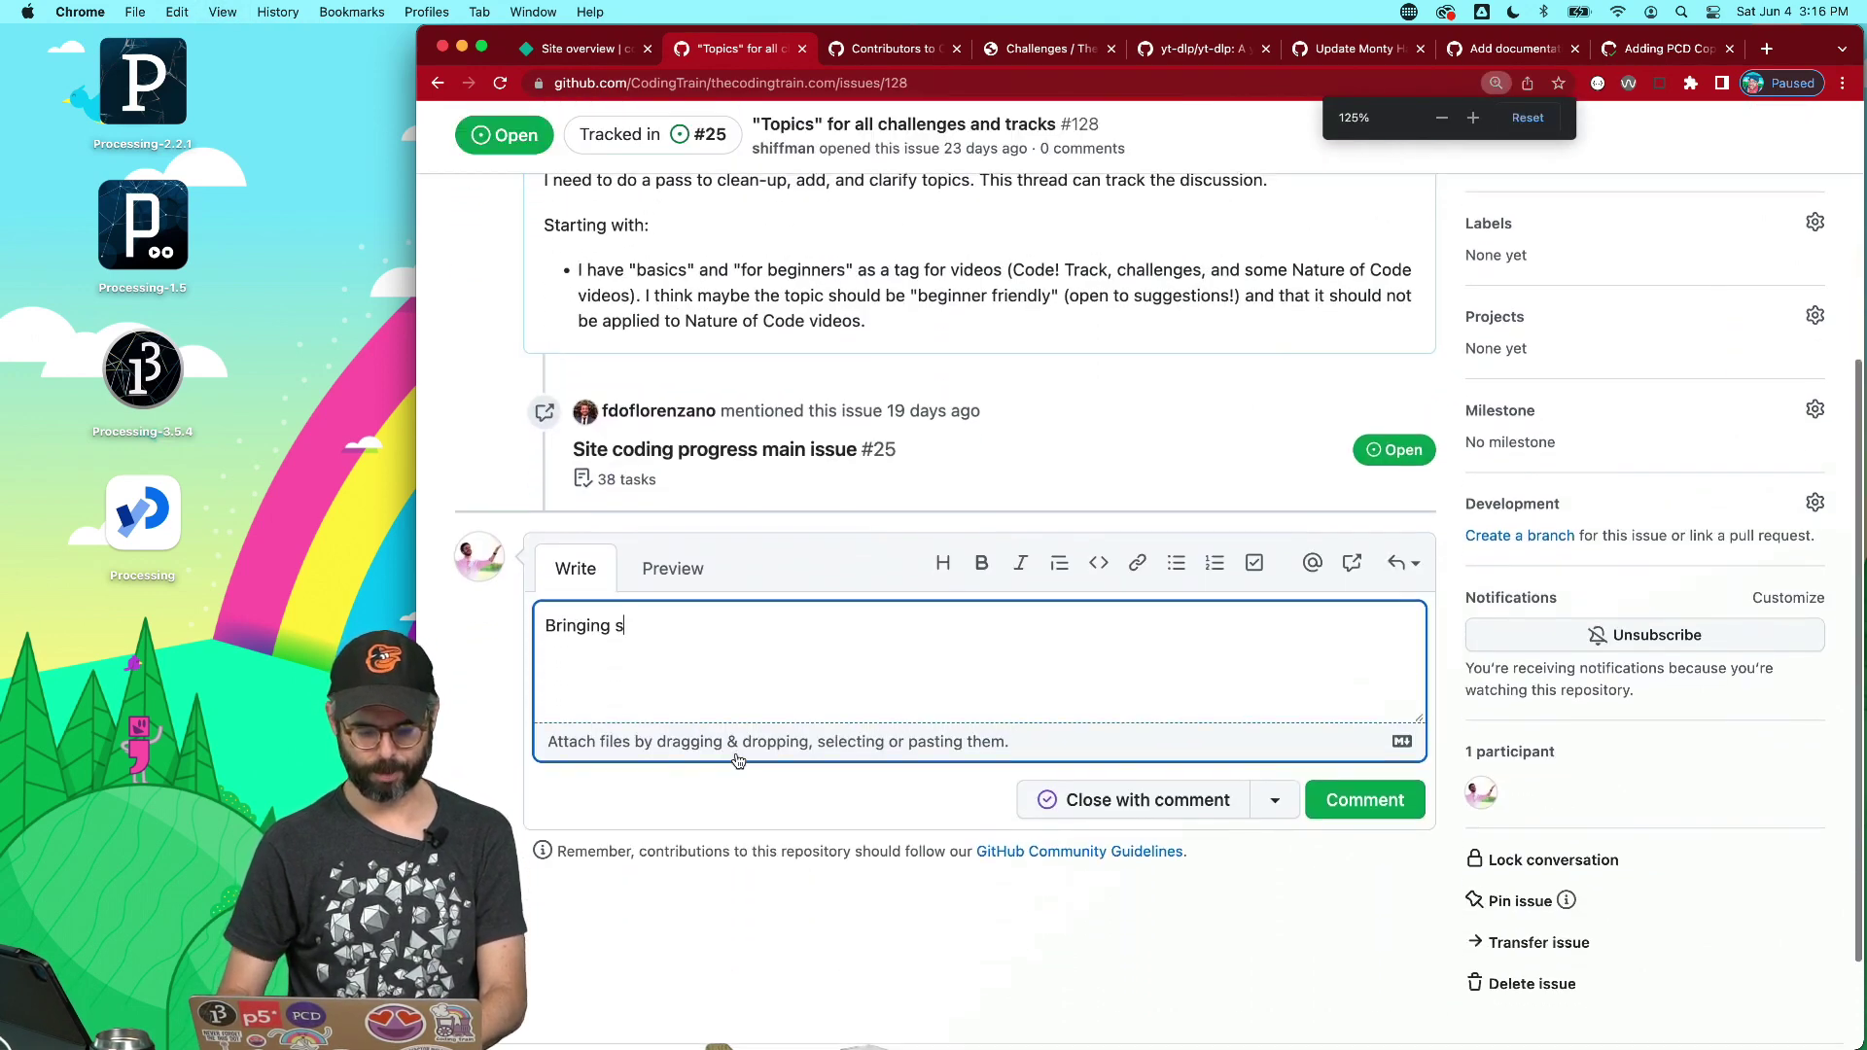
{"action": "type", "text": "cussion from #"}
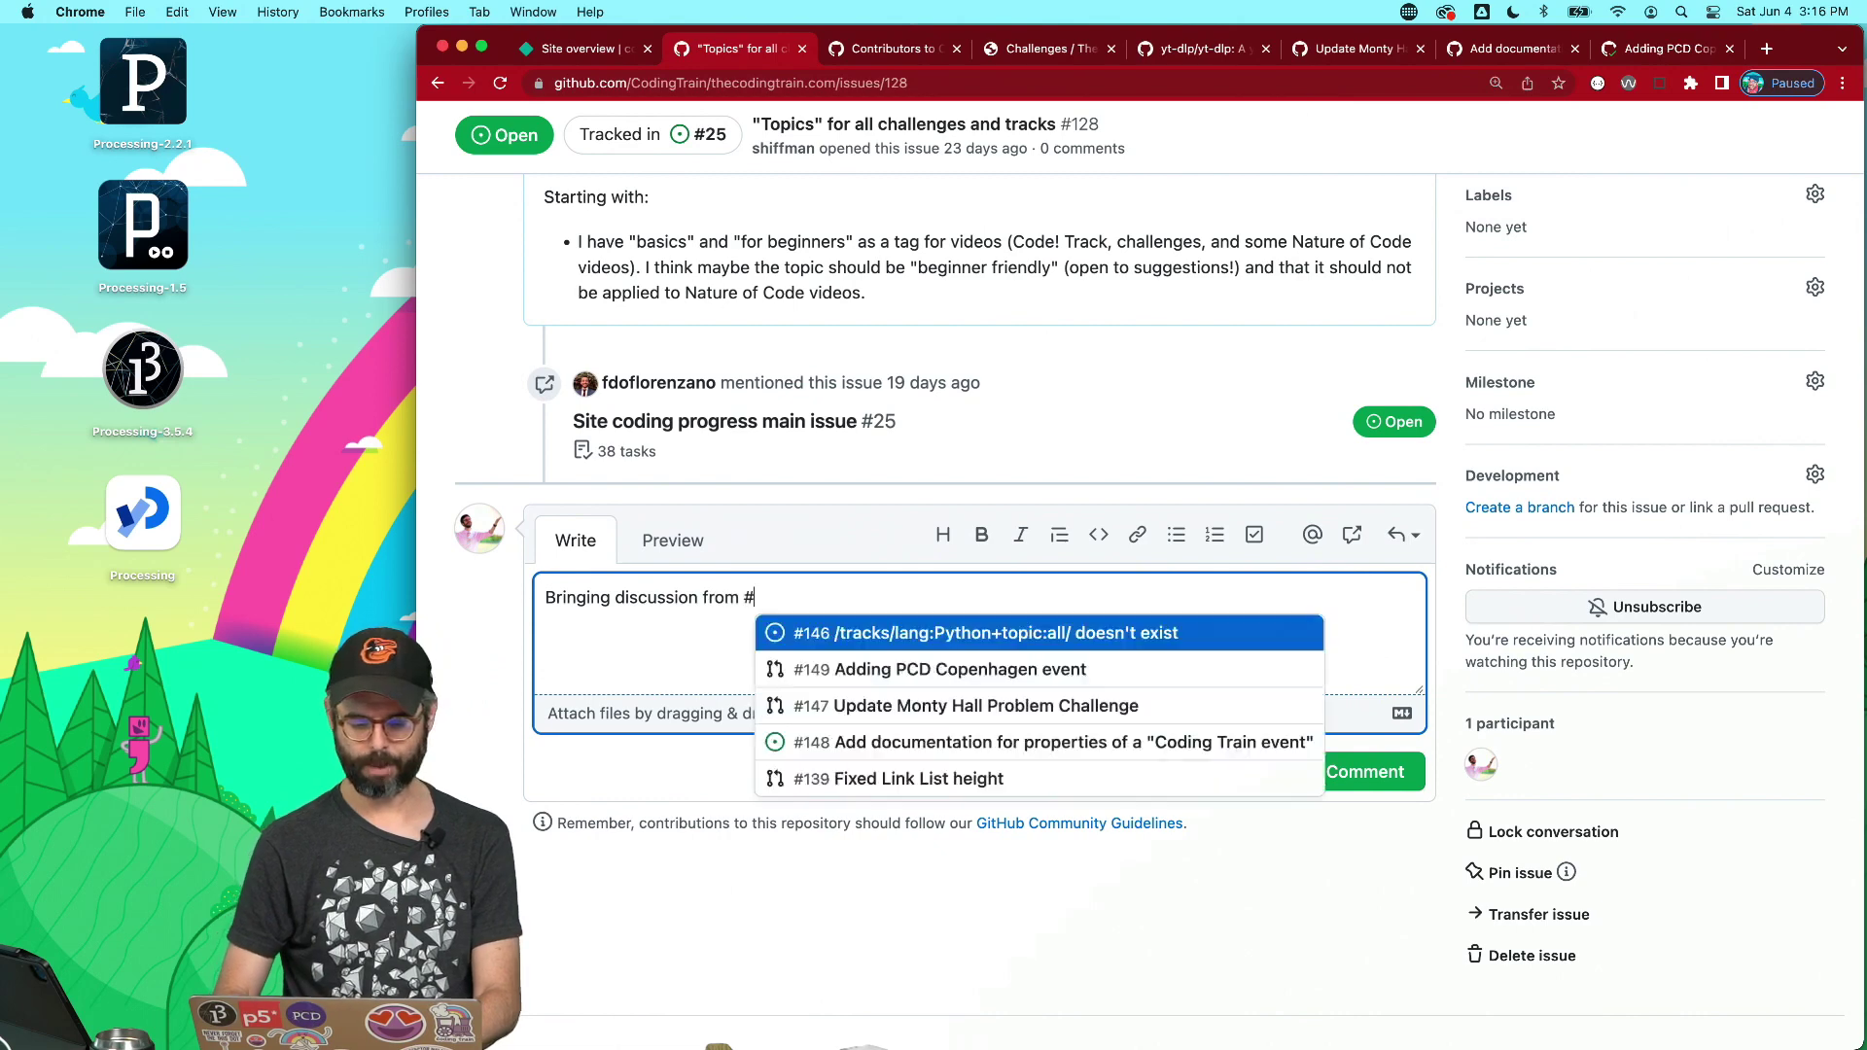
{"action": "type", "text": "147\\"}
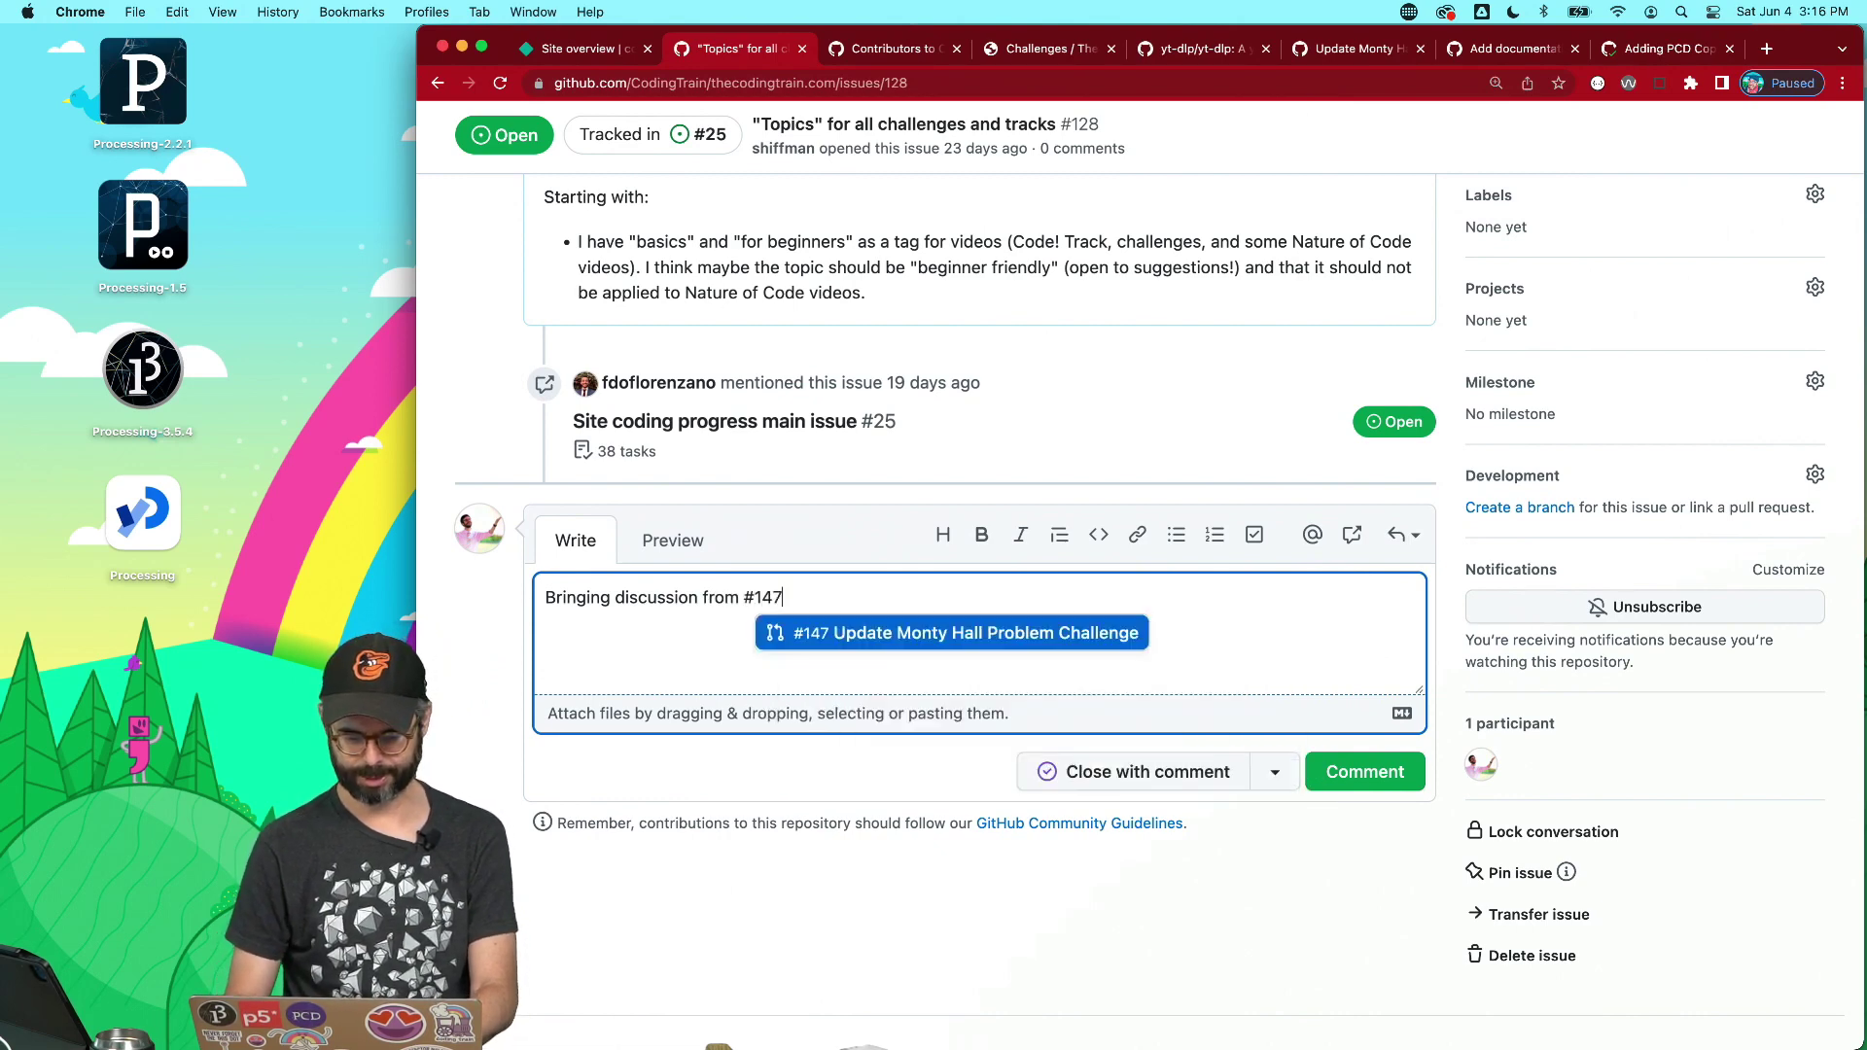
{"action": "key", "text": "BackSpace"}
{"action": "key", "text": "BackSpace"}
{"action": "type", "text": "6"}
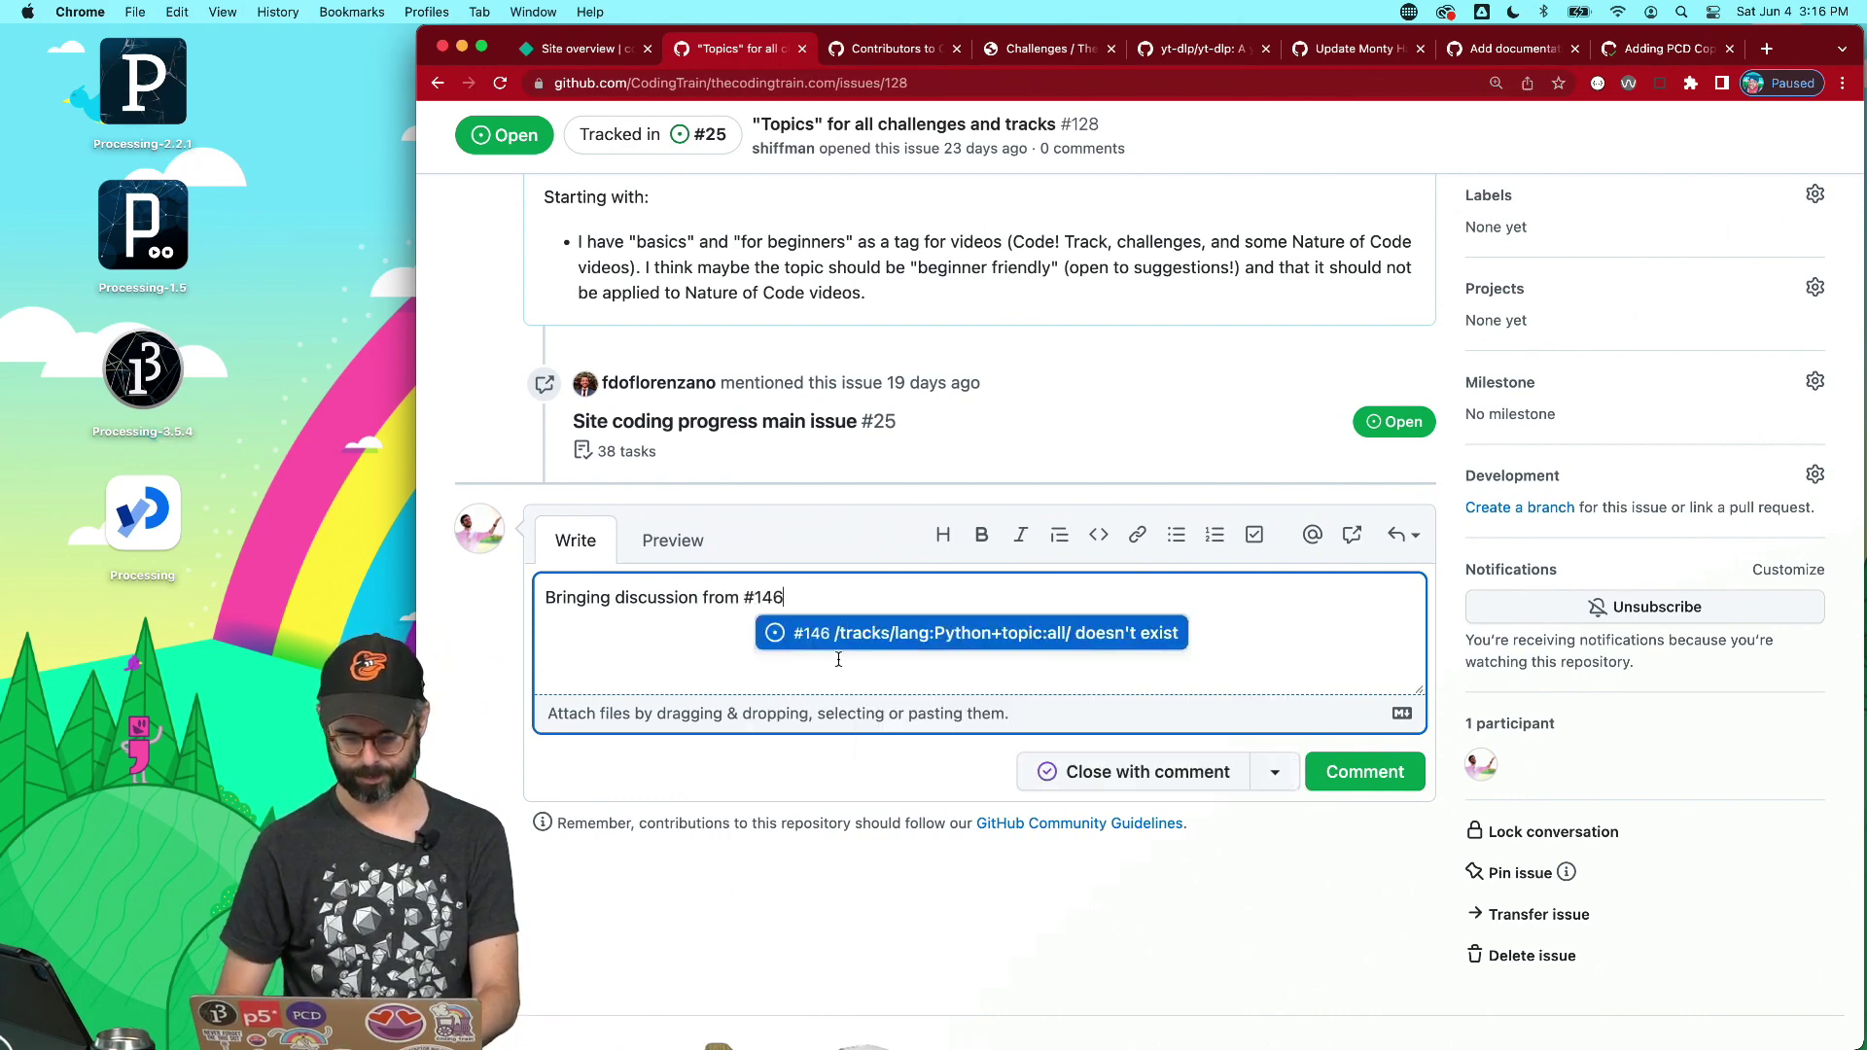
{"action": "left_click", "coordinate": [860, 641]}
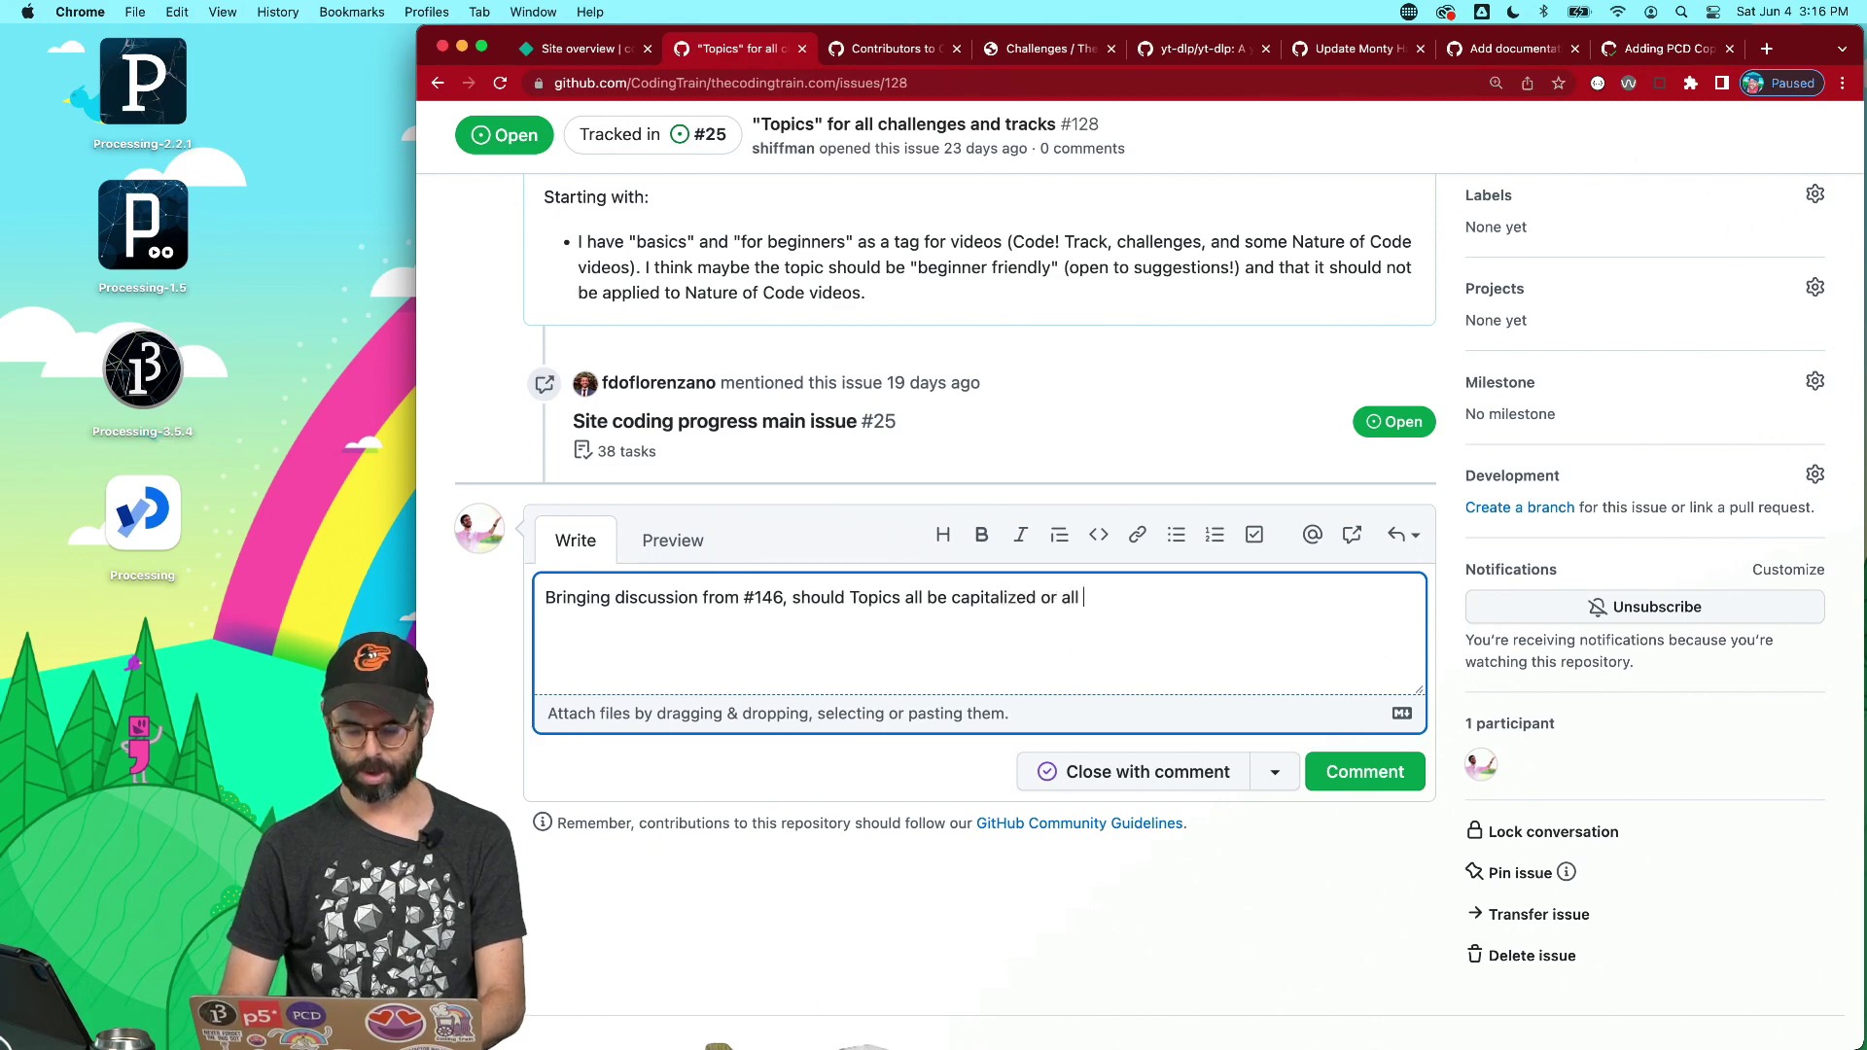
Step: Finish asking about capitalized versus lowercase topics and "tag" versus "topic", then post the comment
{"action": "type", "text": "er case? Is \"tag\" a more clear ter"}
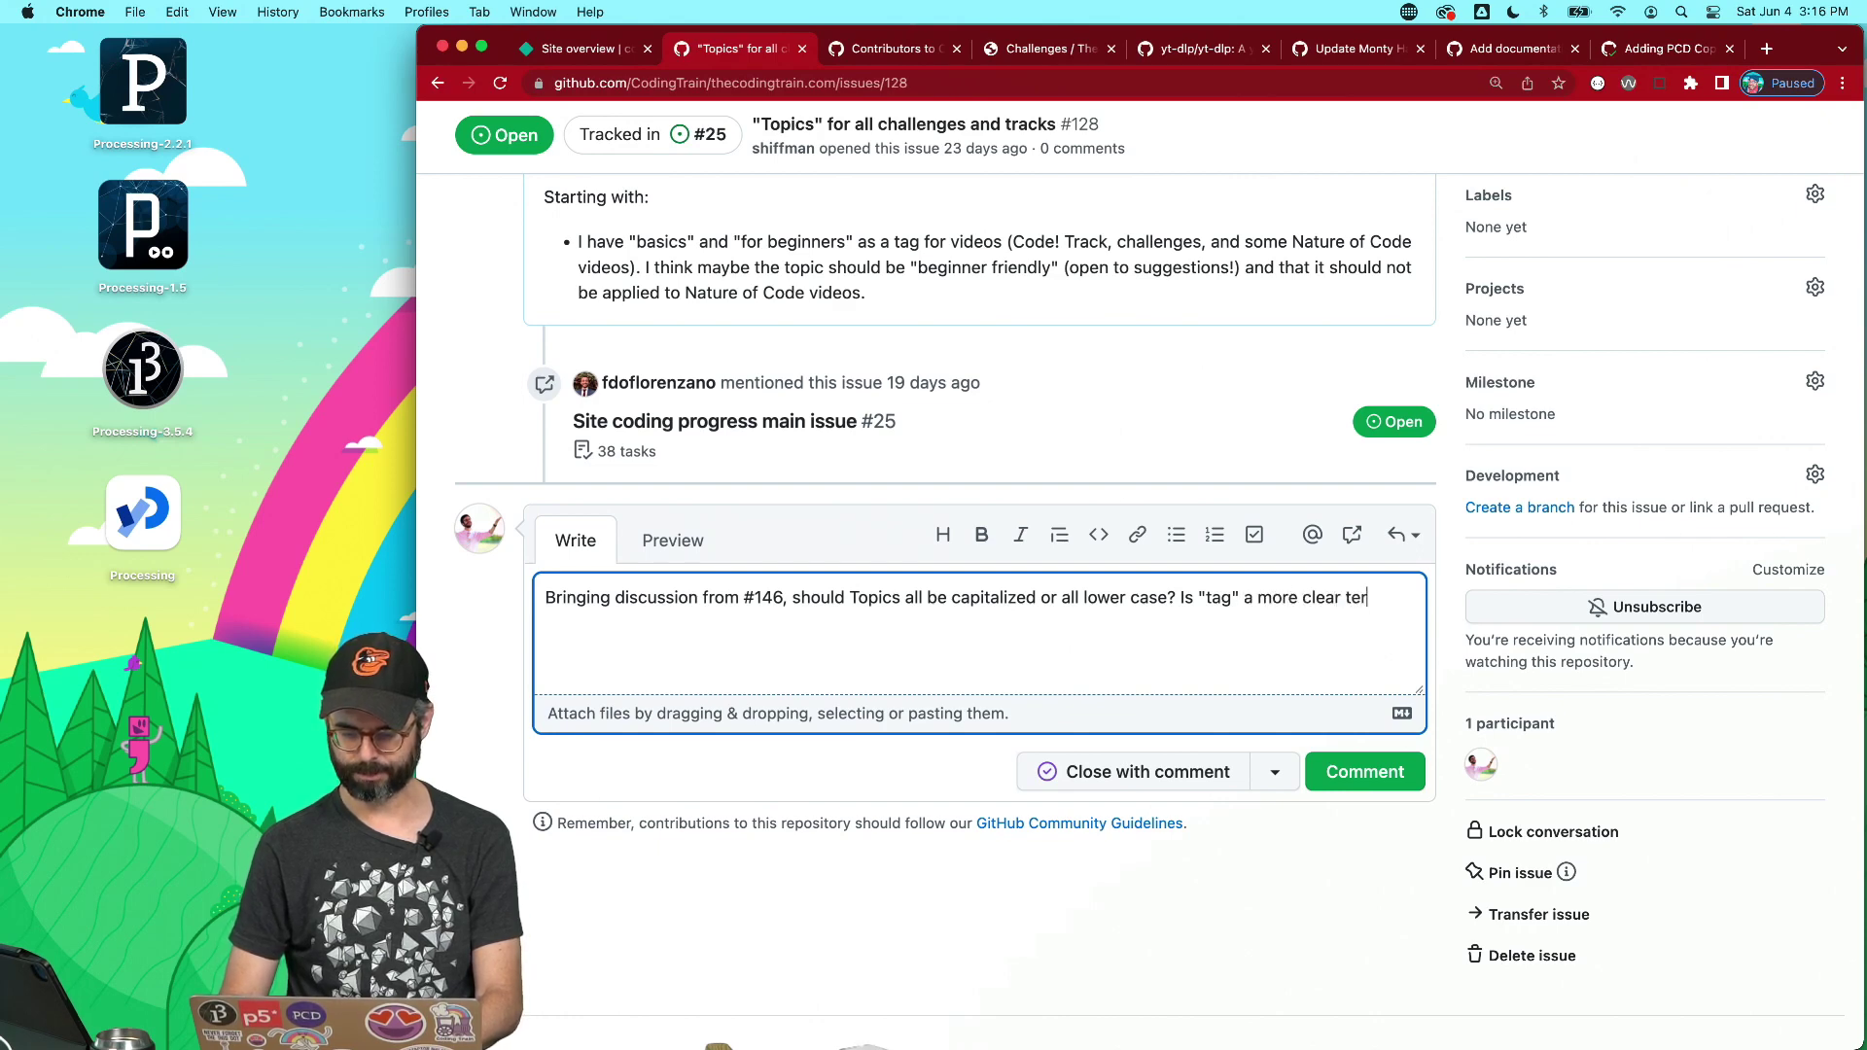
{"action": "type", "text": "an O"}
{"action": "type", "text": "\"topic\"?"}
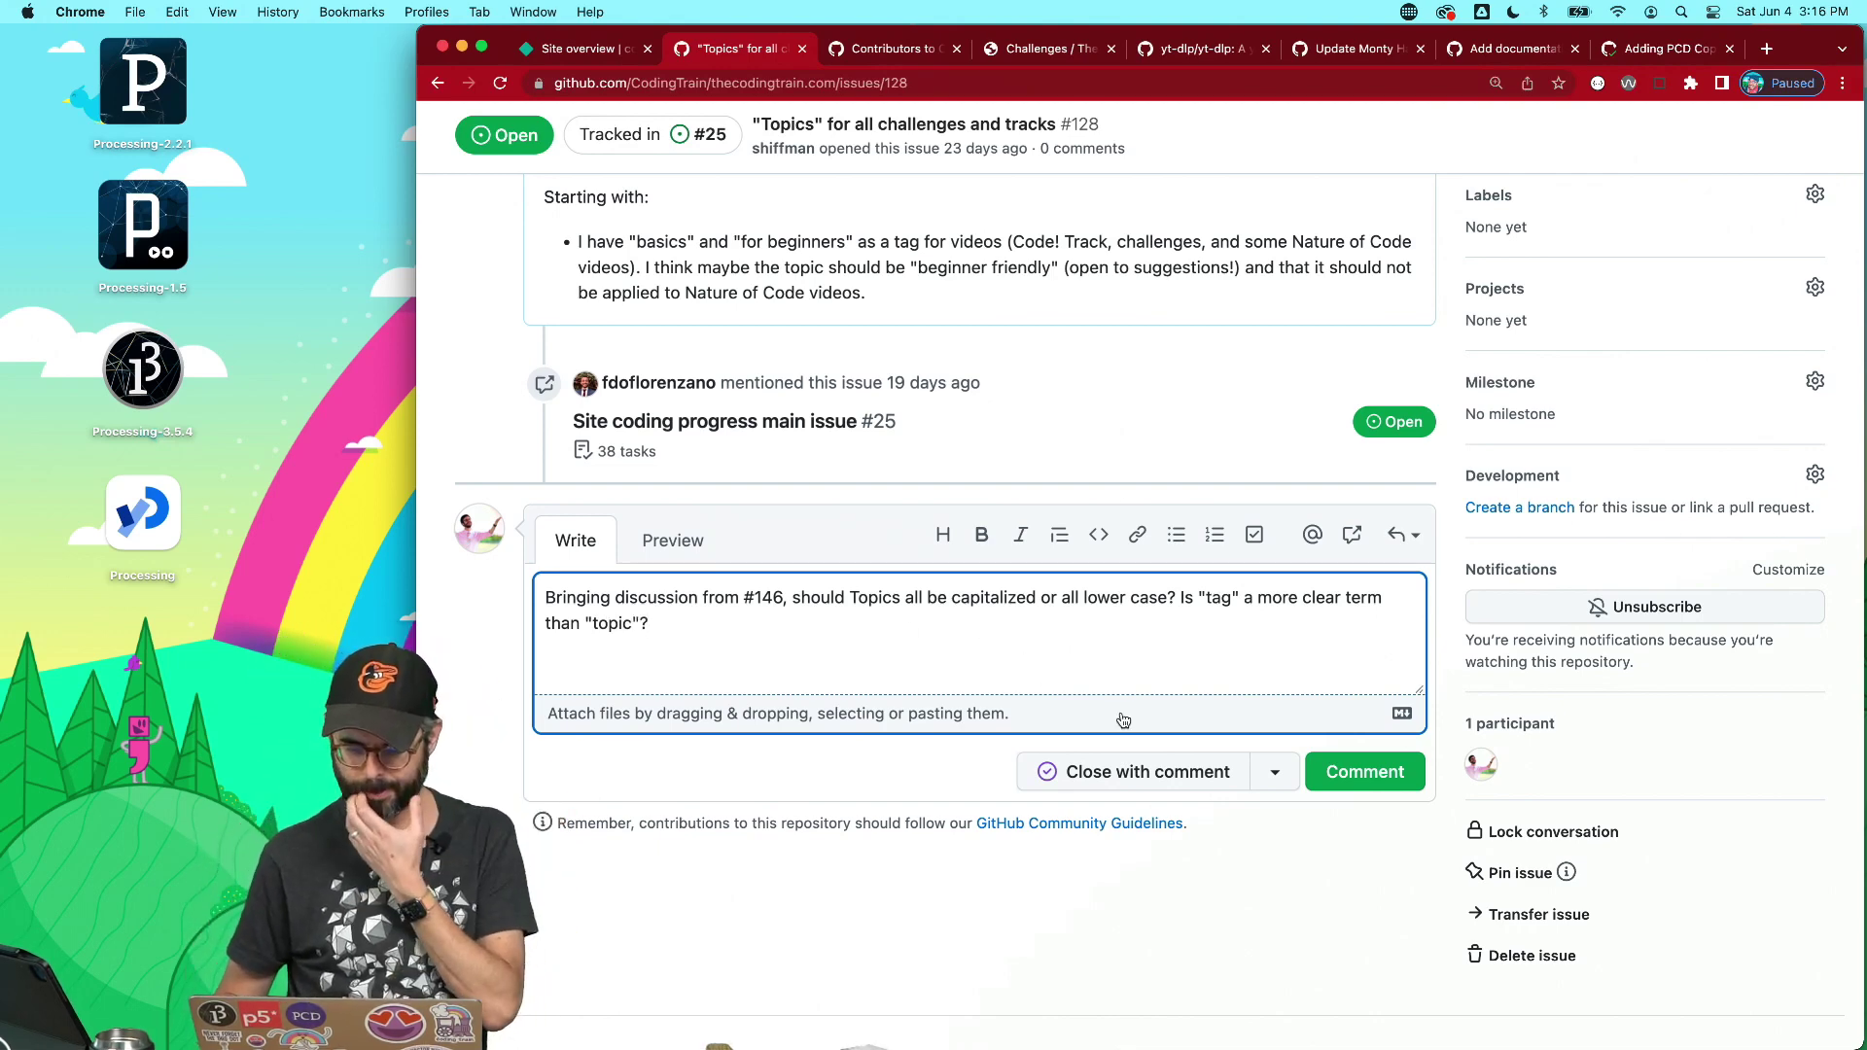
{"action": "left_click", "coordinate": [1345, 775]}
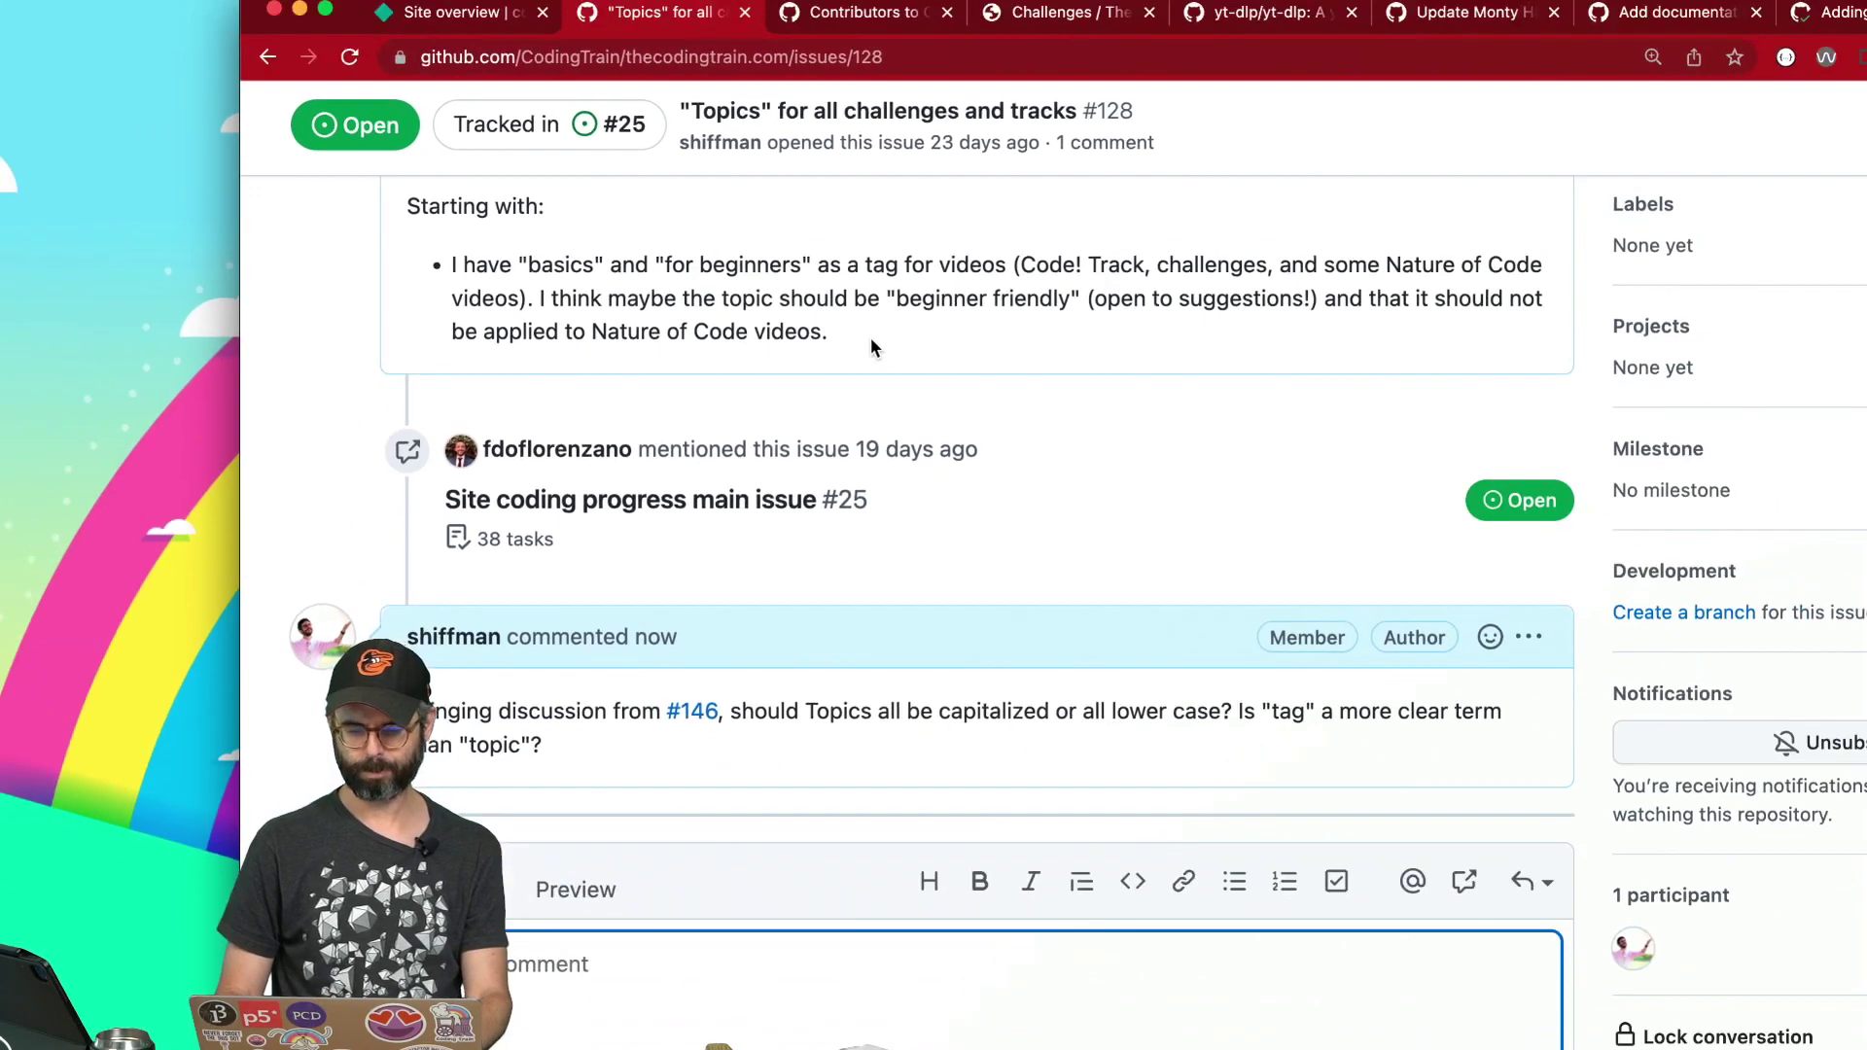
{"action": "key", "text": "super+Tab"}
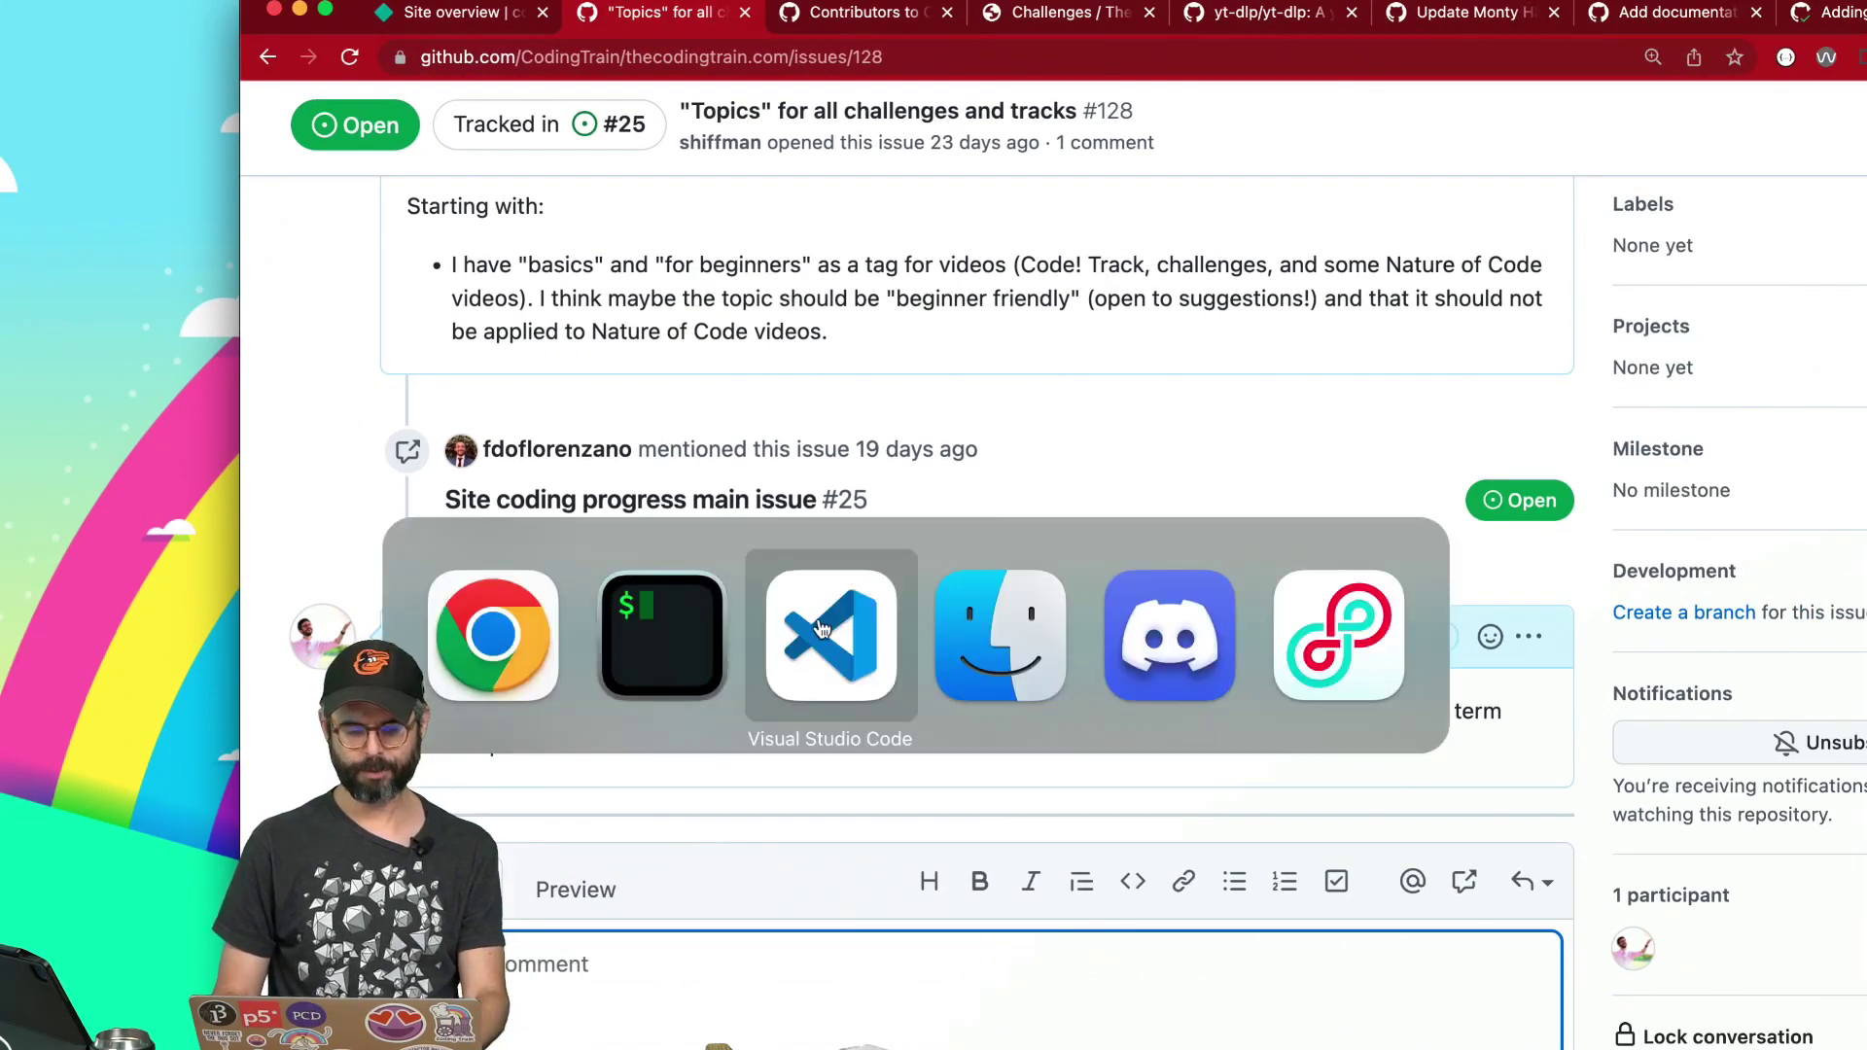
Step: Search the project for "for beginners" and open the results in an editor
{"action": "left_click", "coordinate": [822, 627]}
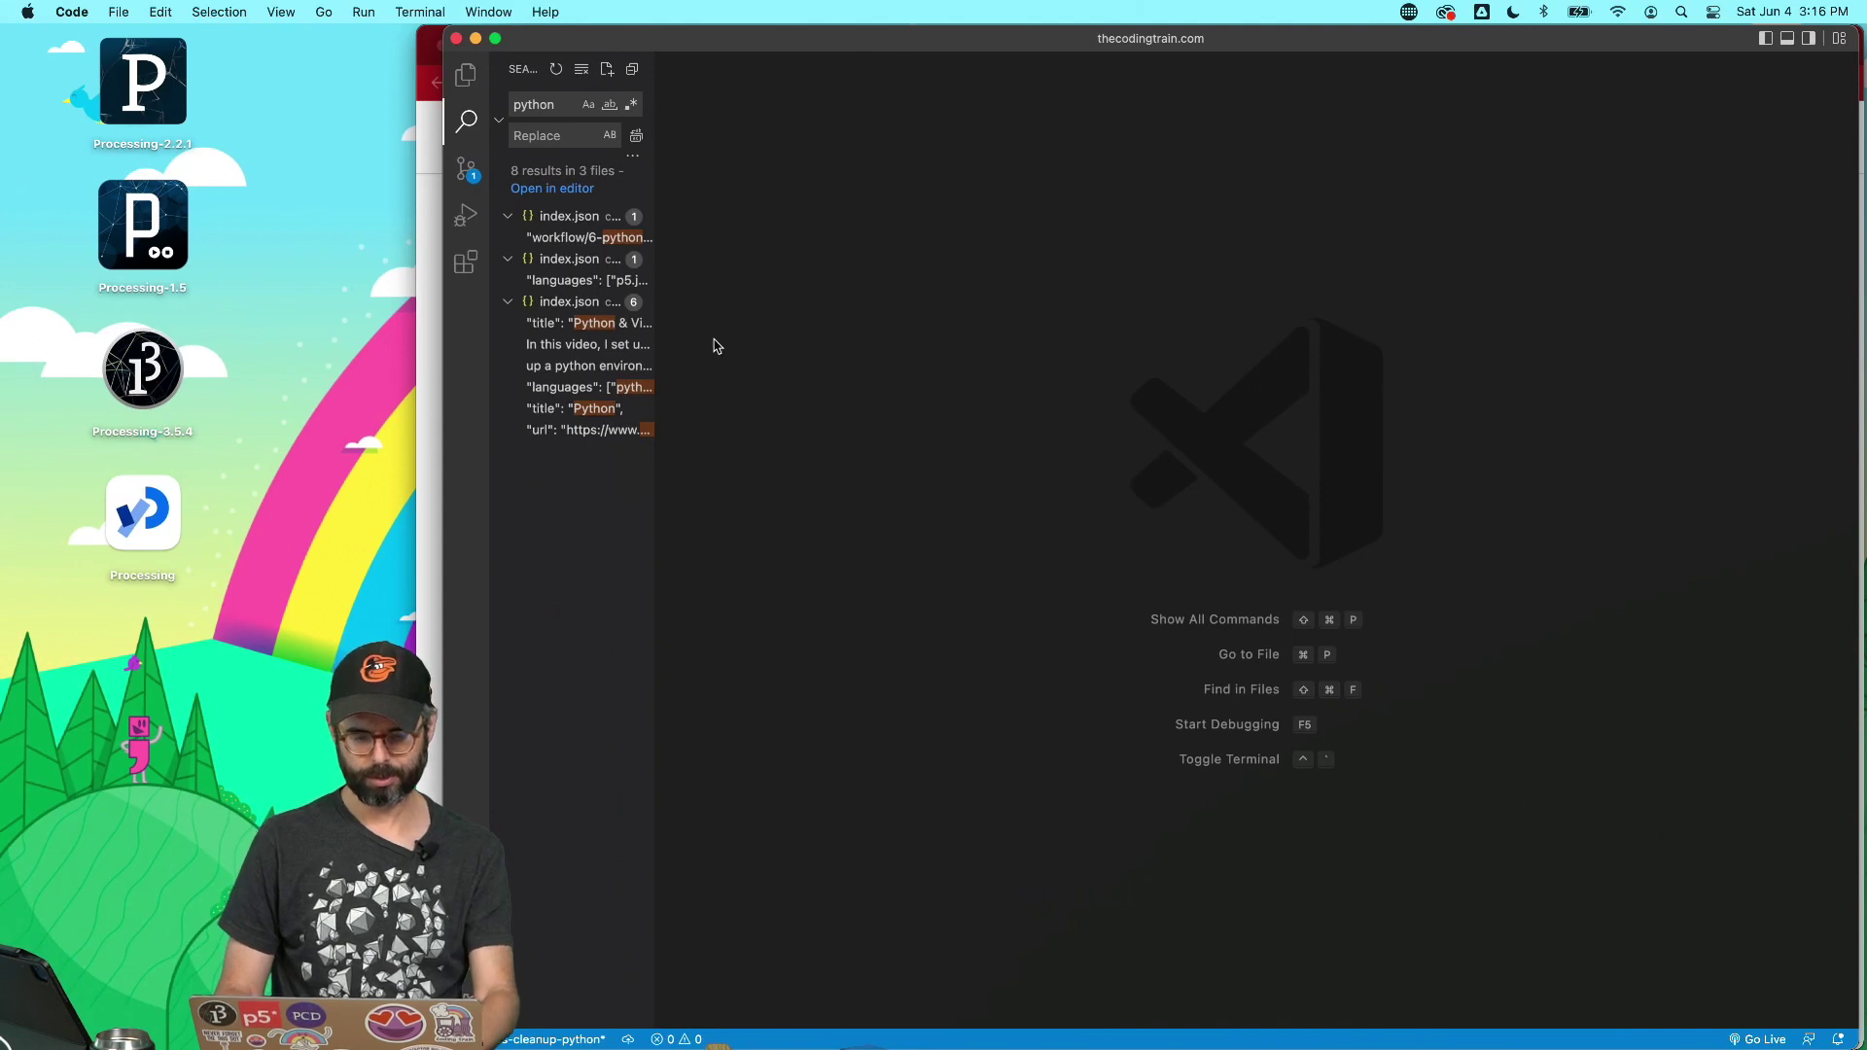
{"action": "left_click", "coordinate": [466, 78]}
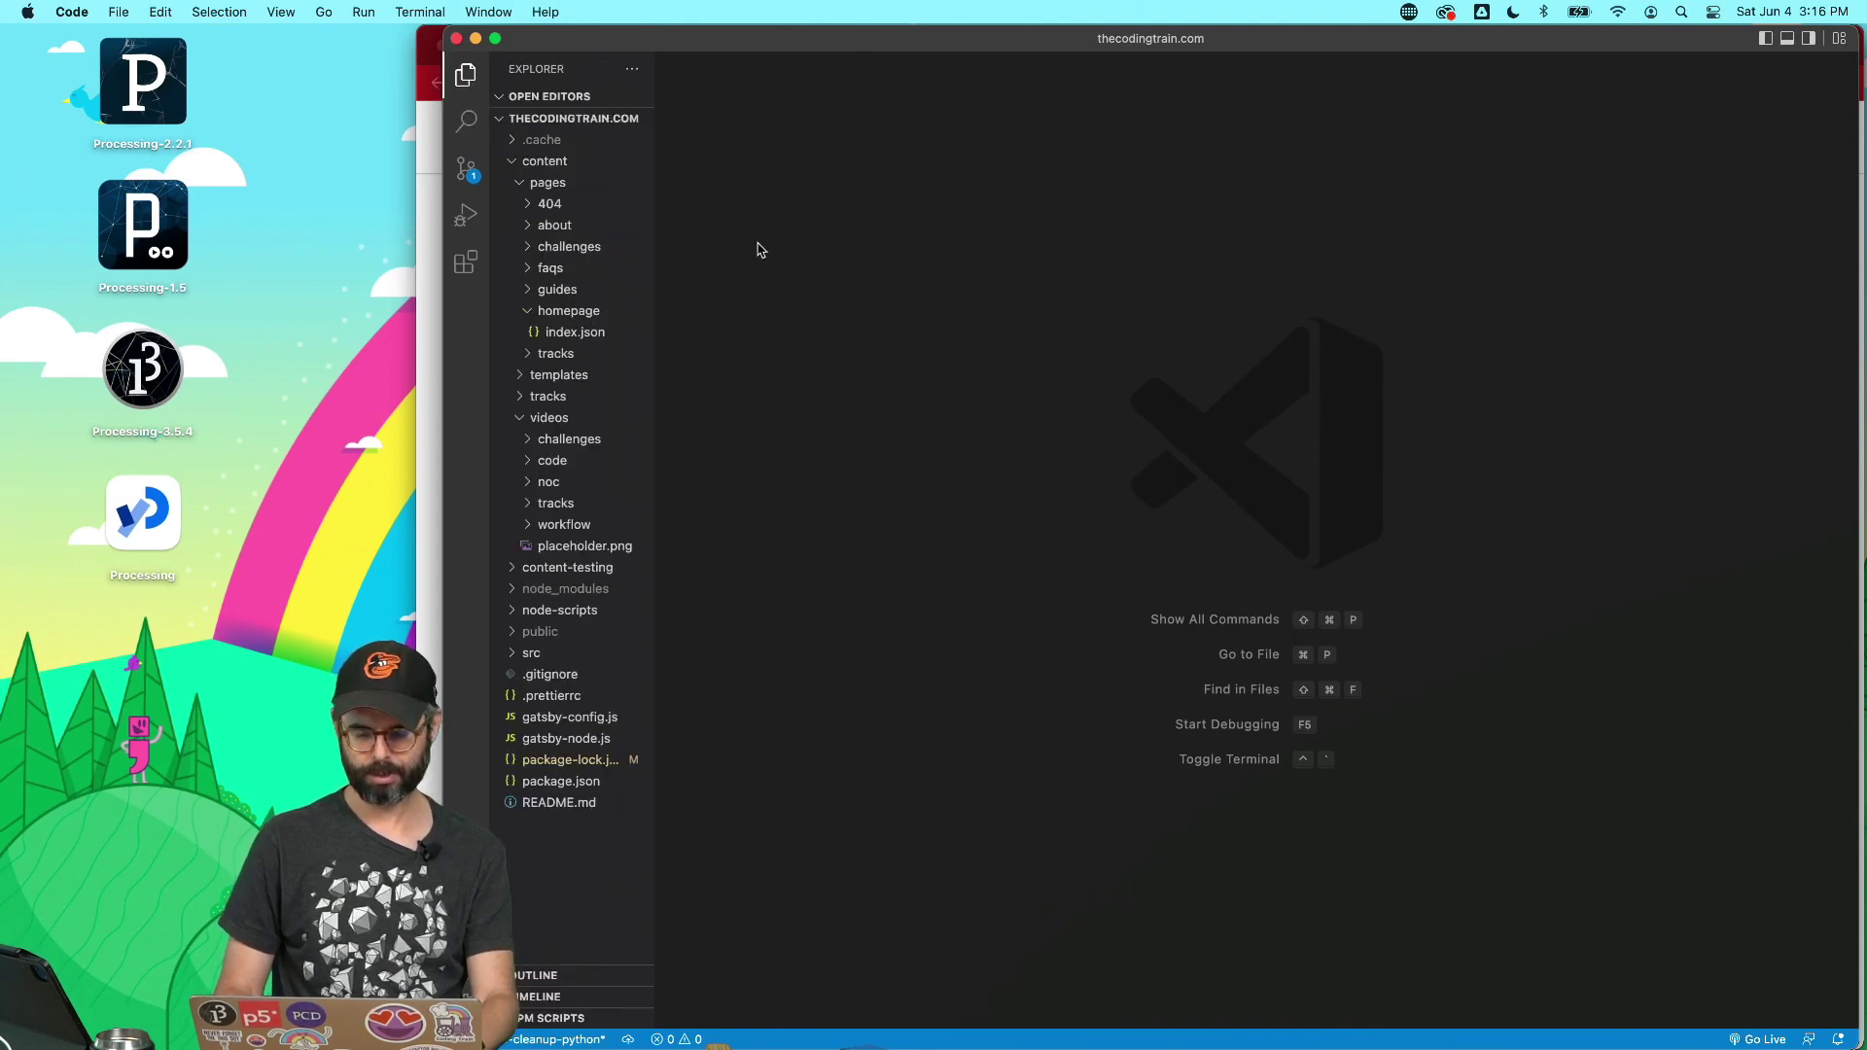
{"action": "key", "text": "super+shift+f"}
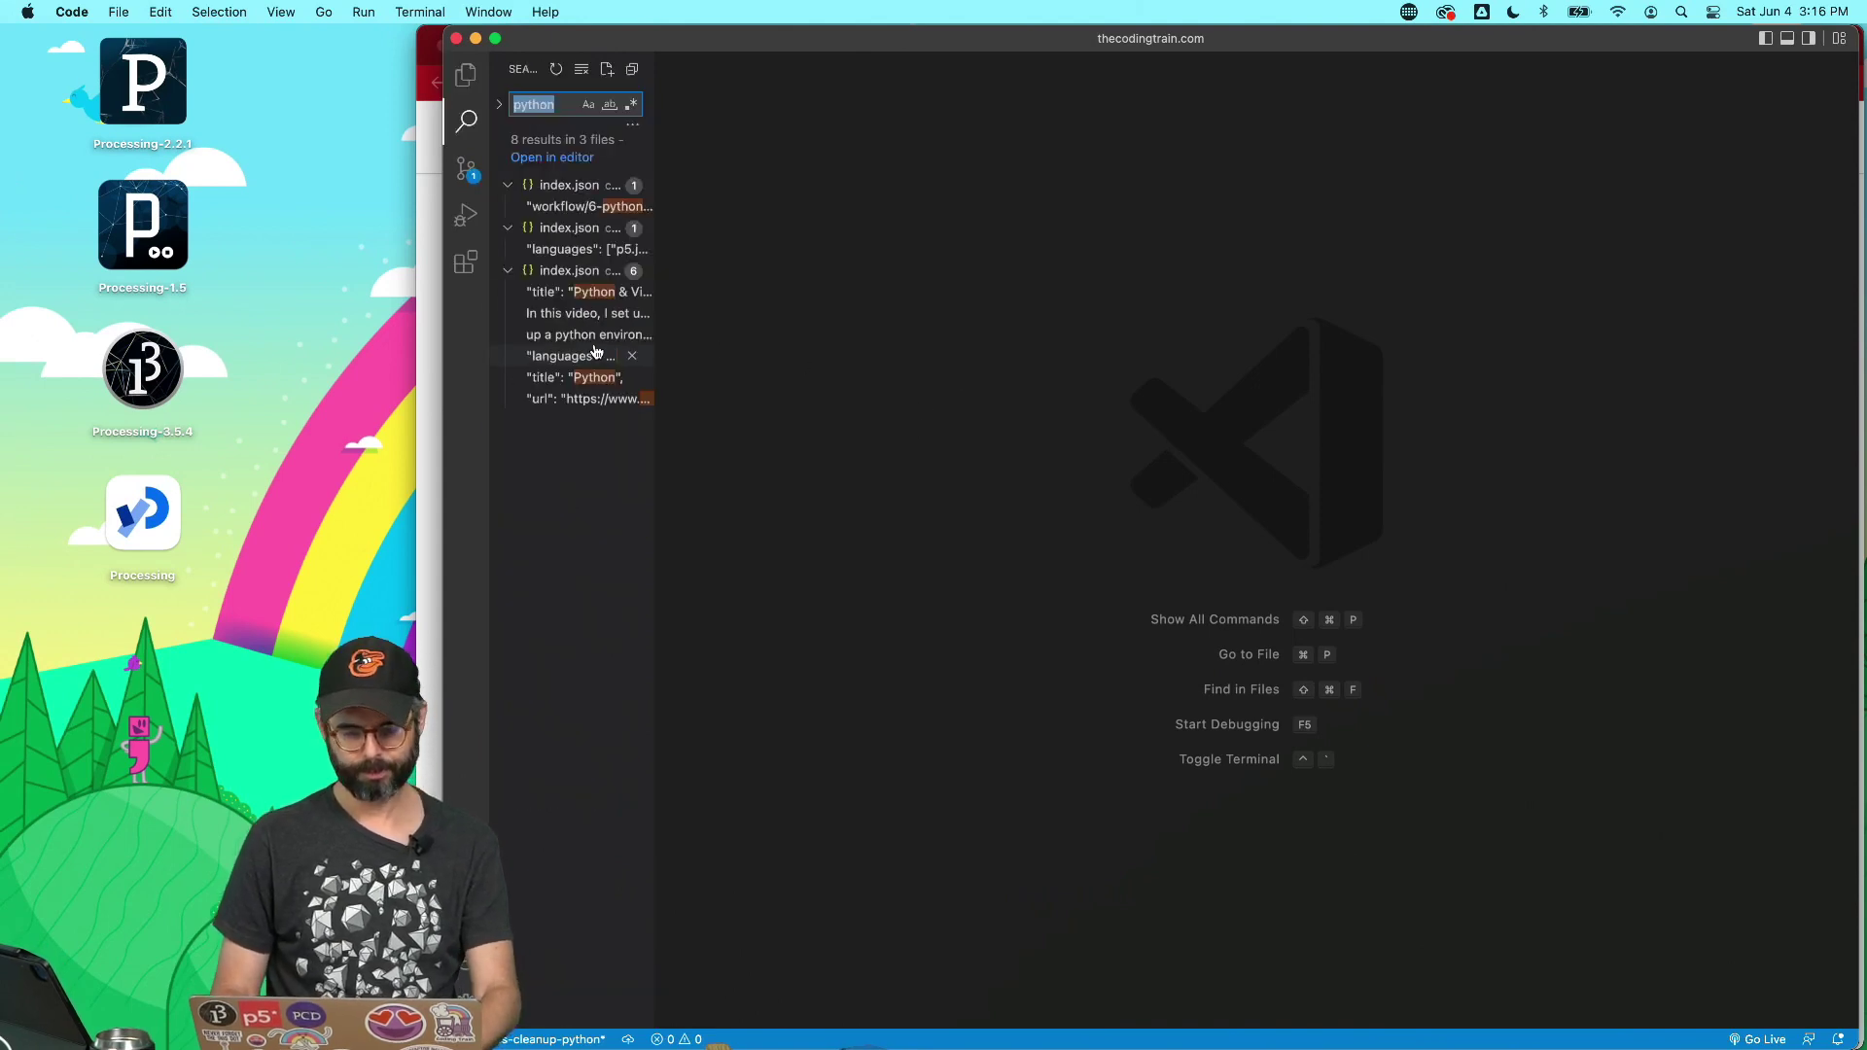
{"action": "type", "text": "for beginners"}
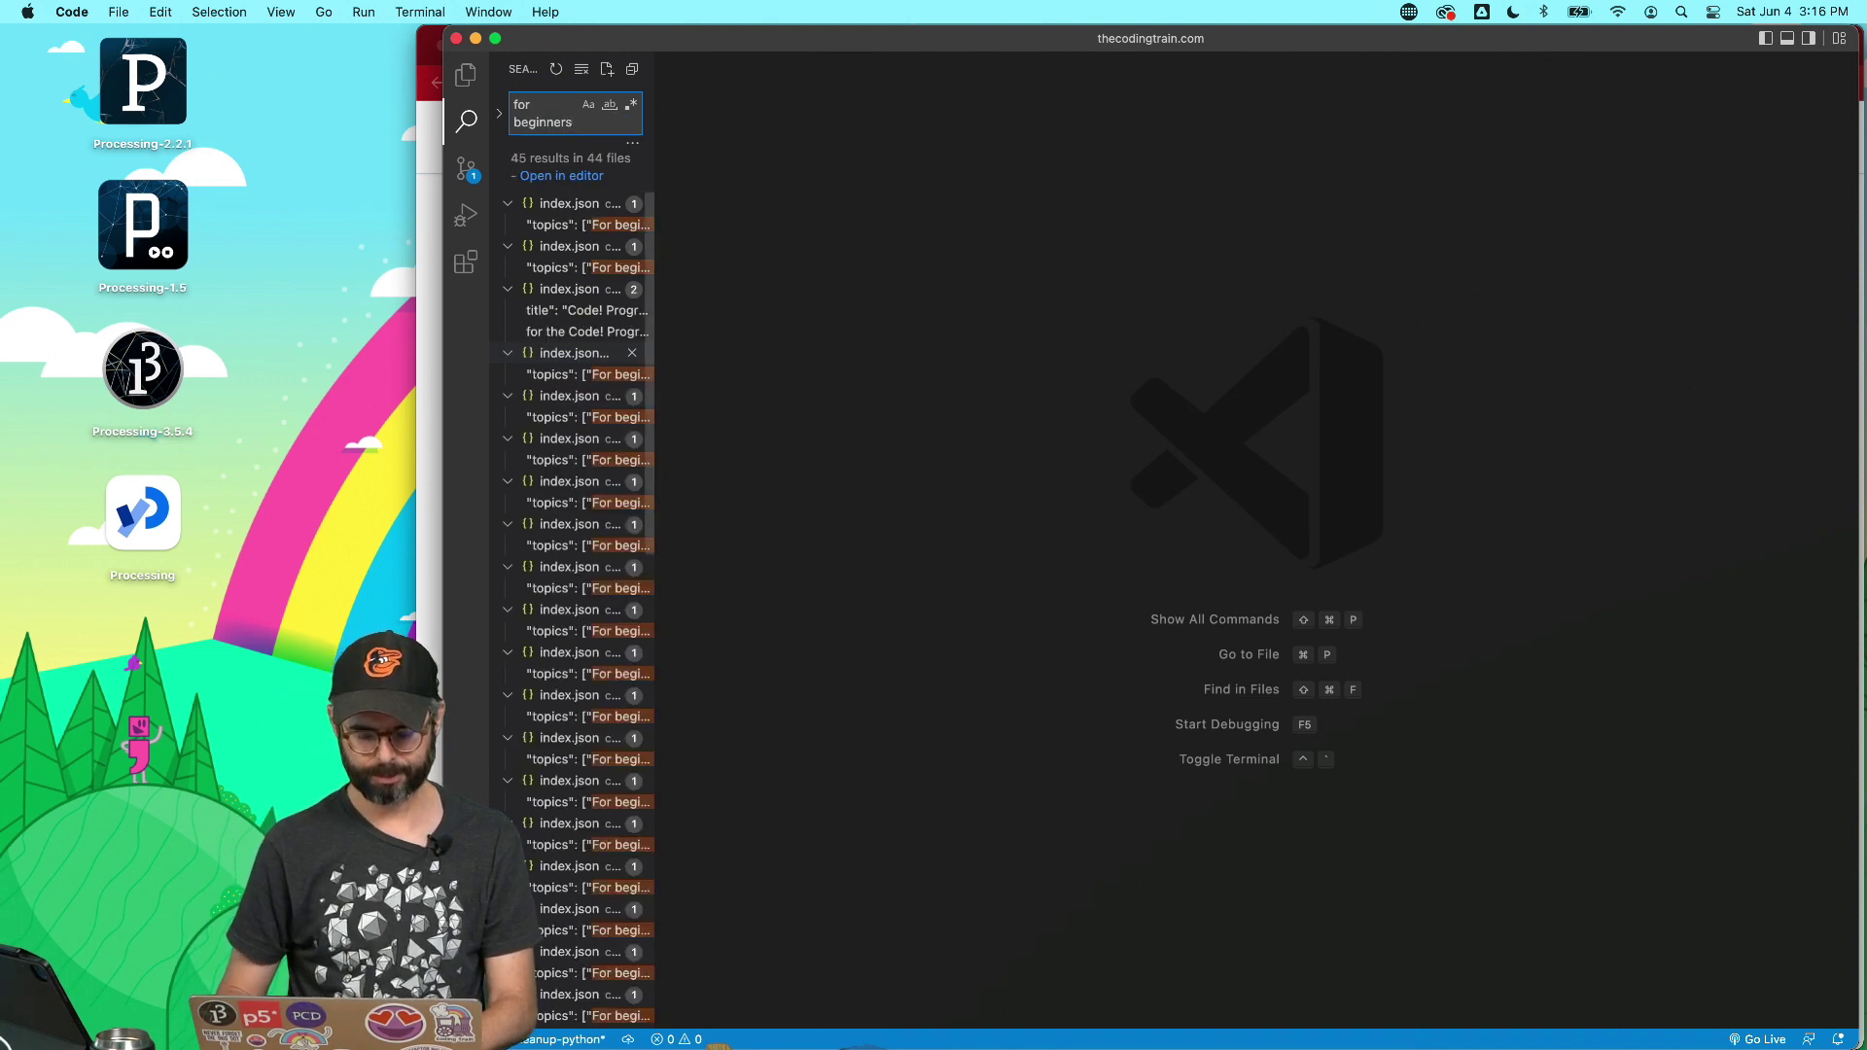
{"action": "left_click", "coordinate": [587, 175]}
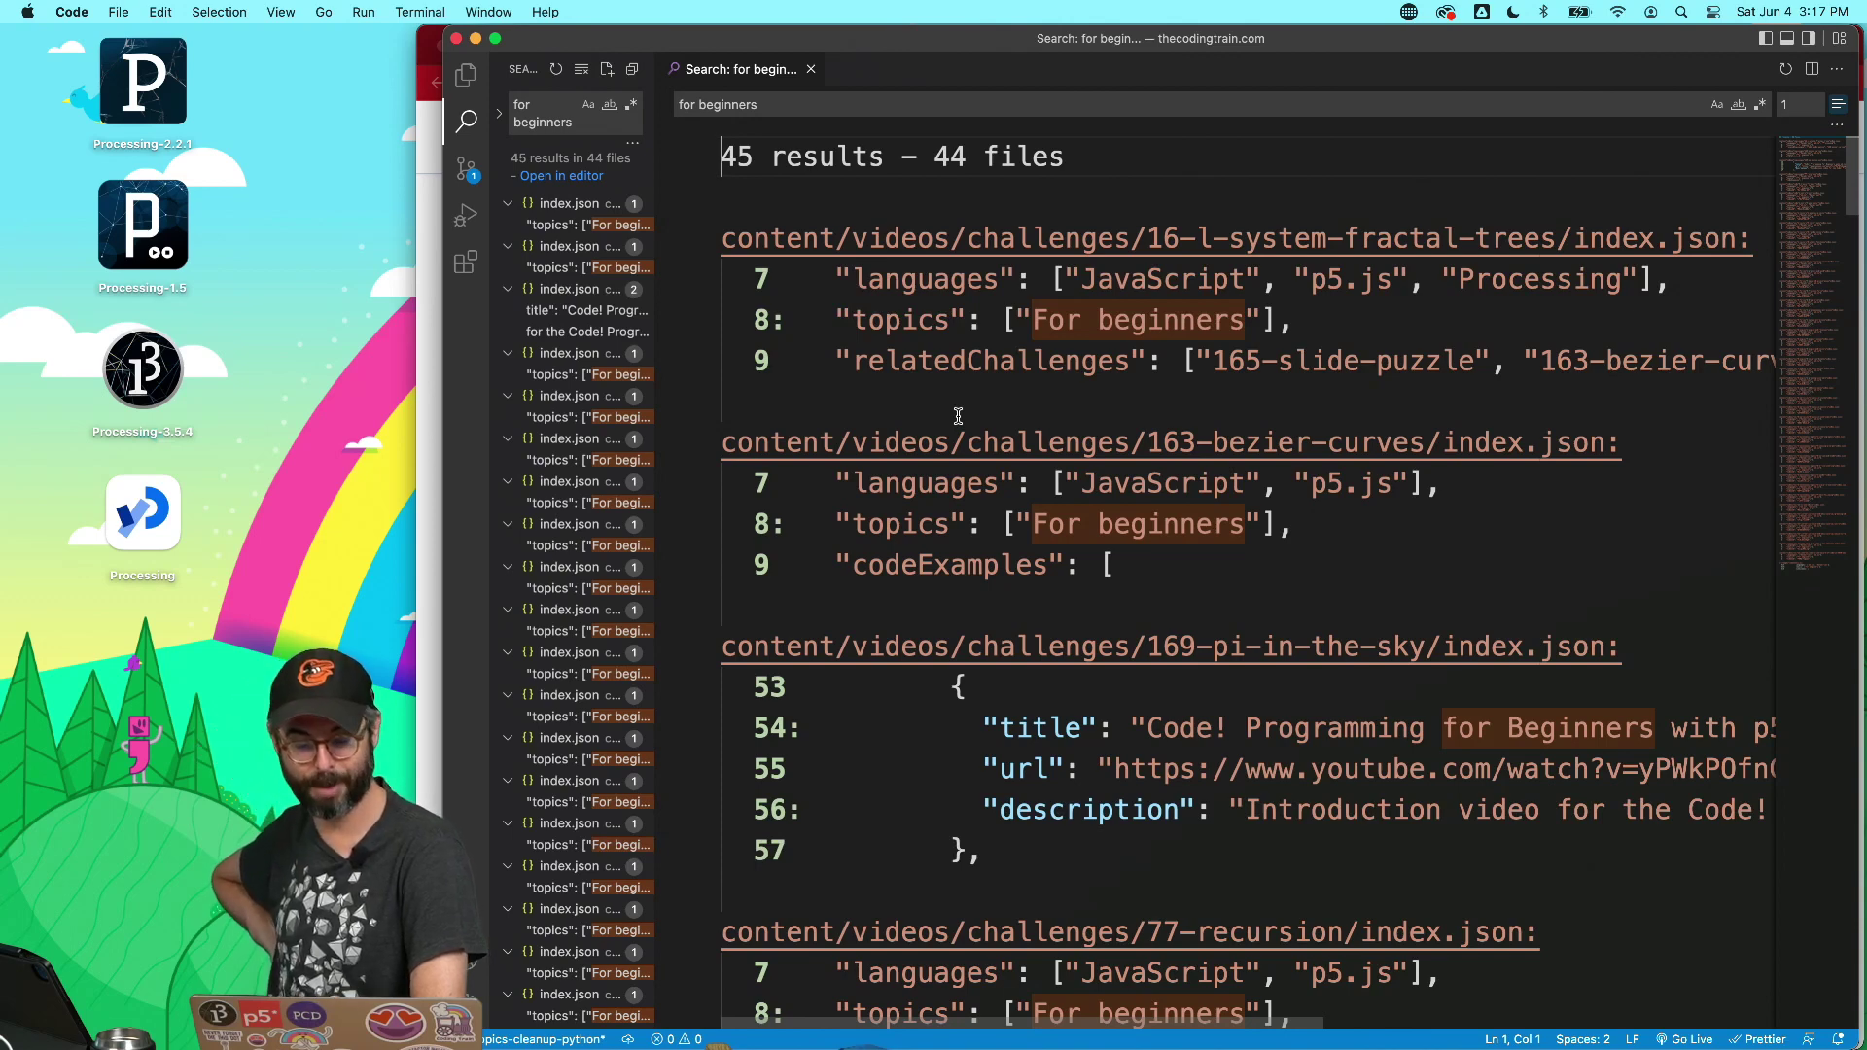
Step: Open the 16-l-system-fractal-trees index.json in its own tab
{"action": "left_click", "coordinate": [1164, 243]}
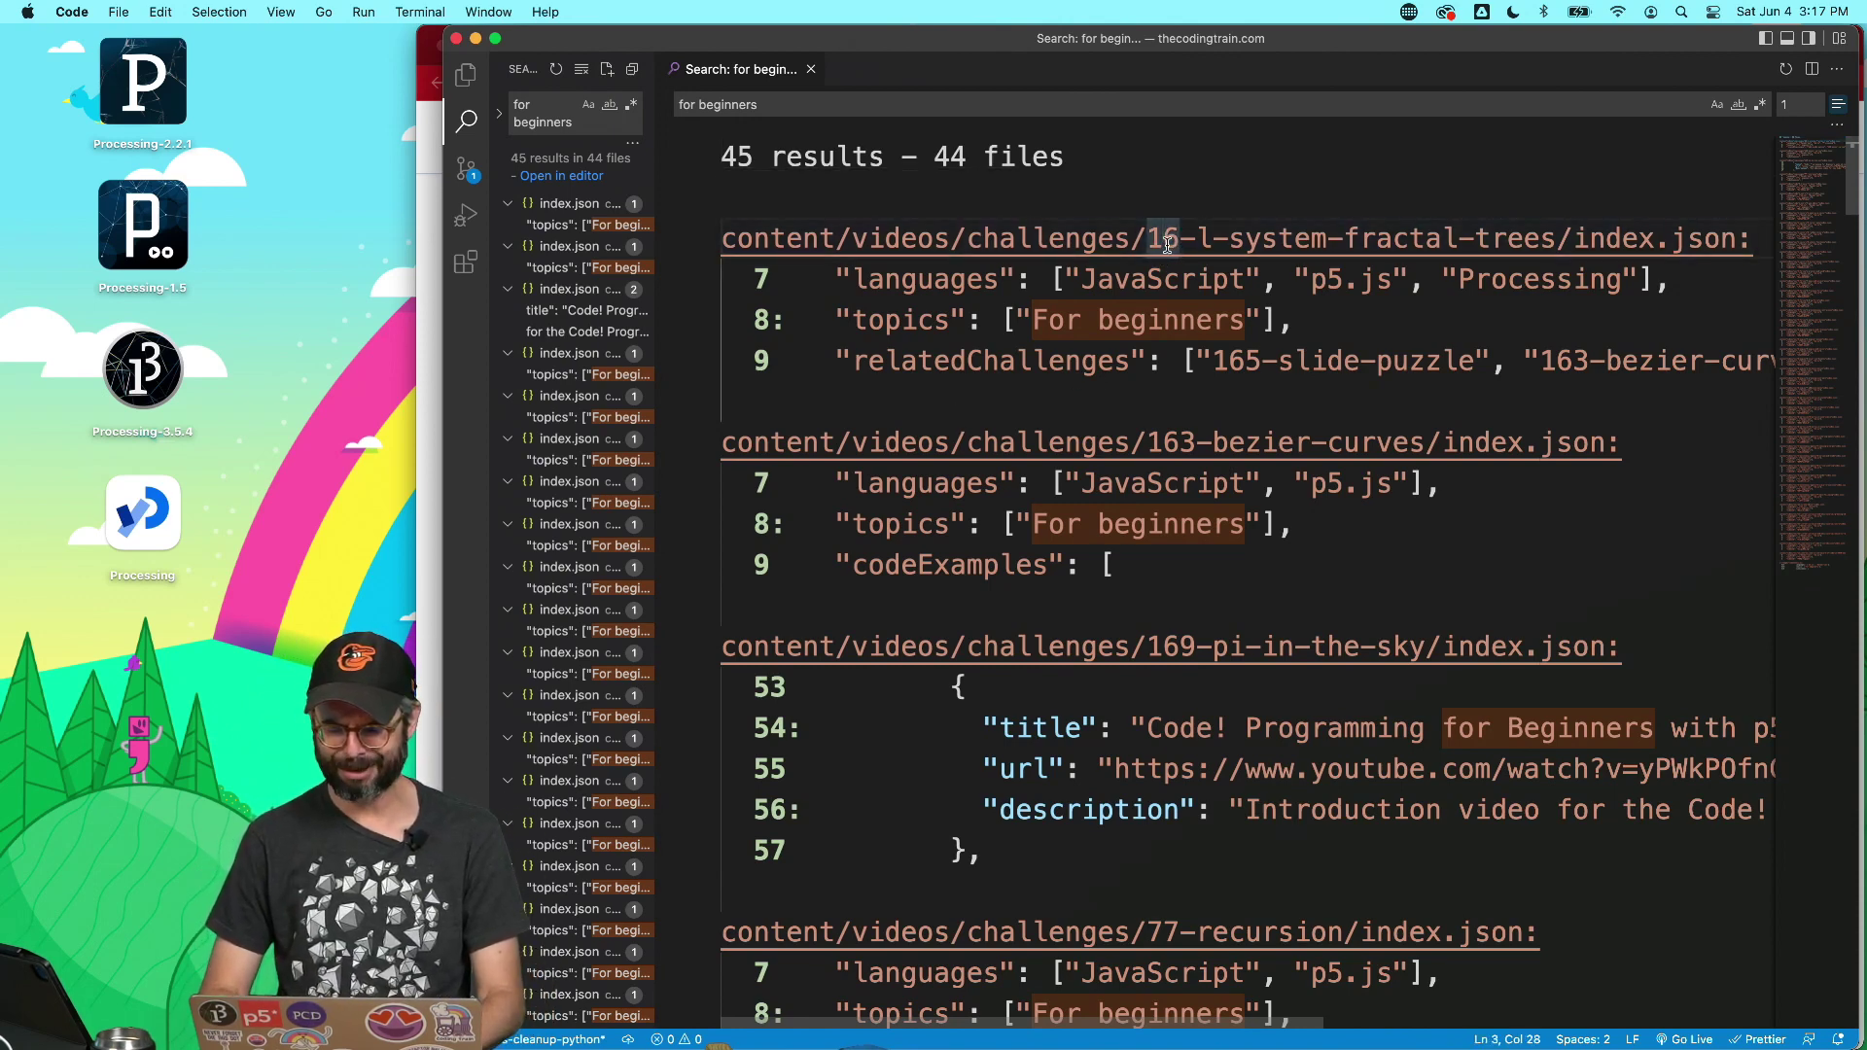
{"action": "key", "text": "alt+F12"}
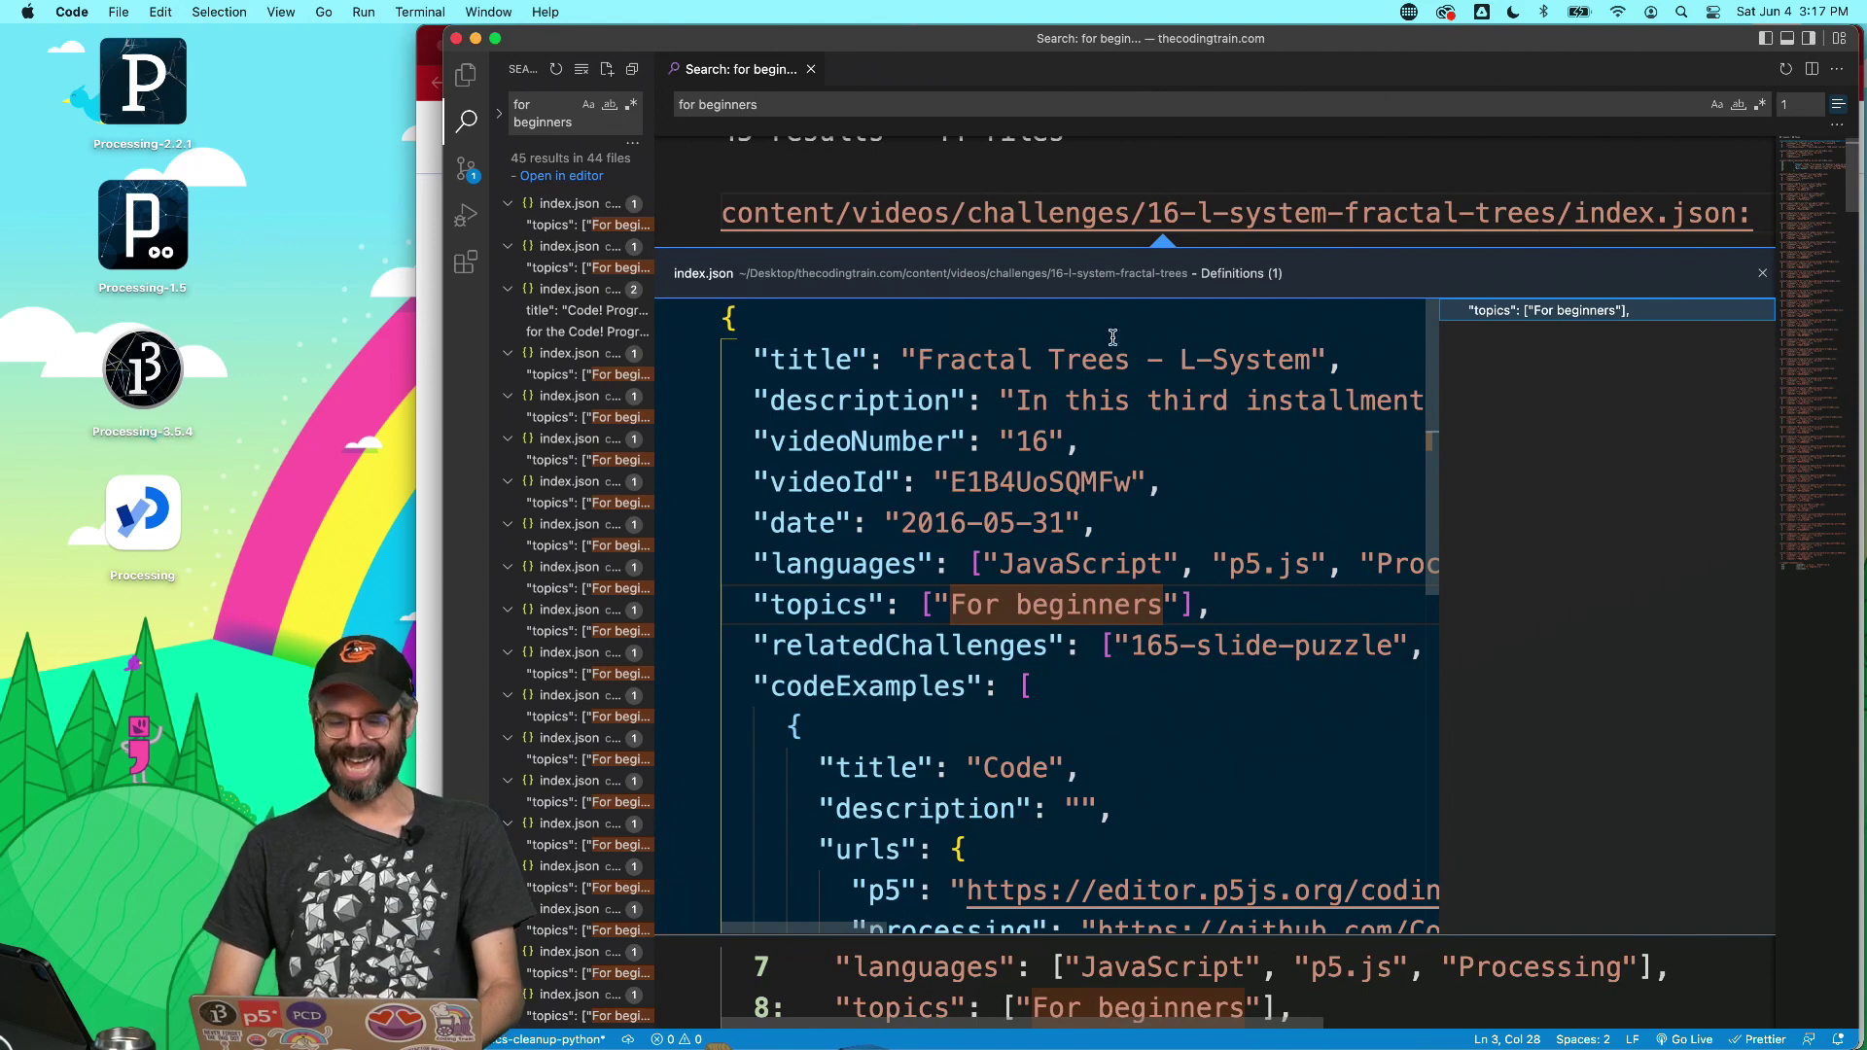
{"action": "key", "text": "Escape"}
{"action": "left_click", "coordinate": [1205, 216]}
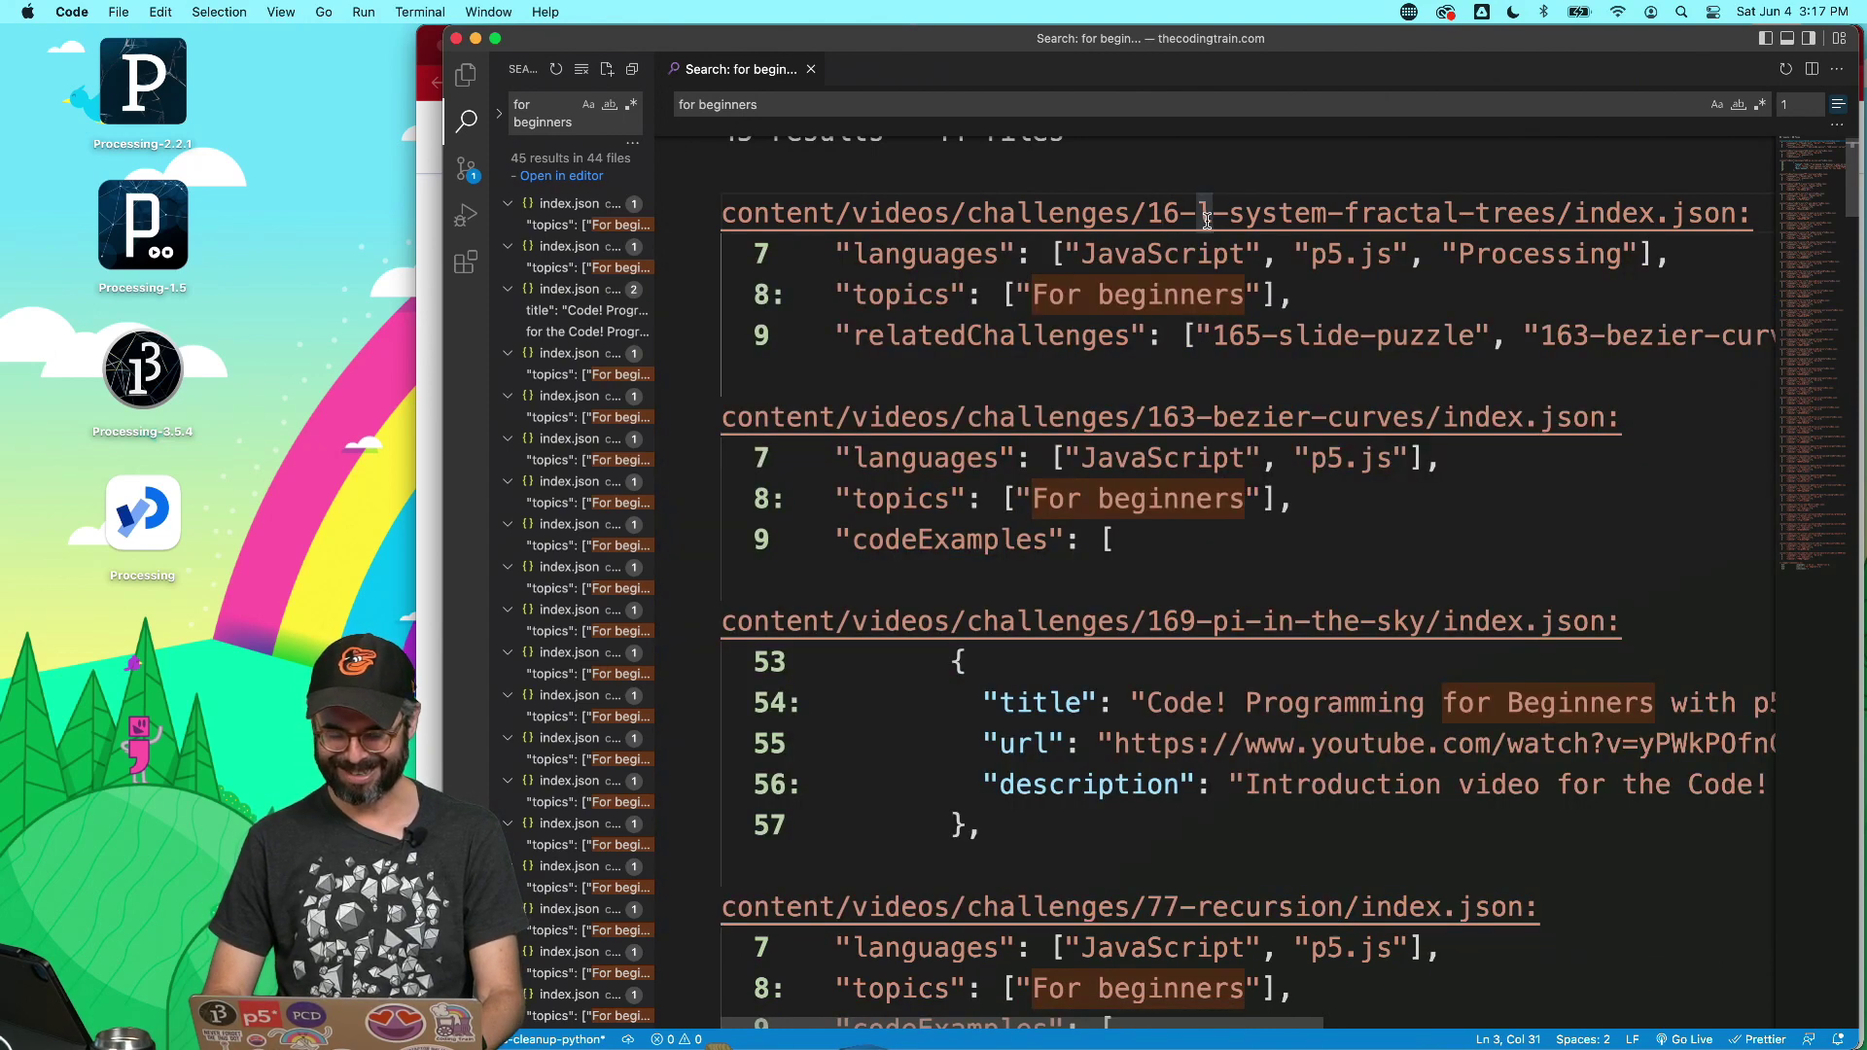
{"action": "key", "text": "F12"}
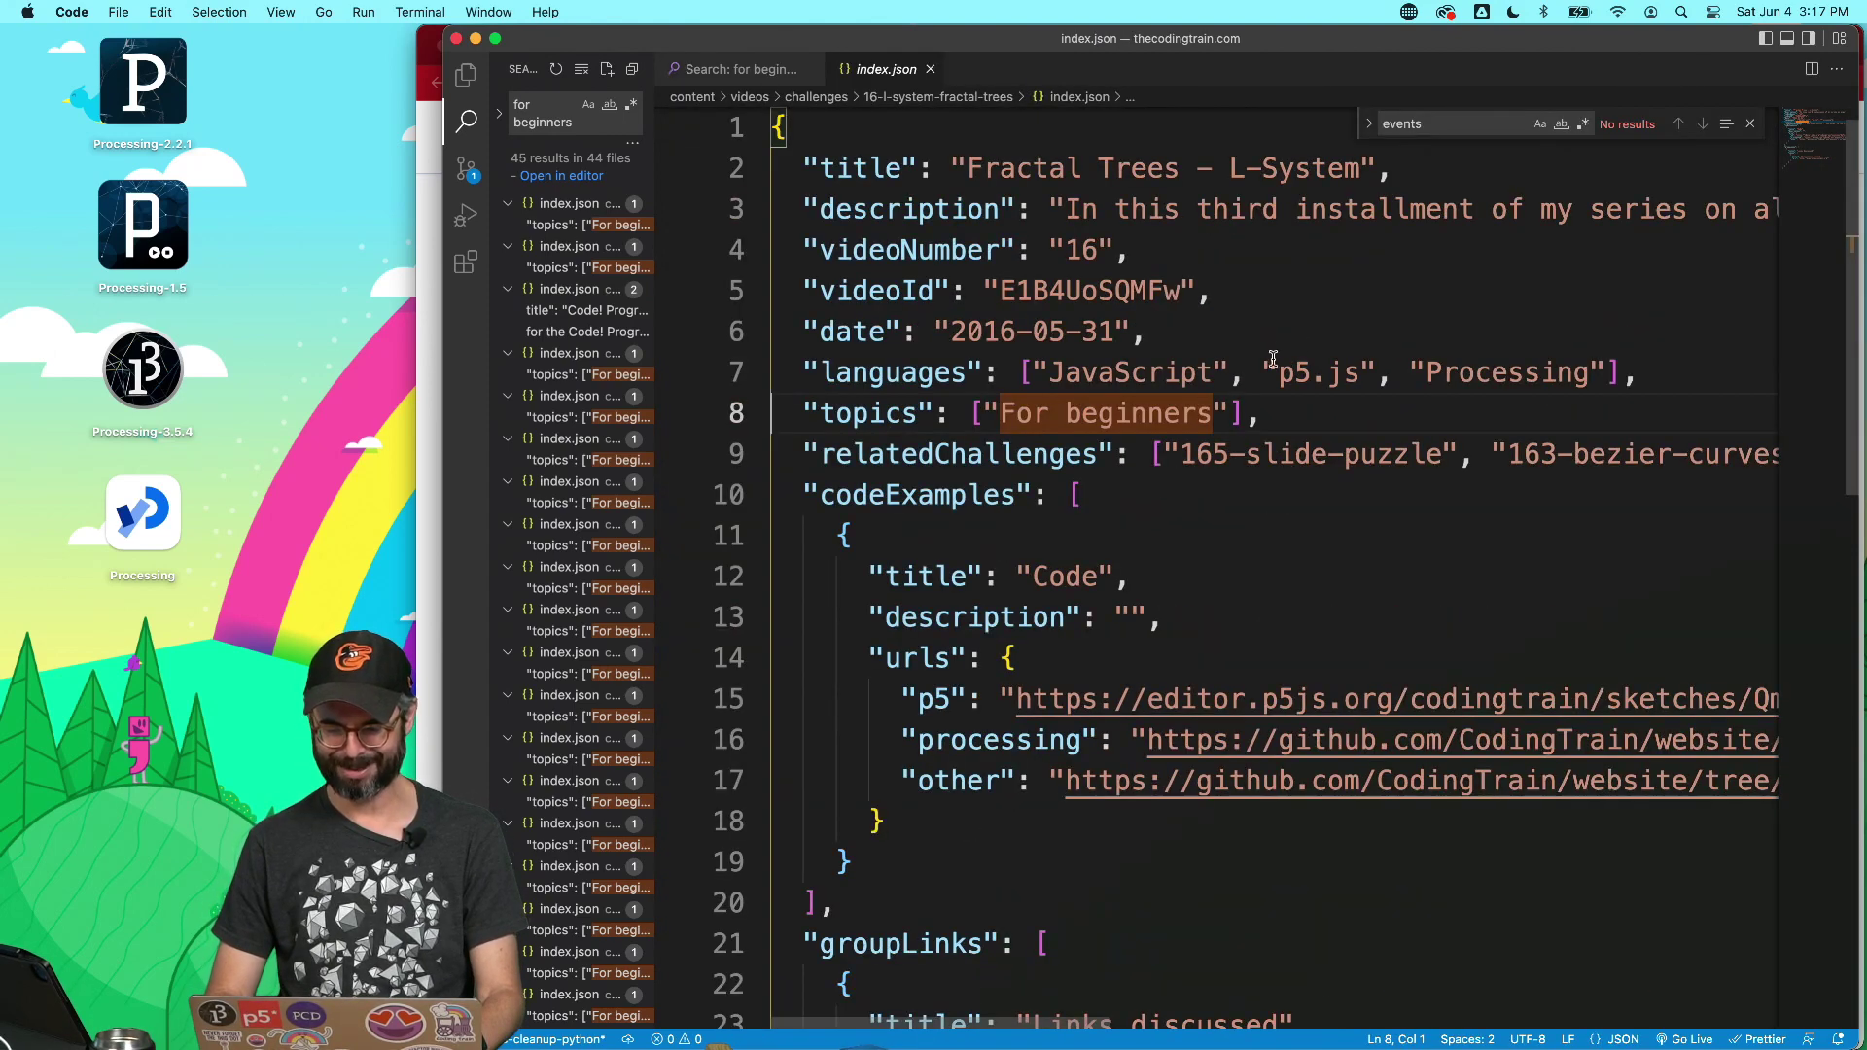
Step: Replace the "For beginners" topic with "Fractals, Algorithmic Botany", save, and close the file
{"action": "double_click", "coordinate": [1206, 416]}
{"action": "left_click_drag", "start_coordinate": [1184, 420], "coordinate": [1011, 420]}
{"action": "type", "text": "Fractals, A"}
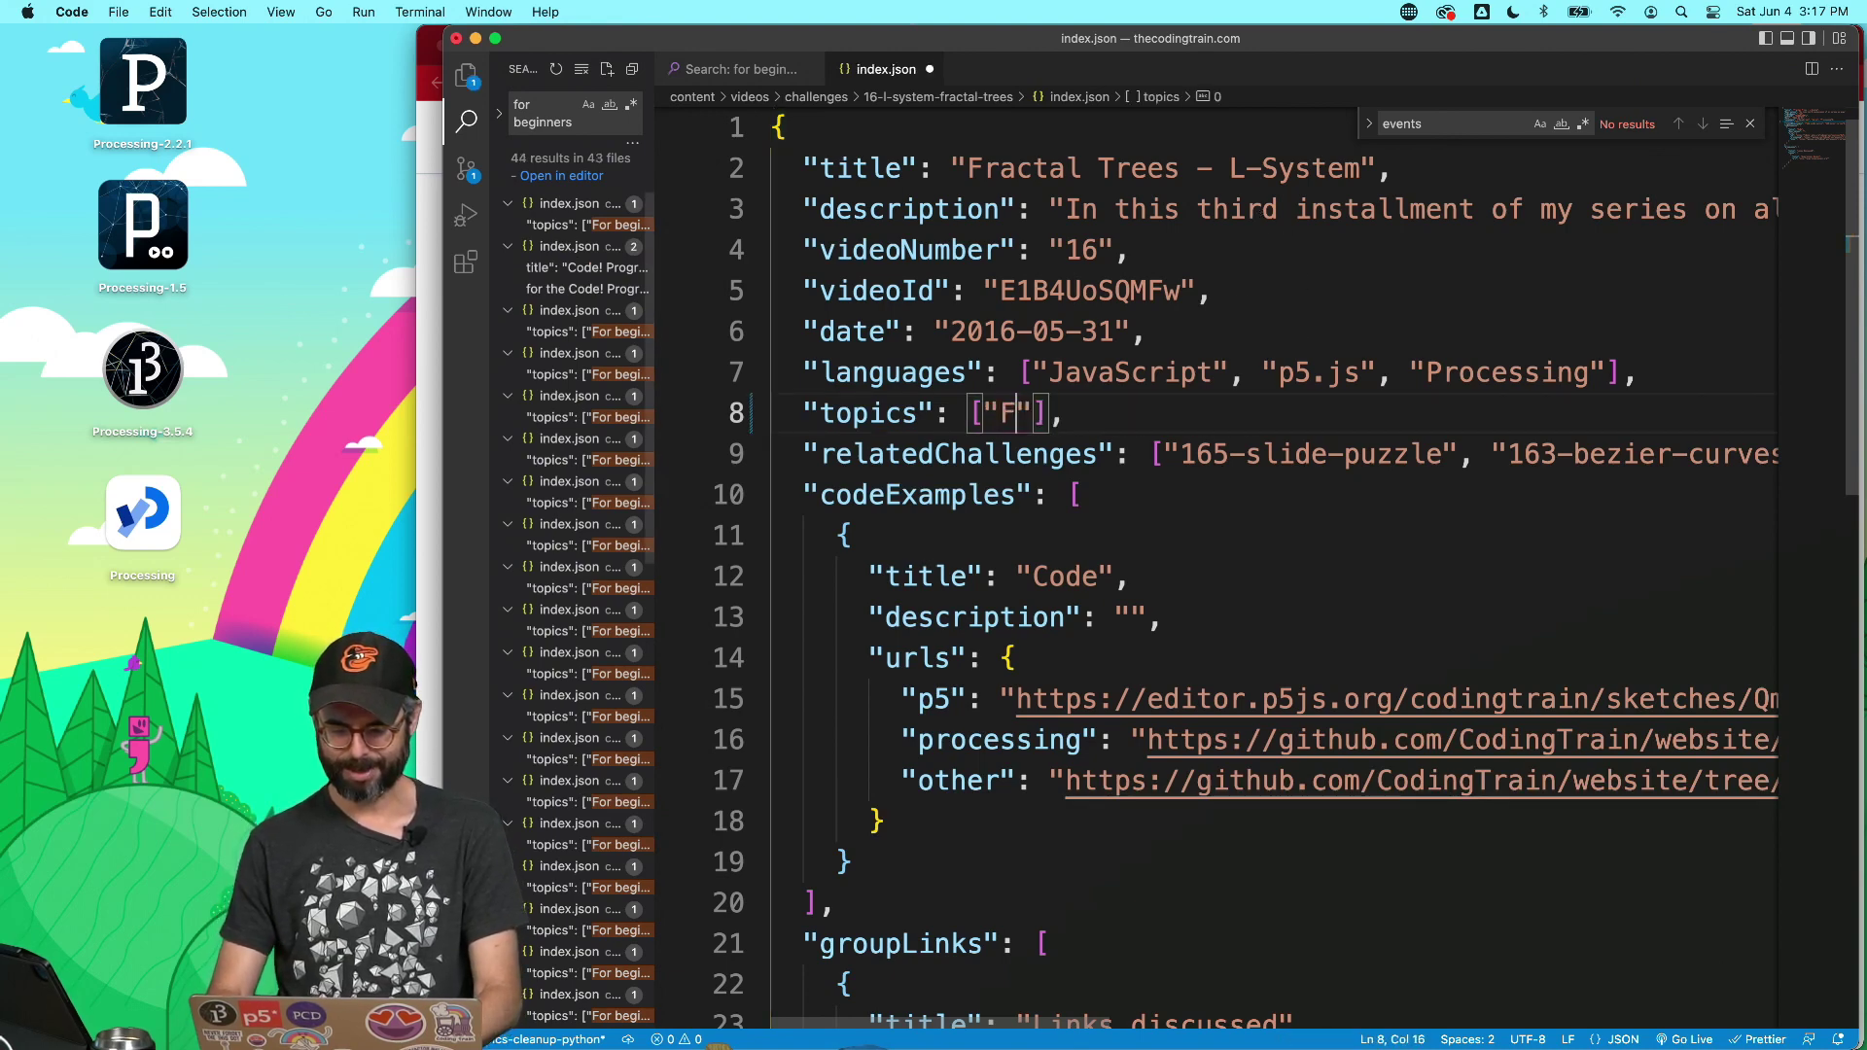
{"action": "type", "text": "lgorithmic Botany"}
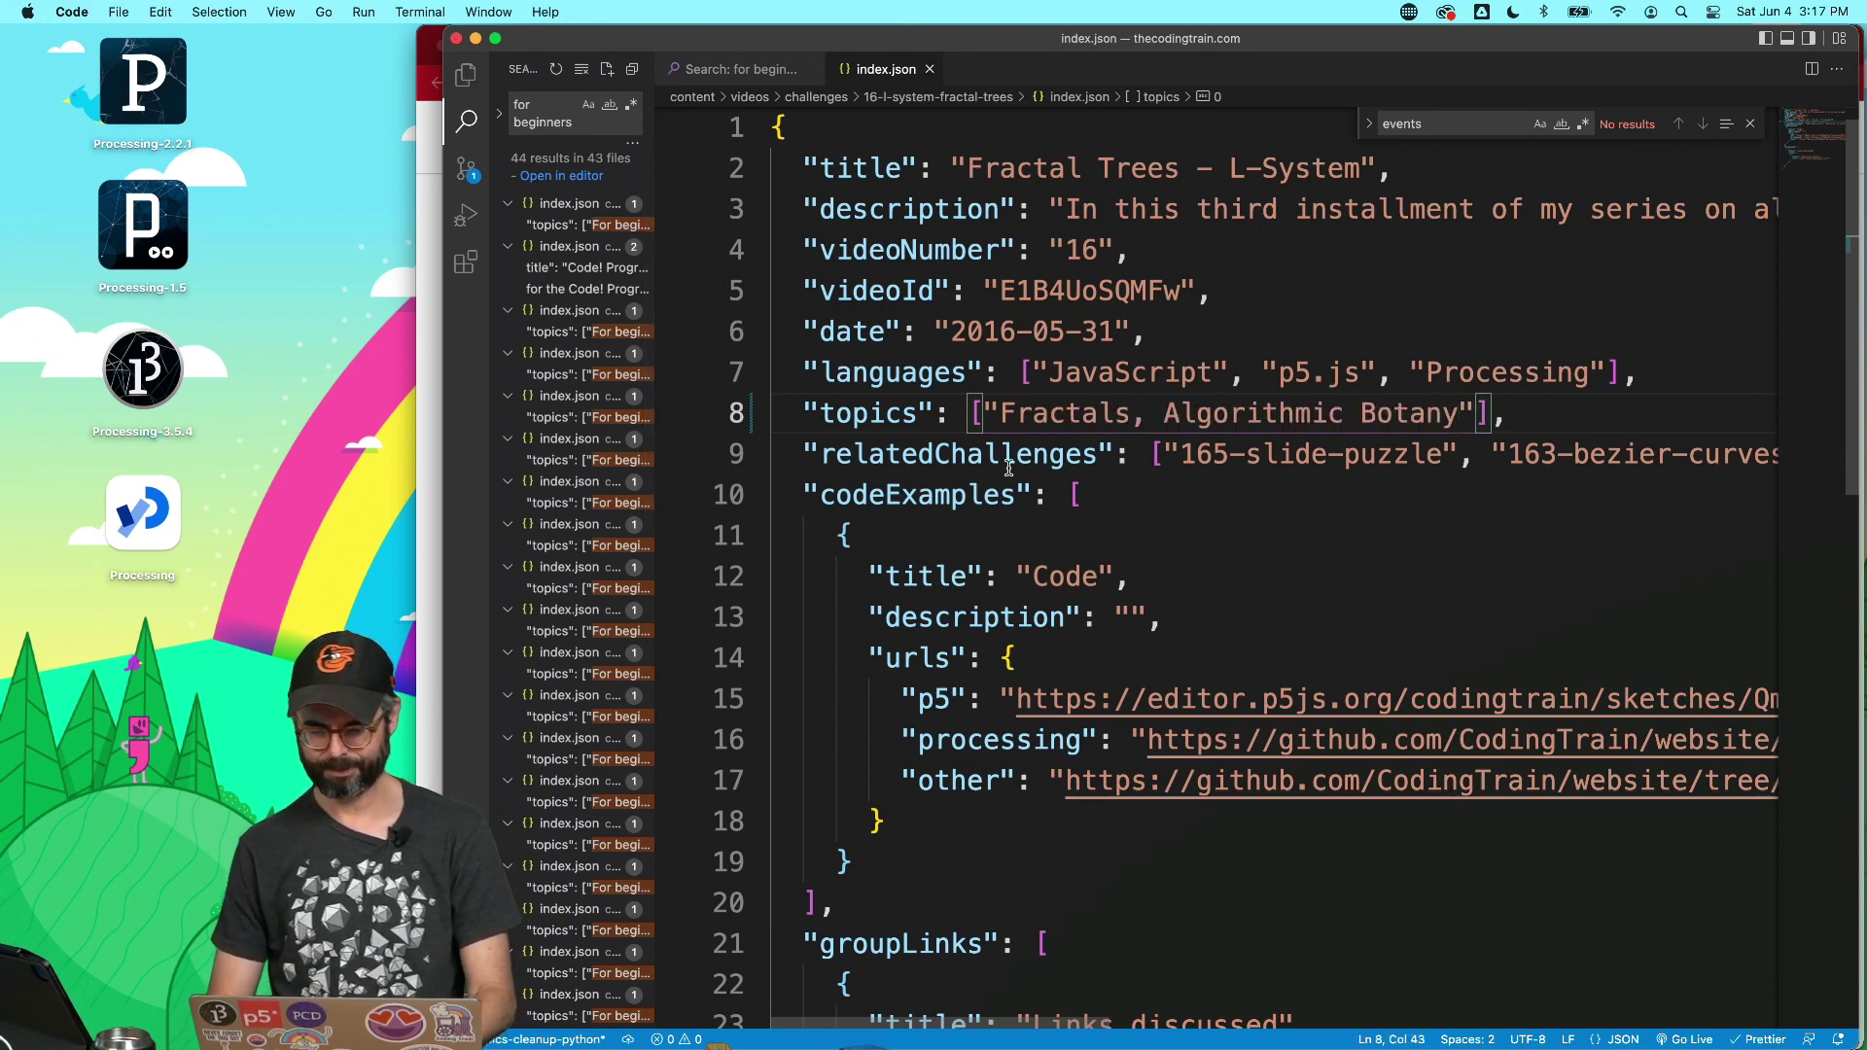
{"action": "left_click", "coordinate": [1042, 496]}
{"action": "key", "text": "super+s"}
{"action": "key", "text": "super+Tab"}
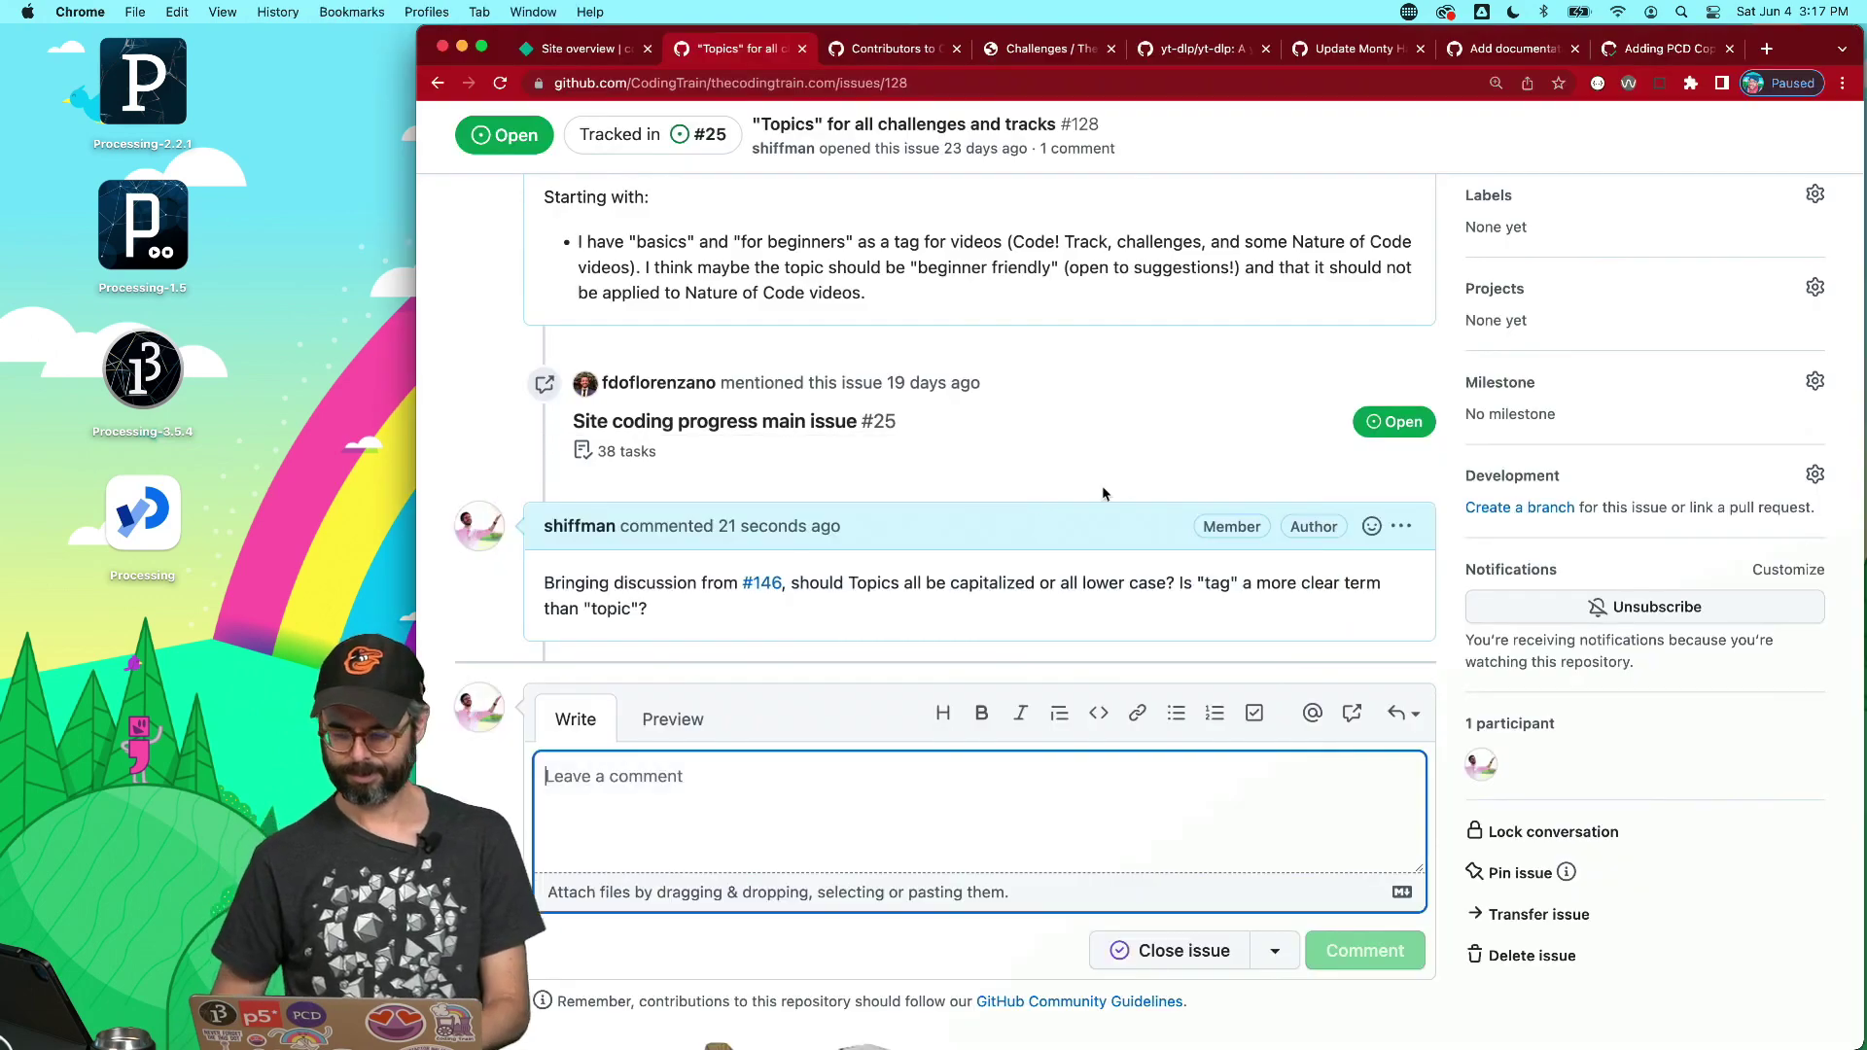
{"action": "key", "text": "super+Tab"}
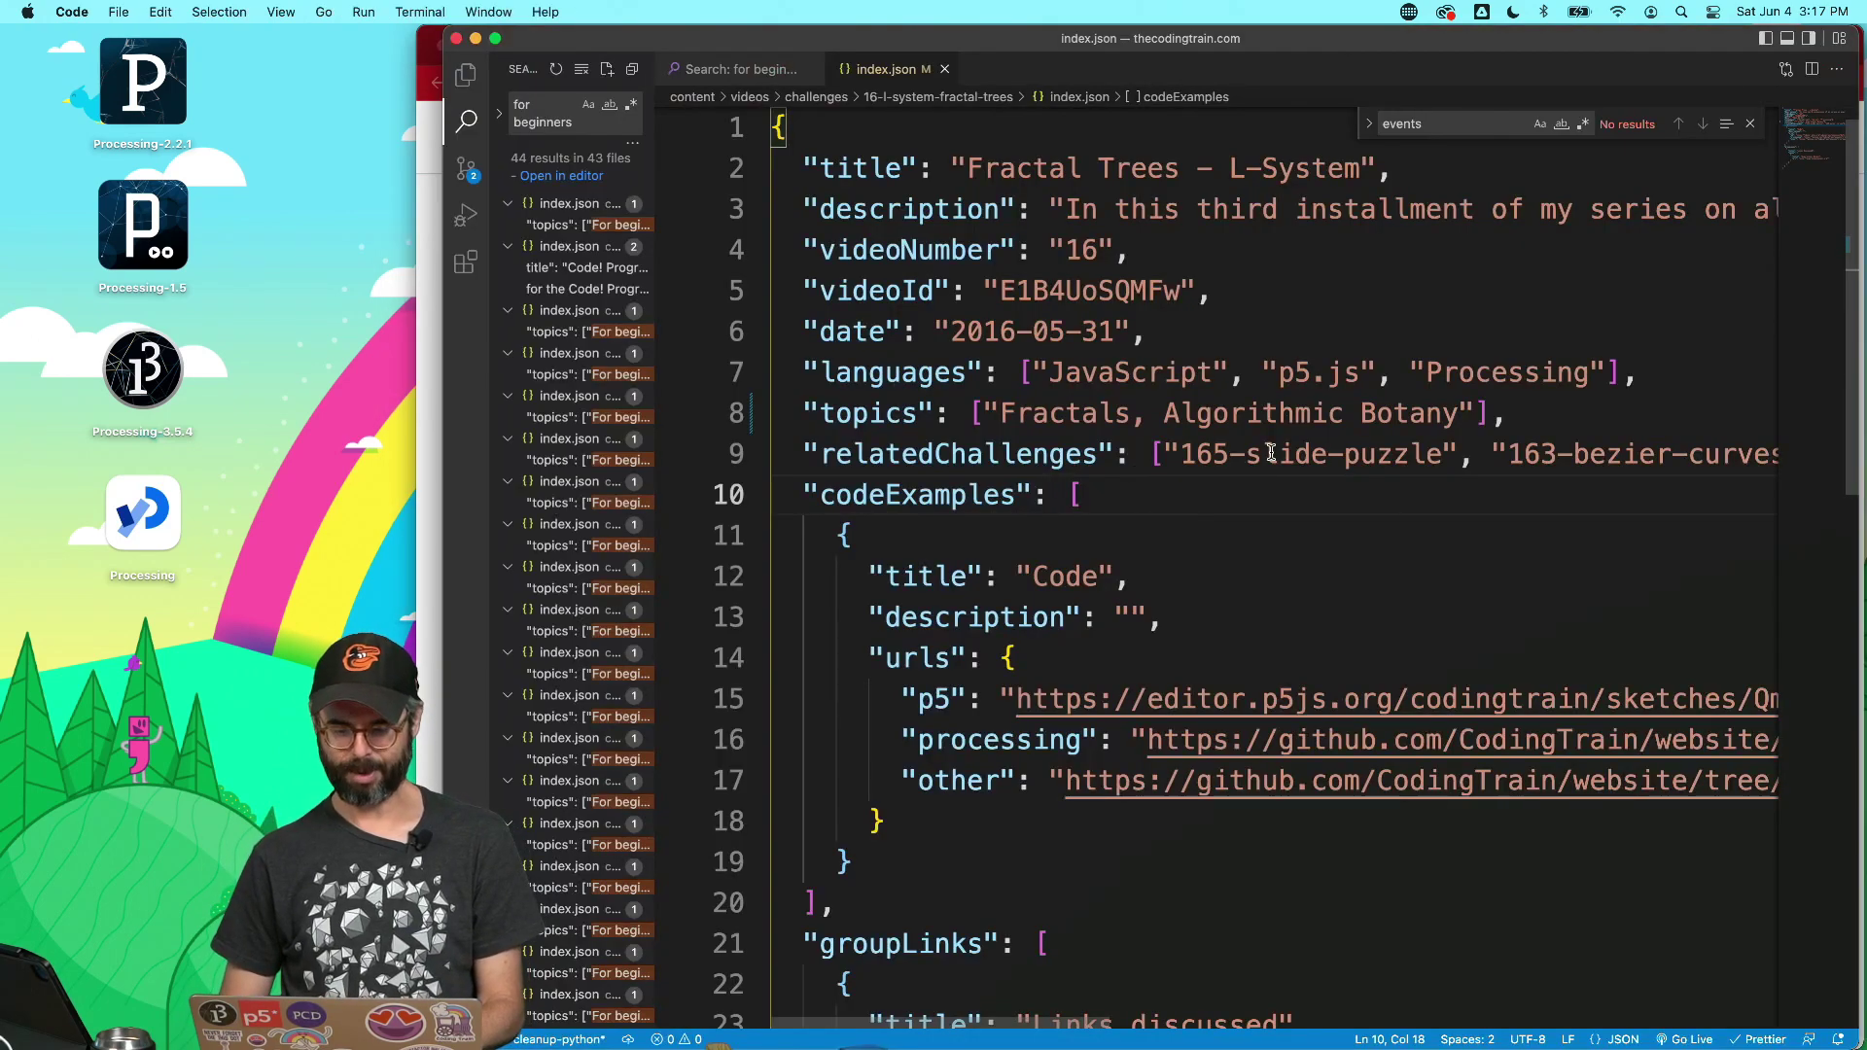
{"action": "key", "text": "super+w"}
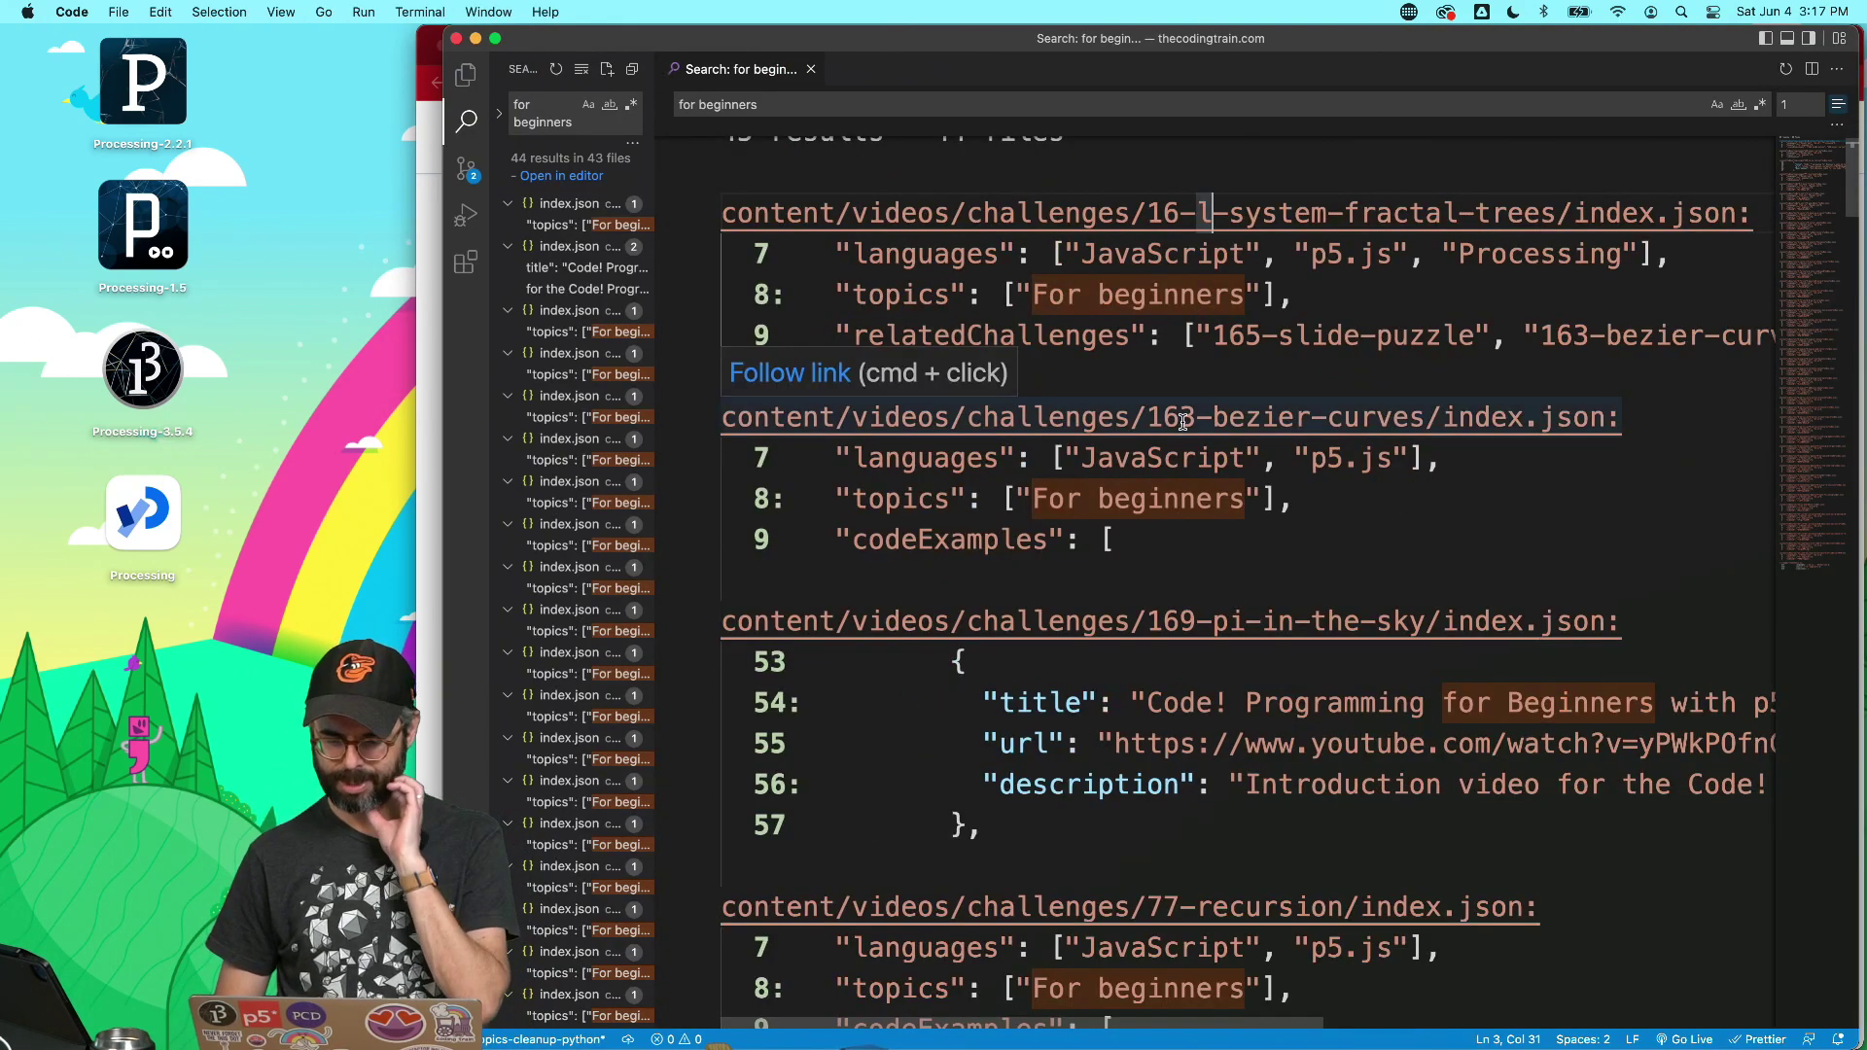
{"action": "left_click", "coordinate": [1179, 418]}
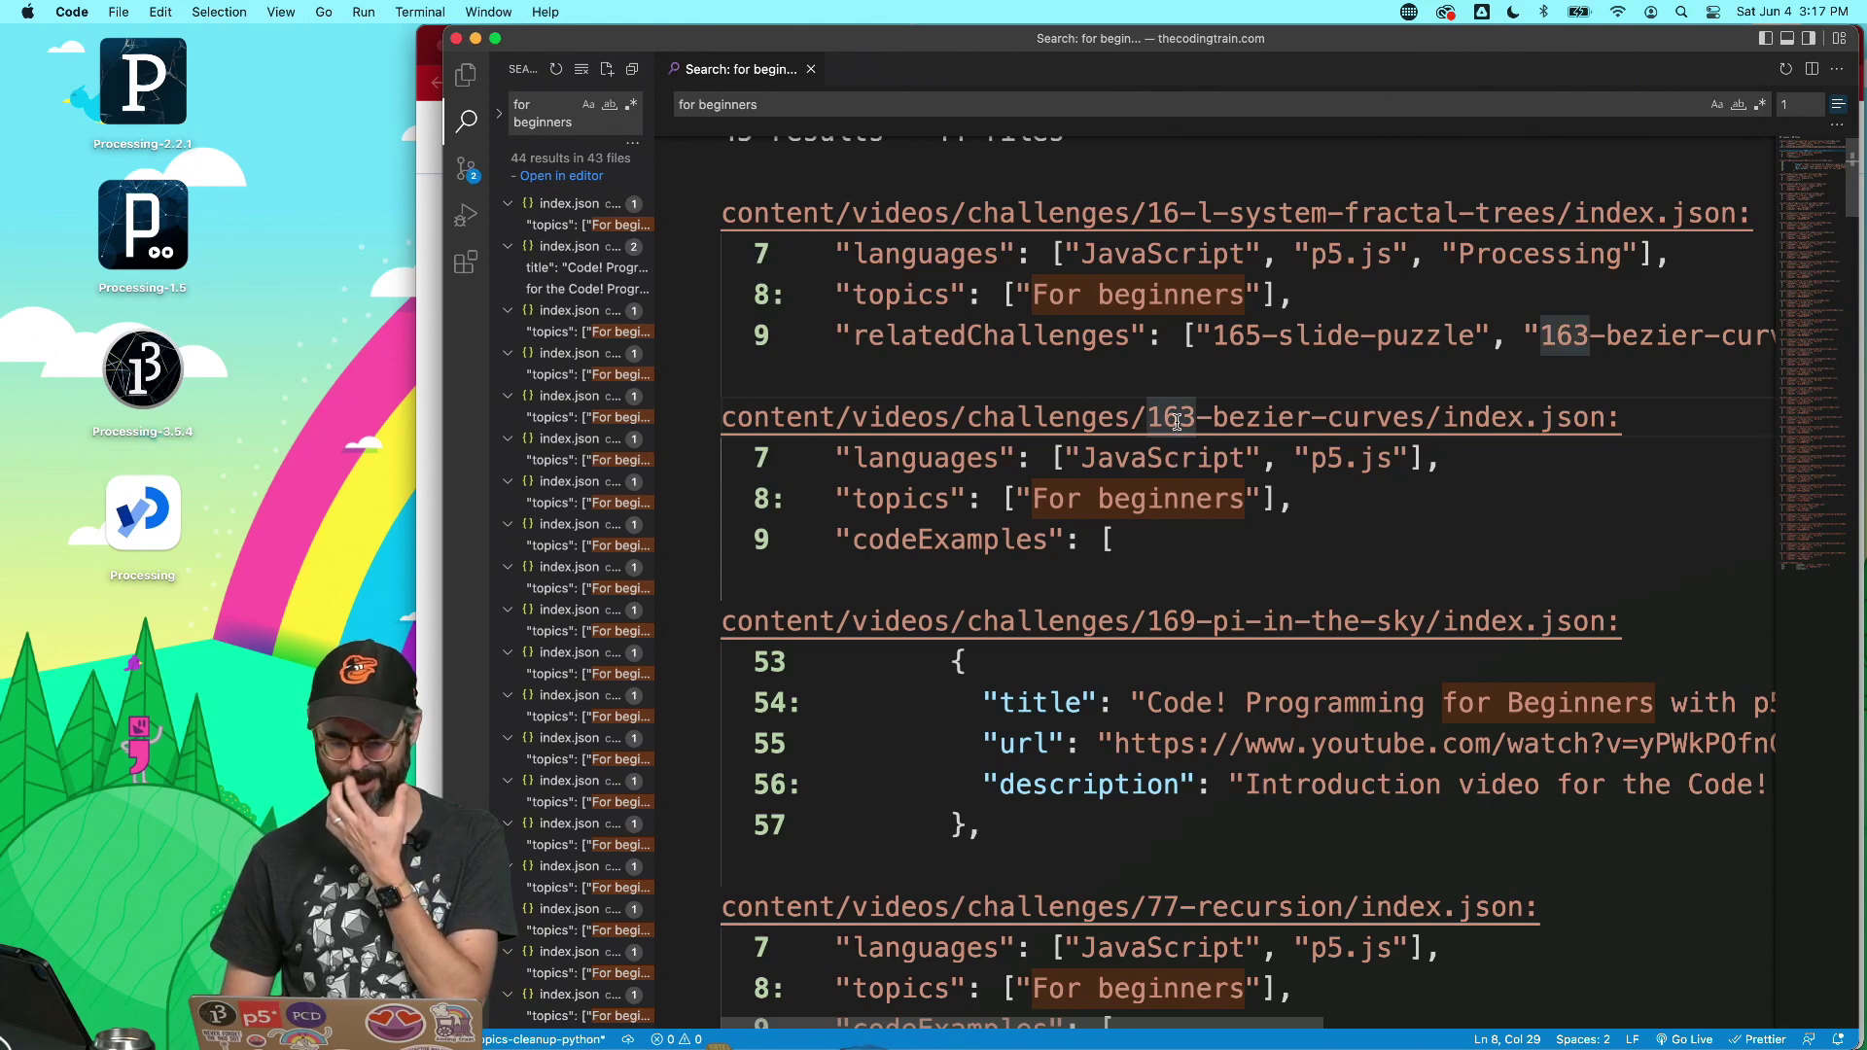
{"action": "key", "text": "alt+F12"}
{"action": "left_click", "coordinate": [1162, 603]}
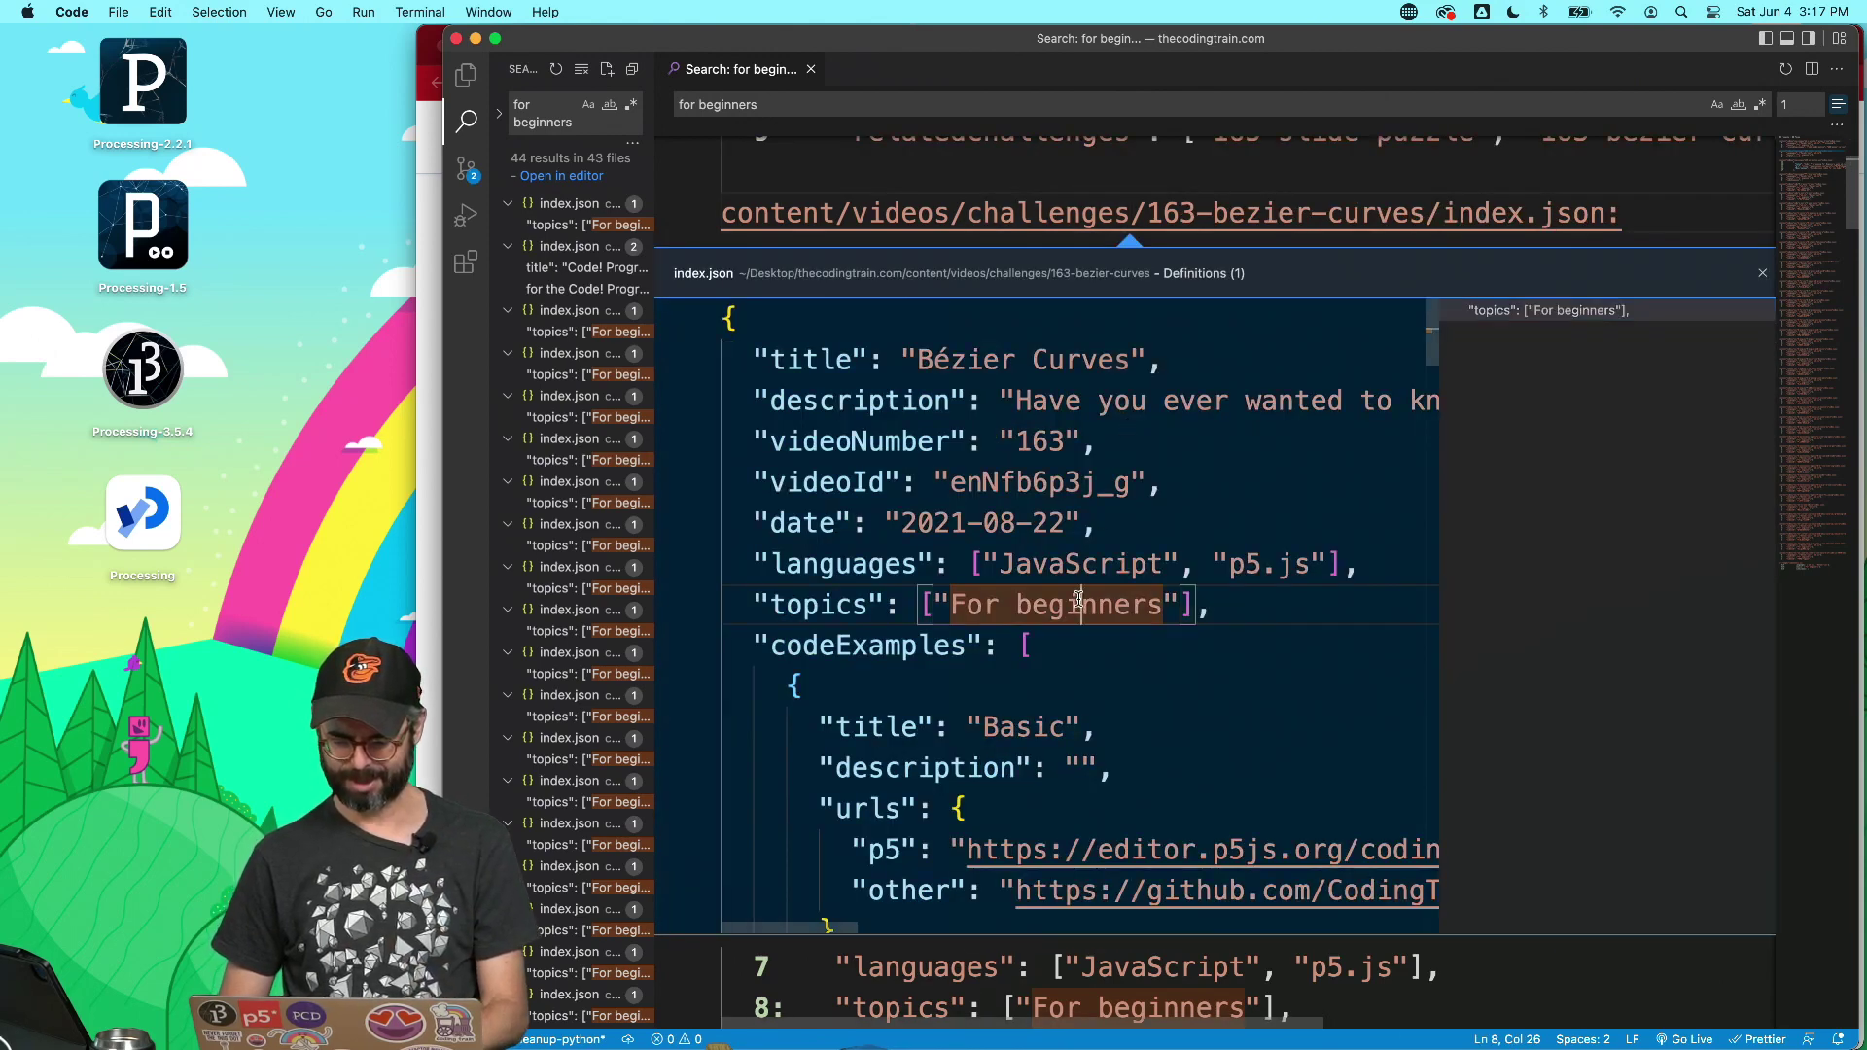
{"action": "left_click_drag", "start_coordinate": [1161, 603], "coordinate": [951, 603]}
{"action": "type", "text": "Math"}
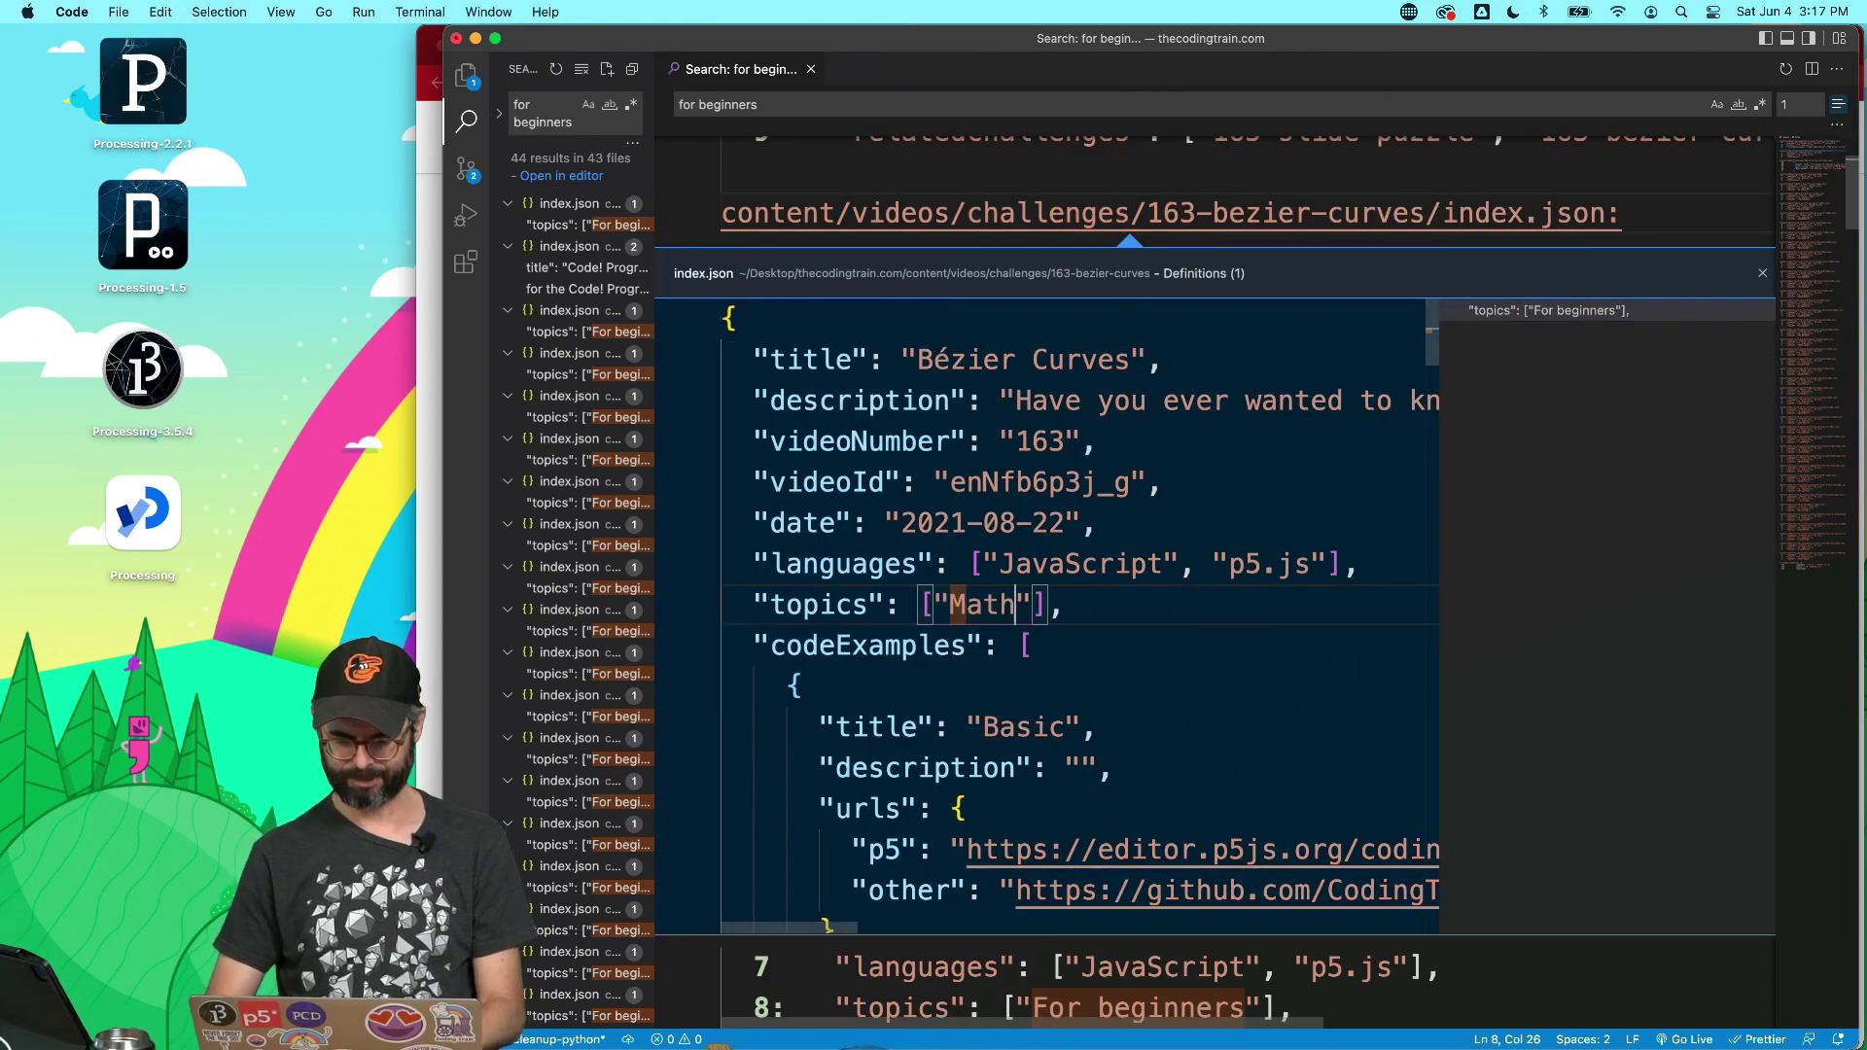
{"action": "type", "text": "\", \"In"}
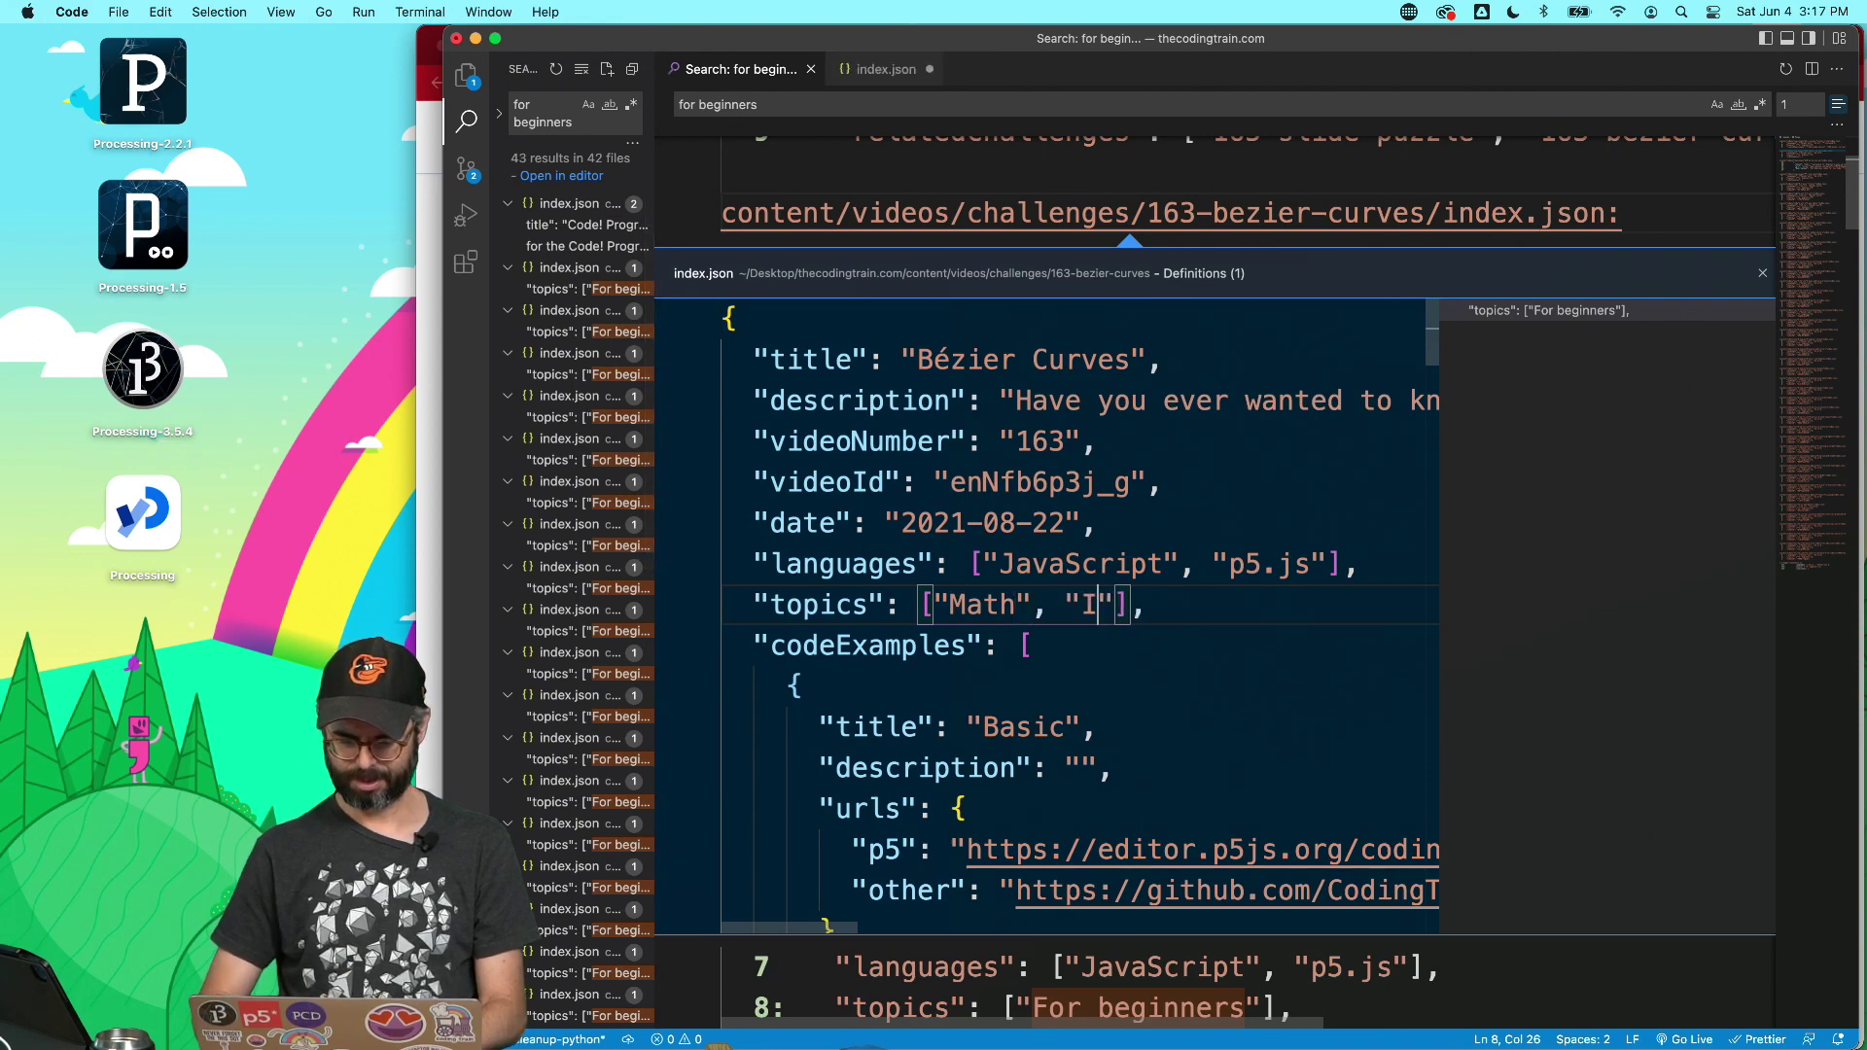
{"action": "key", "text": "BackSpace"}
{"action": "key", "text": "BackSpace"}
{"action": "type", "text": "Curves"}
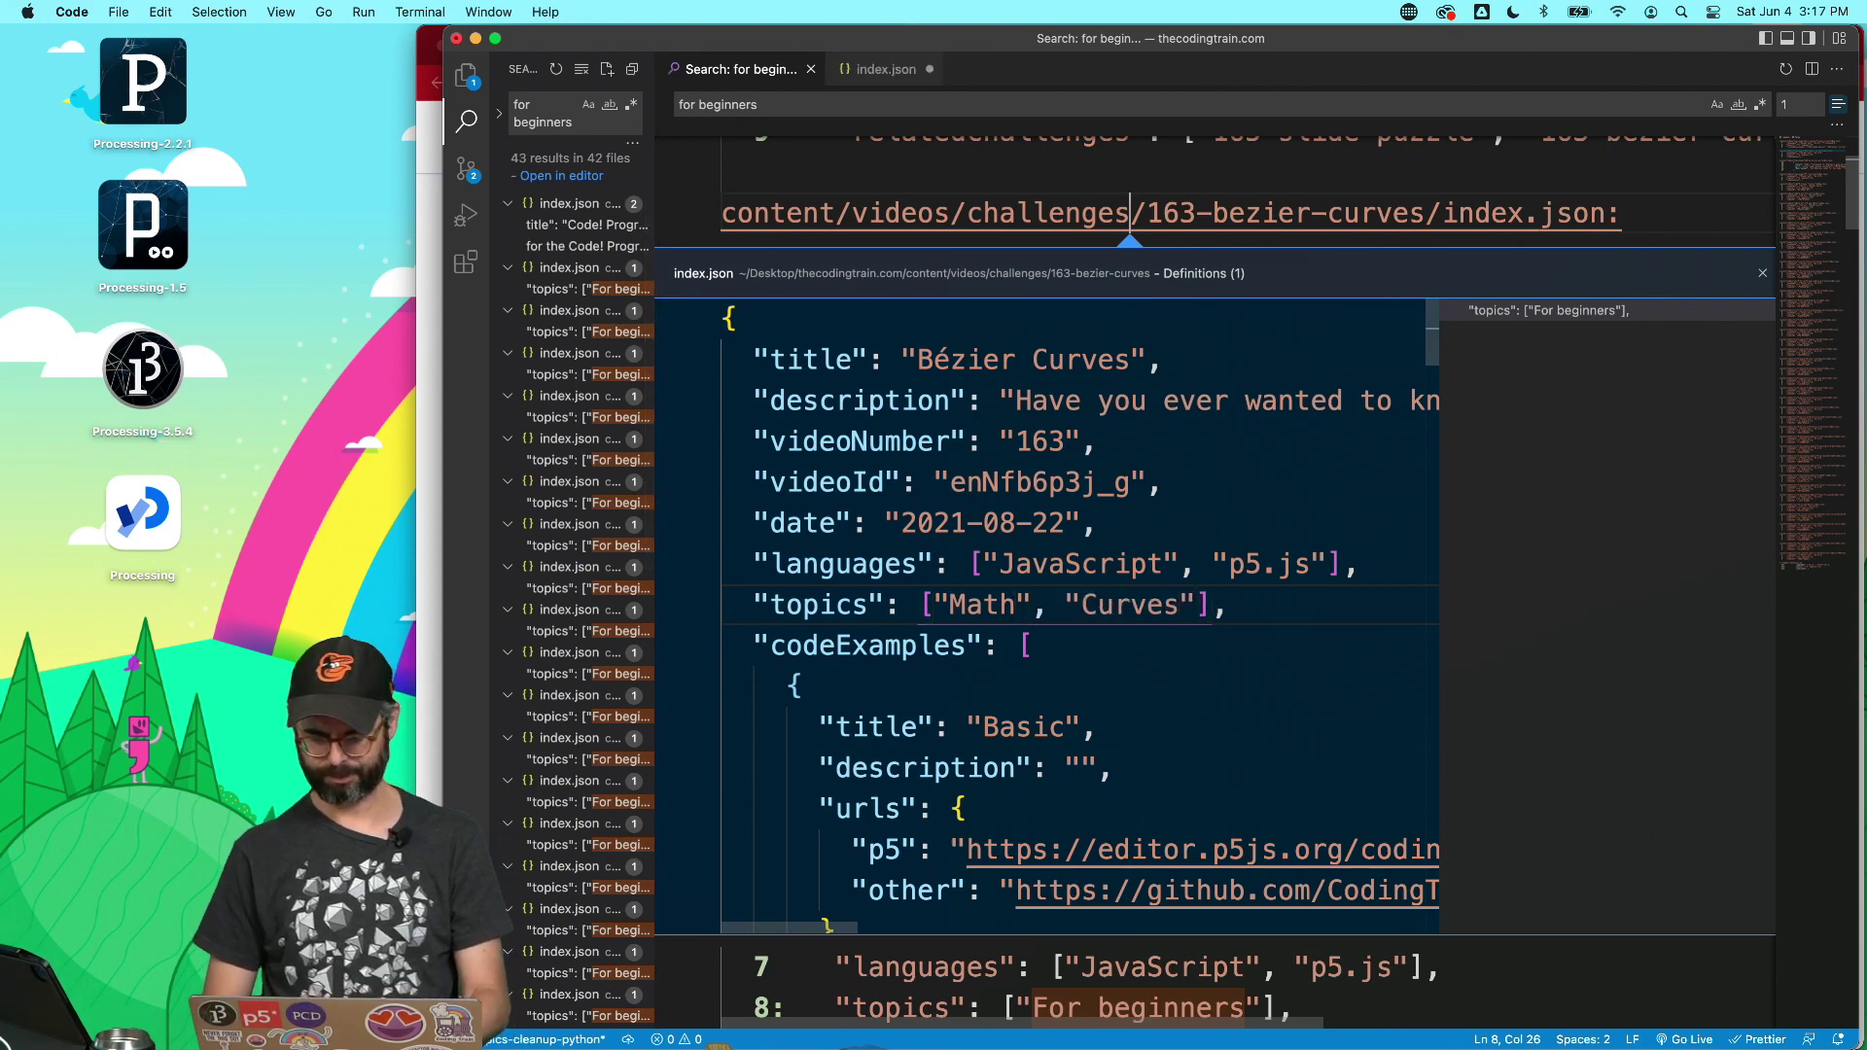
{"action": "key", "text": "super+s"}
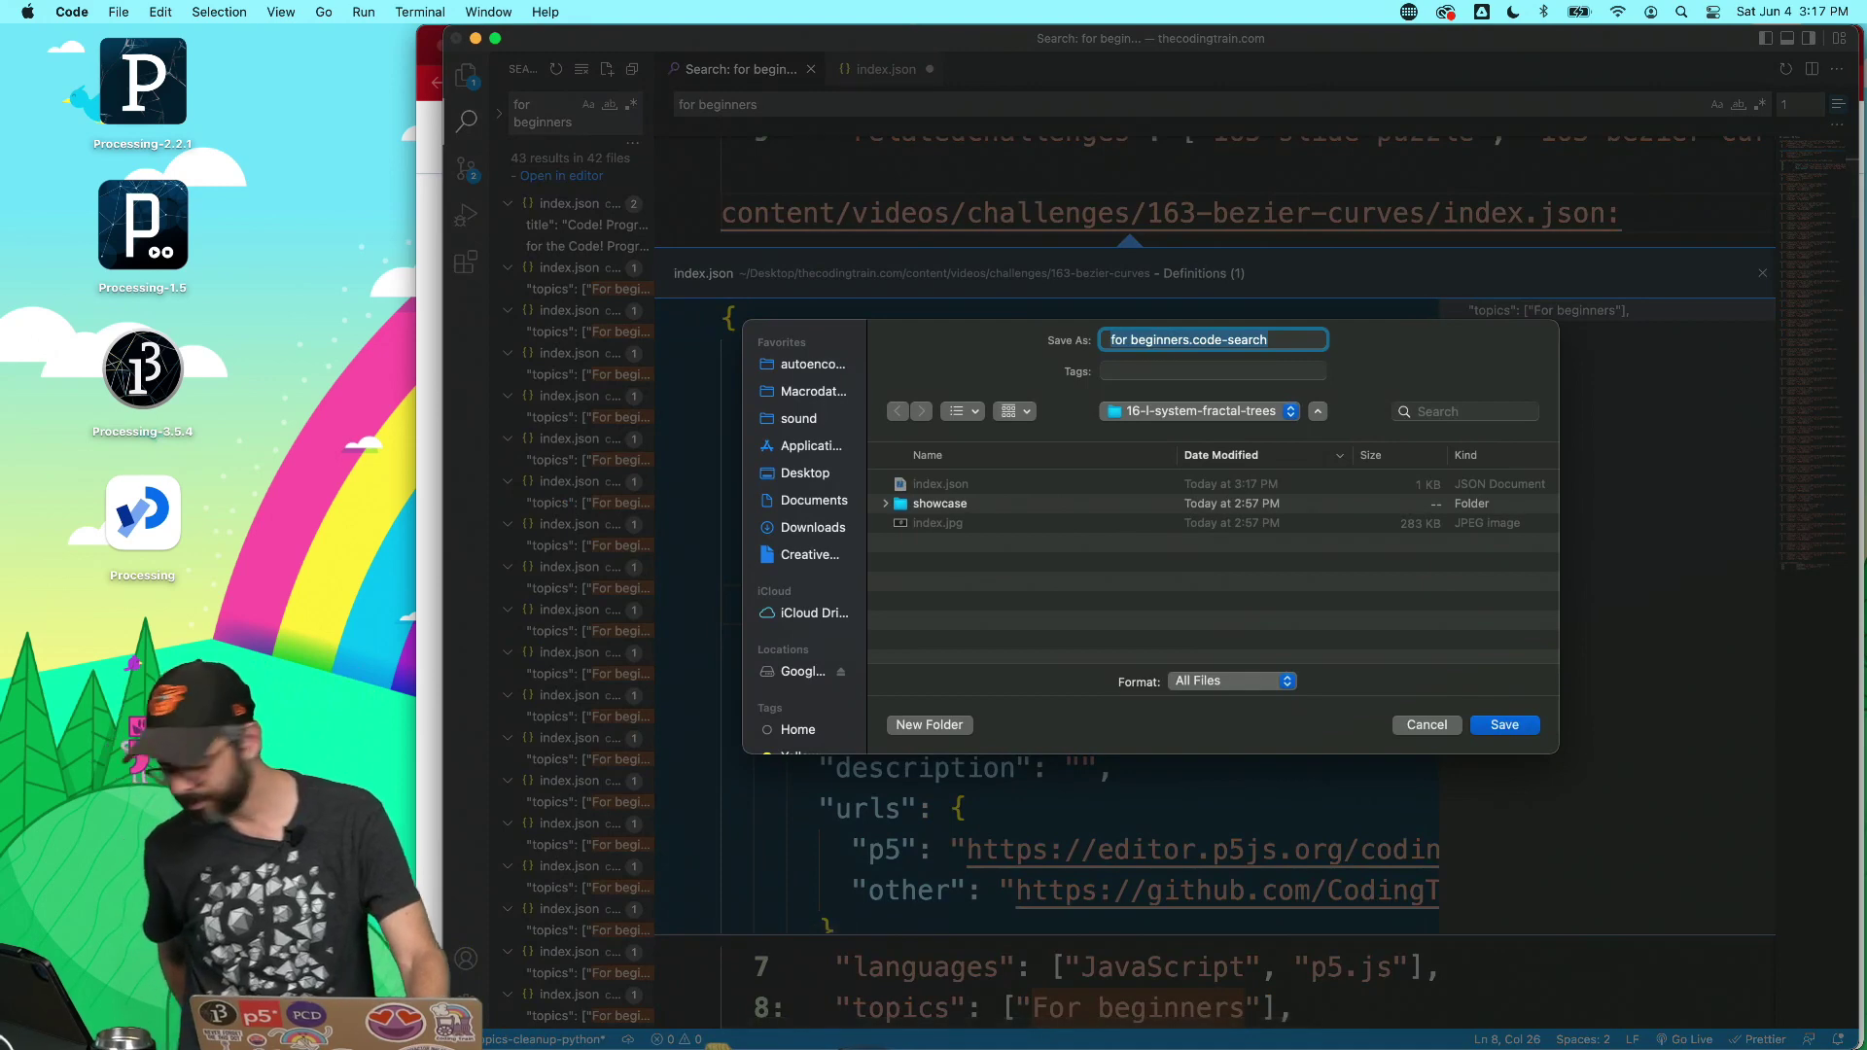
{"action": "left_click", "coordinate": [1426, 724]}
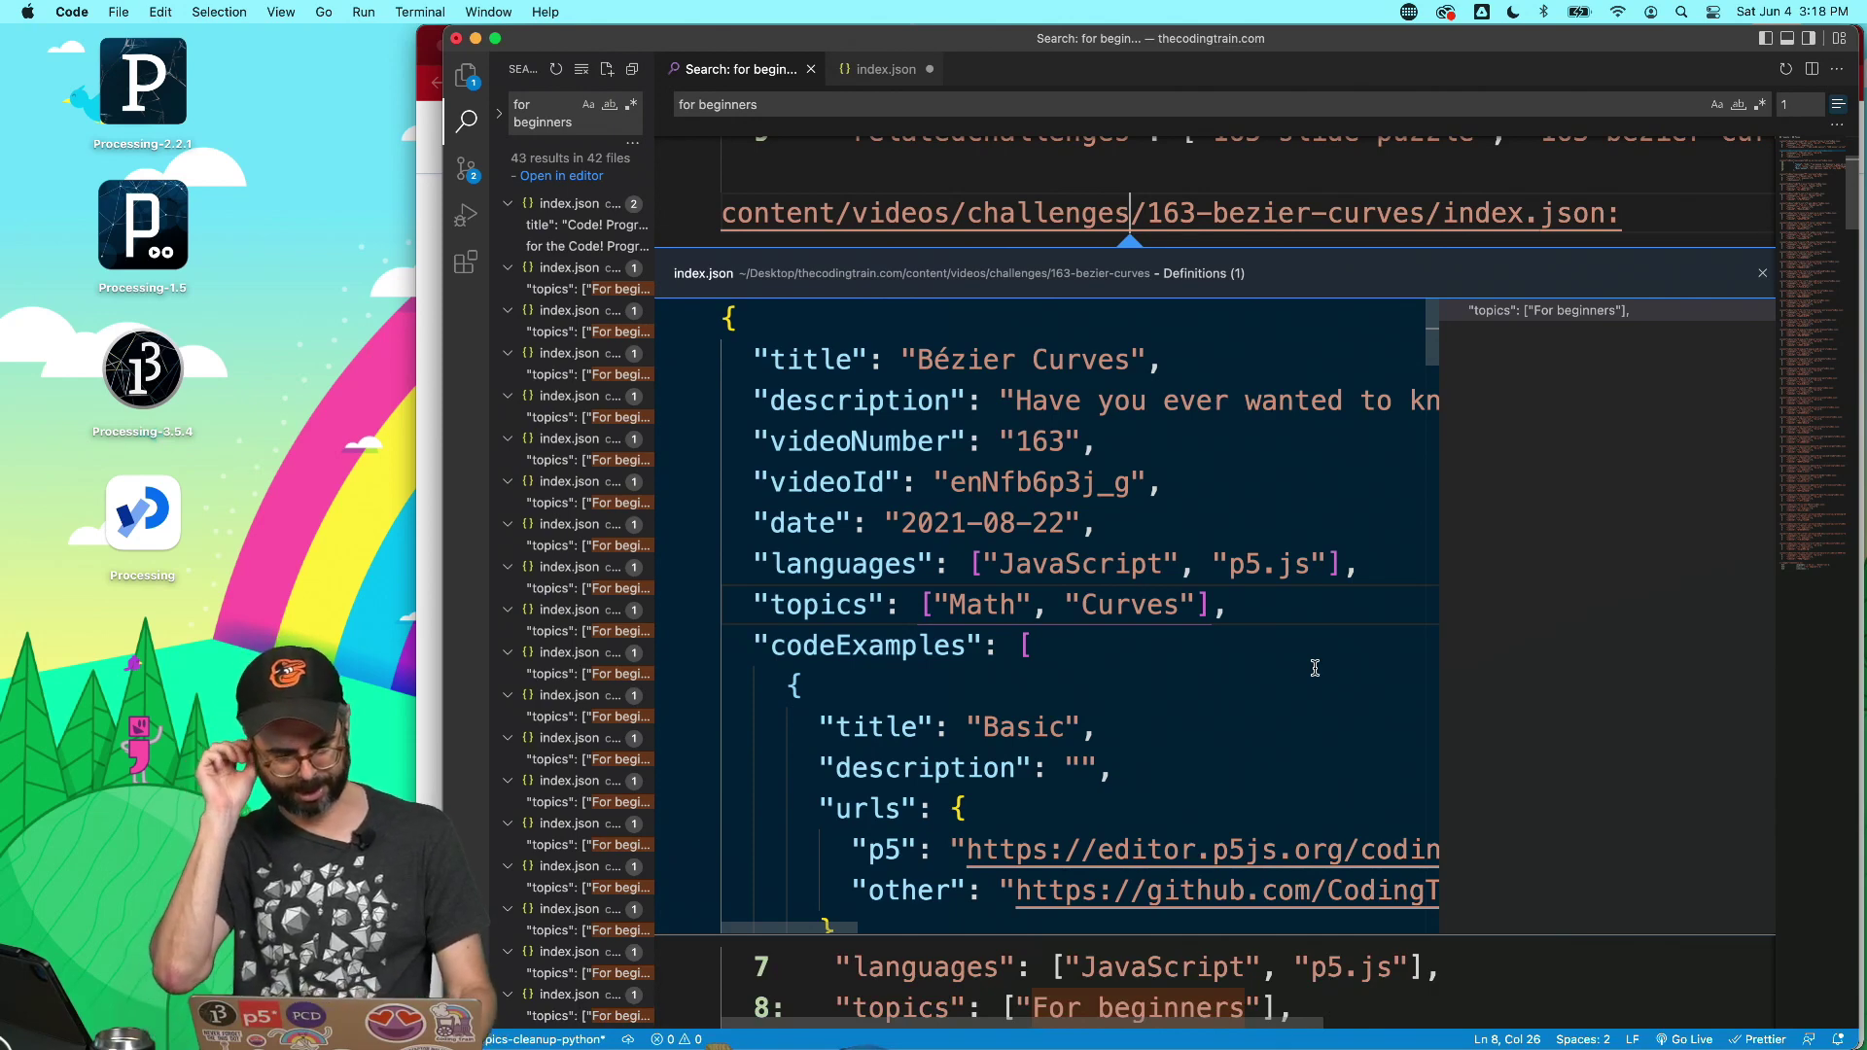
{"action": "left_click", "coordinate": [1196, 655]}
{"action": "key", "text": "super+s"}
{"action": "left_click", "coordinate": [1427, 727]}
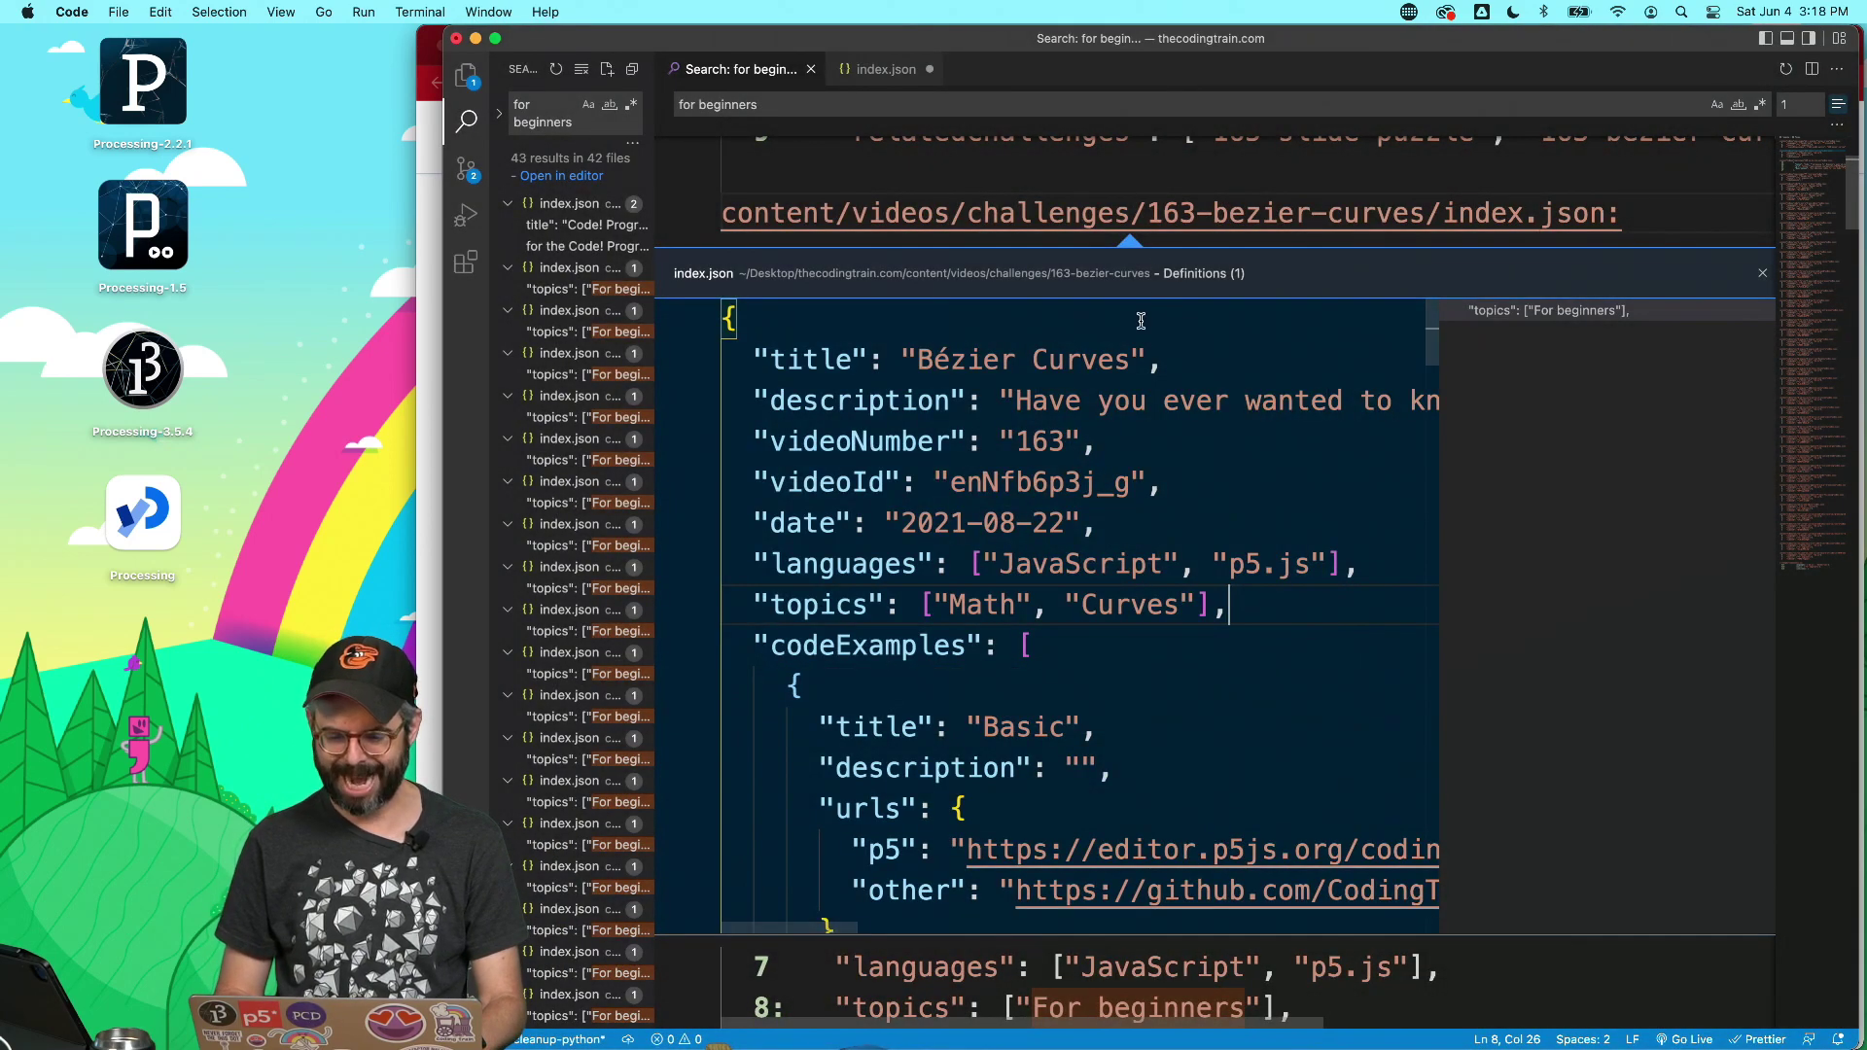
{"action": "left_click", "coordinate": [1108, 546]}
{"action": "left_click", "coordinate": [1200, 527]}
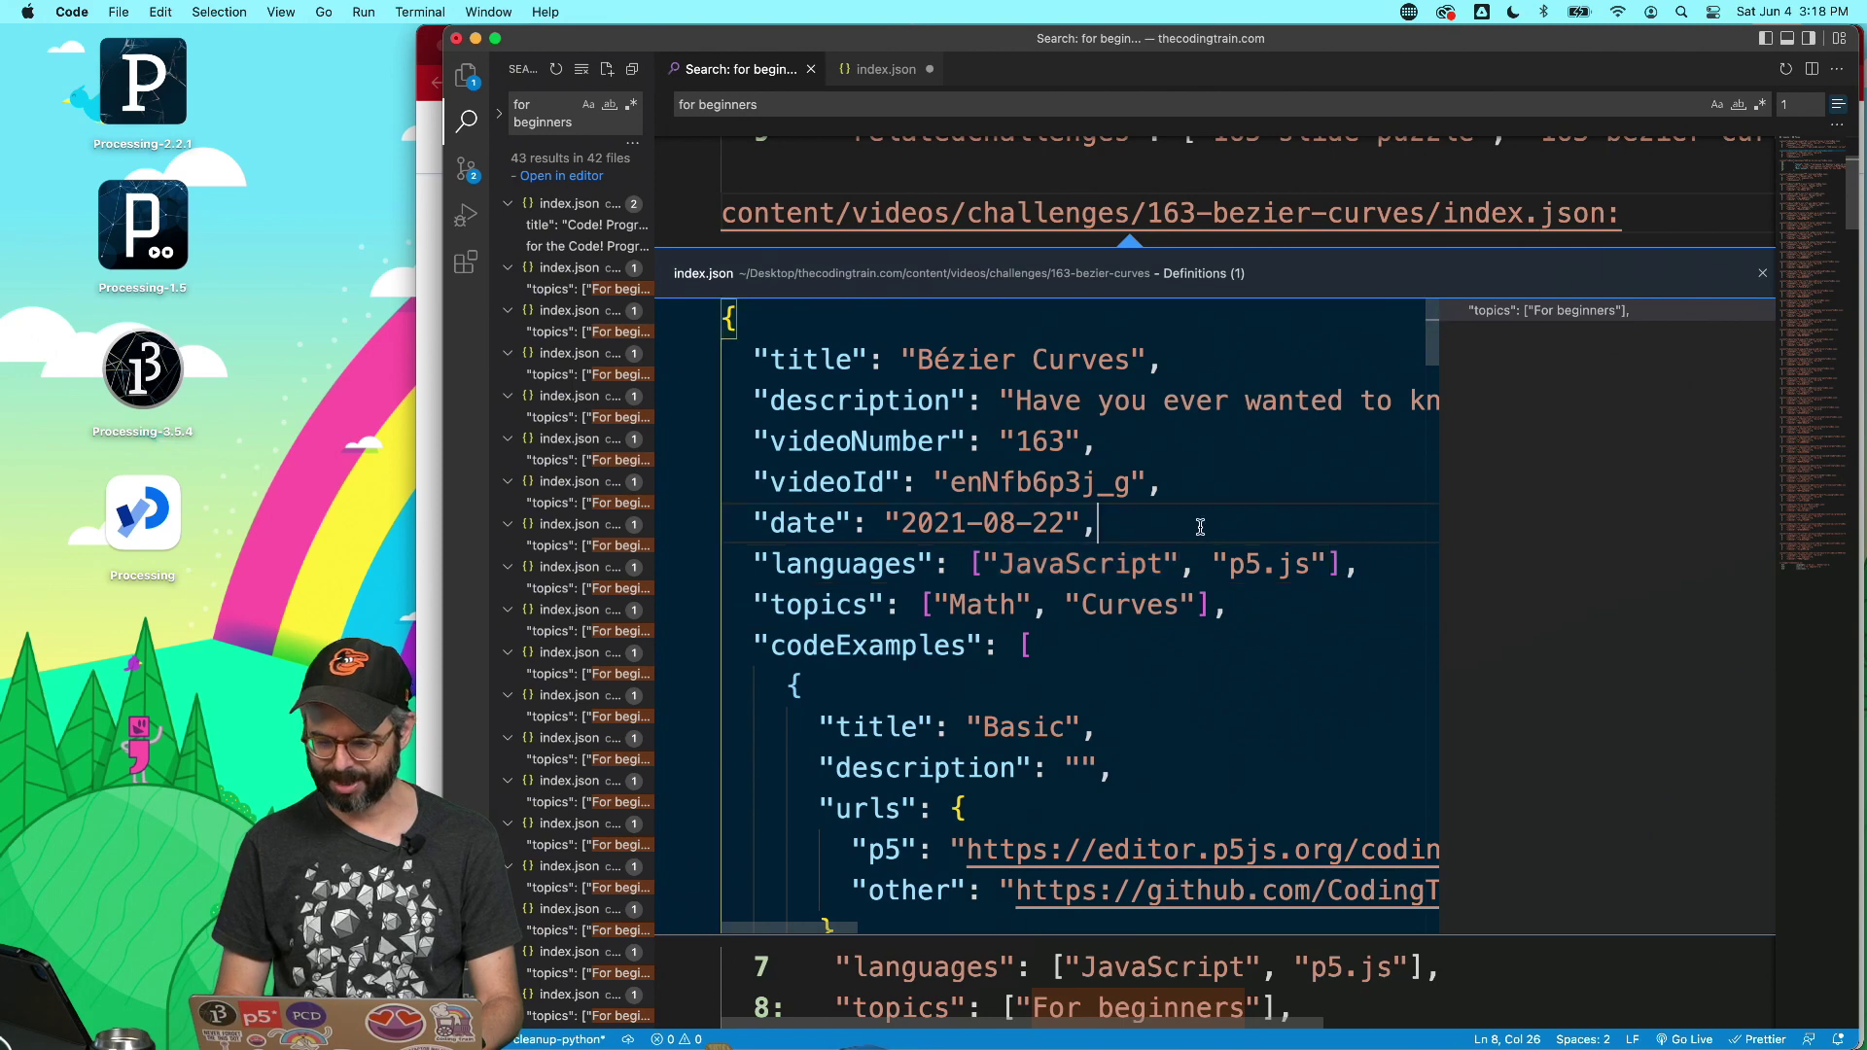
{"action": "left_click", "coordinate": [1762, 273]}
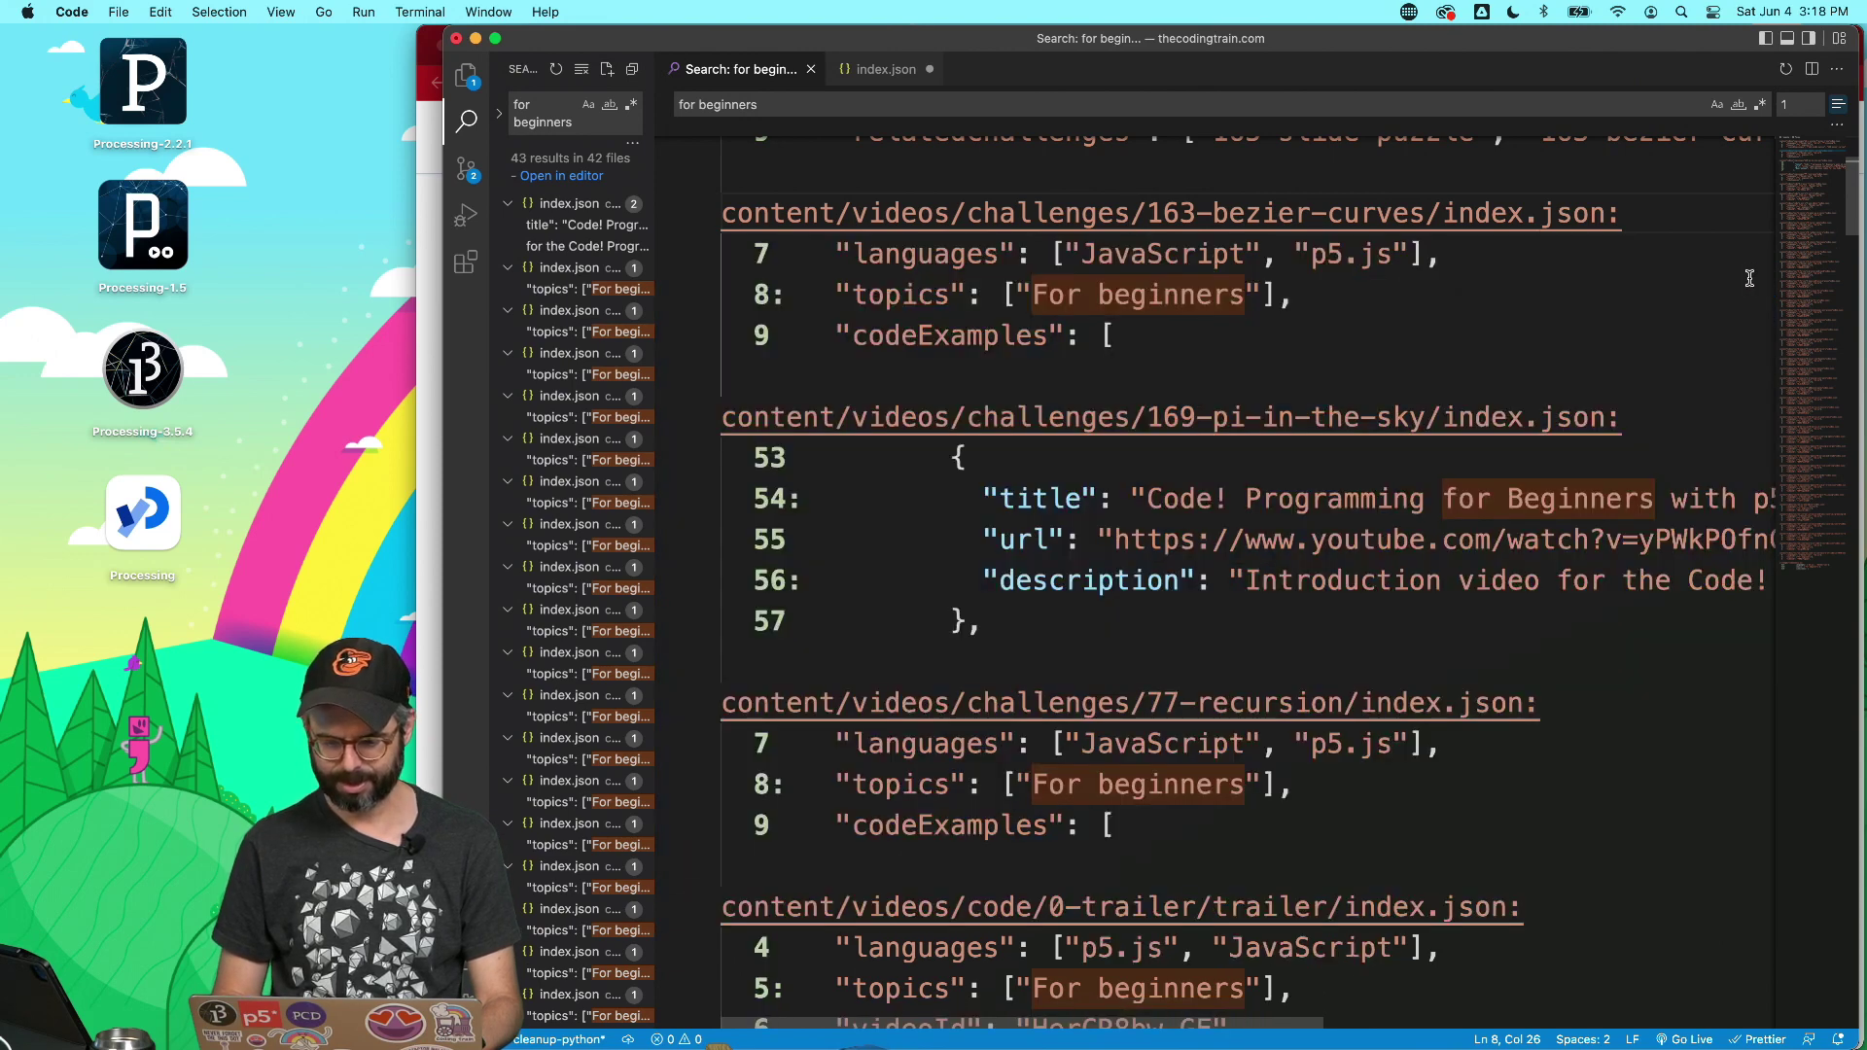
{"action": "double_click", "coordinate": [1305, 216]}
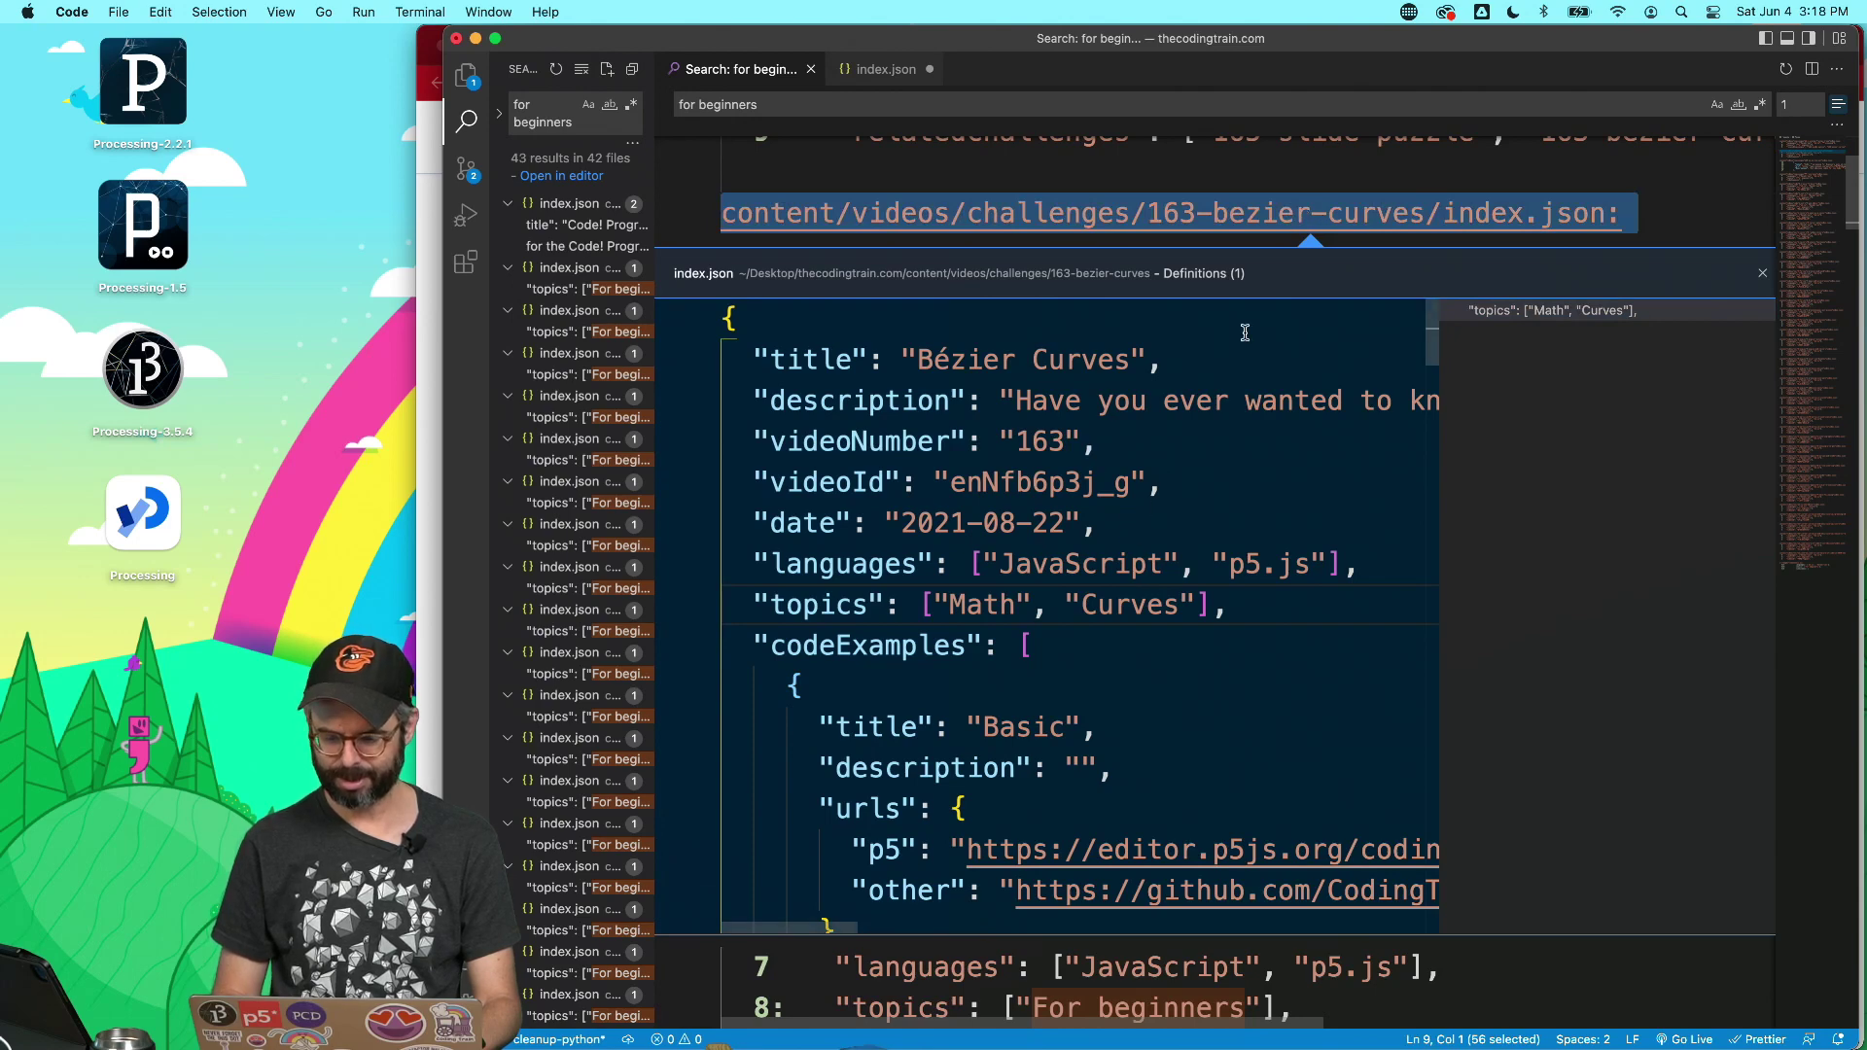
{"action": "left_click", "coordinate": [1762, 274]}
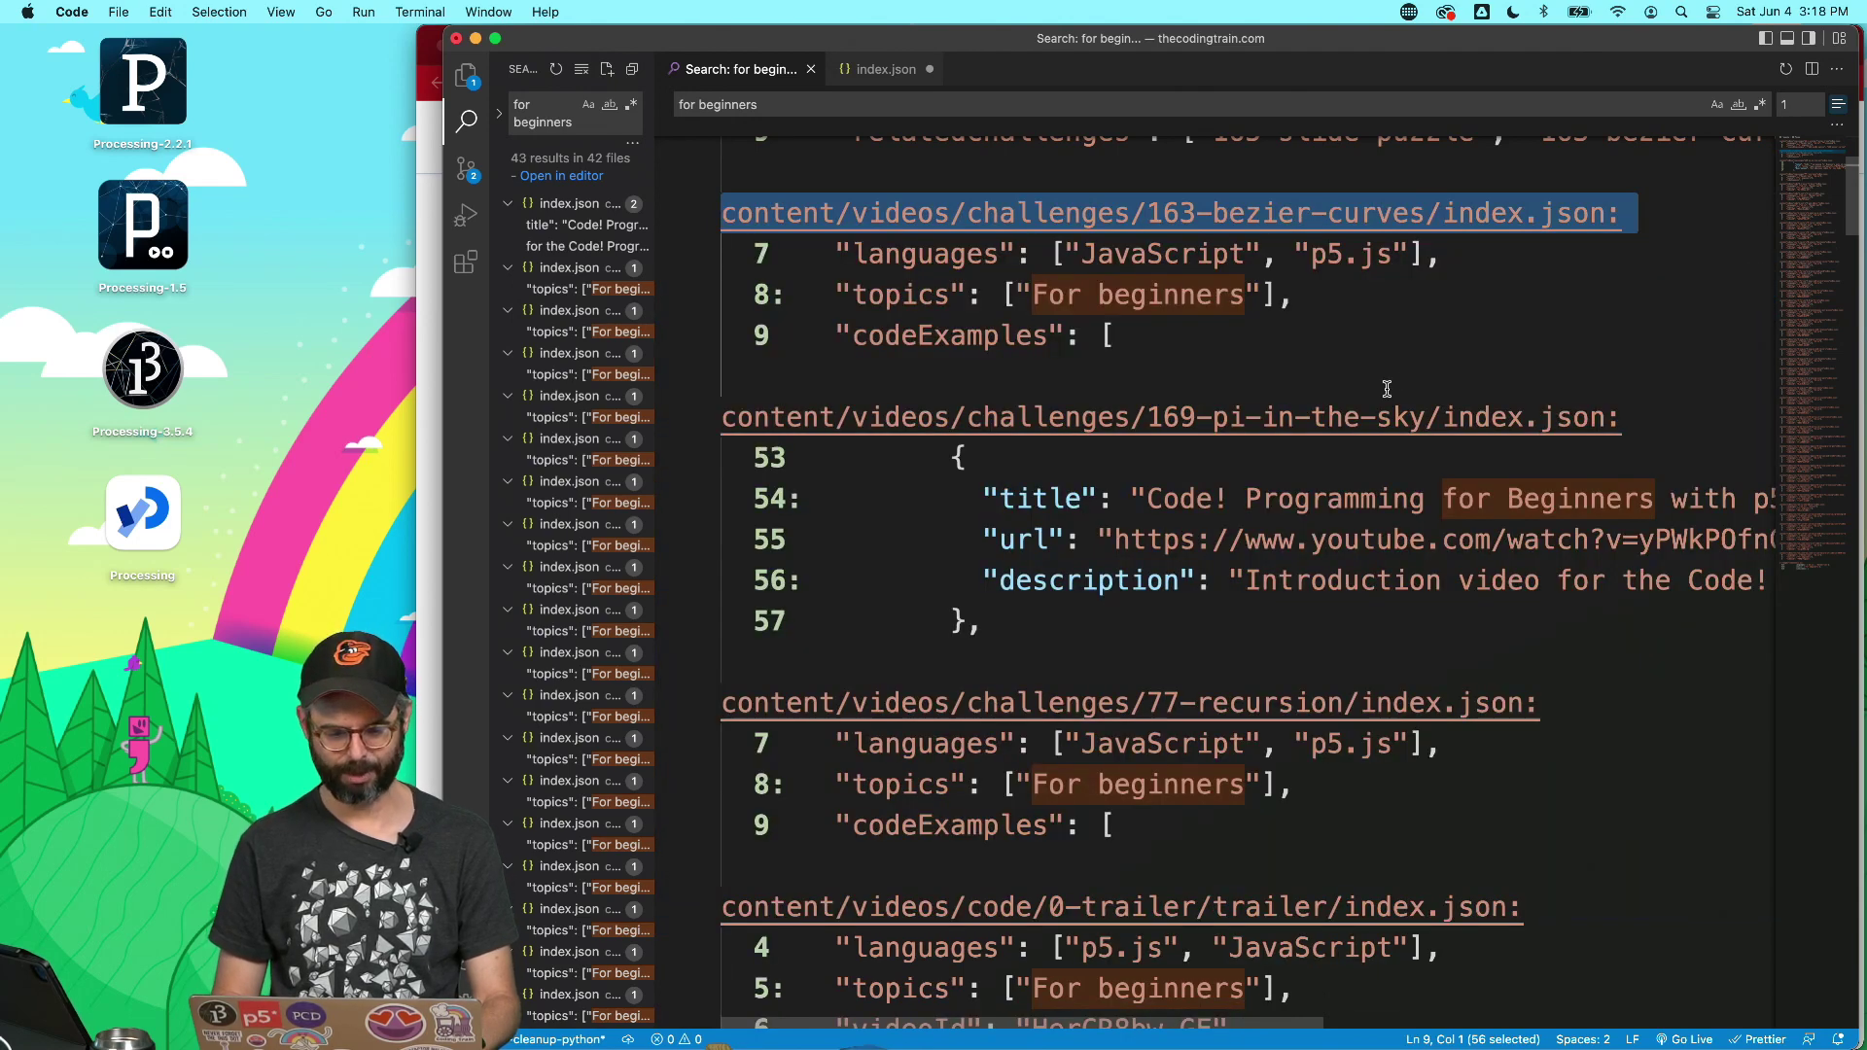
{"action": "left_click", "coordinate": [1268, 432]}
{"action": "scroll", "coordinate": [1229, 591], "scroll_direction": "down", "scroll_amount": 3}
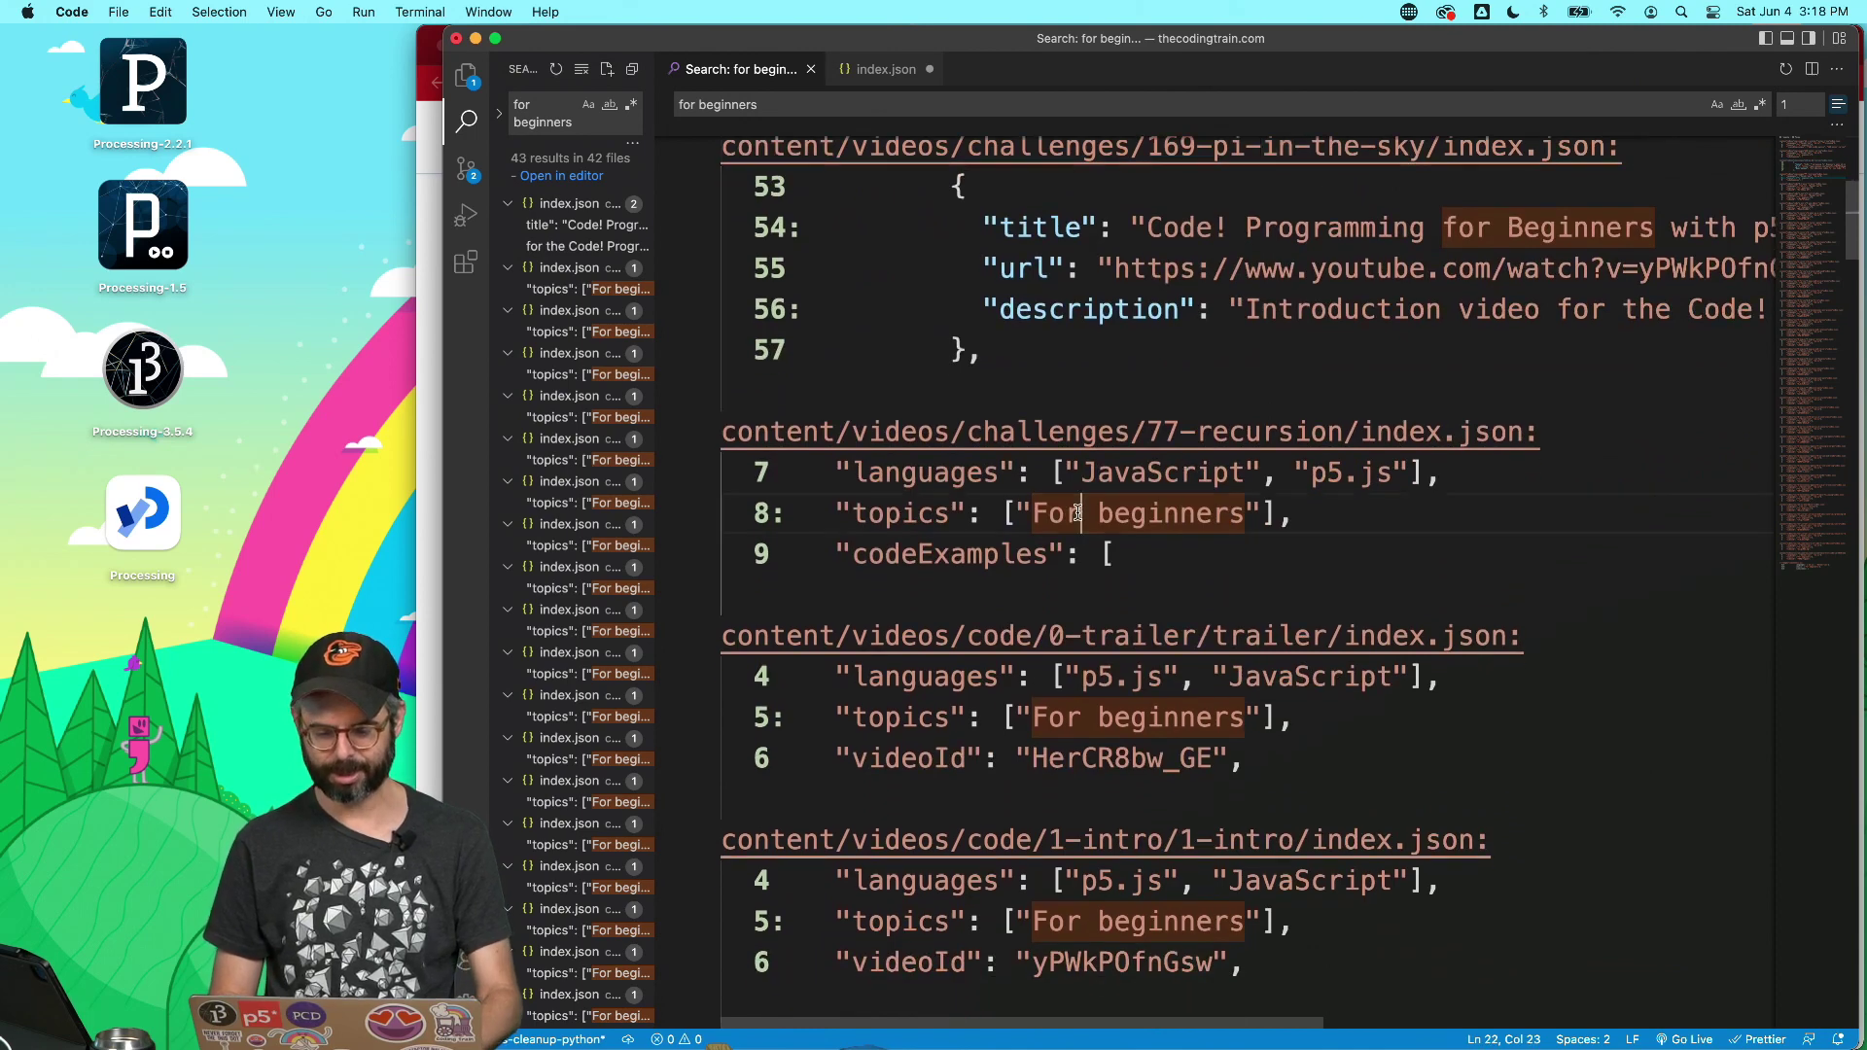
{"action": "left_click", "coordinate": [1077, 513]}
Step: Change the 77-recursion index.json topic from "For beginners" to "Beginner Friendly" and save
{"action": "left_click", "coordinate": [1165, 512]}
{"action": "double_click", "coordinate": [1196, 513]}
{"action": "type", "text": "B"}
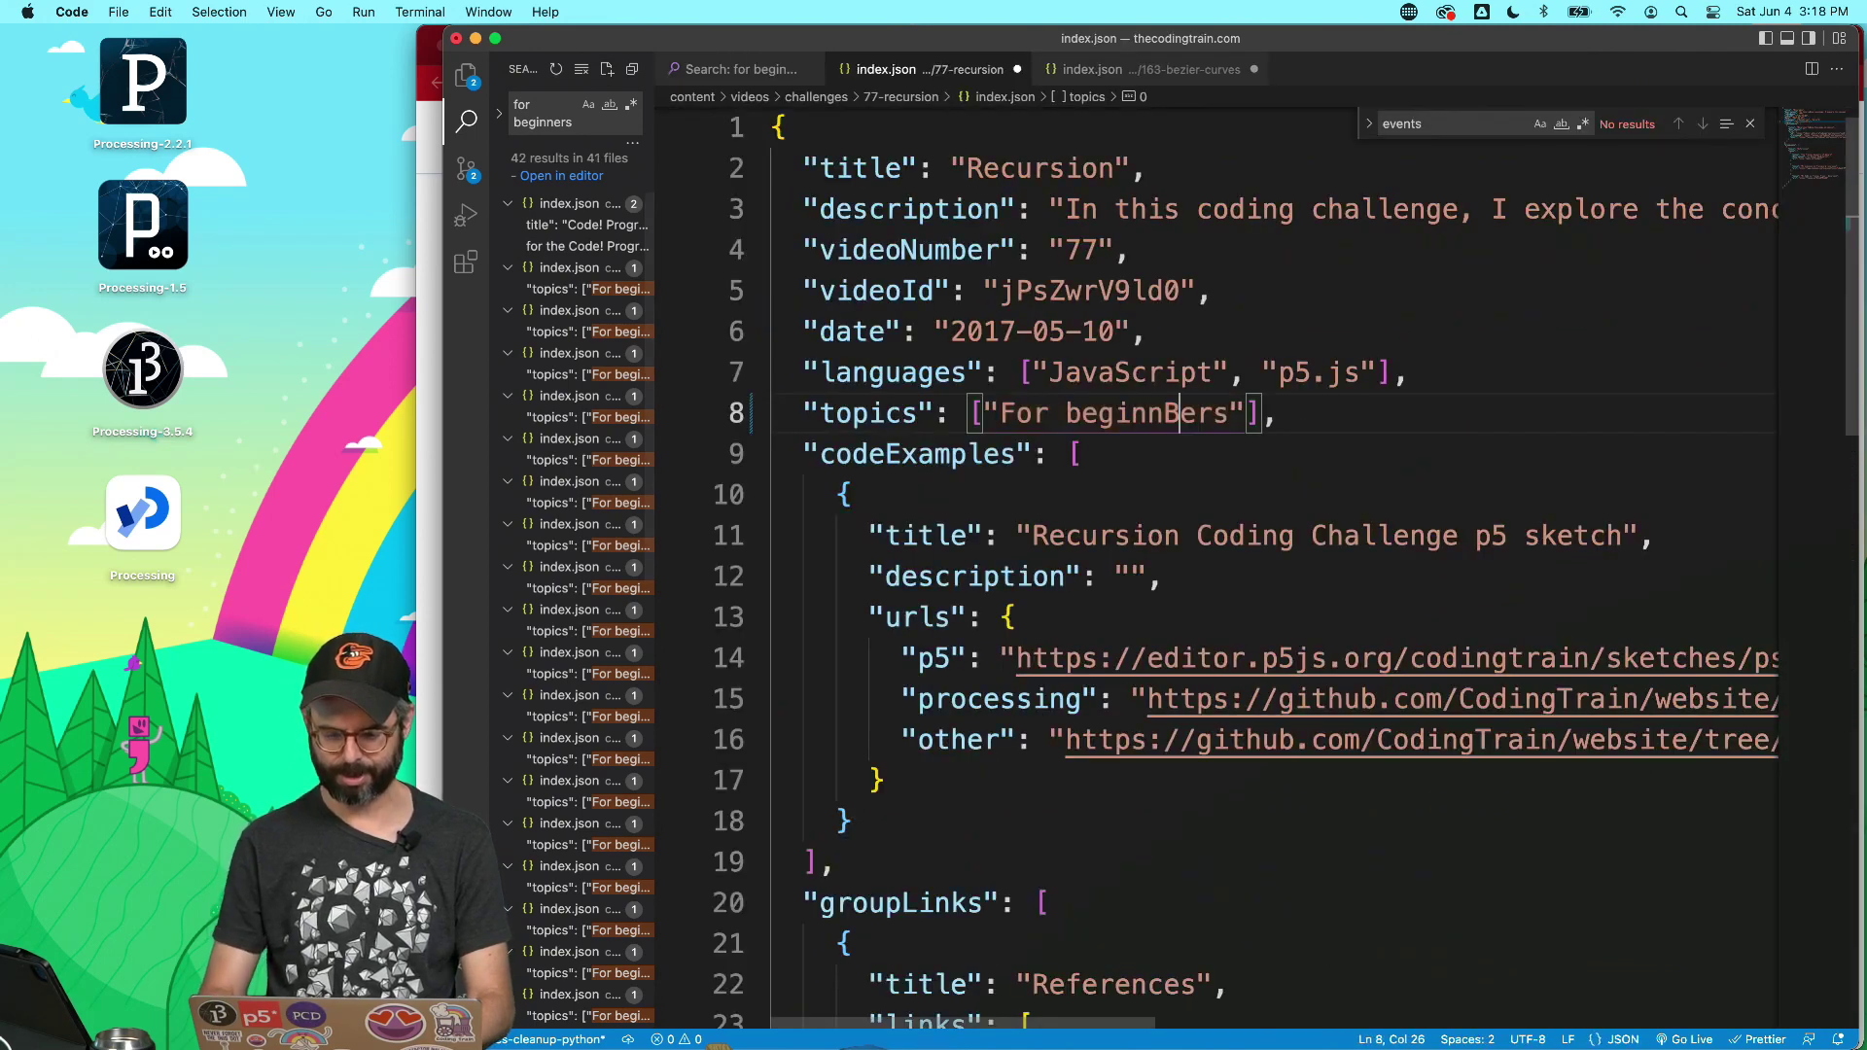
{"action": "left_click_drag", "start_coordinate": [1001, 414], "coordinate": [1233, 406]}
{"action": "type", "text": "Beginner"}
{"action": "key", "text": "BackSpace"}
{"action": "key", "text": "BackSpace"}
{"action": "key", "text": "BackSpace"}
{"action": "type", "text": "ner "}
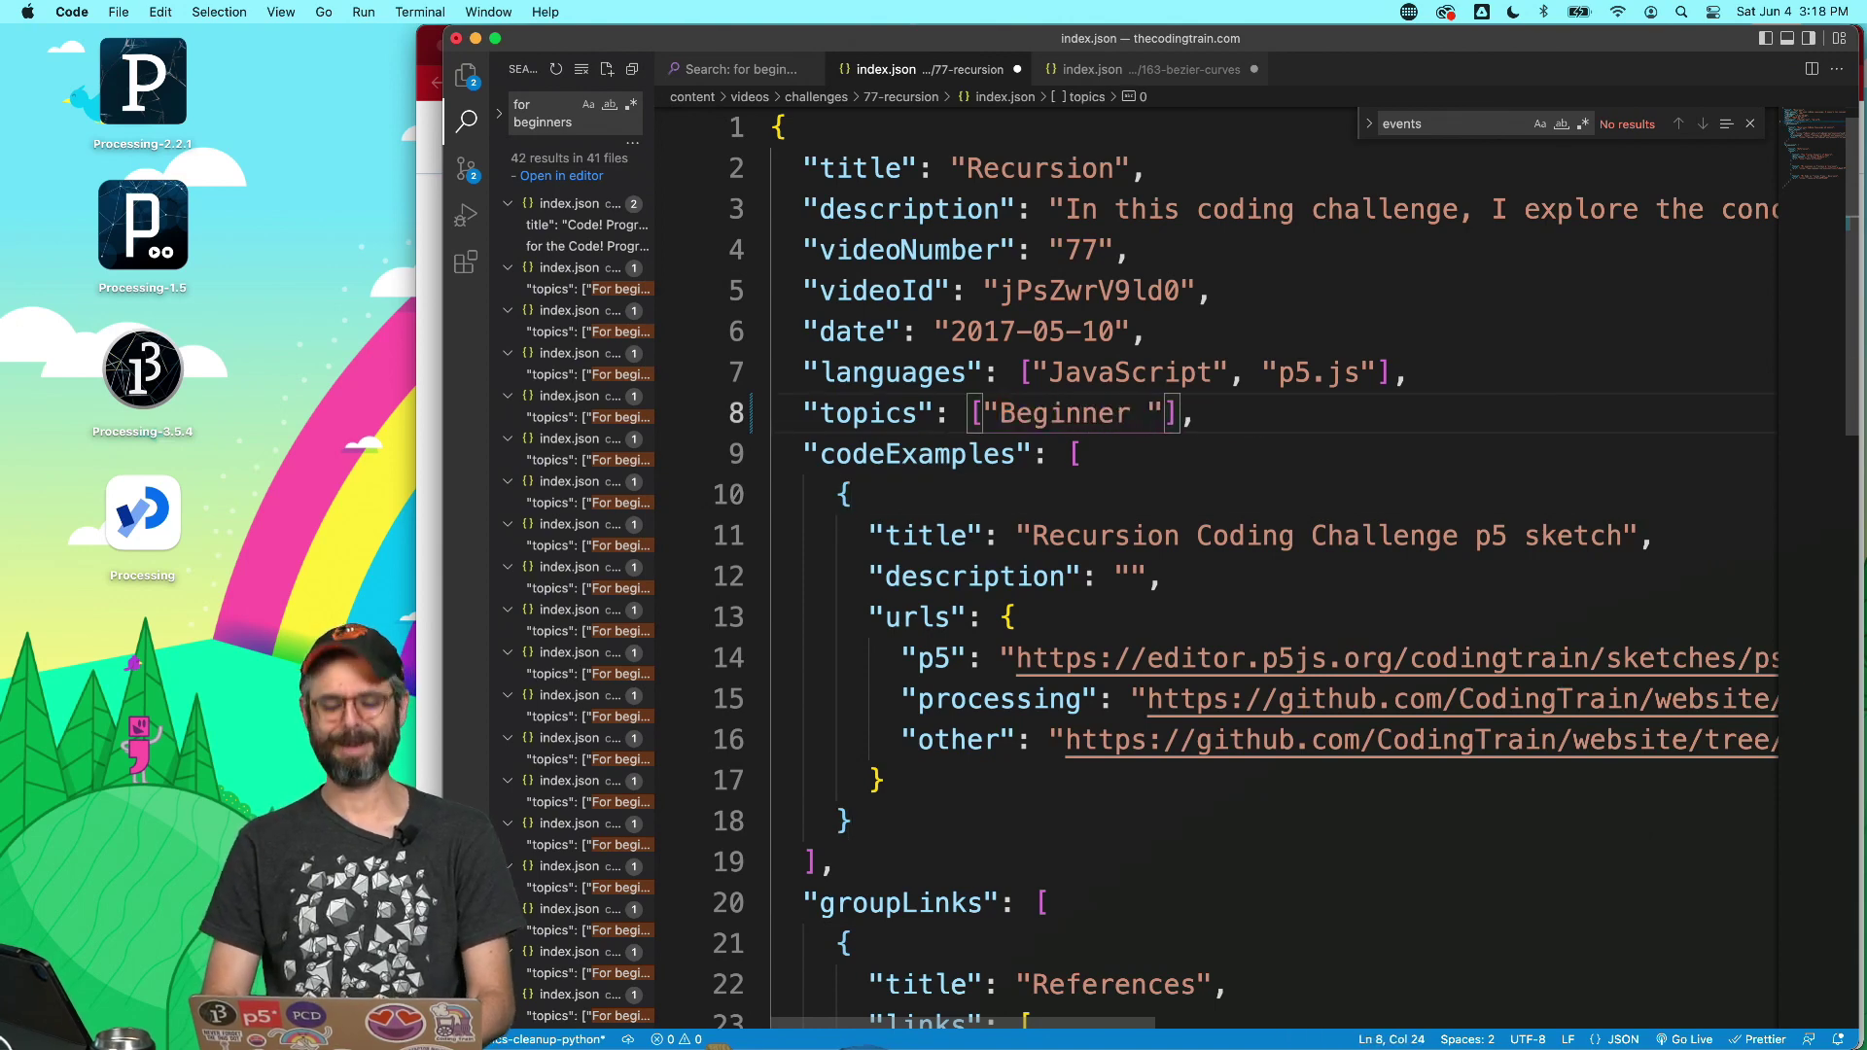
{"action": "type", "text": "Friendly"}
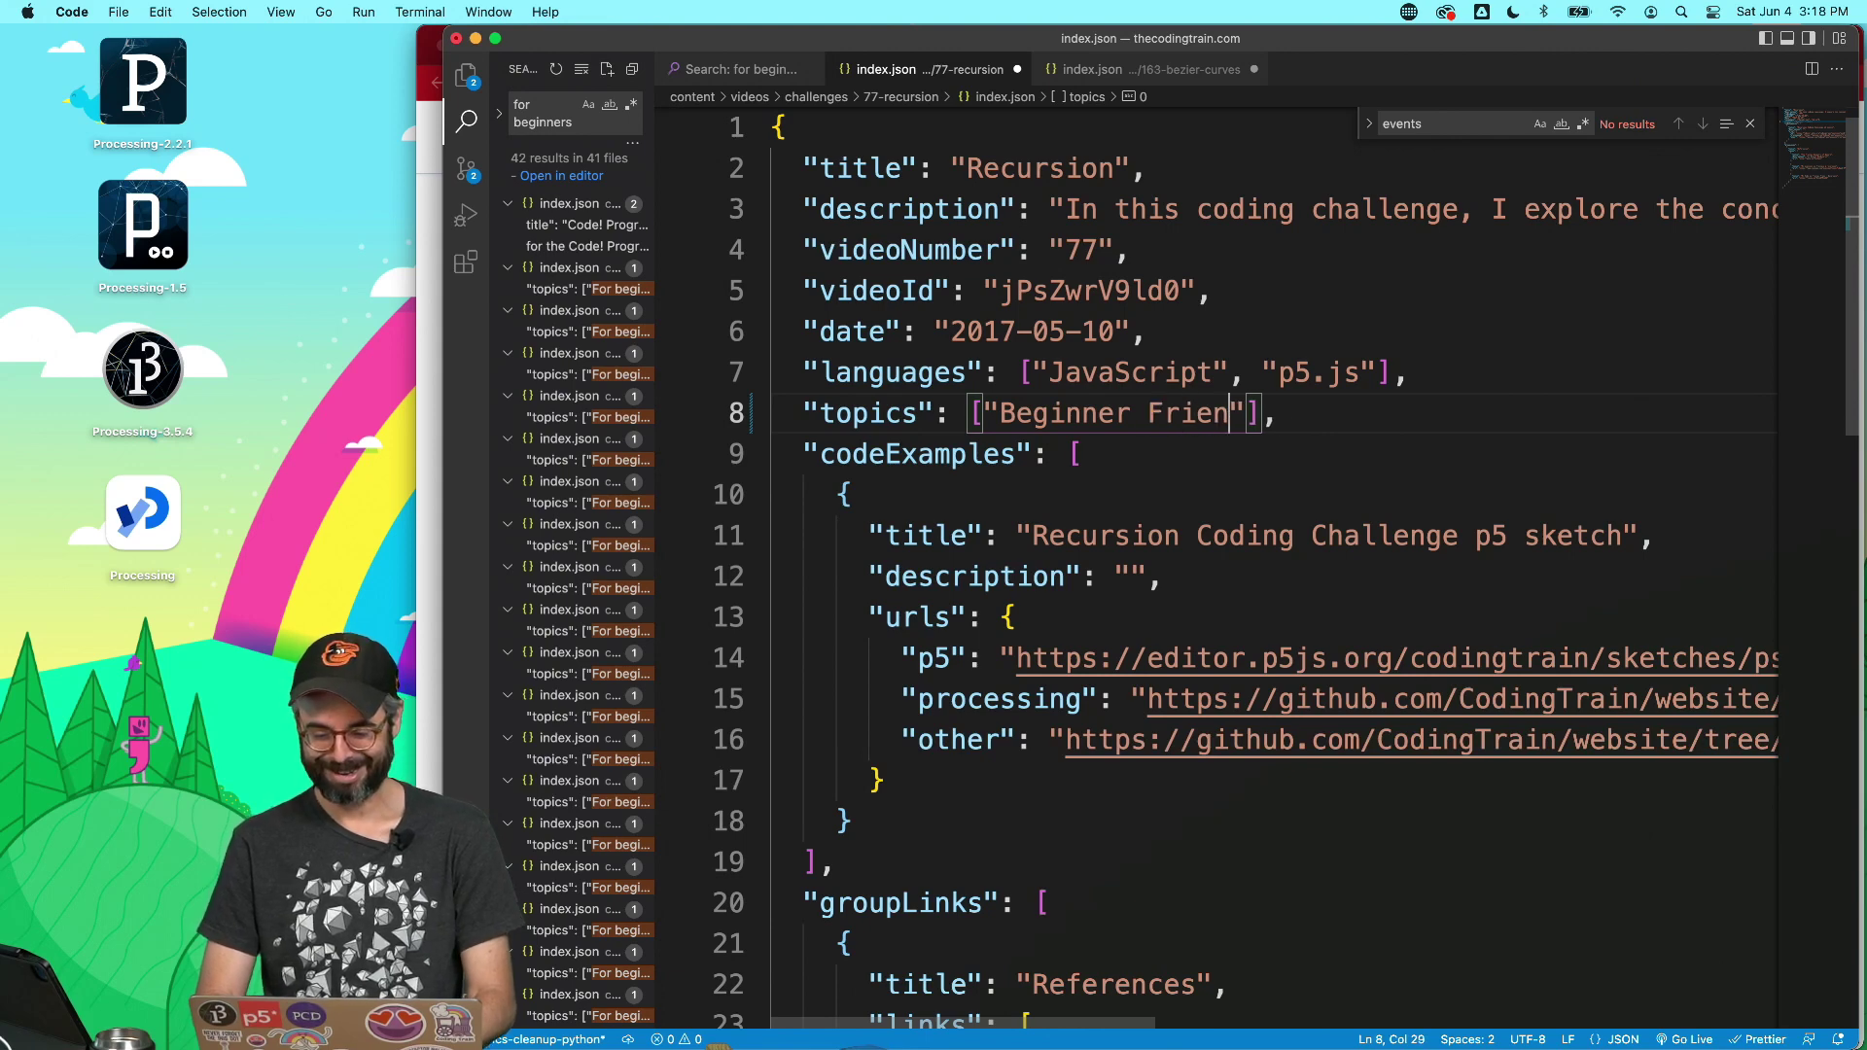
{"action": "key", "text": "ctrl+s"}
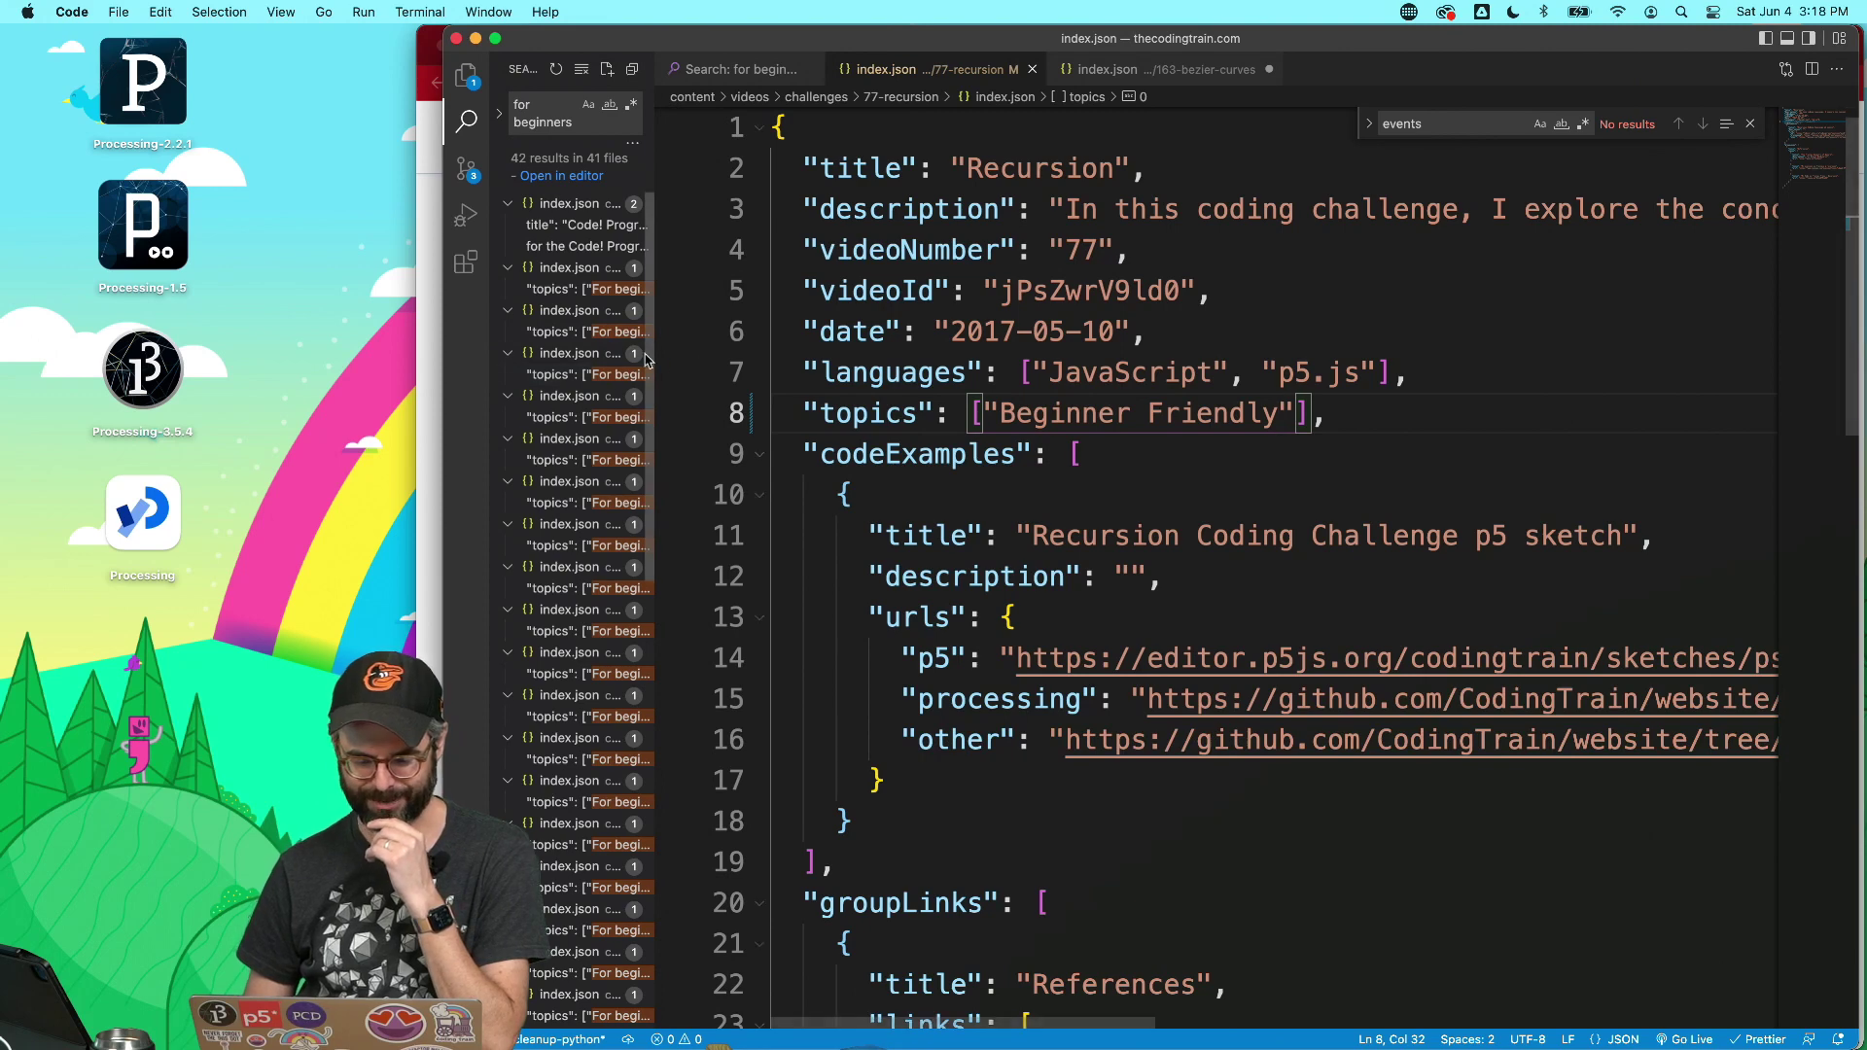
Step: Change the What is a Vector index.json topic to "Beginner Friendly" and save
{"action": "left_click", "coordinate": [595, 354]}
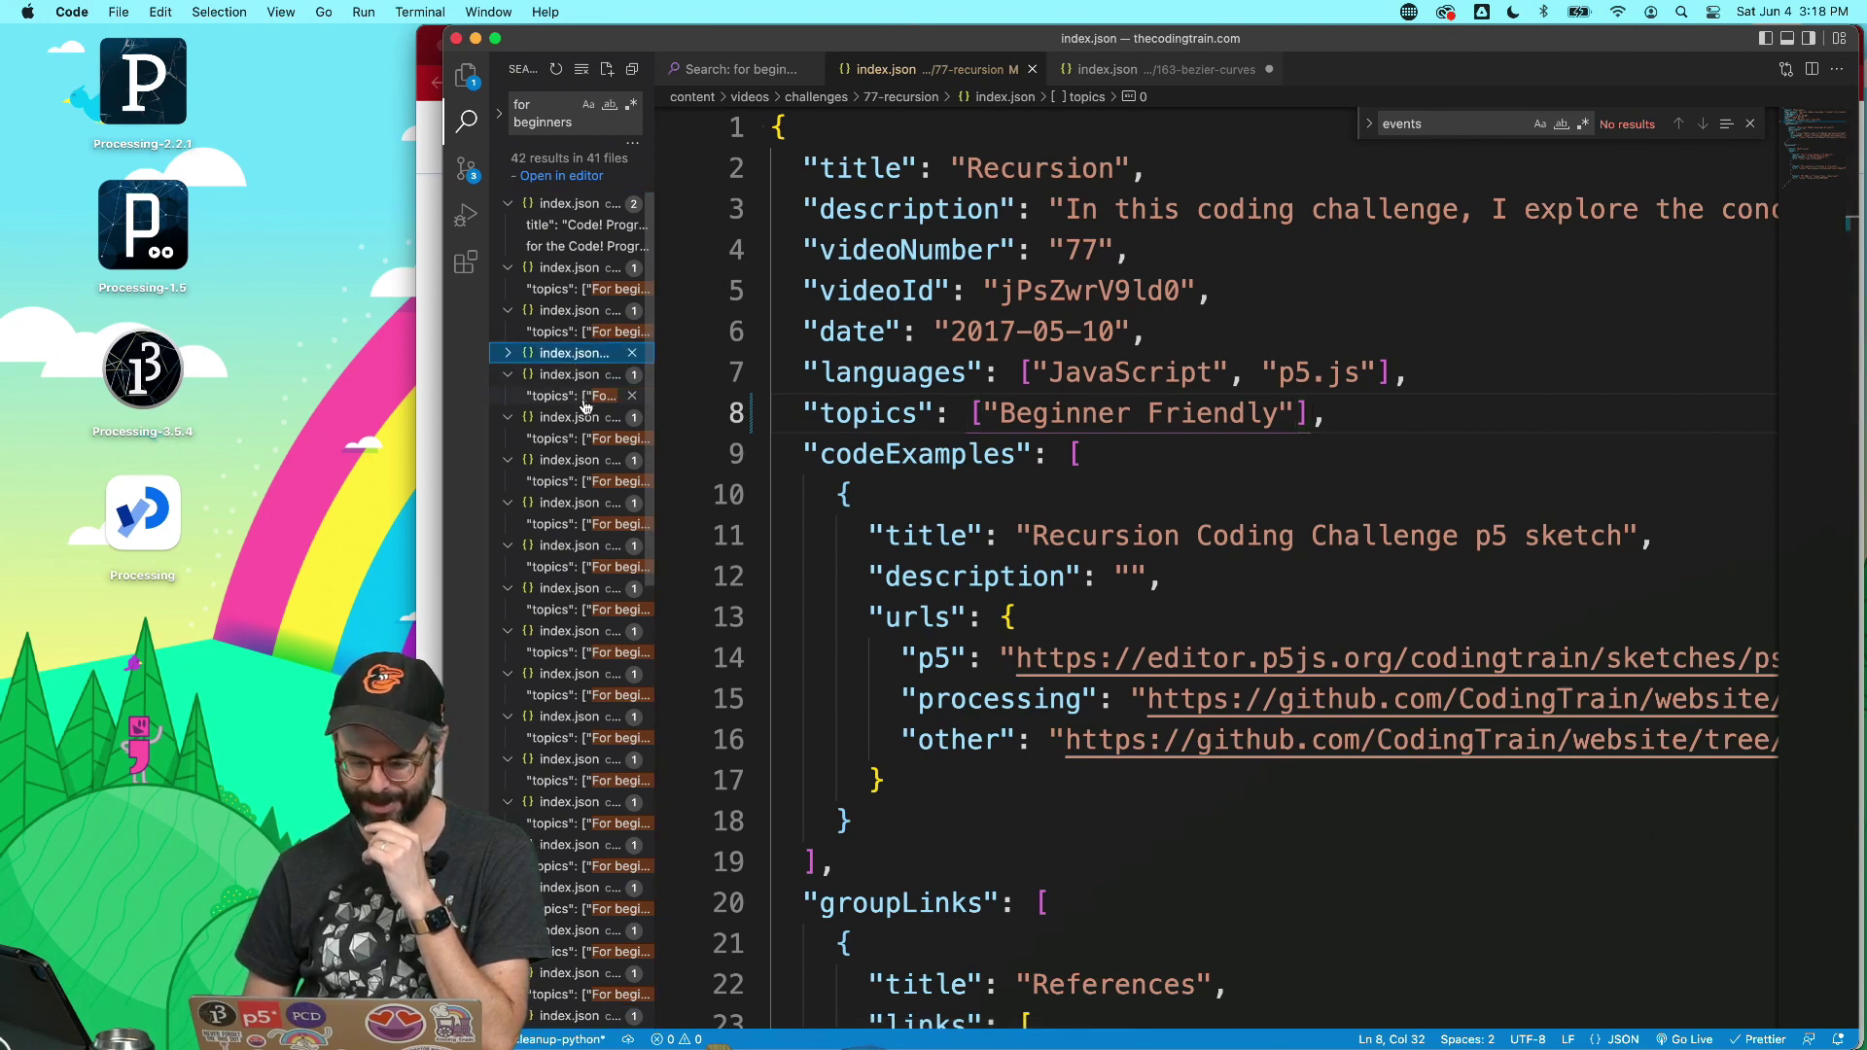
{"action": "left_click", "coordinate": [587, 396]}
{"action": "left_click", "coordinate": [587, 439]}
{"action": "left_click", "coordinate": [587, 406]}
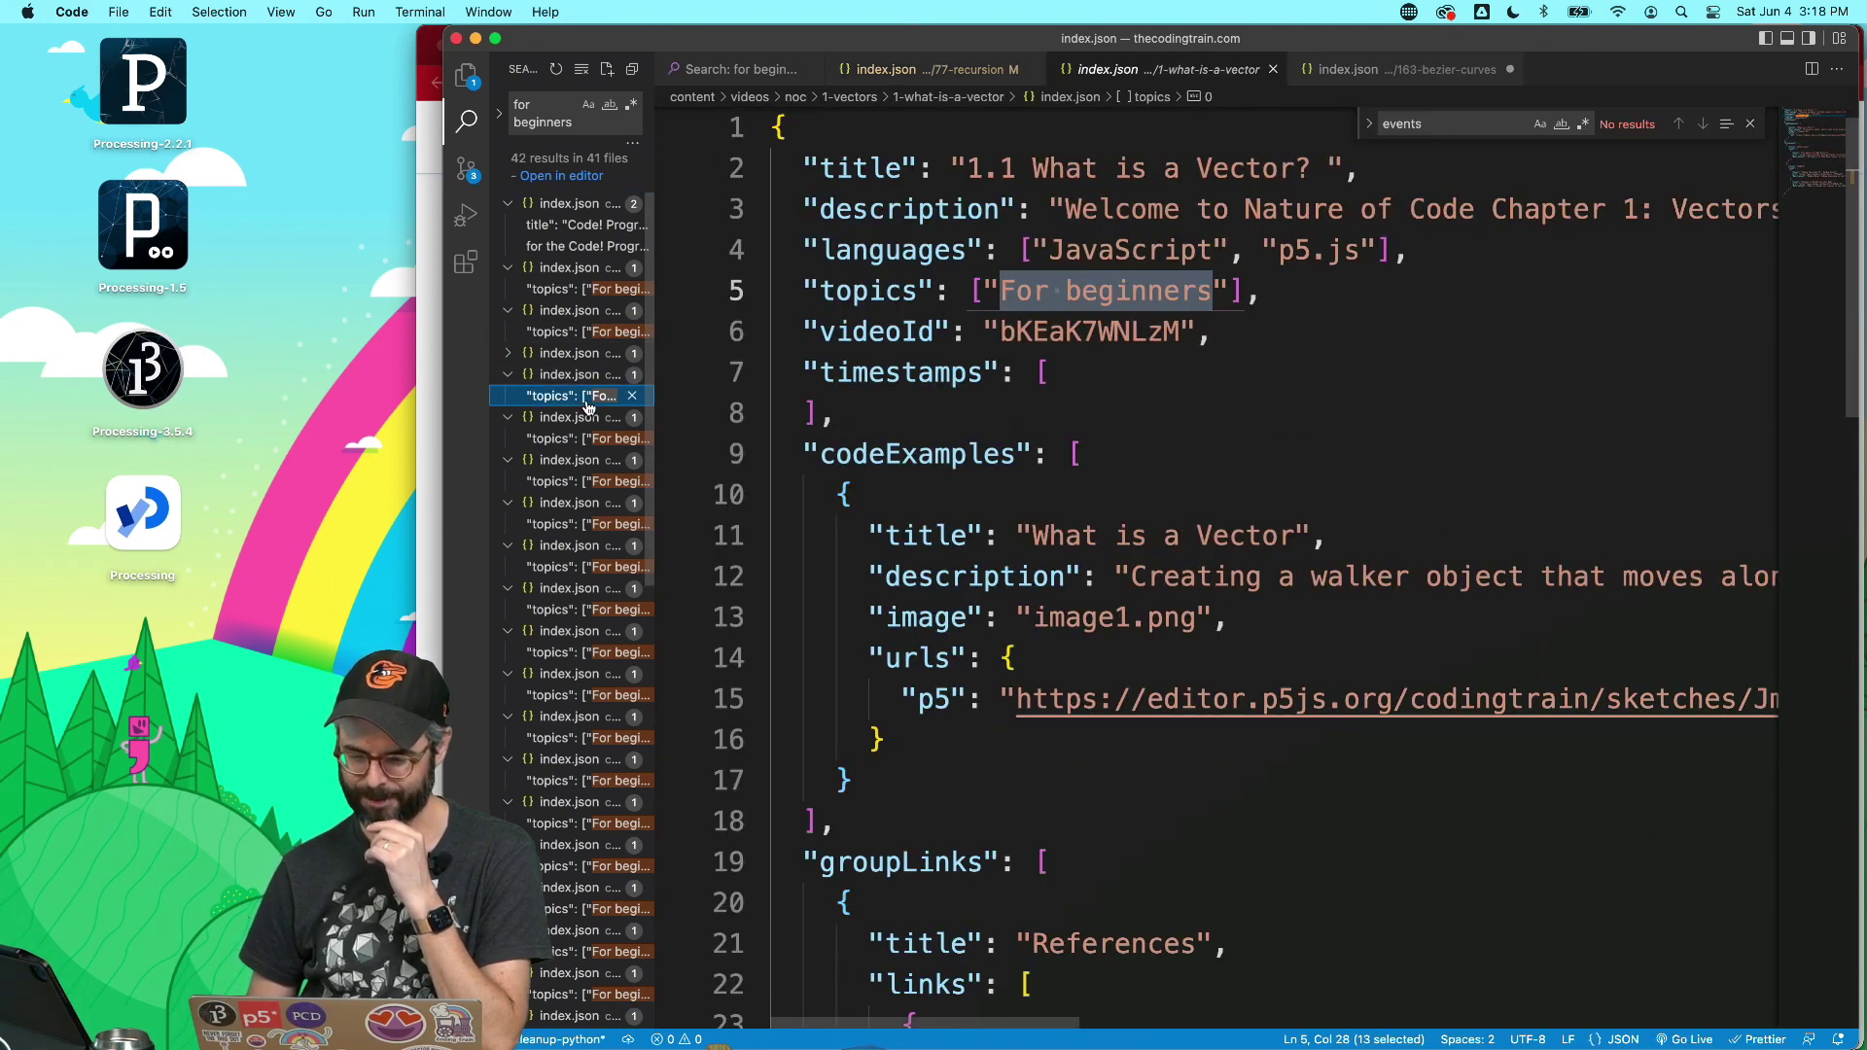
{"action": "left_click", "coordinate": [1127, 309]}
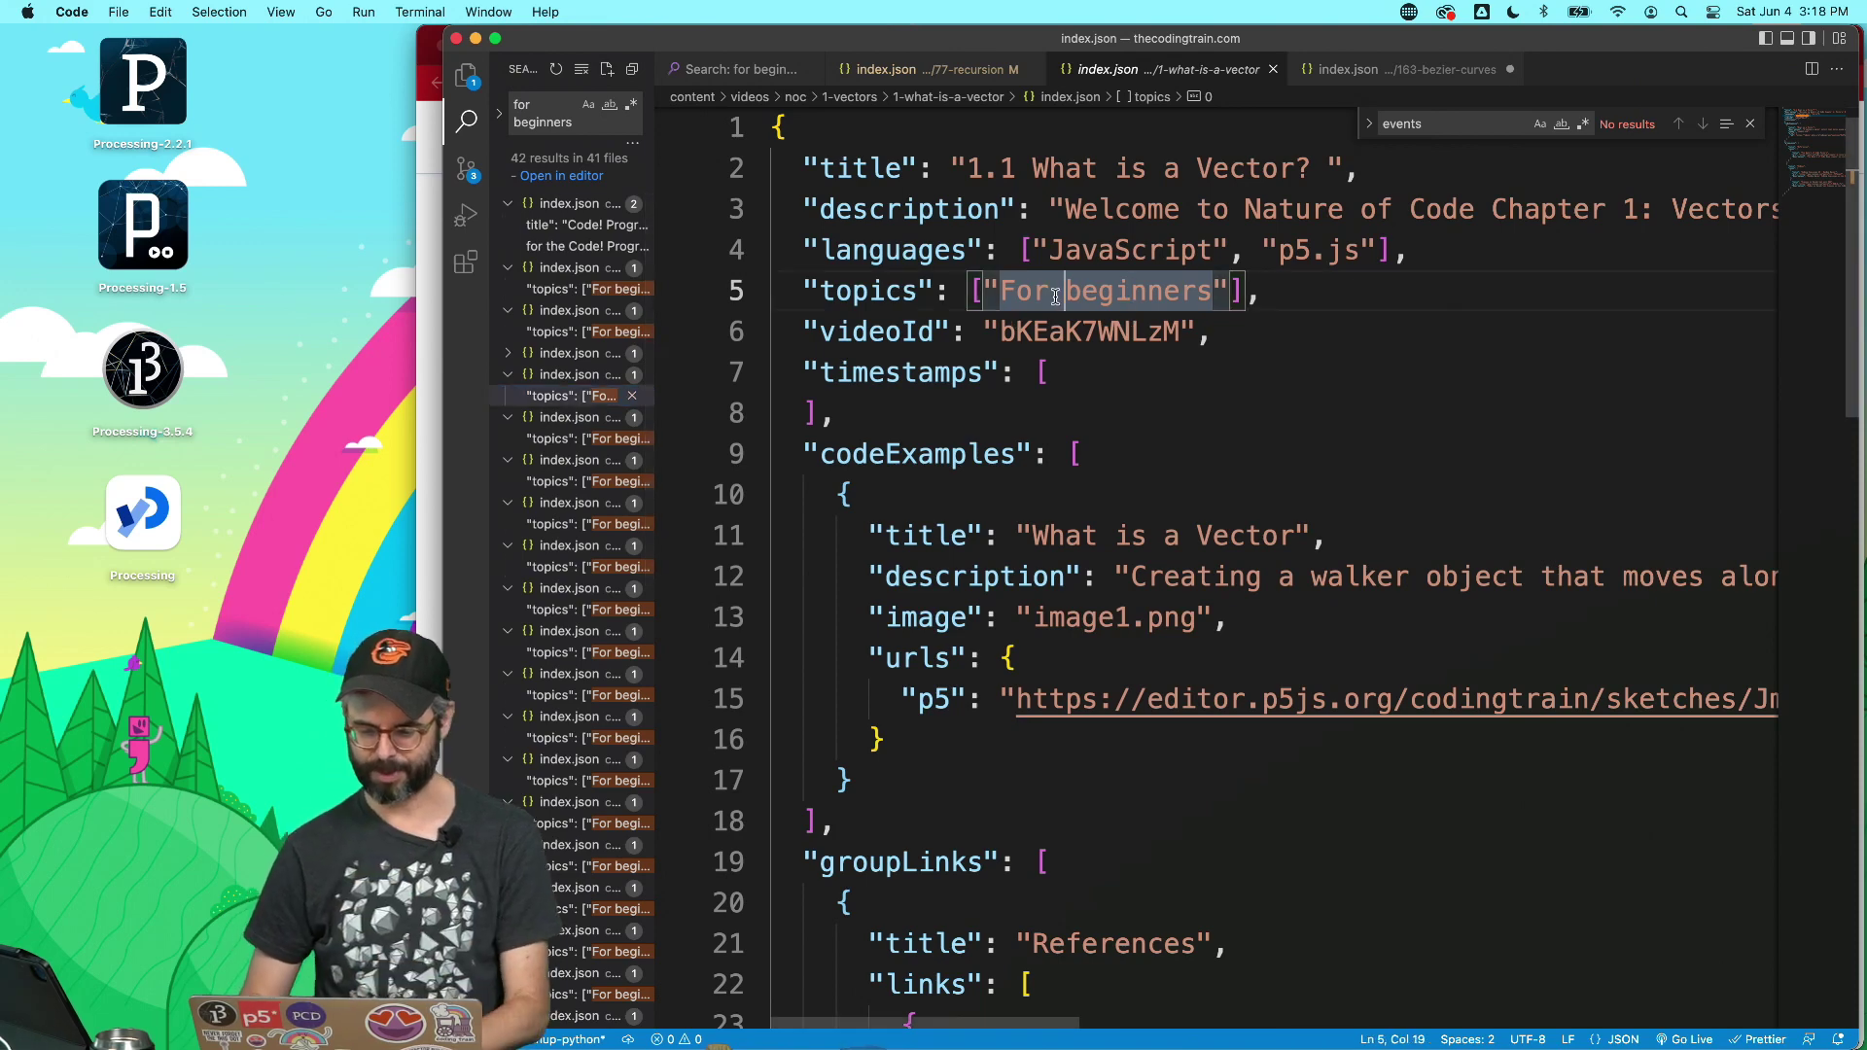
{"action": "left_click_drag", "start_coordinate": [1001, 292], "coordinate": [1210, 293]}
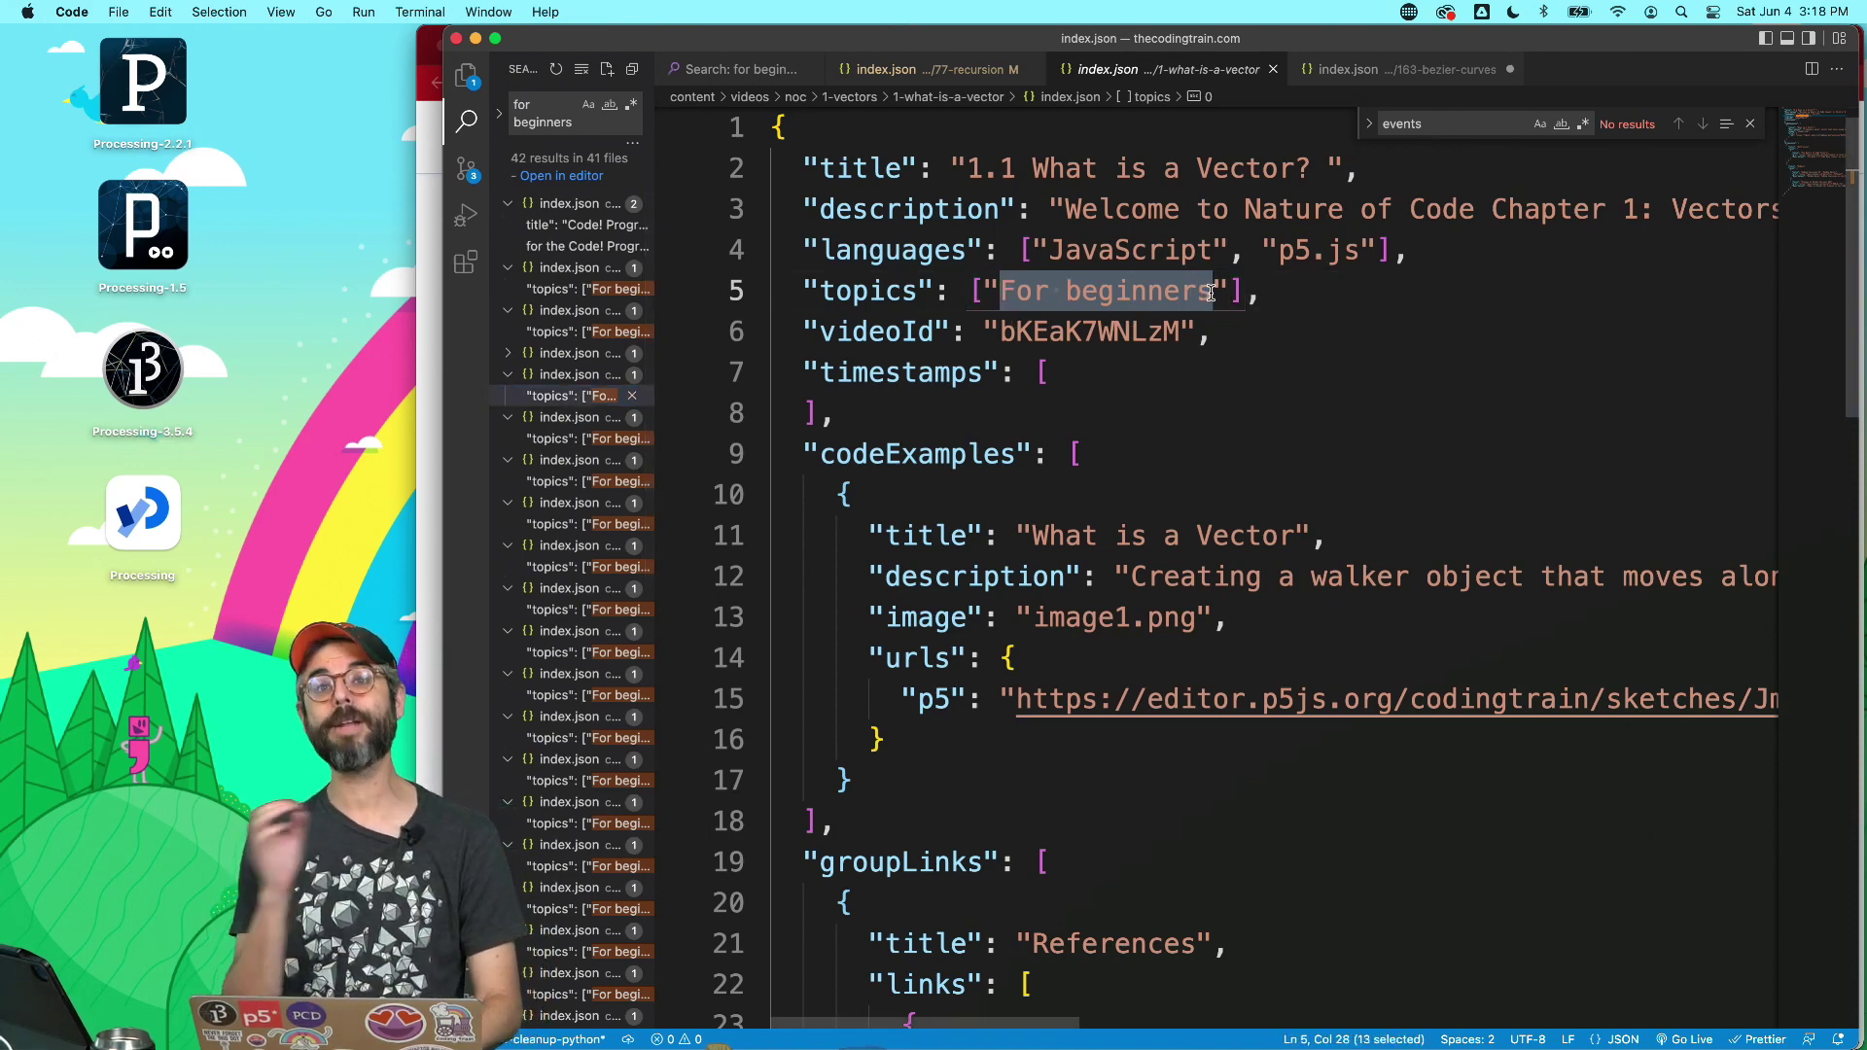
{"action": "type", "text": "Beginner F"}
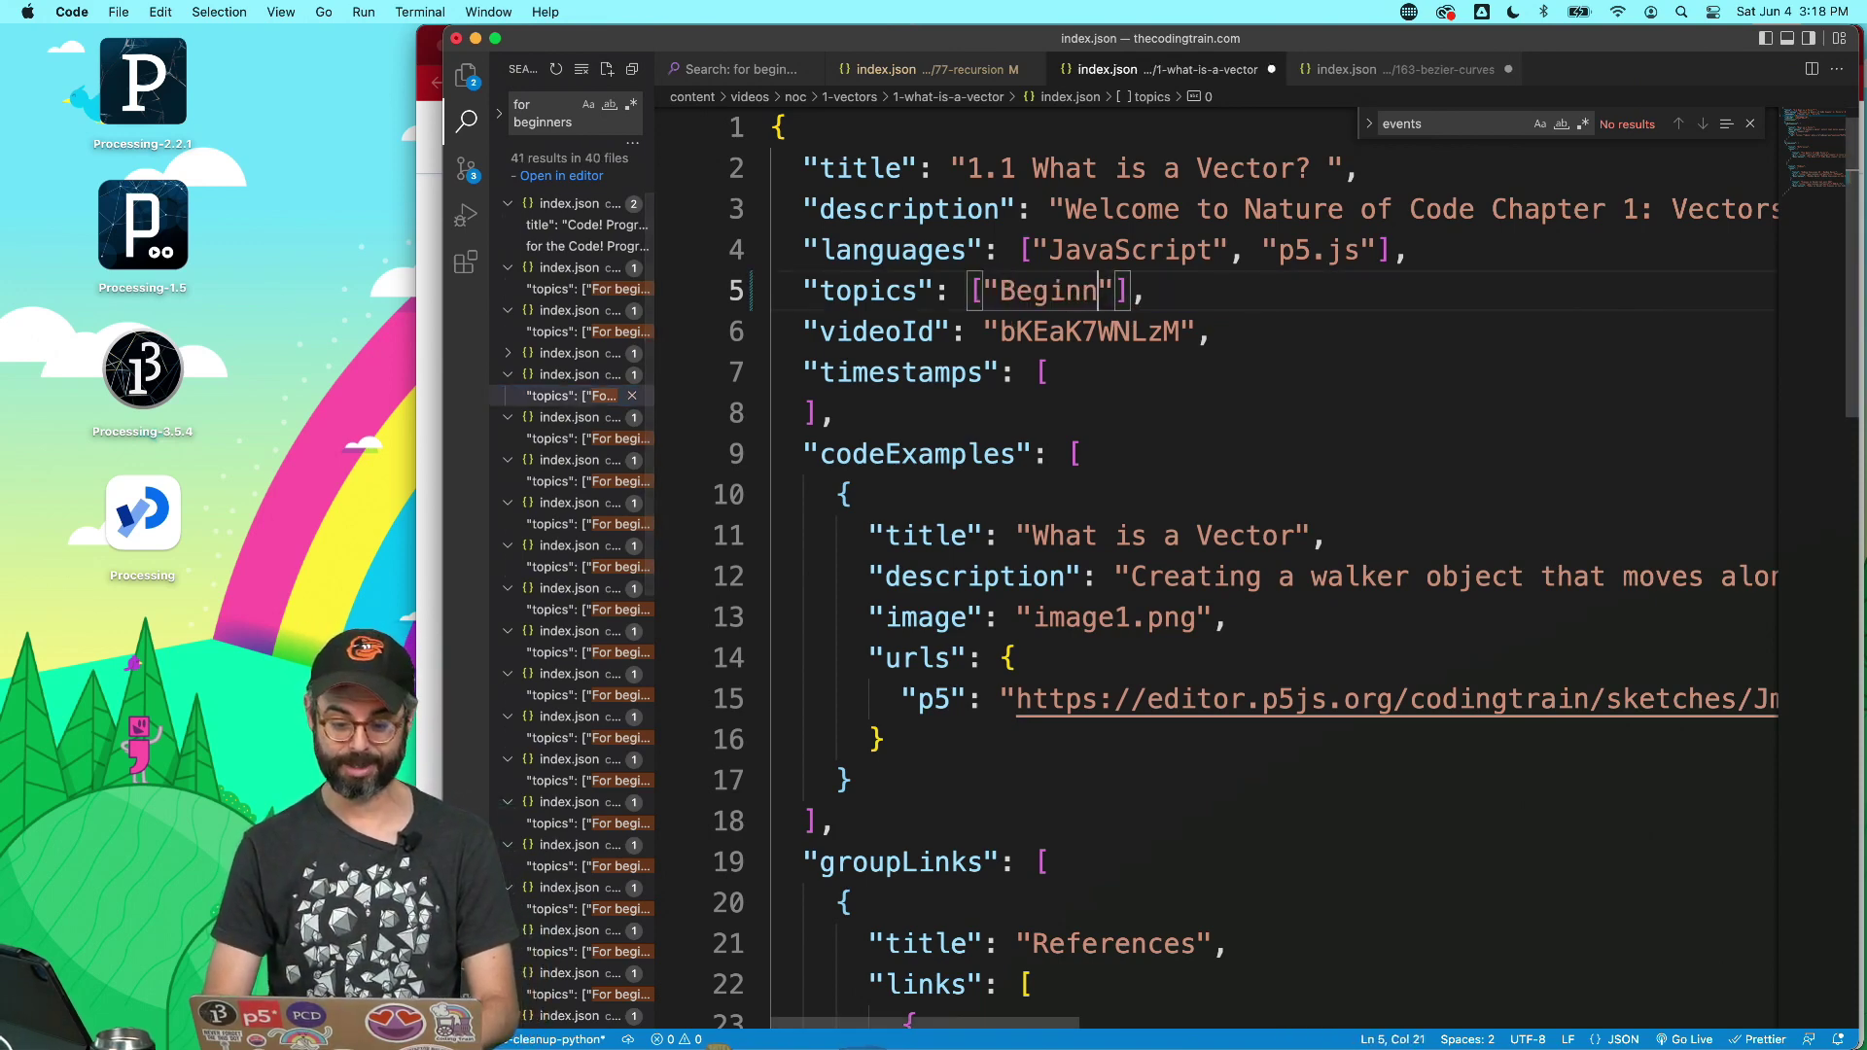
{"action": "type", "text": "riendly"}
{"action": "key", "text": "super+s"}
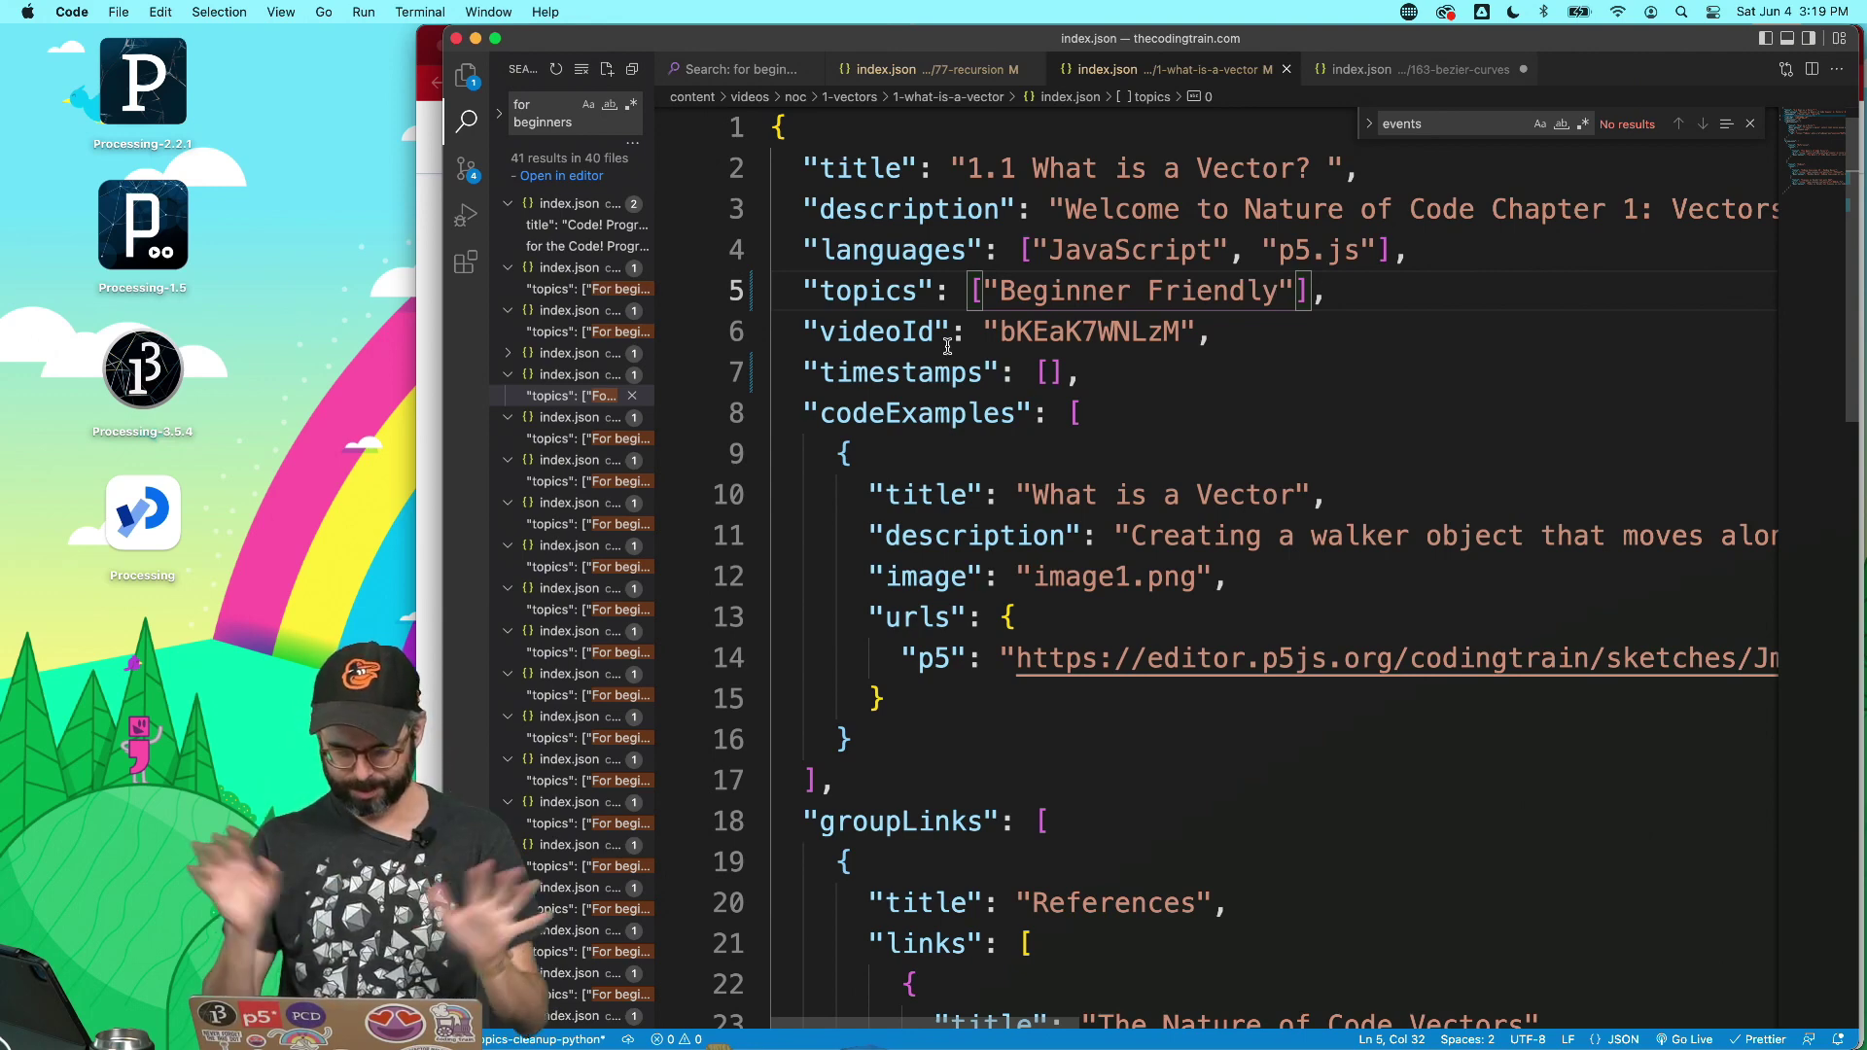
{"action": "key", "text": "super+Tab"}
{"action": "key", "text": "super+Tab"}
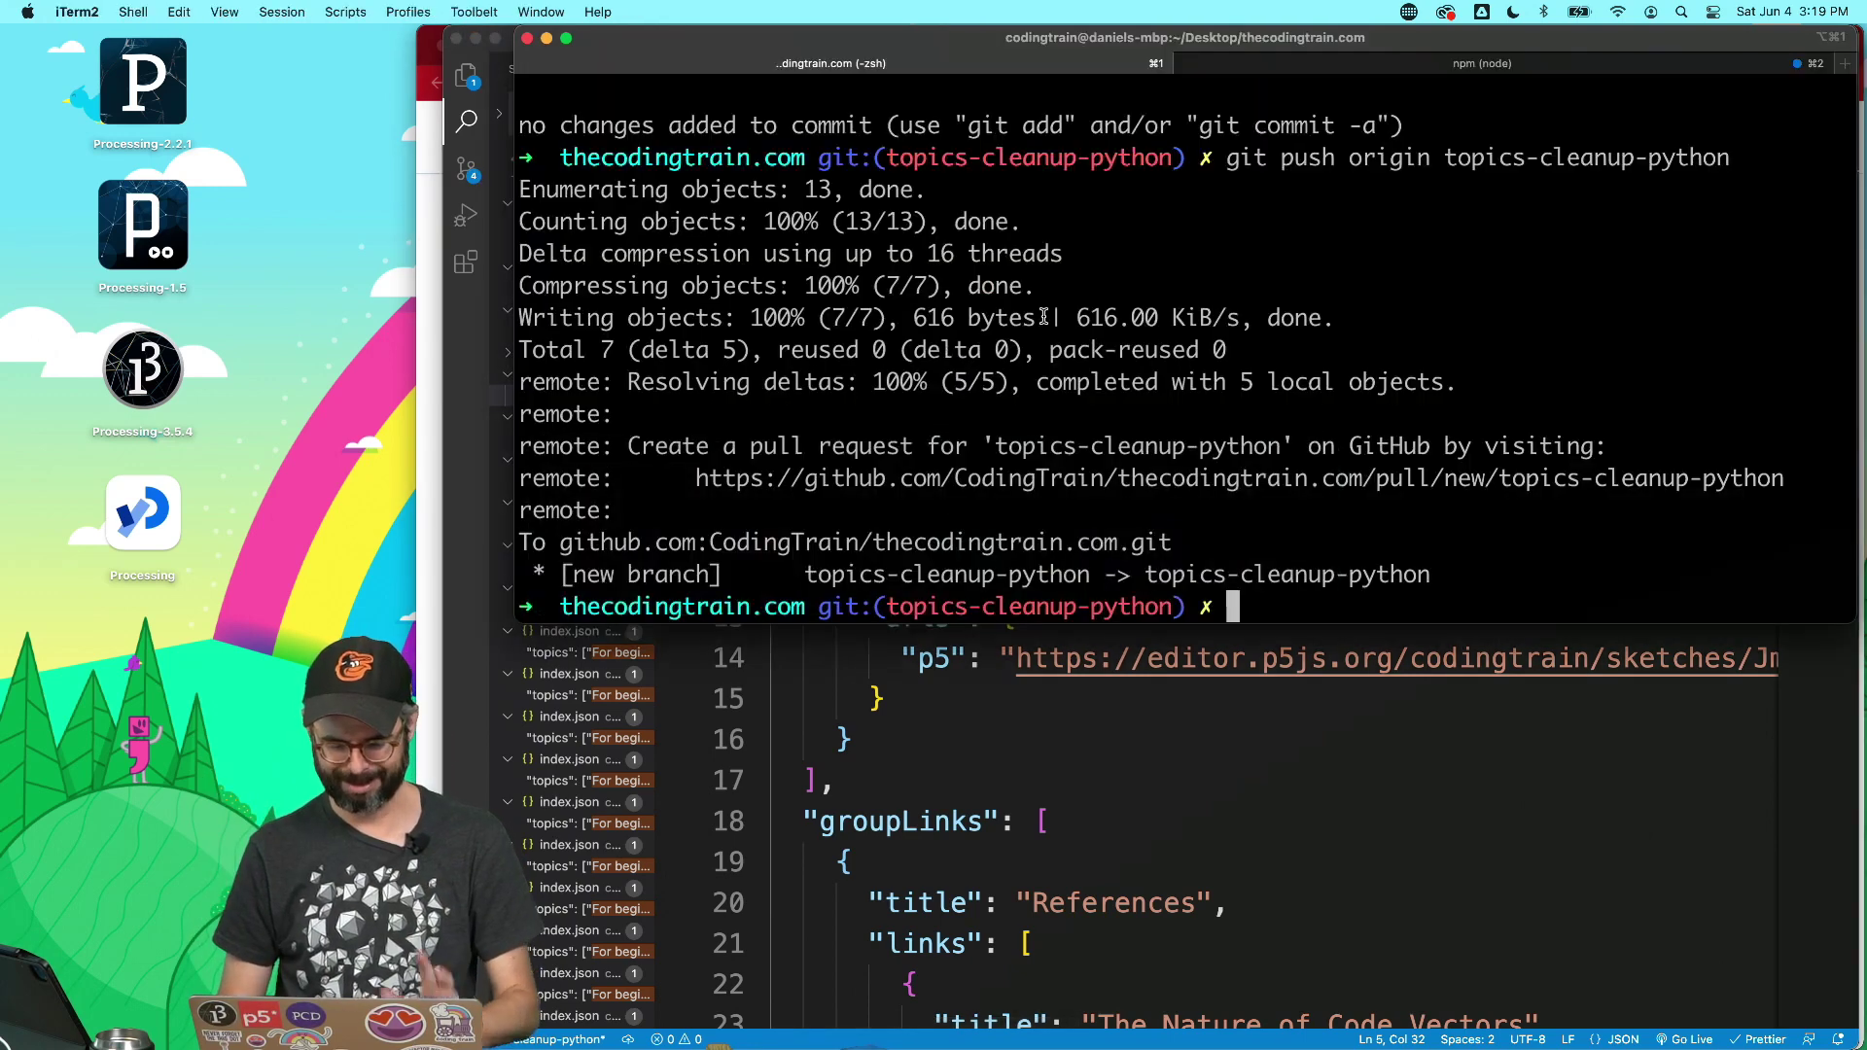
Step: Stage content/videos/ and commit it as "starting to update topics"
{"action": "type", "text": "git status"}
{"action": "key", "text": "Return"}
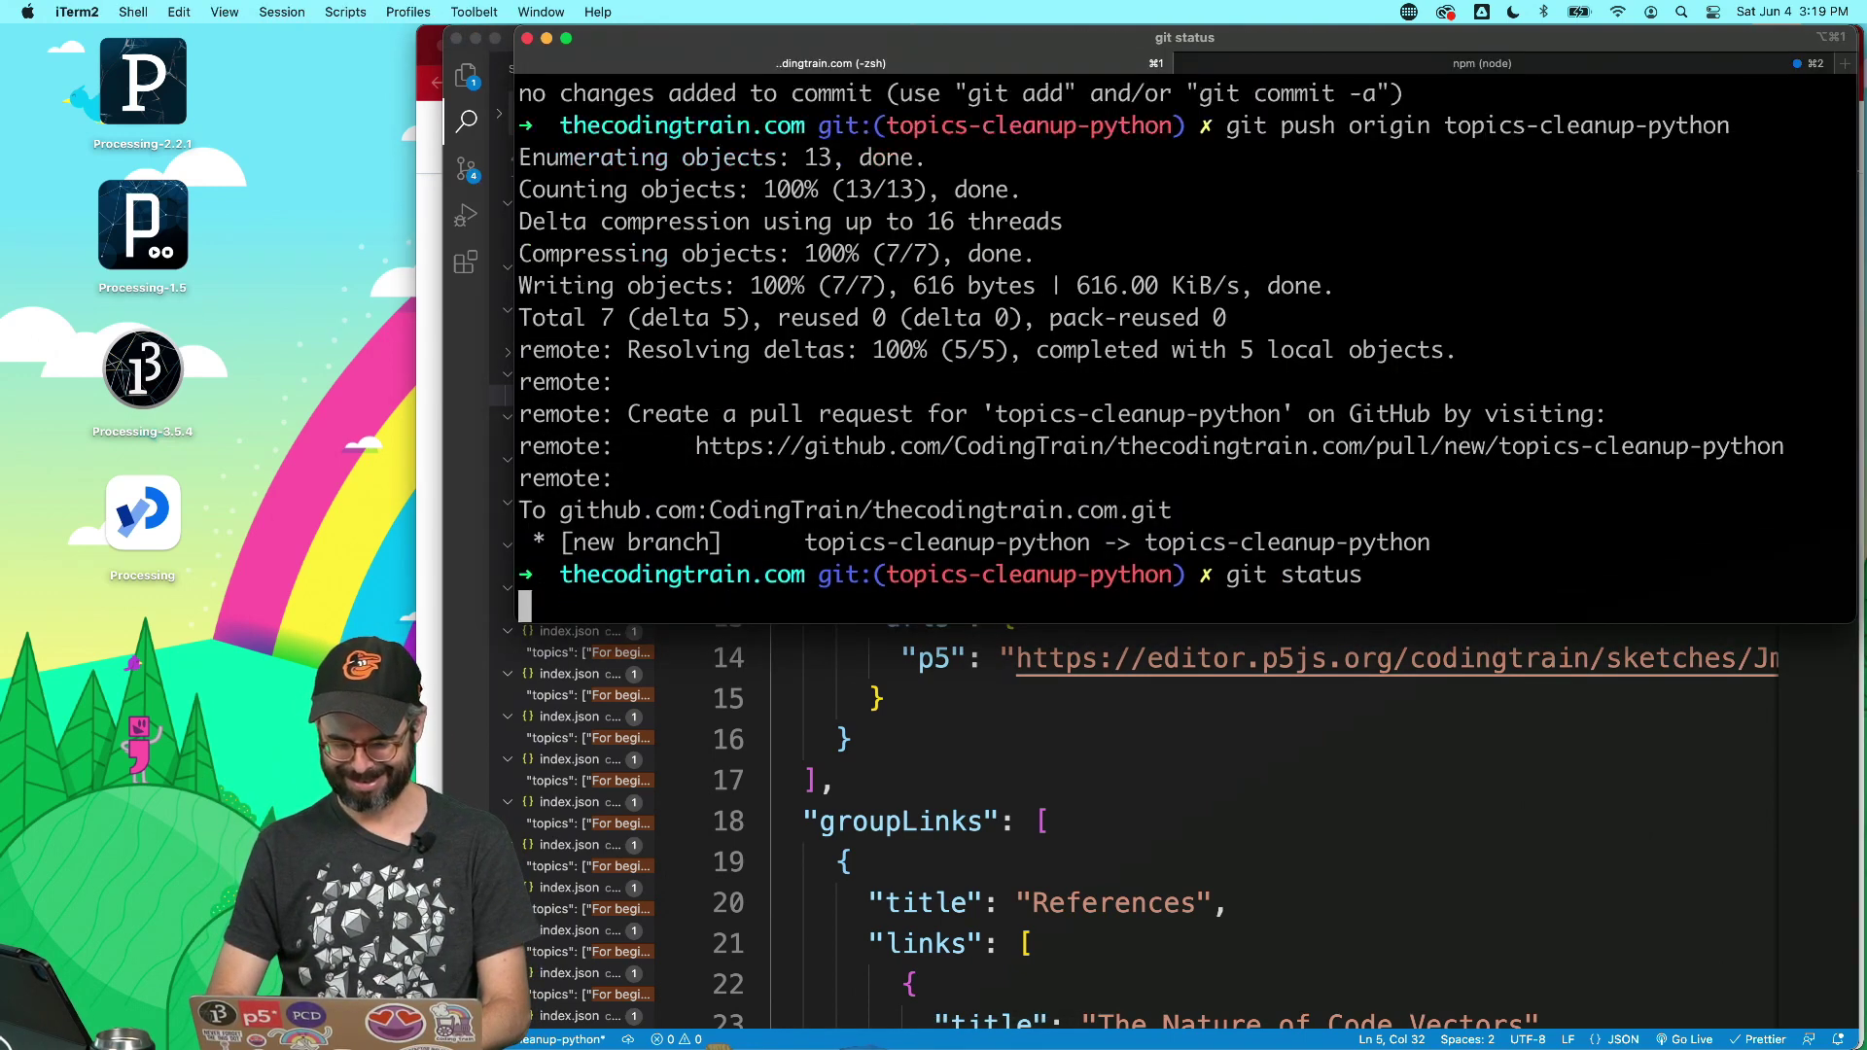
{"action": "type", "text": "git a"}
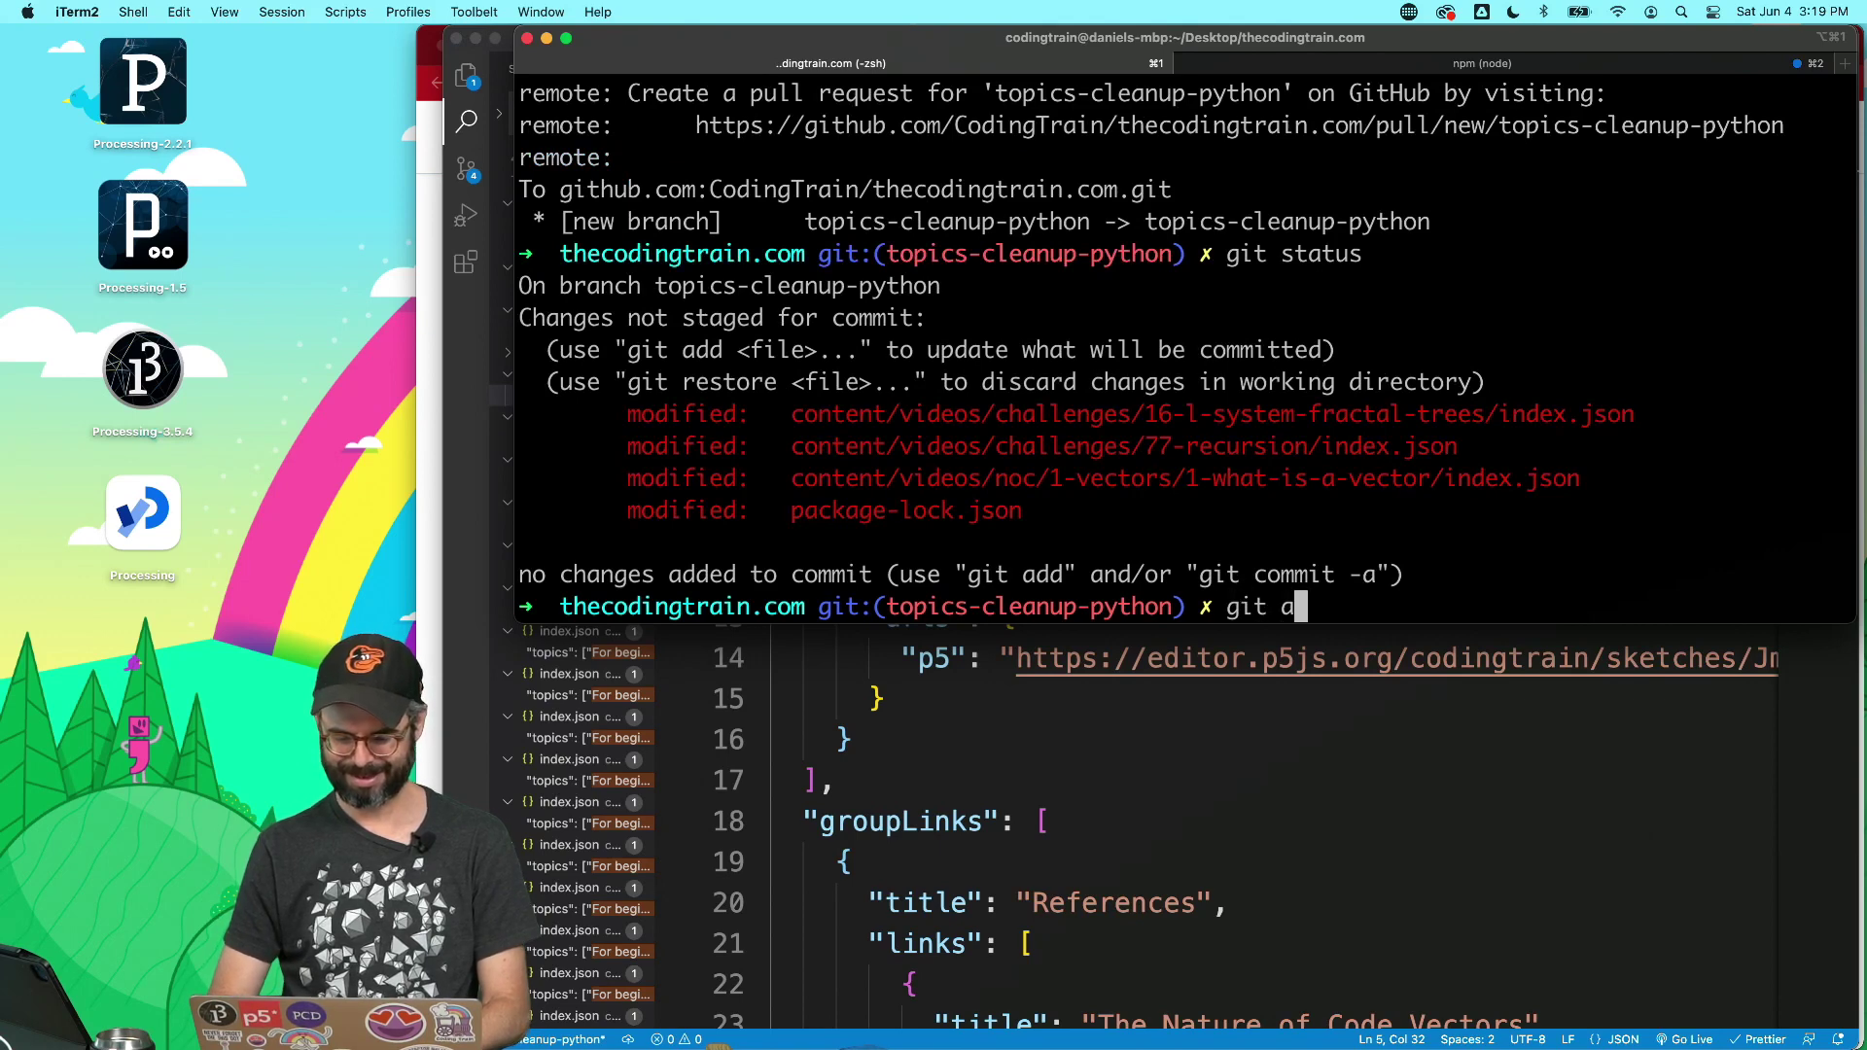
{"action": "type", "text": "dd content/videos/"}
{"action": "key", "text": "Return"}
{"action": "type", "text": "git commit m"}
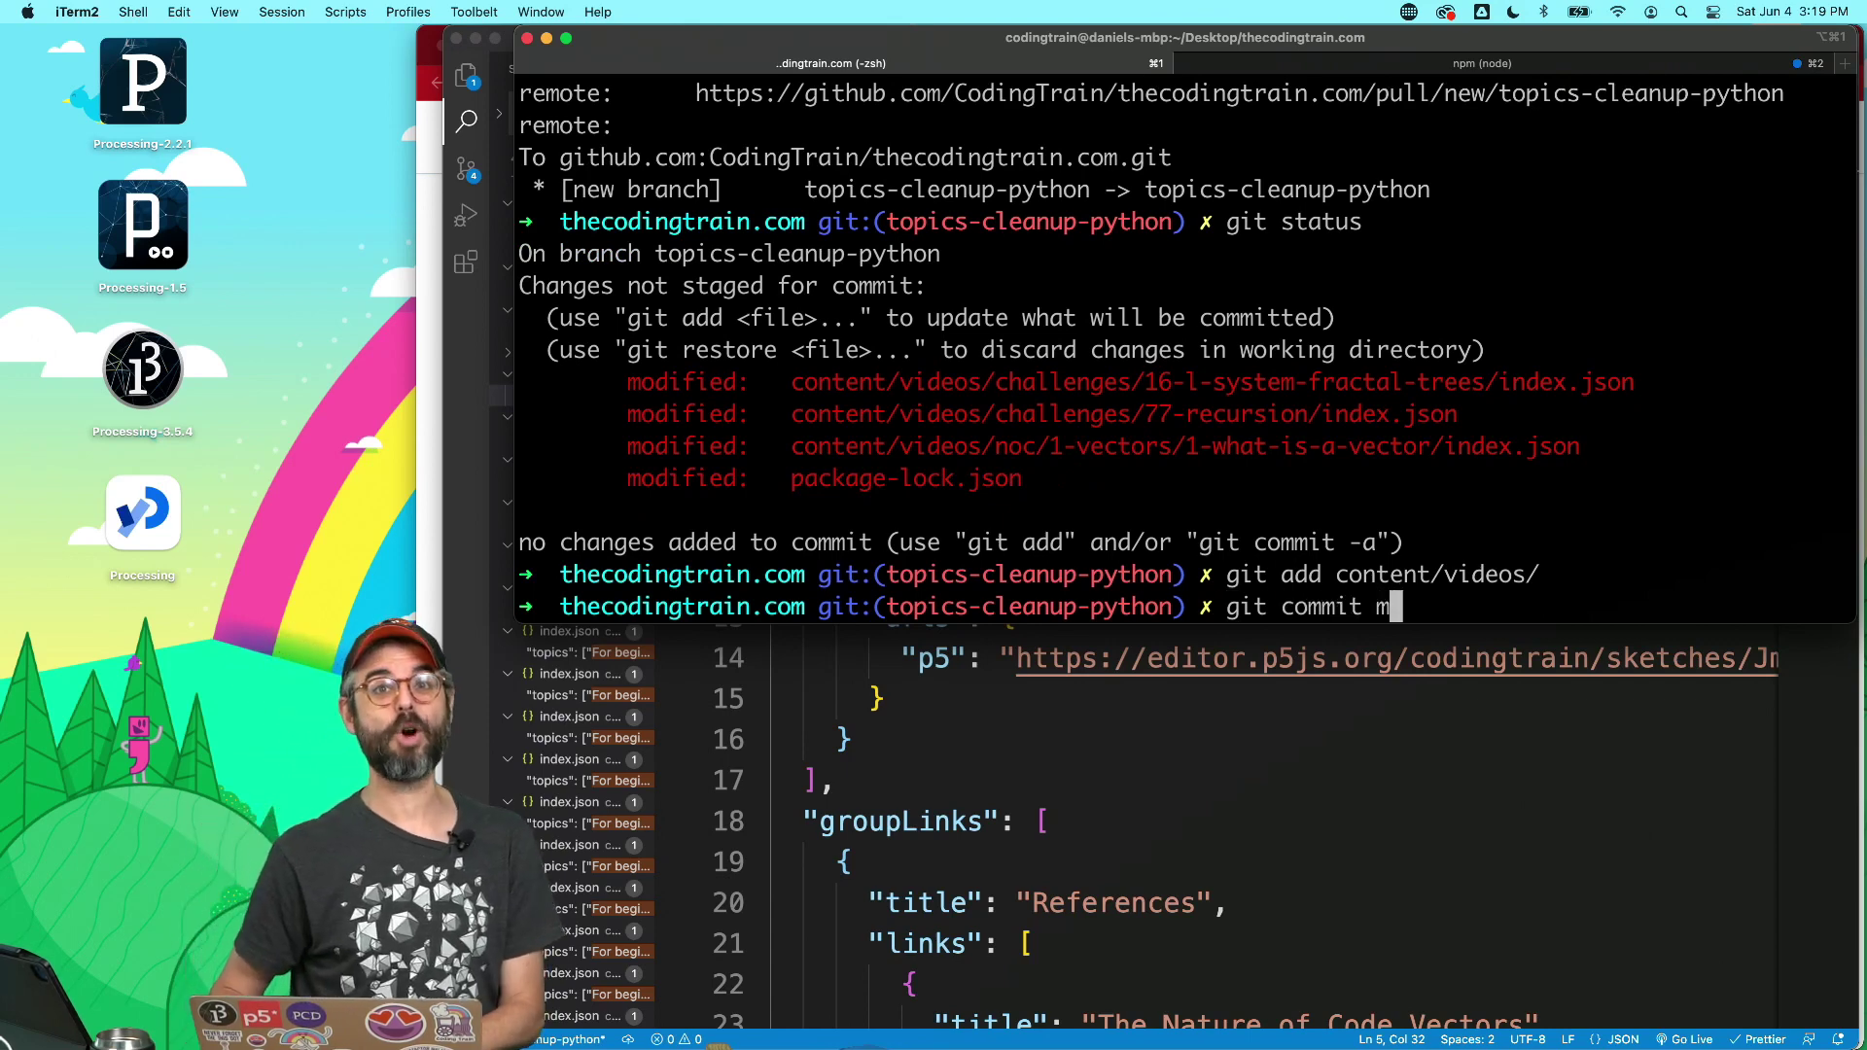
{"action": "key", "text": "BackSpace"}
{"action": "type", "text": "-m \"starting to update topics\""}
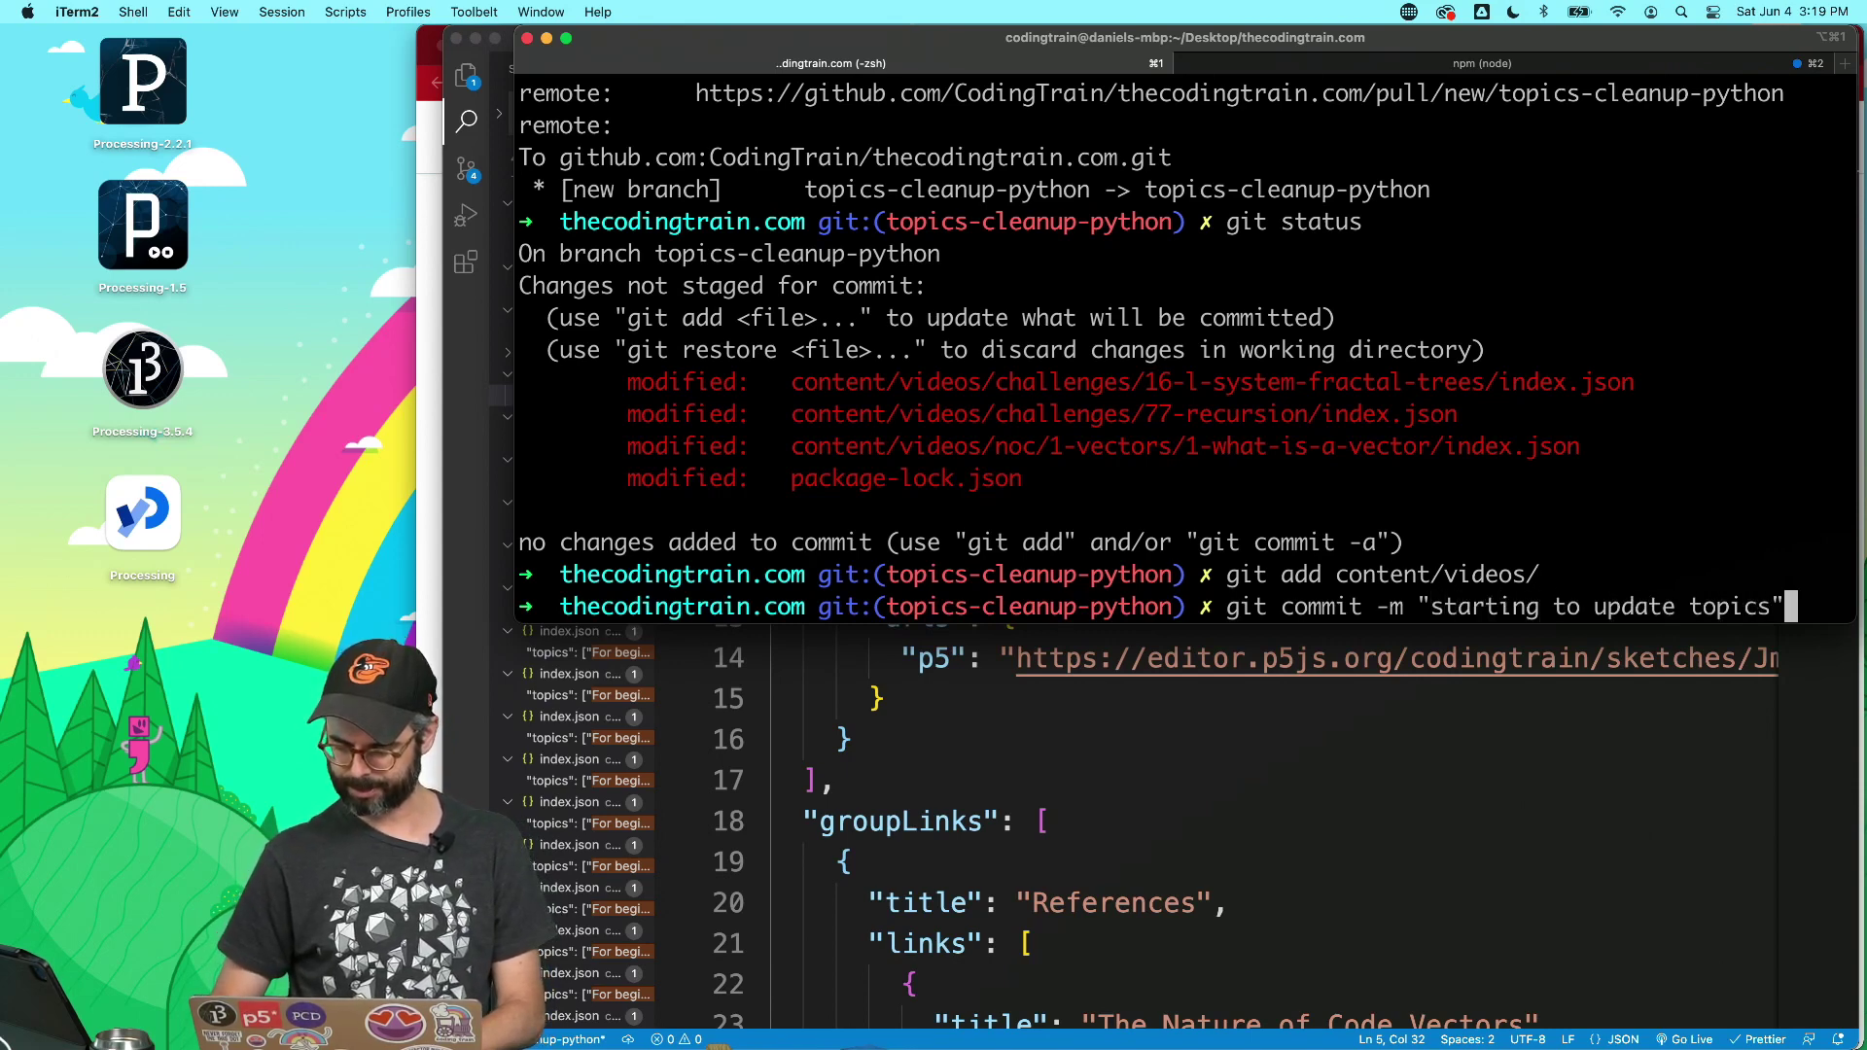
{"action": "key", "text": "Return"}
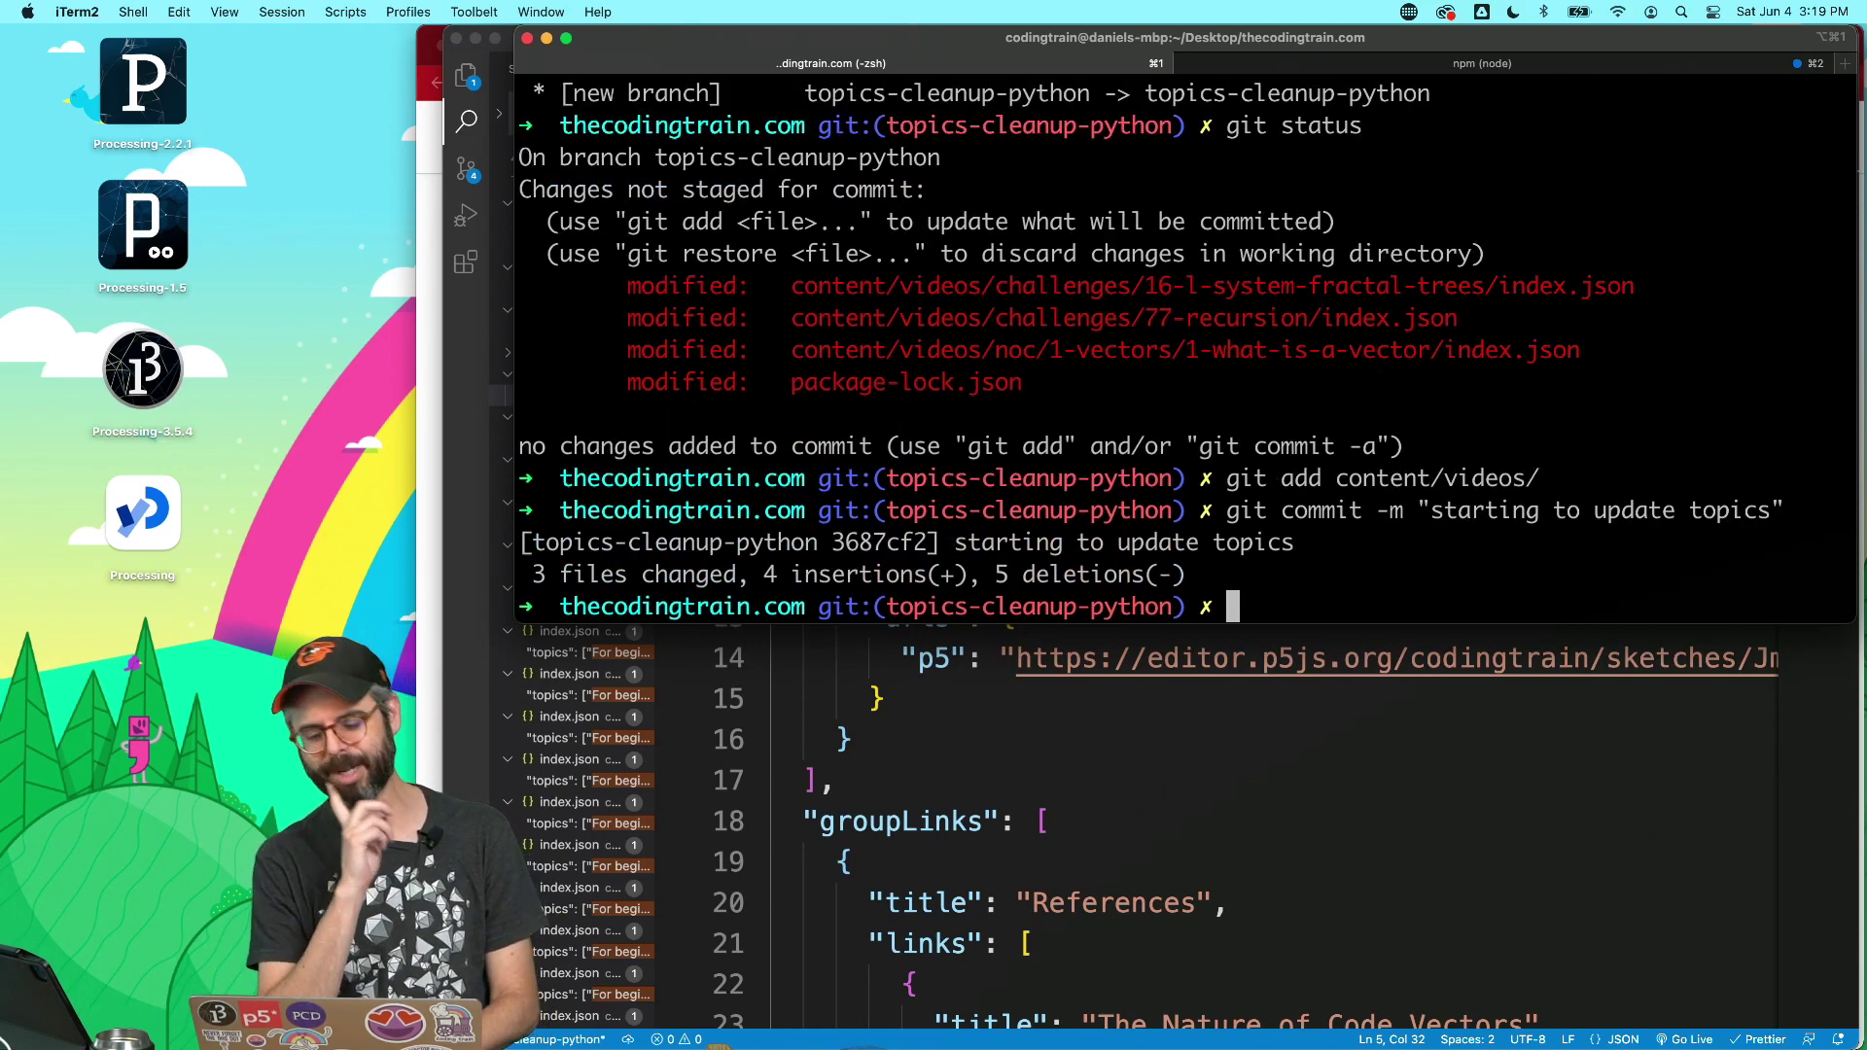
Step: Open a new browser tab searching "revise commit", then return to the terminal
{"action": "key", "text": "super+Tab"}
{"action": "key", "text": "super+t"}
{"action": "type", "text": "re"}
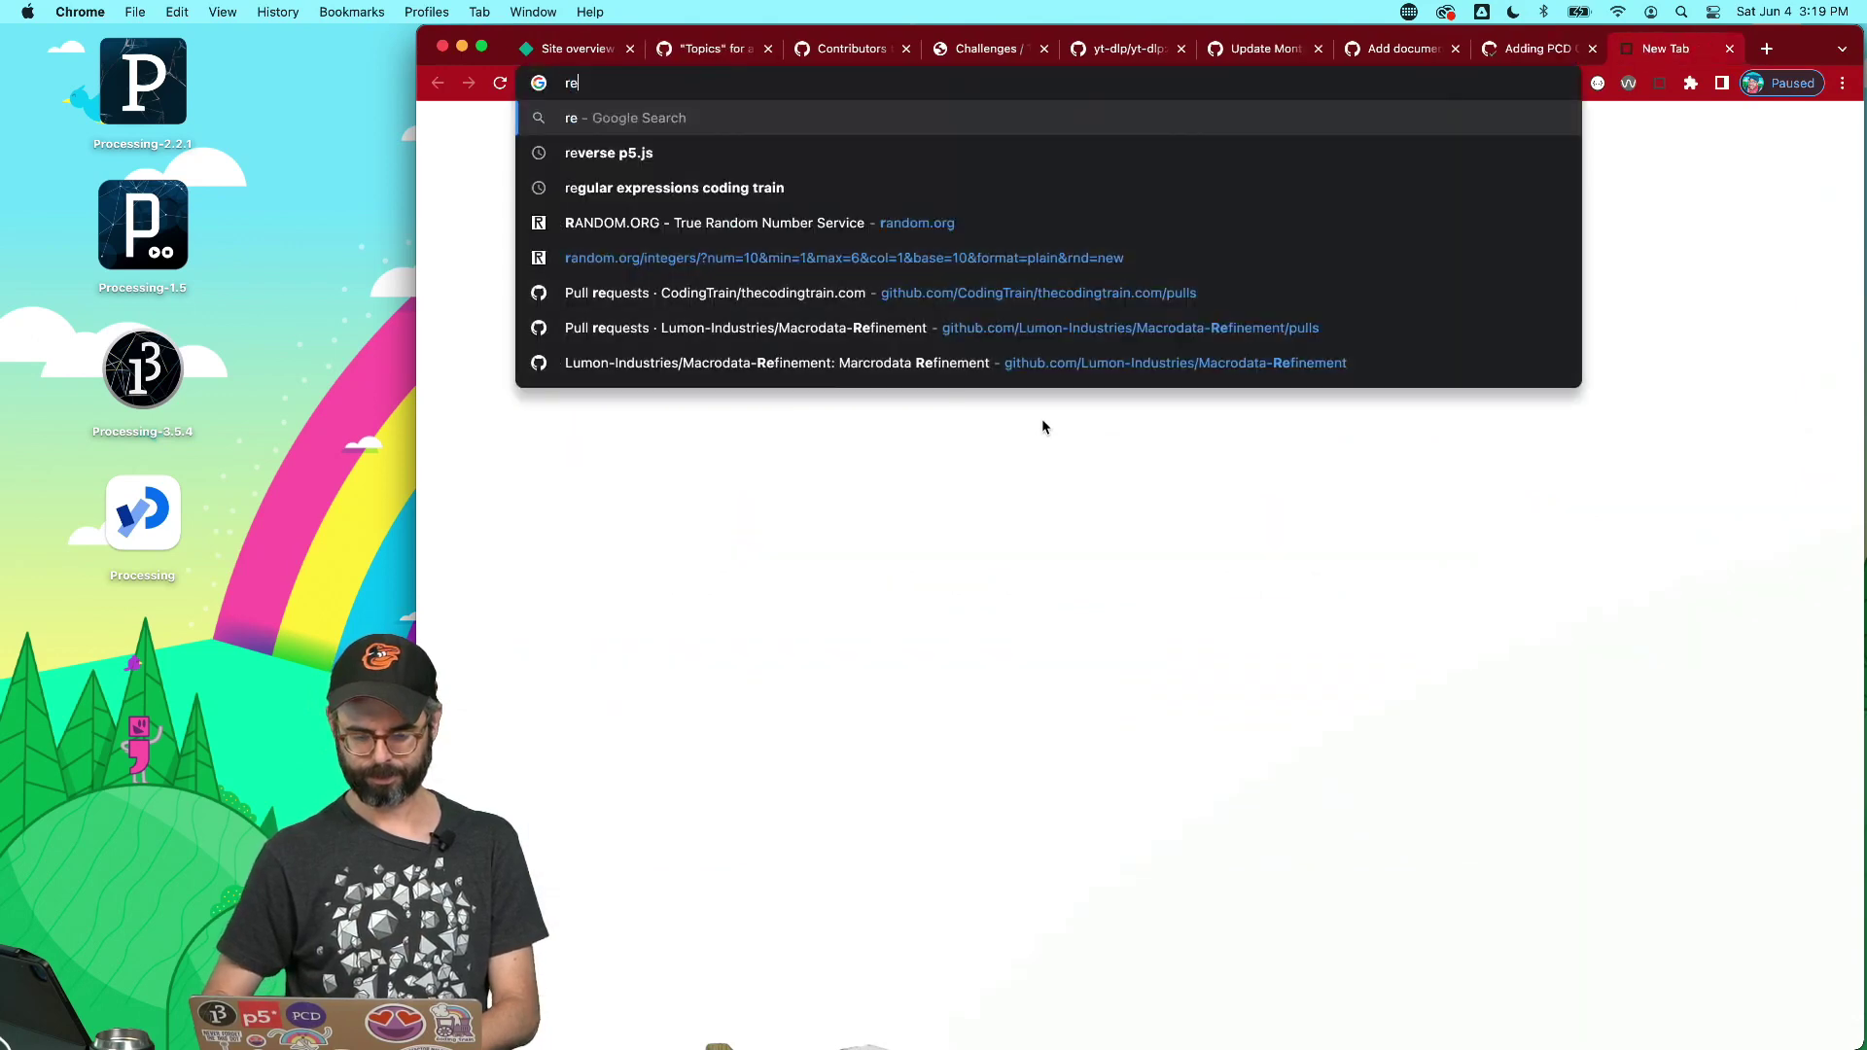
{"action": "type", "text": "vise commit"}
{"action": "key", "text": "super+Tab"}
{"action": "key", "text": "super+Tab"}
{"action": "key", "text": "Escape"}
Step: Push the commit to origin topics-cleanup-python
{"action": "type", "text": "git push"}
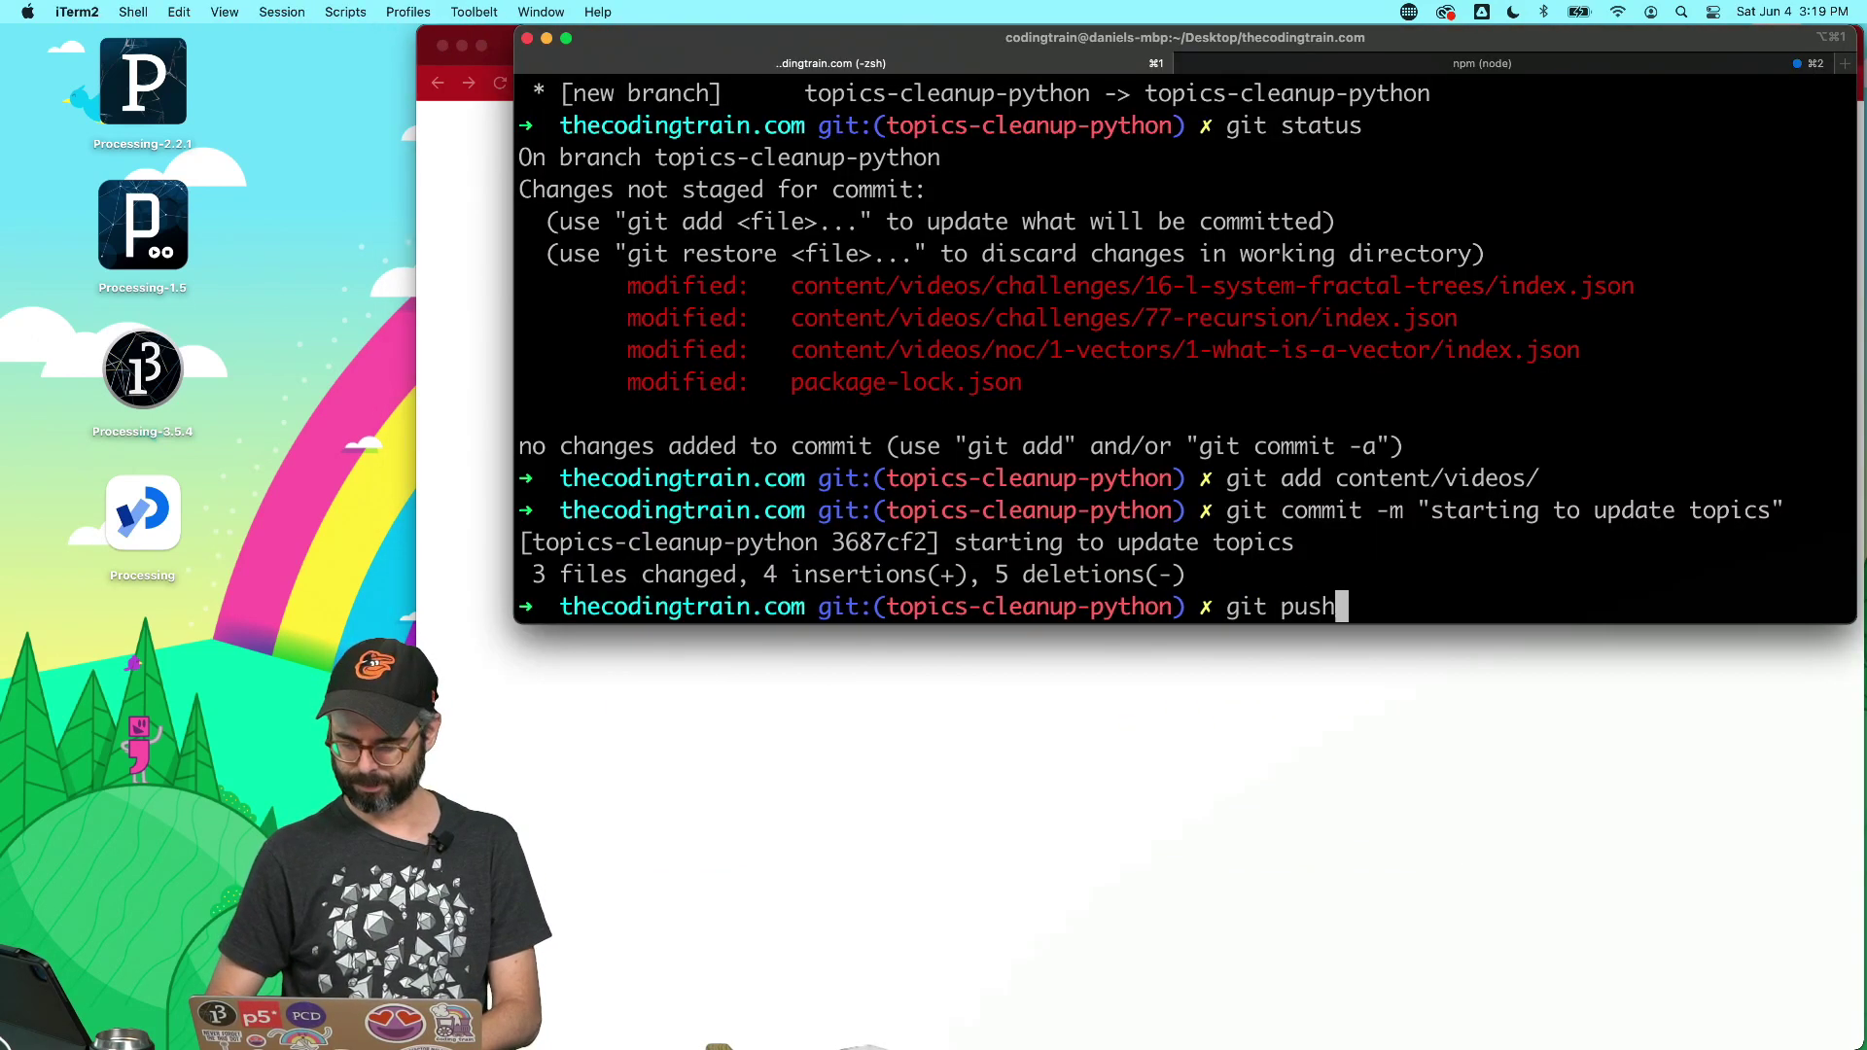
{"action": "type", "text": " origin topoc"}
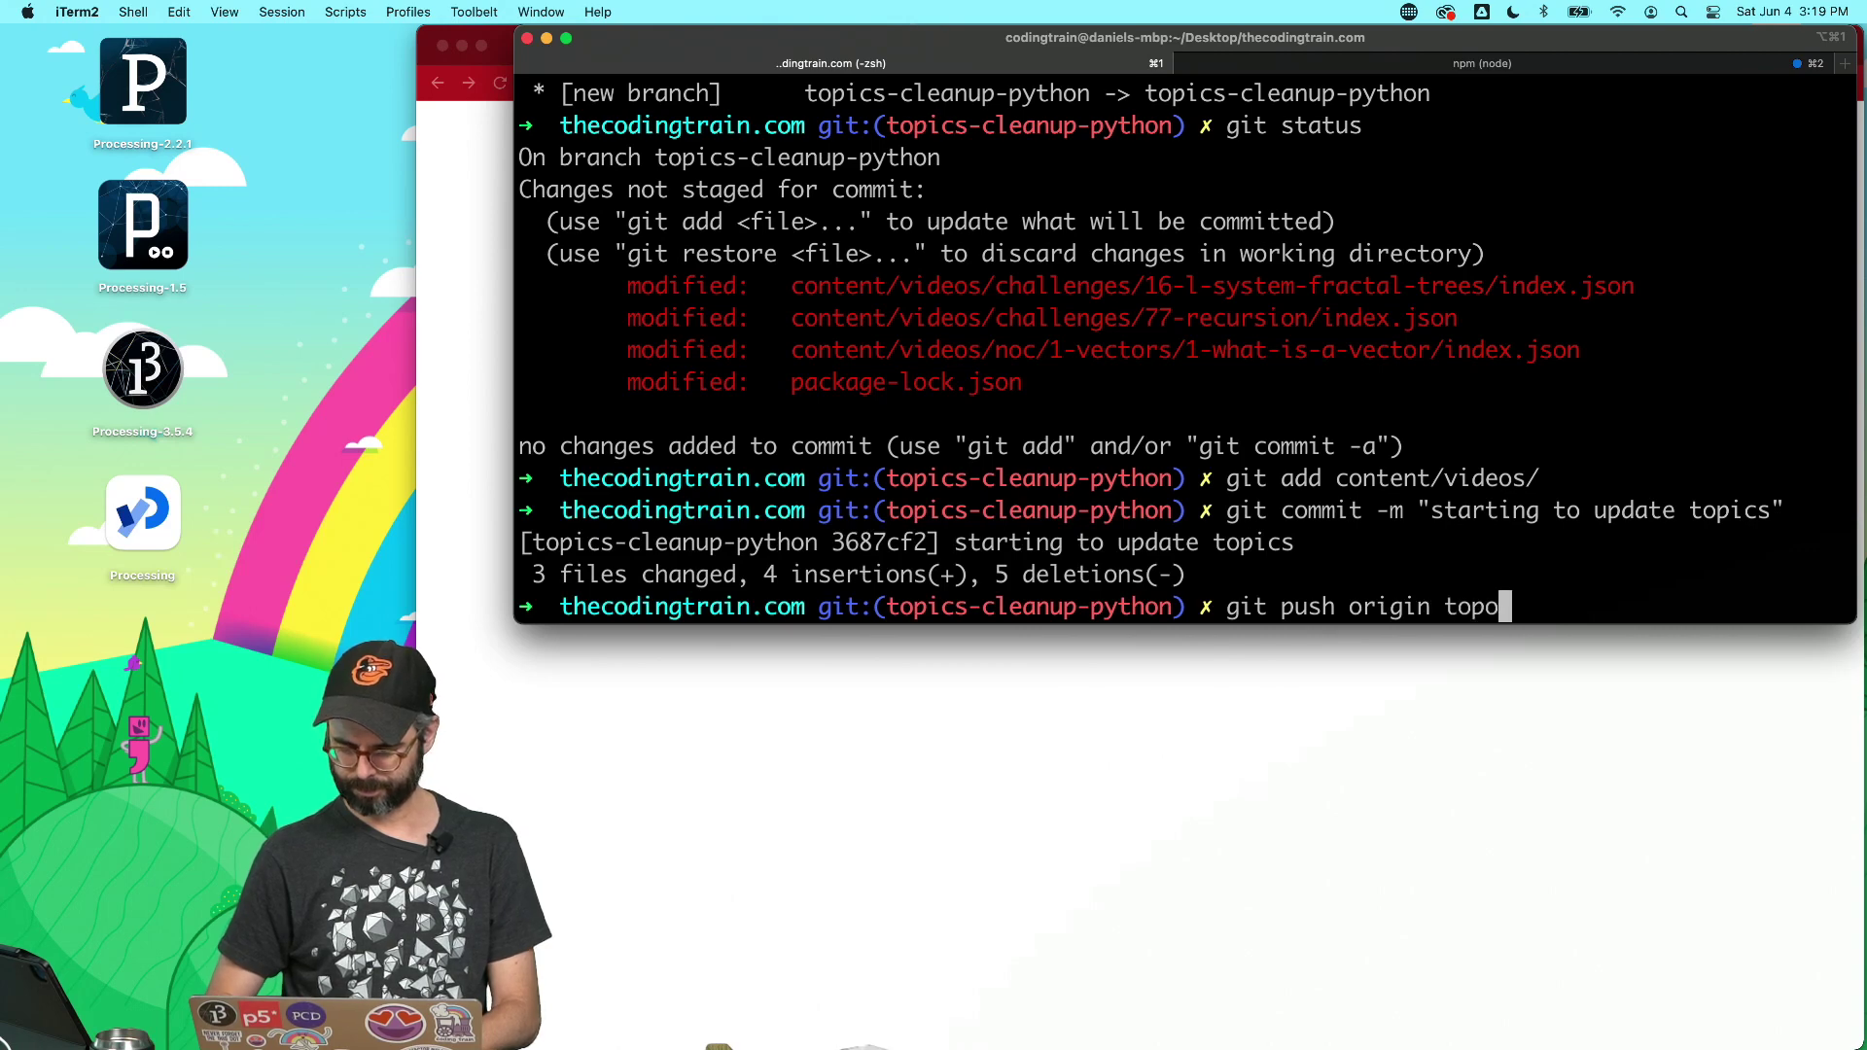
{"action": "key", "text": "BackSpace"}
{"action": "key", "text": "BackSpace"}
{"action": "type", "text": "ics-cleanup-python"}
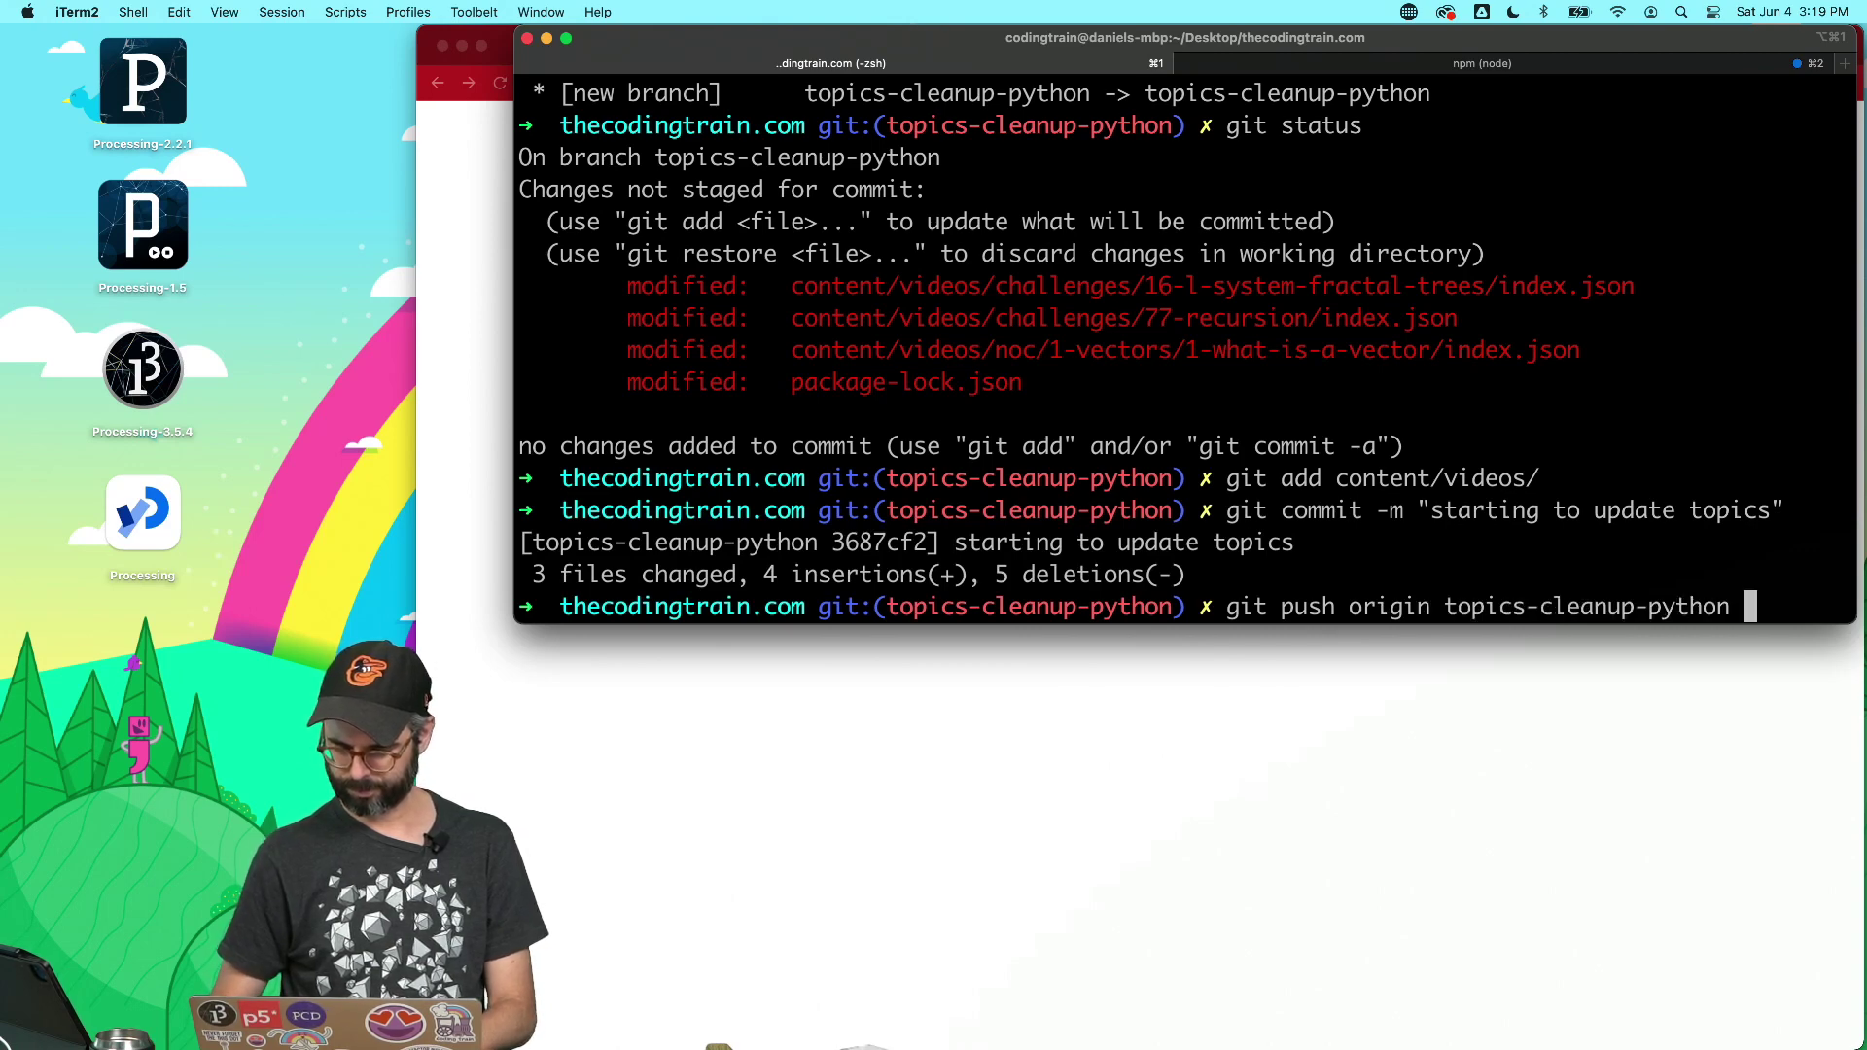
{"action": "key", "text": "Tab"}
{"action": "key", "text": "Return"}
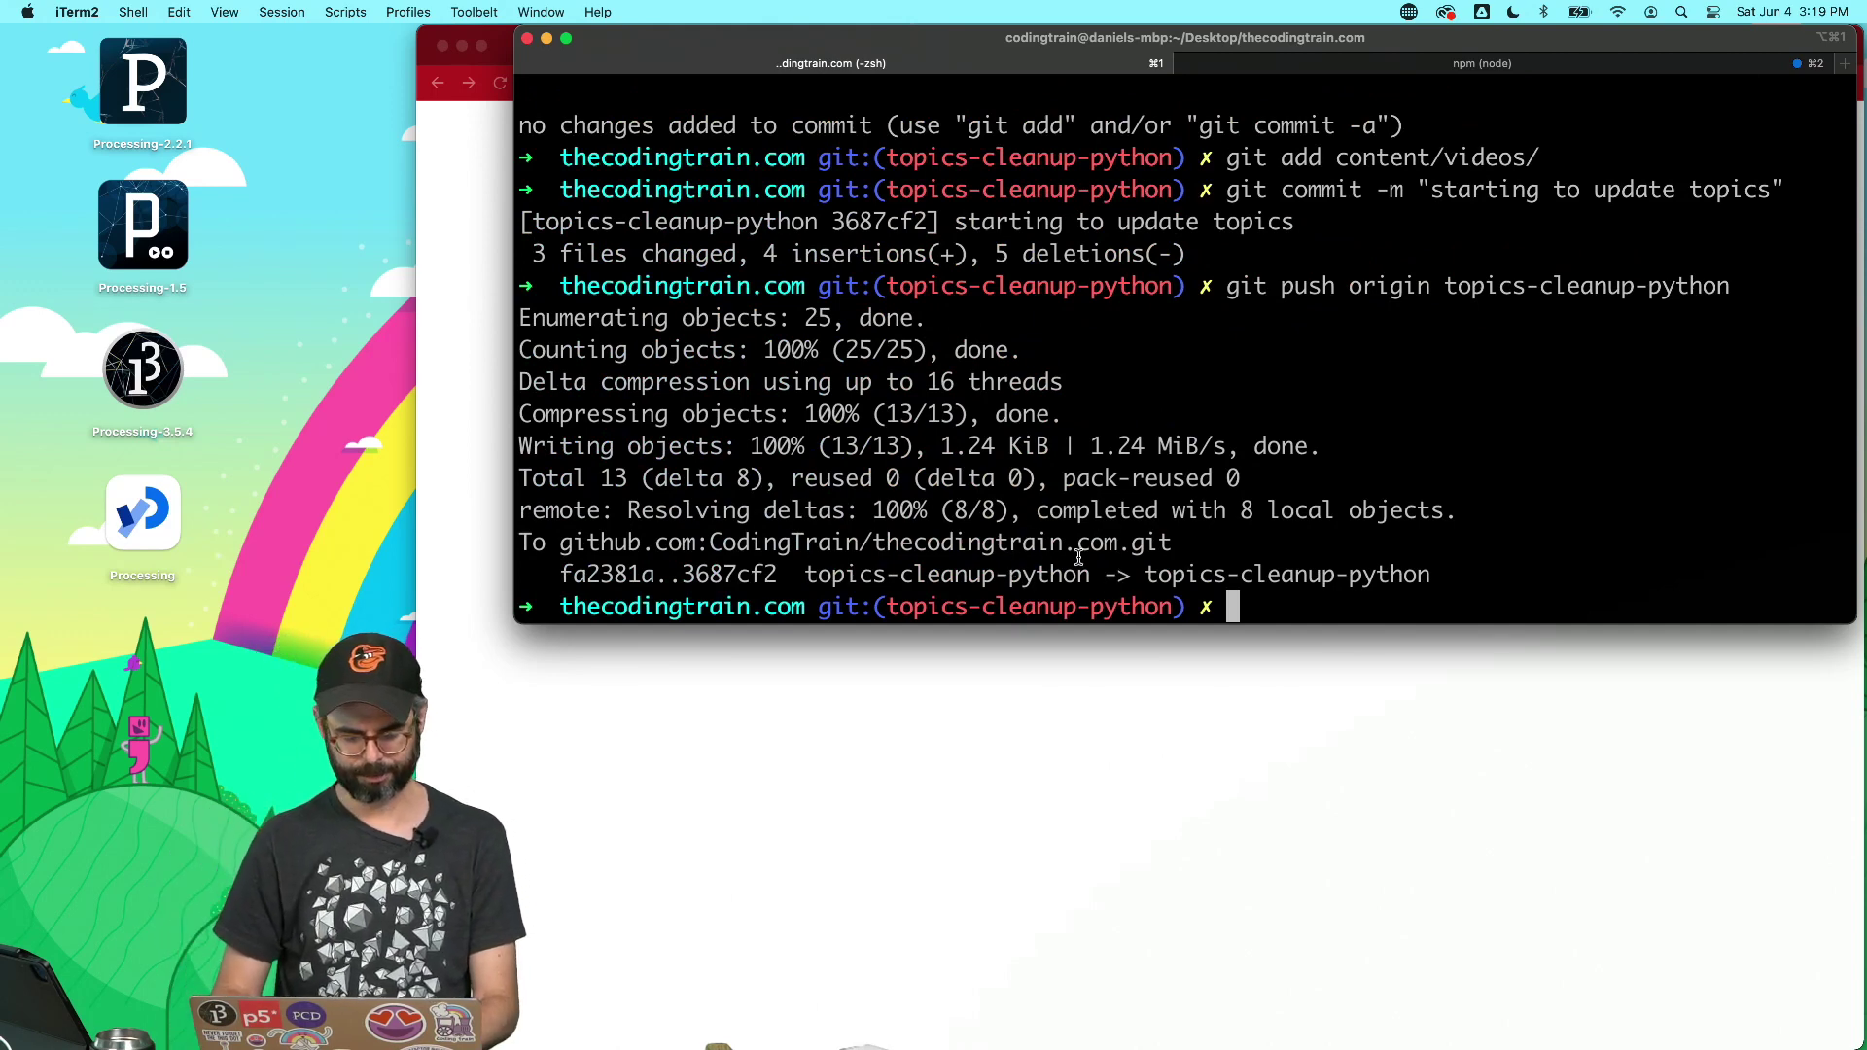
{"action": "key", "text": "super+Tab"}
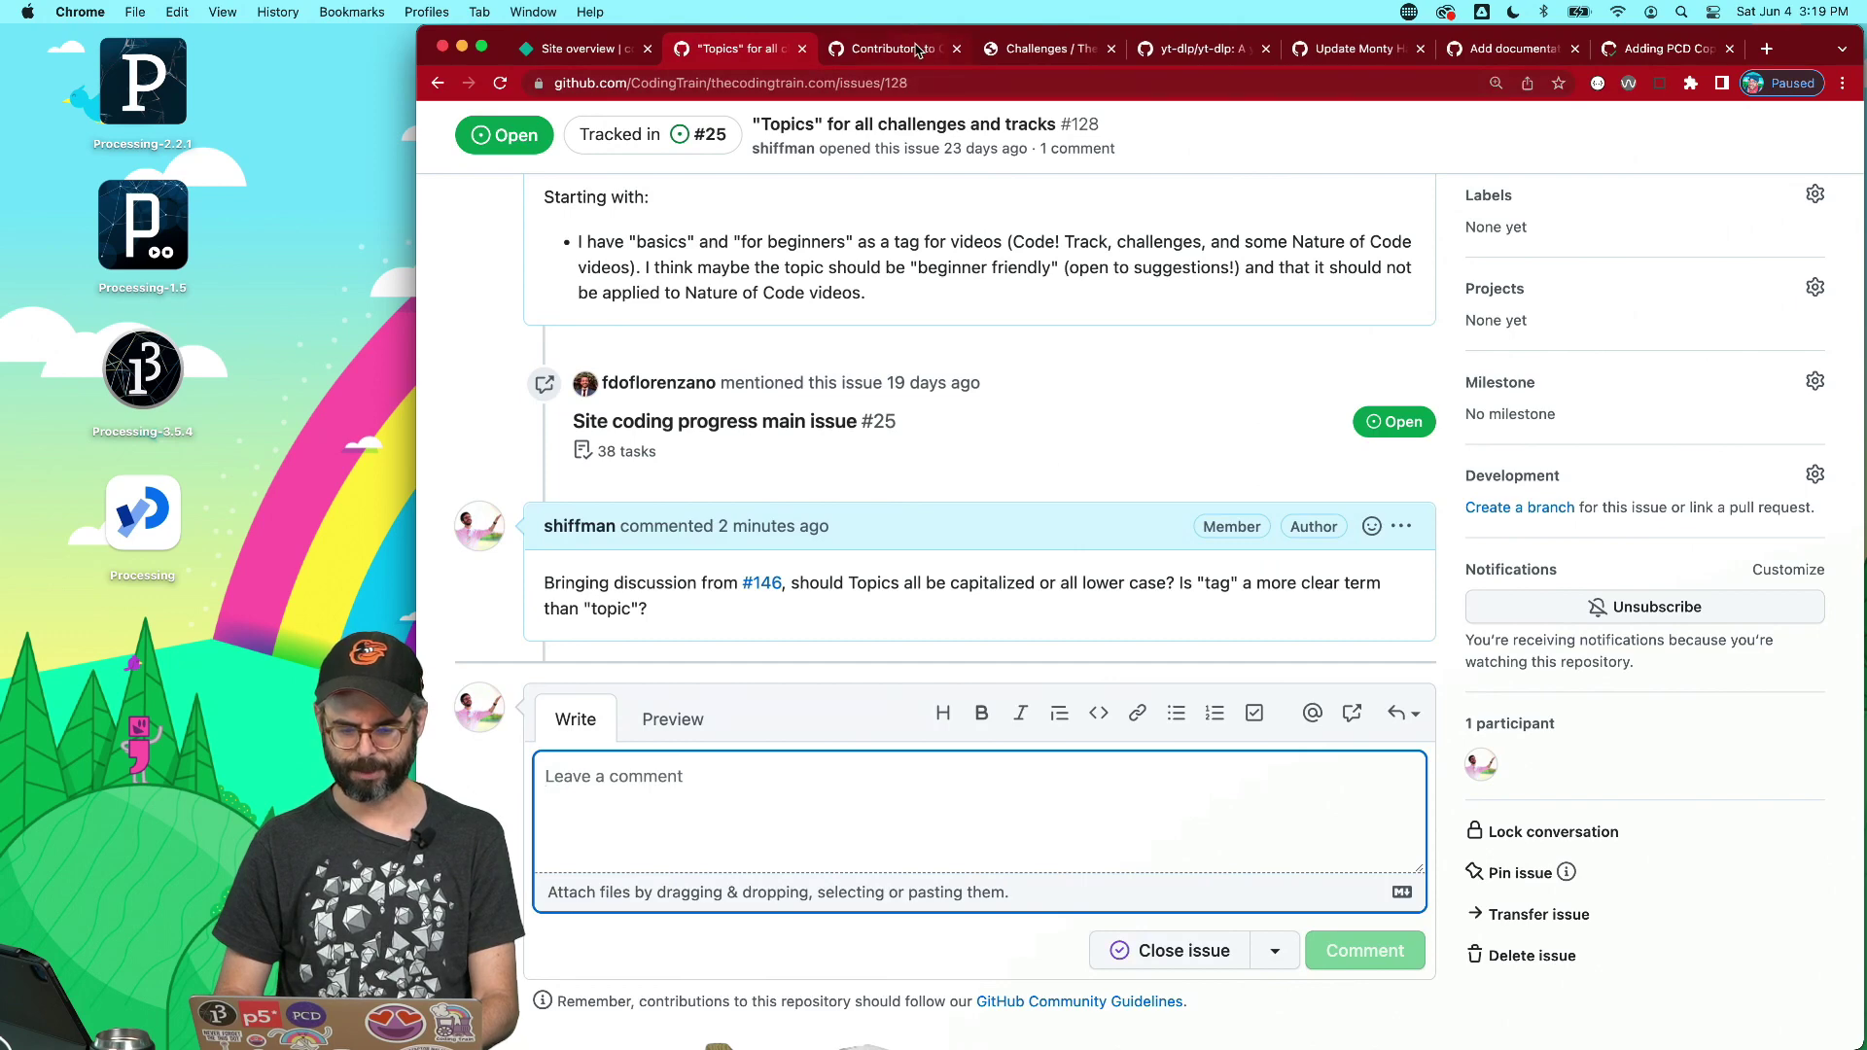
Step: Close the Contributors page and go to the thecodingtrain.com repository's main page
{"action": "left_click", "coordinate": [917, 50]}
{"action": "key", "text": "super+w"}
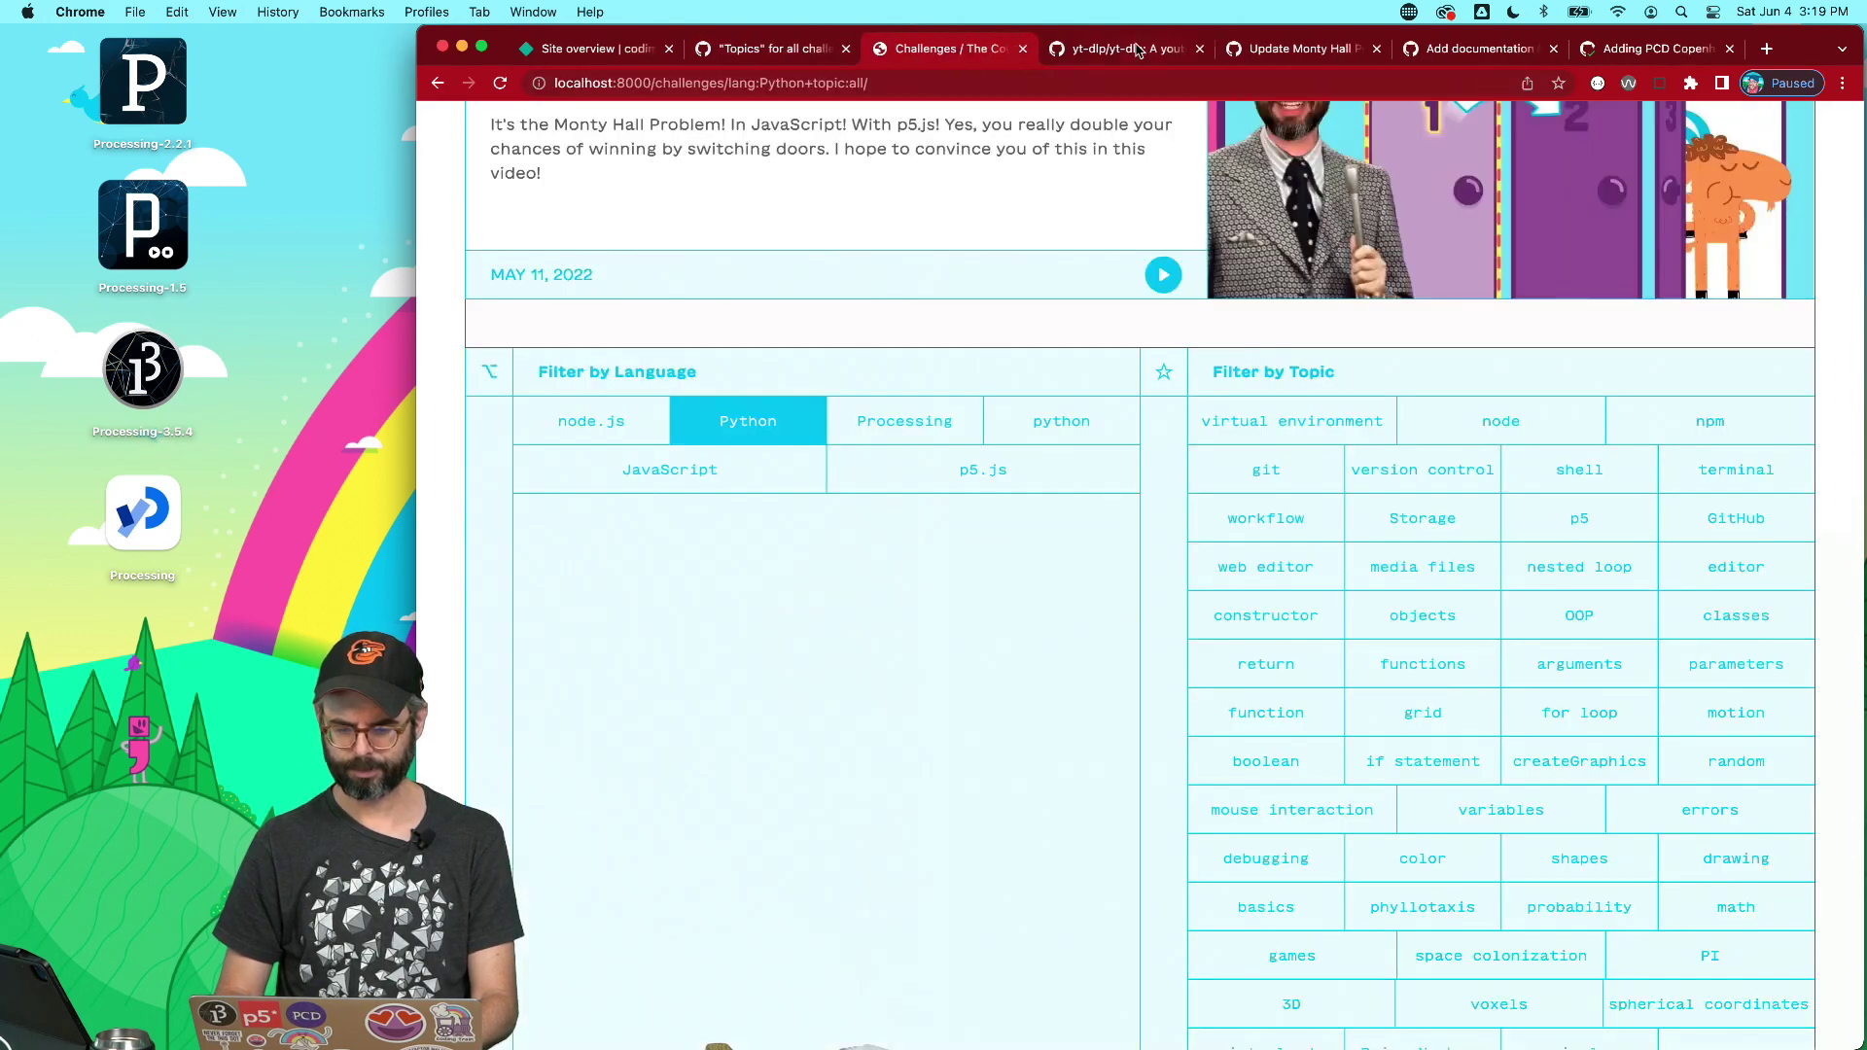
{"action": "left_click", "coordinate": [1288, 53]}
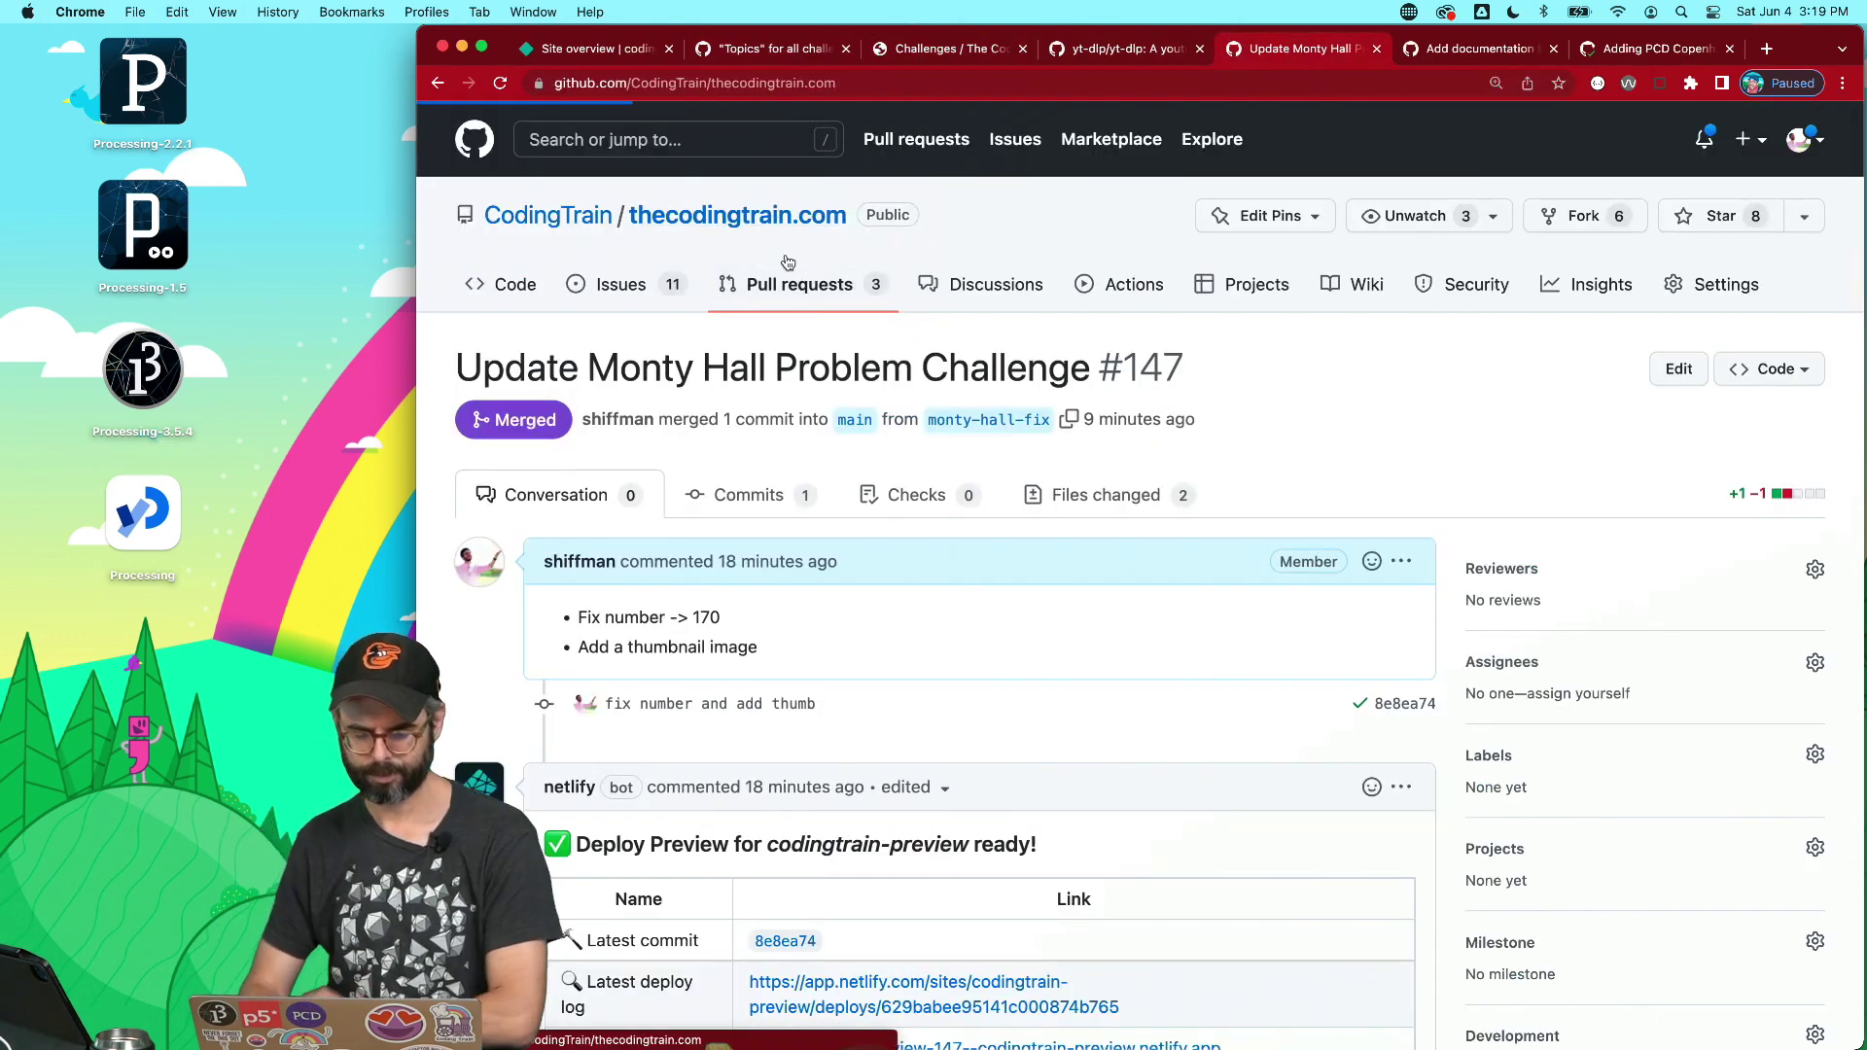
{"action": "left_click", "coordinate": [770, 218]}
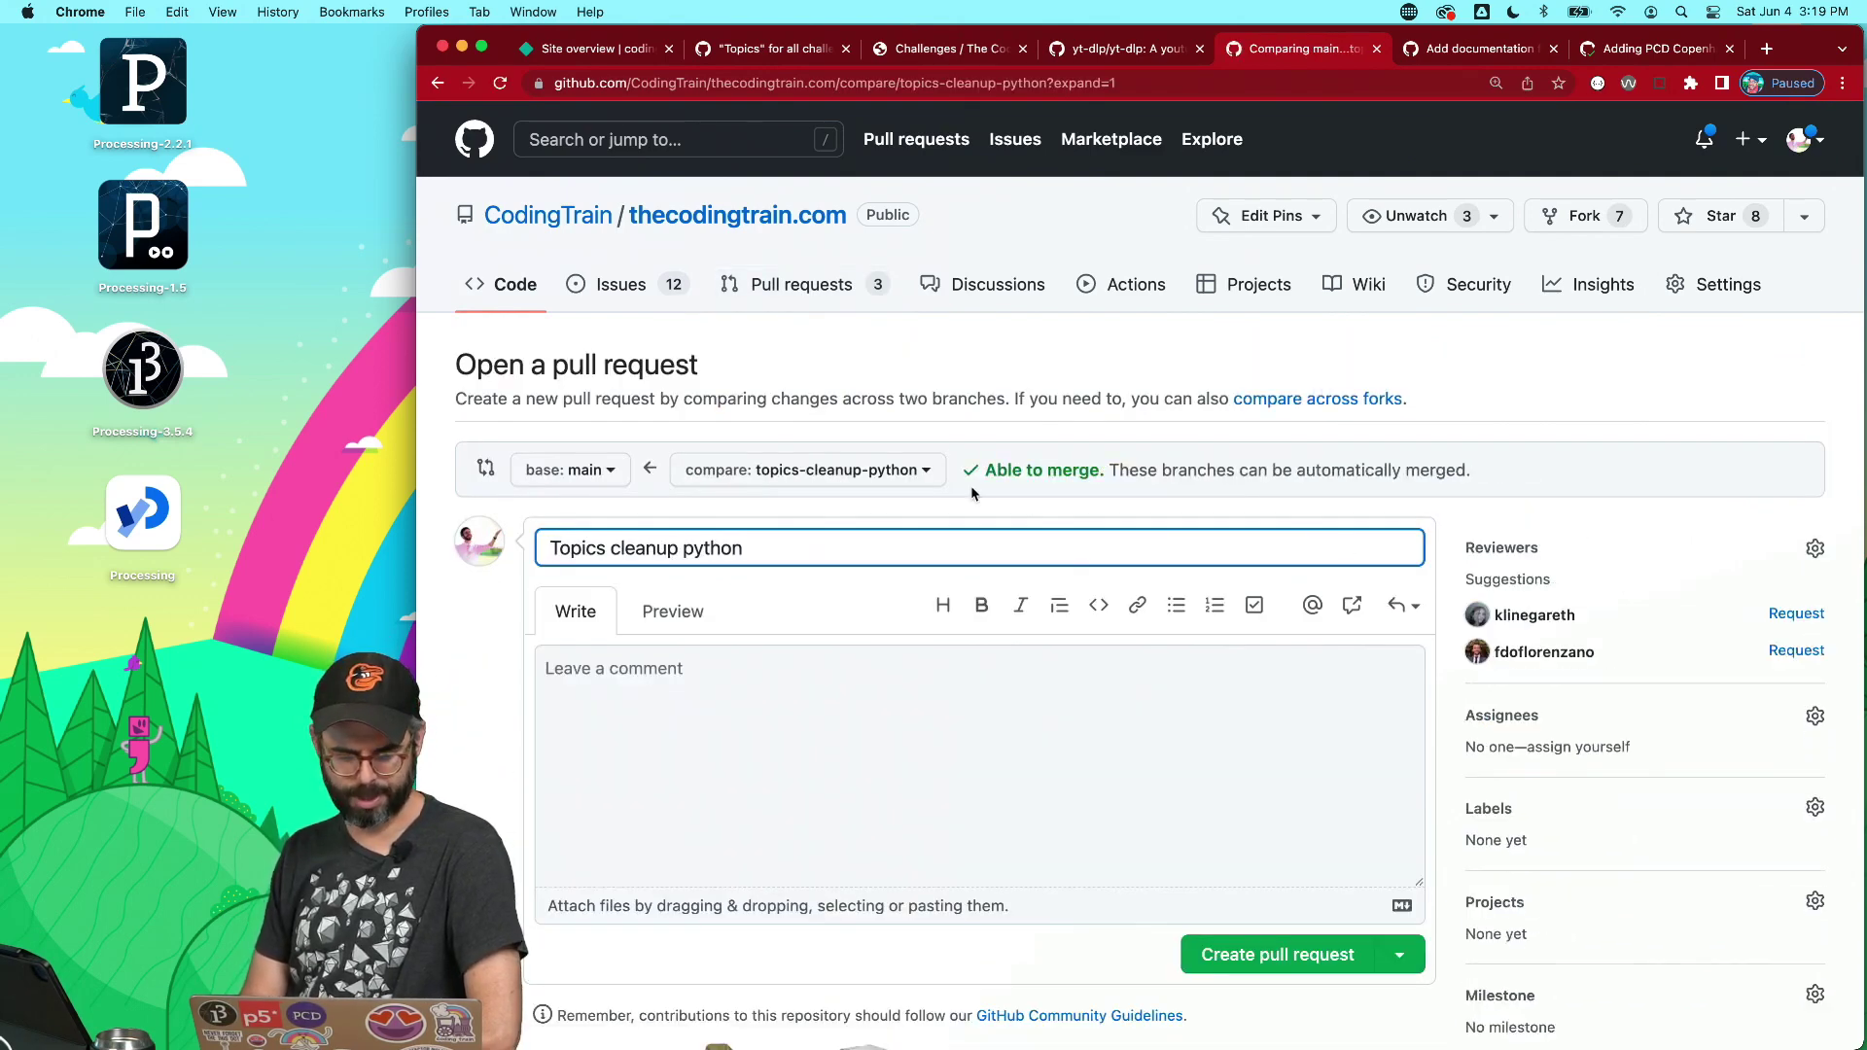
Step: Write the pull request description referencing issue #128
{"action": "left_click", "coordinate": [774, 683]}
{"action": "type", "text": "See"}
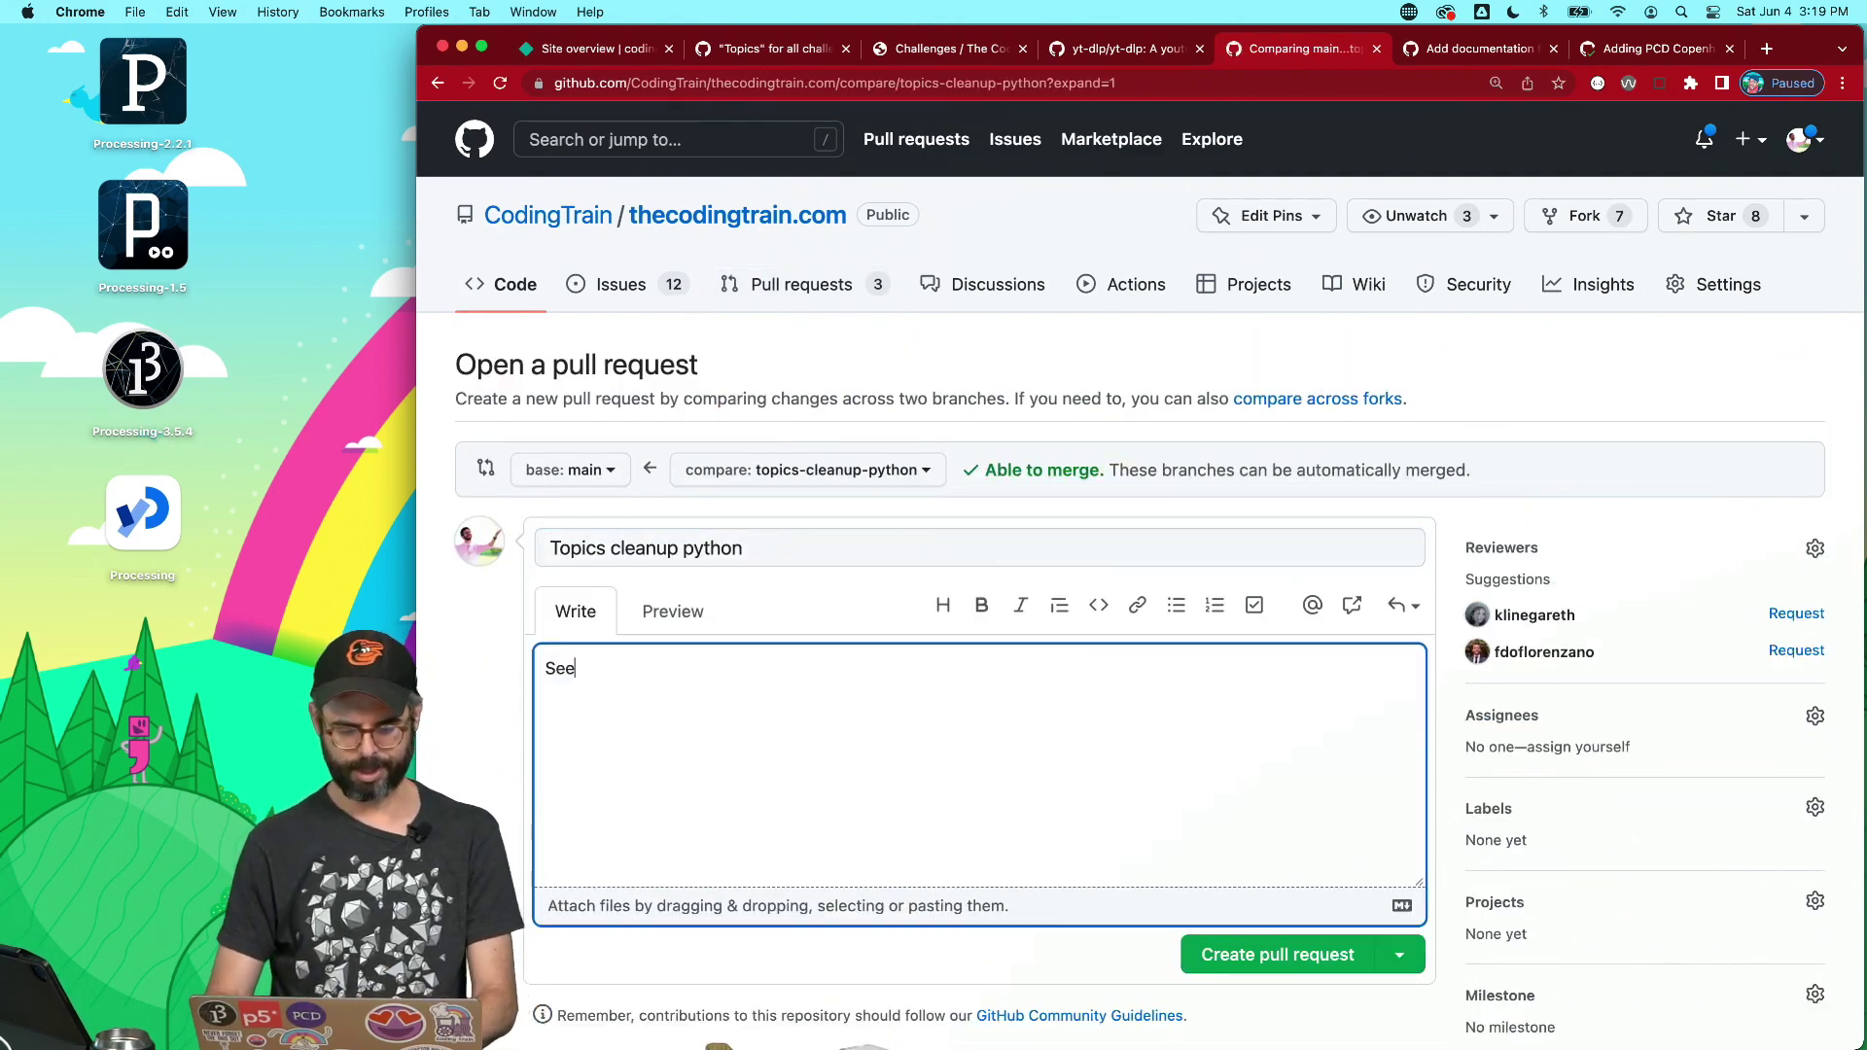
{"action": "type", "text": " #1"}
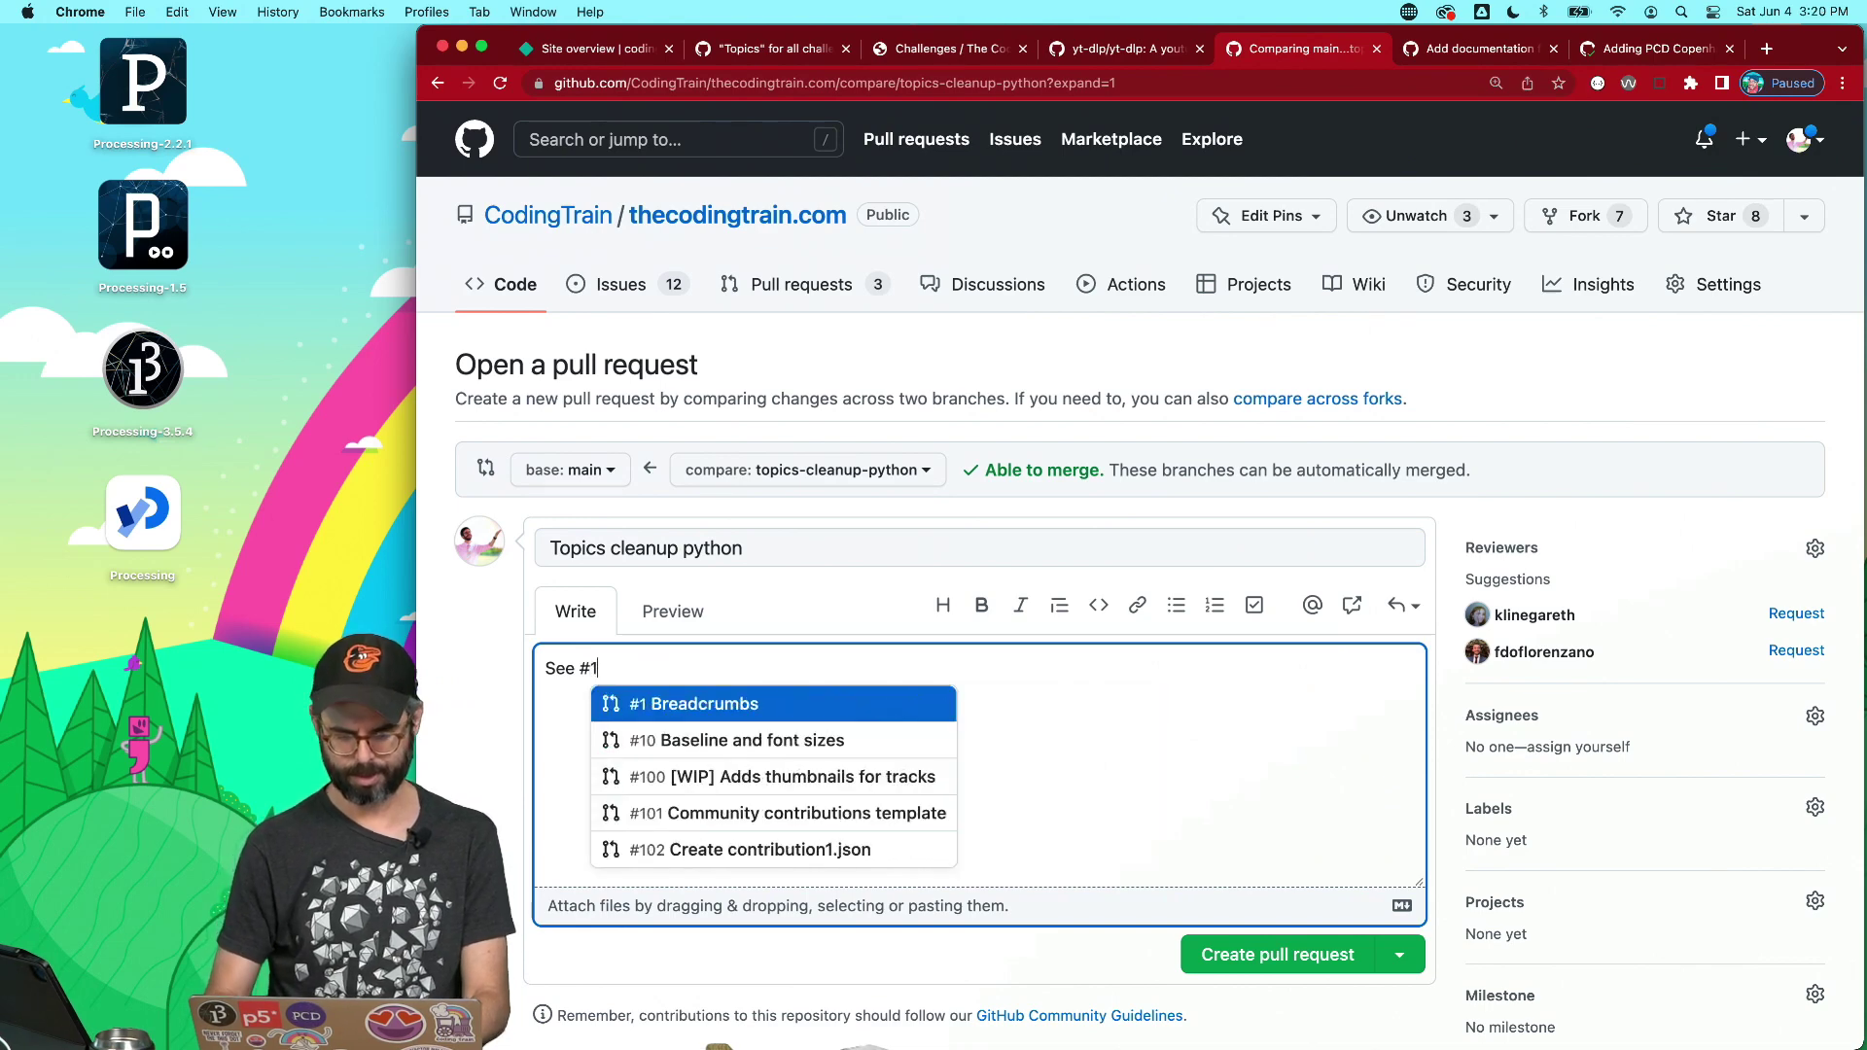
{"action": "left_click", "coordinate": [747, 46]}
{"action": "scroll", "coordinate": [905, 224], "scroll_direction": "up", "scroll_amount": 5}
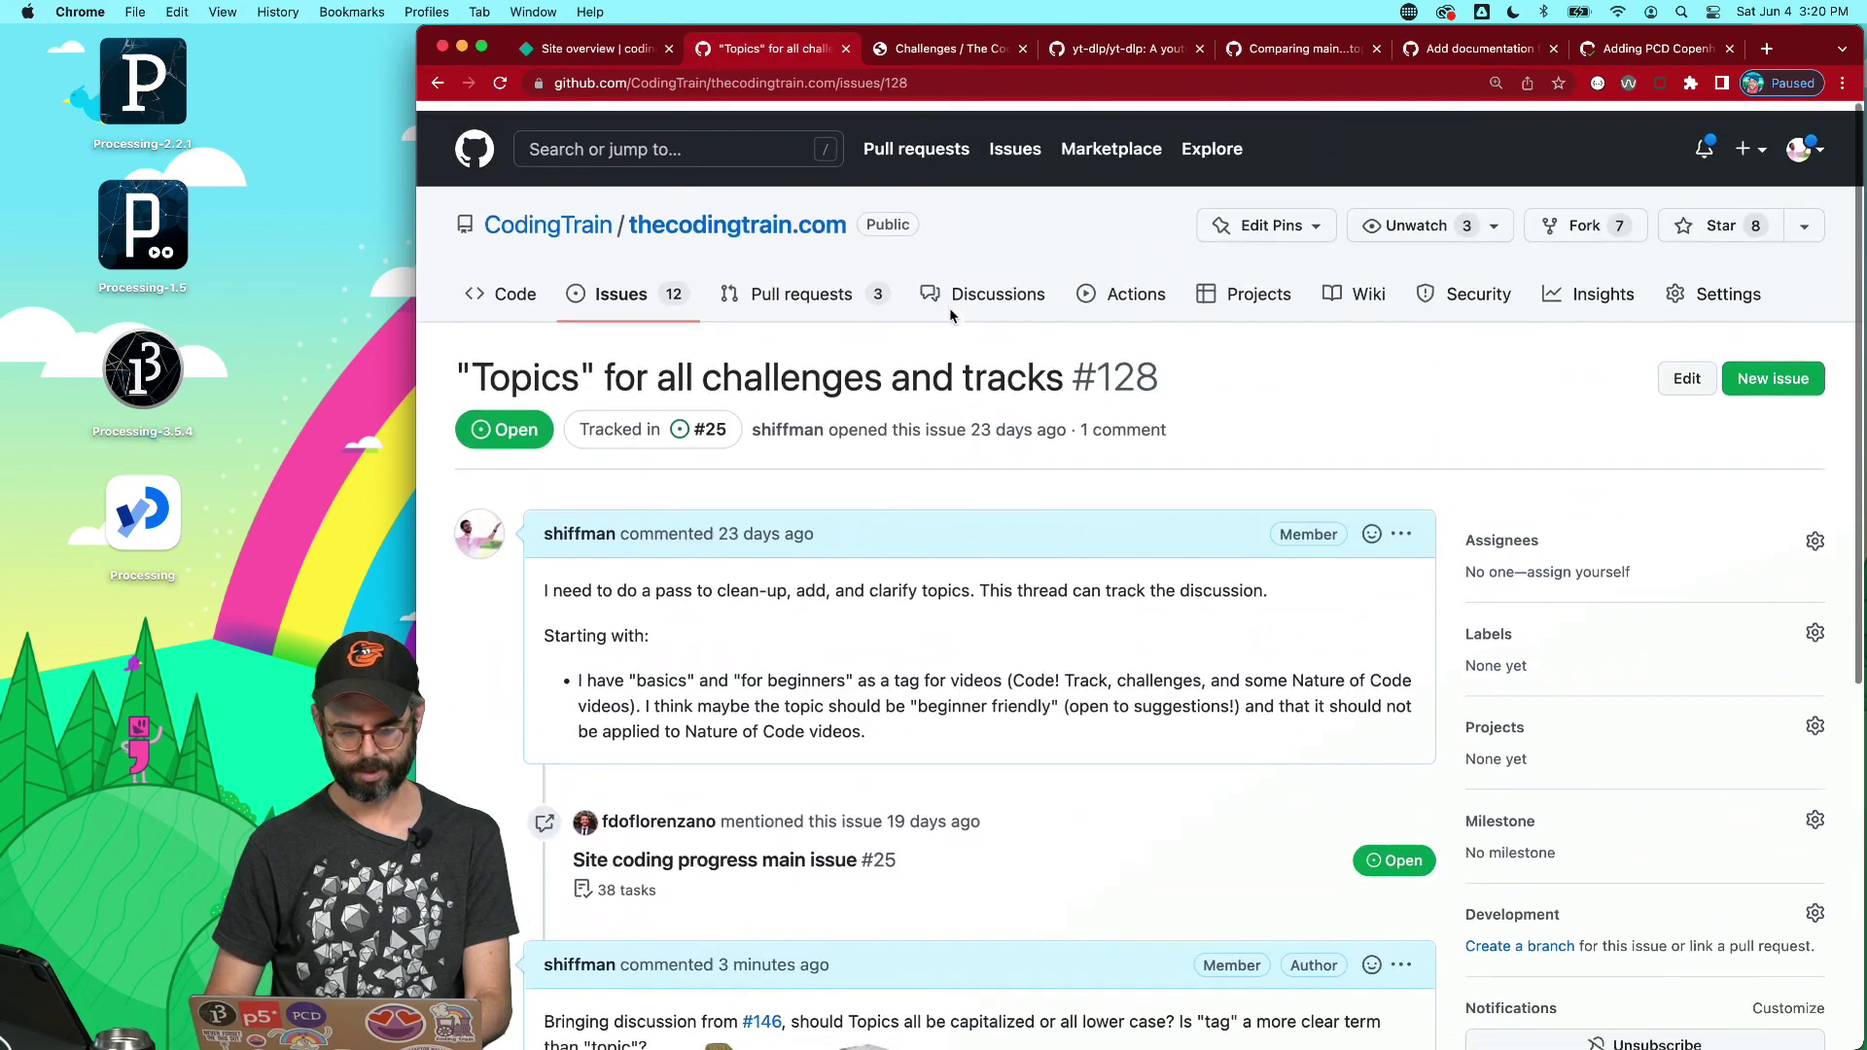
{"action": "left_click", "coordinate": [1293, 55]}
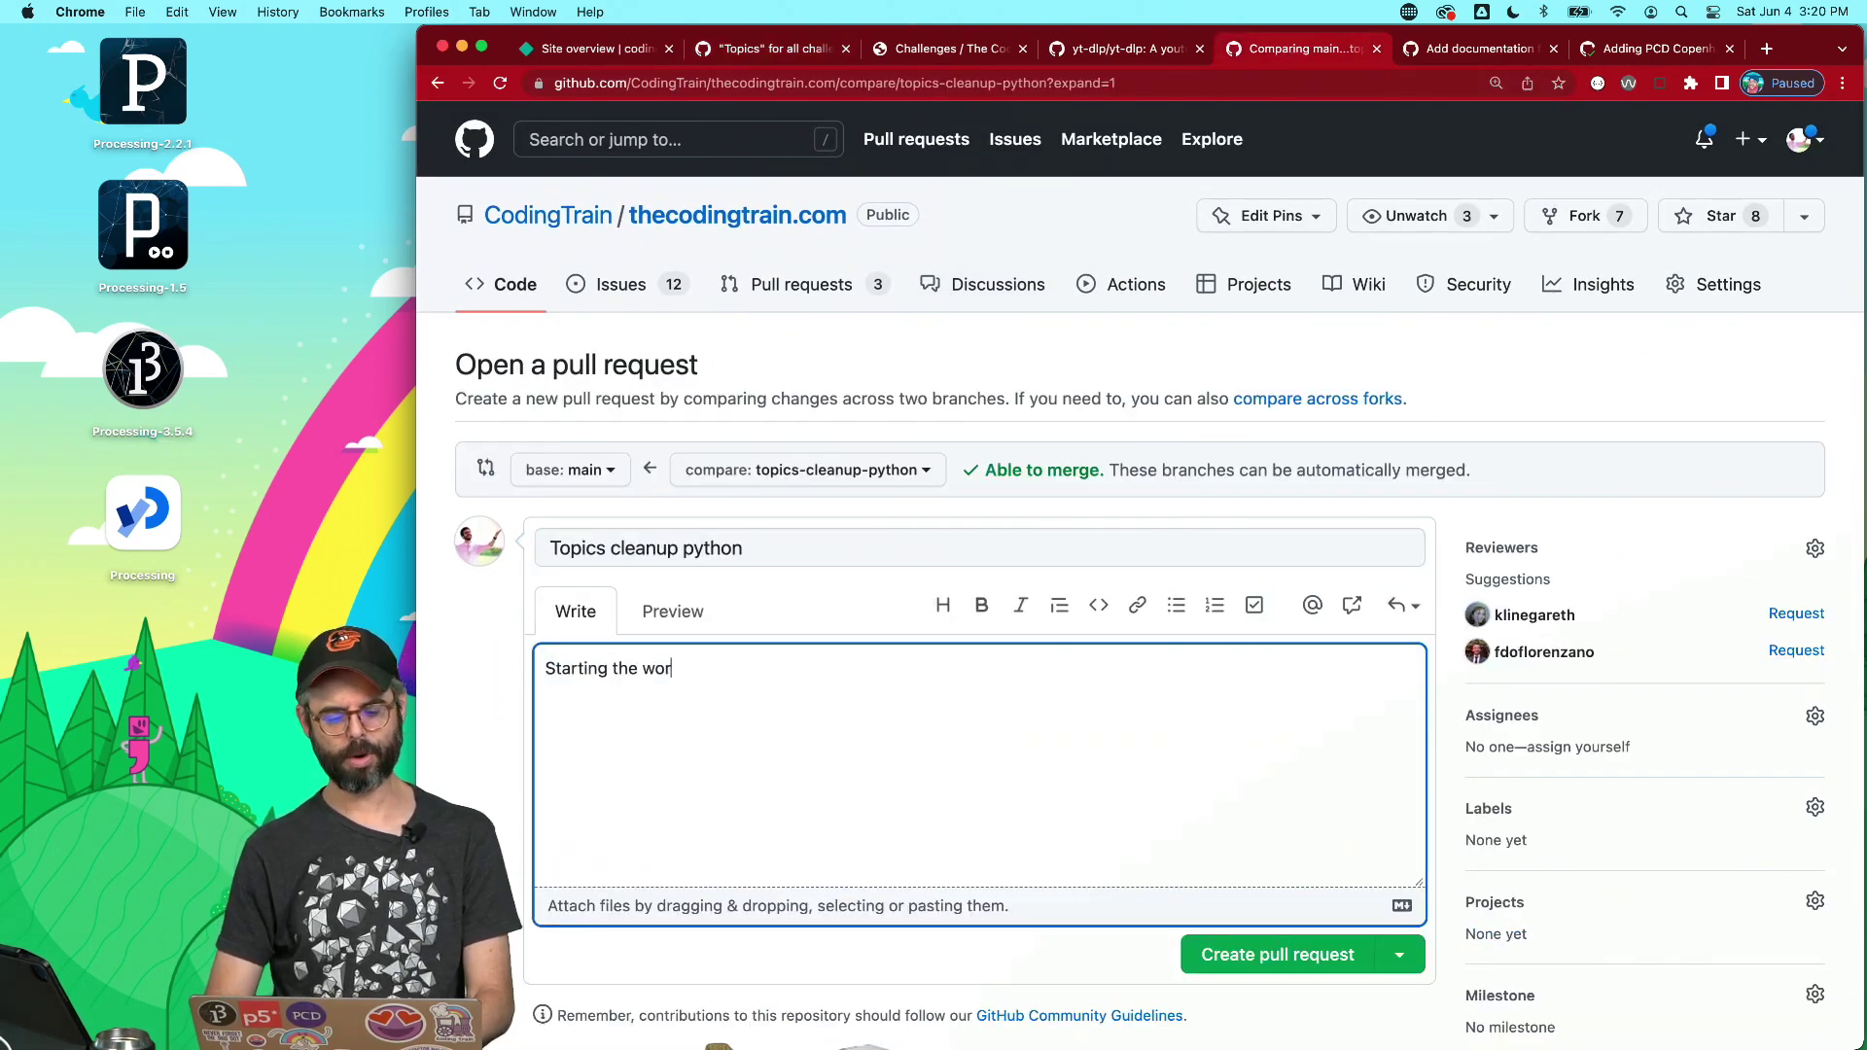
{"action": "type", "text": "@"}
{"action": "key", "text": "BackSpace"}
{"action": "type", "text": "#12"}
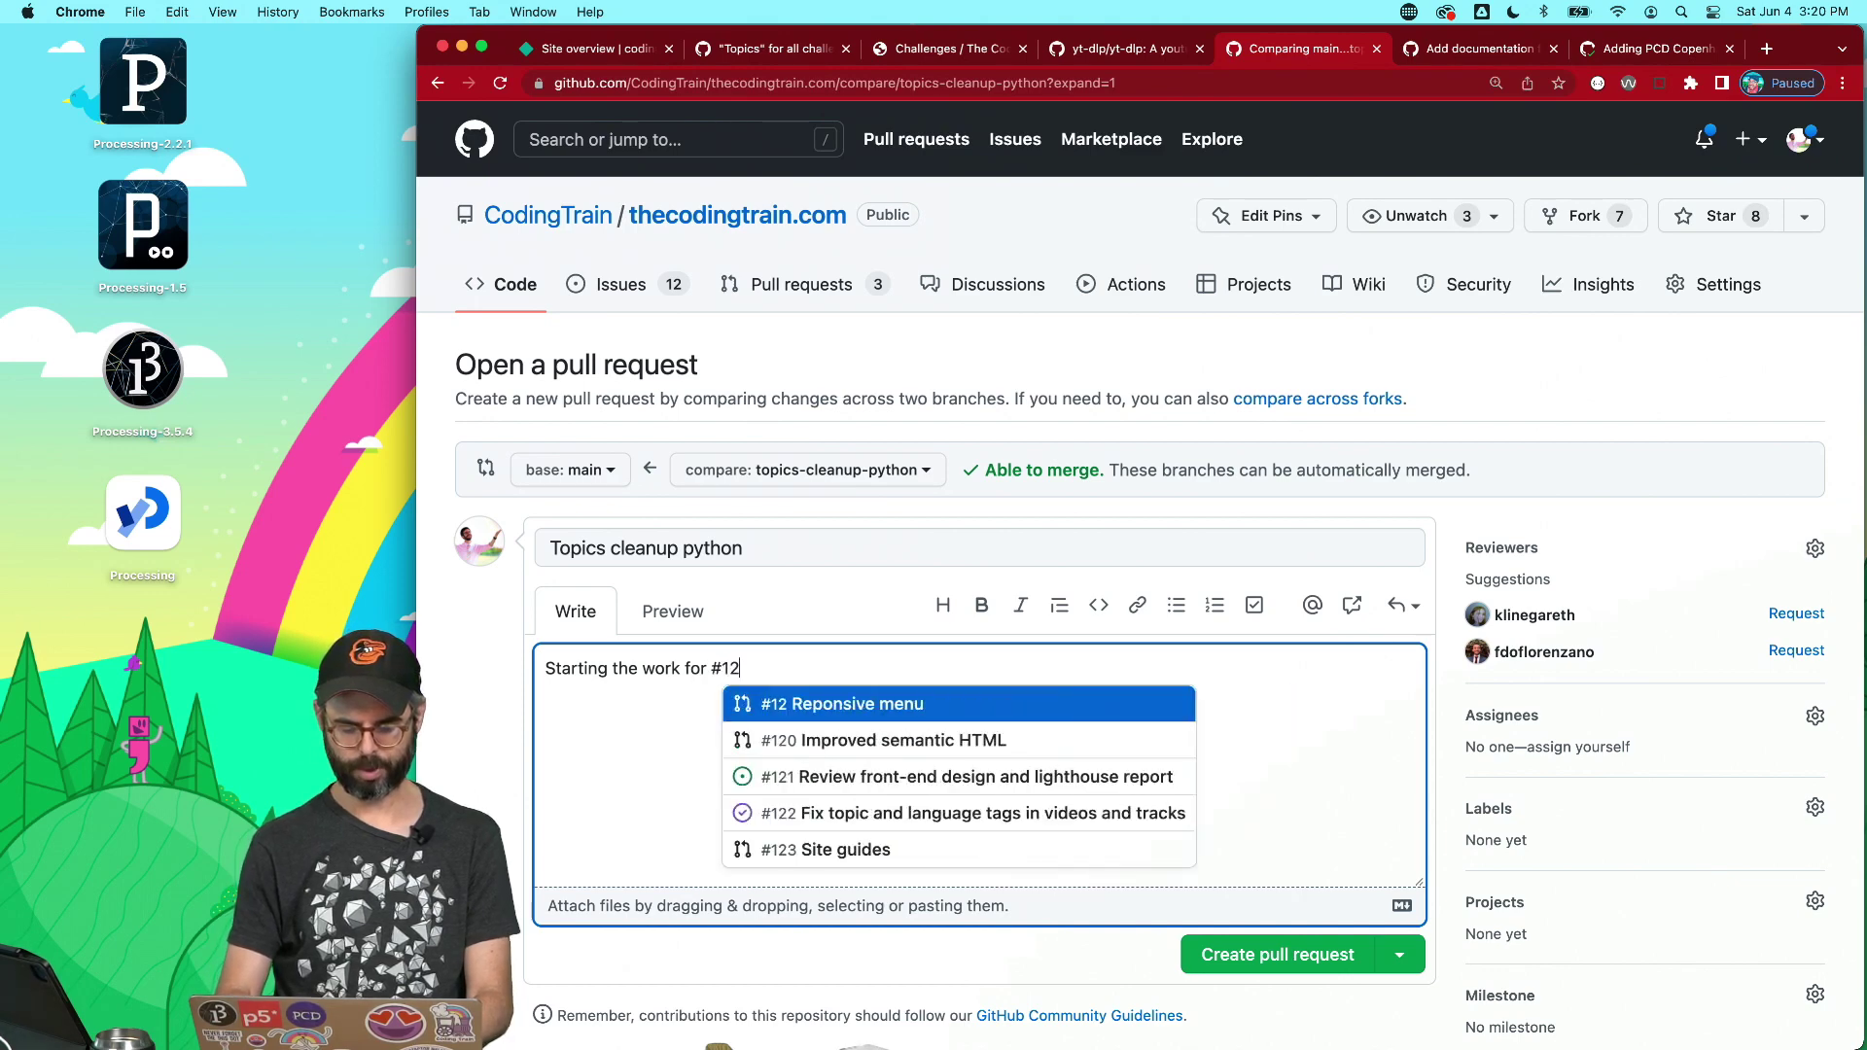
{"action": "type", "text": "8/"}
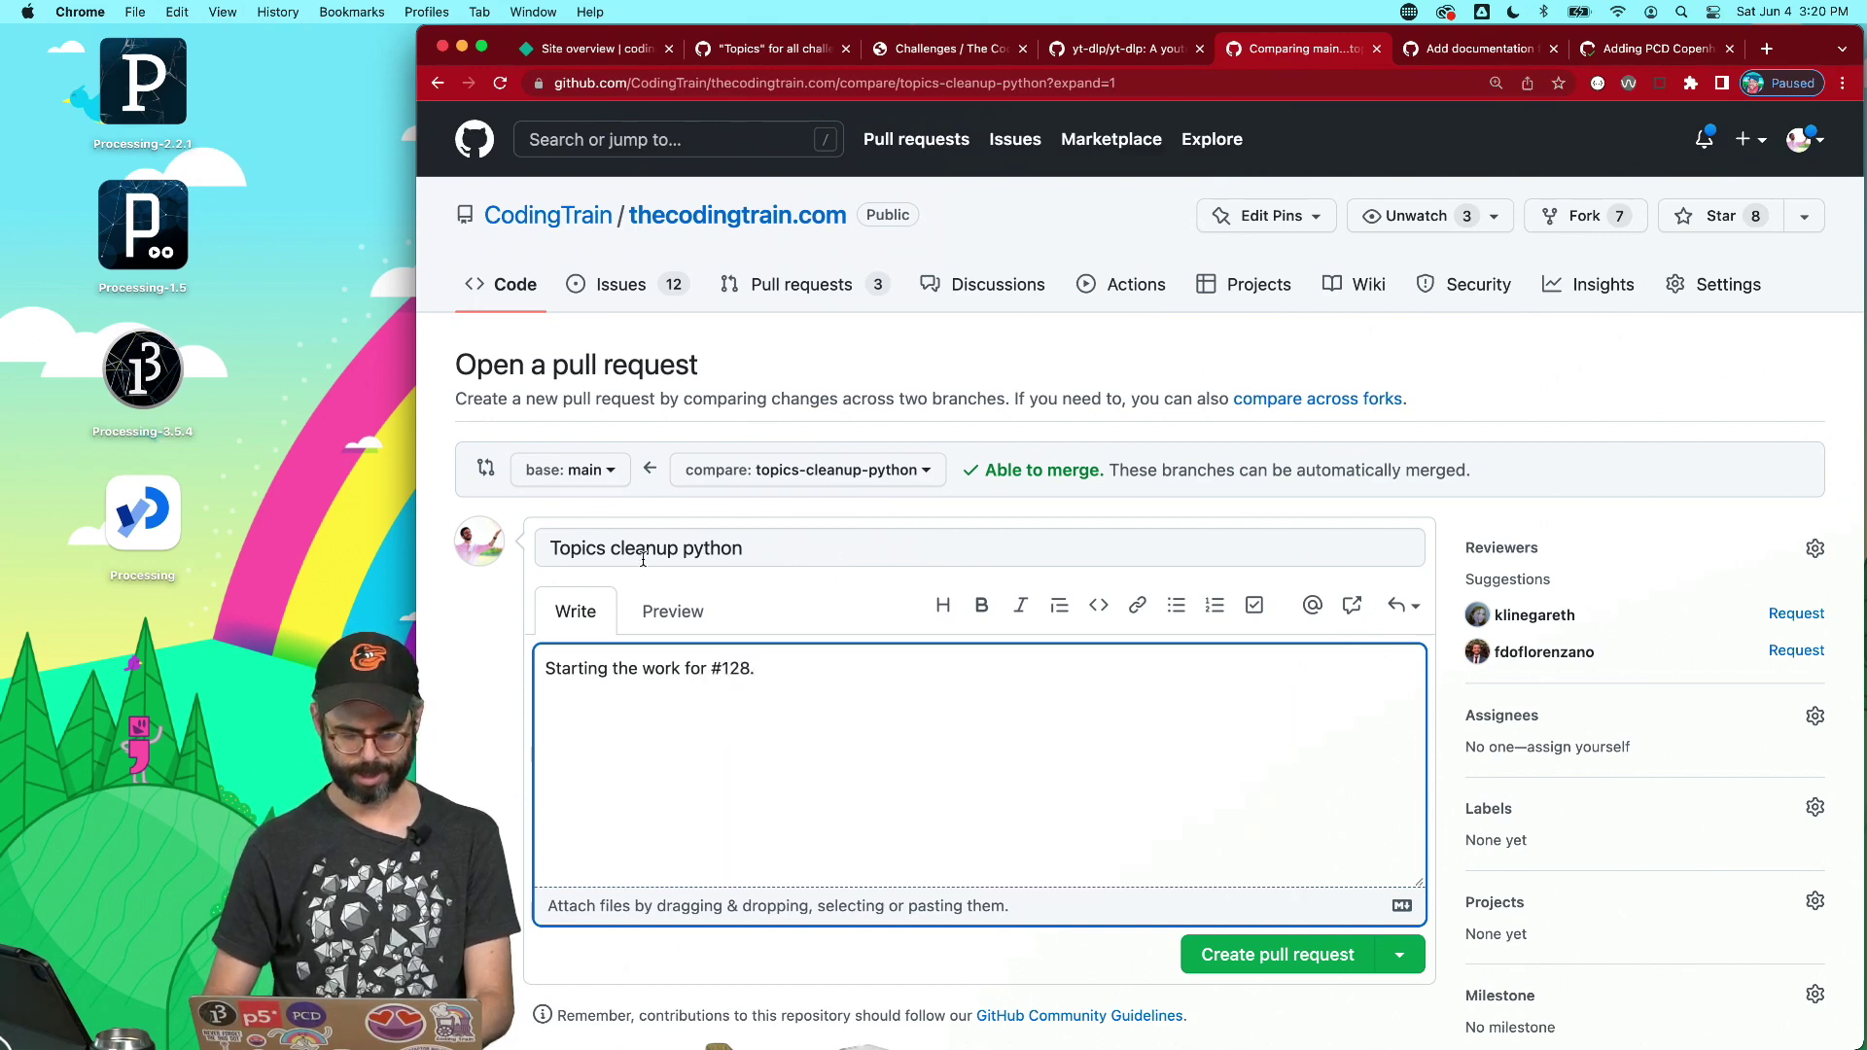
Step: Mark the title [WIP] and create it as draft pull request #150
{"action": "left_click", "coordinate": [543, 550]}
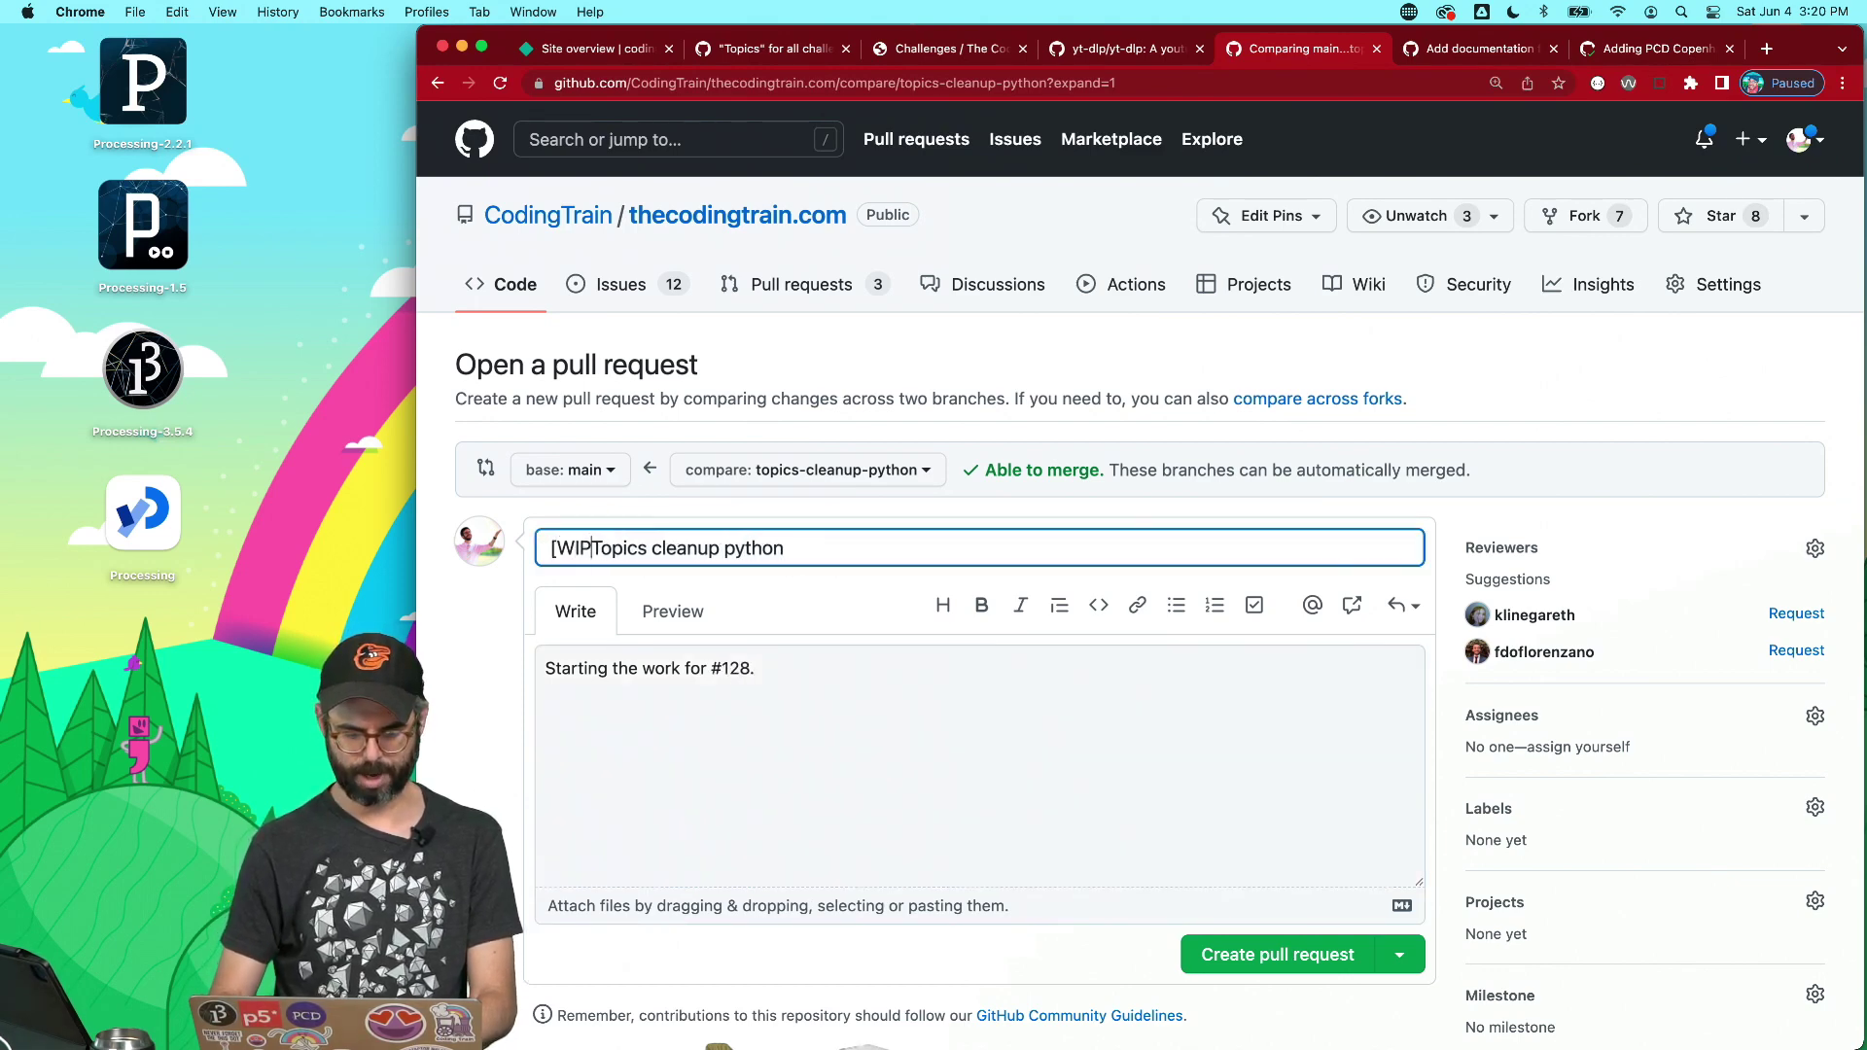
{"action": "scroll", "coordinate": [1652, 700], "scroll_direction": "down", "scroll_amount": 5}
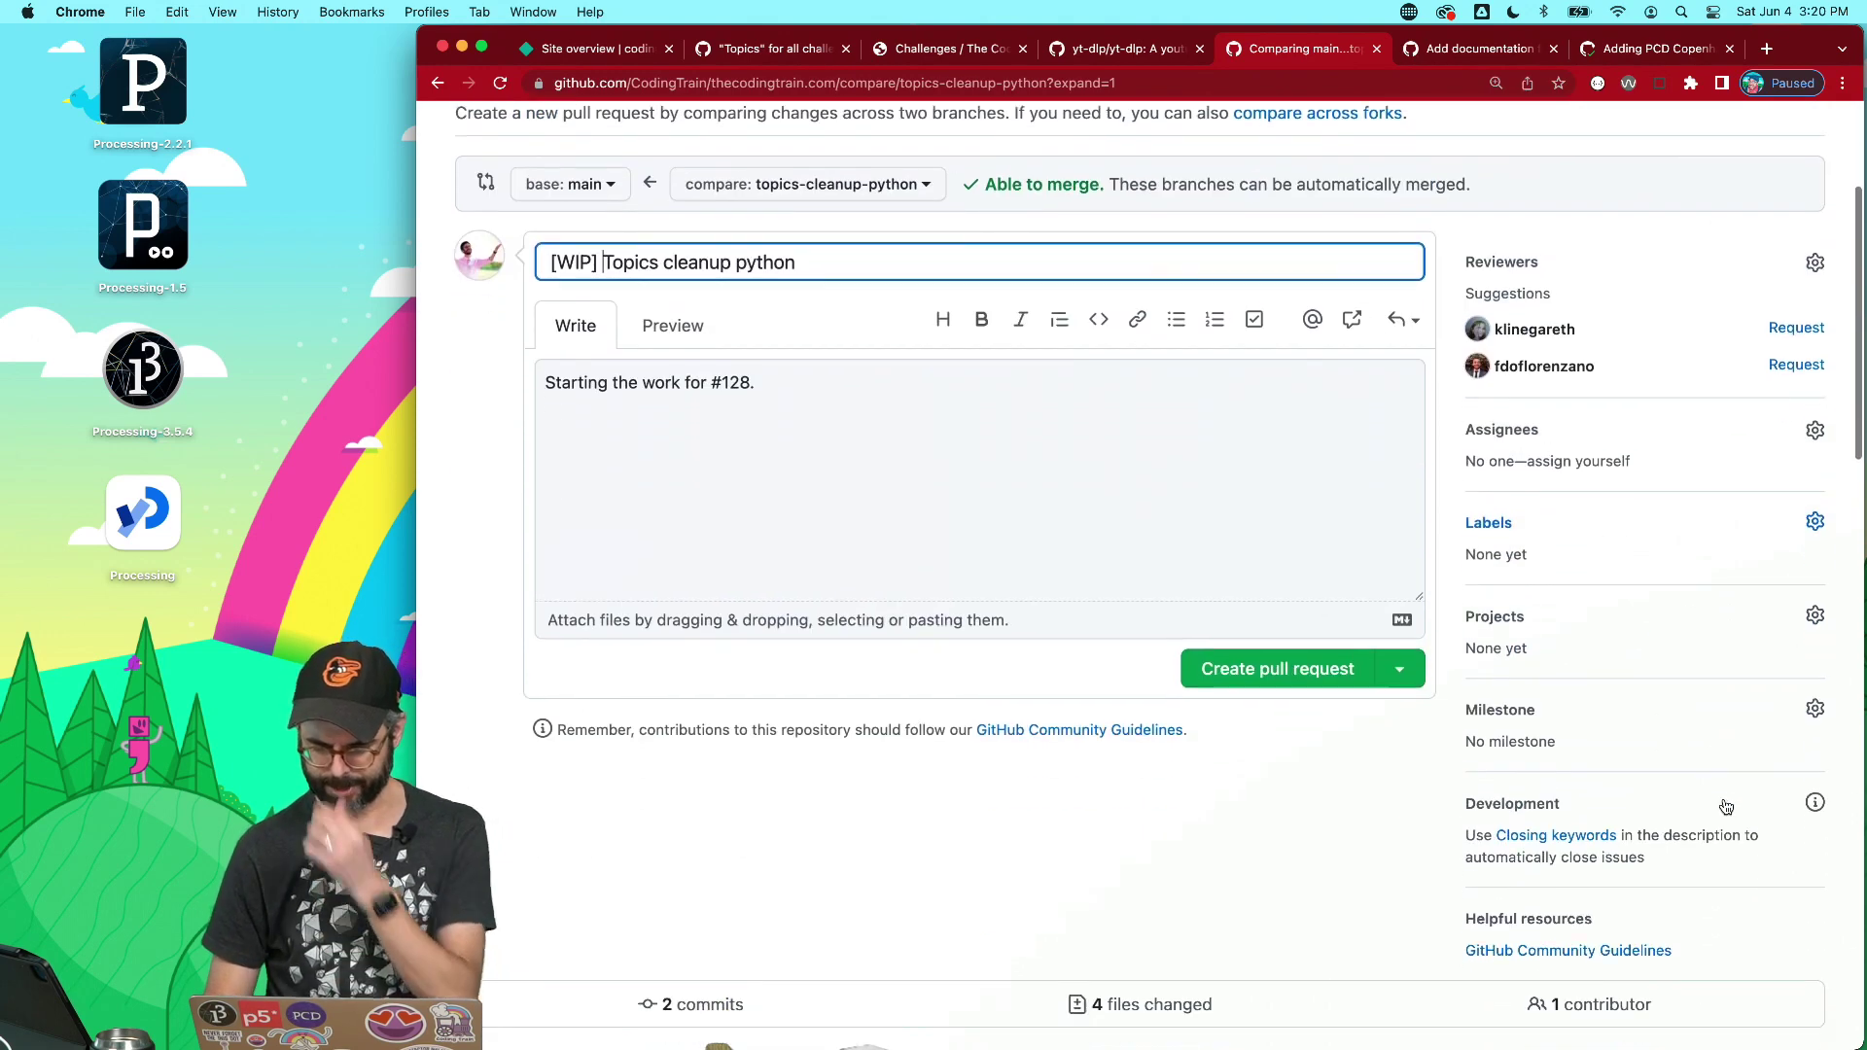
{"action": "left_click", "coordinate": [1403, 647]}
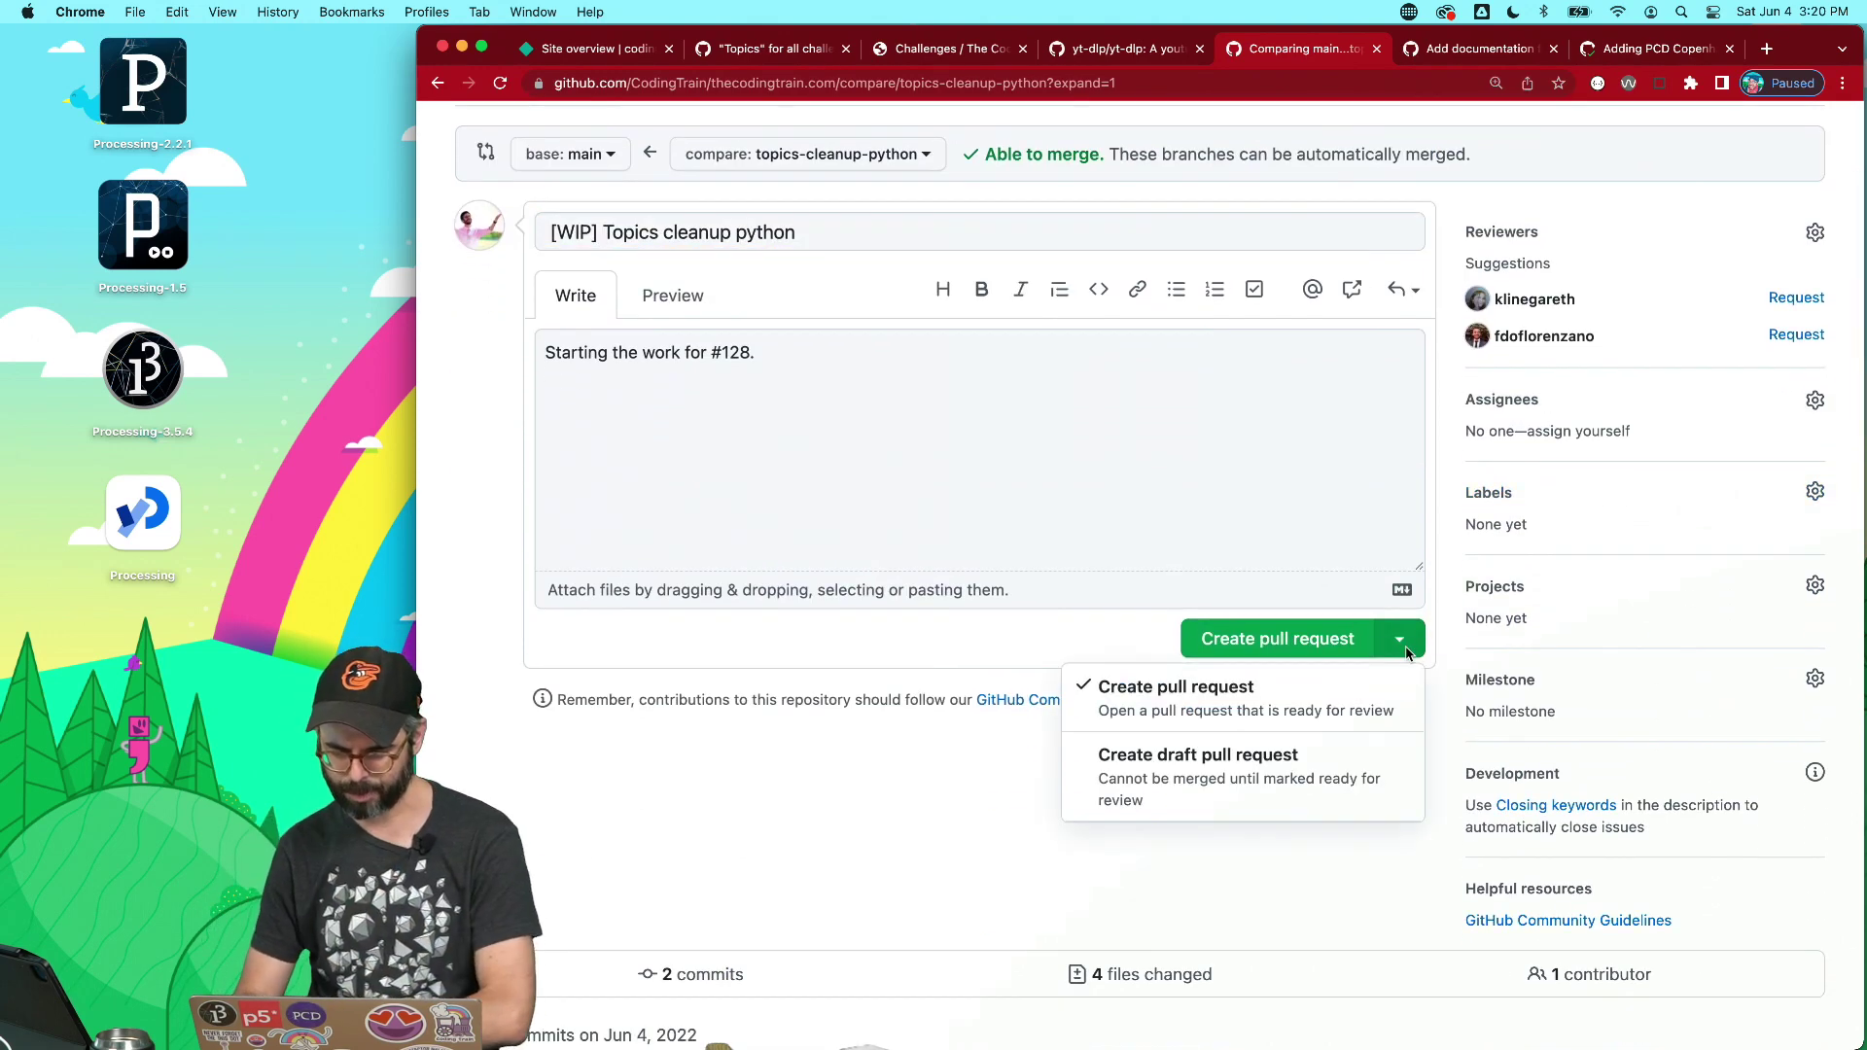
{"action": "left_click", "coordinate": [1321, 766]}
{"action": "scroll", "coordinate": [1402, 741], "scroll_direction": "up", "scroll_amount": 1}
{"action": "left_click", "coordinate": [1287, 669]}
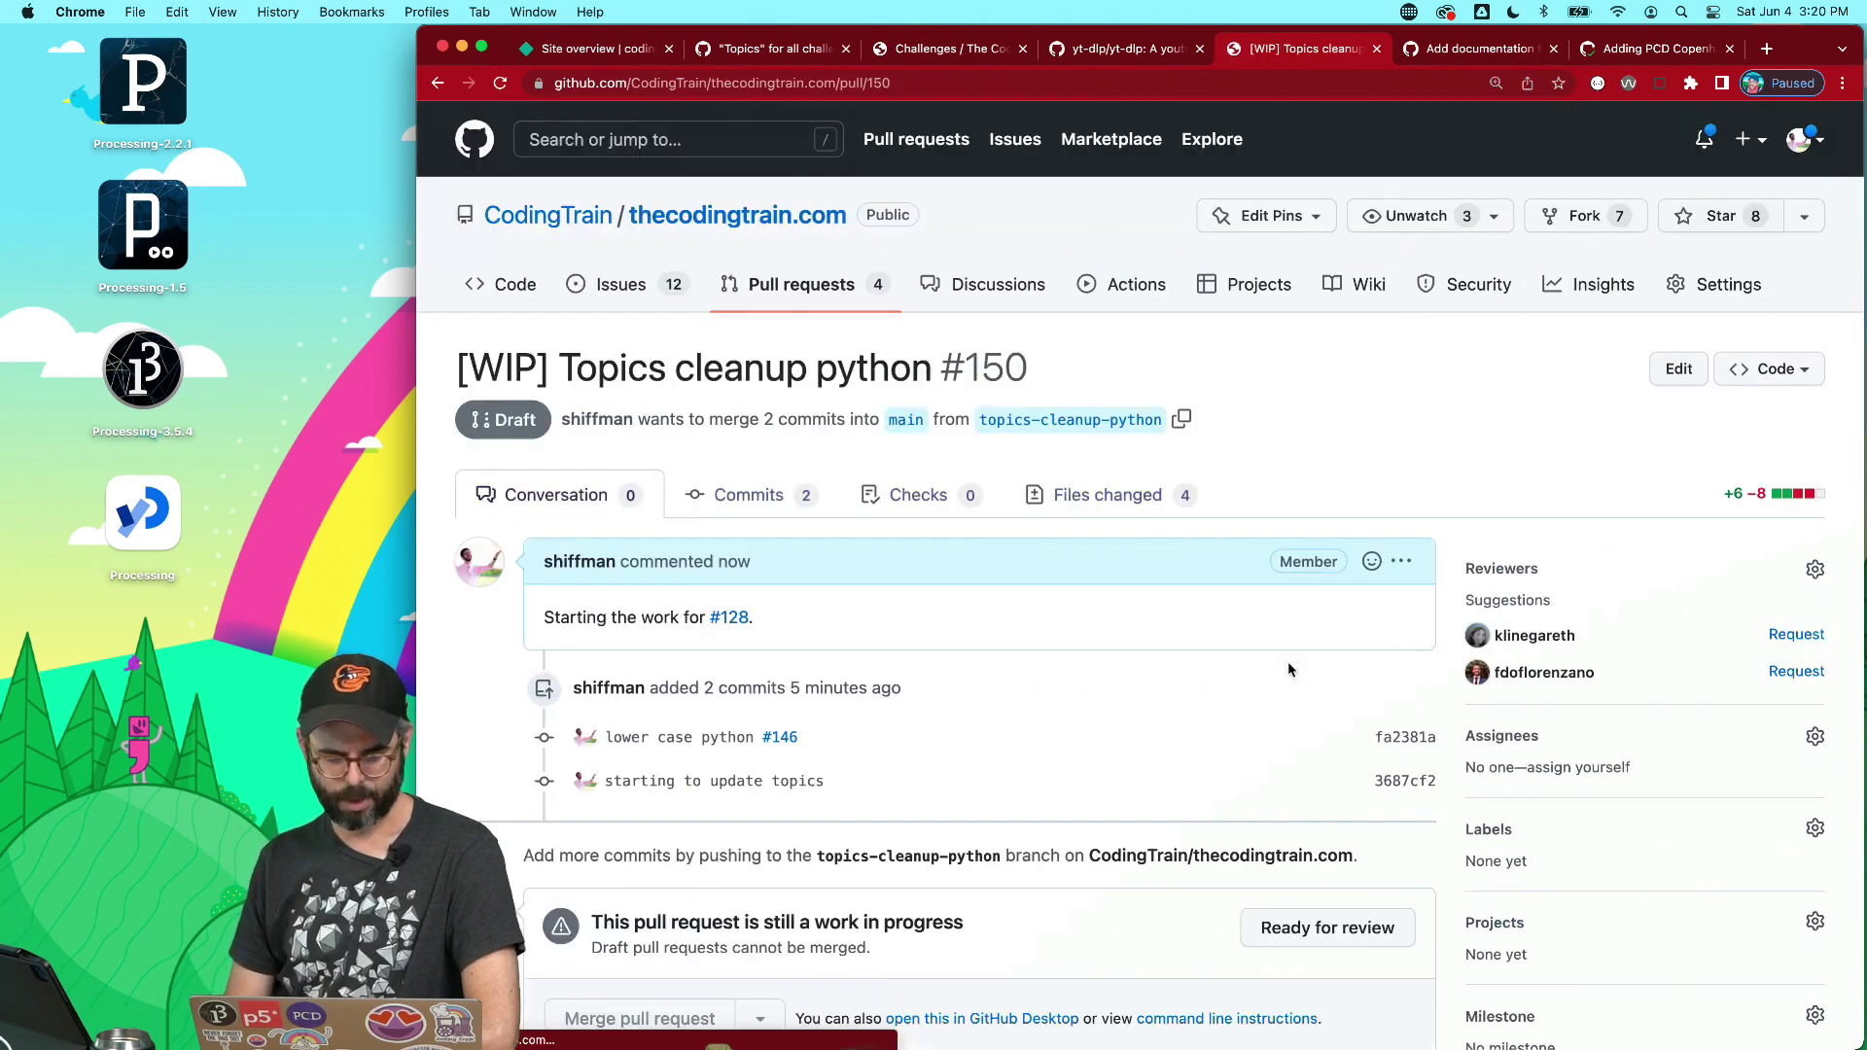
{"action": "scroll", "coordinate": [1105, 355], "scroll_direction": "down", "scroll_amount": 4}
{"action": "left_click", "coordinate": [1105, 324]}
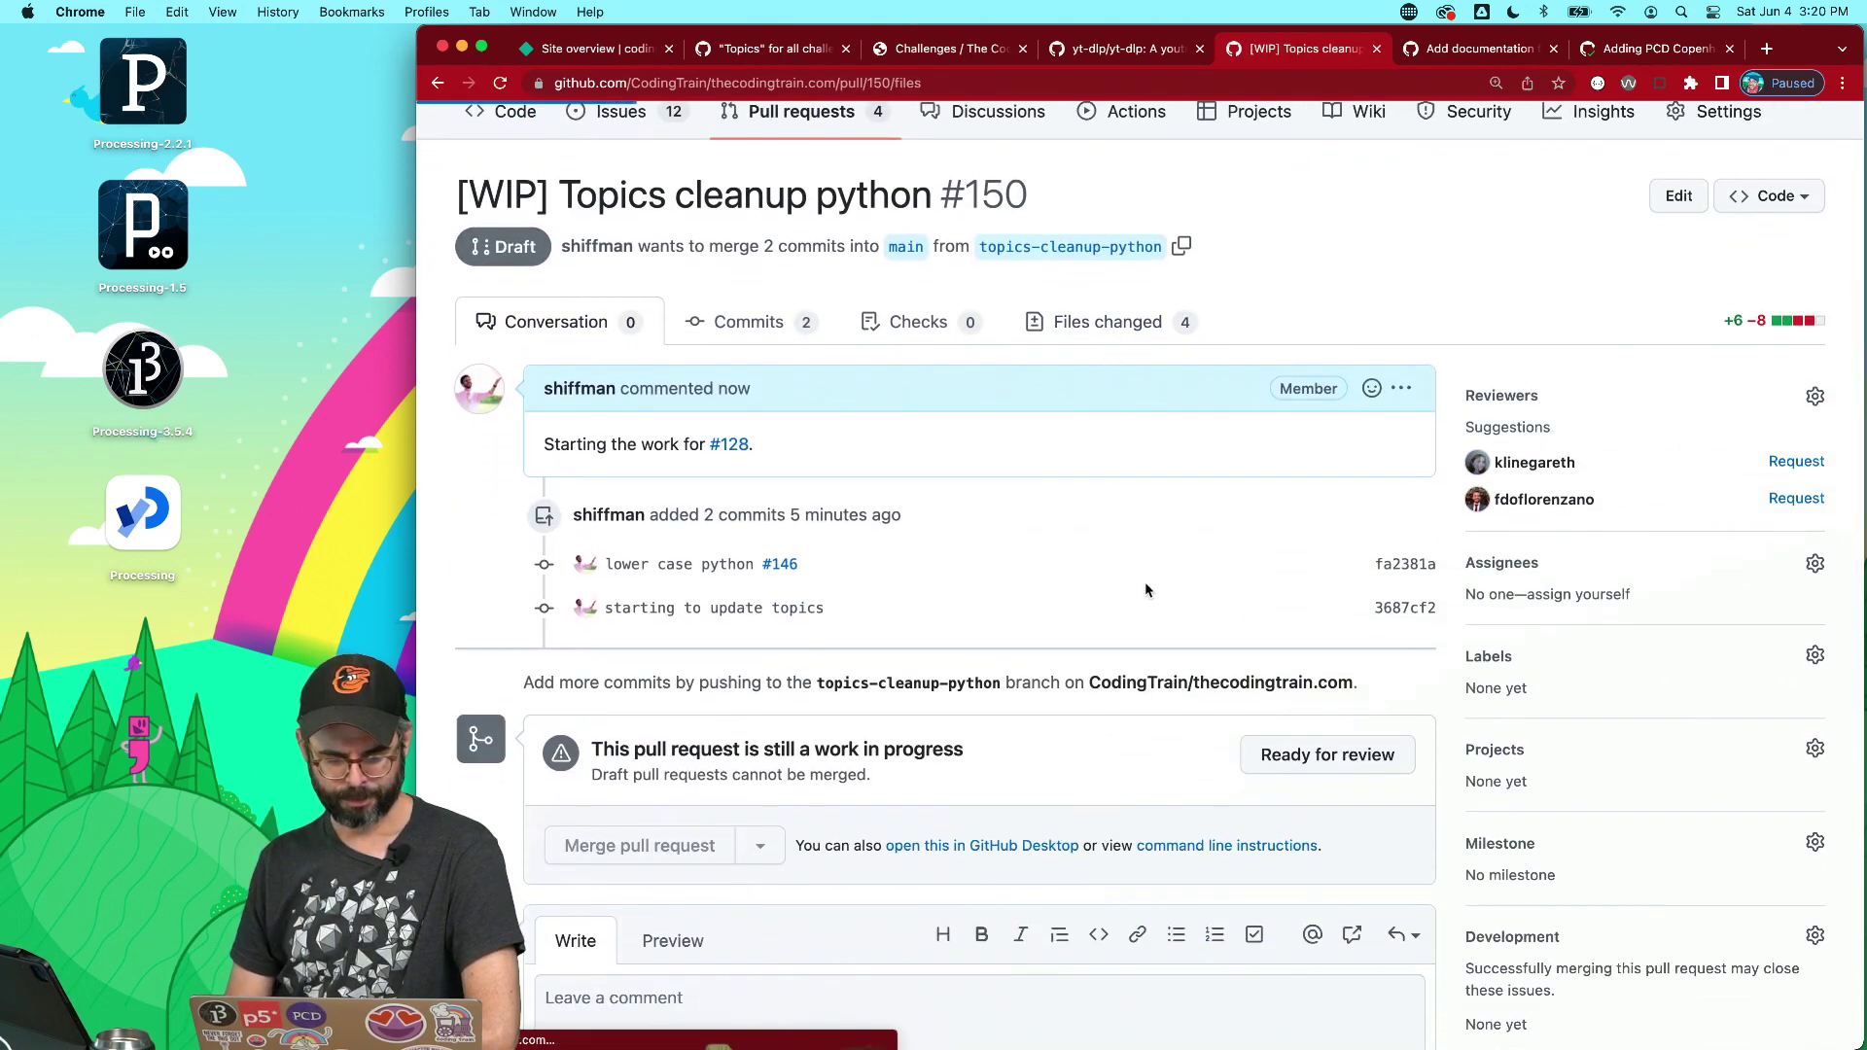
Step: Scroll through the JSON topic diffs of pull request #150, then open the repository's Issues list
{"action": "scroll", "coordinate": [1148, 602], "scroll_direction": "down", "scroll_amount": 10}
{"action": "scroll", "coordinate": [1149, 613], "scroll_direction": "down", "scroll_amount": 8}
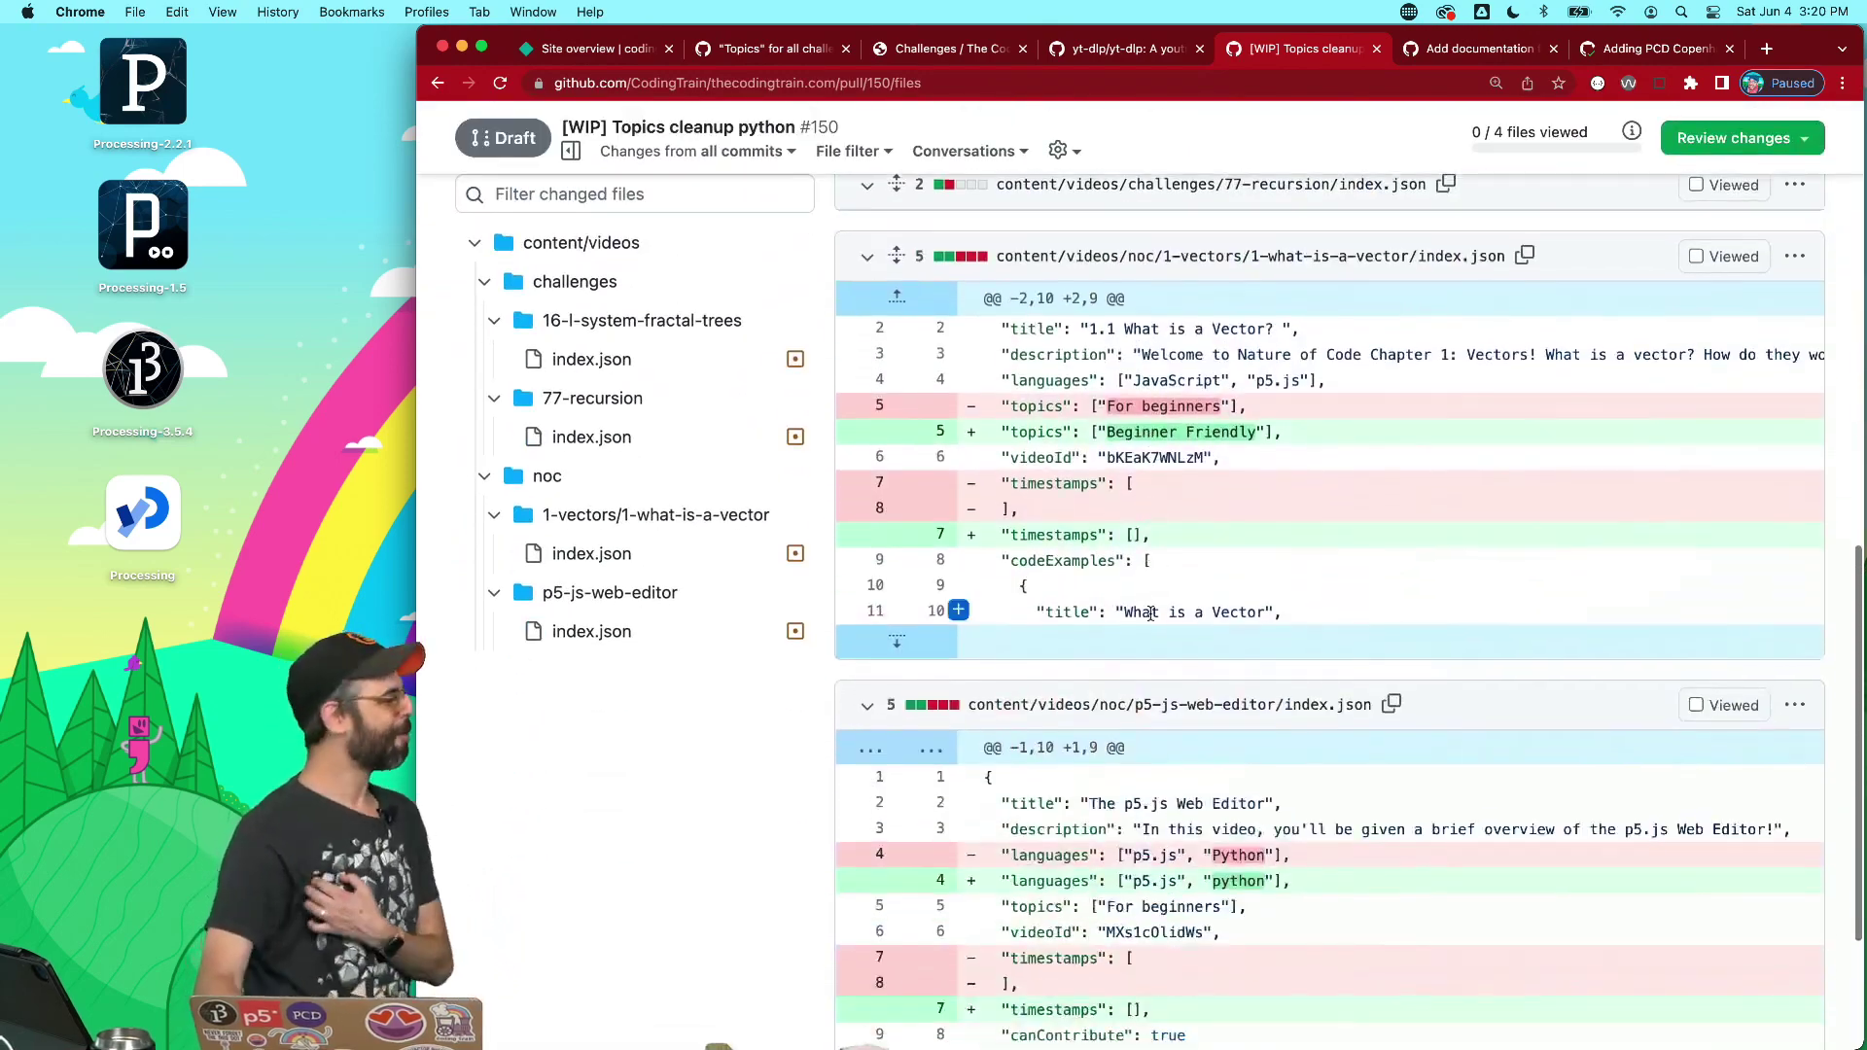
{"action": "scroll", "coordinate": [1152, 615], "scroll_direction": "up", "scroll_amount": 9}
{"action": "scroll", "coordinate": [1152, 615], "scroll_direction": "up", "scroll_amount": 5}
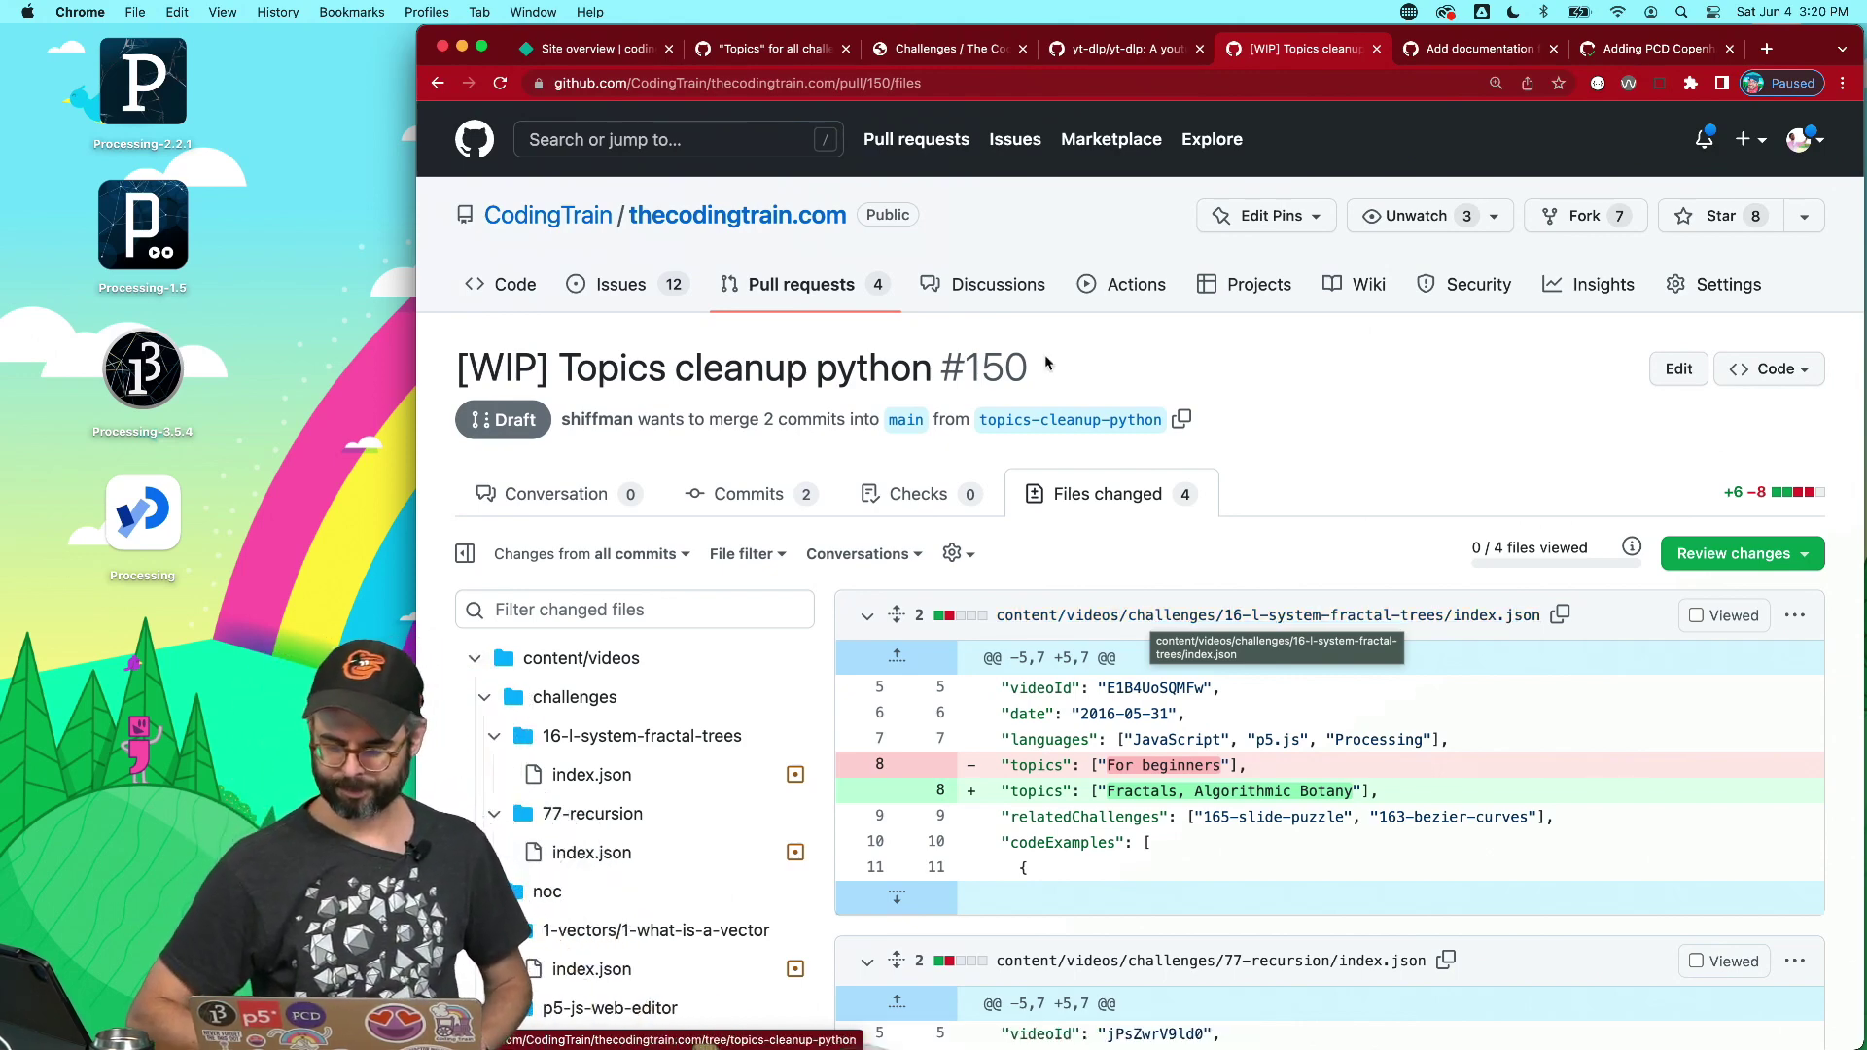
{"action": "left_click", "coordinate": [656, 292]}
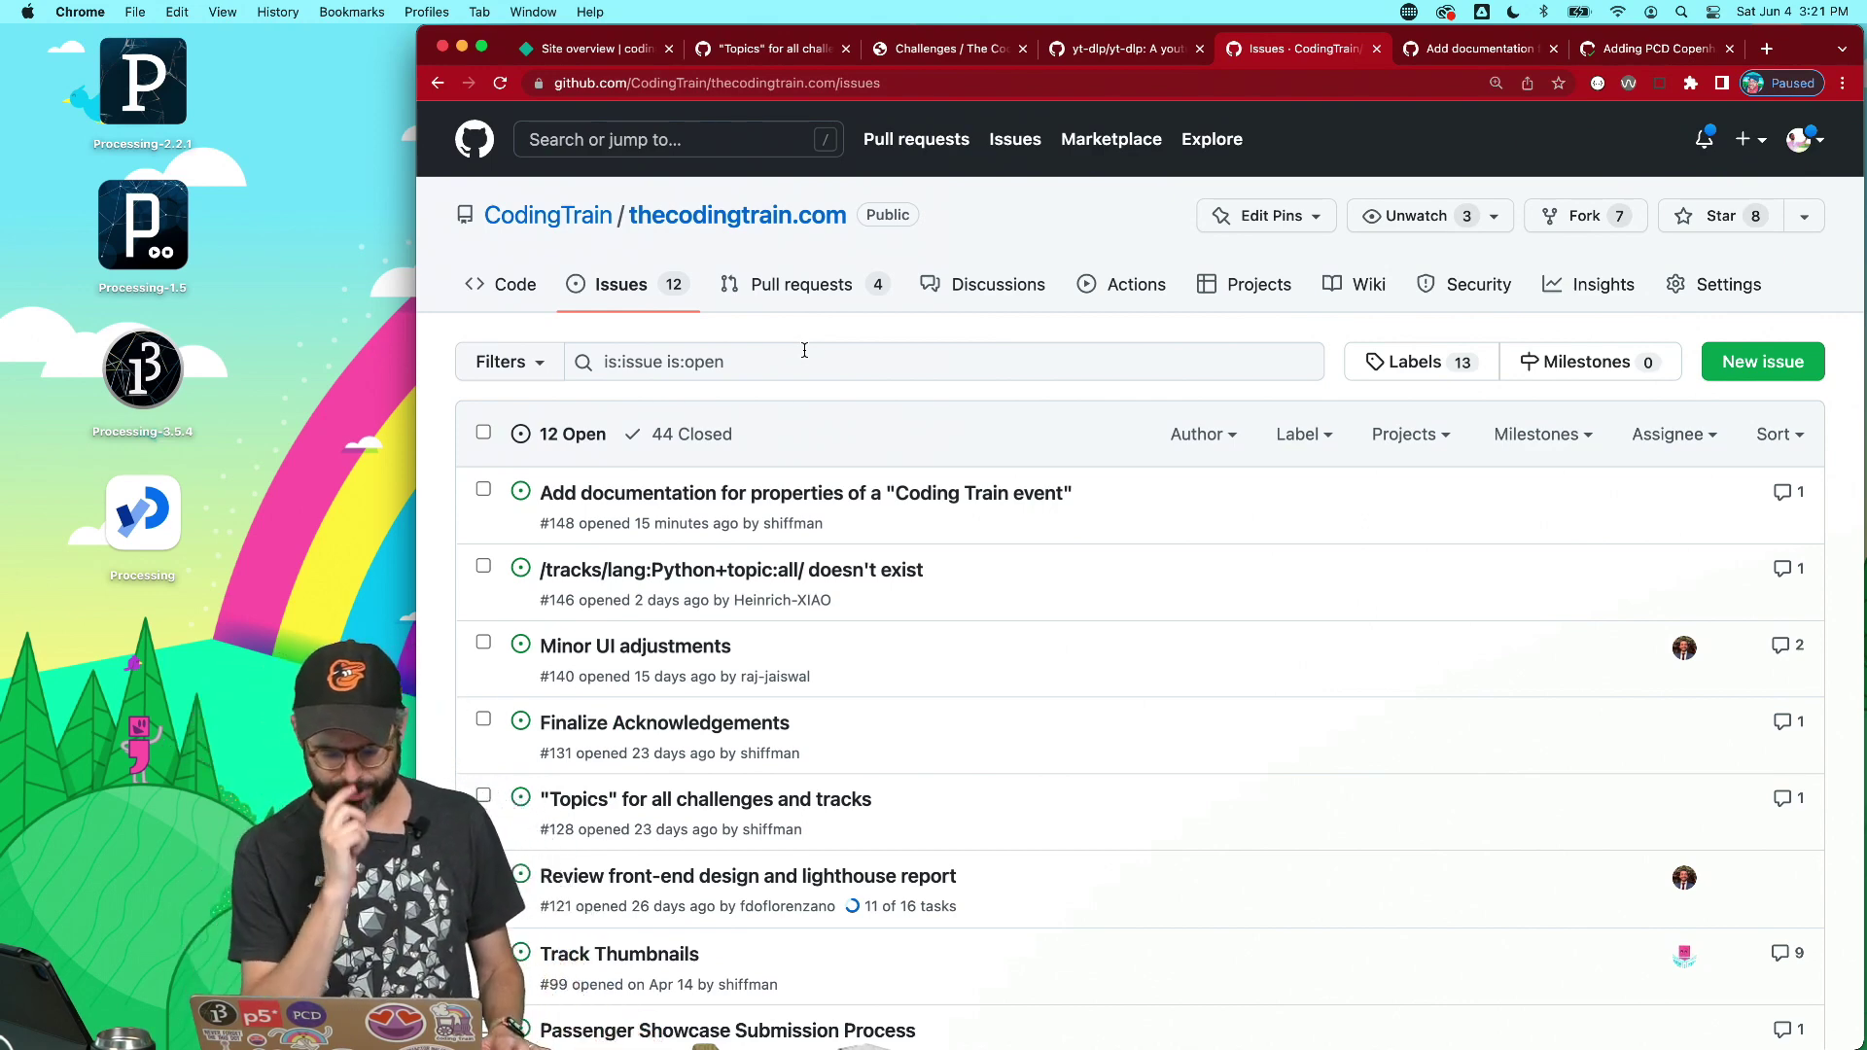
Step: Open pull request #149 and check the new Events section on its Netlify deploy preview
{"action": "scroll", "coordinate": [804, 350], "scroll_direction": "down", "scroll_amount": 4}
{"action": "scroll", "coordinate": [792, 311], "scroll_direction": "up", "scroll_amount": 4}
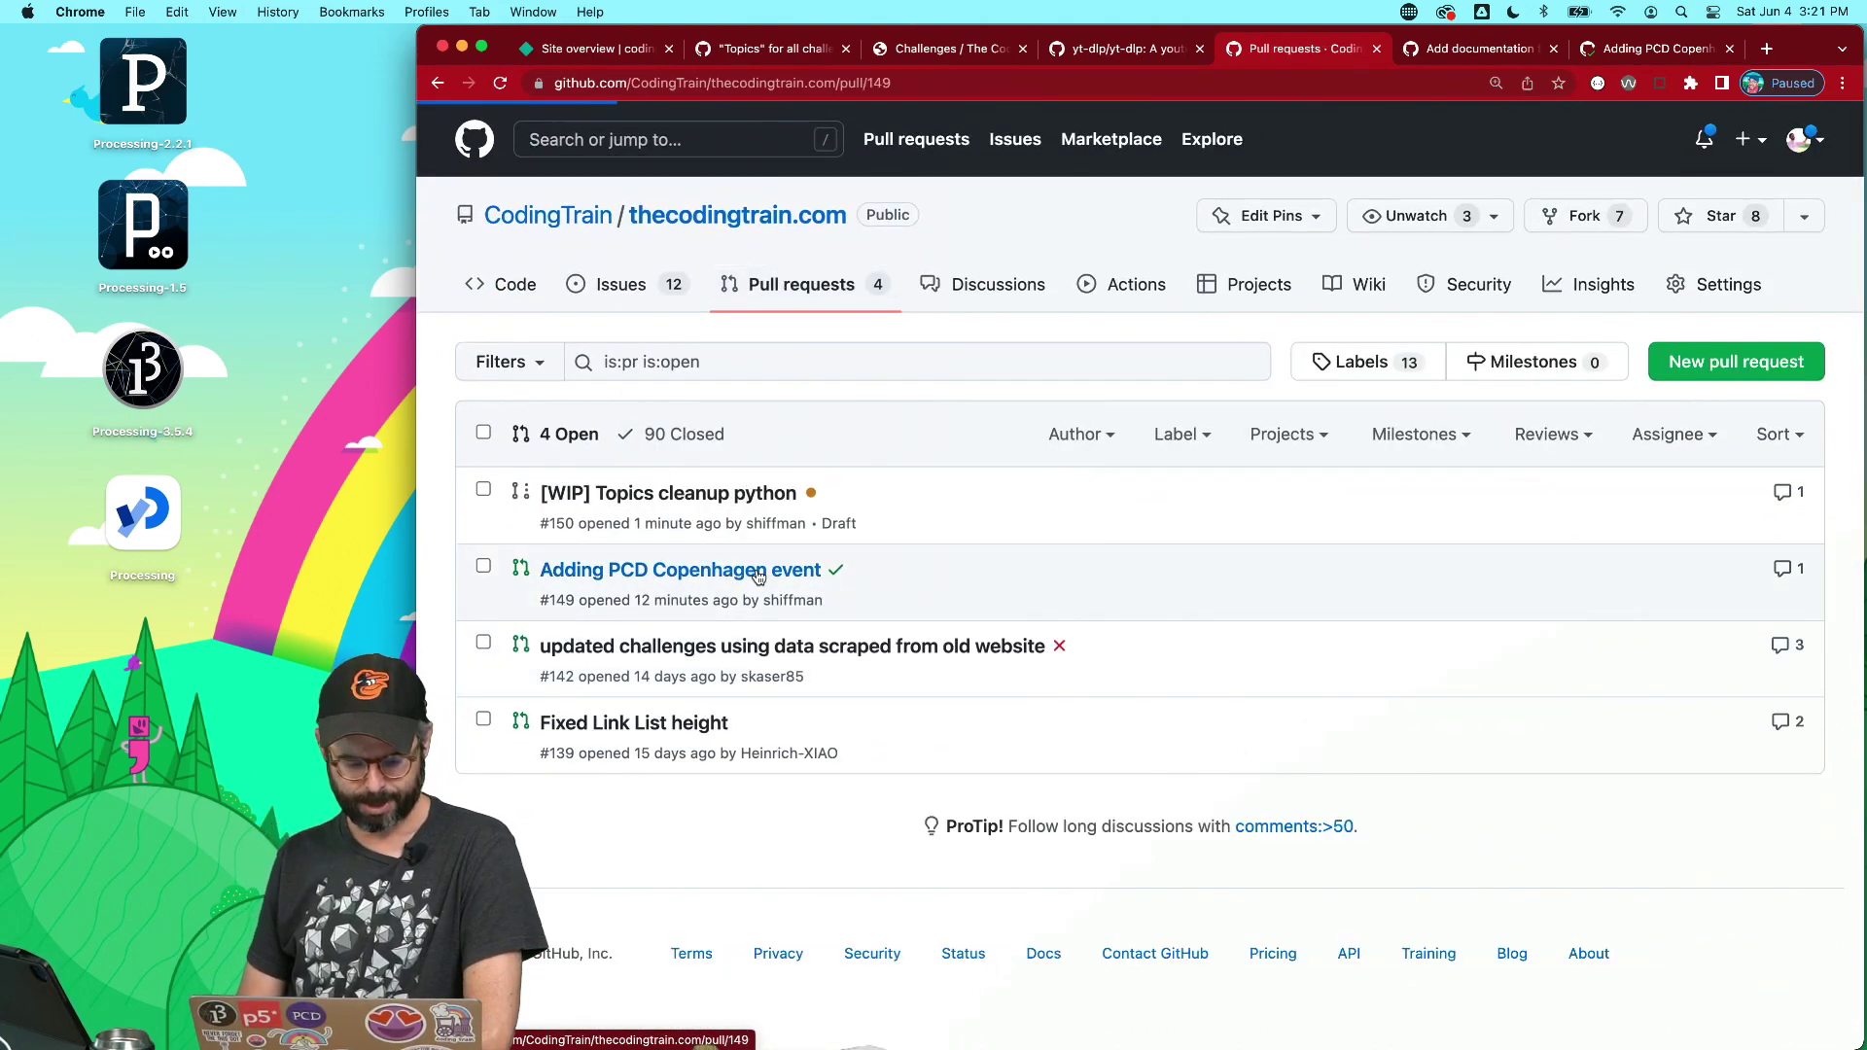
{"action": "left_click", "coordinate": [758, 574]}
{"action": "scroll", "coordinate": [758, 576], "scroll_direction": "down", "scroll_amount": 12}
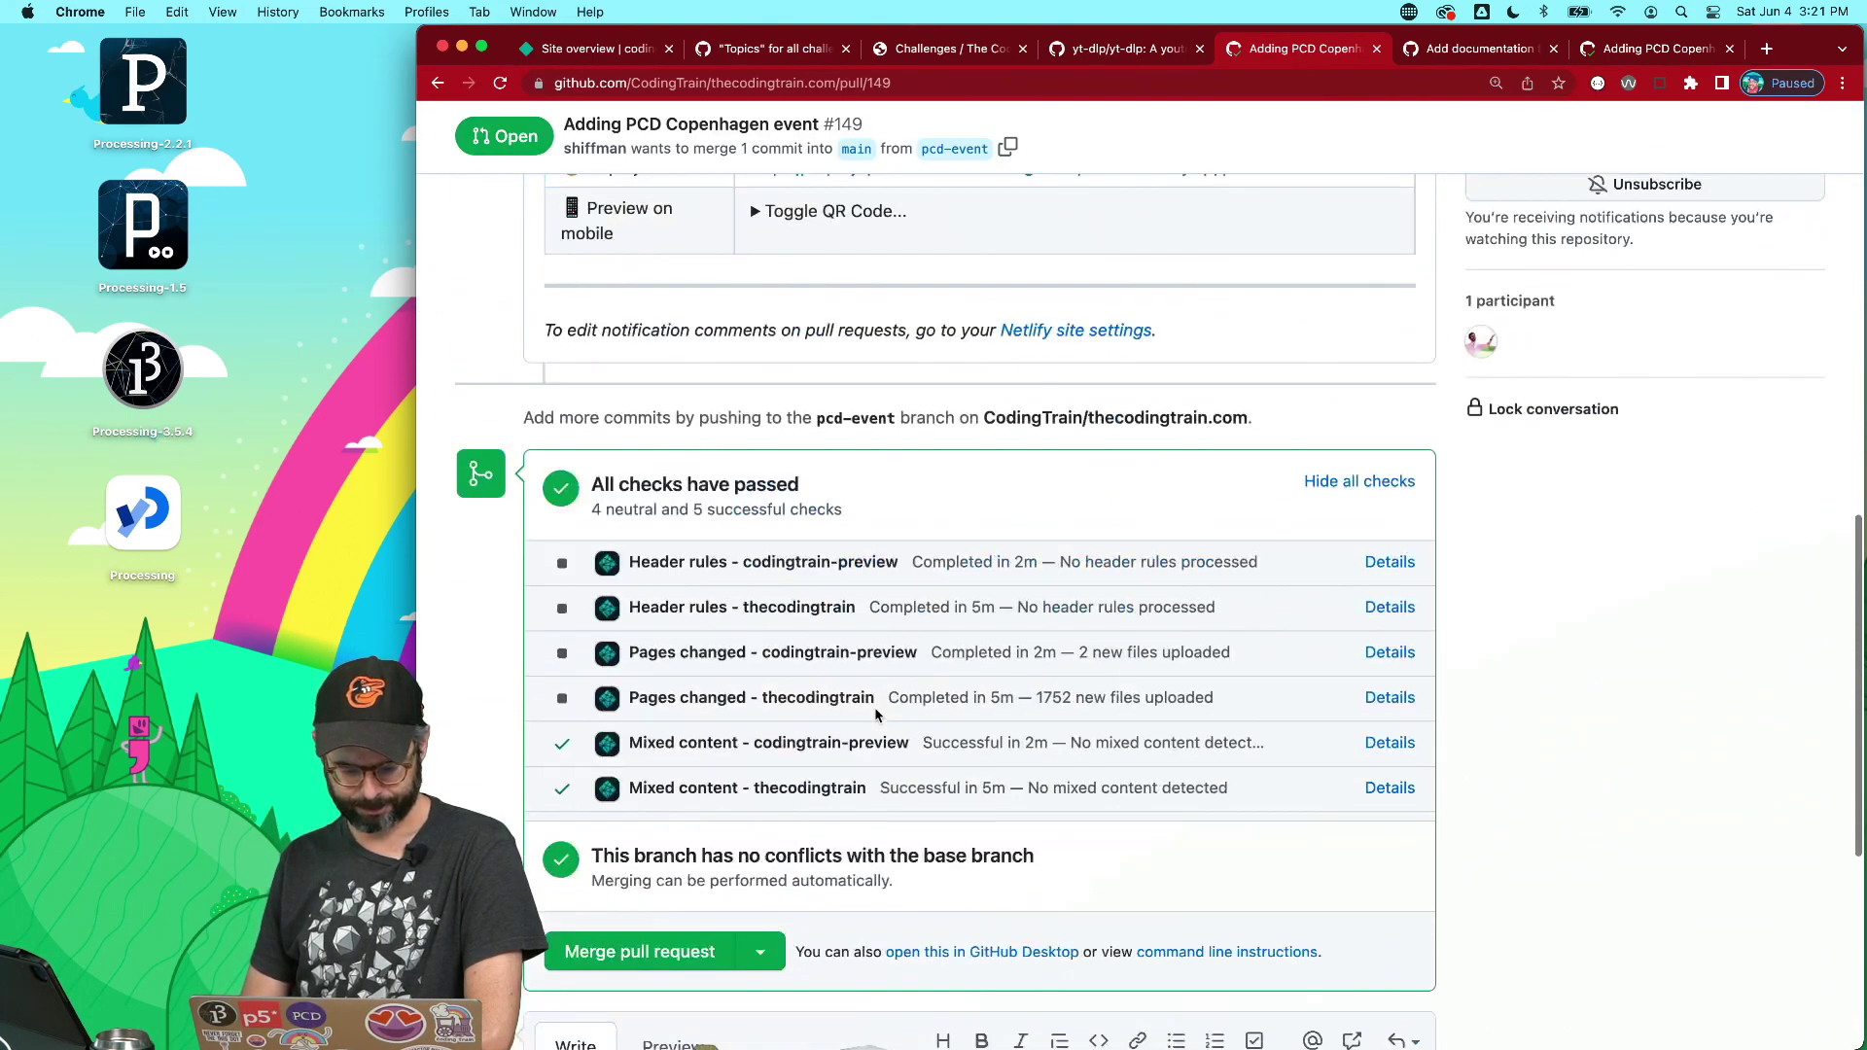
{"action": "scroll", "coordinate": [873, 715], "scroll_direction": "up", "scroll_amount": 6}
{"action": "scroll", "coordinate": [1021, 449], "scroll_direction": "up", "scroll_amount": 2}
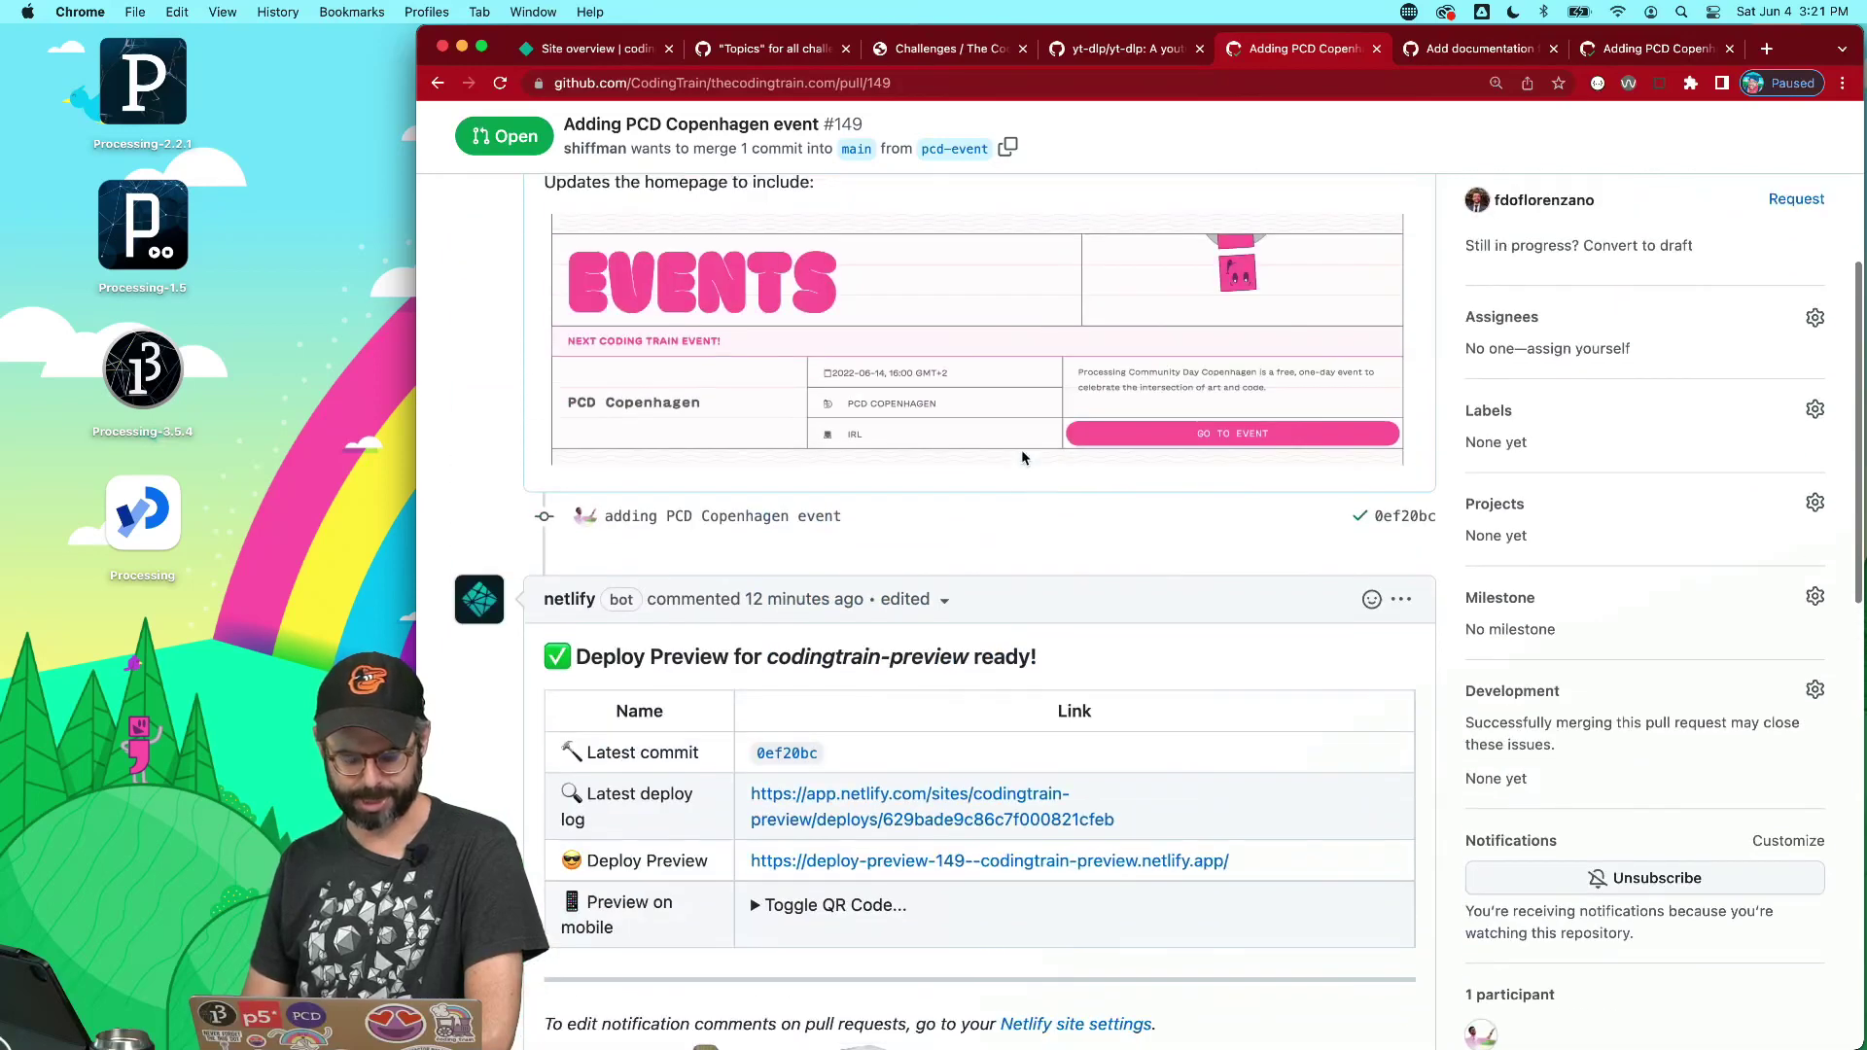
{"action": "scroll", "coordinate": [1021, 457], "scroll_direction": "down", "scroll_amount": 3}
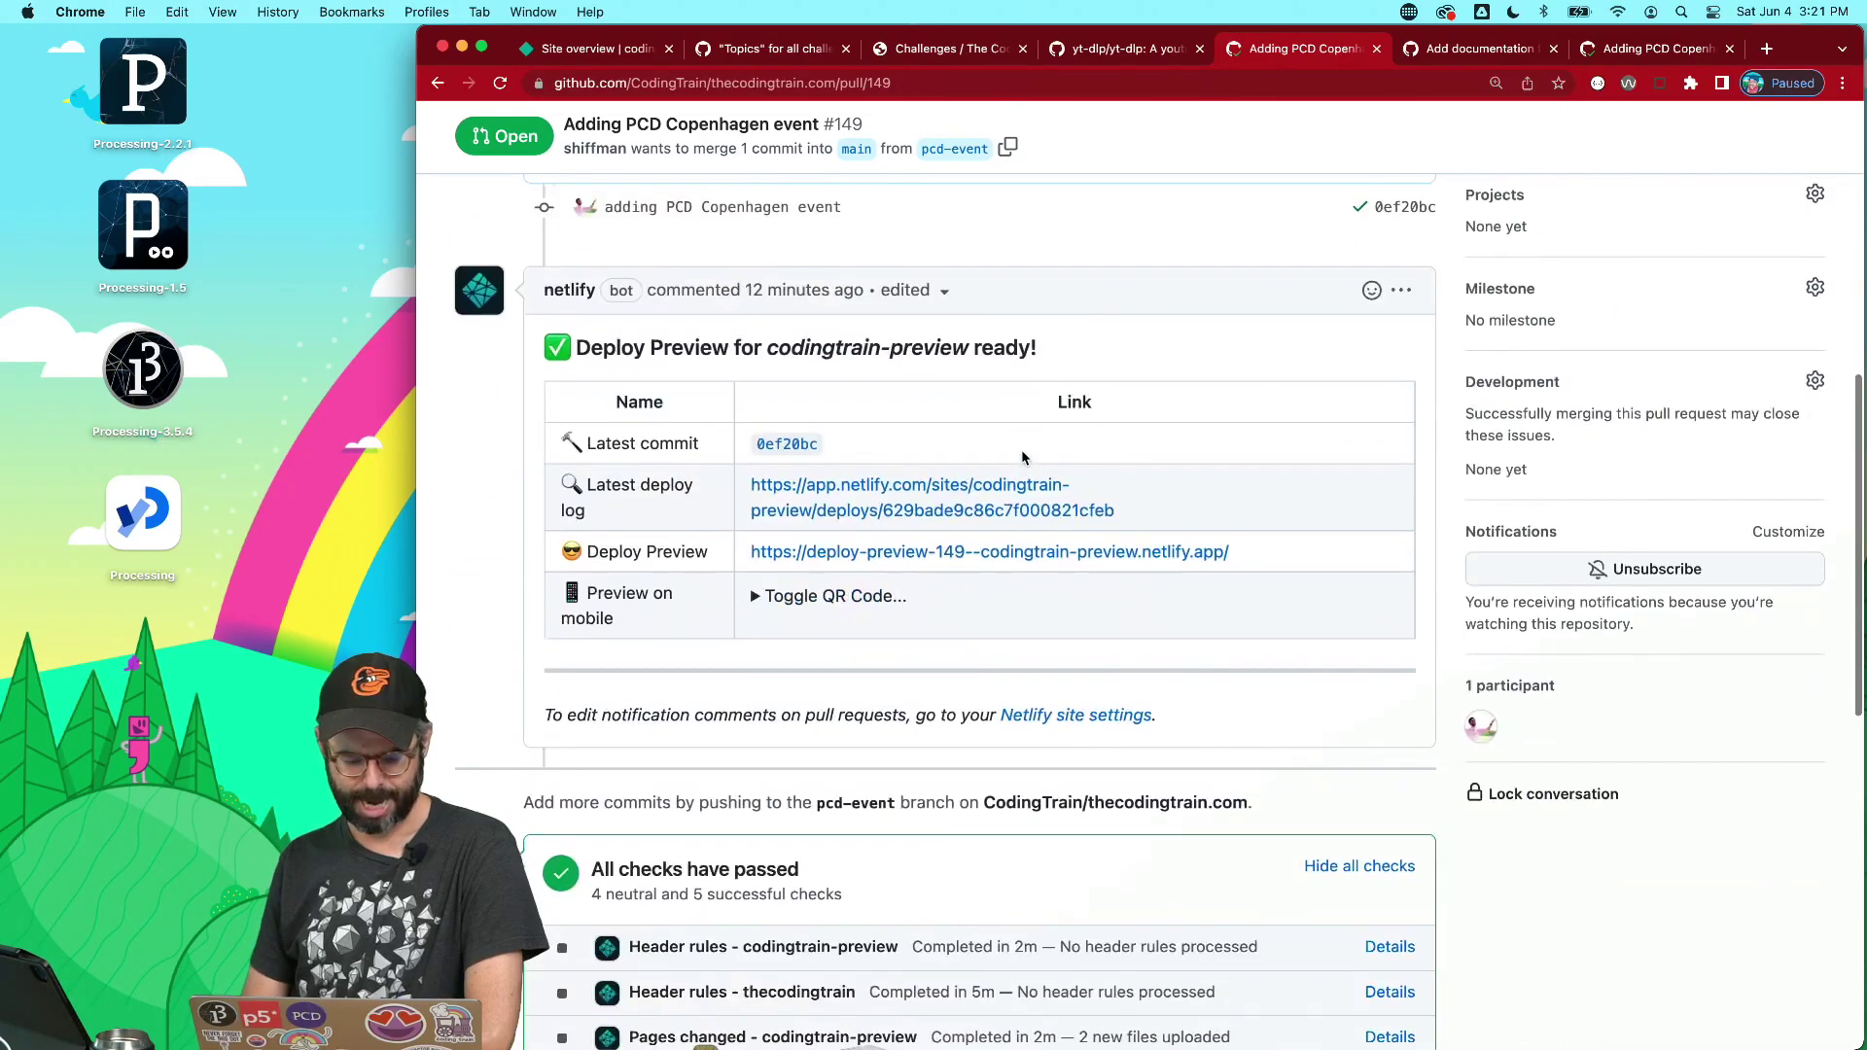
{"action": "left_click", "coordinate": [933, 554], "text": "super"}
{"action": "left_click", "coordinate": [1348, 60]}
{"action": "scroll", "coordinate": [1182, 708], "scroll_direction": "down", "scroll_amount": 15}
{"action": "scroll", "coordinate": [1182, 708], "scroll_direction": "down", "scroll_amount": 5}
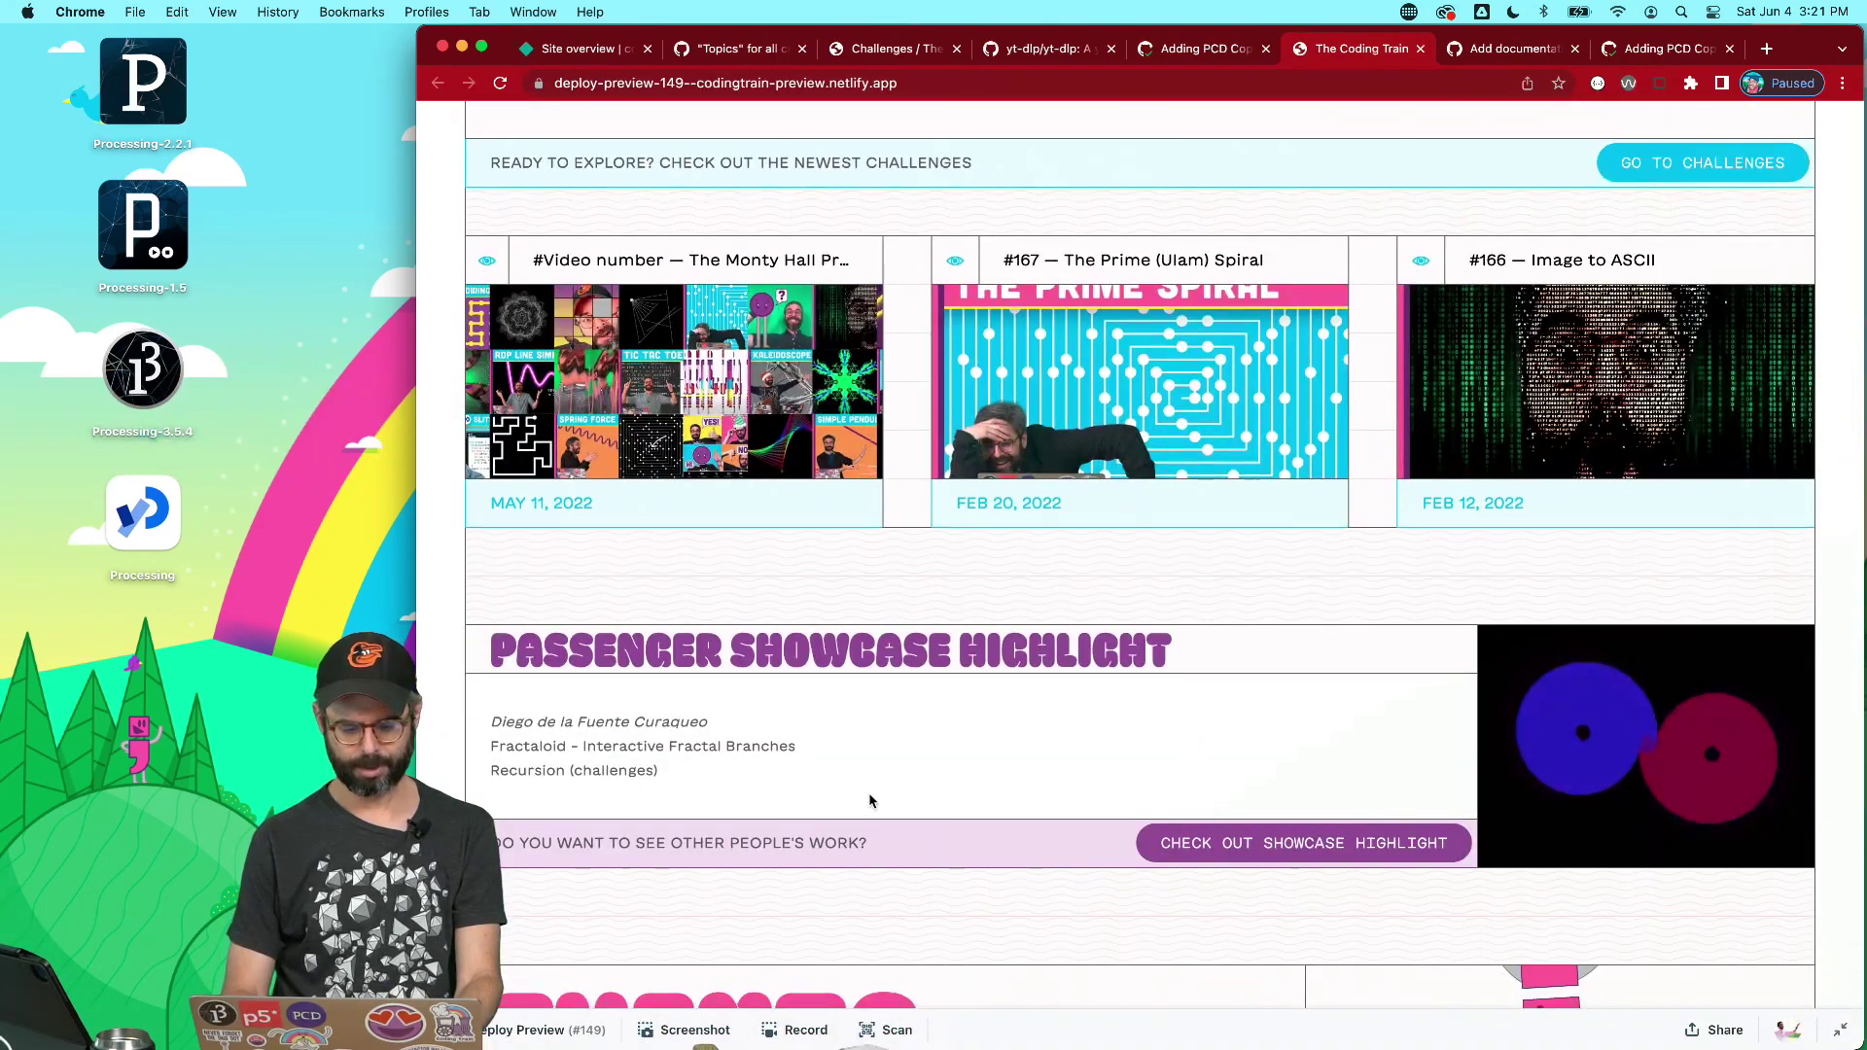
{"action": "scroll", "coordinate": [866, 795], "scroll_direction": "down", "scroll_amount": 6}
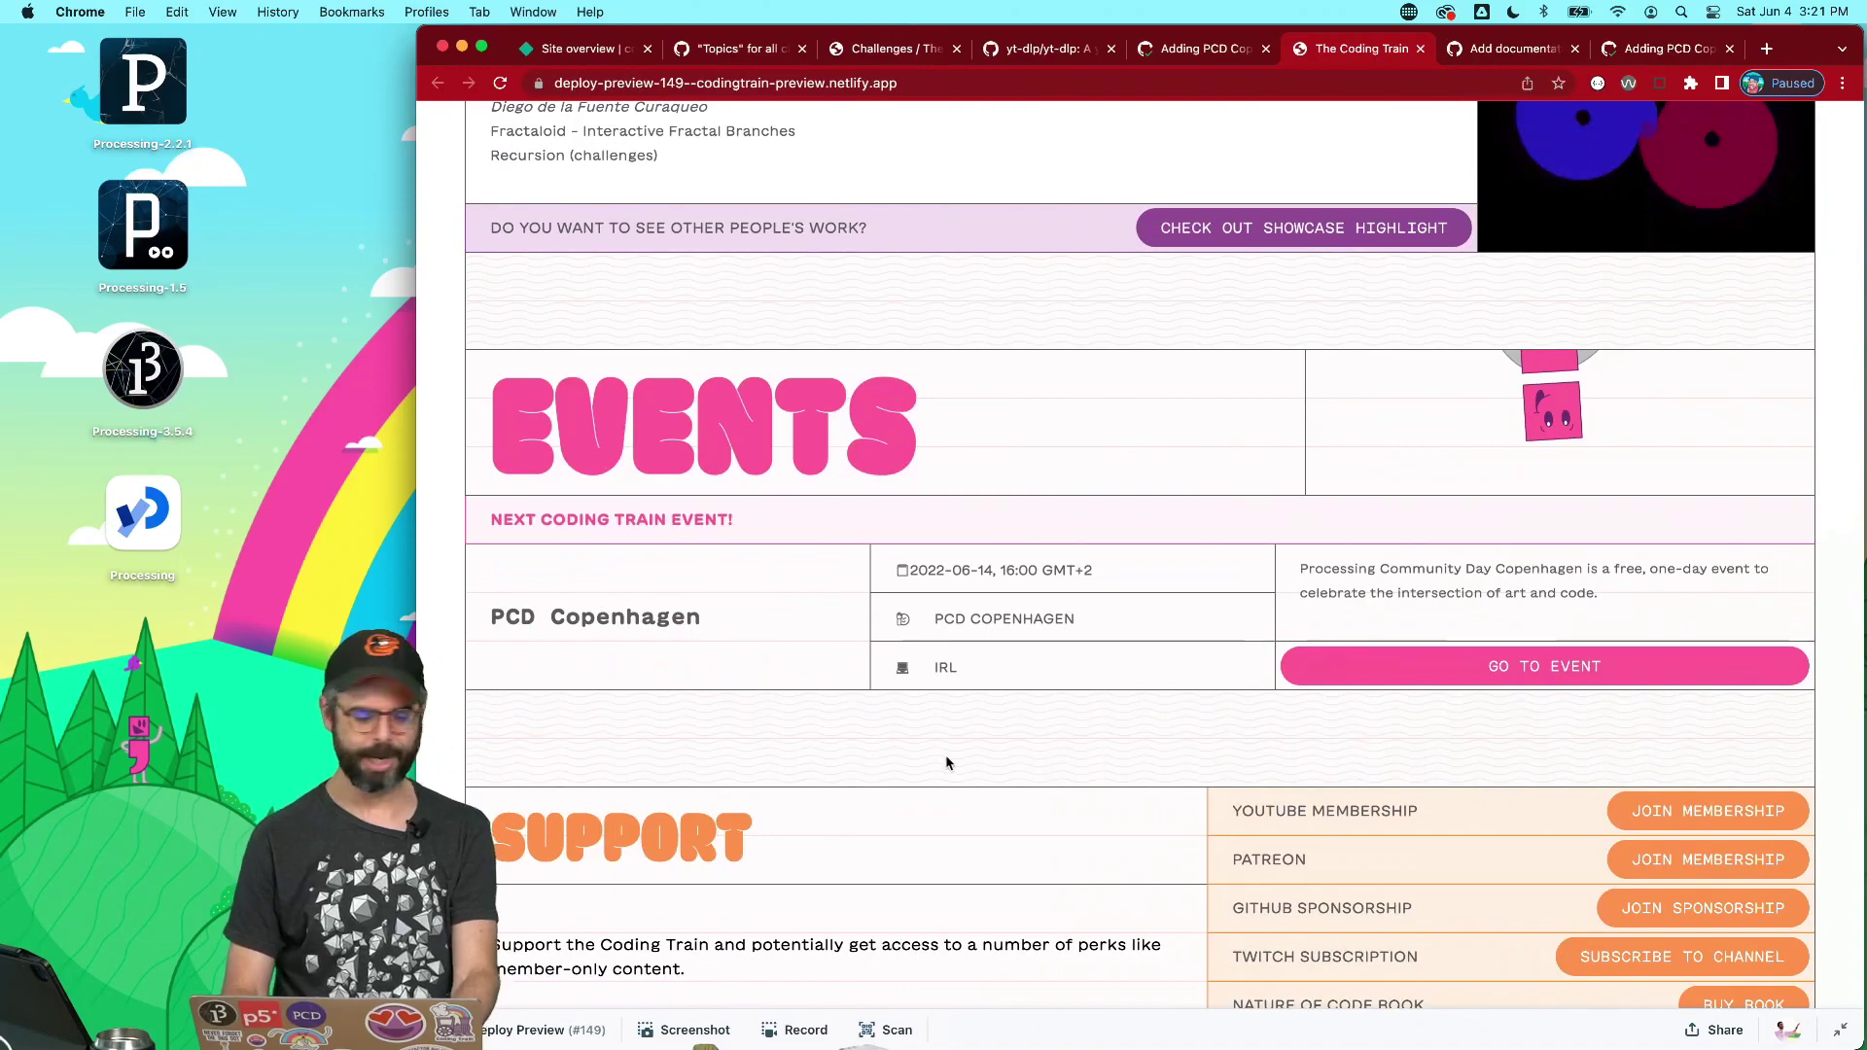
{"action": "key", "text": "super+w"}
Step: Merge pull request #149 'Adding PCD Copenhagen event' into main
{"action": "scroll", "coordinate": [982, 766], "scroll_direction": "down", "scroll_amount": 10}
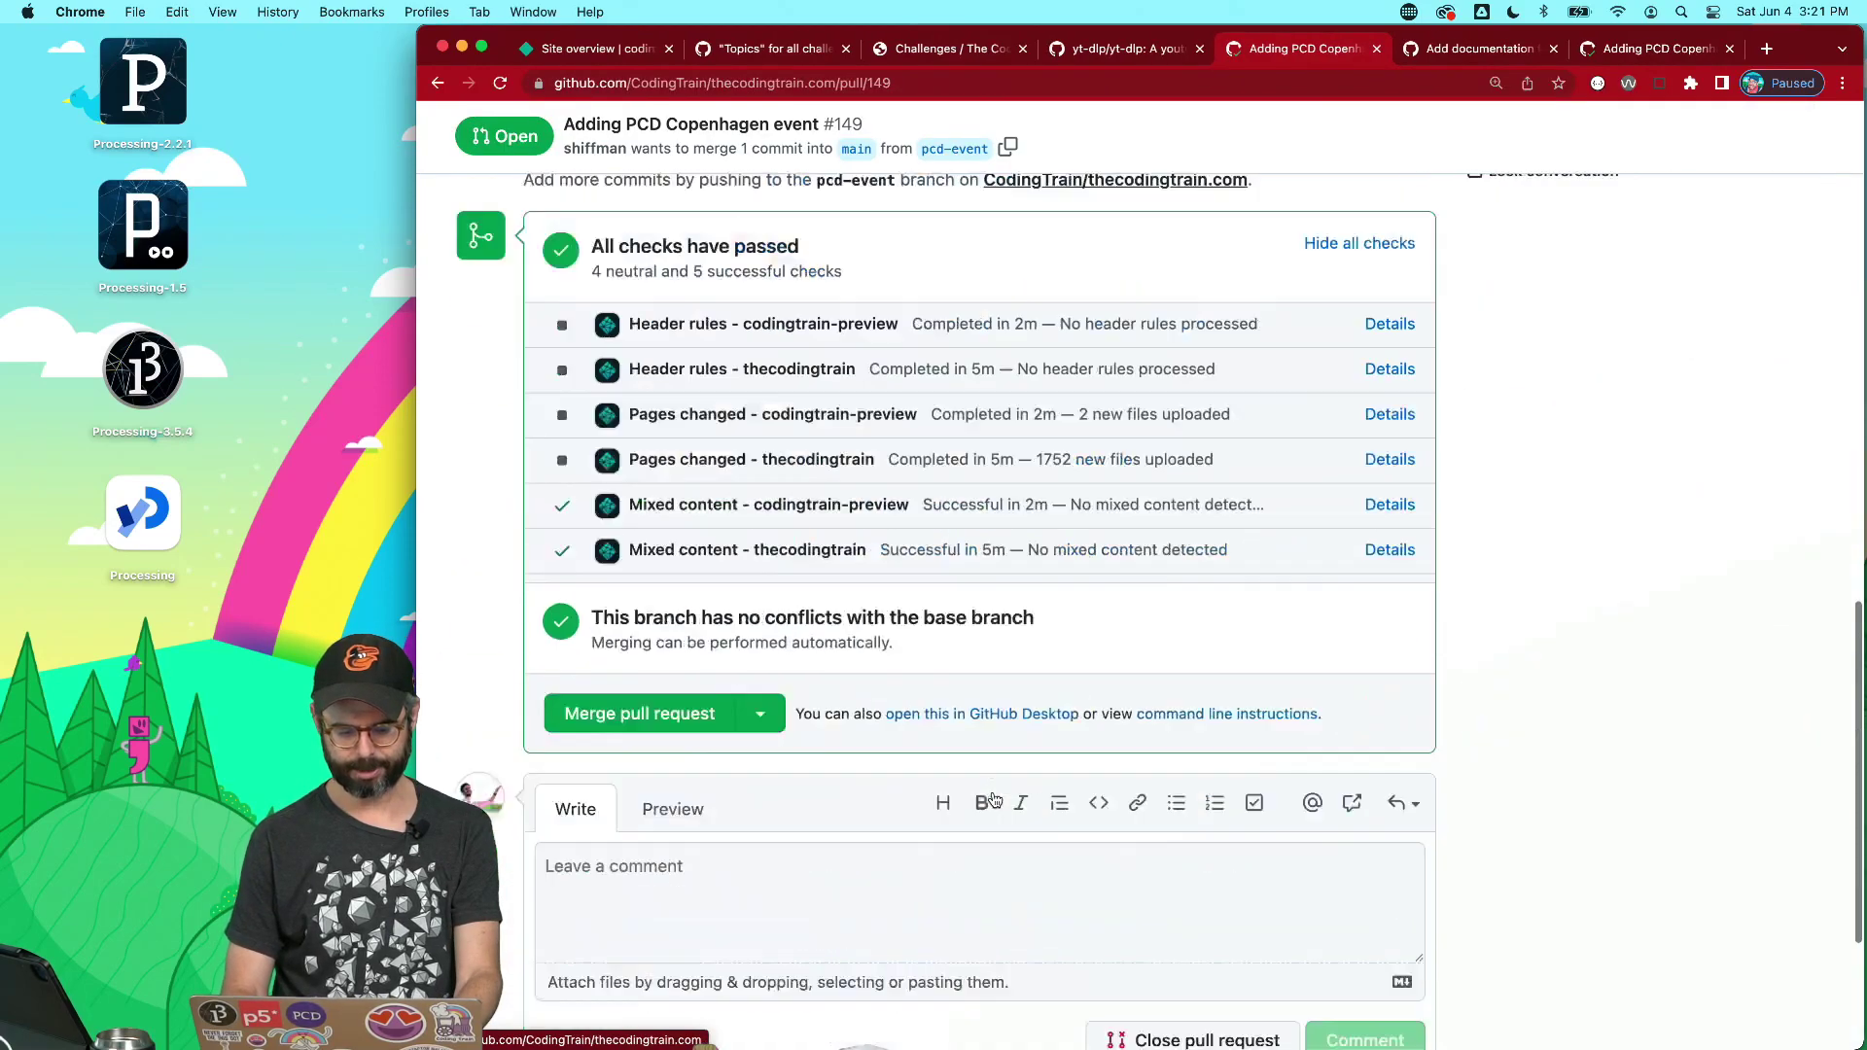
{"action": "left_click", "coordinate": [639, 423]}
{"action": "left_click", "coordinate": [640, 430]}
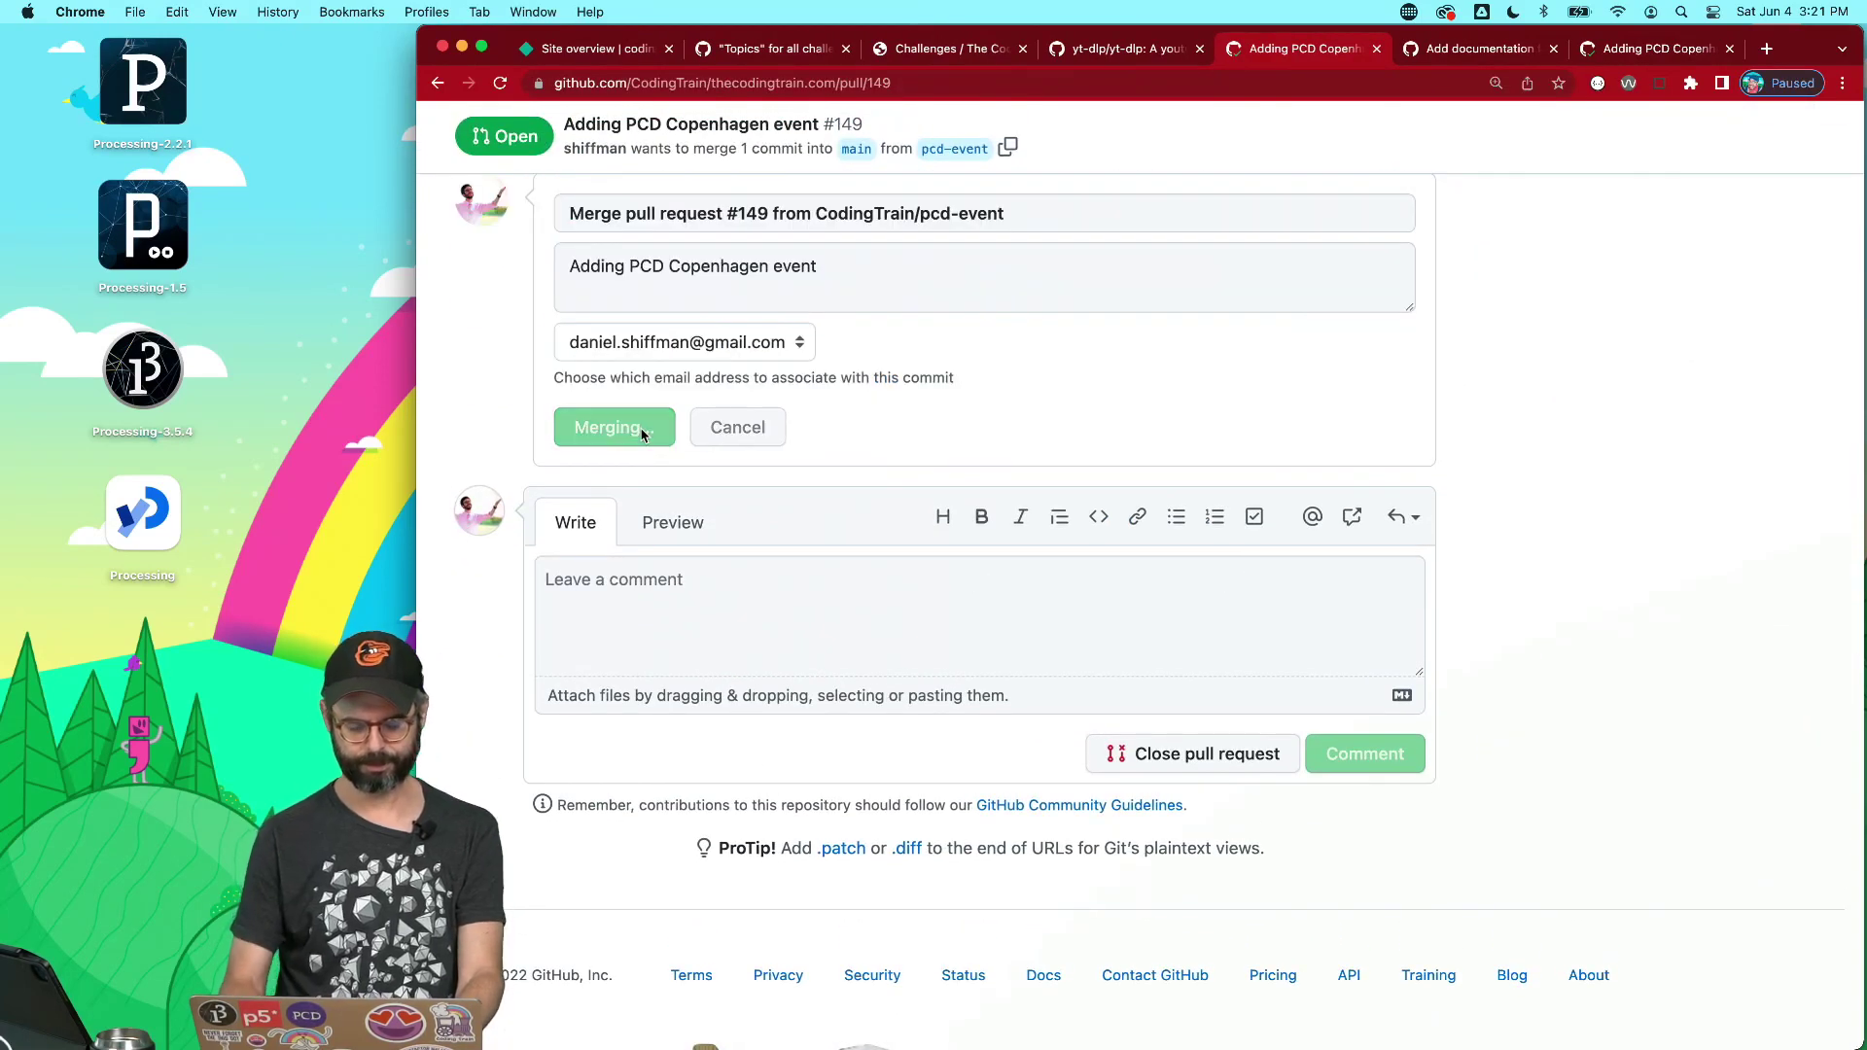
{"action": "scroll", "coordinate": [810, 243], "scroll_direction": "up", "scroll_amount": 15}
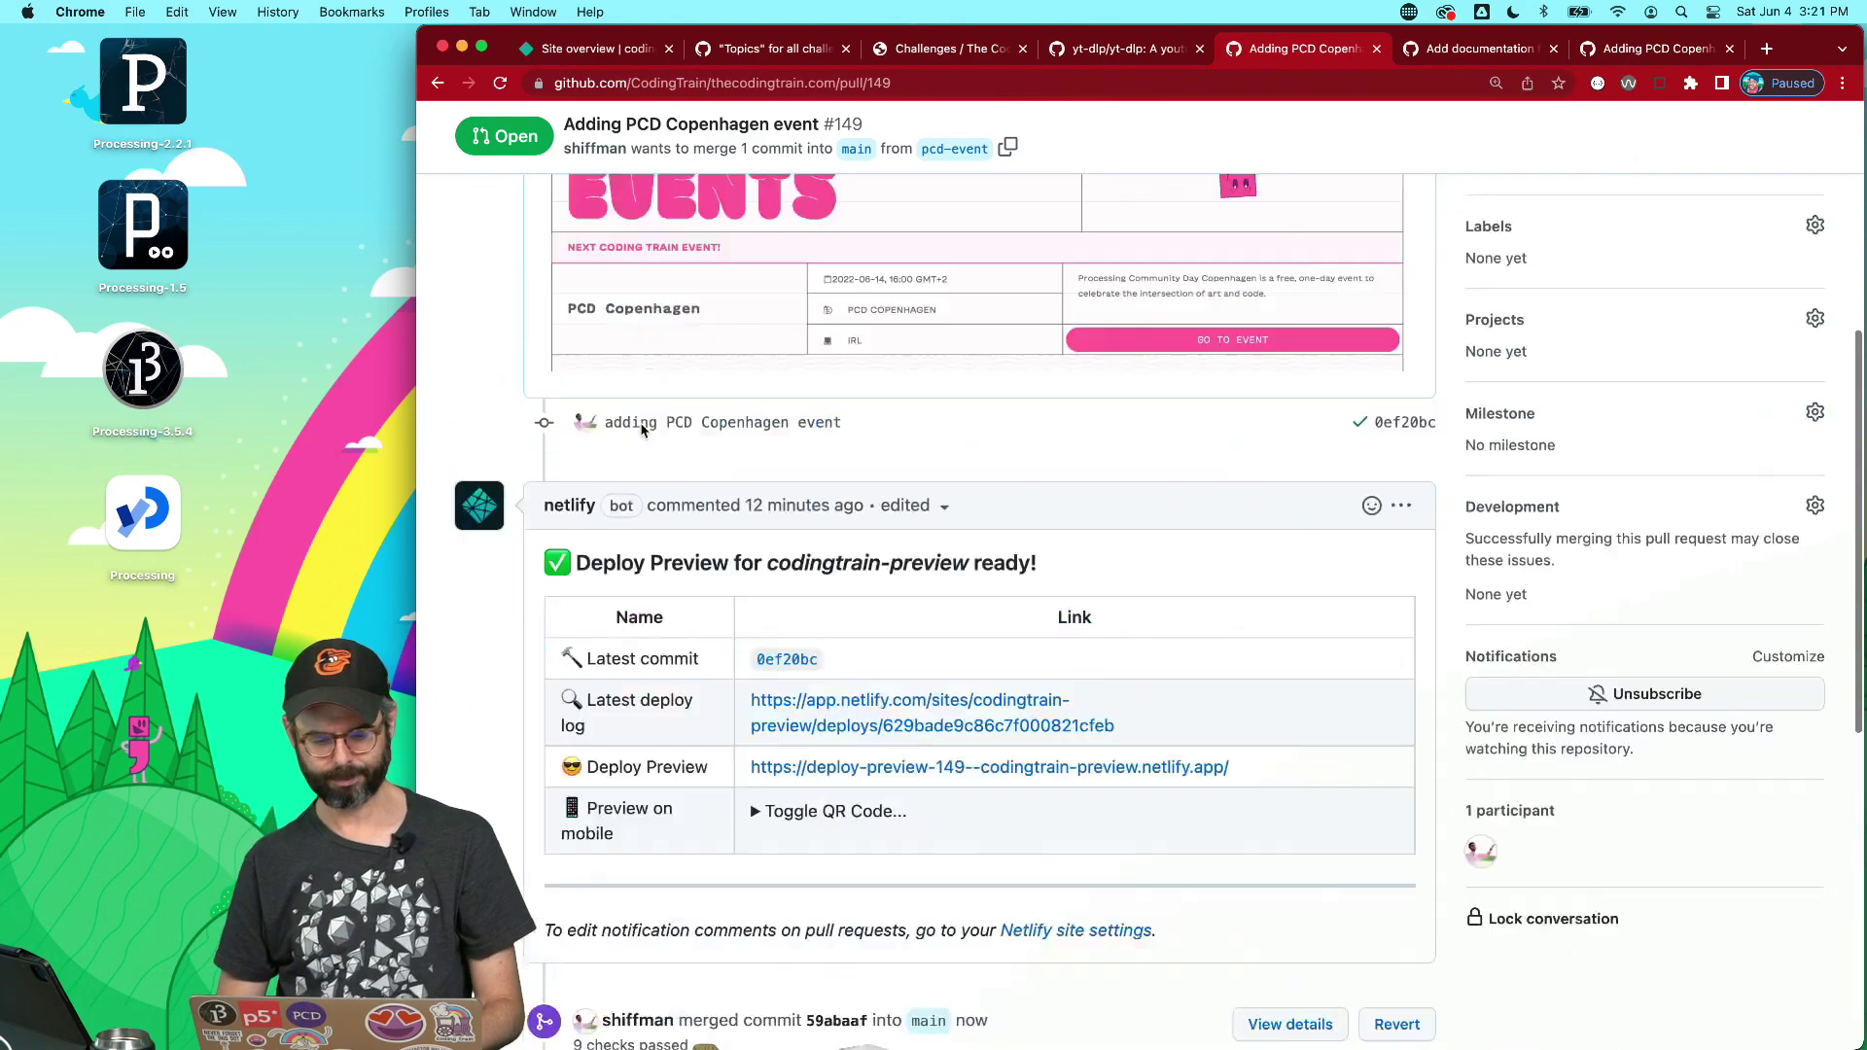
{"action": "key", "text": "super+Tab"}
{"action": "key", "text": "super+Tab"}
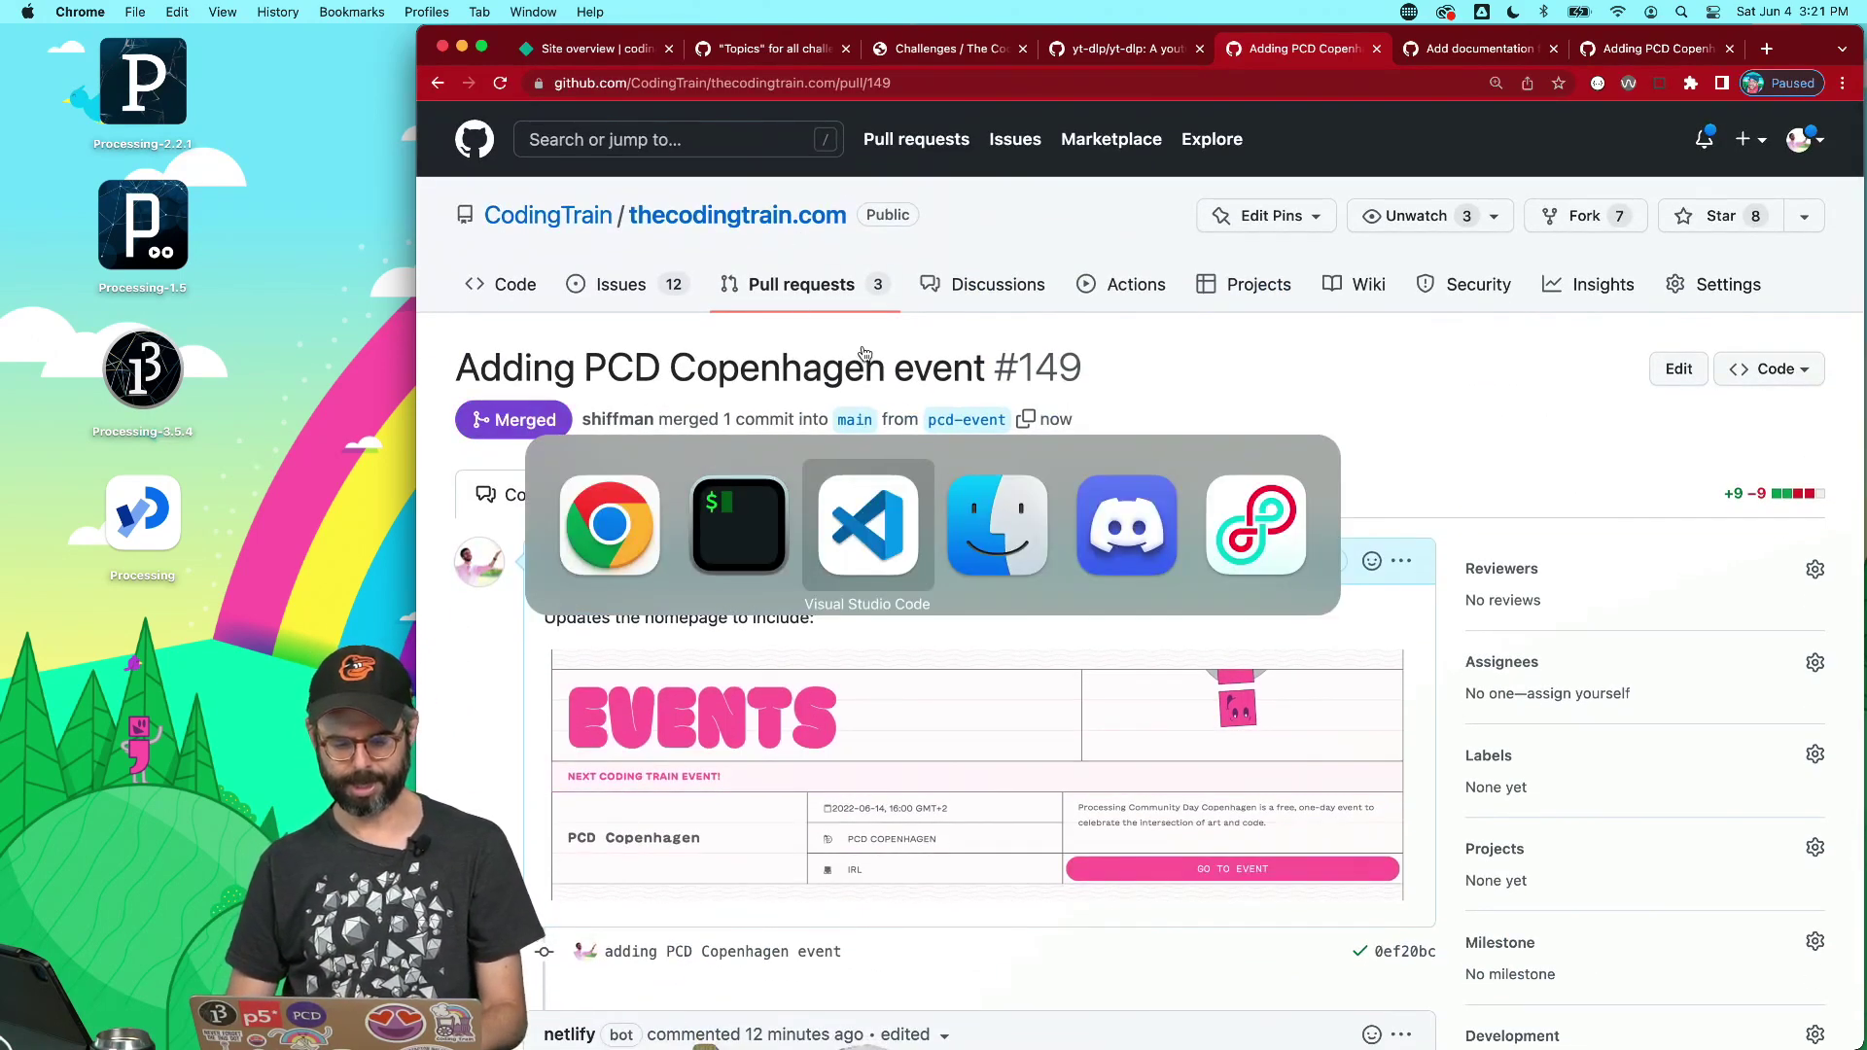
Step: Switch the local site repo to main and run git pull origin main, then return to Chrome
{"action": "left_click", "coordinate": [731, 520]}
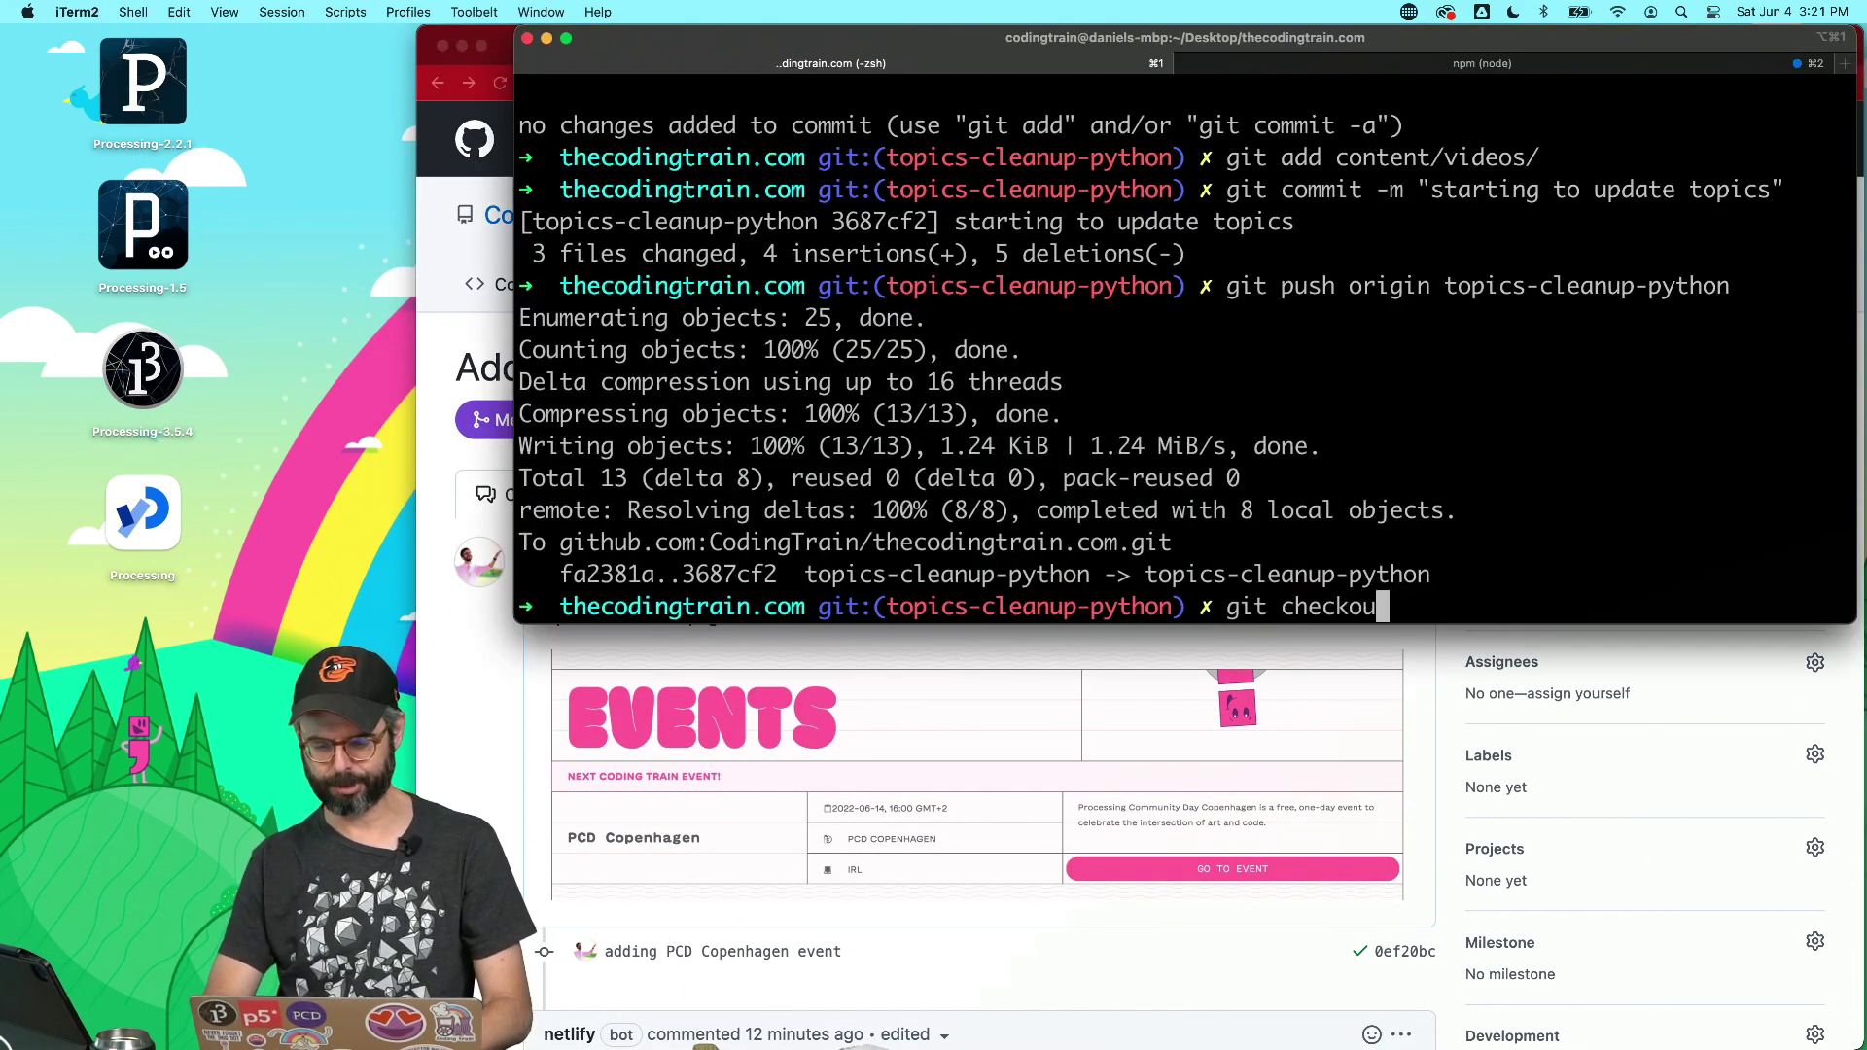
{"action": "key", "text": "Return"}
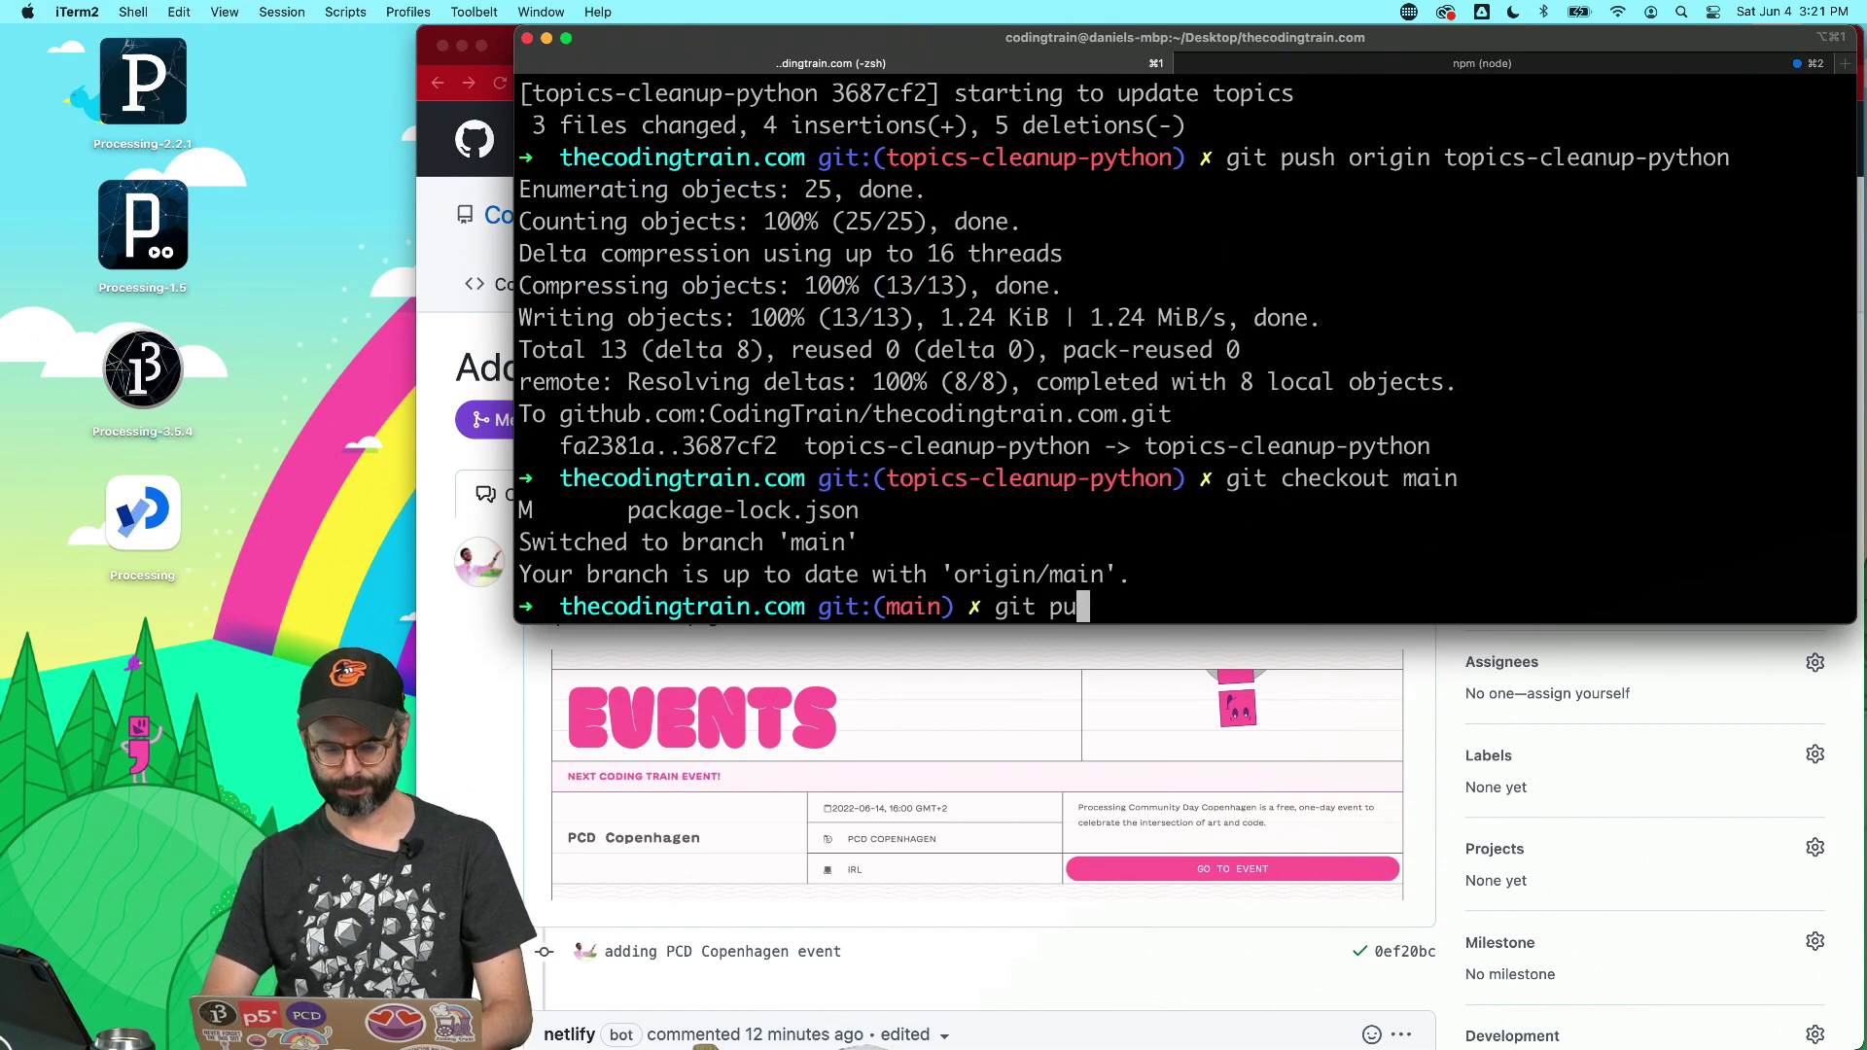
{"action": "type", "text": "git pull origin main"}
{"action": "key", "text": "Return"}
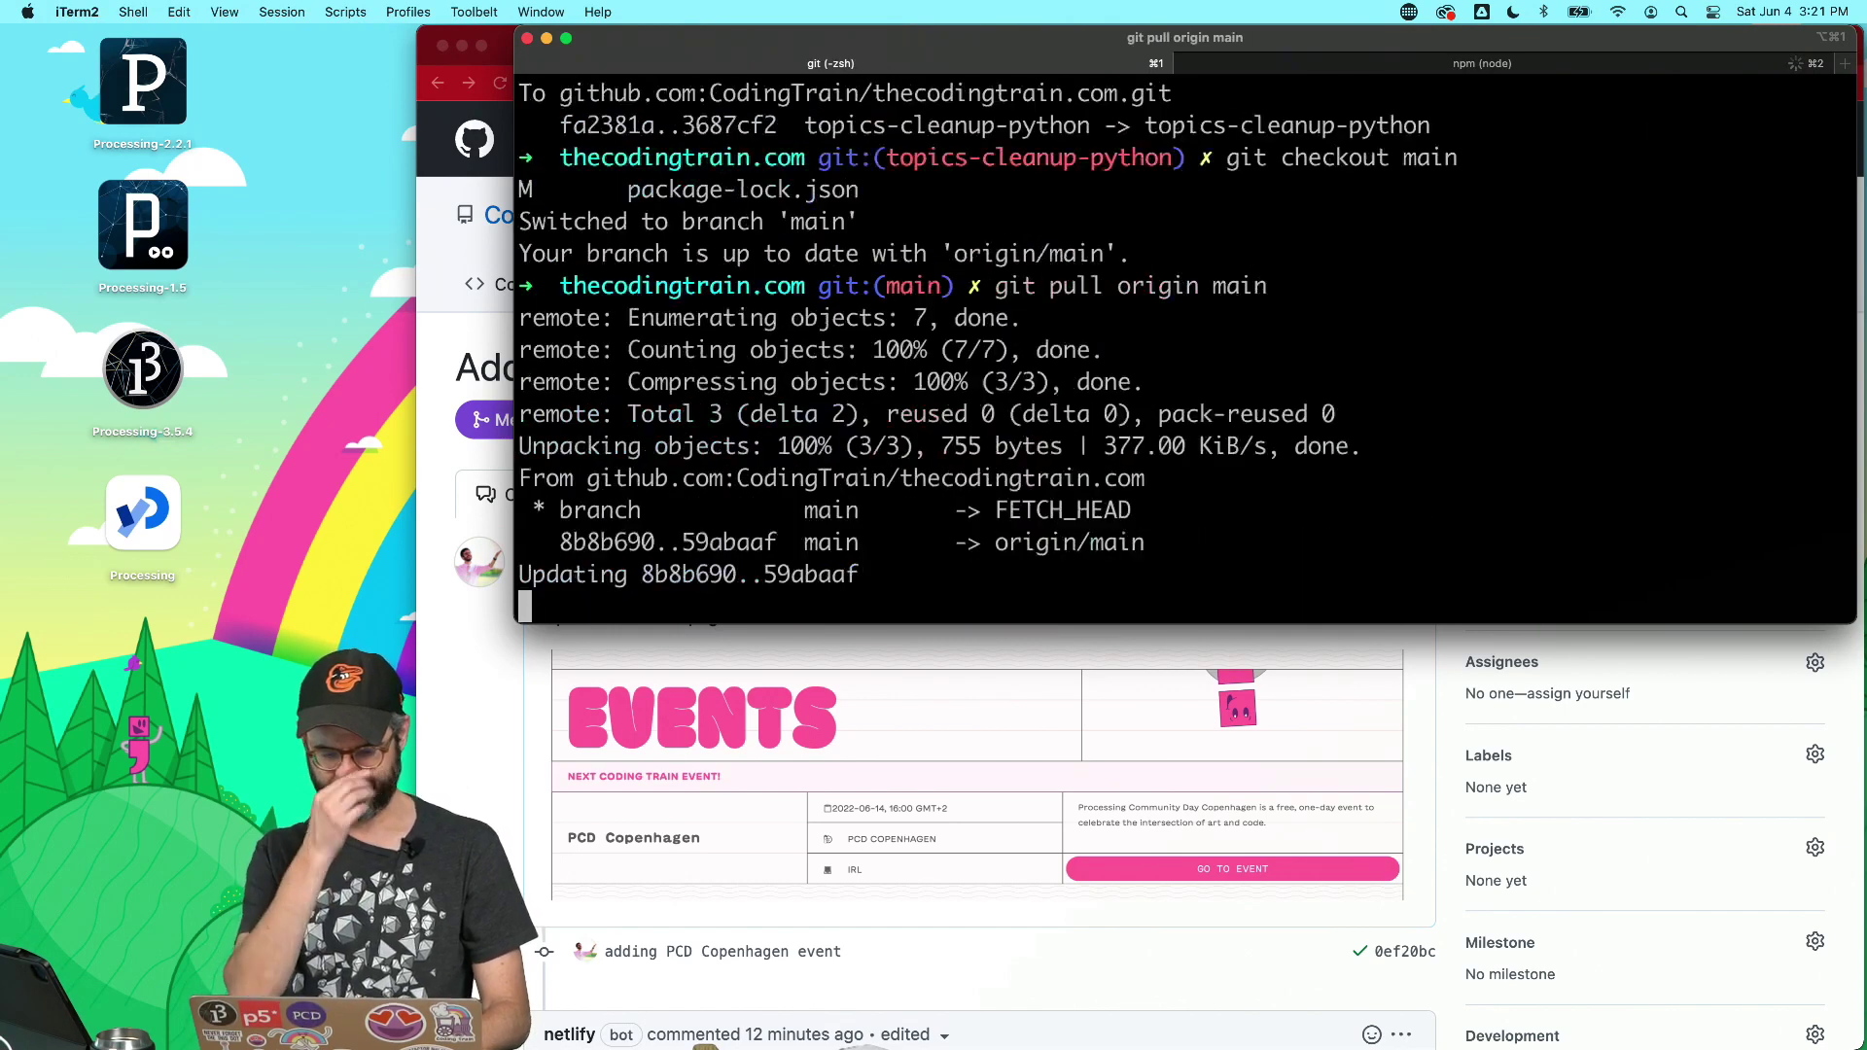
{"action": "key", "text": "super+Tab"}
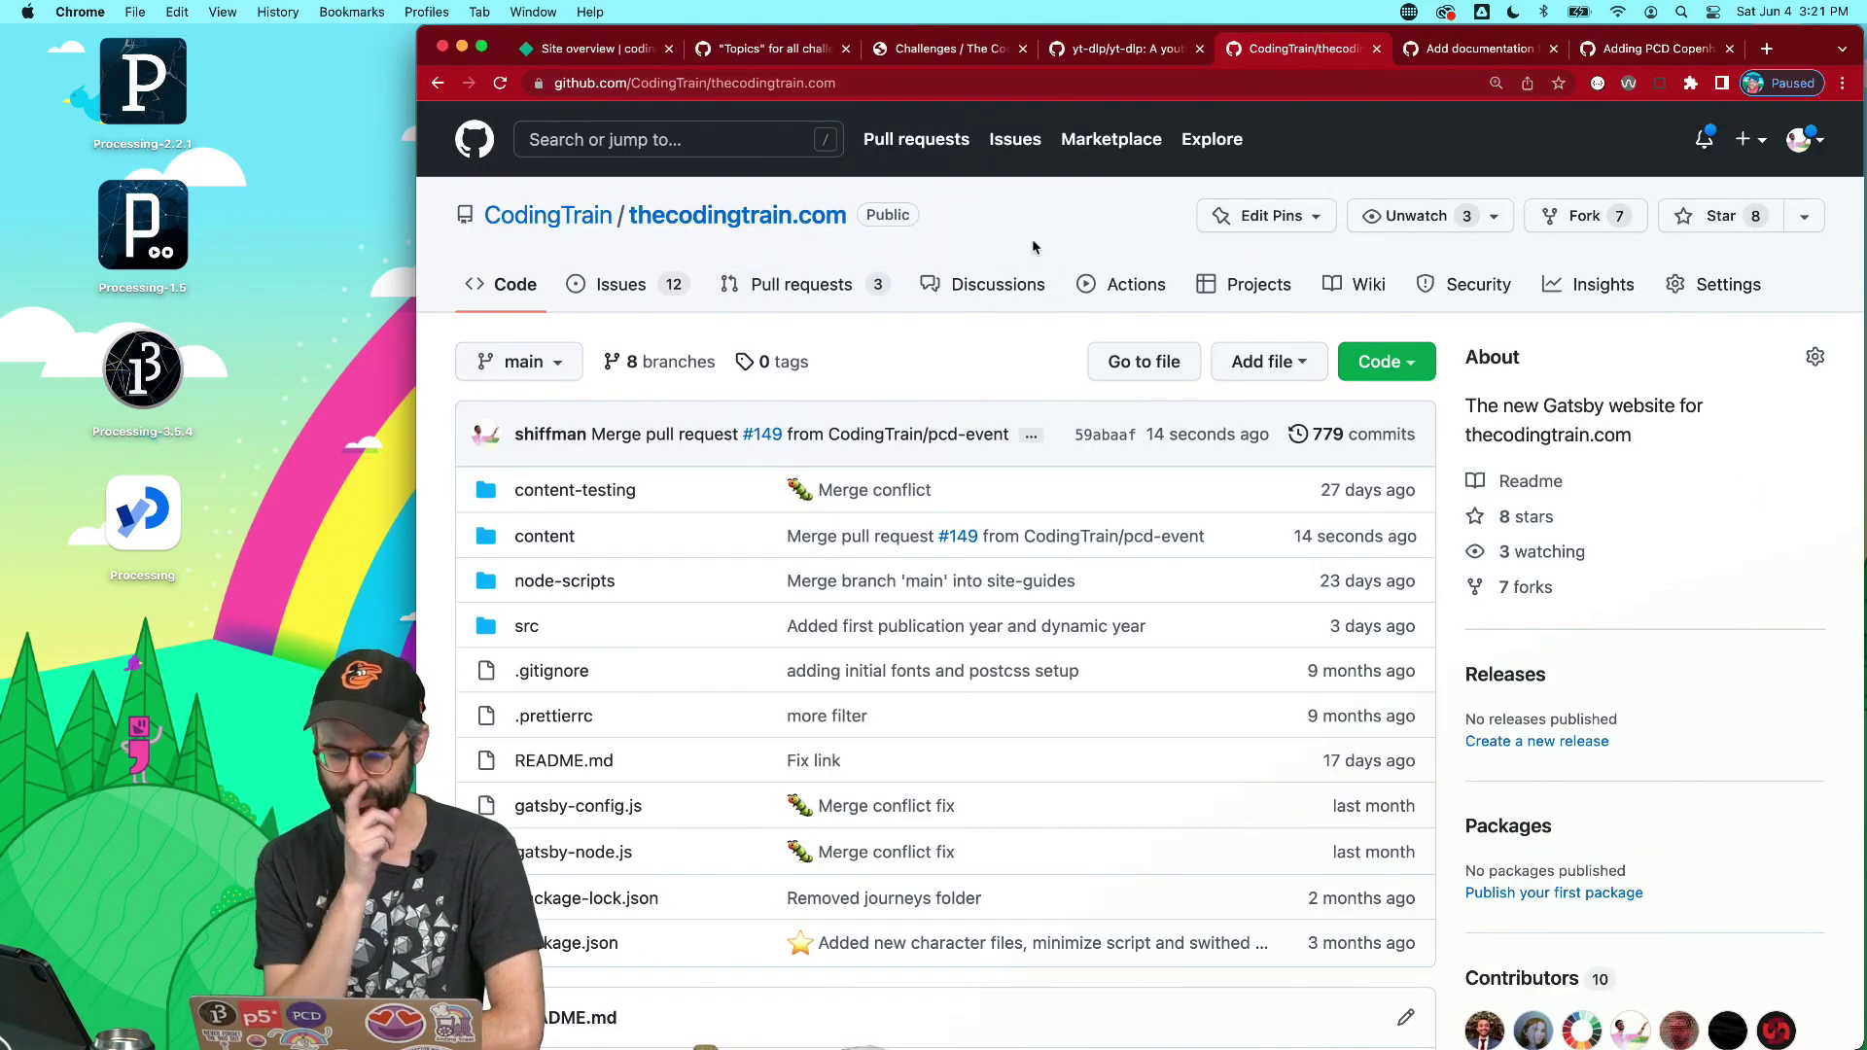
Step: Read through pull request #139 'Fixed Link List height', then show the repository's open issues
{"action": "left_click", "coordinate": [768, 285]}
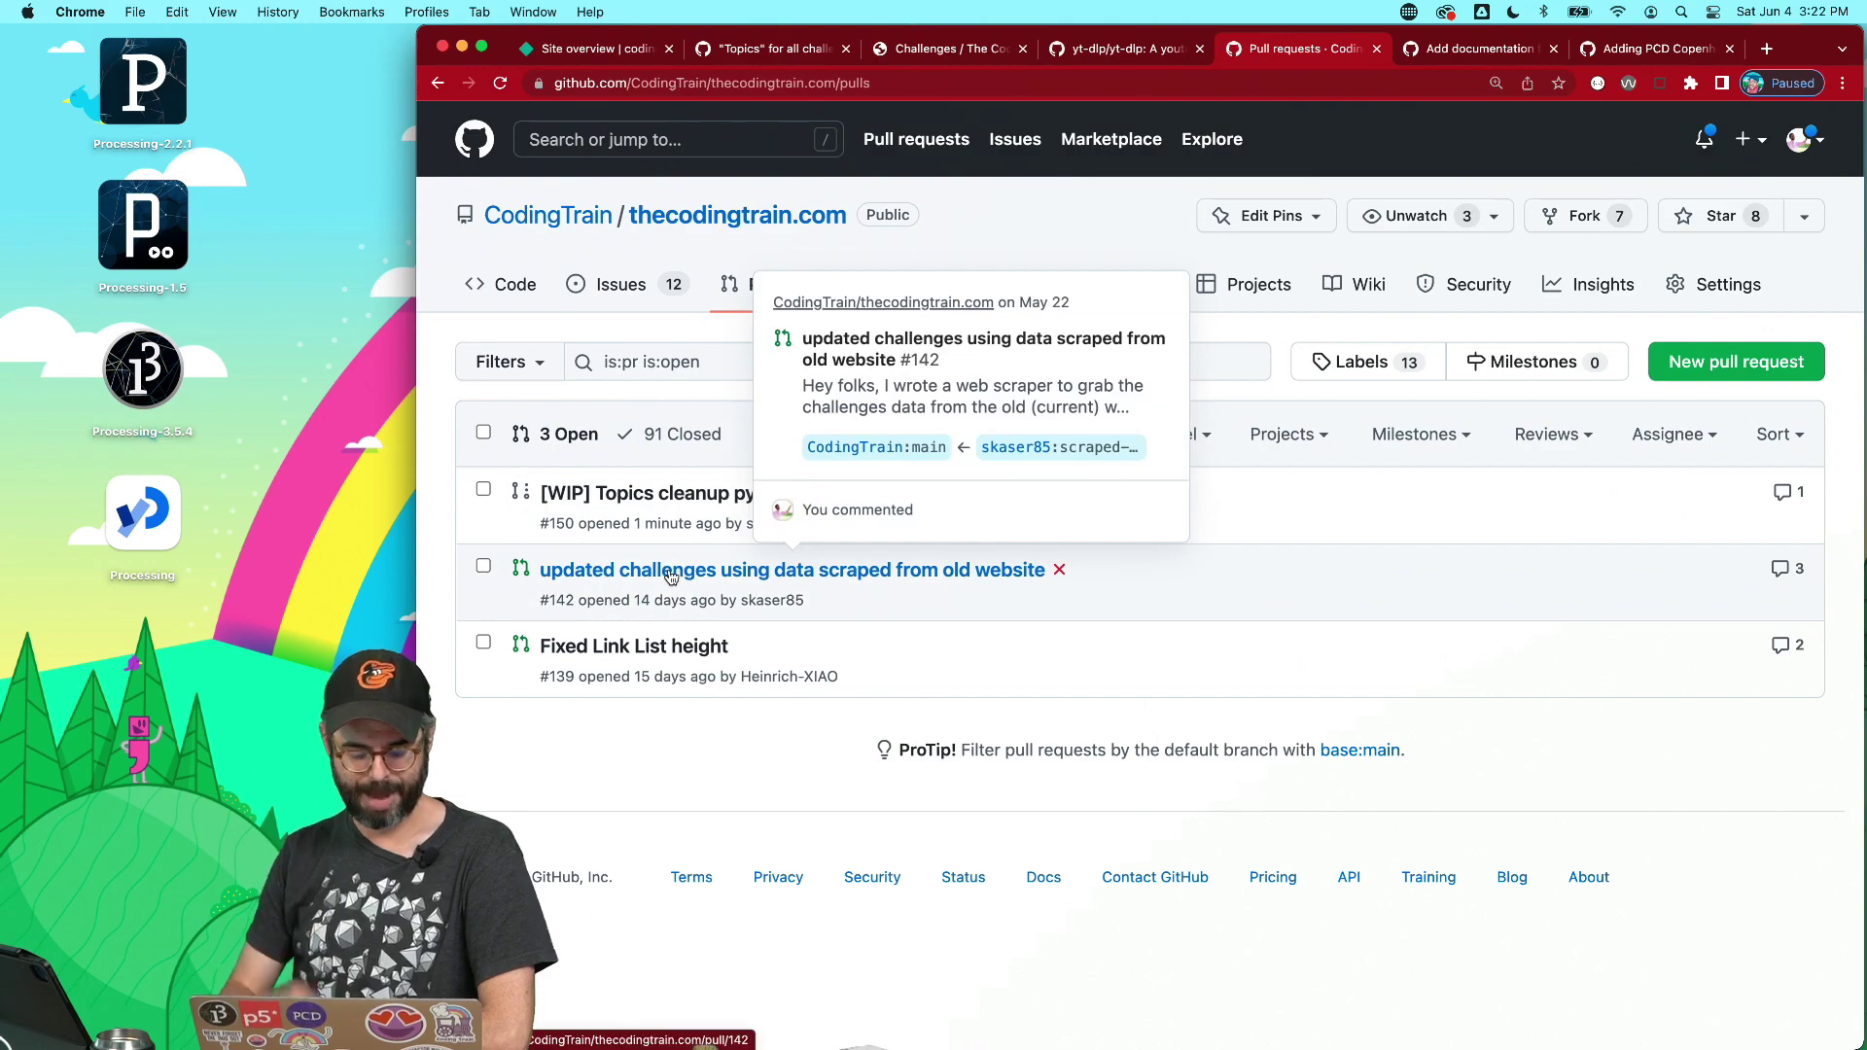
{"action": "left_click", "coordinate": [671, 653]}
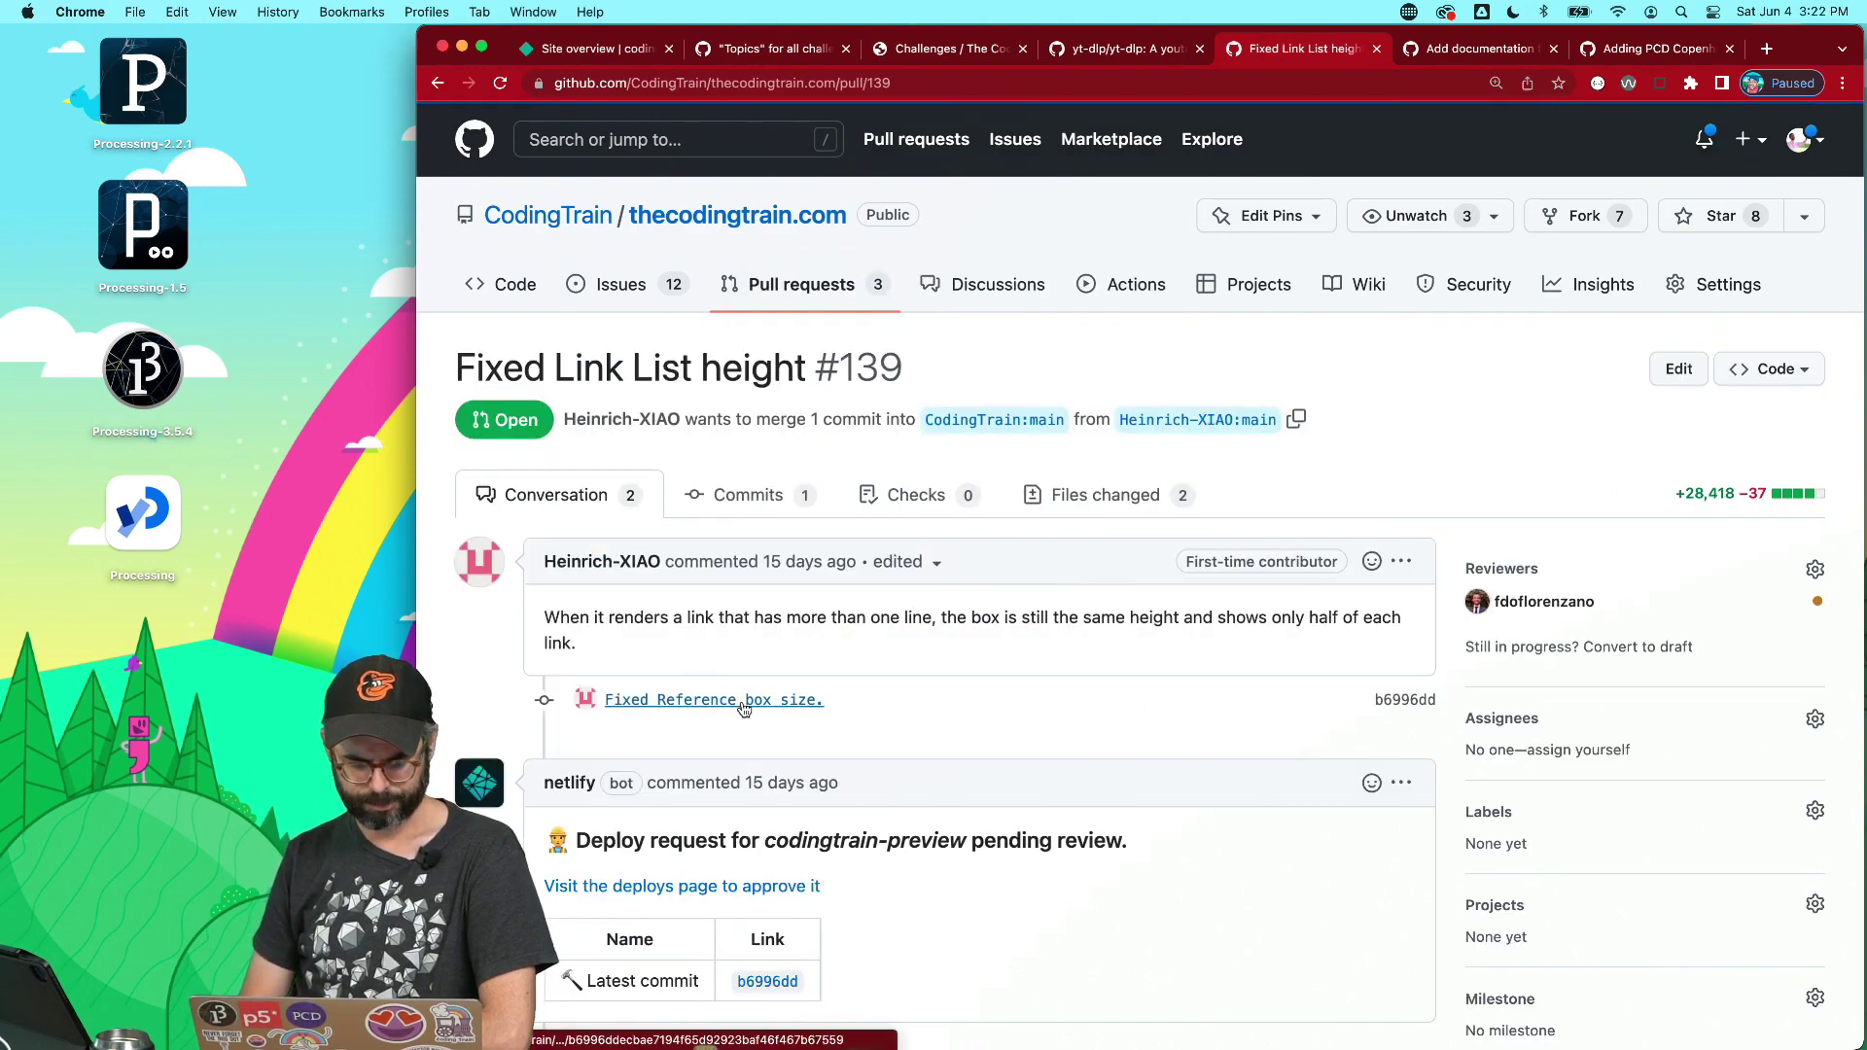
{"action": "scroll", "coordinate": [744, 705], "scroll_direction": "down", "scroll_amount": 3}
{"action": "scroll", "coordinate": [744, 705], "scroll_direction": "down", "scroll_amount": 10}
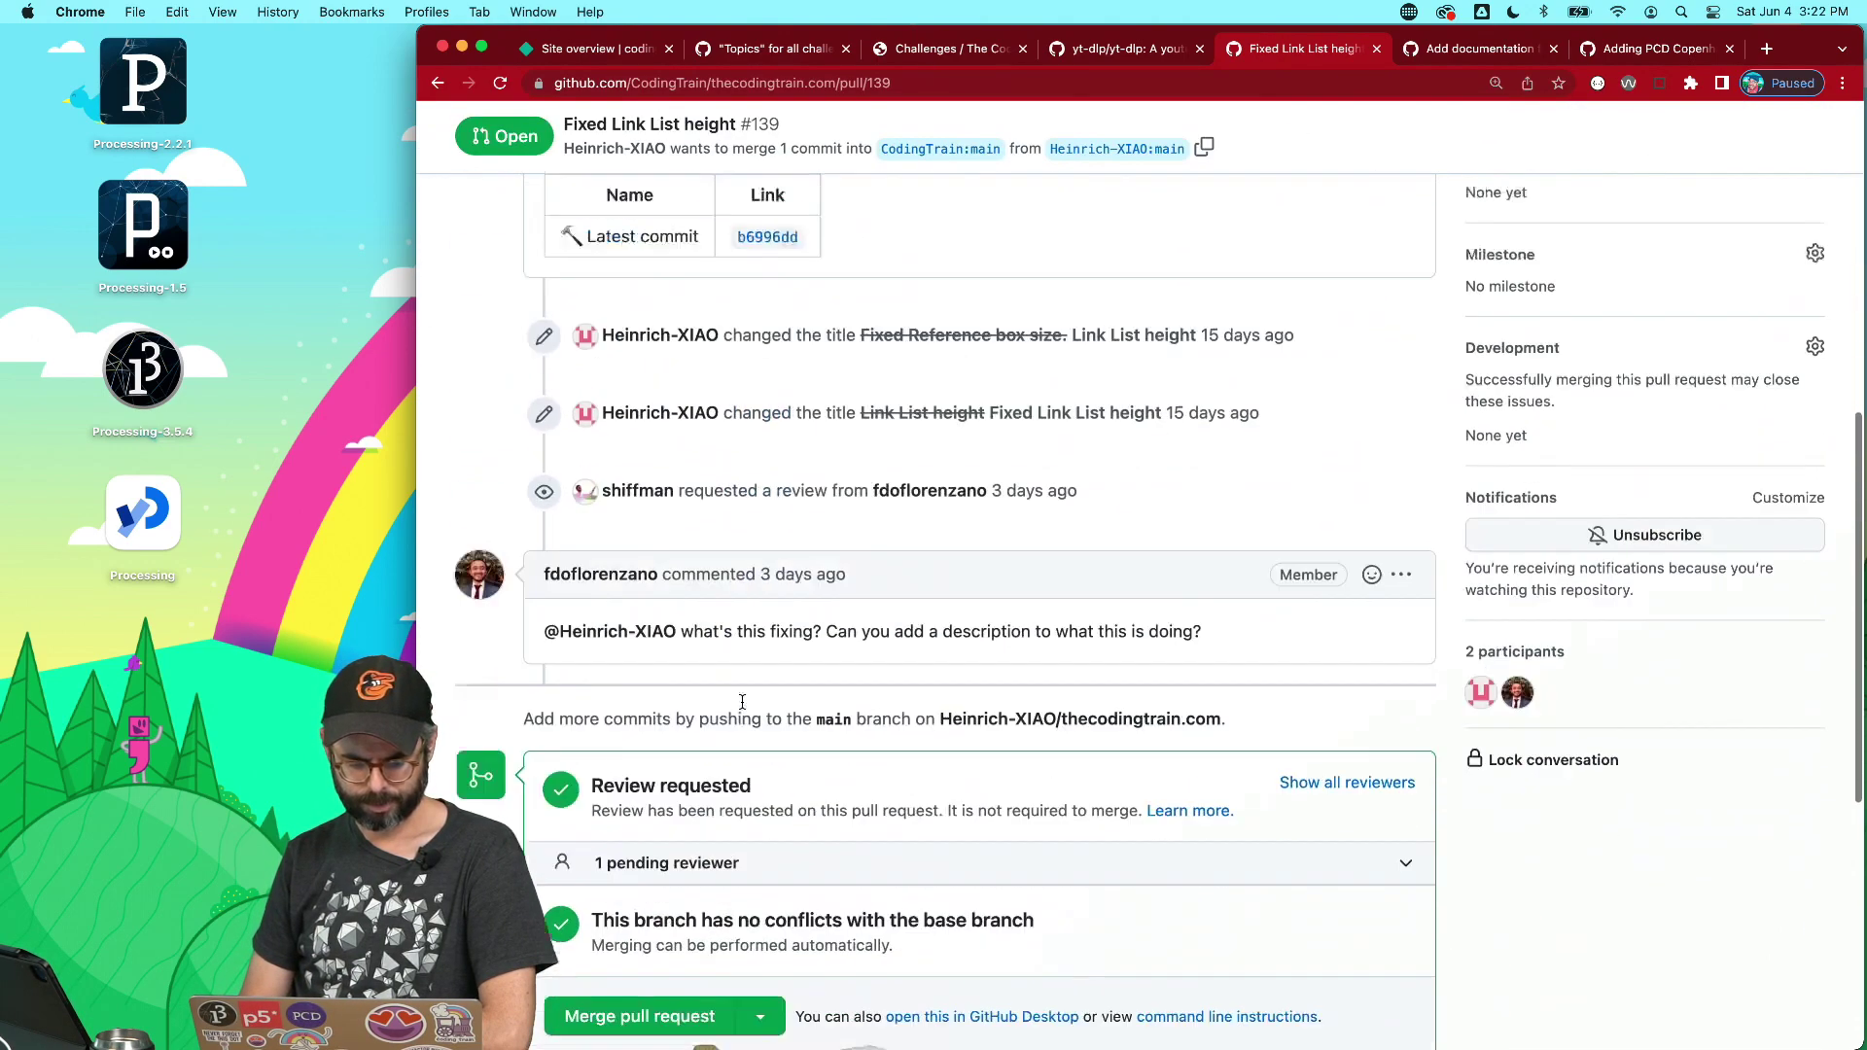
{"action": "scroll", "coordinate": [912, 468], "scroll_direction": "down", "scroll_amount": 2}
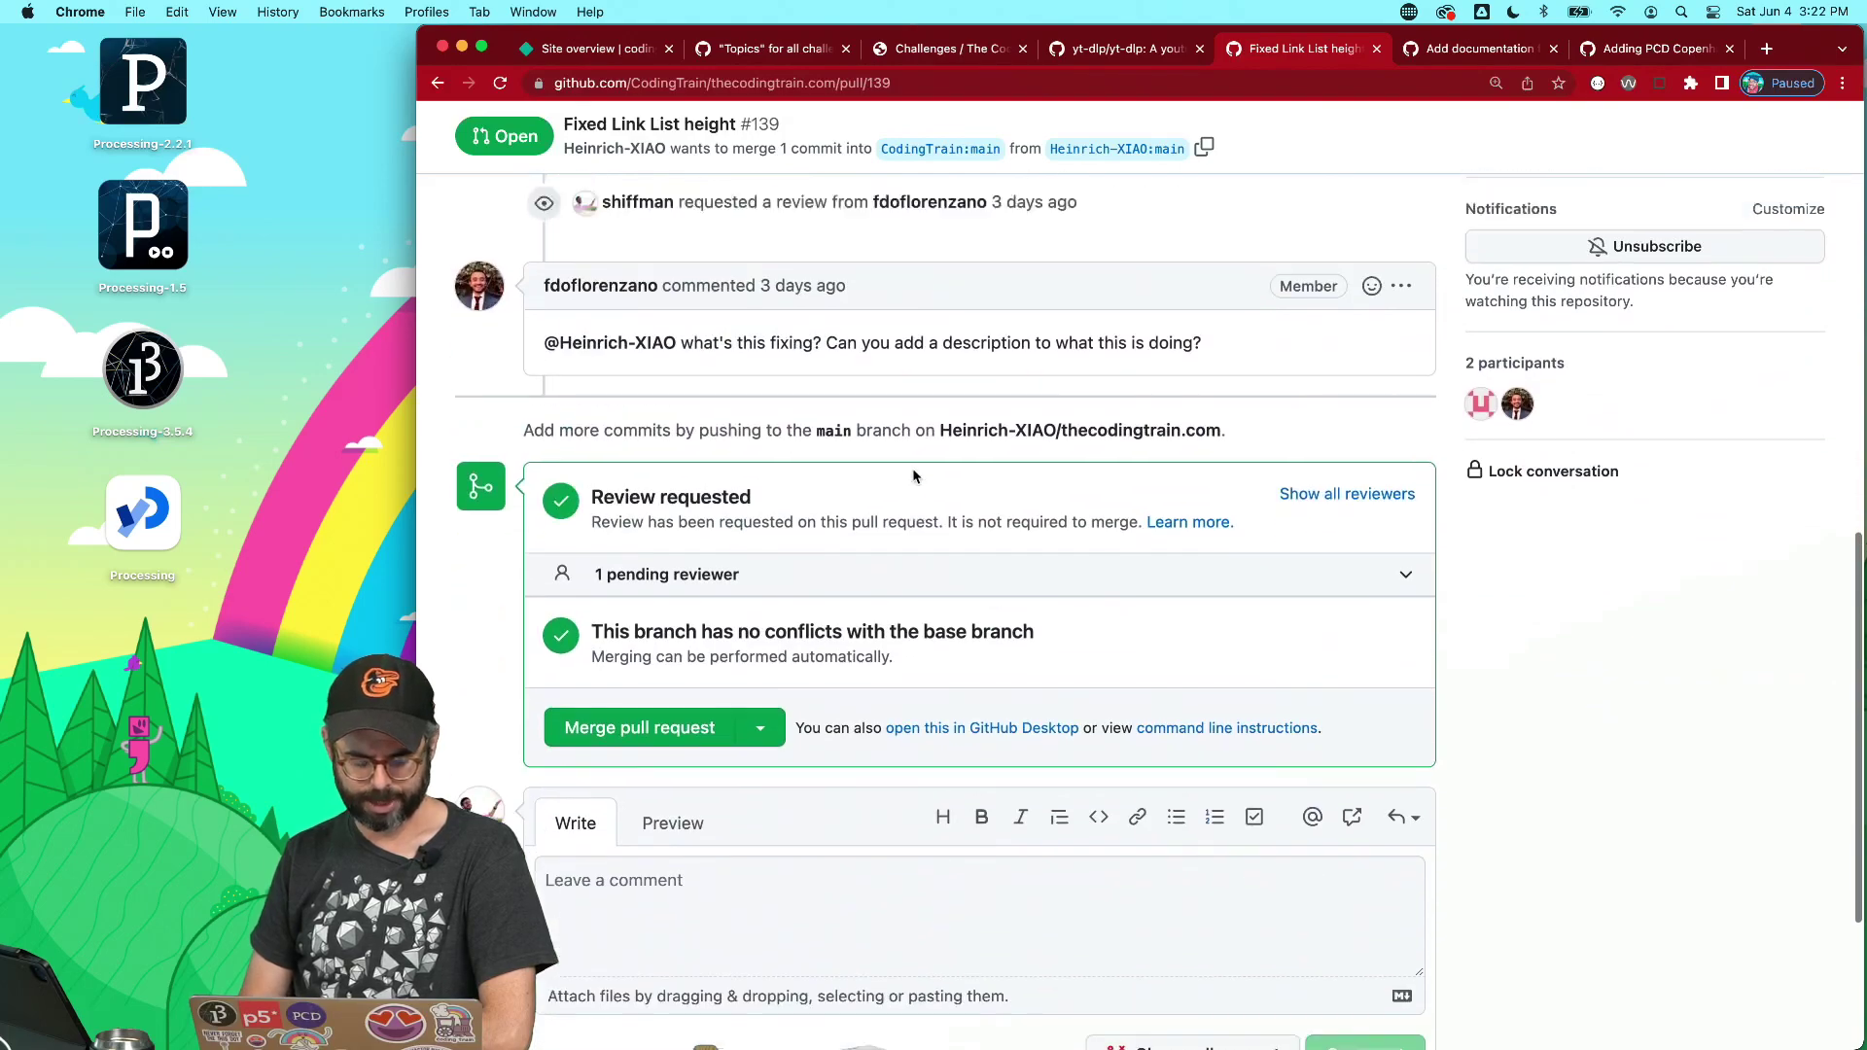
{"action": "scroll", "coordinate": [603, 577], "scroll_direction": "up", "scroll_amount": 5}
{"action": "scroll", "coordinate": [832, 549], "scroll_direction": "up", "scroll_amount": 8}
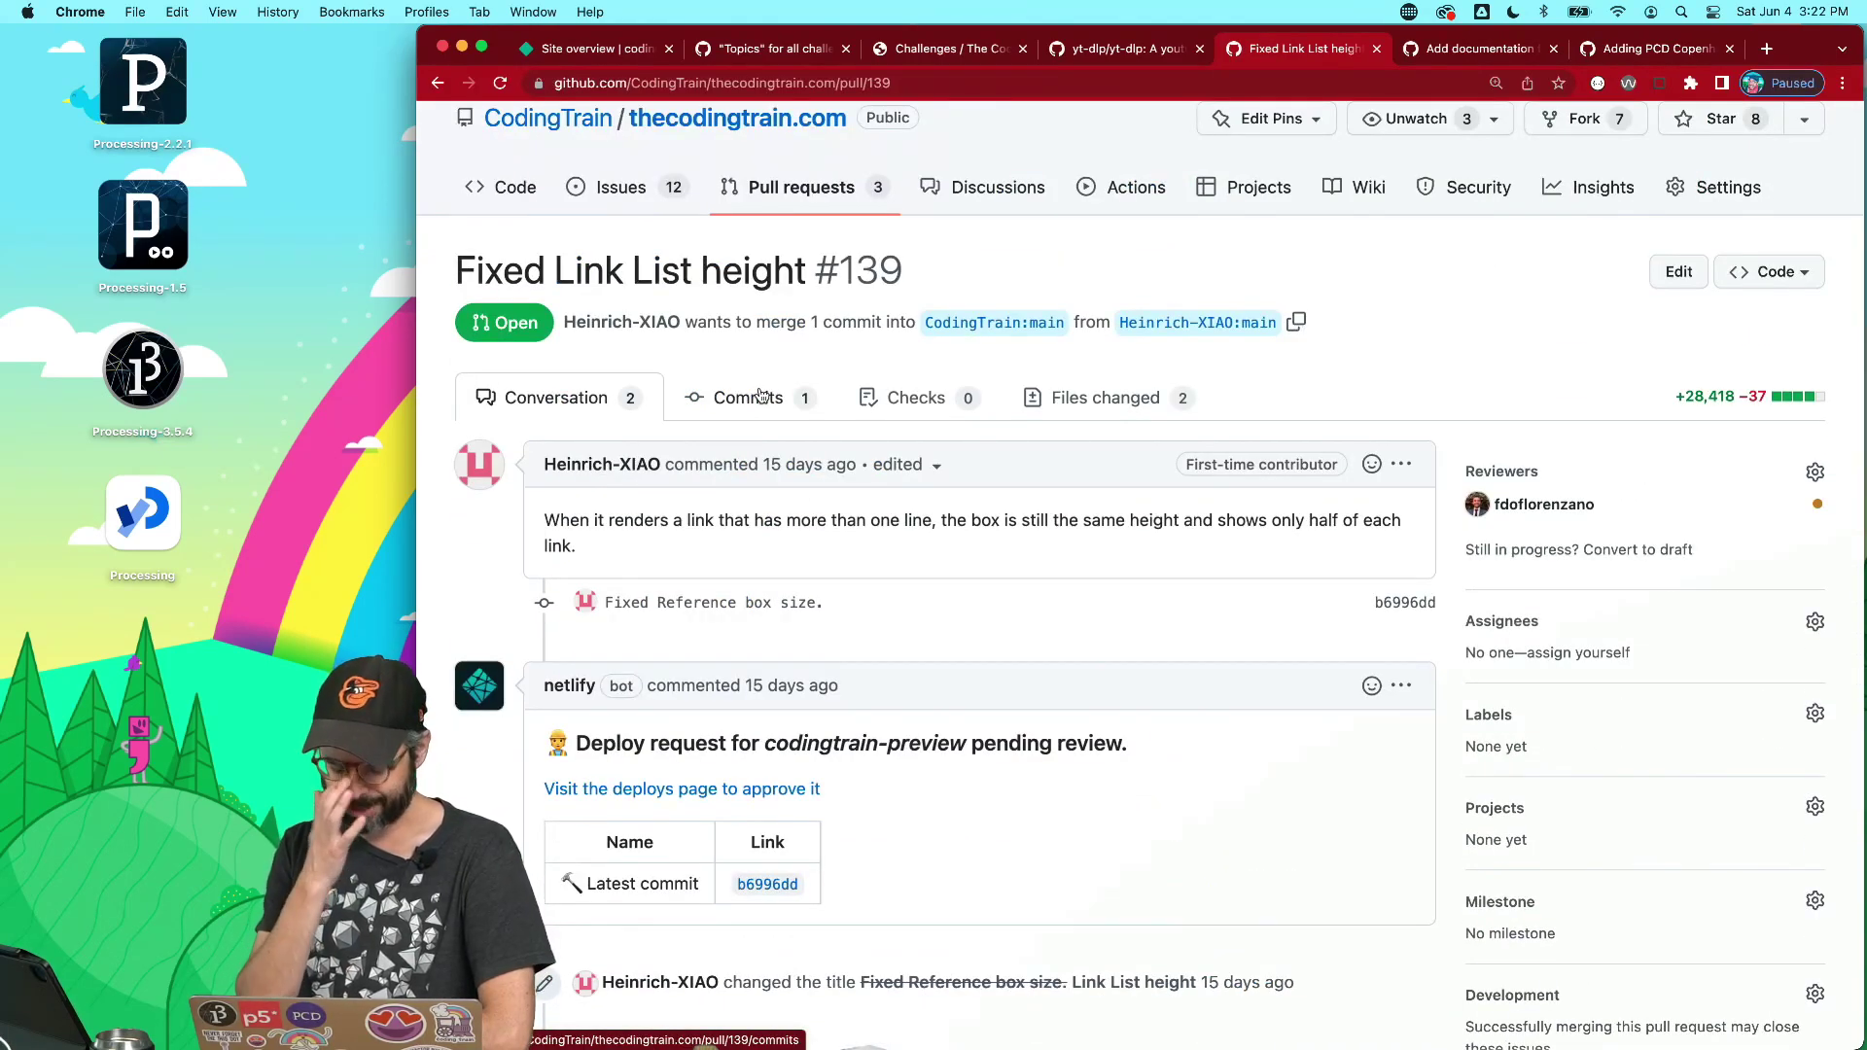
{"action": "left_click", "coordinate": [621, 186]}
{"action": "scroll", "coordinate": [834, 924], "scroll_direction": "down", "scroll_amount": 6}
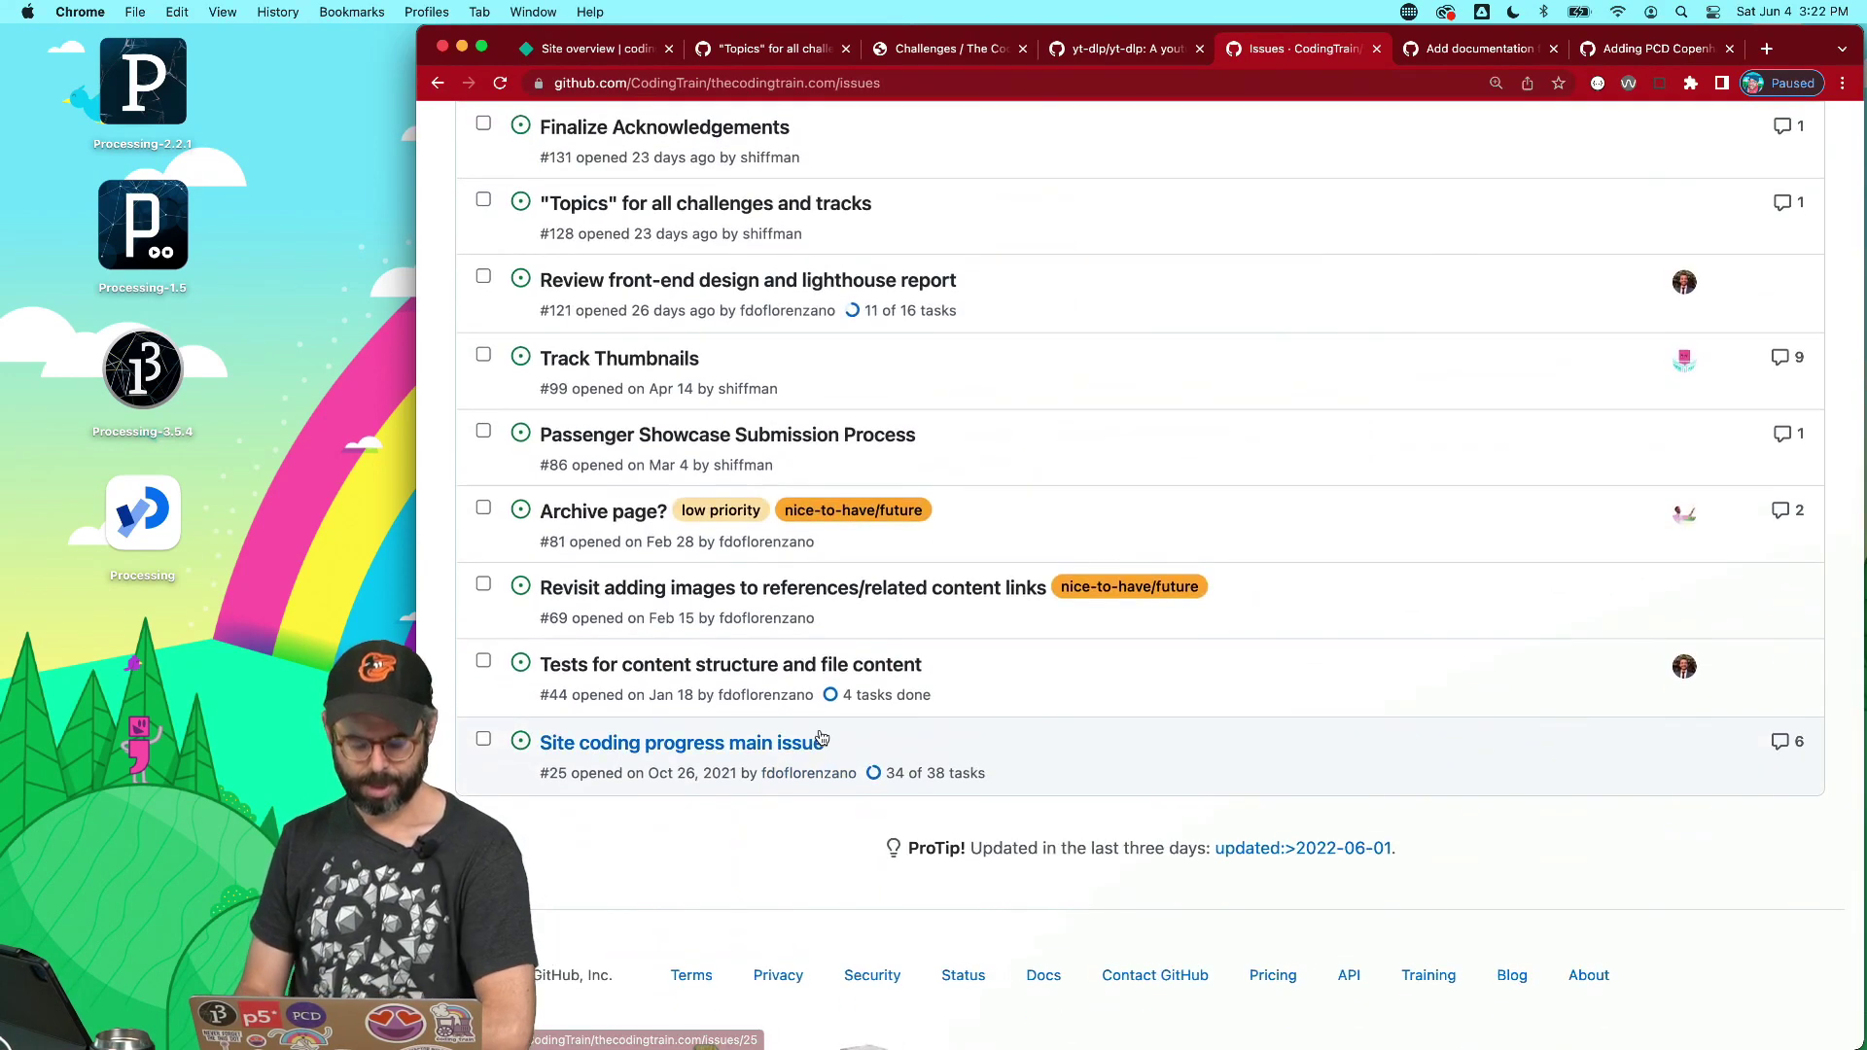
Step: Close the Add documentation, PCD Copenhagen, yt-dlp and Topics #128 tabs, returning to the issues list
{"action": "left_click", "coordinate": [1447, 56]}
{"action": "key", "text": "super+w"}
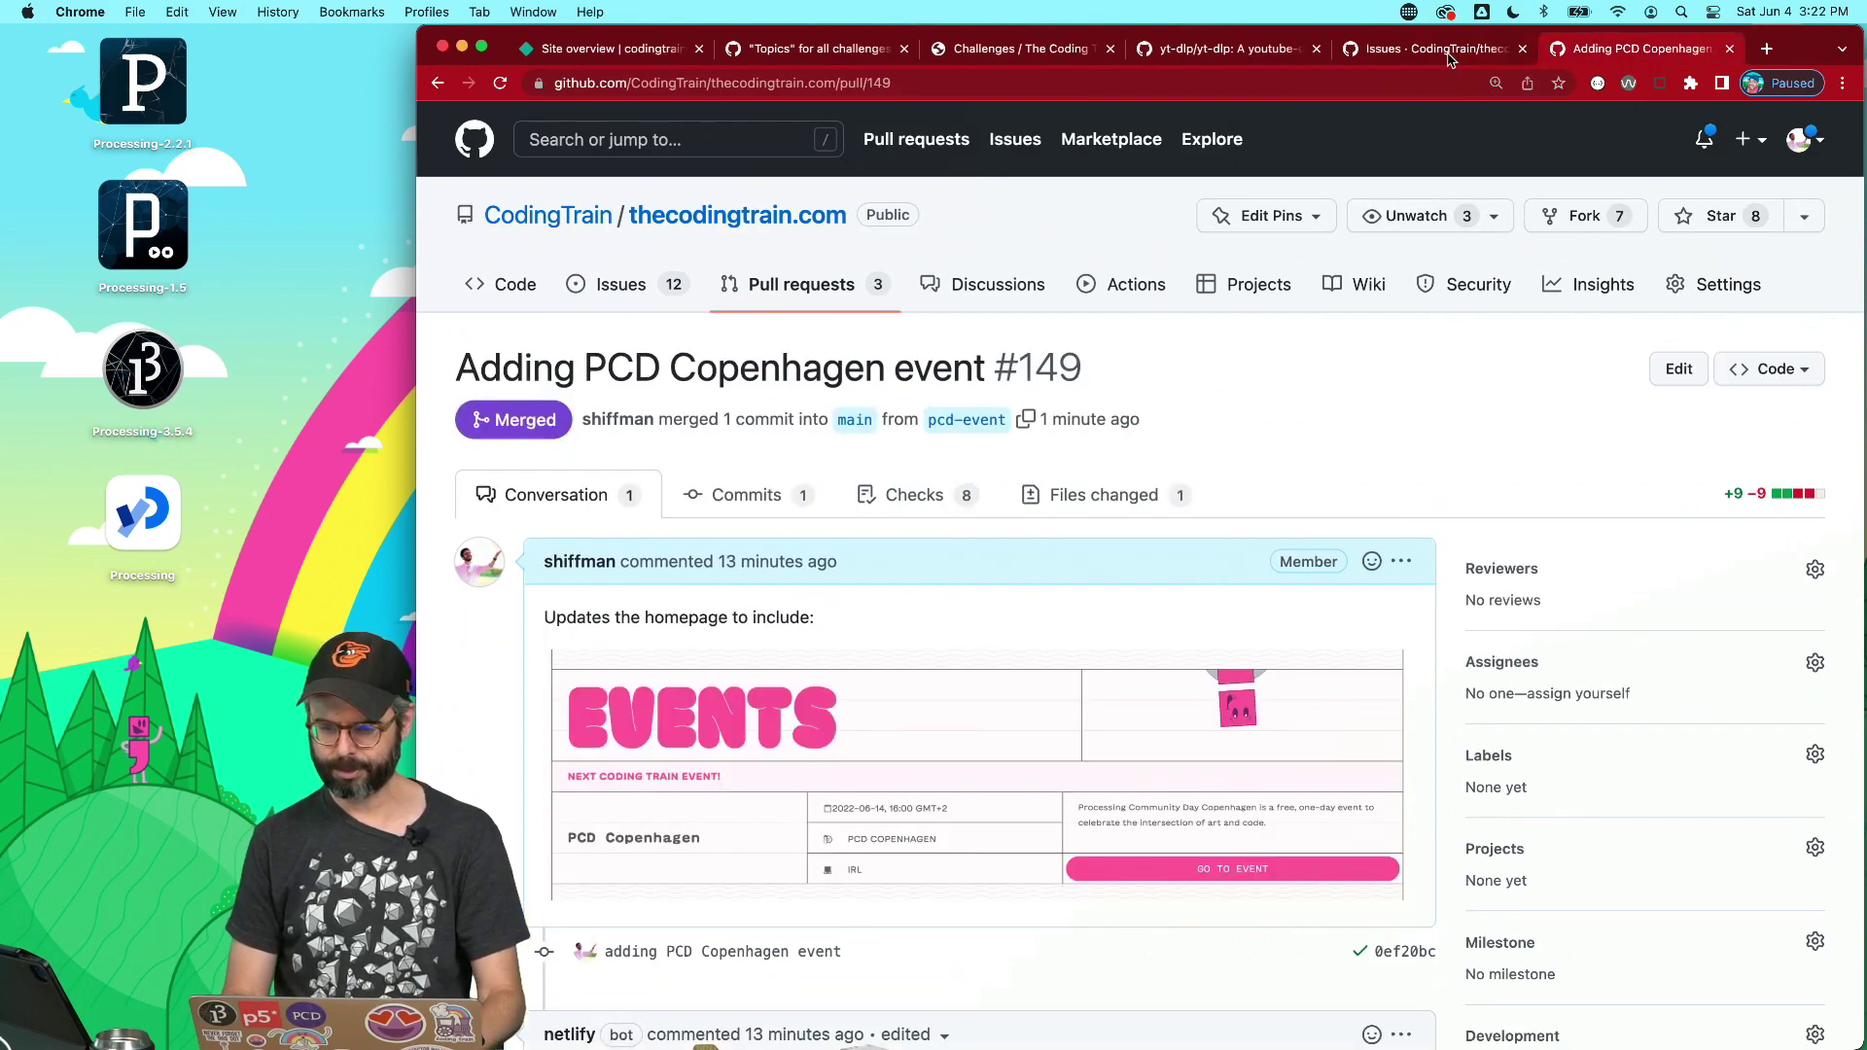
{"action": "key", "text": "super+w"}
{"action": "left_click", "coordinate": [1312, 49]}
{"action": "key", "text": "super+w"}
{"action": "left_click", "coordinate": [1125, 52]}
{"action": "left_click", "coordinate": [856, 51]}
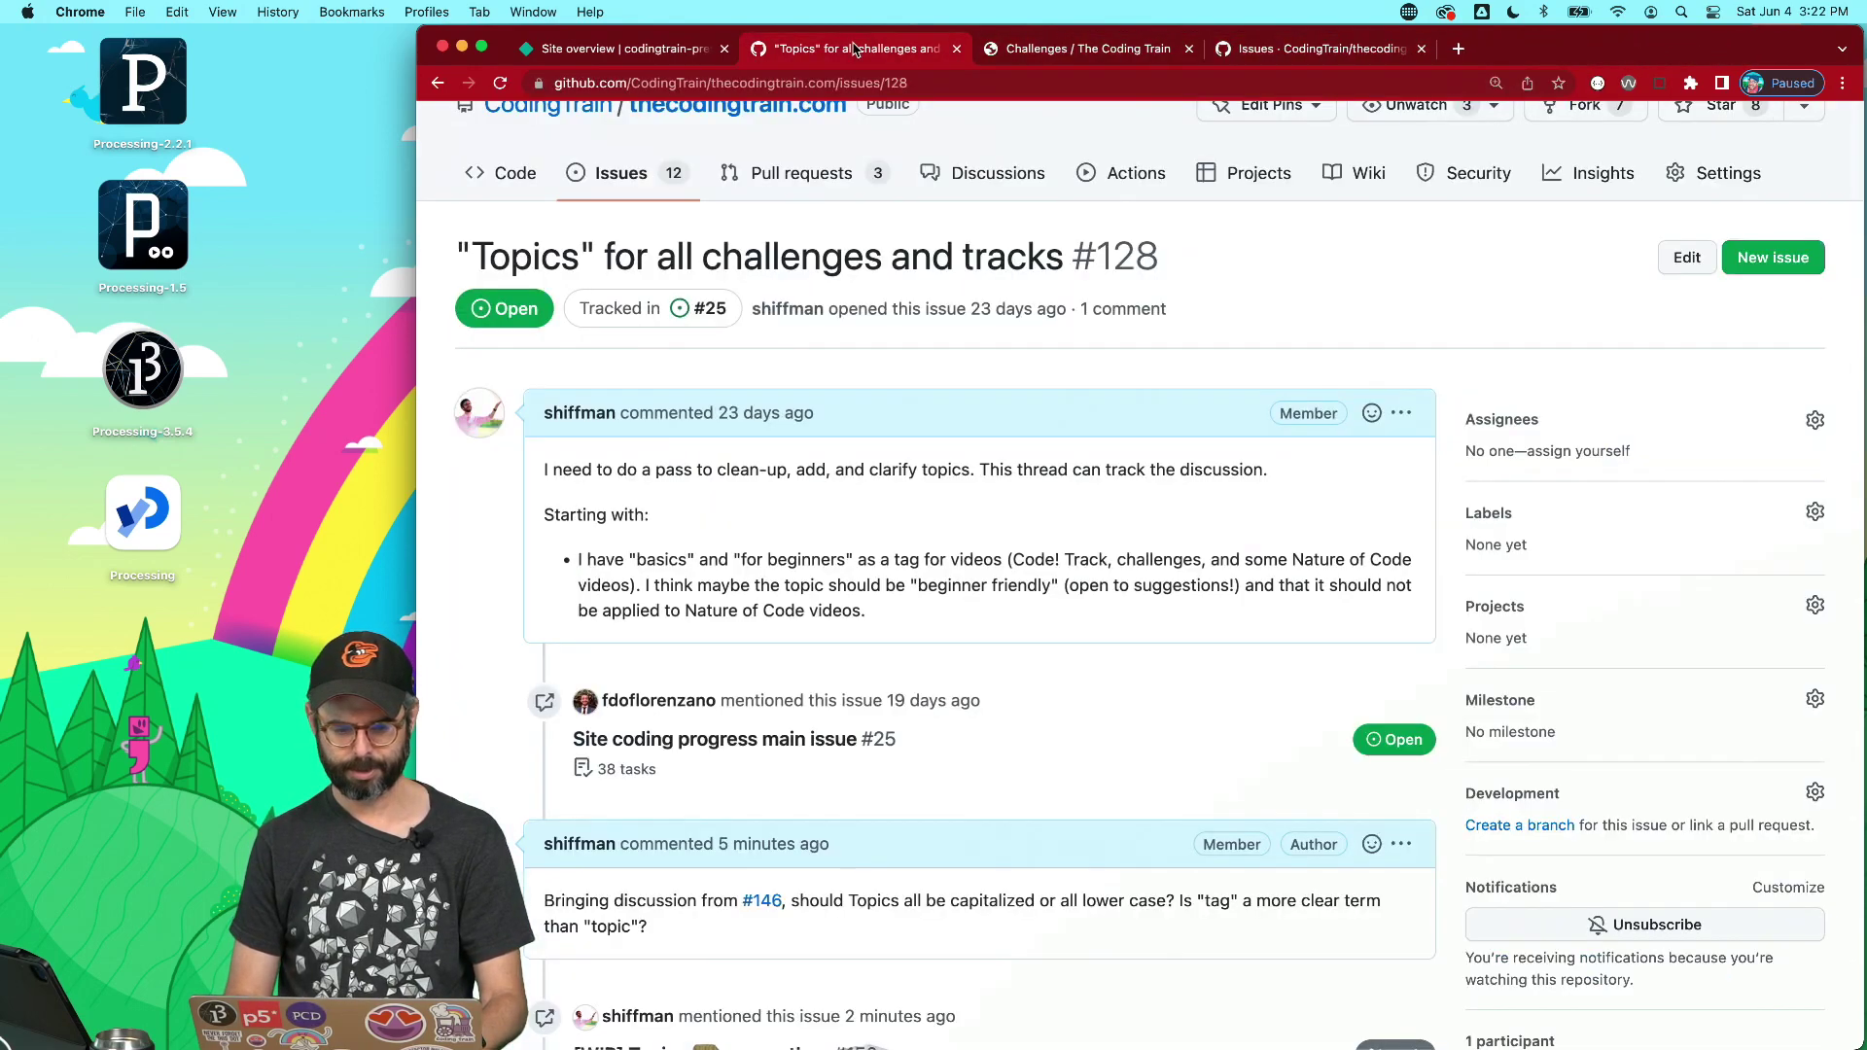
{"action": "key", "text": "super+w"}
{"action": "left_click", "coordinate": [657, 57]}
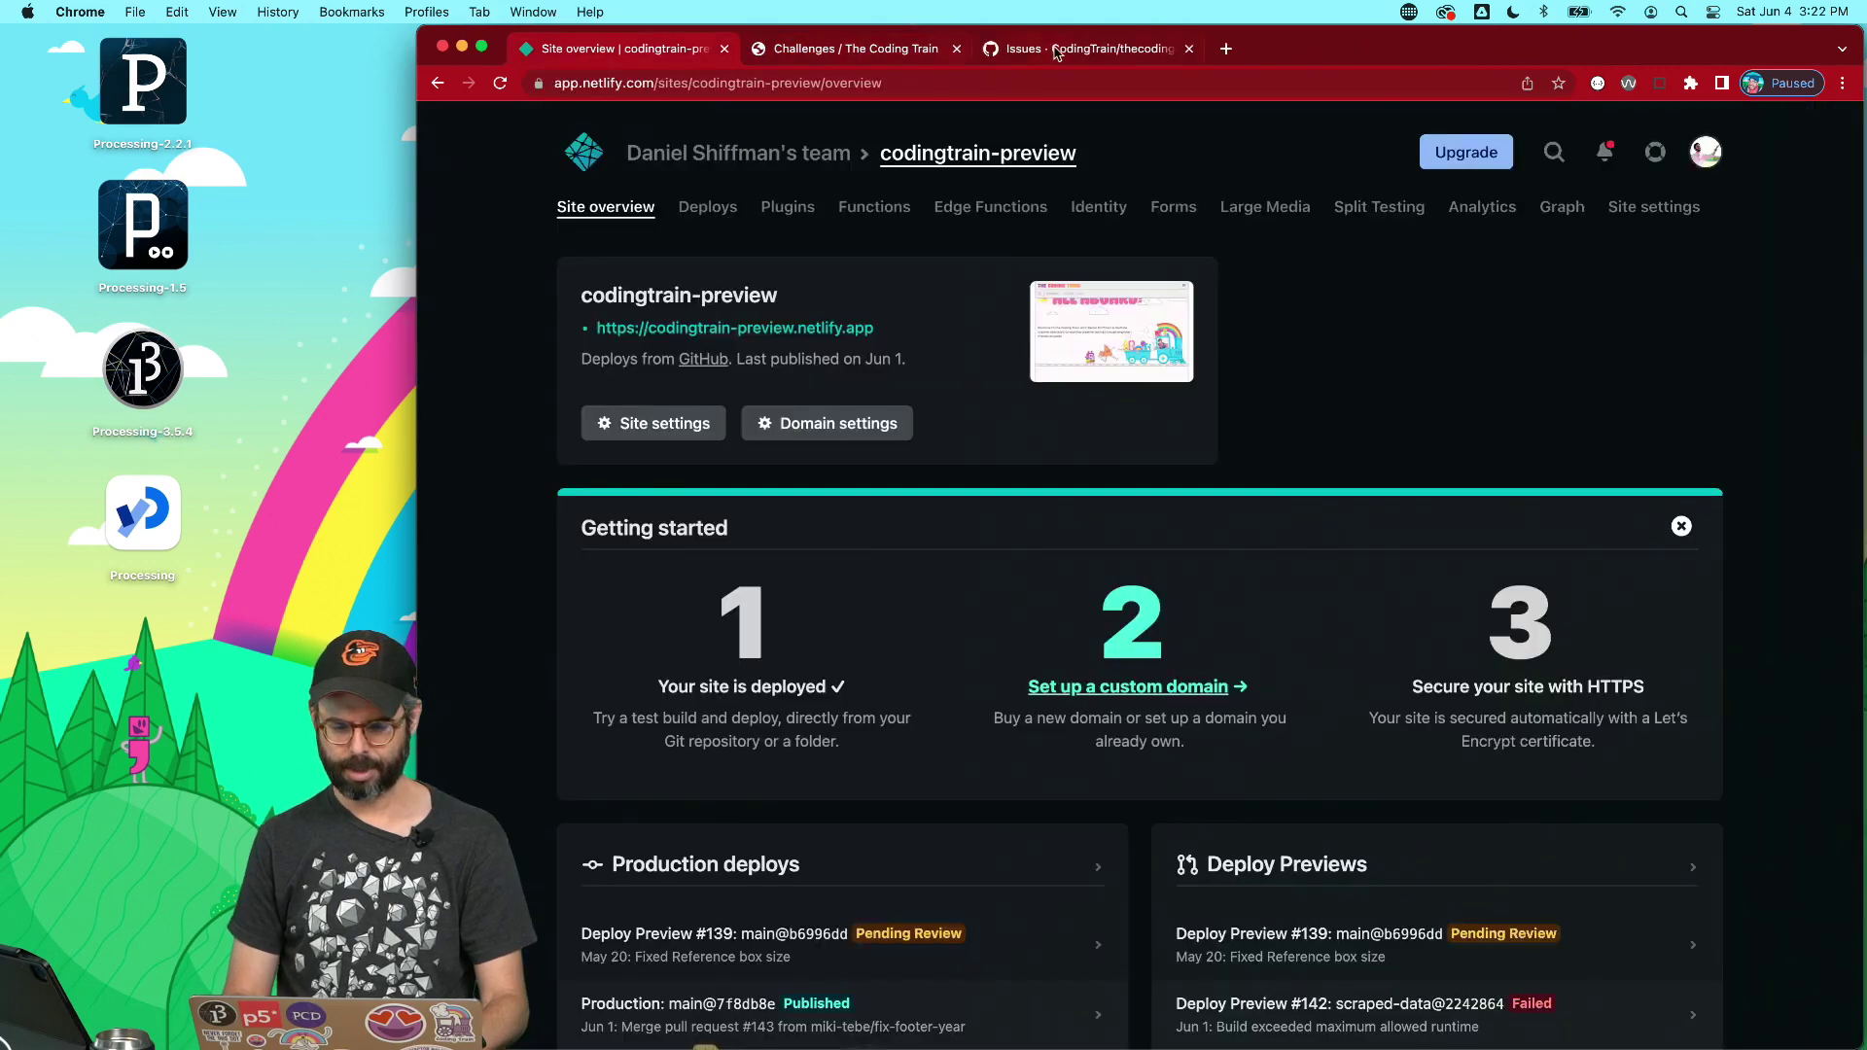
{"action": "left_click", "coordinate": [1049, 48]}
Step: Open each open issue in its own tab, from Site coding progress and #44 through #146 and #148
{"action": "scroll", "coordinate": [995, 358], "scroll_direction": "up", "scroll_amount": 2}
{"action": "scroll", "coordinate": [995, 358], "scroll_direction": "down", "scroll_amount": 2}
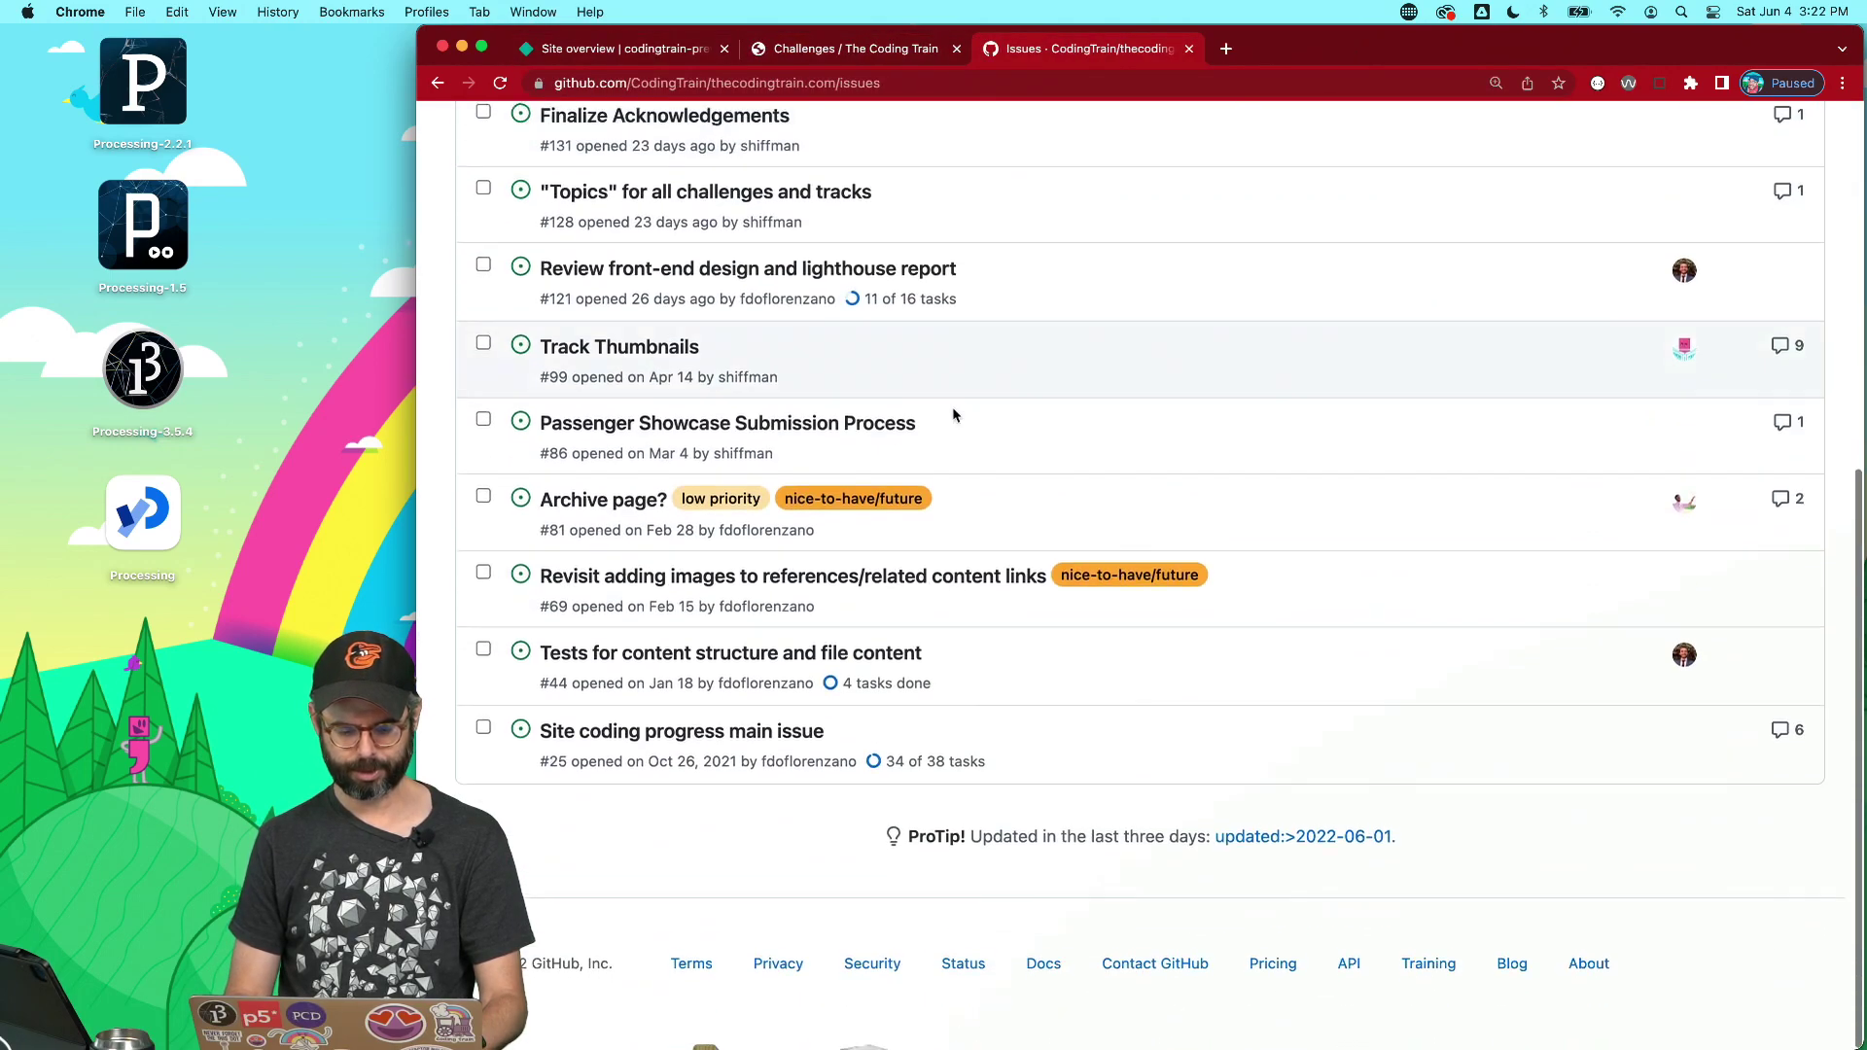
{"action": "left_click", "coordinate": [622, 742], "text": "super"}
{"action": "left_click", "coordinate": [609, 671], "text": "super"}
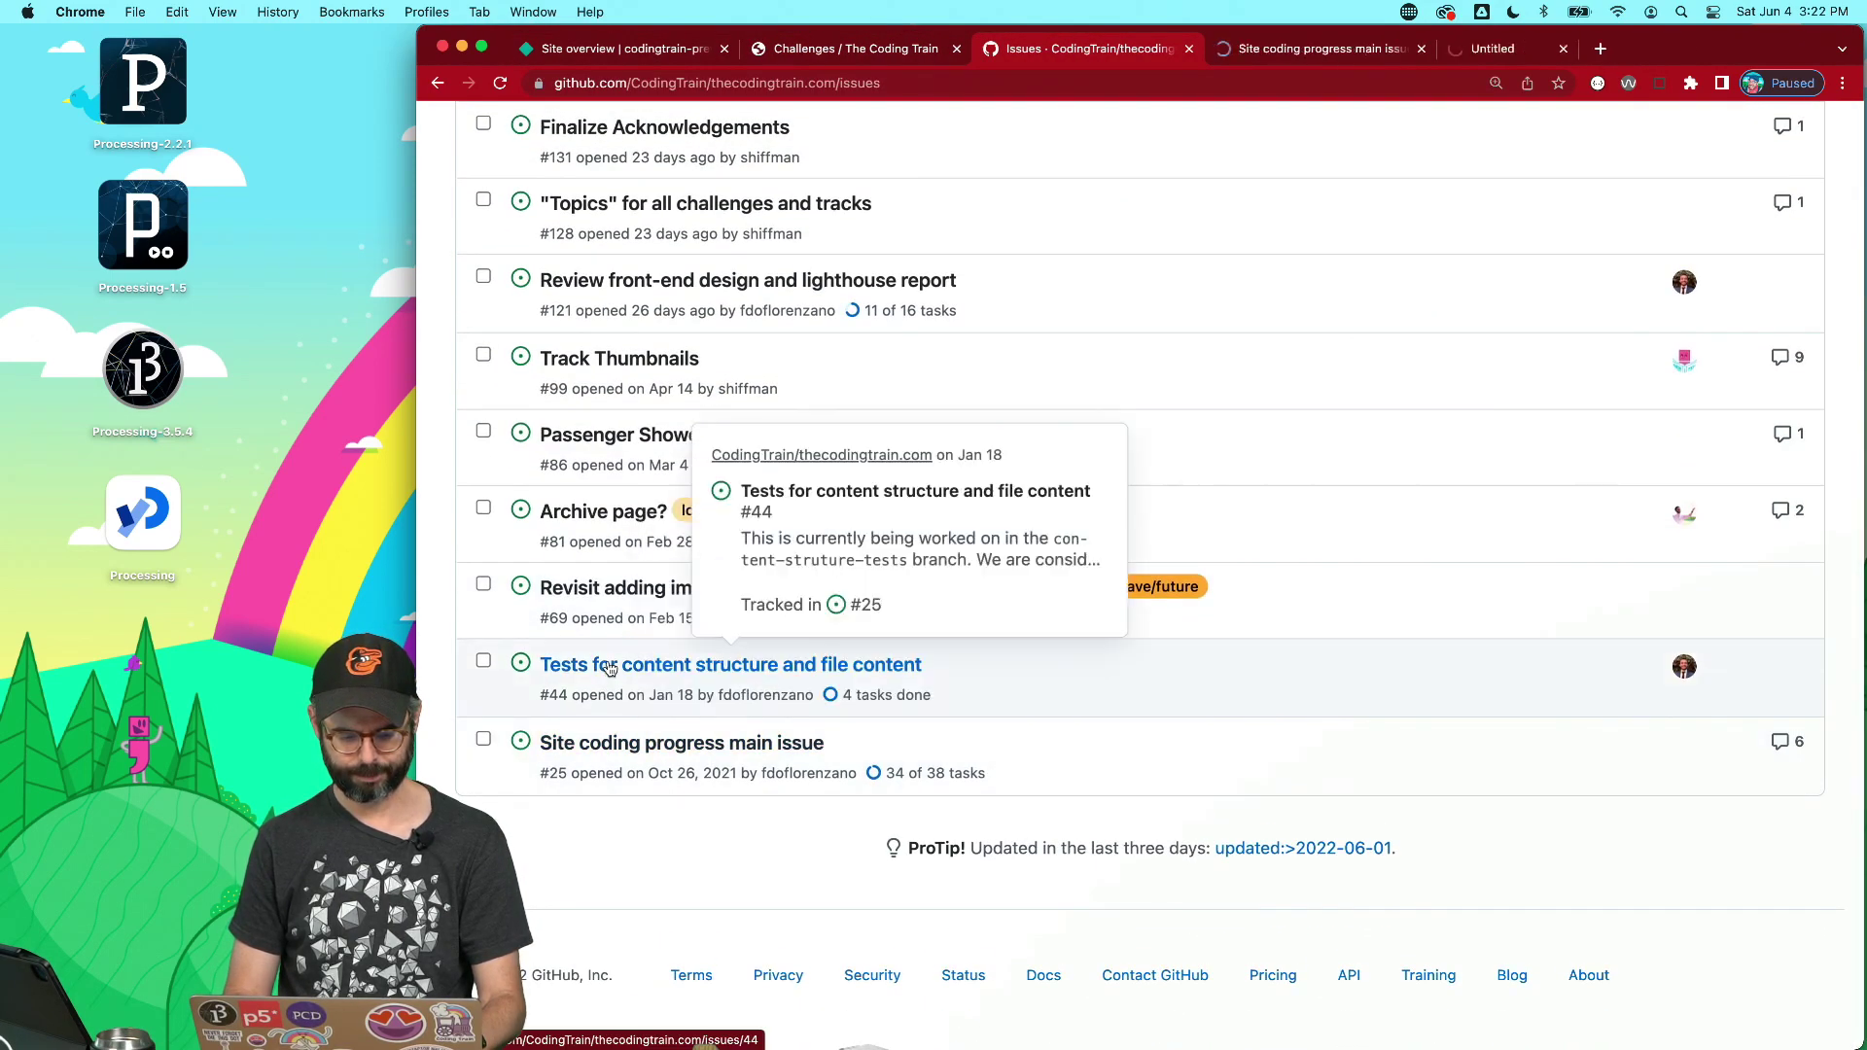
{"action": "left_click", "coordinate": [593, 589], "text": "super"}
{"action": "left_click", "coordinate": [586, 509], "text": "super"}
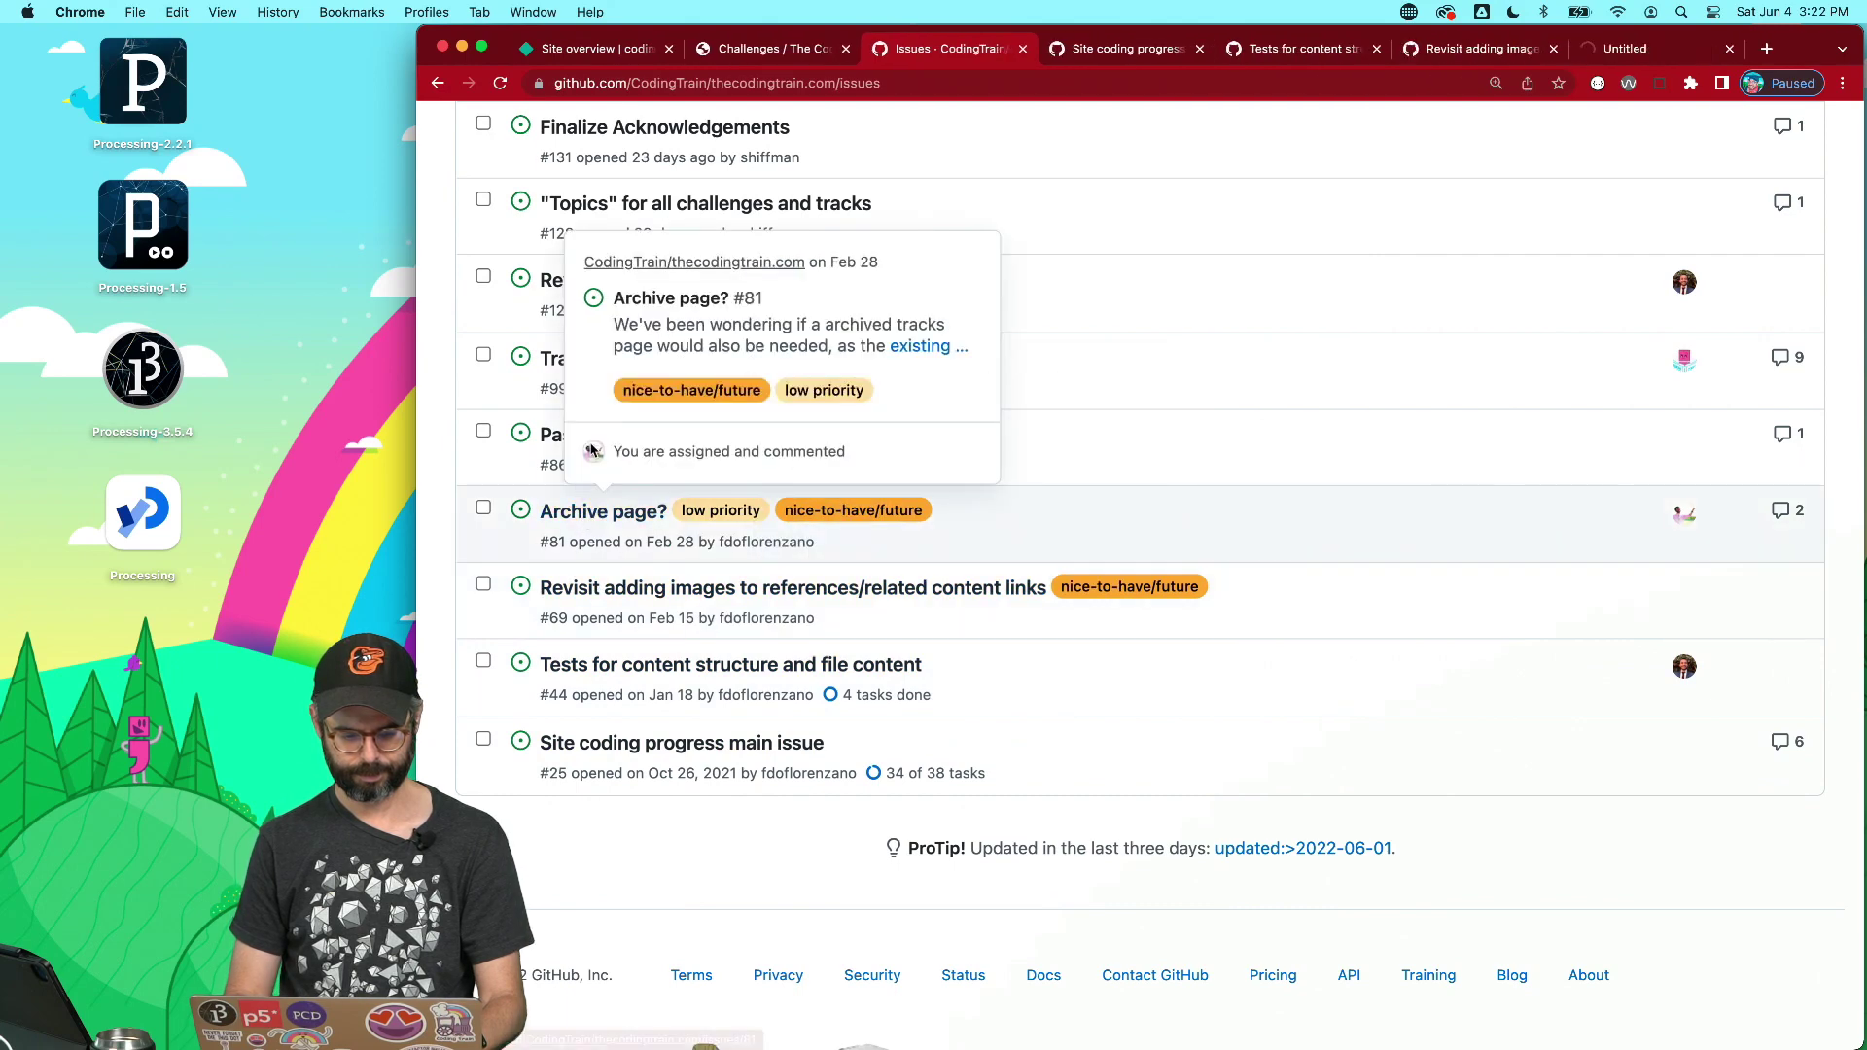
{"action": "left_click", "coordinate": [544, 433], "text": "super"}
{"action": "left_click", "coordinate": [545, 358], "text": "super"}
{"action": "left_click", "coordinate": [565, 281], "text": "super"}
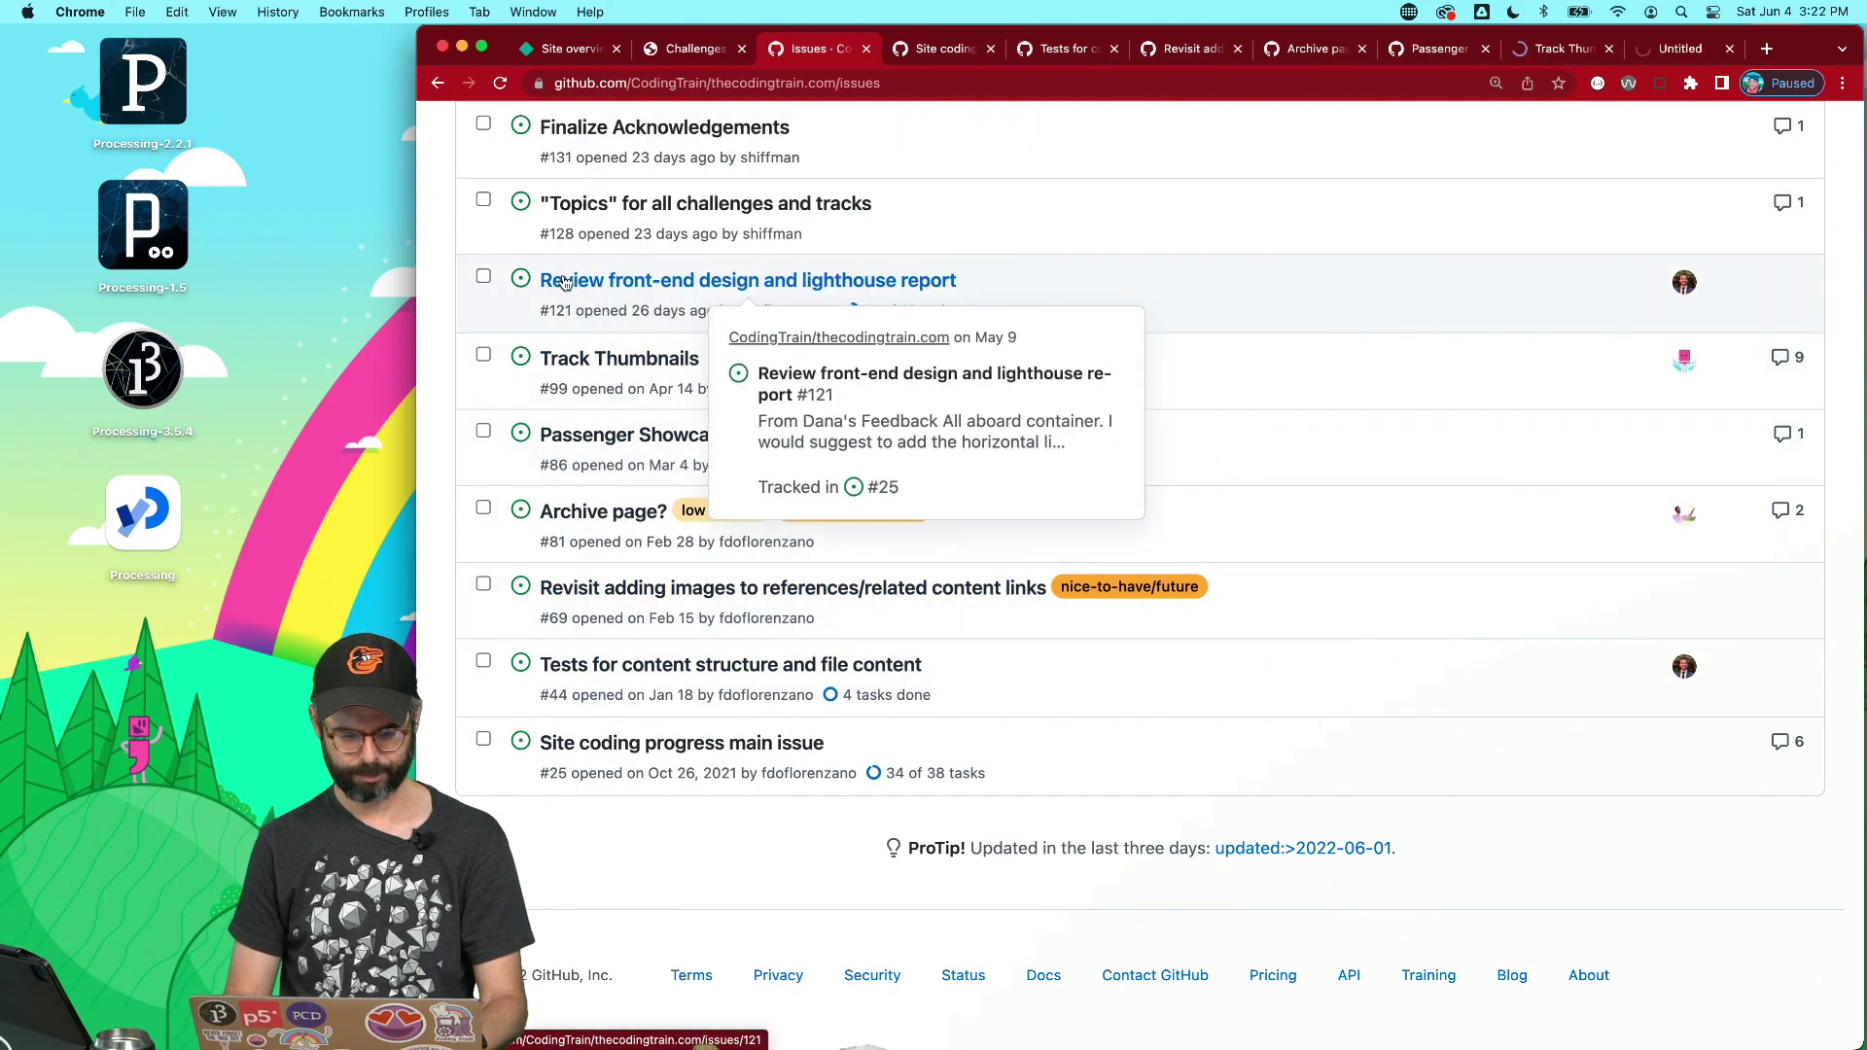
{"action": "scroll", "coordinate": [565, 281], "scroll_direction": "up", "scroll_amount": 2}
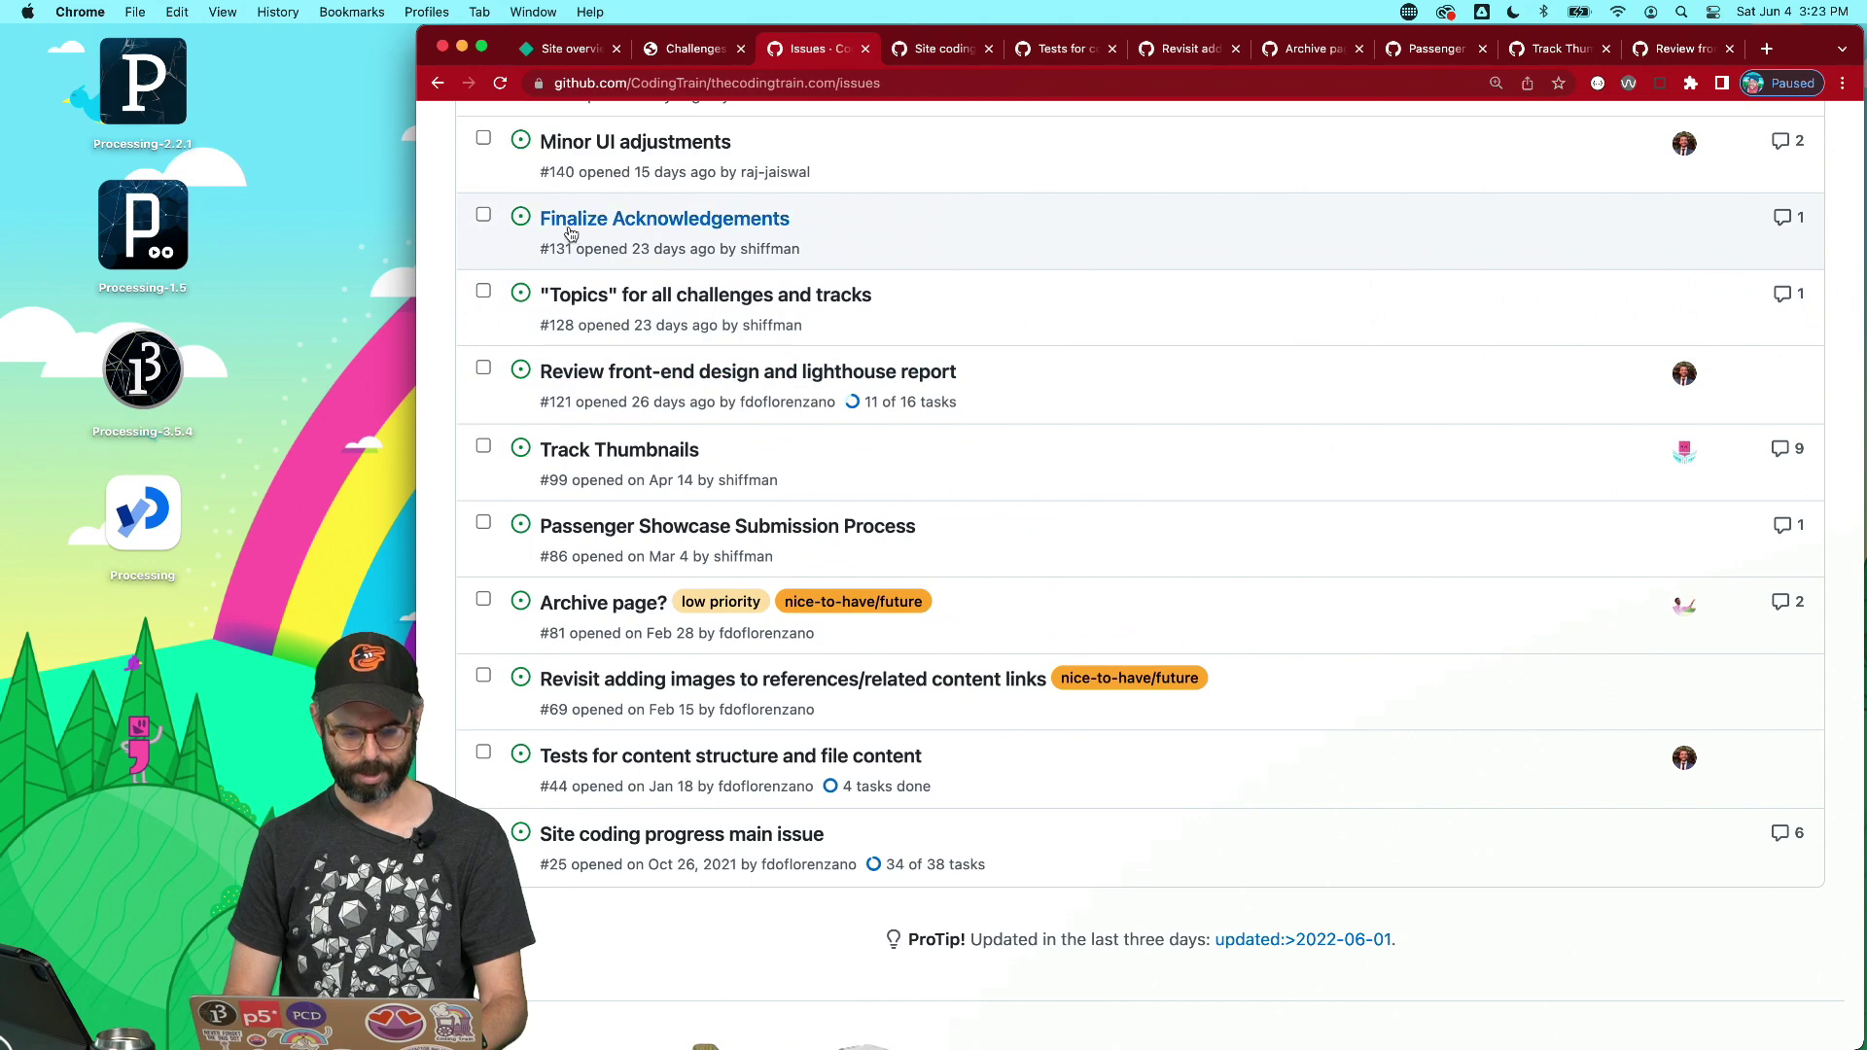
{"action": "left_click", "coordinate": [571, 233], "text": "super"}
{"action": "scroll", "coordinate": [569, 229], "scroll_direction": "up", "scroll_amount": 2}
{"action": "left_click", "coordinate": [563, 211], "text": "super"}
{"action": "scroll", "coordinate": [574, 211], "scroll_direction": "up", "scroll_amount": 2}
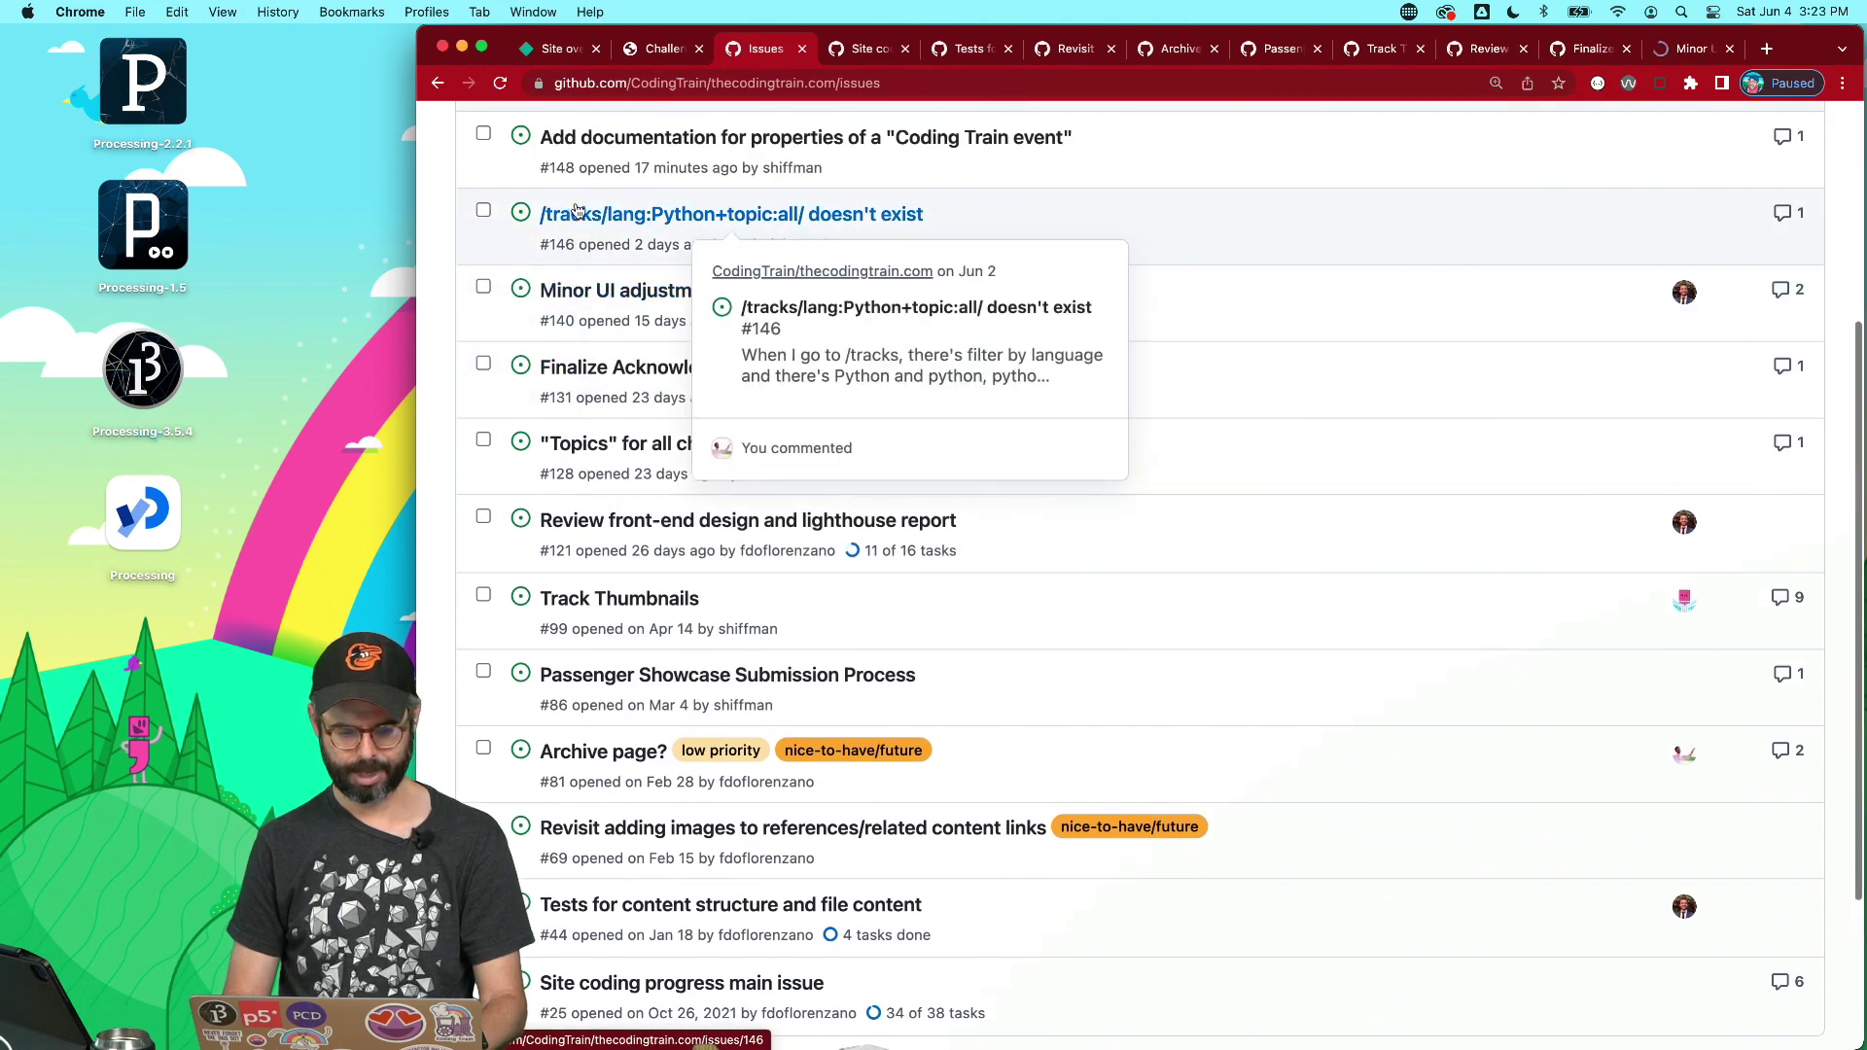
{"action": "left_click", "coordinate": [576, 211], "text": "super"}
{"action": "scroll", "coordinate": [576, 211], "scroll_direction": "up", "scroll_amount": 3}
{"action": "left_click", "coordinate": [646, 287], "text": "super"}
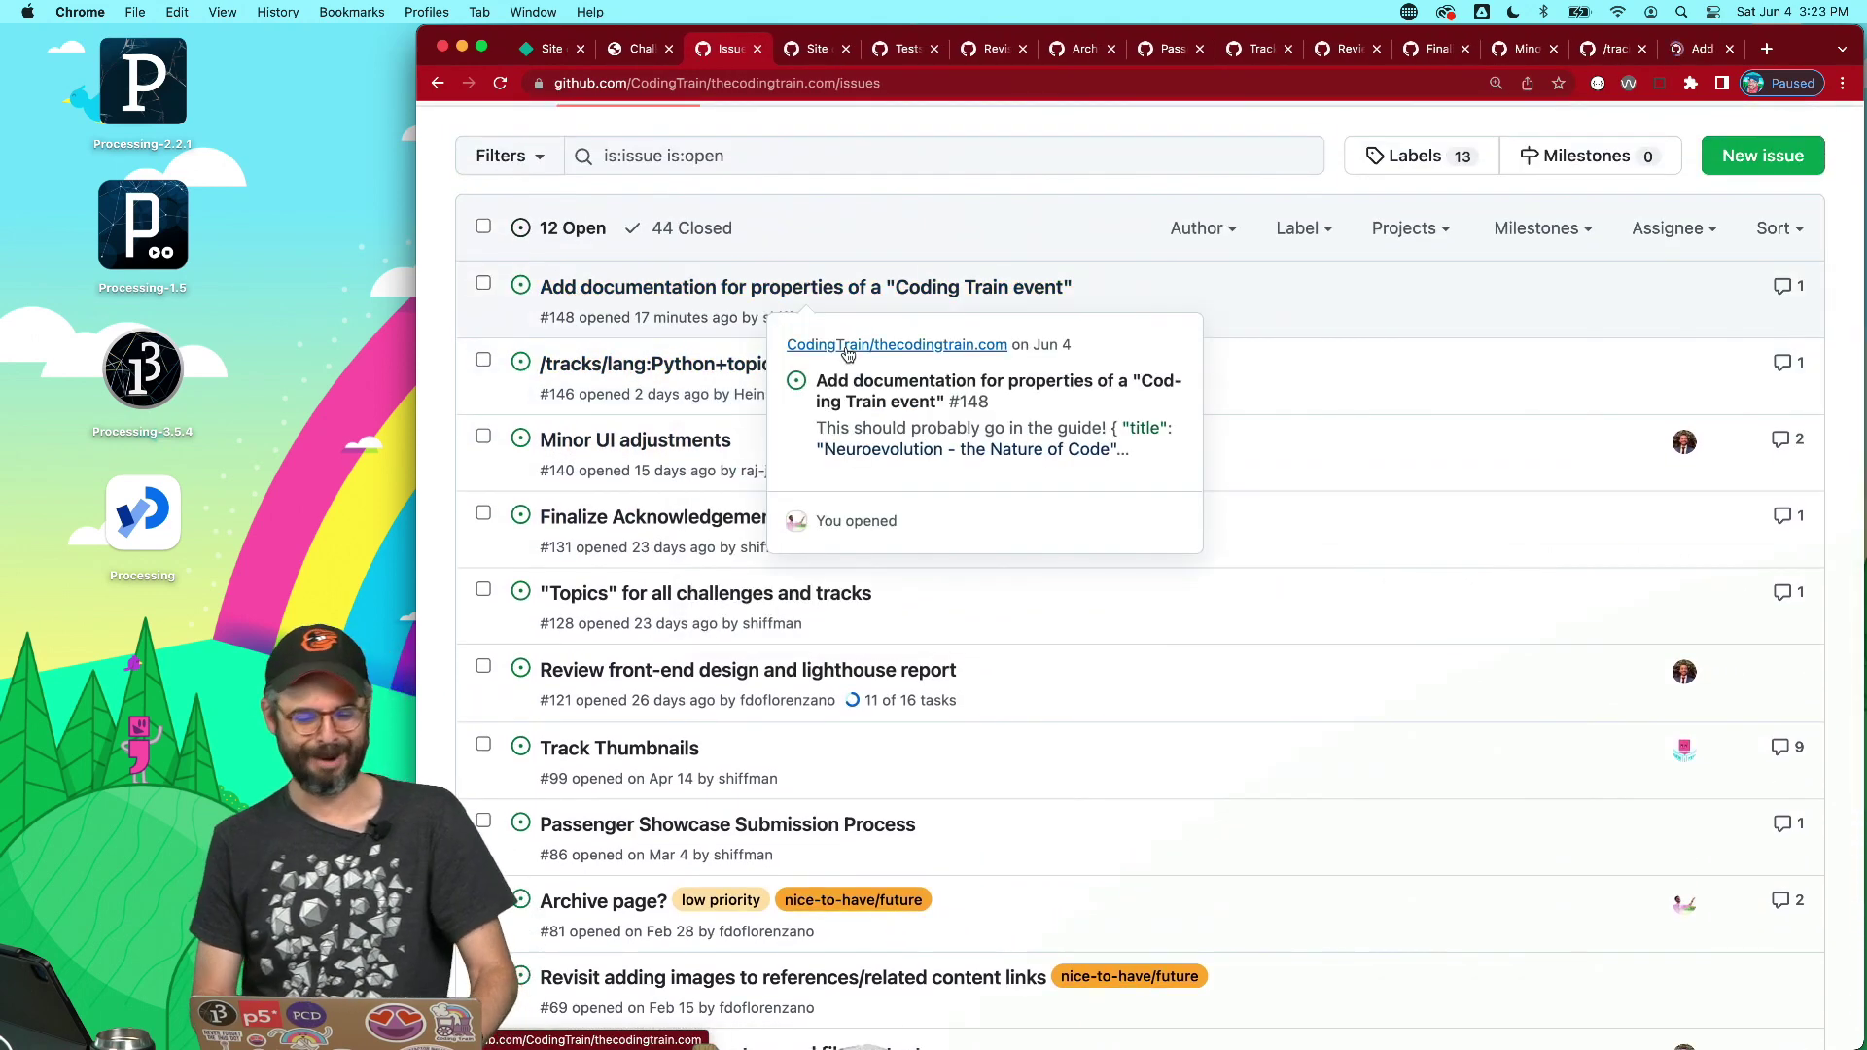
Step: Read through the Site coding progress tracking issue #25
{"action": "key", "text": "ctrl+Tab"}
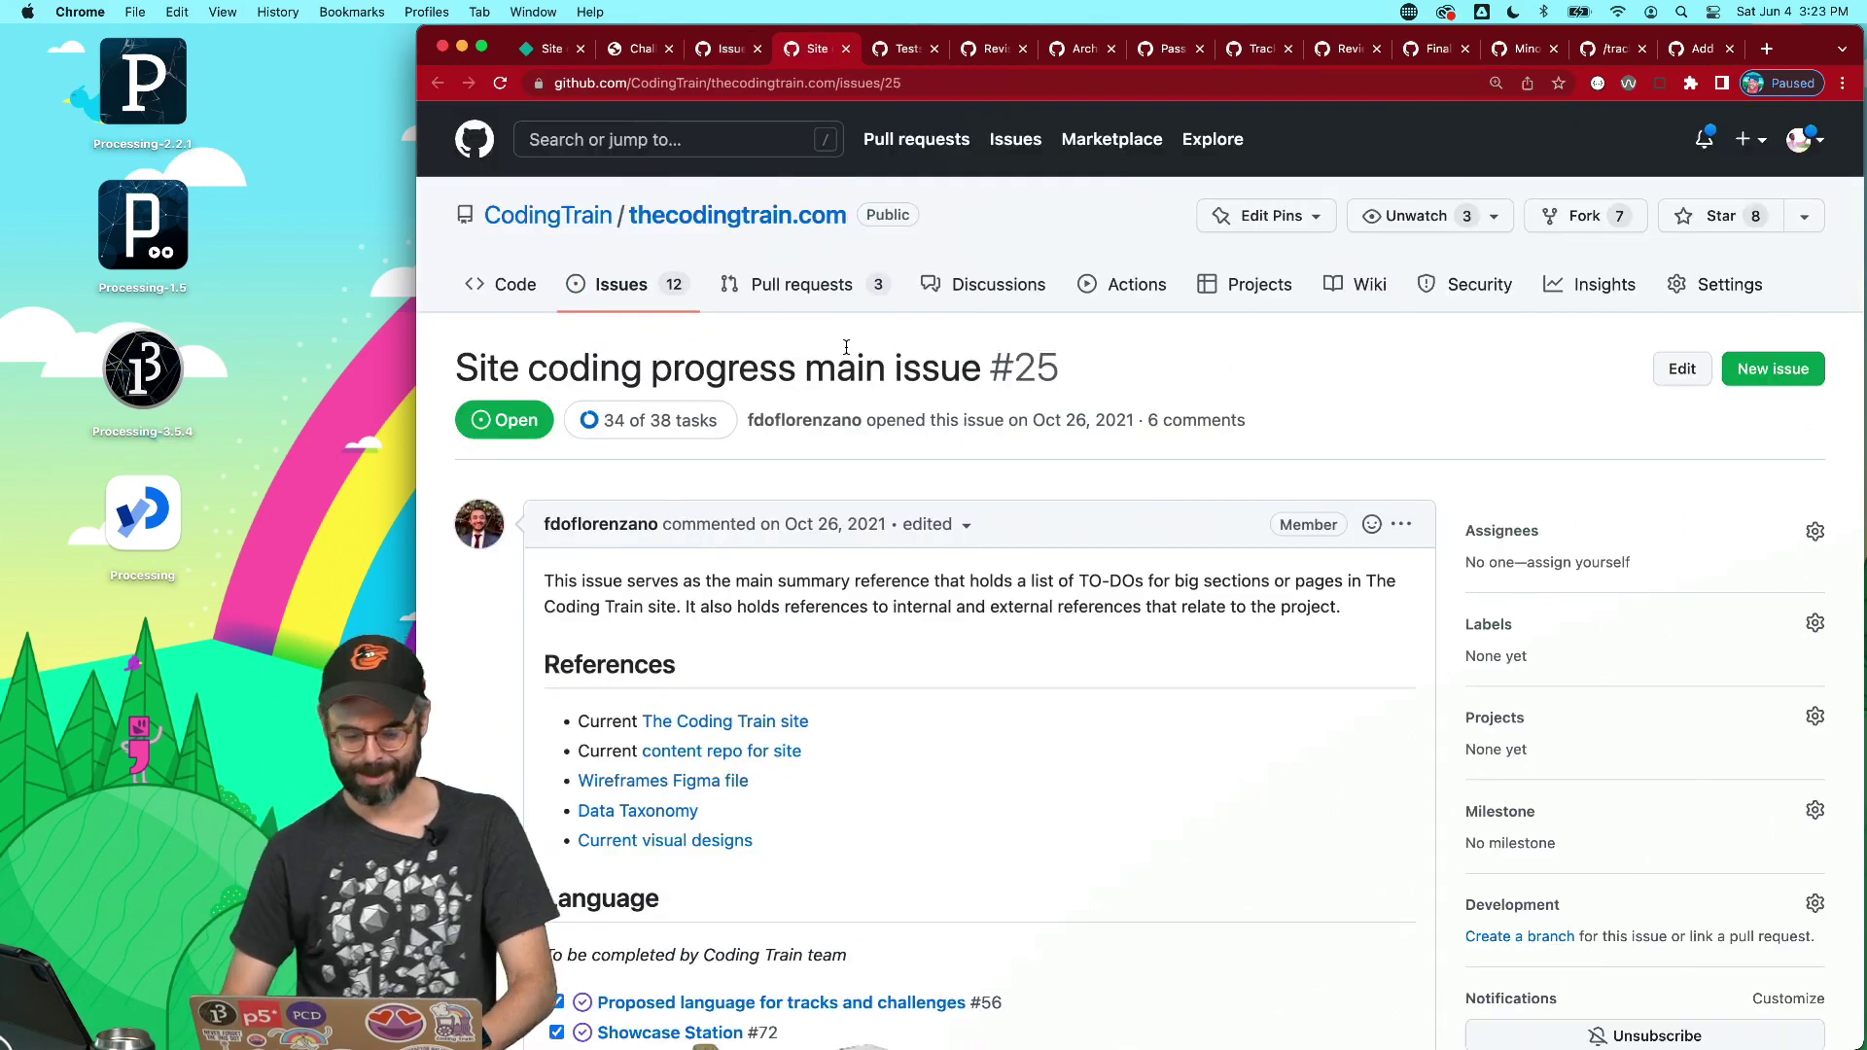
{"action": "scroll", "coordinate": [1080, 602], "scroll_direction": "down", "scroll_amount": 1}
{"action": "scroll", "coordinate": [1080, 602], "scroll_direction": "down", "scroll_amount": 15}
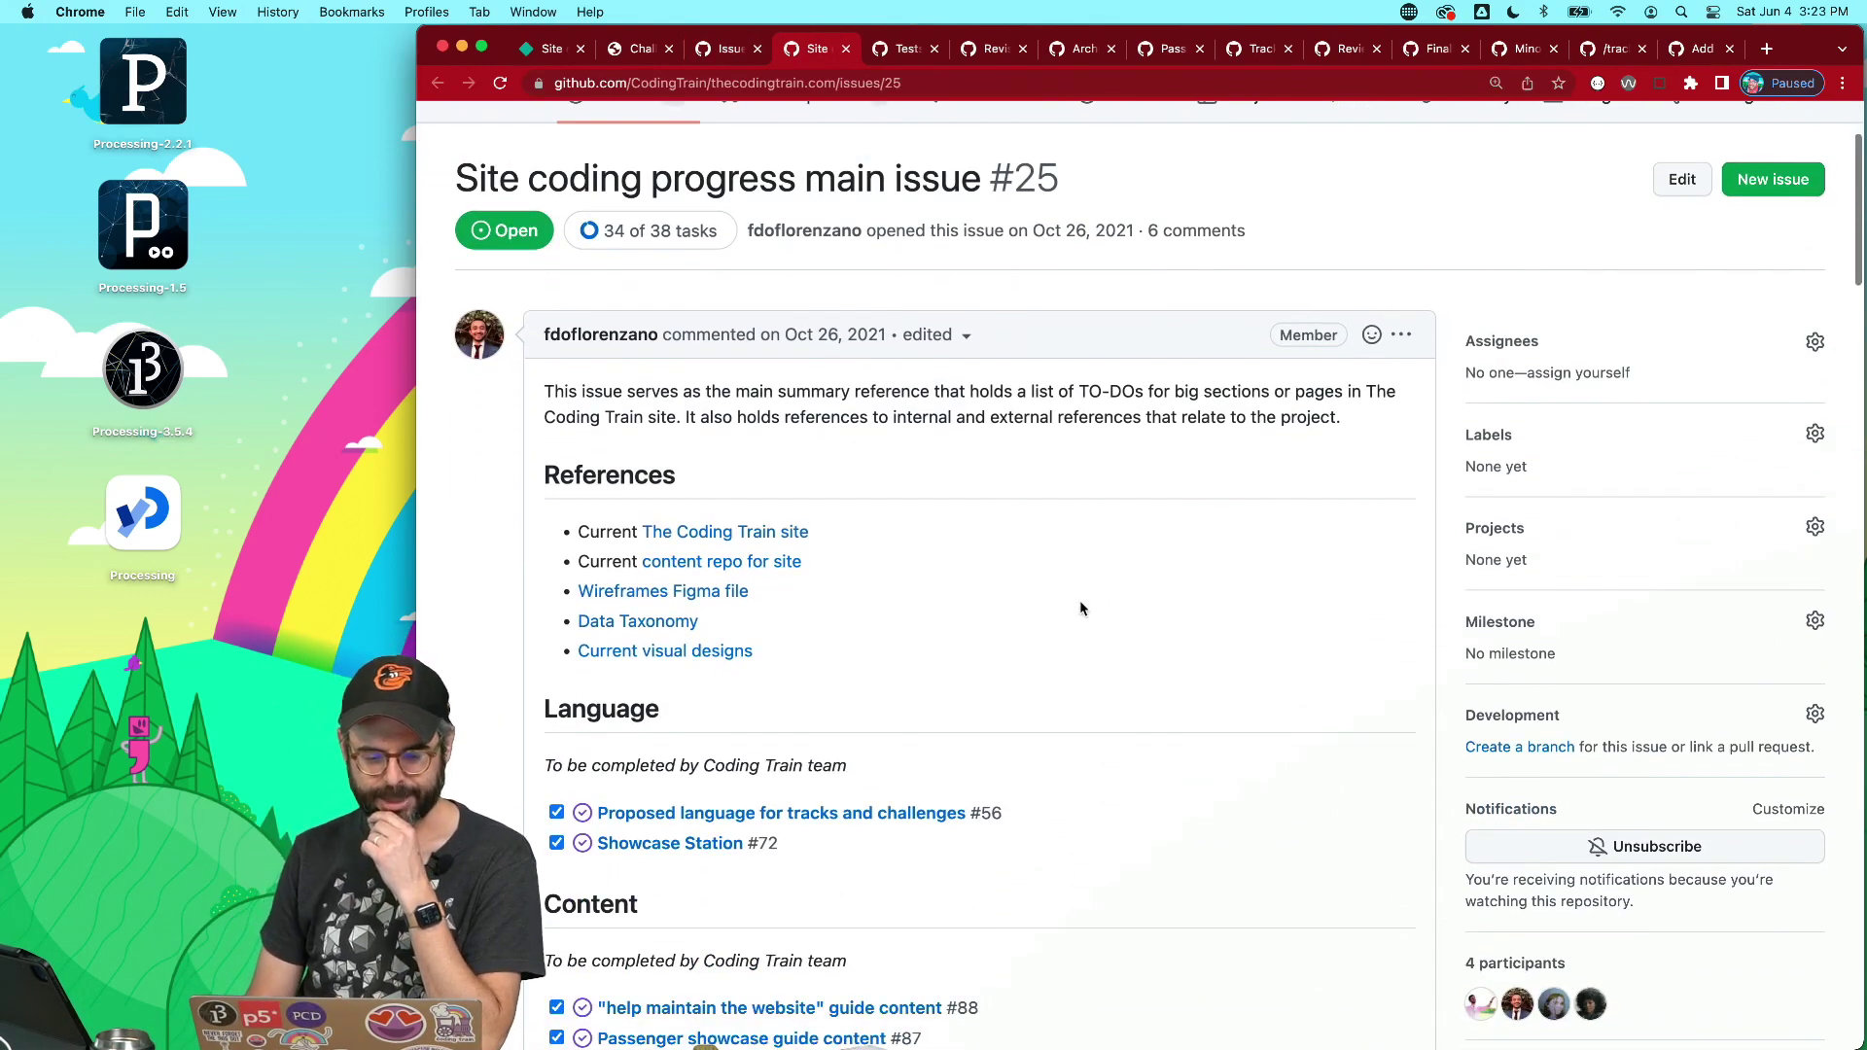
{"action": "scroll", "coordinate": [1082, 603], "scroll_direction": "down", "scroll_amount": 8}
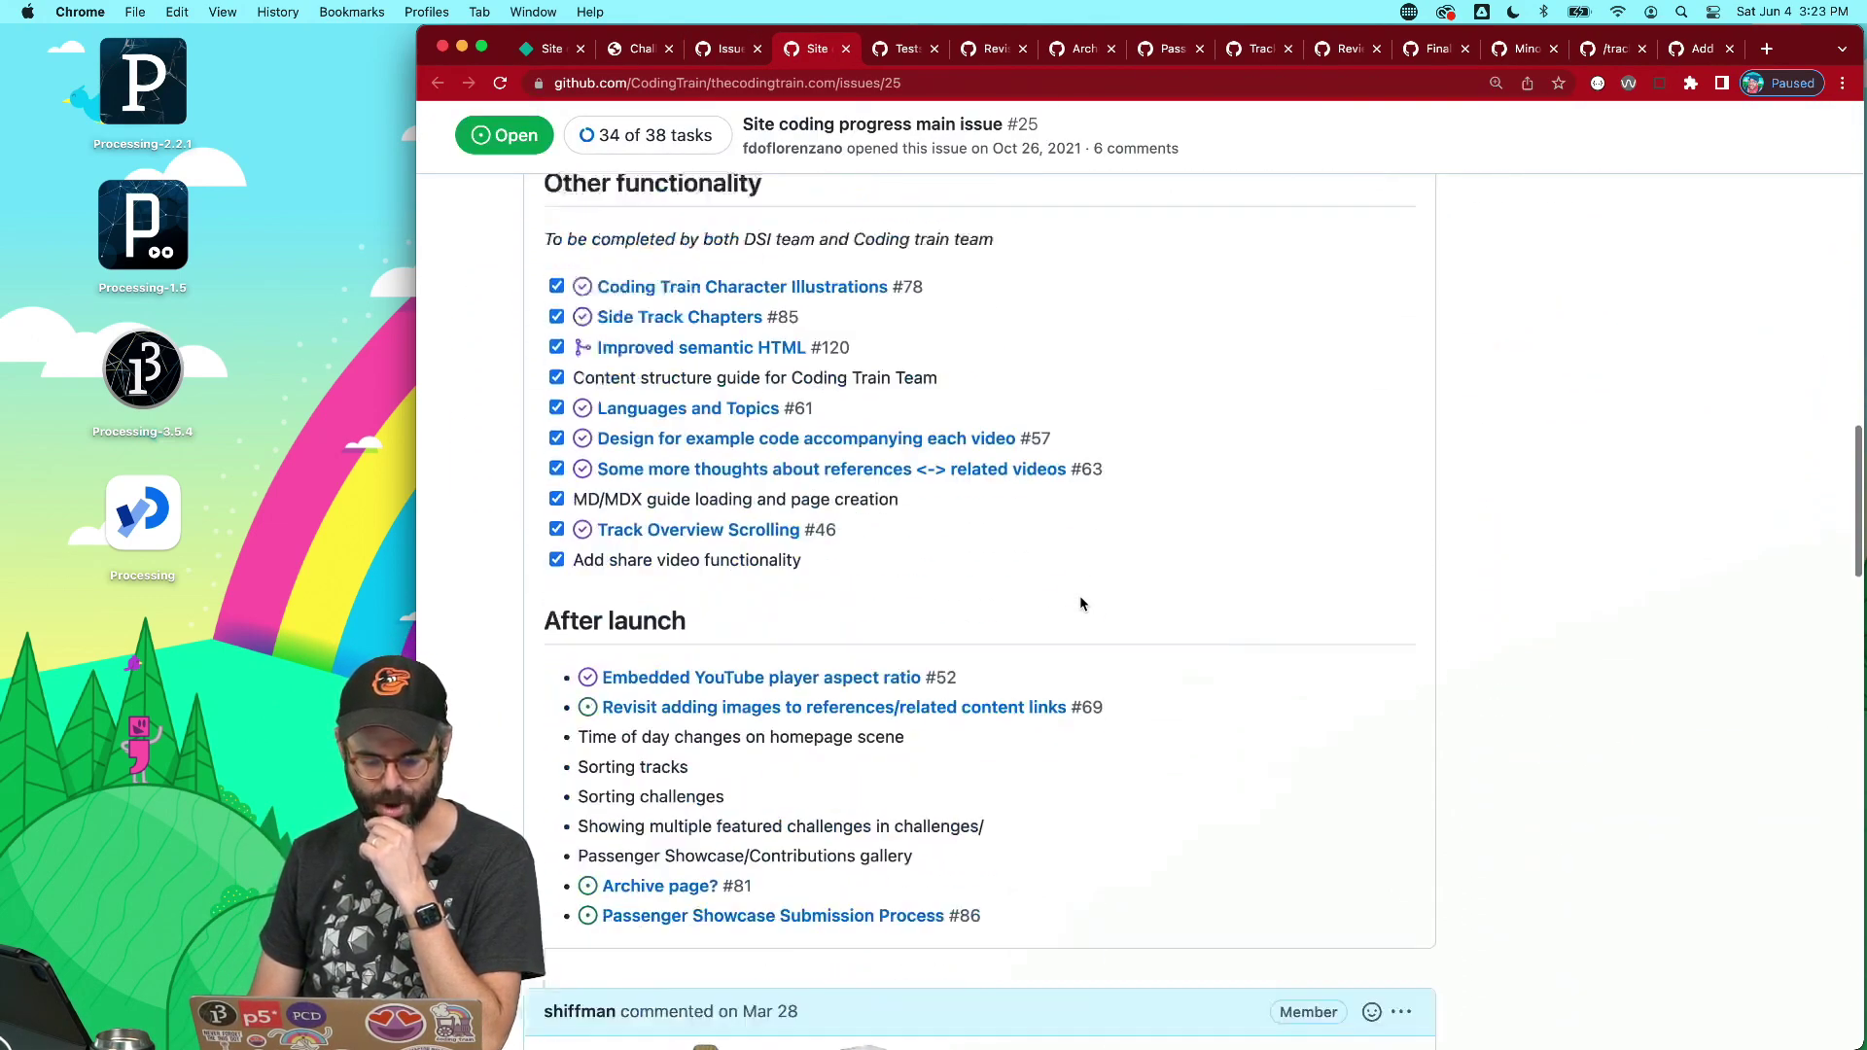
{"action": "scroll", "coordinate": [882, 747], "scroll_direction": "down", "scroll_amount": 12}
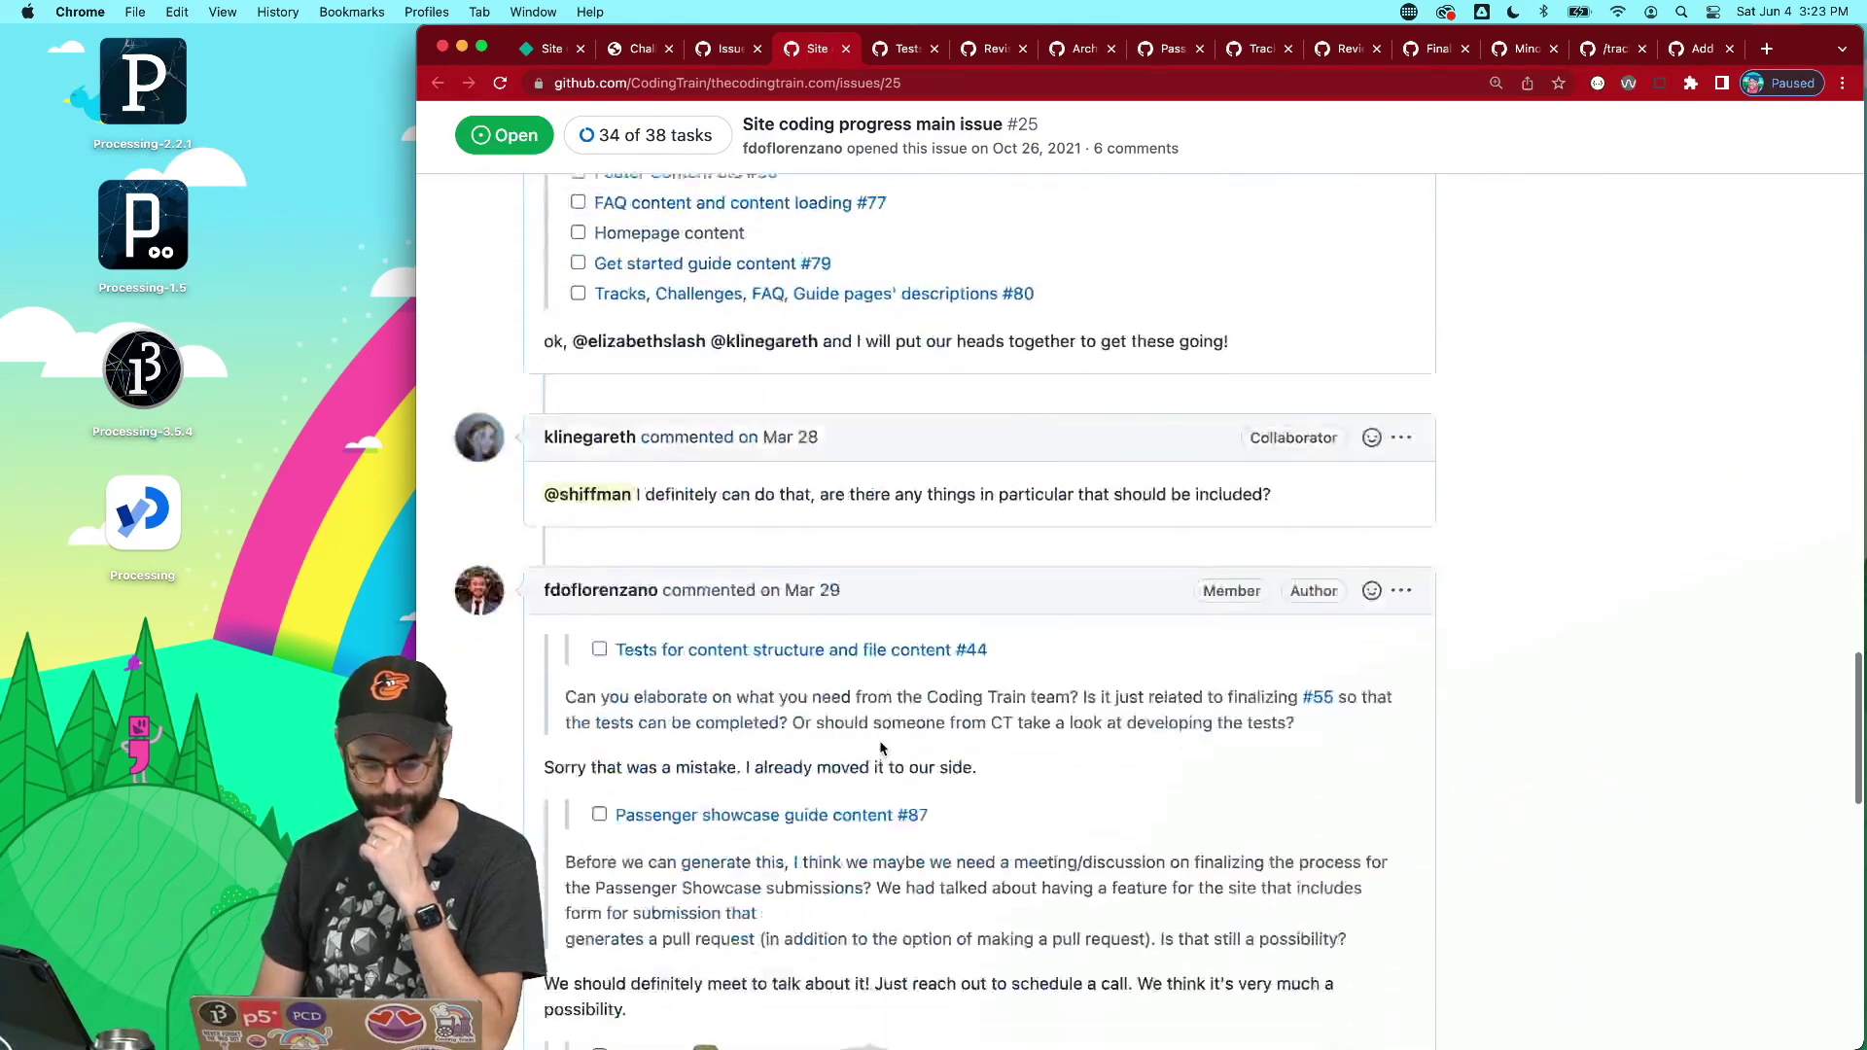
{"action": "scroll", "coordinate": [882, 744], "scroll_direction": "down", "scroll_amount": 5}
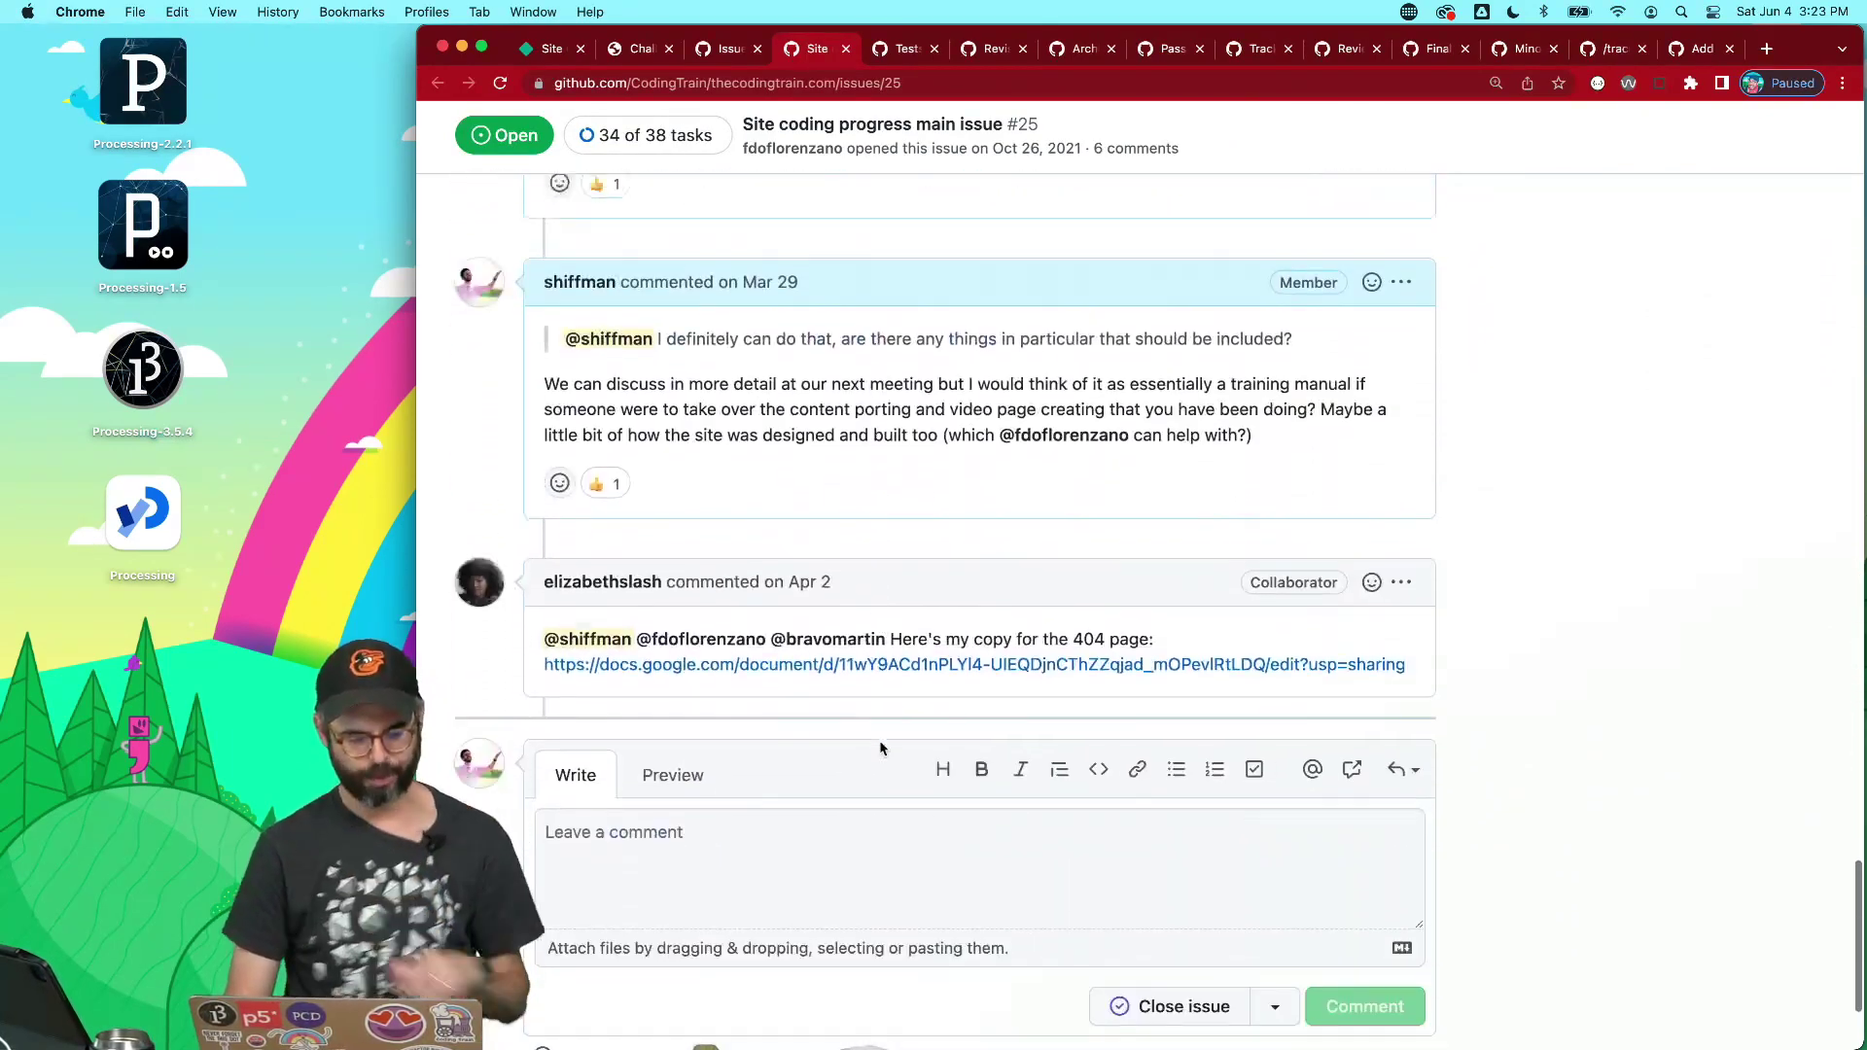
{"action": "scroll", "coordinate": [882, 748], "scroll_direction": "up", "scroll_amount": 20}
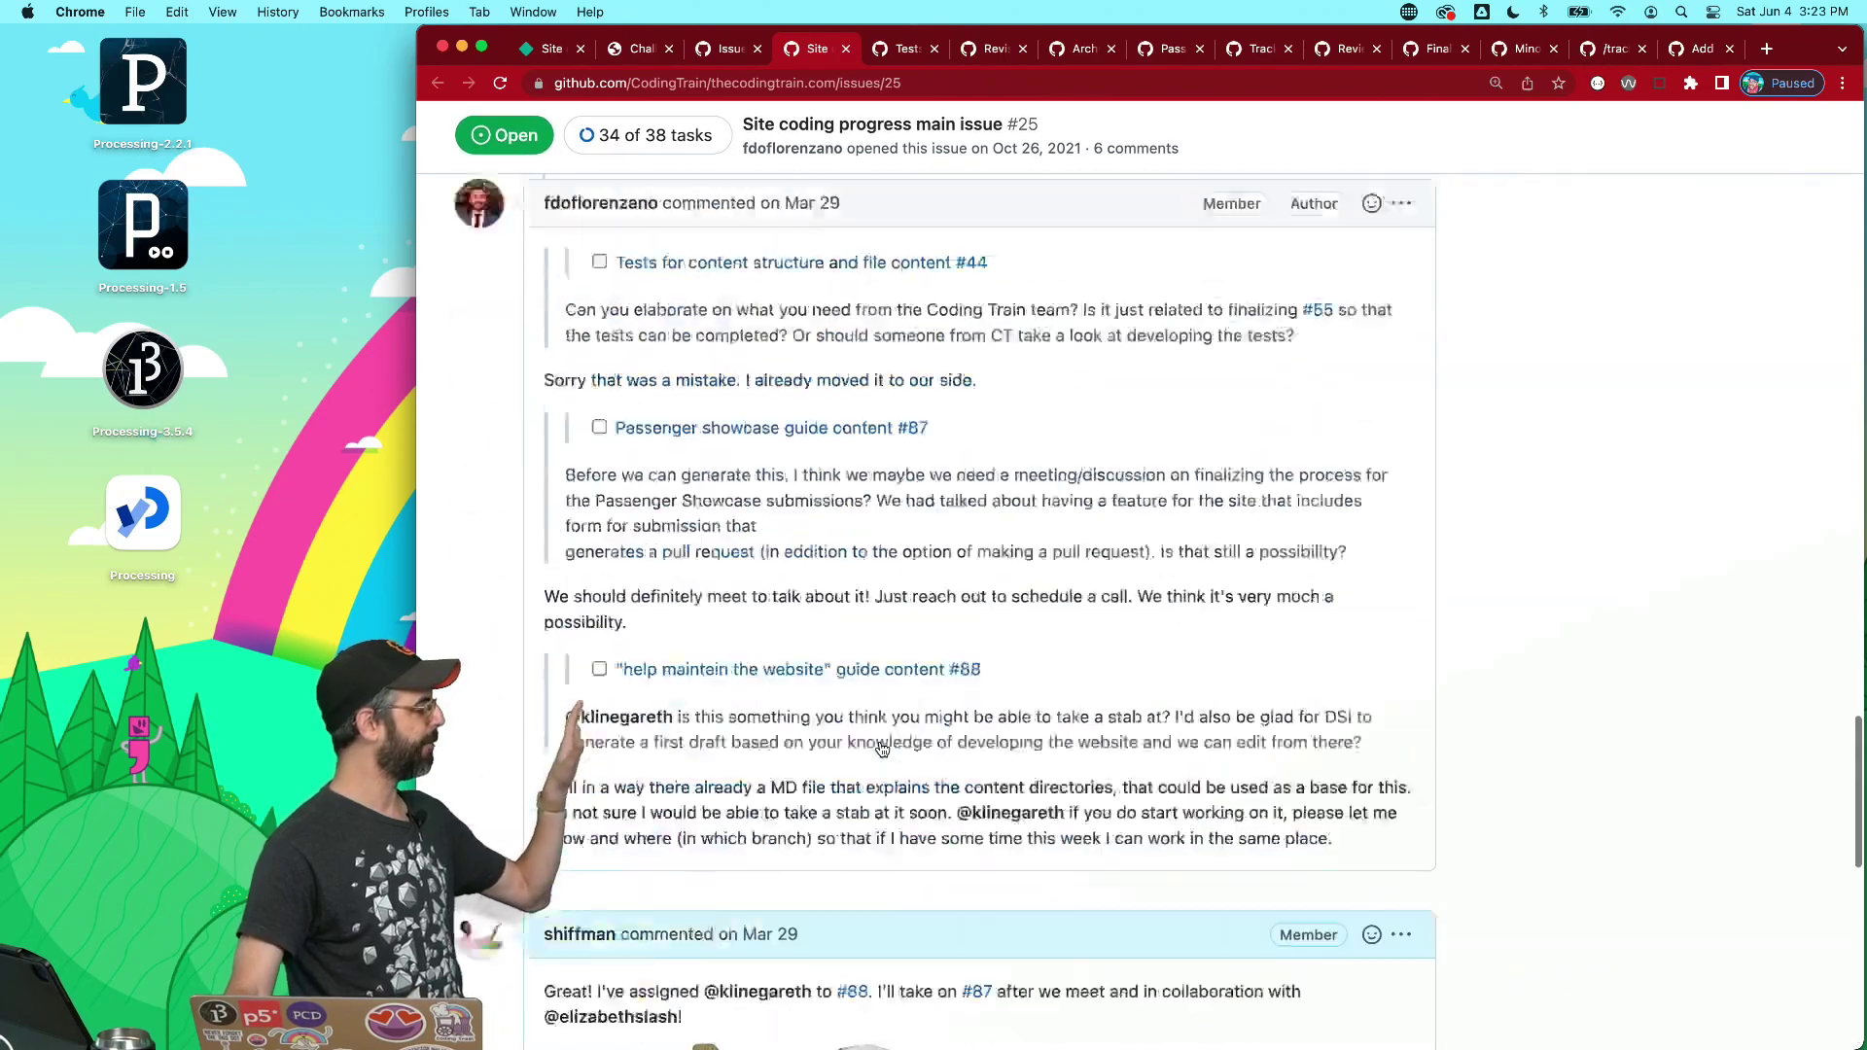
{"action": "scroll", "coordinate": [882, 748], "scroll_direction": "up", "scroll_amount": 5}
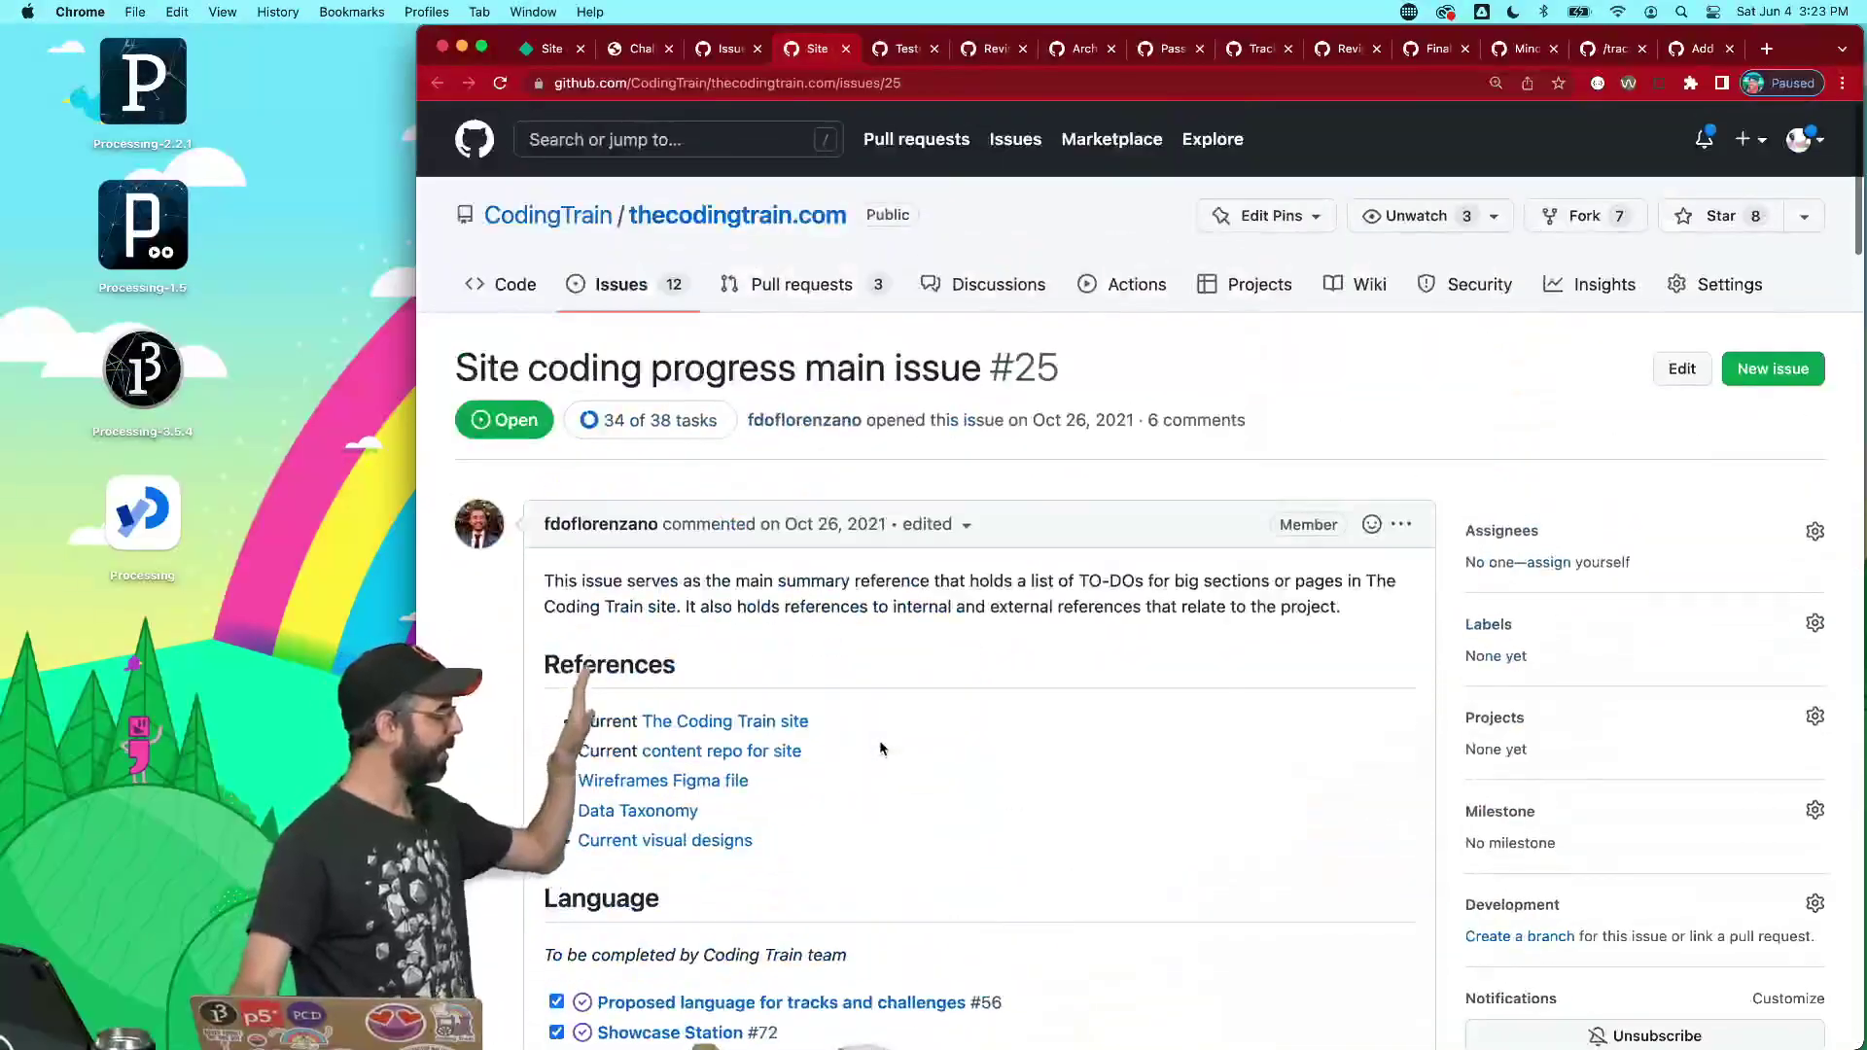
{"action": "scroll", "coordinate": [882, 748], "scroll_direction": "down", "scroll_amount": 2}
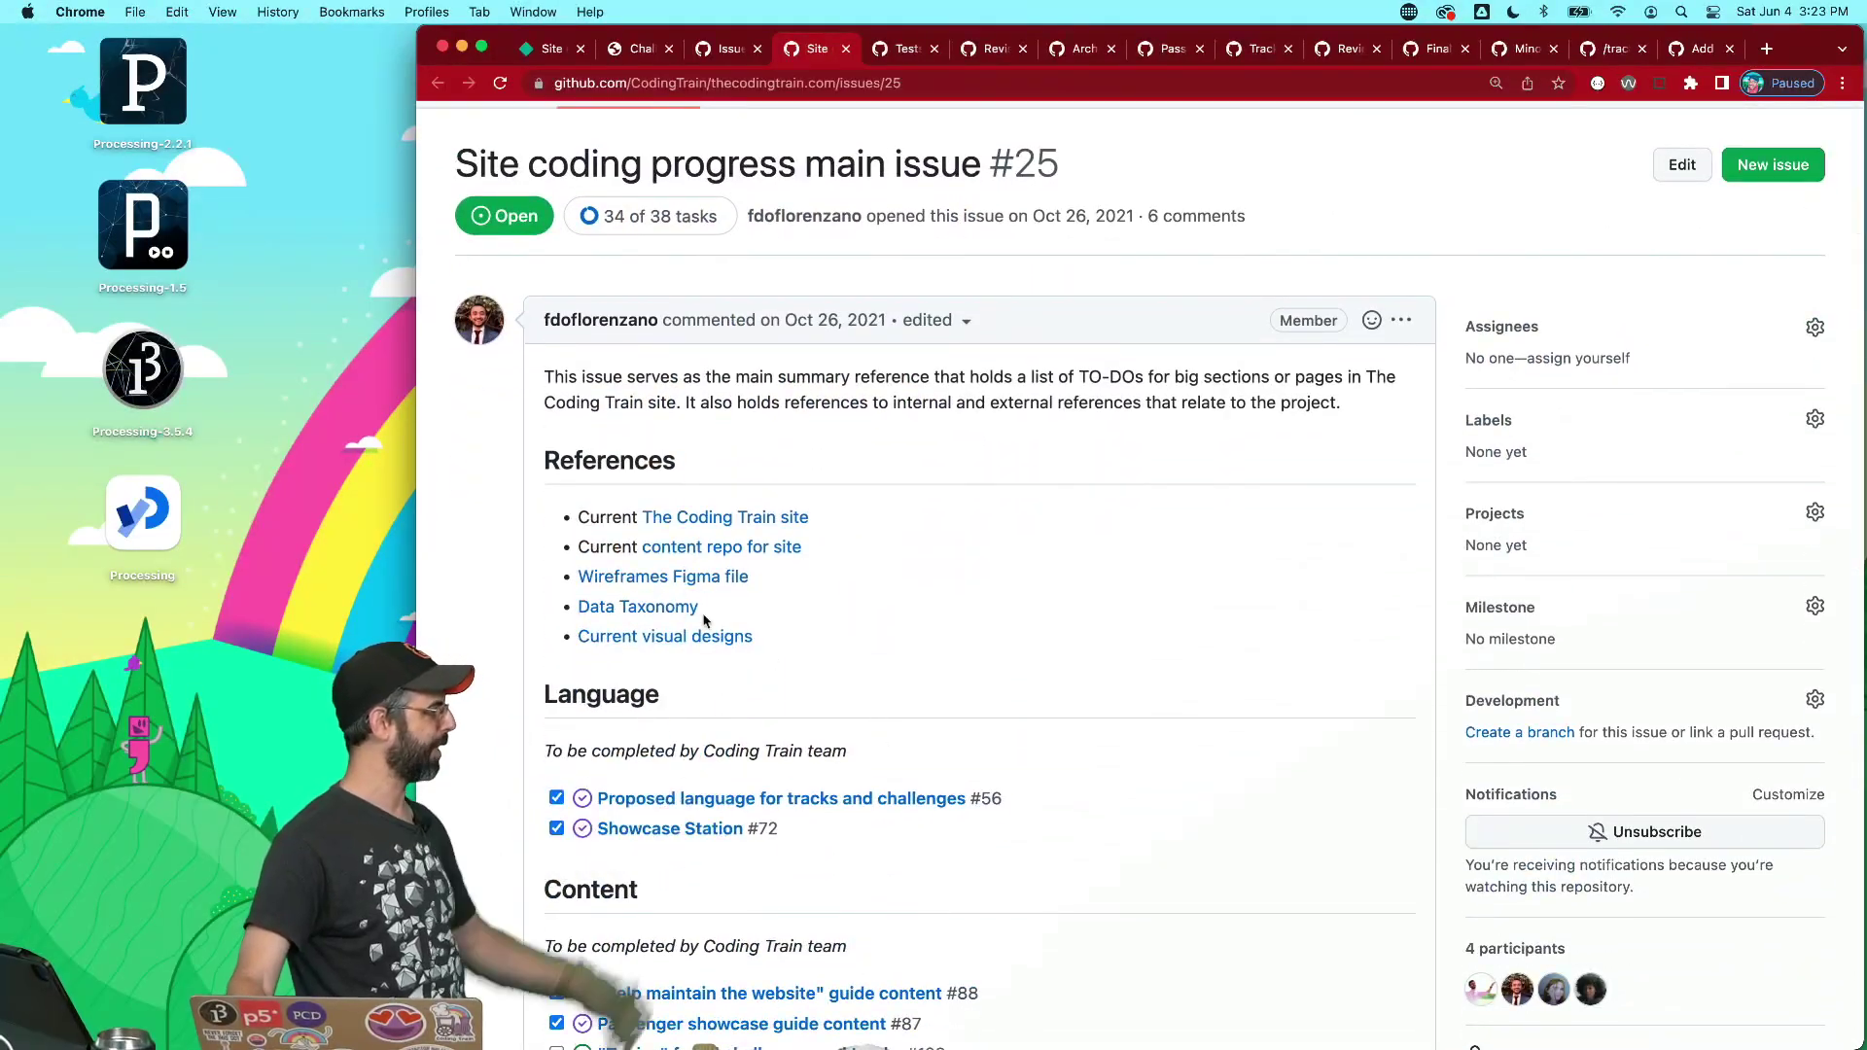
{"action": "scroll", "coordinate": [697, 705], "scroll_direction": "down", "scroll_amount": 6}
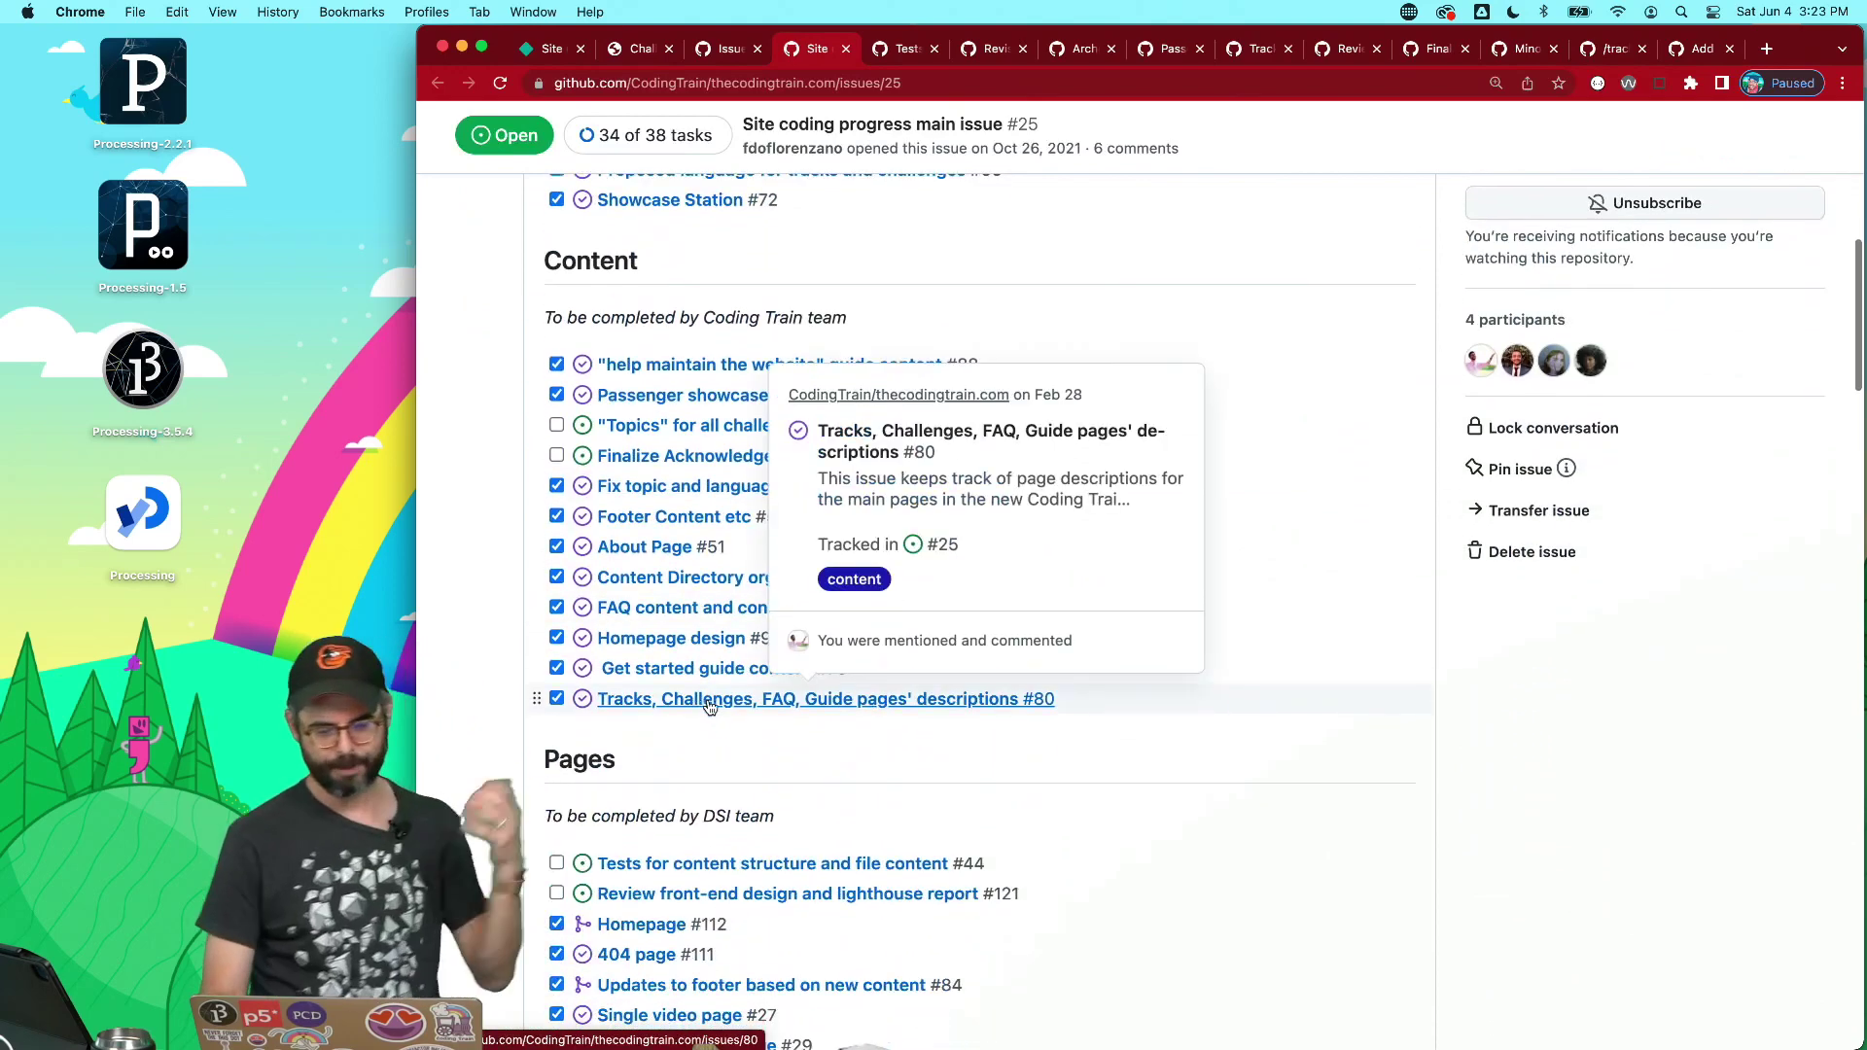
{"action": "scroll", "coordinate": [902, 829], "scroll_direction": "down", "scroll_amount": 2}
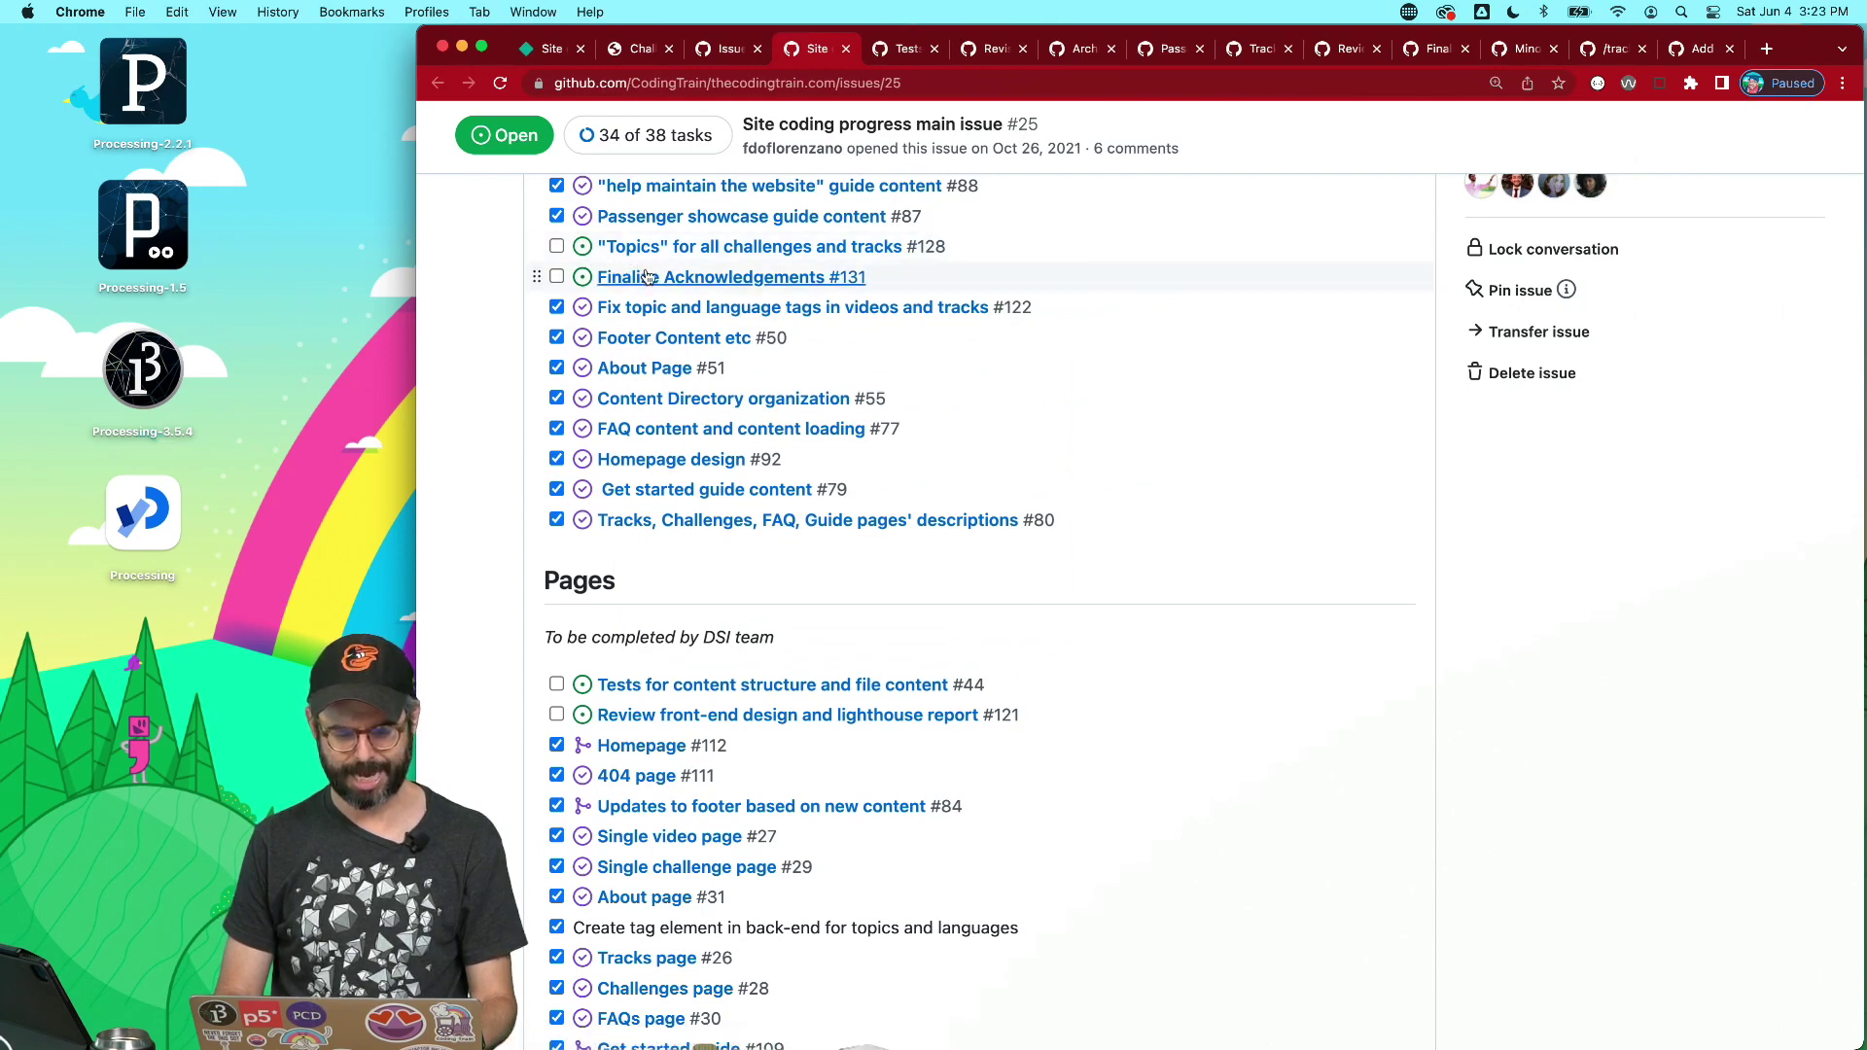
{"action": "scroll", "coordinate": [639, 271], "scroll_direction": "up", "scroll_amount": 2}
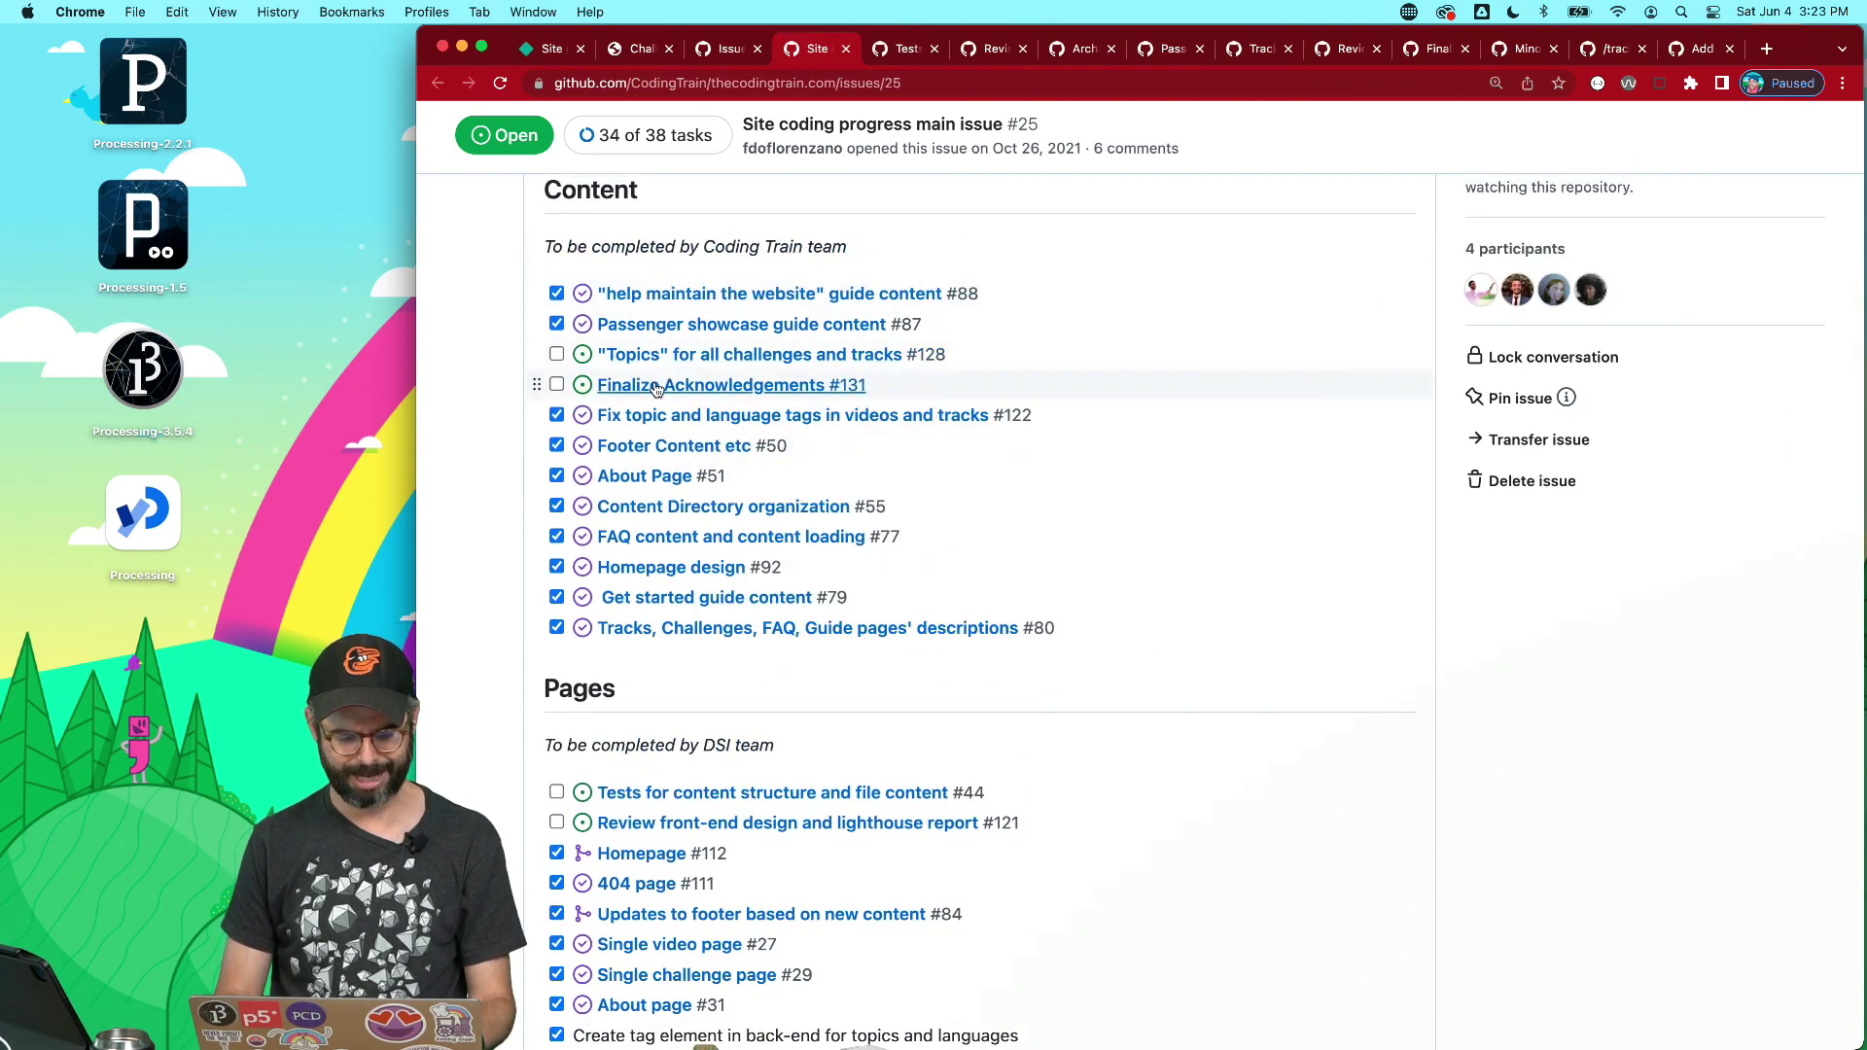
{"action": "scroll", "coordinate": [622, 612], "scroll_direction": "down", "scroll_amount": 1}
{"action": "scroll", "coordinate": [681, 608], "scroll_direction": "up", "scroll_amount": 10}
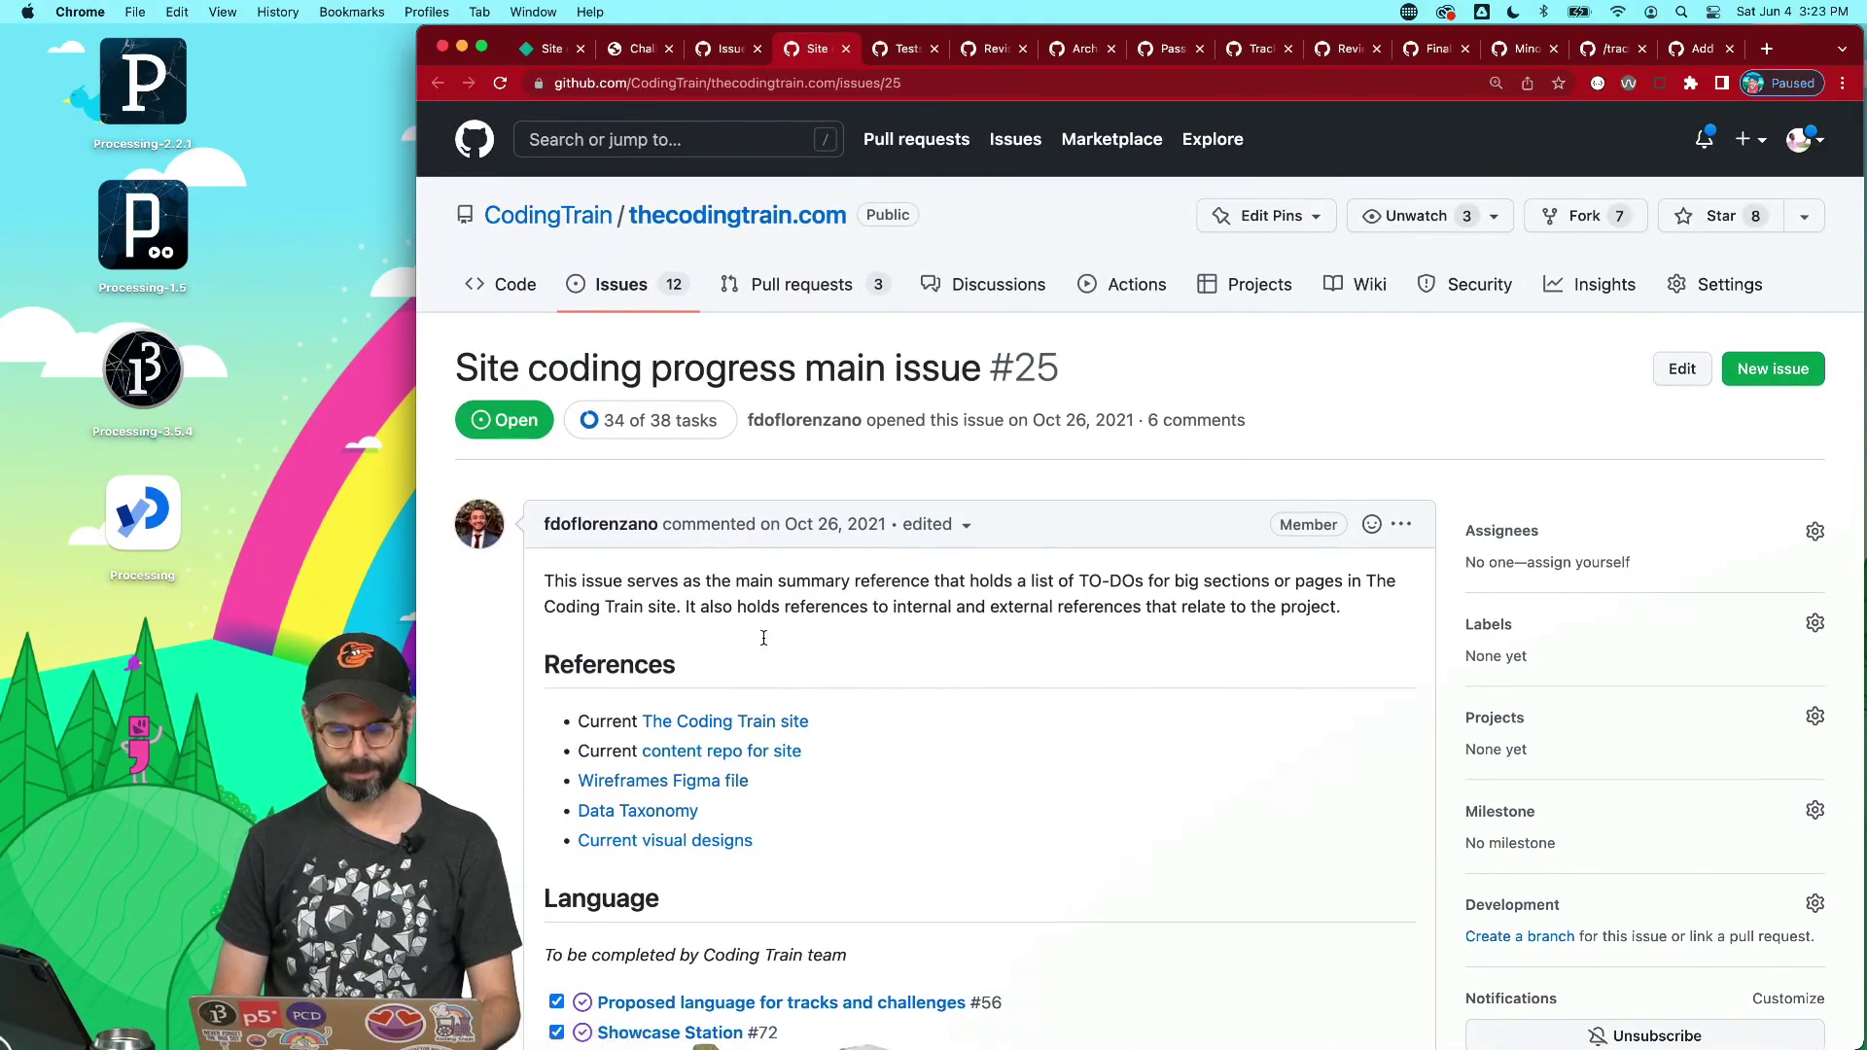
Step: Close issue #25 and place the cursor in issue #44's Leave a comment box
{"action": "key", "text": "super+w"}
{"action": "scroll", "coordinate": [778, 661], "scroll_direction": "down", "scroll_amount": 6}
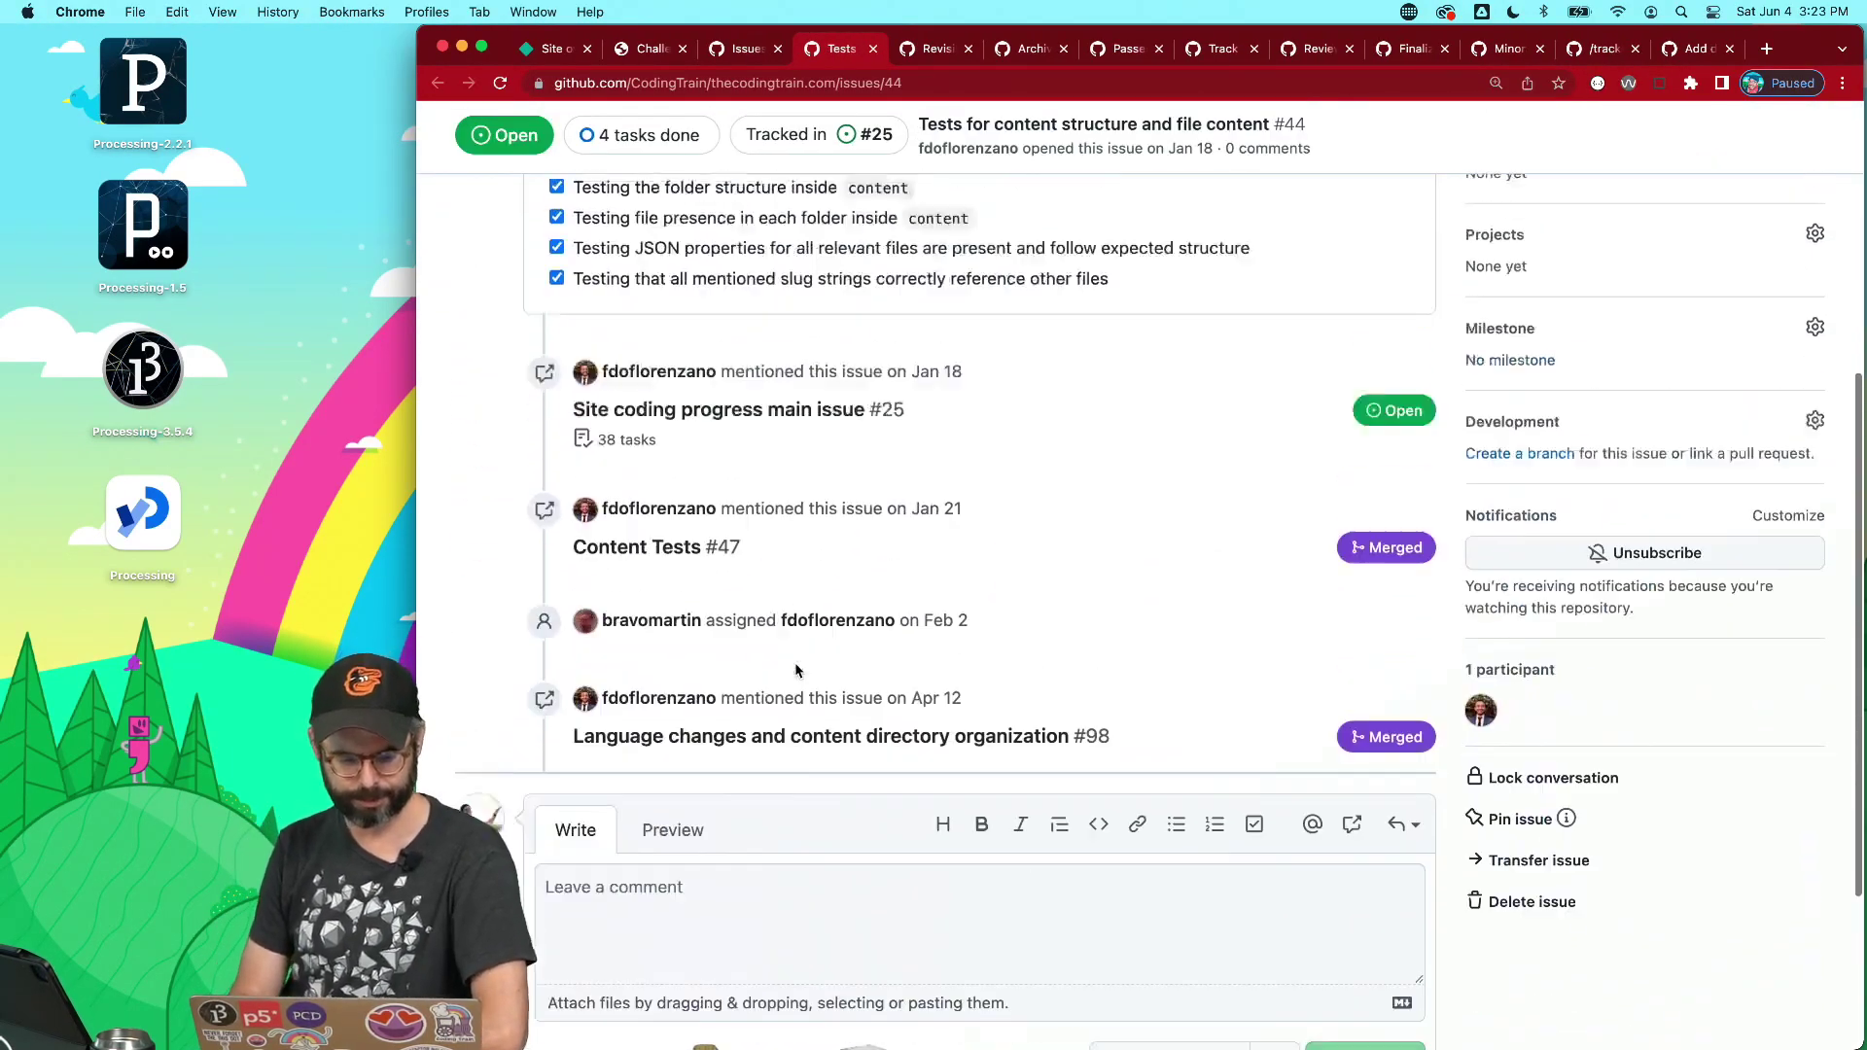
{"action": "scroll", "coordinate": [796, 669], "scroll_direction": "up", "scroll_amount": 5}
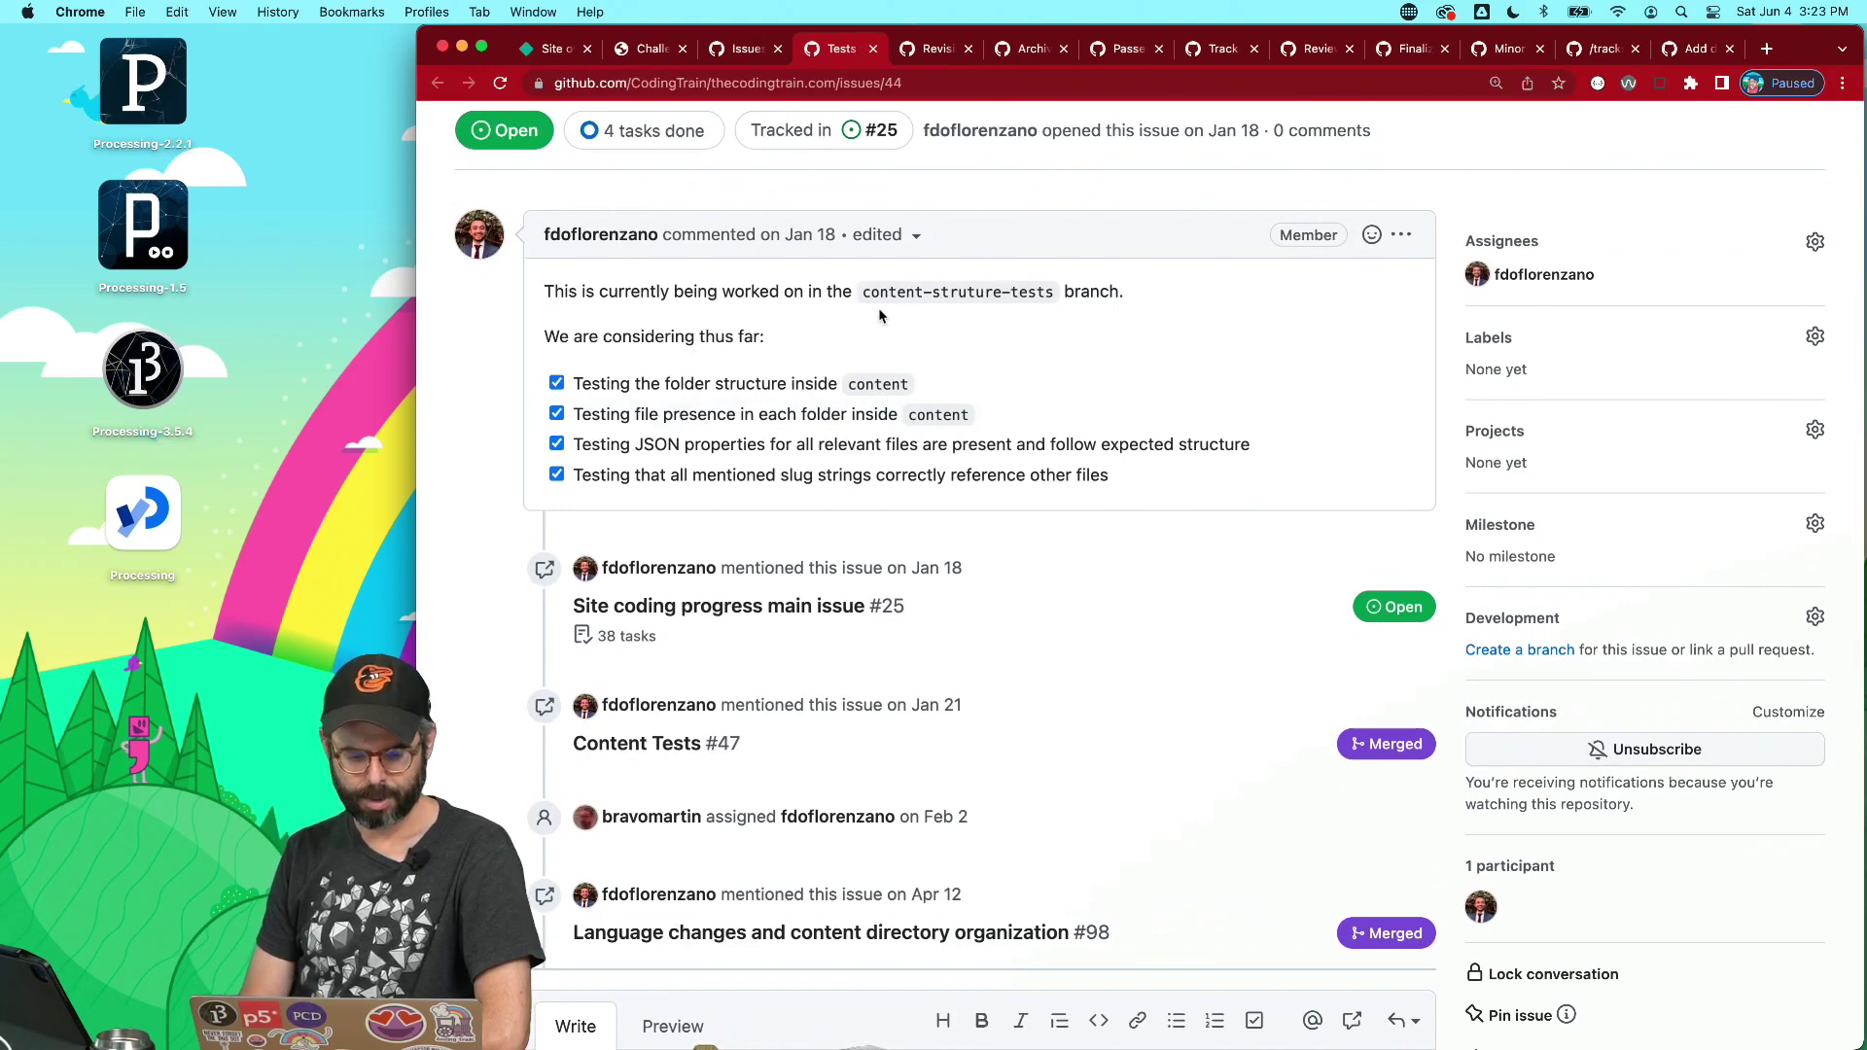
{"action": "scroll", "coordinate": [875, 331], "scroll_direction": "down", "scroll_amount": 5}
{"action": "left_click", "coordinate": [802, 688]}
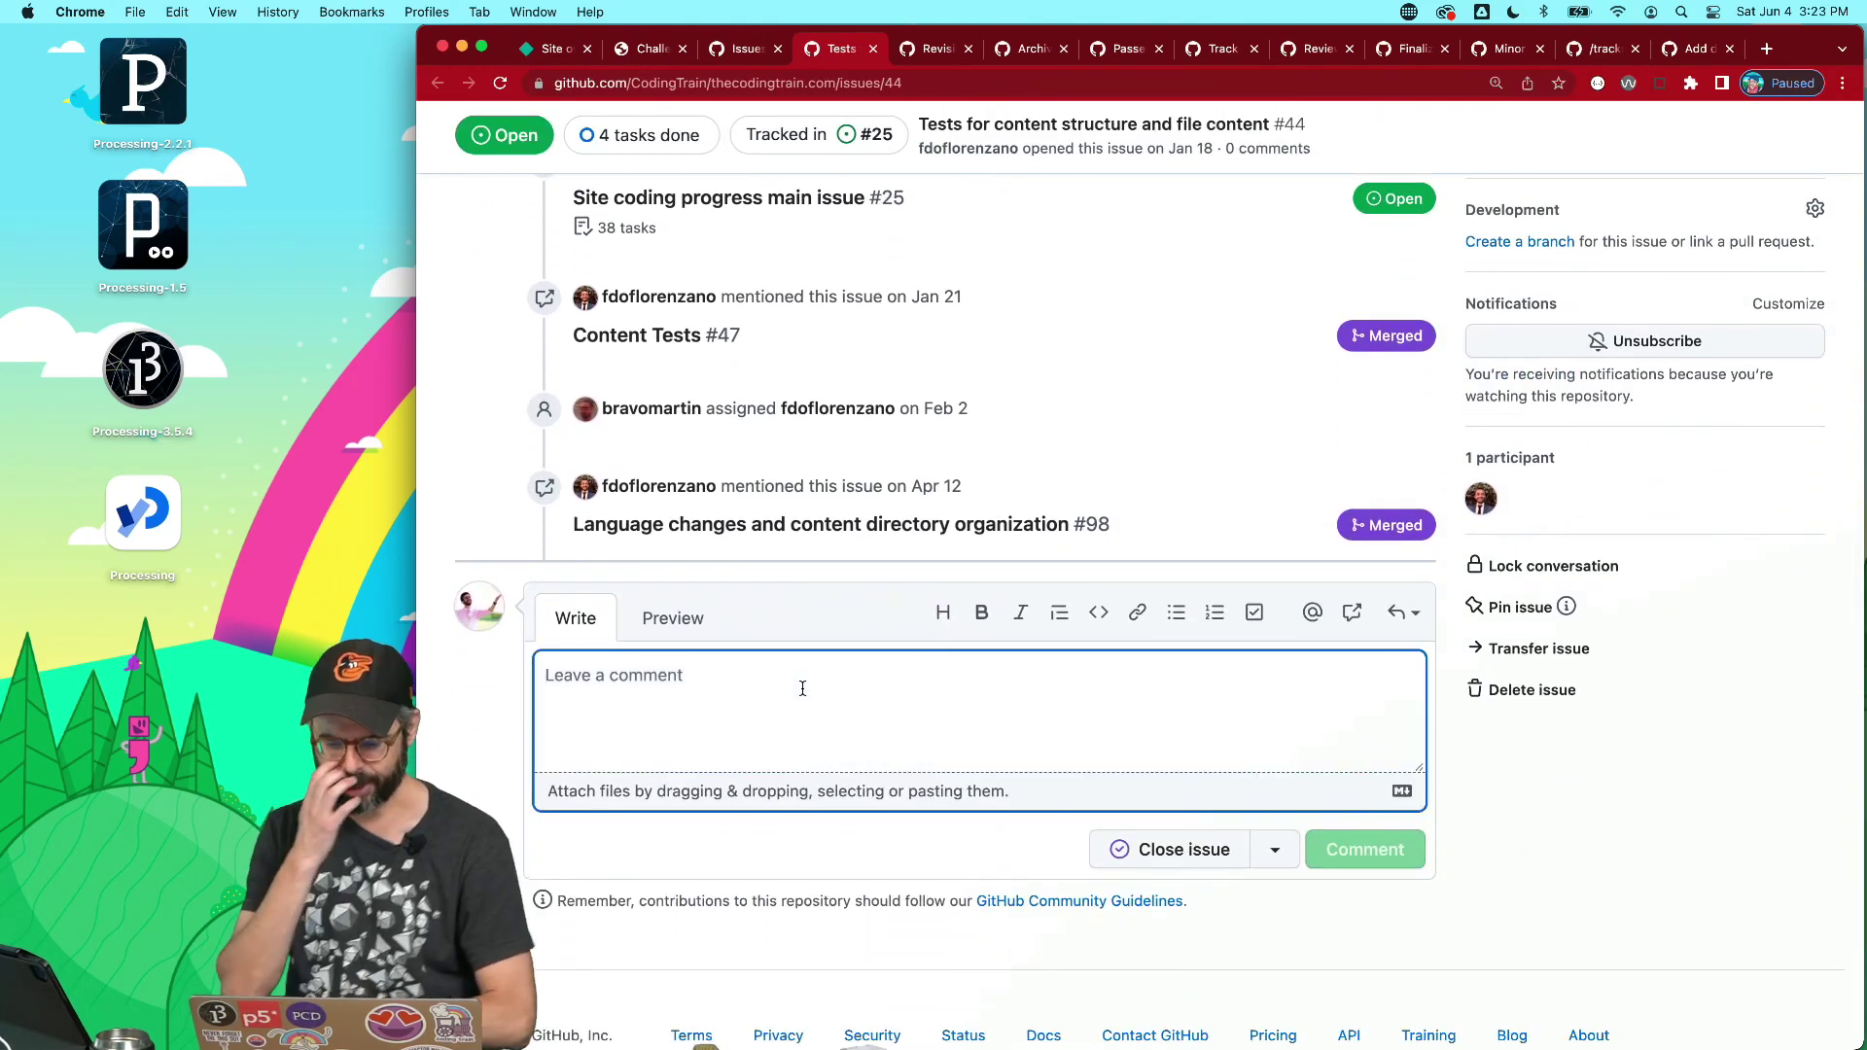
{"action": "key", "text": "super+Tab"}
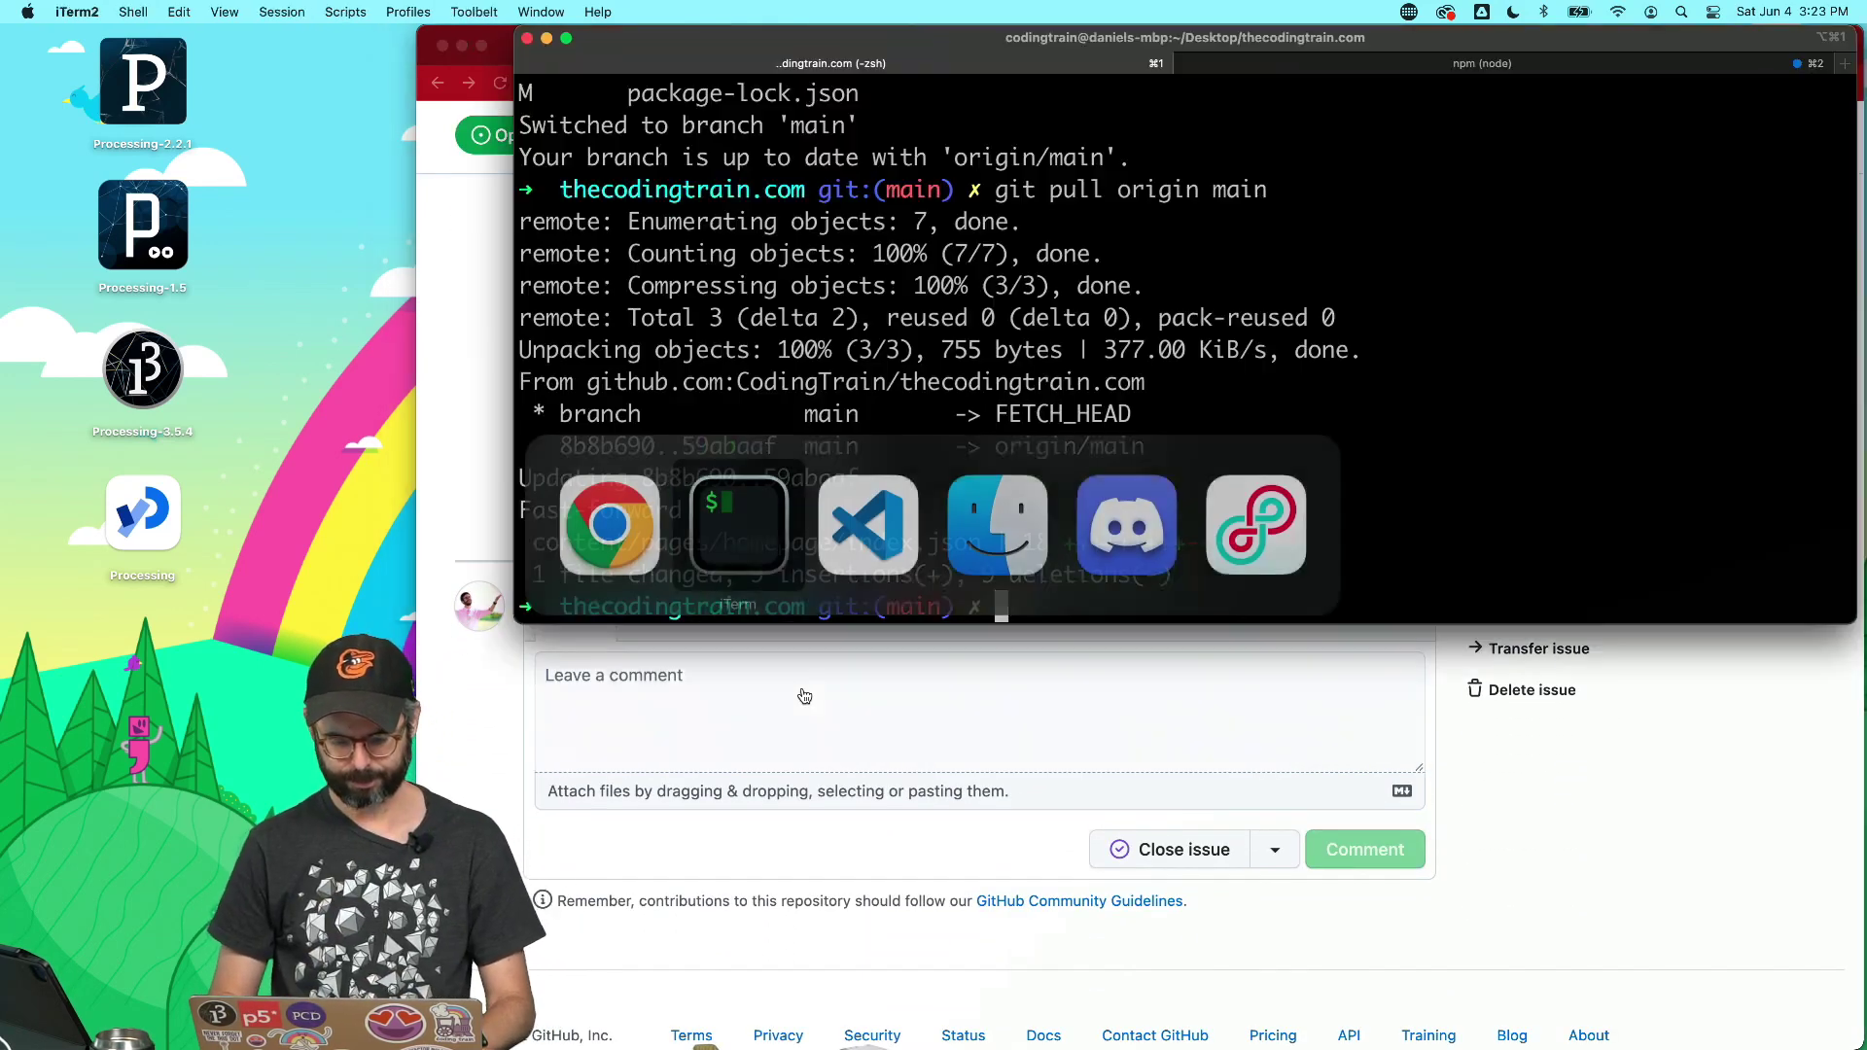
Step: Run npm run test and screenshot the failing folder test output
{"action": "type", "text": "npm run test"}
{"action": "key", "text": "Return"}
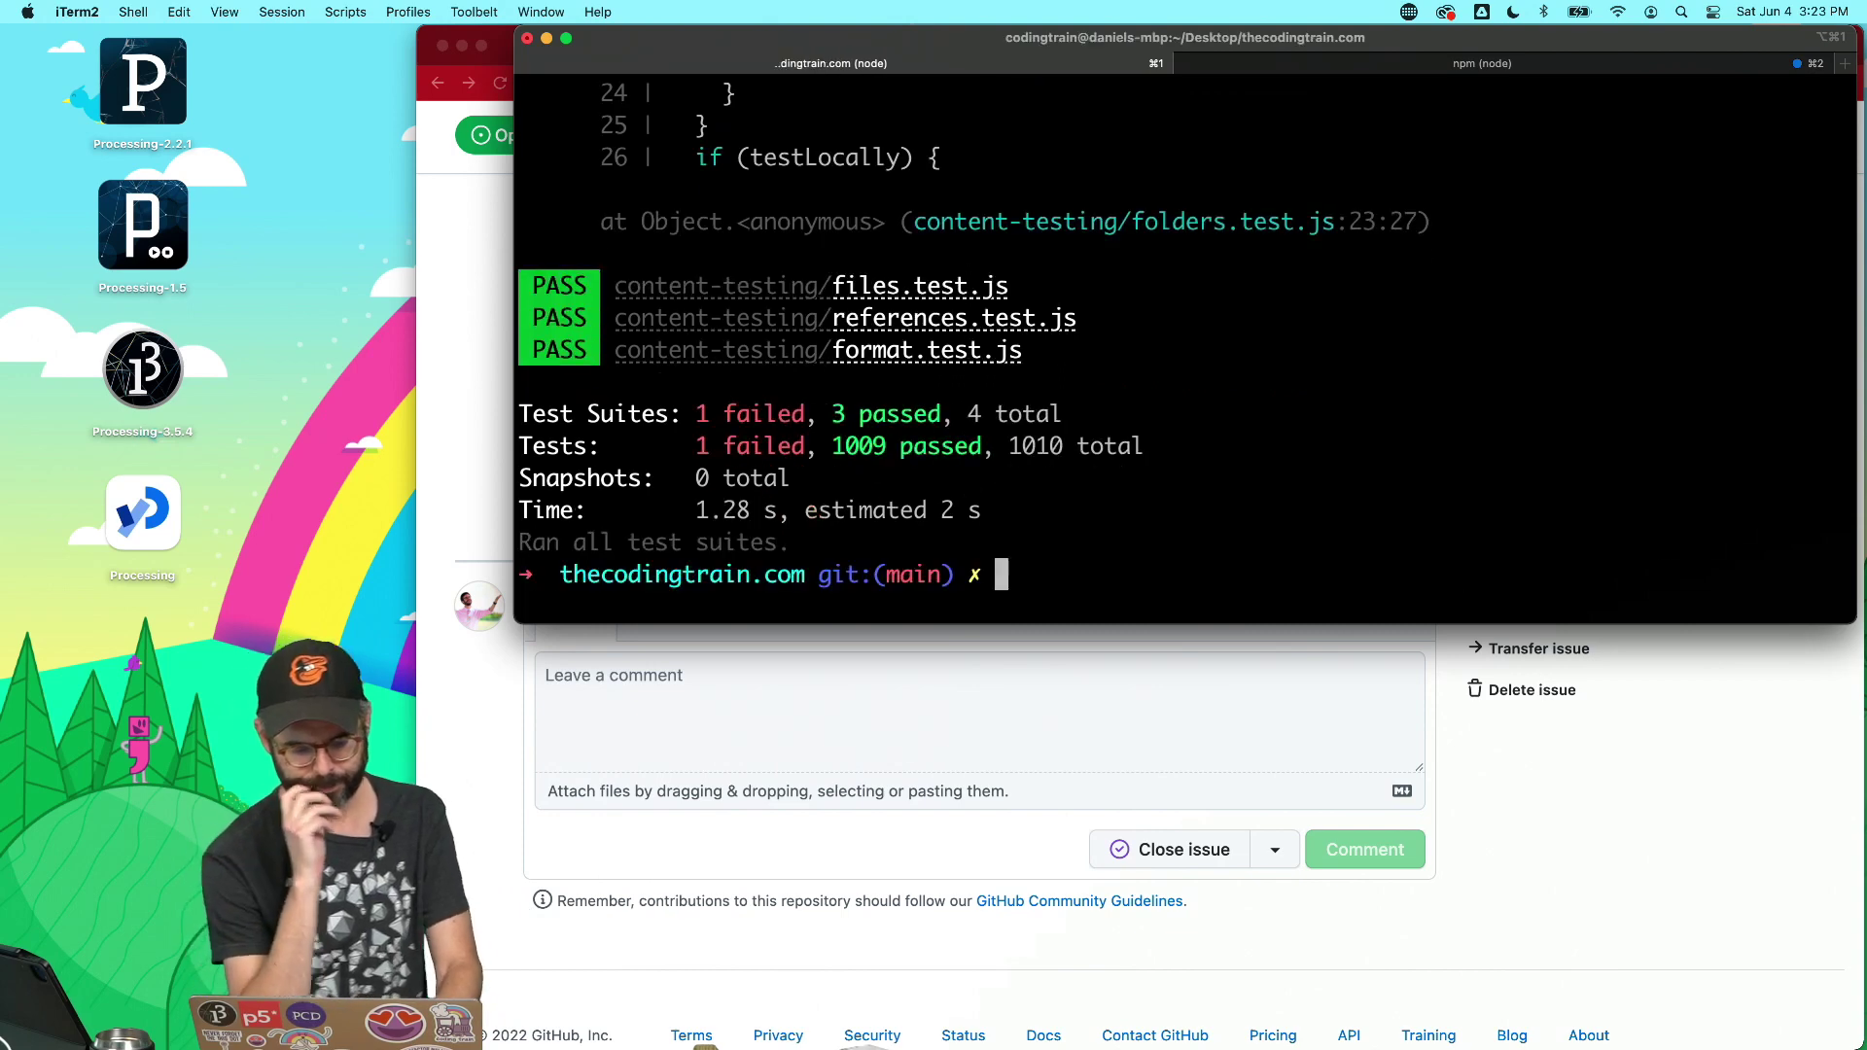
{"action": "scroll", "coordinate": [1150, 450], "scroll_direction": "up", "scroll_amount": 5}
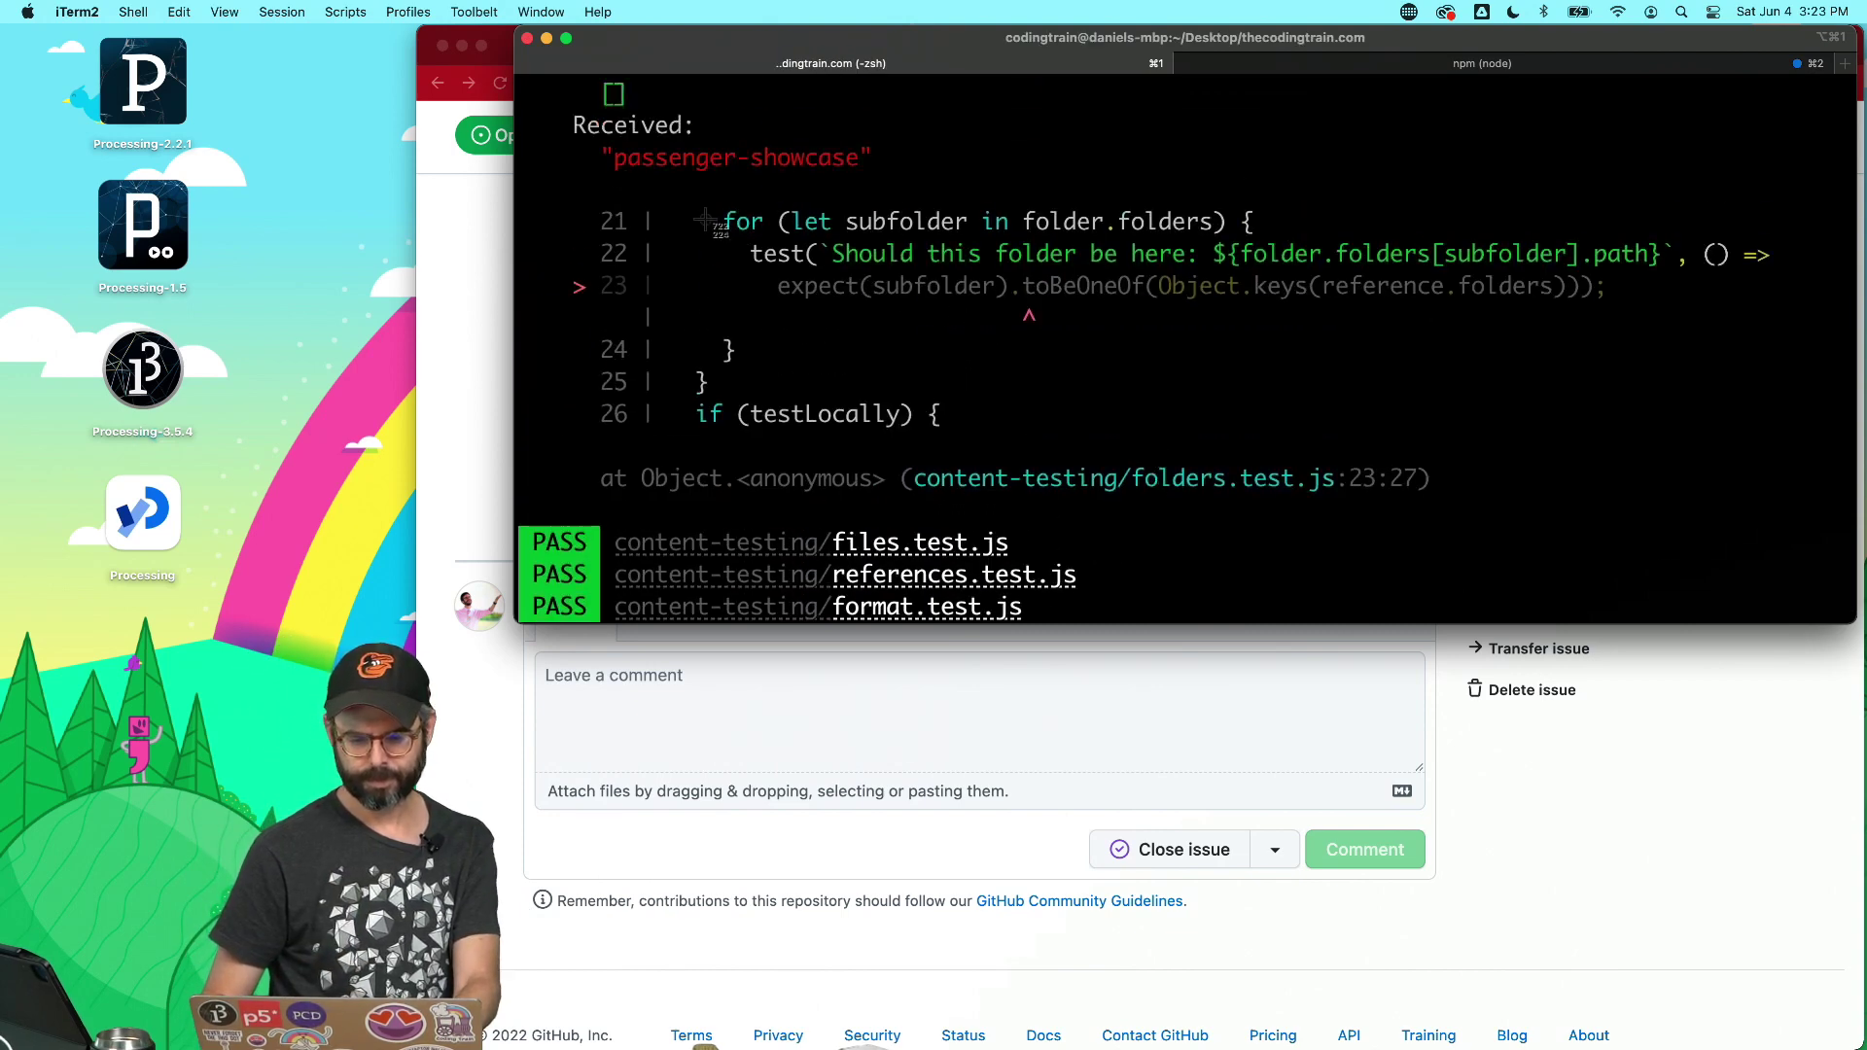
{"action": "left_click_drag", "start_coordinate": [507, 86], "coordinate": [1816, 504]}
{"action": "scroll", "coordinate": [1302, 422], "scroll_direction": "up", "scroll_amount": 5}
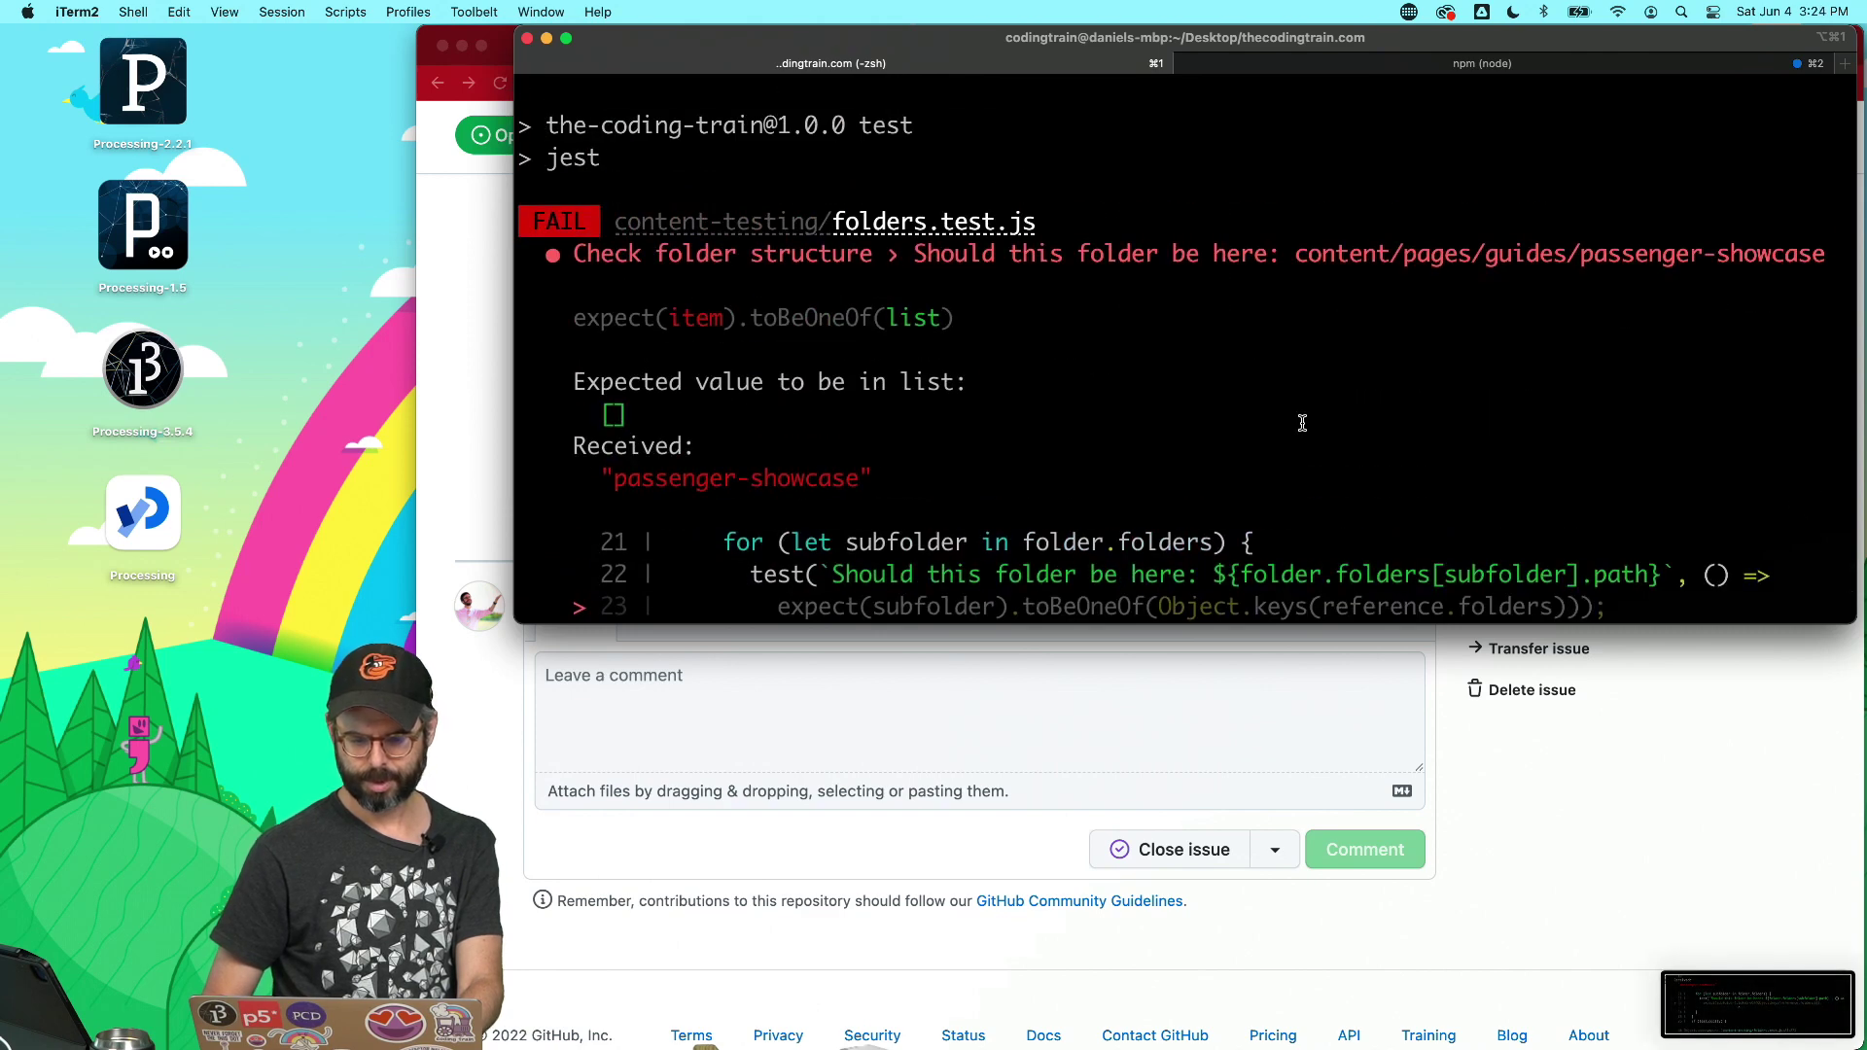
{"action": "scroll", "coordinate": [1301, 422], "scroll_direction": "down", "scroll_amount": 10}
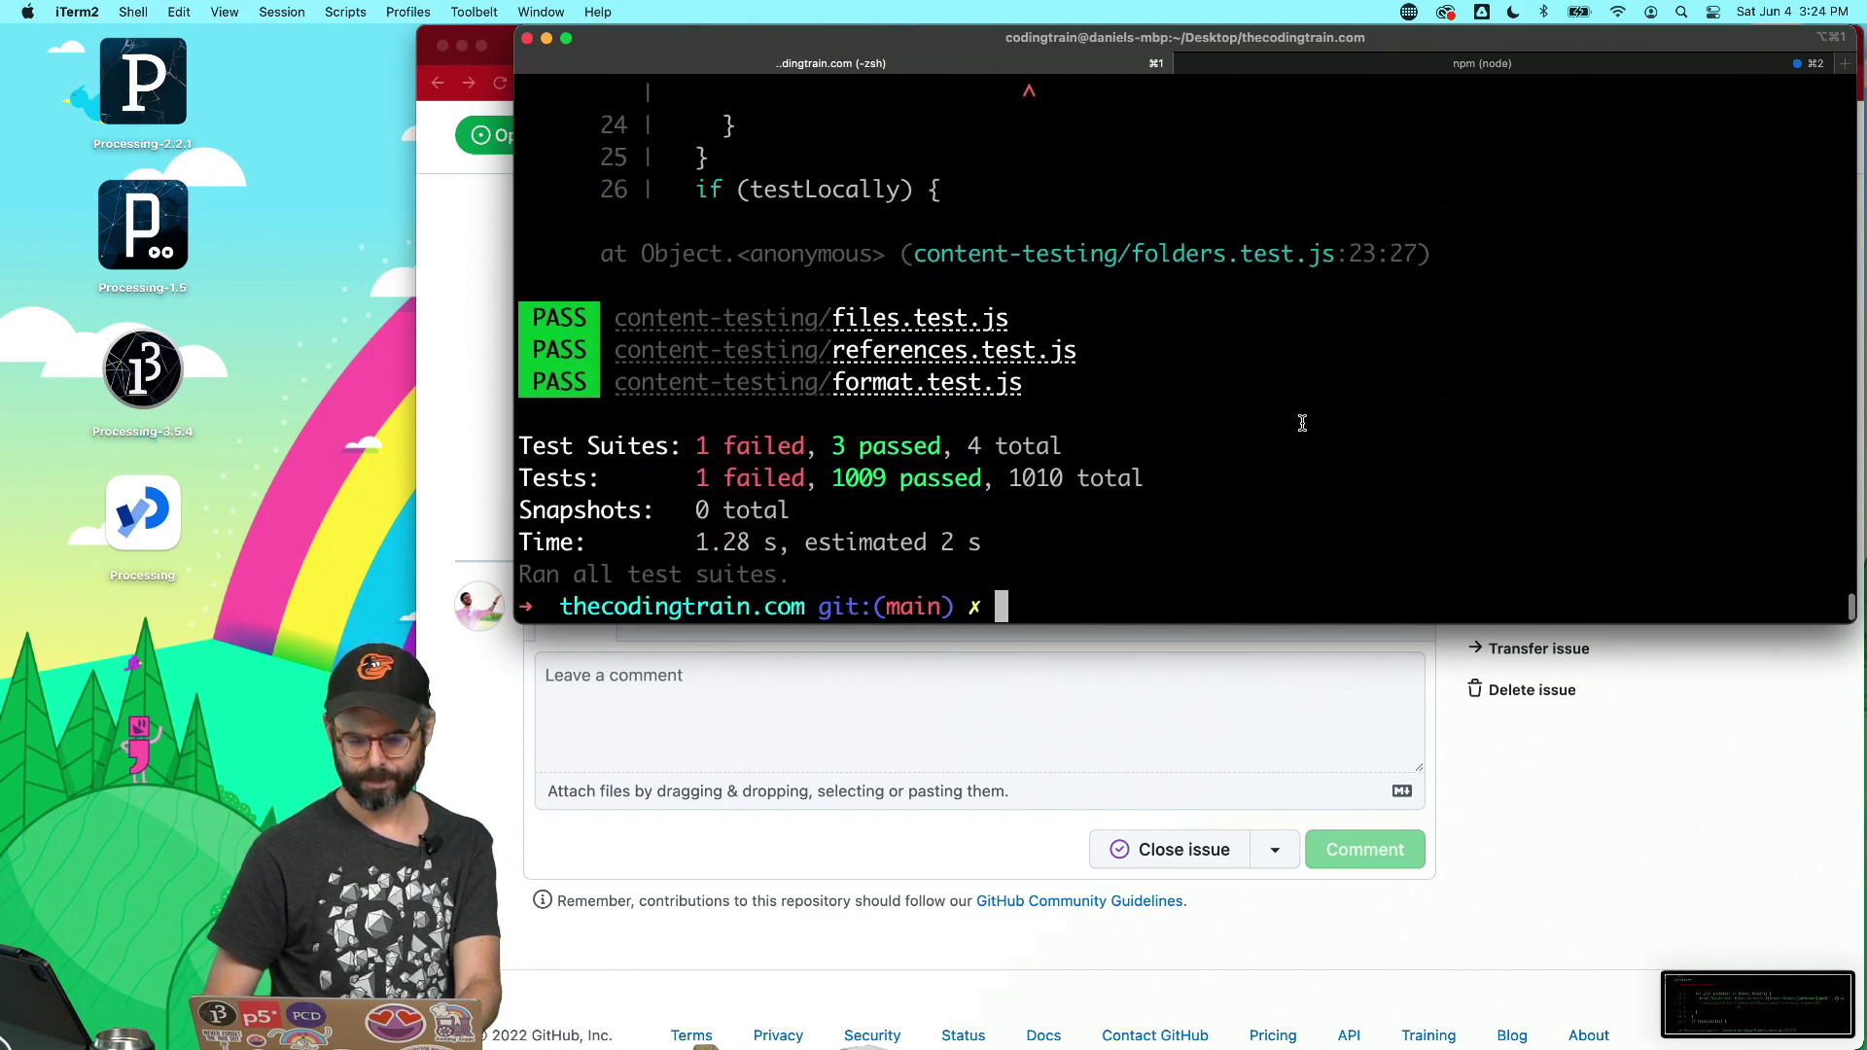
Step: Back in issue #44, start typing the comment, fixing the mistyped opening
{"action": "key", "text": "super+Tab"}
{"action": "type", "text": "Mpot"}
{"action": "key", "text": "BackSpace"}
{"action": "key", "text": "BackSpace"}
{"action": "type", "text": "No"}
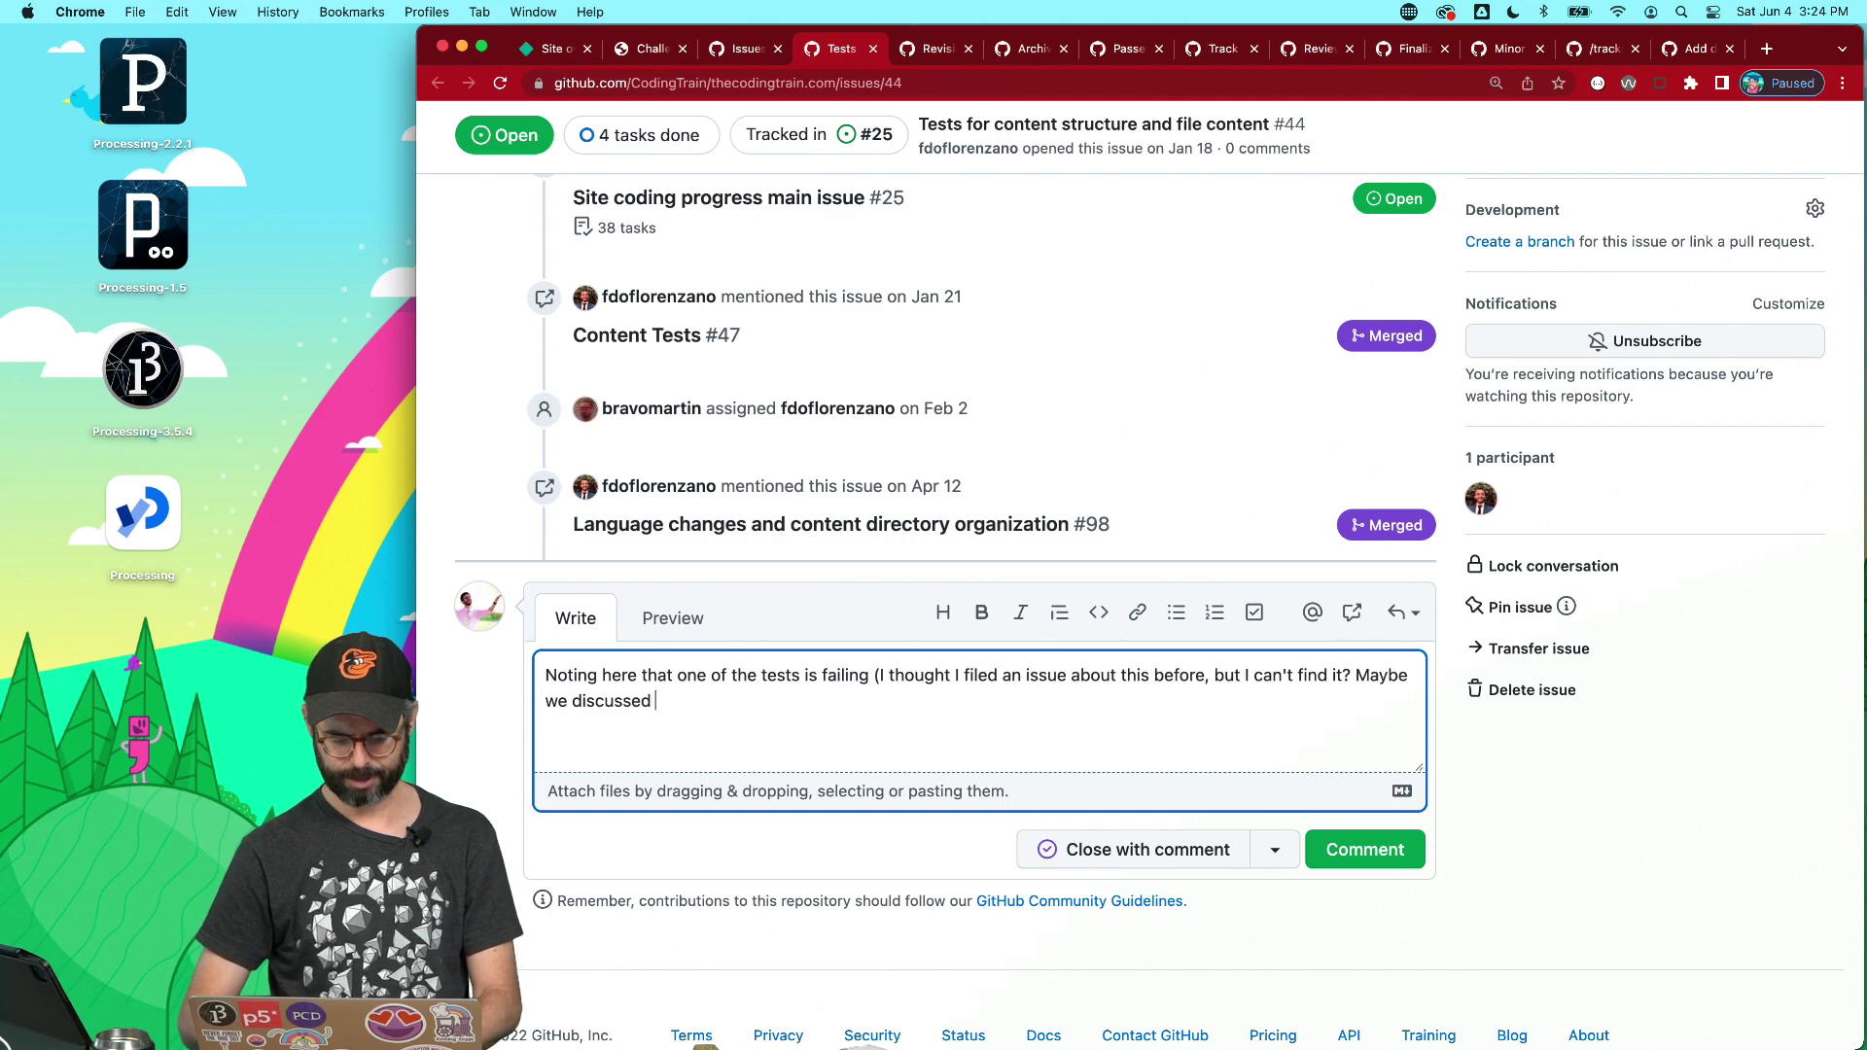
Step: Attach the test-failure screenshot to the issue #44 comment and post it
{"action": "key", "text": "super+Tab"}
{"action": "key", "text": "super+Tab"}
{"action": "key", "text": "super+Tab"}
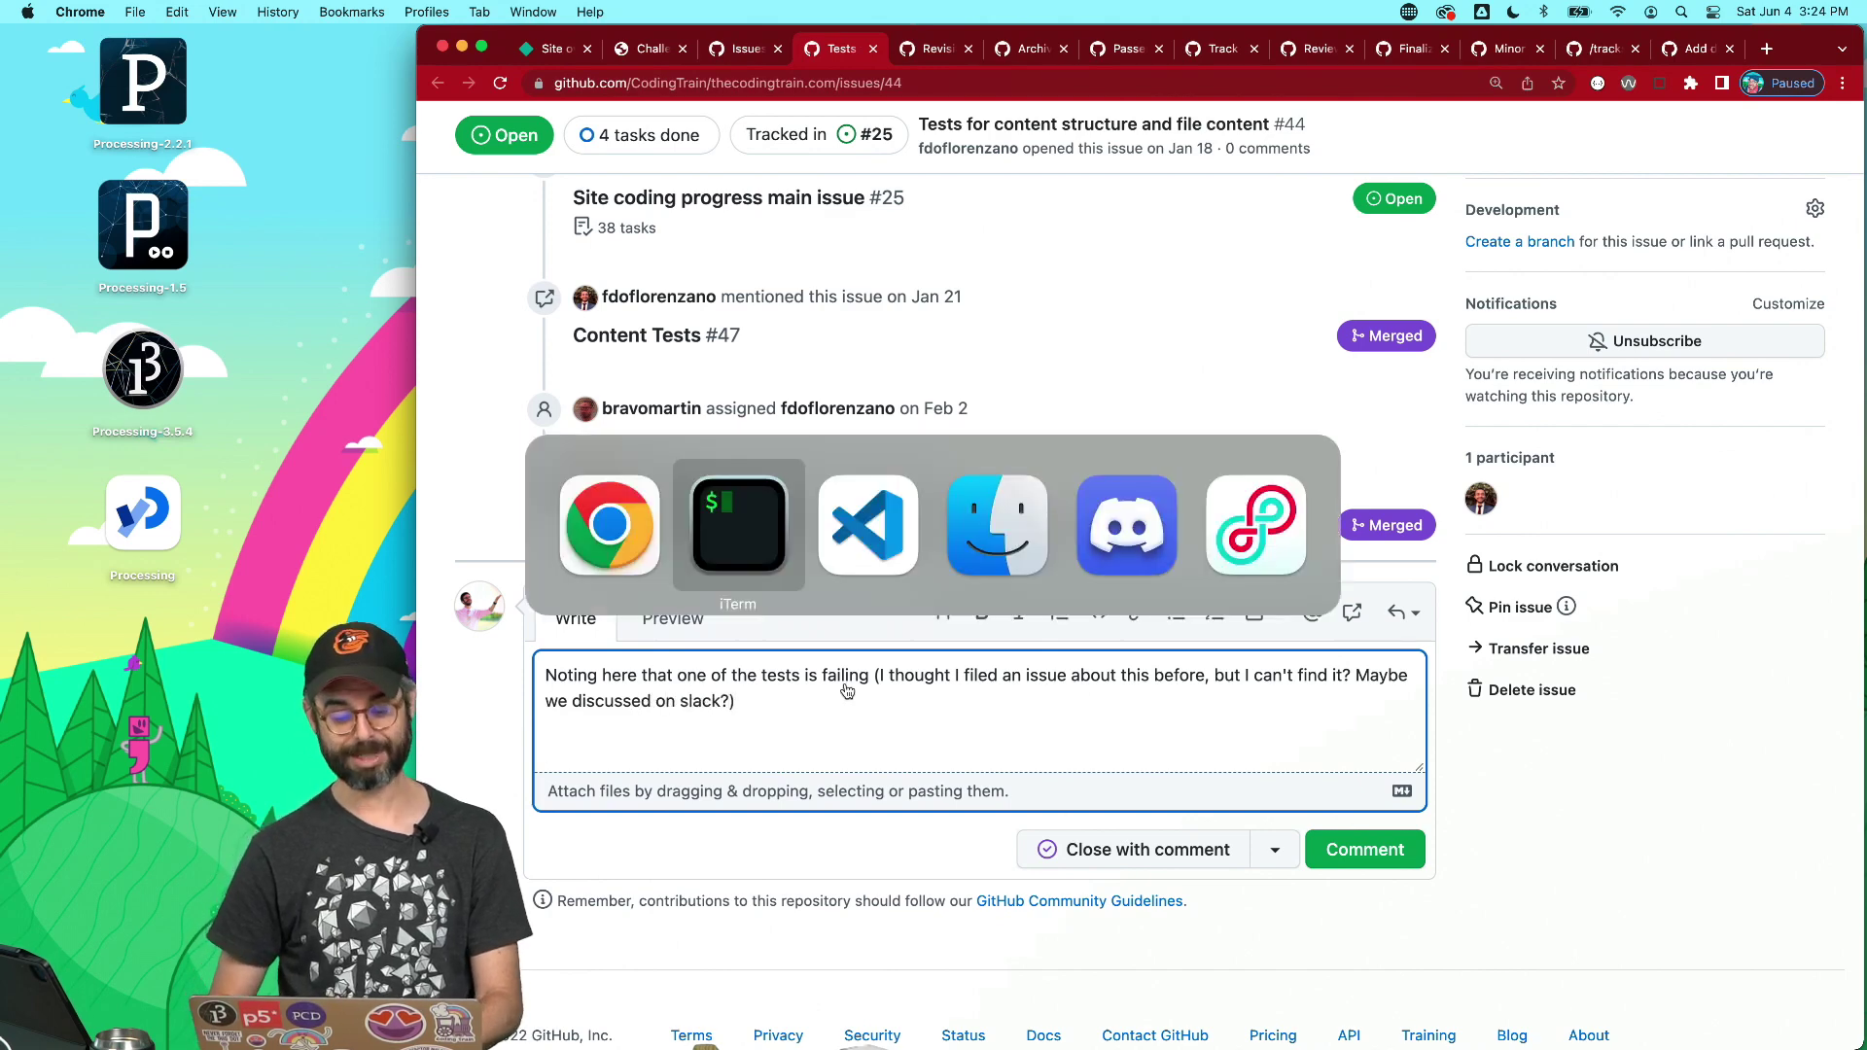
{"action": "left_click", "coordinate": [1141, 243]}
{"action": "key", "text": "space"}
{"action": "key", "text": "space"}
{"action": "left_click_drag", "start_coordinate": [1140, 243], "coordinate": [813, 750]}
{"action": "key", "text": "Return"}
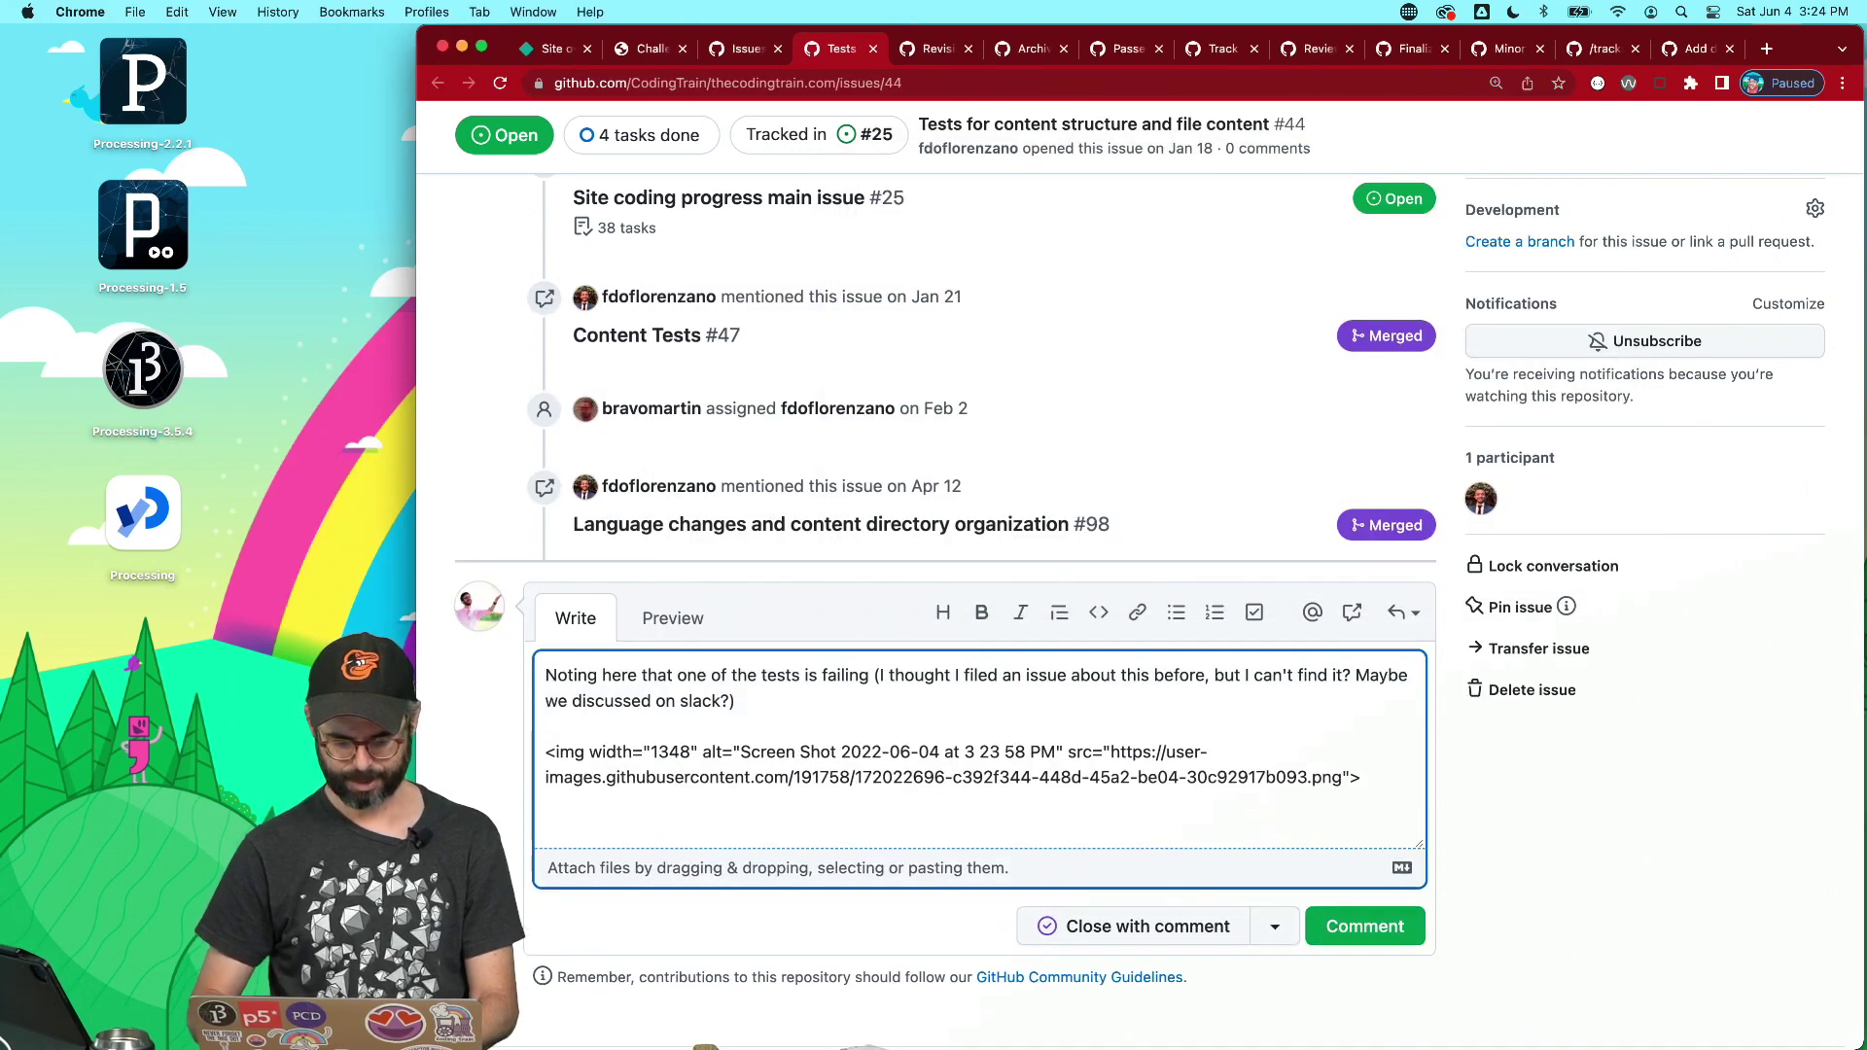
{"action": "left_click", "coordinate": [1332, 939]}
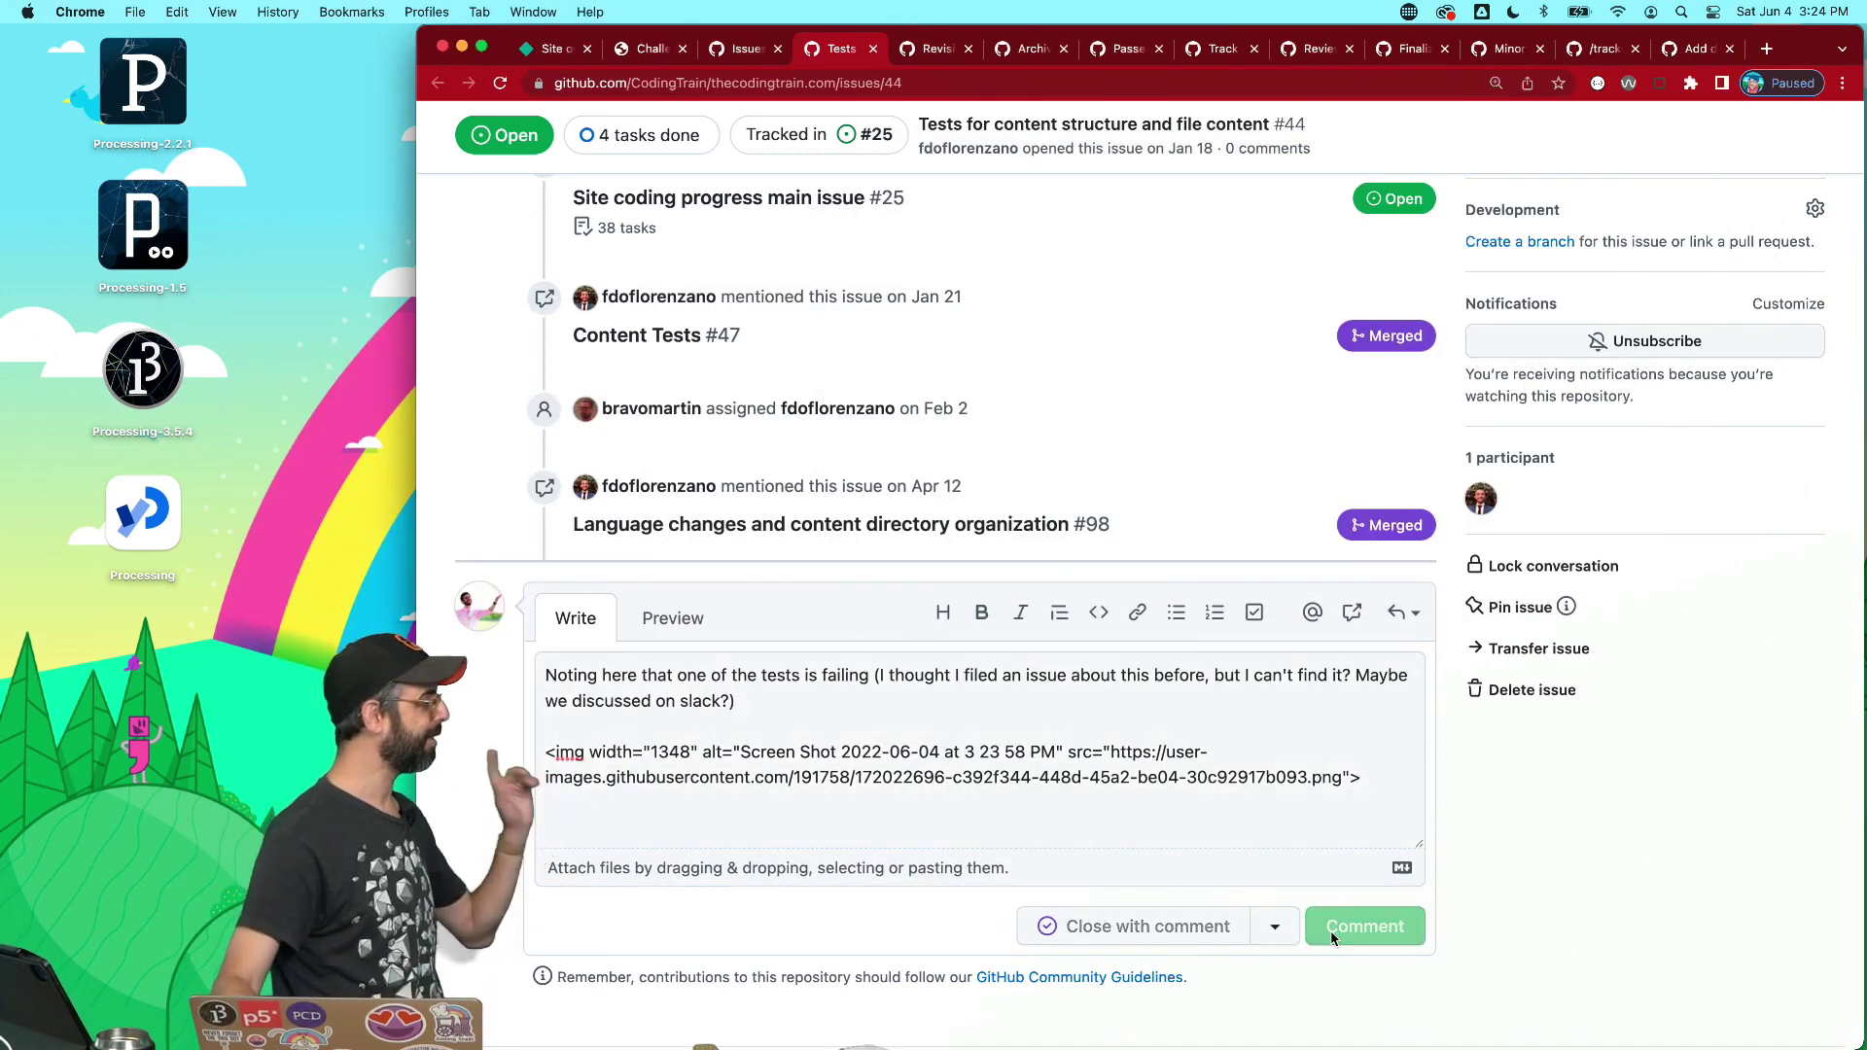
{"action": "scroll", "coordinate": [1315, 671], "scroll_direction": "up", "scroll_amount": 10}
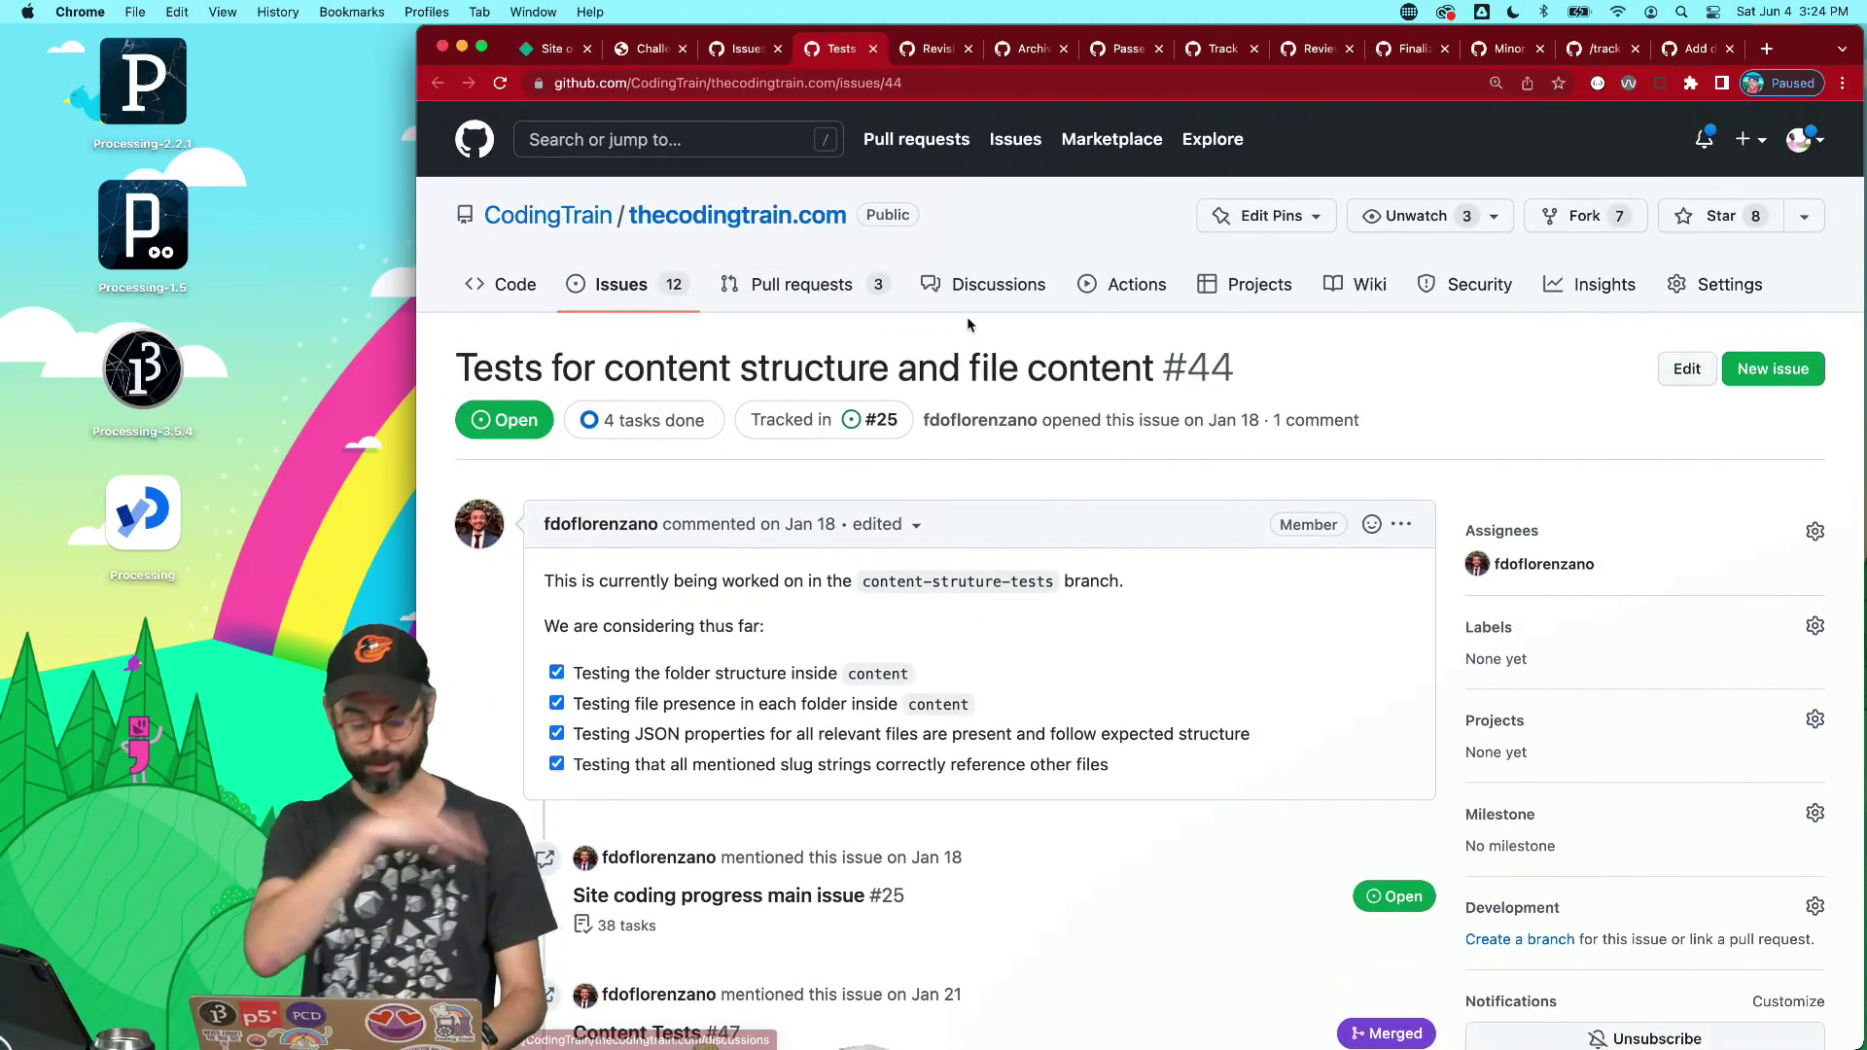
Step: Close issue #44 and read through issue #69 about images for reference links
{"action": "key", "text": "super+w"}
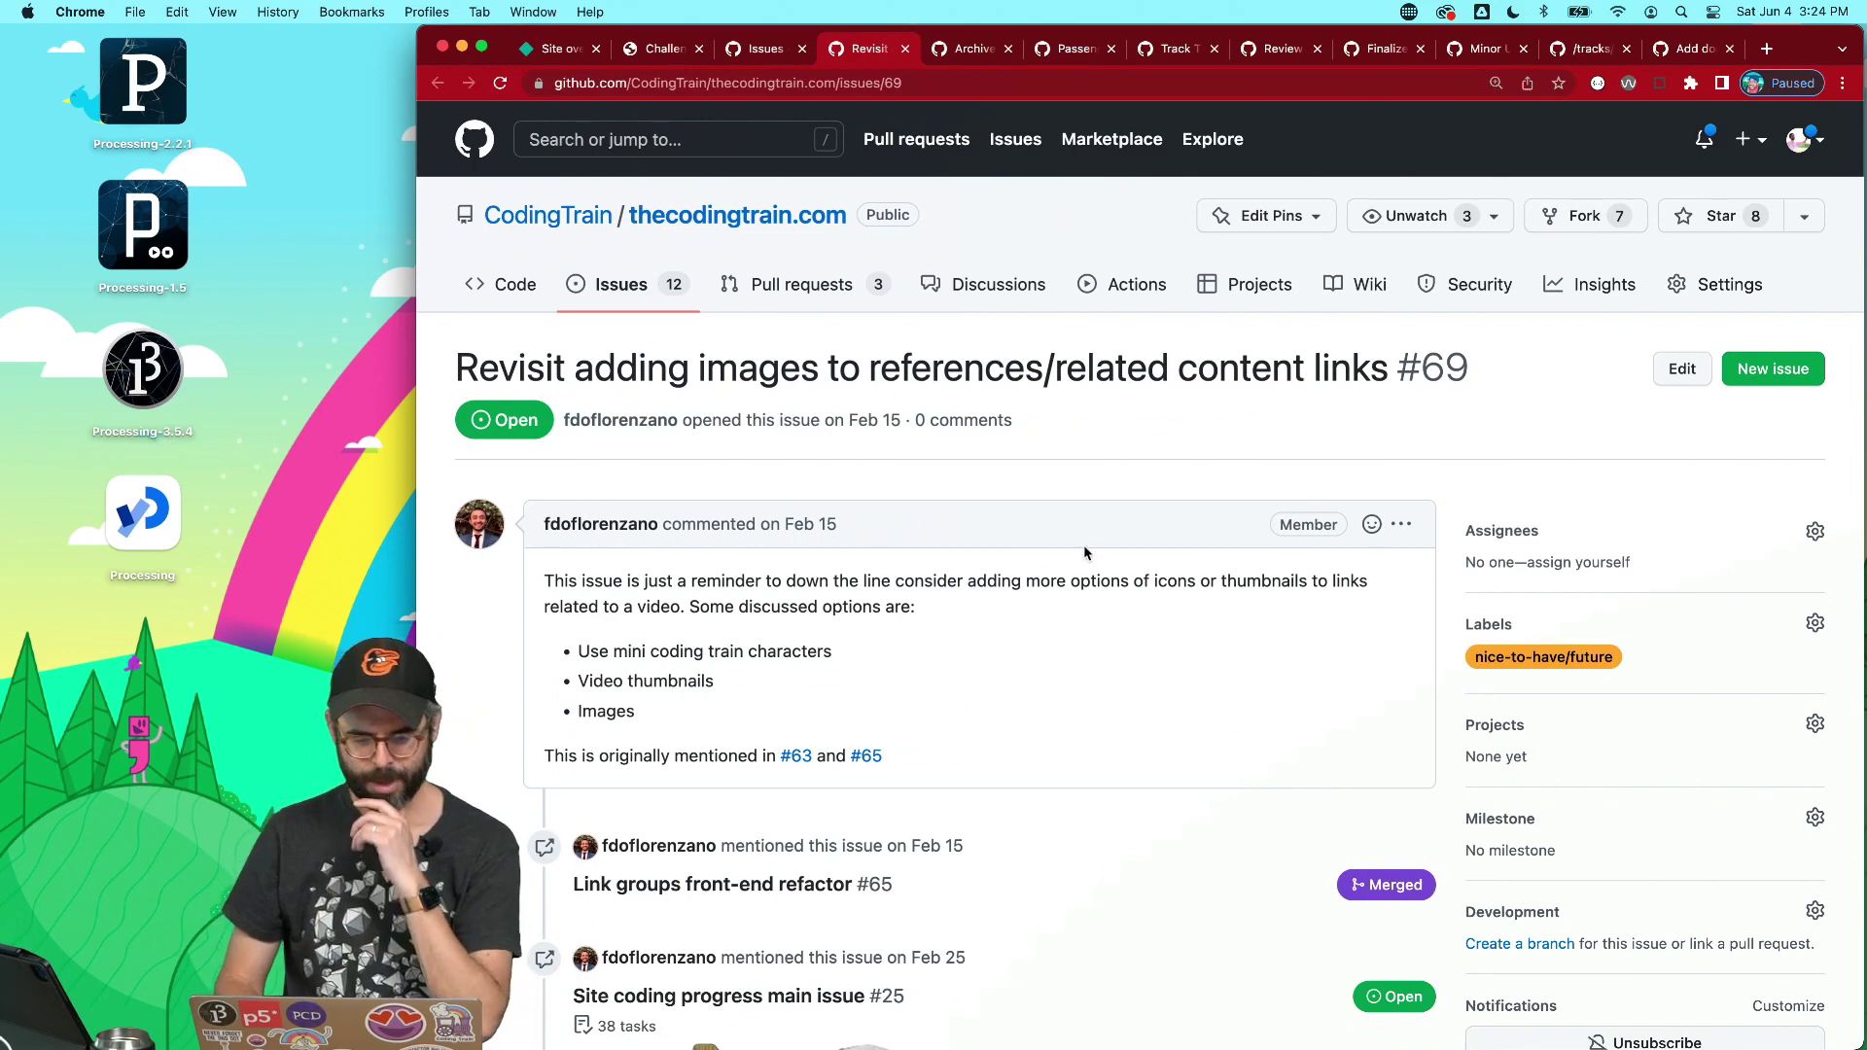
{"action": "scroll", "coordinate": [1083, 545], "scroll_direction": "down", "scroll_amount": 1}
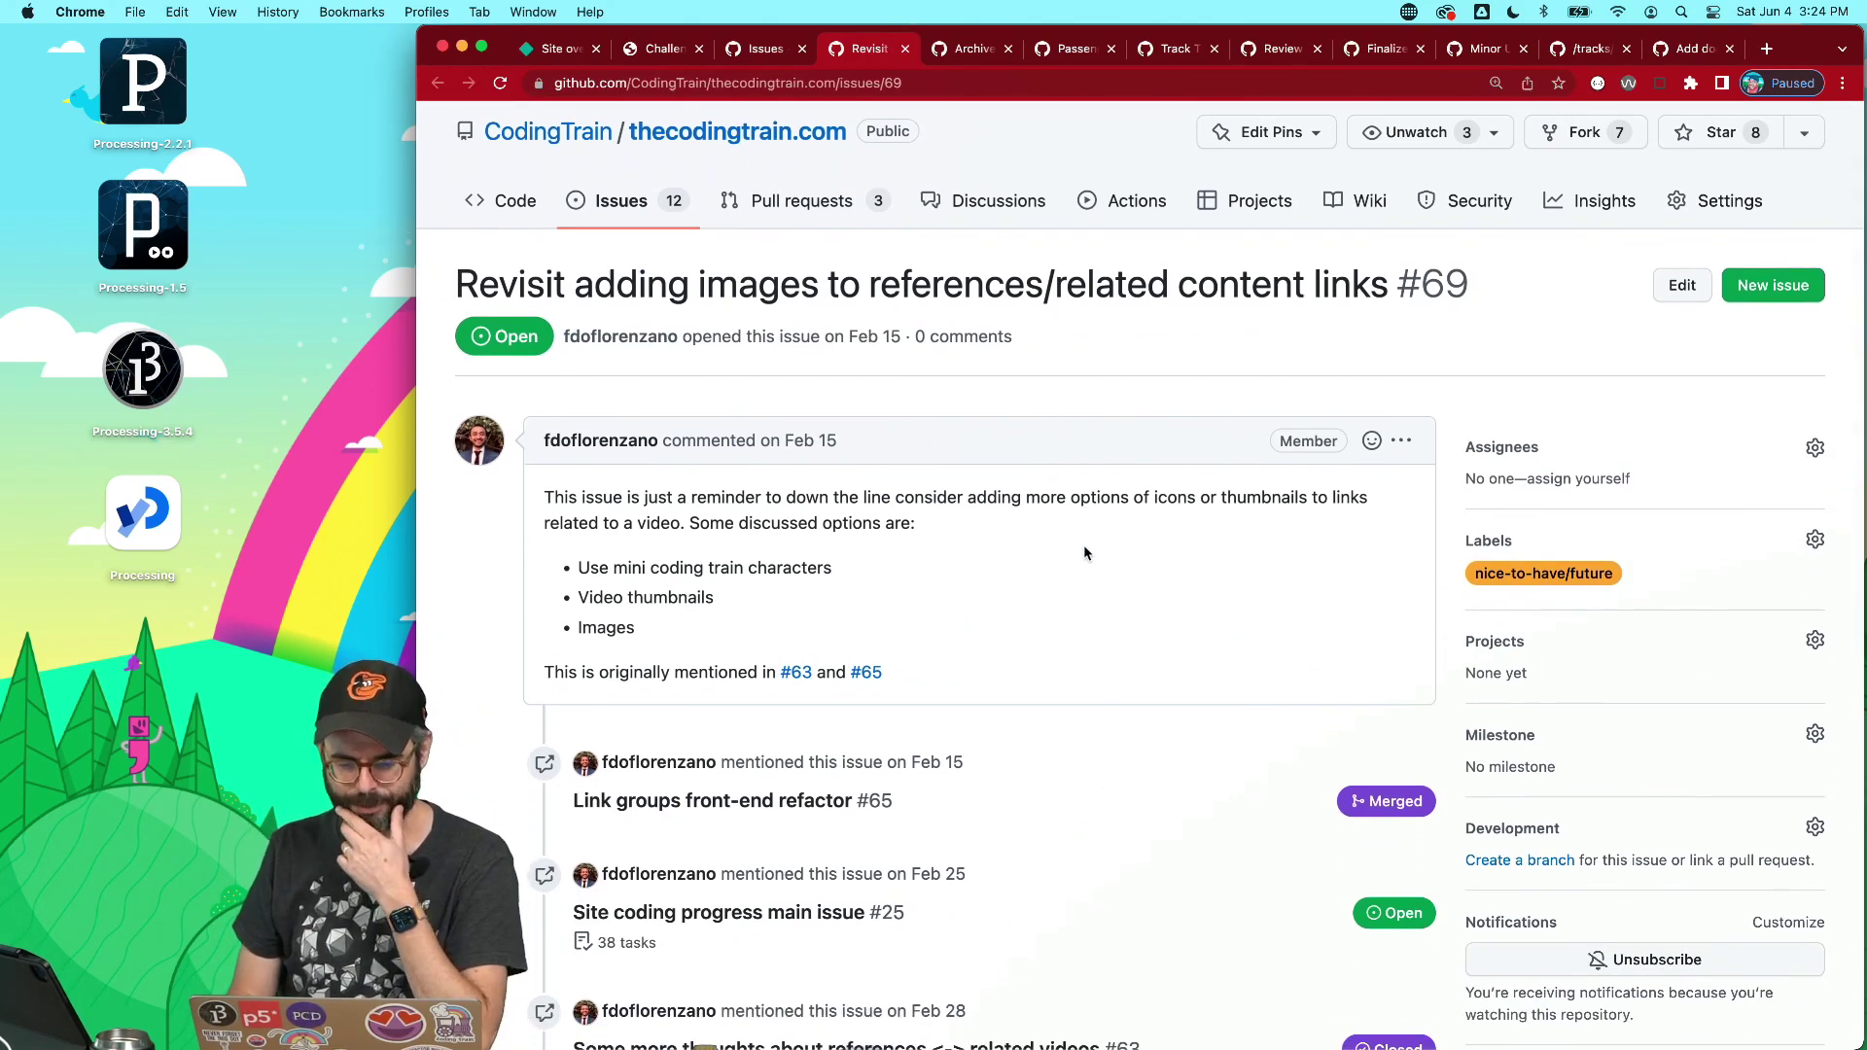
{"action": "scroll", "coordinate": [1083, 552], "scroll_direction": "down", "scroll_amount": 2}
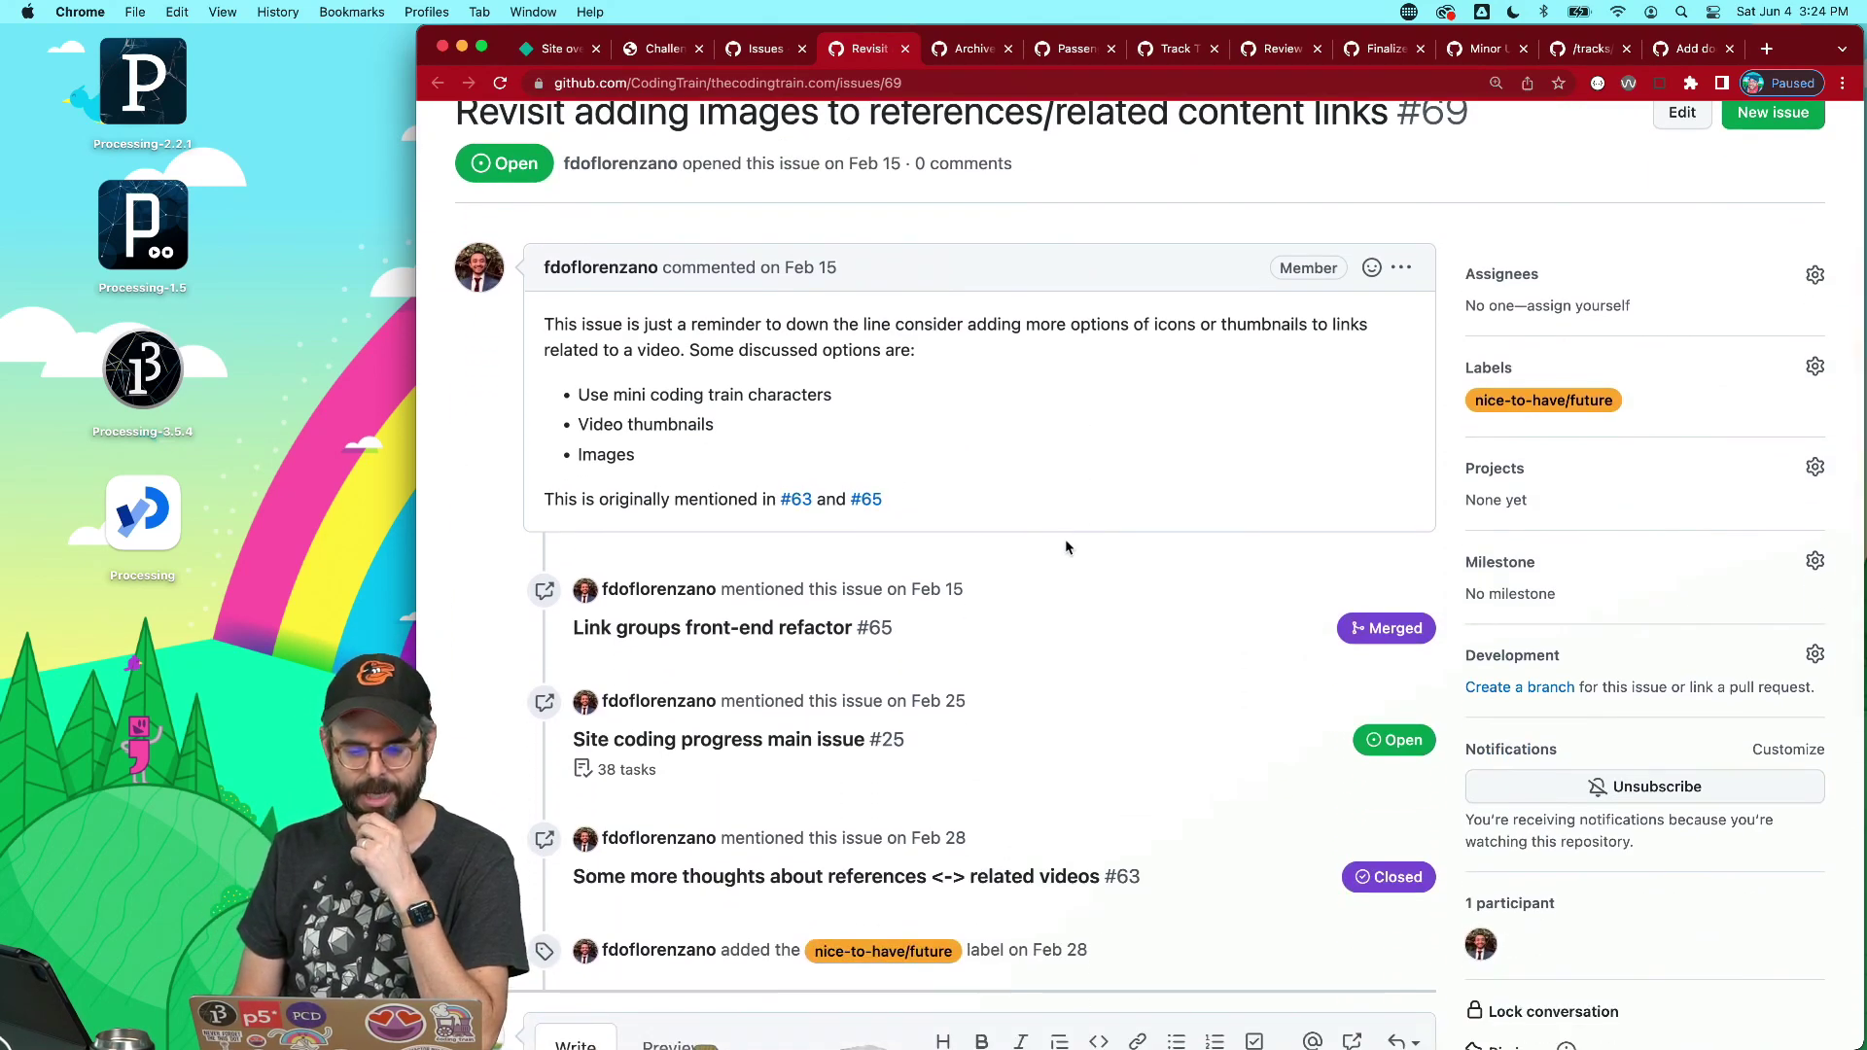
{"action": "scroll", "coordinate": [826, 434], "scroll_direction": "down", "scroll_amount": 4}
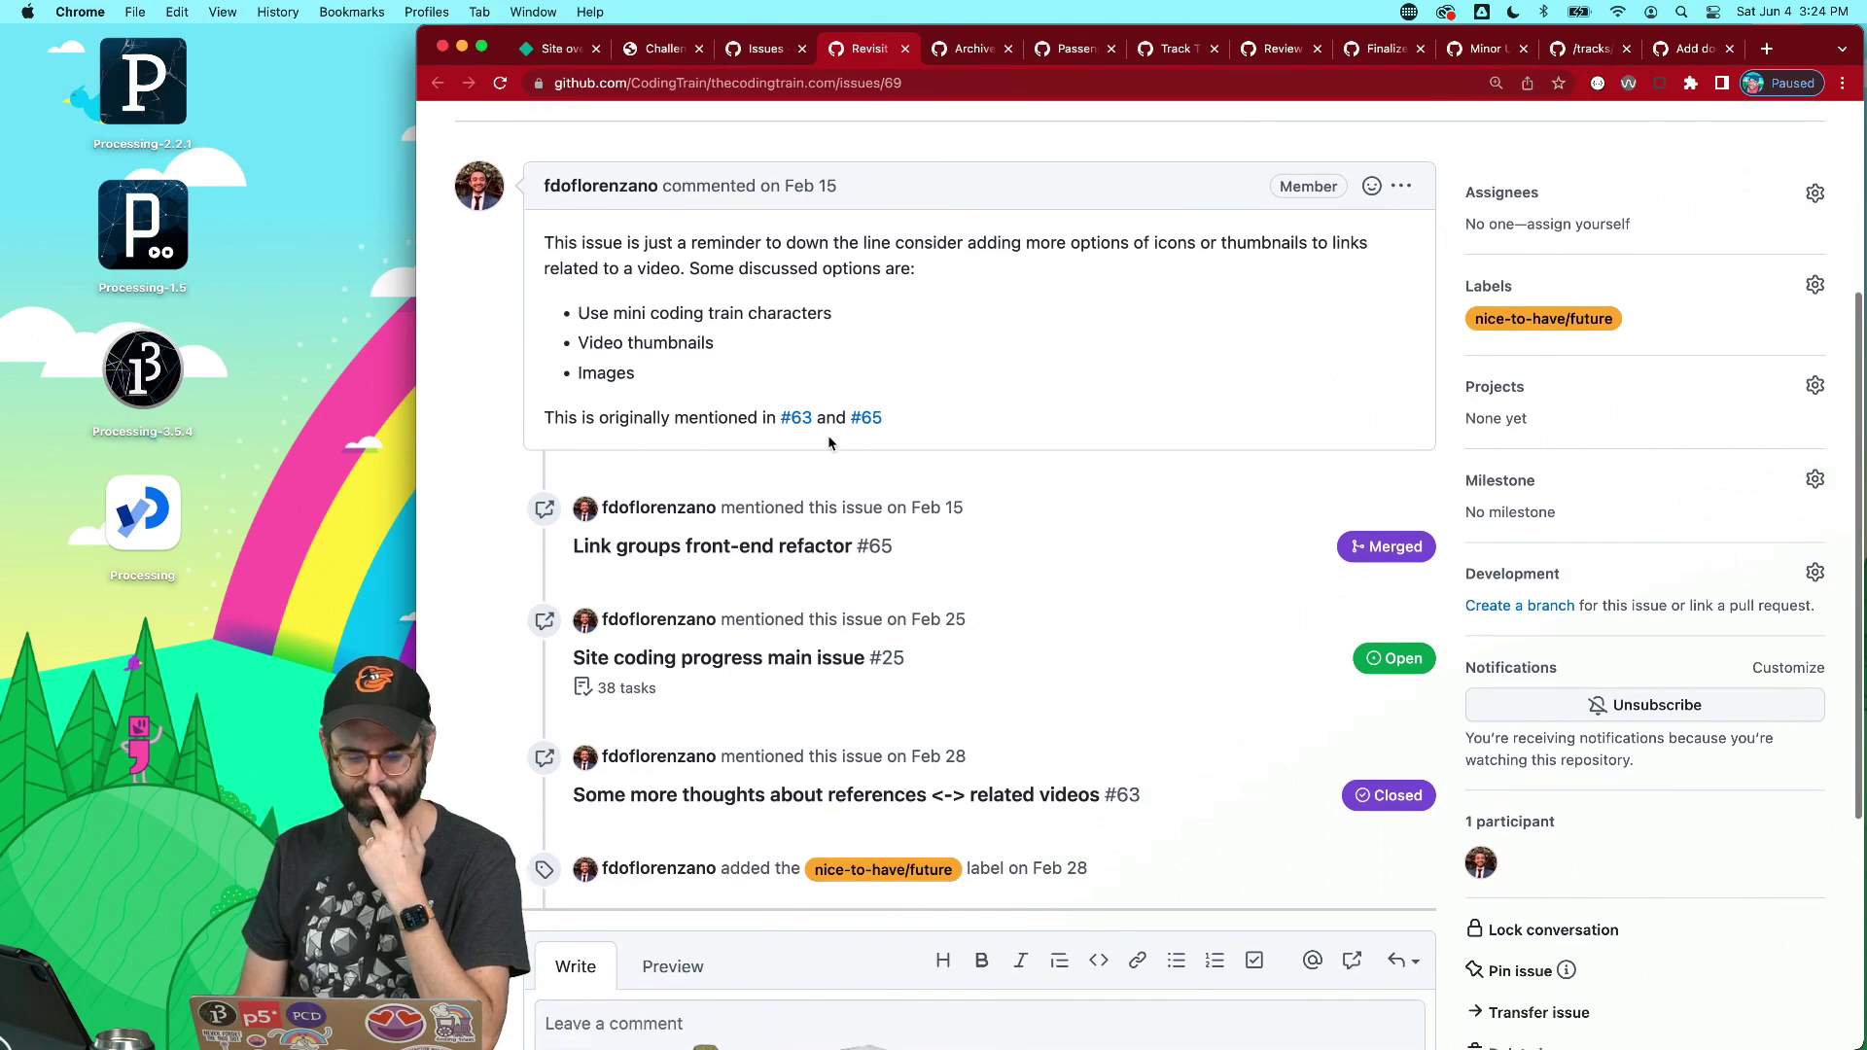
{"action": "scroll", "coordinate": [887, 681], "scroll_direction": "up", "scroll_amount": 6}
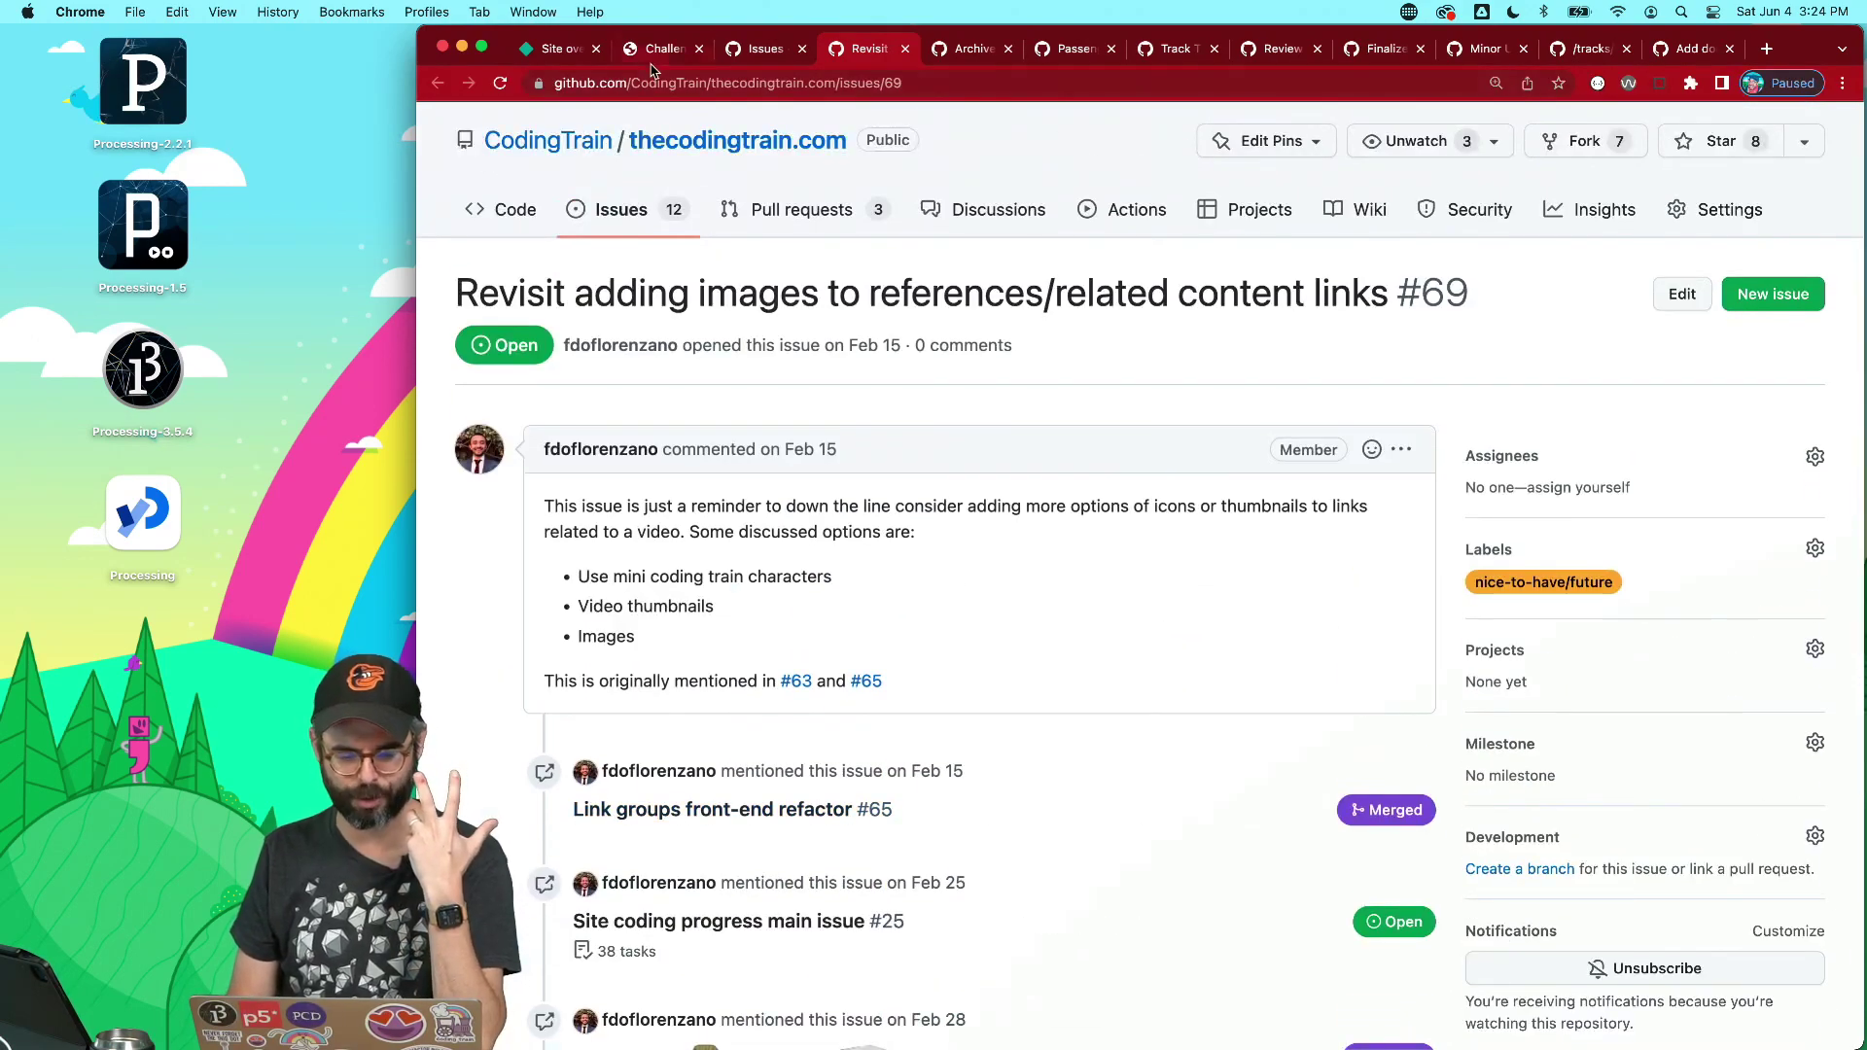
{"action": "left_click", "coordinate": [662, 48]}
Step: Open challenge #170 The Monty Hall Problem locally and view its description and references
{"action": "scroll", "coordinate": [791, 515], "scroll_direction": "down", "scroll_amount": 5}
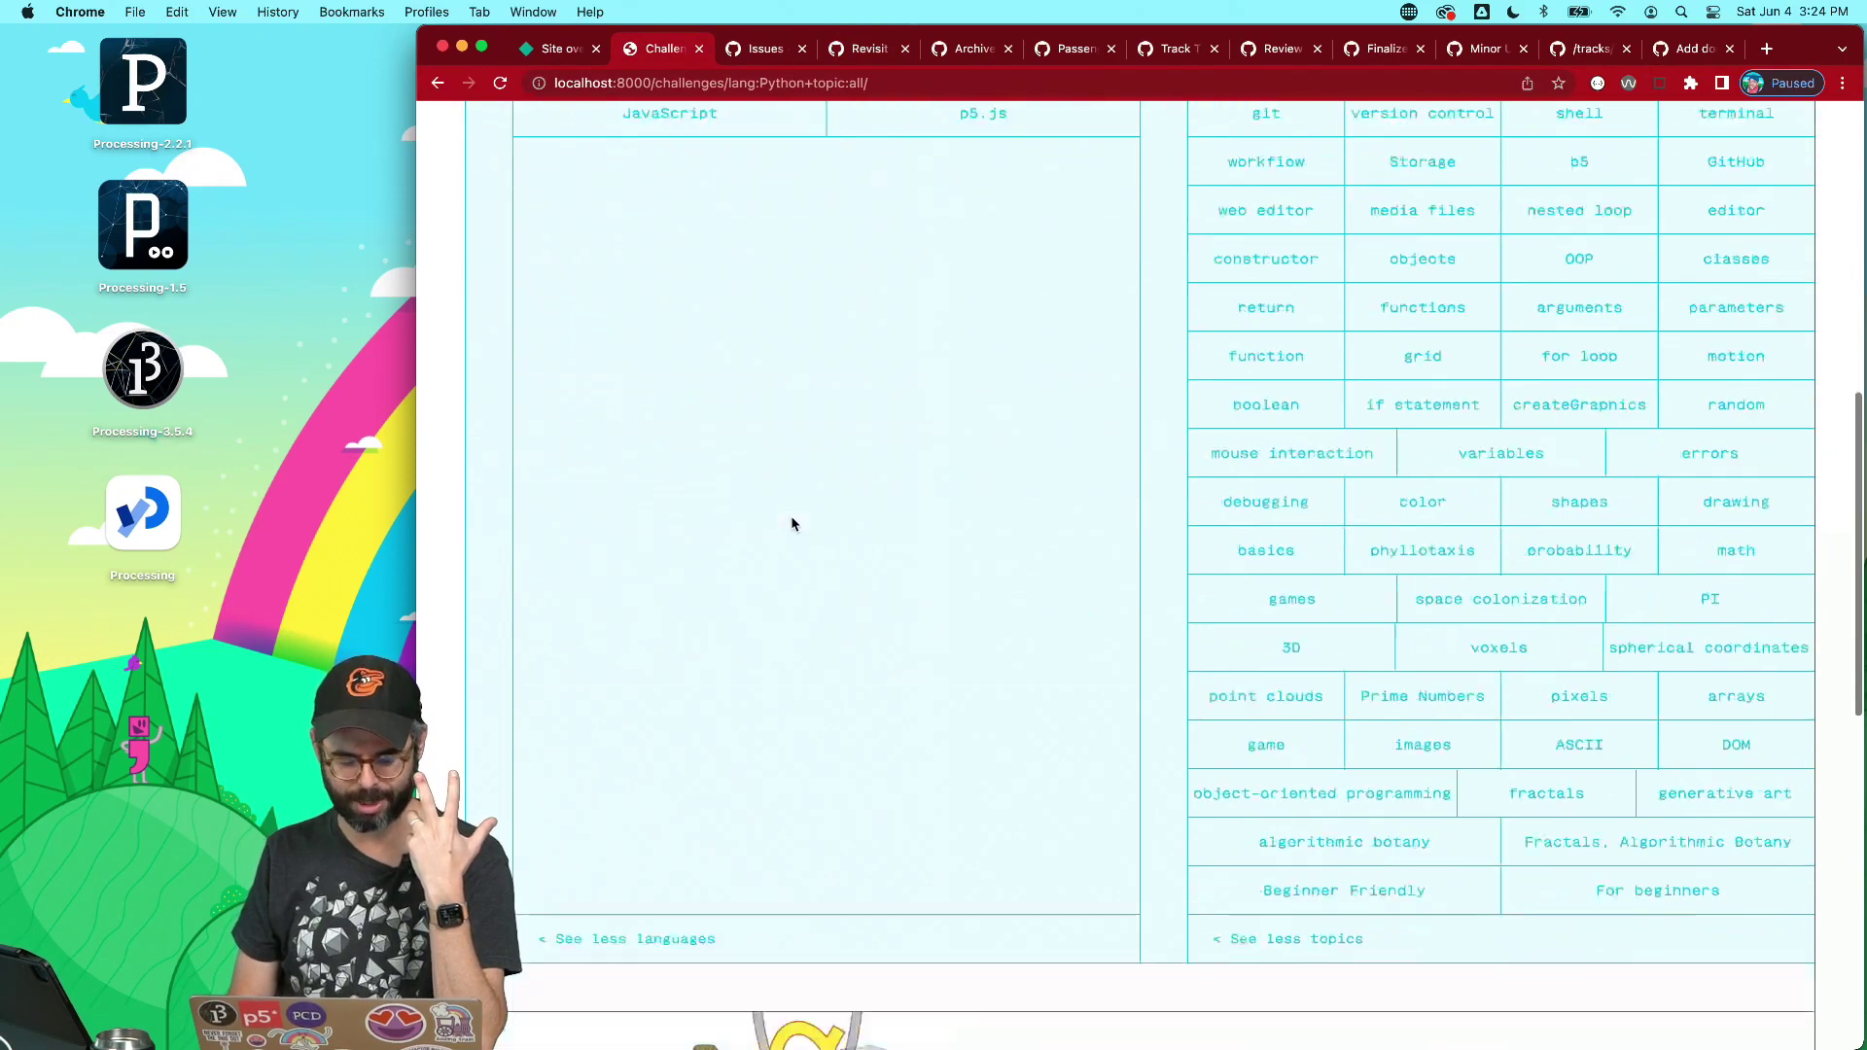
{"action": "scroll", "coordinate": [790, 520], "scroll_direction": "down", "scroll_amount": 6}
{"action": "scroll", "coordinate": [791, 520], "scroll_direction": "up", "scroll_amount": 14}
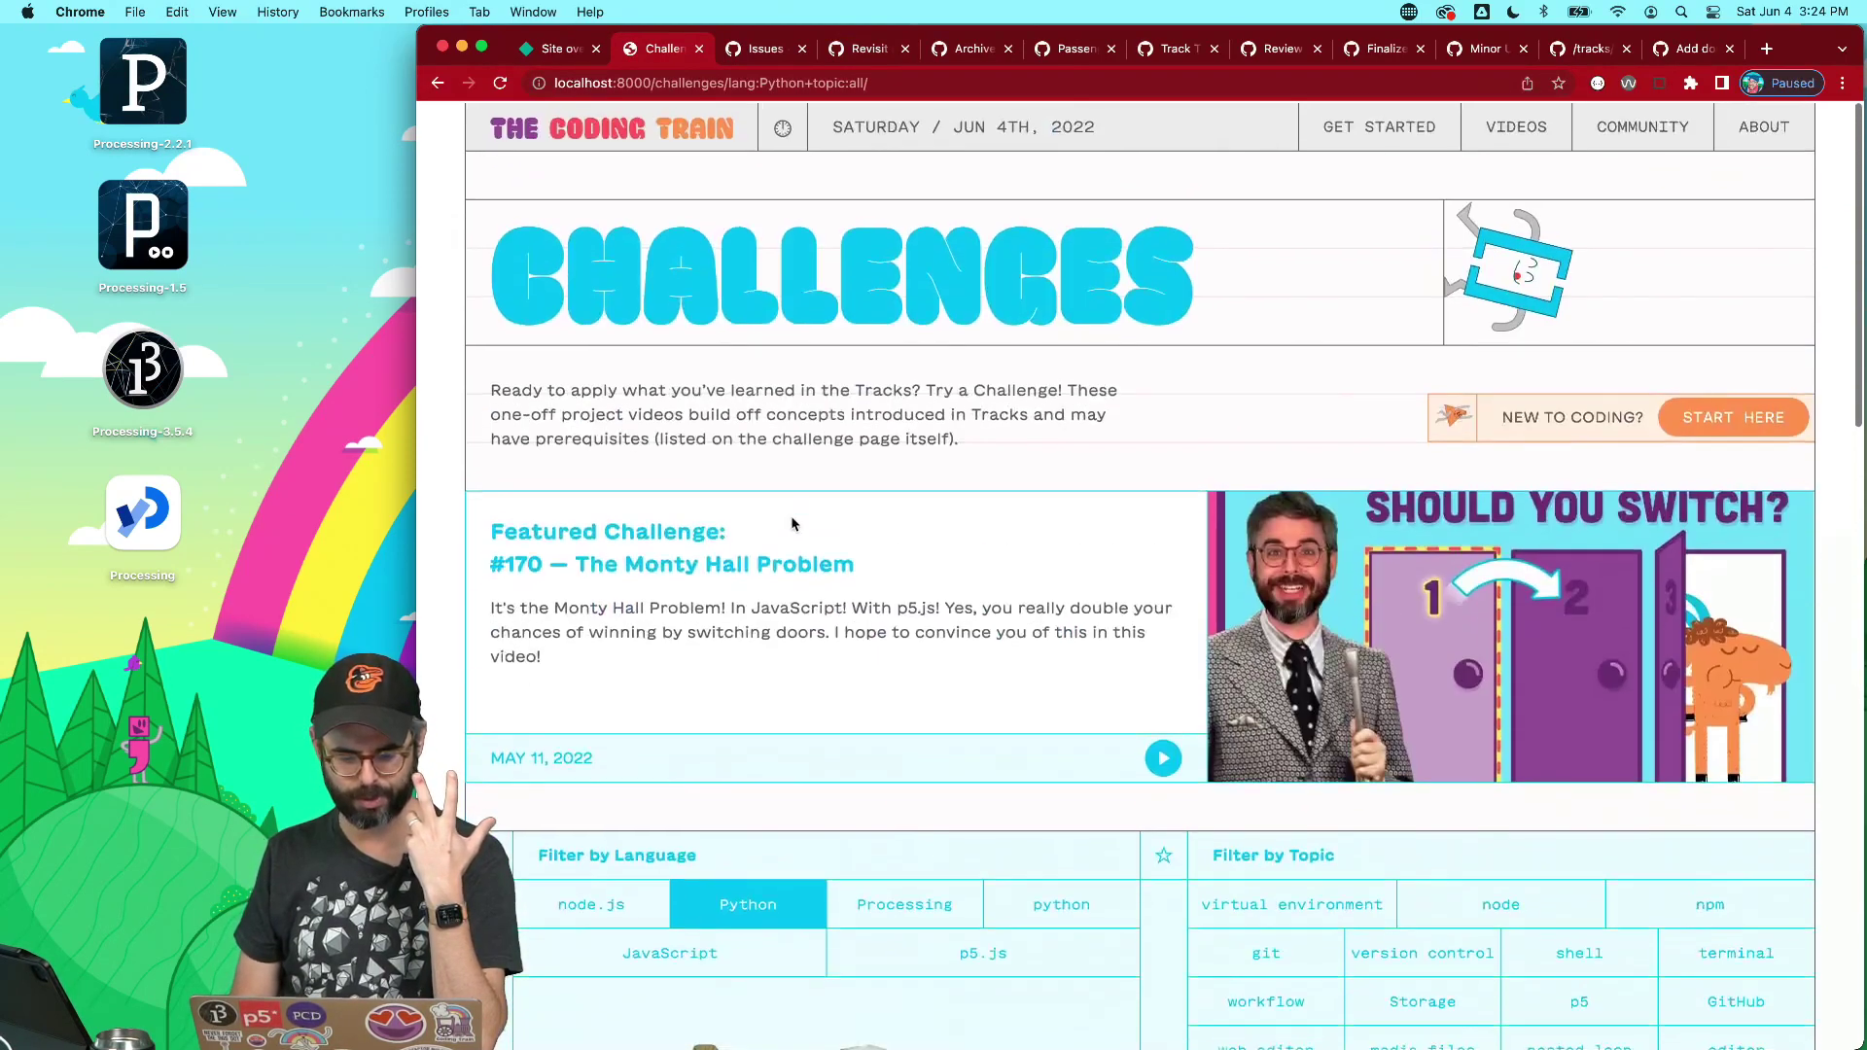
{"action": "left_click", "coordinate": [1164, 755]}
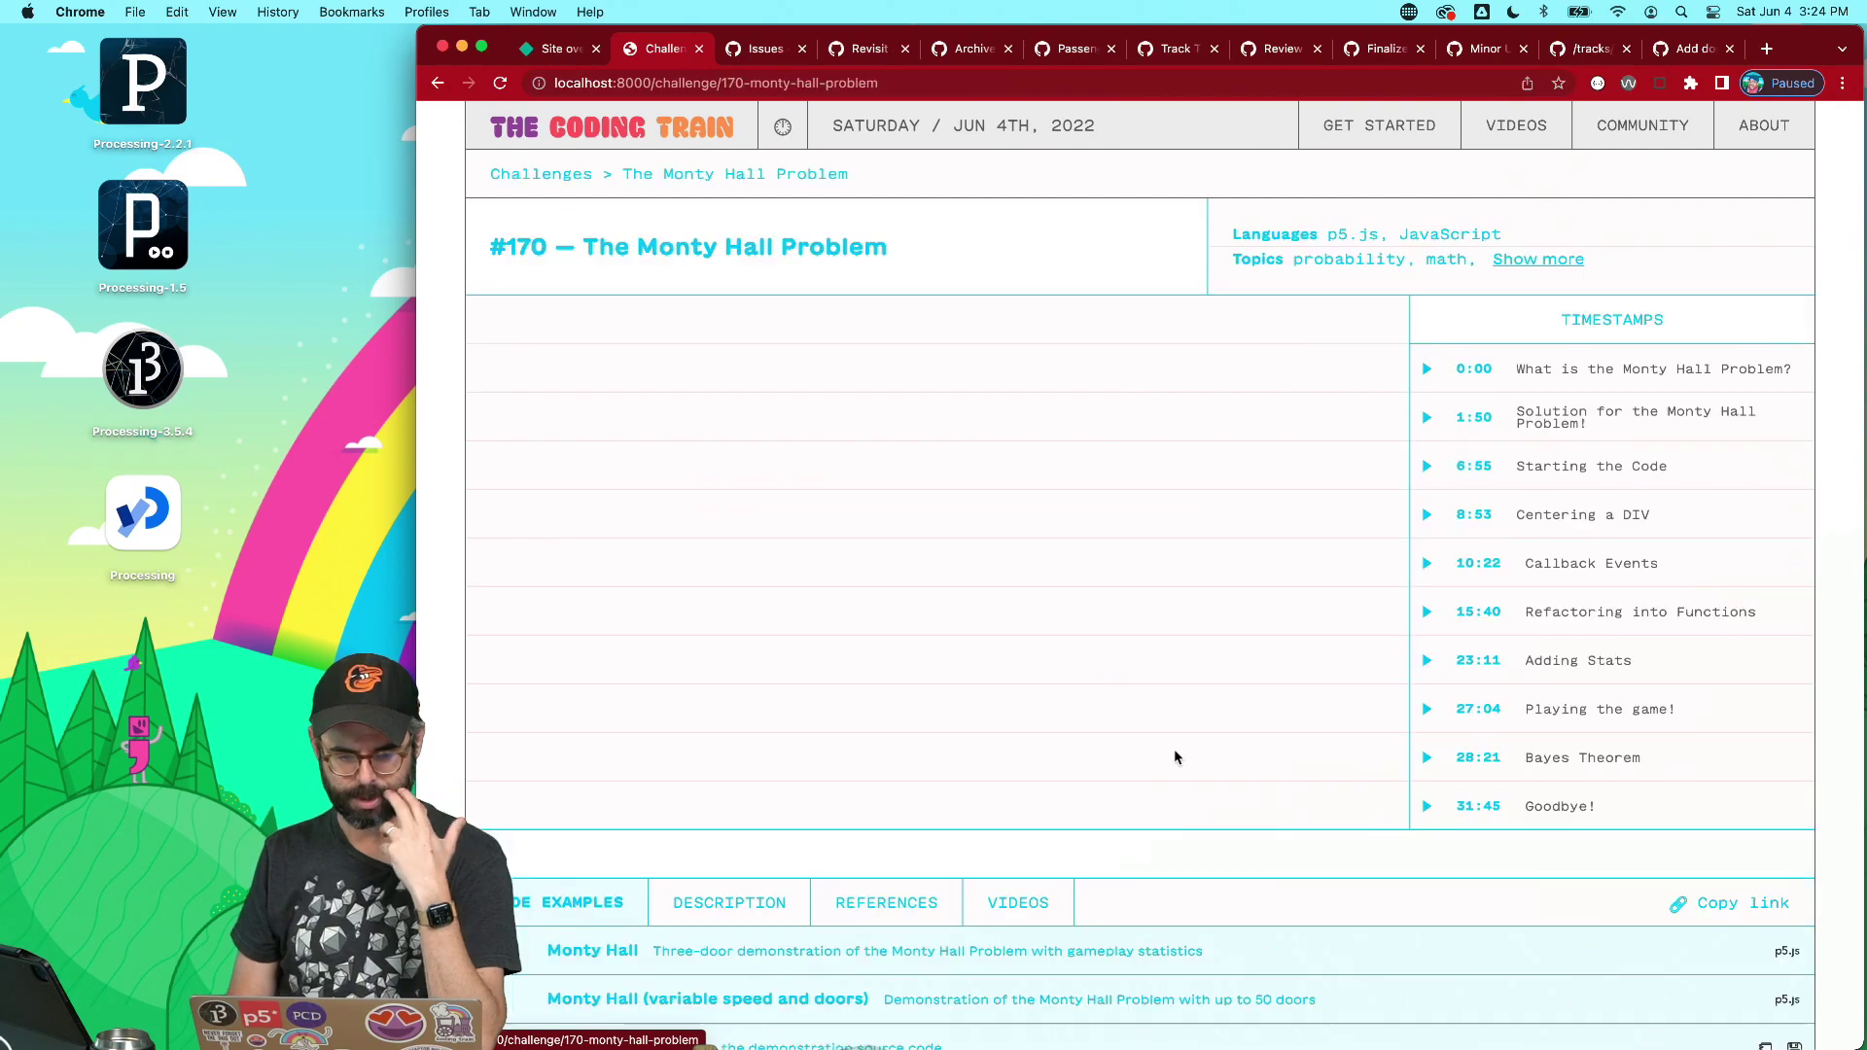
{"action": "scroll", "coordinate": [1147, 764], "scroll_direction": "down", "scroll_amount": 5}
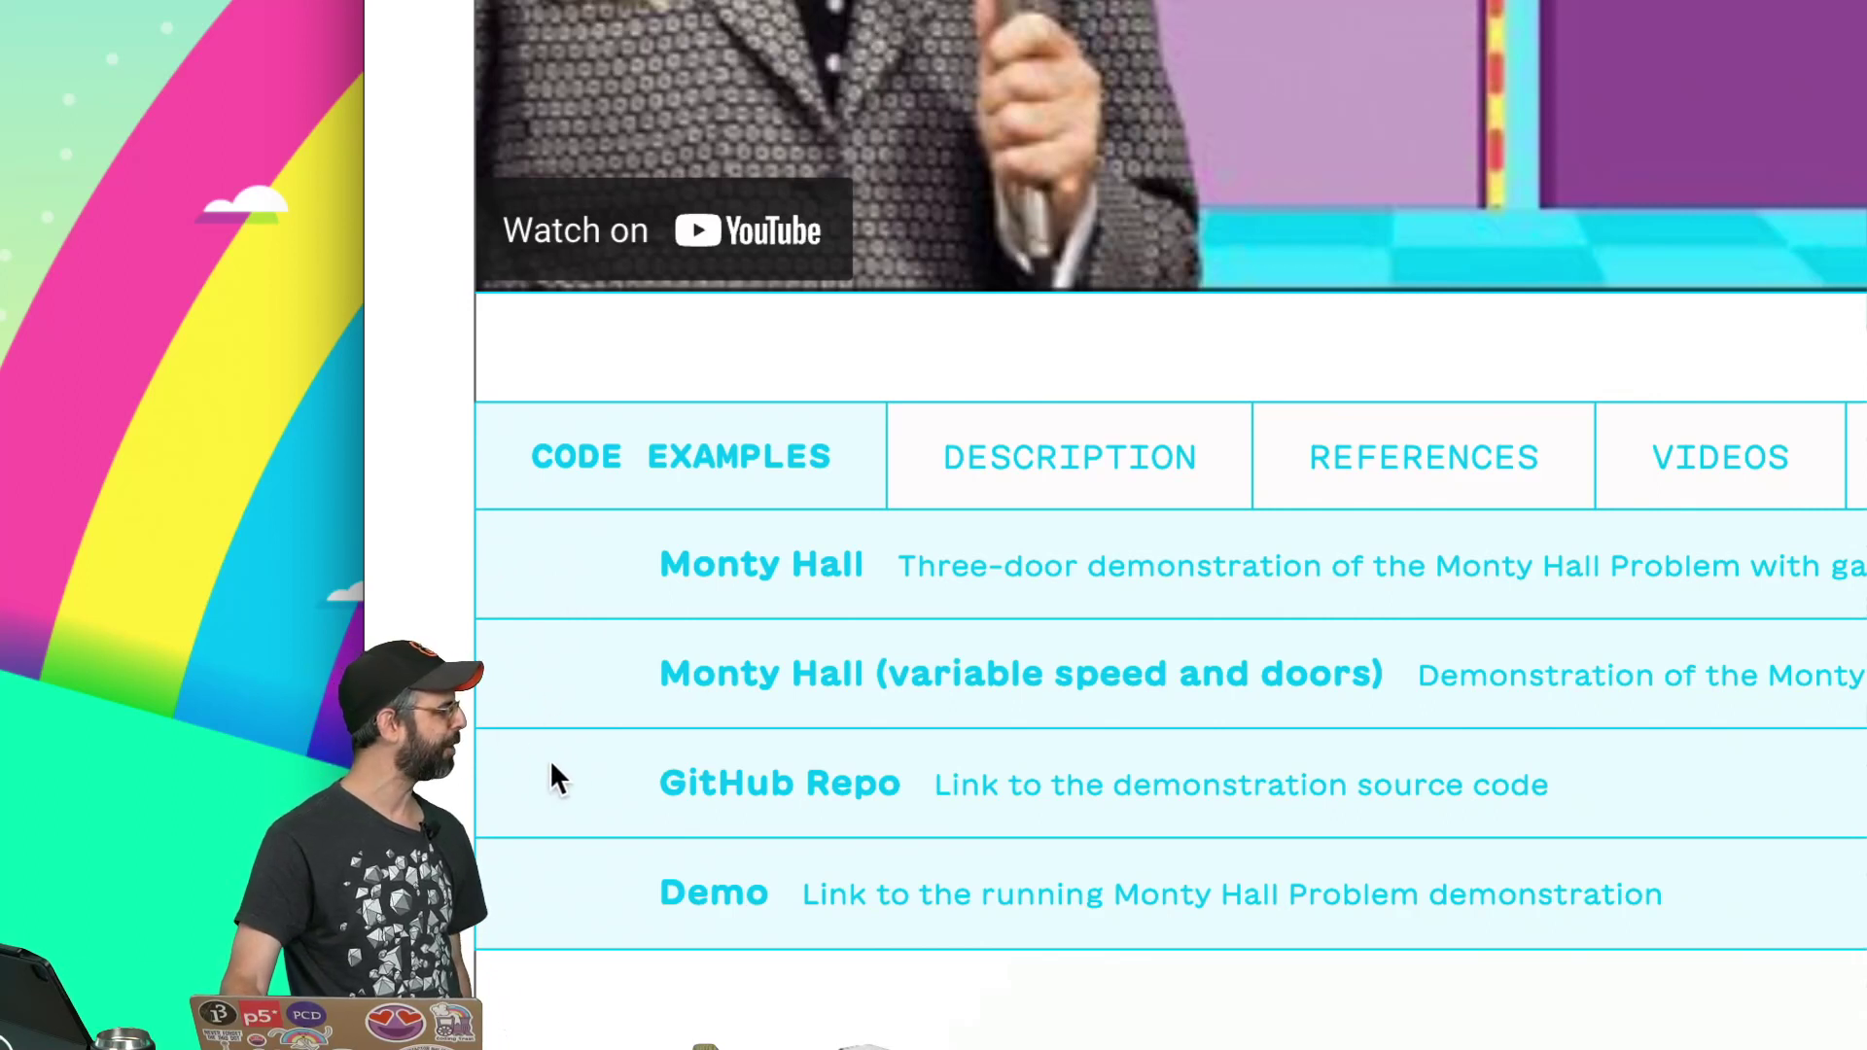
{"action": "left_click", "coordinate": [959, 466]}
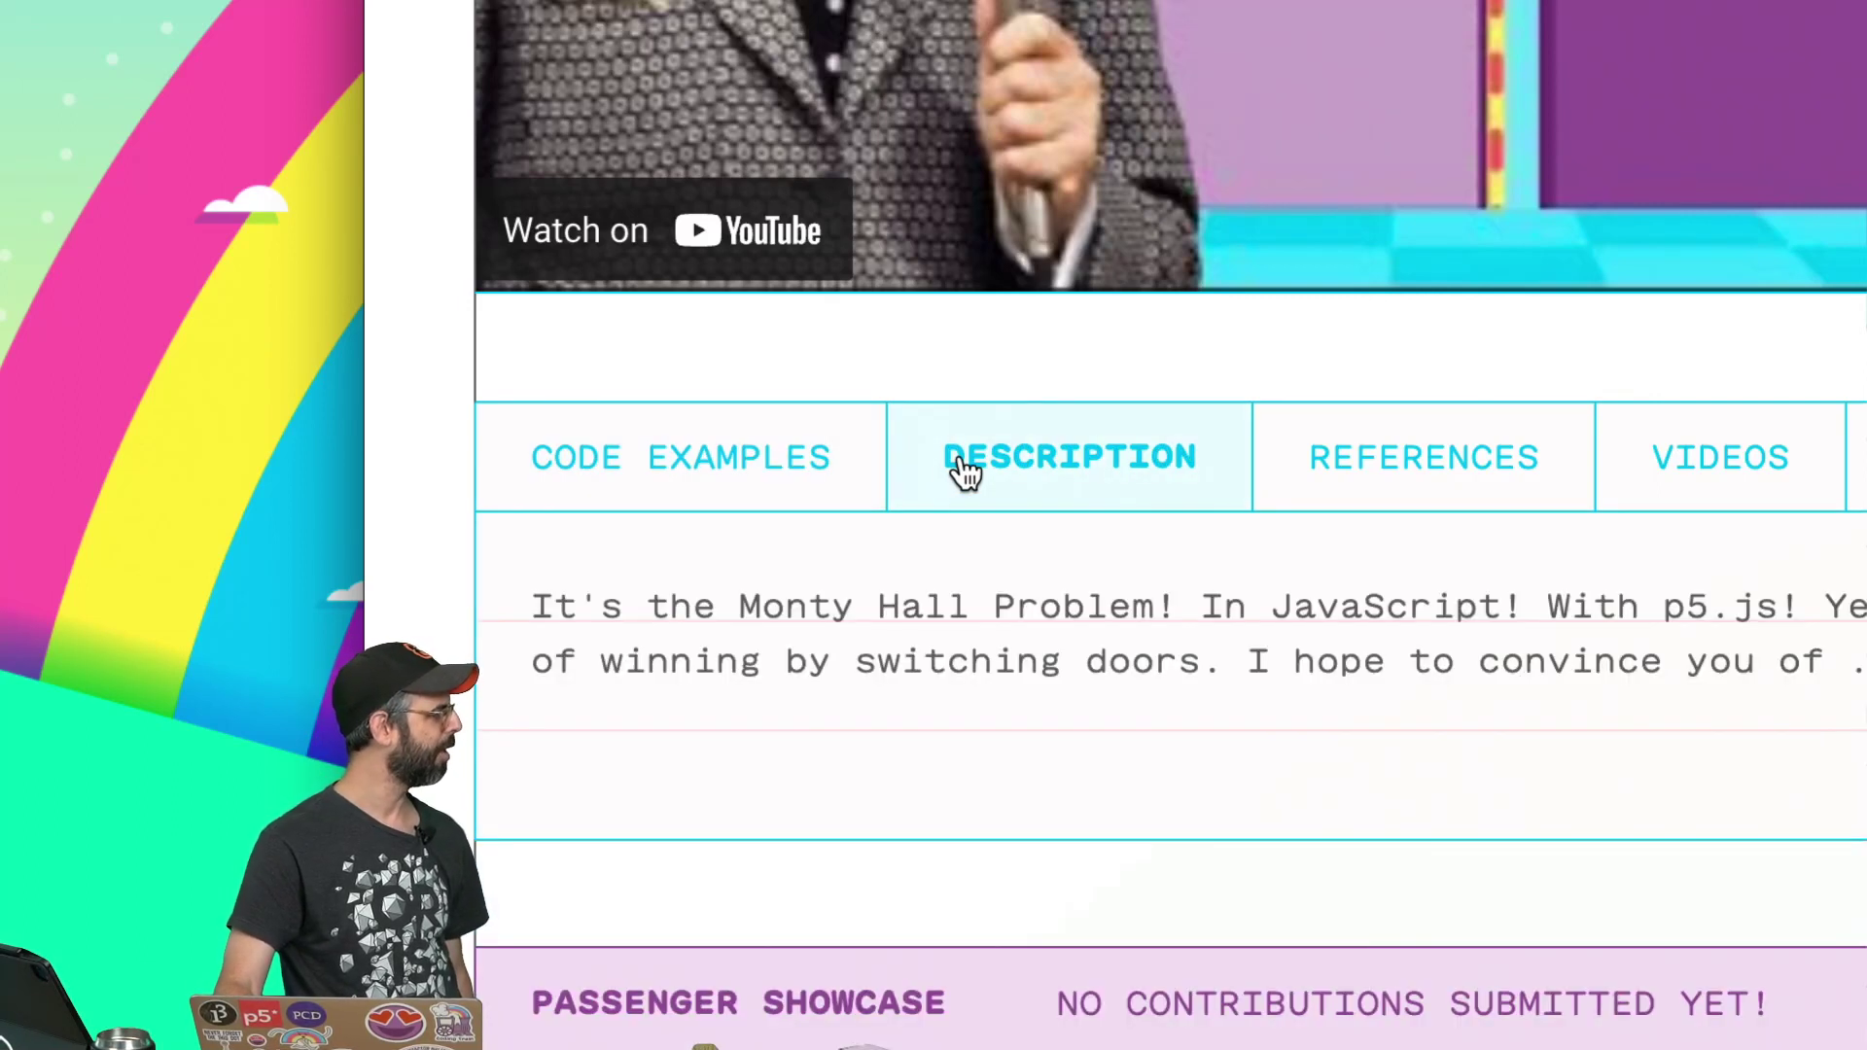
{"action": "left_click", "coordinate": [1292, 473]}
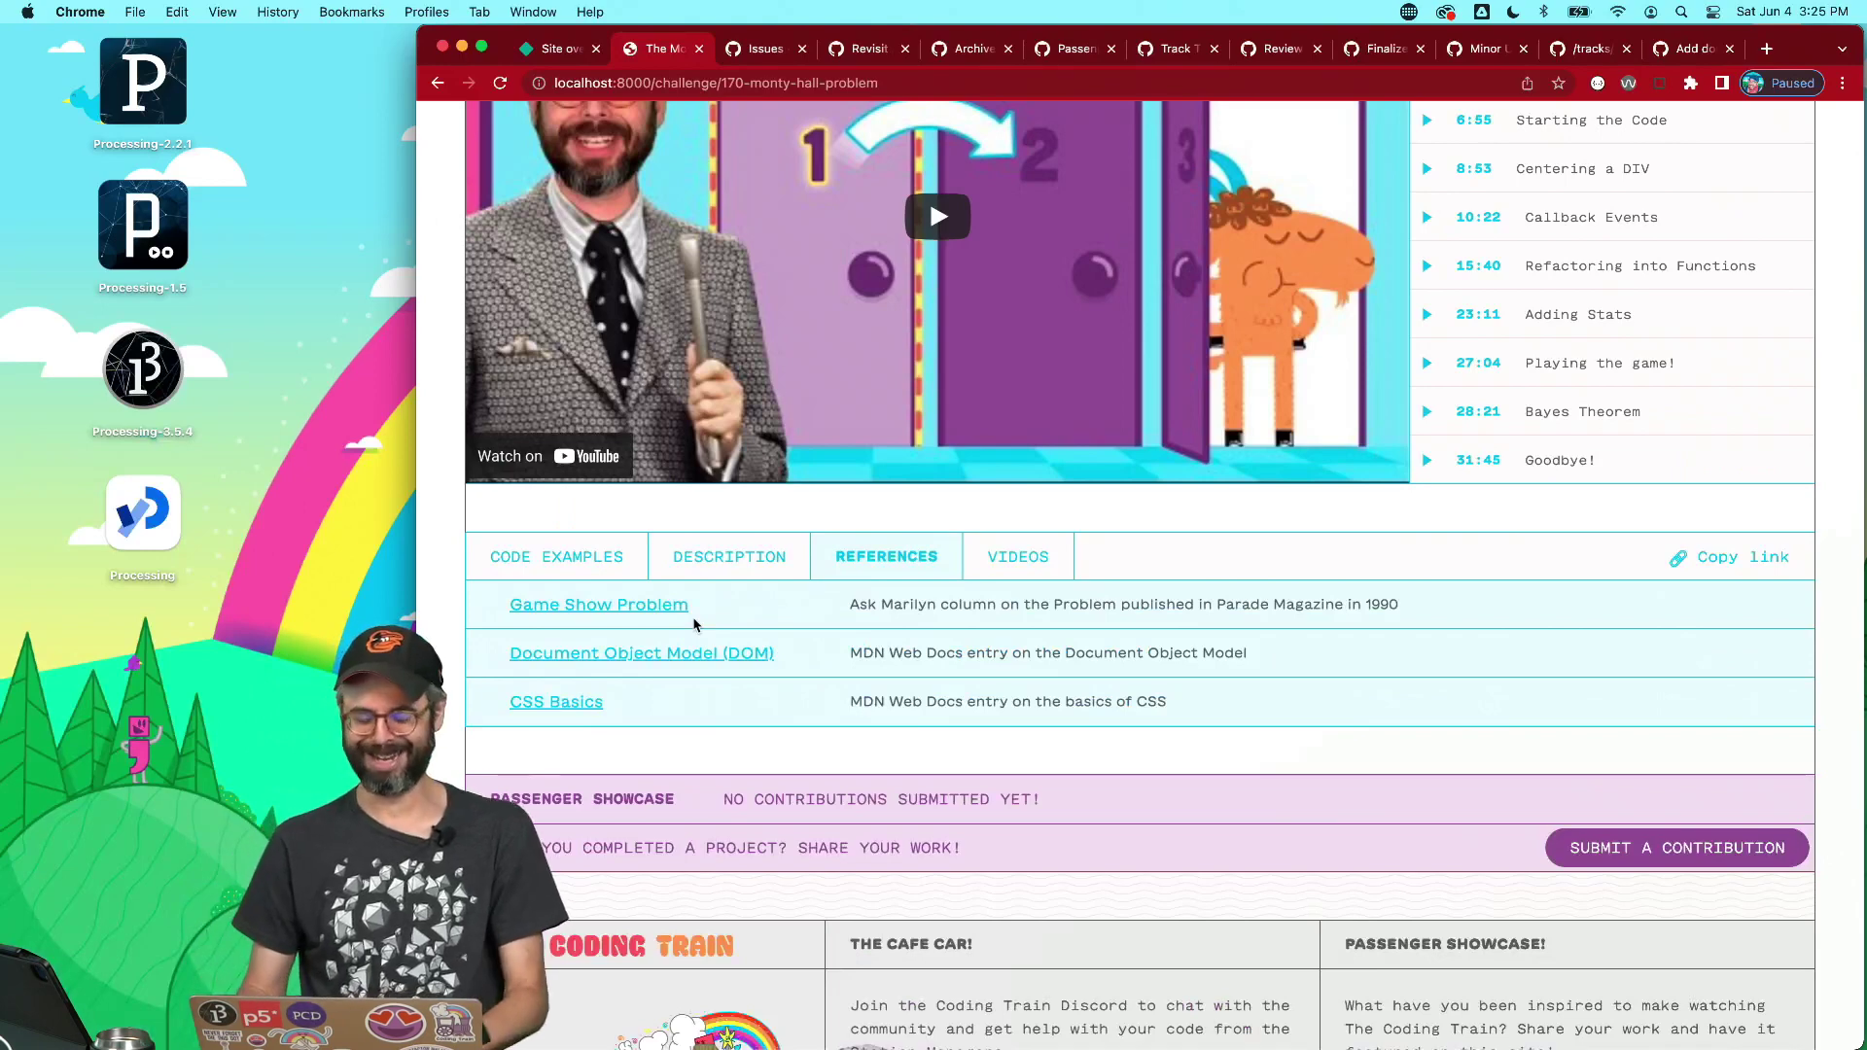
Step: Close issue #69, then skim and close the 'Archive page?' issue
{"action": "key", "text": "ctrl+Tab"}
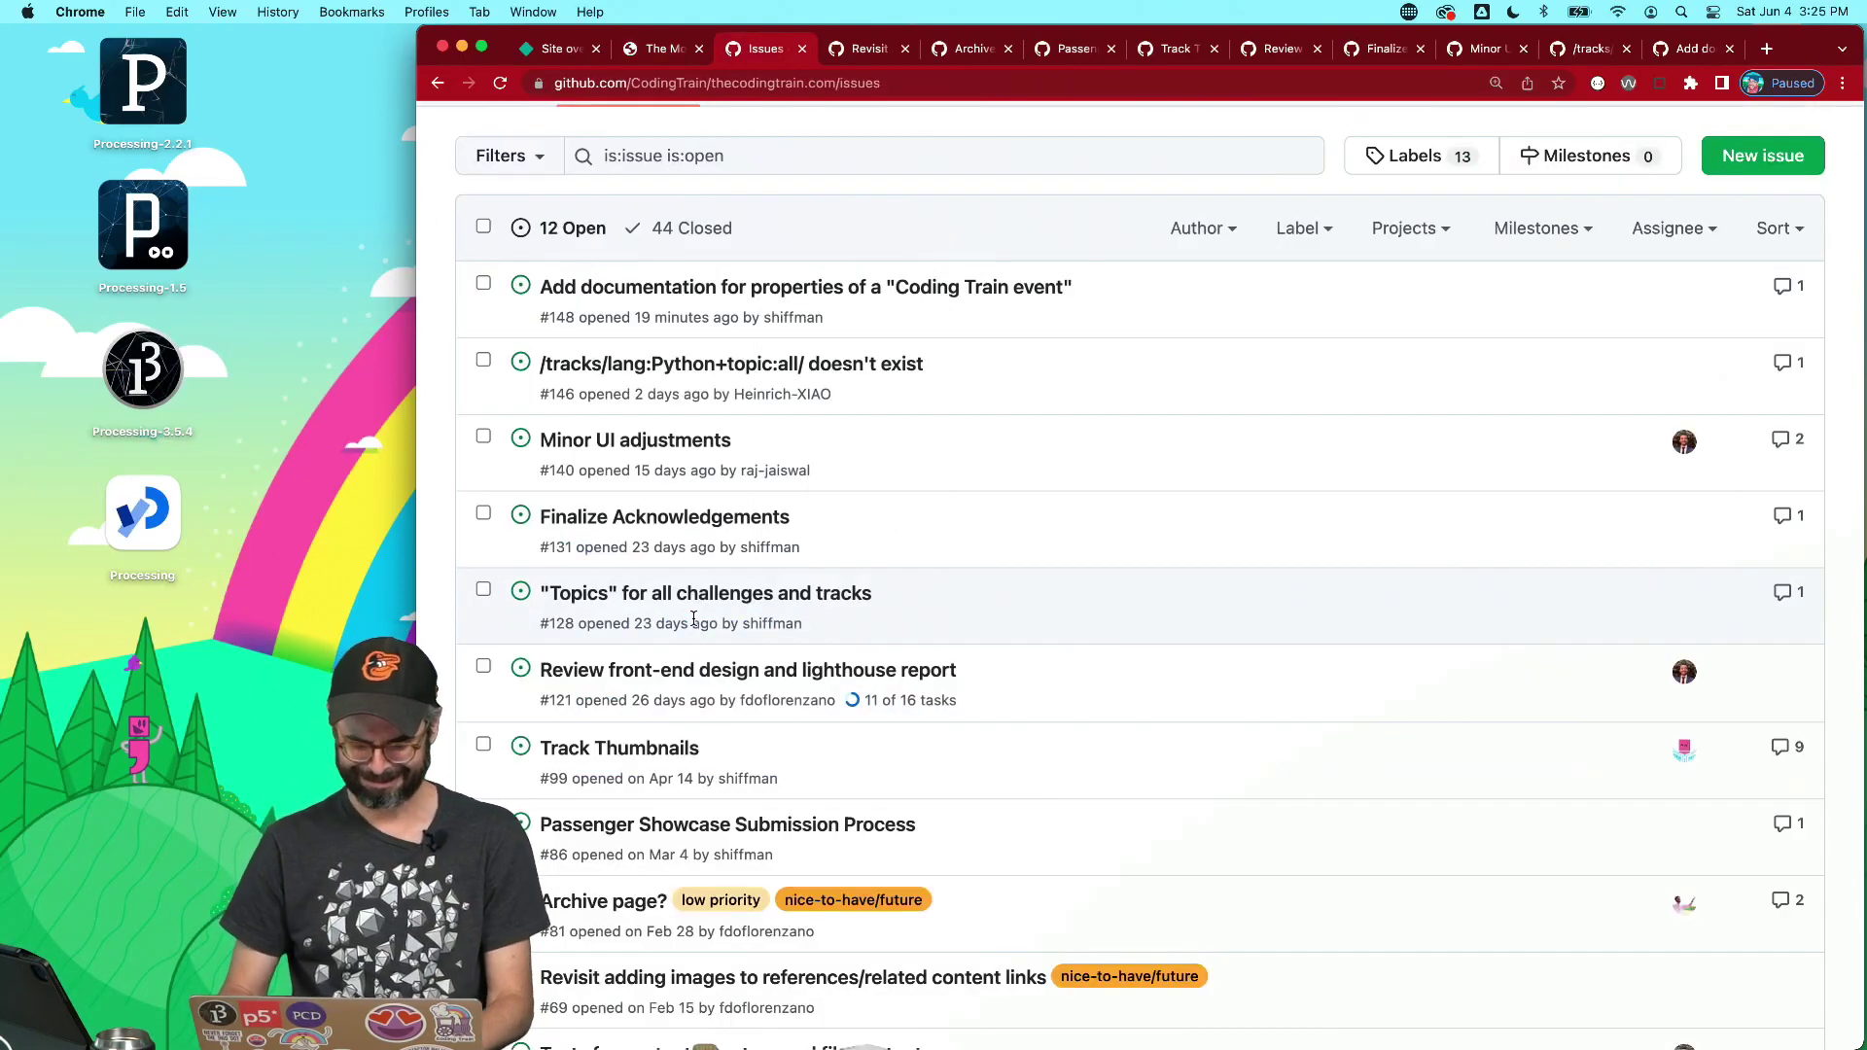
{"action": "scroll", "coordinate": [666, 708], "scroll_direction": "down", "scroll_amount": 1}
{"action": "scroll", "coordinate": [634, 881], "scroll_direction": "down", "scroll_amount": 1}
{"action": "scroll", "coordinate": [662, 775], "scroll_direction": "down", "scroll_amount": 1}
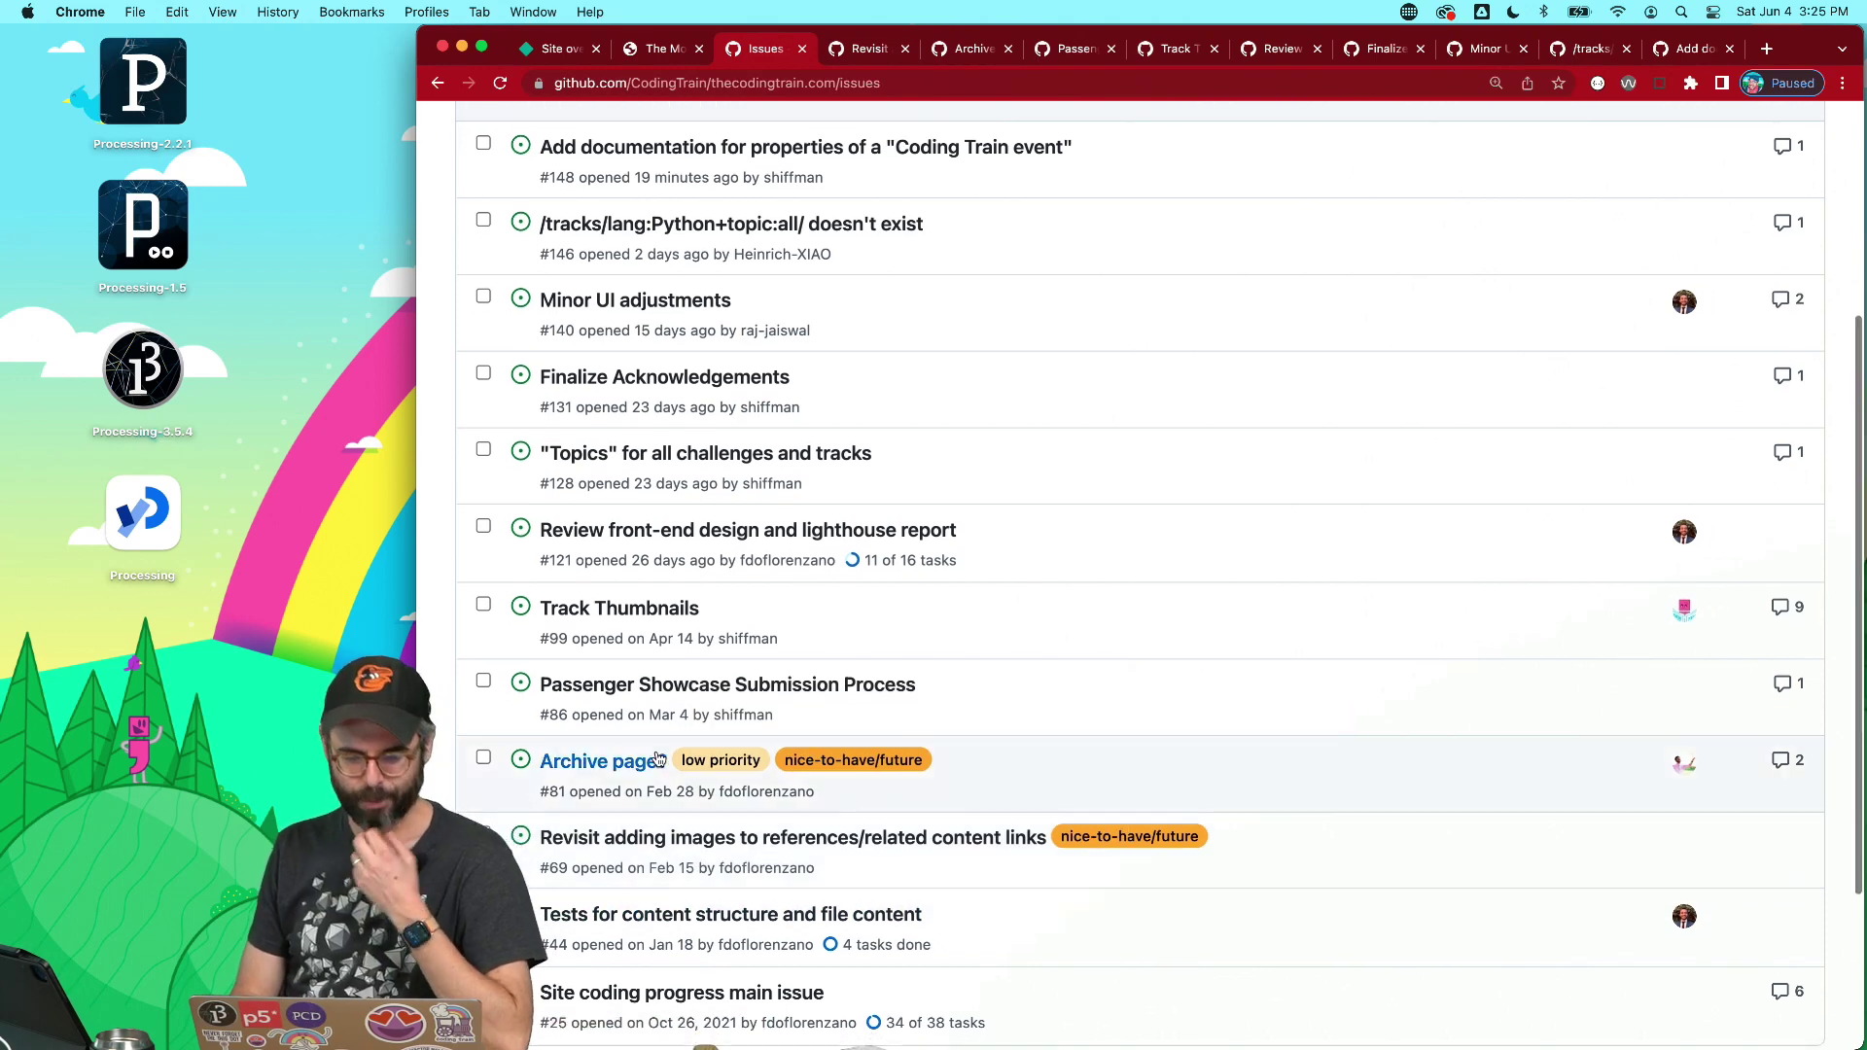
{"action": "key", "text": "ctrl+Tab"}
{"action": "key", "text": "super+w"}
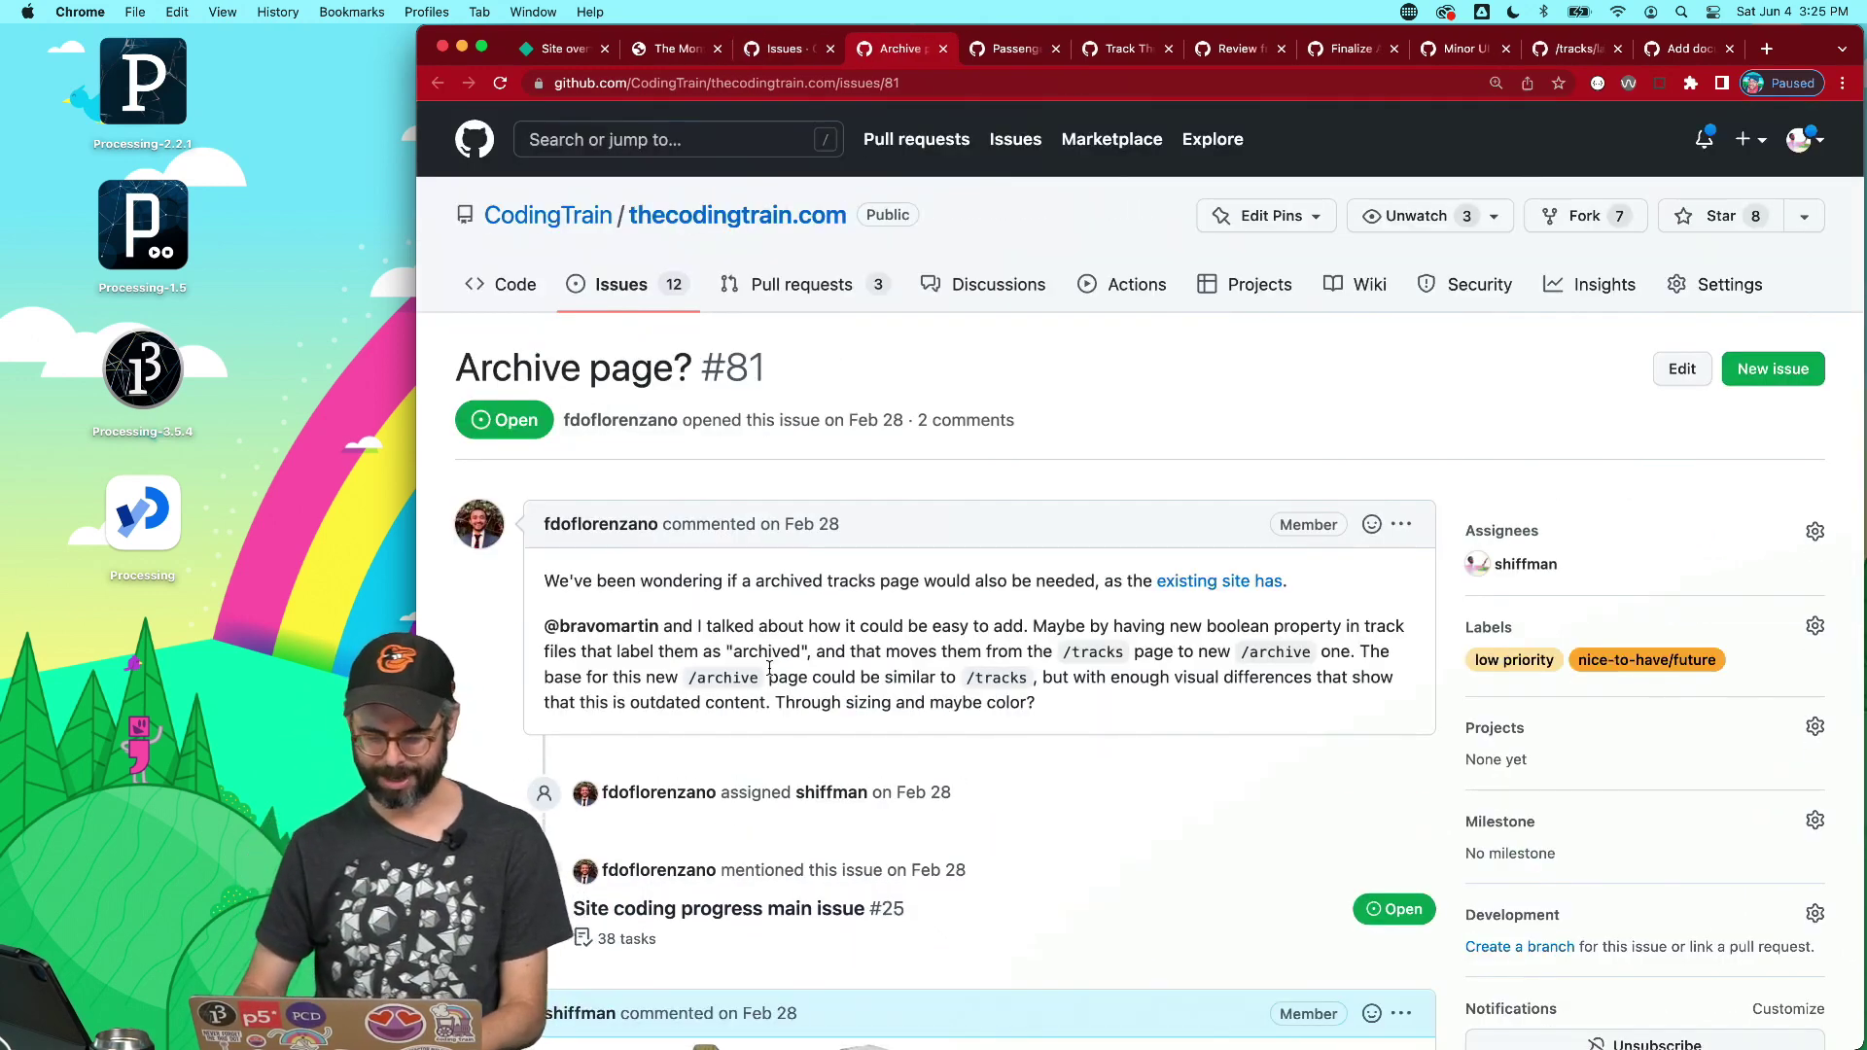
{"action": "scroll", "coordinate": [928, 603], "scroll_direction": "down", "scroll_amount": 1}
{"action": "scroll", "coordinate": [928, 603], "scroll_direction": "down", "scroll_amount": 3}
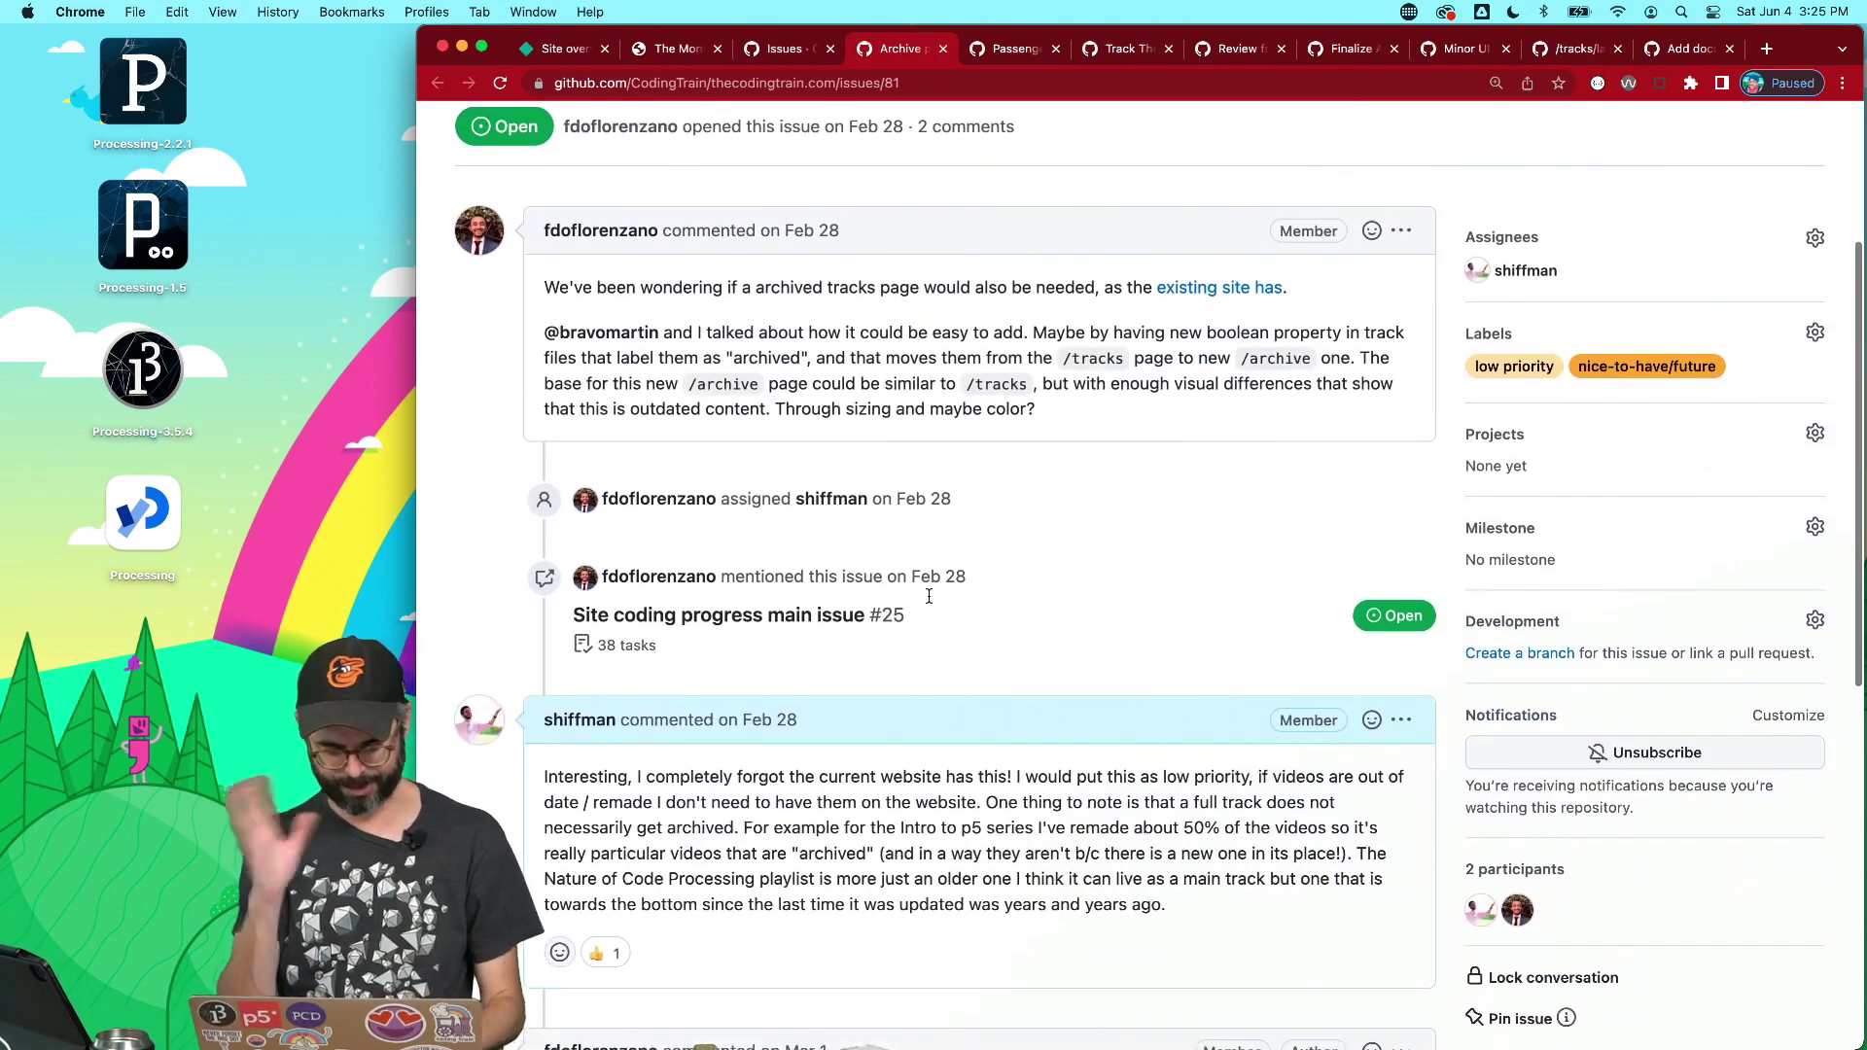
{"action": "key", "text": "super+w"}
Step: Read and close the Passenger Showcase and Track Thumbnails issues, landing on issue #121
{"action": "scroll", "coordinate": [931, 632], "scroll_direction": "down", "scroll_amount": 3}
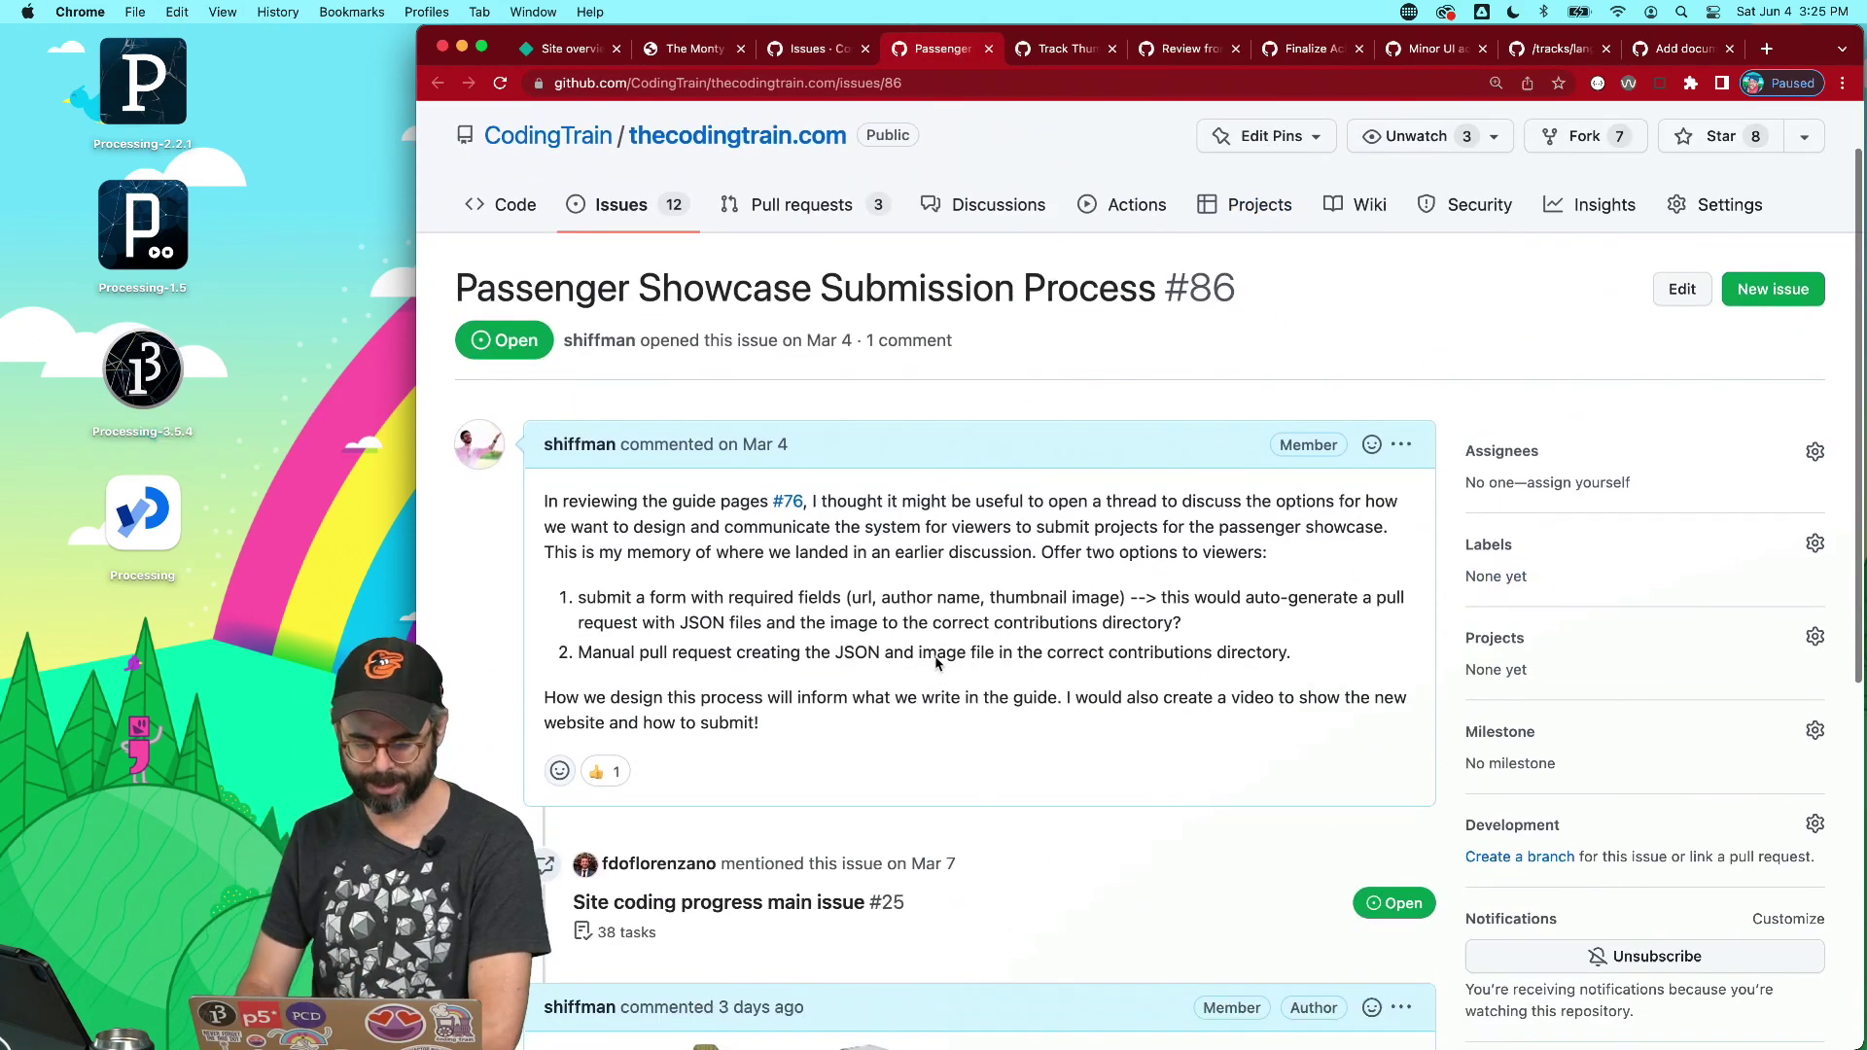
{"action": "scroll", "coordinate": [935, 664], "scroll_direction": "down", "scroll_amount": 1}
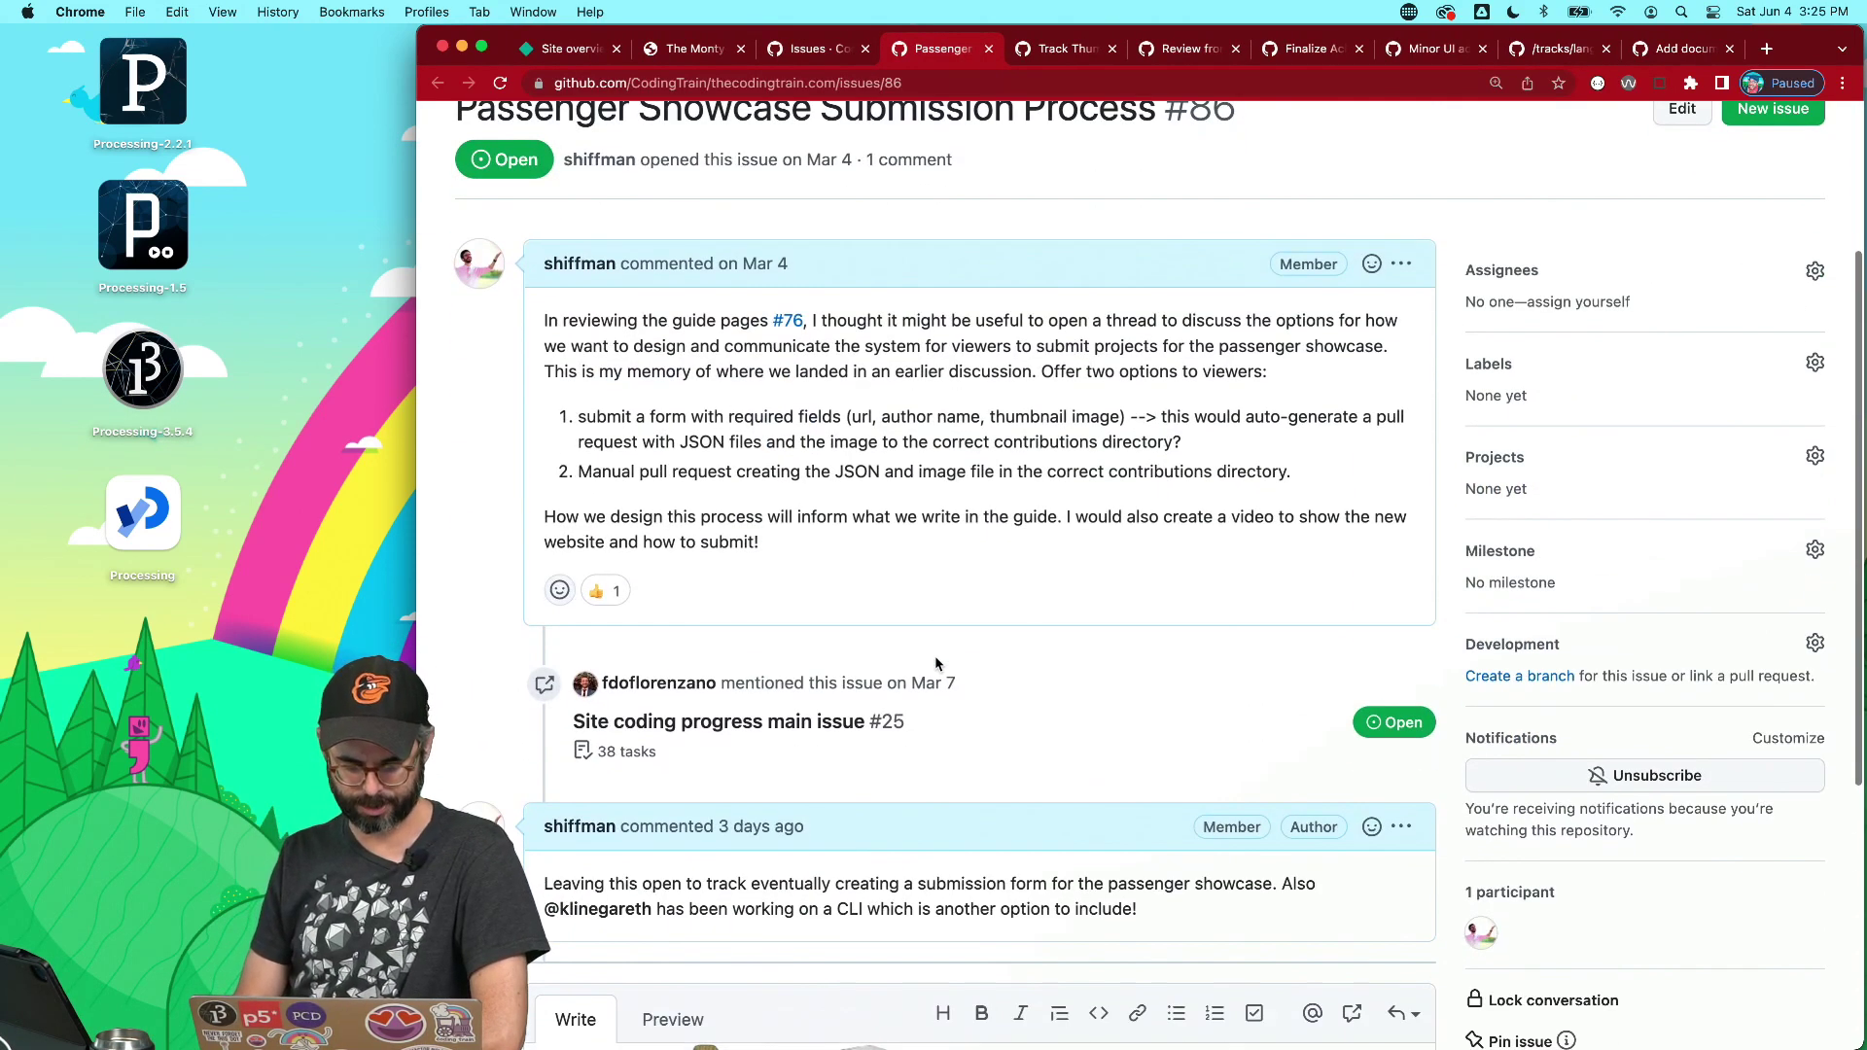
{"action": "scroll", "coordinate": [936, 664], "scroll_direction": "up", "scroll_amount": 1}
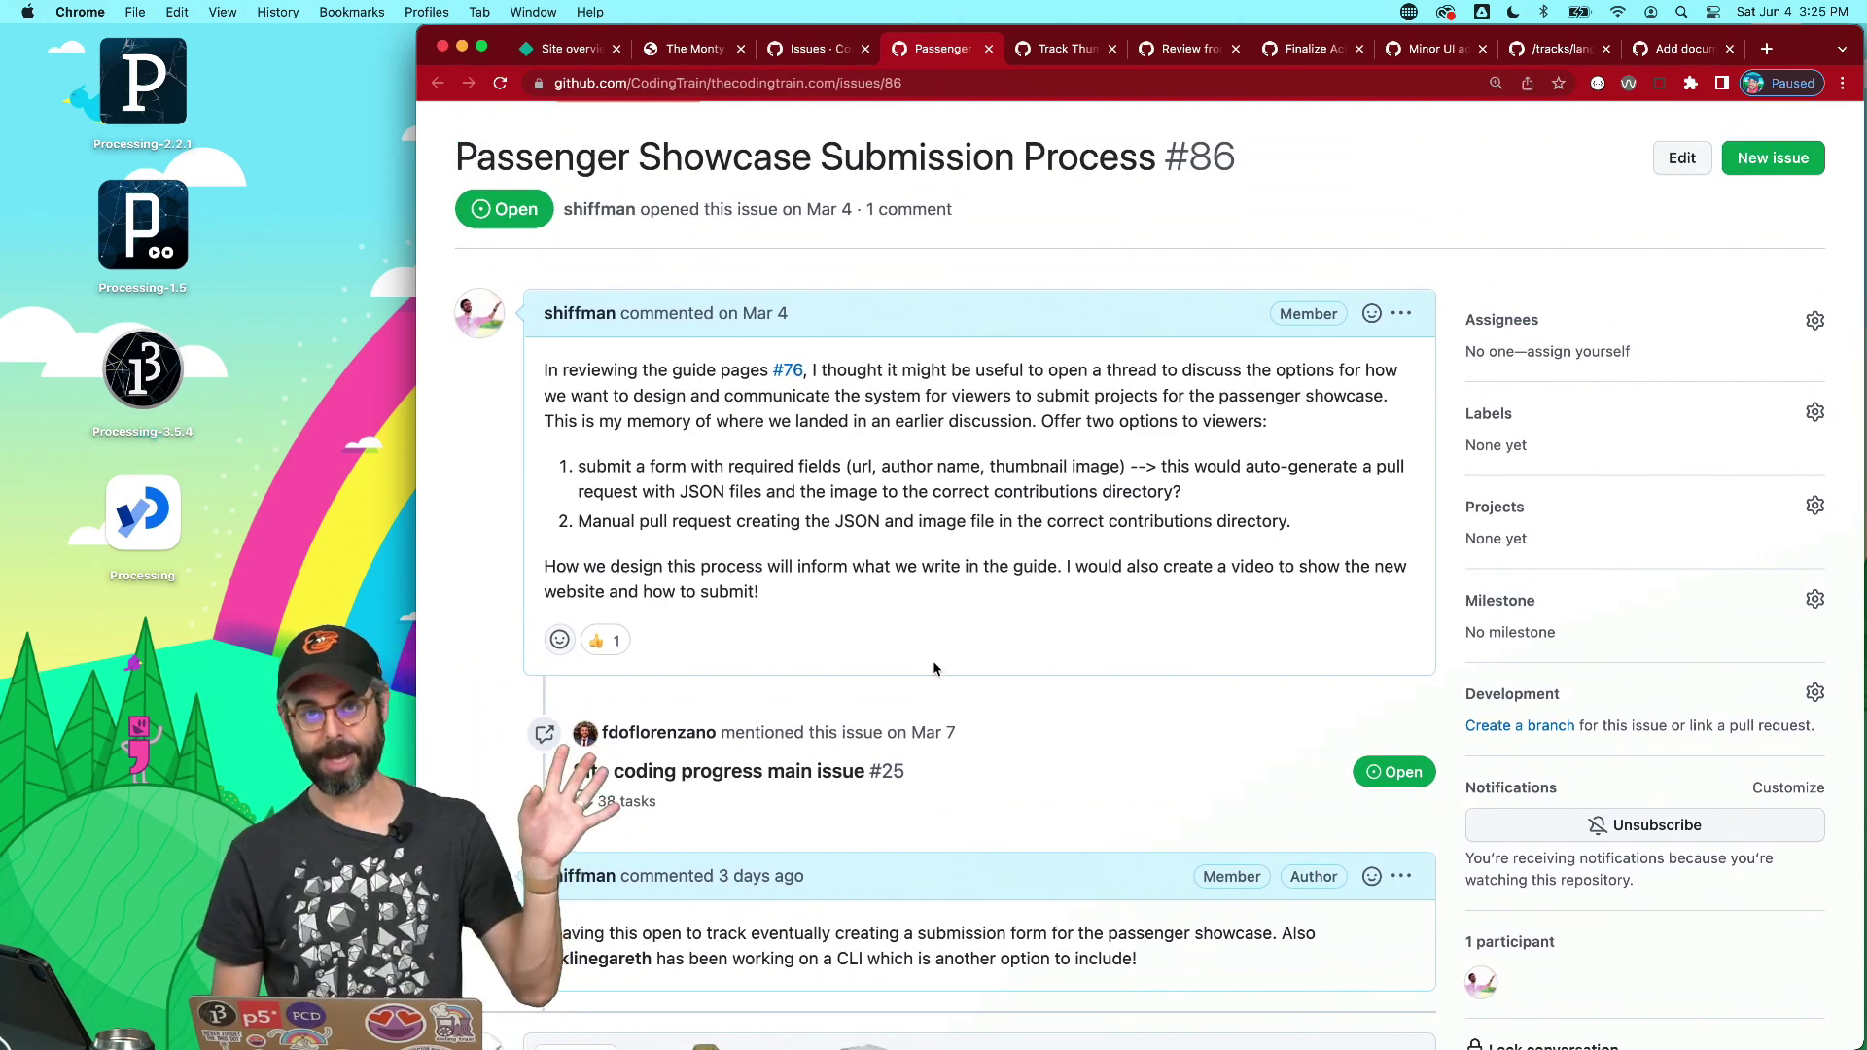
{"action": "key", "text": "super+w"}
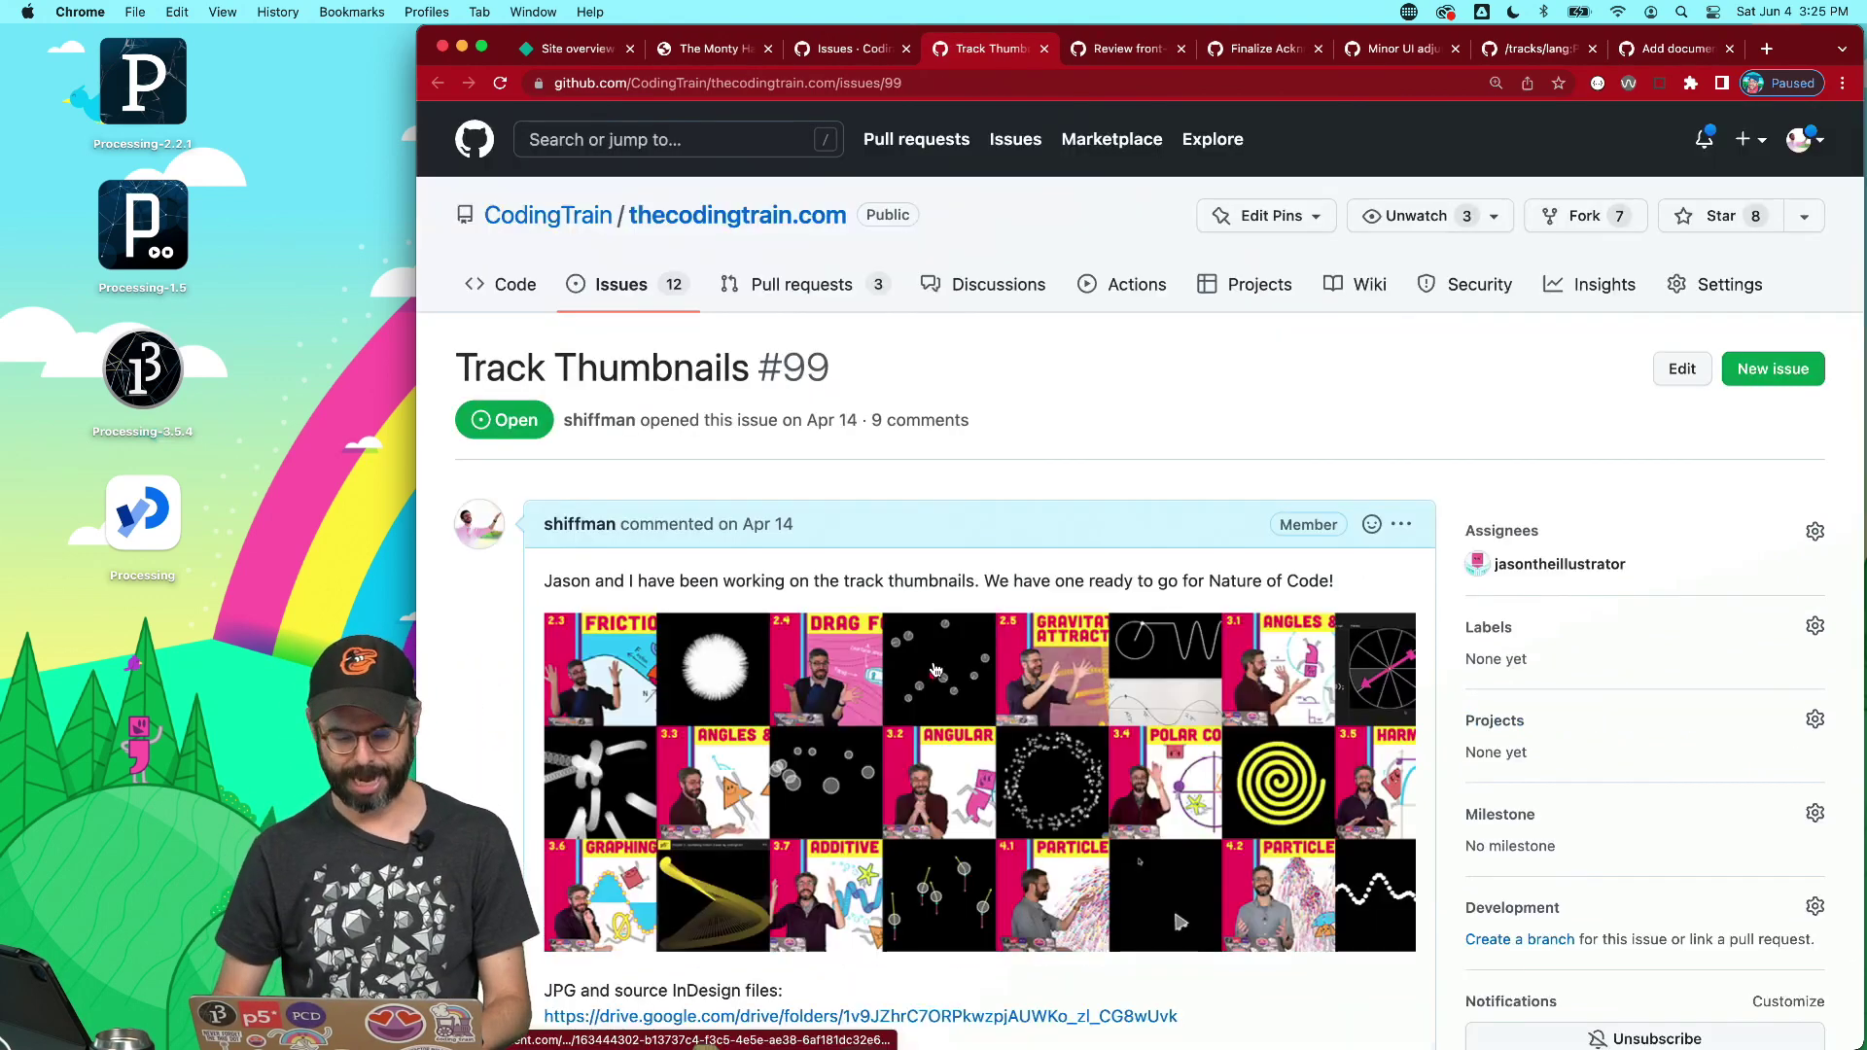
{"action": "scroll", "coordinate": [995, 657], "scroll_direction": "down", "scroll_amount": 8}
{"action": "scroll", "coordinate": [996, 656], "scroll_direction": "down", "scroll_amount": 15}
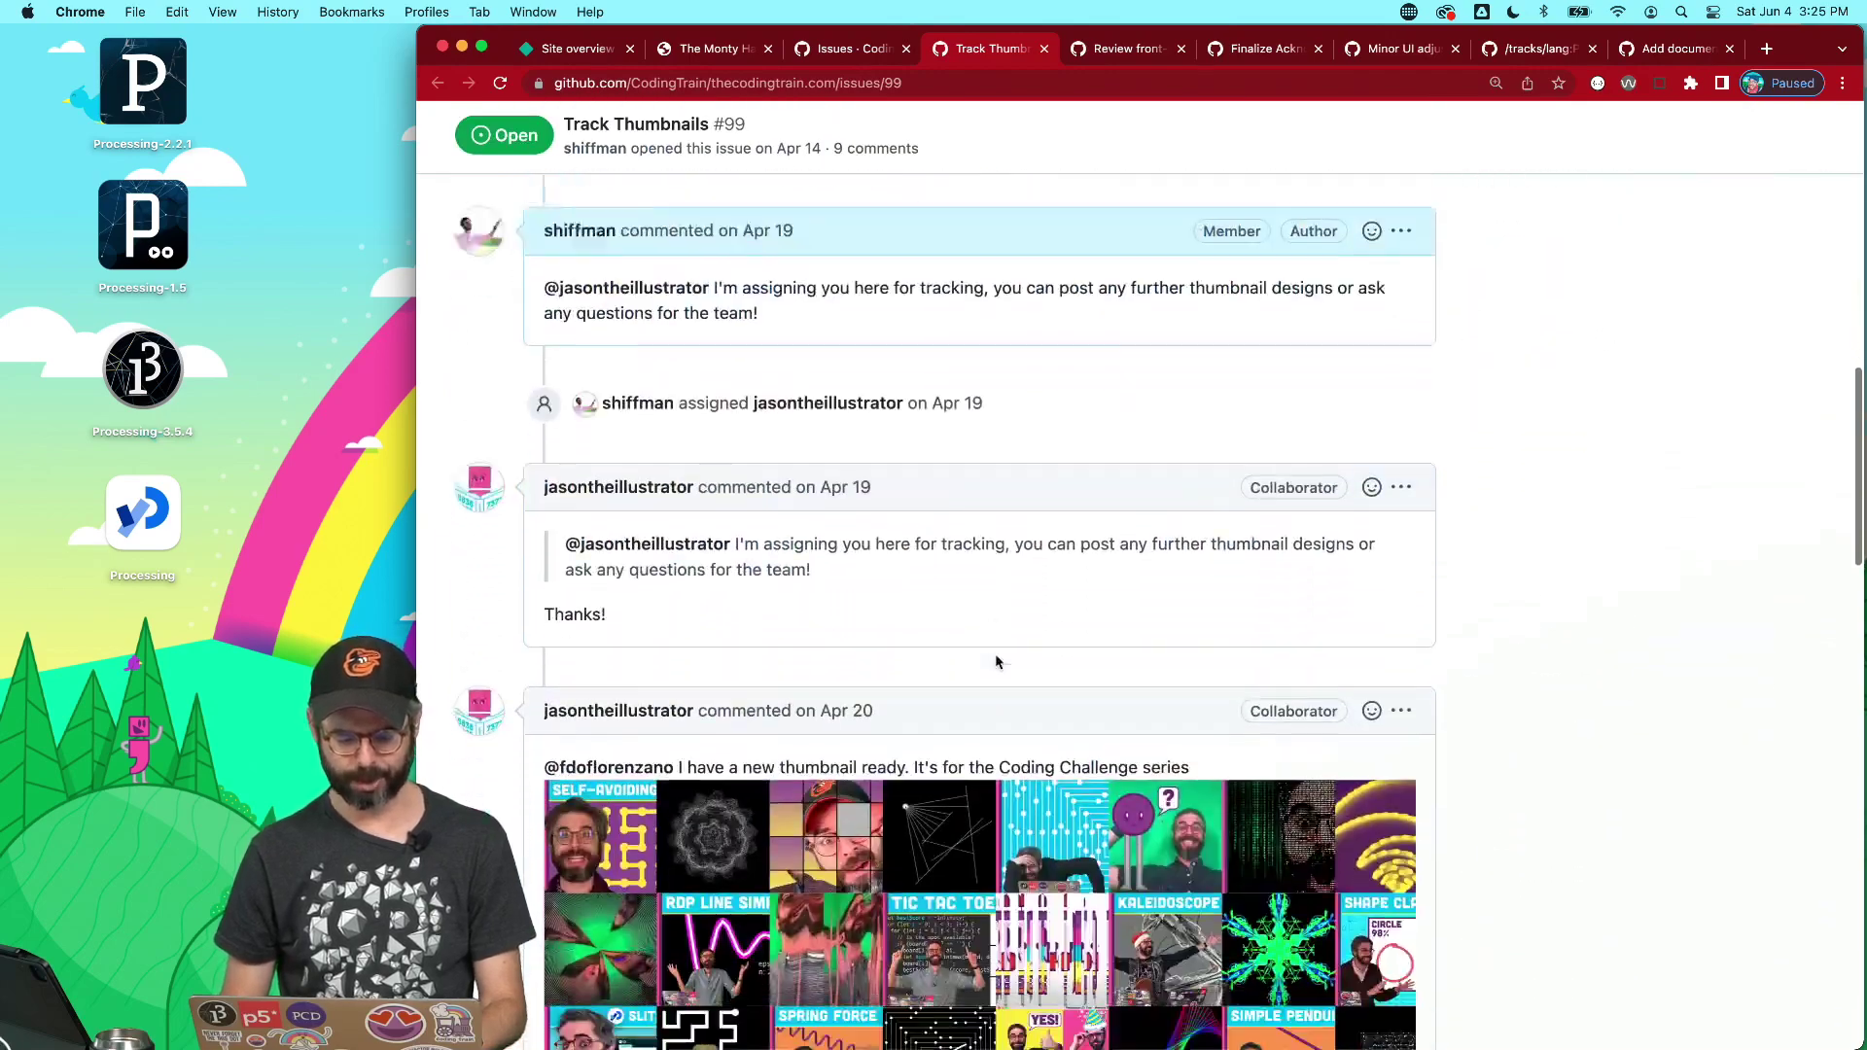
{"action": "scroll", "coordinate": [995, 662], "scroll_direction": "down", "scroll_amount": 7}
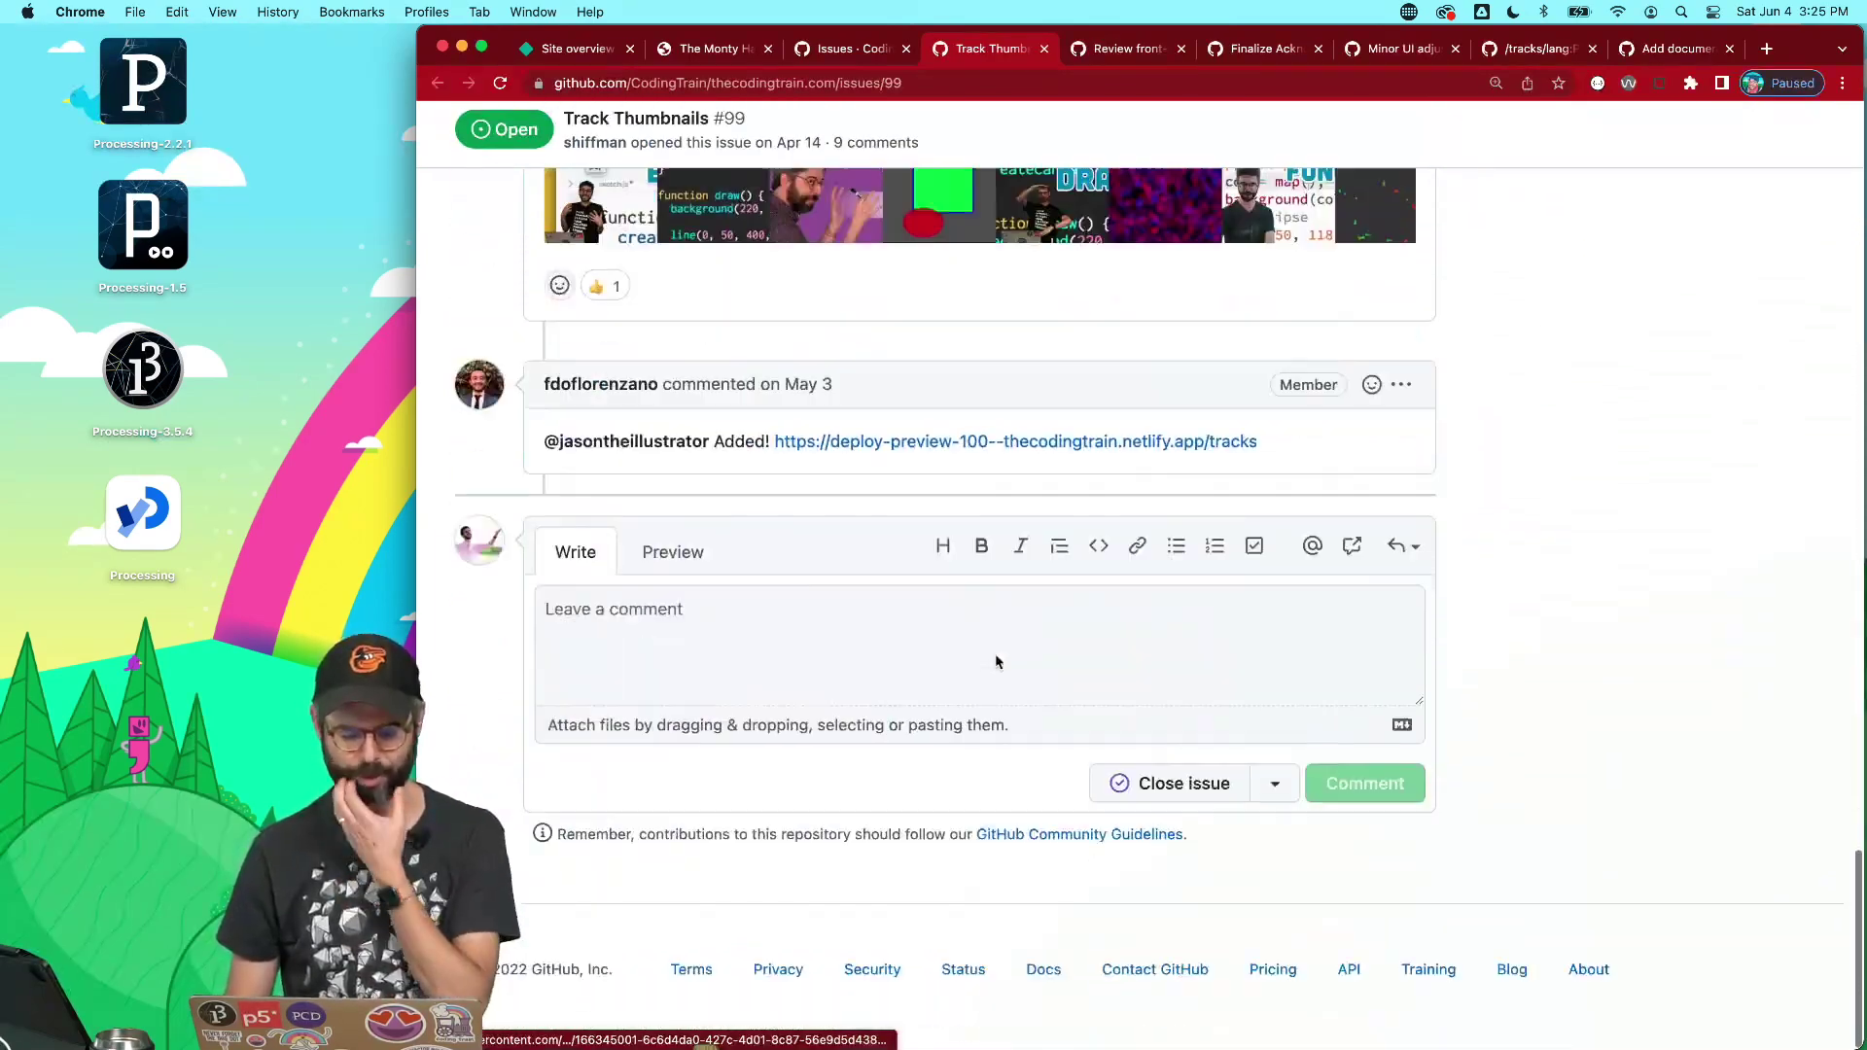
{"action": "scroll", "coordinate": [994, 662], "scroll_direction": "up", "scroll_amount": 4}
{"action": "scroll", "coordinate": [995, 662], "scroll_direction": "down", "scroll_amount": 1}
{"action": "scroll", "coordinate": [994, 662], "scroll_direction": "up", "scroll_amount": 20}
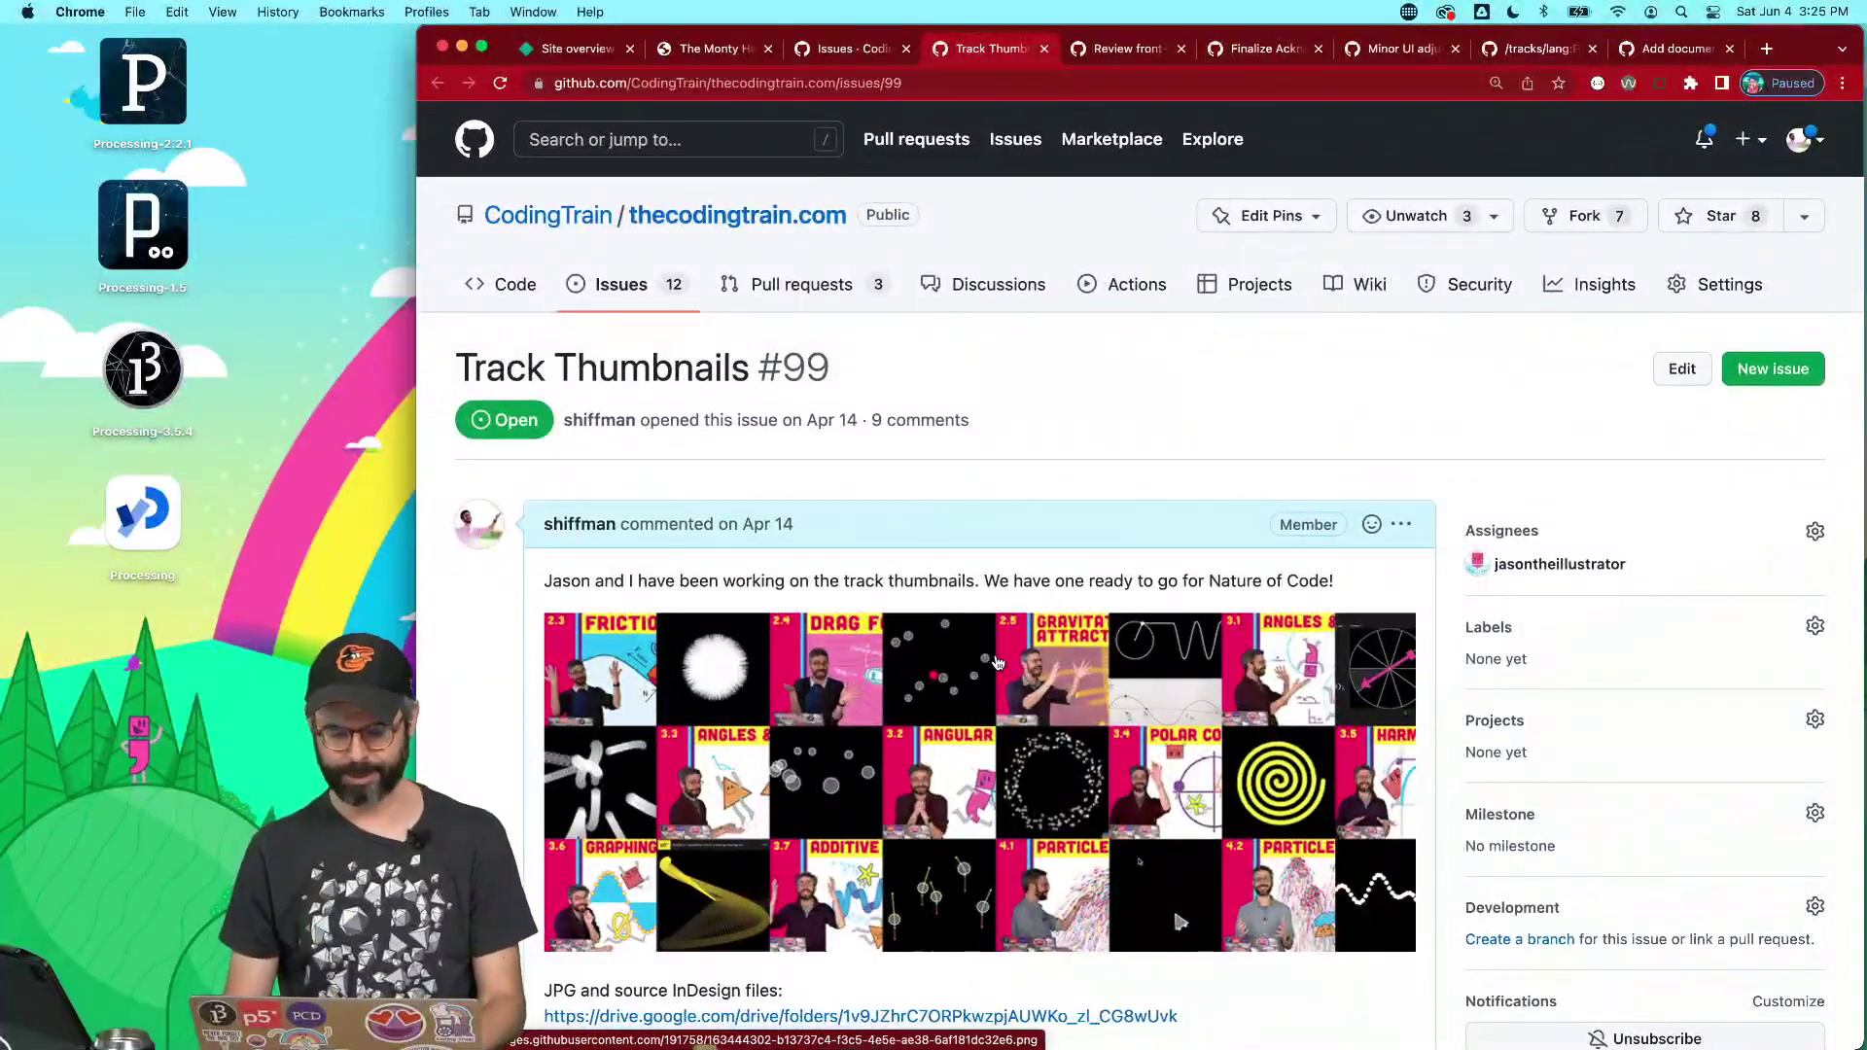
{"action": "key", "text": "super+w"}
{"action": "scroll", "coordinate": [994, 660], "scroll_direction": "down", "scroll_amount": 5}
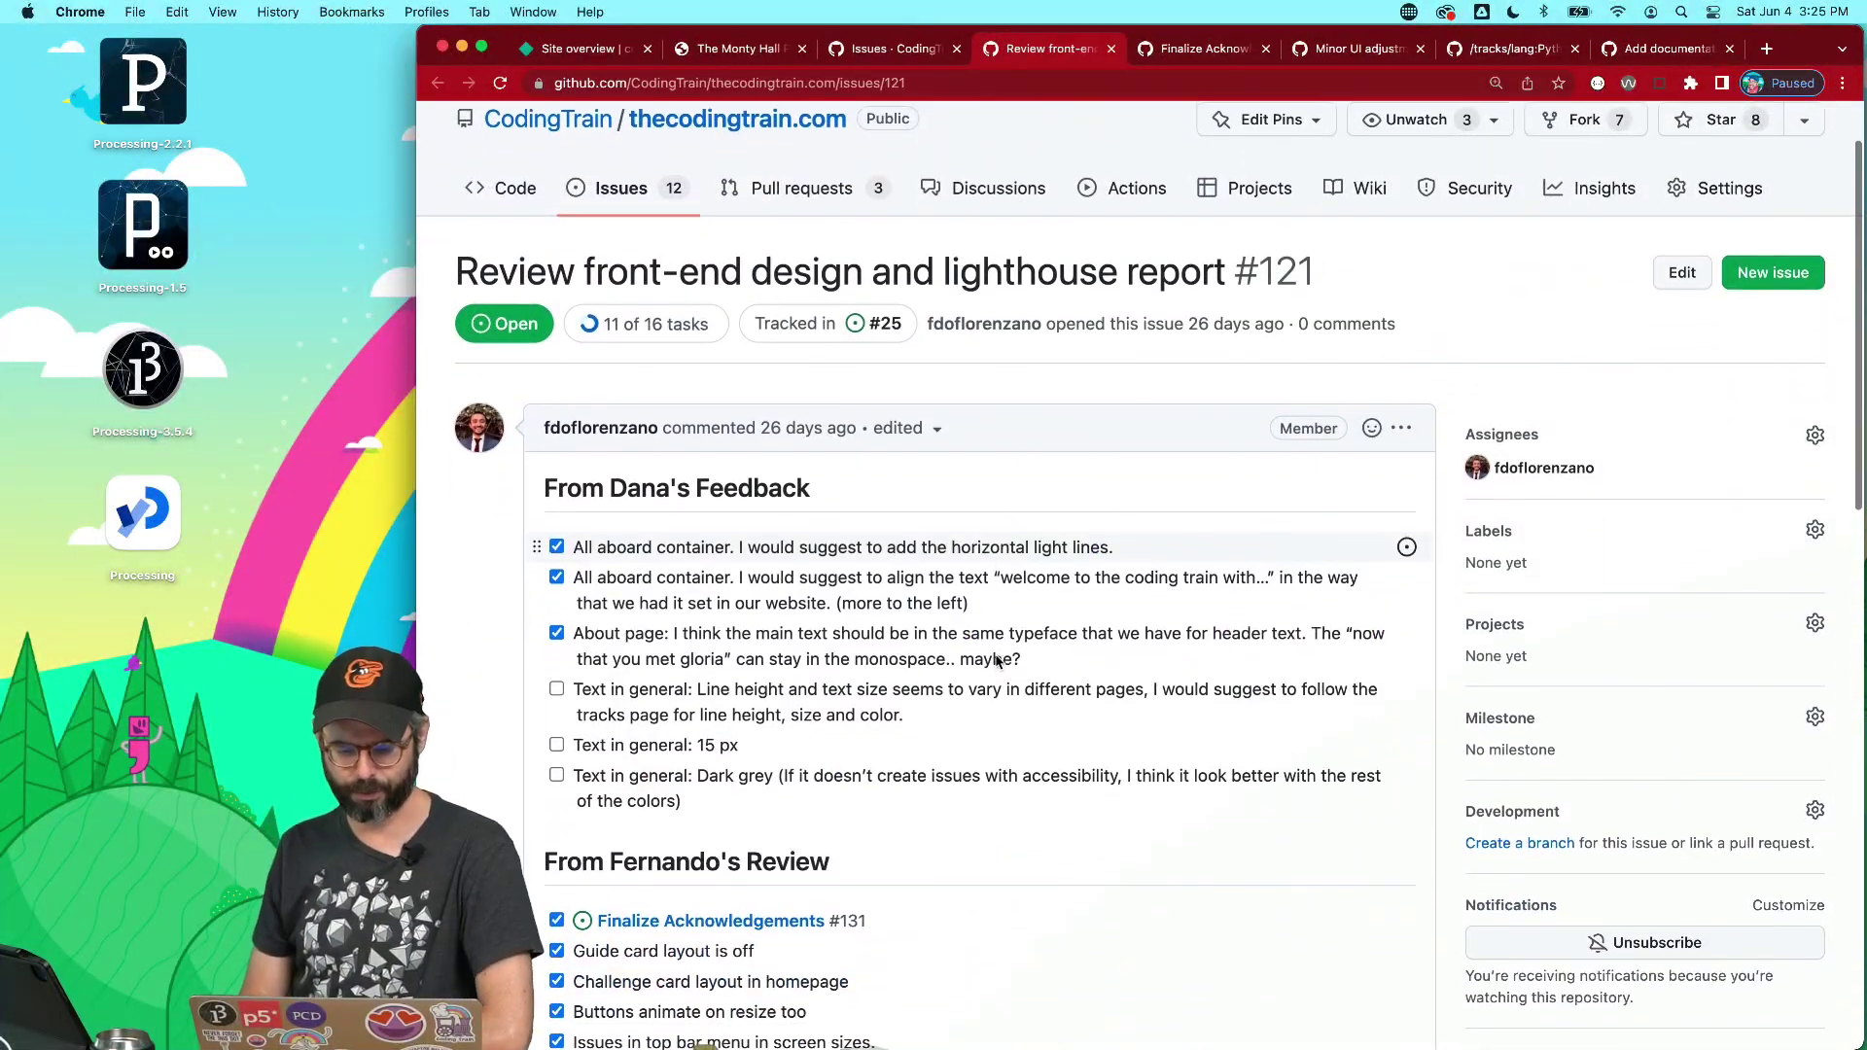
Step: Read and close the front-end design review, Finalize Acknowledgements and Minor UI adjustments issues
{"action": "scroll", "coordinate": [995, 654], "scroll_direction": "down", "scroll_amount": 1}
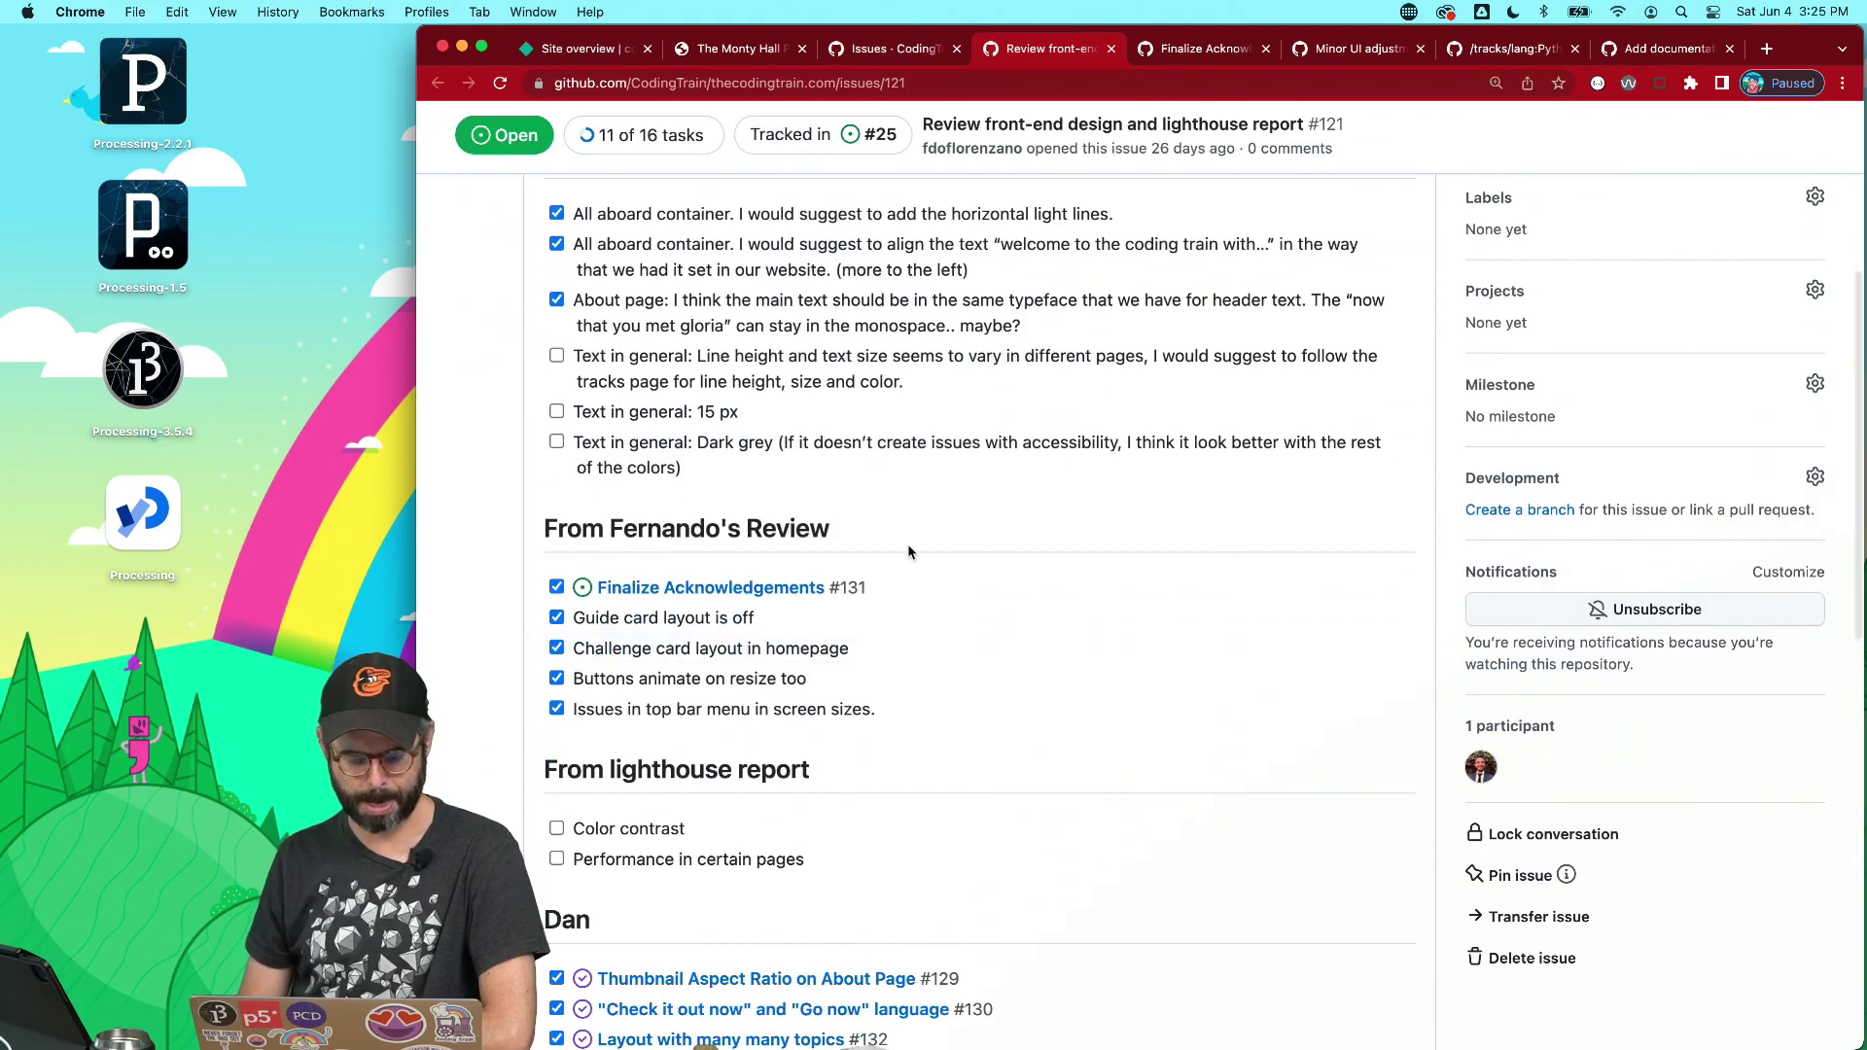
{"action": "scroll", "coordinate": [812, 623], "scroll_direction": "down", "scroll_amount": 7}
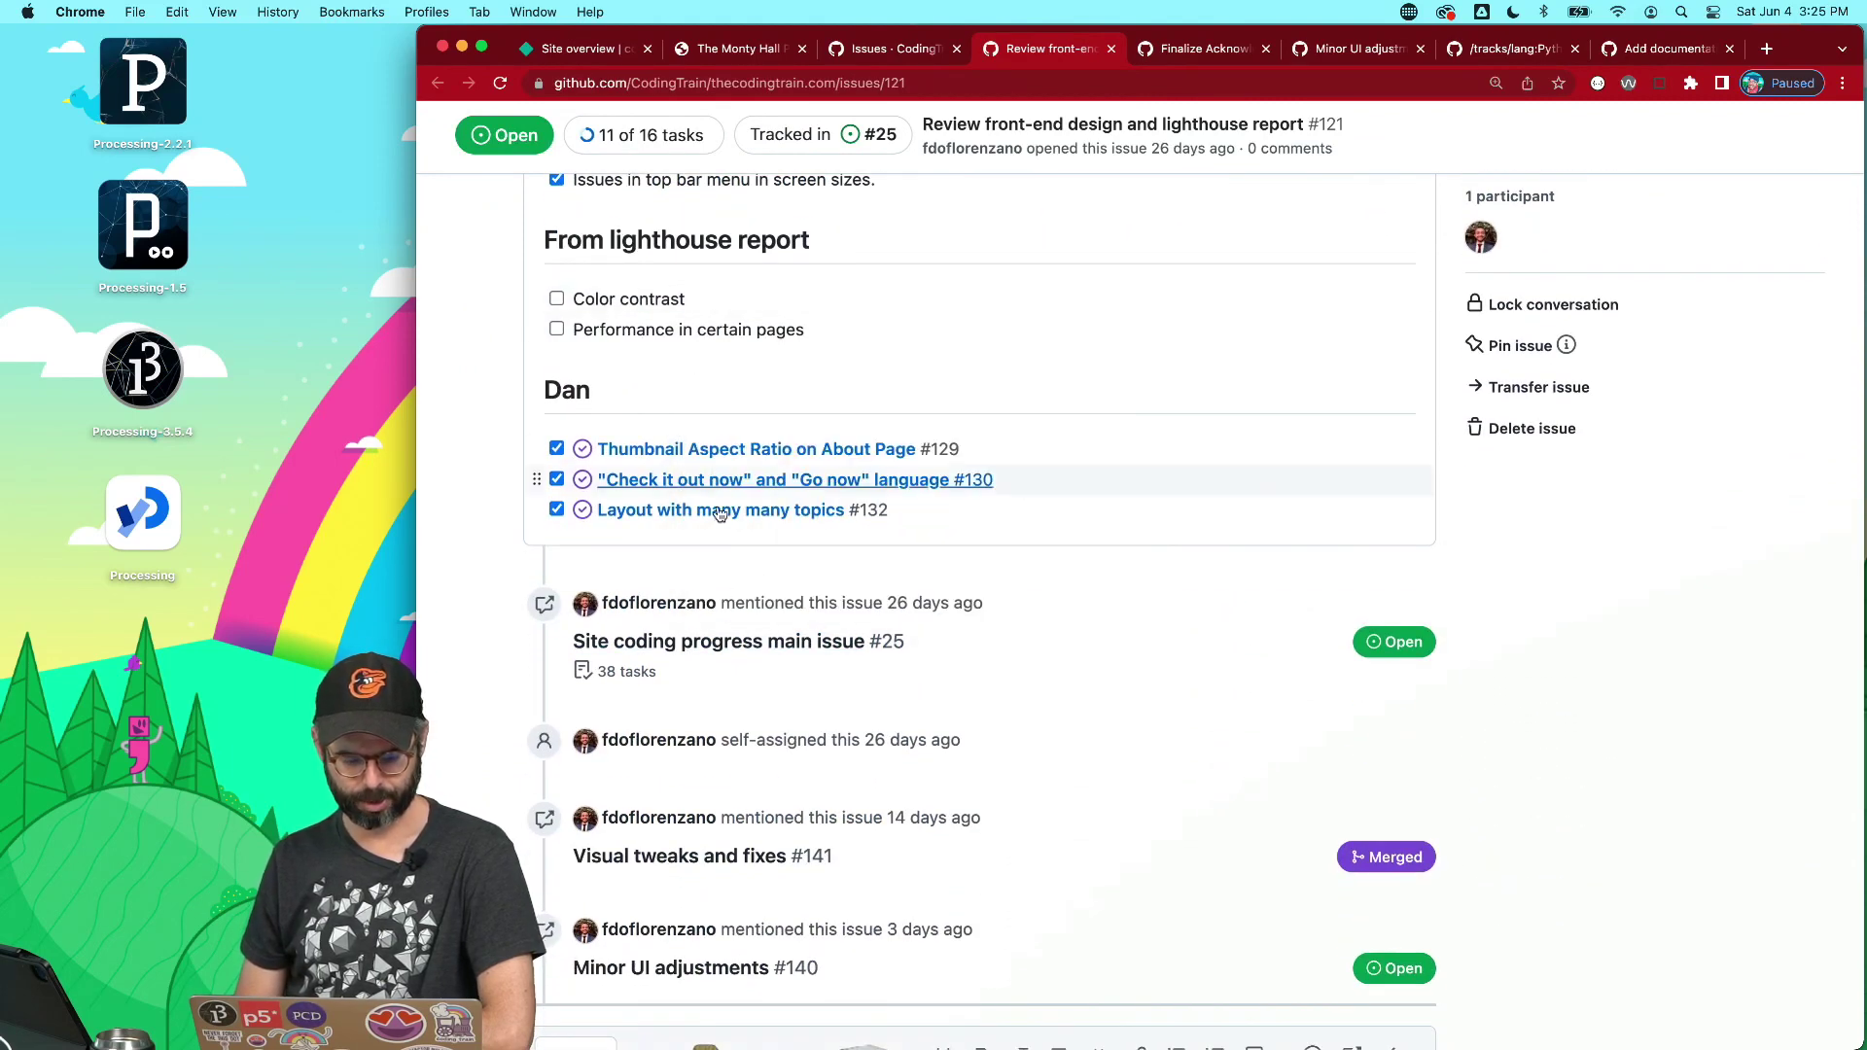
{"action": "scroll", "coordinate": [723, 583], "scroll_direction": "down", "scroll_amount": 5}
{"action": "scroll", "coordinate": [722, 593], "scroll_direction": "up", "scroll_amount": 9}
{"action": "scroll", "coordinate": [722, 593], "scroll_direction": "up", "scroll_amount": 10}
{"action": "key", "text": "super+w"}
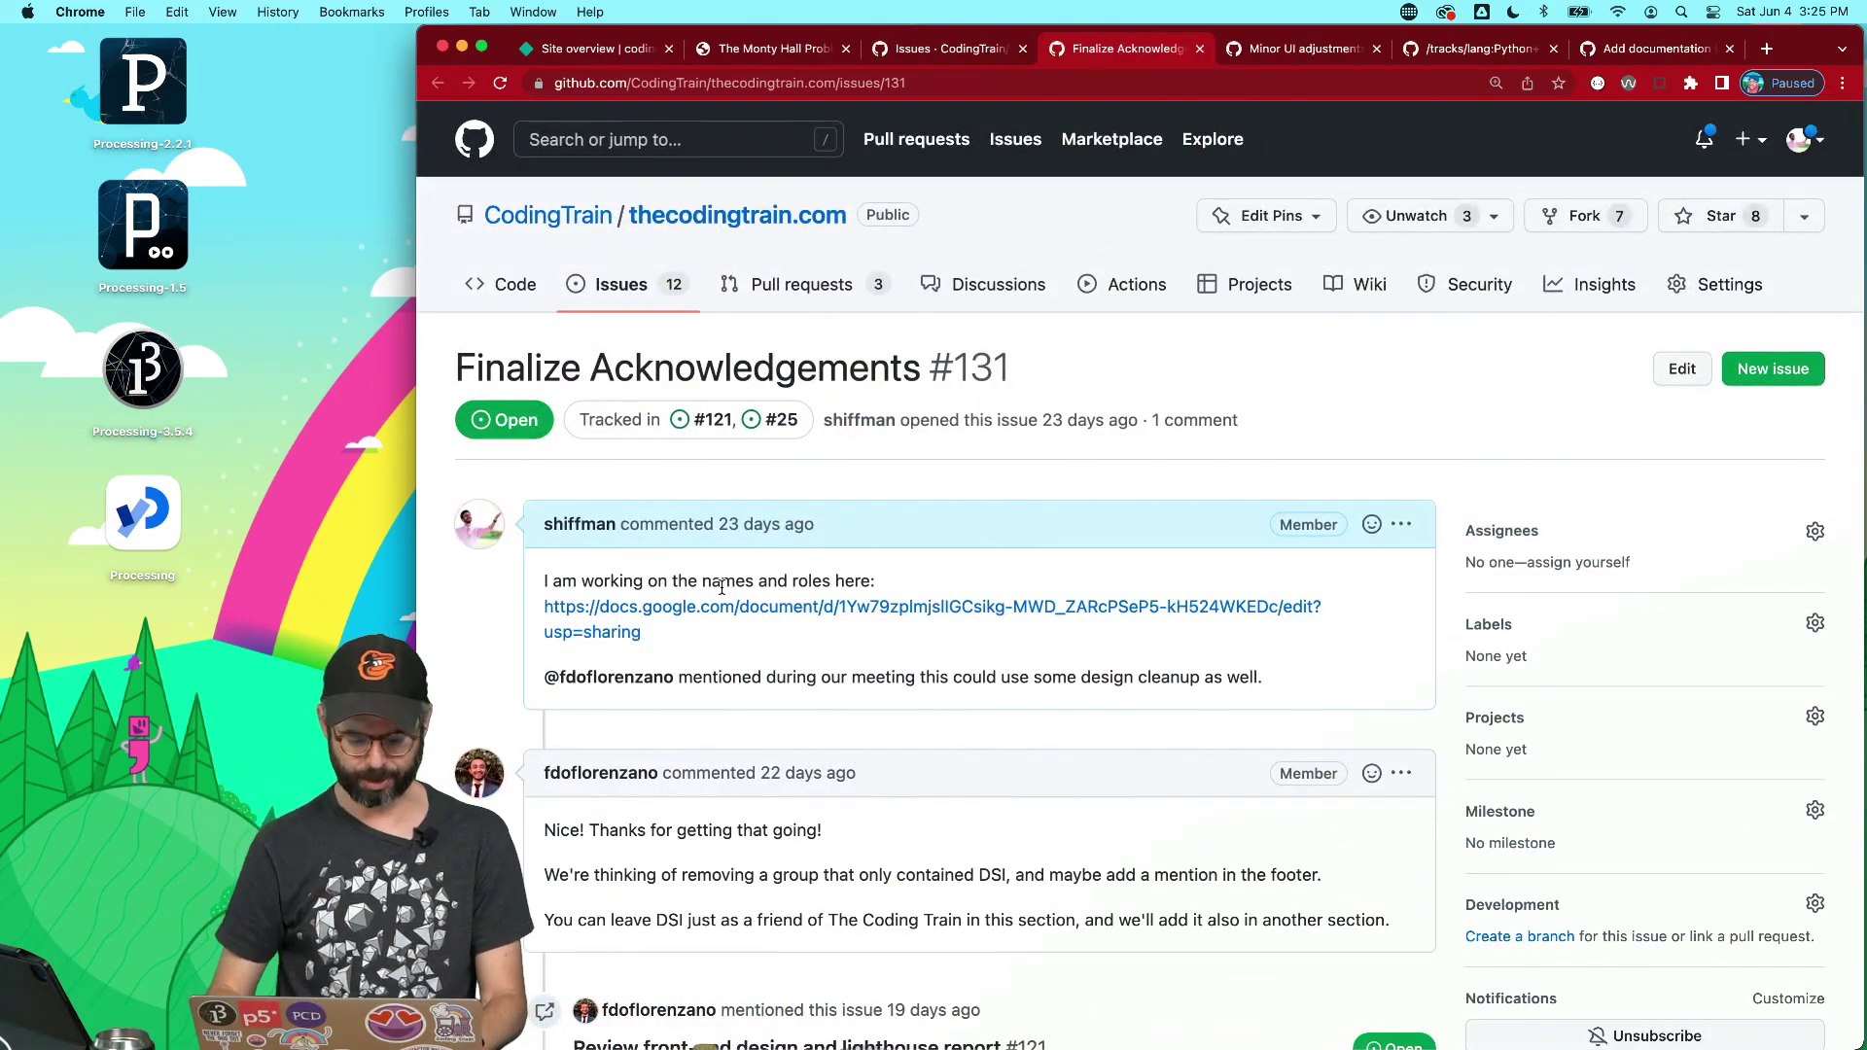
{"action": "scroll", "coordinate": [723, 588], "scroll_direction": "down", "scroll_amount": 4}
{"action": "scroll", "coordinate": [723, 587], "scroll_direction": "up", "scroll_amount": 5}
{"action": "key", "text": "super+w"}
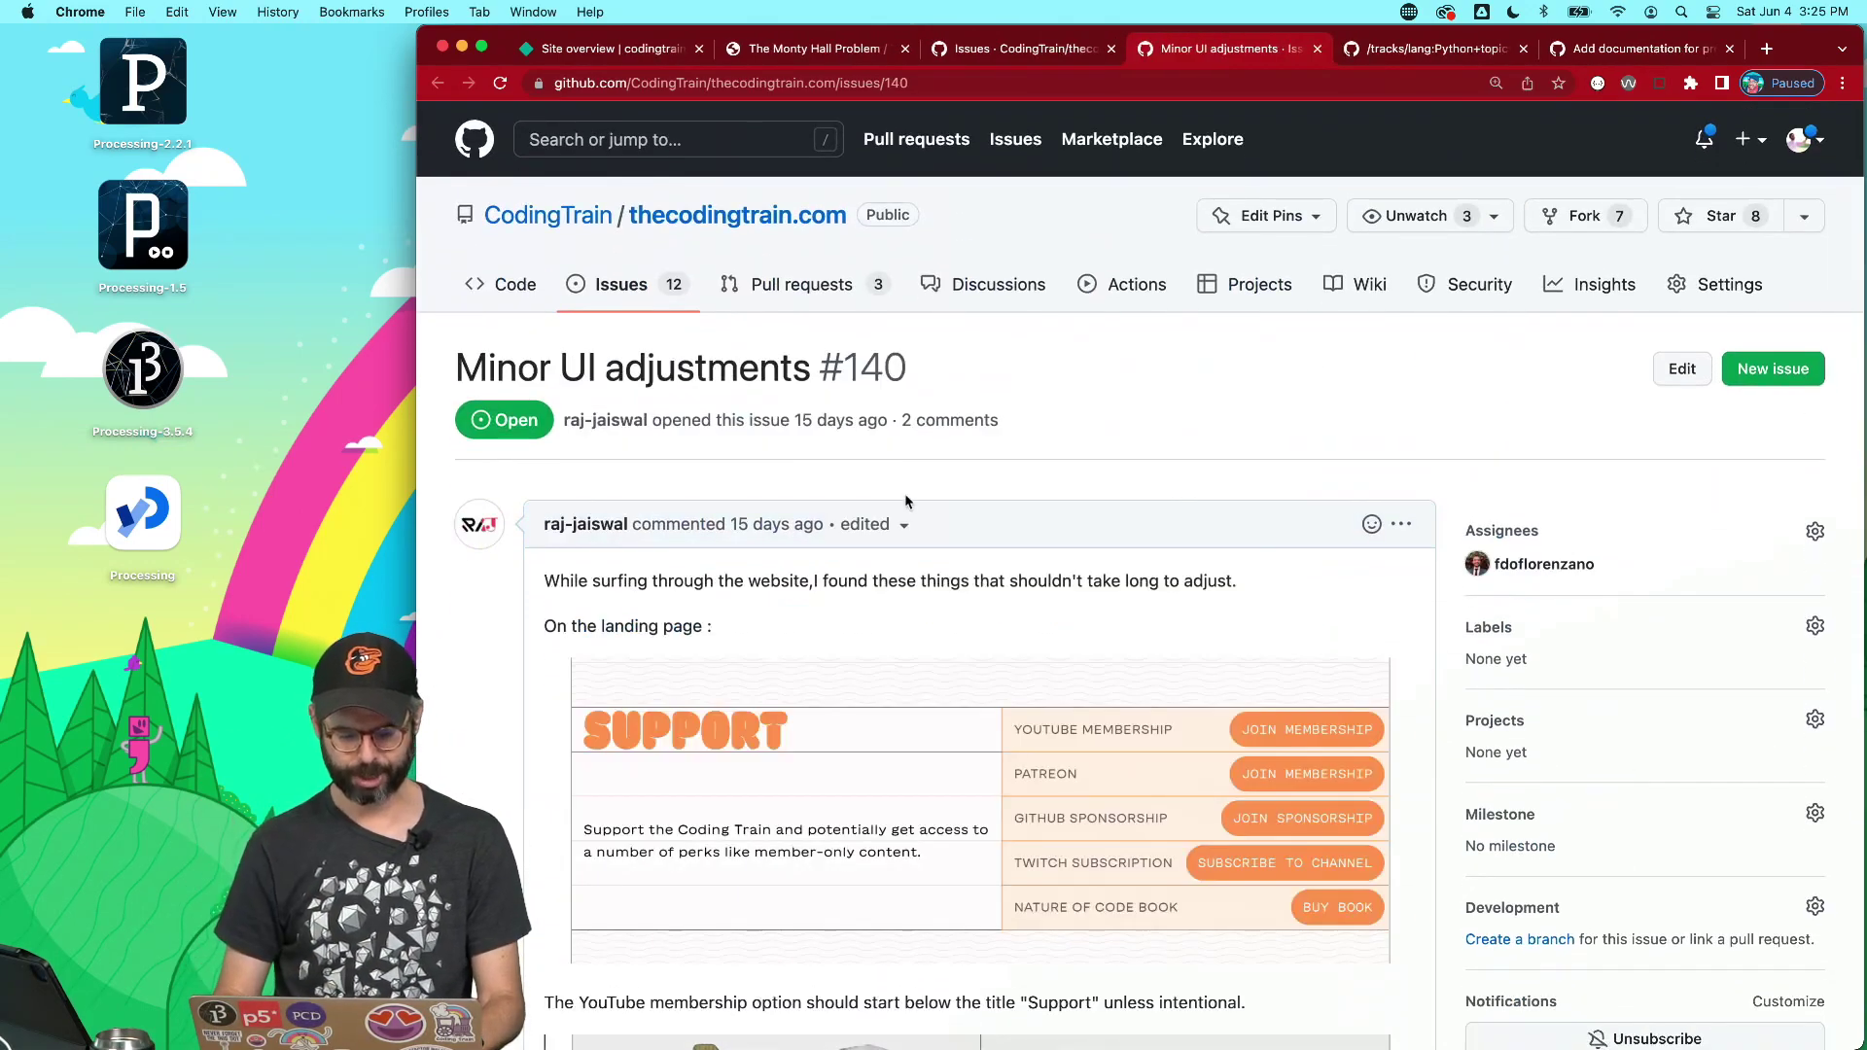
{"action": "scroll", "coordinate": [861, 540], "scroll_direction": "down", "scroll_amount": 5}
{"action": "scroll", "coordinate": [862, 547], "scroll_direction": "down", "scroll_amount": 15}
{"action": "scroll", "coordinate": [864, 548], "scroll_direction": "down", "scroll_amount": 20}
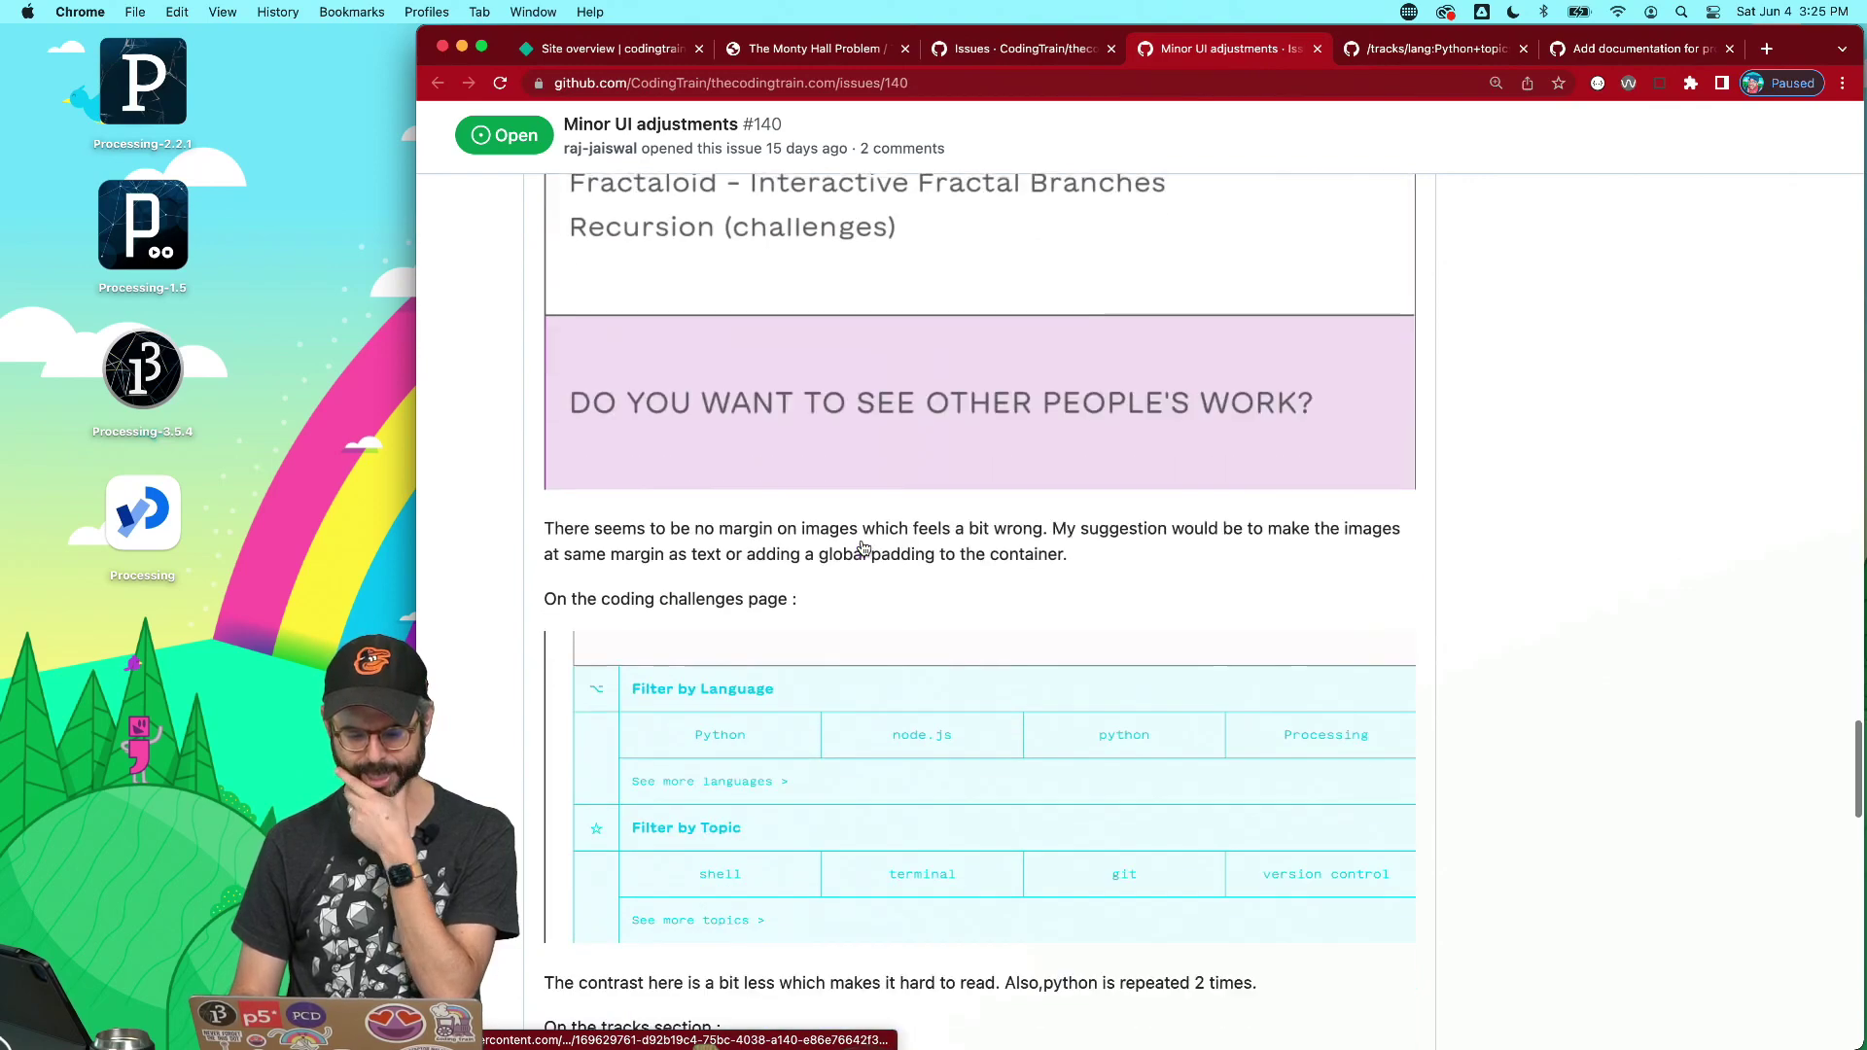
{"action": "scroll", "coordinate": [864, 549], "scroll_direction": "down", "scroll_amount": 20}
{"action": "scroll", "coordinate": [862, 547], "scroll_direction": "down", "scroll_amount": 5}
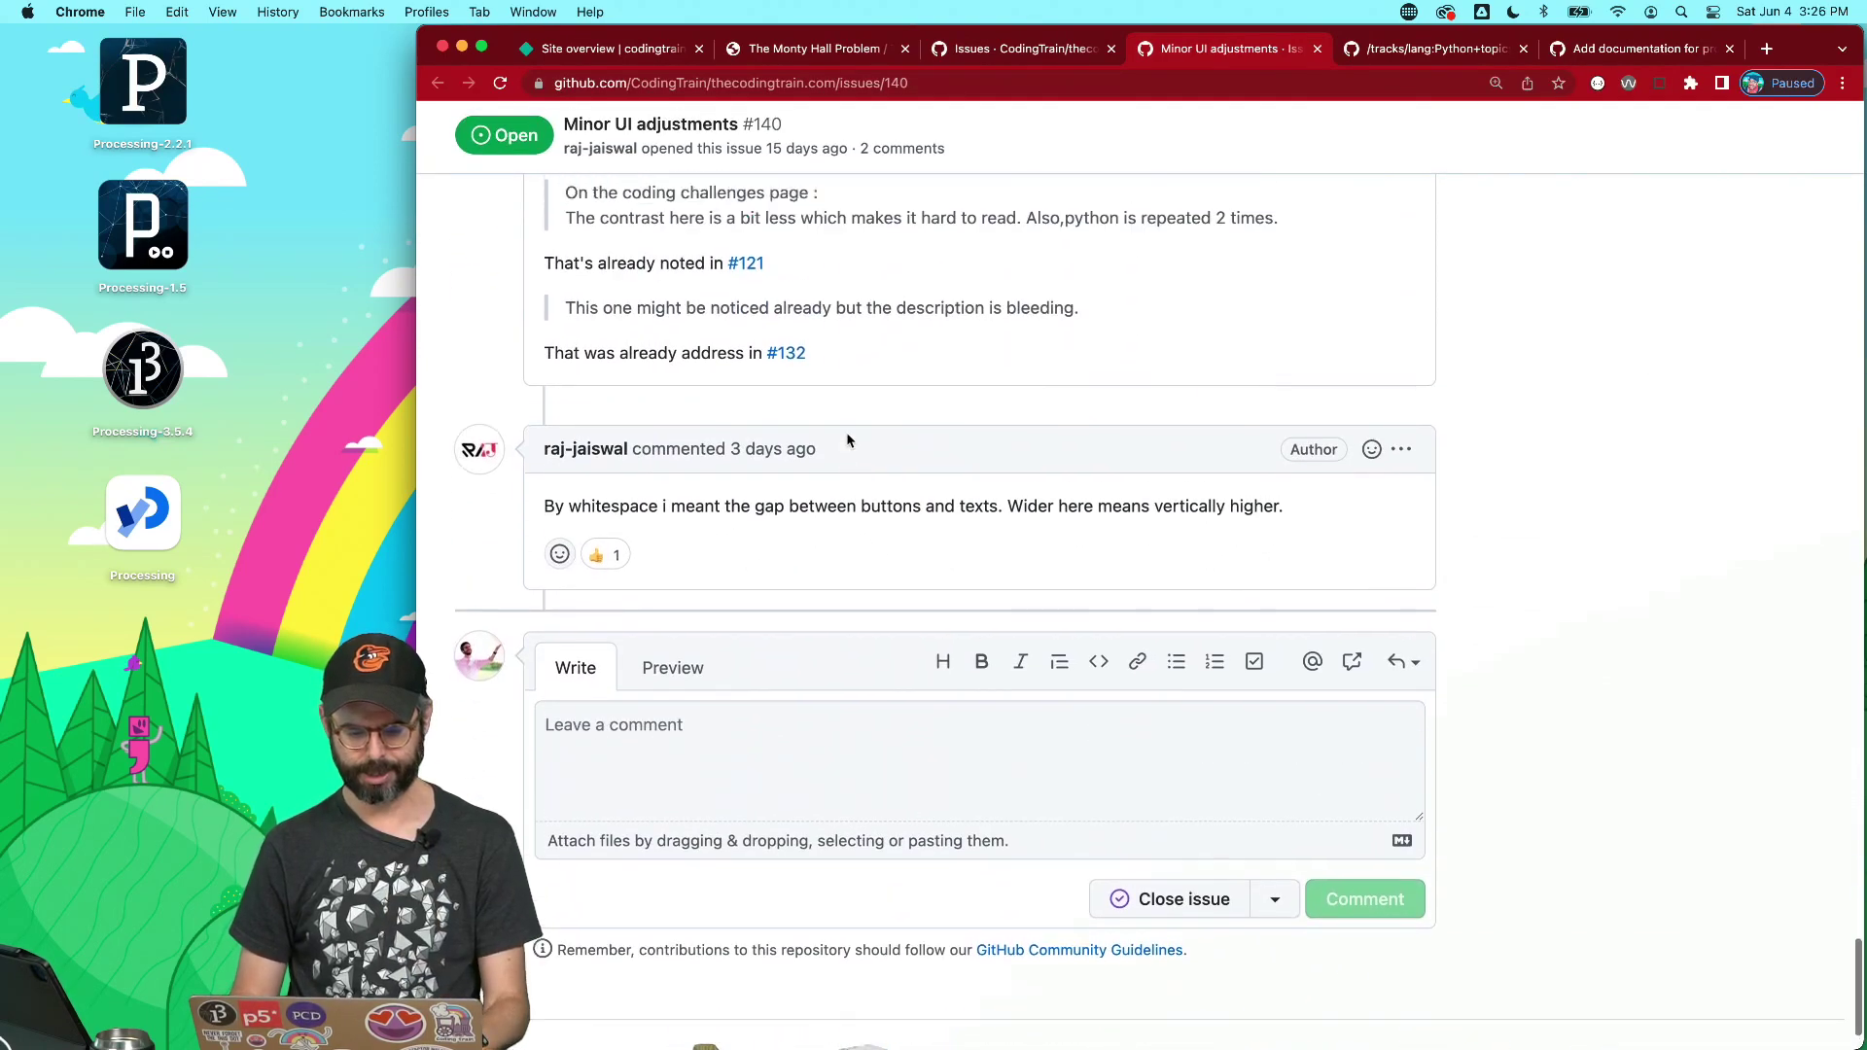
{"action": "scroll", "coordinate": [846, 440], "scroll_direction": "up", "scroll_amount": 3}
{"action": "key", "text": "super+w"}
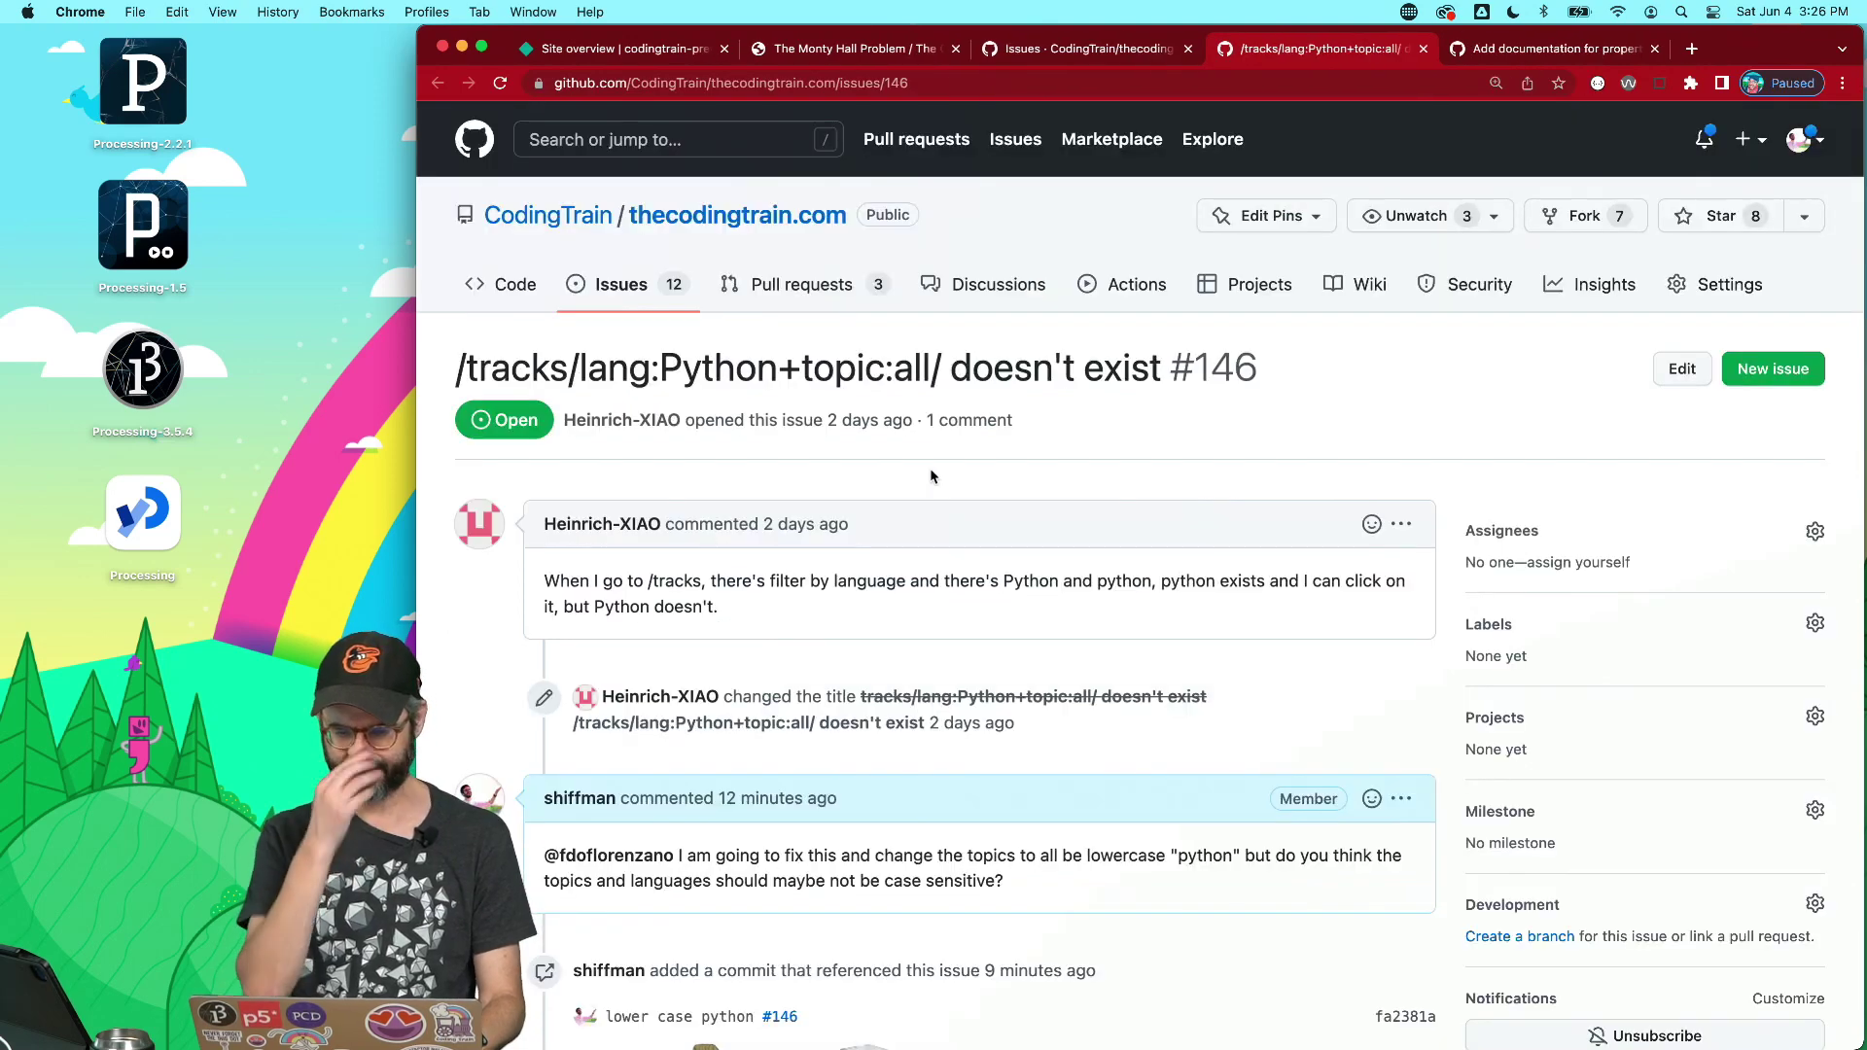
Step: Read and close the Python tracks issue #146 and the Coding Train event documentation issue
{"action": "scroll", "coordinate": [1199, 509], "scroll_direction": "down", "scroll_amount": 3}
{"action": "scroll", "coordinate": [1199, 510], "scroll_direction": "down", "scroll_amount": 2}
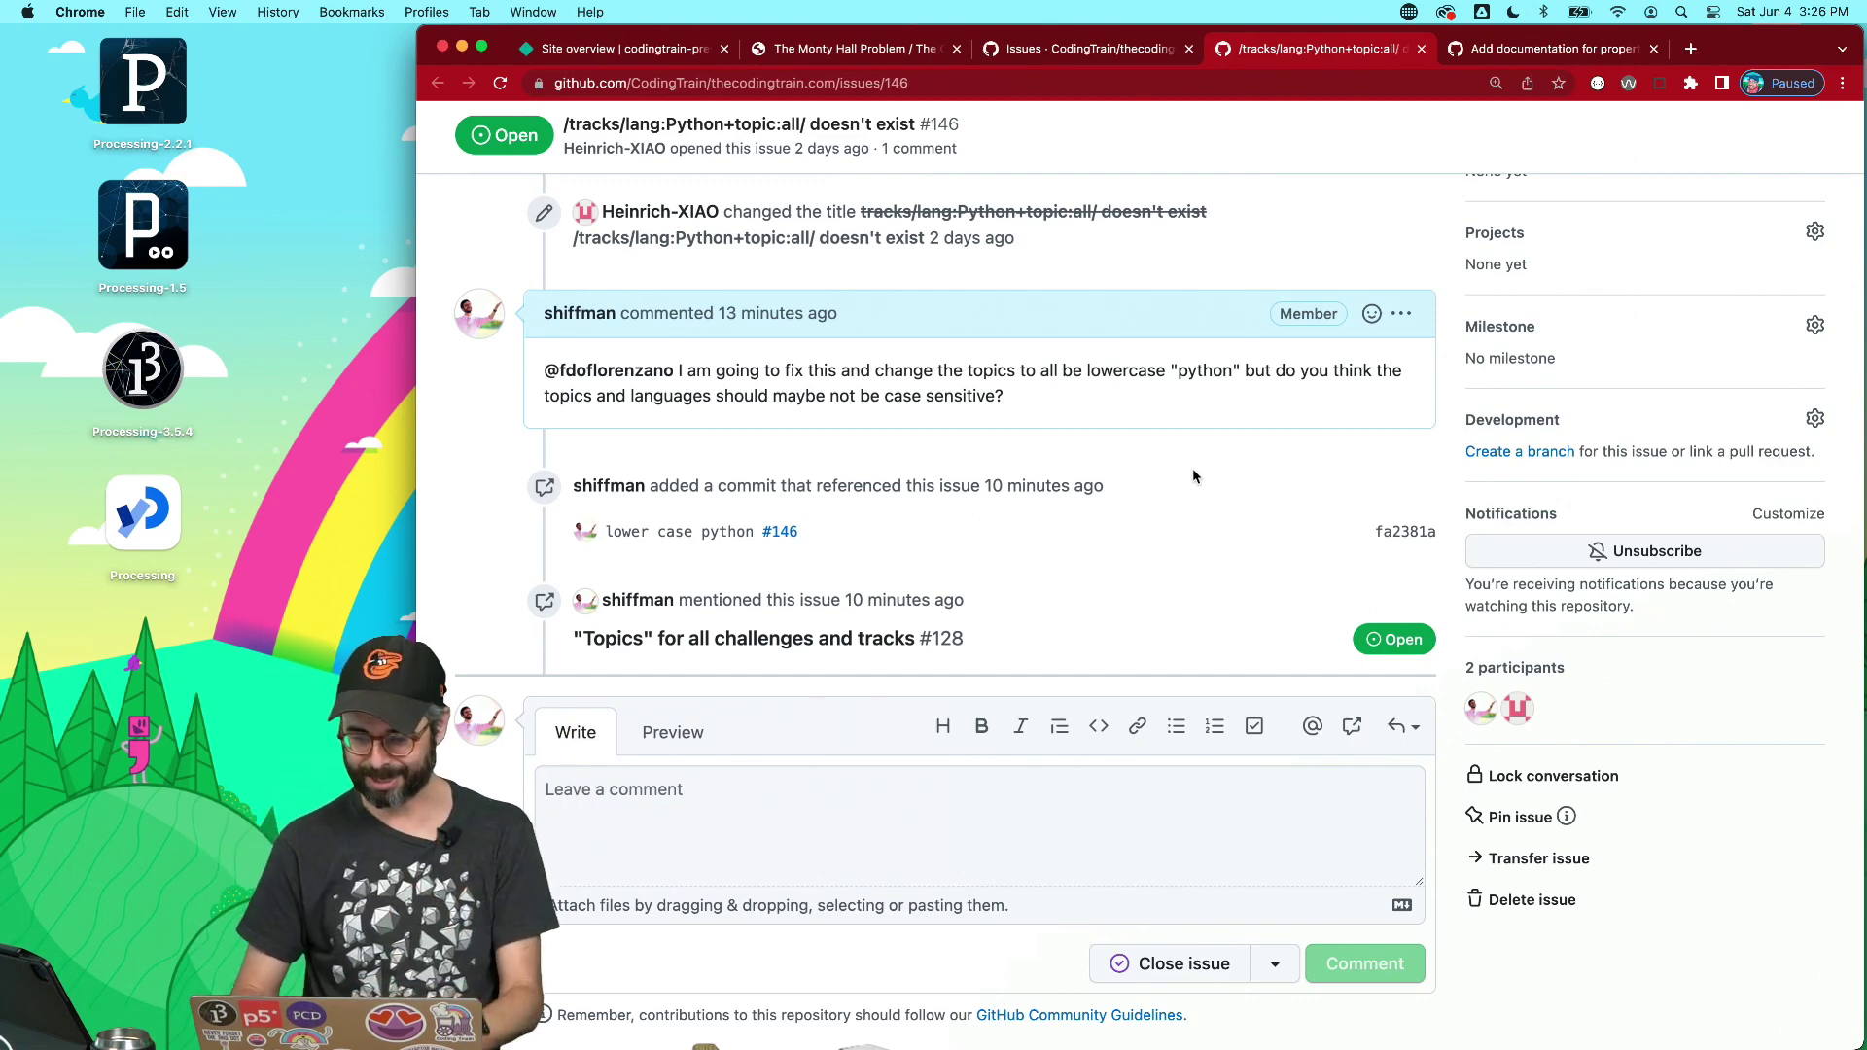
{"action": "key", "text": "super+w"}
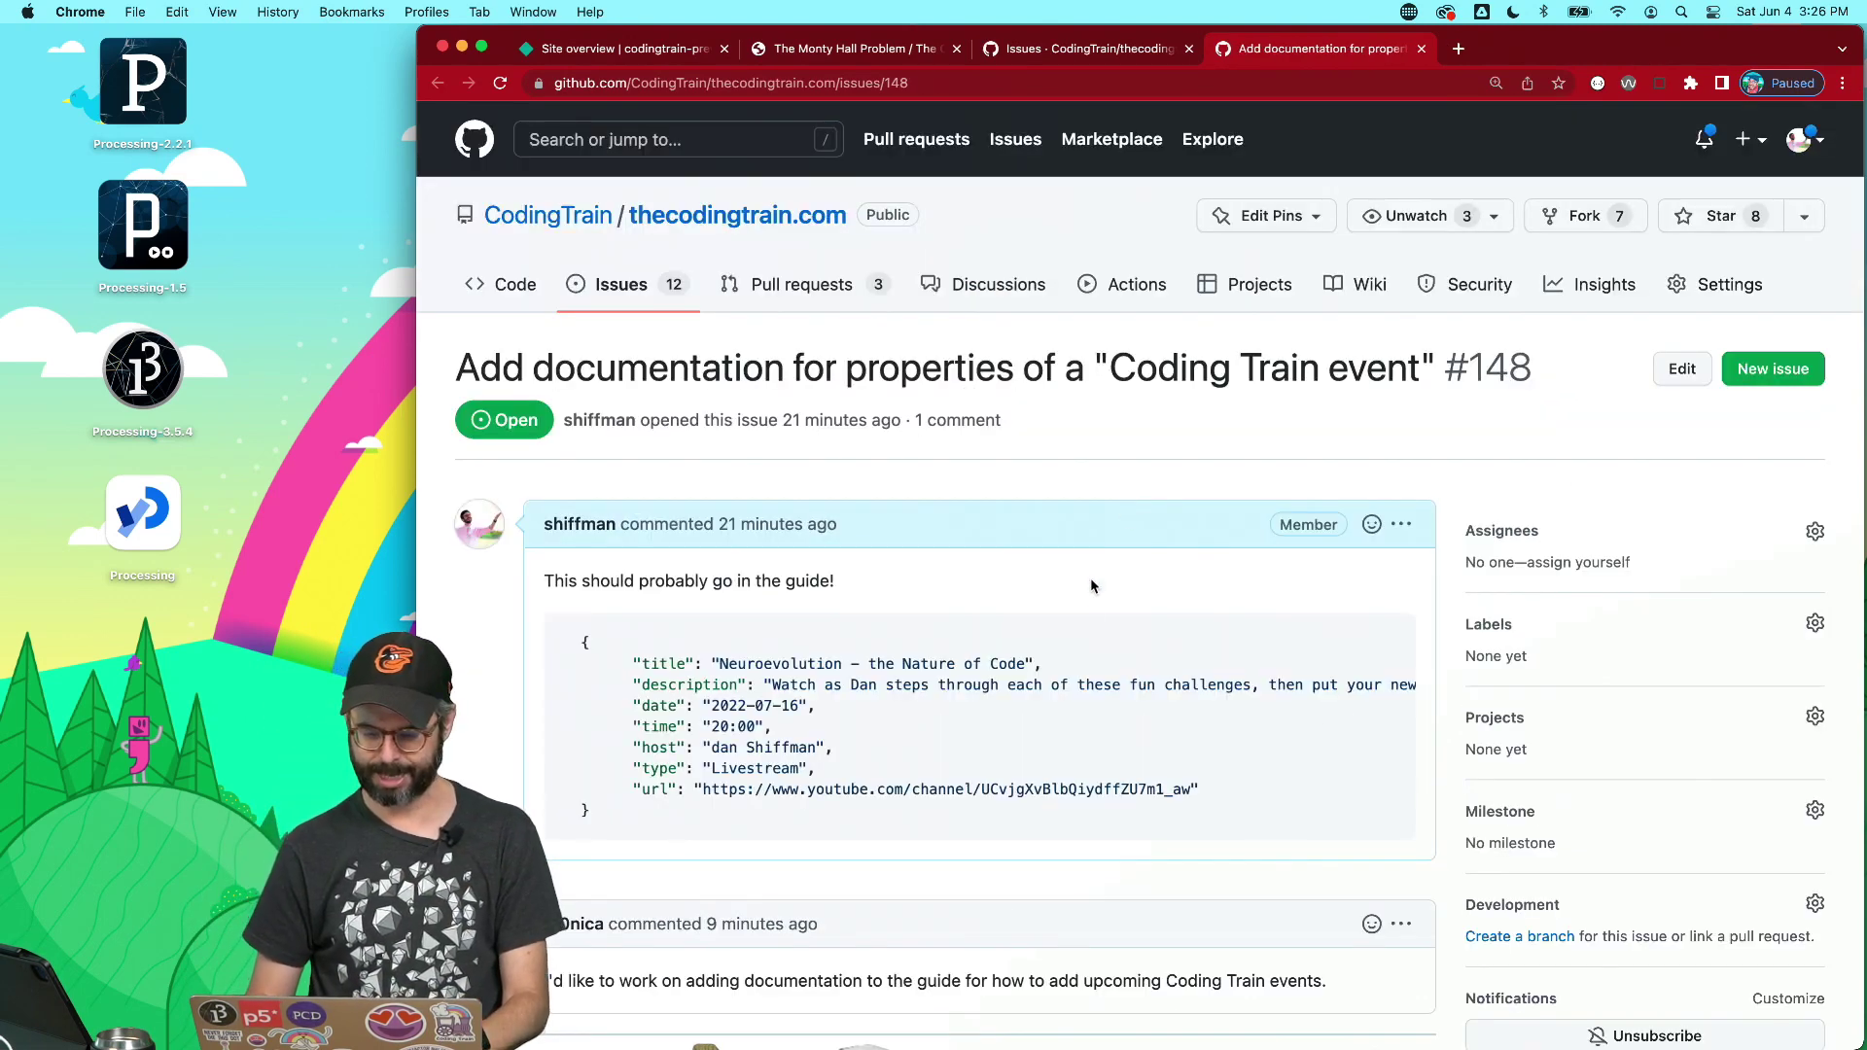
{"action": "scroll", "coordinate": [1083, 617], "scroll_direction": "down", "scroll_amount": 2}
{"action": "scroll", "coordinate": [1085, 618], "scroll_direction": "down", "scroll_amount": 2}
{"action": "key", "text": "super+w"}
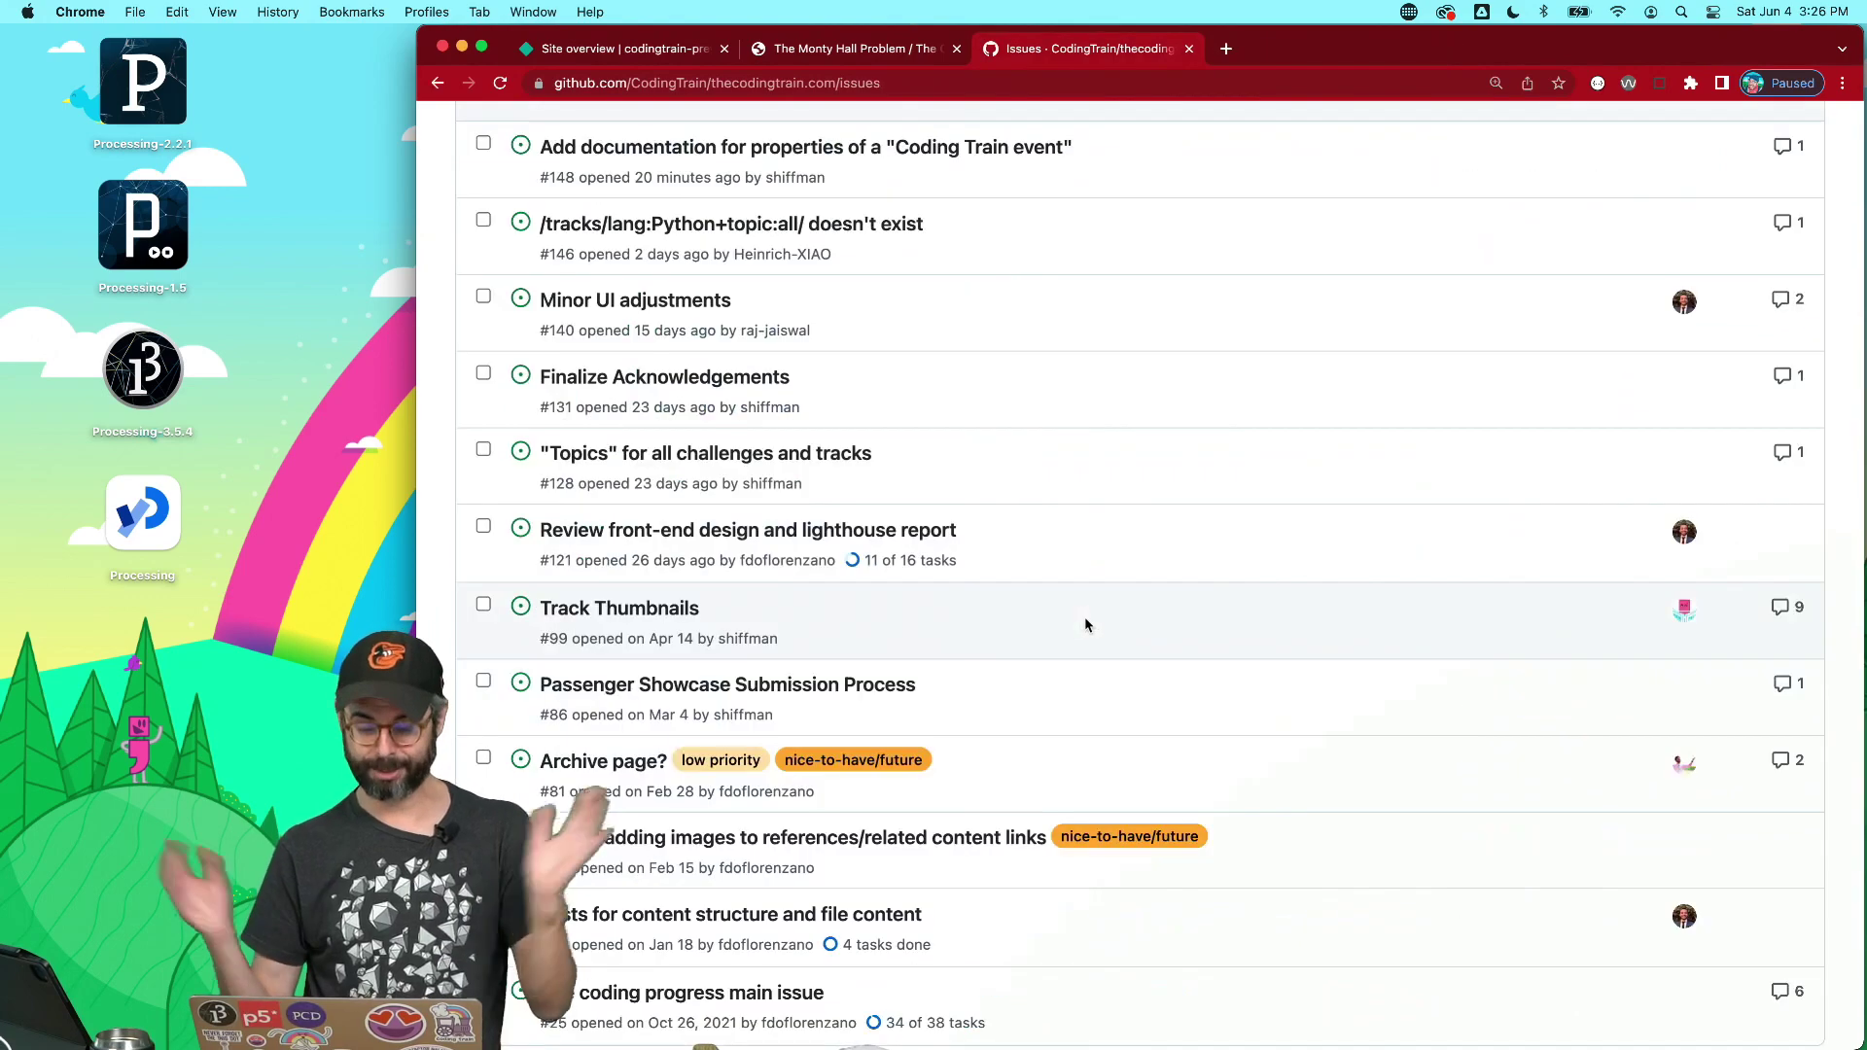
Step: Find the Topics for all challenges and tracks issue #128 in the Issues list, read it, then close it
{"action": "scroll", "coordinate": [1085, 624], "scroll_direction": "up", "scroll_amount": 5}
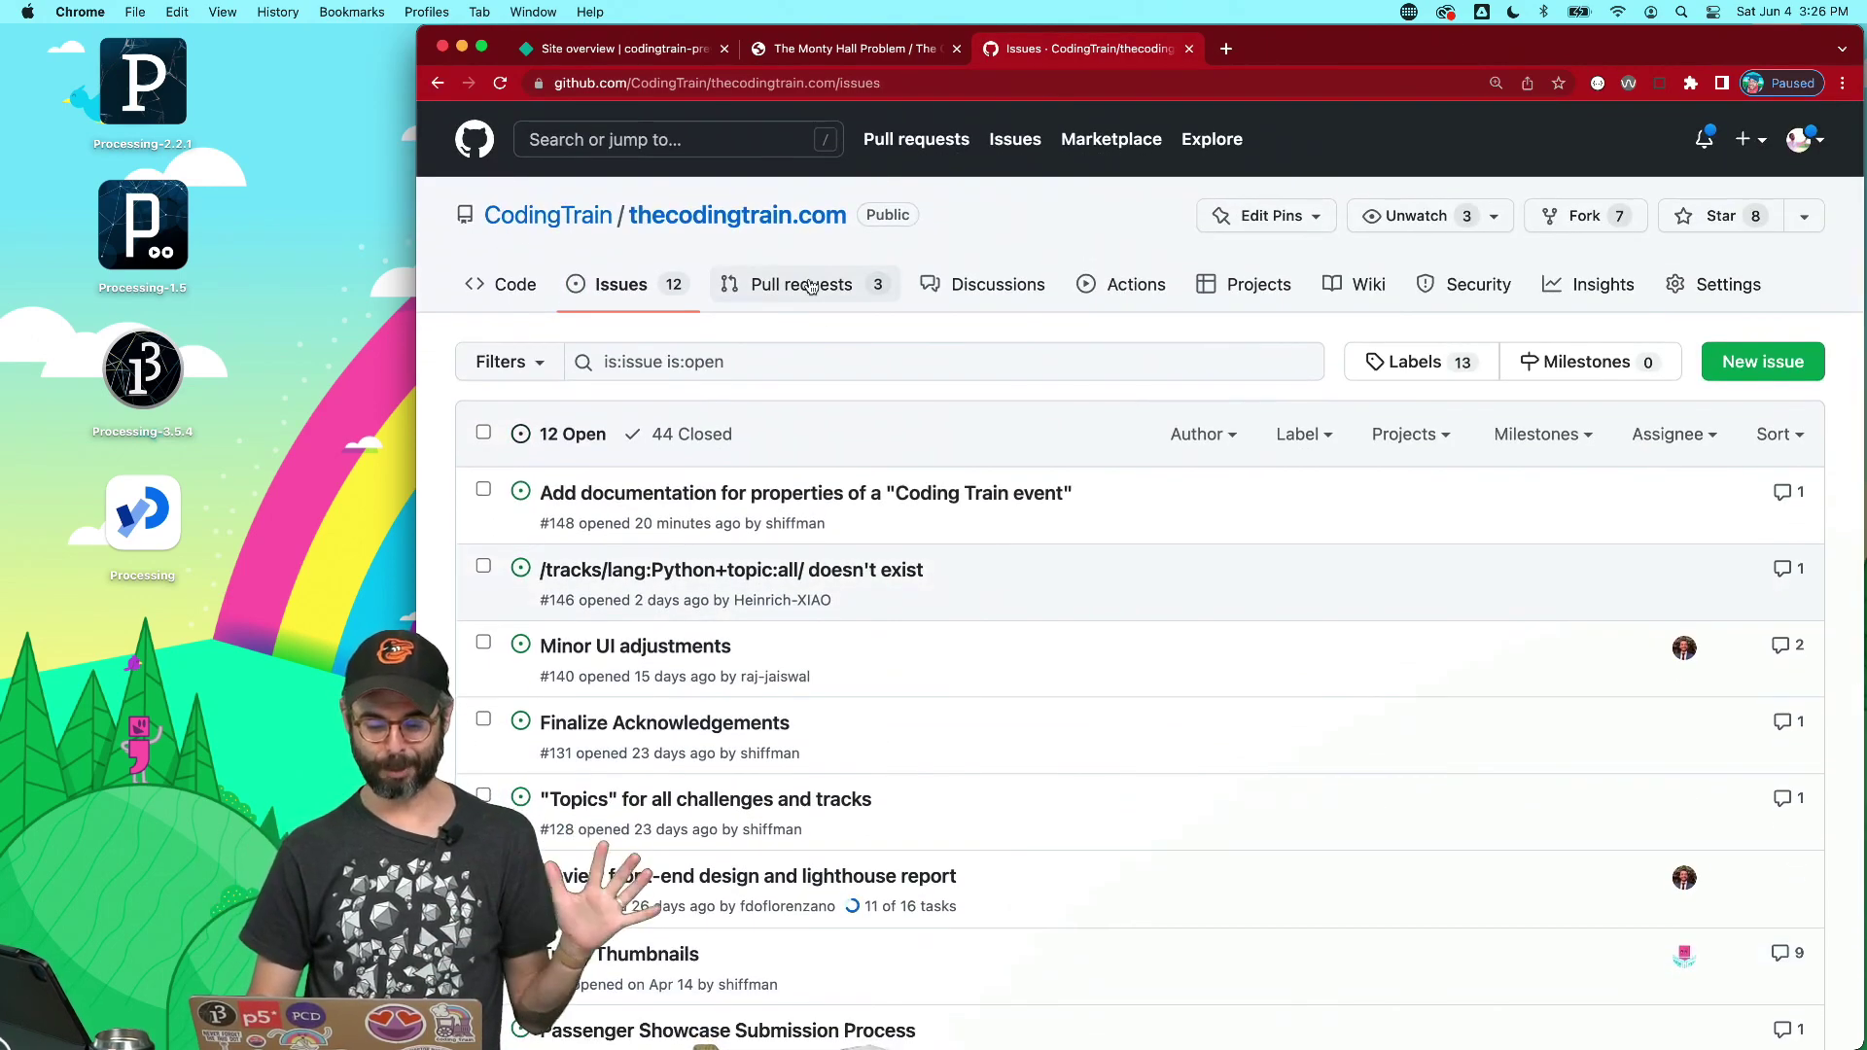
{"action": "left_click", "coordinate": [811, 285]}
{"action": "left_click", "coordinate": [620, 284]}
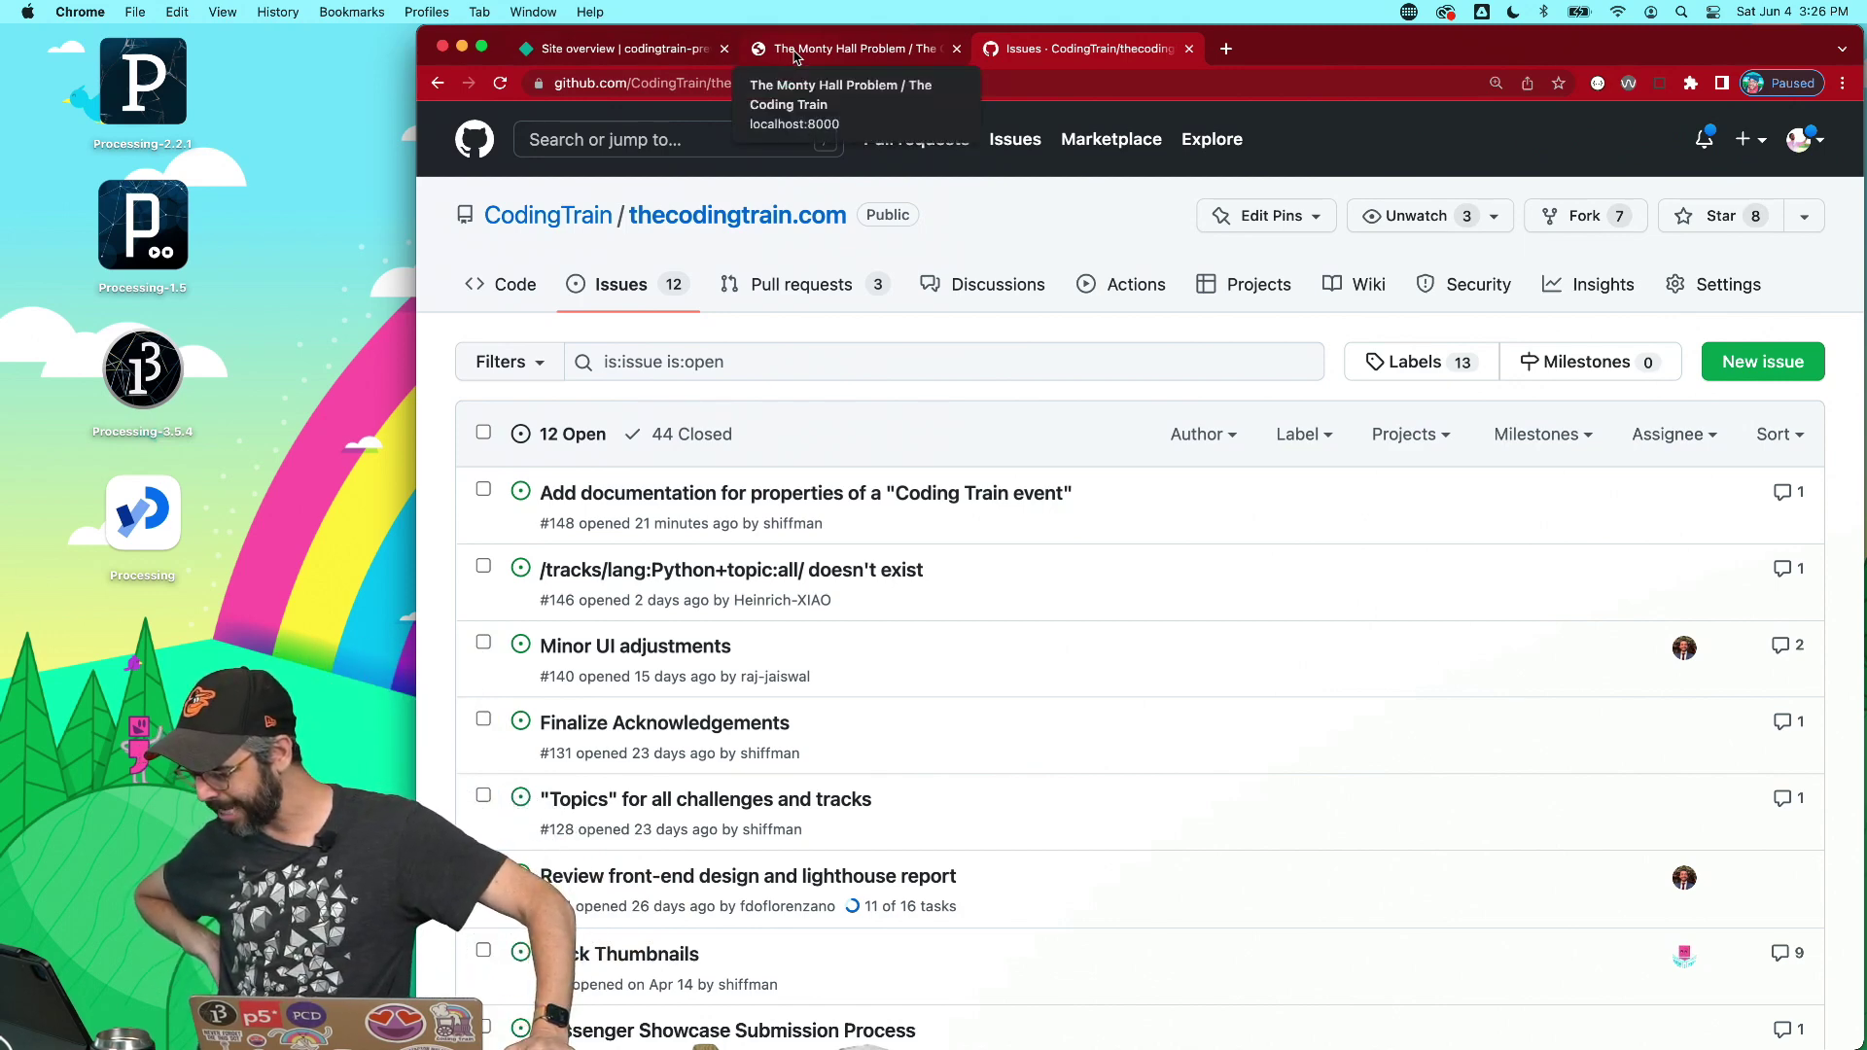
{"action": "scroll", "coordinate": [783, 612], "scroll_direction": "down", "scroll_amount": 3}
{"action": "left_click", "coordinate": [707, 582]}
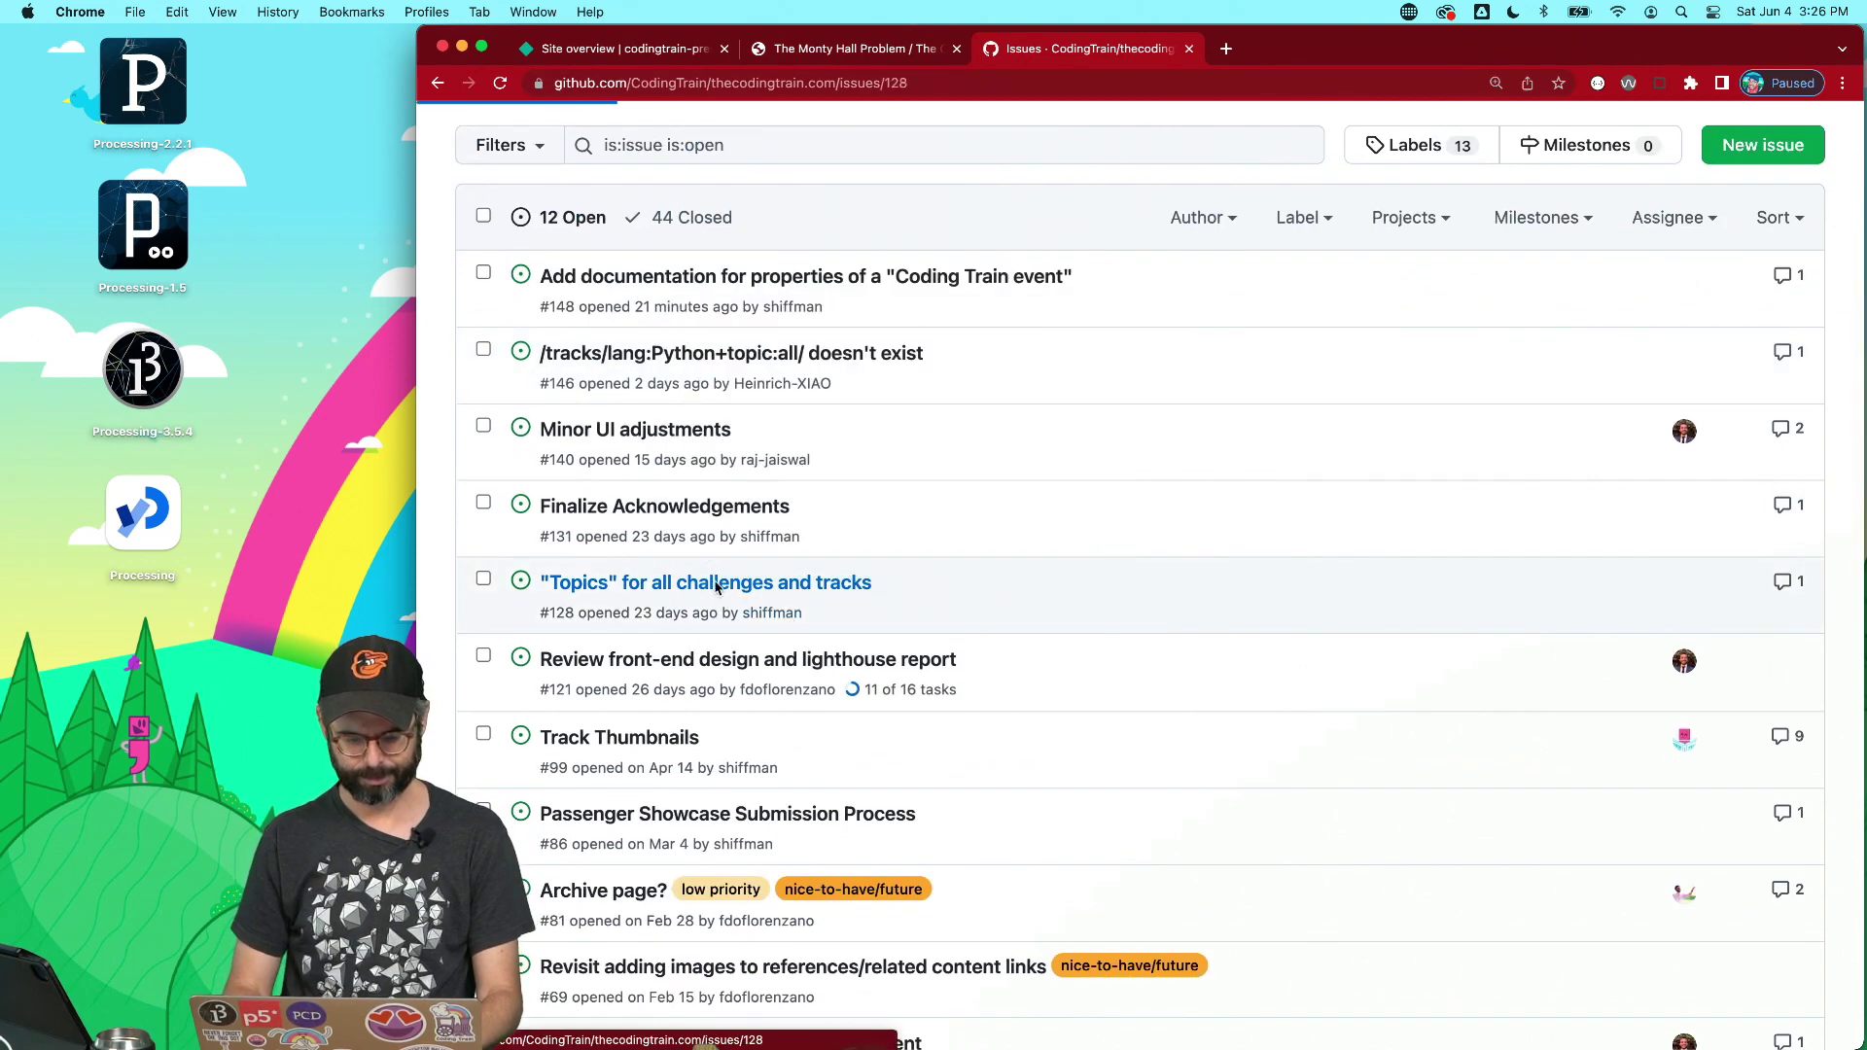
{"action": "scroll", "coordinate": [885, 674], "scroll_direction": "down", "scroll_amount": 3}
{"action": "scroll", "coordinate": [885, 673], "scroll_direction": "down", "scroll_amount": 4}
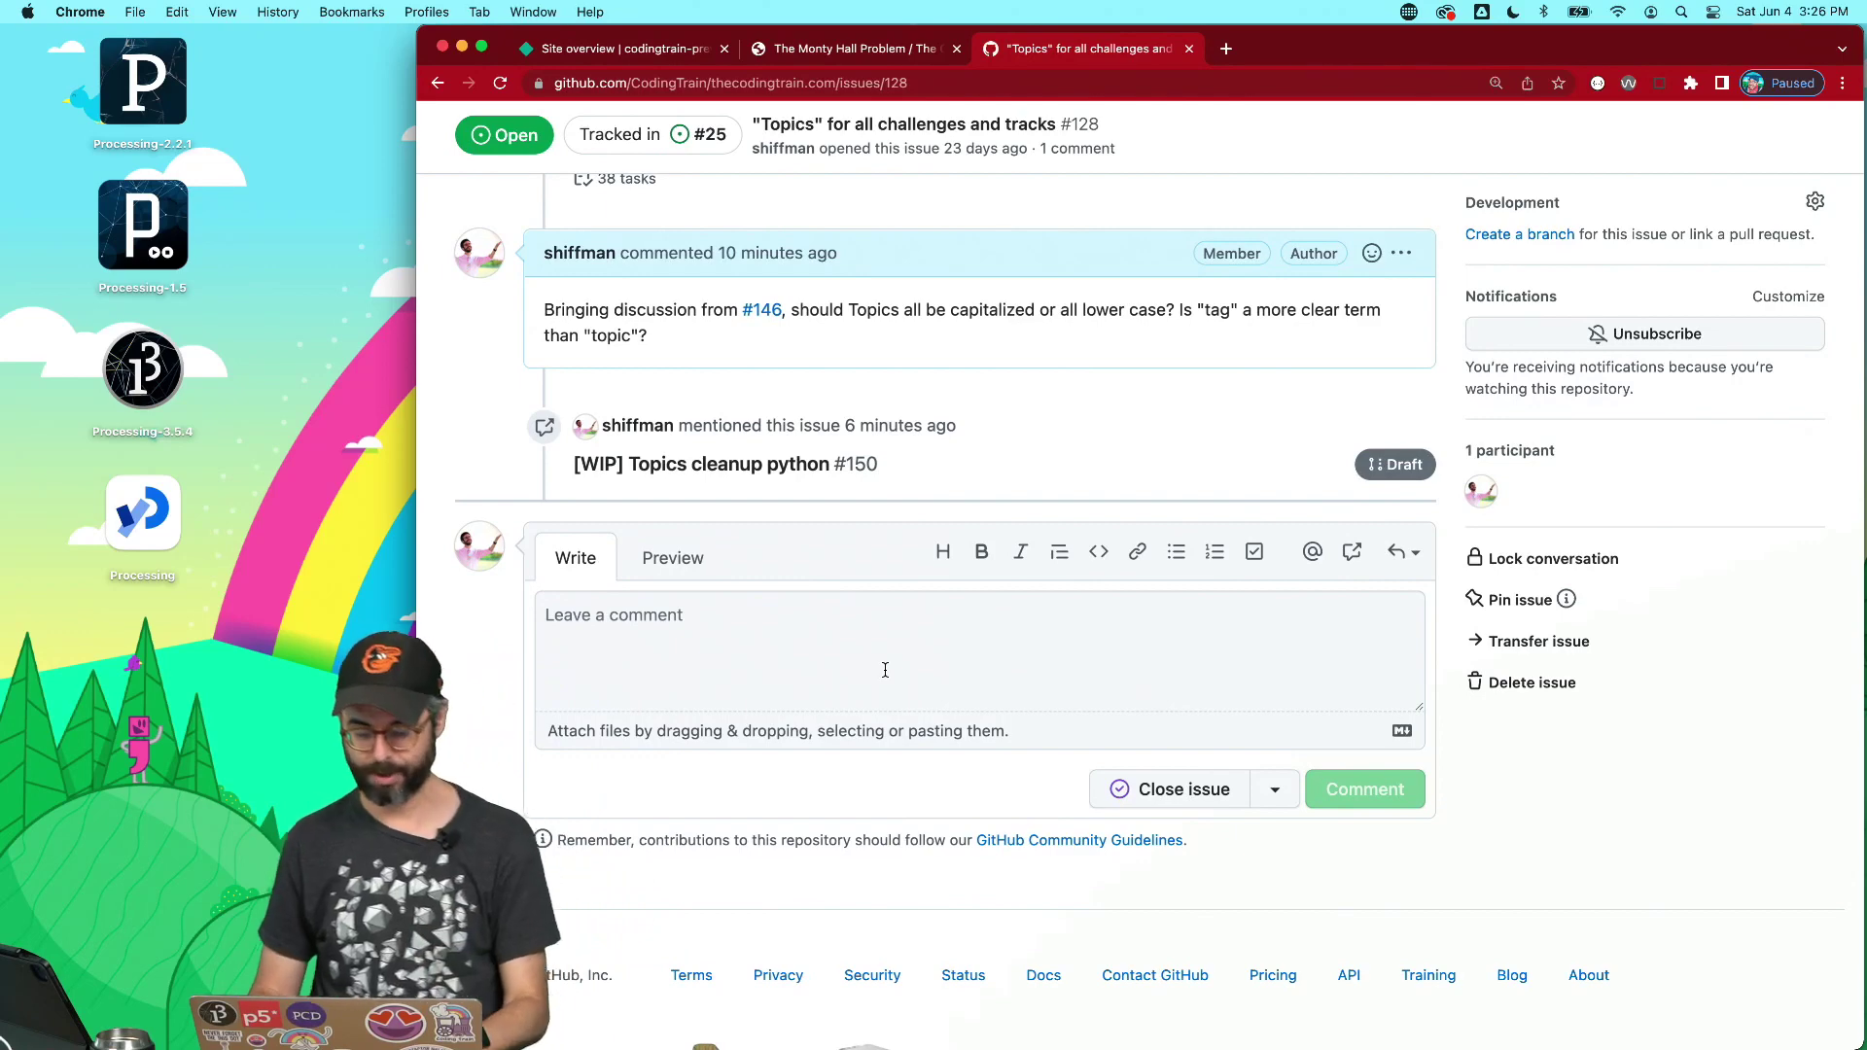
{"action": "key", "text": "super+w"}
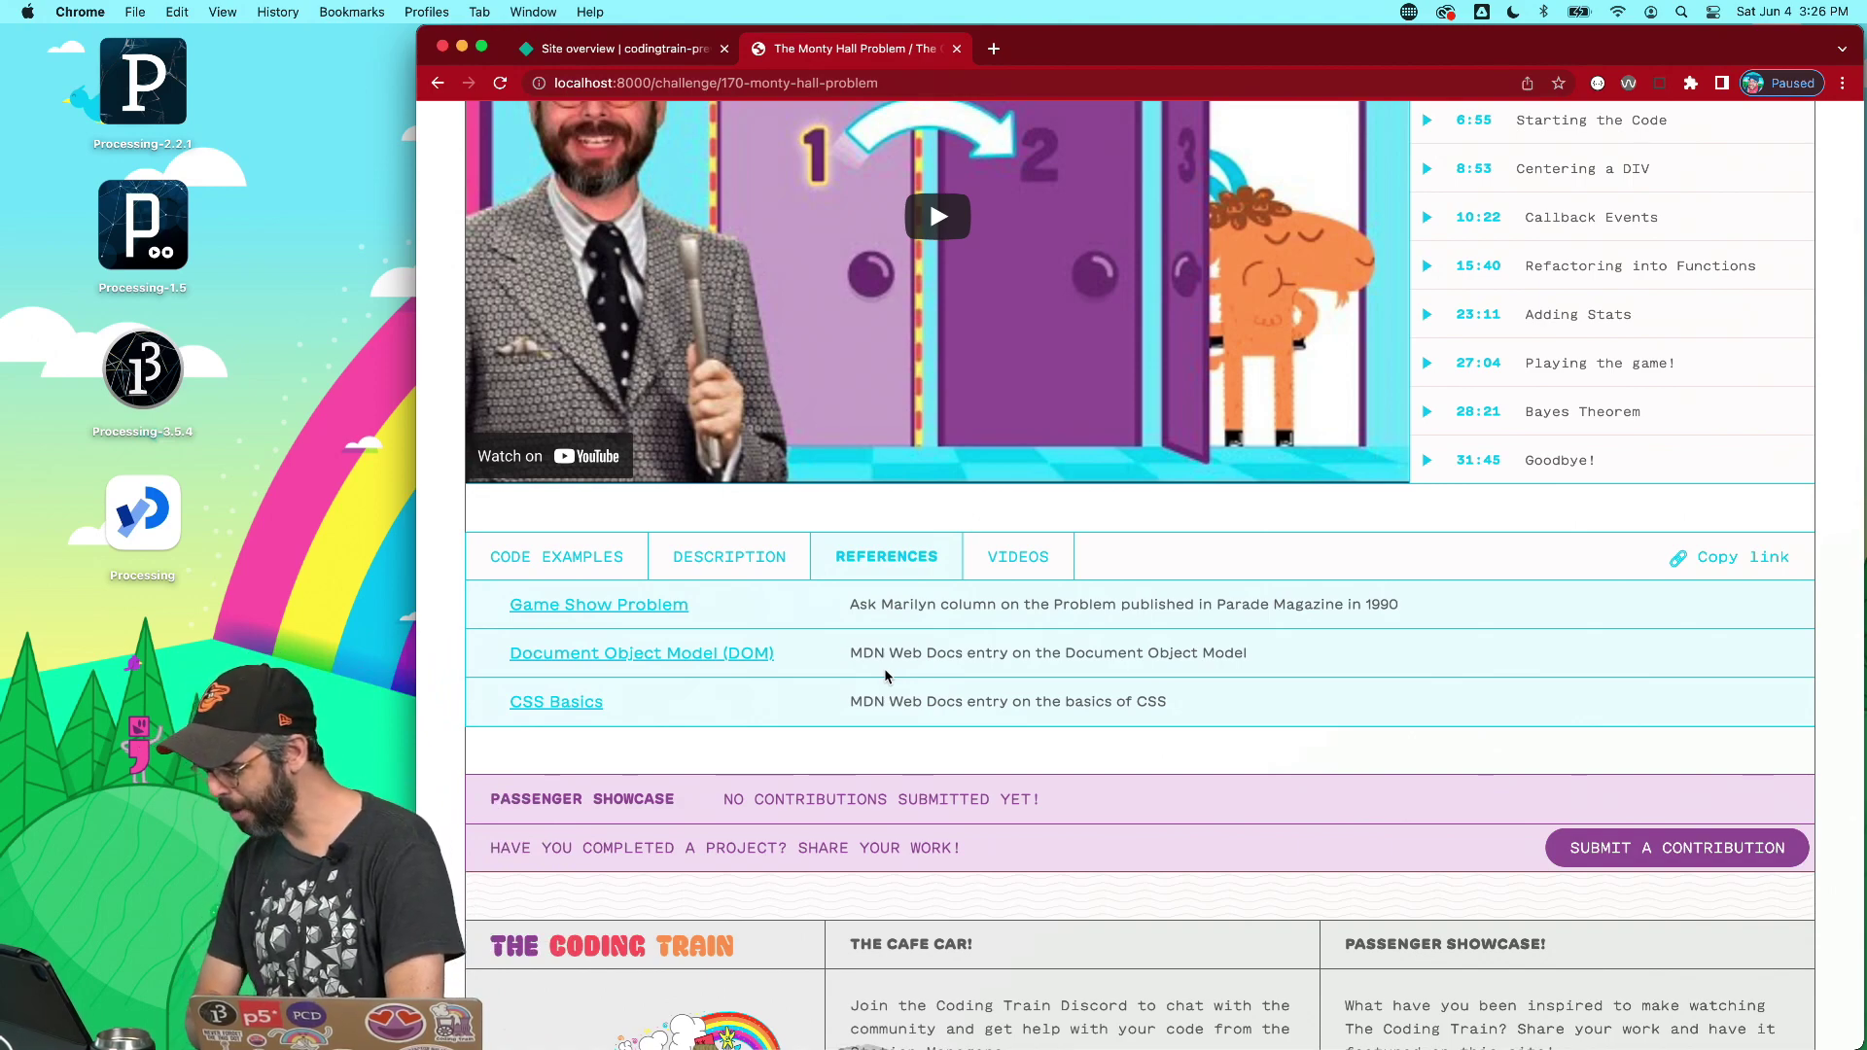
Step: Dismiss the accidental context menu and scroll back up the local Monty Hall page
{"action": "right_click", "coordinate": [1036, 729]}
{"action": "left_click", "coordinate": [971, 663]}
{"action": "scroll", "coordinate": [973, 667], "scroll_direction": "up", "scroll_amount": 5}
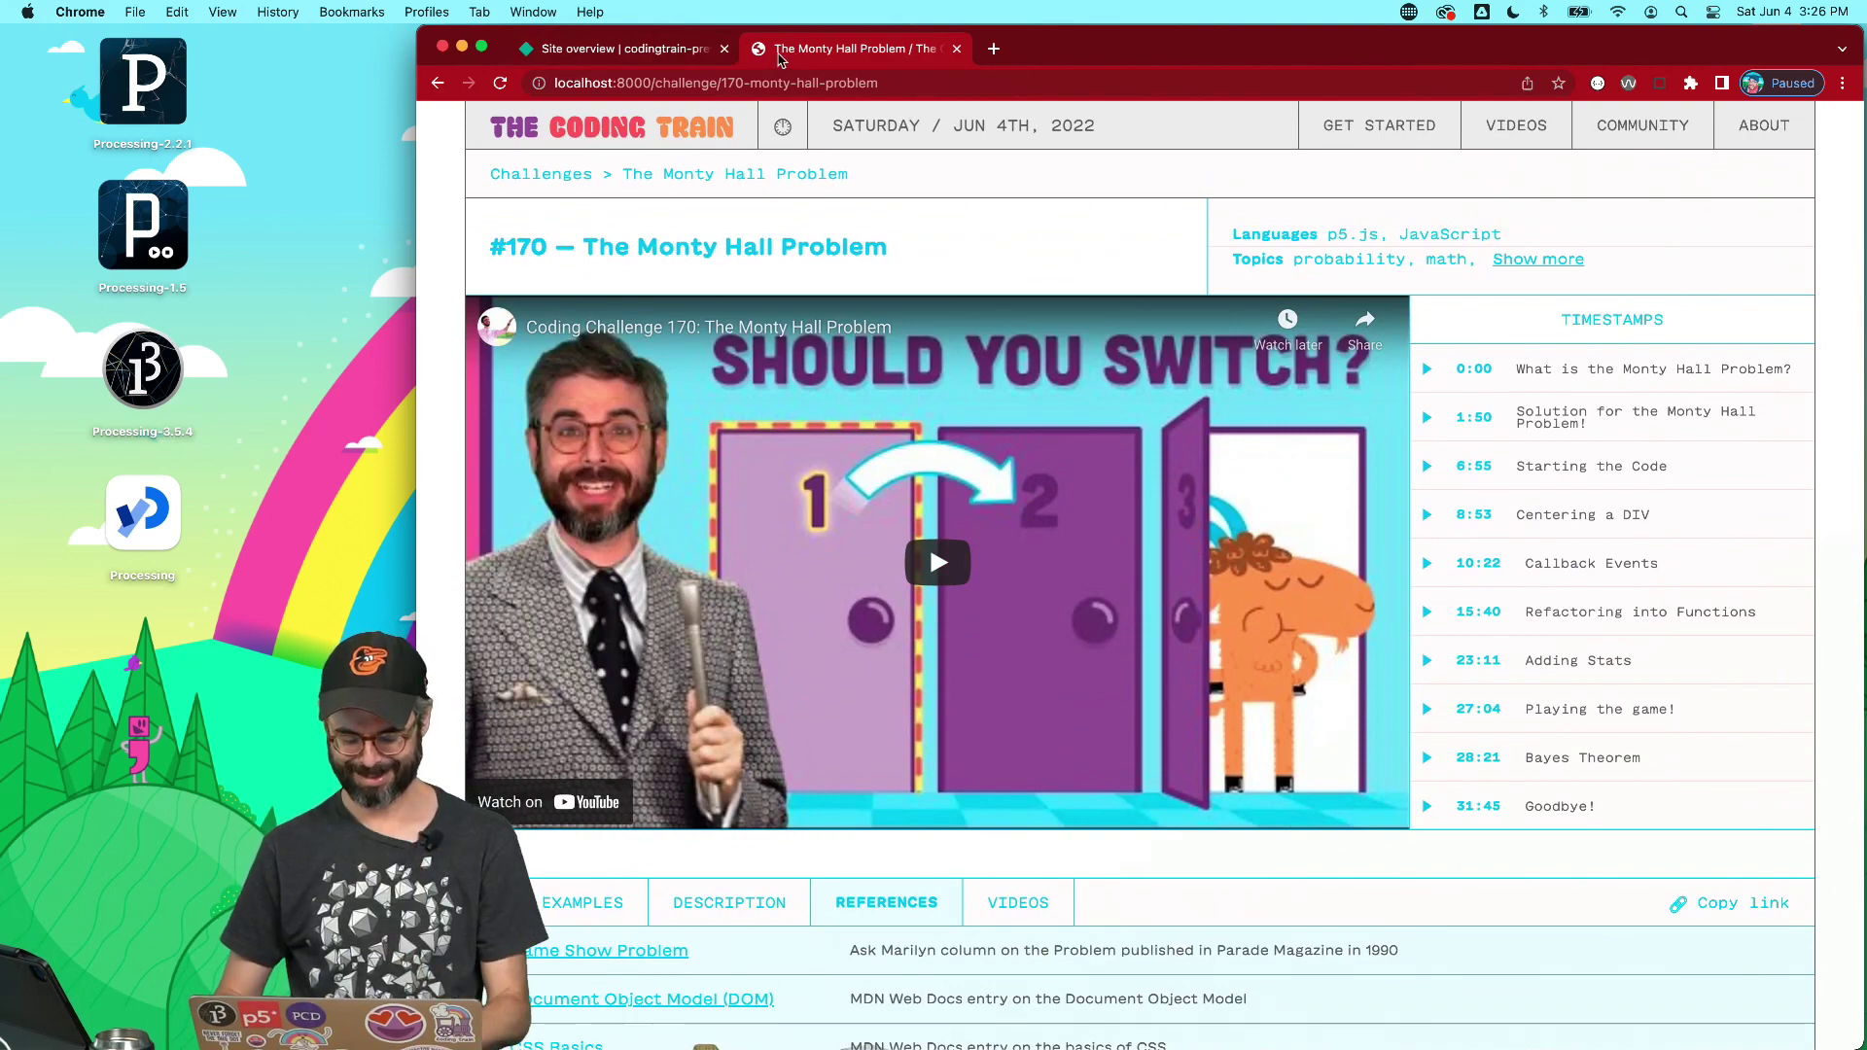
Step: Load the CodingTrain thecodingtrain.com GitHub repository in a new browser tab
{"action": "key", "text": "super+t"}
{"action": "type", "text": "the"}
{"action": "key", "text": "Down"}
{"action": "key", "text": "Down"}
{"action": "key", "text": "Down"}
{"action": "key", "text": "Down"}
{"action": "key", "text": "Return"}
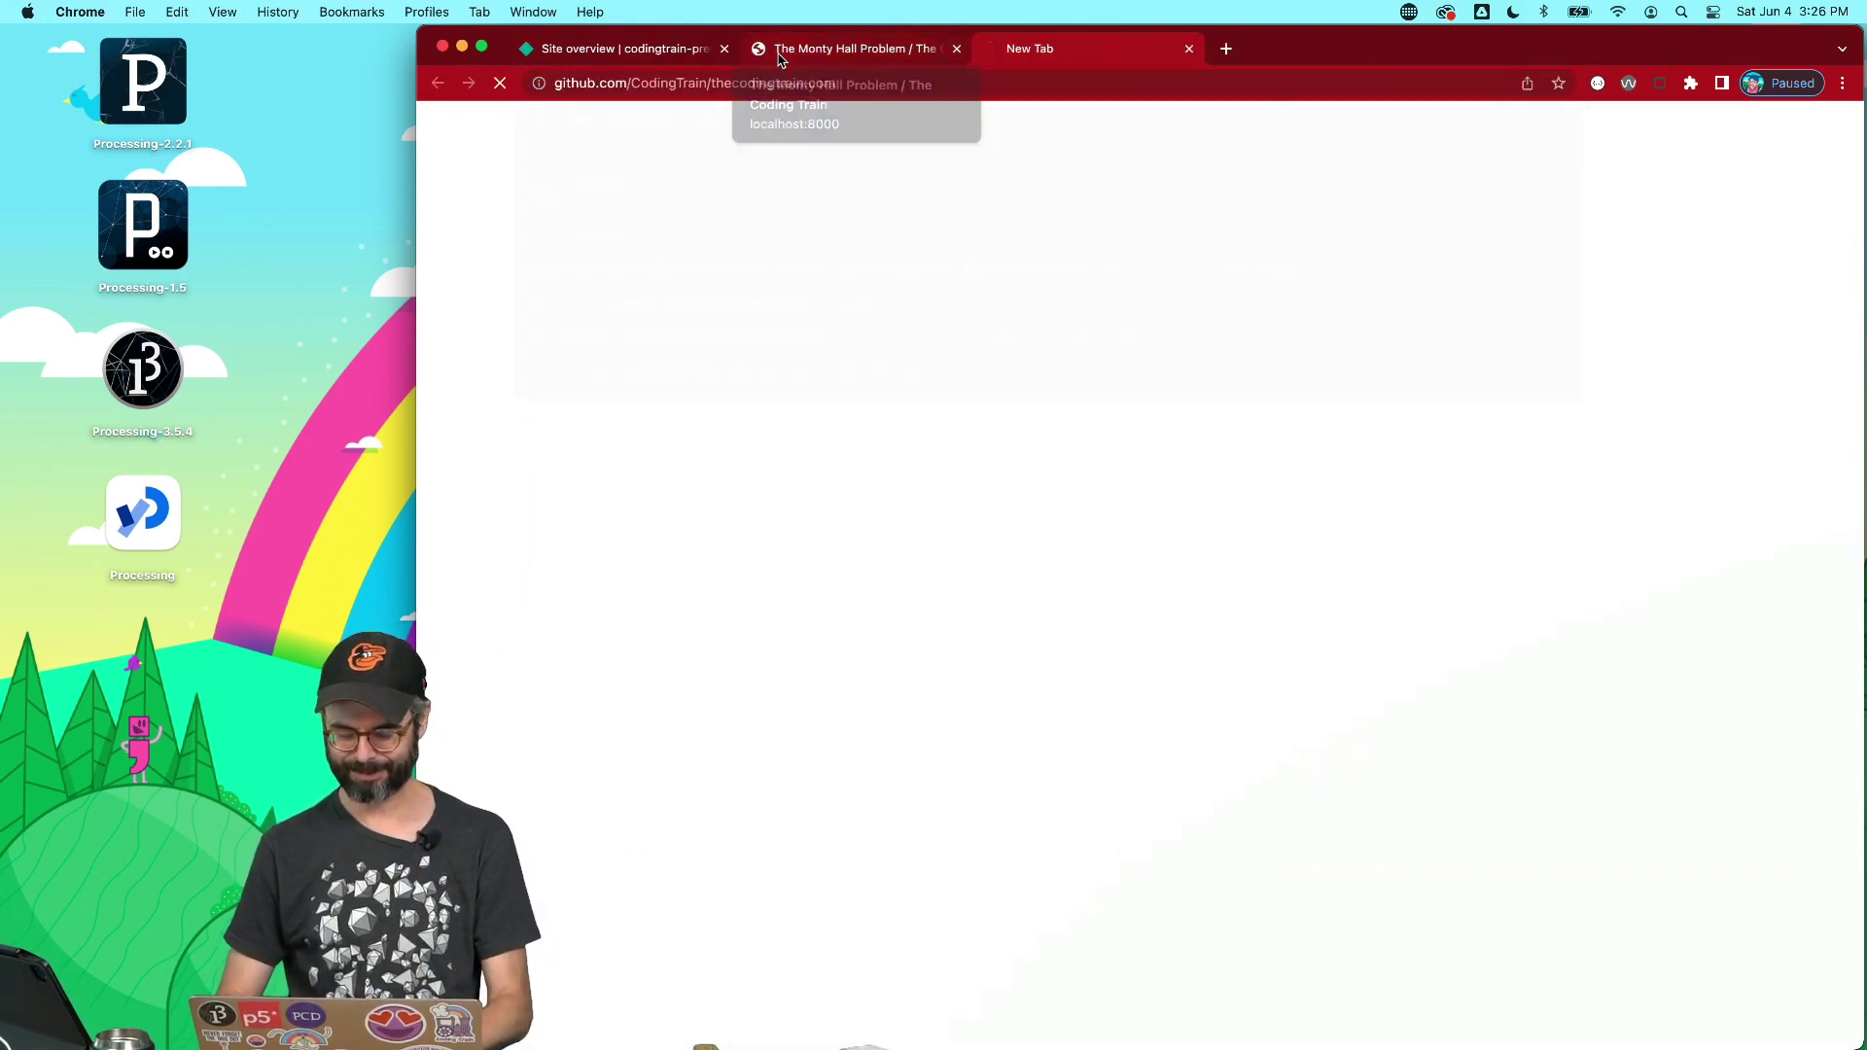
Step: Open pull request #142 'updated challenges using data scraped from old website' from the Pull requests list
{"action": "left_click", "coordinate": [789, 301]}
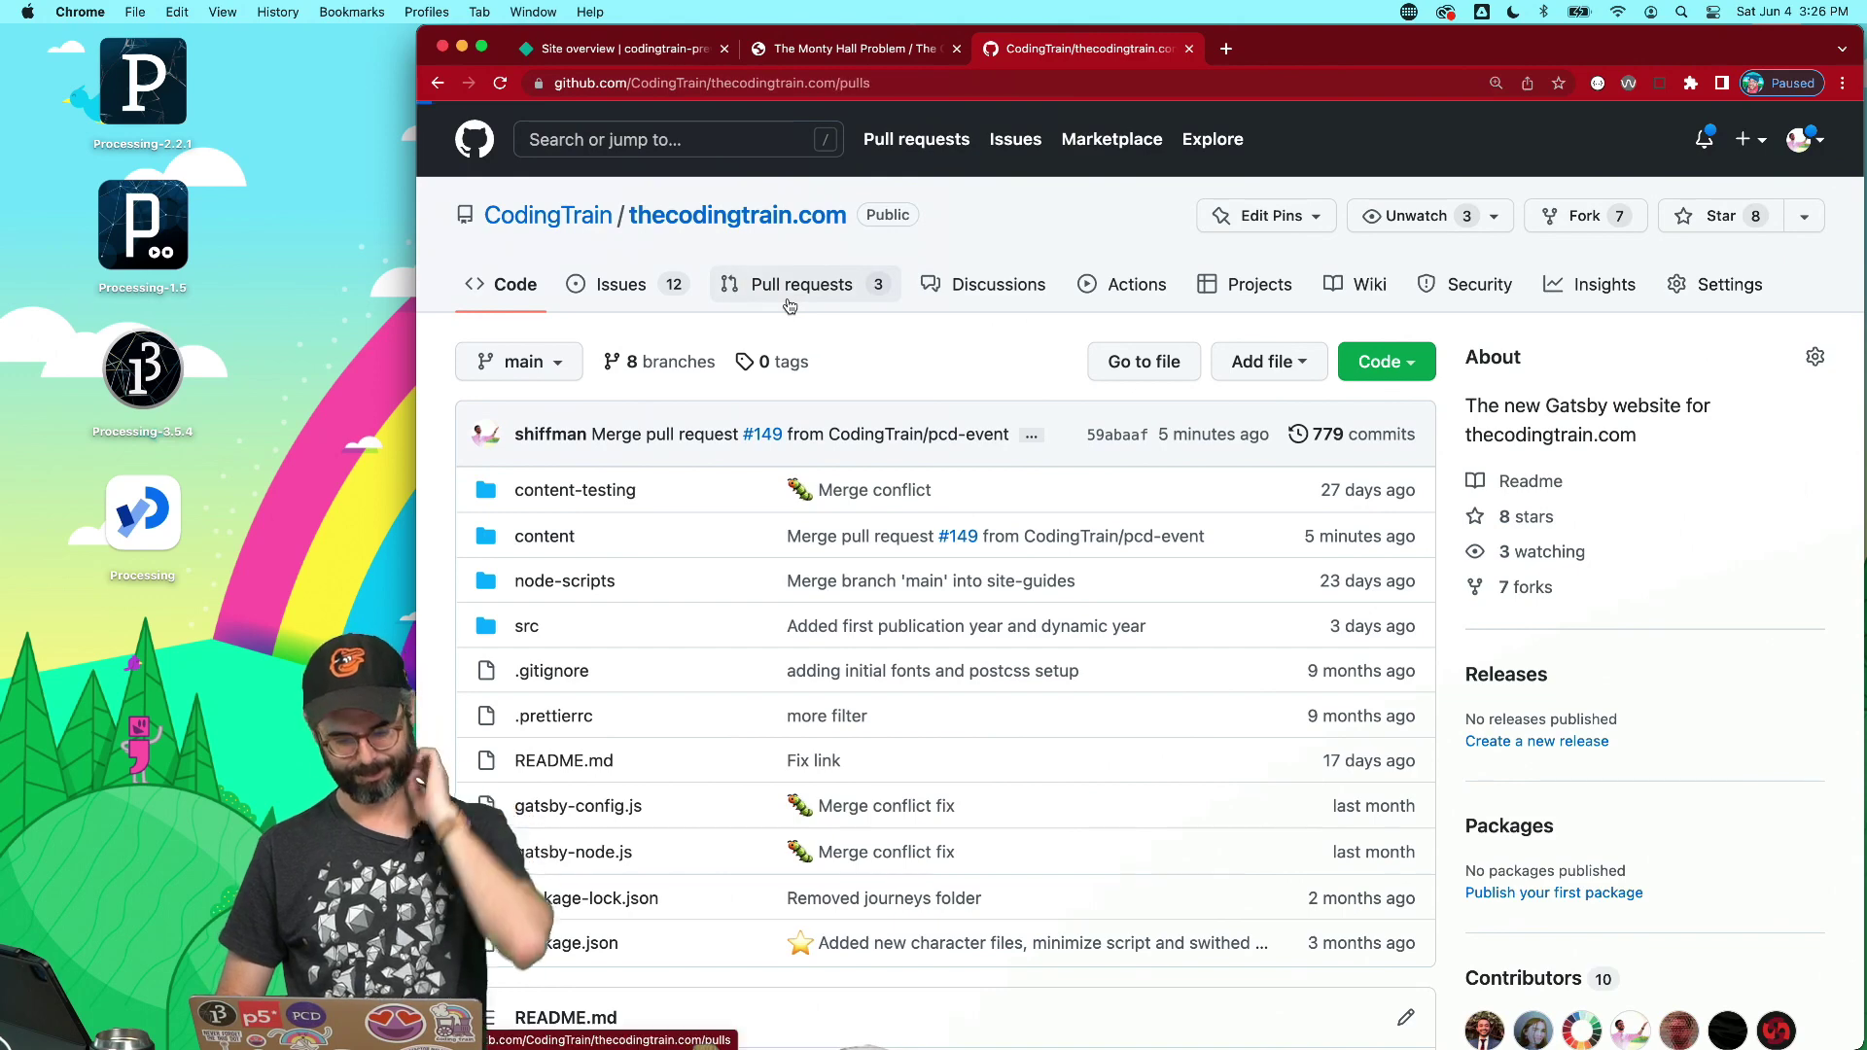
{"action": "left_click", "coordinate": [744, 572]}
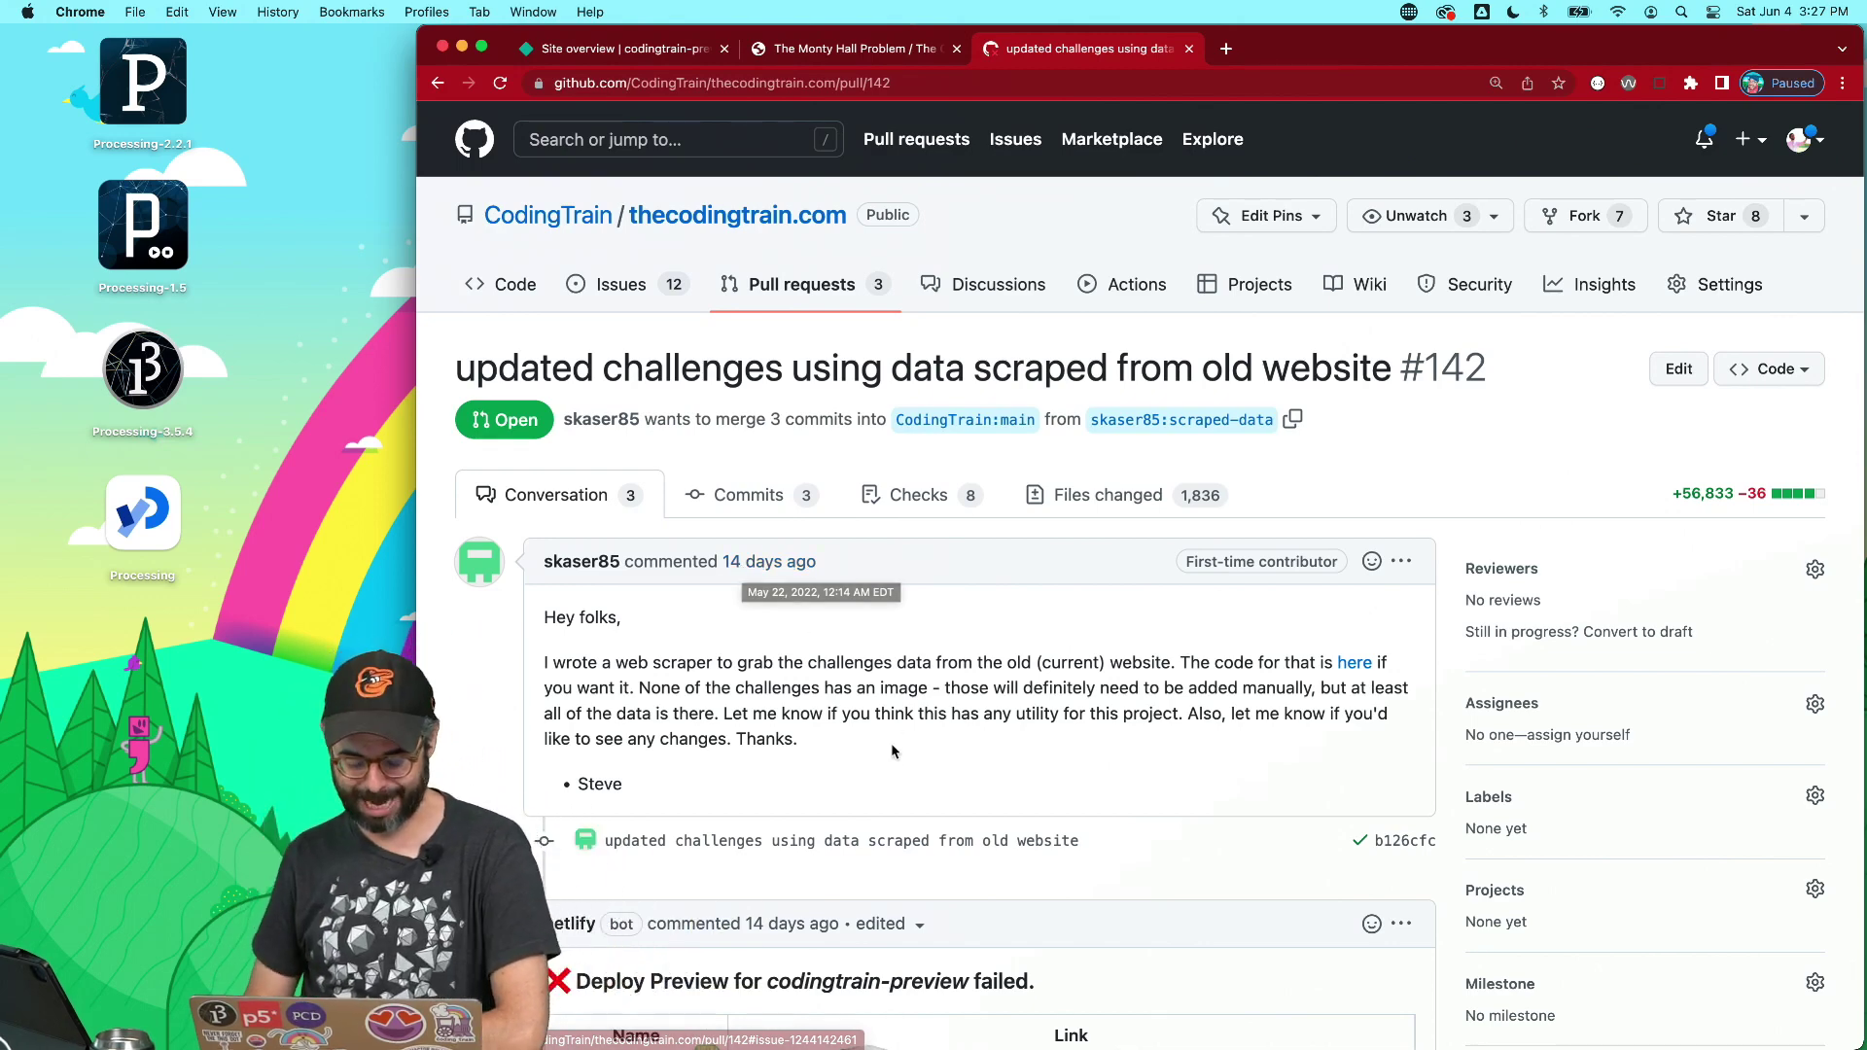
{"action": "scroll", "coordinate": [892, 770], "scroll_direction": "down", "scroll_amount": 3}
{"action": "scroll", "coordinate": [893, 770], "scroll_direction": "down", "scroll_amount": 1}
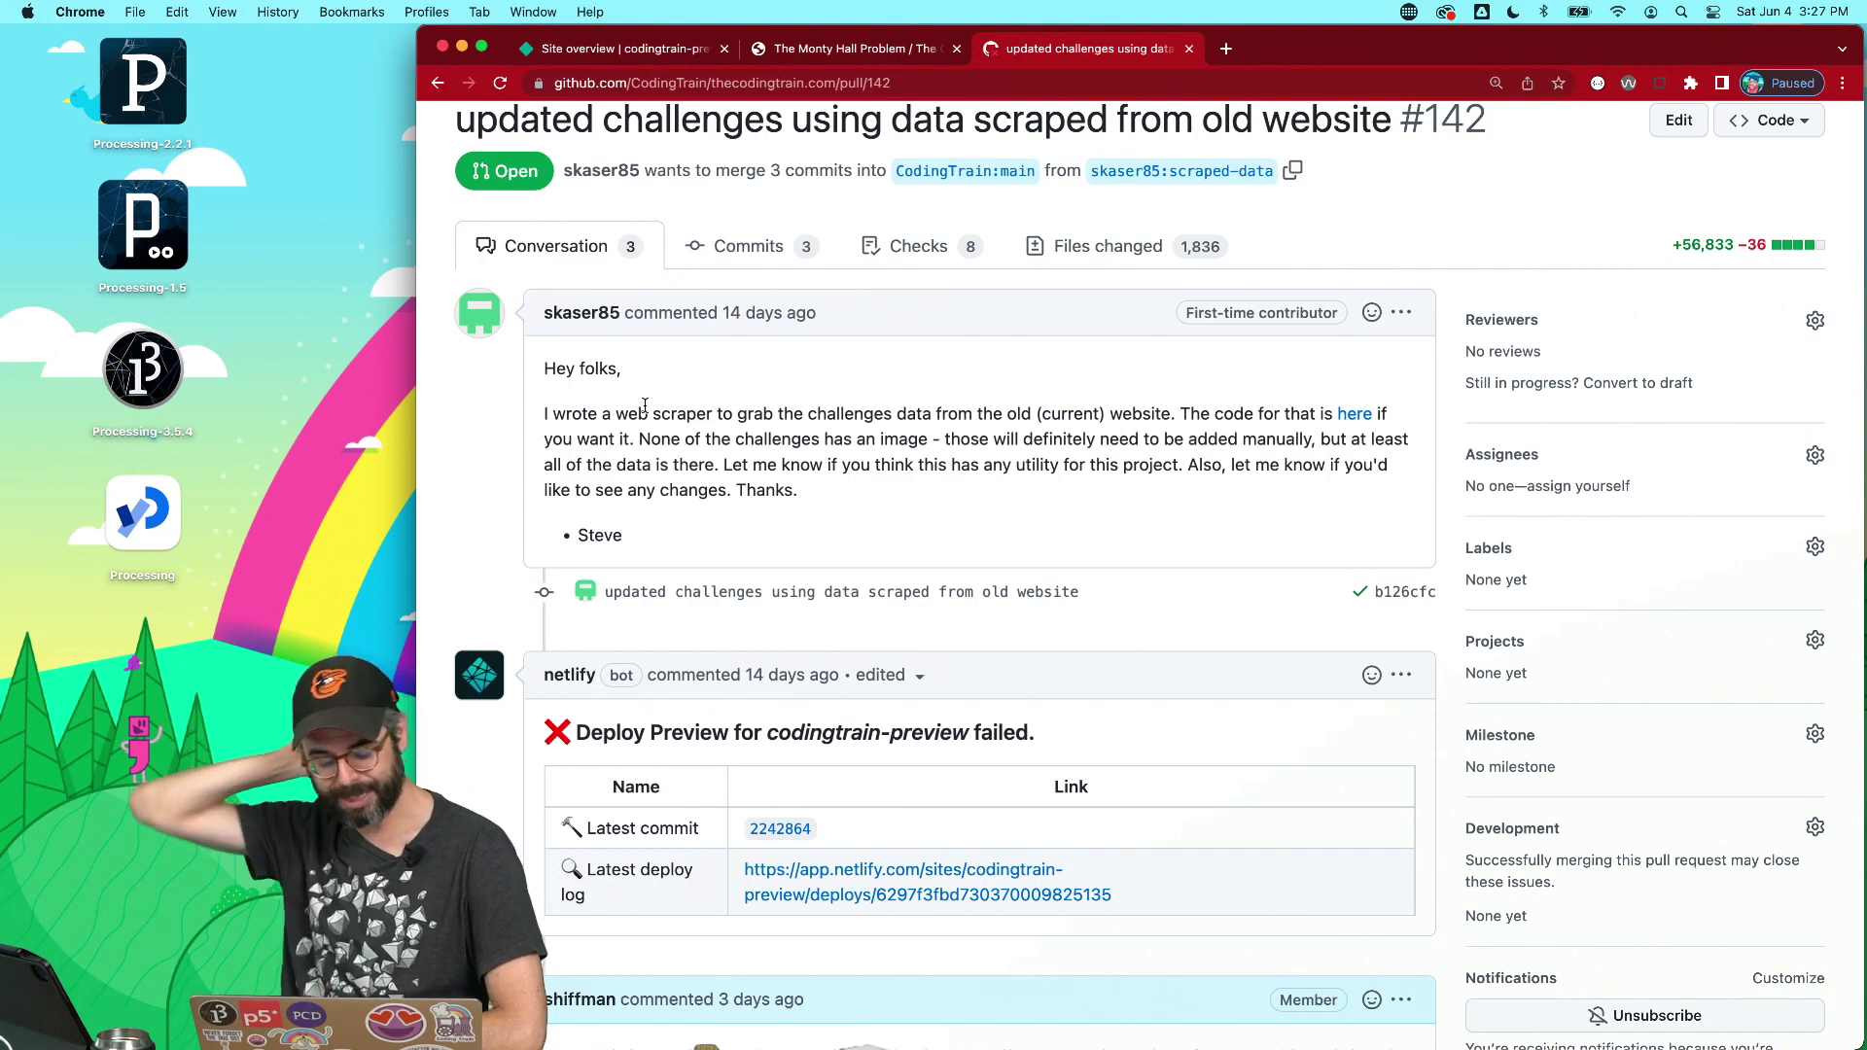
{"action": "scroll", "coordinate": [644, 405], "scroll_direction": "down", "scroll_amount": 6}
{"action": "scroll", "coordinate": [645, 411], "scroll_direction": "down", "scroll_amount": 8}
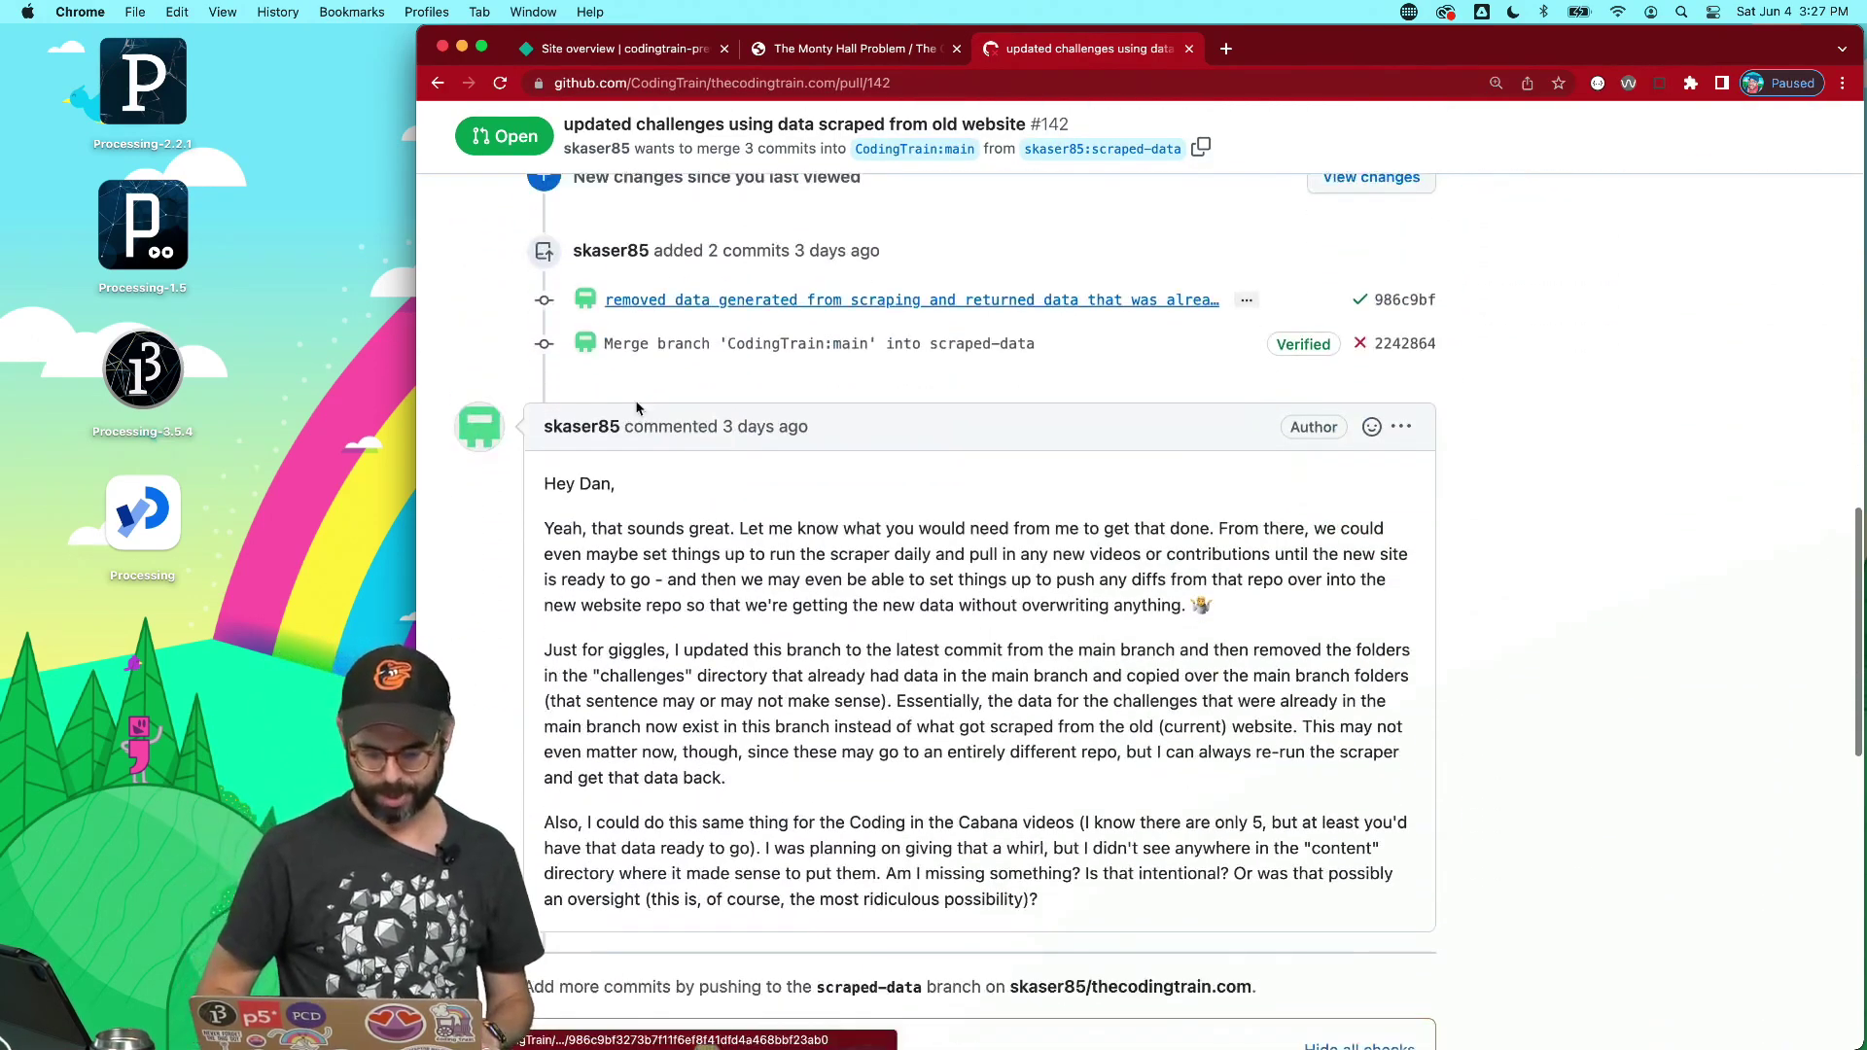
{"action": "scroll", "coordinate": [647, 412], "scroll_direction": "down", "scroll_amount": 1}
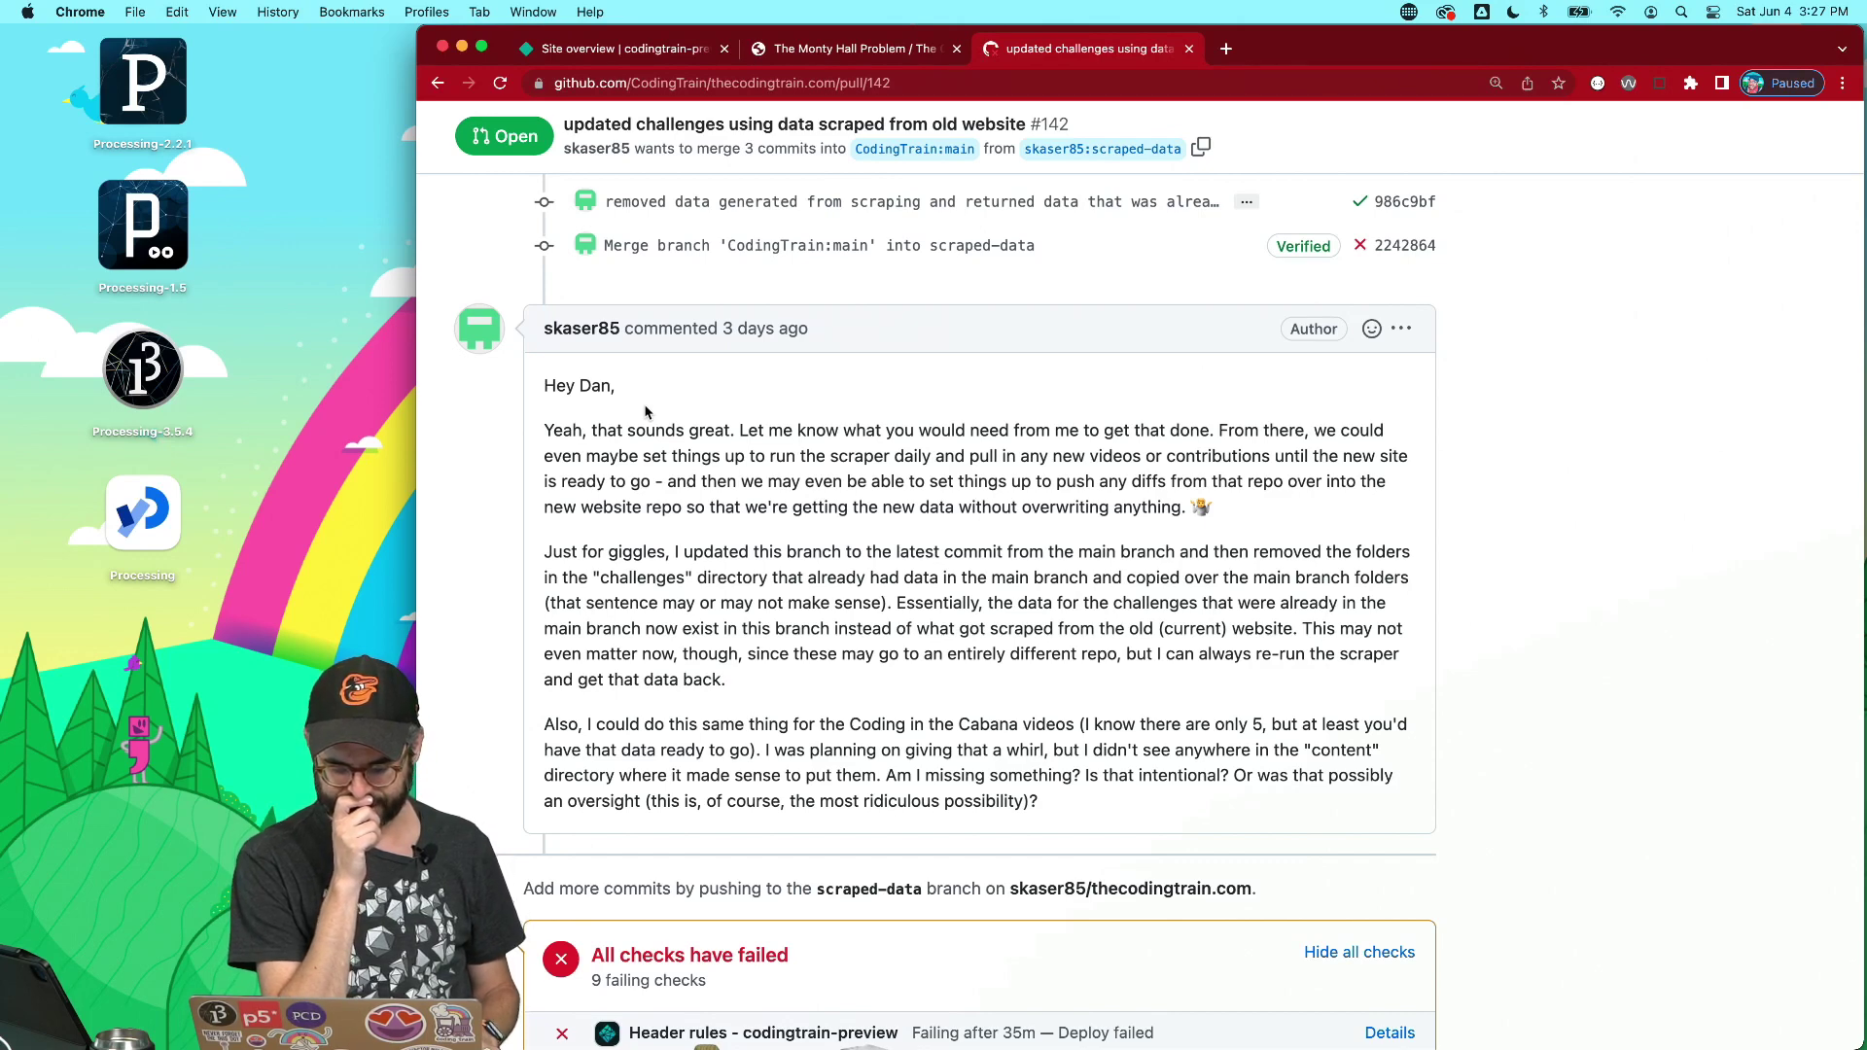
{"action": "scroll", "coordinate": [646, 412], "scroll_direction": "up", "scroll_amount": 3}
{"action": "scroll", "coordinate": [647, 412], "scroll_direction": "up", "scroll_amount": 2}
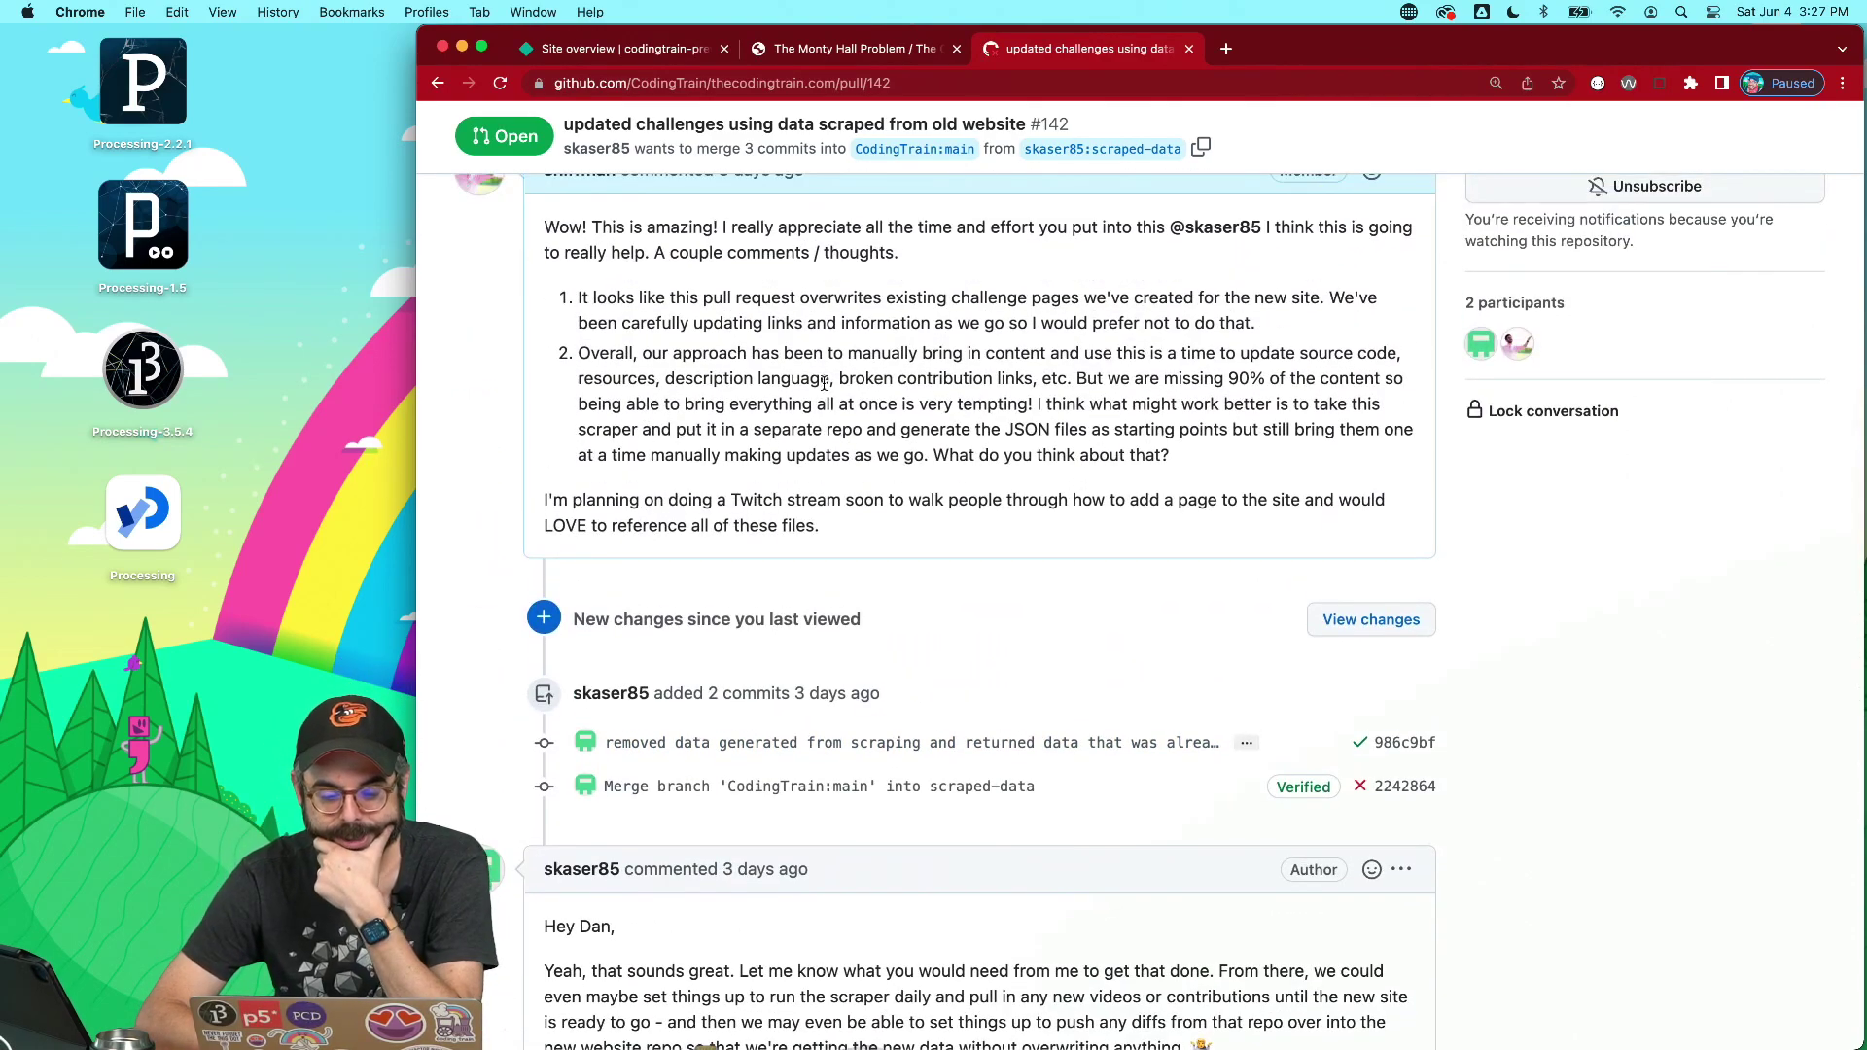
{"action": "scroll", "coordinate": [796, 514], "scroll_direction": "down", "scroll_amount": 3}
{"action": "scroll", "coordinate": [768, 486], "scroll_direction": "up", "scroll_amount": 2}
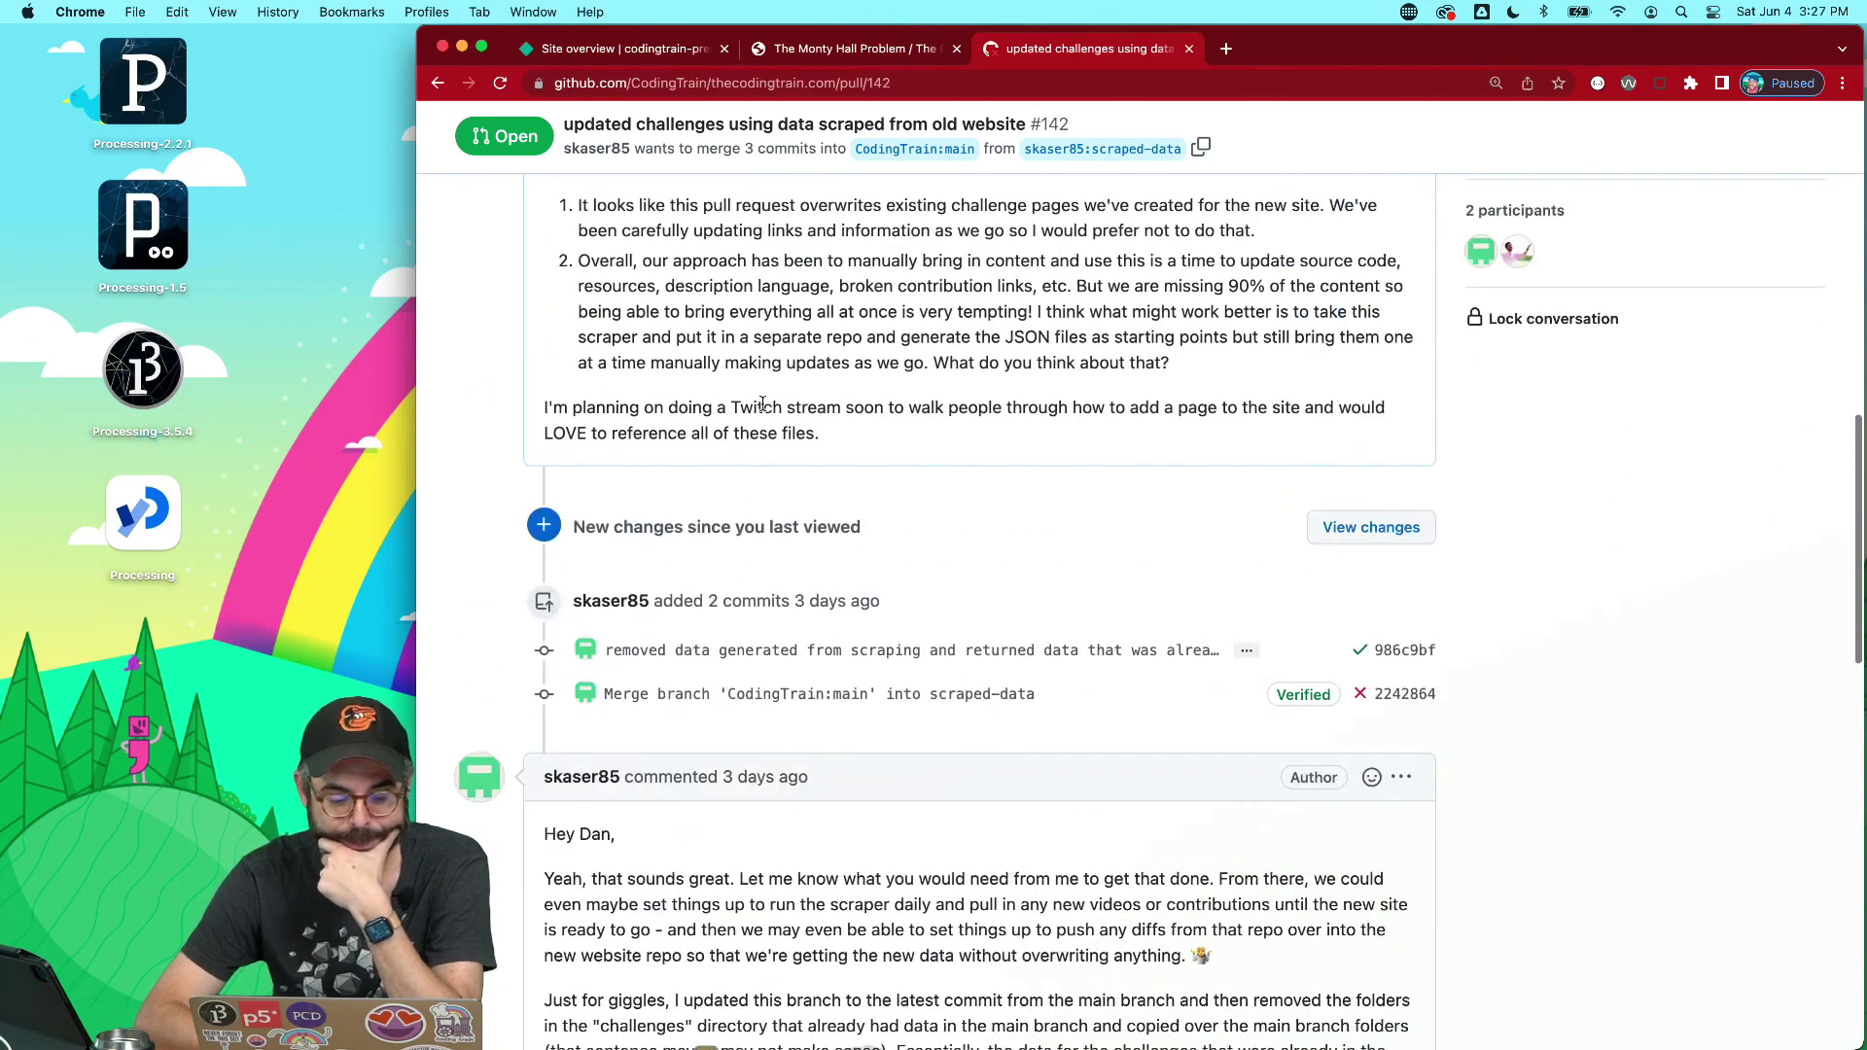
{"action": "scroll", "coordinate": [753, 470], "scroll_direction": "down", "scroll_amount": 5}
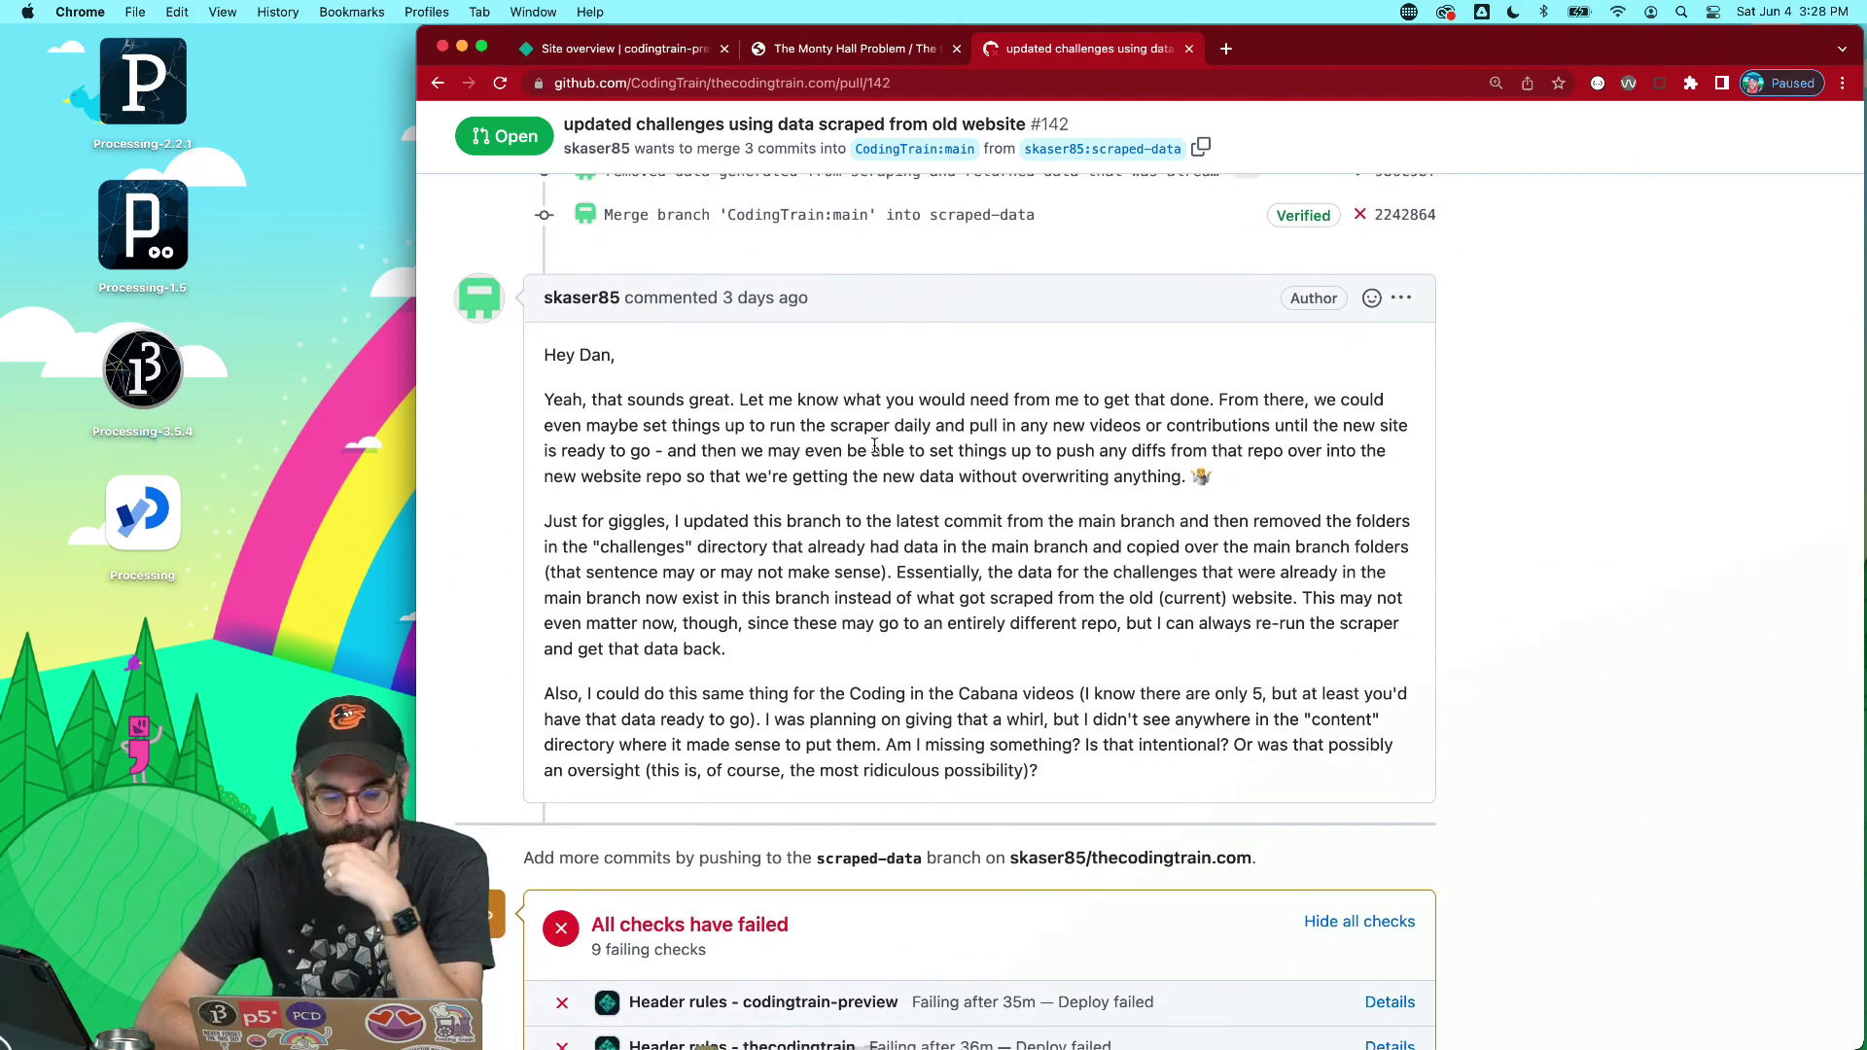
{"action": "left_click_drag", "start_coordinate": [904, 397], "coordinate": [939, 521]}
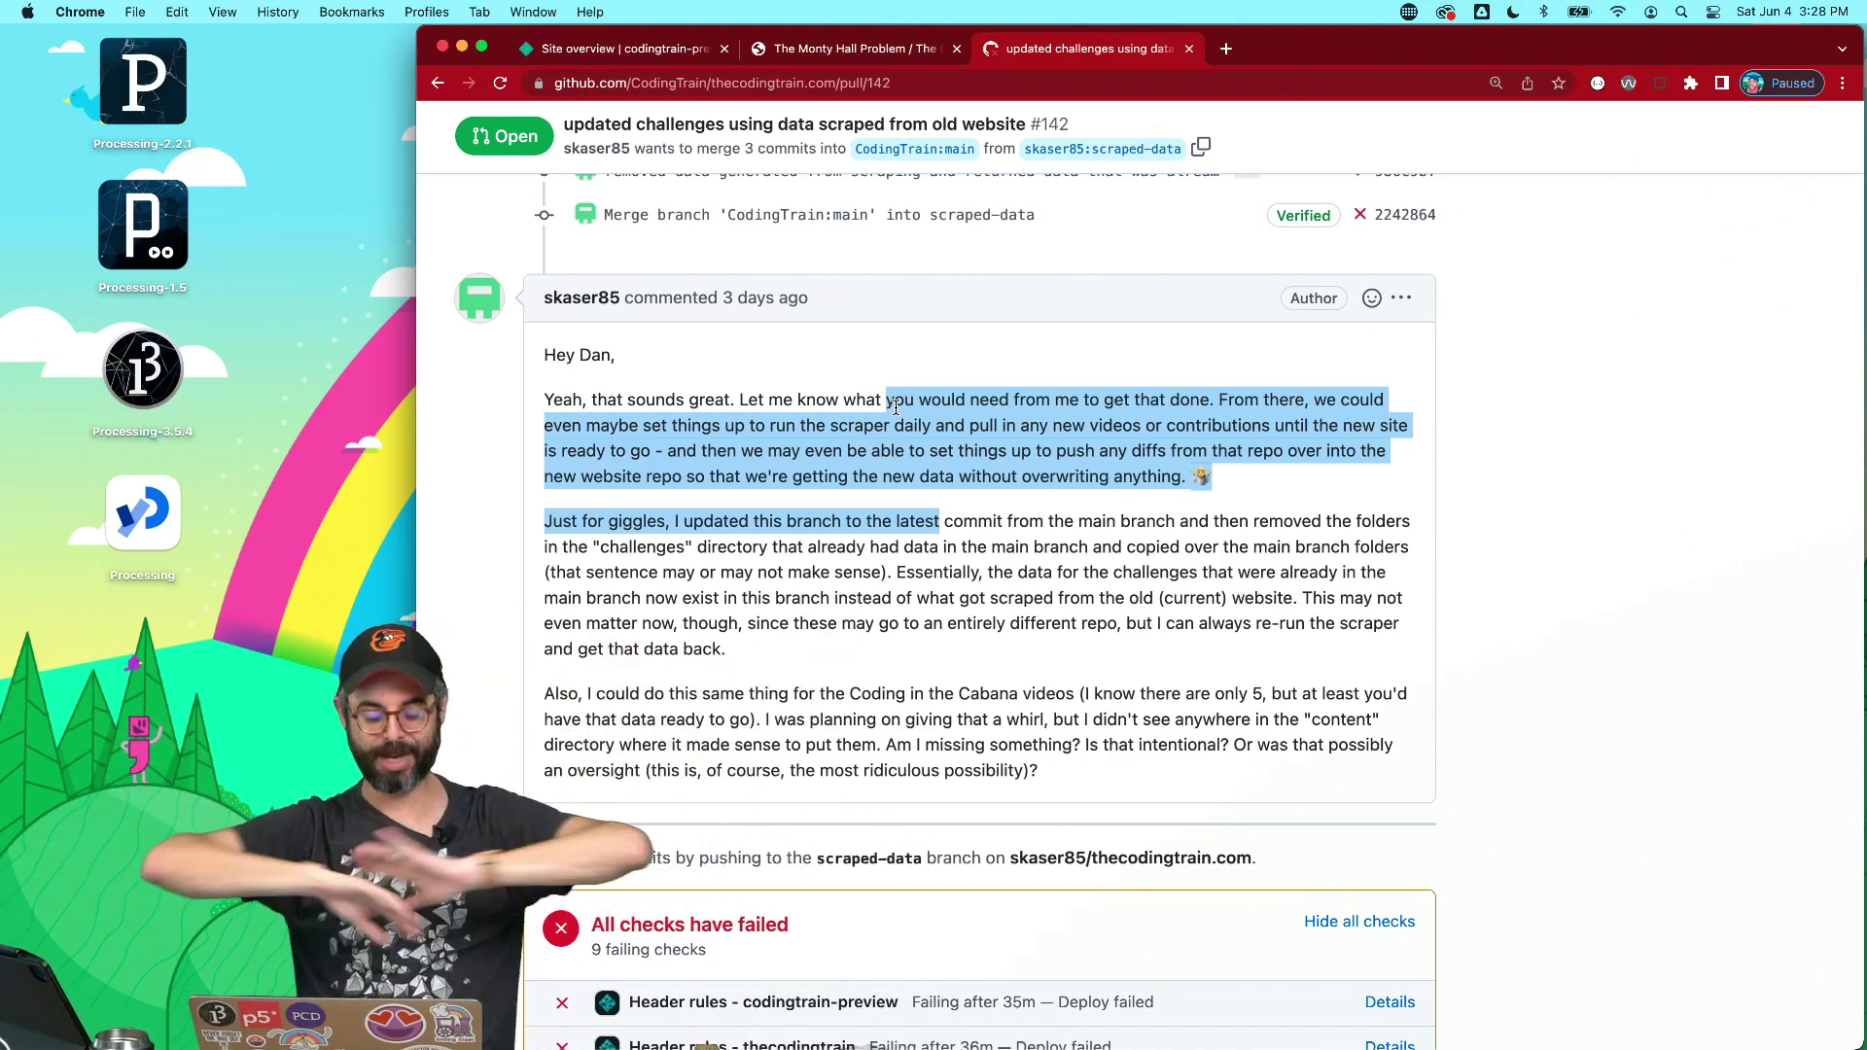
Step: Finish reading the contributor's reply on PR #142, clearing the text highlights
{"action": "scroll", "coordinate": [914, 416], "scroll_direction": "down", "scroll_amount": 1}
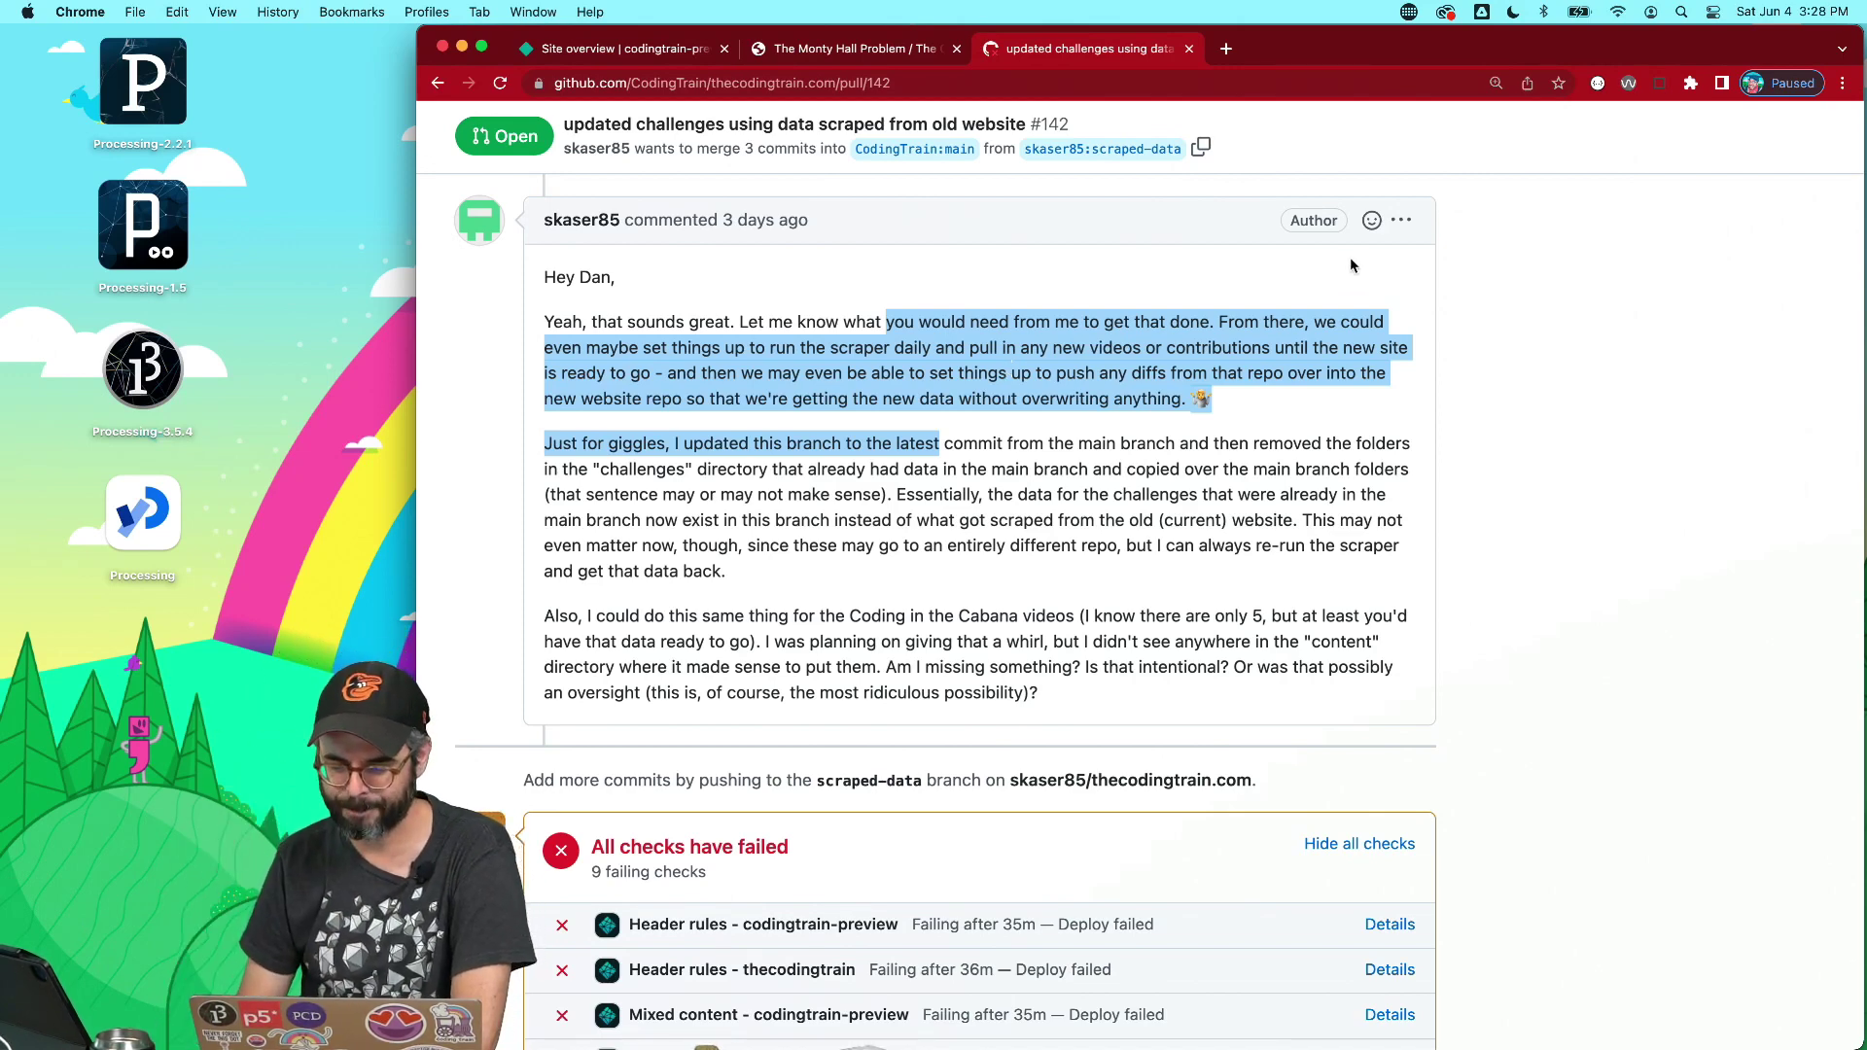
{"action": "left_click", "coordinate": [1297, 336]}
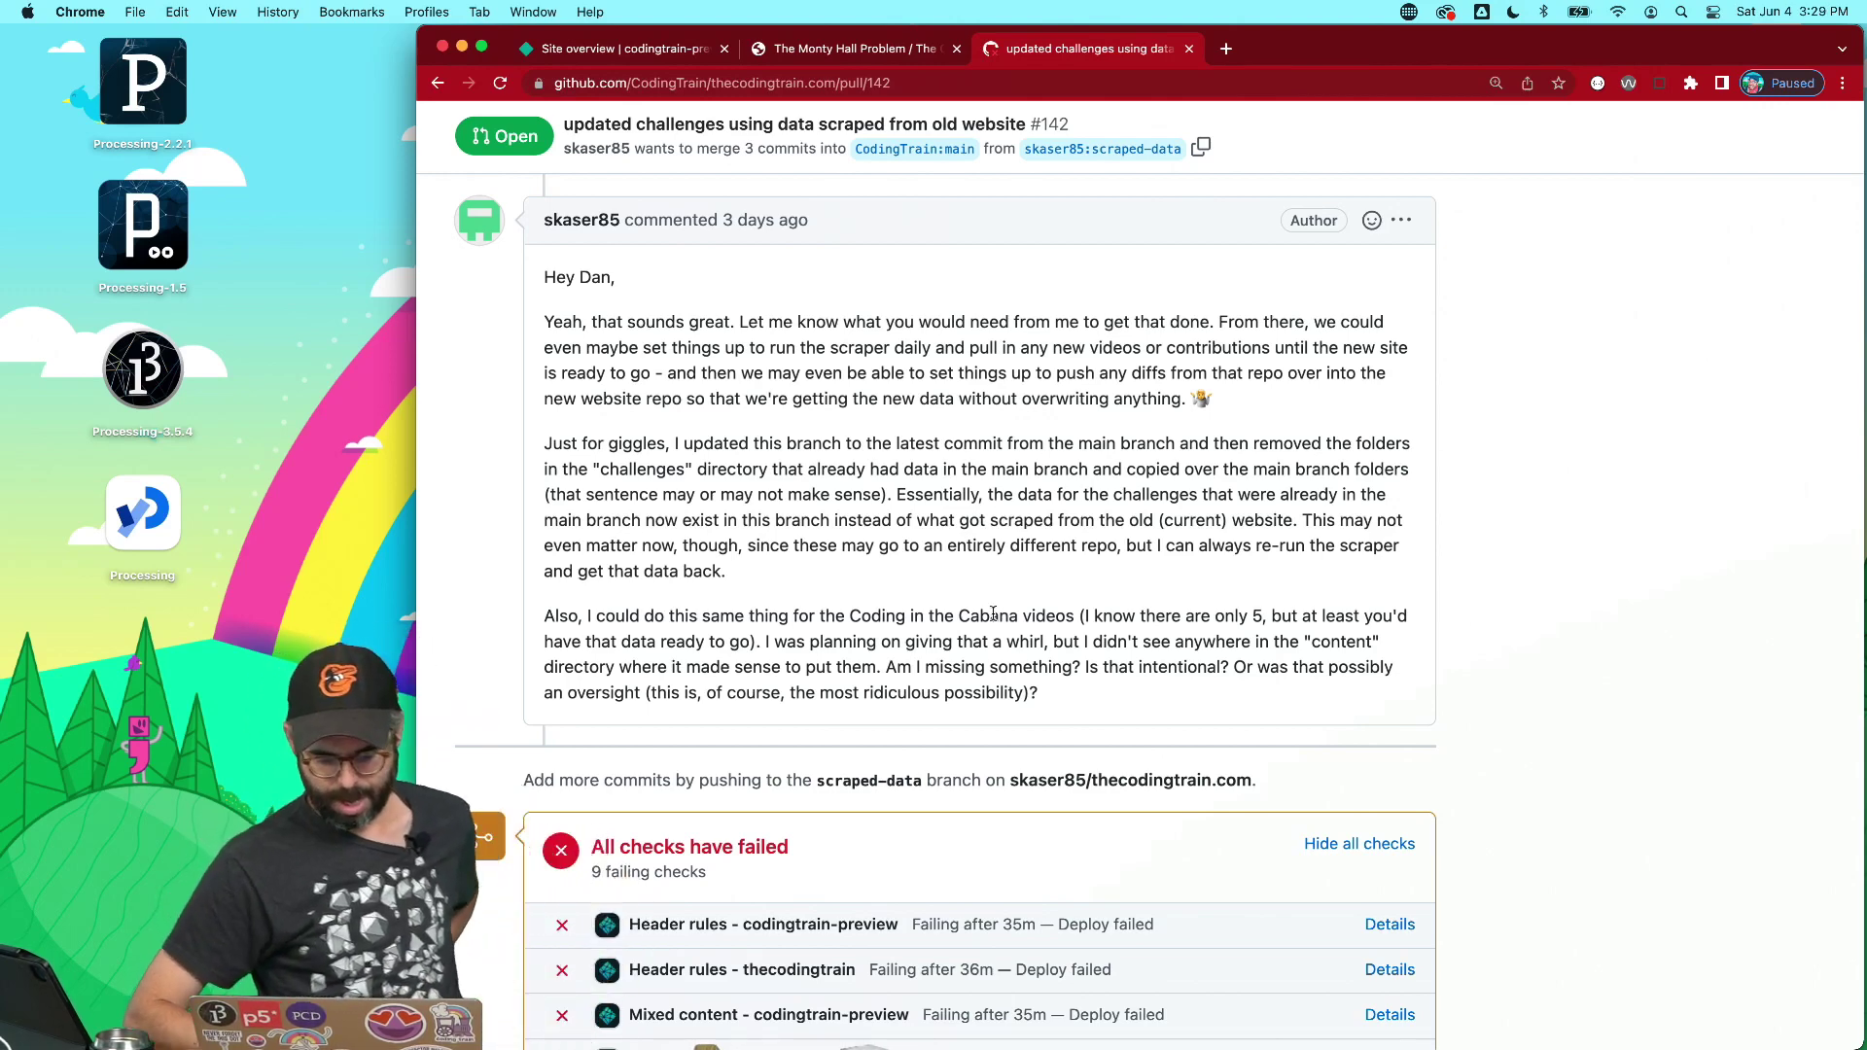
{"action": "scroll", "coordinate": [993, 614], "scroll_direction": "down", "scroll_amount": 3}
{"action": "left_click_drag", "start_coordinate": [738, 494], "coordinate": [1039, 583]}
{"action": "left_click", "coordinate": [746, 600]}
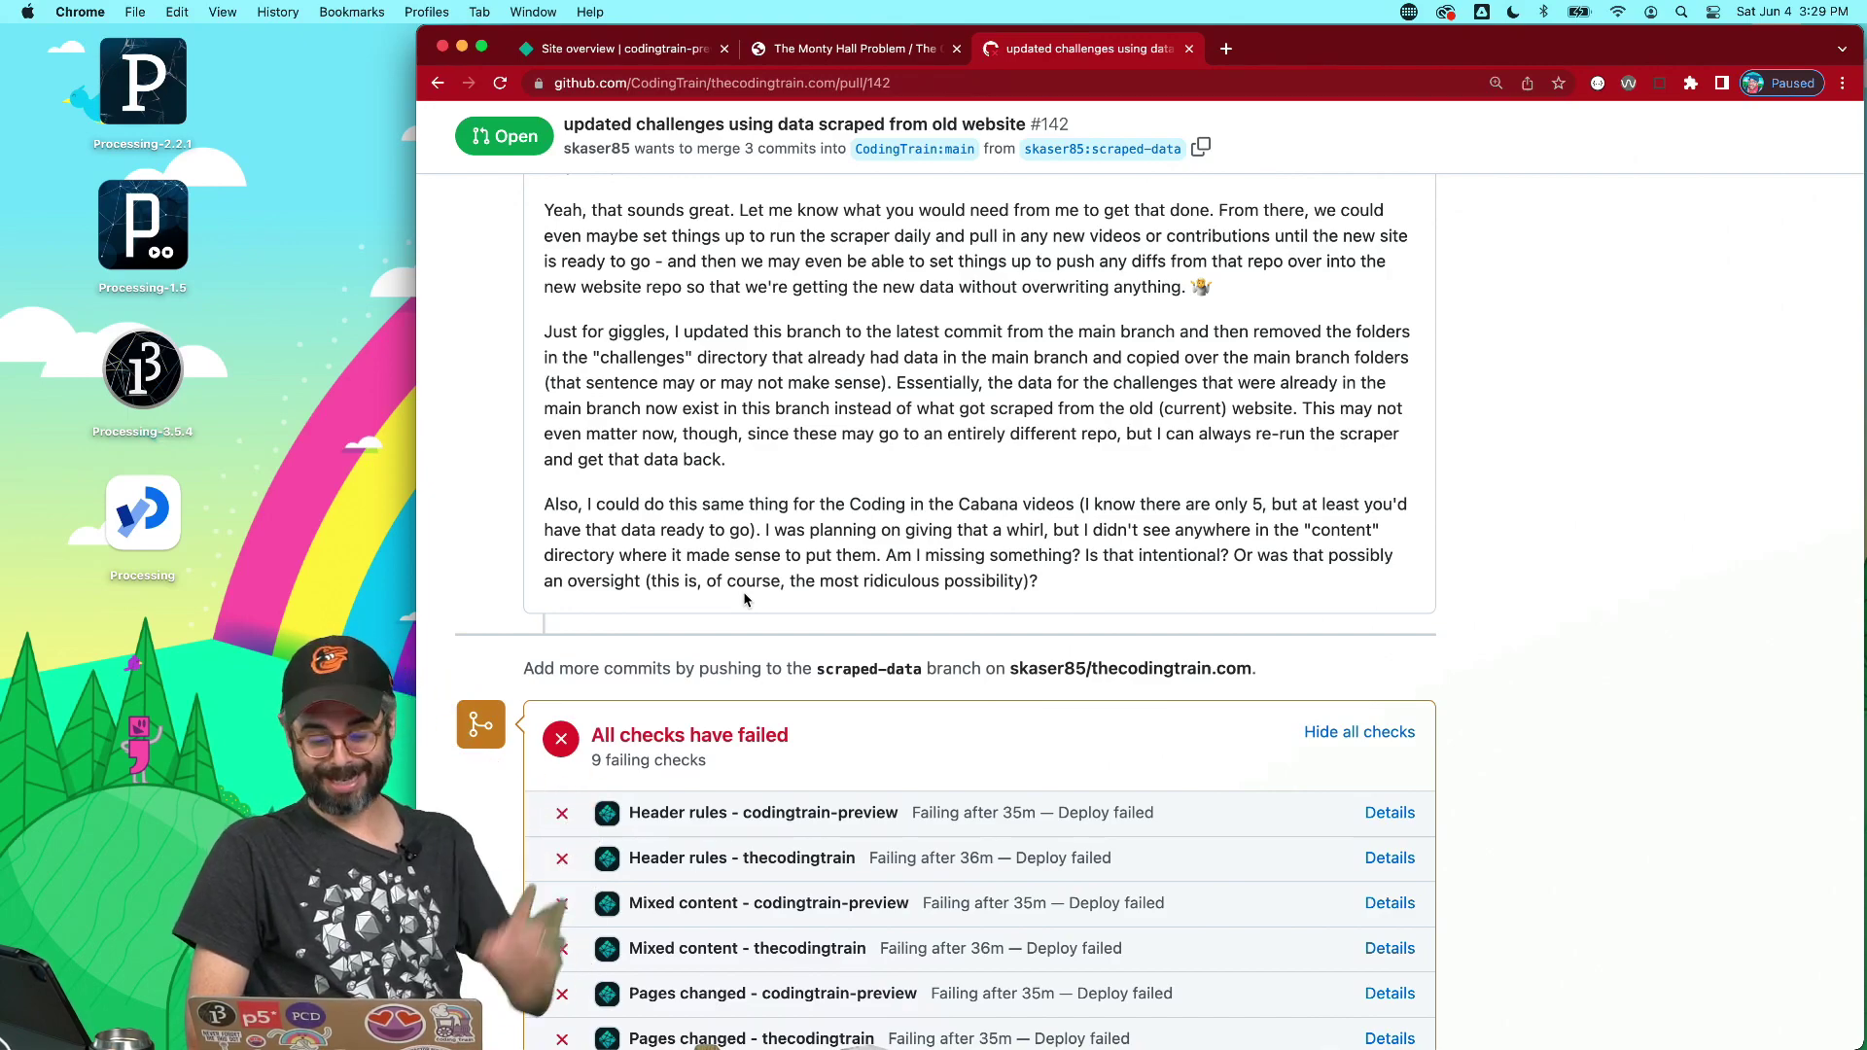
Step: Scroll to the top of PR #142 and start loading its Files changed list
{"action": "scroll", "coordinate": [745, 599], "scroll_direction": "up", "scroll_amount": 15}
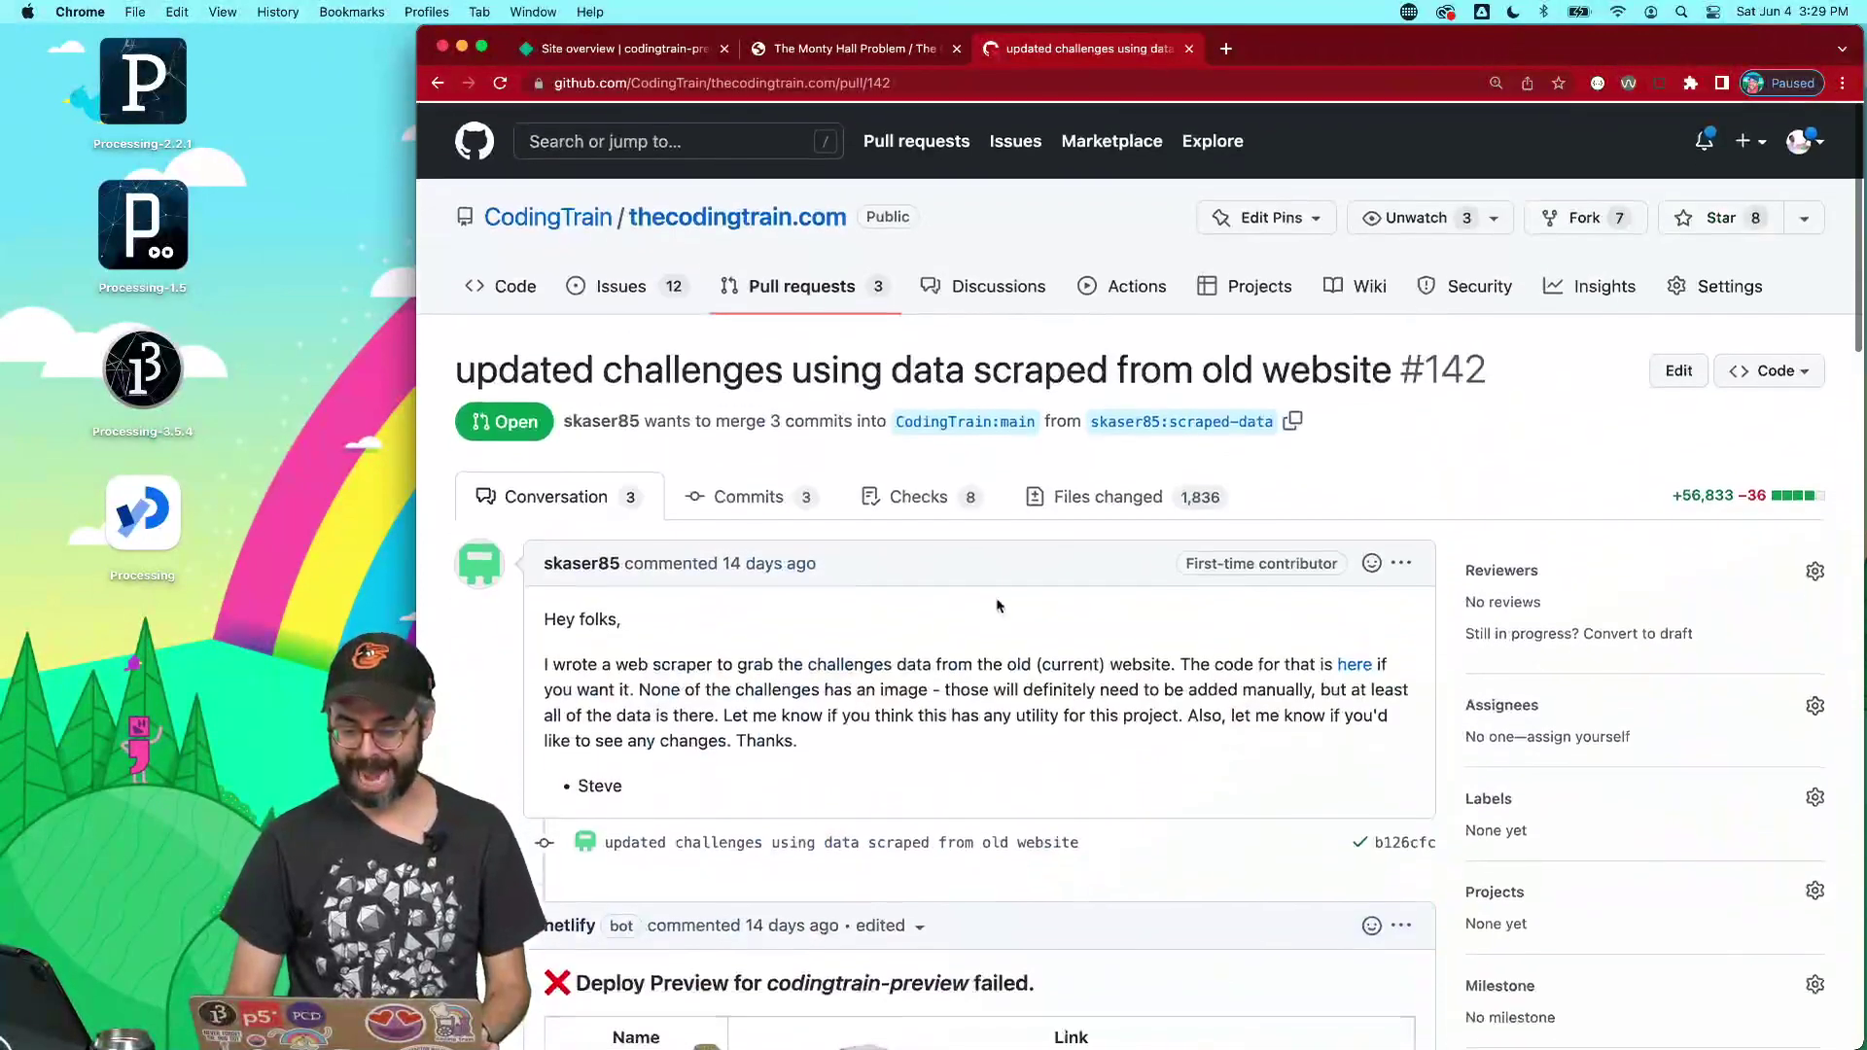
{"action": "left_click", "coordinate": [1116, 493]}
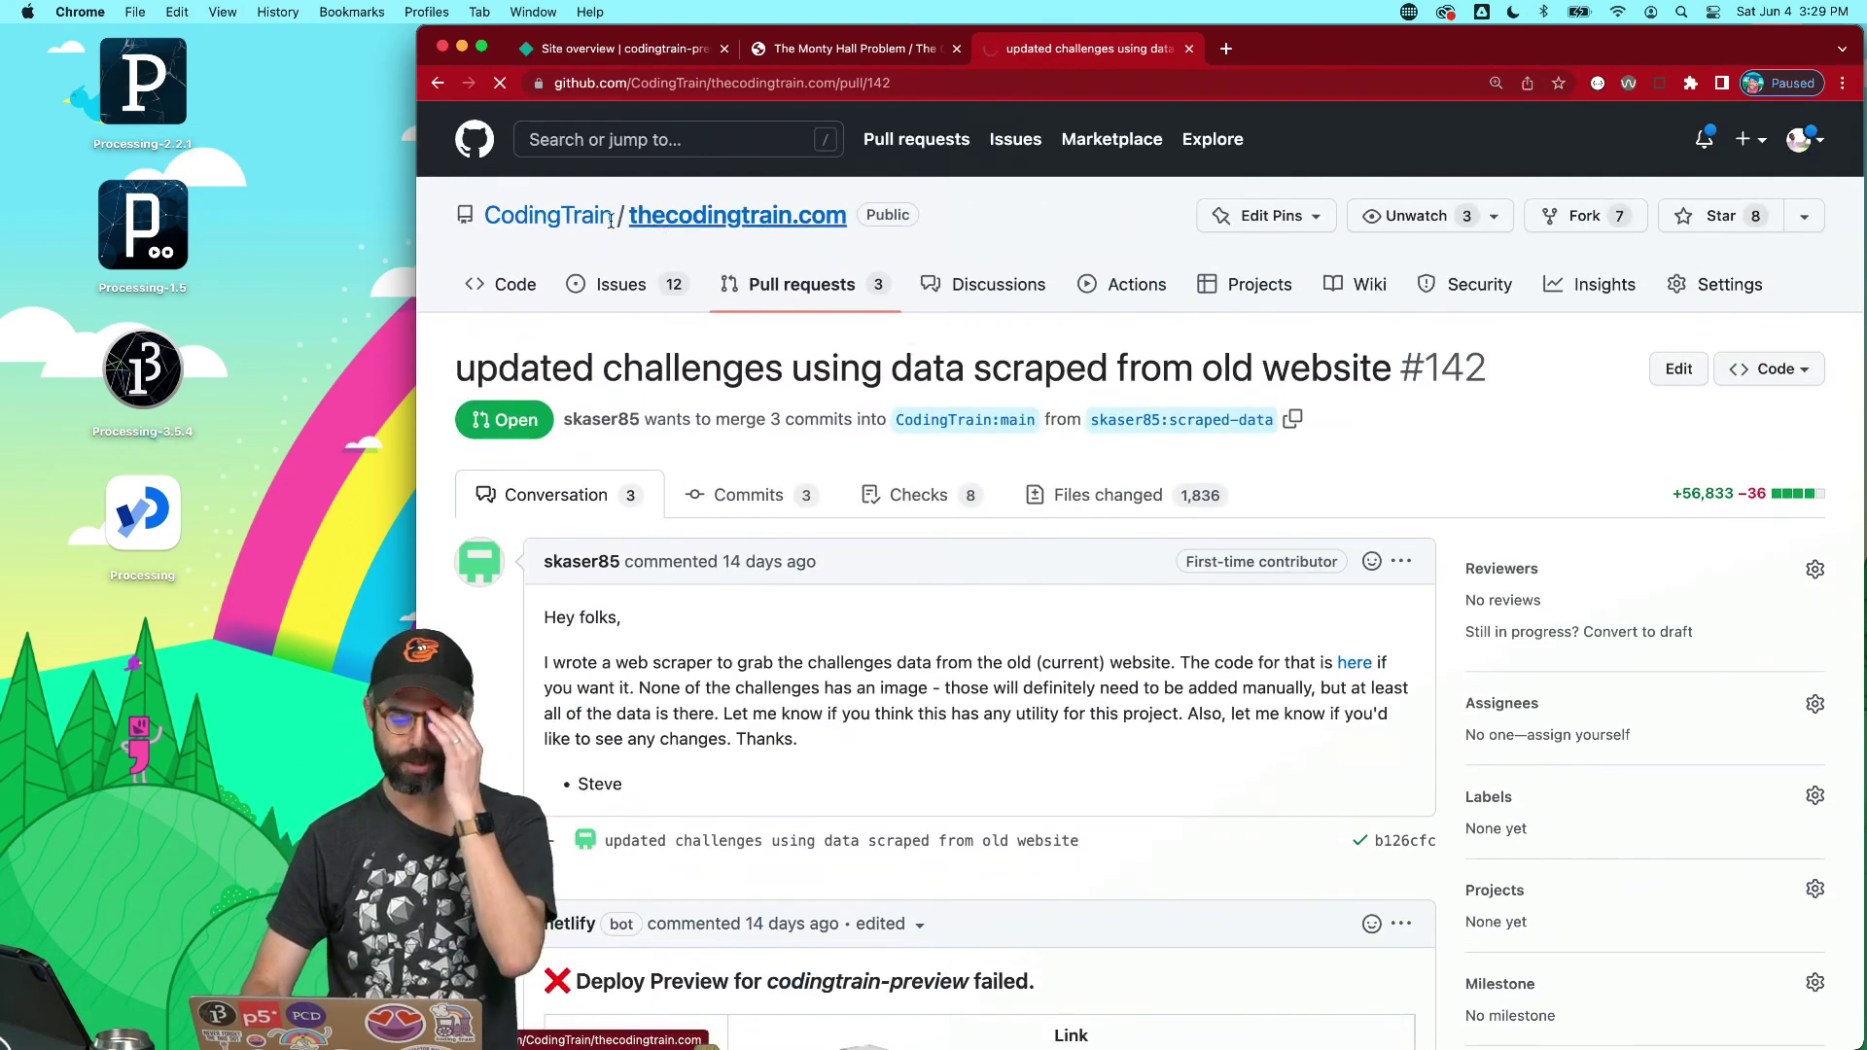
{"action": "mouse_move", "coordinate": [588, 216]}
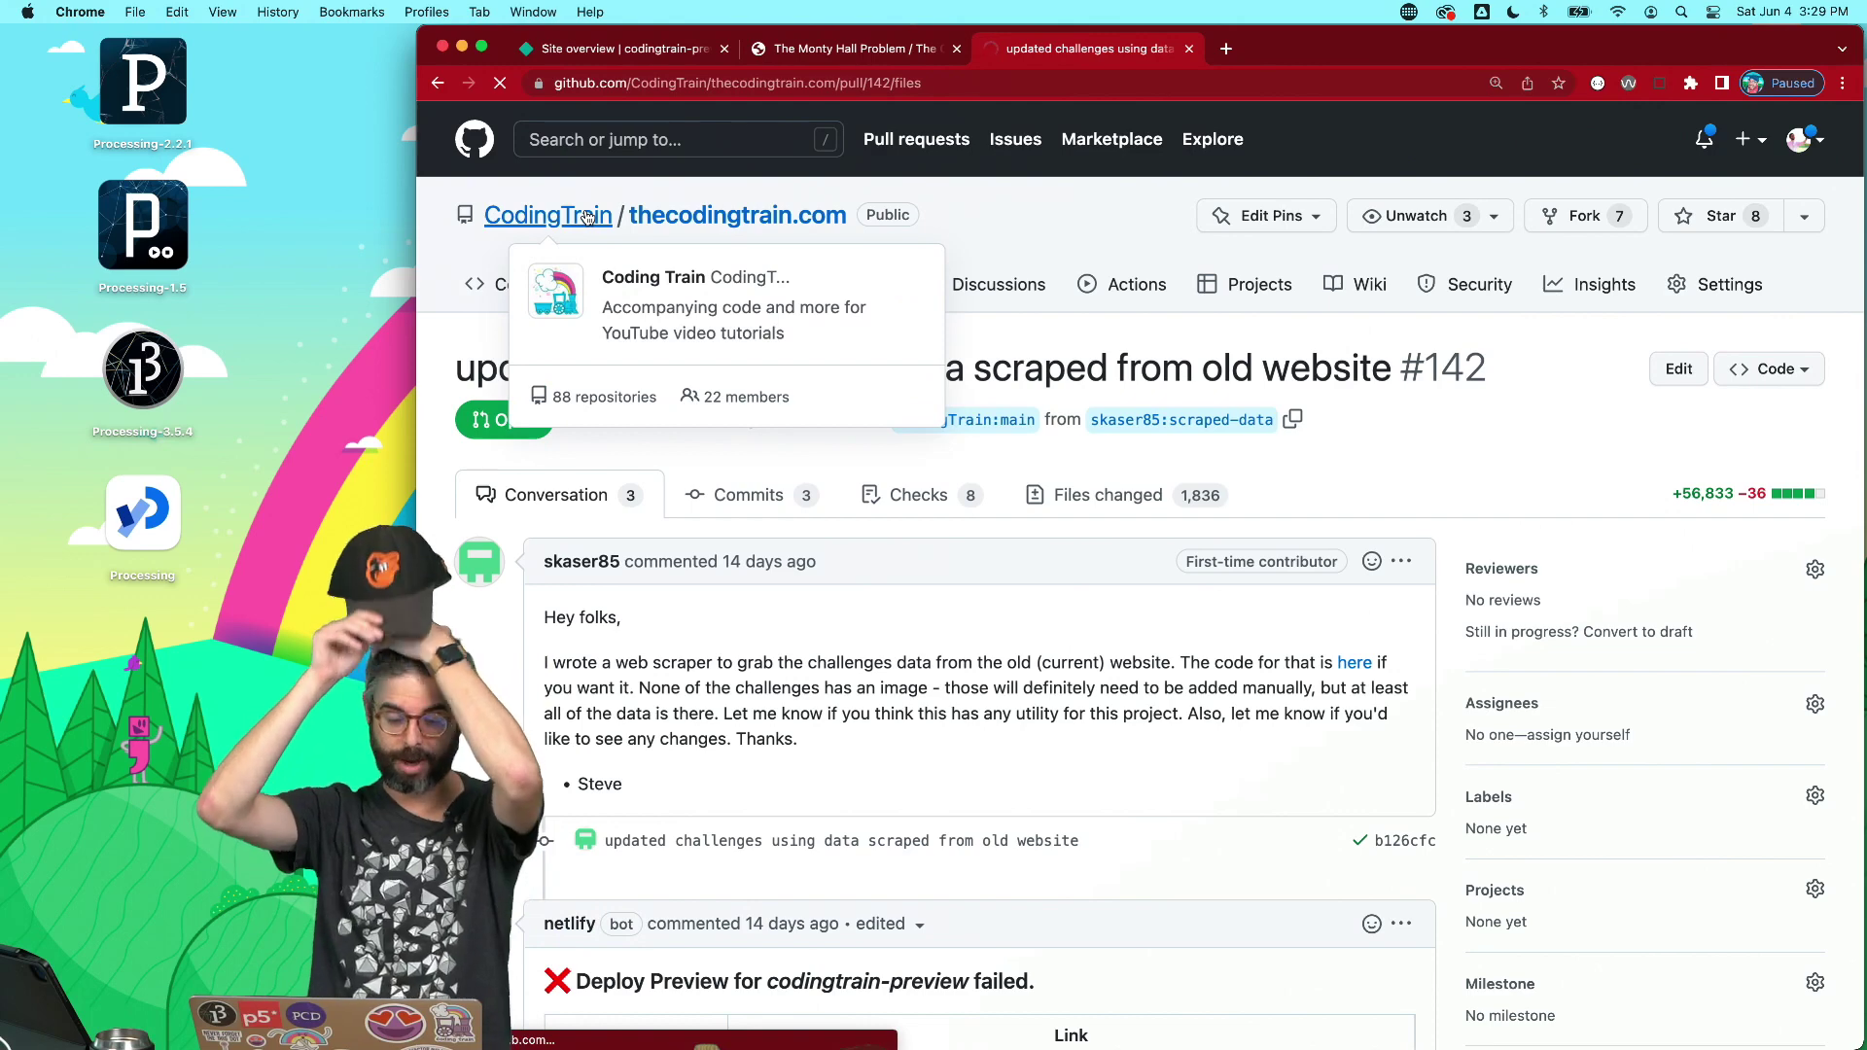
Step: Glance at the Coding Train organisation page, then return to PR #142's conversation
{"action": "left_click", "coordinate": [588, 216]}
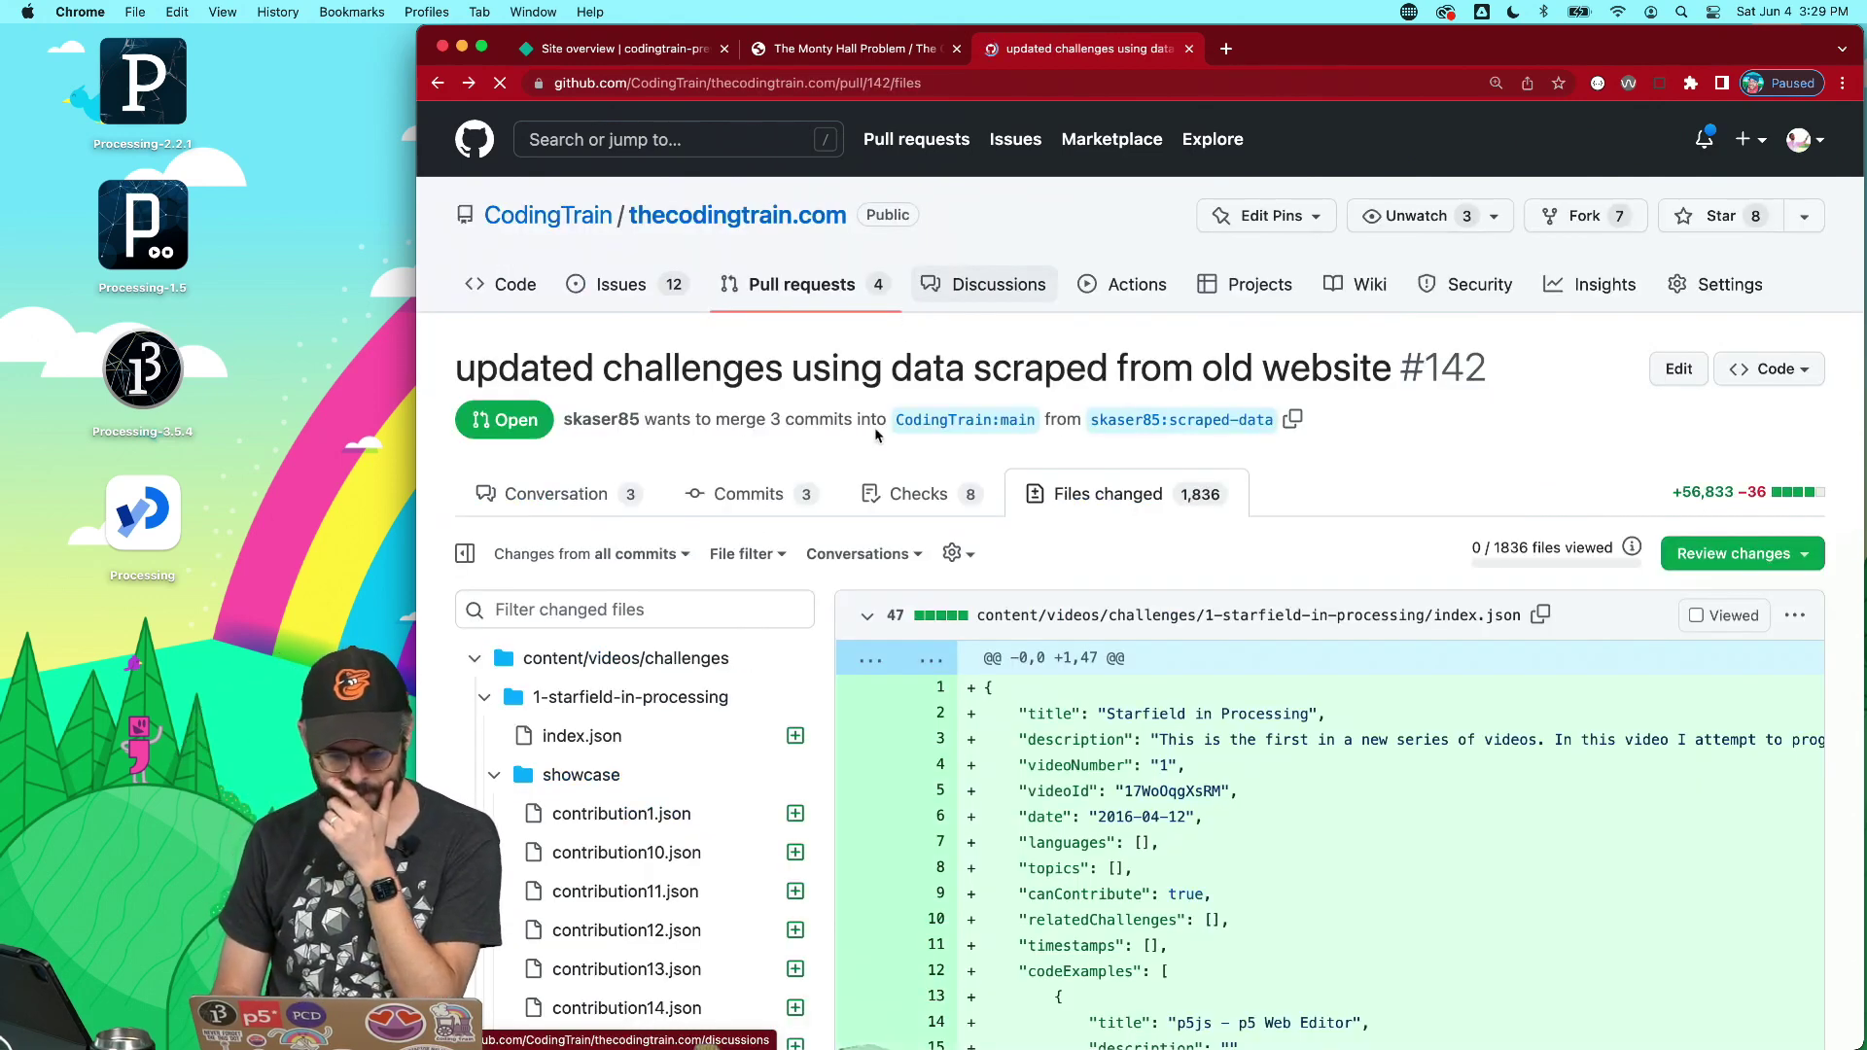
{"action": "left_click", "coordinate": [602, 498]}
{"action": "scroll", "coordinate": [1180, 492], "scroll_direction": "down", "scroll_amount": 2}
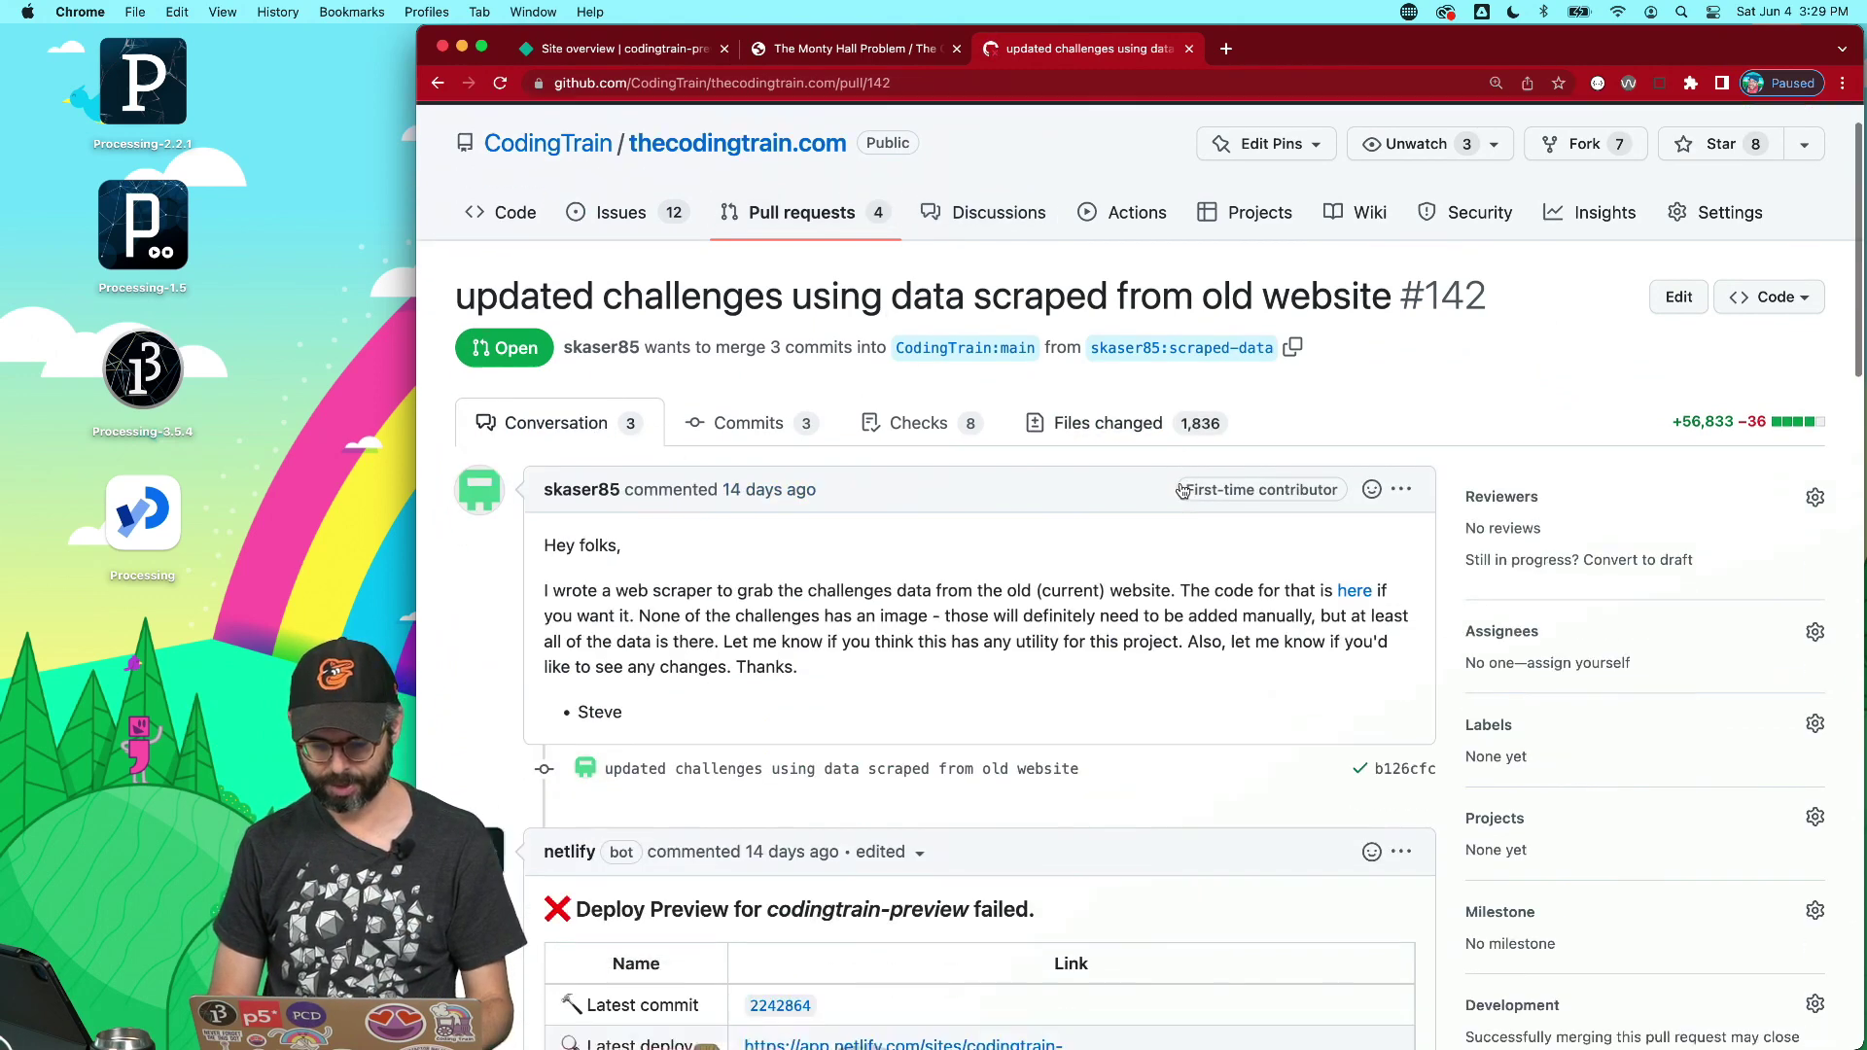
Step: Review the thecodingtrain_website_data scraper repo in a new tab, then show PR #142's changed files
{"action": "left_click", "coordinate": [1339, 562], "text": "super"}
{"action": "left_click", "coordinate": [1342, 62]}
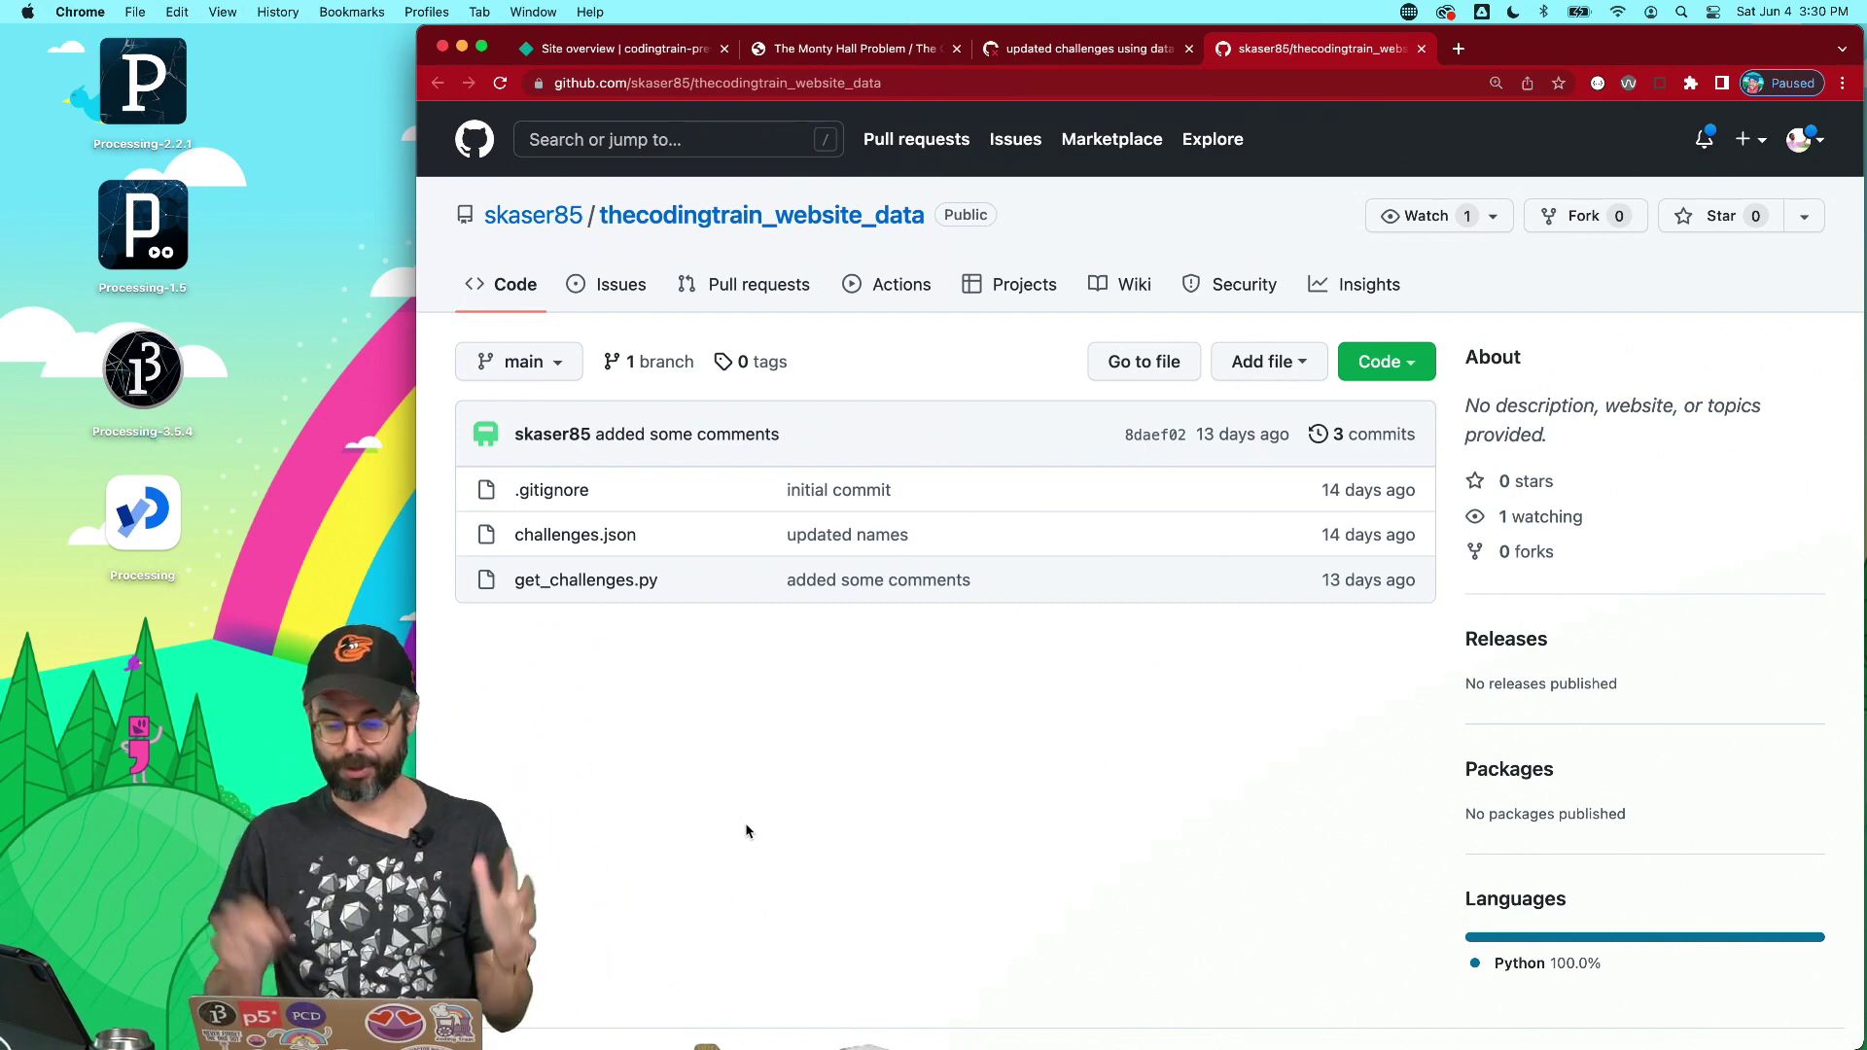
{"action": "left_click", "coordinate": [1059, 58]}
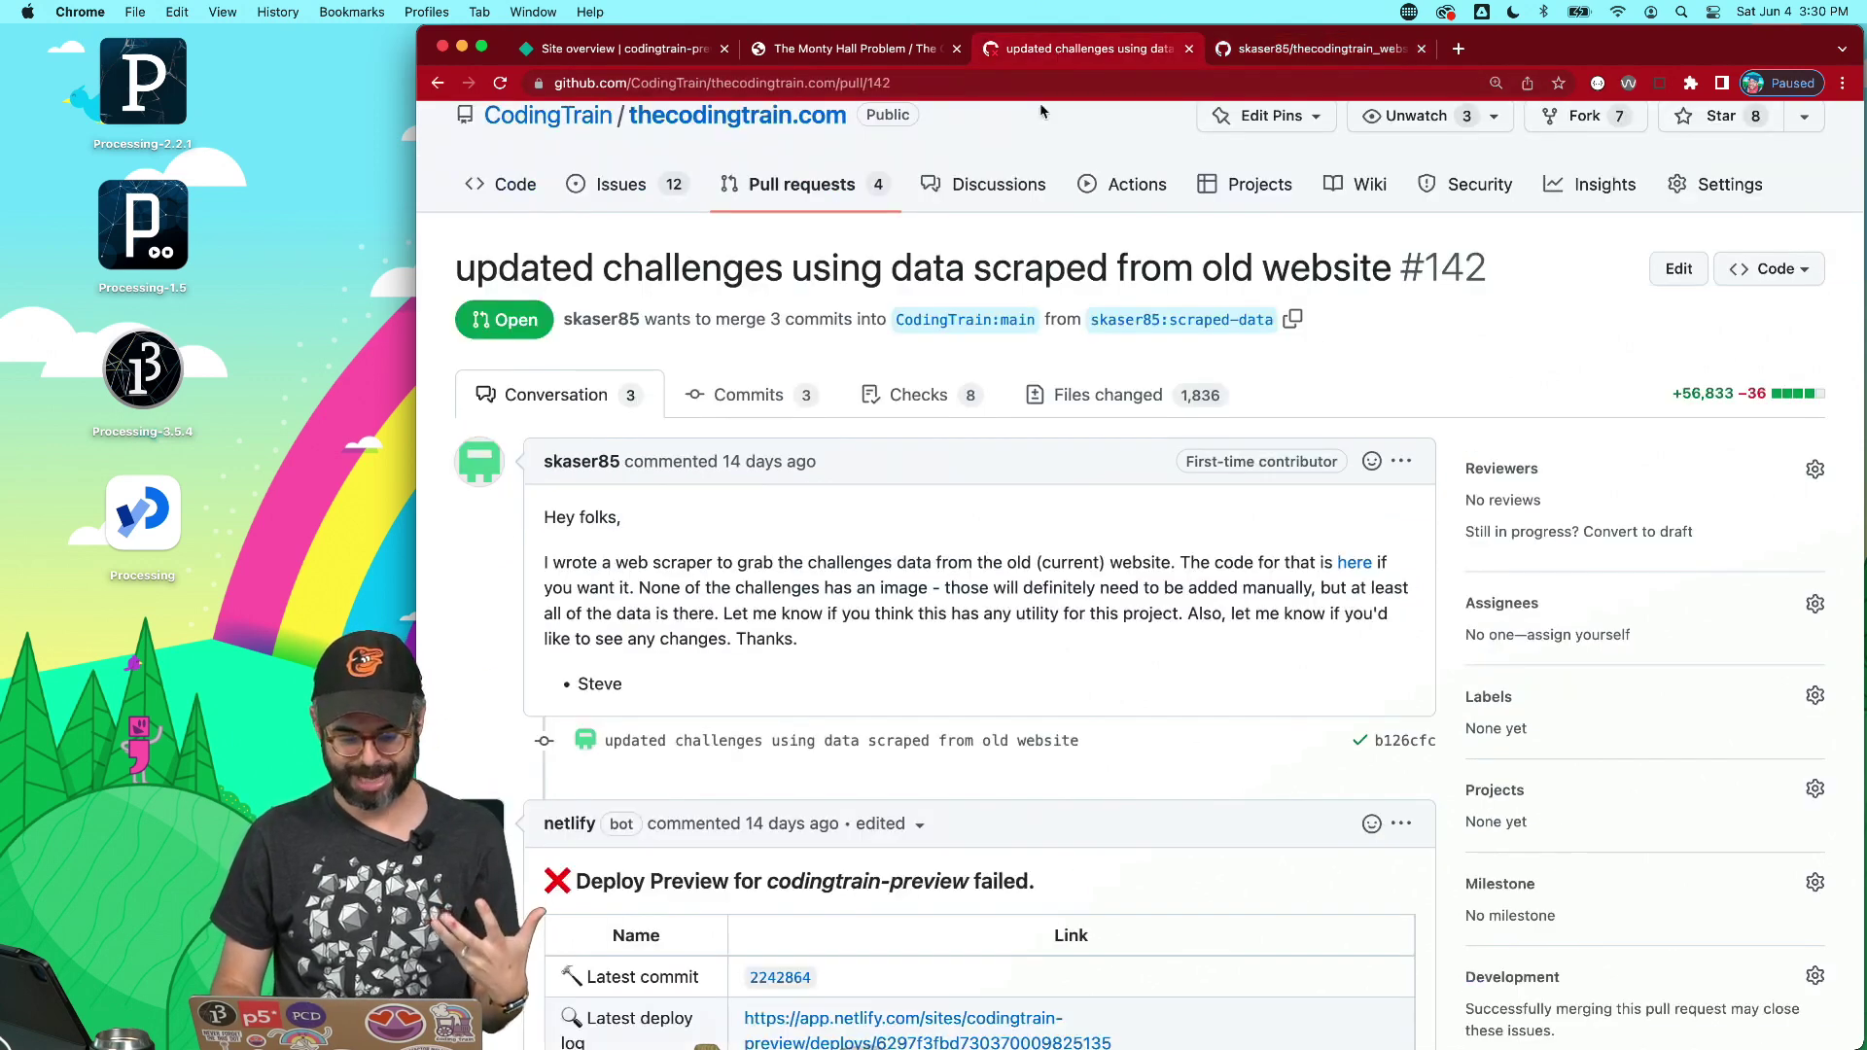
{"action": "left_click", "coordinate": [1069, 398]}
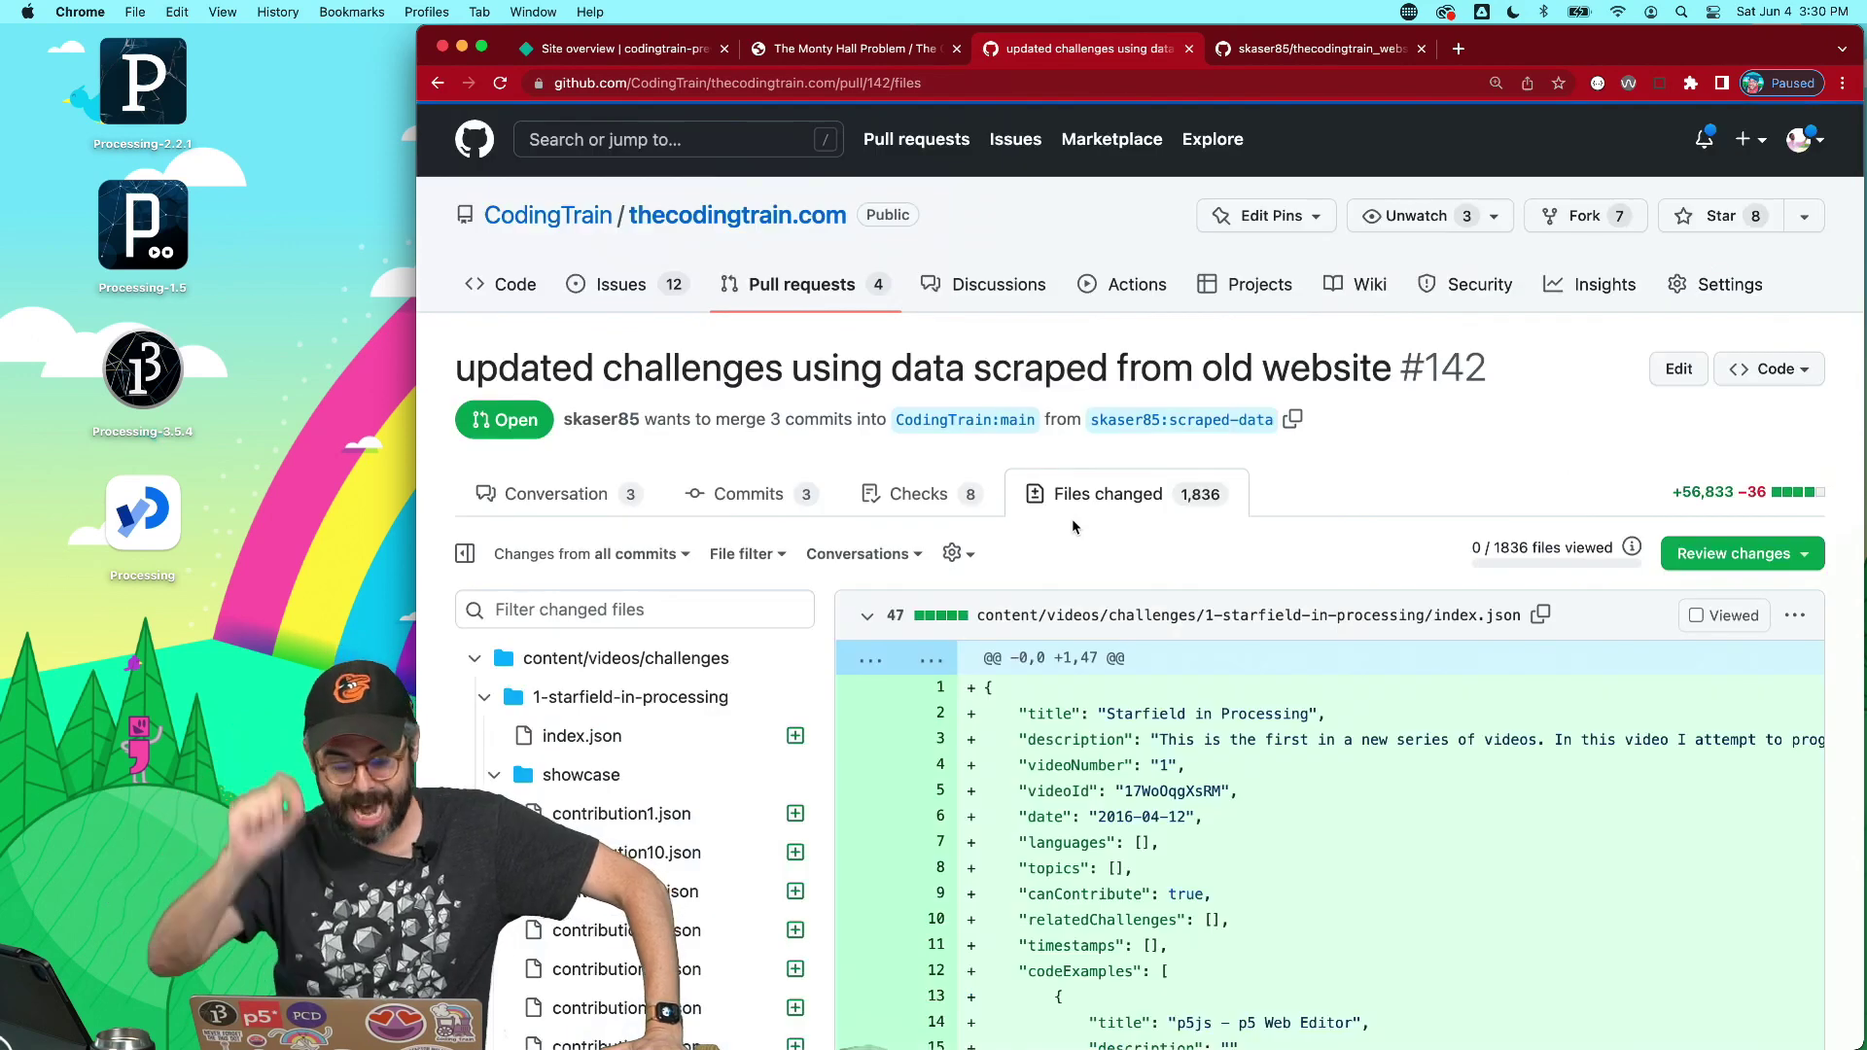
{"action": "scroll", "coordinate": [672, 789], "scroll_direction": "down", "scroll_amount": 5}
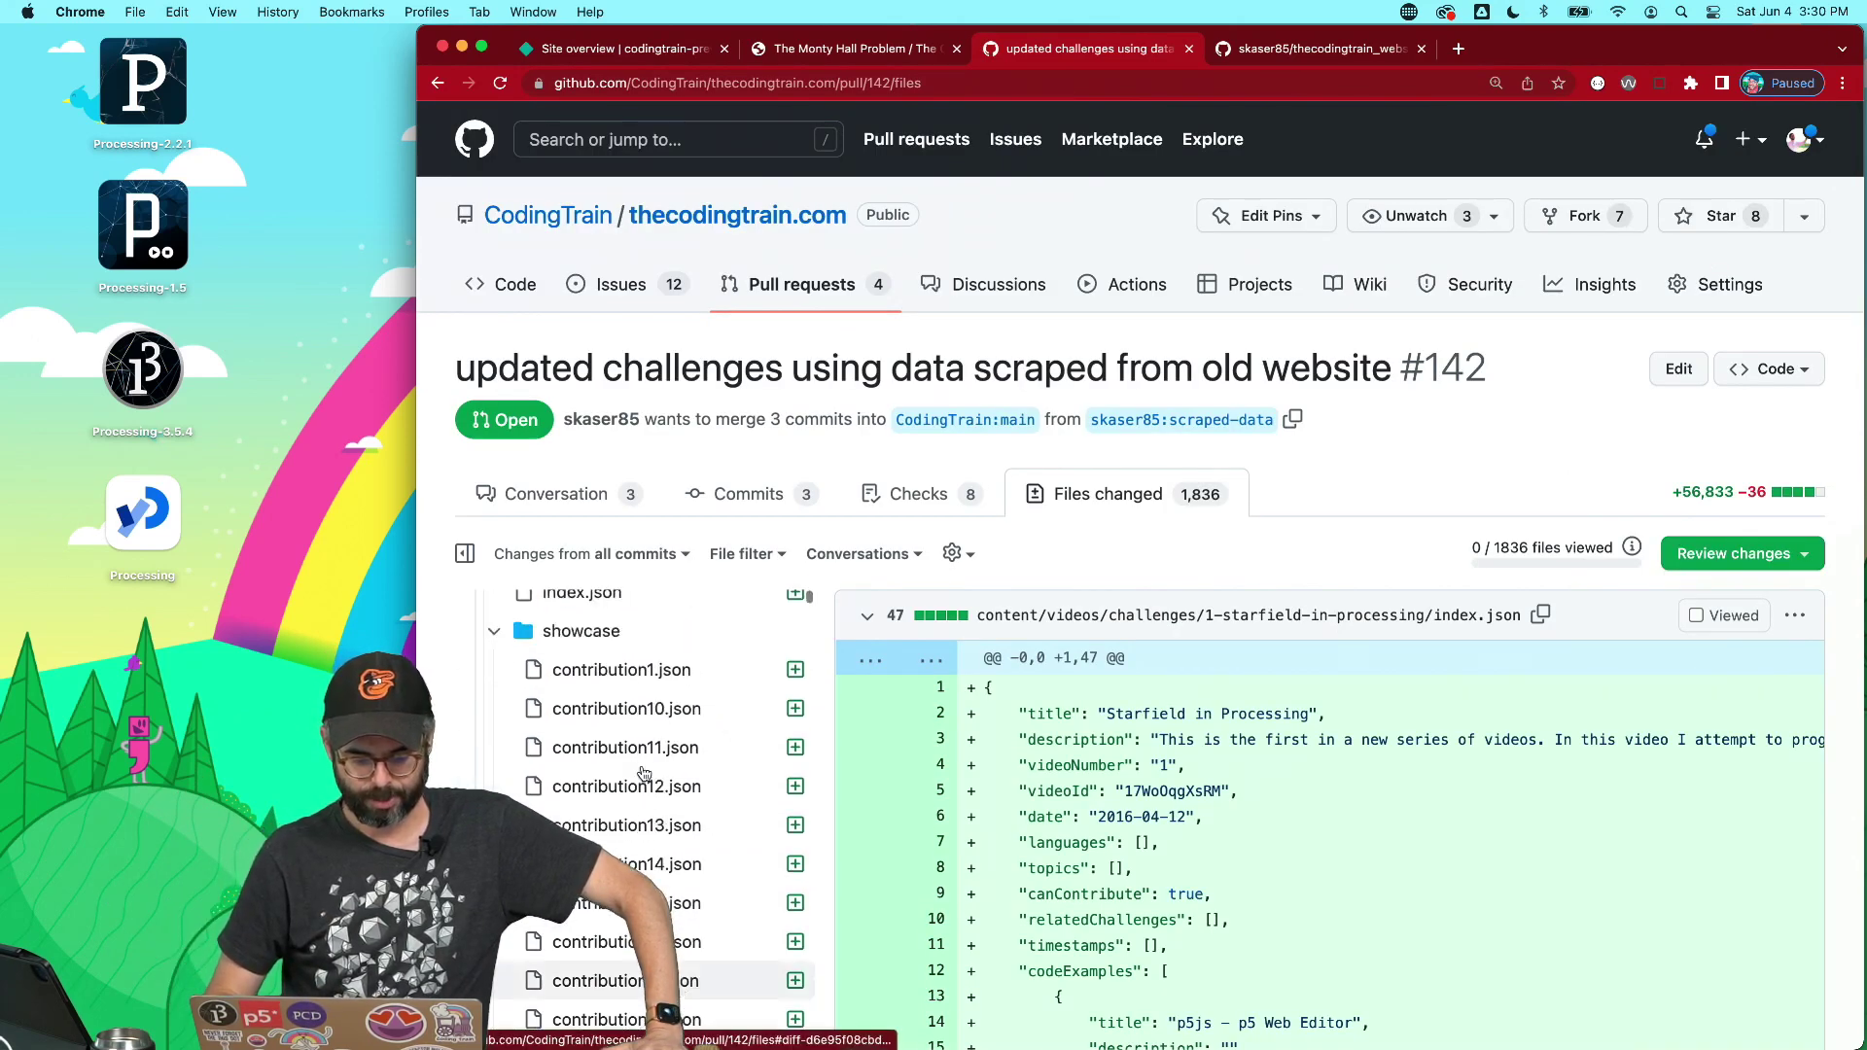
{"action": "scroll", "coordinate": [642, 768], "scroll_direction": "up", "scroll_amount": 6}
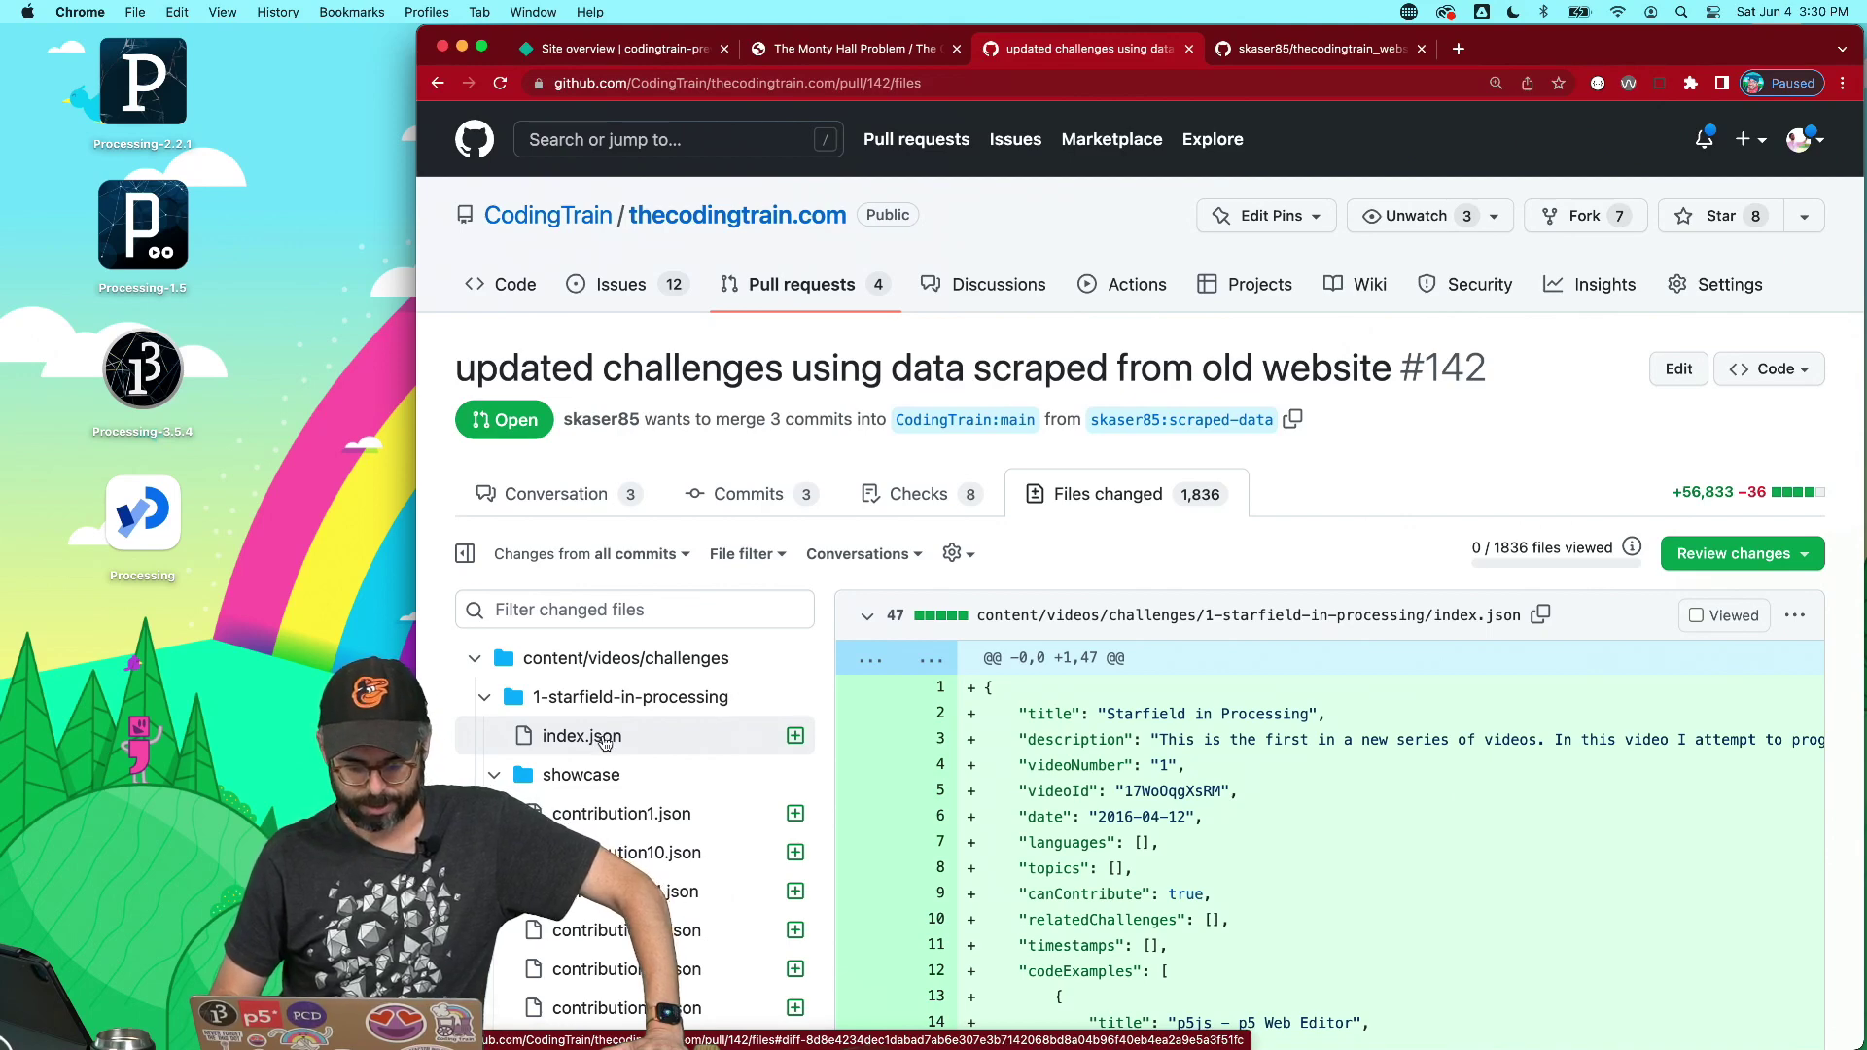
{"action": "scroll", "coordinate": [1065, 807], "scroll_direction": "down", "scroll_amount": 3}
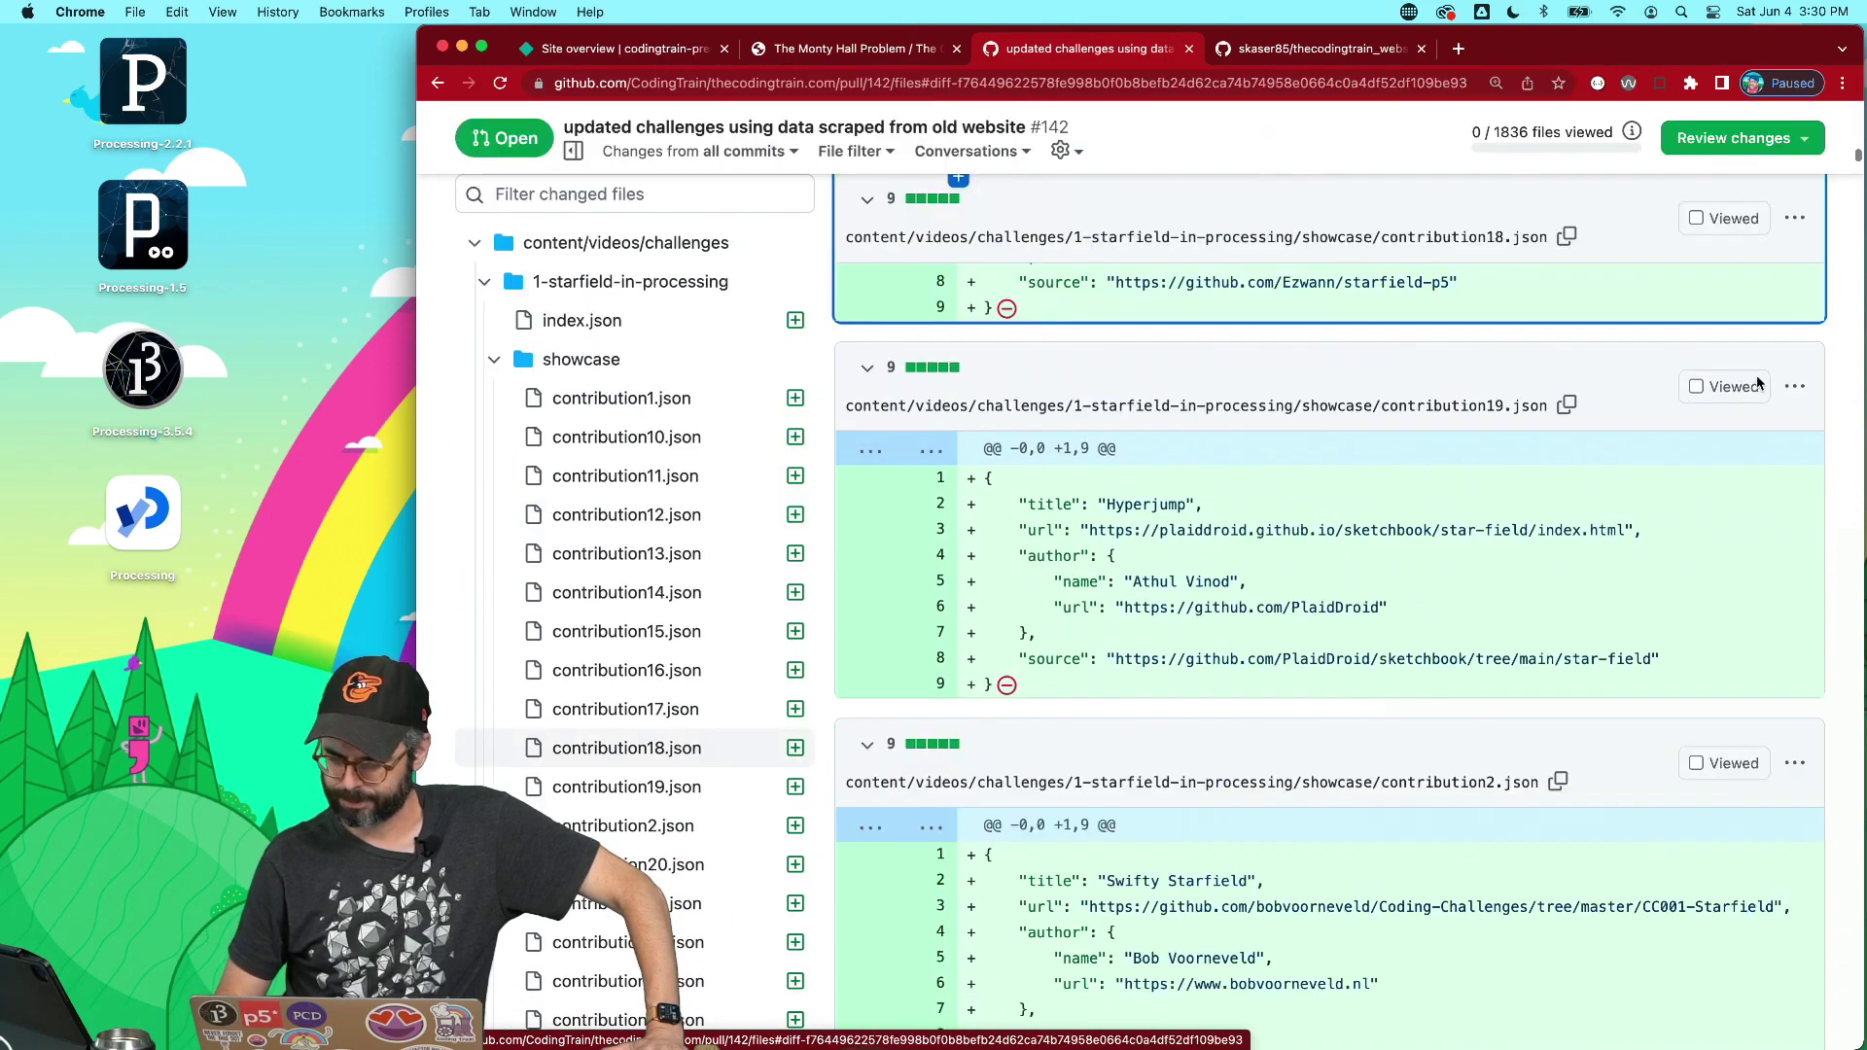
{"action": "scroll", "coordinate": [1700, 407], "scroll_direction": "up", "scroll_amount": 5}
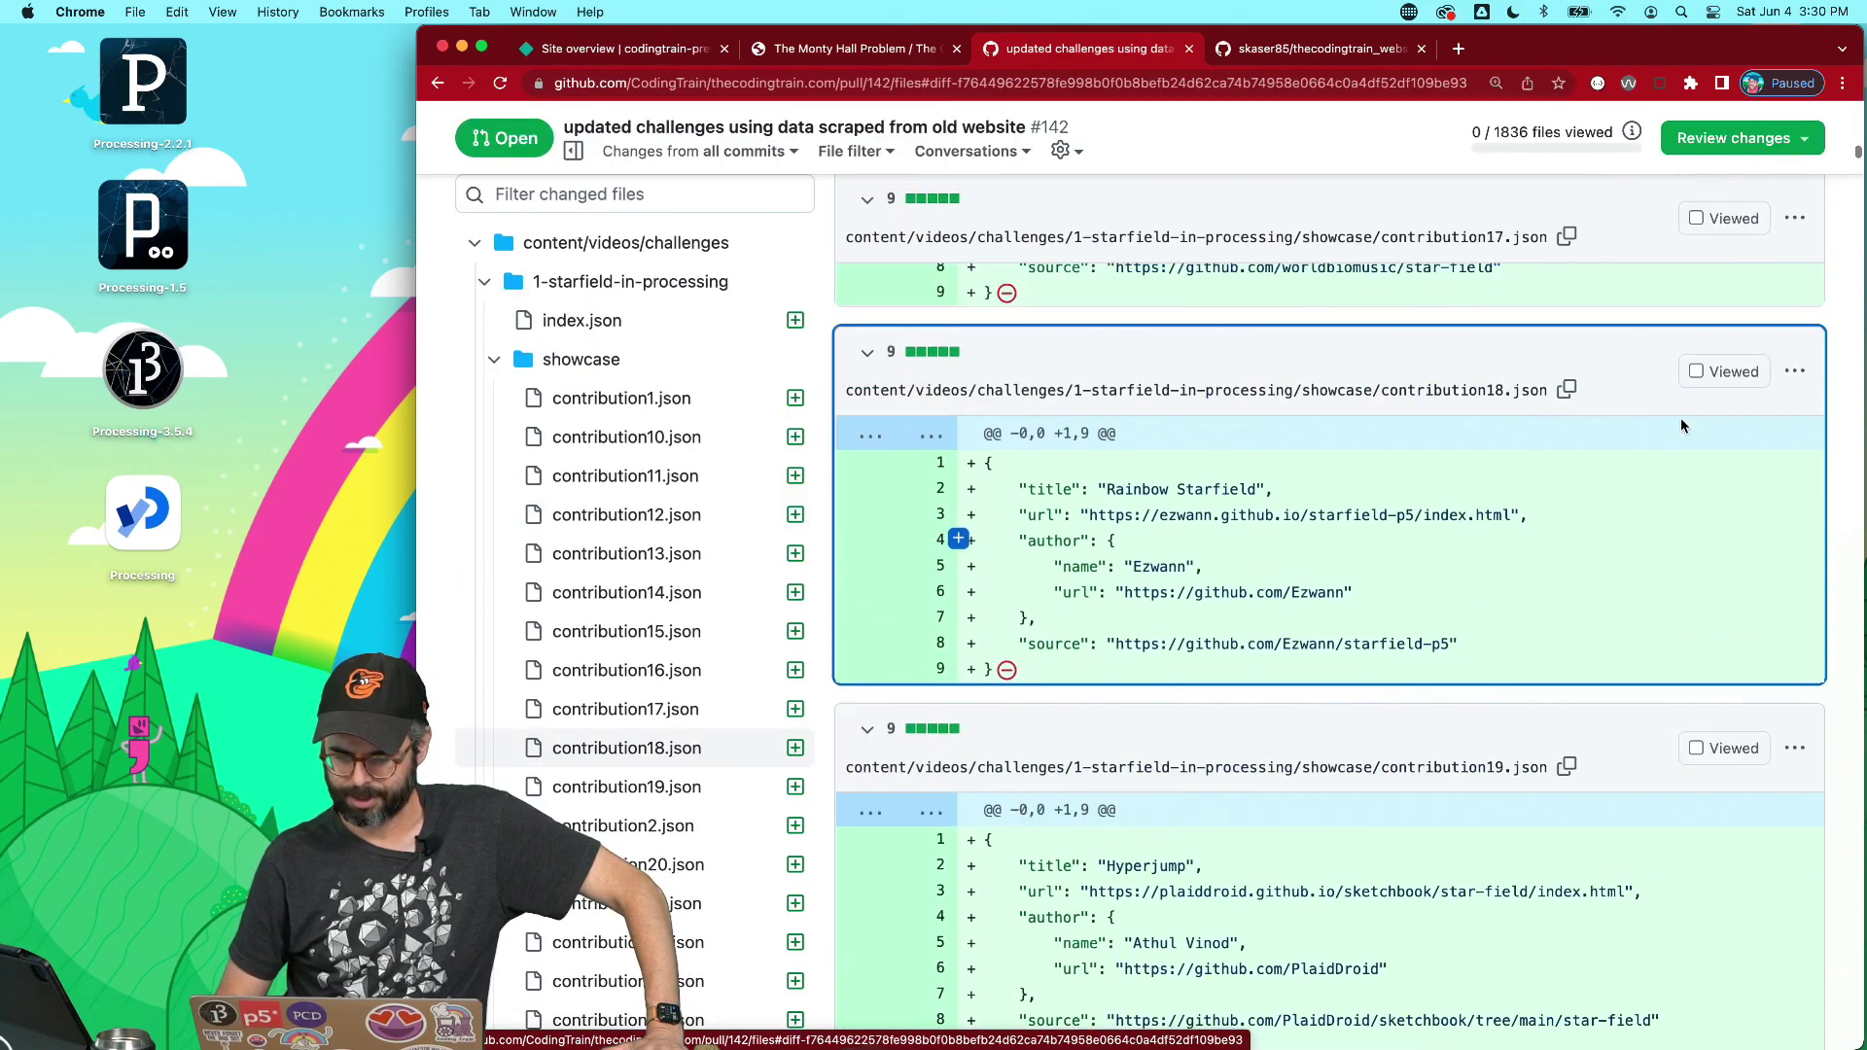
{"action": "scroll", "coordinate": [1541, 433], "scroll_direction": "up", "scroll_amount": 20}
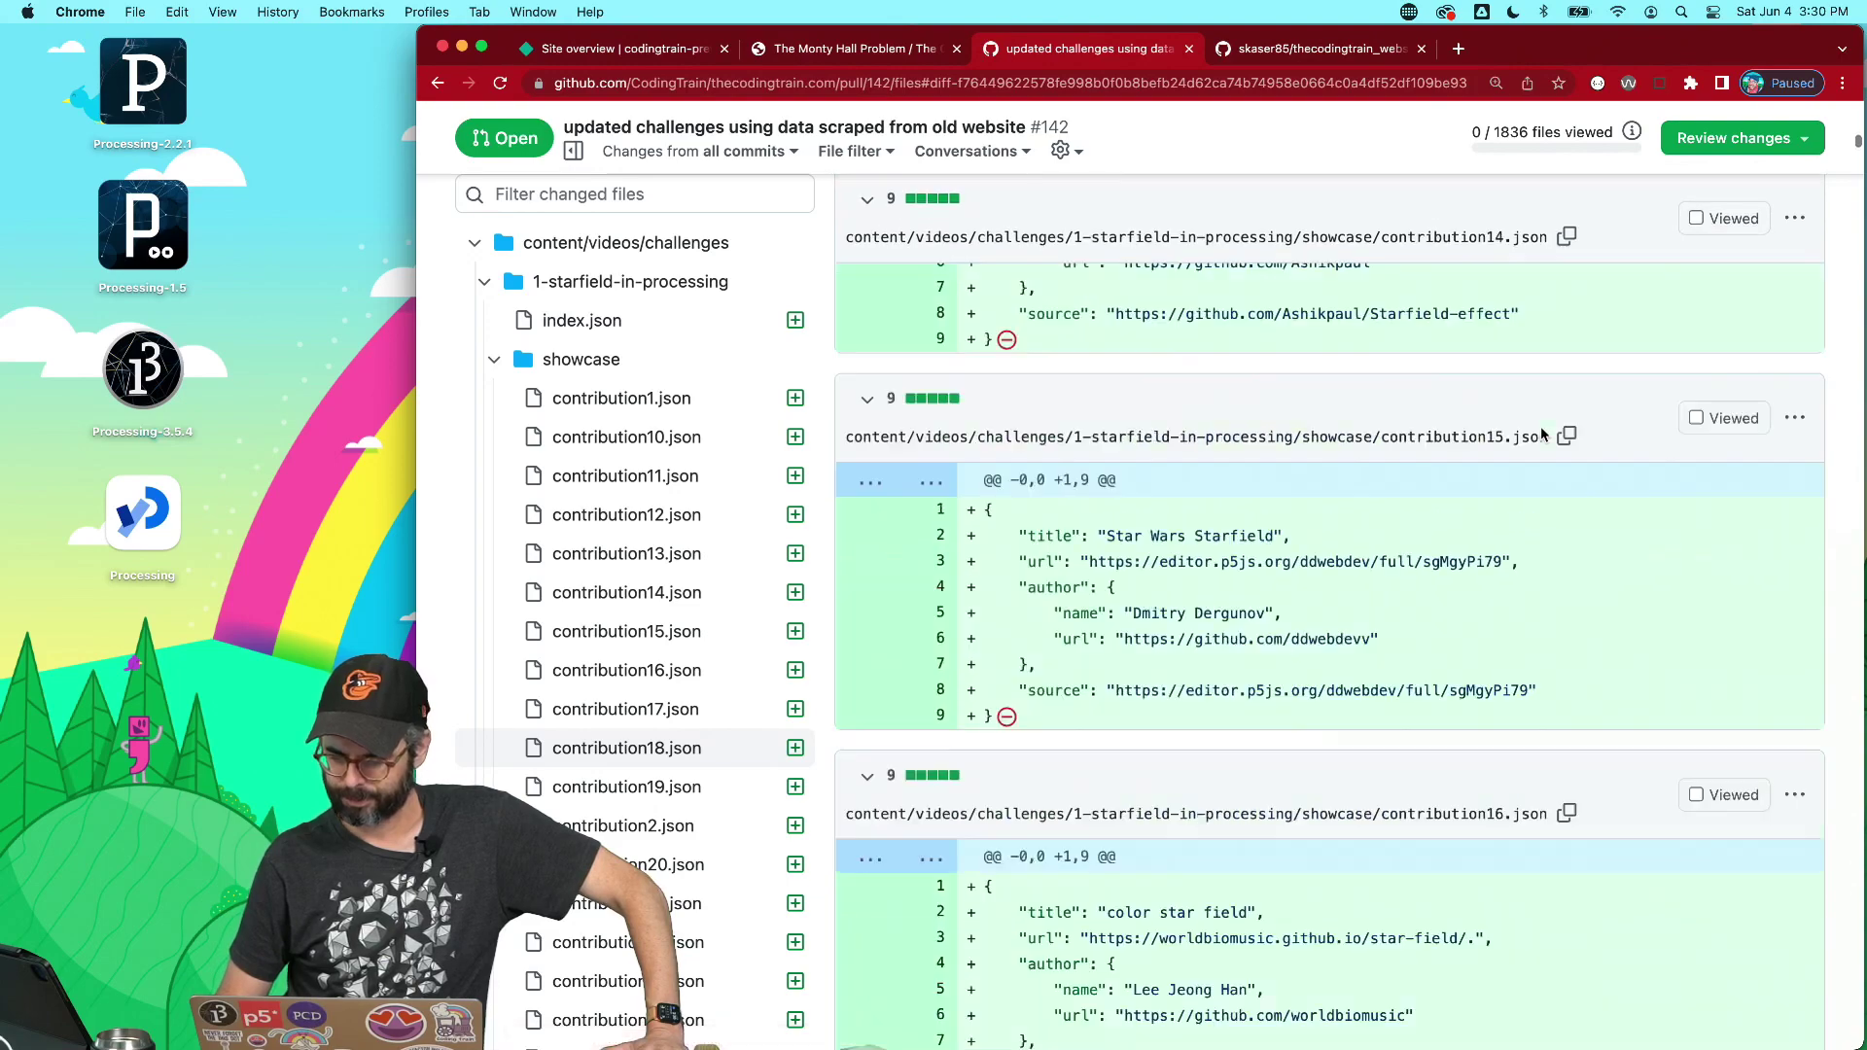
{"action": "scroll", "coordinate": [1541, 426], "scroll_direction": "up", "scroll_amount": 10}
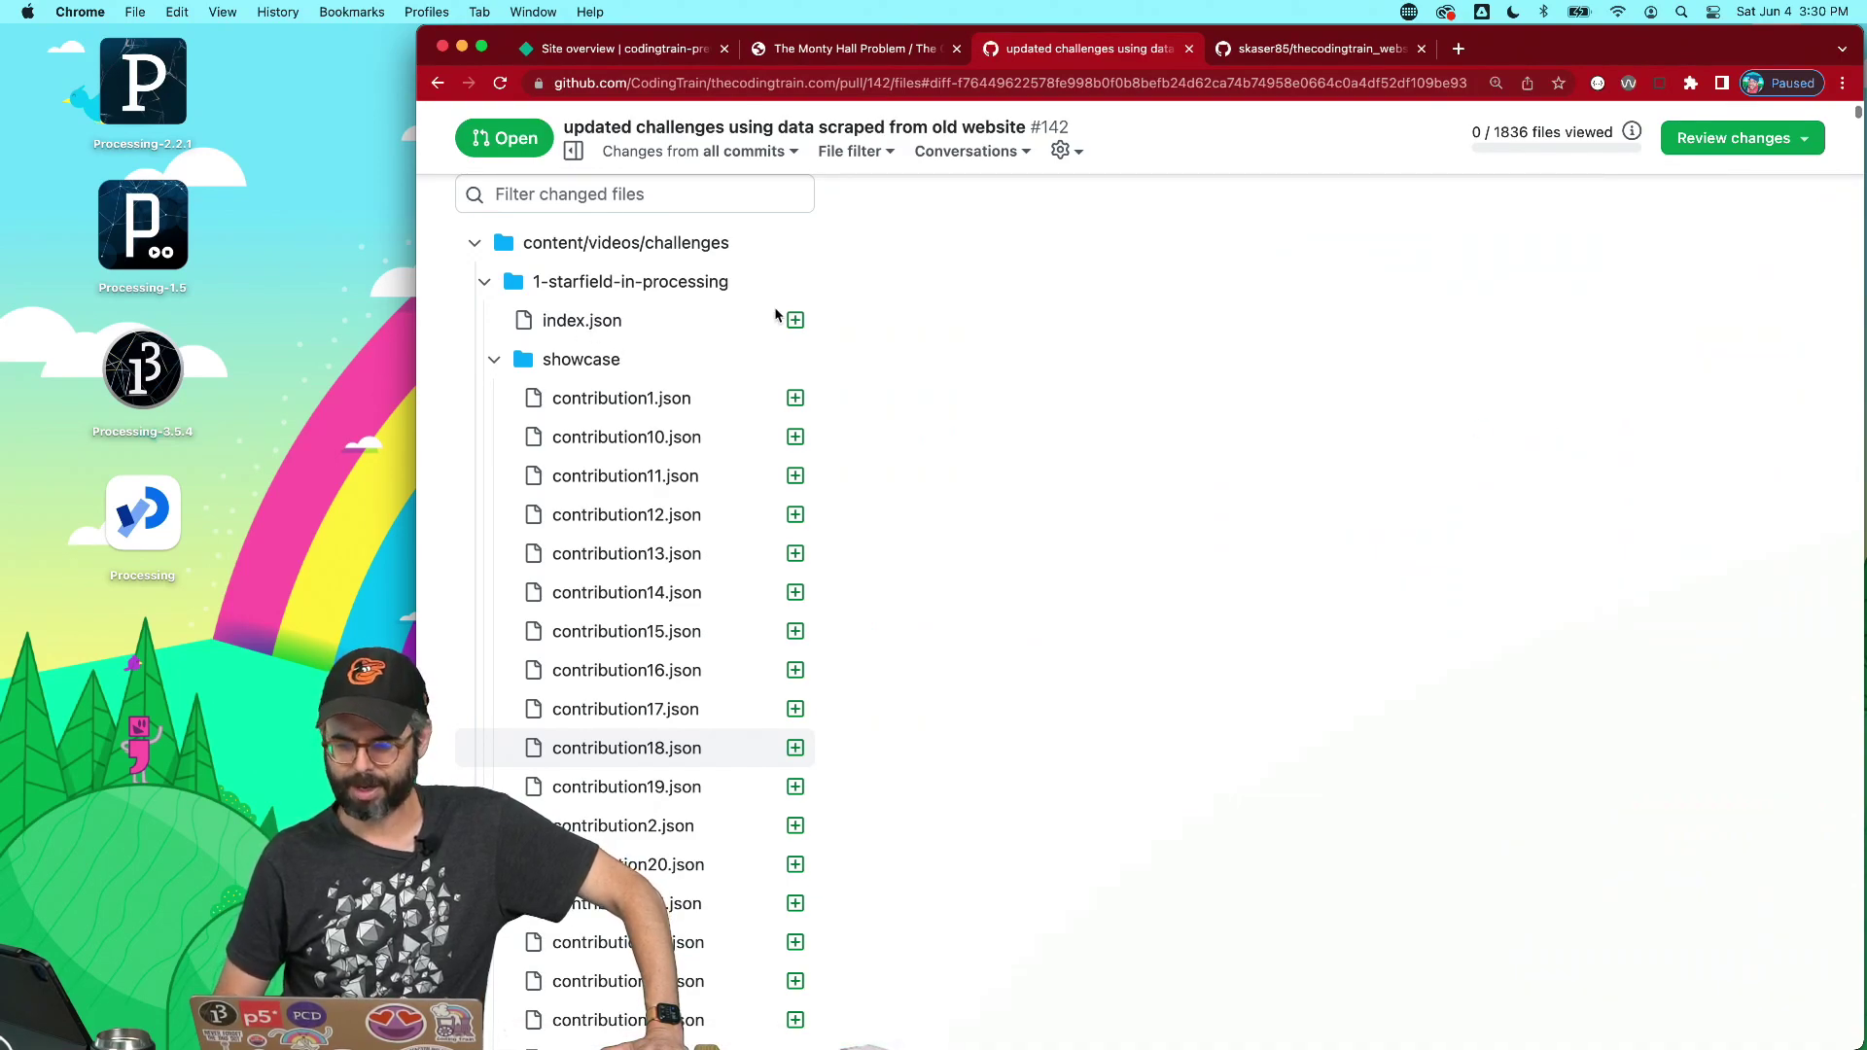
{"action": "left_click", "coordinate": [717, 330]}
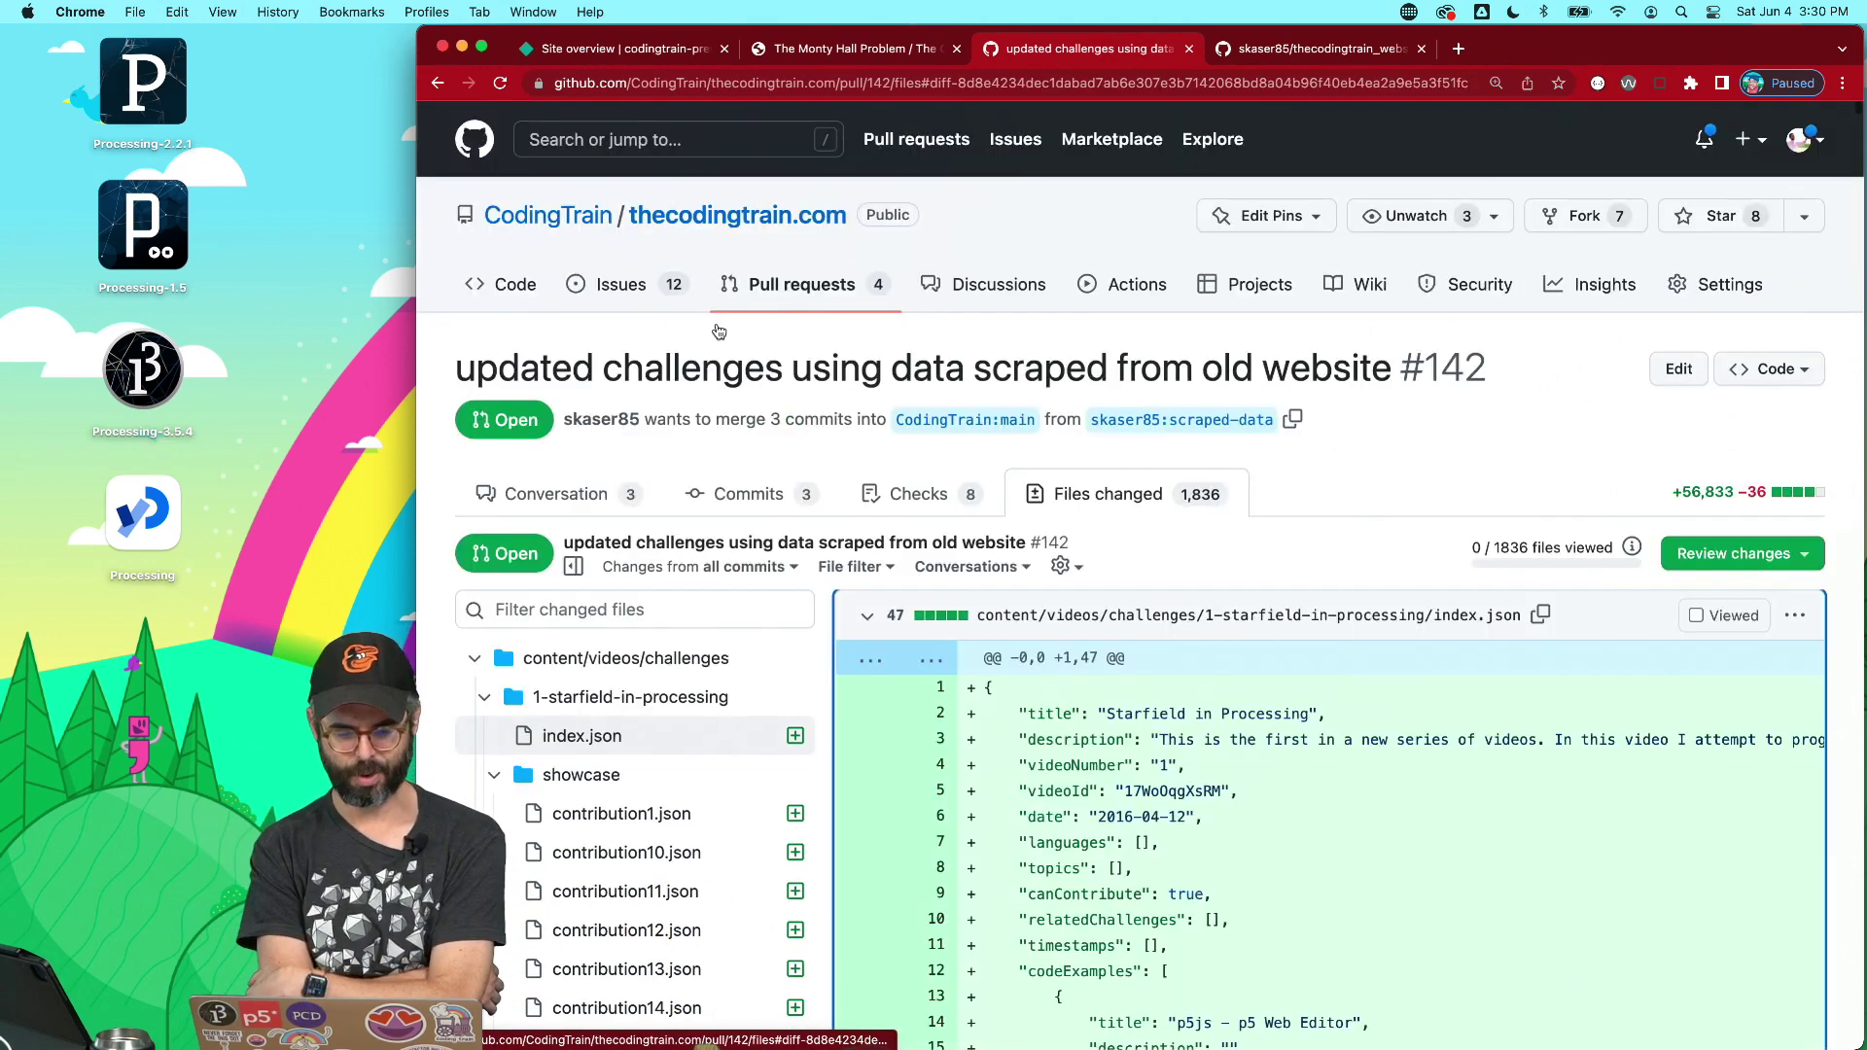
{"action": "scroll", "coordinate": [716, 325], "scroll_direction": "down", "scroll_amount": 15}
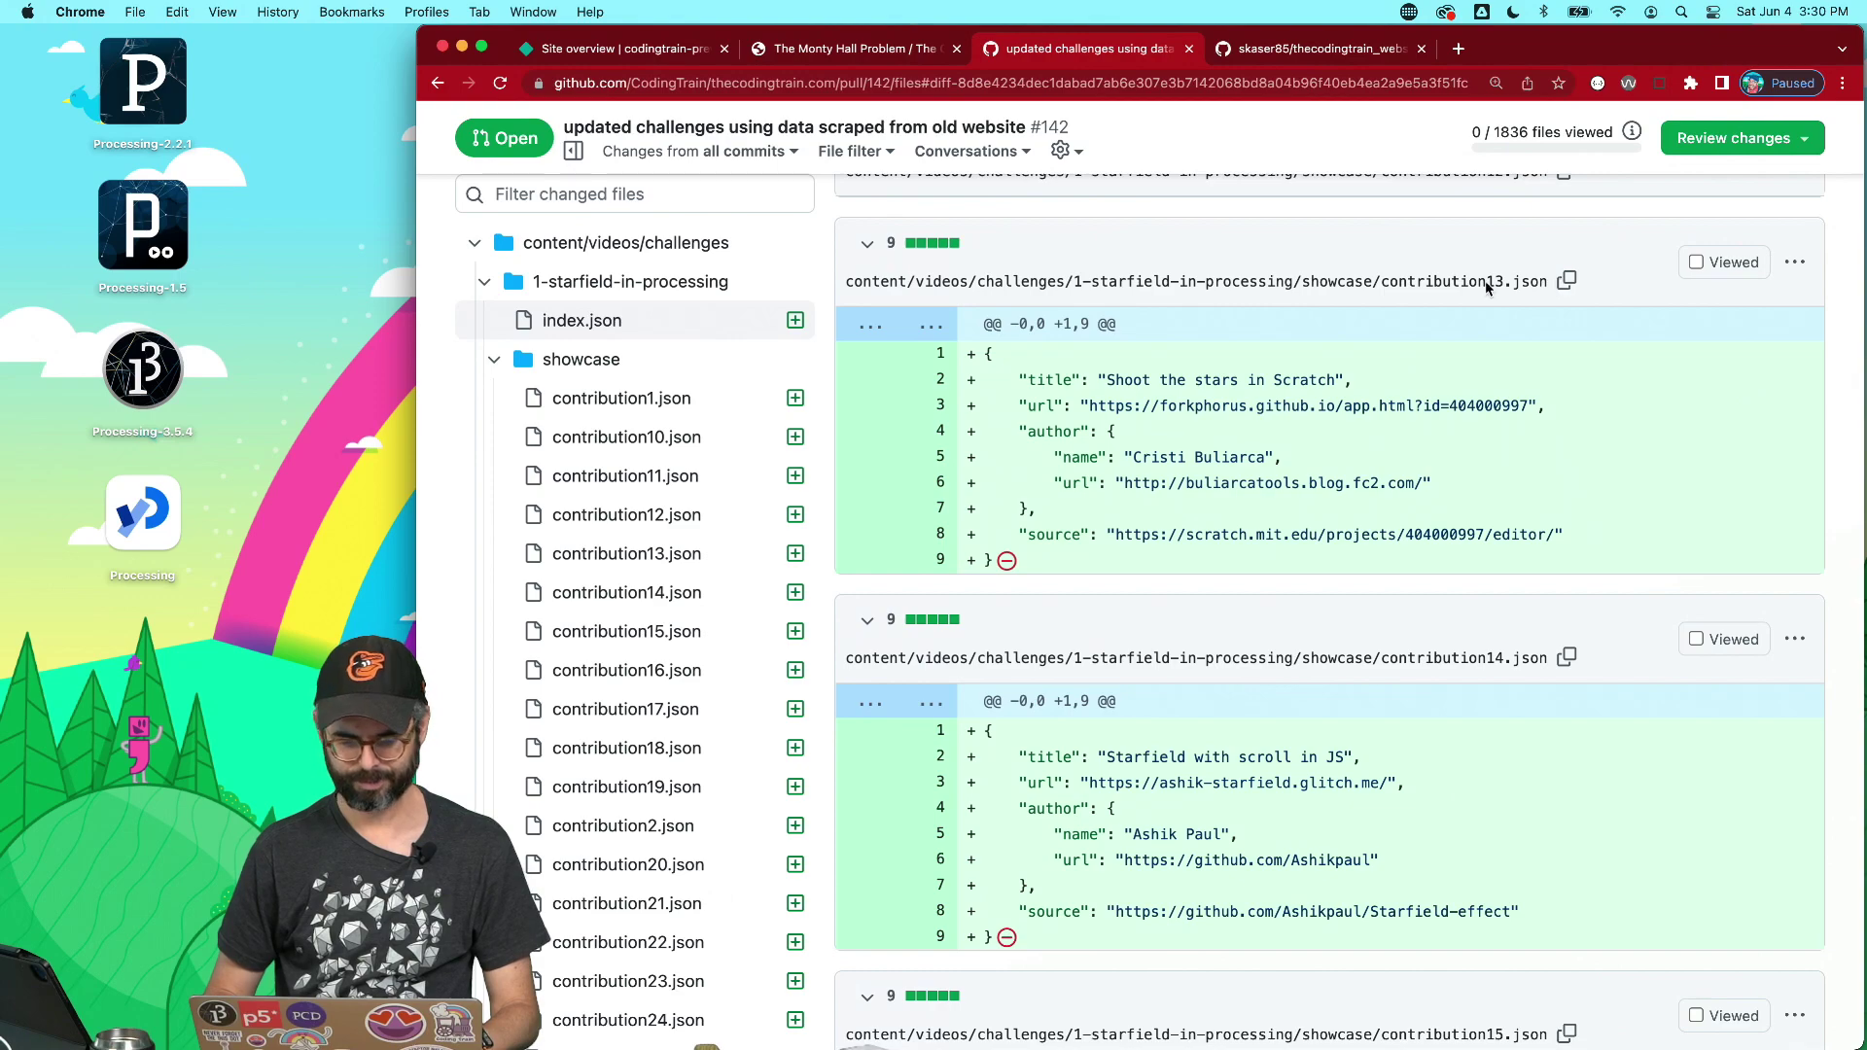
{"action": "scroll", "coordinate": [1316, 307], "scroll_direction": "up", "scroll_amount": 10}
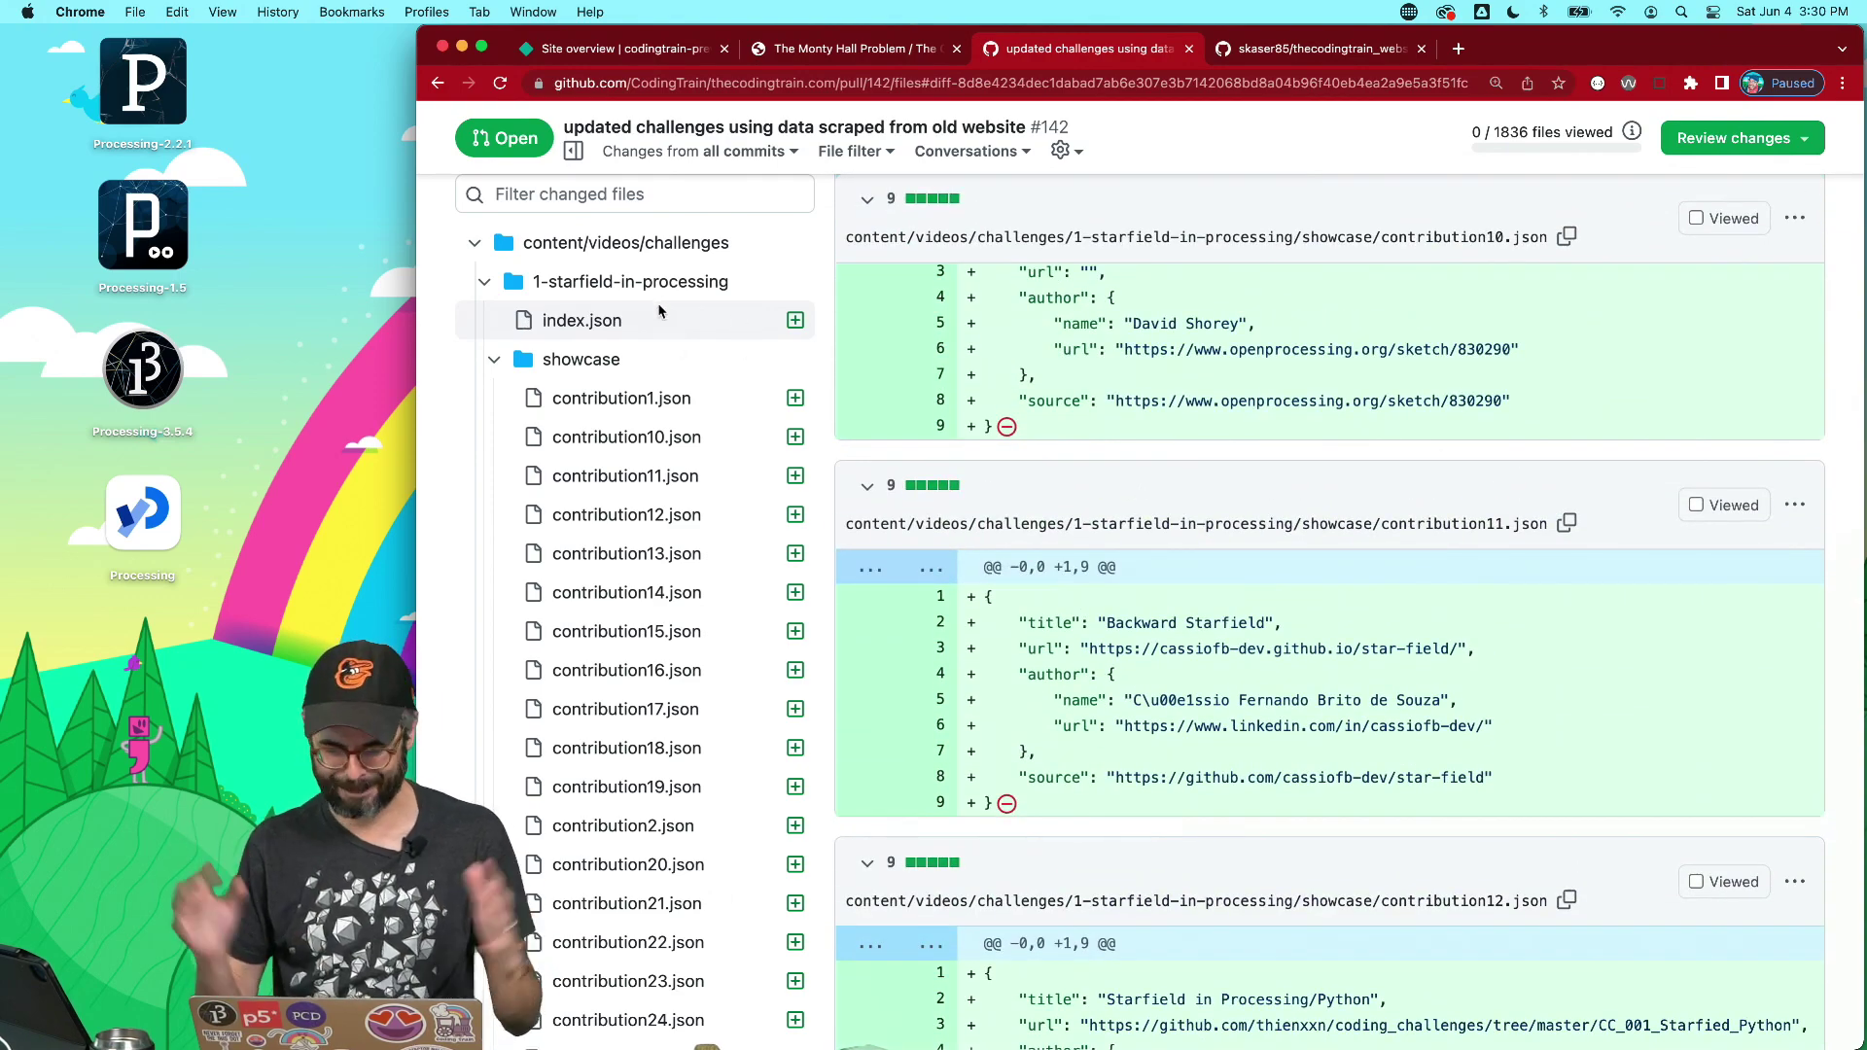
{"action": "scroll", "coordinate": [1295, 476], "scroll_direction": "up", "scroll_amount": 10}
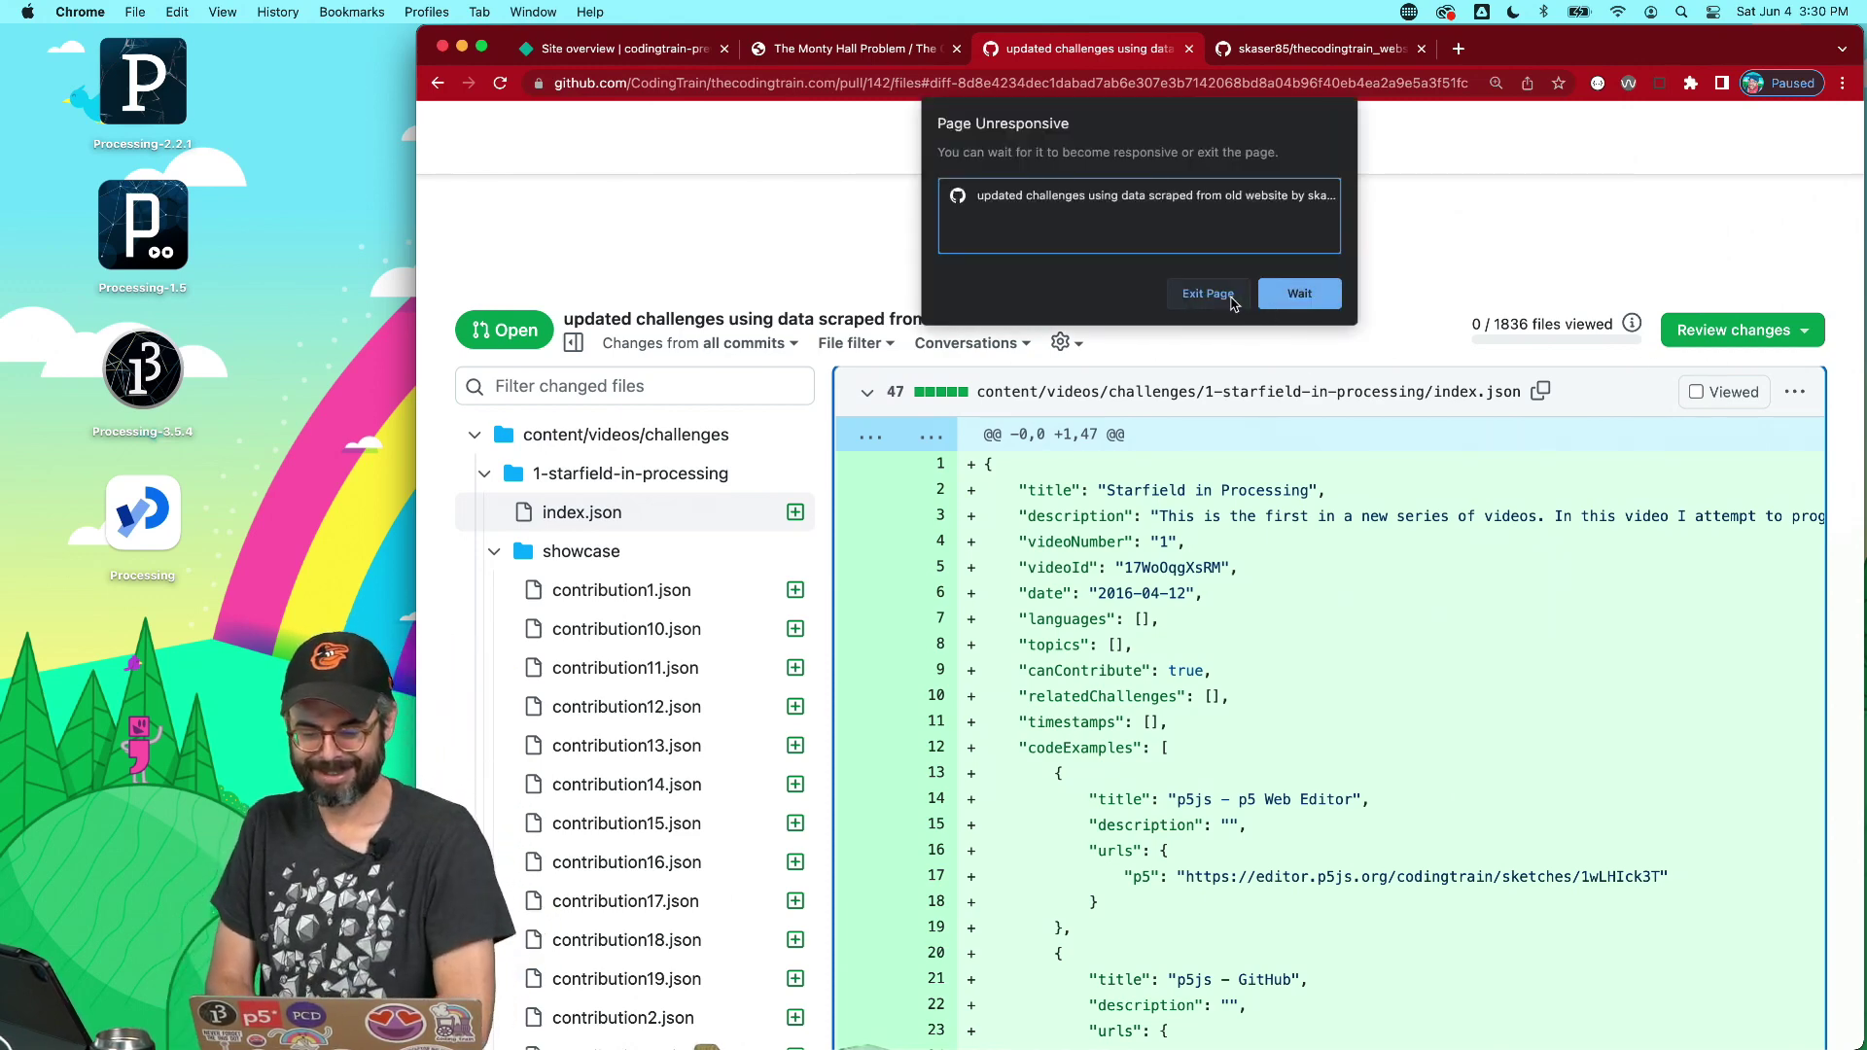
{"action": "left_click", "coordinate": [1296, 297]}
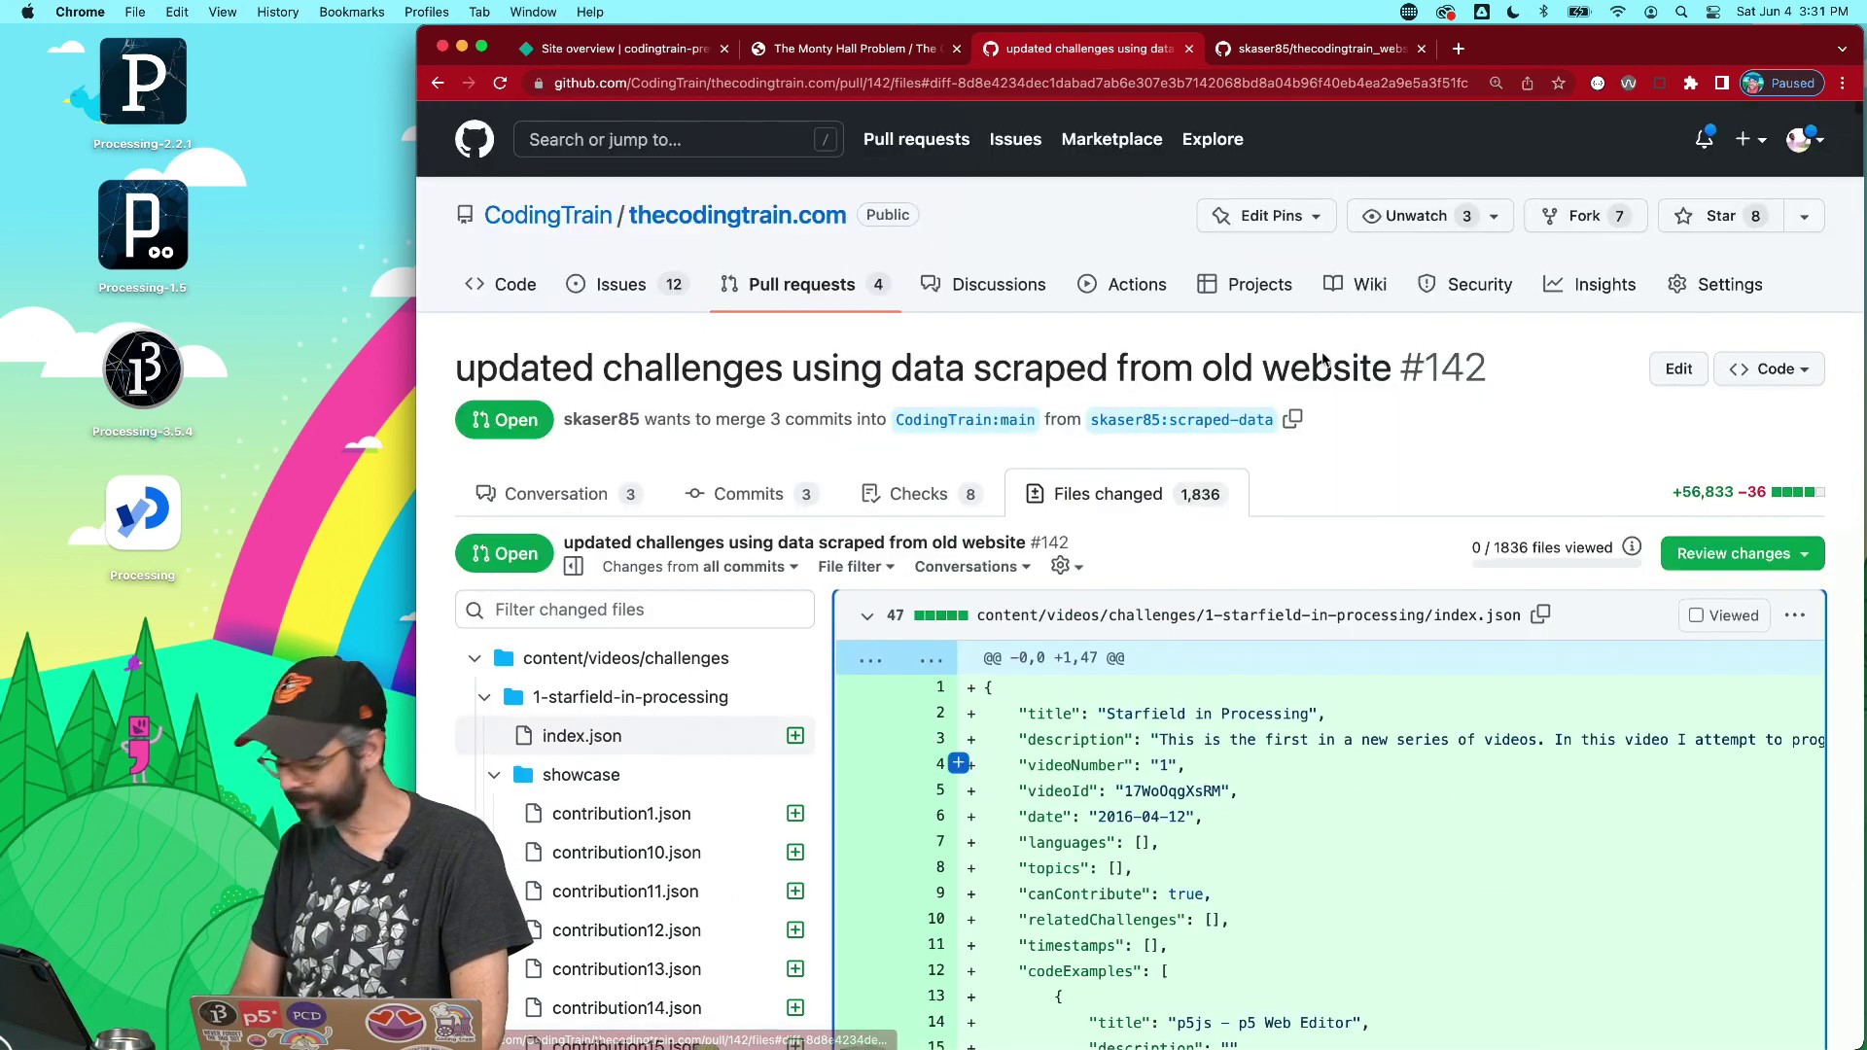
{"action": "scroll", "coordinate": [1501, 661], "scroll_direction": "down", "scroll_amount": 15}
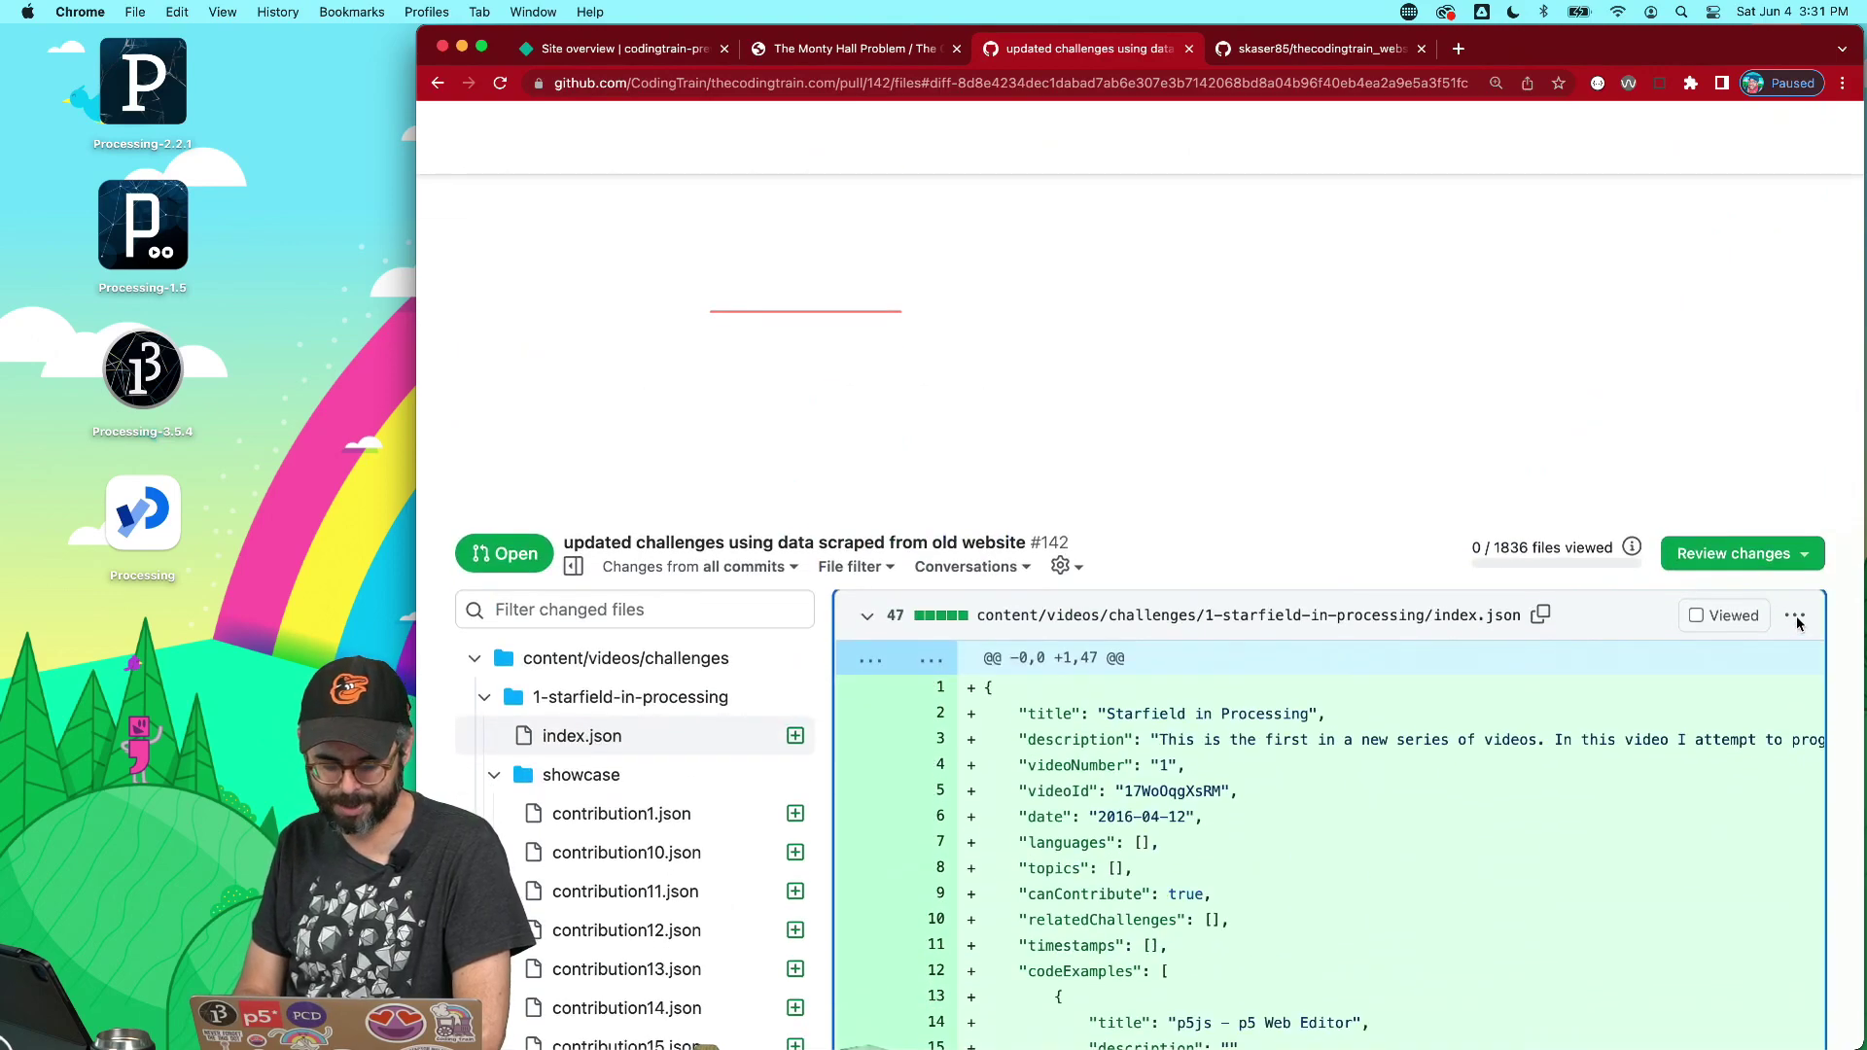
{"action": "scroll", "coordinate": [1385, 745], "scroll_direction": "down", "scroll_amount": 2}
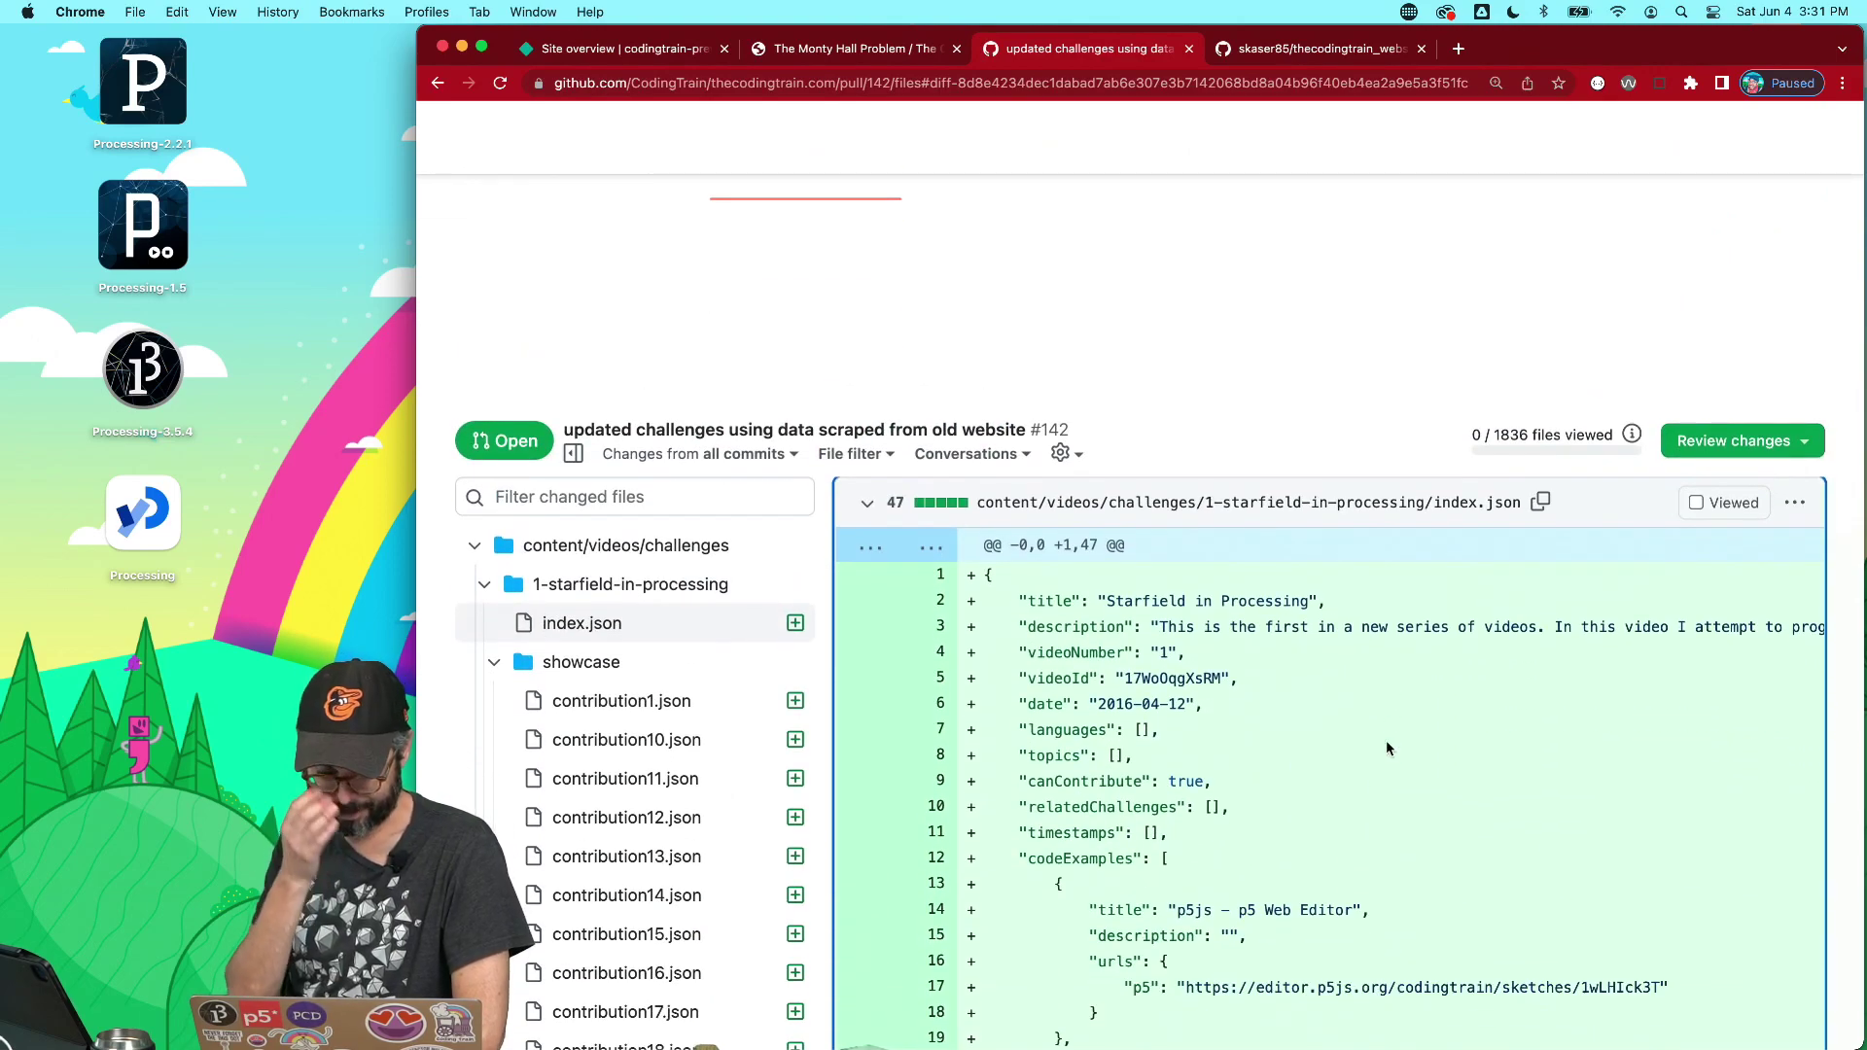